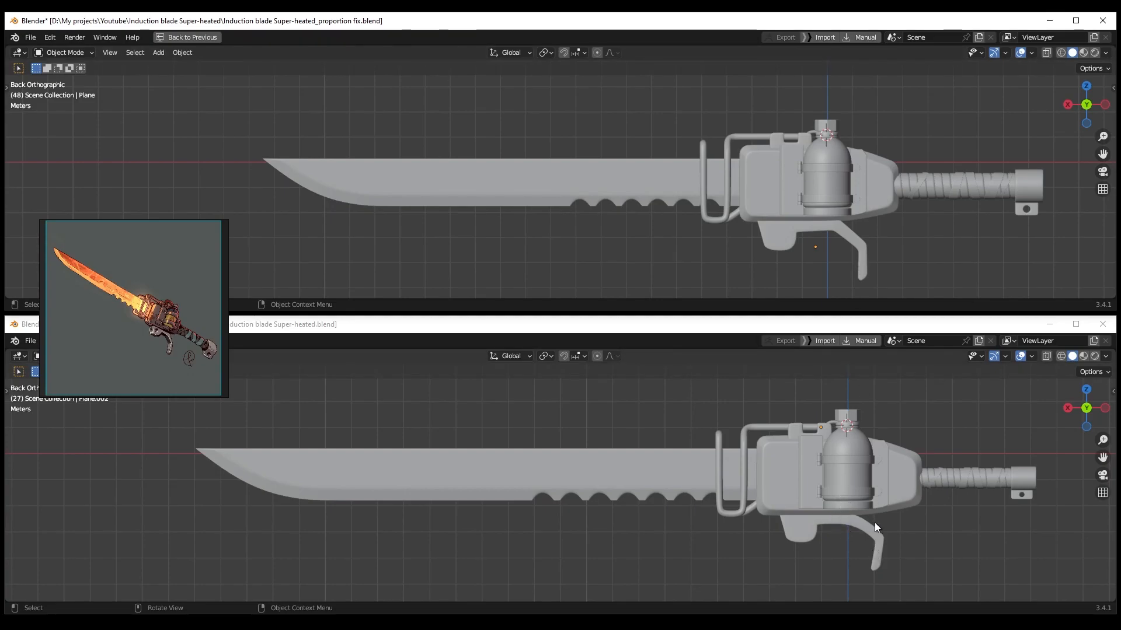
Zoom and pan both files' viewports so the trigger guard is centred for comparison
scroll(876, 530, "up", 4)
middle_click_drag(874, 531, 742, 428, "shift")
left_click(831, 240)
scroll(831, 241, "up", 4)
middle_click_drag(831, 241, 433, 206, "shift")
scroll(675, 250, "up", 2)
middle_click_drag(675, 250, 559, 128, "shift")
middle_click_drag(701, 201, 651, 212, "shift")
scroll(667, 208, "up", 1)
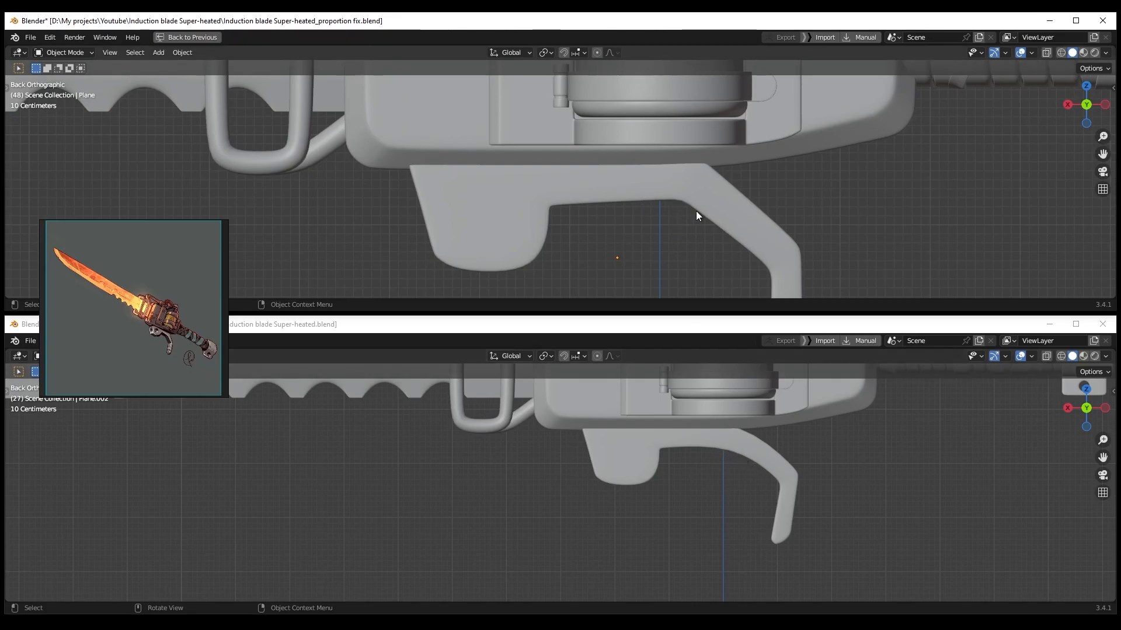
Maximize the proportion-fix window and orbit around its trigger guard in perspective
scroll(153, 341, "up", 9)
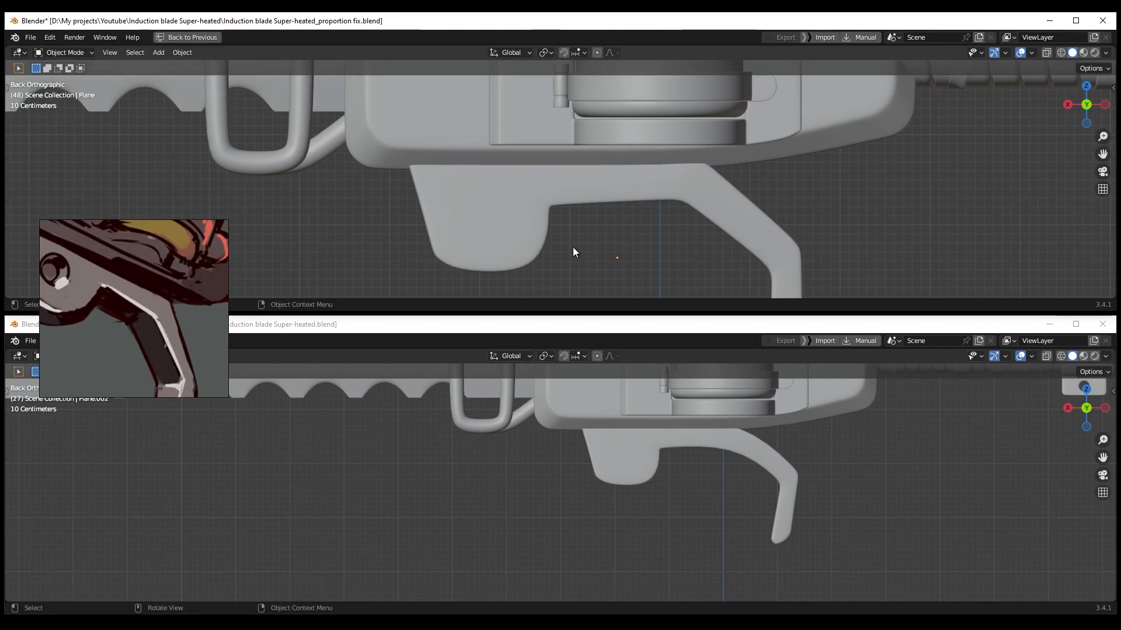
middle_click_drag(623, 205, 627, 190)
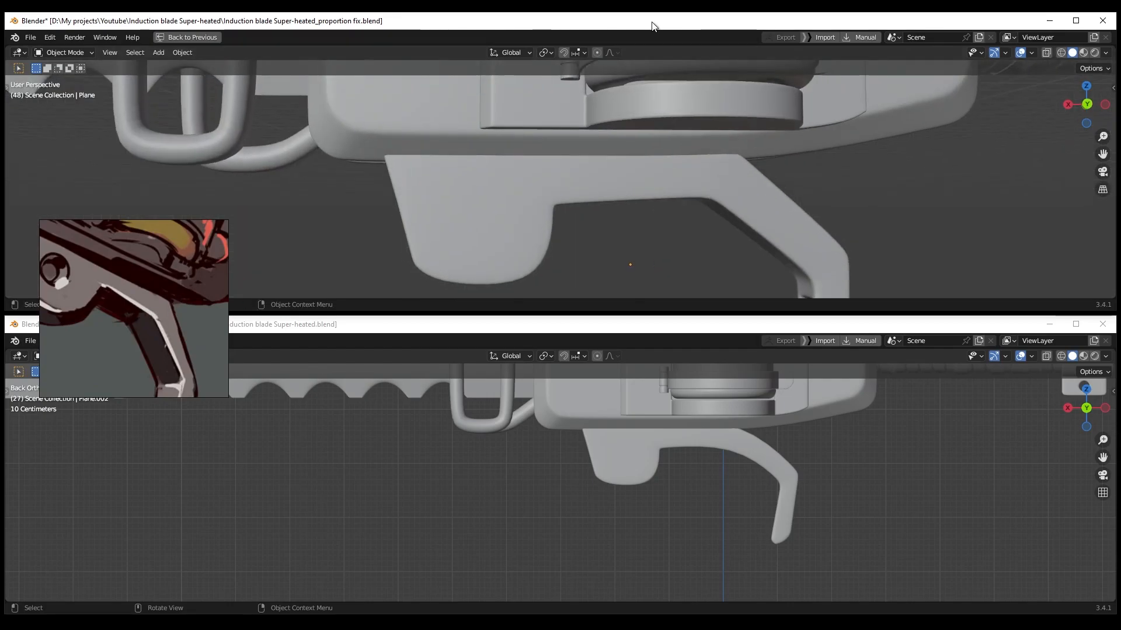
left_click_drag(654, 23, 657, 13)
middle_click_drag(649, 311, 636, 318)
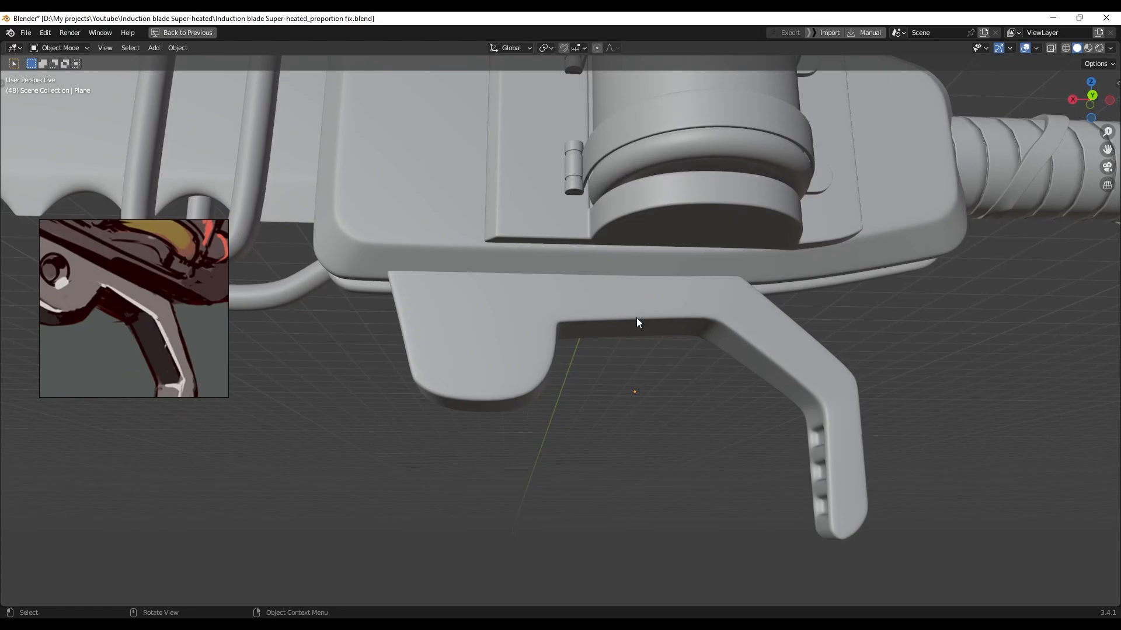
Restore the full Layout workspace with side panels and the tool toolbar
key("ctrl+space")
scroll(610, 345, "up", 4)
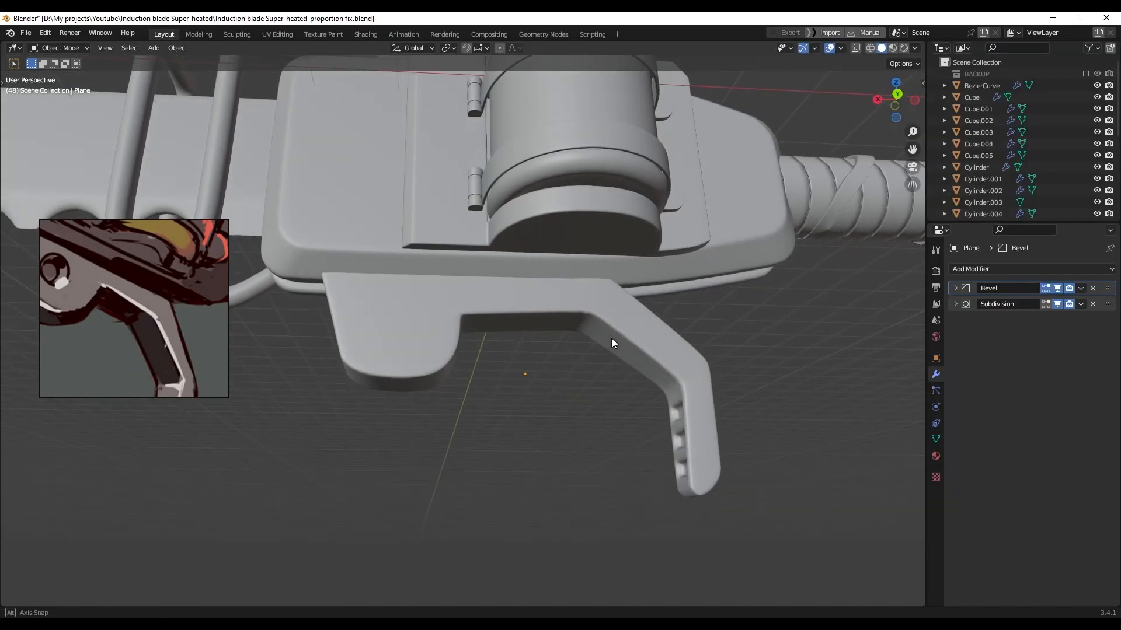
key("t")
In Edit Mode, select the trigger guard's bevelled corner loop and cancel a trial bevel
key("Tab")
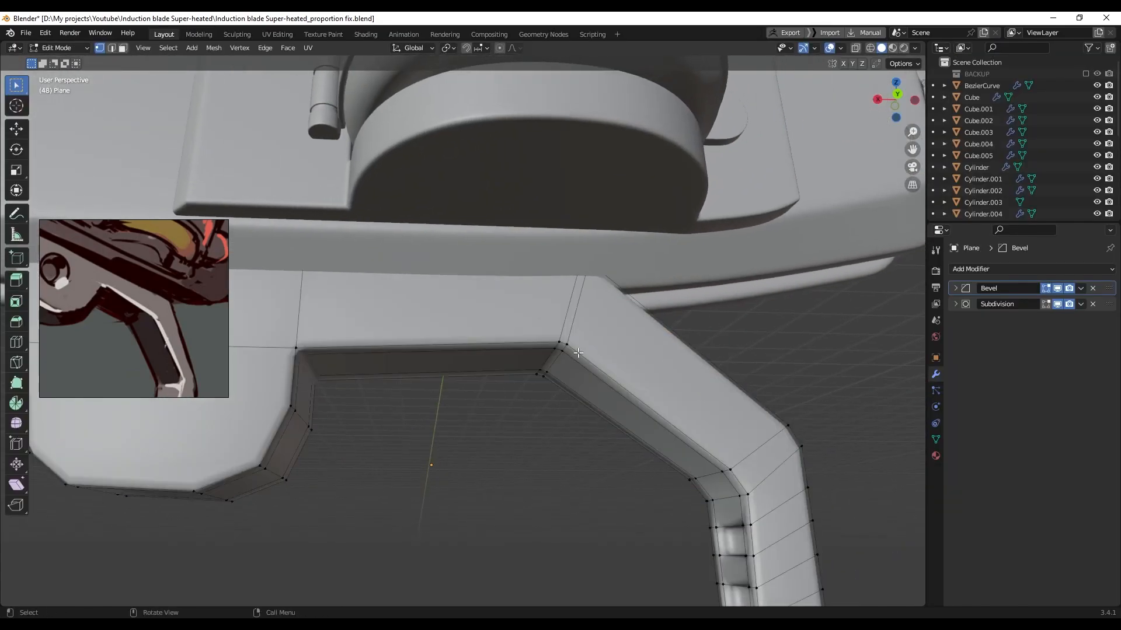
scroll(607, 315, "up", 5)
left_click(601, 273, "alt")
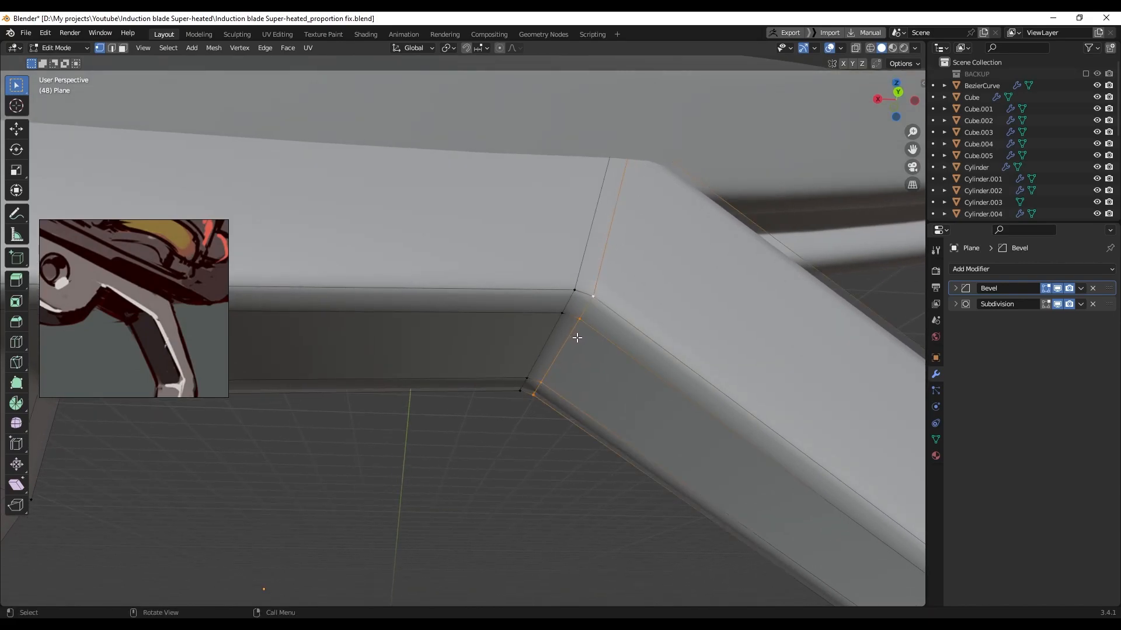
key("ctrl+b")
right_click(607, 340)
Inspect the inner corner's edge loops, clear the selection and zoom out to the whole weapon
middle_click_drag(555, 314, 557, 280)
left_click(549, 273, "alt")
left_click(561, 283, "alt+shift")
left_click(774, 299)
scroll(564, 355, "down", 11)
middle_click_drag(563, 351, 607, 377)
scroll(477, 375, "down", 3)
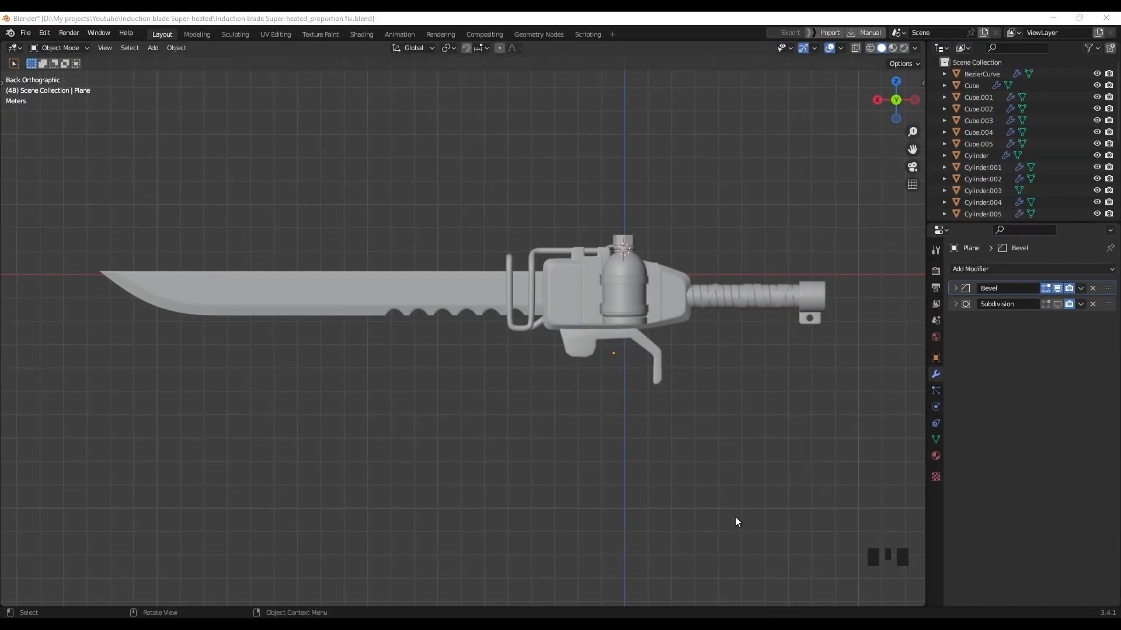
Select the housing Cube.003 and return to the straight back view
scroll(746, 403, "up", 1, "shift")
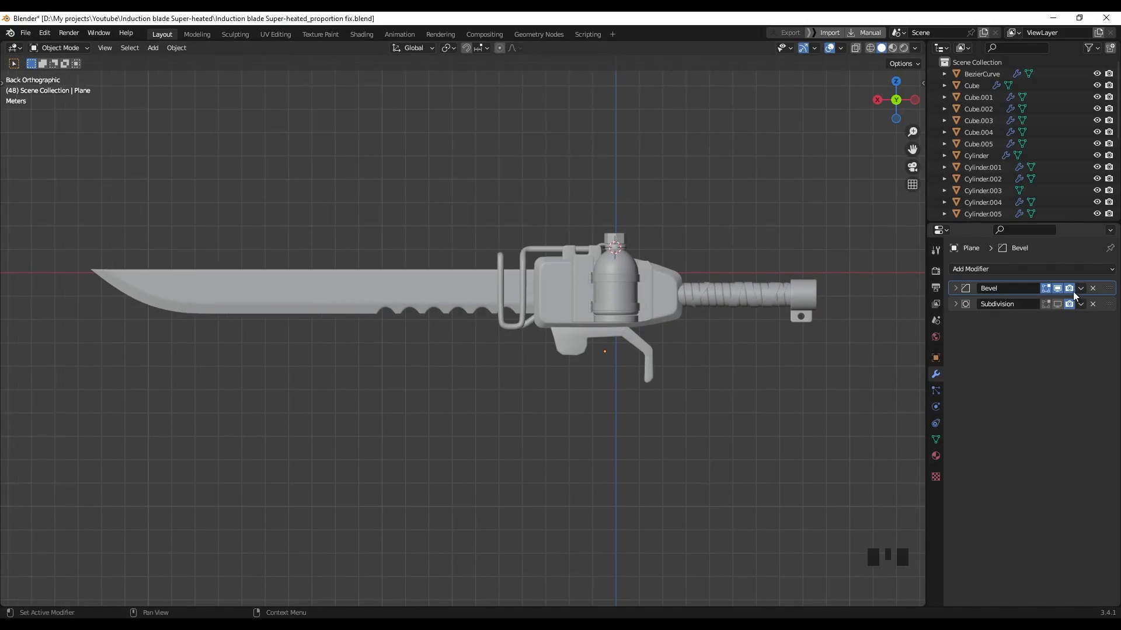
middle_click_drag(631, 301, 645, 299)
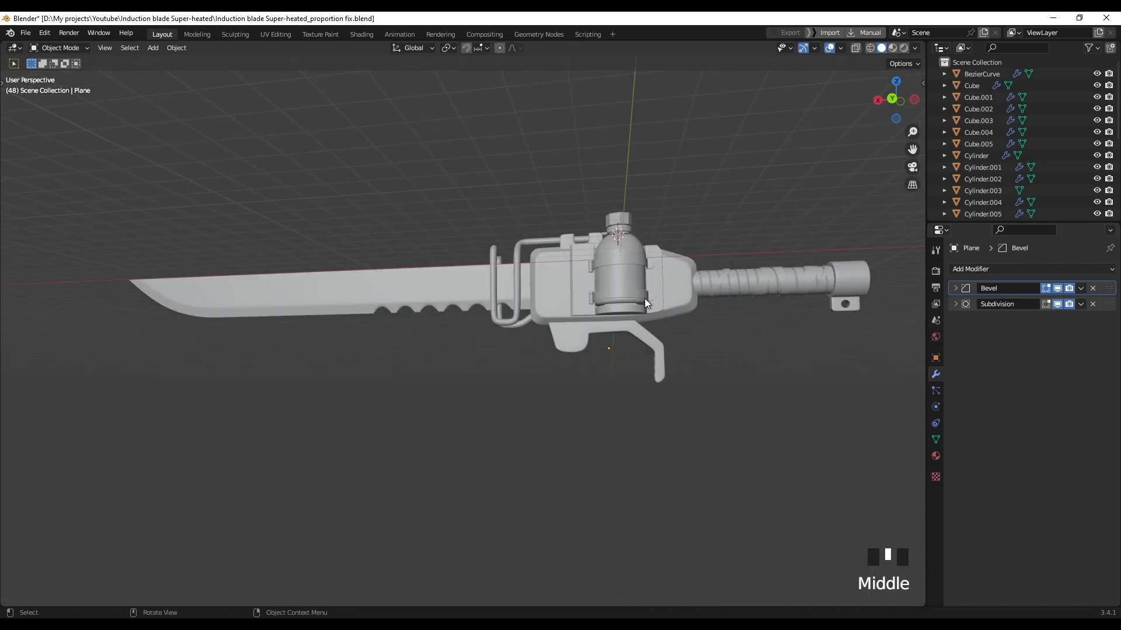
left_click(677, 296)
left_click(695, 331)
middle_click_drag(702, 335, 701, 366)
Convert all weapon objects to mesh, then select only the housing Cube.003
key("a")
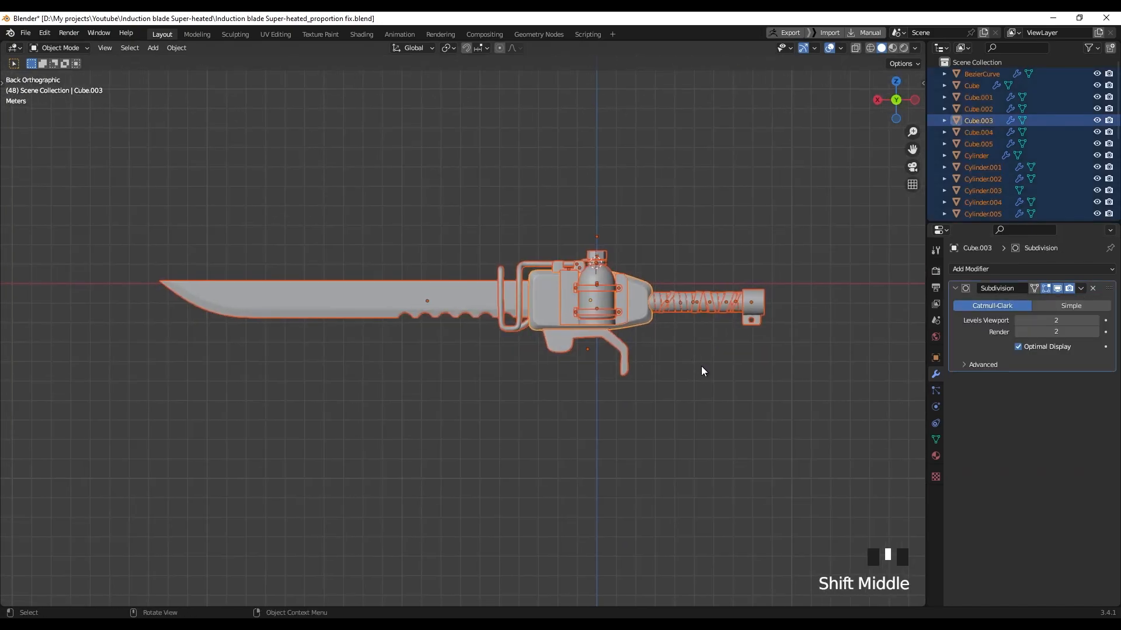
left_click(187, 50)
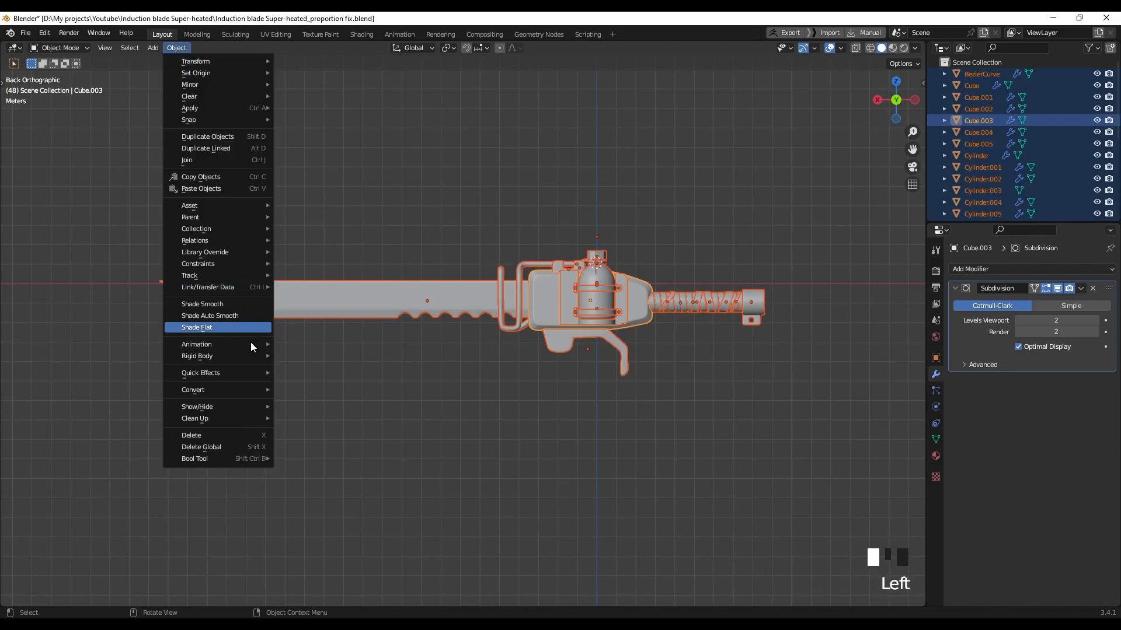
mouse_move(252, 389)
left_click(302, 401)
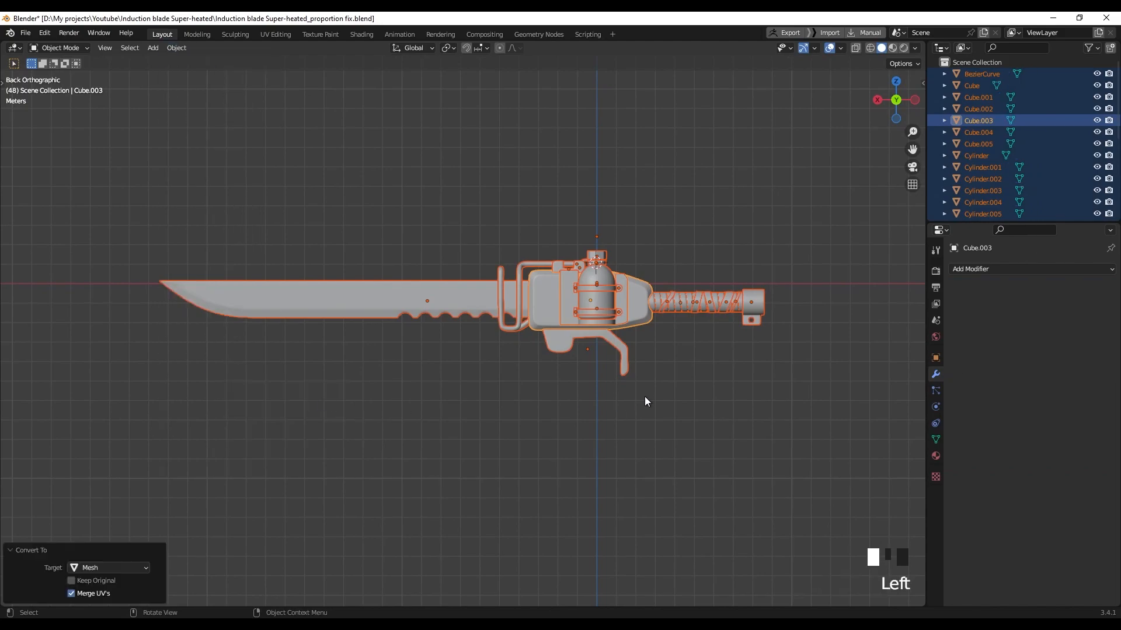
scroll(649, 304, "up", 1)
left_click(649, 305)
middle_click_drag(479, 315, 496, 321, "shift")
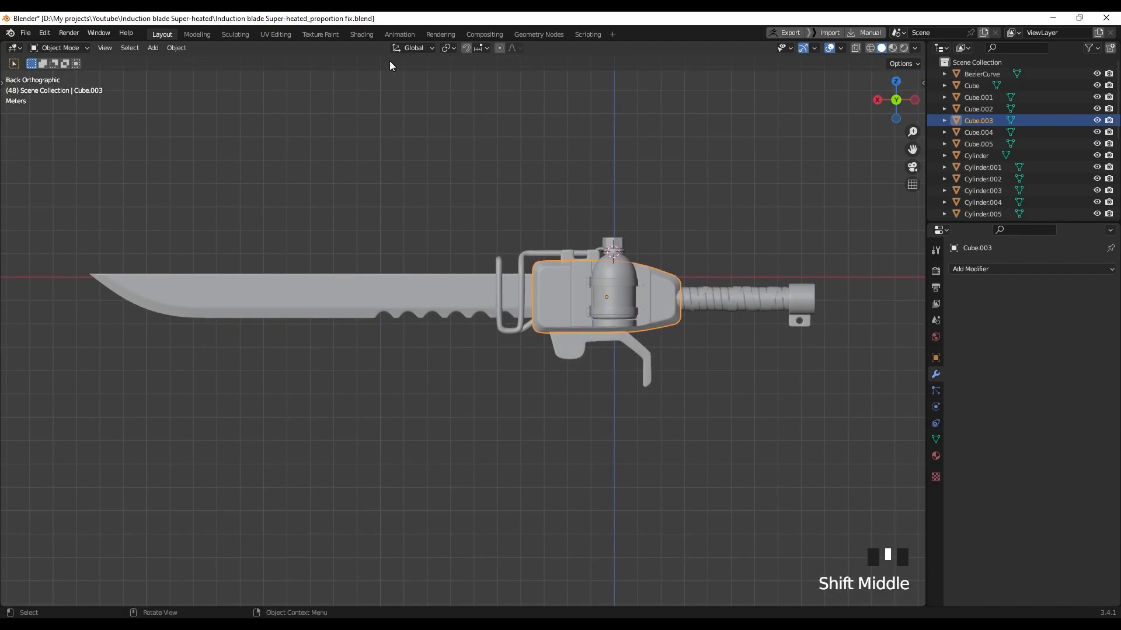
Create a new material for the housing in the Shading workspace
left_click(360, 33)
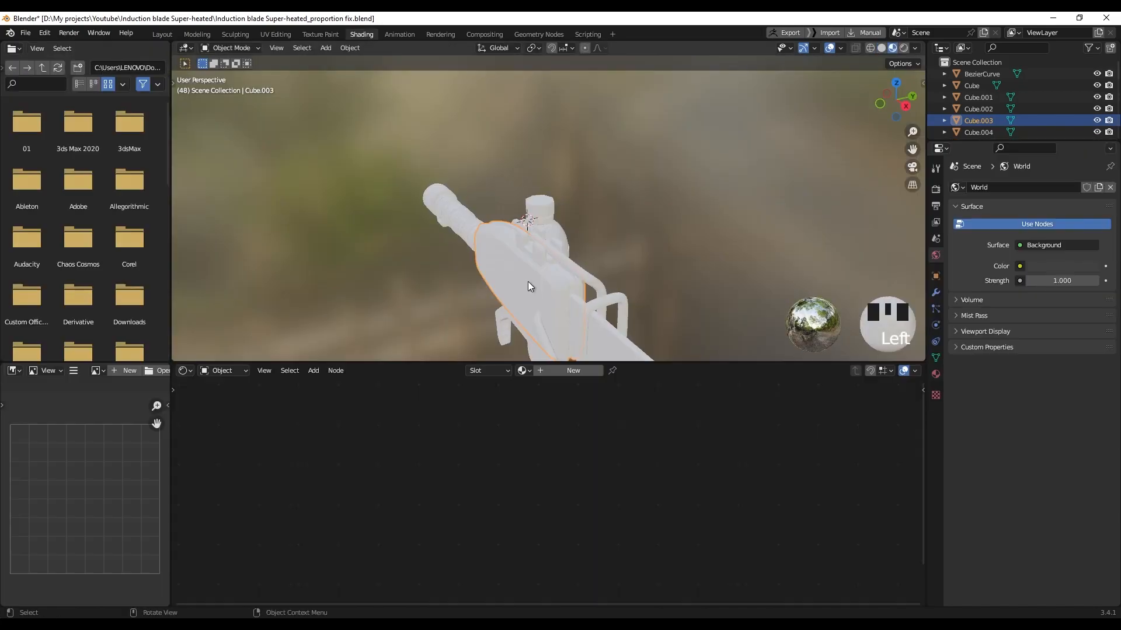
mouse_move(578, 327)
middle_mouse_down()
mouse_move(603, 244)
mouse_move(591, 328)
middle_mouse_up()
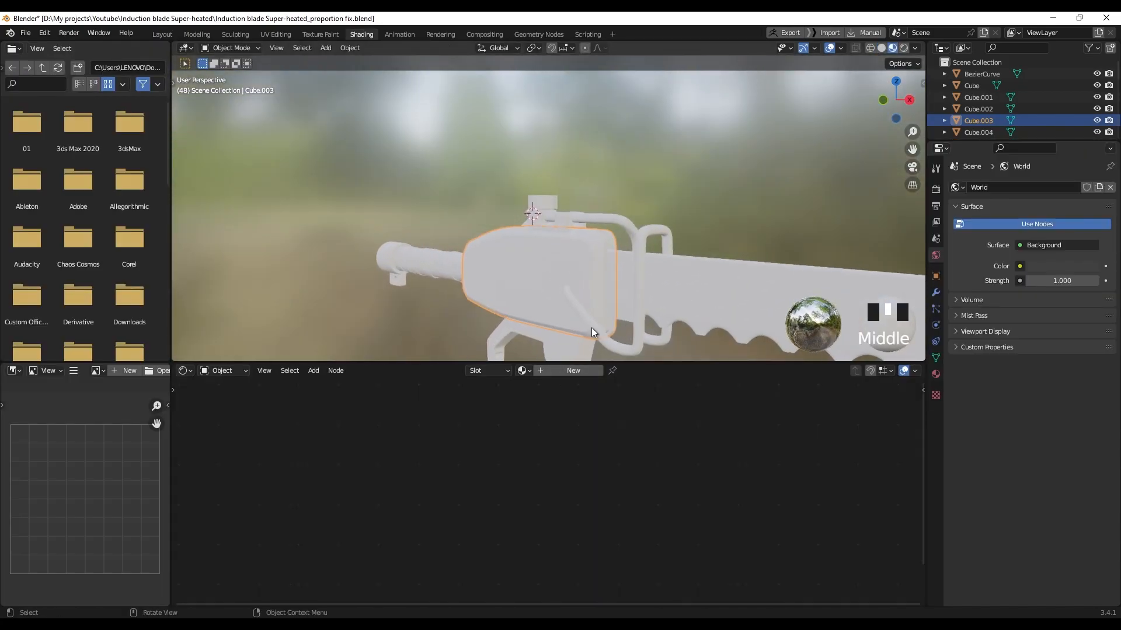
left_click(575, 370)
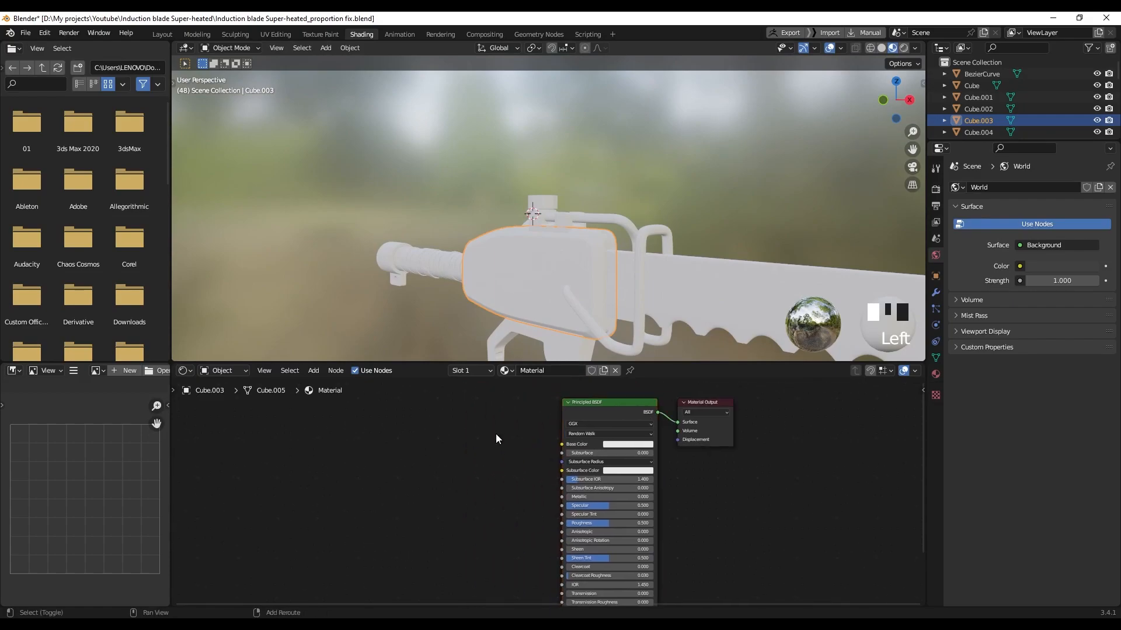
Add an Image Texture node to the left of the shader
key("shift+a")
left_click(495, 434)
type("image")
key("Return")
left_click(451, 425)
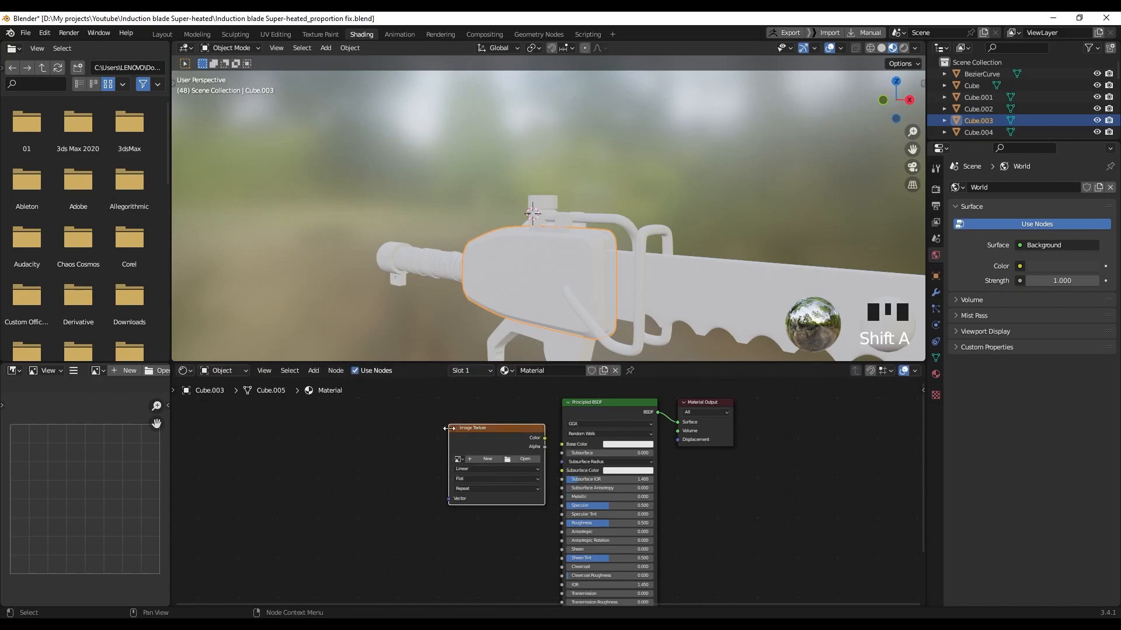
Generate a new UV Grid image and link its Color to Base Color
scroll(509, 414, "up", 2)
left_click(475, 460)
left_click(488, 546)
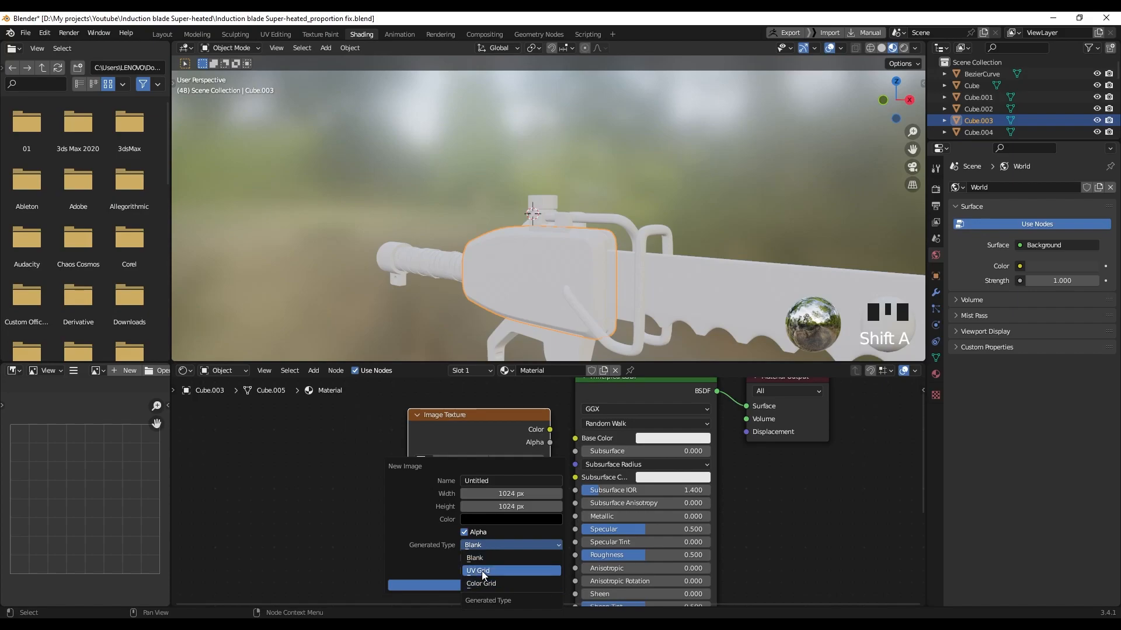
left_click(481, 571)
left_click(483, 586)
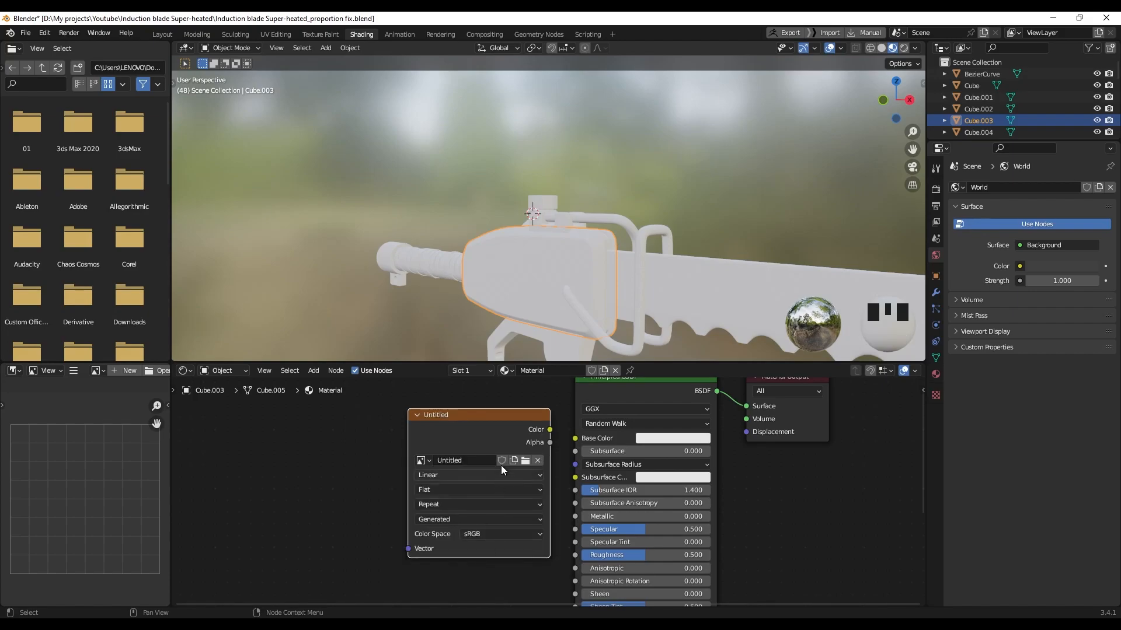
mouse_move(548, 430)
left_mouse_down()
mouse_move(575, 443)
mouse_move(562, 439)
left_mouse_up()
Return to the Layout workspace and bring up the viewport shading choices
middle_click_drag(534, 273, 581, 246, "shift")
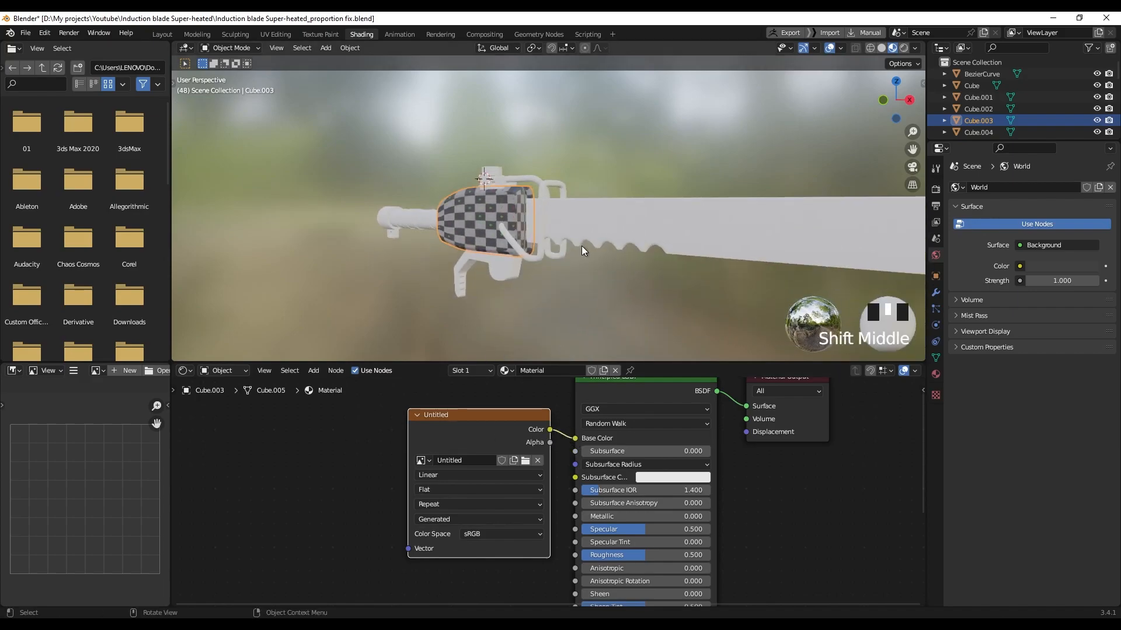
left_click(170, 33)
key("z")
middle_click_drag(561, 351, 550, 350, "shift")
key("z")
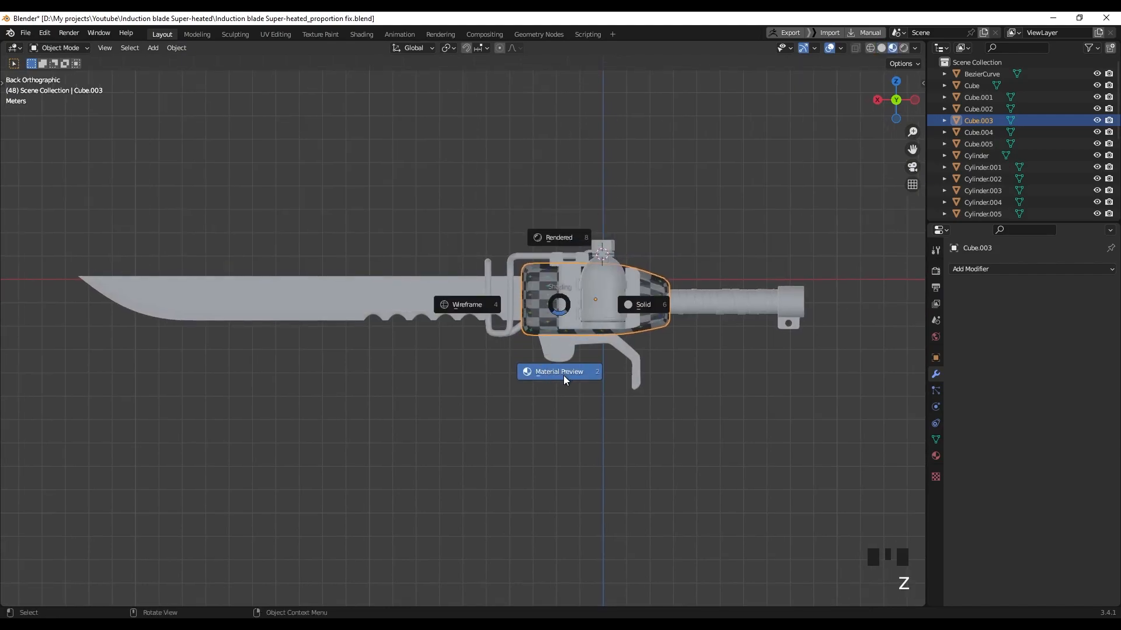
Switch the viewport to Material Preview to show the checker on the weapon
key("z")
middle_click_drag(577, 328, 380, 223)
scroll(580, 303, "up", 4)
scroll(584, 298, "down", 4)
Select all parts with the housing active and link its material to every part
key("a")
scroll(548, 290, "up", 2)
middle_click_drag(560, 294, 611, 265, "shift")
left_click(547, 278, "shift")
left_click(545, 260, "shift")
scroll(612, 278, "down", 3)
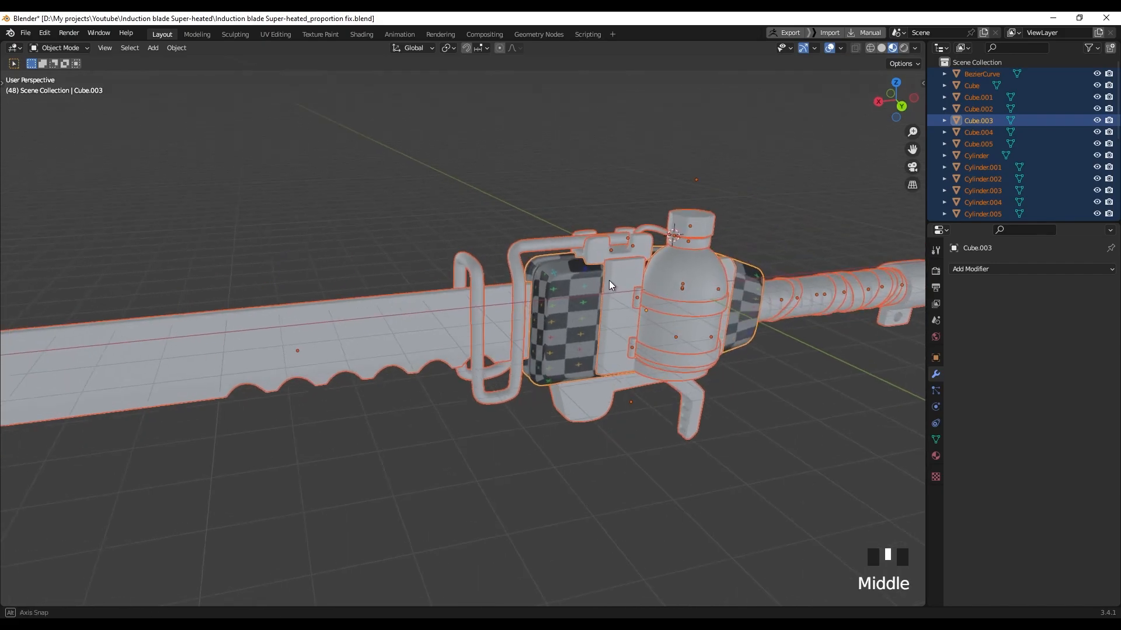
key("ctrl+l")
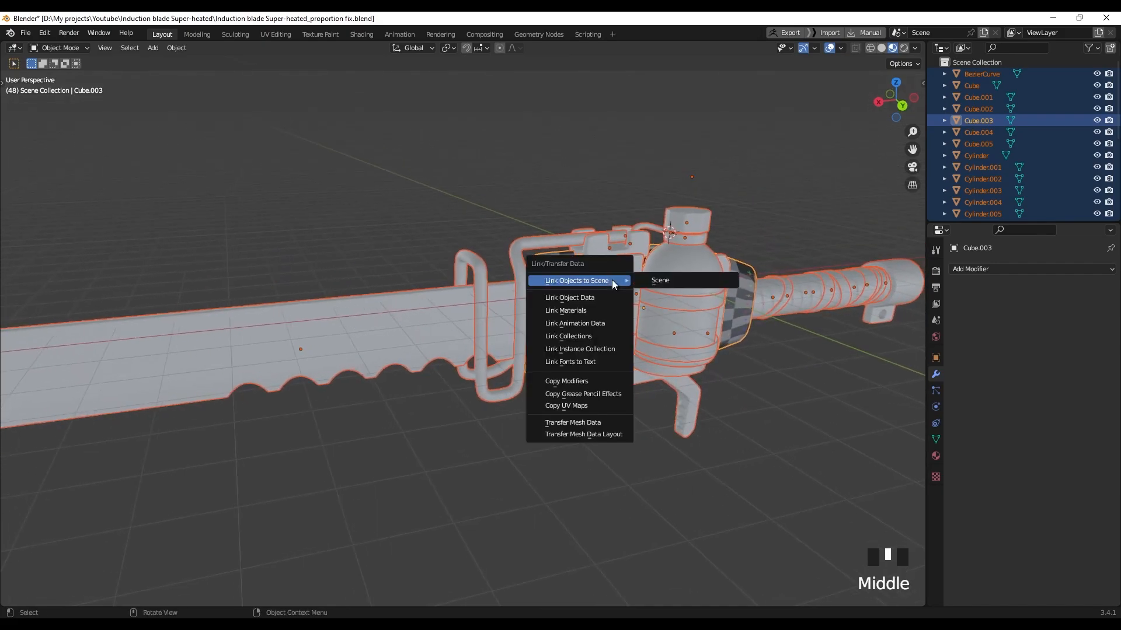
left_click(593, 298)
Deselect everything, then isolate the blade Cube.005 in local view
left_click(472, 205)
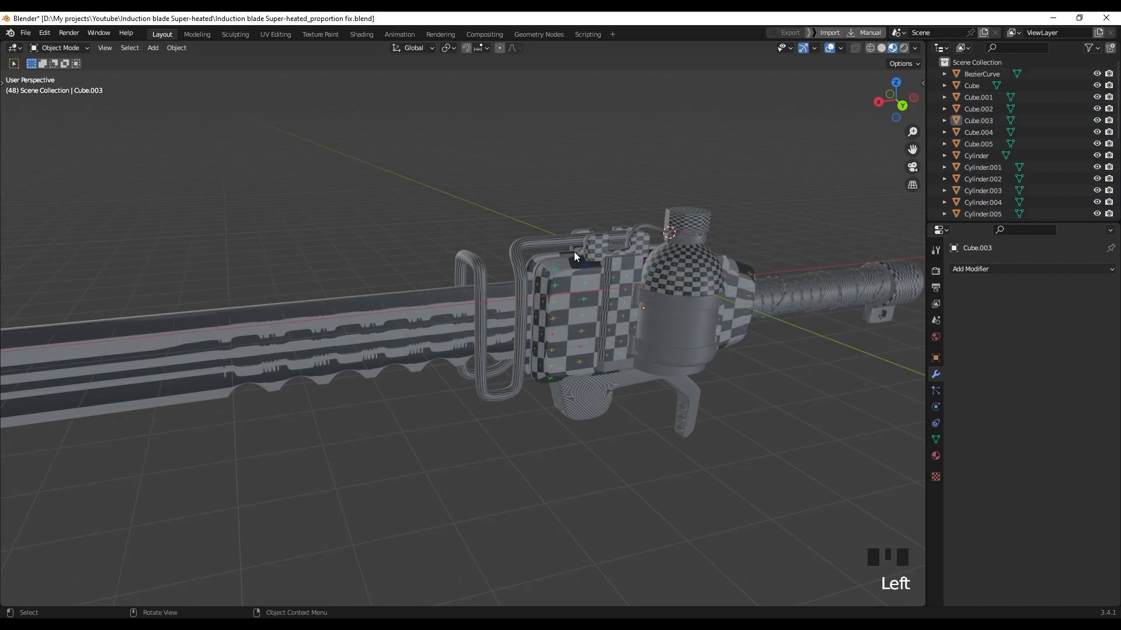
scroll(519, 252, "down", 4)
middle_click_drag(527, 219, 541, 233)
middle_click_drag(434, 263, 496, 244, "shift")
middle_click_drag(407, 243, 422, 255)
middle_click_drag(546, 272, 527, 307)
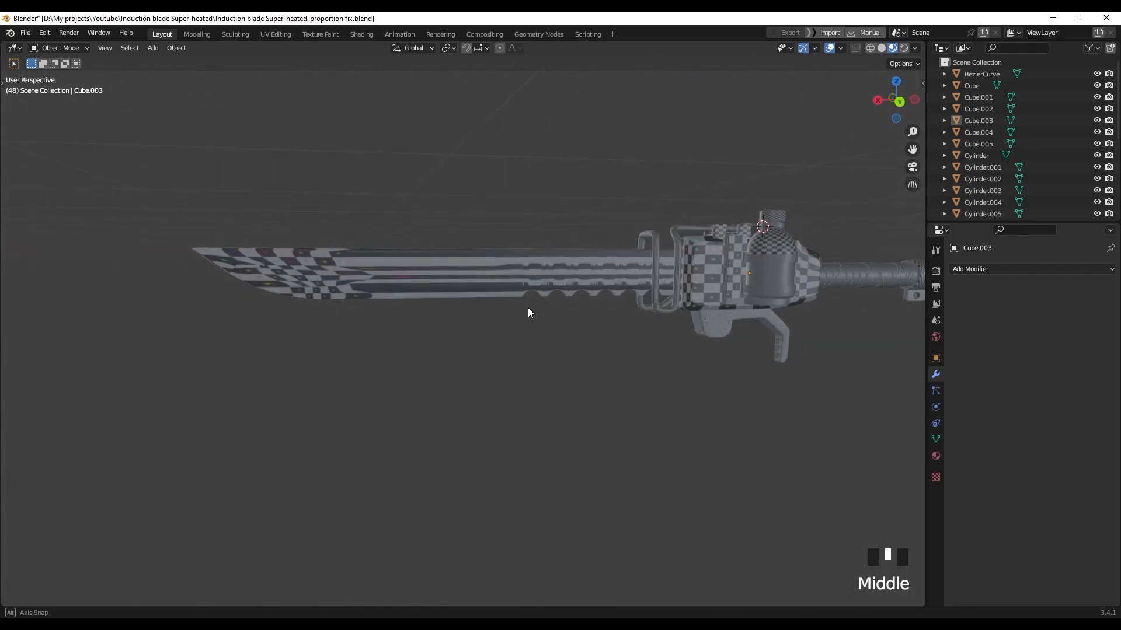
left_click(523, 293)
key("slash")
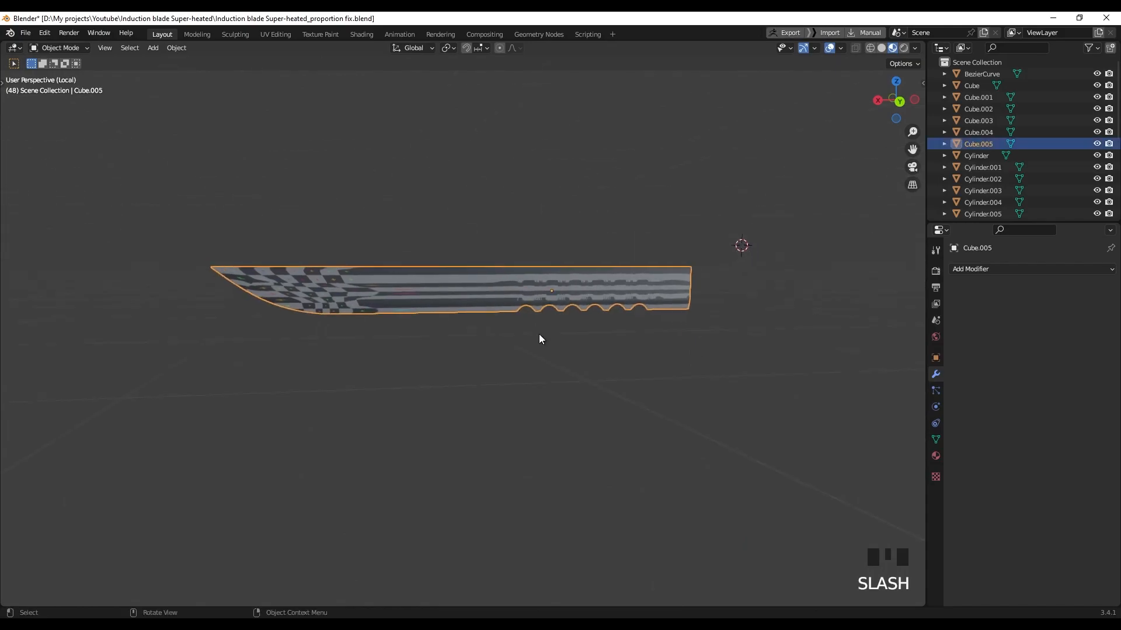
Open the blade's mesh in Edit Mode with edge selection and solid shading
middle_click_drag(538, 334, 391, 309)
scroll(510, 350, "up", 2)
key("Tab")
key("2")
middle_click_drag(302, 382, 343, 280, "shift")
key("z")
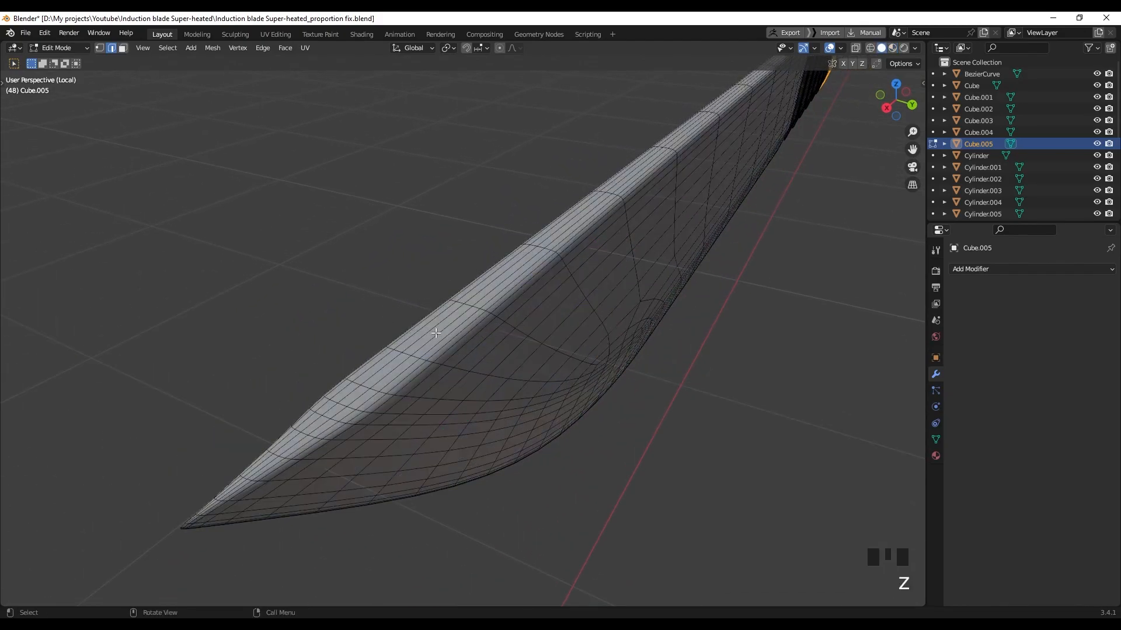
Select loops along the blade spine, then view from below and zoom onto the thin underside edge
left_click(437, 333, "alt")
left_click(429, 335, "alt")
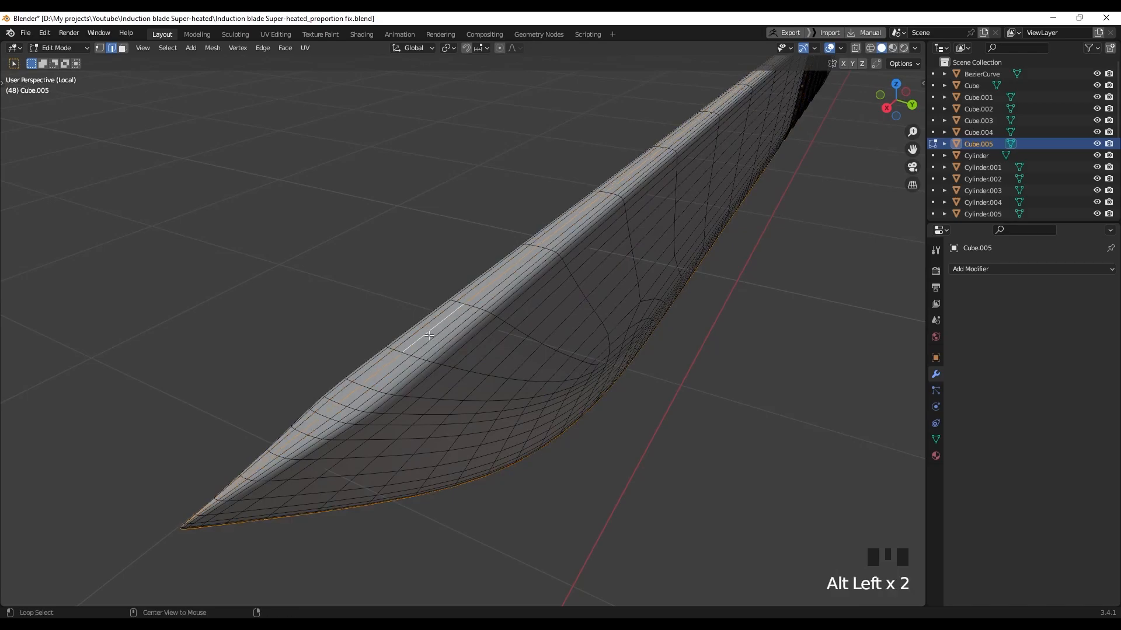
middle_click_drag(425, 385, 413, 271)
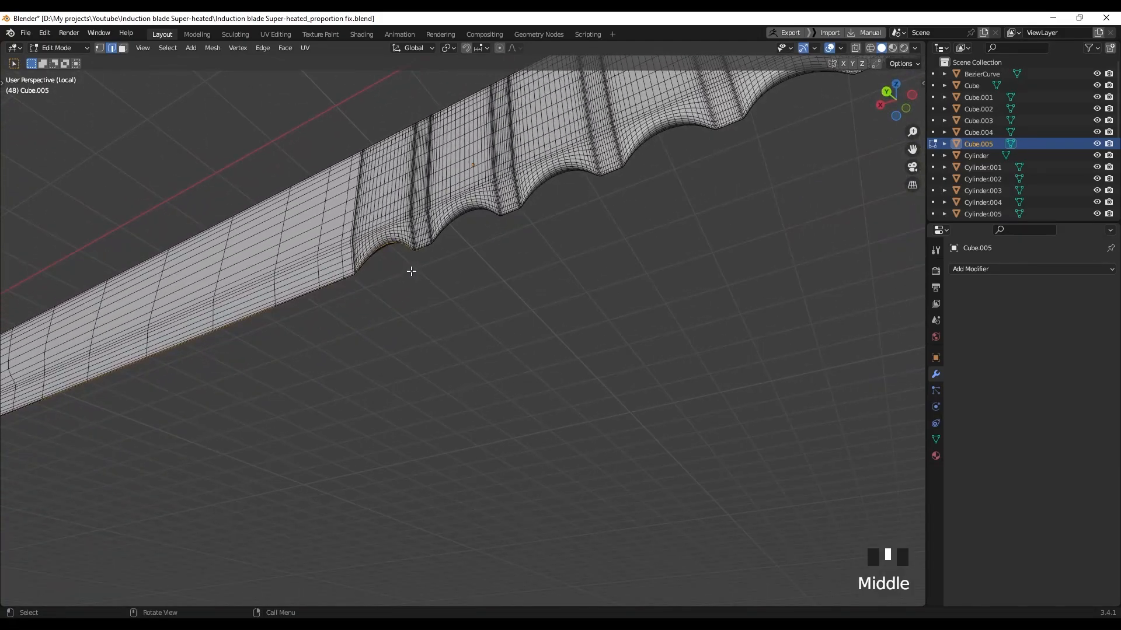
middle_click_drag(505, 237, 470, 262, "shift")
scroll(401, 260, "up", 2)
middle_click_drag(401, 261, 438, 279, "shift")
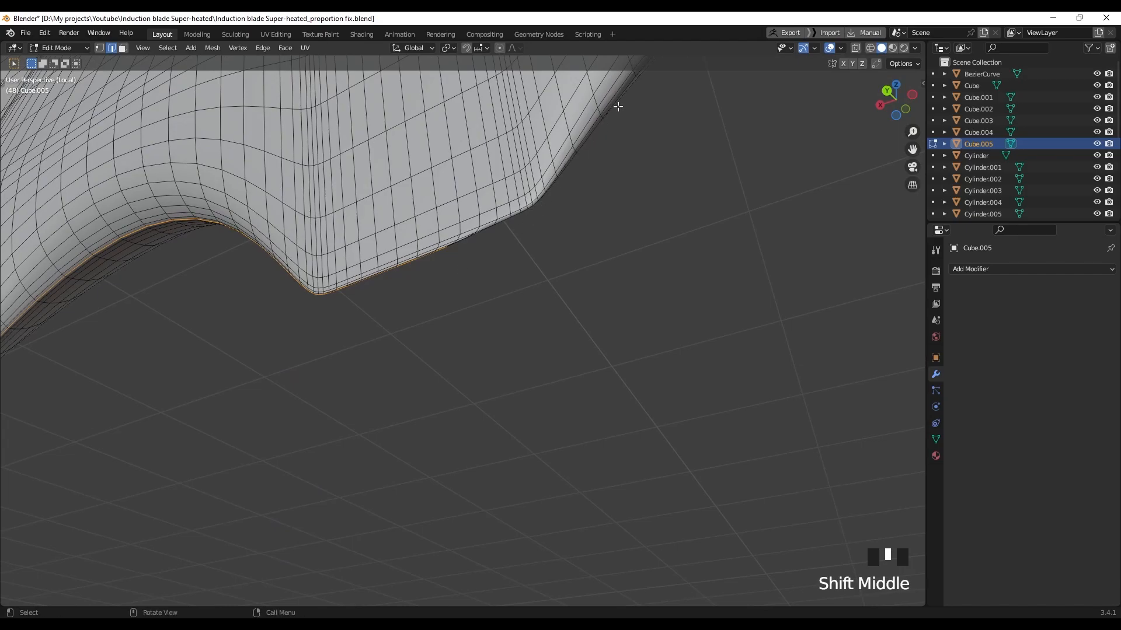
middle_click_drag(565, 171, 460, 274)
scroll(351, 260, "up", 3)
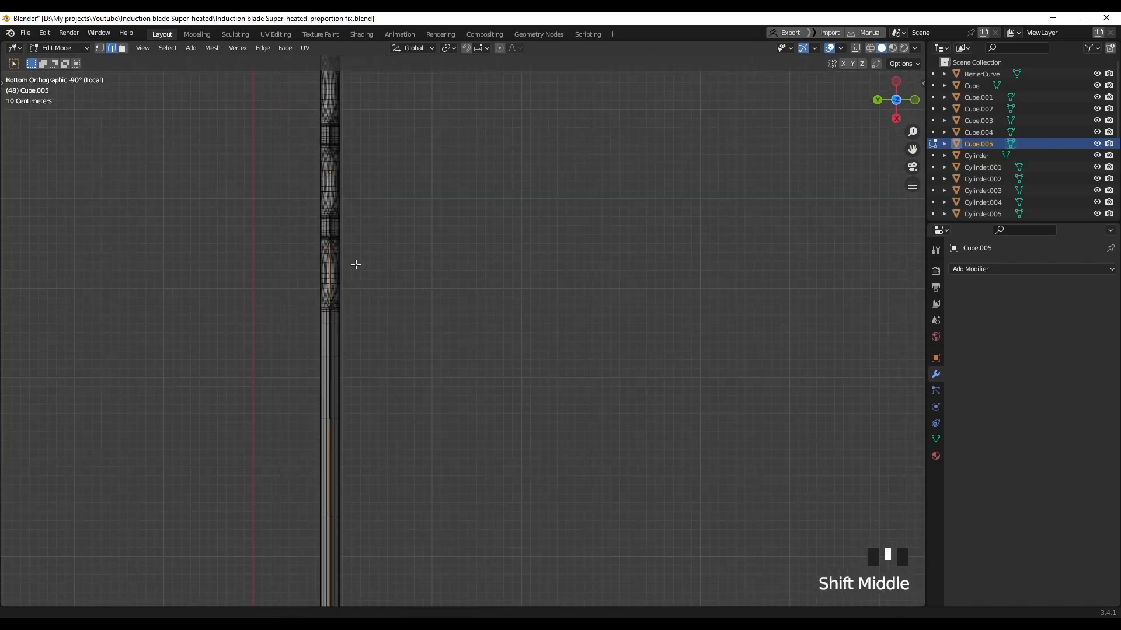
Zoom in on the blade edge and select the edge loop down the blade's underside
scroll(467, 343, "up", 12)
middle_click_drag(465, 313, 467, 492, "shift")
scroll(453, 312, "up", 10)
middle_click_drag(421, 404, 467, 348, "shift")
scroll(447, 395, "down", 4)
scroll(476, 275, "down", 4)
left_click(464, 321, "alt+shift")
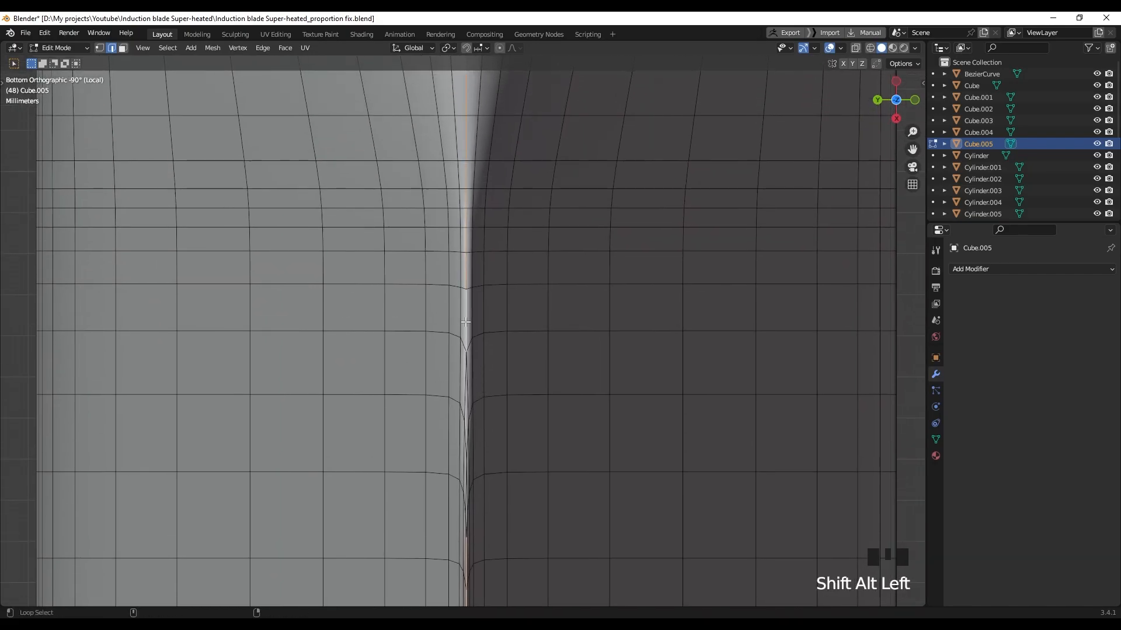
Refine the underside edge selection along the blade and mark it as a seam
scroll(477, 352, "down", 15)
scroll(447, 360, "down", 4)
scroll(467, 380, "up", 20)
scroll(492, 411, "up", 5)
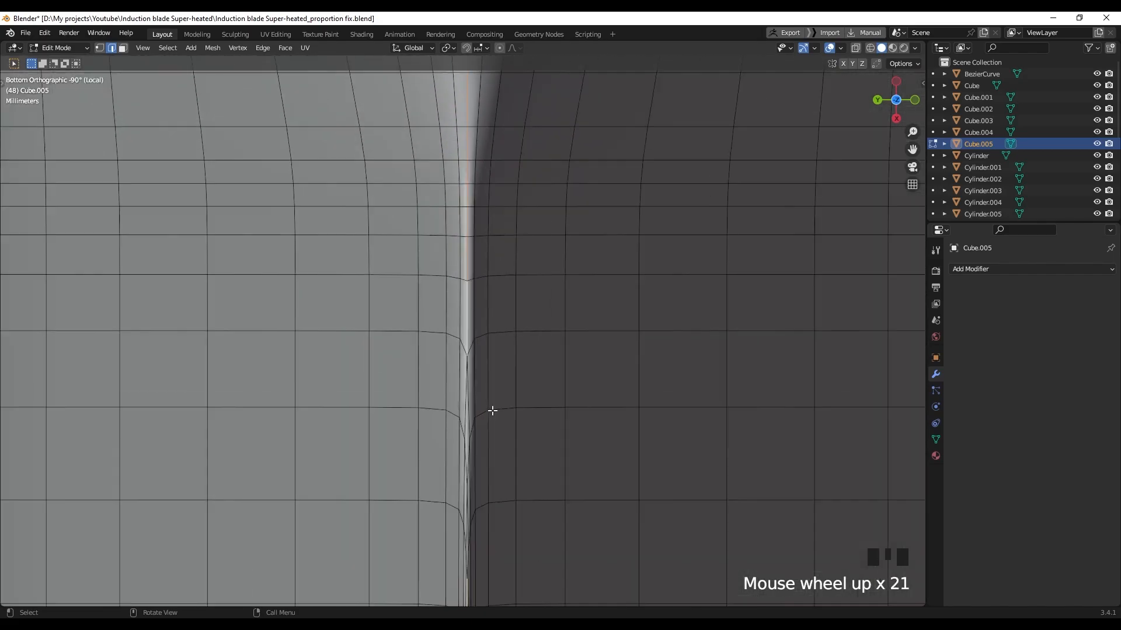
middle_click_drag(492, 410, 480, 201, "shift")
left_click(479, 200, "shift")
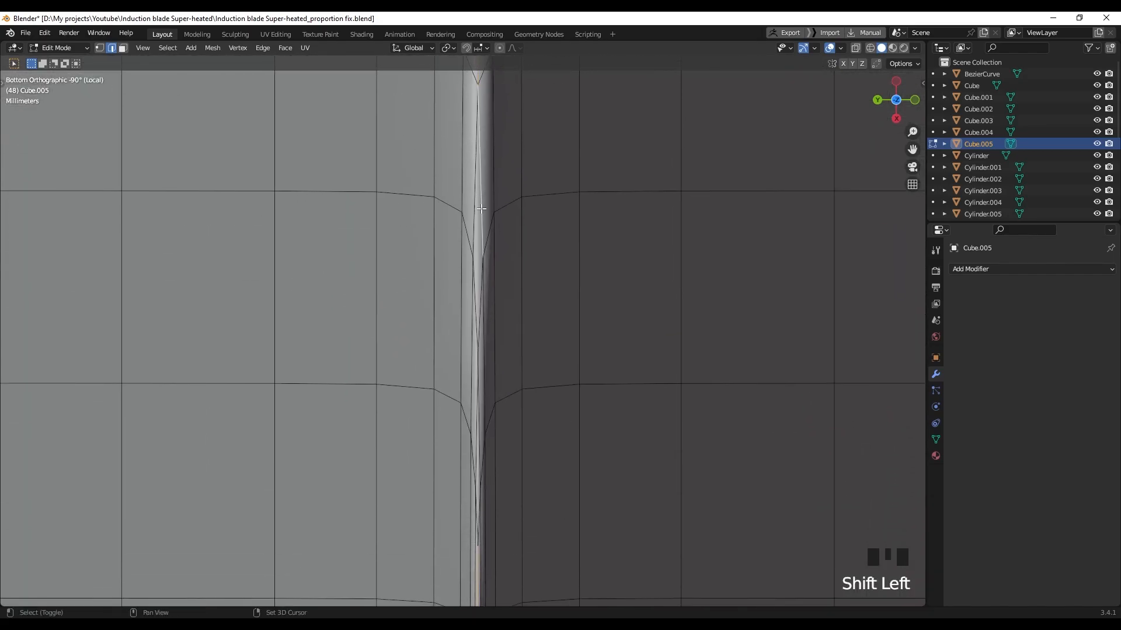
left_click(478, 324, "shift")
middle_click_drag(478, 325, 497, 312, "shift")
left_click(481, 306, "shift")
scroll(490, 314, "up", 4)
left_click(500, 274, "shift")
scroll(512, 312, "down", 16)
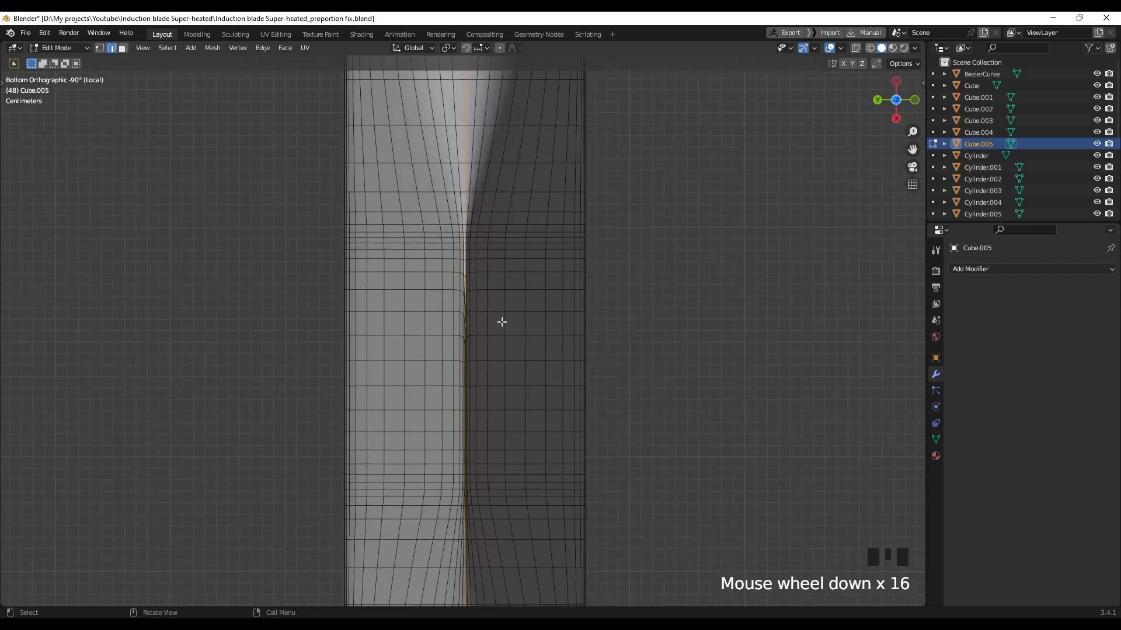
right_click(467, 299)
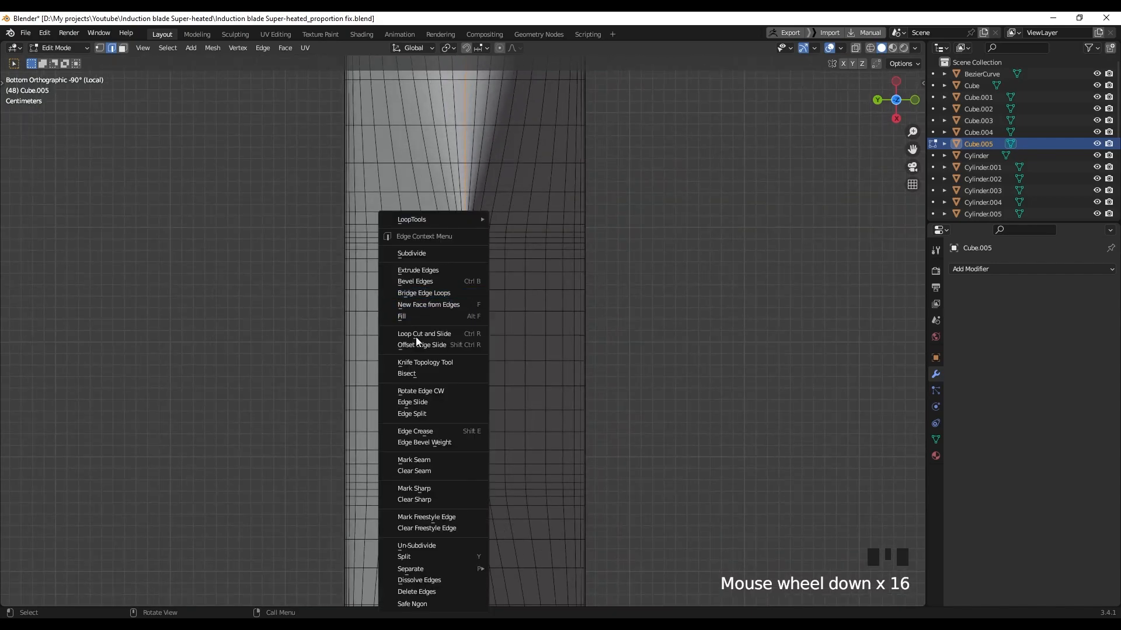
left_click(428, 461)
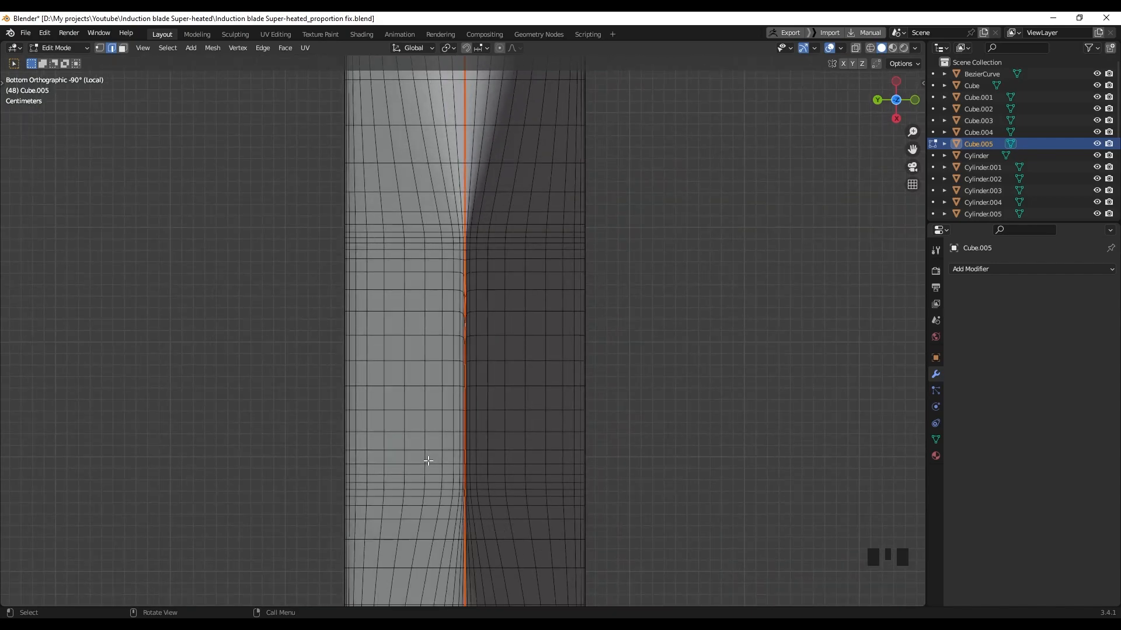
Select the edge loop along the blade's side and mark it as a seam
scroll(517, 317, "down", 2)
scroll(517, 317, "down", 14)
middle_click_drag(518, 317, 614, 410)
scroll(368, 420, "down", 3)
middle_click_drag(368, 420, 483, 430, "shift")
scroll(347, 446, "up", 3)
middle_click_drag(347, 446, 408, 325, "shift")
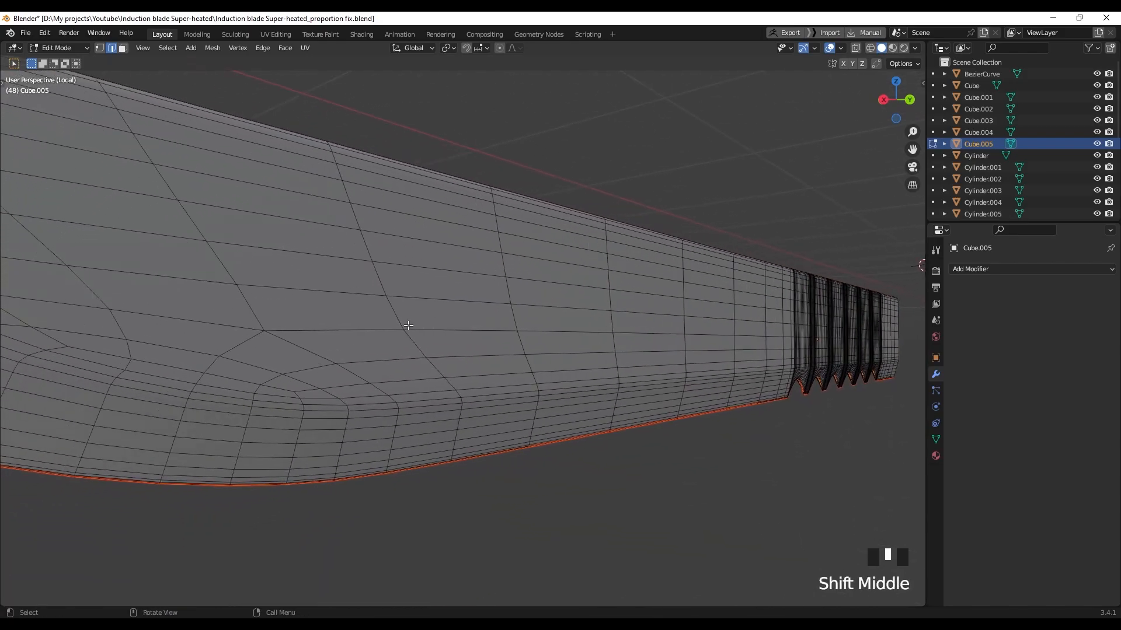
left_click(423, 401, "alt")
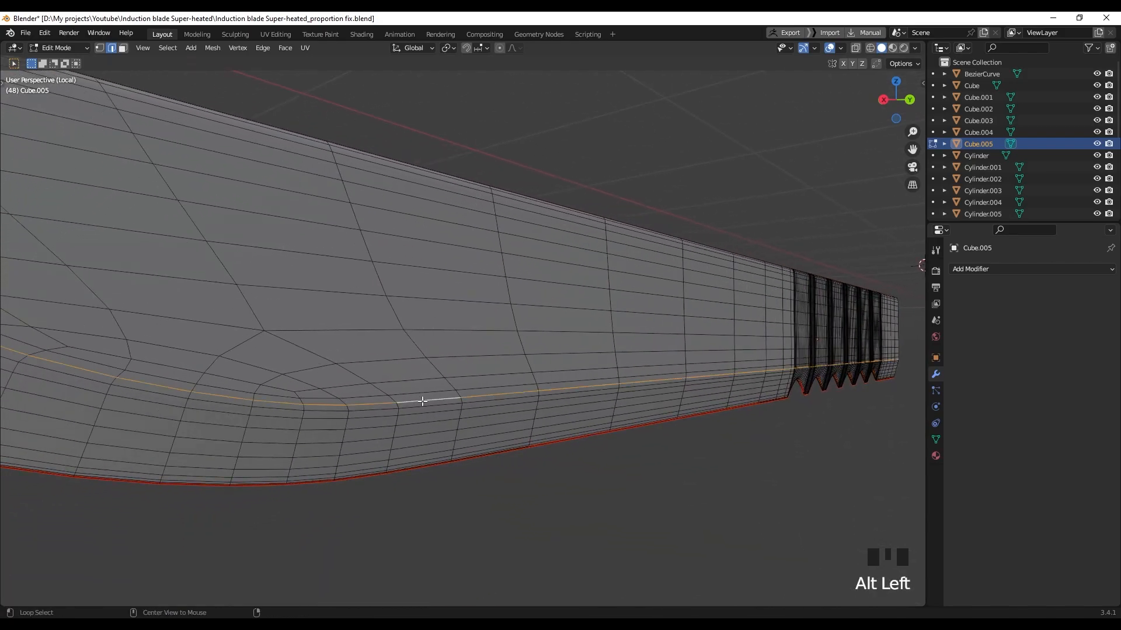
scroll(422, 401, "down", 2)
middle_click_drag(423, 402, 473, 369)
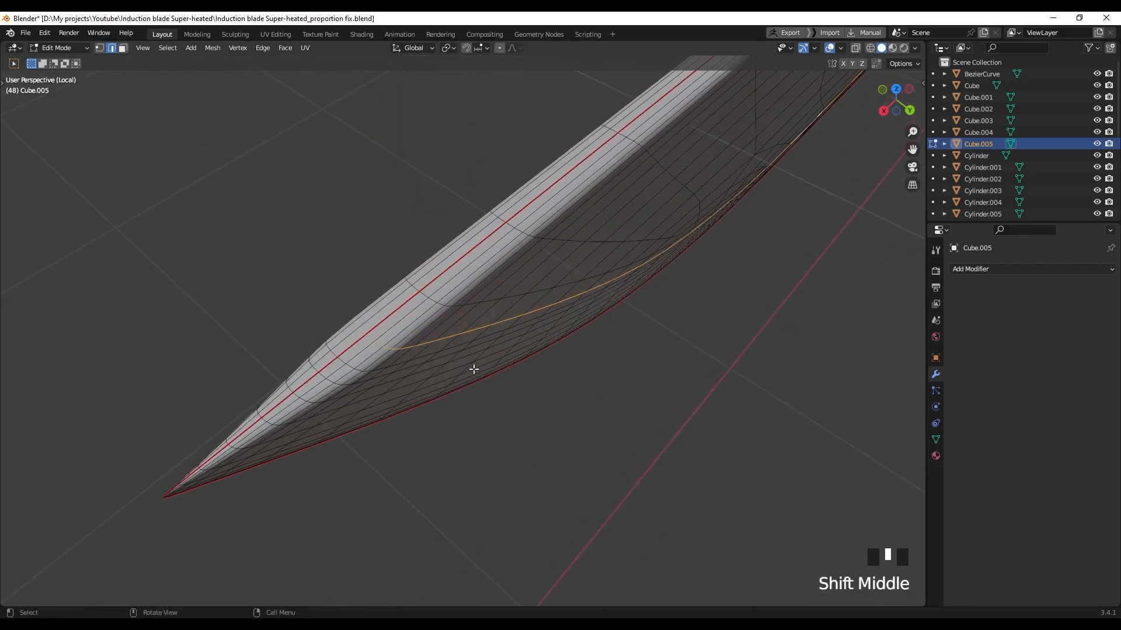
right_click(484, 333)
left_click(463, 462)
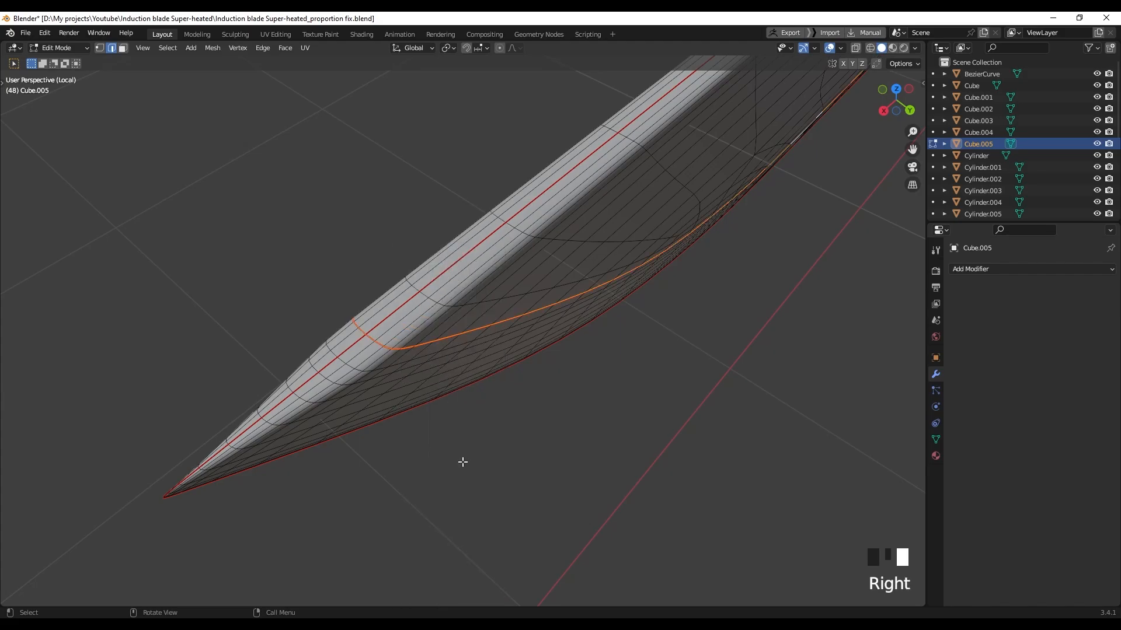
Switch to Material Preview, select the whole blade mesh and unwrap it to show the checker
mouse_move(463, 408)
middle_mouse_down()
mouse_move(581, 310)
mouse_move(603, 248)
middle_mouse_up()
key("z")
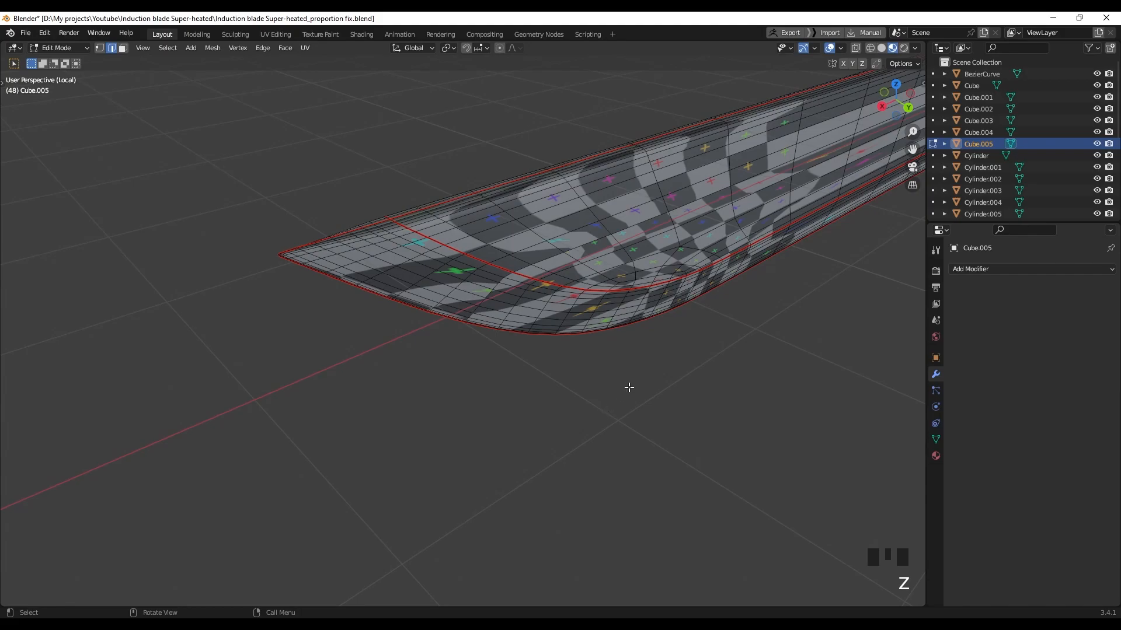
middle_click_drag(643, 366, 618, 353)
middle_click_drag(621, 333, 547, 316, "shift")
key("a")
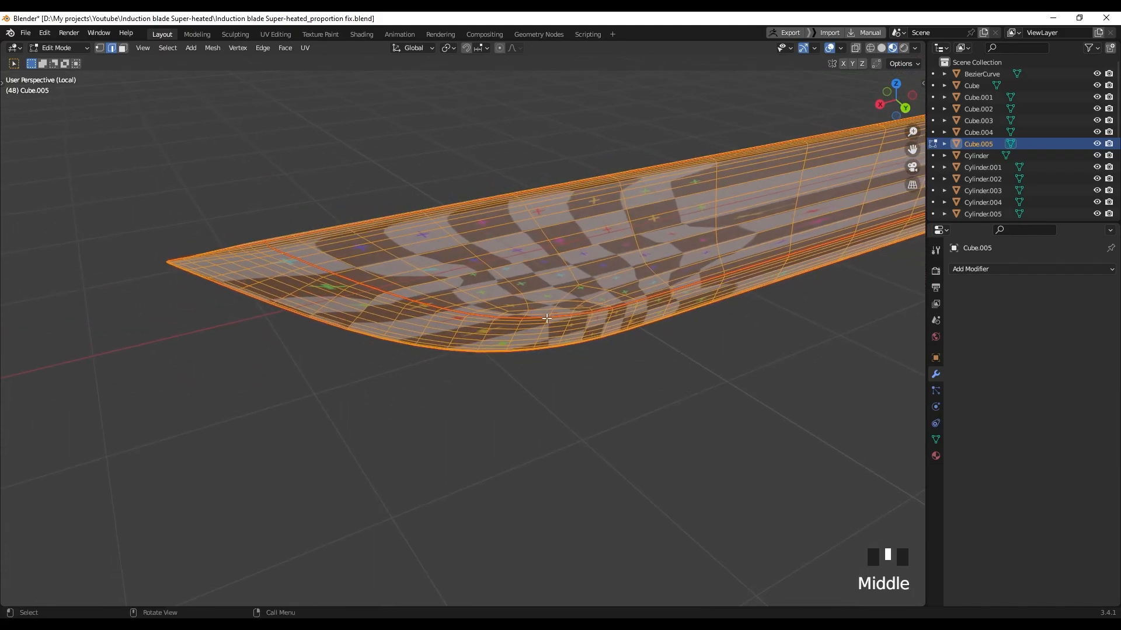
key("u")
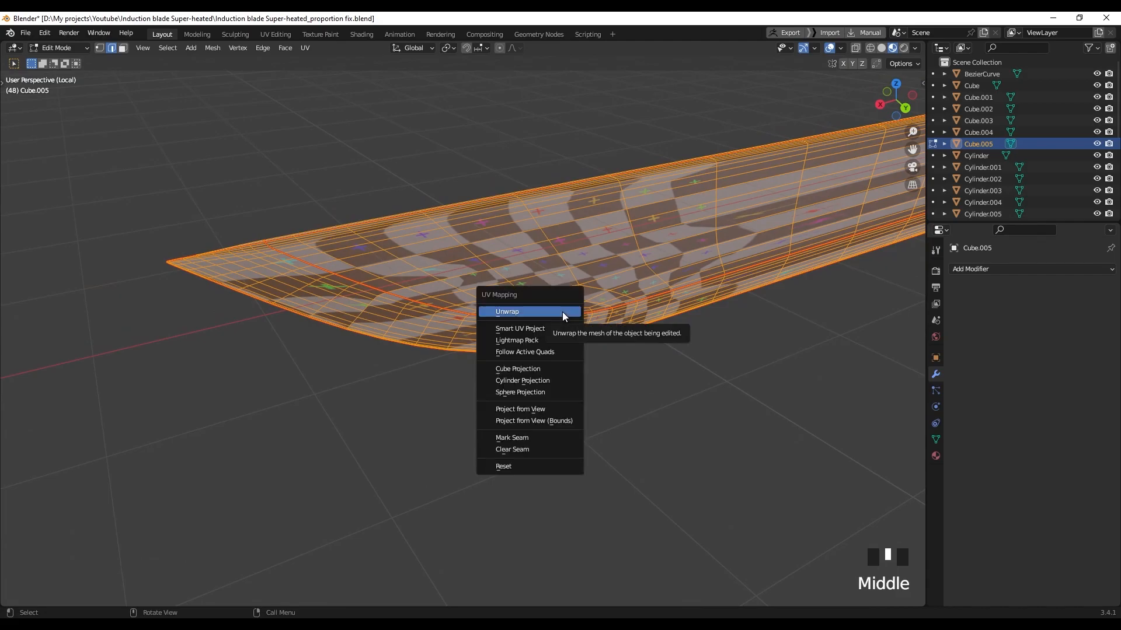
left_click(560, 318)
middle_click_drag(625, 345, 494, 275)
scroll(681, 314, "down", 4)
middle_click_drag(630, 309, 561, 304)
Bring back the full weapon in Object Mode and select the housing Cube.003
key("slash")
middle_click_drag(764, 299, 500, 303, "shift")
key("Tab")
scroll(457, 281, "up", 4)
middle_click_drag(451, 171, 474, 265, "shift")
left_click(447, 236)
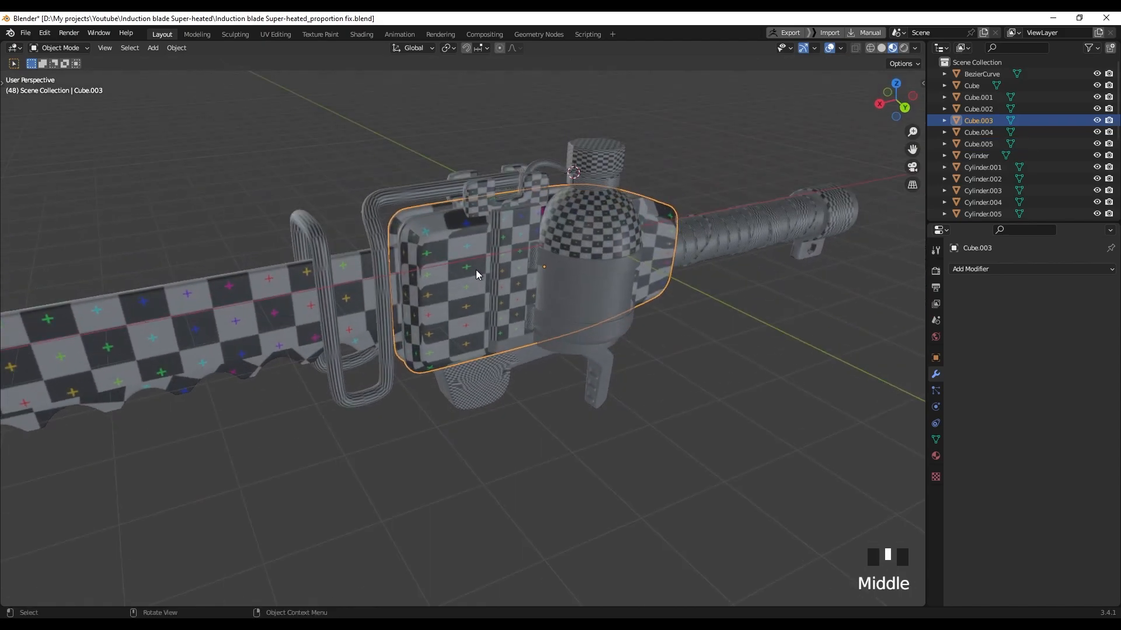
Isolate Cube.003 in local view, enter Edit Mode, and mark its groove loop as a seam
scroll(477, 273, "up", 2)
key("slash")
middle_click_drag(406, 272, 489, 331)
key("Tab")
scroll(497, 275, "up", 4)
scroll(521, 233, "up", 1)
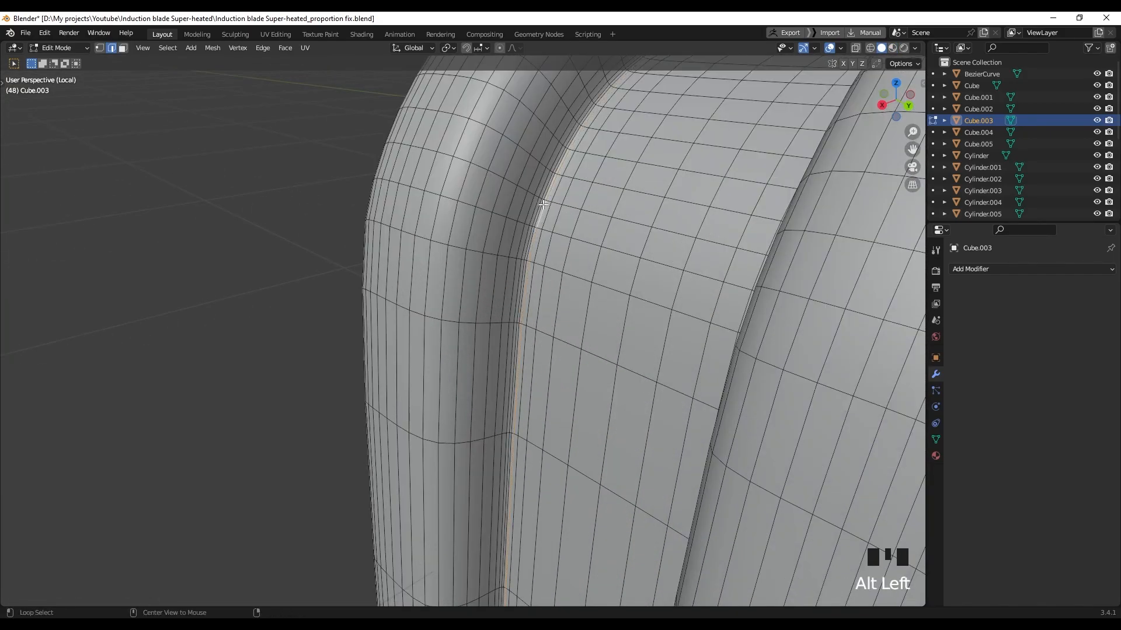
scroll(557, 239, "down", 3)
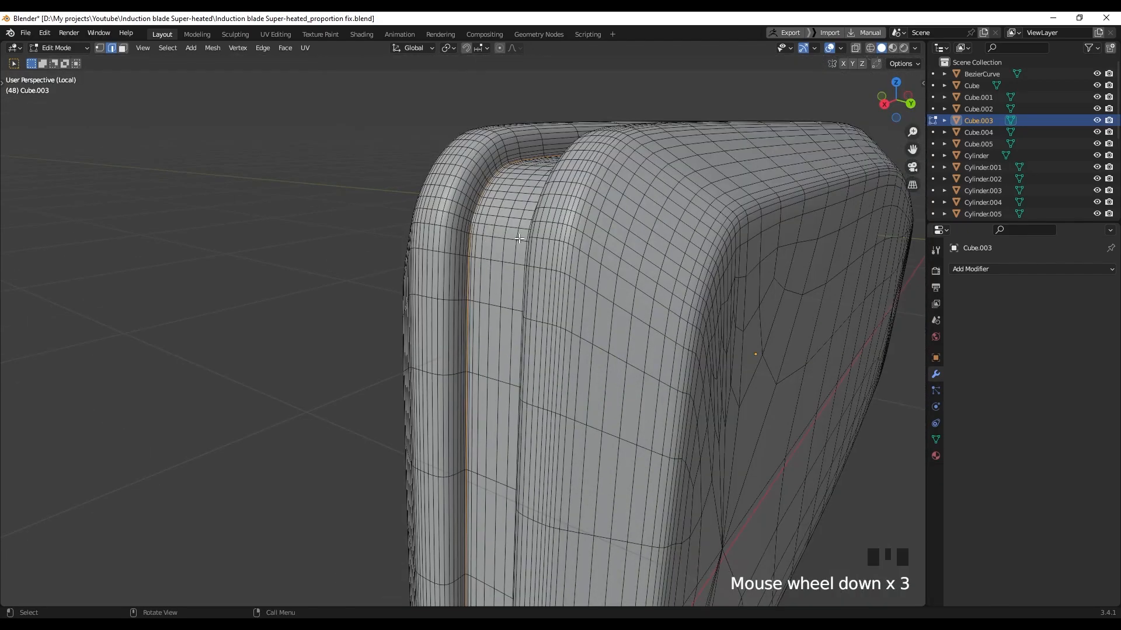
right_click(491, 228)
left_click(478, 462)
Orbit around the see-through housing to check the seams along its rim
middle_click_drag(477, 463, 593, 268, "shift")
scroll(596, 300, "down", 4)
scroll(596, 300, "up", 2)
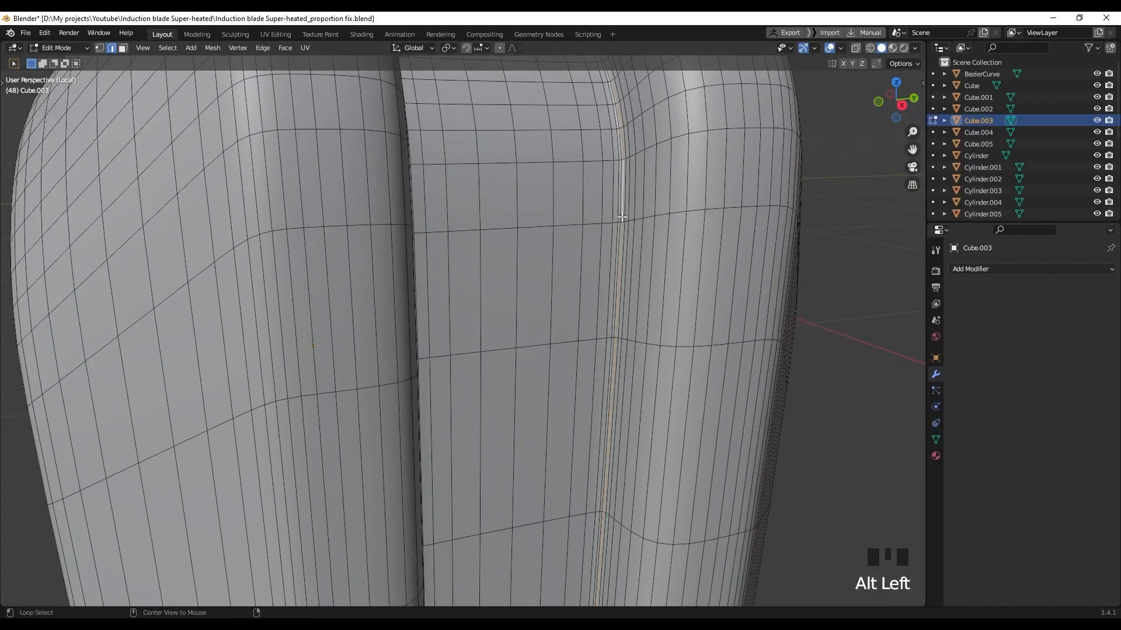
scroll(642, 286, "down", 2)
middle_click_drag(573, 308, 427, 379)
middle_click_drag(298, 346, 322, 335, "shift")
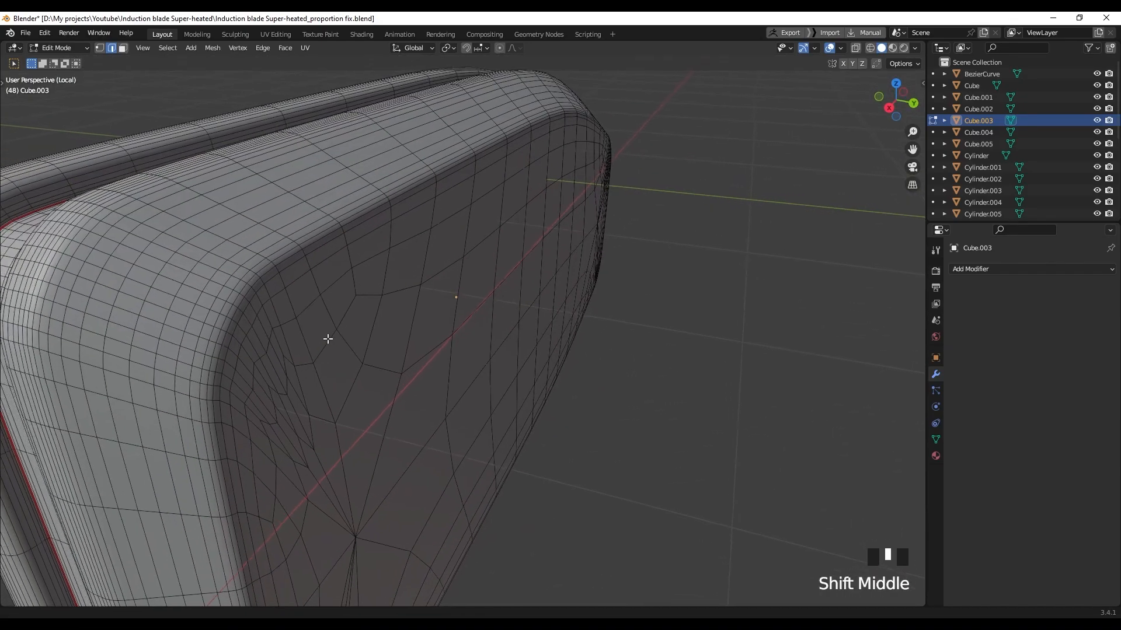
scroll(333, 318, "up", 1)
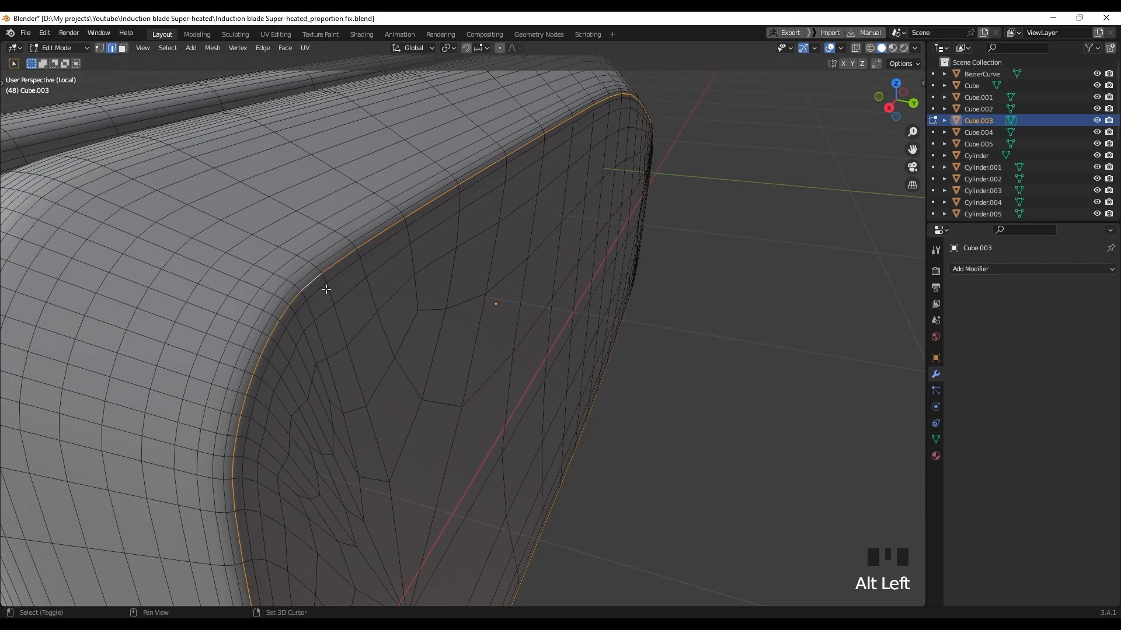
middle_click_drag(346, 311, 613, 294)
scroll(629, 292, "up", 2)
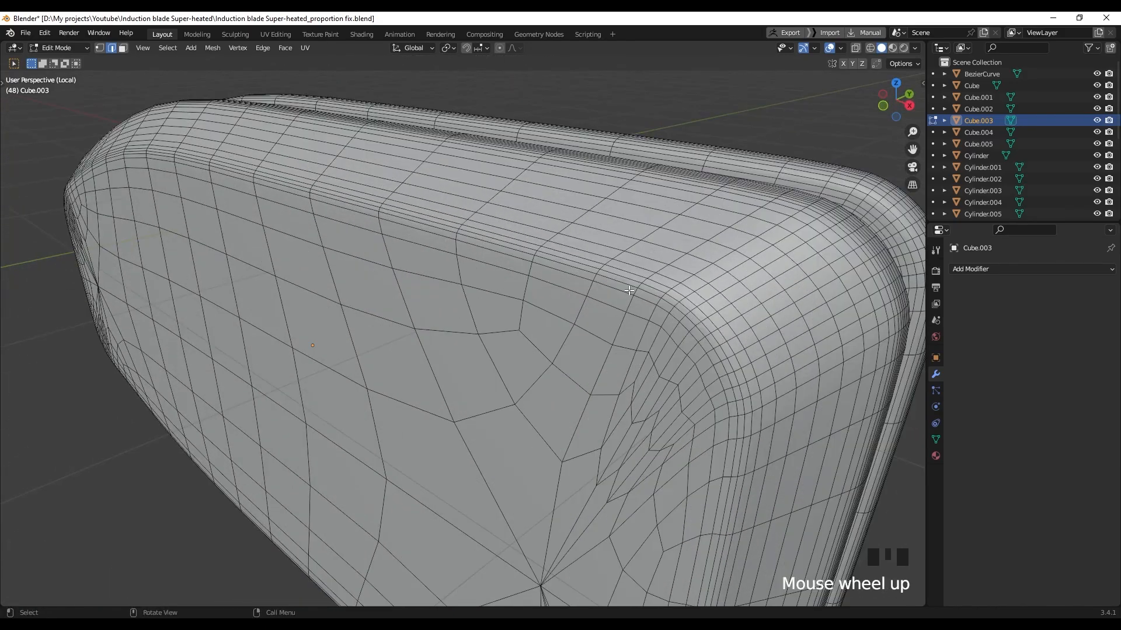
middle_click_drag(637, 345, 601, 312)
mouse_move(520, 467)
middle_mouse_down()
mouse_move(515, 488)
mouse_move(490, 360)
mouse_move(502, 307)
mouse_move(480, 305)
mouse_move(481, 344)
mouse_move(555, 355)
mouse_move(582, 187)
middle_mouse_up()
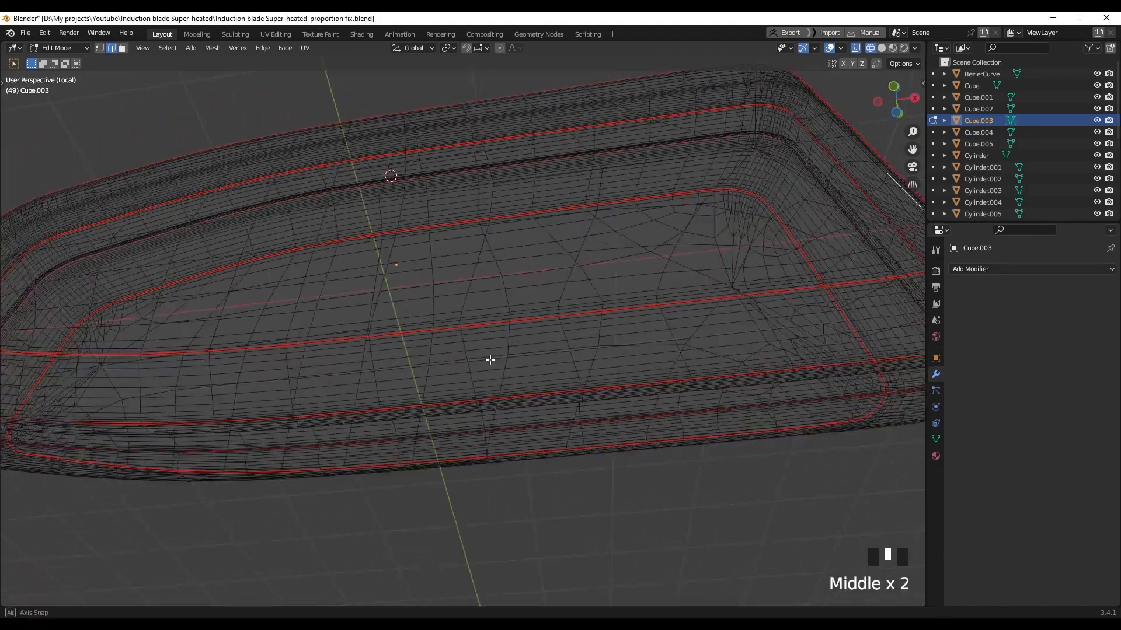
scroll(495, 312, "up", 2)
In a front wireframe view, box-deselect the upper edges of the selected housing loop
key("z")
scroll(582, 182, "down", 1)
middle_click_drag(543, 282, 501, 327)
key("z")
scroll(500, 327, "down", 2)
left_click_drag(408, 102, 523, 289, "ctrl")
left_click_drag(445, 251, 516, 337, "ctrl")
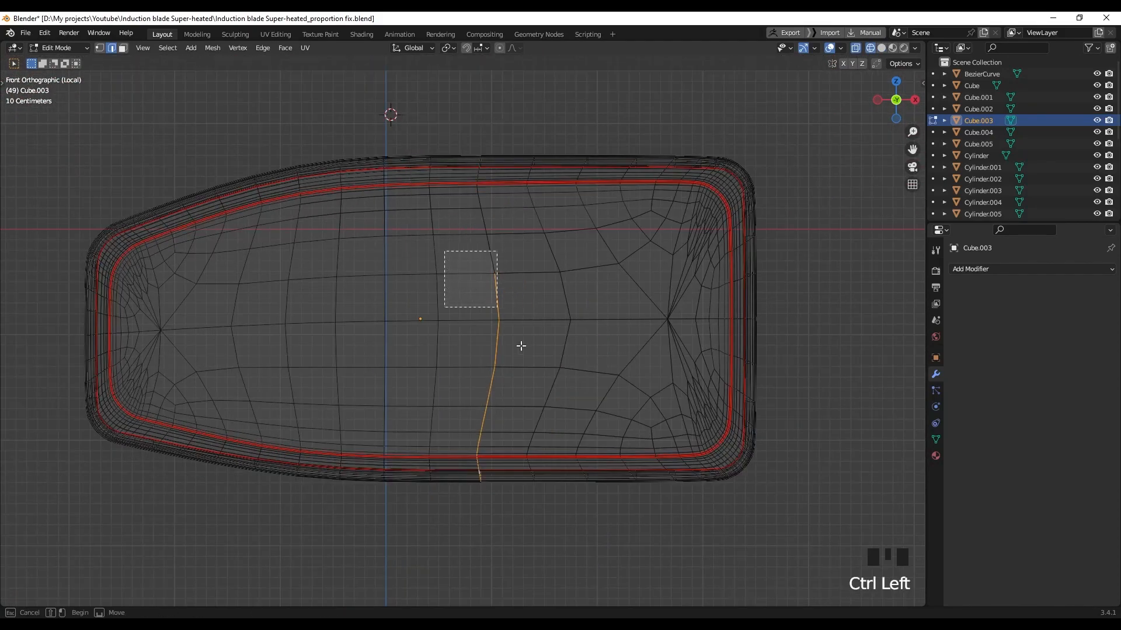
left_click_drag(479, 375, 528, 429, "ctrl")
Trim the selection to a short cut line across the flat side and mark it as a seam
scroll(492, 426, "up", 4)
middle_click_drag(494, 423, 489, 104, "shift")
scroll(489, 175, "up", 3)
middle_click_drag(488, 281, 475, 417, "shift")
left_click_drag(438, 151, 590, 313, "ctrl")
scroll(509, 343, "up", 3)
middle_click_drag(510, 341, 500, 333, "shift")
left_click_drag(414, 205, 592, 362, "ctrl")
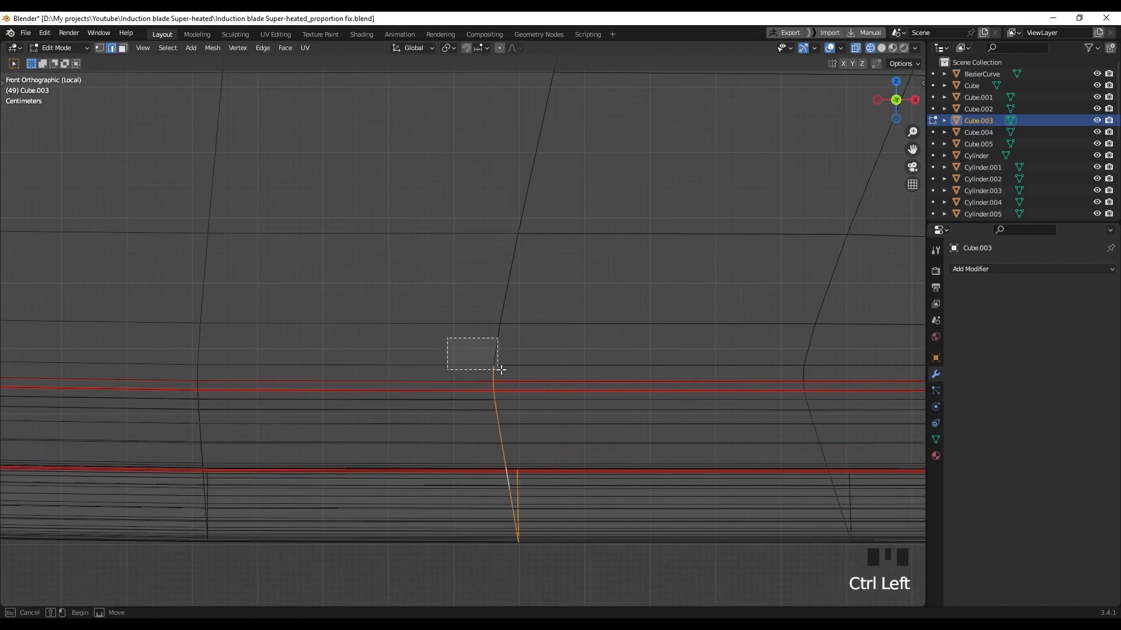
middle_click_drag(509, 382, 483, 305, "shift")
right_click(457, 319)
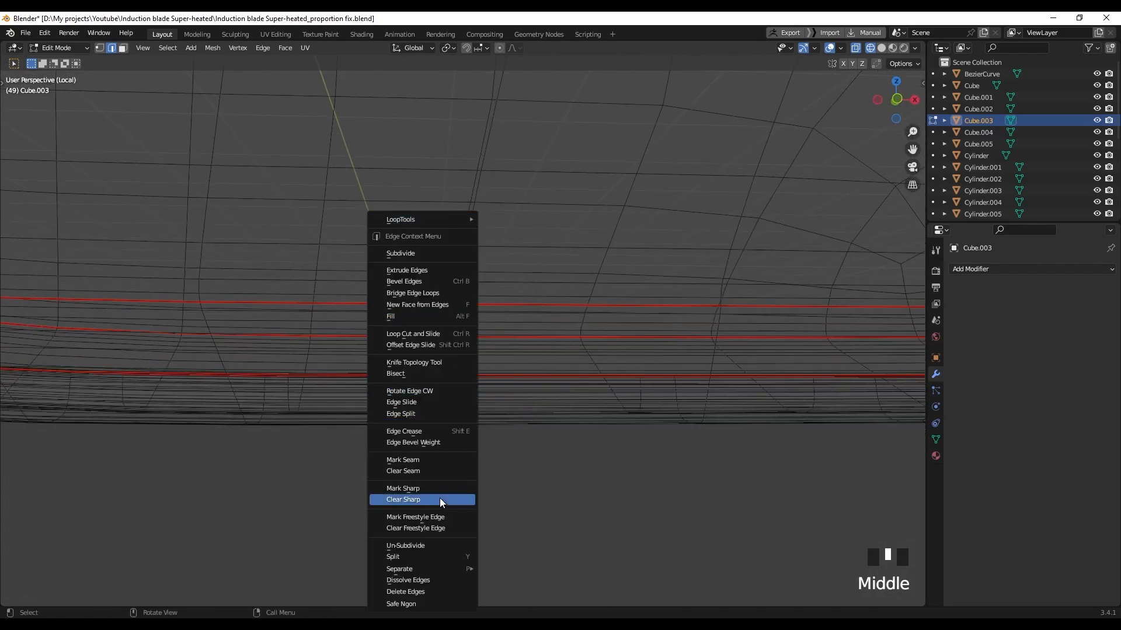
left_click(432, 460)
Switch to Material Preview, select the whole housing and unwrap it along its seams
key("z")
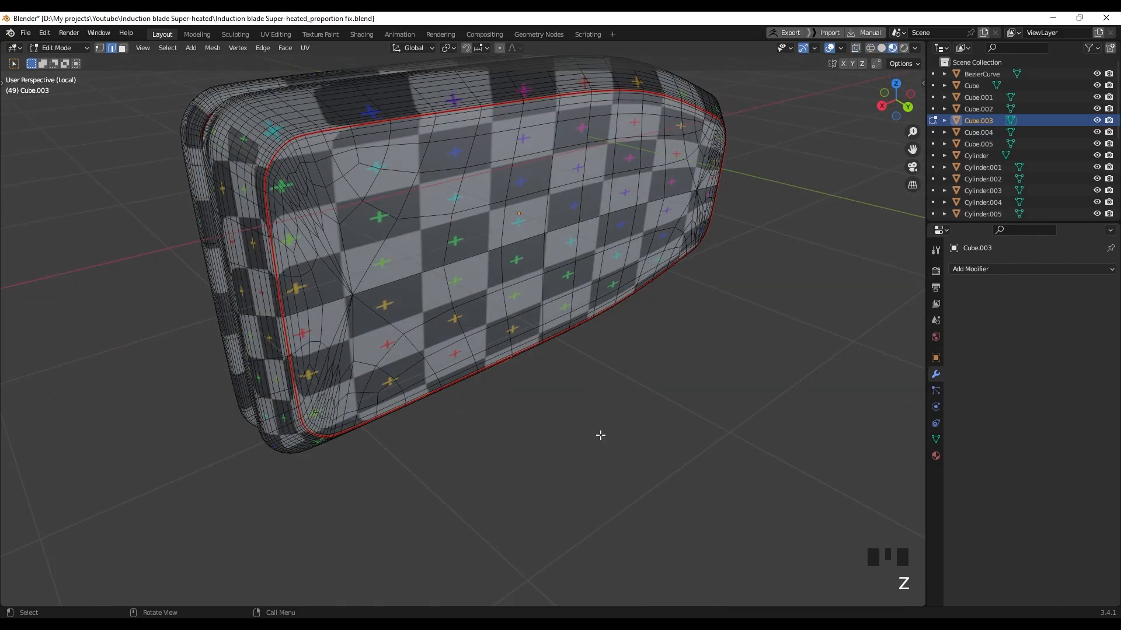
key("a")
middle_click_drag(555, 343, 498, 309)
key("u")
left_click(556, 343)
Bring back the full weapon and return to Object Mode
key("slash")
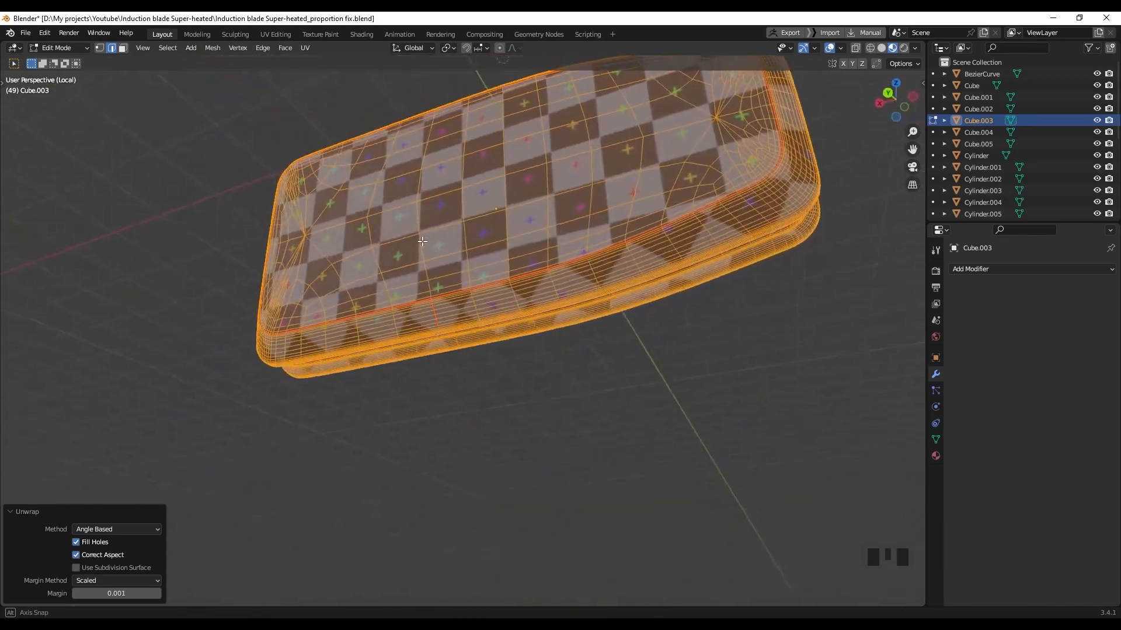
key("Tab")
middle_click_drag(587, 348, 605, 284)
Select the bottle Sphere and its cap Cylinder, isolate them, and enter Edit Mode in solid shading
left_click(635, 222)
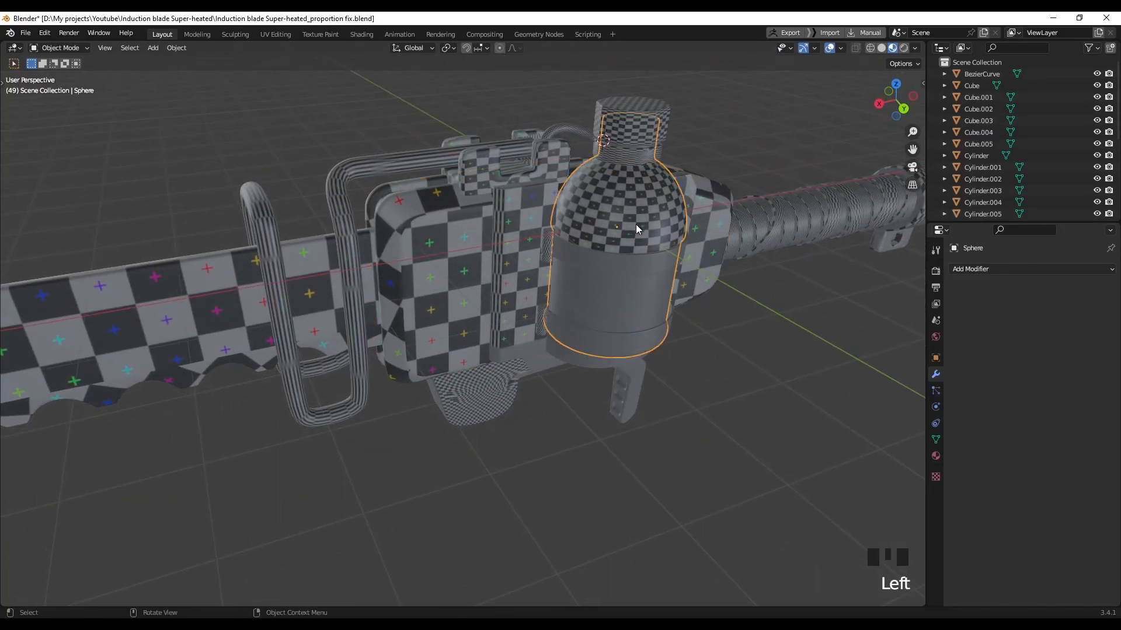
middle_click_drag(636, 222, 583, 209, "shift")
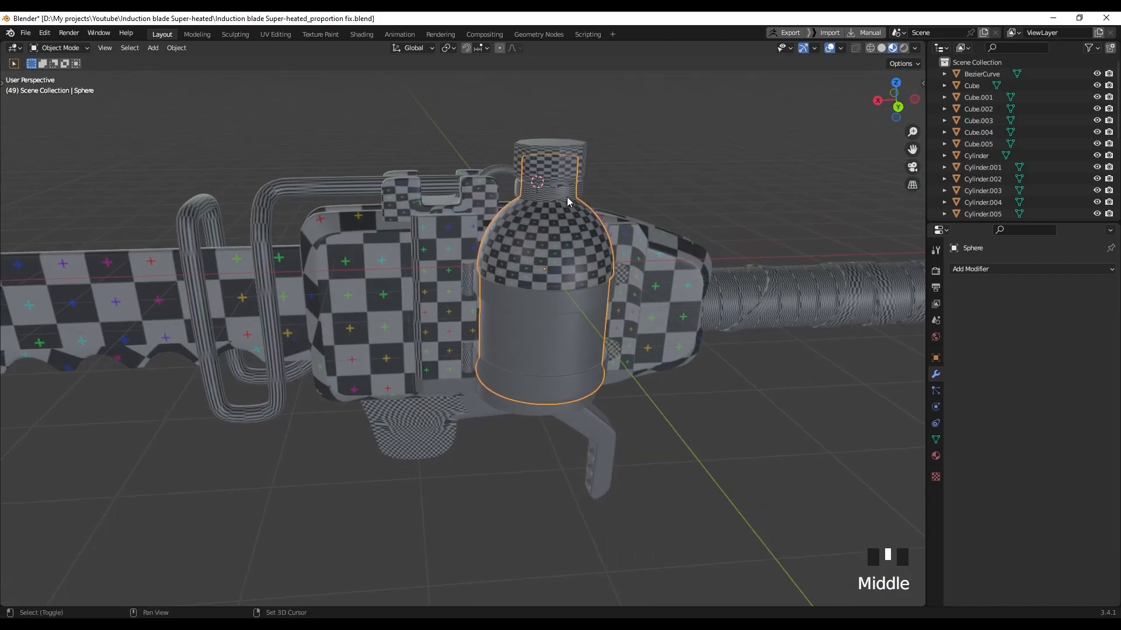
left_click(570, 166, "shift")
middle_click_drag(592, 186, 642, 198)
key("KP_Divide")
mouse_move(578, 250)
middle_mouse_down()
mouse_move(520, 290)
mouse_move(575, 288)
mouse_move(563, 292)
mouse_move(534, 241)
mouse_move(529, 294)
mouse_move(530, 198)
middle_mouse_up()
key("z")
key("Tab")
Mark the loops around the bottle body's waist and base as seams
scroll(532, 263, "up", 2)
mouse_move(530, 198)
middle_mouse_down("shift")
mouse_move(529, 234)
mouse_move(529, 206)
mouse_move(503, 208)
mouse_move(527, 216)
middle_mouse_up("shift")
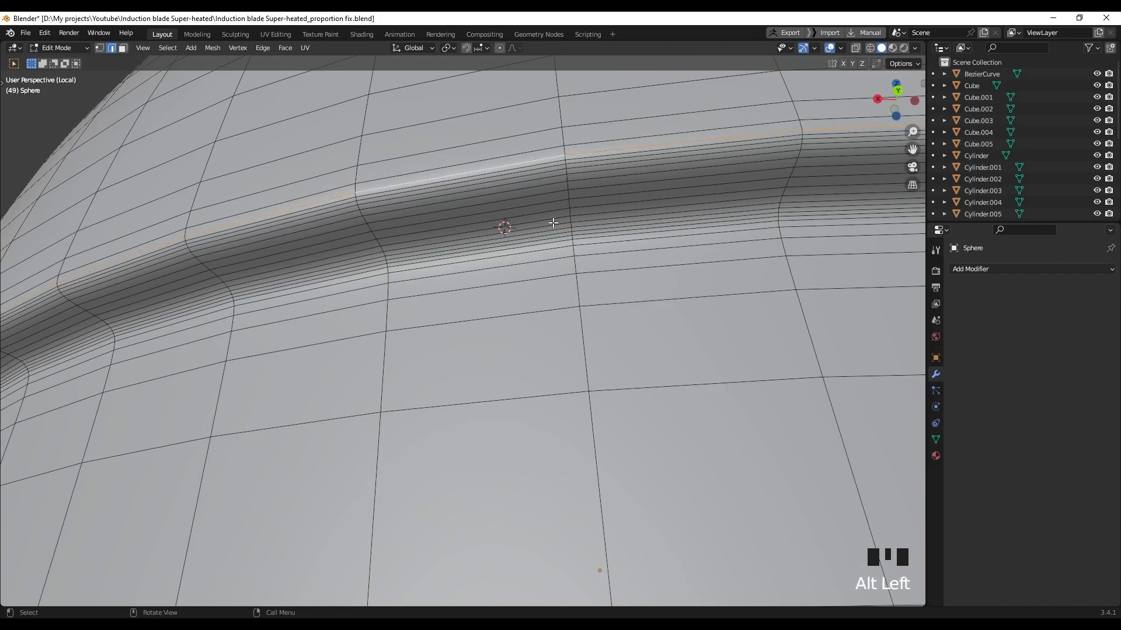
scroll(562, 240, "down", 4)
middle_click_drag(562, 240, 650, 263, "shift")
scroll(623, 240, "up", 5)
right_click(630, 289)
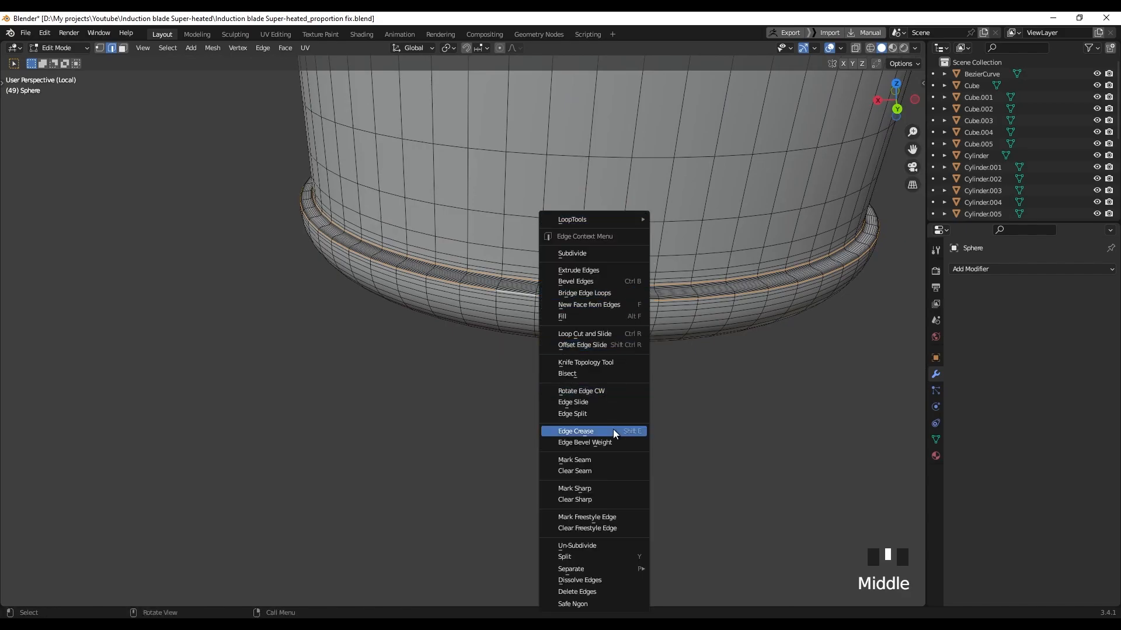
right_click(598, 460)
scroll(593, 269, "down", 5)
middle_click_drag(593, 270, 562, 160)
scroll(495, 286, "up", 2)
scroll(495, 286, "up", 8)
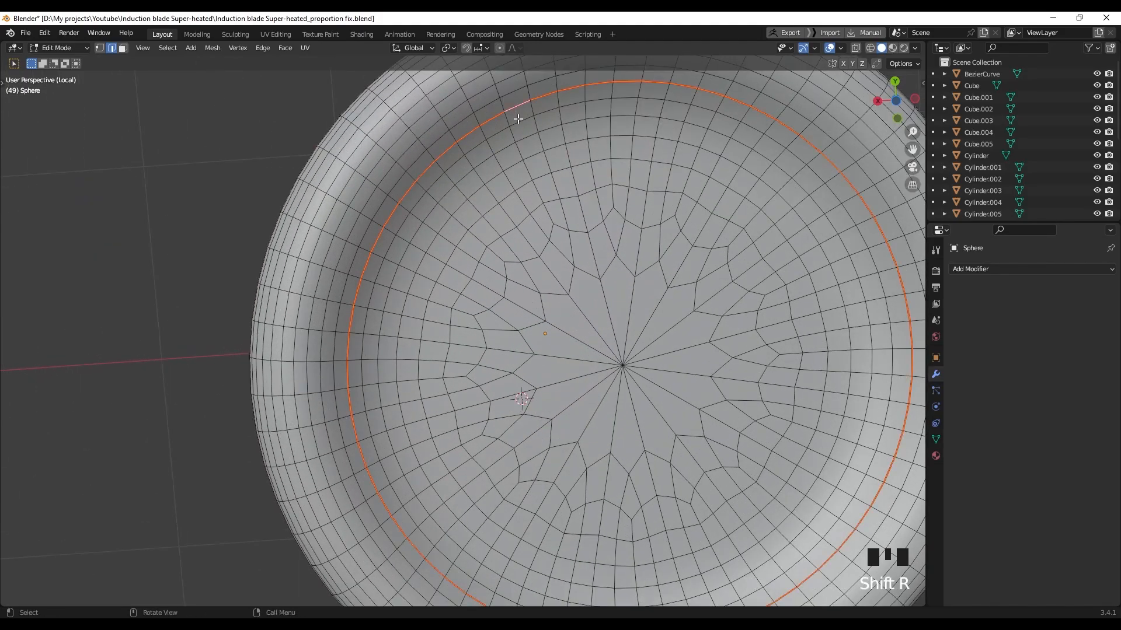
scroll(517, 116, "down", 2)
mouse_move(518, 116)
middle_mouse_down()
mouse_move(604, 324)
mouse_move(557, 276)
mouse_move(502, 145)
mouse_move(498, 325)
mouse_move(540, 280)
mouse_move(501, 342)
mouse_move(474, 342)
middle_mouse_up()
Toggle wireframe and orbit around the bottle's neck and dome to inspect its seams
scroll(501, 342, "up", 6)
key("z")
scroll(530, 388, "up", 3)
scroll(445, 328, "up", 5)
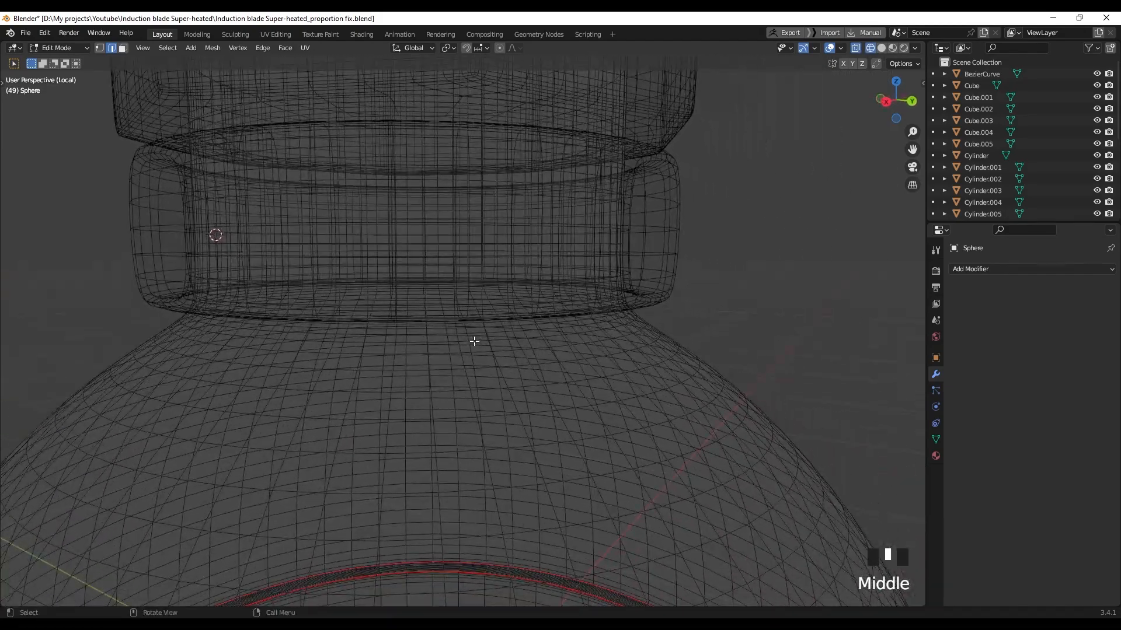
key("z")
middle_click_drag(357, 338, 360, 312)
middle_click_drag(380, 367, 387, 323, "shift")
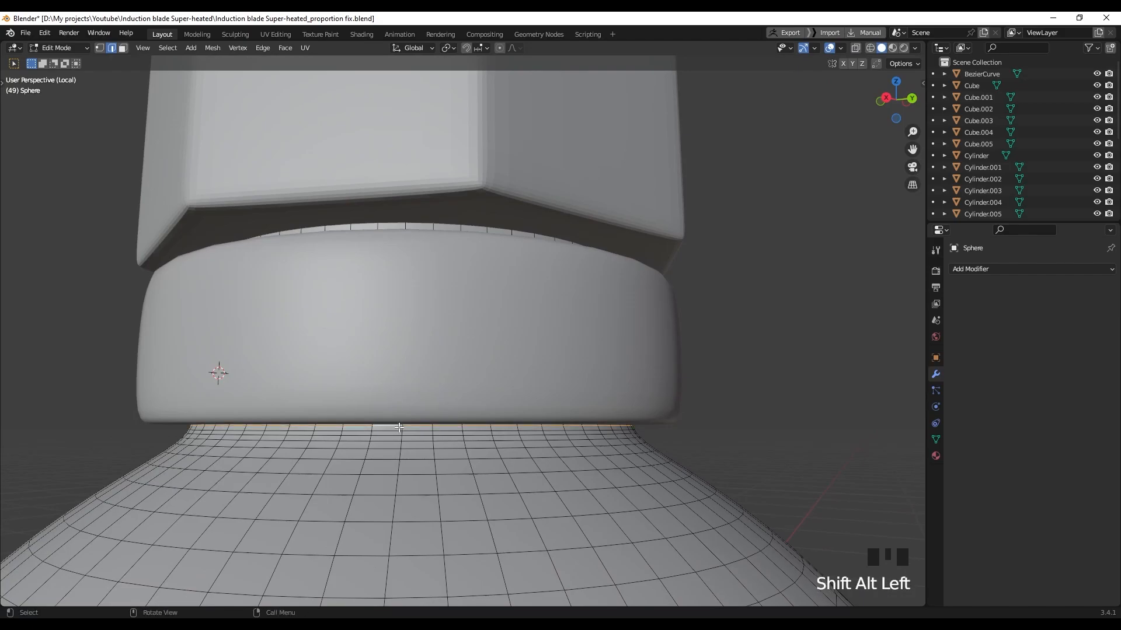
scroll(398, 428, "down", 20)
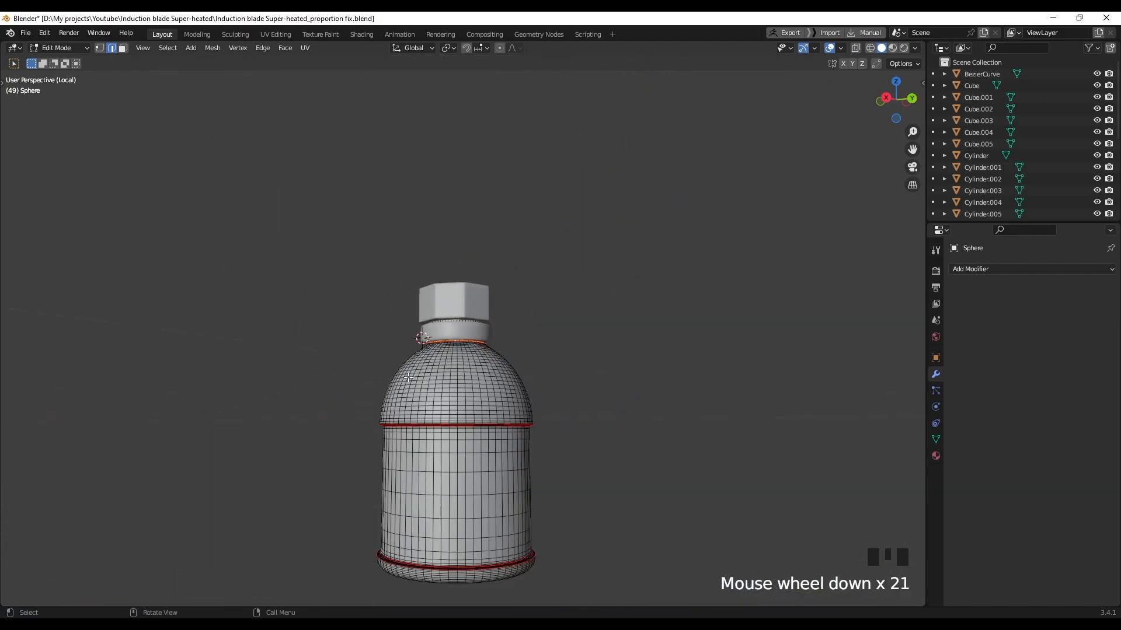
middle_click_drag(479, 403, 493, 401)
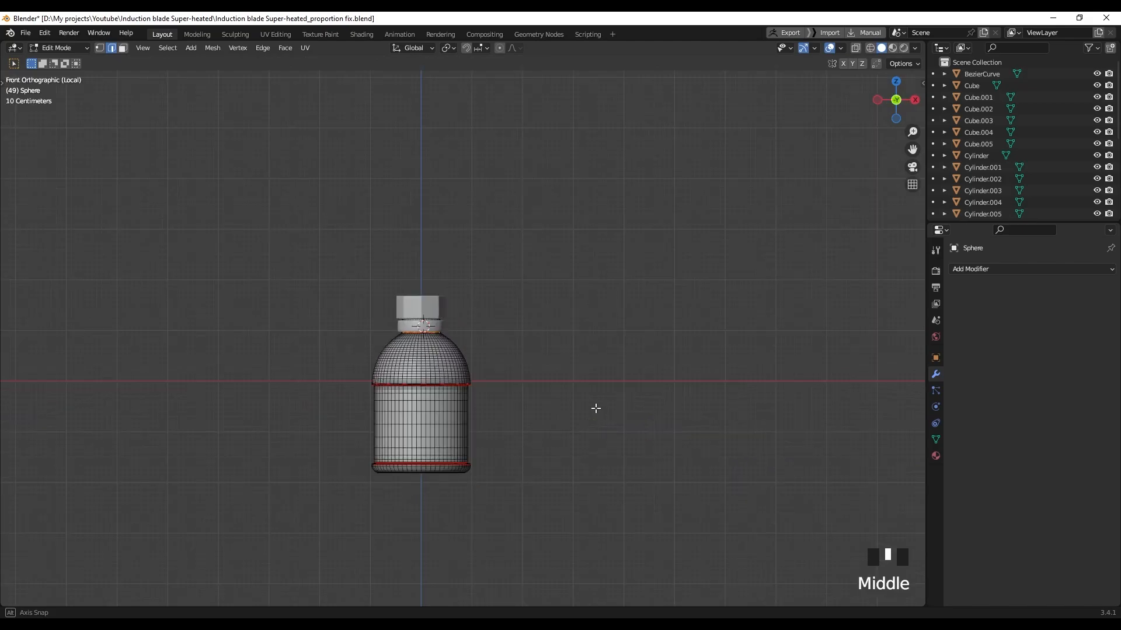
scroll(371, 415, "up", 4)
middle_click_drag(333, 508, 475, 529, "shift")
Check the vertical seam from below and the side, then return to Object Mode
scroll(445, 165, "up", 8)
scroll(490, 438, "up", 1)
left_click_drag(506, 343, 431, 231)
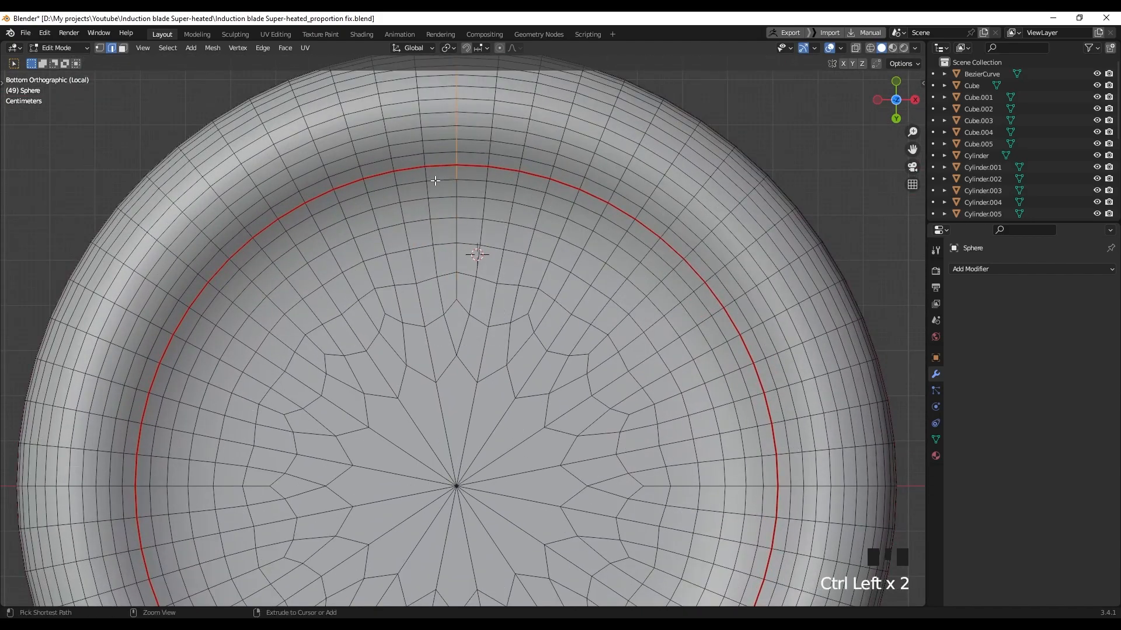
scroll(455, 177, "down", 5)
middle_click_drag(455, 143, 299, 295)
scroll(488, 303, "down", 3)
scroll(299, 295, "up", 2)
middle_click_drag(524, 112, 482, 276, "shift")
key("Tab")
scroll(505, 248, "down", 2)
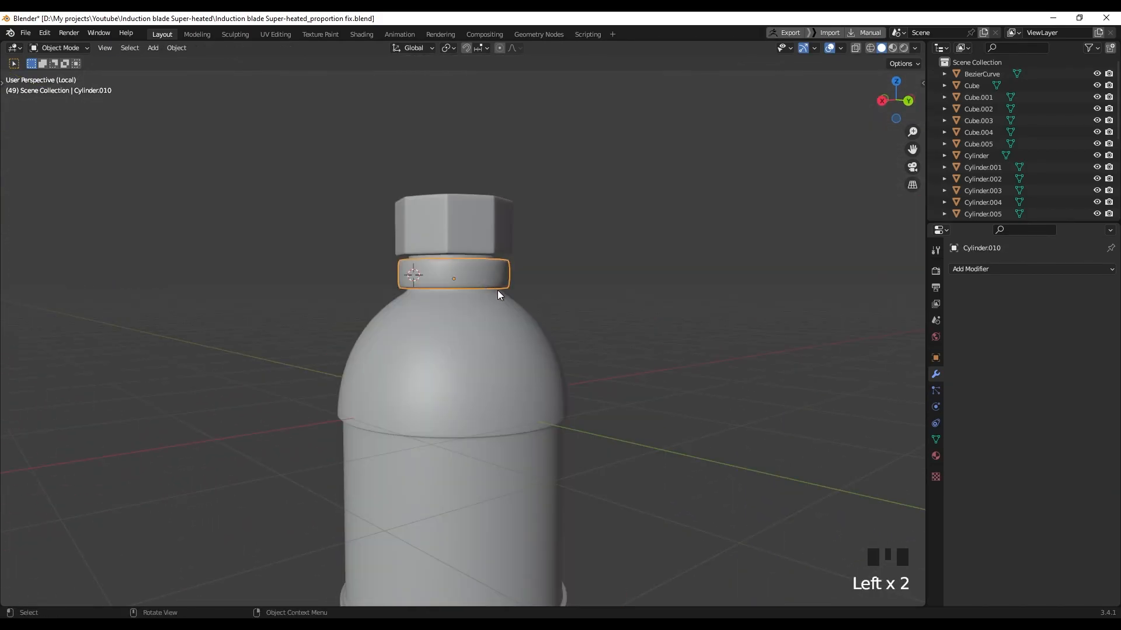
Isolate the collar ring in Edit Mode and clear all its existing seams
key("slash")
key("slash")
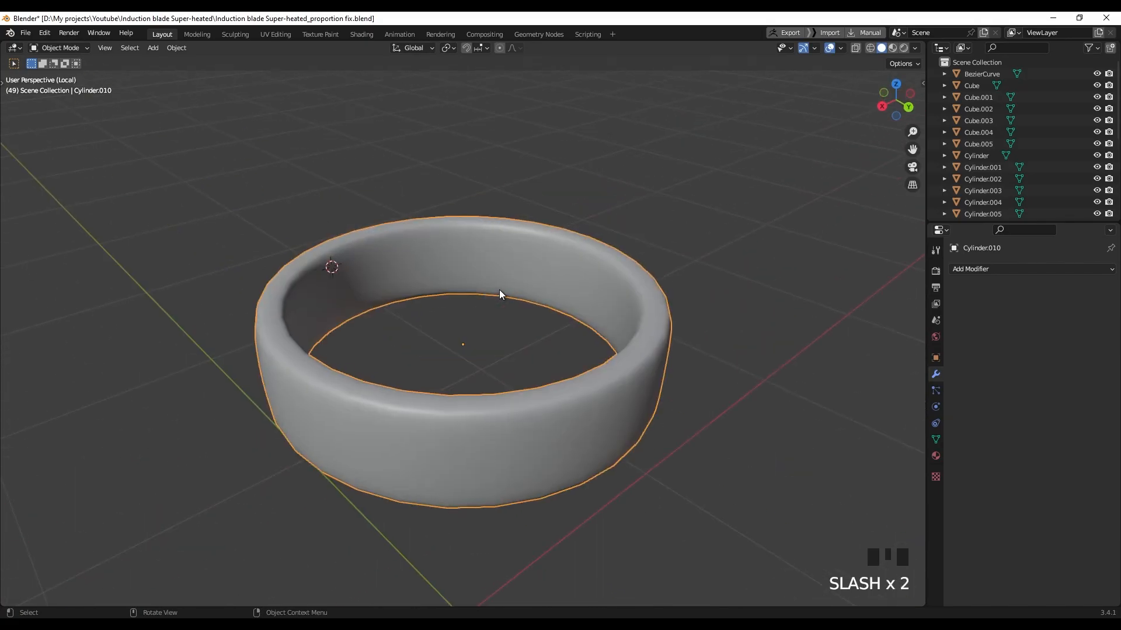
key("Tab")
middle_click_drag(482, 308, 483, 315)
key("a")
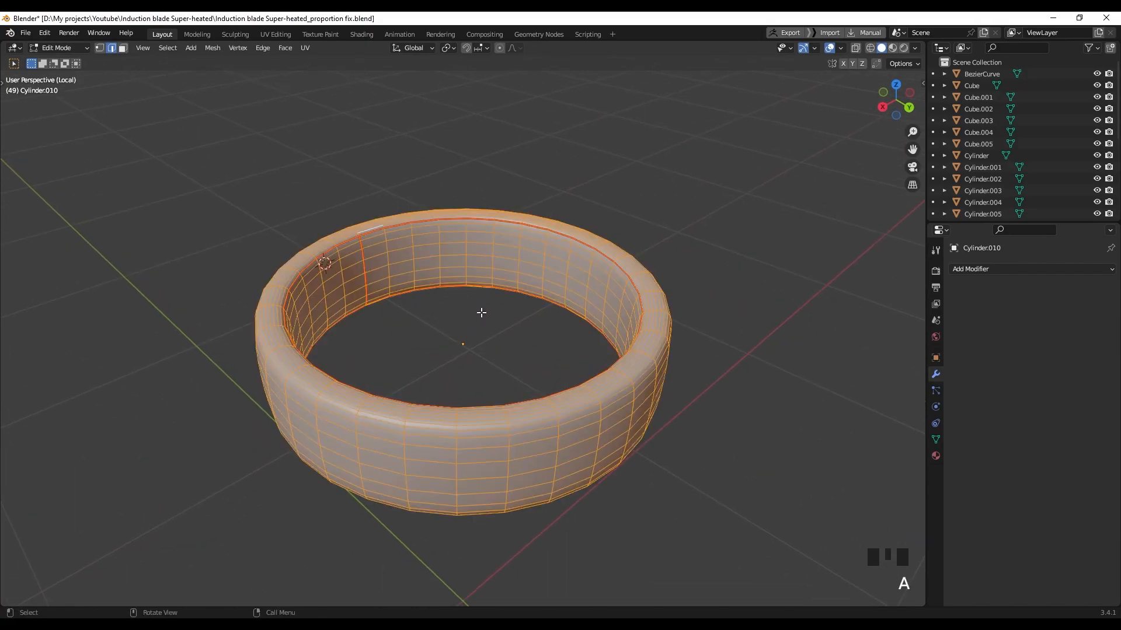
right_click(485, 272)
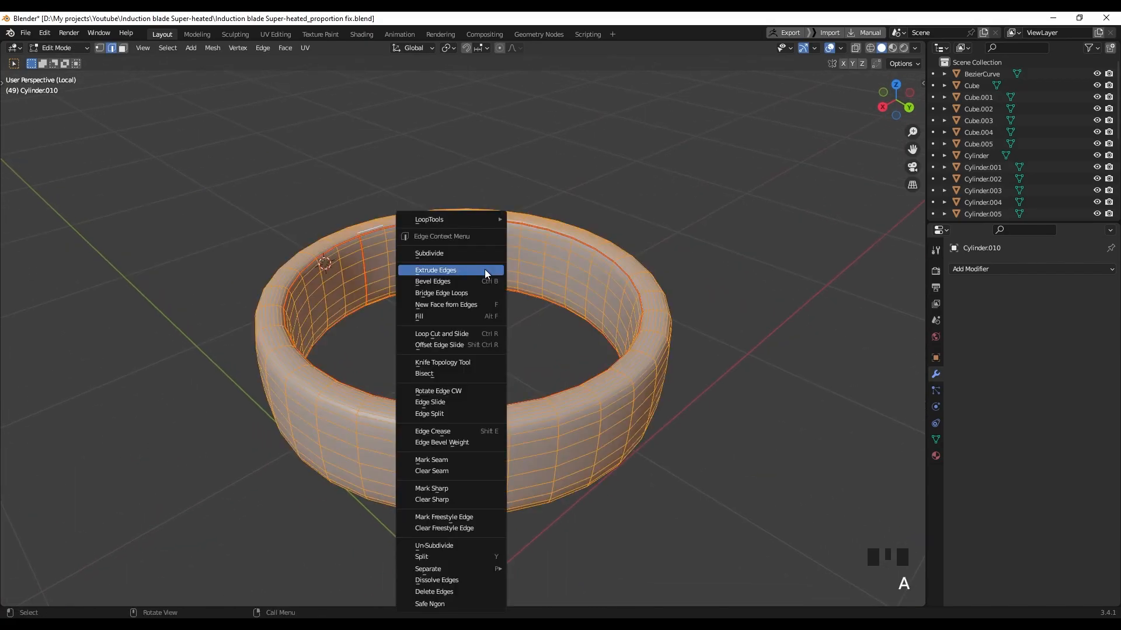
left_click(446, 476)
Select two edge loops on the ring and mark them as seams
middle_click_drag(455, 315, 426, 273)
left_click(440, 315)
scroll(399, 215, "up", 1, "shift")
left_click(399, 214, "alt")
middle_click_drag(399, 215, 367, 389)
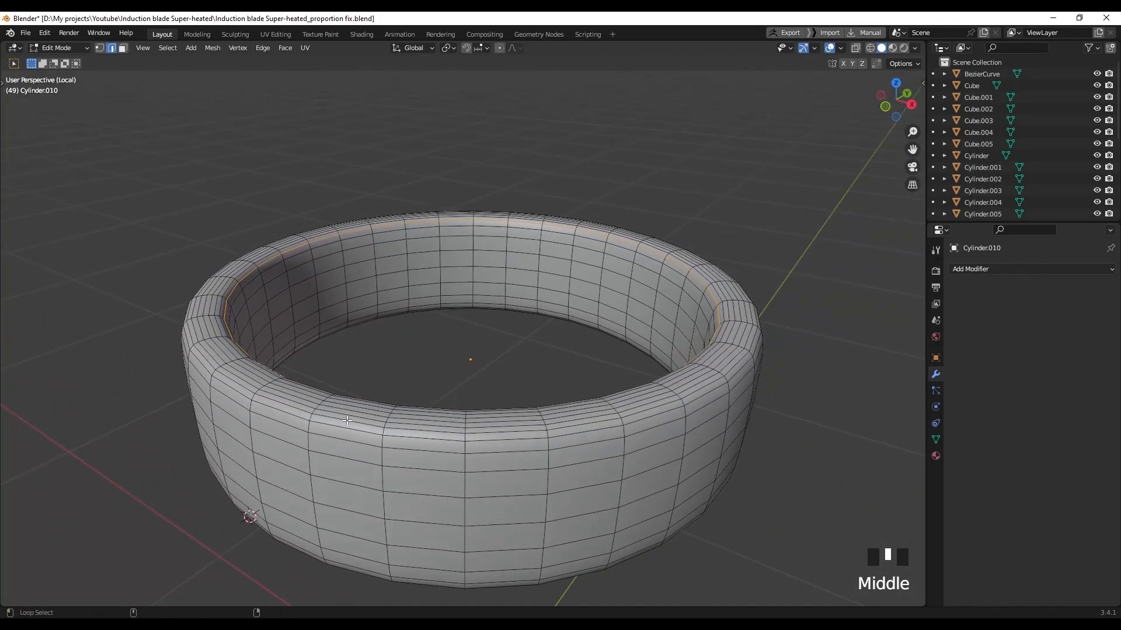
middle_click_drag(448, 460, 429, 192)
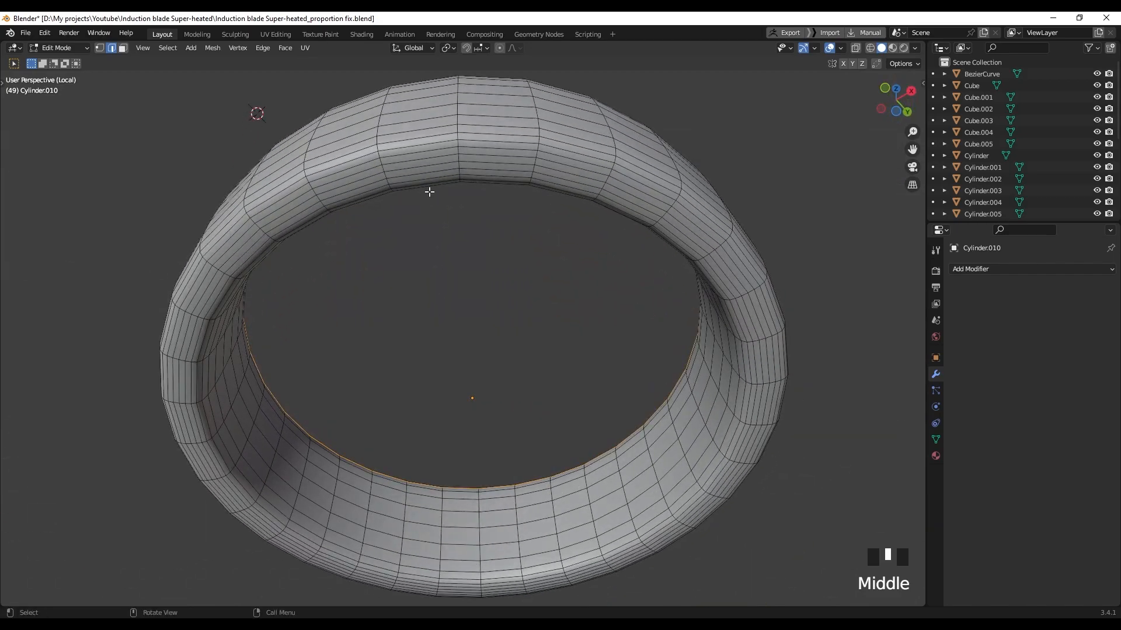
mouse_move(412, 144)
middle_mouse_down()
mouse_move(438, 202)
mouse_move(432, 143)
middle_mouse_up()
left_click(379, 117, "alt+shift")
middle_click_drag(415, 181, 362, 459)
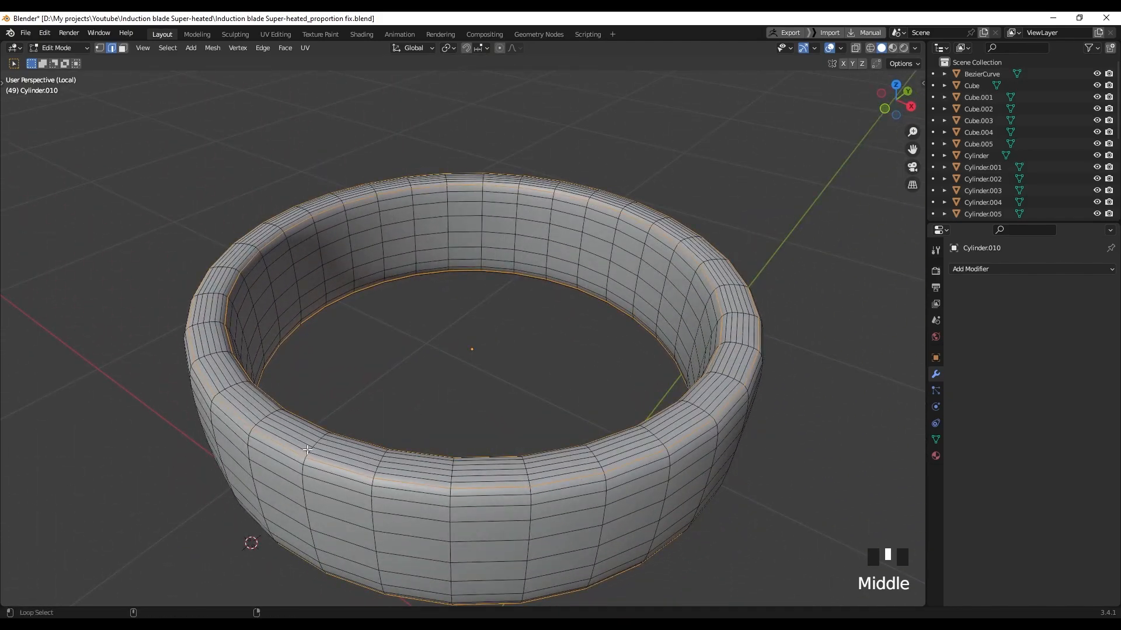
middle_click_drag(387, 497, 336, 442)
right_click(408, 369)
right_click(375, 470)
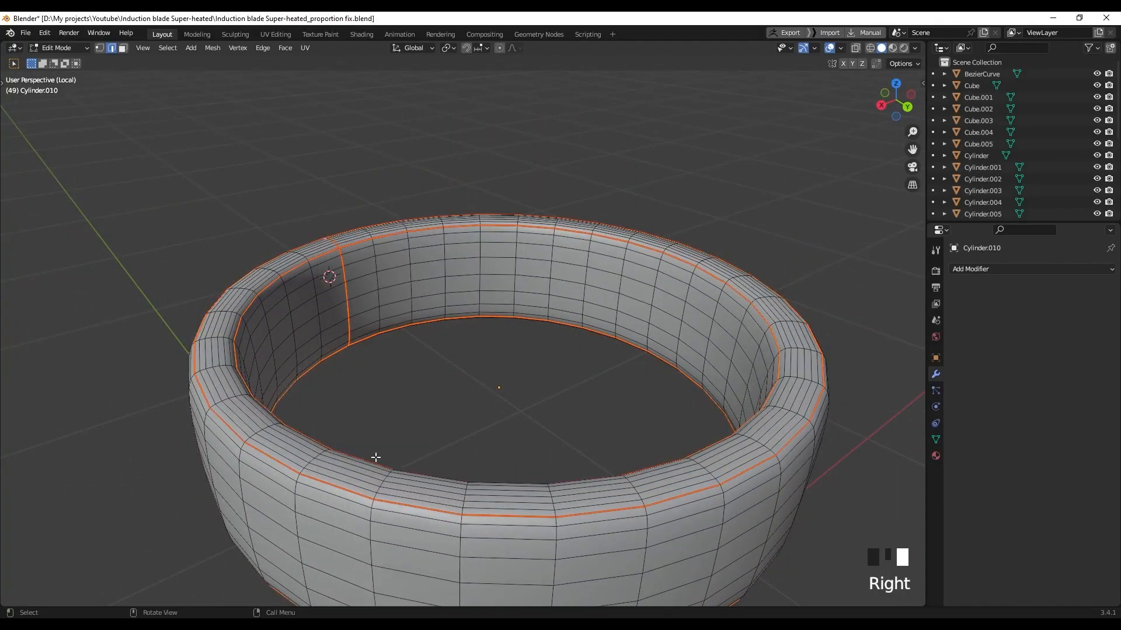
Unwrap the whole ring in Material Preview, then exit Edit Mode and local view
scroll(410, 395, "down", 4)
key("z")
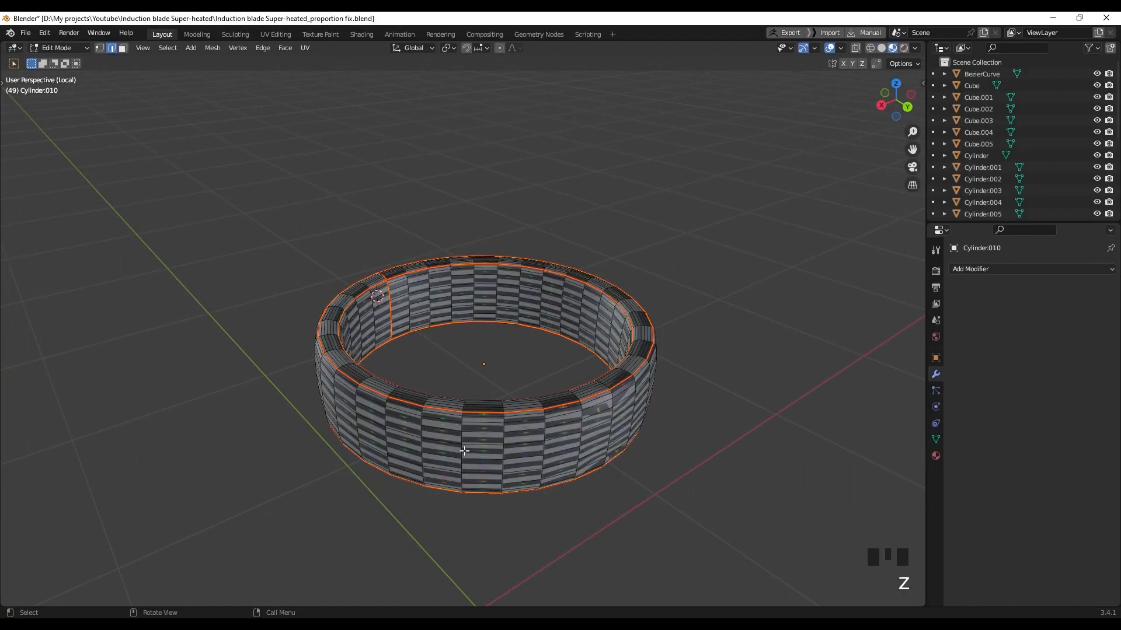
key("a")
key("u")
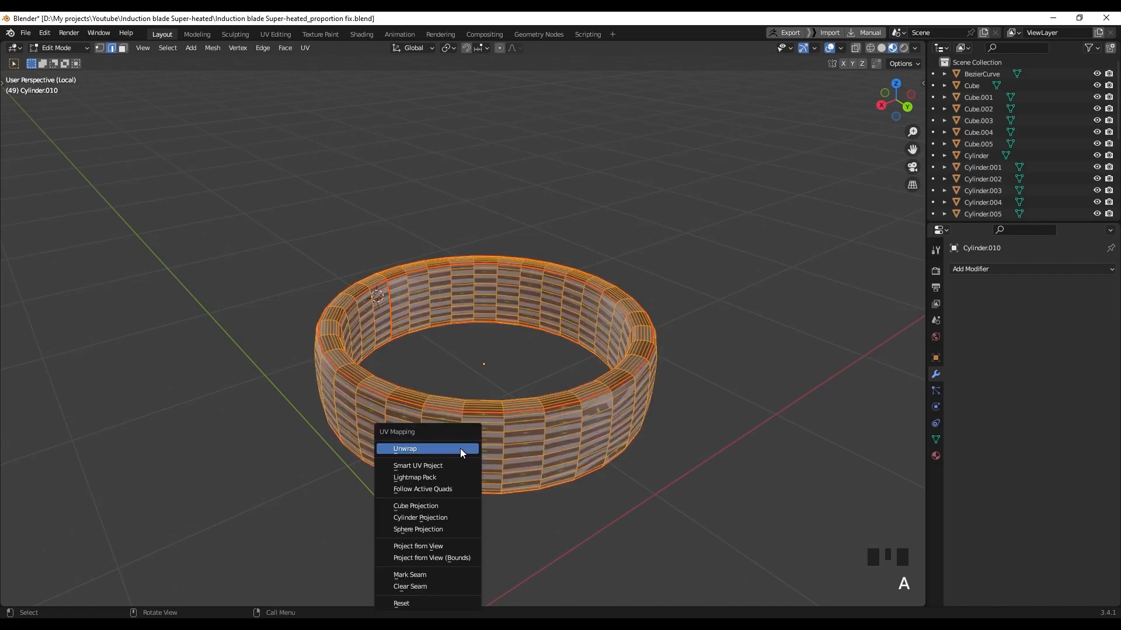
left_click(462, 453)
key("Tab")
middle_click_drag(476, 461, 443, 476)
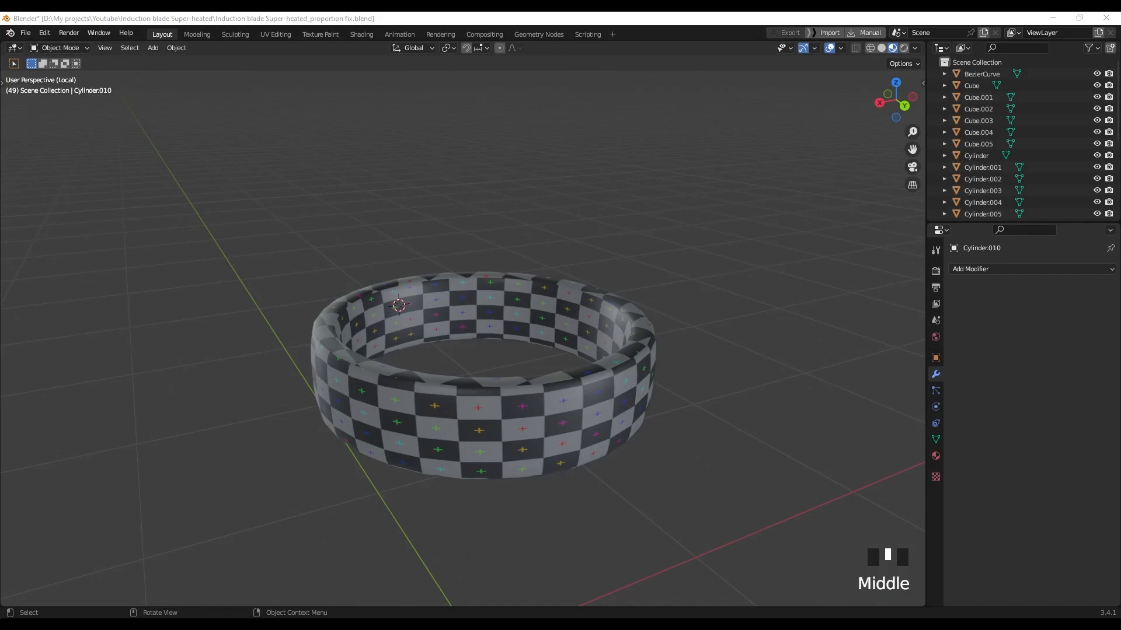
key("KP_Divide")
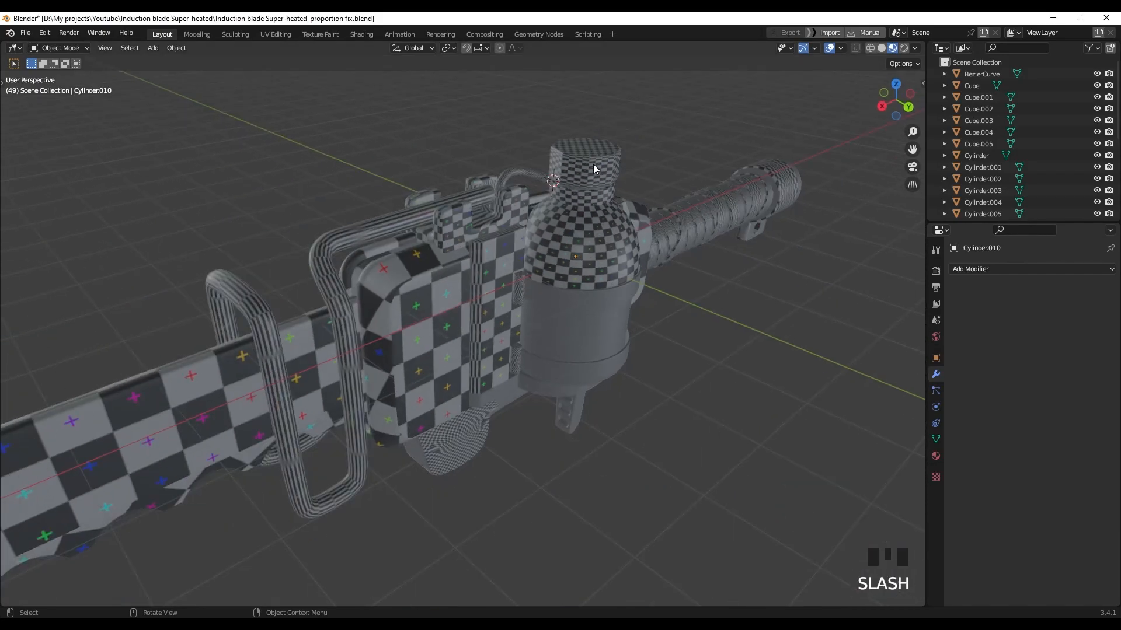
Isolate the octagonal cap Cylinder in solid shading and enter Edit Mode
left_click(642, 185)
scroll(642, 185, "up", 3)
middle_click_drag(642, 185, 488, 247, "shift")
scroll(488, 250, "up", 1)
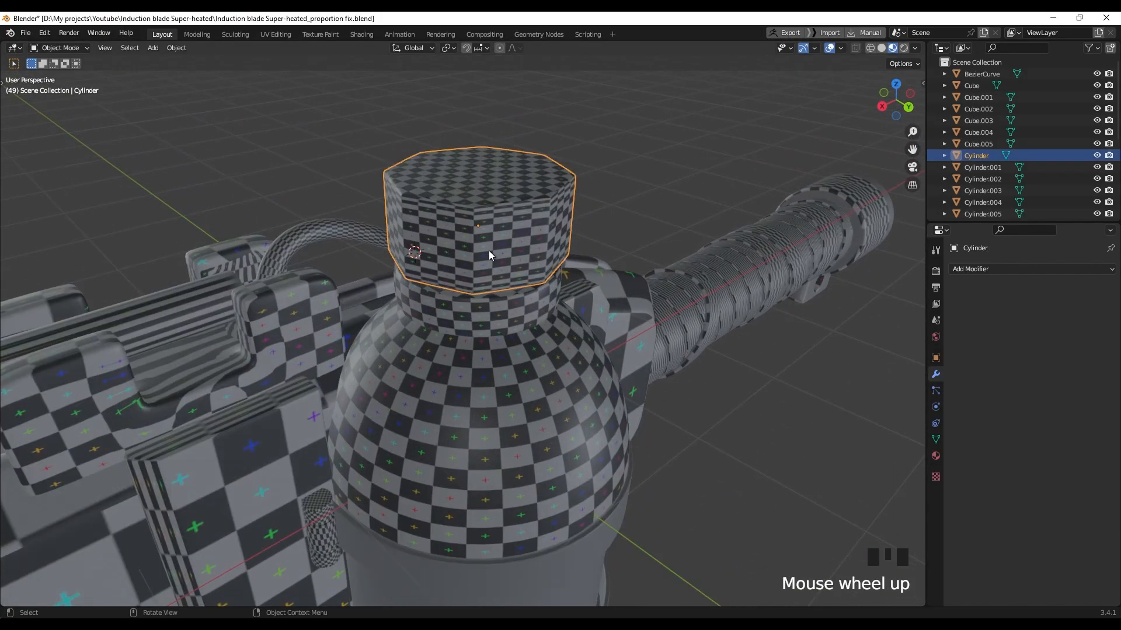
key("KP_Divide")
key("z")
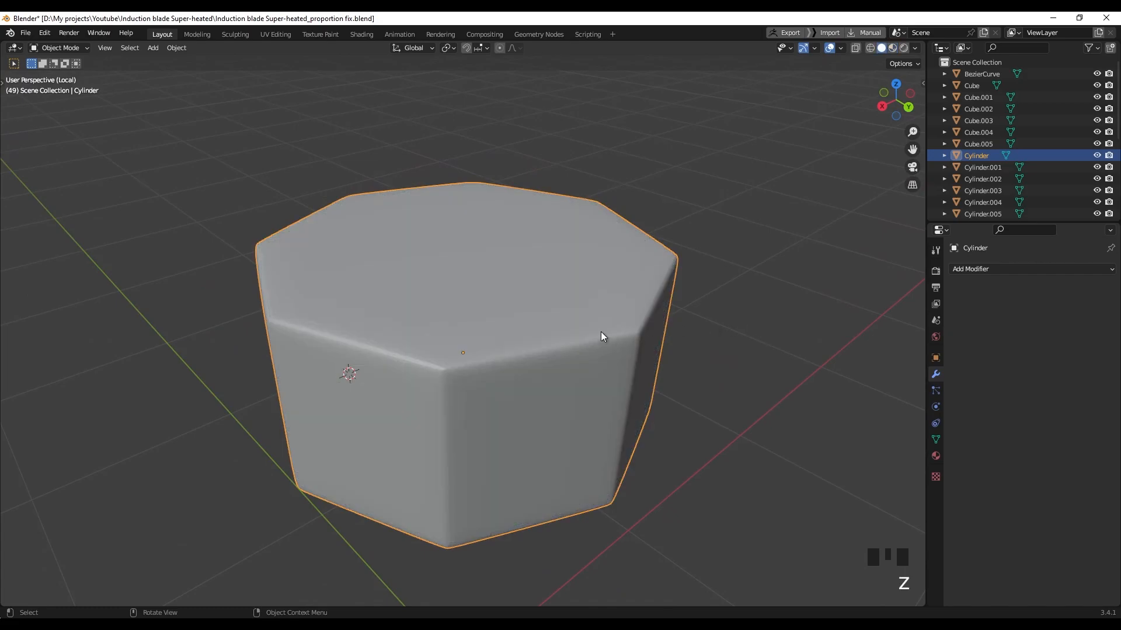
key("Tab")
middle_click_drag(442, 361, 461, 380)
scroll(476, 394, "up", 2)
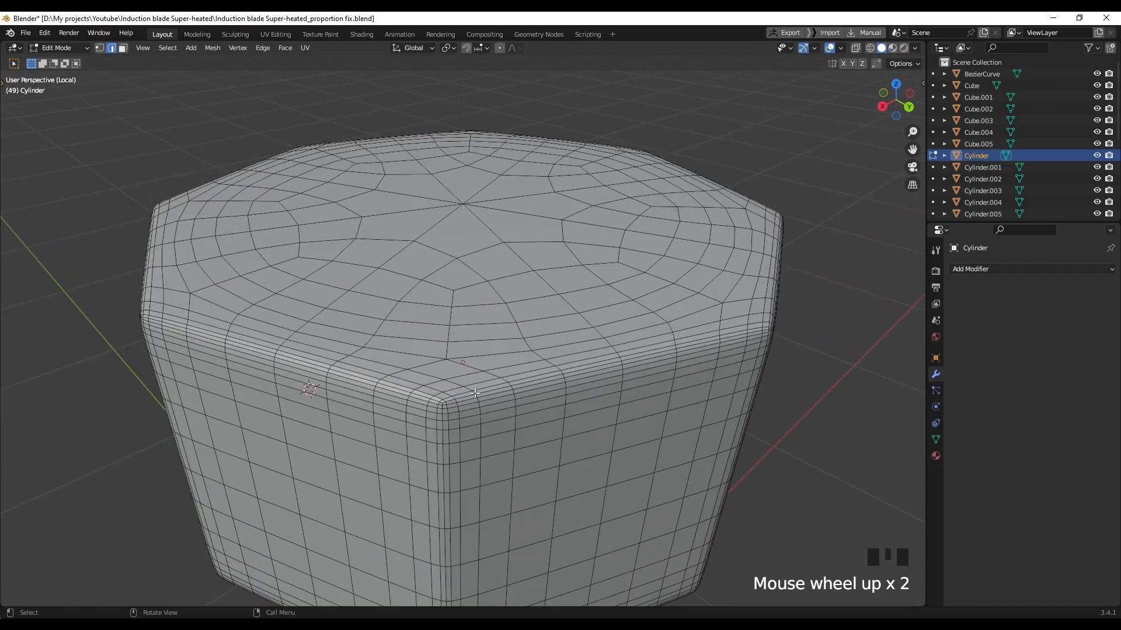
middle_click_drag(443, 504, 441, 465, "shift")
scroll(441, 466, "down", 5)
middle_click_drag(508, 450, 528, 372)
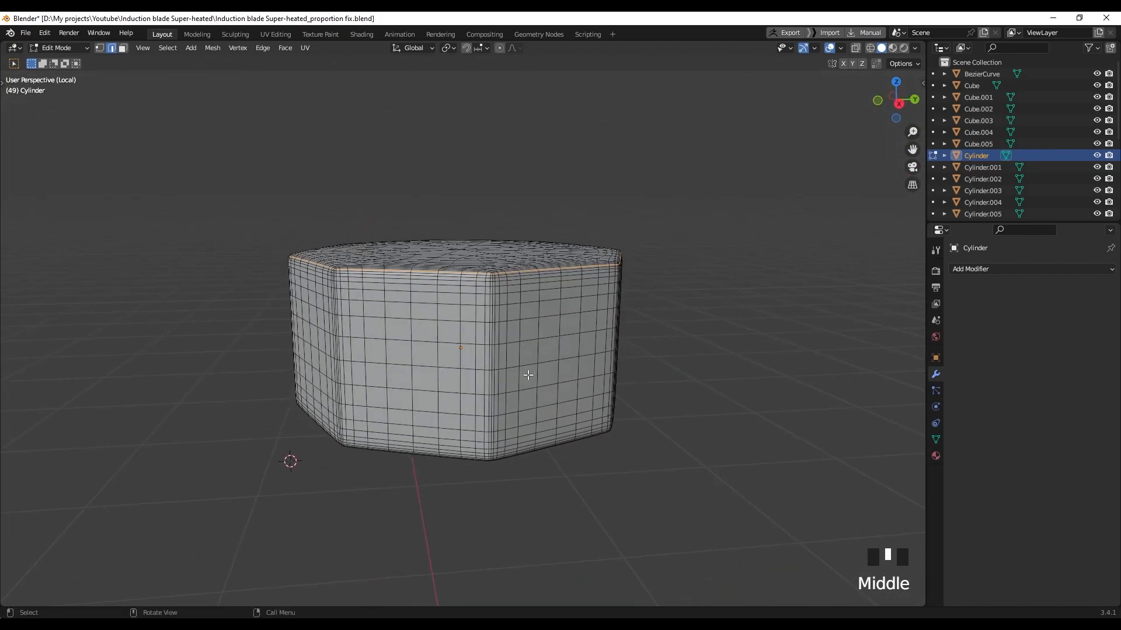
Mark the cap's top edge loop and a second rim loop as seams
key("ctrl+z")
right_click(490, 502)
left_click(456, 461)
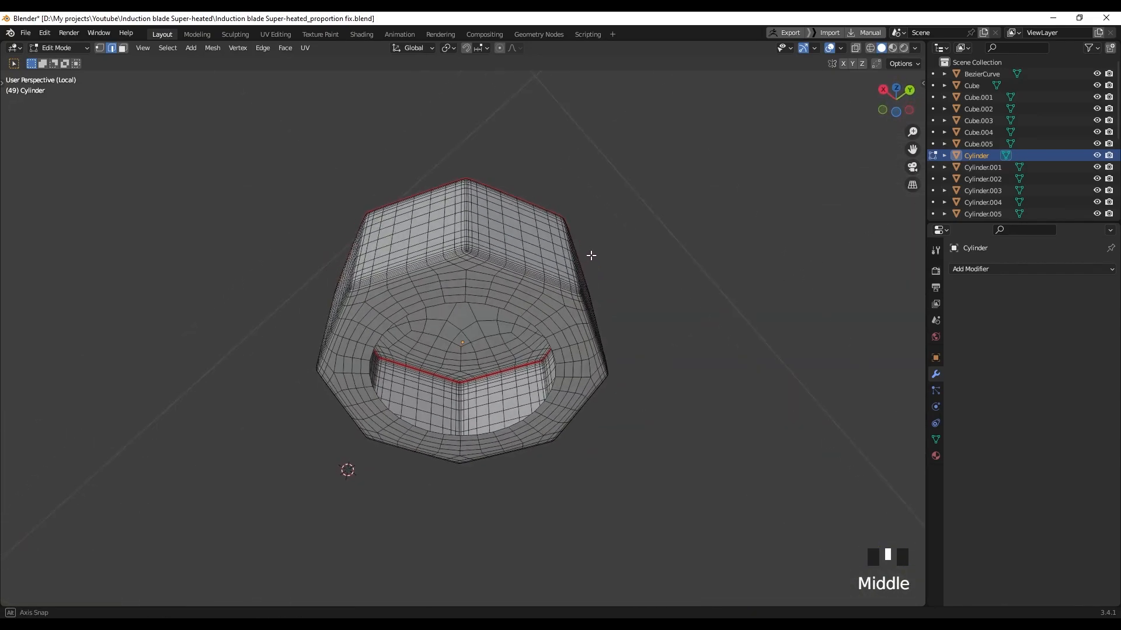
scroll(591, 256, "up", 5)
middle_click_drag(470, 81, 475, 259, "shift")
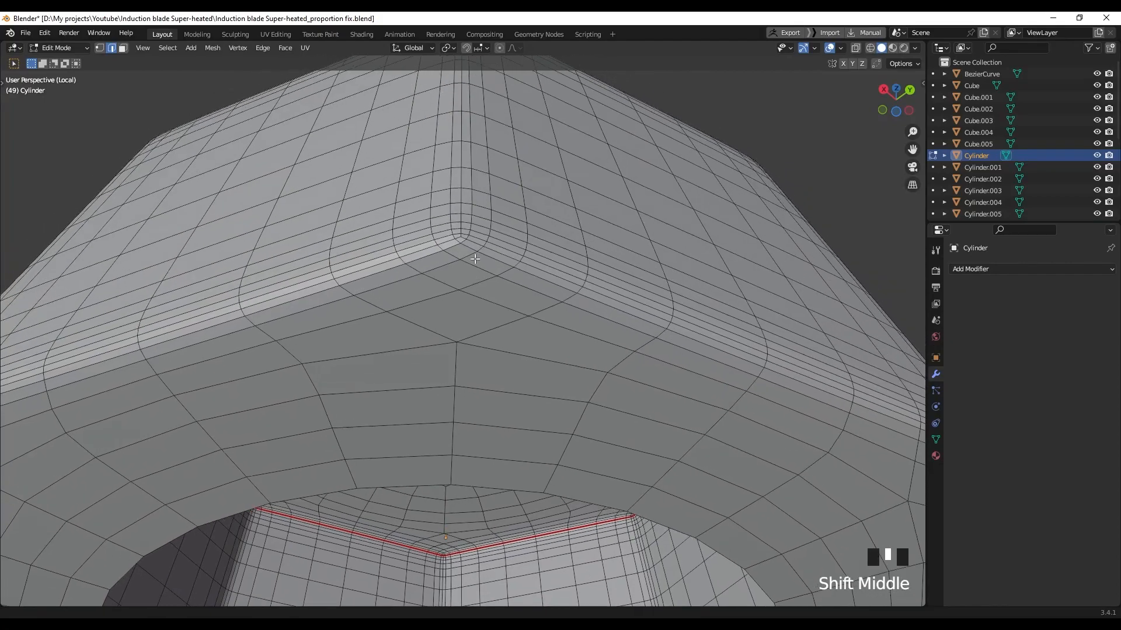
scroll(473, 238, "up", 1)
right_click(491, 188)
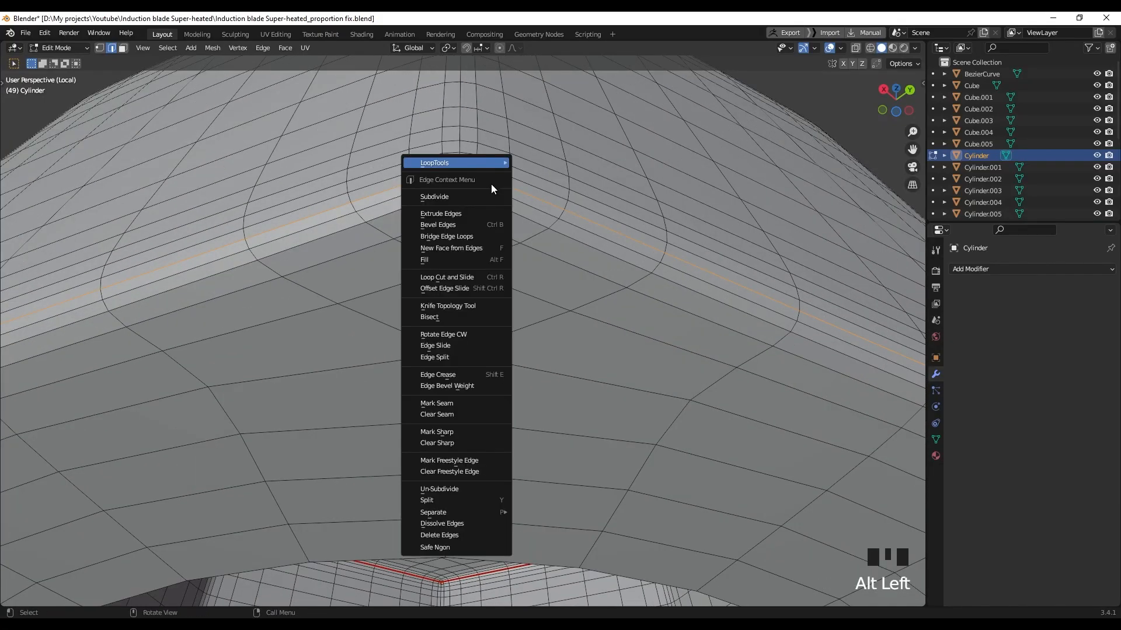
left_click(467, 403)
Orbit and zoom around the cap to inspect the red seams from top and underside
scroll(583, 306, "down", 7)
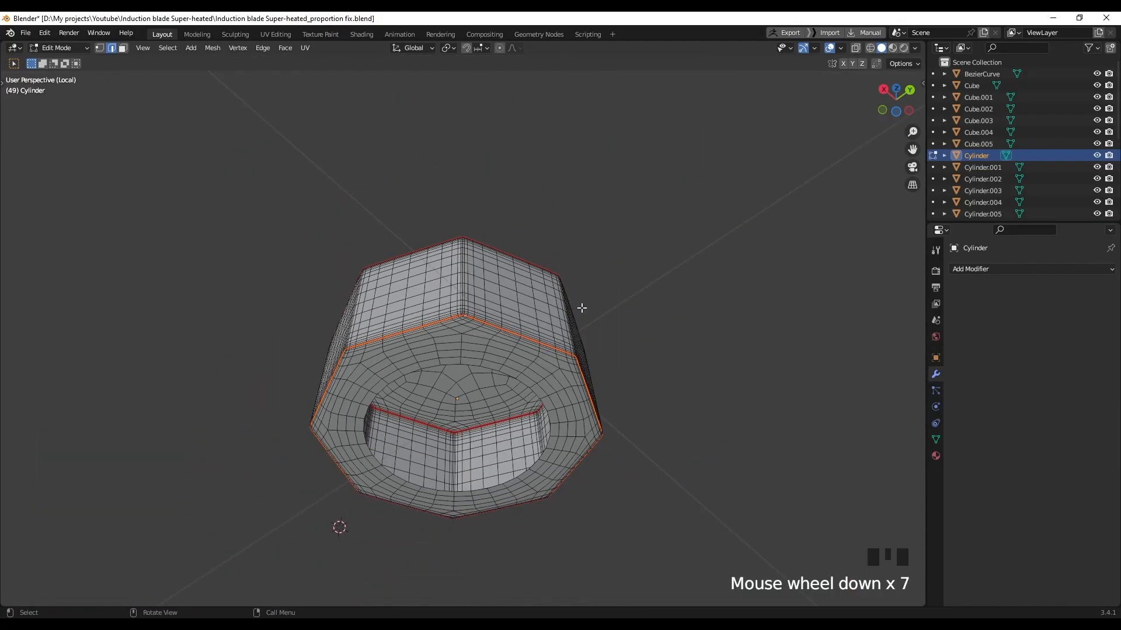
scroll(412, 326, "up", 5)
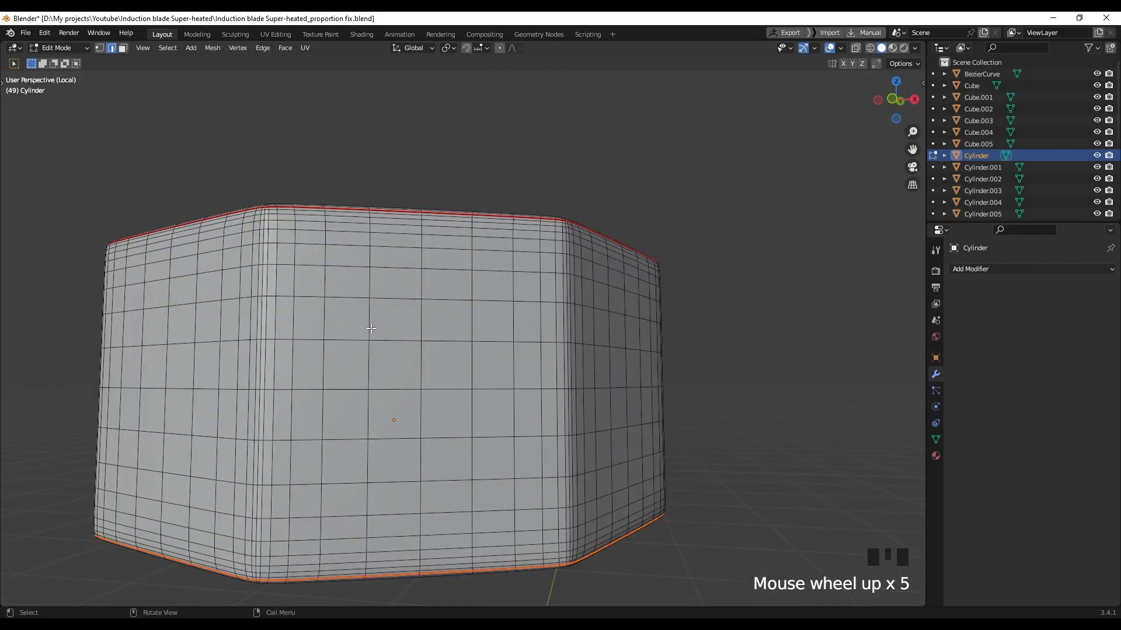
middle_click_drag(412, 326, 566, 358, "shift")
scroll(566, 357, "up", 2)
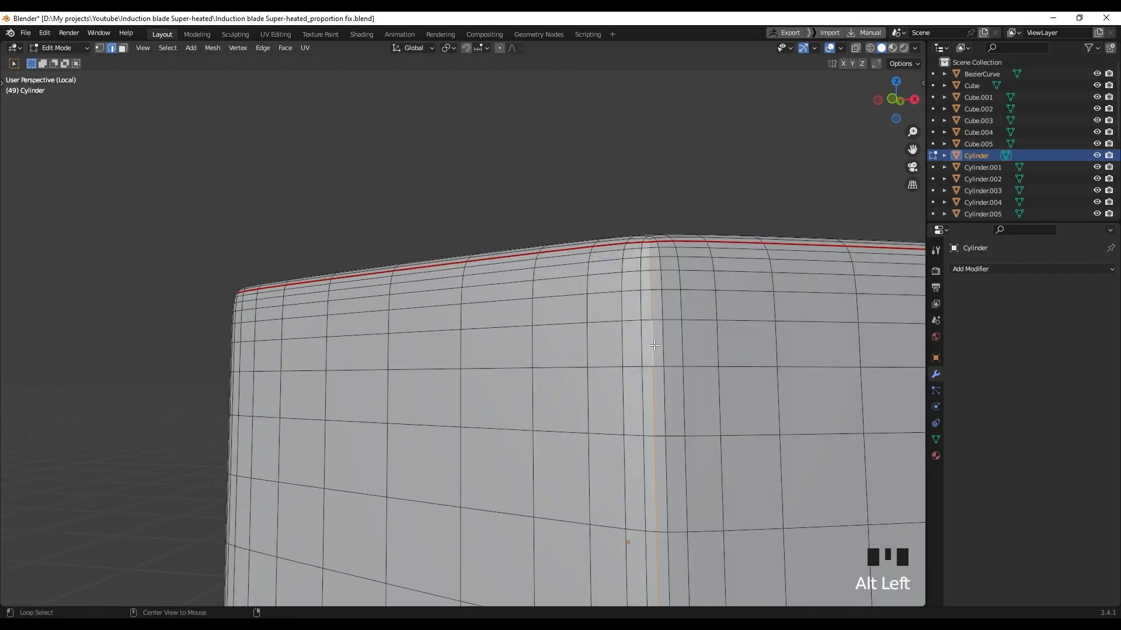
scroll(670, 334, "down", 7)
mouse_move(670, 334)
middle_mouse_down("shift")
mouse_move(671, 376)
mouse_move(665, 327)
middle_mouse_up("shift")
scroll(654, 292, "up", 5)
middle_click_drag(653, 280, 601, 323, "shift")
scroll(624, 281, "down", 2)
scroll(584, 327, "up", 3)
scroll(653, 321, "down", 2)
scroll(631, 313, "up", 3)
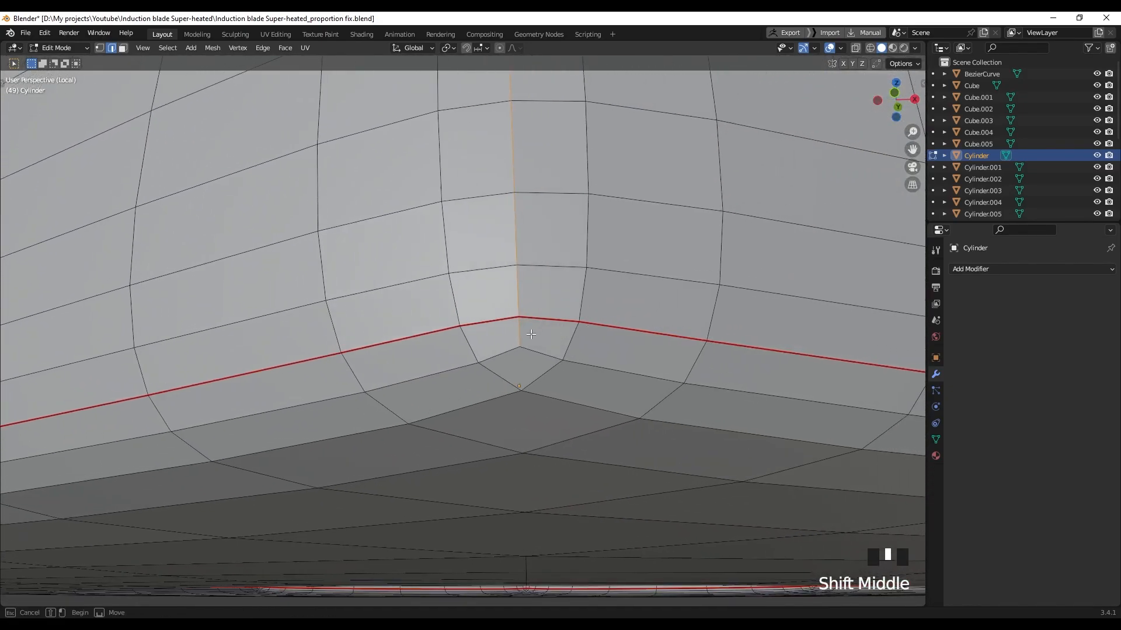
scroll(506, 355, "down", 5)
middle_click_drag(506, 355, 536, 411, "shift")
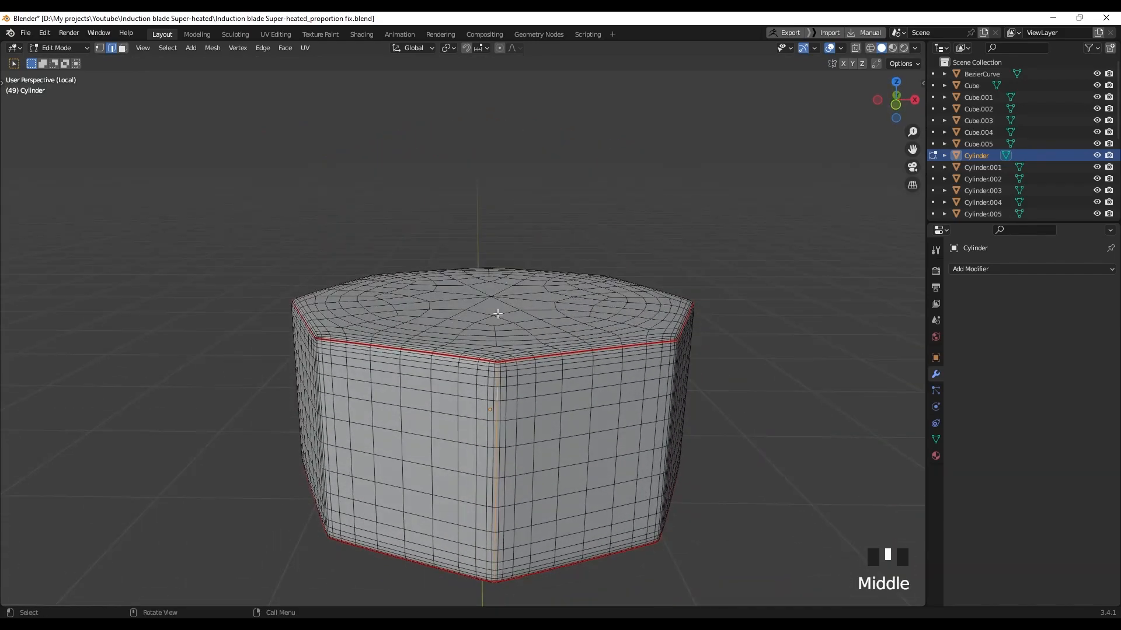
scroll(536, 411, "up", 4)
scroll(536, 410, "up", 2)
middle_click_drag(669, 391, 483, 338, "shift")
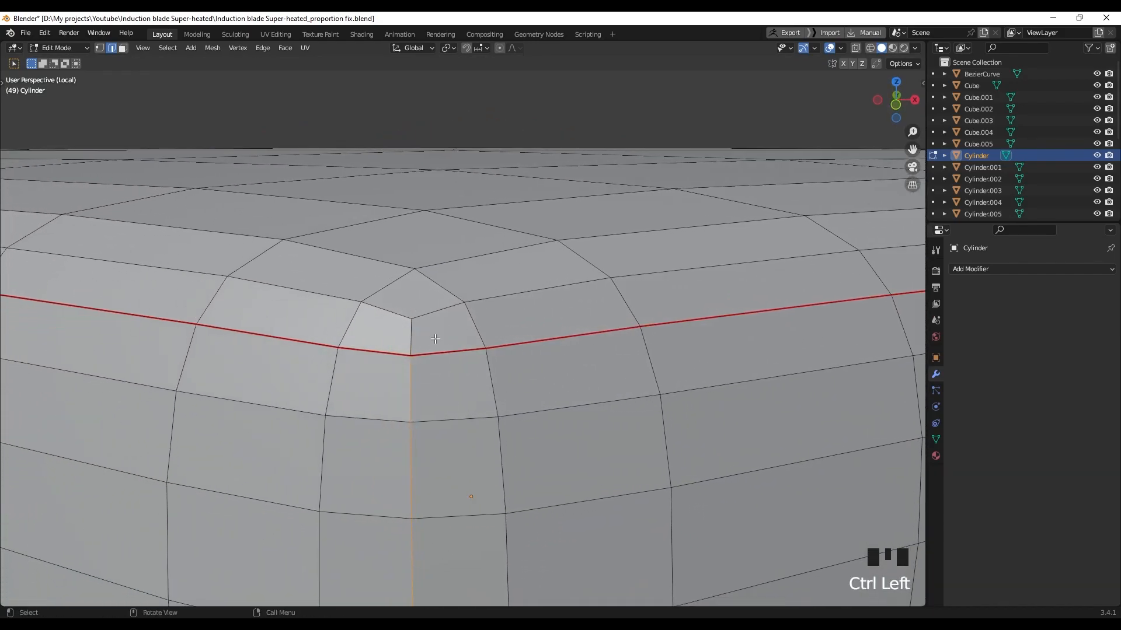
scroll(433, 339, "down", 5)
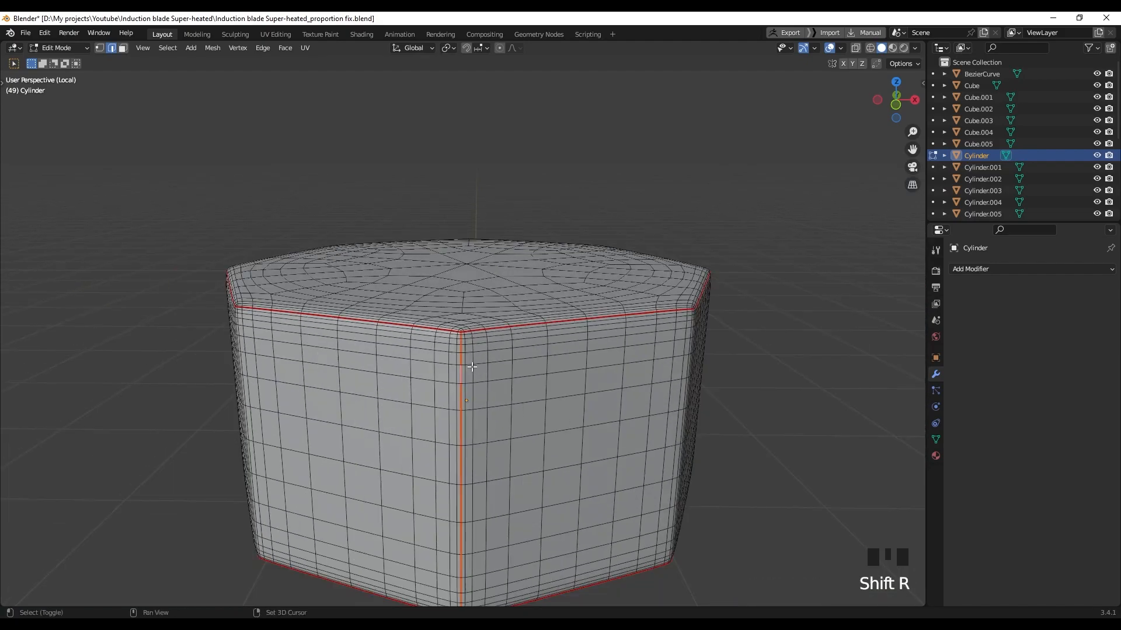
mouse_move(534, 386)
middle_mouse_down()
mouse_move(488, 280)
mouse_move(471, 381)
mouse_move(496, 394)
mouse_move(520, 348)
mouse_move(537, 362)
mouse_move(511, 378)
middle_mouse_up()
Unwrap the whole octagonal Cylinder and view it in Material Preview
key("a")
key("u")
left_click(502, 393)
key("z")
left_click(689, 302)
scroll(642, 327, "up", 2)
Return to the full model and unwrap the Sphere bottle body
key("slash")
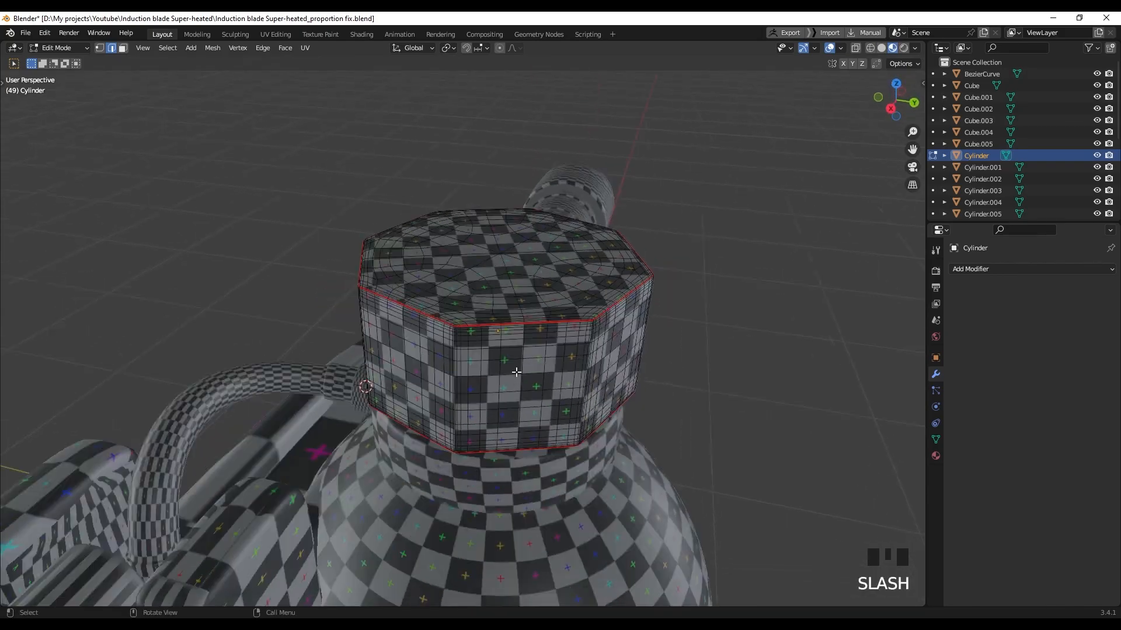
middle_click_drag(503, 371, 535, 370, "shift")
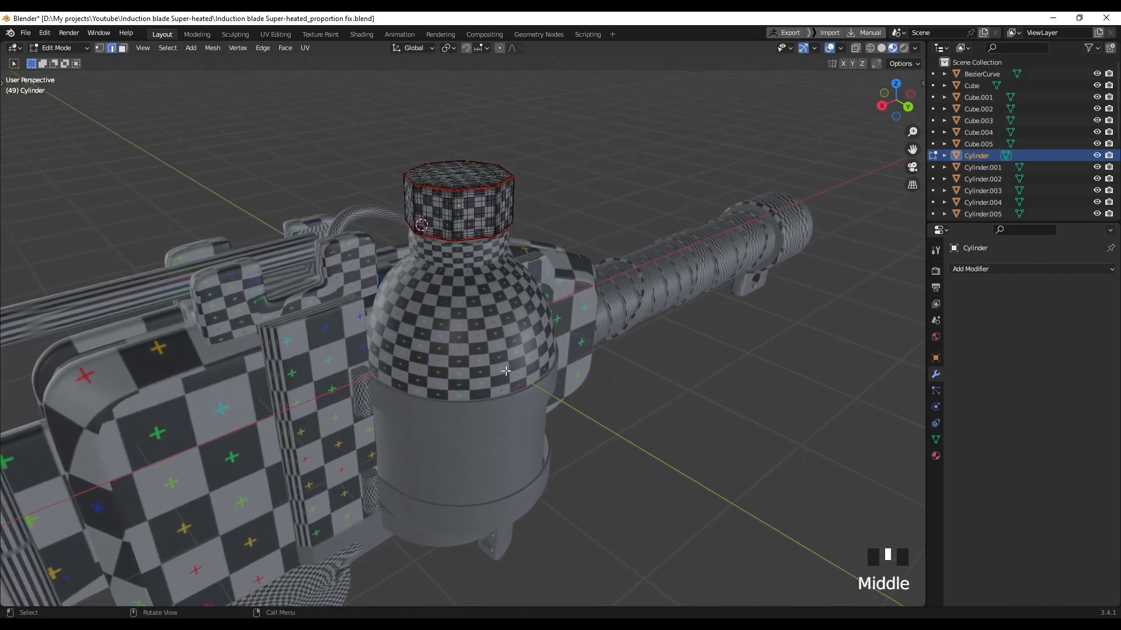
key("Tab")
middle_click_drag(503, 364, 483, 379)
key("Tab")
key("u")
left_click(510, 383)
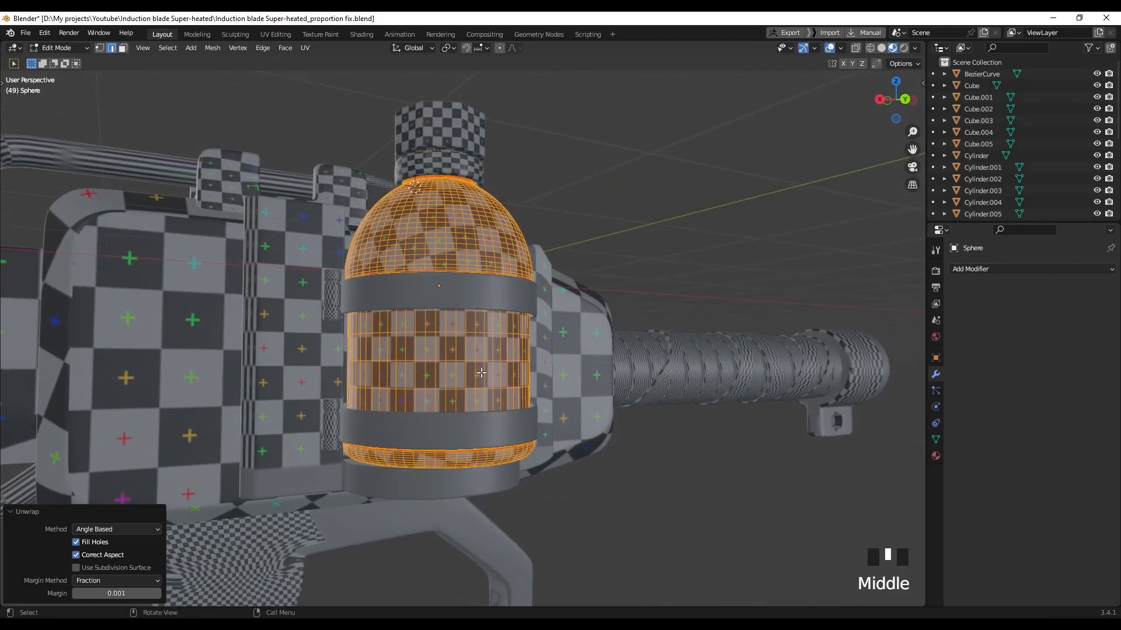
key("Tab")
Select both curved bands, isolate them, and enter Edit Mode
middle_click_drag(479, 319, 480, 328)
left_click(481, 327)
middle_click_drag(505, 399, 527, 436)
key("slash")
middle_click_drag(517, 362, 648, 389)
key("Tab")
scroll(461, 344, "up", 2)
scroll(510, 325, "up", 2)
Mark the upper band's selected rim loops and a corner edge as seams
mouse_move(510, 325)
middle_mouse_down("shift")
mouse_move(524, 287)
mouse_move(525, 331)
mouse_move(530, 220)
mouse_move(558, 213)
middle_mouse_up("shift")
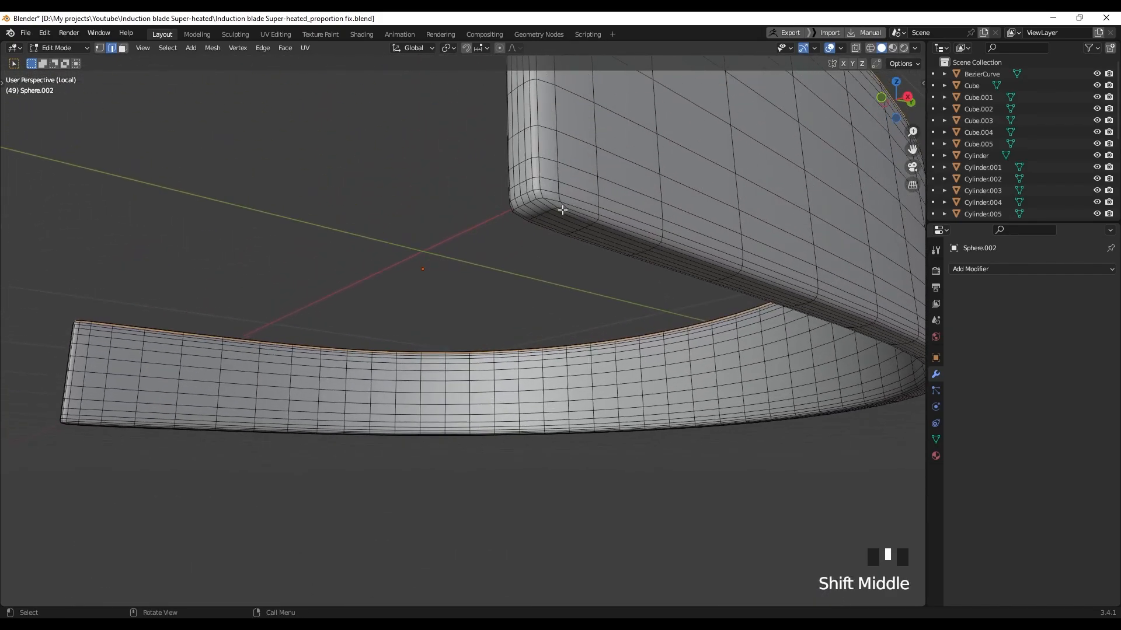
right_click(575, 214)
left_click(528, 442)
left_click(544, 199)
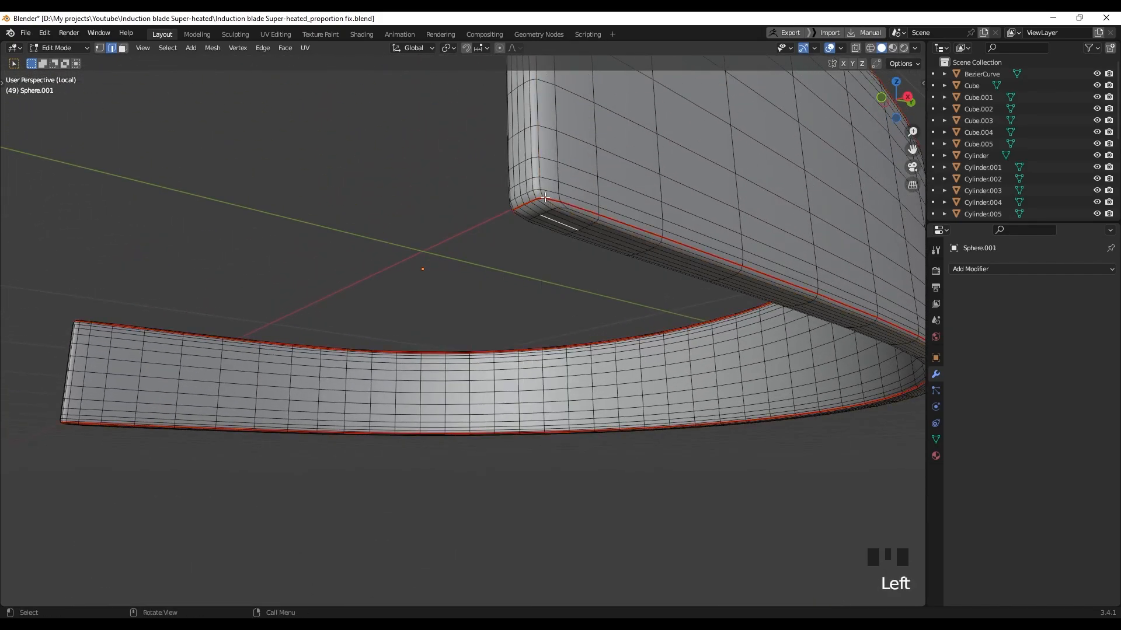
middle_click_drag(566, 259, 601, 253, "shift")
scroll(576, 254, "up", 2)
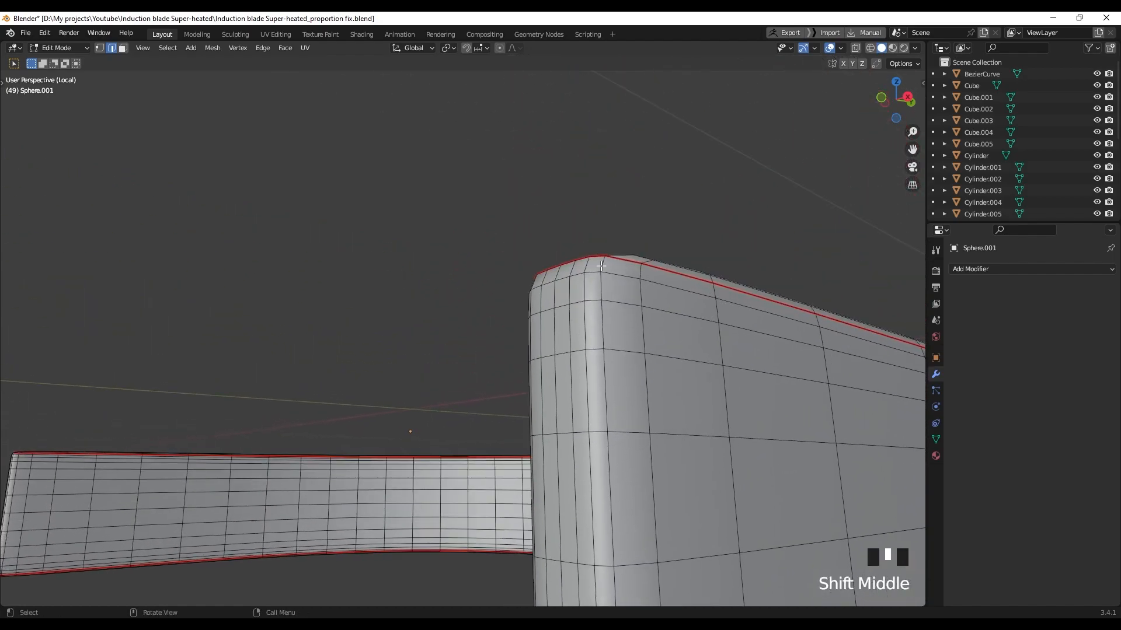
left_click(602, 264, "ctrl")
scroll(622, 304, "down", 2)
middle_click_drag(624, 326, 652, 297, "shift")
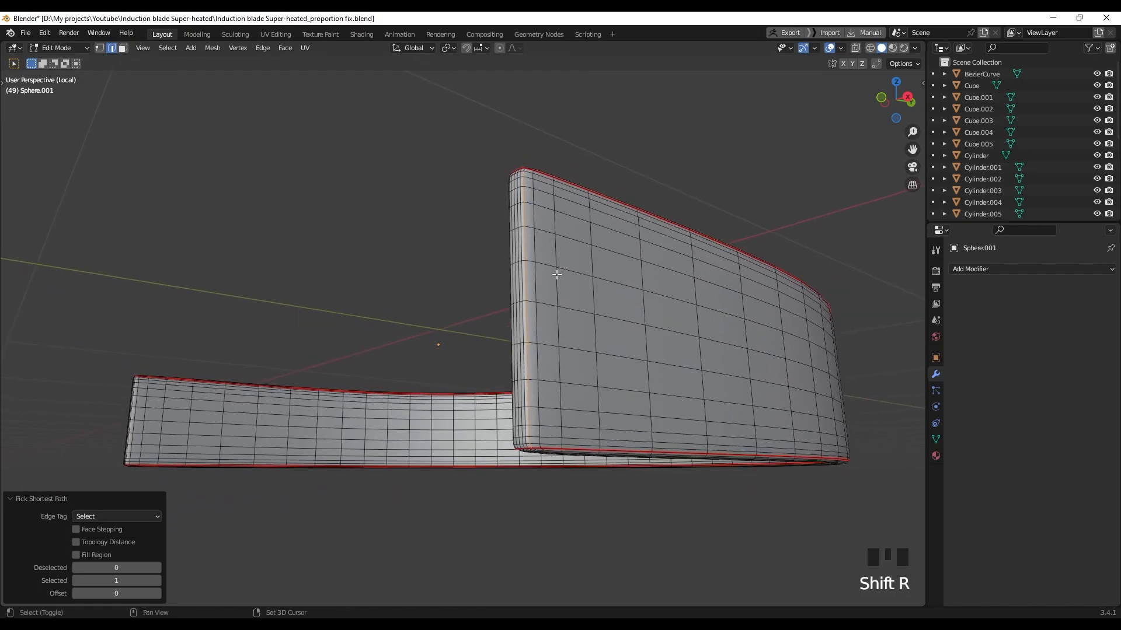
key("ctrl+z")
right_click(491, 379)
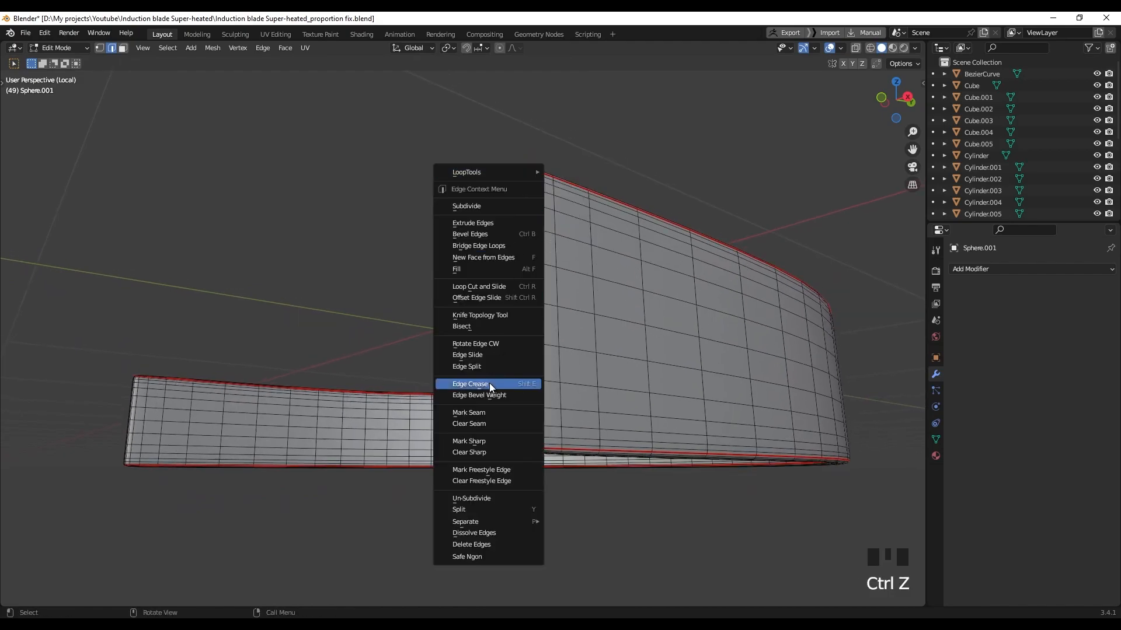
right_click(493, 413)
Select the edge path up the blade corner and open its edge options
middle_click_drag(492, 413, 496, 325)
scroll(502, 326, "up", 1)
middle_click_drag(607, 347, 571, 348, "shift")
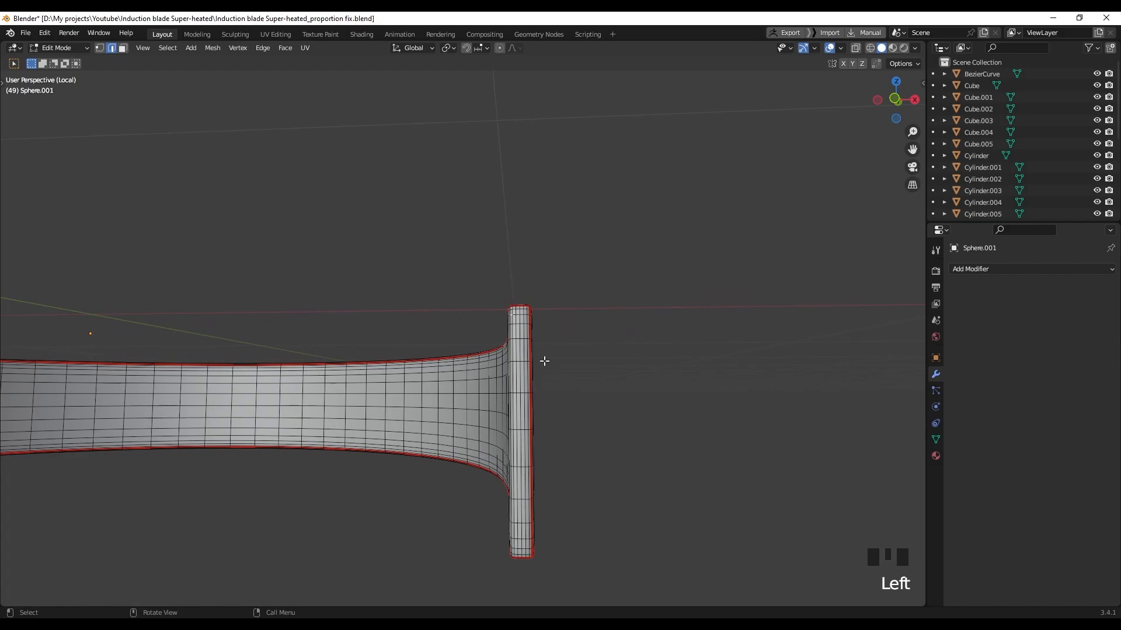
key("KP_Decimal")
scroll(546, 359, "down", 3)
middle_click_drag(549, 358, 683, 343)
scroll(613, 282, "down", 2)
middle_click_drag(613, 283, 409, 216, "shift")
scroll(459, 216, "down", 2)
scroll(572, 362, "down", 3)
middle_click_drag(572, 362, 560, 233, "shift")
scroll(543, 356, "down", 3)
scroll(549, 343, "down", 2)
middle_click_drag(549, 343, 560, 251, "shift")
middle_click_drag(540, 380, 543, 351)
middle_click_drag(542, 351, 505, 403, "shift")
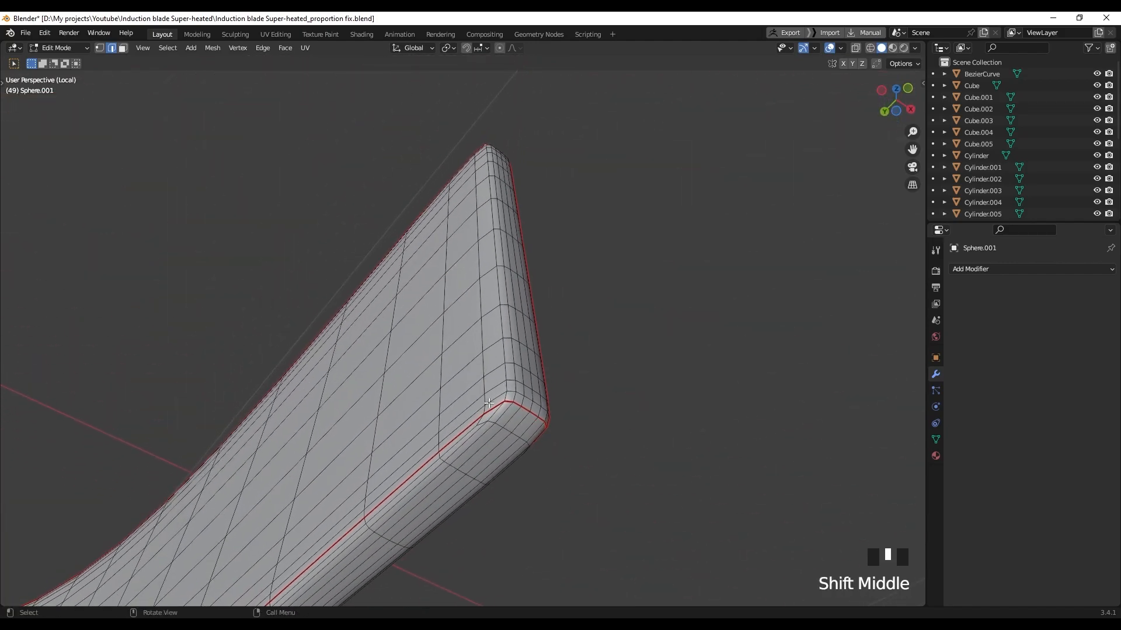
scroll(510, 405, "up", 1)
left_click(518, 413, "ctrl")
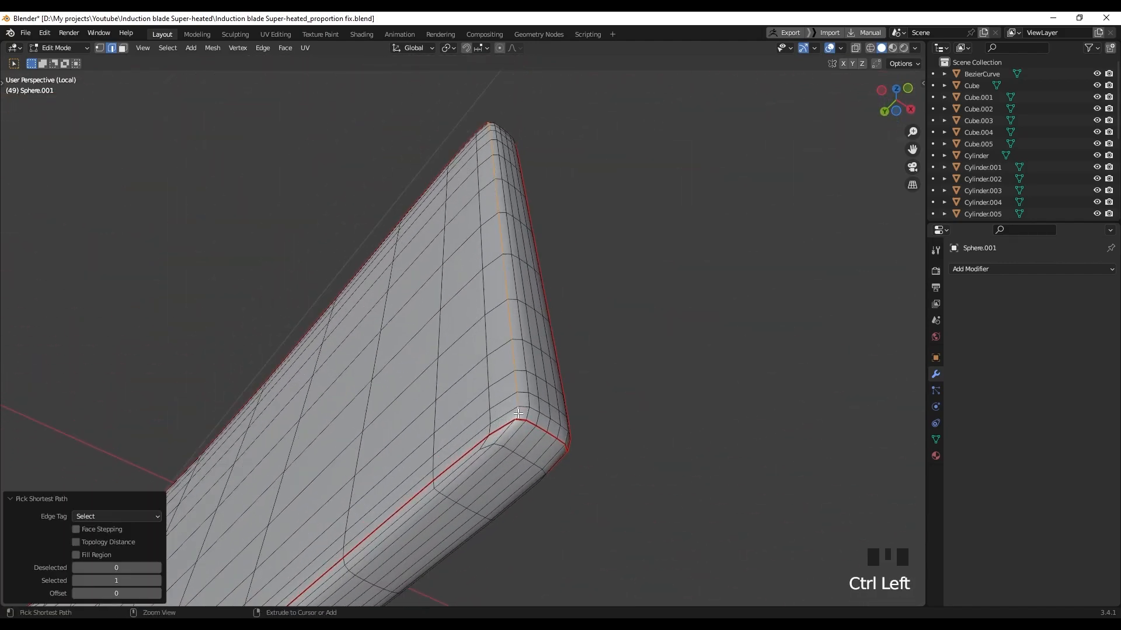
right_click(534, 355)
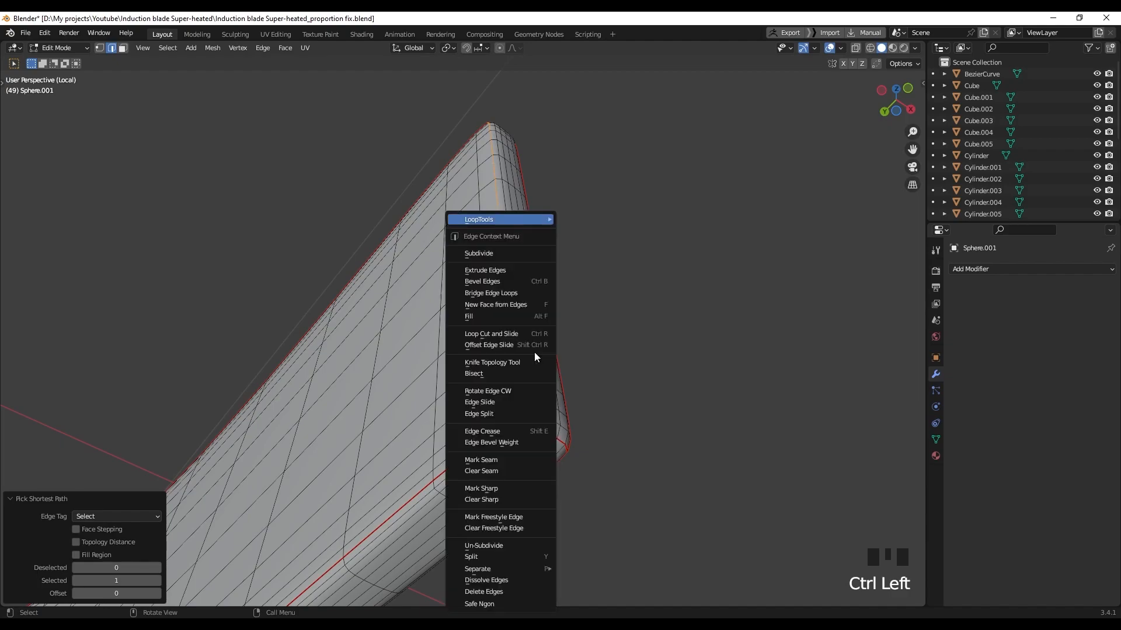
Mark the remaining corner path and the edge path at the blade's end as seams
left_click(509, 461)
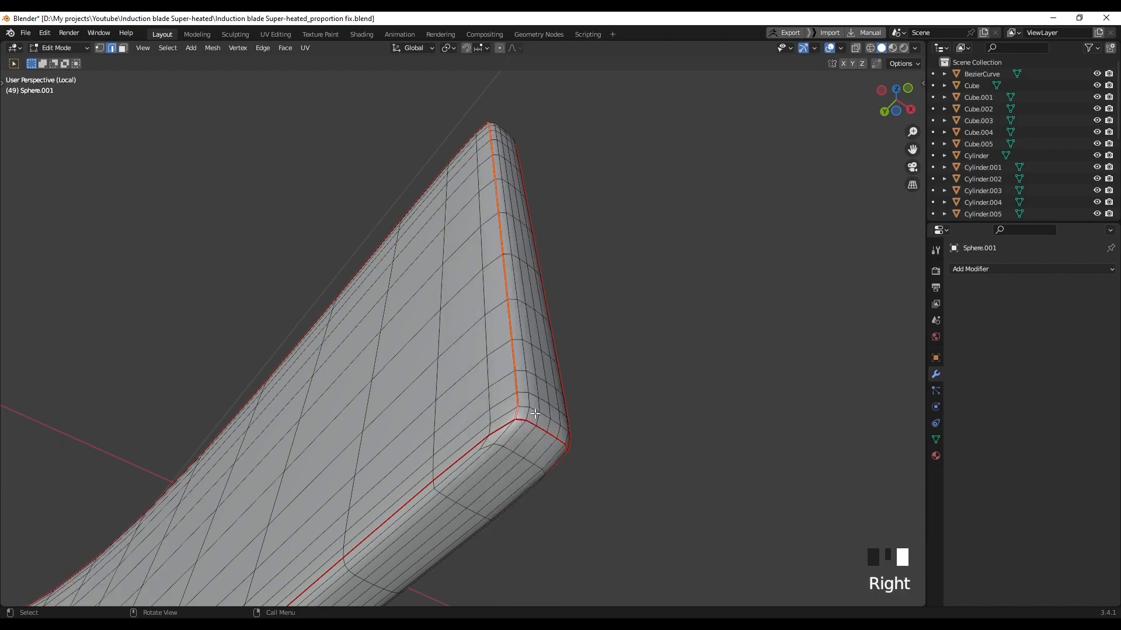
scroll(539, 415, "down", 10)
scroll(303, 265, "down", 5)
middle_click_drag(303, 265, 285, 433, "shift")
scroll(362, 430, "up", 5)
middle_click_drag(363, 430, 469, 226, "shift")
scroll(477, 336, "up", 3)
scroll(476, 331, "up", 4)
left_click(446, 181, "ctrl")
right_click(469, 226)
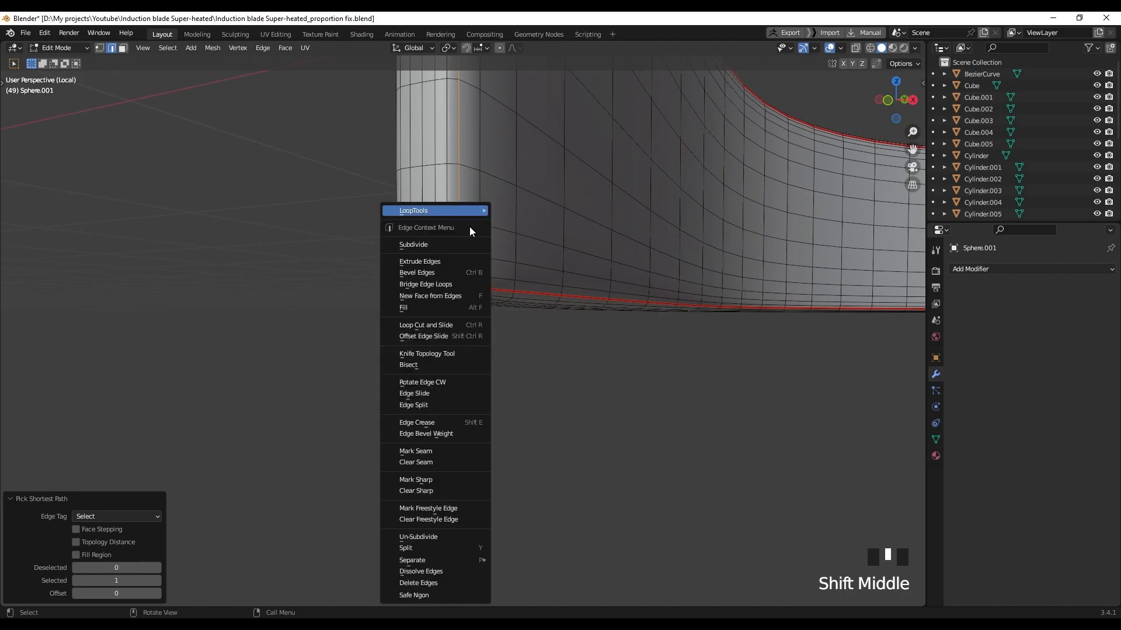
left_click(448, 453)
Seam the edge path running down the blade's top corner
middle_click_drag(467, 301, 727, 295)
middle_click_drag(727, 295, 732, 473, "shift")
middle_click_drag(751, 196, 749, 274, "shift")
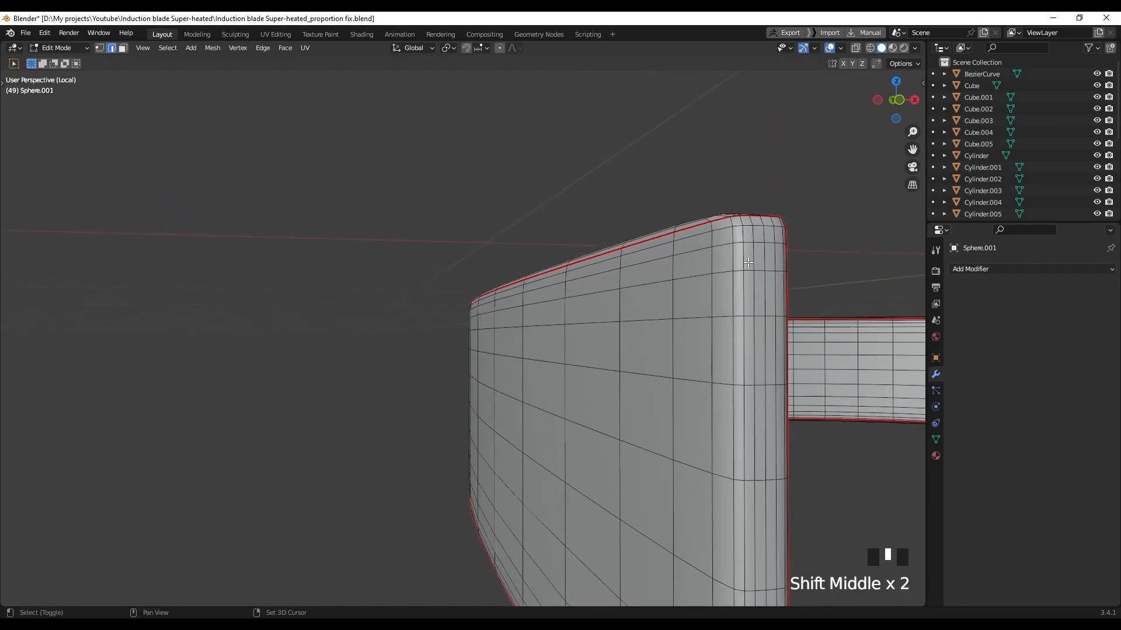
left_click(730, 223, "ctrl")
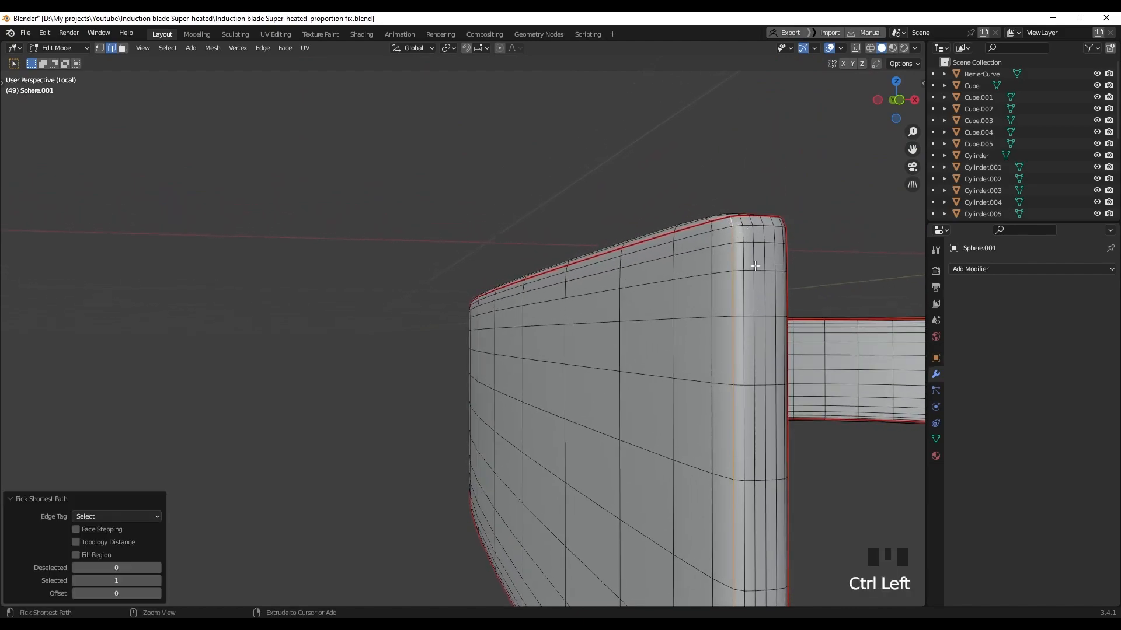
right_click(737, 266)
right_click(694, 466)
Select a corner edge path on the lower curved band
middle_click_drag(667, 305, 617, 287, "shift")
scroll(687, 430, "down", 5)
middle_click_drag(480, 569, 475, 439, "shift")
middle_click_drag(455, 389, 575, 421)
scroll(575, 409, "up", 3)
middle_click_drag(584, 391, 534, 407, "shift")
scroll(599, 454, "up", 2)
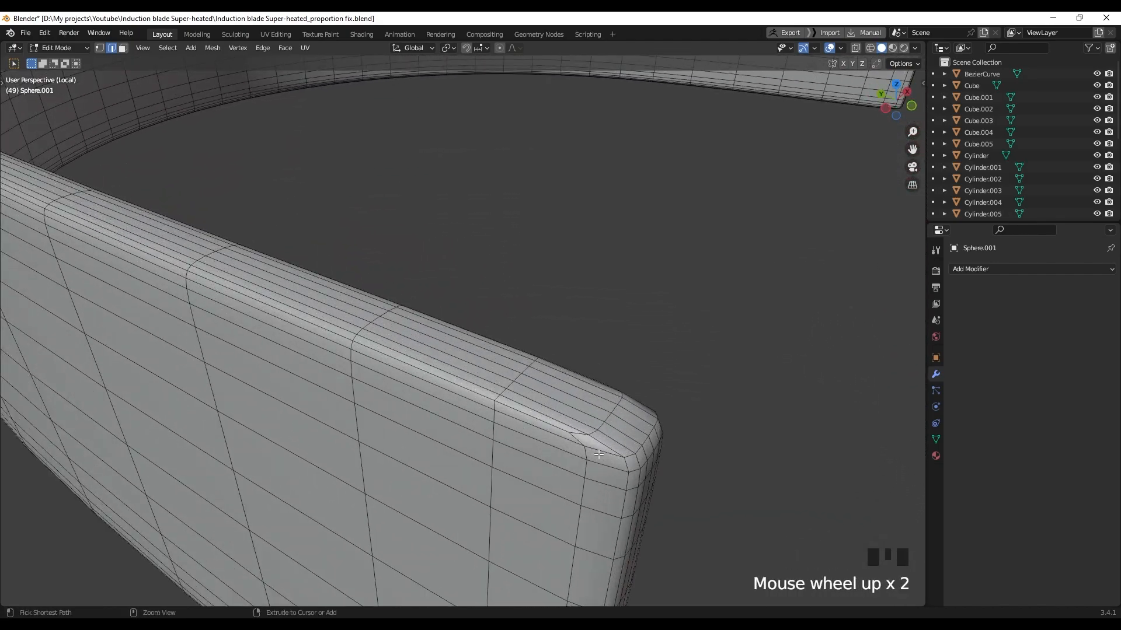
middle_click_drag(598, 452, 385, 204)
scroll(563, 282, "up", 3)
left_click(563, 281, "ctrl")
left_click(349, 315, "shift")
Undo a stray extra corner pick on the lower band and dismiss the edge menu
scroll(409, 373, "up", 1)
left_click(431, 411, "ctrl")
key("ctrl+z")
right_click(419, 433)
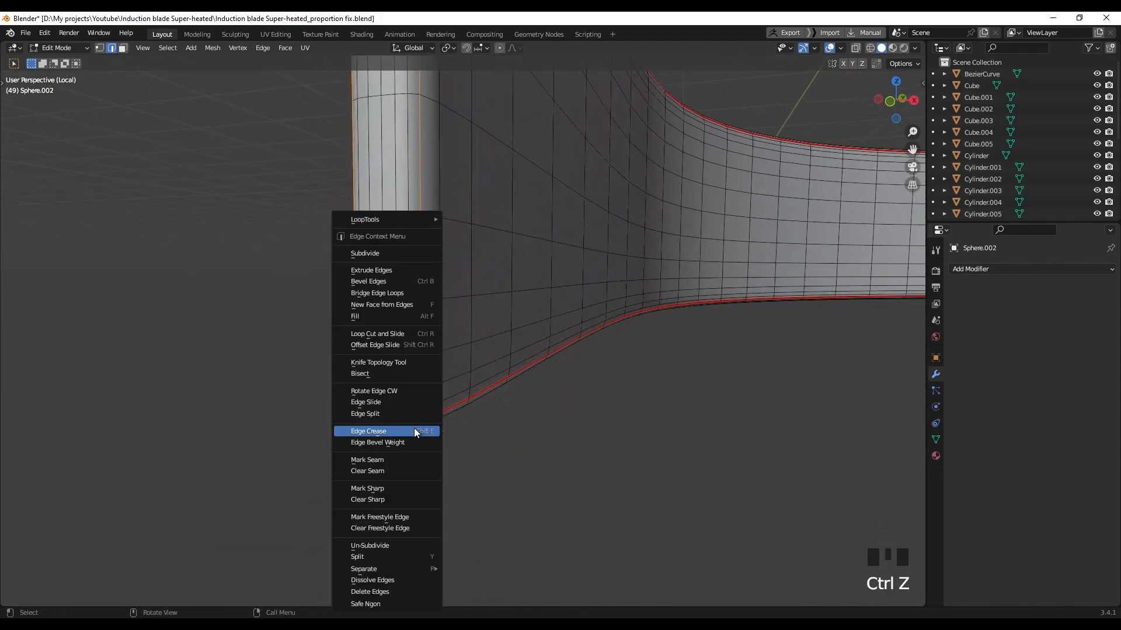
left_click(419, 459)
scroll(548, 420, "down", 6)
scroll(343, 326, "up", 5)
Mark the edge path at the lower band's bottom corner as a seam
middle_click_drag(548, 420, 438, 316, "shift")
middle_click_drag(438, 315, 462, 193)
middle_click_drag(464, 444, 464, 365)
left_click(448, 286, "ctrl")
right_click(420, 435)
left_click(420, 460)
Mark the edge path at the lower band's end as a seam
scroll(294, 351, "up", 3)
middle_click_drag(421, 460, 330, 193)
left_click(325, 203, "ctrl")
right_click(327, 213)
left_click(321, 418)
Select all of both bands' mesh, unwrap it, and display the checker texture
scroll(420, 408, "down", 4)
middle_click_drag(421, 409, 531, 443, "shift")
scroll(531, 443, "down", 5)
middle_click_drag(579, 494, 600, 418)
key("a")
key("u")
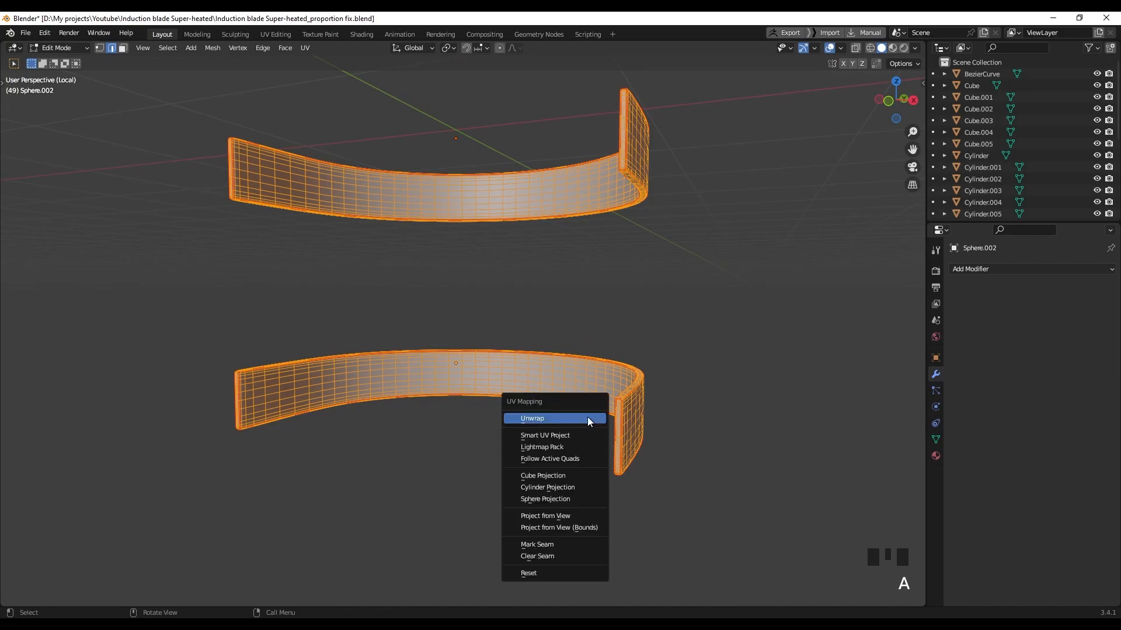
left_click(588, 418)
key("z")
Leave local view so the full model is visible again
middle_click_drag(583, 430, 514, 434)
scroll(446, 413, "down", 4)
key("slash")
mouse_move(446, 349)
middle_mouse_down("shift")
mouse_move(537, 369)
mouse_move(453, 333)
mouse_move(465, 353)
middle_mouse_up("shift")
Isolate Cube.002, Cylinder.001 and Cylinder.002 and enter Edit Mode on them
key("Tab")
middle_click_drag(479, 423, 579, 404)
left_click(539, 442, "ctrl")
left_click(389, 338, "ctrl")
left_click(388, 455, "ctrl")
key("slash")
middle_click_drag(382, 441, 511, 395)
key("Tab")
Orbit and zoom around Cylinder.001 to inspect its grooves and rounded end cap
scroll(488, 207, "up", 4)
middle_click_drag(488, 207, 485, 344, "shift")
scroll(496, 336, "up", 2)
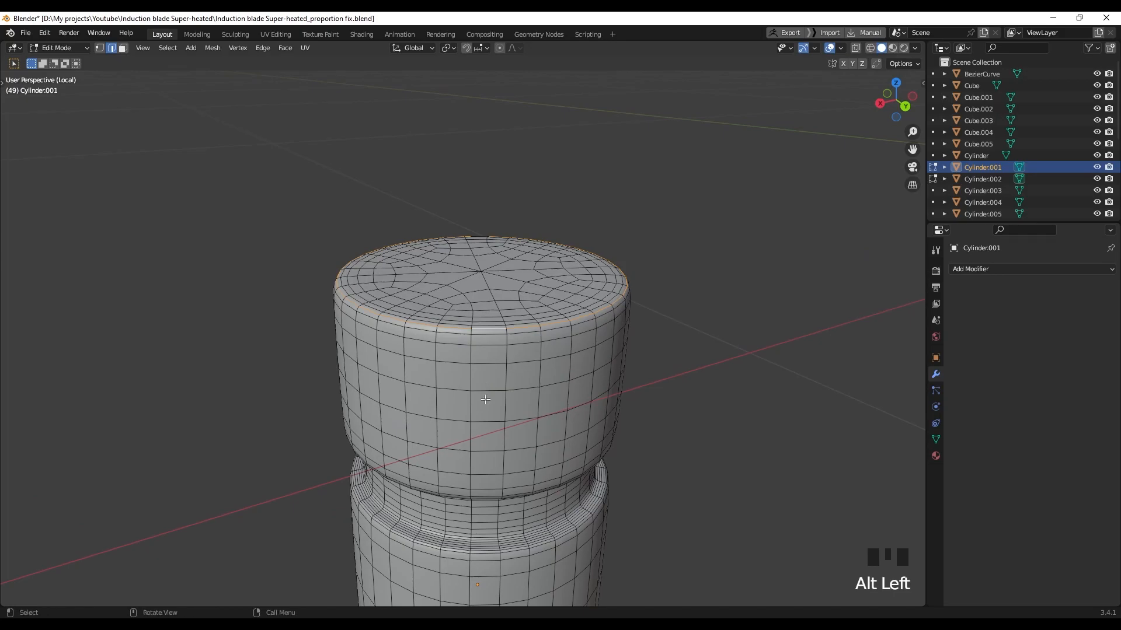
middle_click_drag(489, 437, 495, 394)
scroll(484, 383, "up", 2)
scroll(484, 384, "down", 1)
scroll(502, 306, "up", 2)
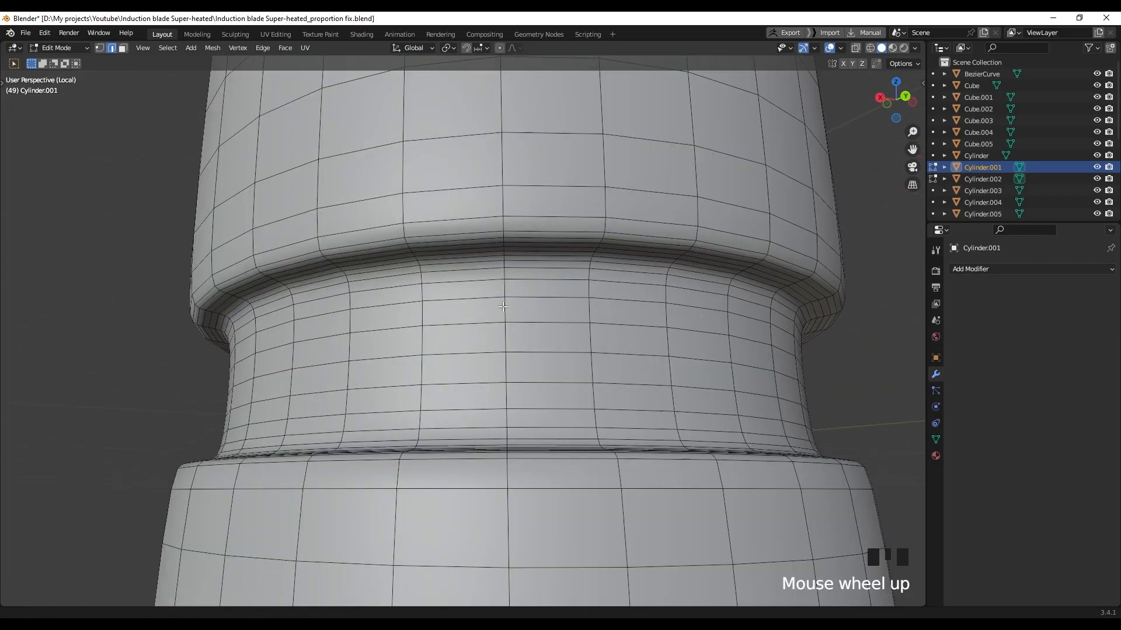
middle_click_drag(502, 306, 513, 254, "shift")
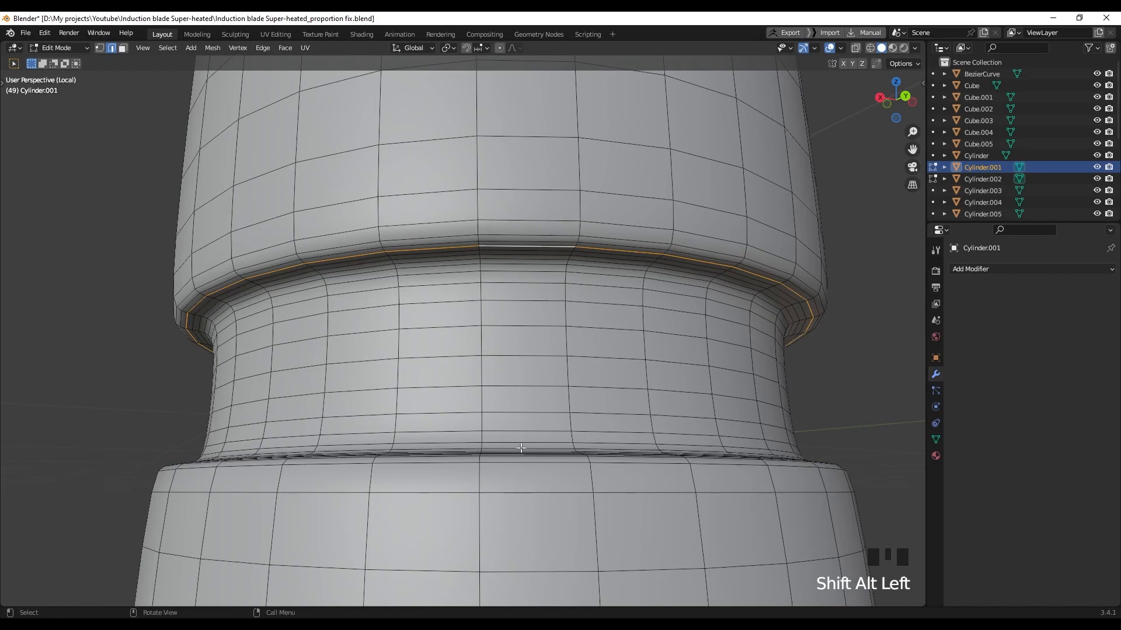
scroll(521, 446, "down", 3)
mouse_move(521, 446)
middle_mouse_down()
mouse_move(506, 440)
mouse_move(525, 465)
middle_mouse_up()
middle_click_drag(525, 465, 533, 476, "shift")
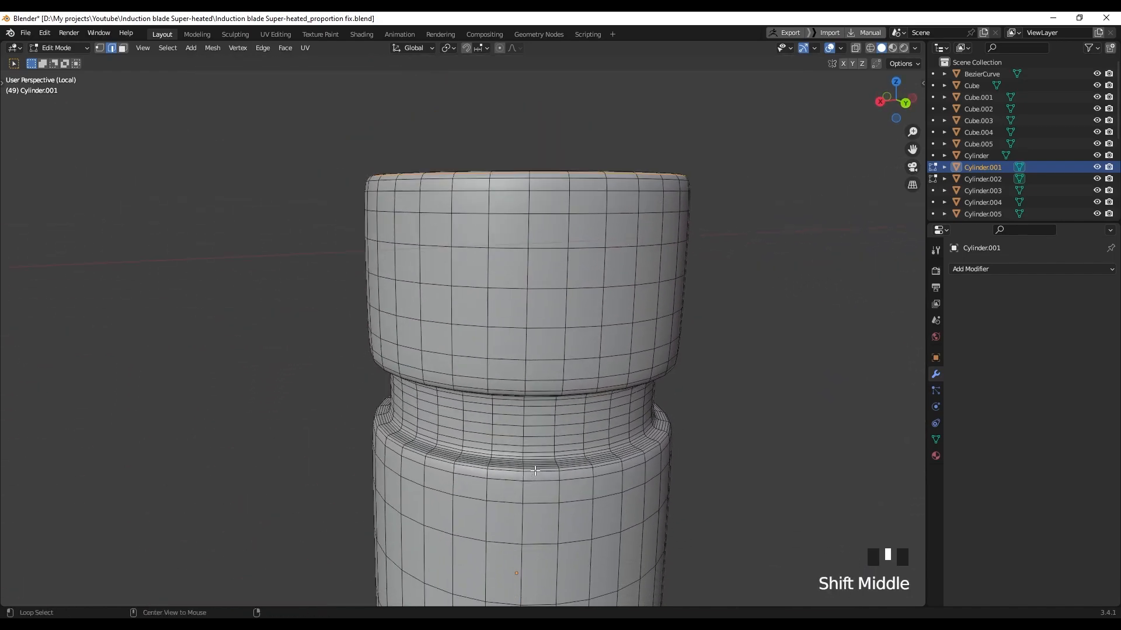
middle_click_drag(553, 528, 527, 339)
scroll(522, 409, "down", 3)
scroll(513, 429, "up", 2)
scroll(512, 428, "up", 2)
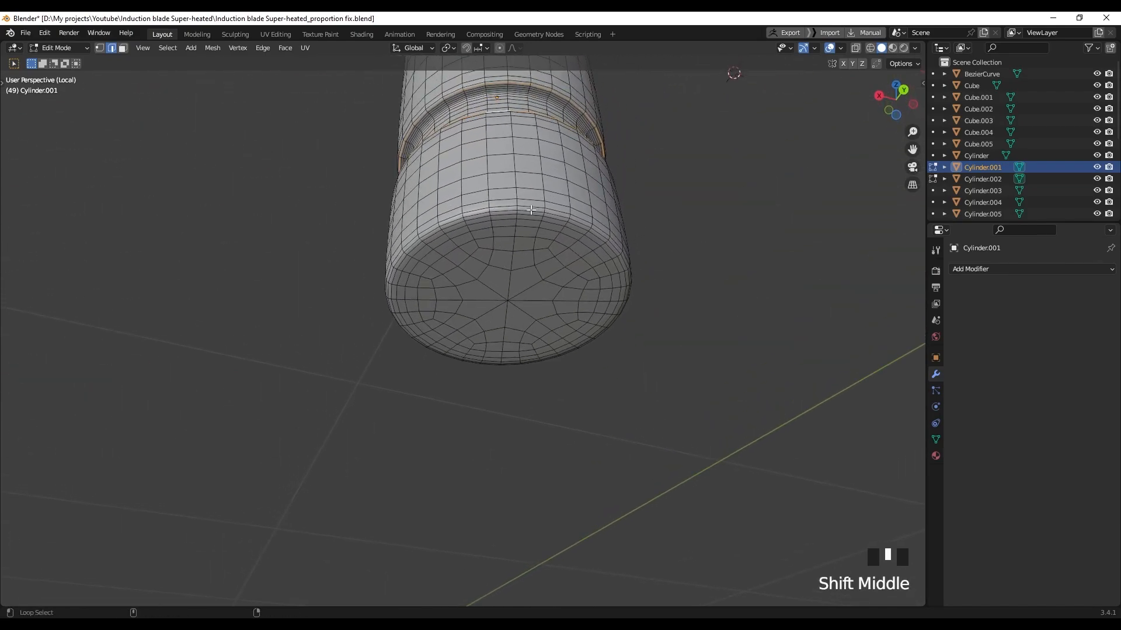
middle_click_drag(537, 235, 653, 275)
Mark the selected groove edge loops on the cylinder as seams
middle_click_drag(520, 173, 524, 269, "shift")
middle_click_drag(517, 198, 538, 300)
scroll(584, 191, "up", 3)
middle_click_drag(584, 192, 514, 298, "shift")
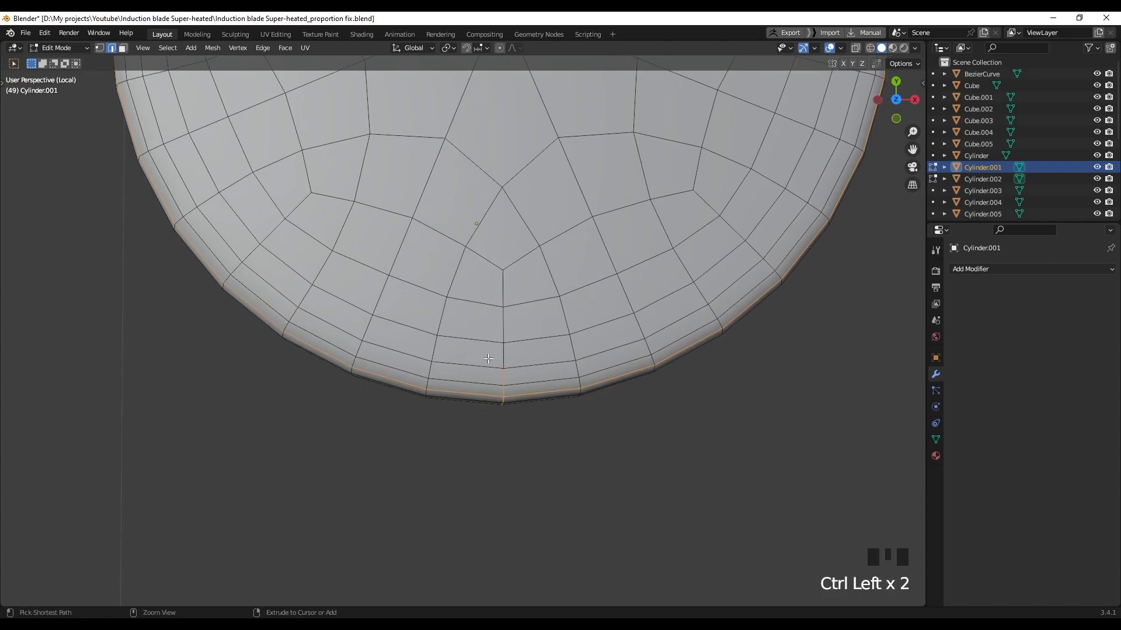
scroll(510, 391, "down", 3)
middle_click_drag(523, 388, 506, 236)
scroll(514, 246, "up", 4)
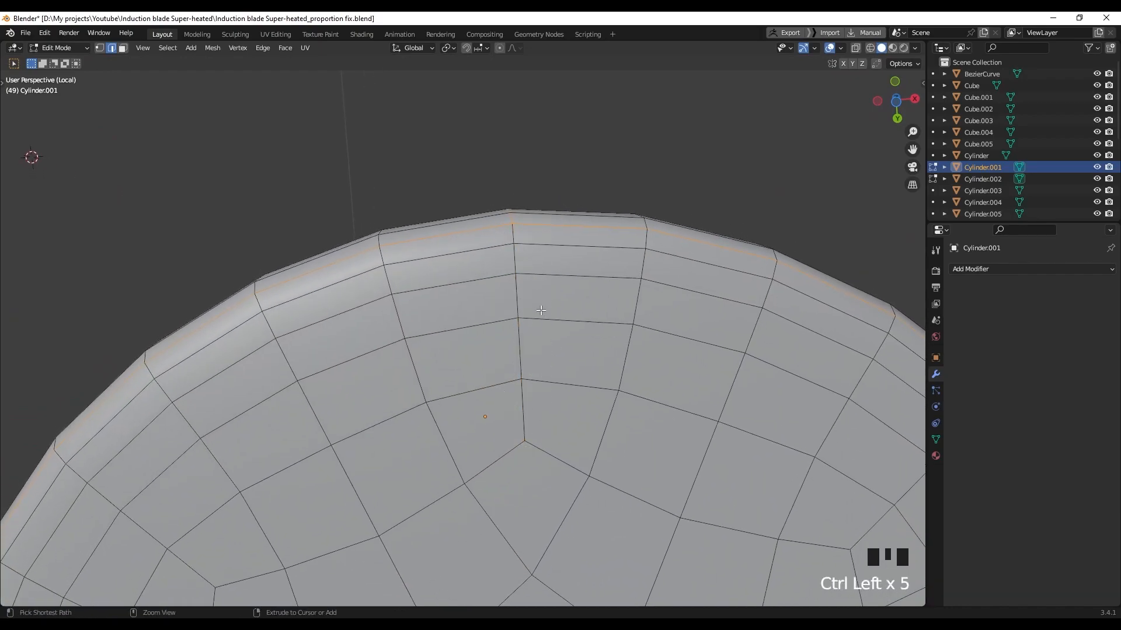
scroll(543, 350, "down", 4)
middle_click_drag(514, 392, 503, 483)
right_click(496, 471)
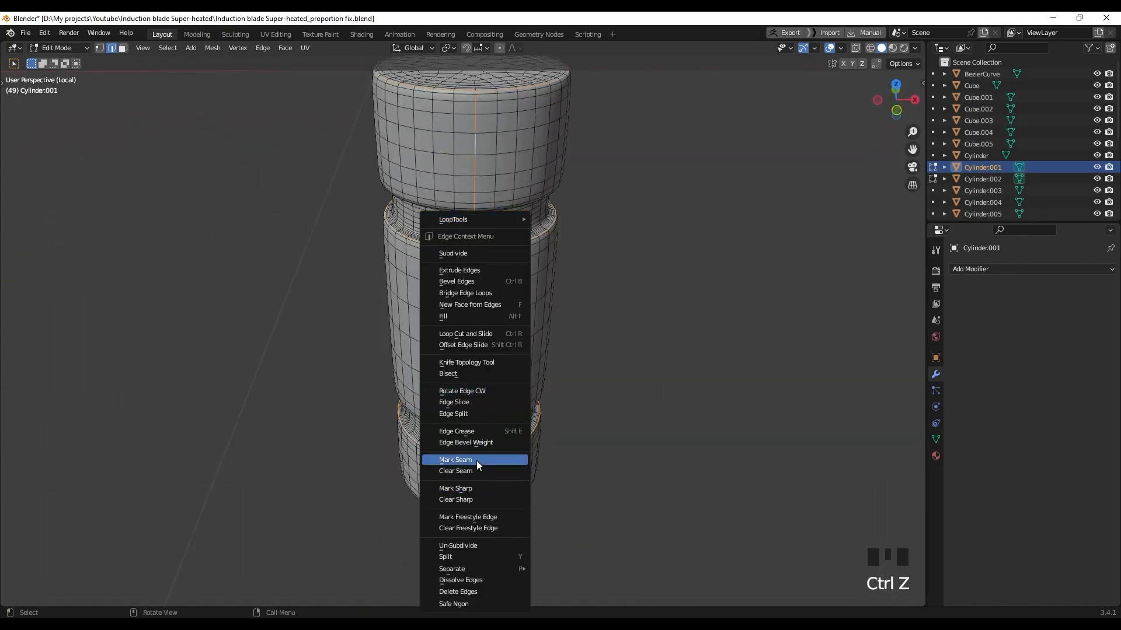
left_click(476, 461)
Unwrap the seamed cylinder pieces
scroll(596, 385, "down", 2)
middle_click_drag(558, 393, 448, 354)
scroll(381, 366, "down", 2)
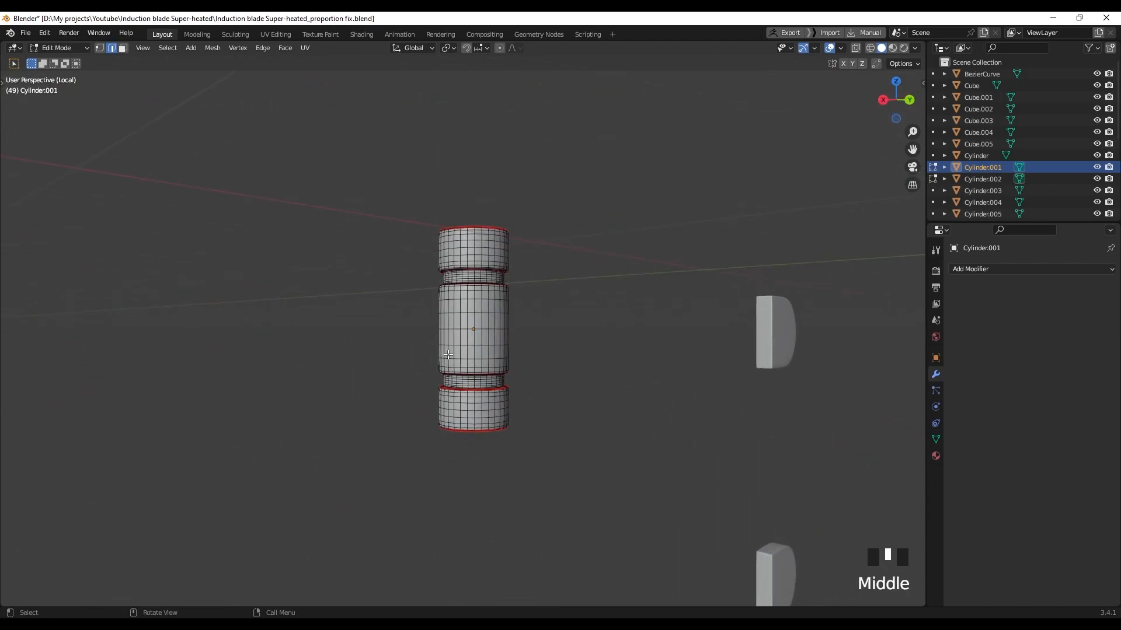
left_click(450, 360)
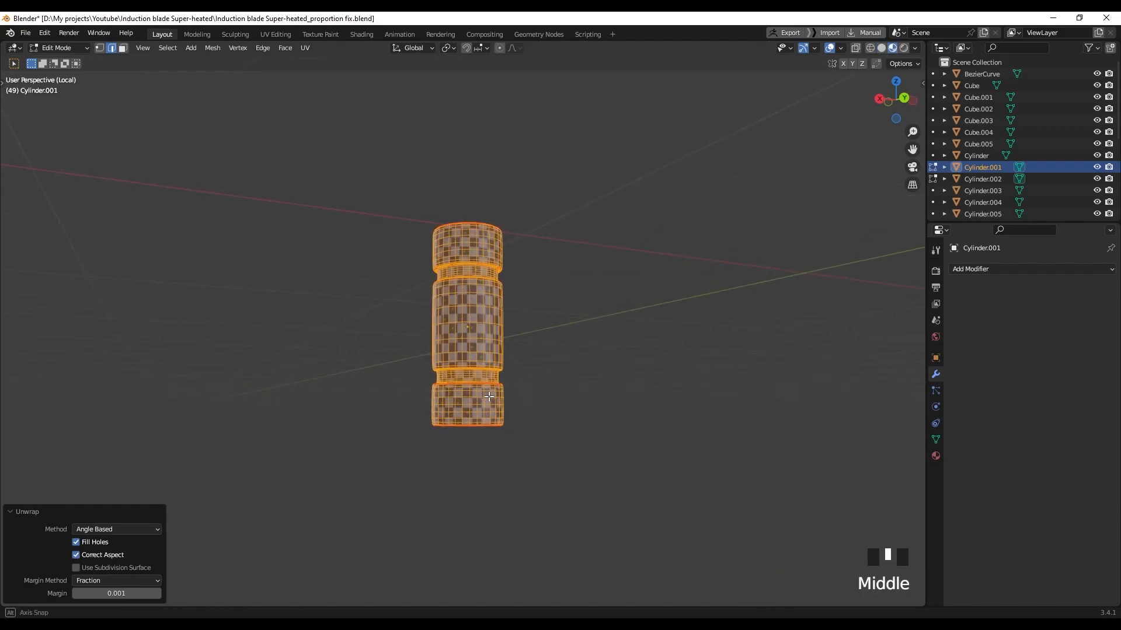
scroll(506, 401, "down", 4)
middle_click_drag(578, 445, 561, 375, "shift")
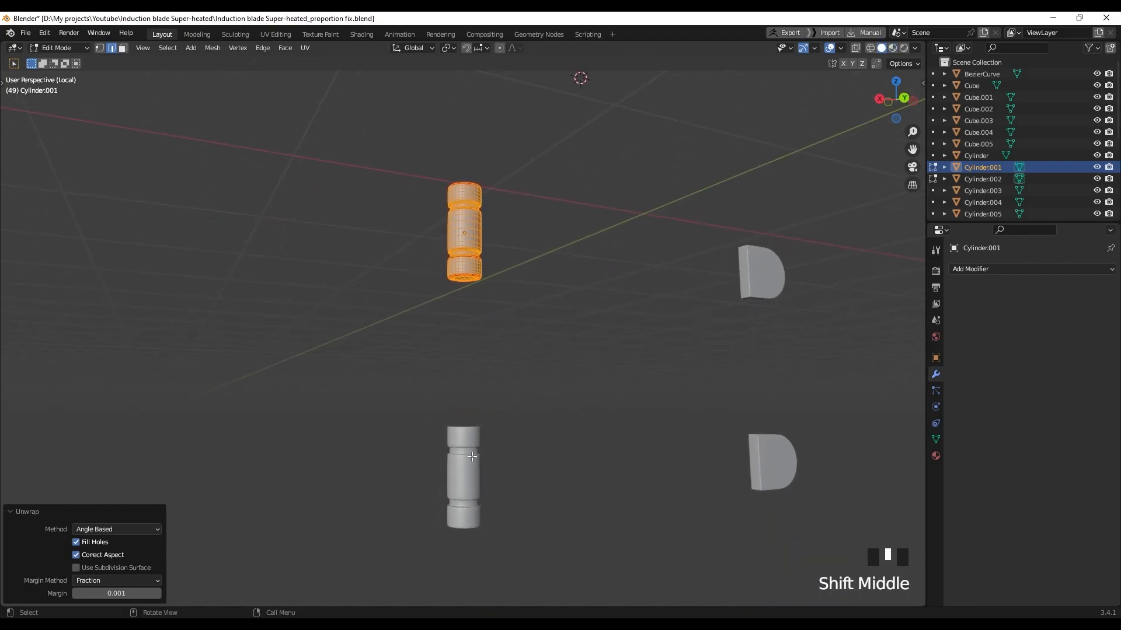
Return to Object Mode, deselect, and view the checker-textured column from the side
key("Tab")
scroll(490, 482, "up", 3)
middle_click_drag(505, 491, 487, 406)
scroll(554, 385, "up", 3)
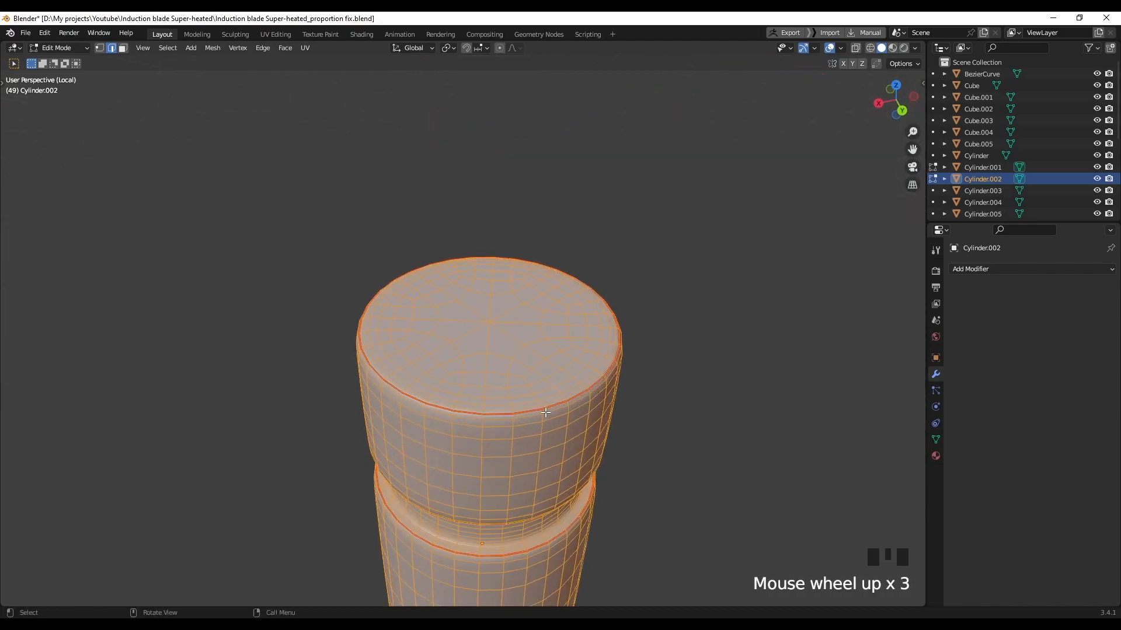
left_click(708, 384)
scroll(508, 417, "down", 2)
middle_click_drag(517, 438, 491, 403)
scroll(491, 403, "up", 3)
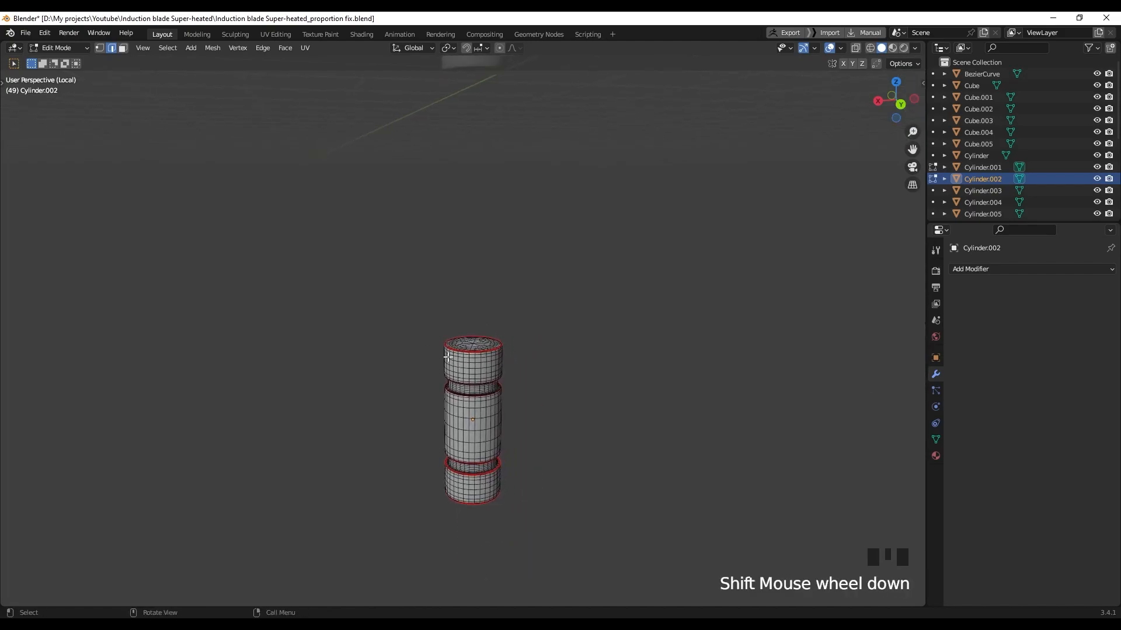
scroll(489, 362, "down", 2)
scroll(488, 363, "up", 6)
scroll(490, 405, "down", 6)
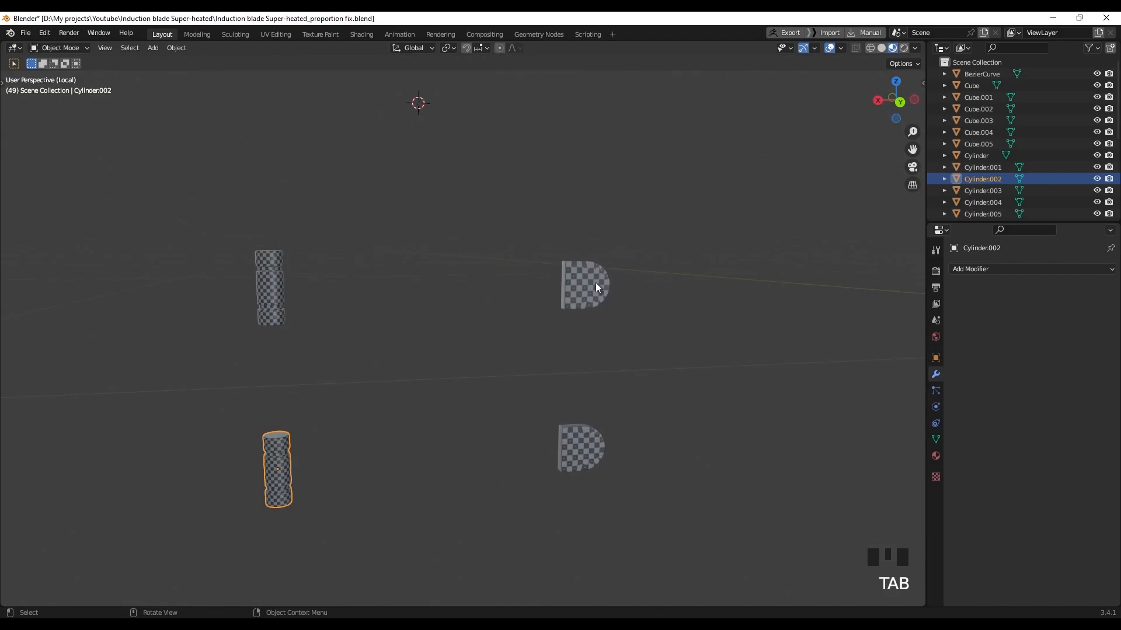
Select the D-shaped block Cube.001 and edit its mesh in solid shading, framed on its corner
left_click(595, 283)
scroll(588, 313, "up", 4)
mouse_move(587, 313)
middle_mouse_down("shift")
mouse_move(607, 329)
mouse_move(436, 337)
mouse_move(450, 325)
mouse_move(429, 326)
middle_mouse_up("shift")
scroll(383, 362, "up", 3)
key("Tab")
key("z")
scroll(429, 326, "up", 4)
mouse_move(420, 304)
middle_mouse_down("shift")
mouse_move(468, 333)
mouse_move(408, 312)
middle_mouse_up("shift")
middle_click_drag(292, 292, 212, 290)
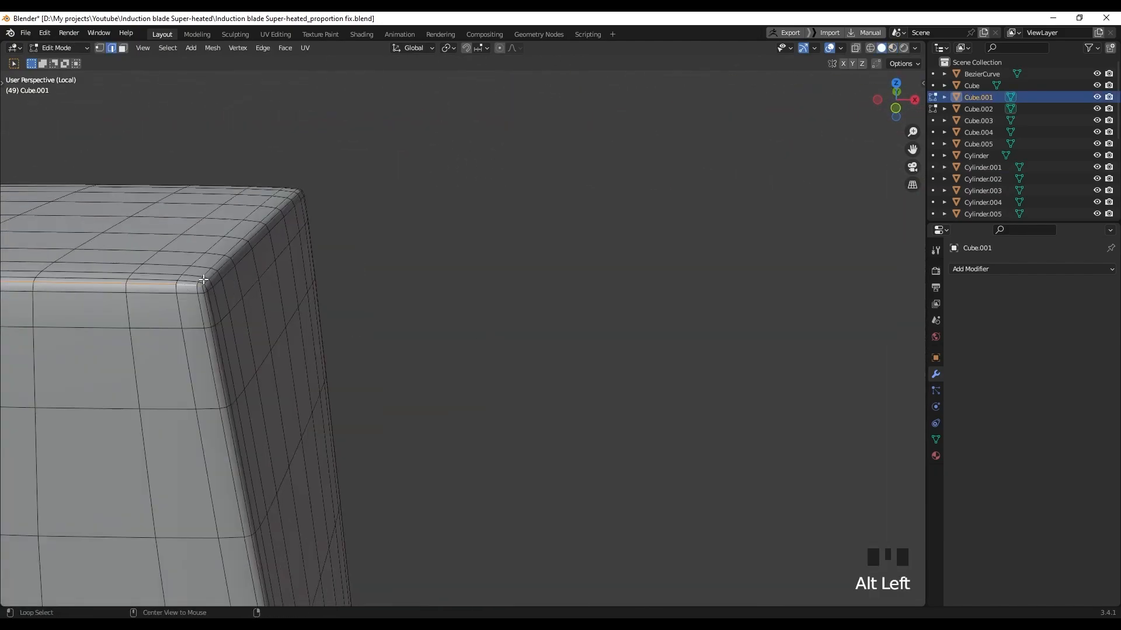
scroll(265, 335, "down", 5)
middle_click_drag(265, 335, 523, 332)
key("KP_Decimal")
scroll(307, 185, "up", 1)
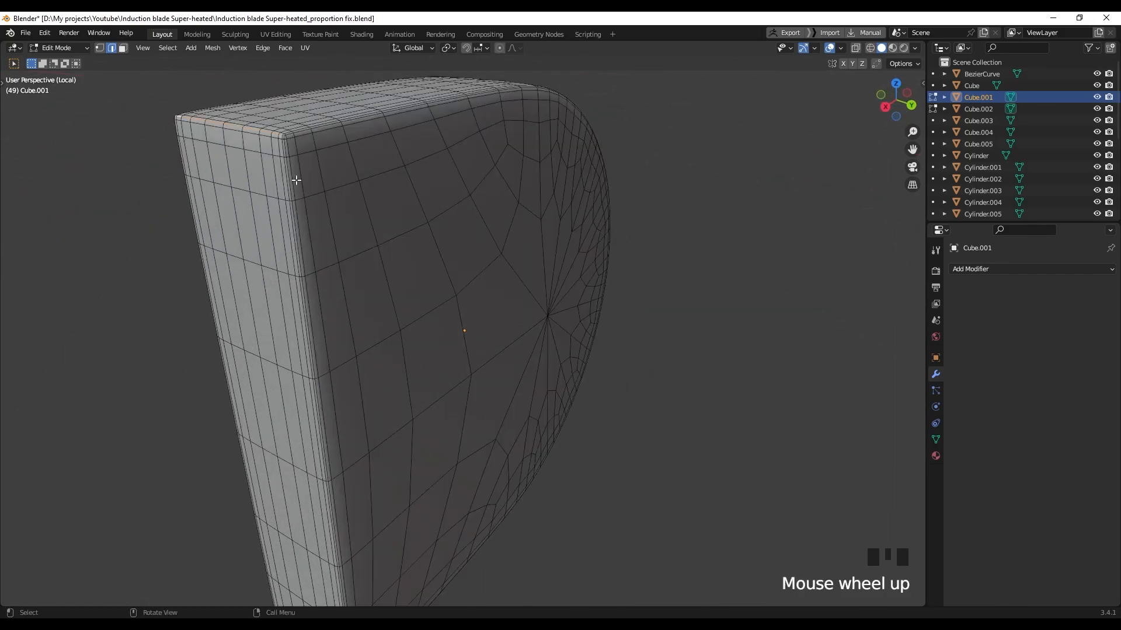
middle_click_drag(307, 185, 417, 297, "shift")
Mark the top rim loop and the vertical corner loop as seams
left_click(416, 234, "alt+shift")
scroll(465, 338, "down", 3)
middle_click_drag(465, 338, 452, 327)
scroll(450, 329, "up", 3)
middle_click_drag(448, 332, 460, 265, "shift")
scroll(460, 257, "up", 1)
left_click(467, 138, "alt+shift")
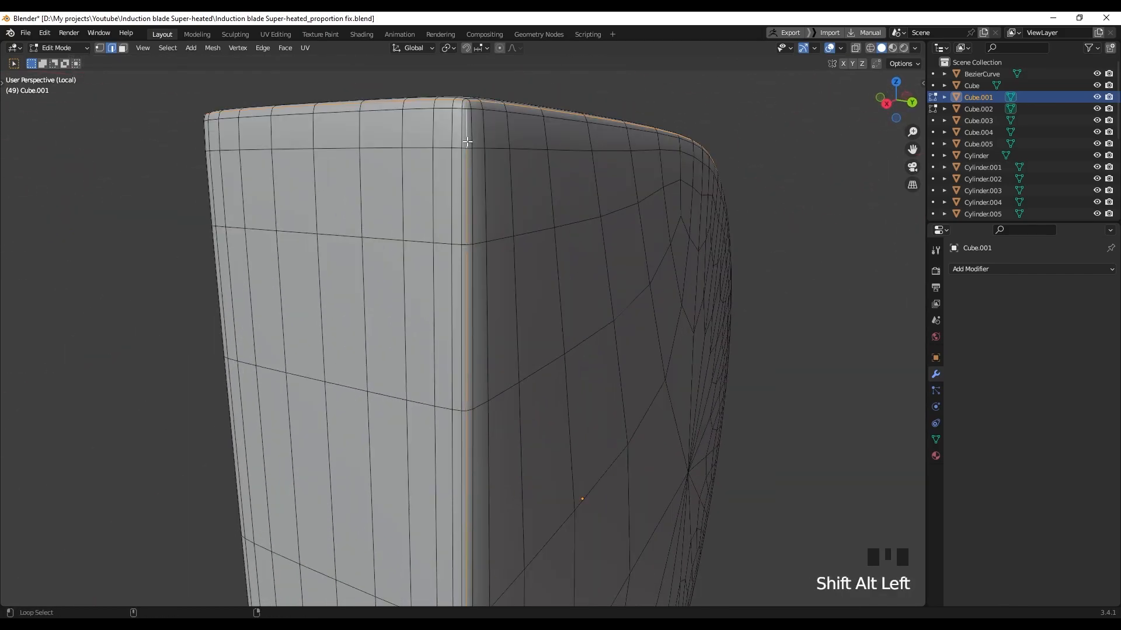
scroll(466, 139, "up", 3)
middle_click_drag(467, 140, 638, 228, "ctrl")
scroll(564, 407, "up", 2)
middle_click_drag(564, 407, 518, 358)
right_click(518, 353)
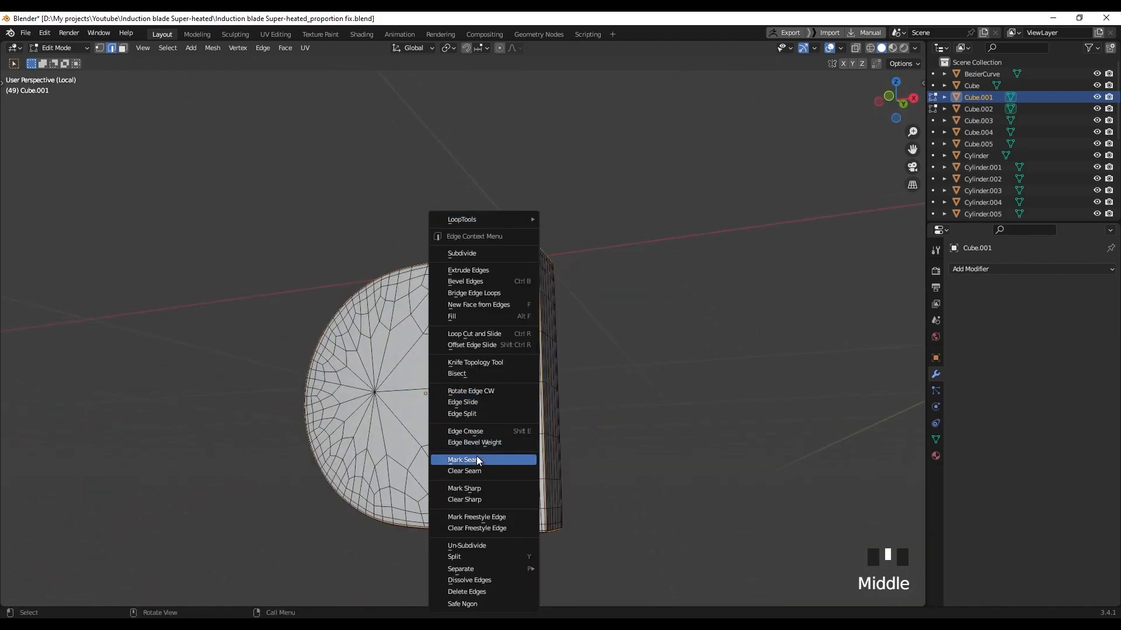
right_click(479, 459)
Unwrap the D-shaped block along its new seams
middle_click_drag(480, 459, 512, 405)
scroll(570, 390, "down", 2)
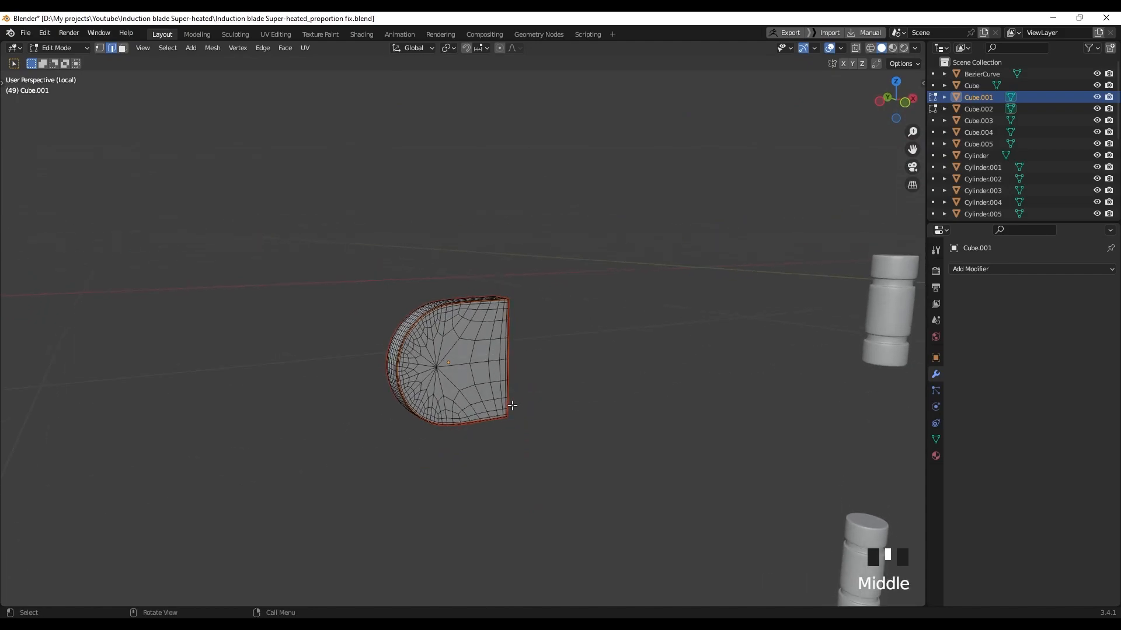
left_click(514, 406)
key("z")
scroll(493, 435, "down", 2)
middle_click_drag(506, 443, 503, 310, "shift")
Return to Object Mode and exit local view to show the full gun model
key("Tab")
scroll(476, 456, "up", 3)
middle_click_drag(481, 445, 517, 438, "shift")
left_click(482, 446)
scroll(483, 446, "up", 2)
scroll(468, 334, "down", 8)
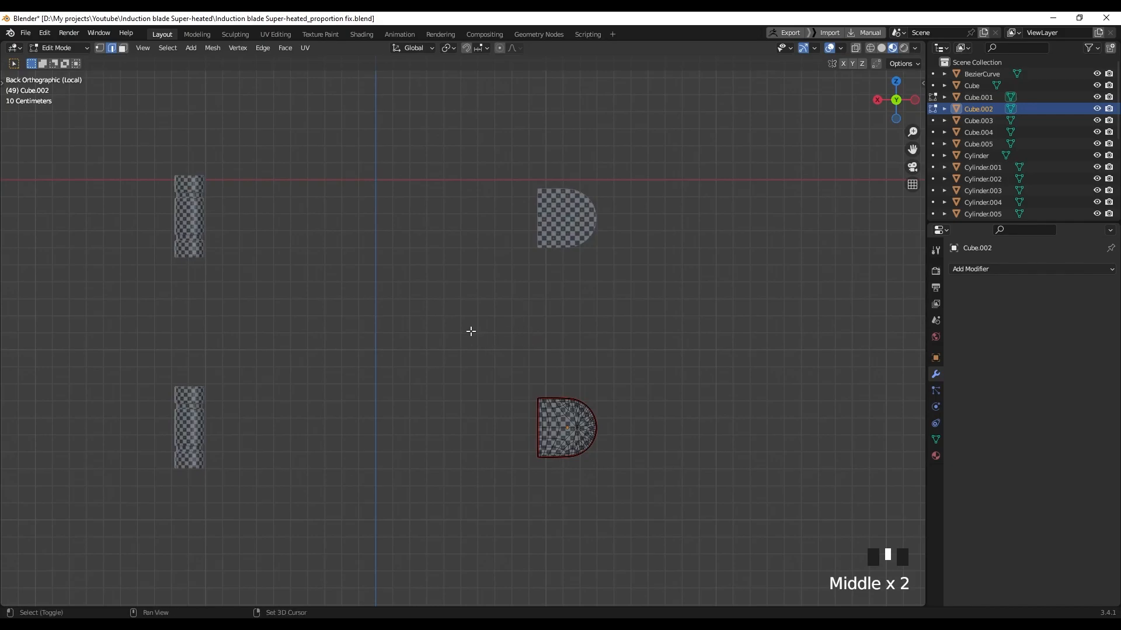
middle_click_drag(473, 332, 502, 334, "shift")
scroll(502, 334, "up", 1, "shift")
key("slash")
In solid shading, select the U-shaped strap Cube and isolate it in local view
scroll(497, 337, "down", 2)
key("z")
middle_click_drag(531, 365, 551, 372)
scroll(551, 372, "down", 2)
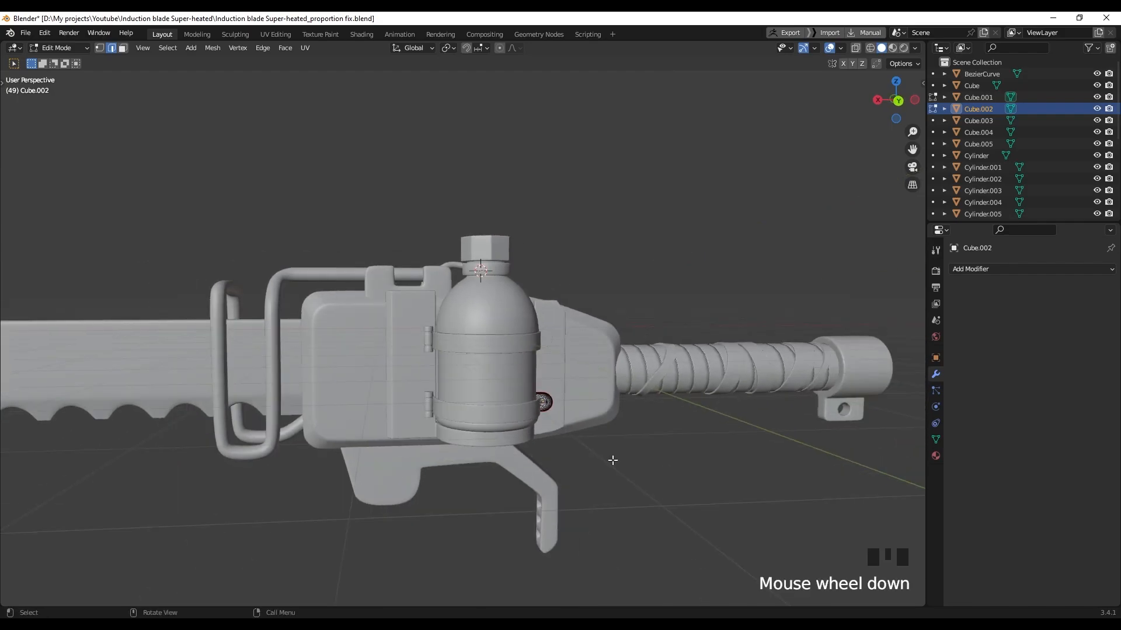
middle_click_drag(444, 367, 428, 338)
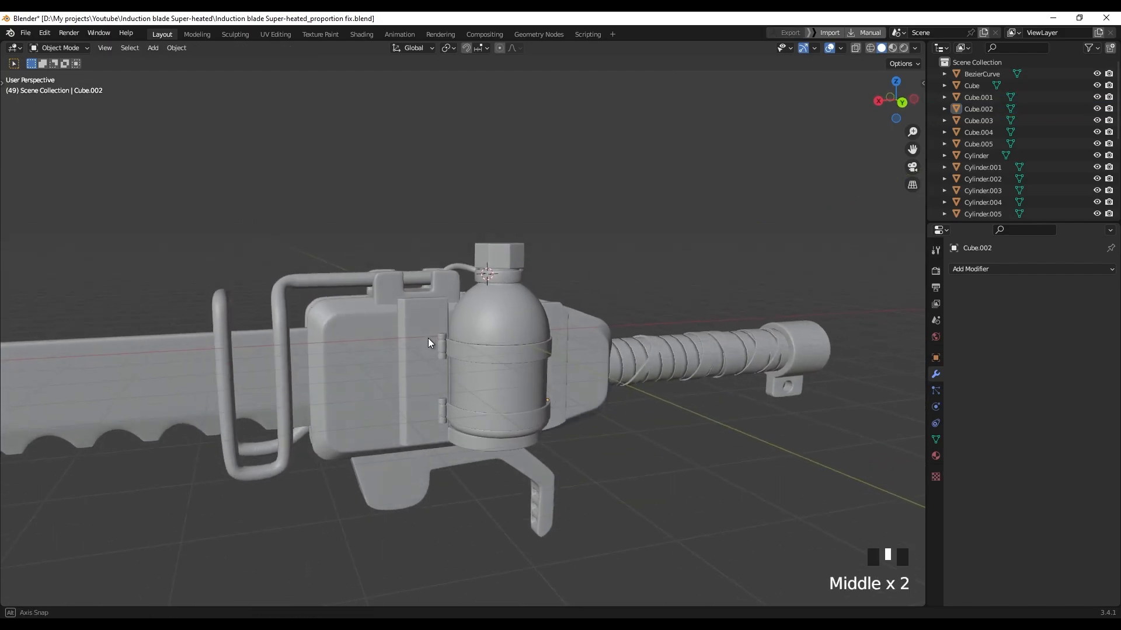
left_click(464, 373)
mouse_move(465, 373)
middle_mouse_down()
mouse_move(499, 377)
mouse_move(457, 359)
middle_mouse_up()
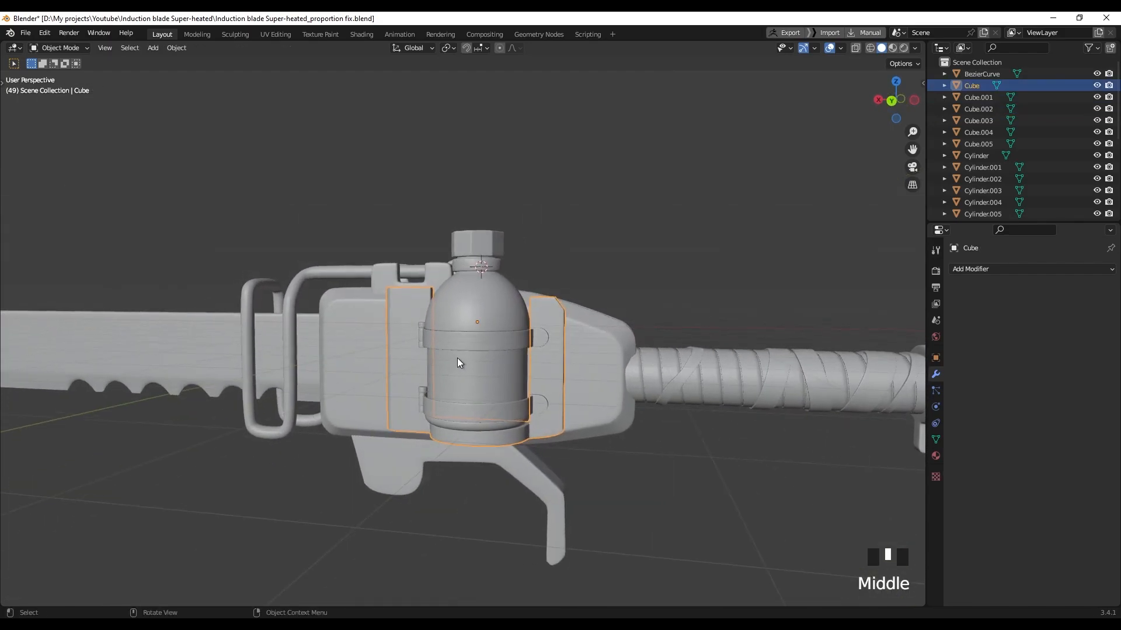
key("slash")
Enter Edit Mode on the strap and view its base and inner corner joint up close
middle_click_drag(373, 358, 488, 393)
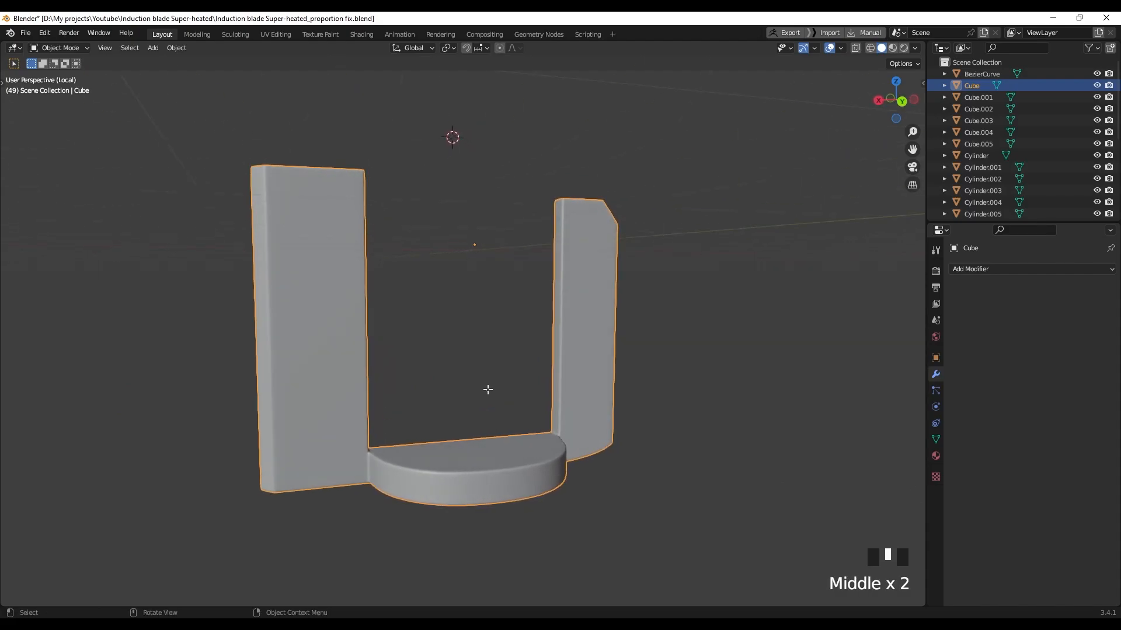
key("Tab")
middle_click_drag(380, 373, 492, 380, "shift")
middle_click_drag(483, 322, 384, 344)
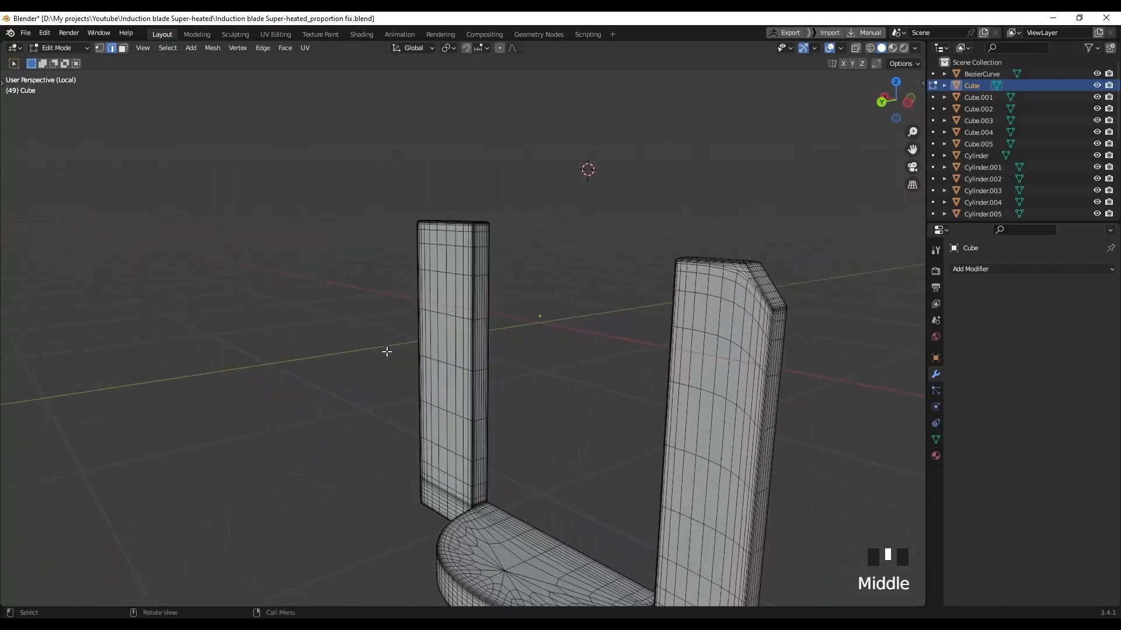
middle_click_drag(485, 511, 590, 368, "shift")
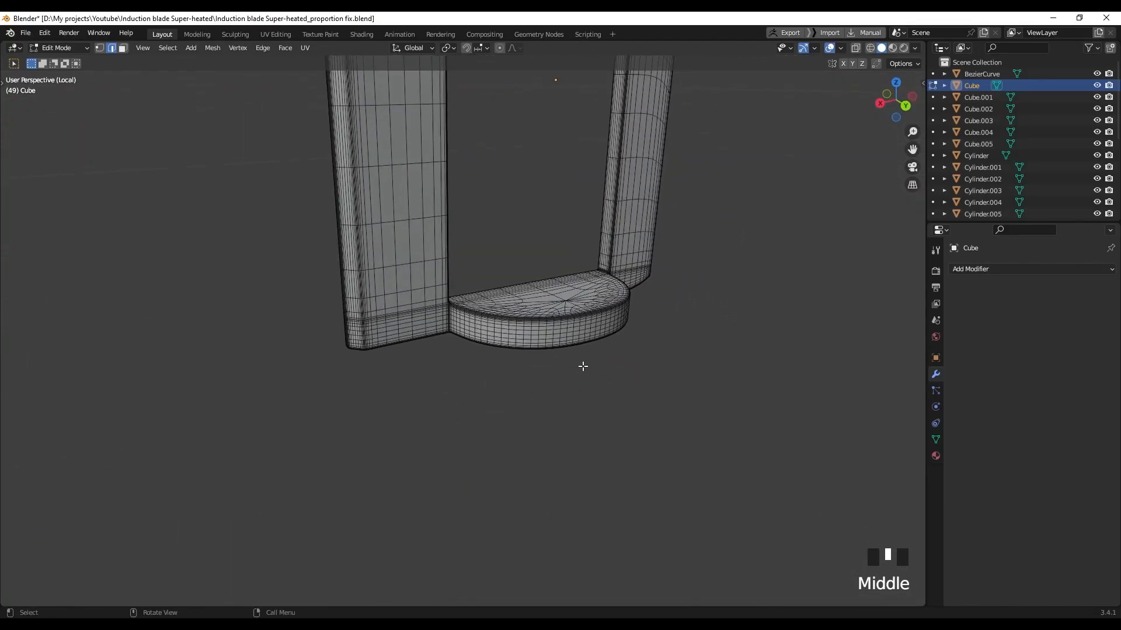
scroll(431, 312, "up", 5)
scroll(431, 312, "up", 6)
middle_click_drag(431, 313, 497, 257, "shift")
scroll(478, 173, "up", 5)
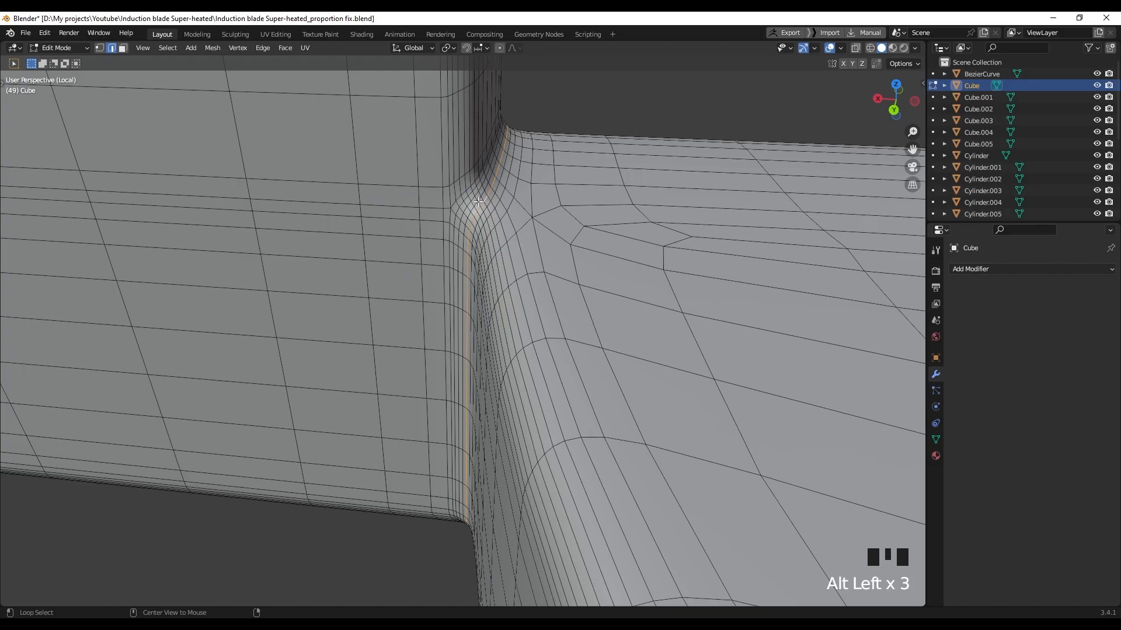
Mark the selected edges along the curved base's top rim as seams
scroll(506, 283, "down", 18)
middle_click_drag(508, 278, 493, 183)
scroll(525, 337, "up", 5)
middle_click_drag(525, 337, 508, 356, "shift")
right_click(464, 390)
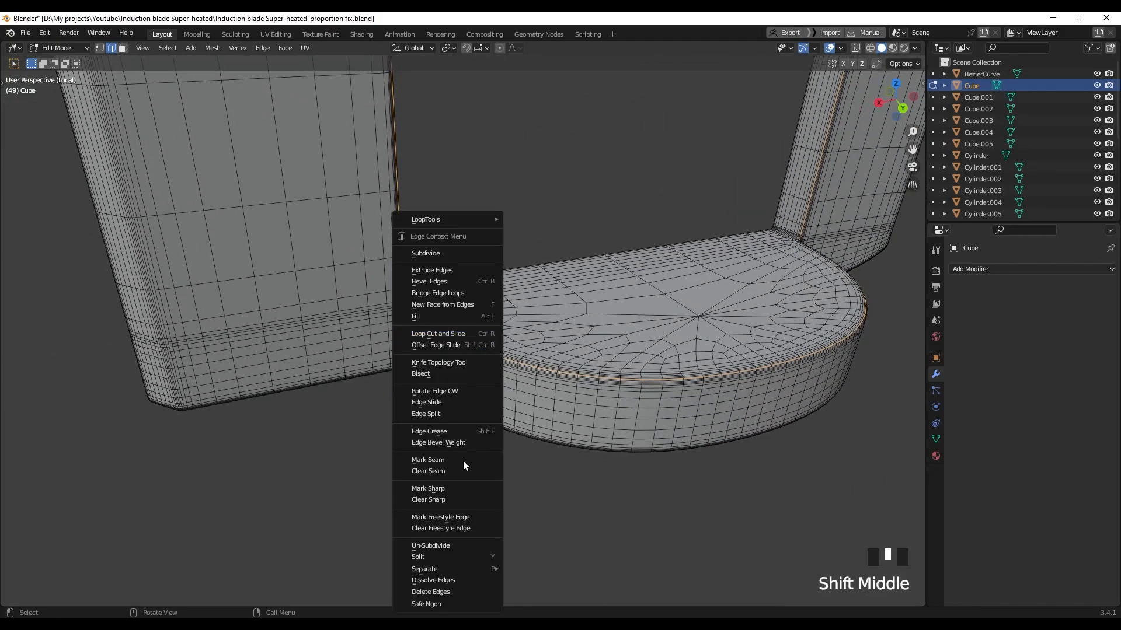
right_click(443, 460)
Mark the selected edges on the underside of the base as seams
middle_click_drag(497, 366, 482, 396)
scroll(490, 377, "up", 2)
scroll(482, 396, "up", 4)
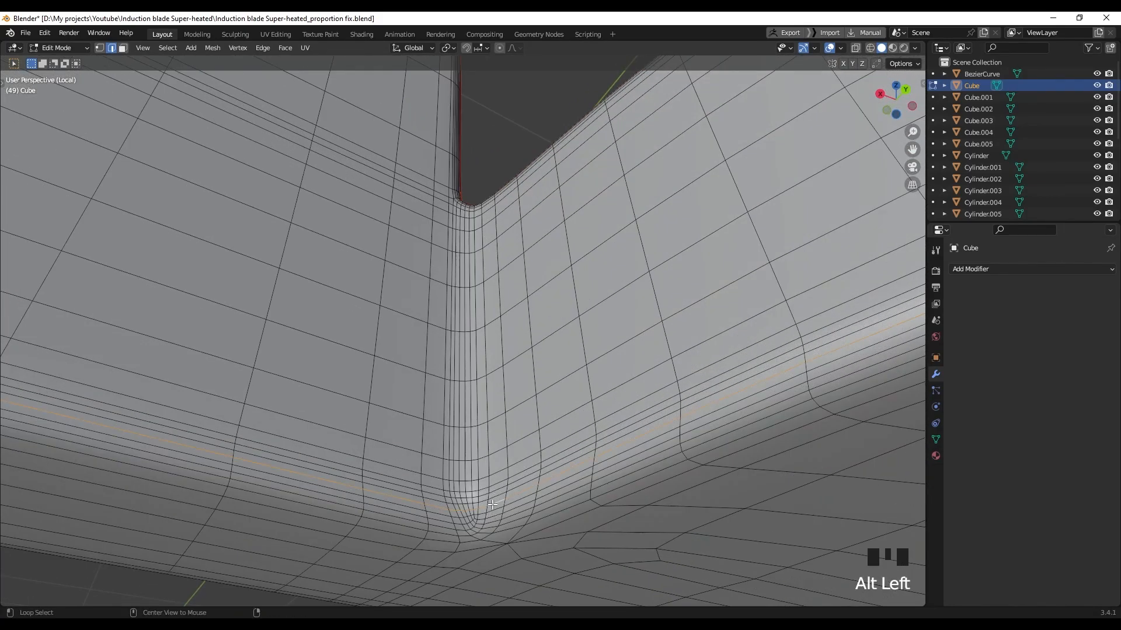
scroll(370, 405, "down", 7)
middle_click_drag(370, 405, 628, 408)
scroll(502, 380, "down", 2)
right_click(567, 423)
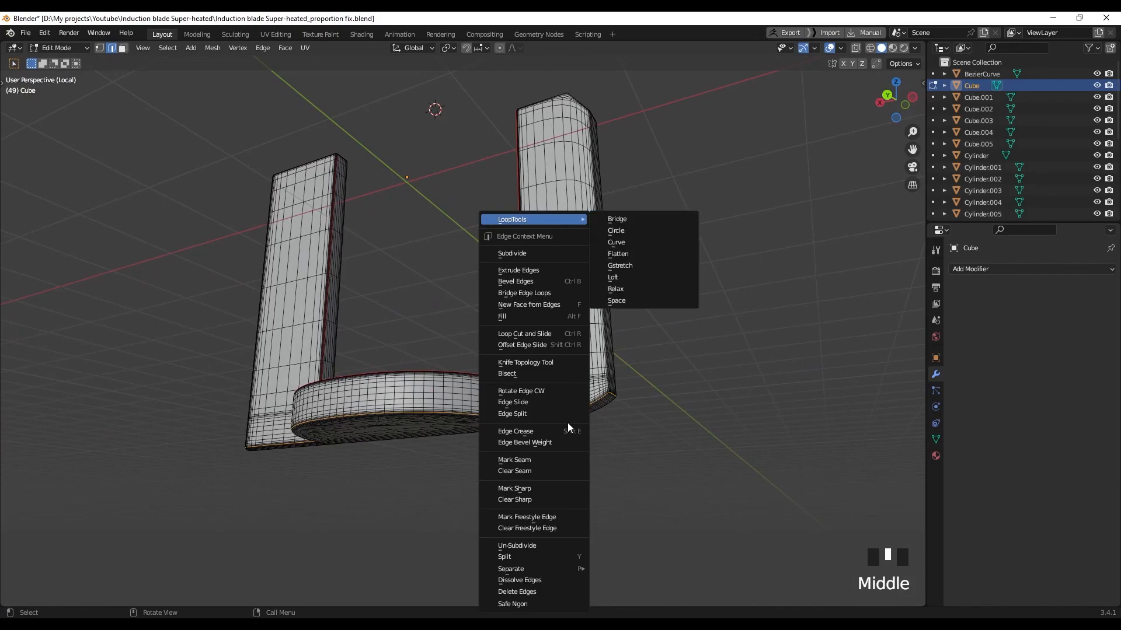
left_click(542, 465)
Mark the edge path running up the first inner corner as a seam
scroll(535, 437, "up", 4)
middle_click_drag(526, 438, 520, 355, "shift")
middle_click_drag(519, 421, 572, 442)
scroll(509, 422, "up", 4)
scroll(533, 407, "up", 3)
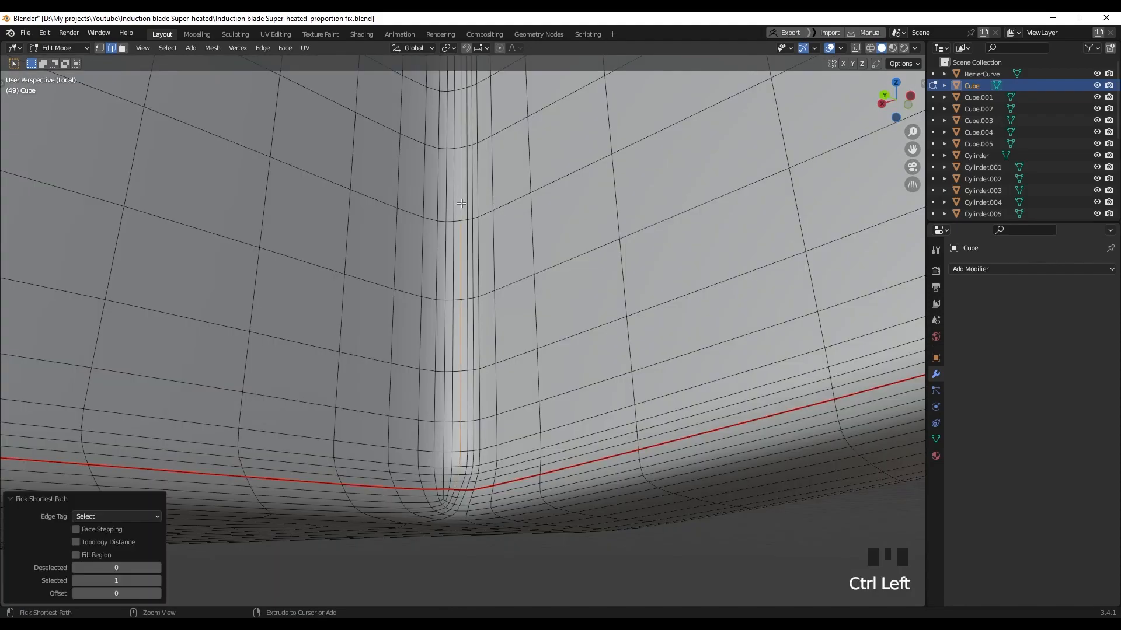
middle_click_drag(461, 225, 469, 309)
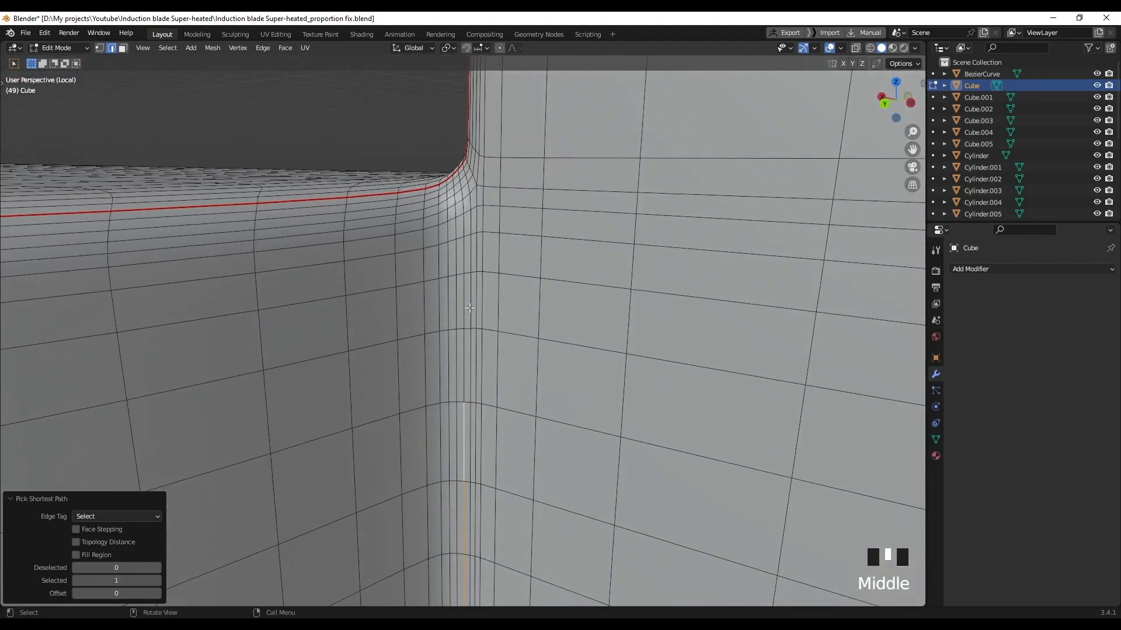
middle_click_drag(463, 195, 470, 228)
scroll(460, 337, "down", 2)
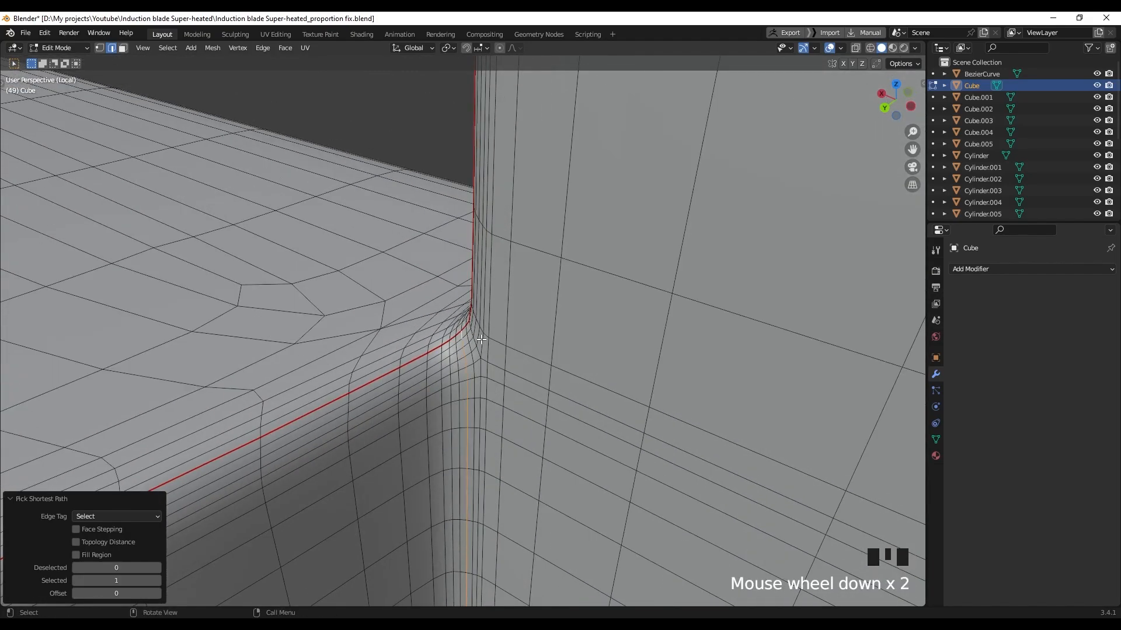
middle_click_drag(460, 337, 481, 332)
right_click(482, 332)
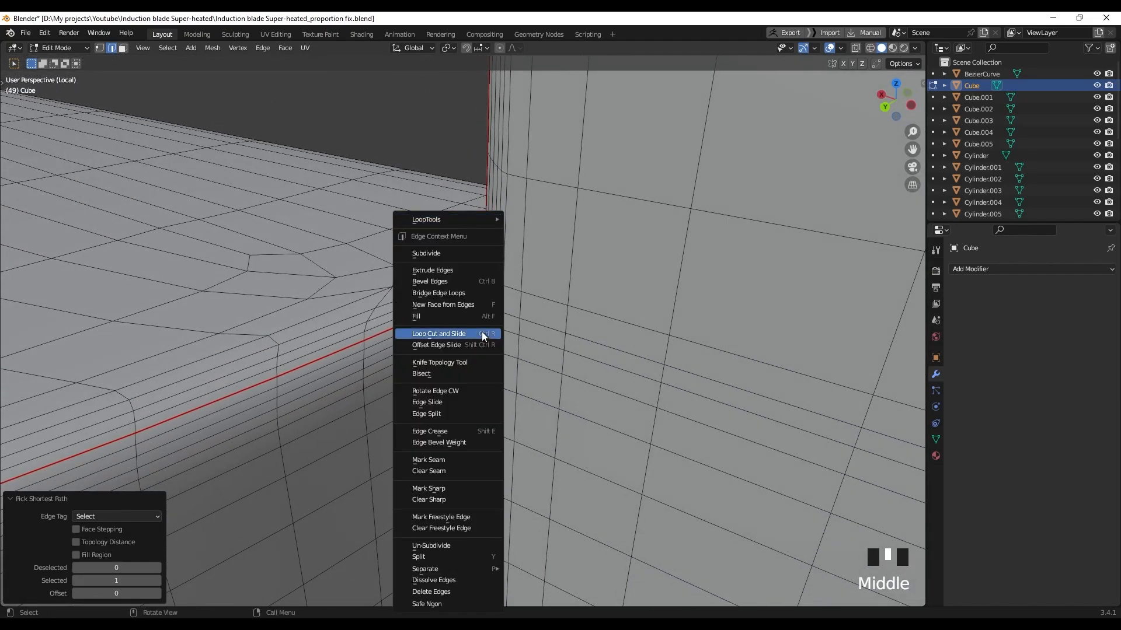
left_click(447, 456)
Mark the edge path along the other inner corner as a seam
scroll(471, 382, "down", 7)
middle_click_drag(471, 382, 922, 387, "shift")
middle_click_drag(155, 349, 557, 319, "shift")
scroll(558, 319, "up", 7)
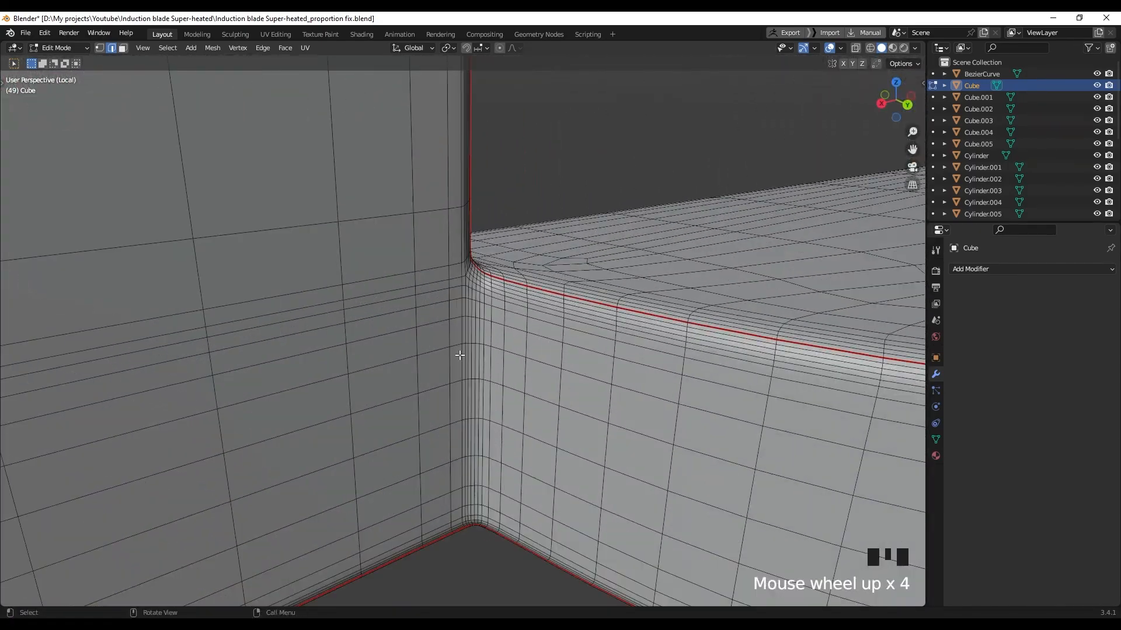
middle_click_drag(490, 178, 458, 193)
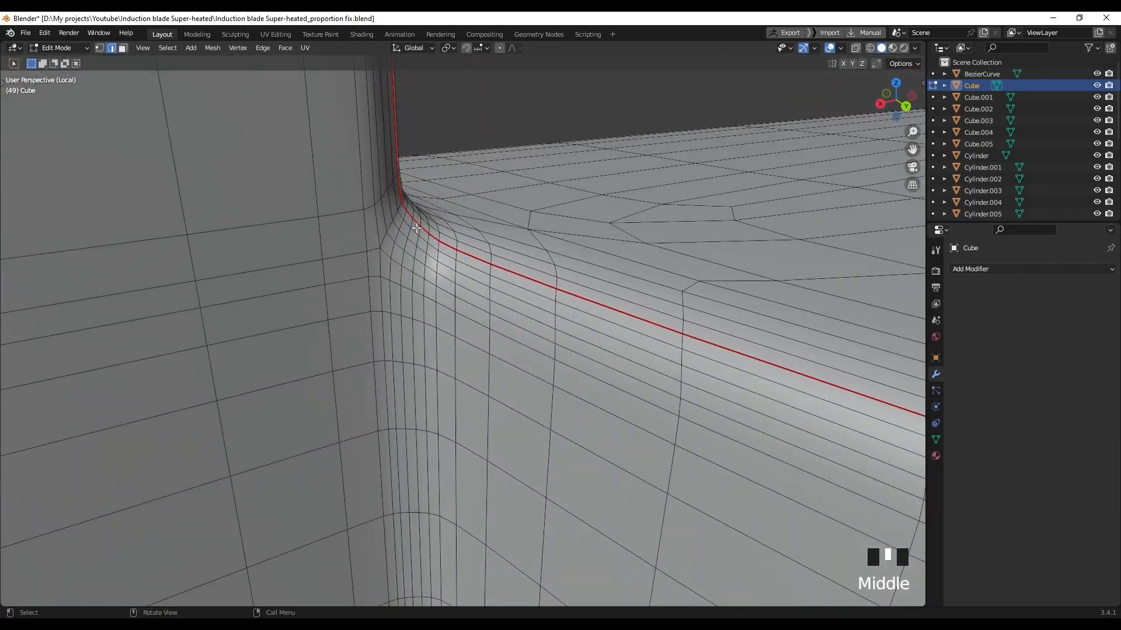
middle_click_drag(413, 227, 439, 285, "shift")
middle_click_drag(442, 349, 444, 289)
scroll(452, 273, "up", 2)
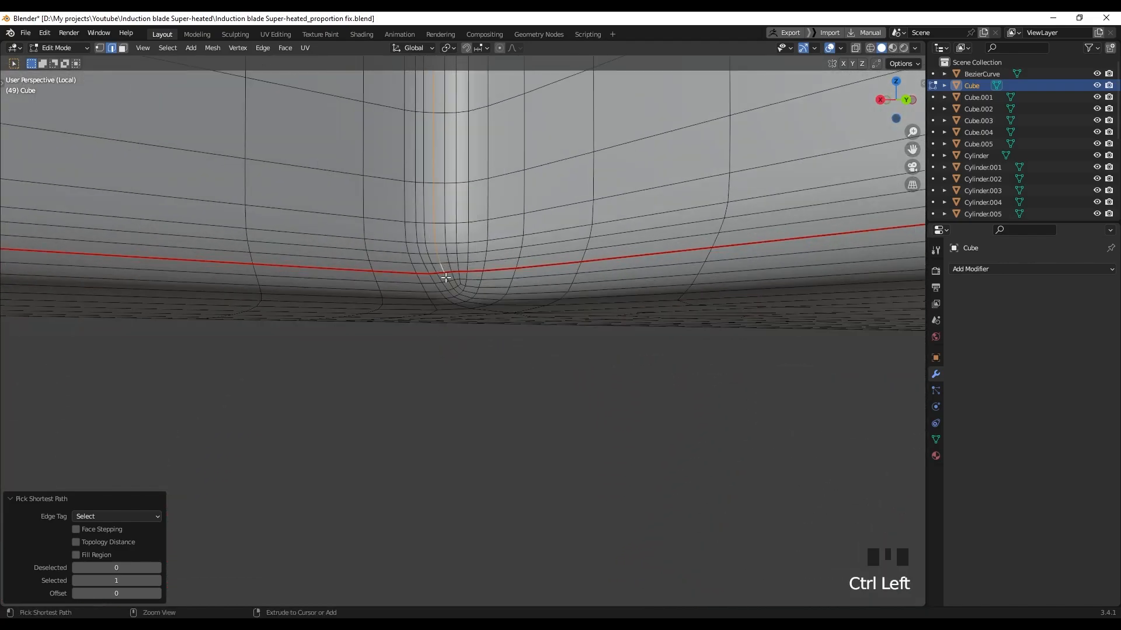
right_click(453, 299)
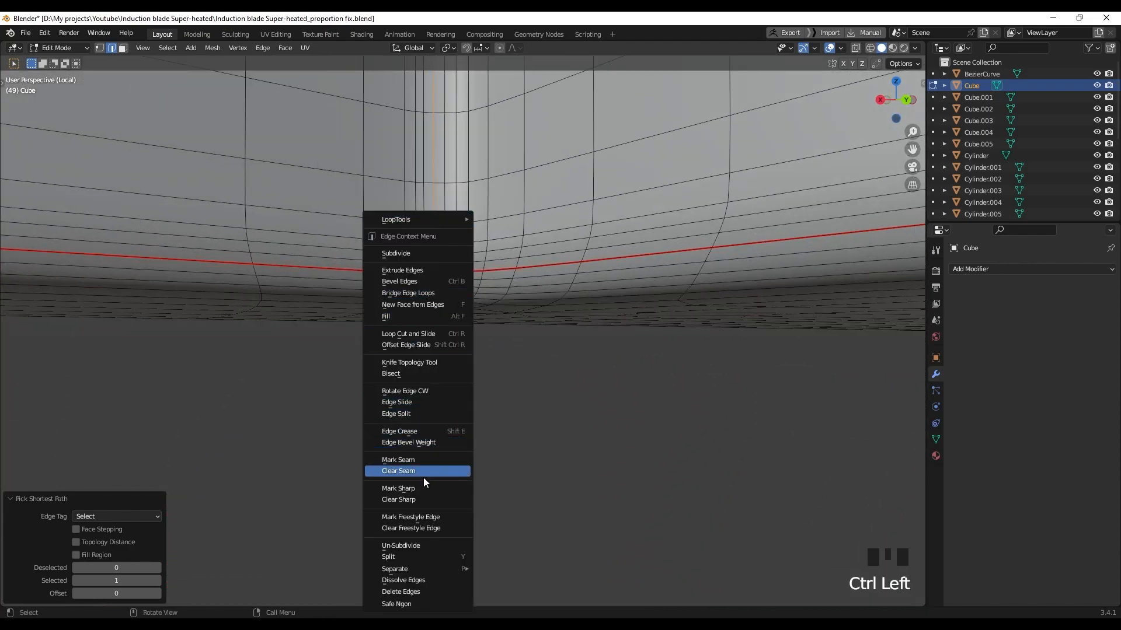
left_click(412, 460)
scroll(468, 272, "down", 9)
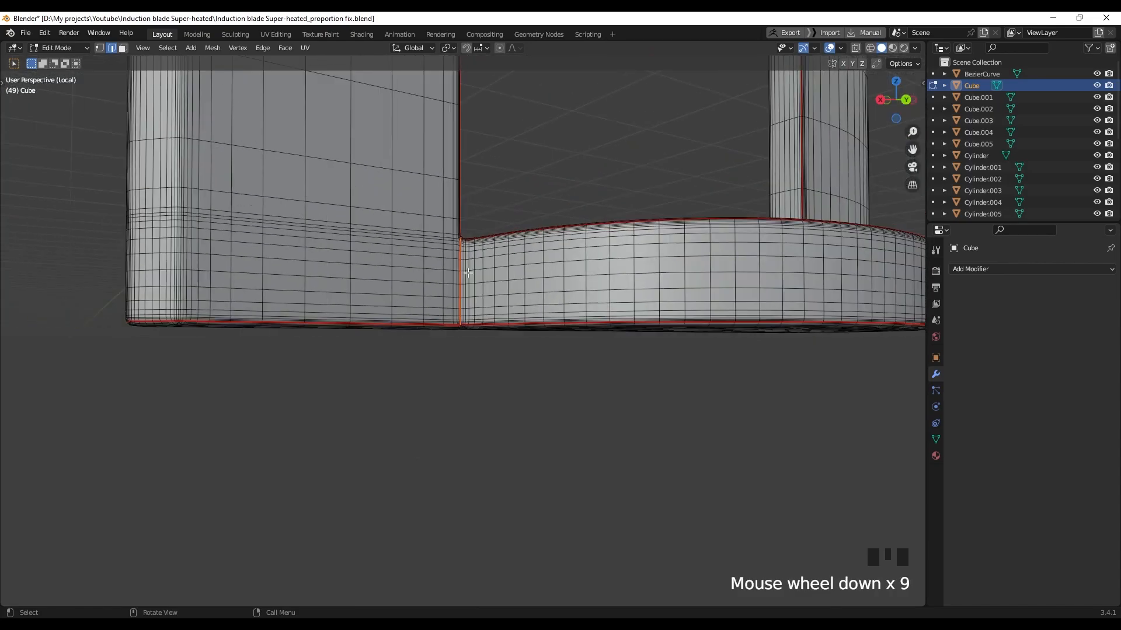
Mark the currently selected edges on the U-shaped piece as UV seams
scroll(469, 272, "down", 2)
middle_click_drag(613, 263, 496, 283)
scroll(525, 281, "down", 2)
middle_click_drag(619, 262, 510, 169, "shift")
scroll(469, 263, "down", 3)
scroll(476, 198, "down", 7)
scroll(476, 198, "up", 2)
right_click(504, 380)
left_click(498, 460)
Mark the next two selected edge loops around the post as seams
scroll(515, 374, "down", 8)
middle_click_drag(515, 375, 491, 334)
right_click(491, 334)
left_click(469, 459)
key("KP_Decimal")
middle_click_drag(437, 360, 379, 432)
right_click(357, 459)
left_click(354, 459)
Select the post's top edge loop and mark it as a seam
middle_click_drag(377, 257, 409, 237)
middle_click_drag(408, 236, 467, 263, "shift")
left_click(429, 258, "alt")
middle_click_drag(467, 263, 448, 291, "shift")
scroll(488, 295, "up", 2)
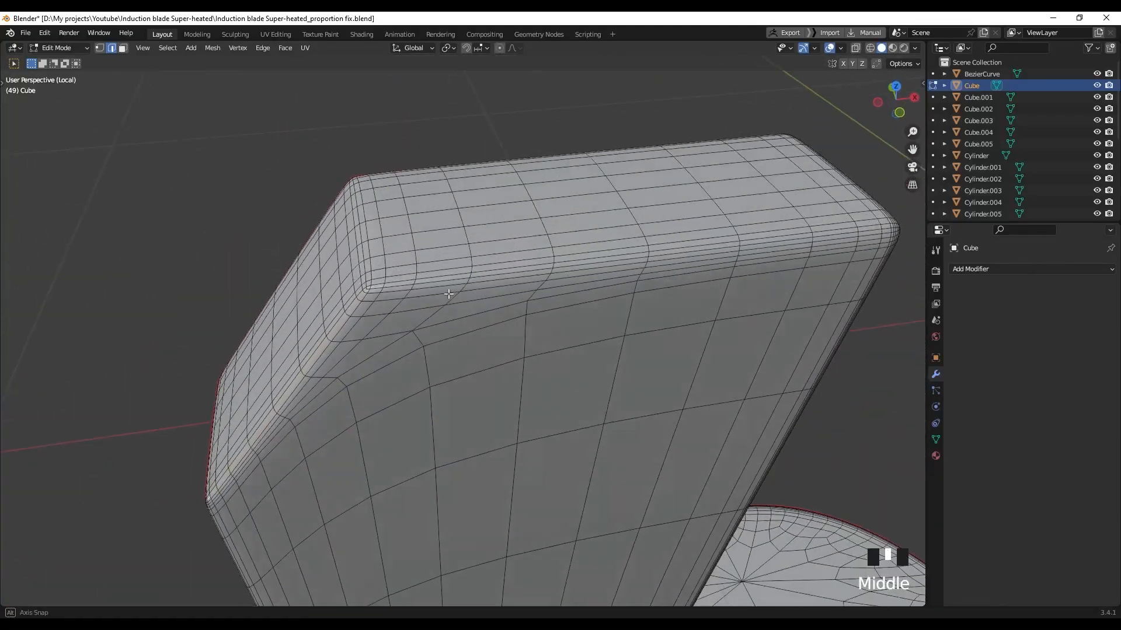
scroll(448, 292, "up", 2)
right_click(376, 272)
left_click(354, 460)
Select a vertical edge loop on the post and mark it as a seam
scroll(409, 380, "down", 4)
middle_click_drag(560, 280, 415, 214)
scroll(416, 213, "up", 2)
left_click(416, 213, "alt")
scroll(416, 213, "down", 5)
middle_click_drag(472, 443, 493, 125, "shift")
right_click(488, 122)
left_click(423, 358)
Mark the selected edges at the post's top corner as seams
middle_click_drag(467, 485, 646, 375, "shift")
middle_click_drag(520, 321, 578, 313)
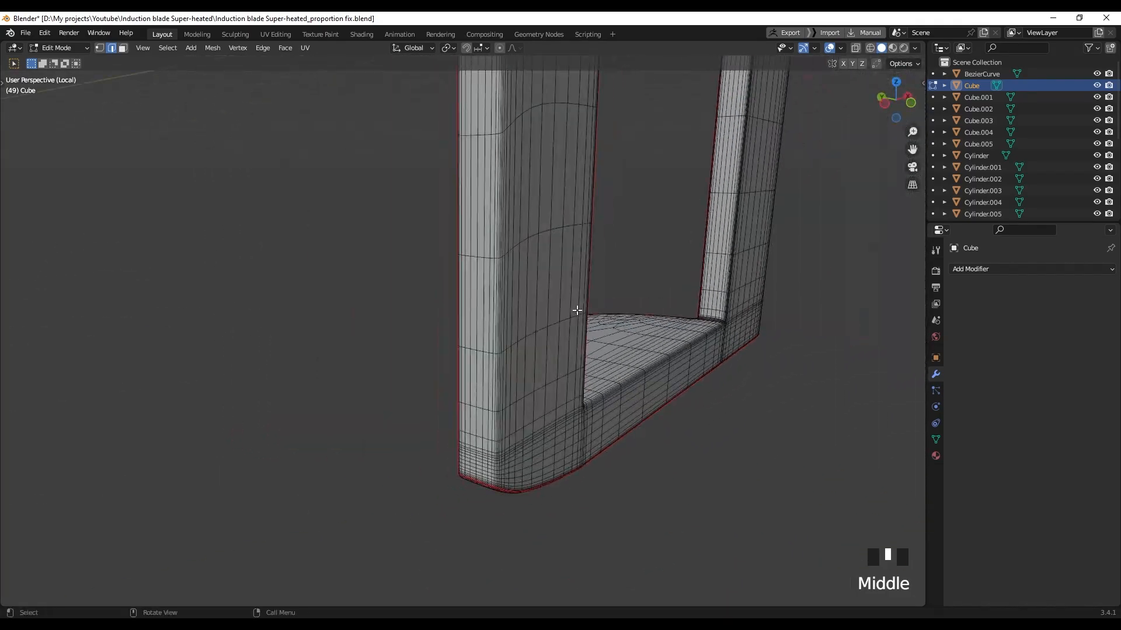
scroll(569, 409, "up", 3)
middle_click_drag(561, 572, 550, 453, "shift")
scroll(546, 432, "up", 5)
middle_click_drag(540, 415, 494, 157, "shift")
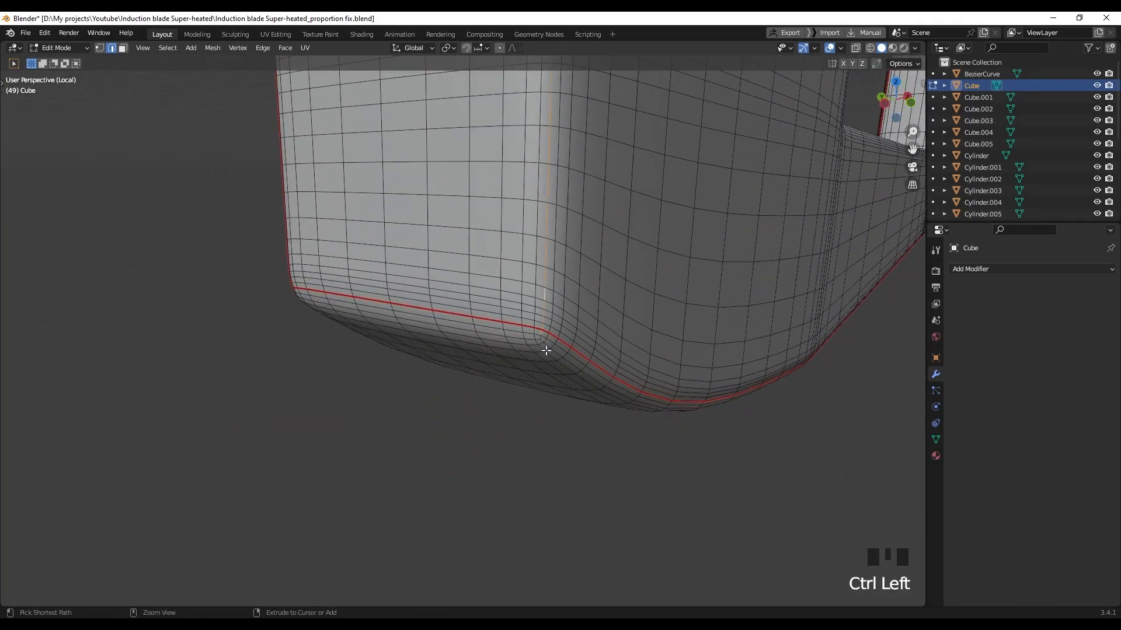
scroll(546, 342, "down", 8)
middle_click_drag(545, 199, 515, 420, "shift")
scroll(474, 333, "up", 6)
middle_click_drag(509, 82, 503, 260, "shift")
right_click(504, 258)
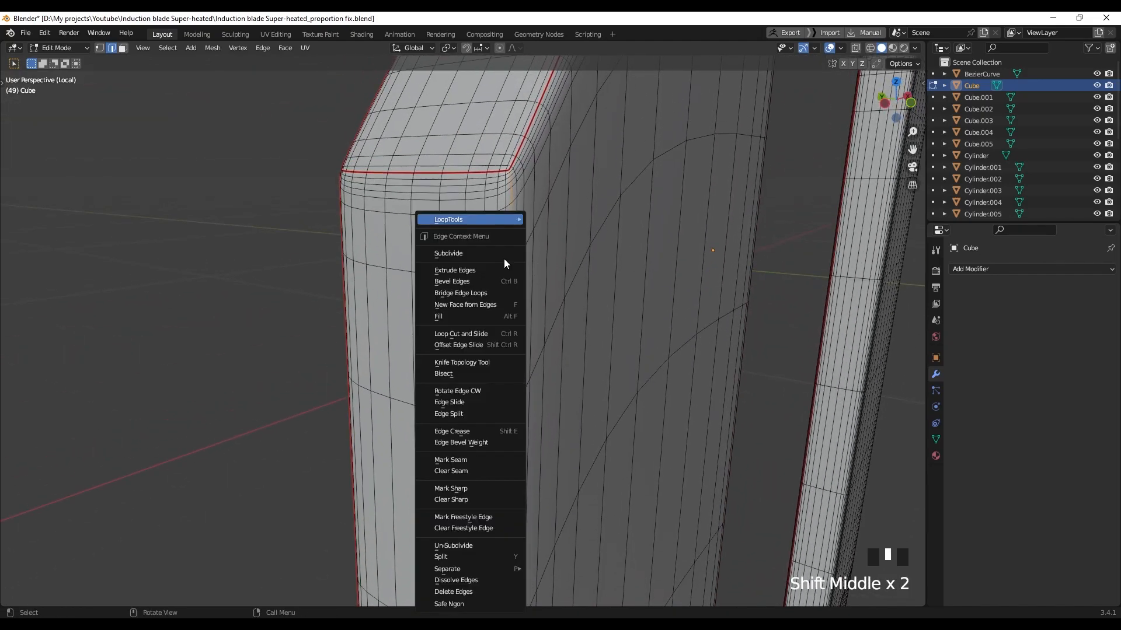
left_click(468, 460)
Re-select the post's top loop from the corner side and mark it as a seam
scroll(578, 375, "down", 5)
middle_click_drag(578, 376, 482, 426)
scroll(327, 275, "up", 5)
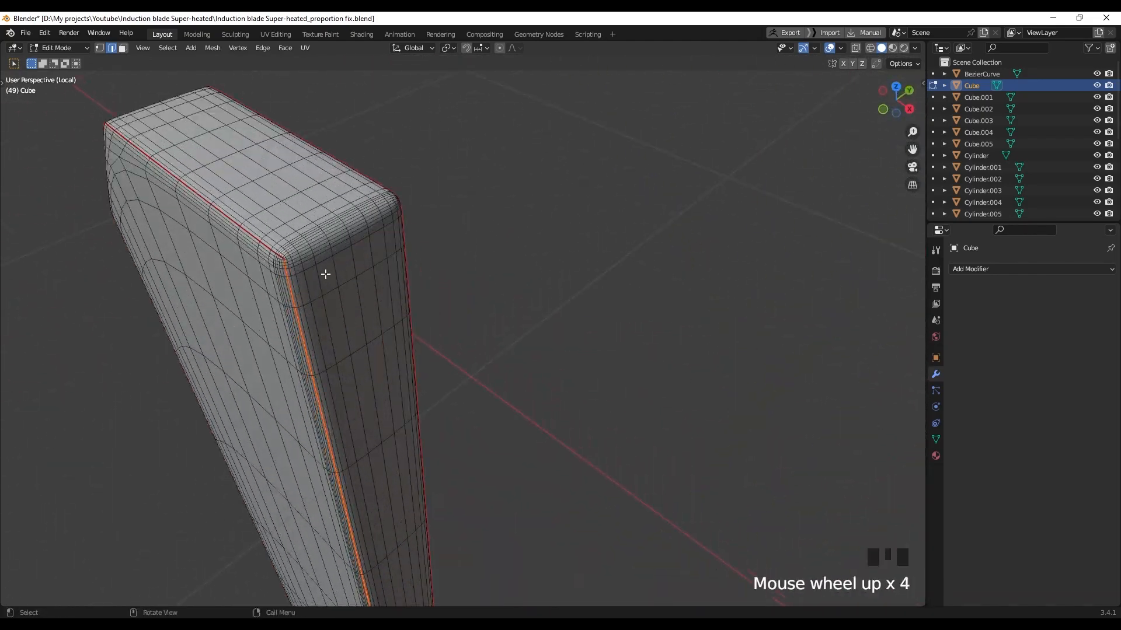
left_click(284, 303, "alt")
right_click(283, 302)
left_click(262, 460)
Select and frame the faces at the U-shaped piece's inner base corner
scroll(395, 344, "down", 6)
middle_click_drag(429, 496, 444, 251, "shift")
scroll(448, 409, "up", 6)
middle_click_drag(450, 428, 446, 338, "shift")
scroll(449, 362, "up", 3)
left_click_drag(461, 401, 449, 412)
key("KP_Decimal")
middle_click_drag(471, 387, 412, 376, "shift")
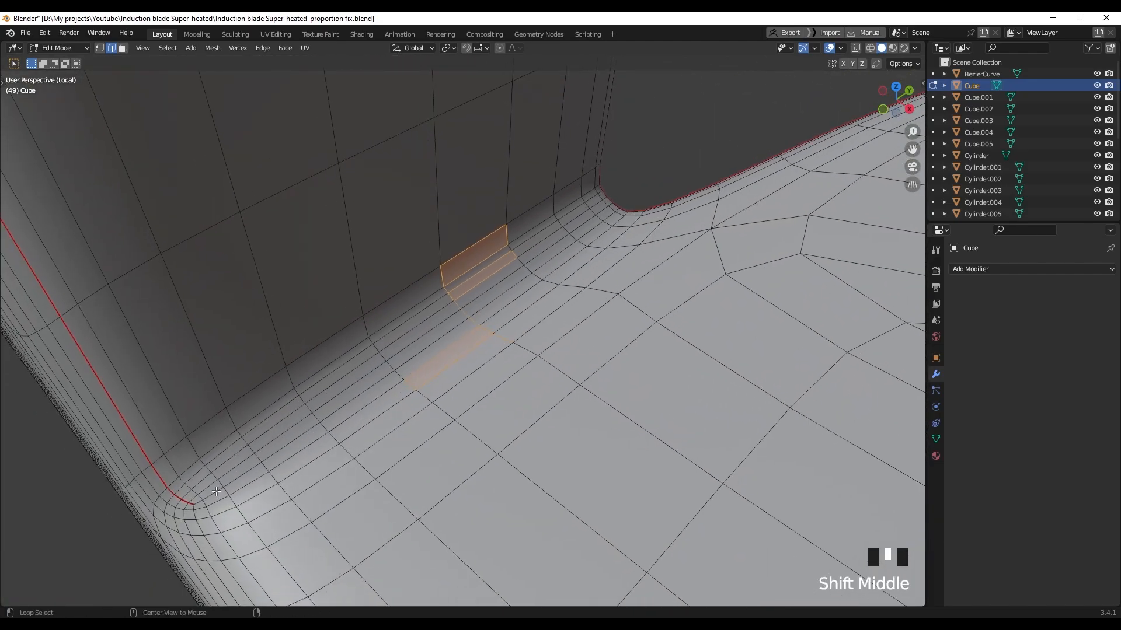
Mark the rounded inner-corner fillet loop as a seam
right_click_drag(219, 490, 240, 463)
middle_click_drag(196, 514, 593, 353)
scroll(633, 283, "up", 4)
scroll(555, 350, "up", 6)
right_click(512, 345)
left_click(511, 460)
Pick an edge at the inner corner and frame the wall-base corner to check the seam
left_click(549, 320)
scroll(549, 319, "up", 3)
key("KP_Decimal")
scroll(542, 326, "down", 8)
middle_click_drag(494, 377, 530, 379)
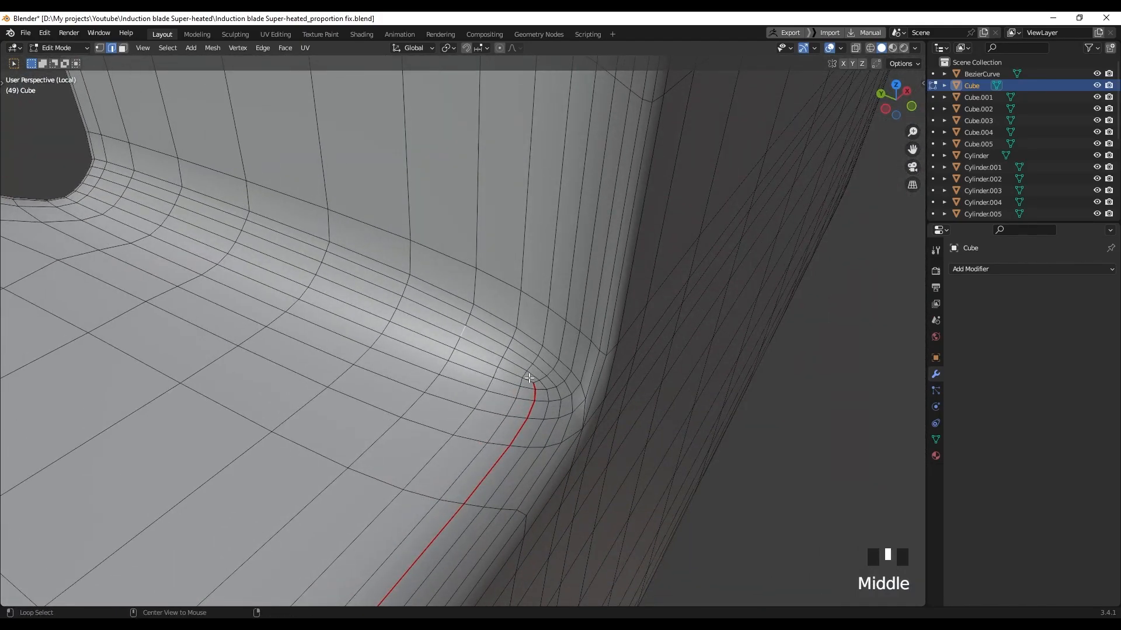
scroll(555, 333, "down", 5)
middle_click_drag(555, 332, 445, 208)
Clear the stray seam from the edge path near the right-hand wall corner
middle_click_drag(517, 253, 548, 298, "shift")
scroll(420, 274, "up", 1)
scroll(420, 273, "up", 3)
scroll(537, 289, "up", 1)
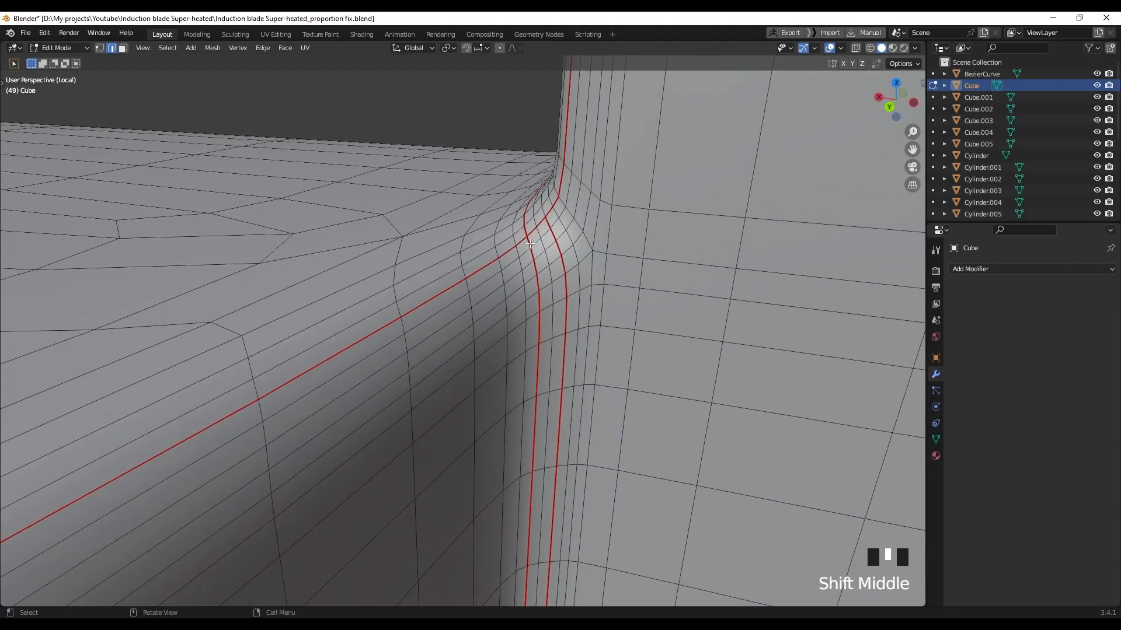
middle_click_drag(529, 244, 567, 252)
middle_click_drag(672, 318, 591, 167, "shift")
left_click(591, 167)
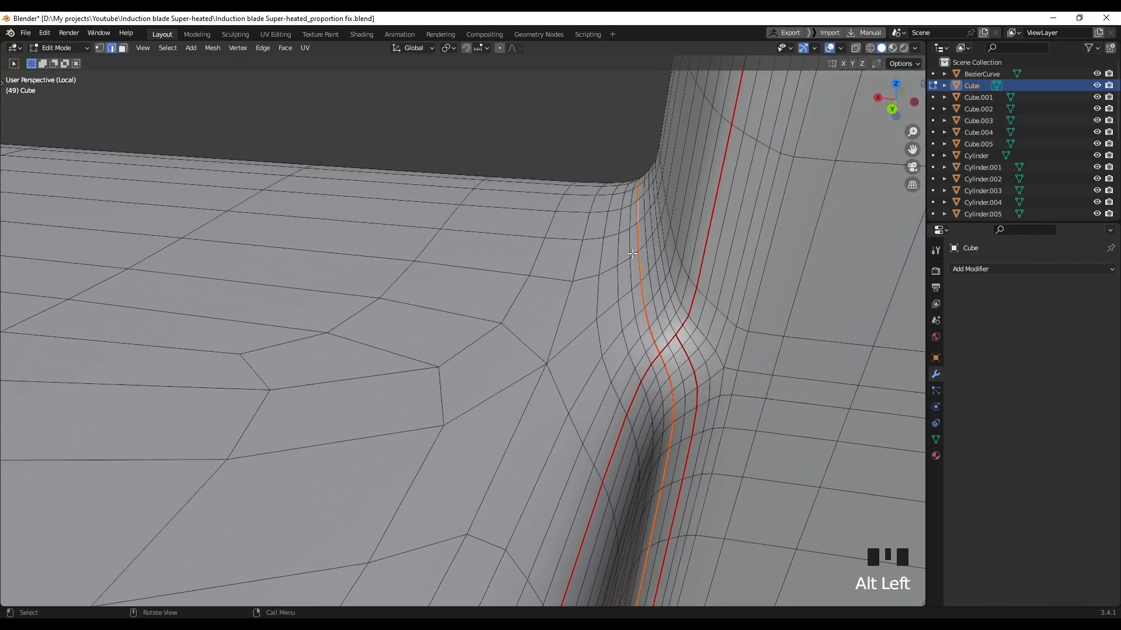
middle_click_drag(602, 156, 637, 265)
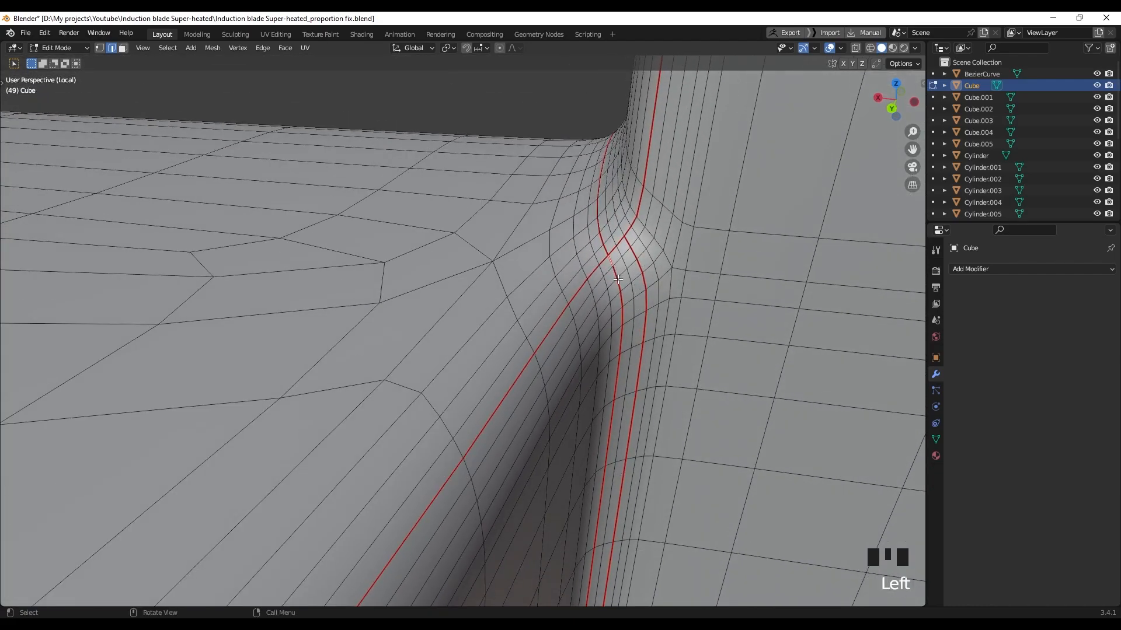
middle_click_drag(629, 311, 431, 276)
scroll(422, 295, "up", 2)
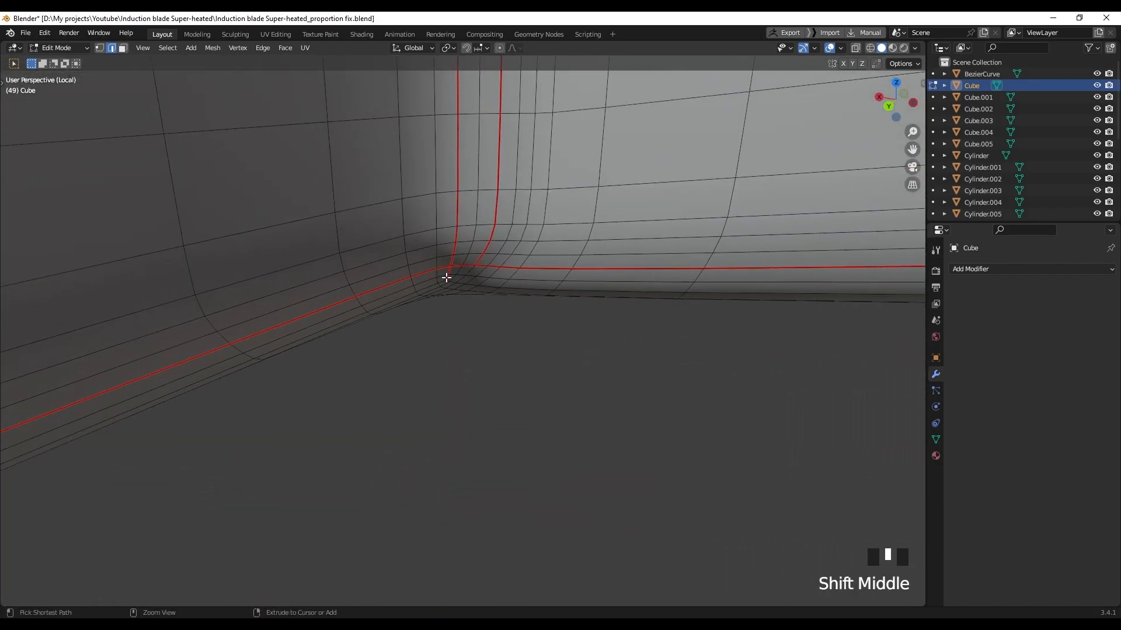
right_click(452, 263)
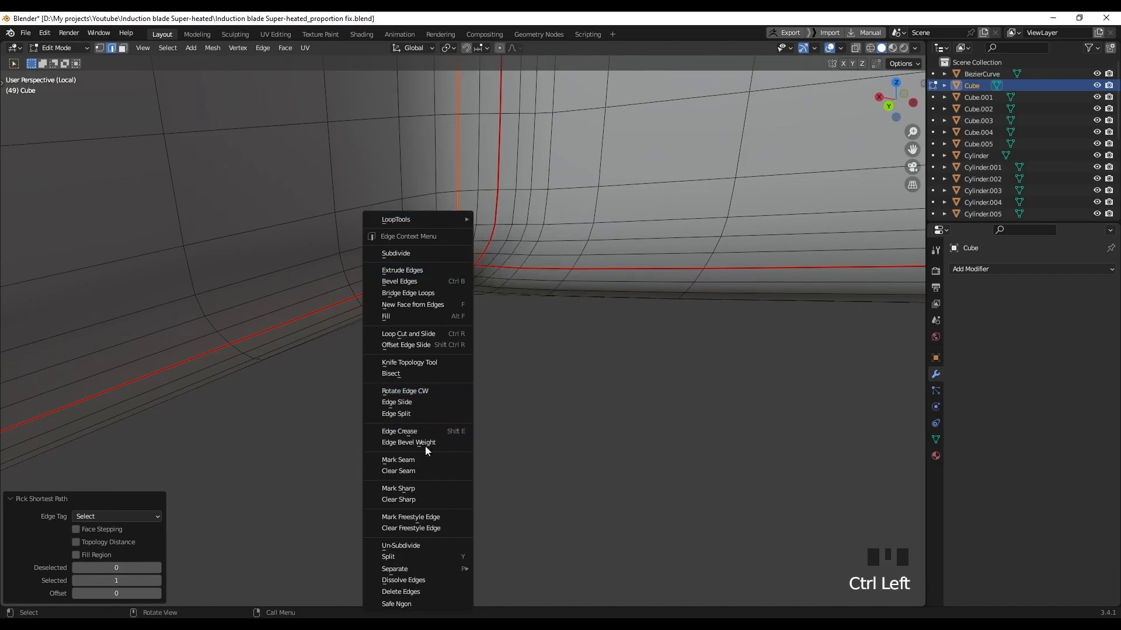
right_click(425, 473)
Mark the rounded lower corner edges of the U-shaped Cube as a seam
scroll(465, 385, "down", 5)
middle_click_drag(465, 385, 402, 380)
scroll(468, 318, "up", 2)
scroll(252, 376, "up", 2)
middle_click_drag(252, 377, 347, 313, "shift")
scroll(398, 450, "down", 2)
scroll(300, 347, "up", 2)
scroll(358, 312, "down", 1)
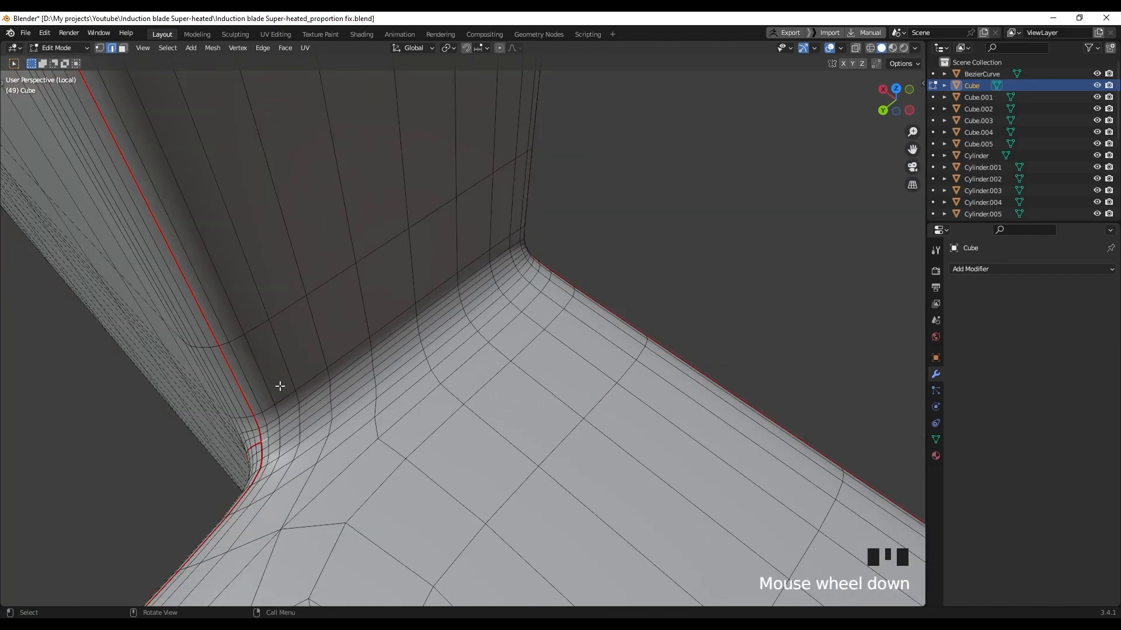
middle_click_drag(340, 387, 278, 325)
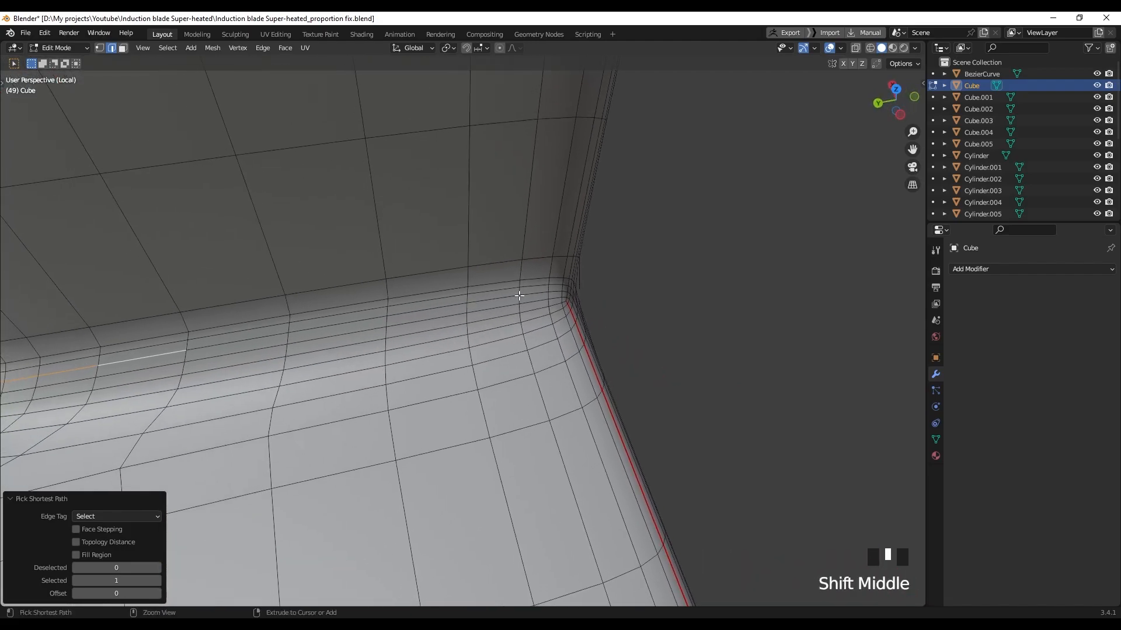
middle_click_drag(554, 303, 280, 344)
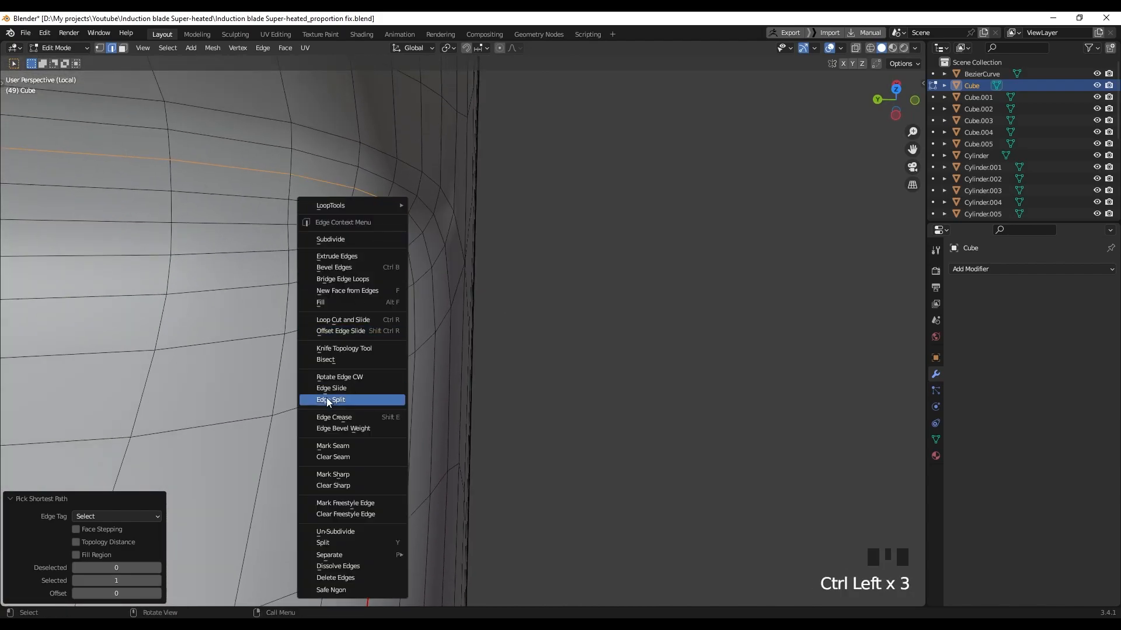
right_click(333, 446)
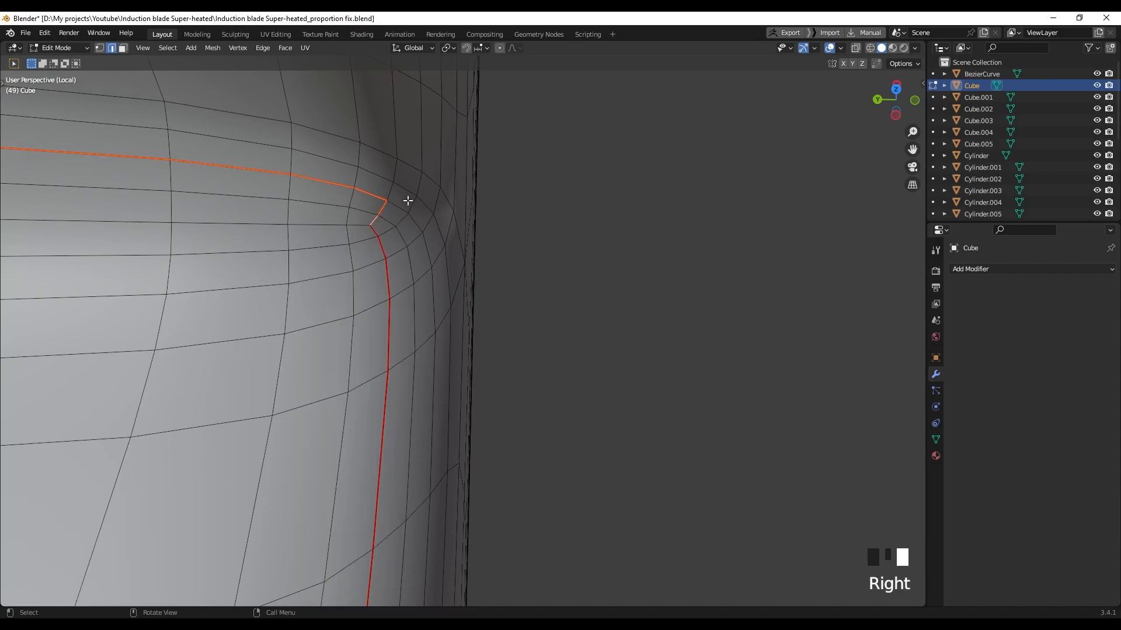
Mark an edge at the blade corner sharp, then mark the corner edges as a seam
scroll(405, 202, "down", 7)
middle_click_drag(395, 211, 407, 405, "shift")
scroll(412, 388, "down", 3)
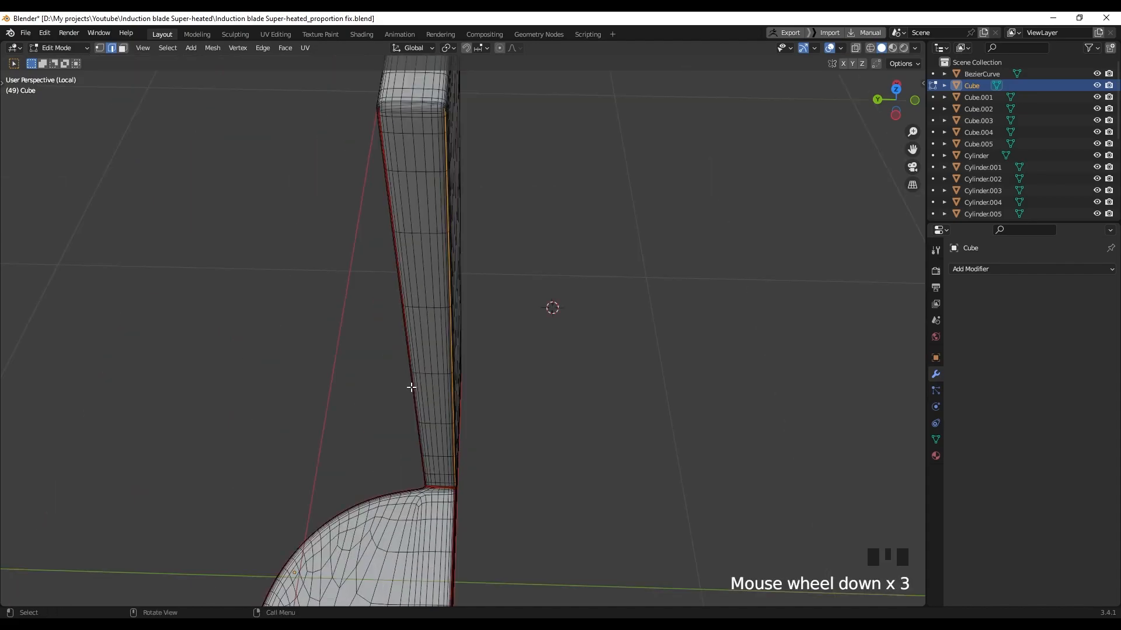
middle_click_drag(434, 206, 330, 225)
middle_click_drag(330, 224, 490, 409, "shift")
middle_click_drag(491, 409, 473, 374, "ctrl")
right_click(461, 467)
left_click(455, 499)
middle_click_drag(362, 280, 426, 411, "shift")
right_click(449, 475)
left_click(448, 464)
Mark two more post corner edges as seams
middle_click_drag(514, 350, 618, 327)
middle_click_drag(619, 327, 478, 327, "shift")
left_click(509, 399, "alt")
middle_click_drag(479, 327, 432, 245)
middle_click_drag(432, 246, 403, 426, "shift")
right_click(410, 448)
left_click(411, 462)
mouse_move(444, 385)
middle_mouse_down("ctrl")
mouse_move(469, 334)
mouse_move(452, 402)
middle_mouse_up("ctrl")
mouse_move(452, 403)
middle_mouse_down()
mouse_move(446, 340)
mouse_move(436, 402)
middle_mouse_up()
middle_click_drag(437, 403, 440, 391, "shift")
right_click(440, 391)
left_click(442, 460)
Remove the stray sharp marking and seam from the top corner edges
middle_click_drag(442, 432, 558, 220, "shift")
scroll(530, 215, "down", 5)
middle_click_drag(558, 219, 545, 248, "shift")
scroll(543, 246, "up", 3)
right_click(527, 257)
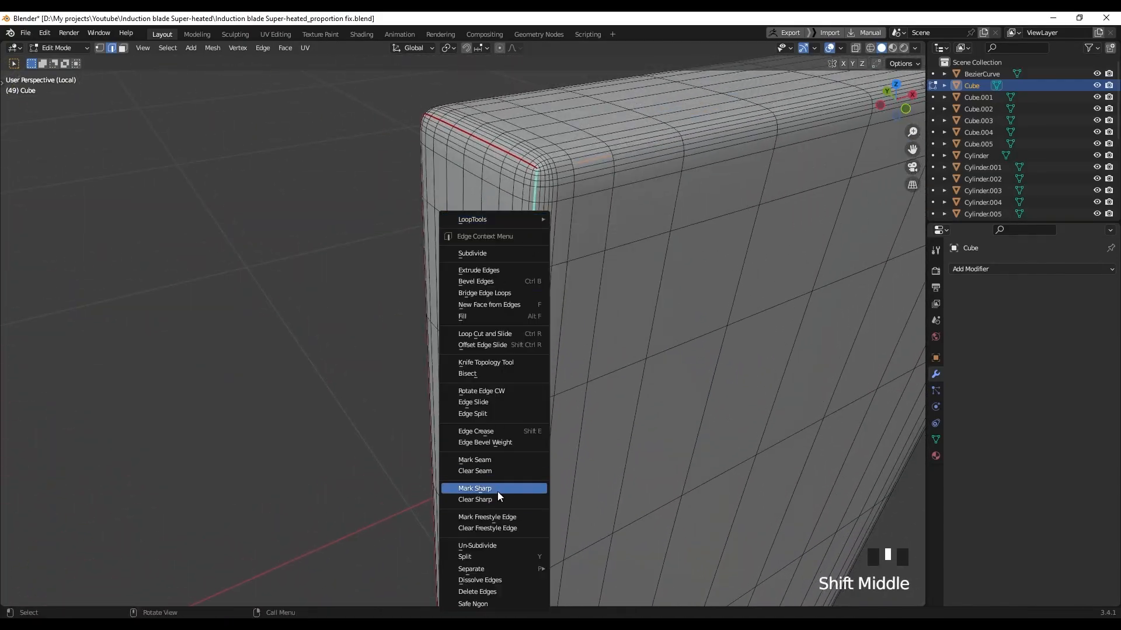
left_click(495, 500)
right_click(572, 172)
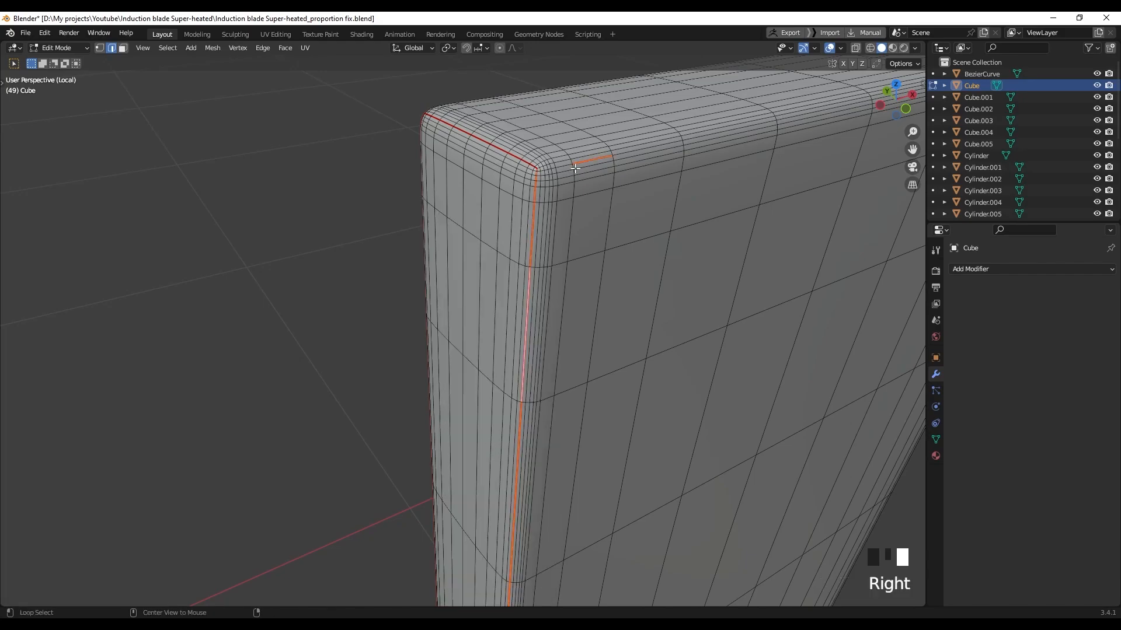
middle_click_drag(585, 171, 588, 234)
left_click(581, 349, "shift")
right_click(583, 350)
left_click(575, 472)
Mark the opposite corner's edge path as a seam
middle_click_drag(575, 467, 461, 408)
middle_click_drag(508, 467, 512, 398, "ctrl")
left_click(511, 403, "alt+shift")
scroll(393, 373, "down", 5)
middle_click_drag(350, 327, 403, 316, "shift")
right_click(396, 310)
left_click(363, 461)
Mark the vertical edge loop as a seam and center the U-shaped part in view
middle_click_drag(374, 397, 387, 313, "shift")
left_click(391, 315, "alt")
middle_click_drag(432, 409, 418, 374, "shift")
scroll(417, 409, "up", 3)
right_click(418, 465)
left_click(417, 466)
middle_click_drag(418, 466, 617, 353, "shift")
scroll(277, 448, "down", 6)
scroll(541, 350, "up", 2)
middle_click_drag(540, 350, 520, 380, "shift")
Unwrap the whole U-shaped mesh and inspect its checker texture in Material Preview
key("a")
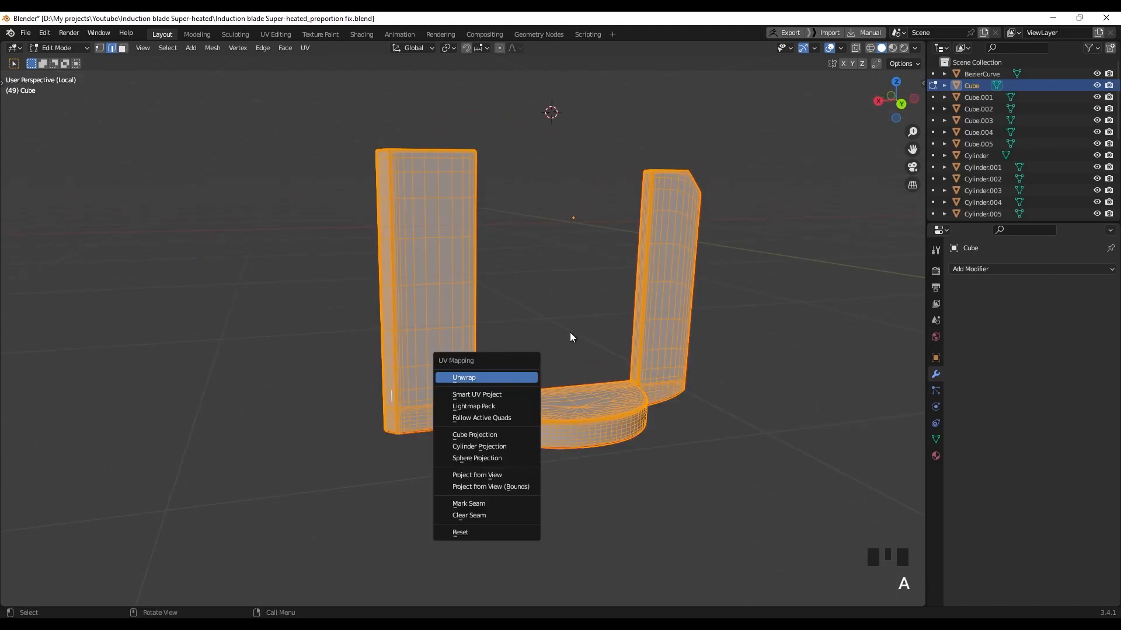
key("Return")
key("z")
left_click(563, 436)
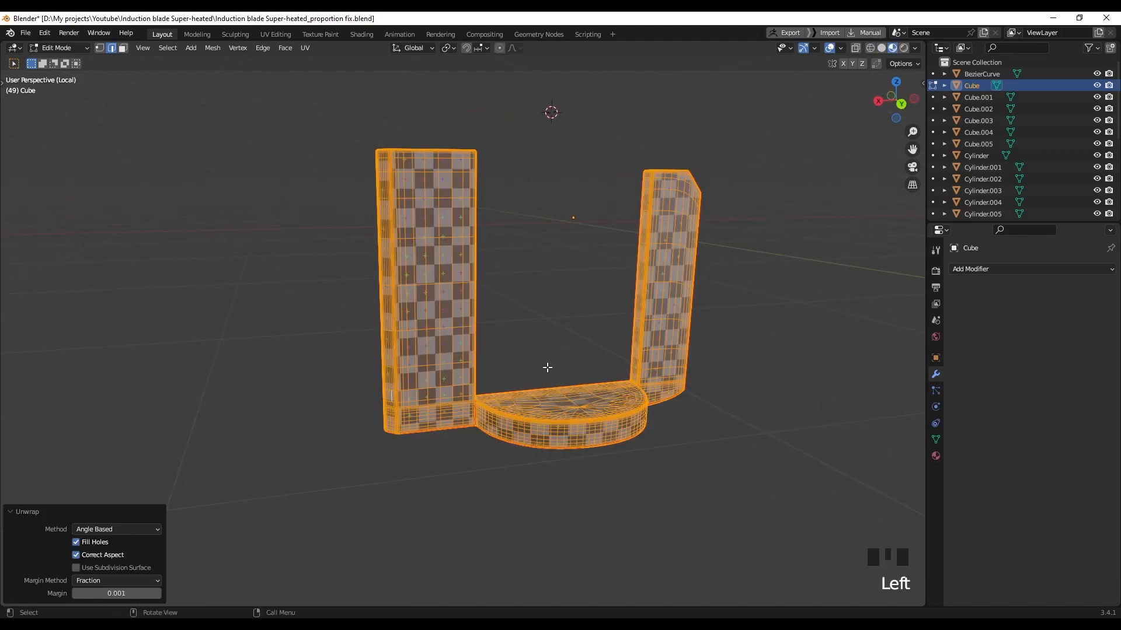
scroll(547, 365, "up", 2)
left_click(565, 395)
middle_click_drag(565, 395, 435, 308)
scroll(456, 332, "down", 2)
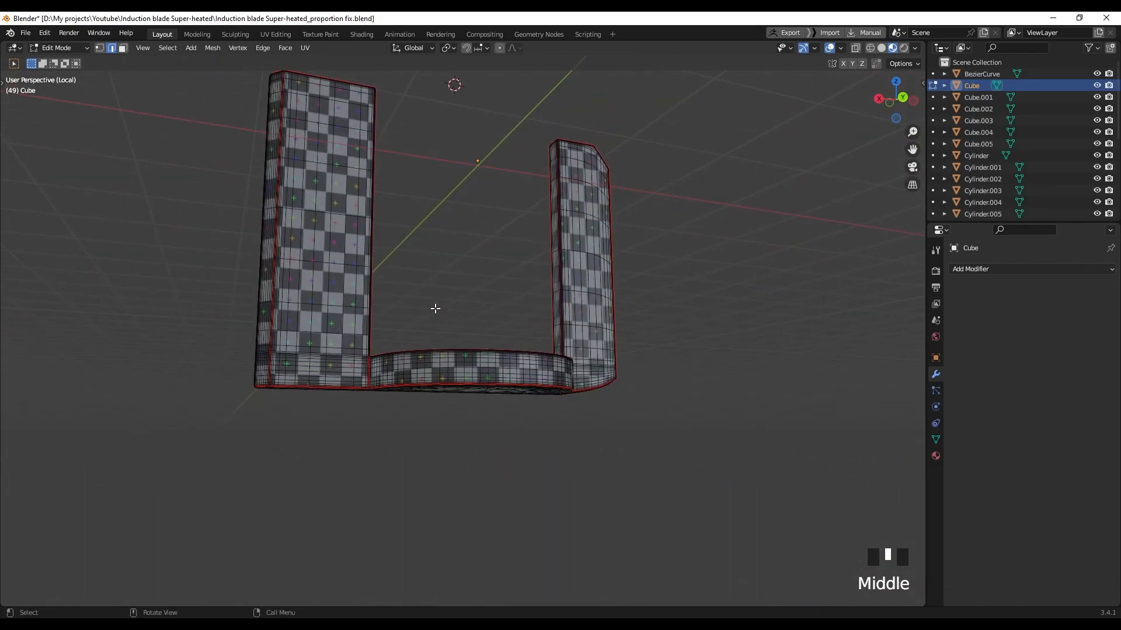
Exit Local view to show the full blade model and save the file
key("slash")
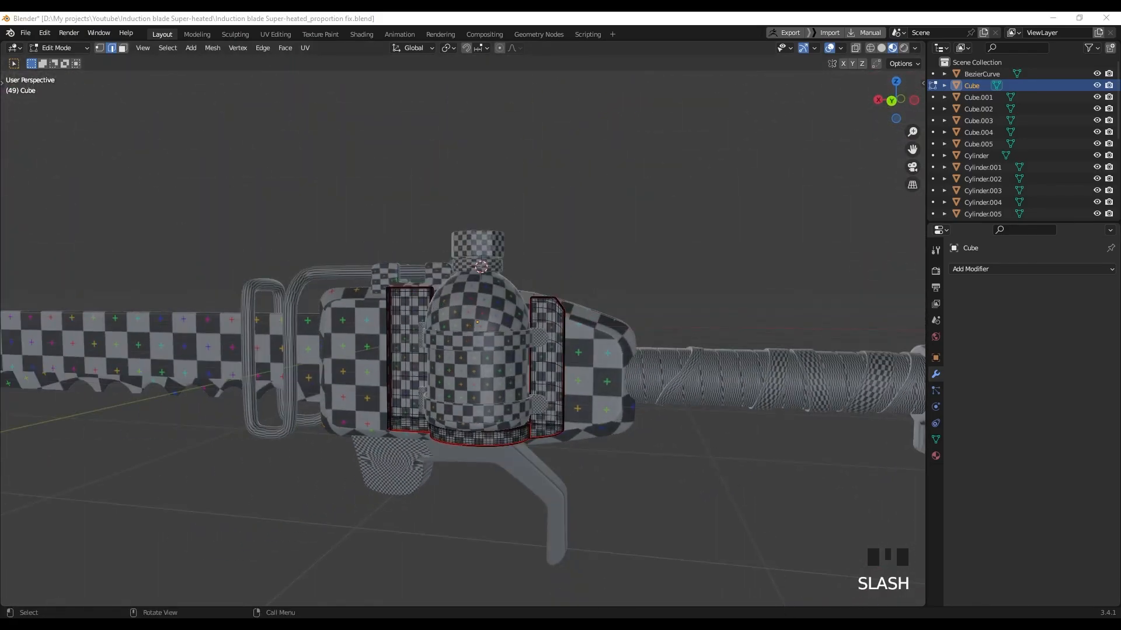
key("ctrl+s")
middle_click_drag(548, 443, 559, 470)
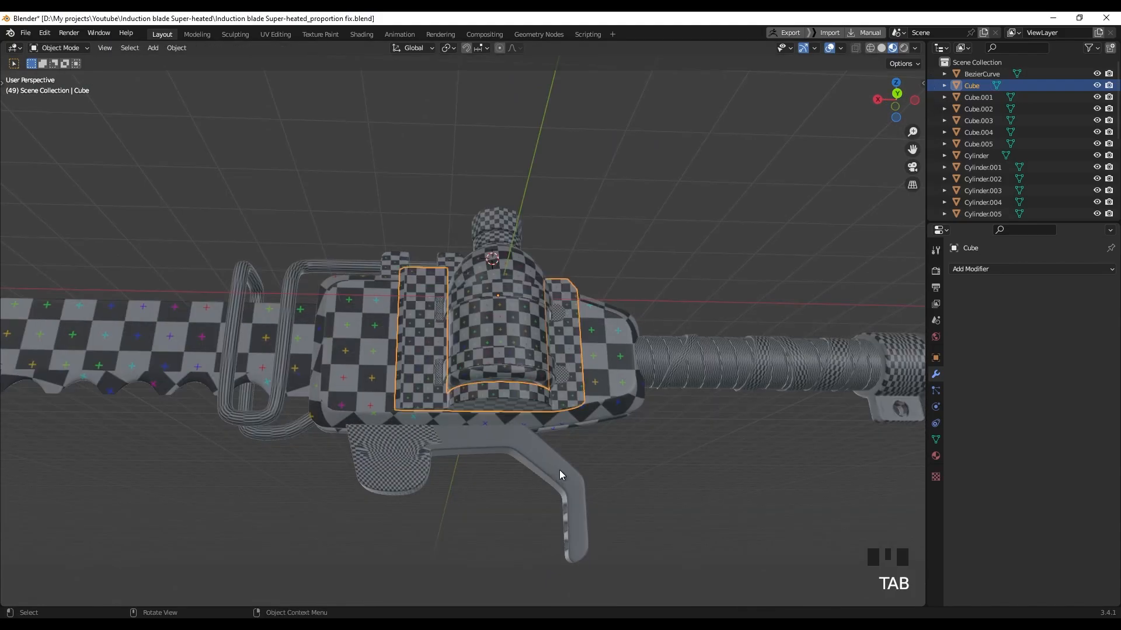
Isolate the trigger-guard Plane in Local view and return to solid shading
left_click(559, 470)
middle_click_drag(504, 493, 516, 364, "shift")
key("slash")
mouse_move(375, 328)
middle_mouse_down("shift")
mouse_move(415, 307)
mouse_move(448, 320)
middle_mouse_up("shift")
left_click(722, 305)
Mark the selected edge loops around the Plane's head as seams
scroll(450, 327, "up", 2)
middle_click_drag(233, 261, 350, 219, "shift")
scroll(245, 259, "up", 2)
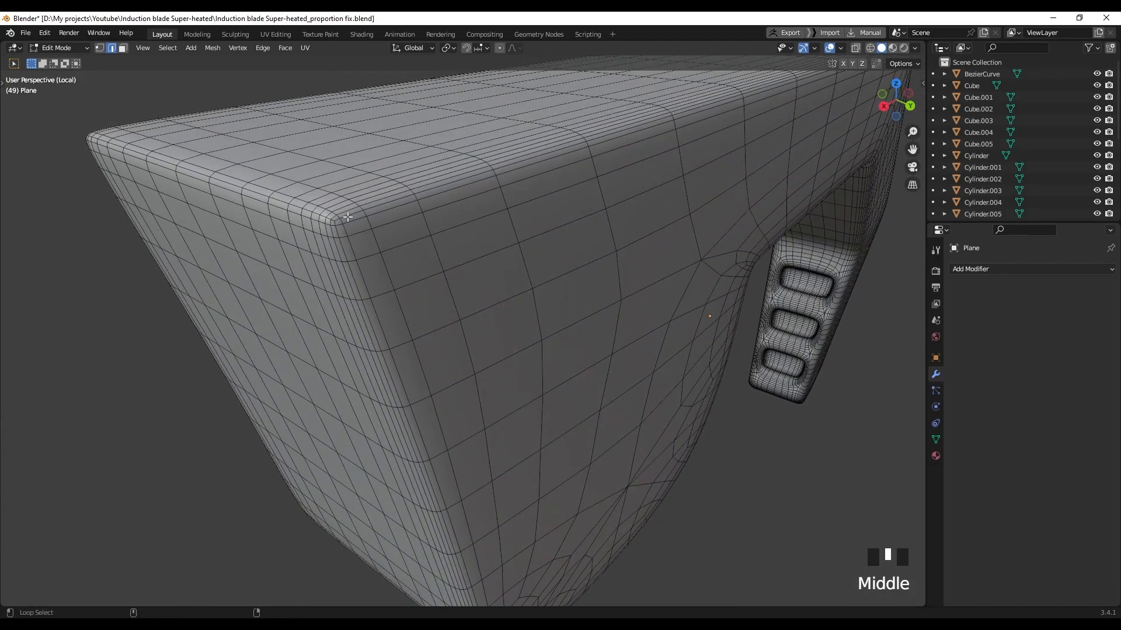
scroll(378, 245, "down", 5)
middle_click_drag(655, 243, 523, 248)
scroll(739, 318, "up", 2)
middle_click_drag(739, 318, 593, 319, "shift")
scroll(625, 315, "up", 3)
middle_click_drag(675, 295, 569, 315, "shift")
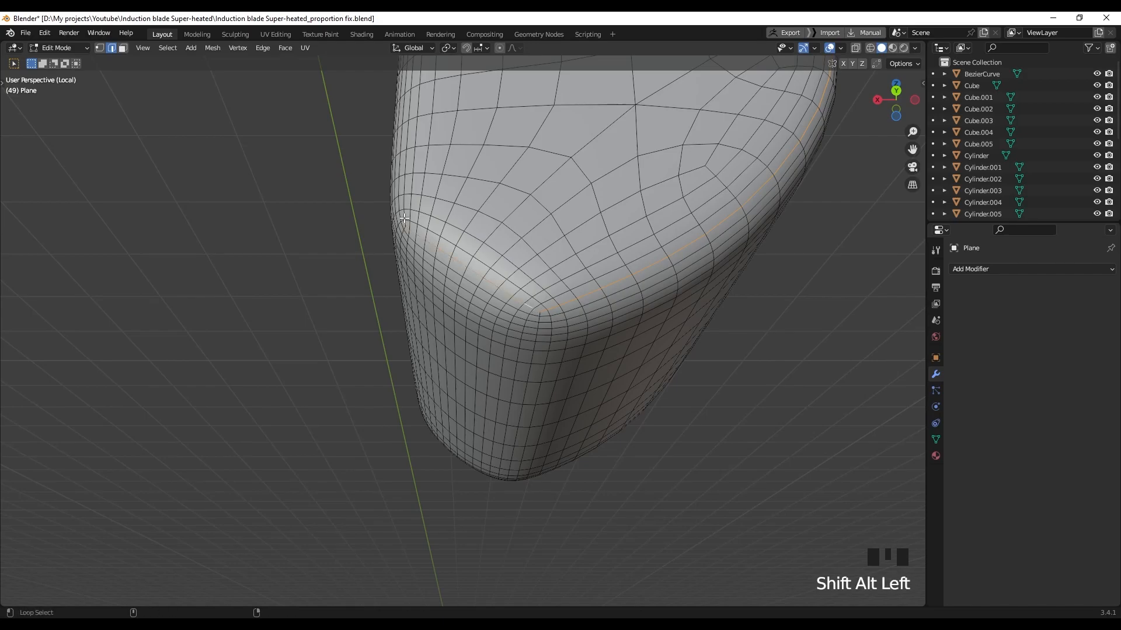
scroll(423, 238, "down", 8)
middle_click_drag(379, 238, 499, 248, "shift")
middle_click_drag(392, 263, 461, 291)
scroll(428, 291, "up", 4)
middle_click_drag(461, 280, 496, 388)
scroll(521, 406, "up", 1)
scroll(496, 388, "up", 1)
right_click(494, 390)
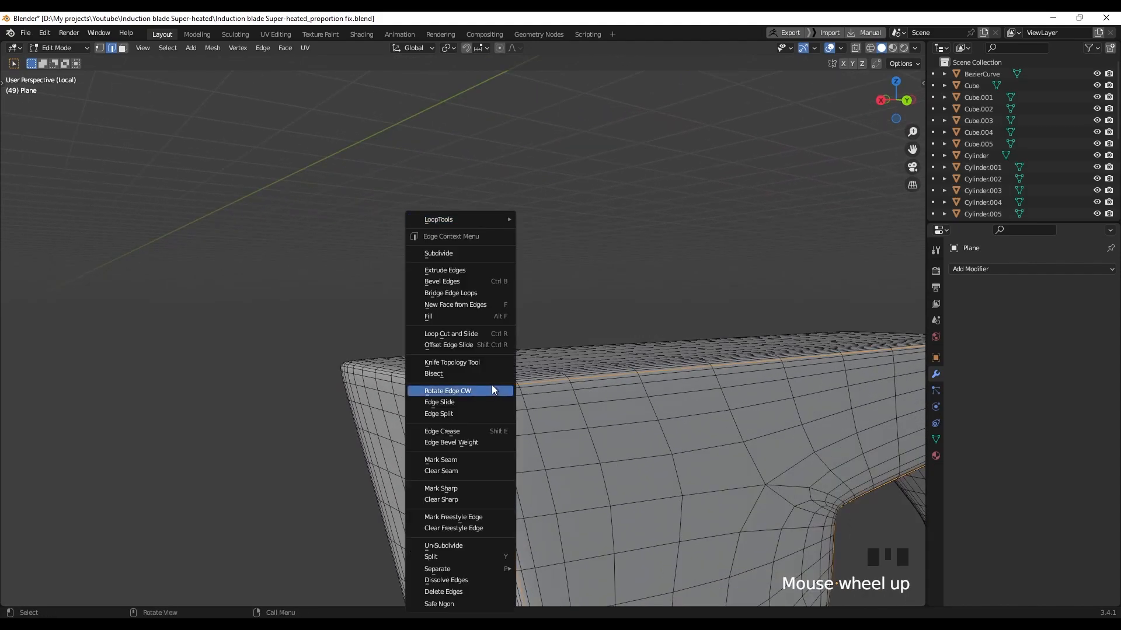
left_click(454, 461)
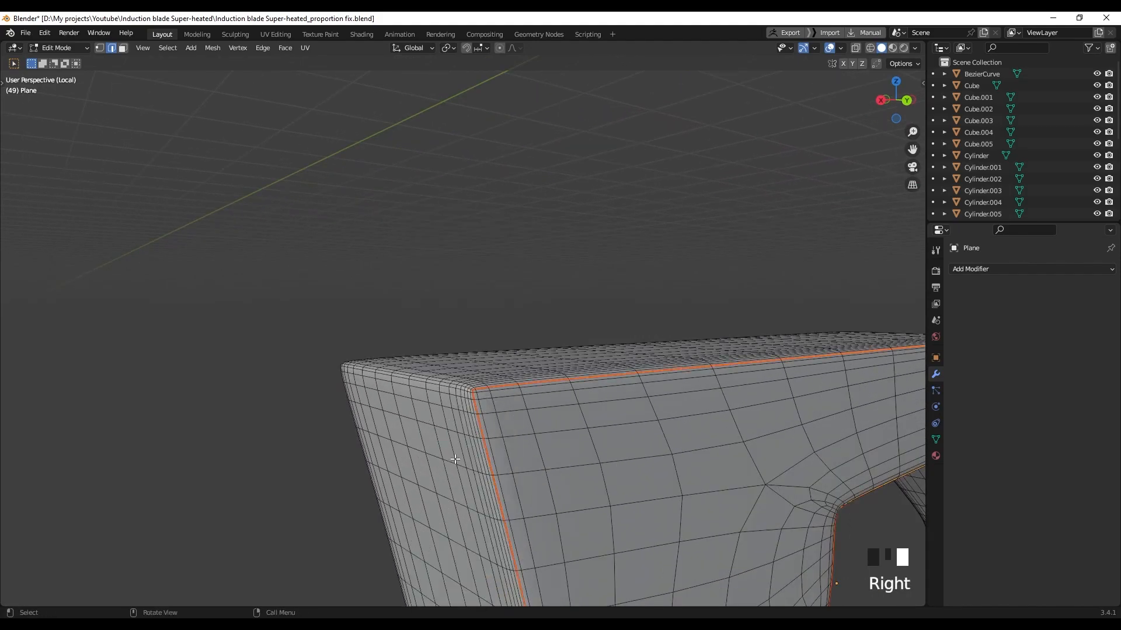
Orbit around the Plane's head toward the left arm and frame the selection
scroll(485, 378, "down", 5)
middle_click_drag(485, 378, 686, 408)
scroll(343, 368, "up", 5)
middle_click_drag(343, 368, 566, 349, "shift")
middle_click_drag(756, 350, 618, 359, "shift")
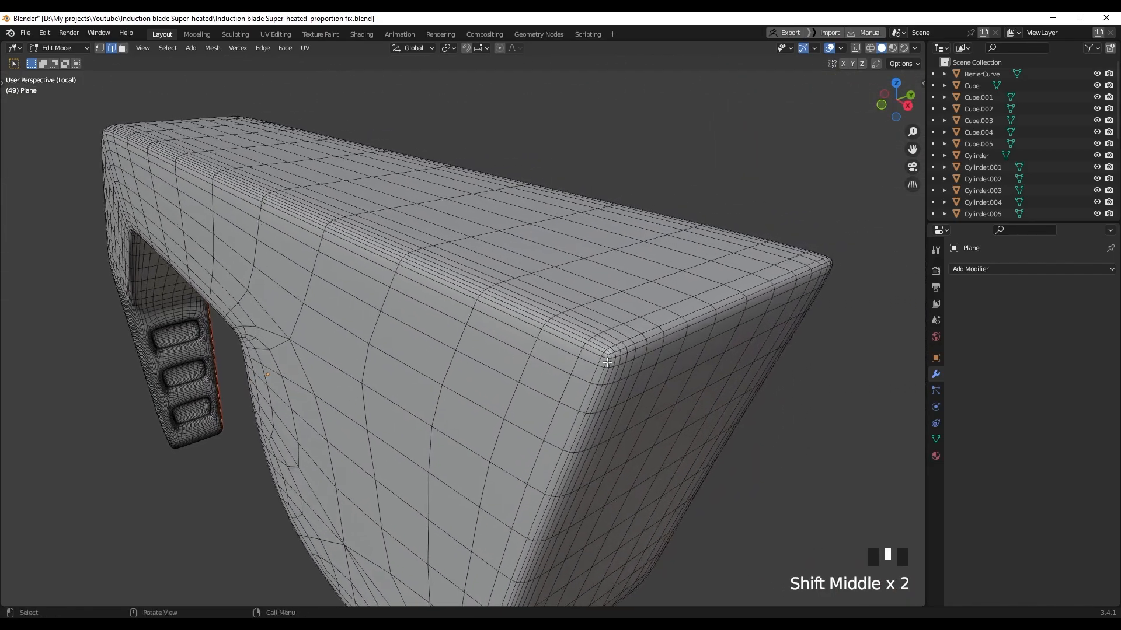
scroll(648, 363, "up", 3)
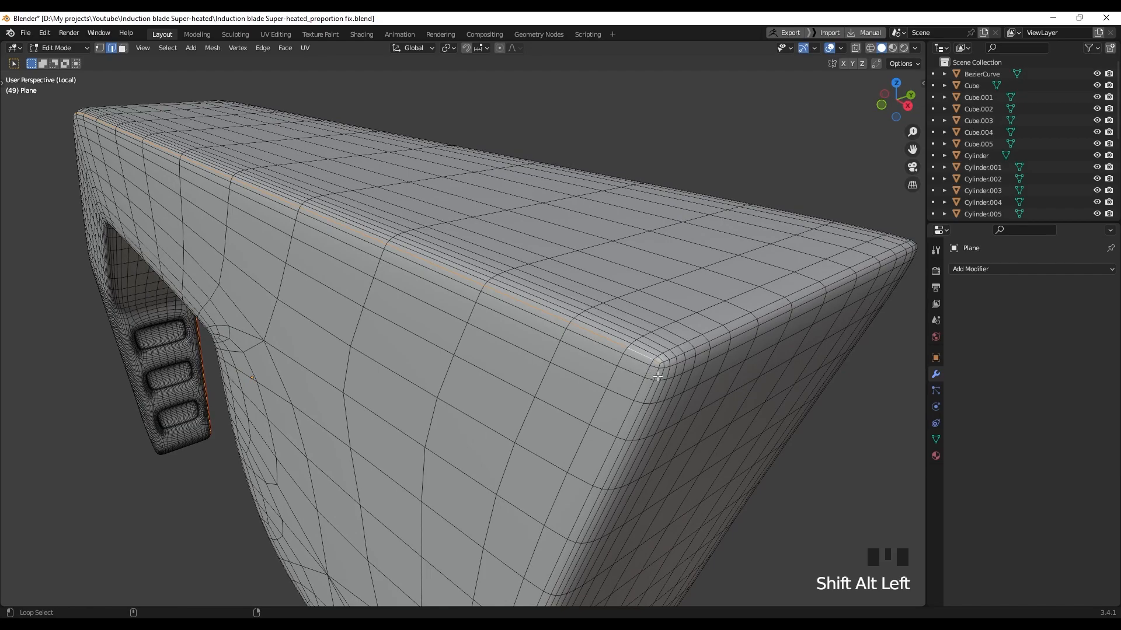
scroll(656, 378, "down", 5)
middle_click_drag(633, 400, 634, 121)
scroll(543, 408, "down", 5)
middle_click_drag(142, 324, 383, 415, "shift")
scroll(350, 419, "up", 2)
scroll(350, 419, "up", 2)
scroll(464, 344, "up", 8)
key("KP_Decimal")
Mark the selected loop along the Plane's arm as a seam
scroll(305, 408, "up", 7)
middle_click_drag(306, 408, 28, 125, "shift")
scroll(18, 321, "up", 4)
middle_click_drag(701, 456, 509, 413, "shift")
scroll(507, 412, "up", 1)
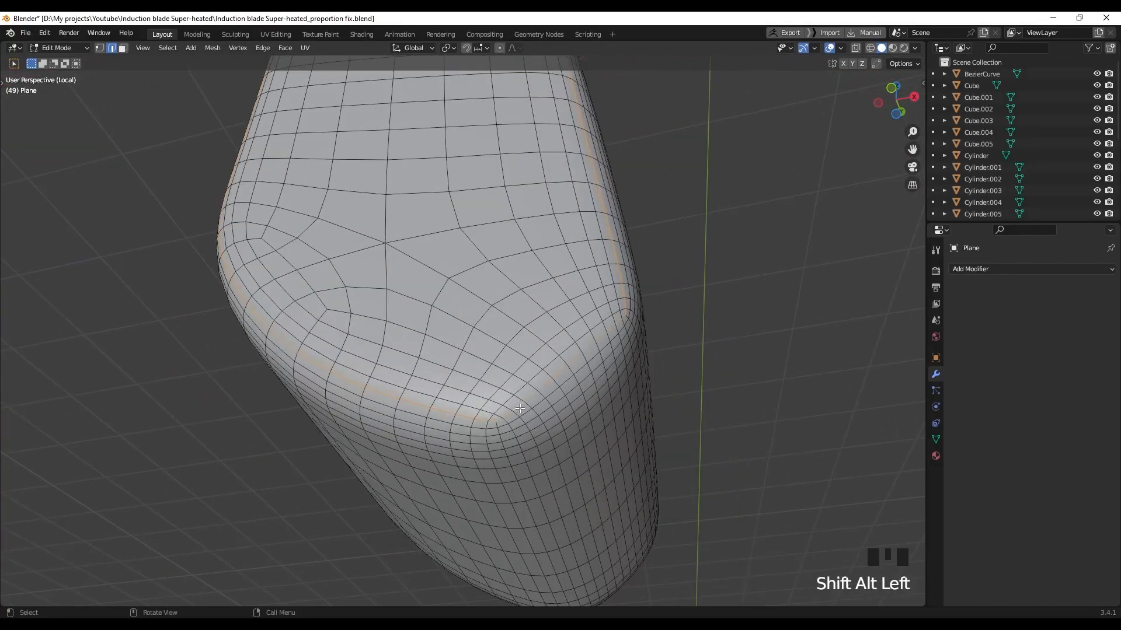
right_click_drag(518, 408, 482, 456)
scroll(483, 455, "down", 7)
middle_click_drag(485, 458, 475, 367)
scroll(475, 366, "up", 3)
scroll(475, 366, "up", 5)
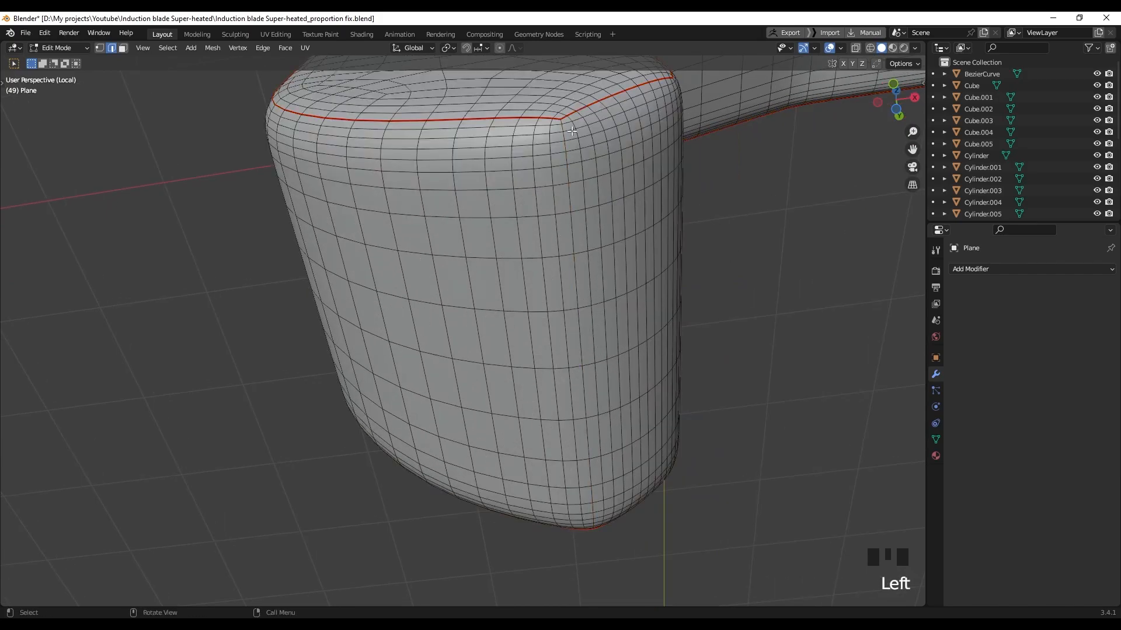
Mark the selected edge loop under the piece's head as a seam
middle_click_drag(607, 368, 605, 328)
scroll(596, 272, "up", 1)
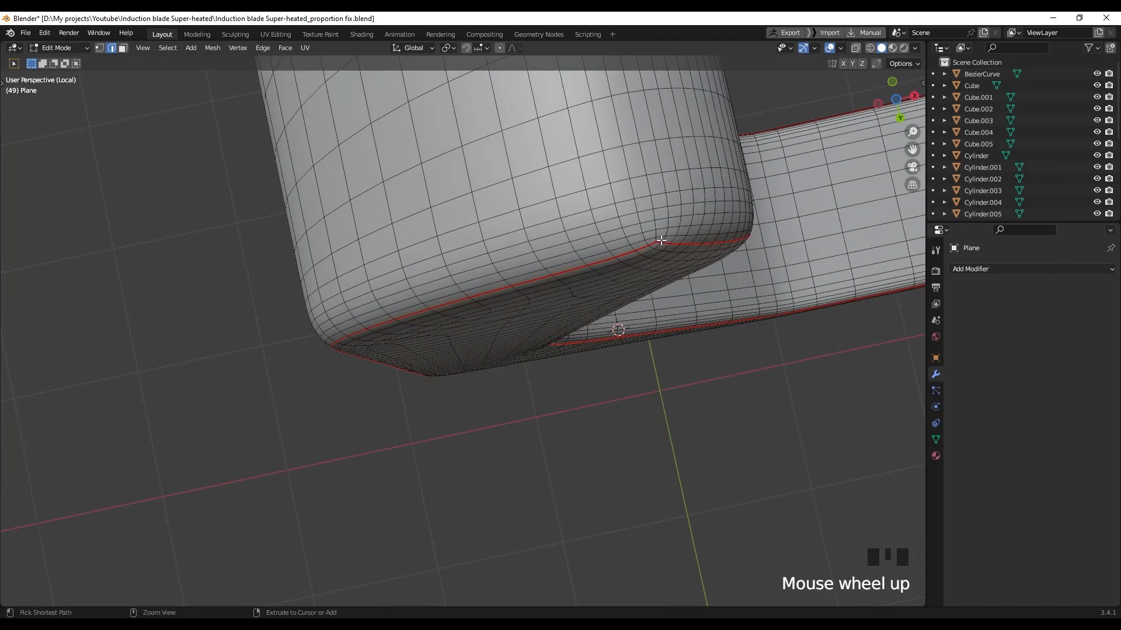
middle_click_drag(639, 296, 613, 290)
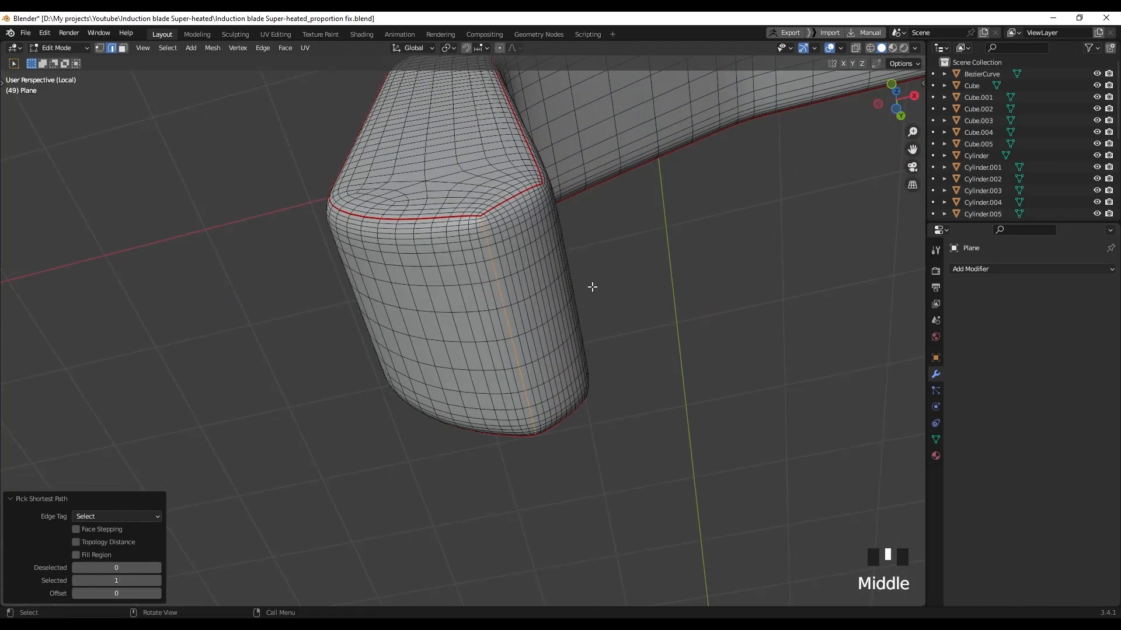
right_click(530, 283)
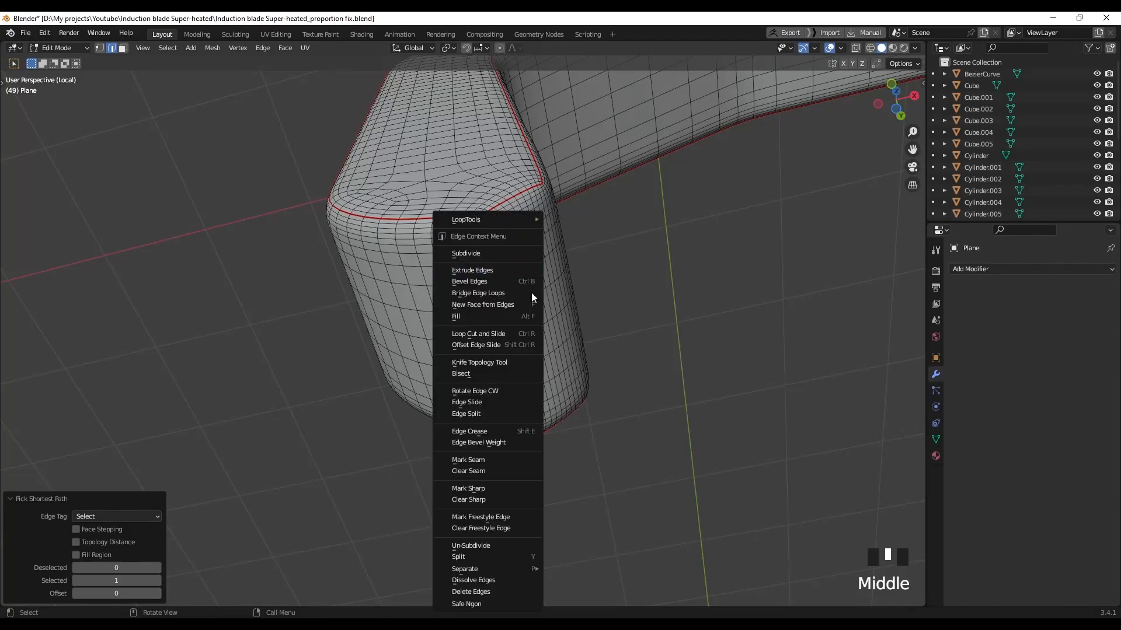
right_click(476, 461)
Mark an edge path along the blade's end block as a seam
scroll(564, 355, "down", 5)
middle_click_drag(571, 353, 494, 390, "shift")
scroll(494, 390, "up", 2)
scroll(550, 371, "up", 5)
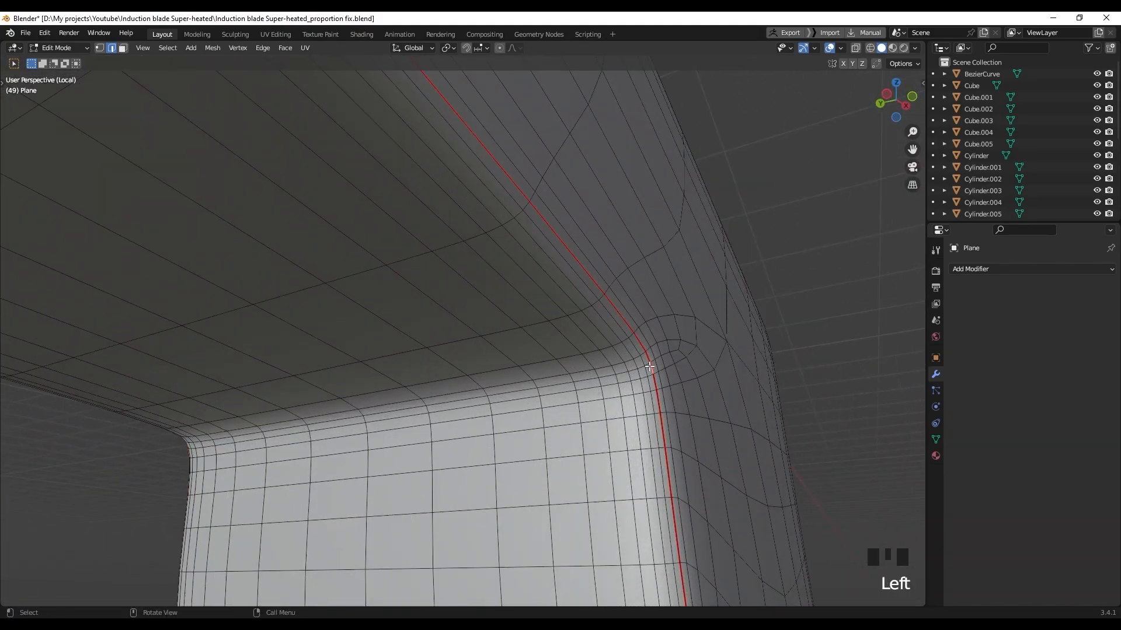
middle_click_drag(428, 407, 105, 232)
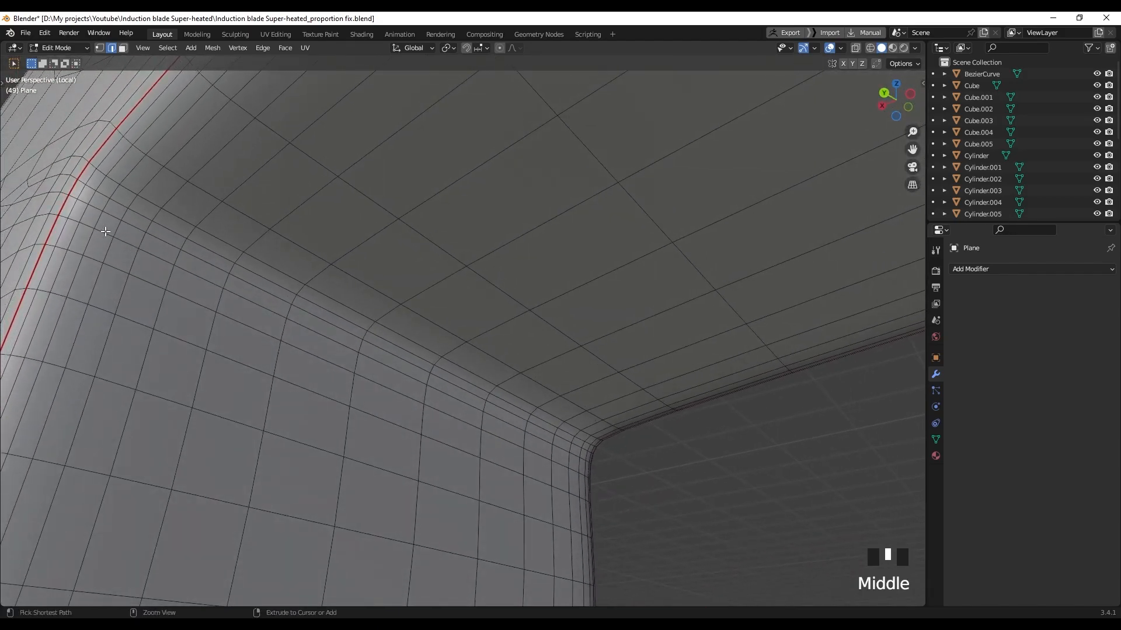
left_click(80, 183, "ctrl")
middle_click_drag(399, 339, 440, 362)
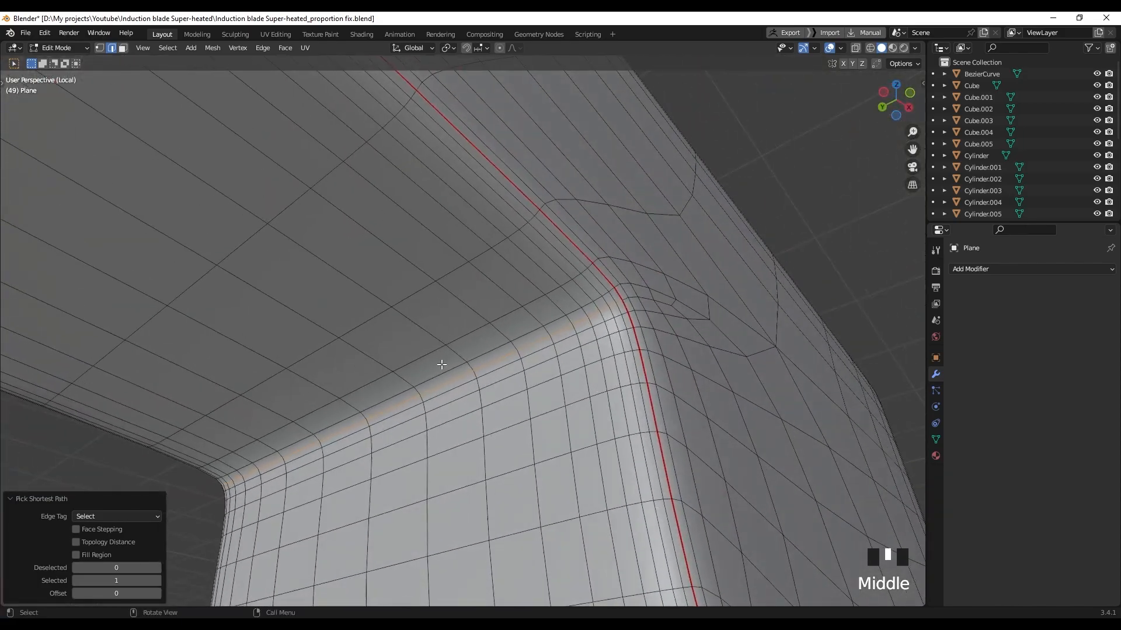
right_click(417, 470)
left_click(401, 465)
Orbit and pan along the blade to bring the end block's vented side into view
scroll(374, 409, "down", 10)
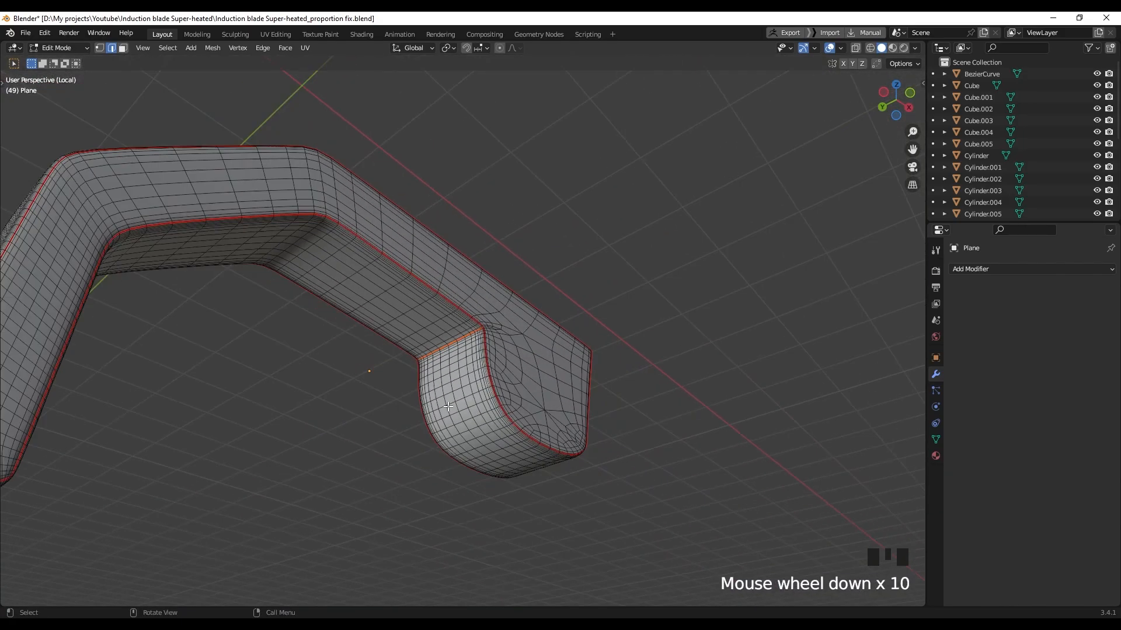
middle_click_drag(374, 409, 281, 455)
scroll(484, 482, "up", 2)
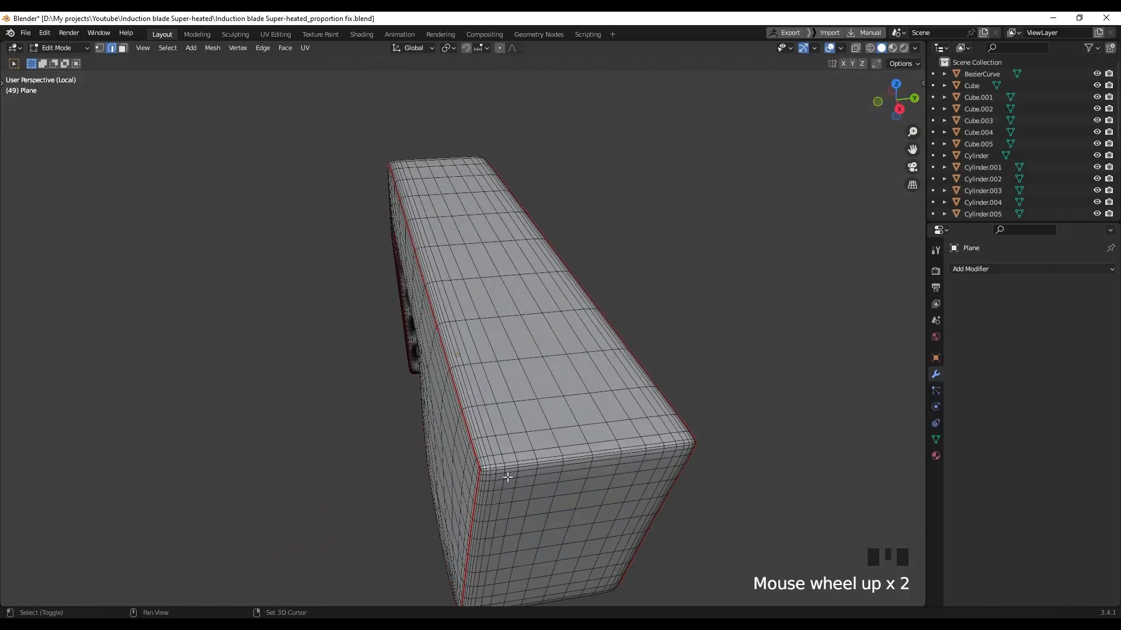
middle_click_drag(484, 482, 458, 453, "shift")
scroll(458, 453, "up", 4)
scroll(428, 499, "down", 2)
middle_click_drag(428, 499, 432, 468, "shift")
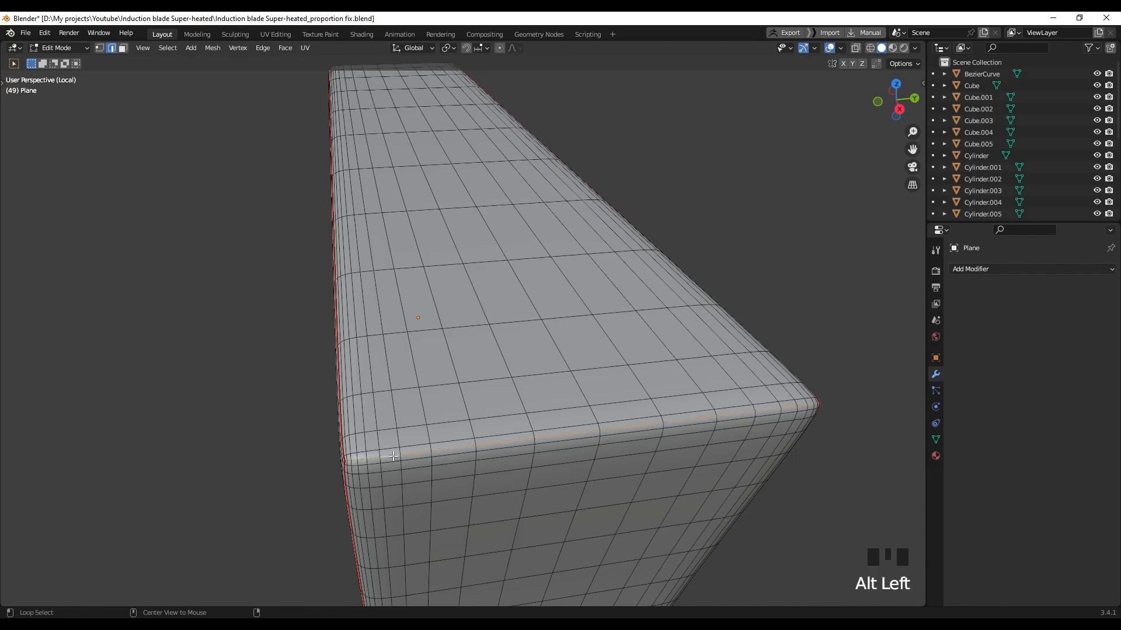
middle_click_drag(478, 456, 302, 335)
right_click(301, 335)
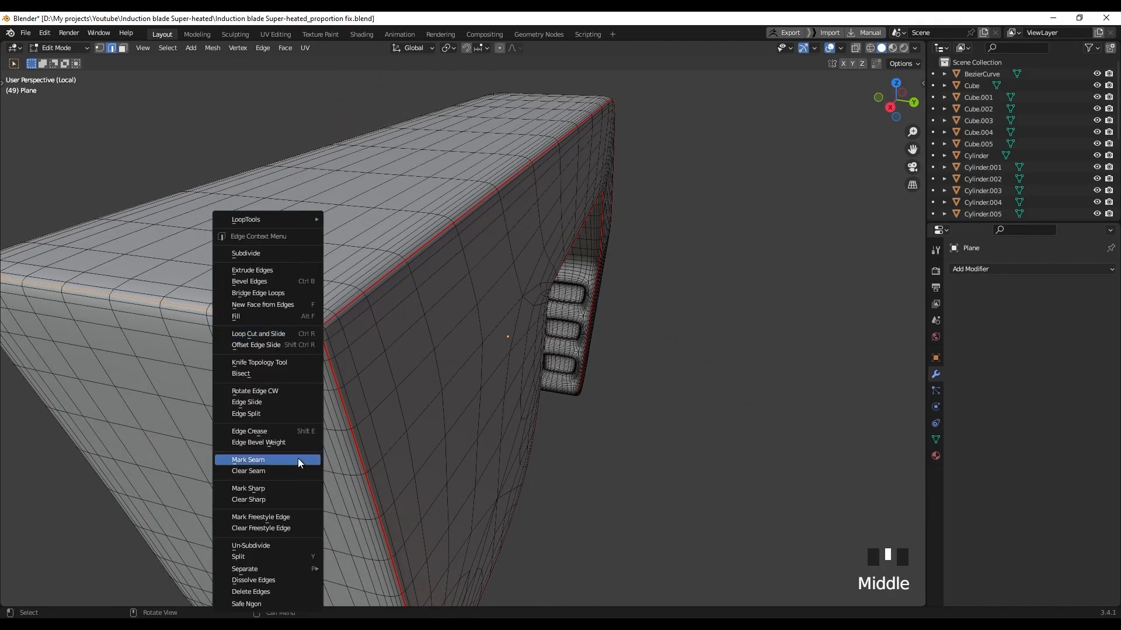
right_click(332, 438)
middle_click_drag(333, 438, 415, 367)
scroll(405, 340, "up", 7)
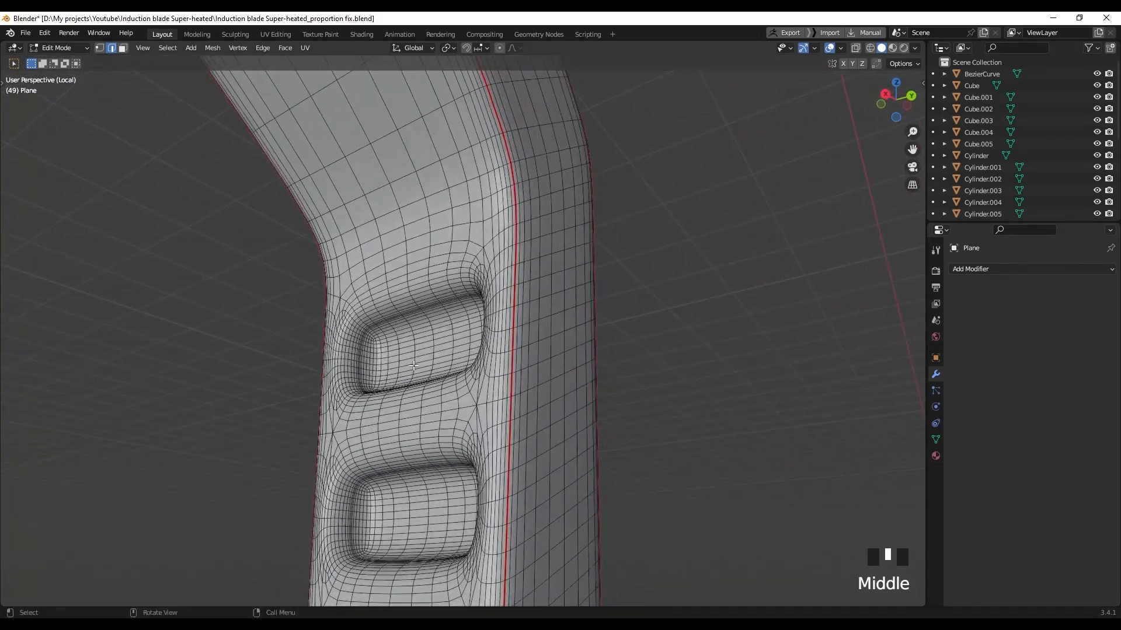
Unwrap the whole end block mesh and inspect its checker in Material Preview
key("a")
left_click(413, 371)
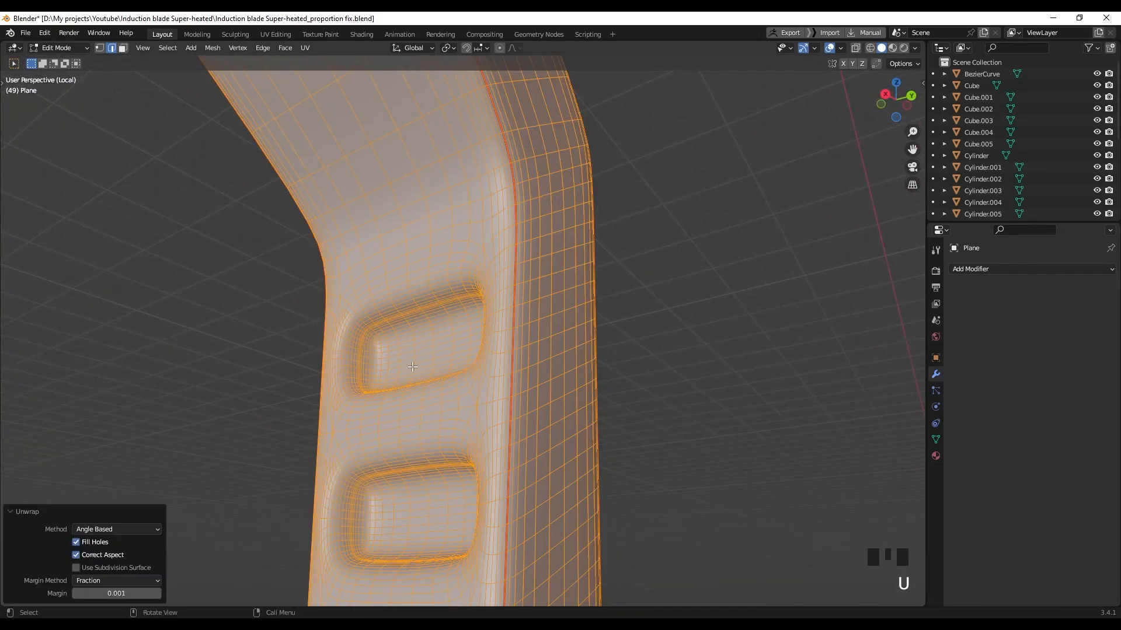
key("z")
left_click(650, 403)
middle_click_drag(500, 370, 426, 362)
scroll(517, 349, "down", 3)
Return to the full blade model and isolate the U-shaped Cube.004 part
key("slash")
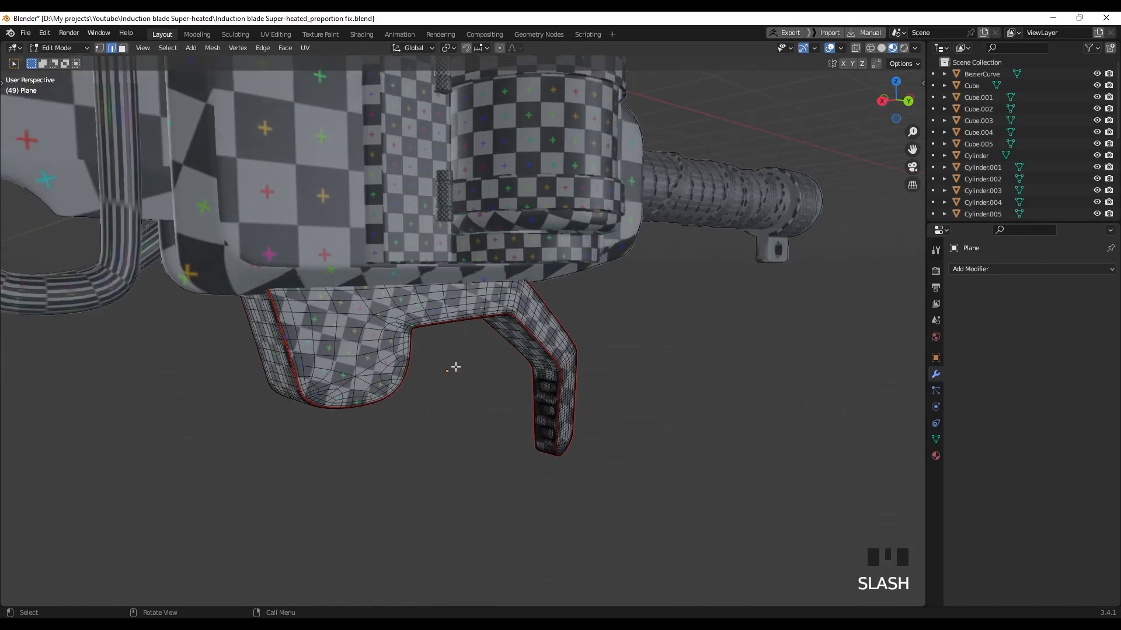
scroll(411, 327, "down", 1)
mouse_move(446, 312)
middle_mouse_down()
mouse_move(431, 287)
mouse_move(459, 320)
middle_mouse_up()
scroll(431, 287, "up", 3)
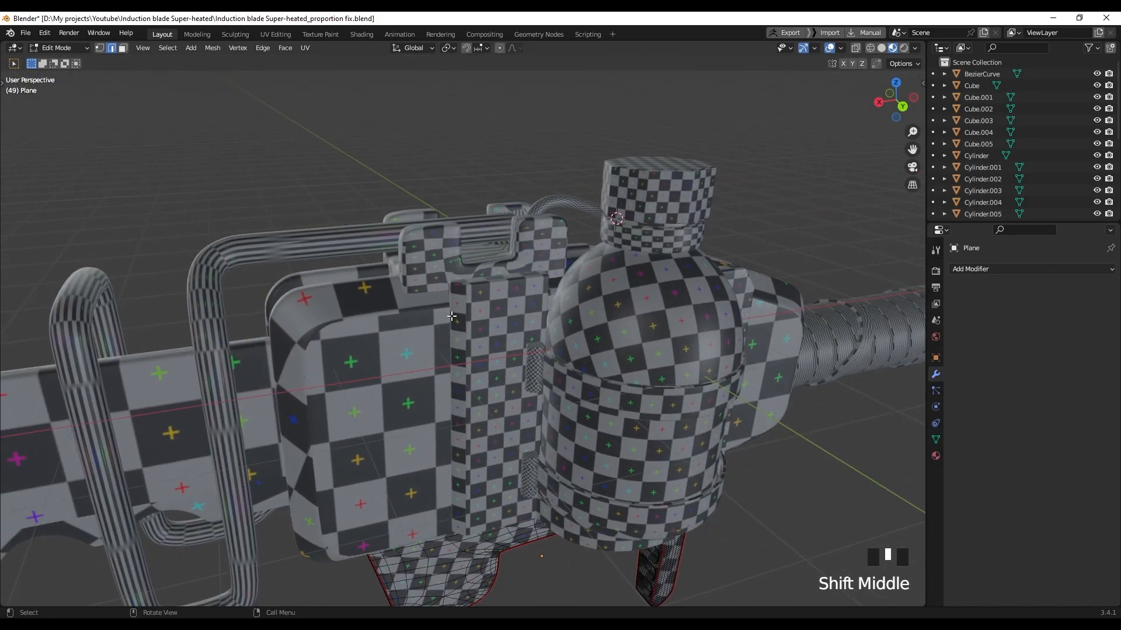
key("Tab")
left_click(430, 257)
key("KP_Divide")
middle_click_drag(428, 286, 455, 293)
Enter Edit Mode on Cube.004 with solid shading, zoomed toward the inner corner
key("Tab")
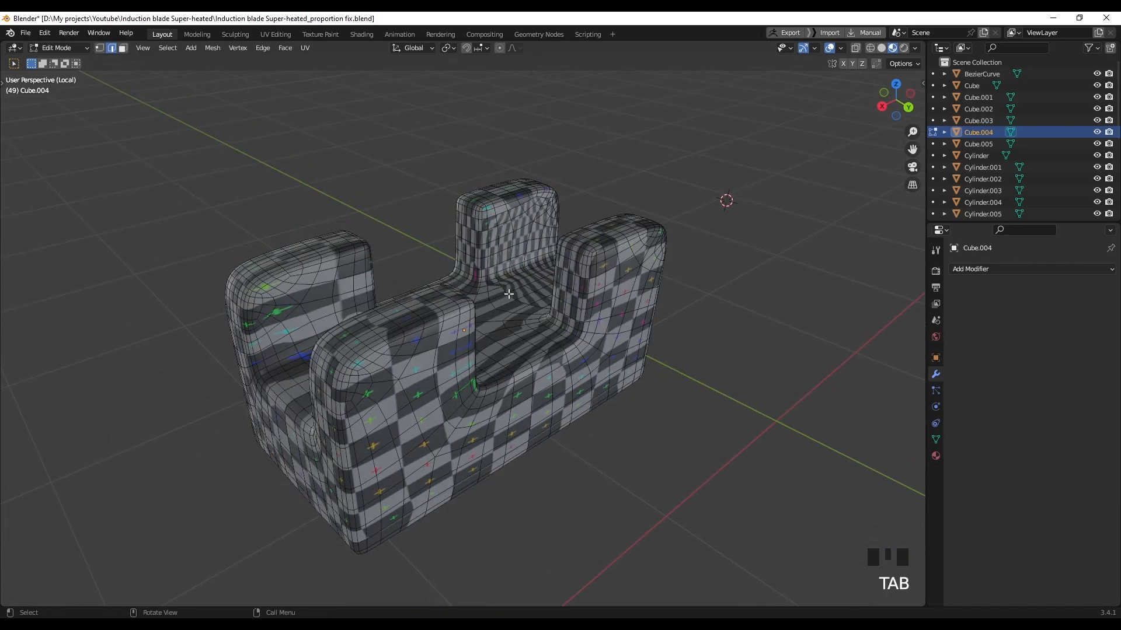
key("z")
middle_click_drag(656, 393, 438, 327, "shift")
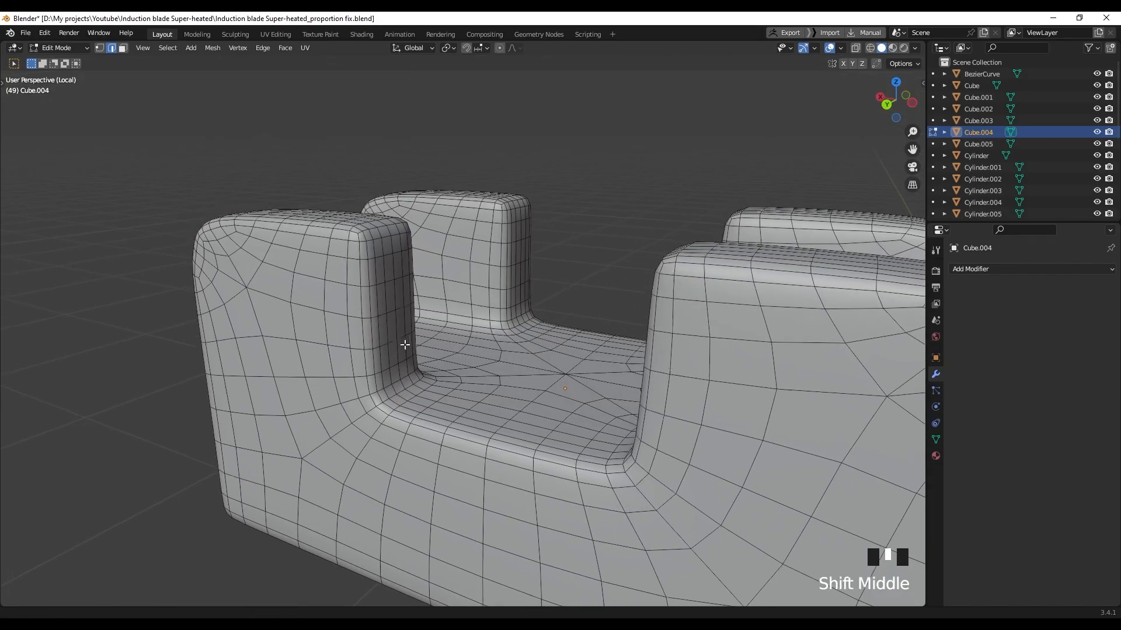
scroll(361, 287, "up", 2)
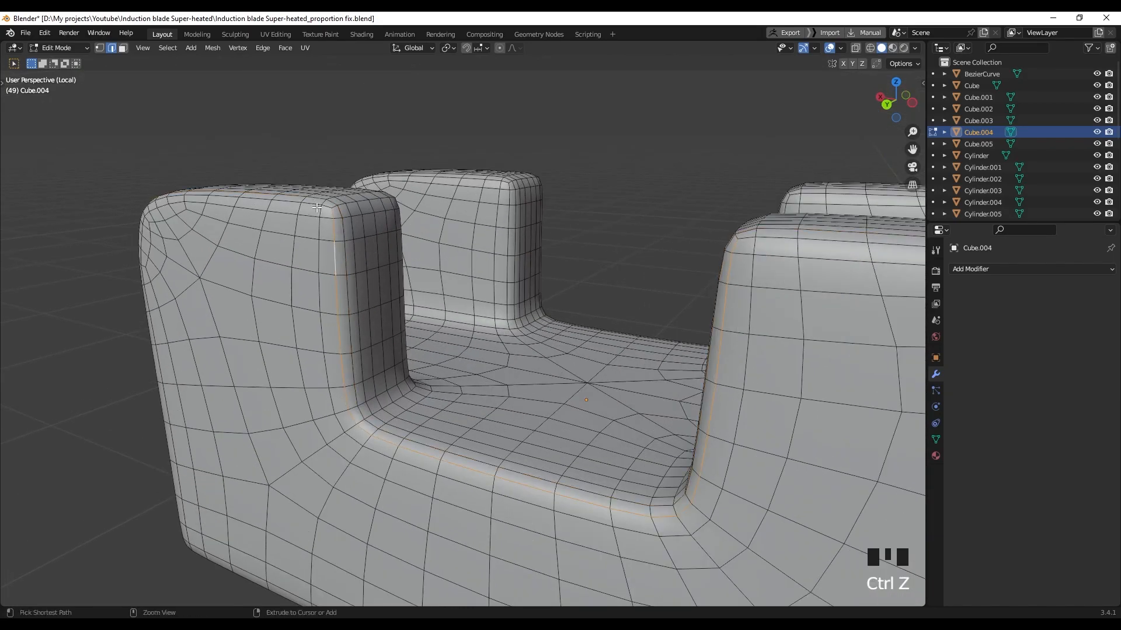
middle_click_drag(781, 245, 607, 303)
scroll(671, 280, "up", 2)
Select four edge loops on the pillars and mark them as seams
left_click(729, 275, "alt+shift")
left_click(308, 248, "alt+shift")
left_click(318, 270, "alt+shift")
middle_click_drag(397, 280, 333, 333)
scroll(443, 422, "up", 2)
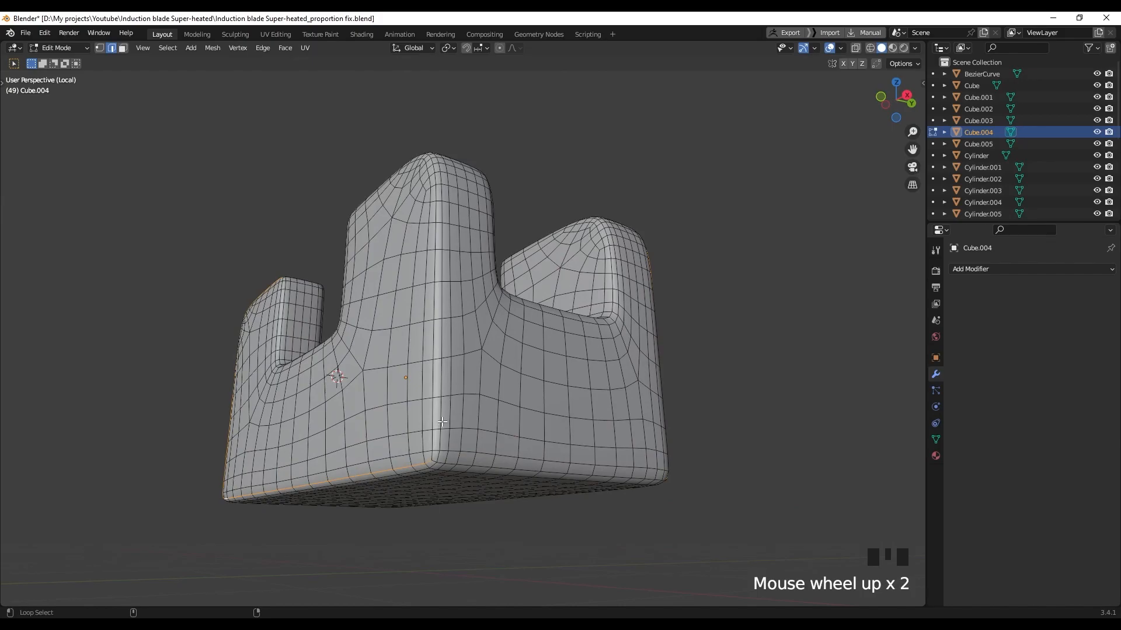
middle_click_drag(449, 462, 300, 198)
scroll(569, 287, "up", 2)
middle_click_drag(570, 287, 689, 333)
middle_click_drag(619, 240, 525, 345, "shift")
scroll(568, 274, "up", 2)
left_click(569, 267, "alt+shift")
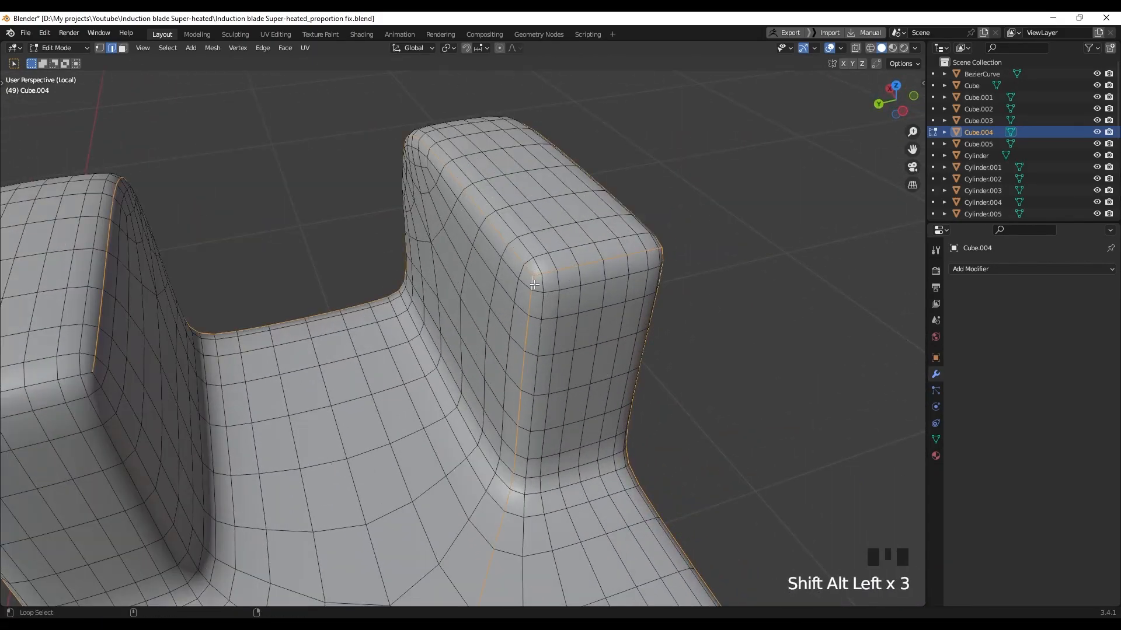
middle_click_drag(540, 305, 600, 296)
scroll(560, 292, "down", 2)
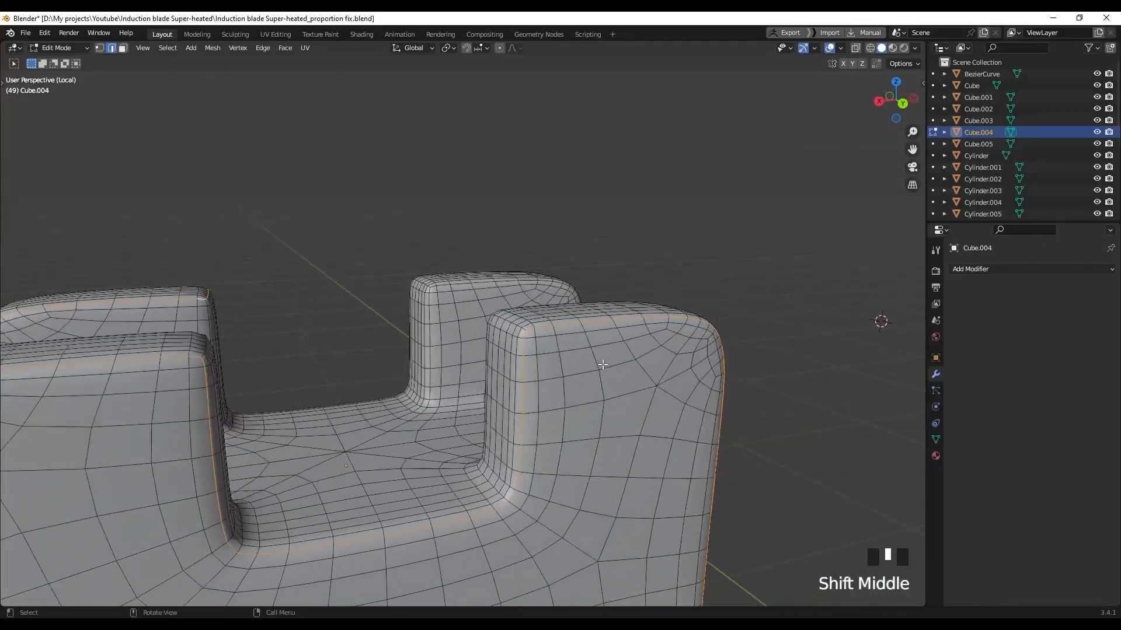
scroll(600, 296, "up", 3)
scroll(454, 326, "up", 1)
scroll(380, 298, "down", 1)
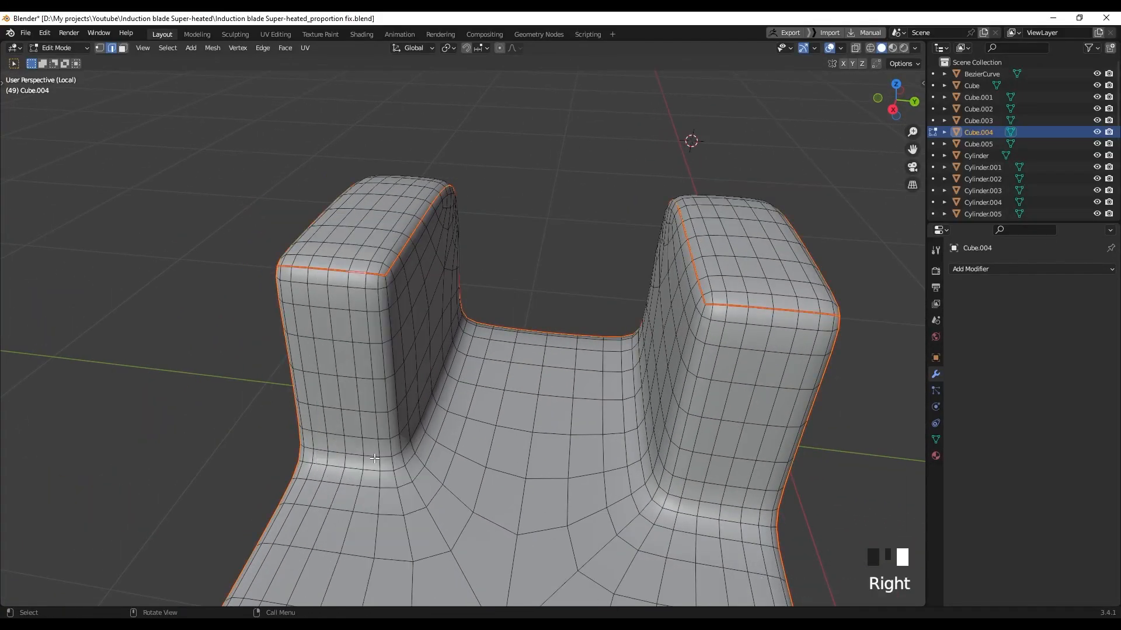
left_click(537, 251)
Mark an edge path along a pillar's base as a seam
scroll(525, 290, "down", 2)
middle_click_drag(525, 290, 442, 380)
scroll(443, 400, "up", 2)
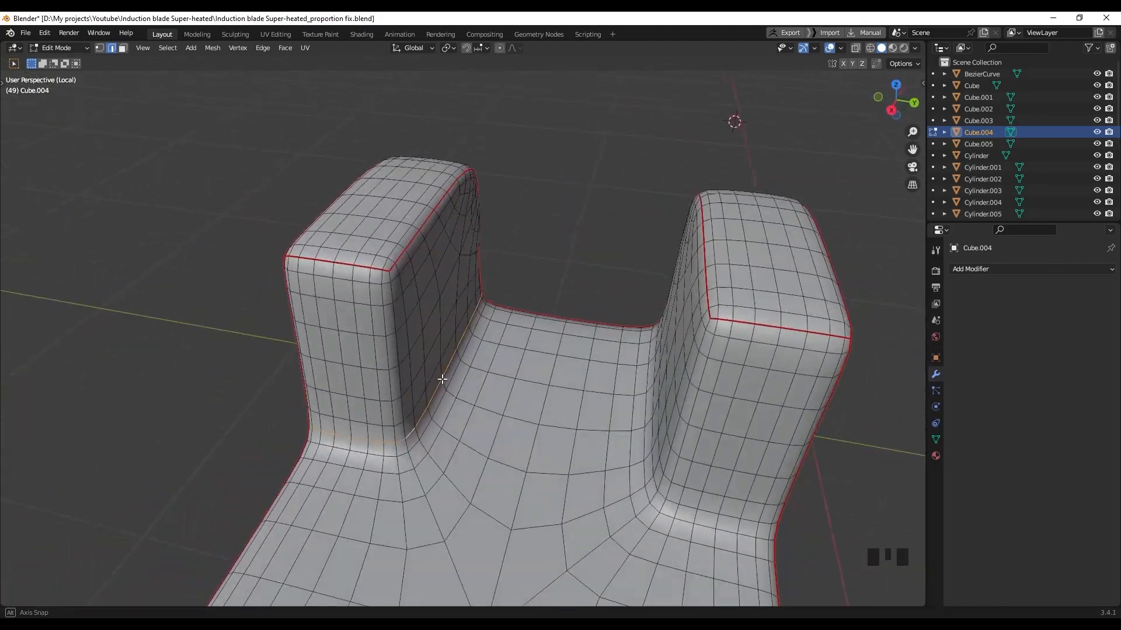
scroll(375, 438, "up", 2)
middle_click_drag(375, 437, 553, 342, "shift")
scroll(426, 405, "down", 2)
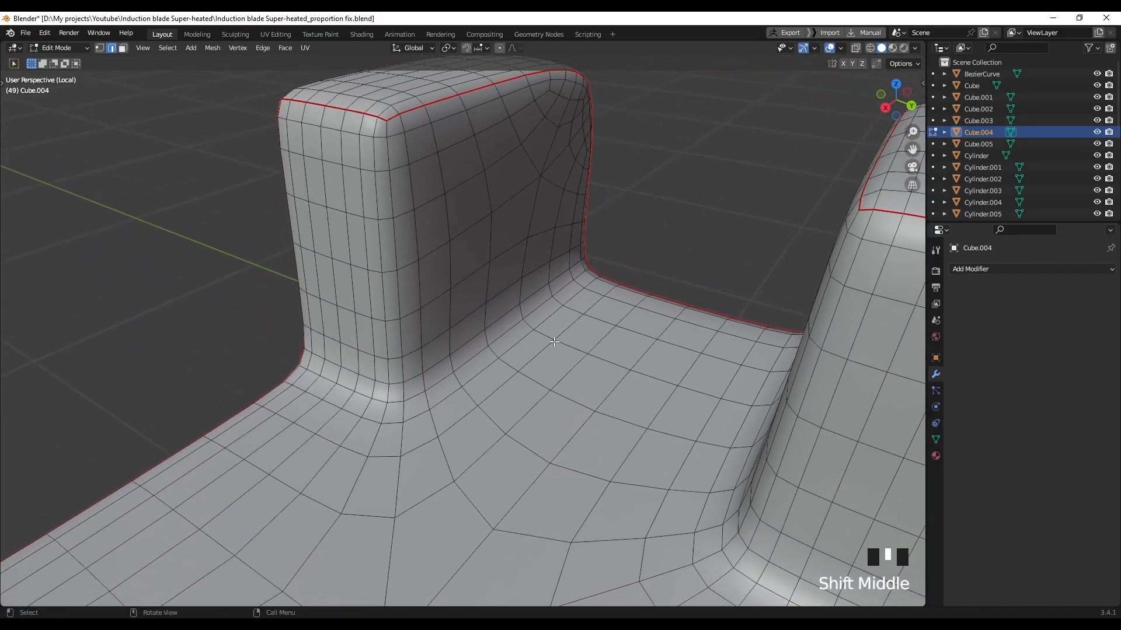
left_click(412, 398, "ctrl")
middle_click_drag(411, 398, 605, 367)
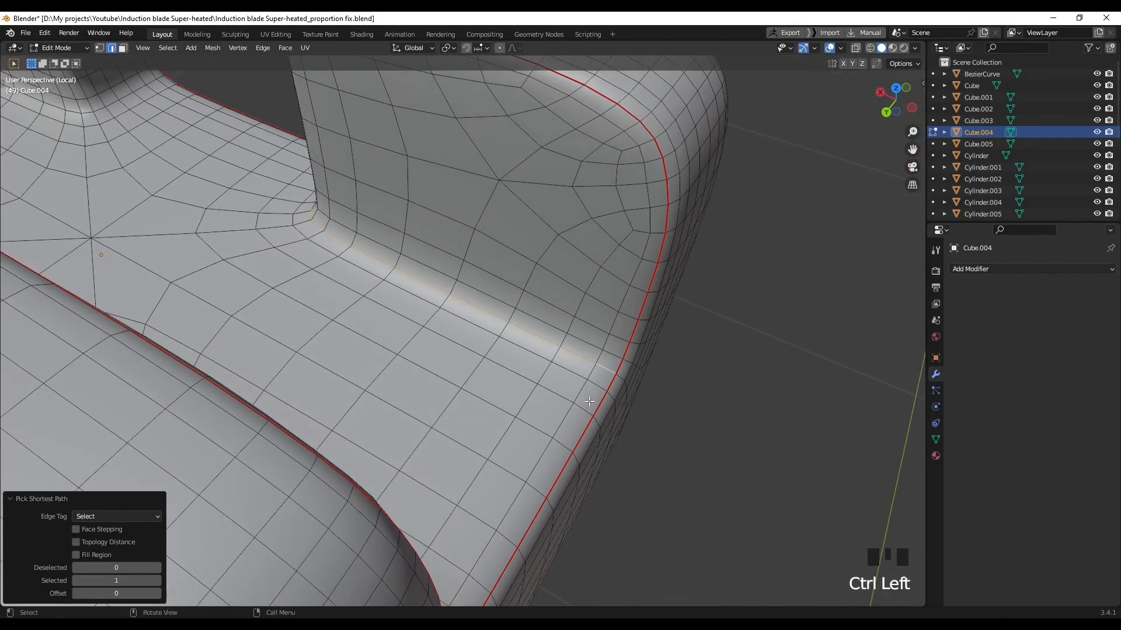
right_click(596, 366)
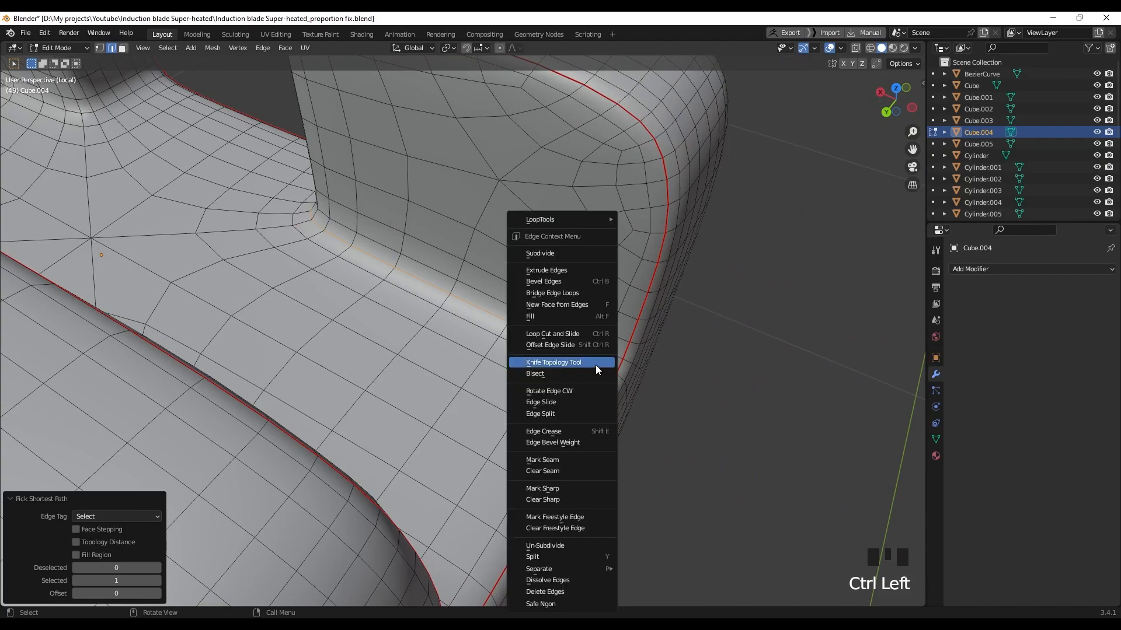
left_click(551, 461)
Select the edge path running up the column's corner
middle_click_drag(337, 317, 465, 226)
scroll(446, 366, "down", 3)
scroll(465, 226, "up", 1)
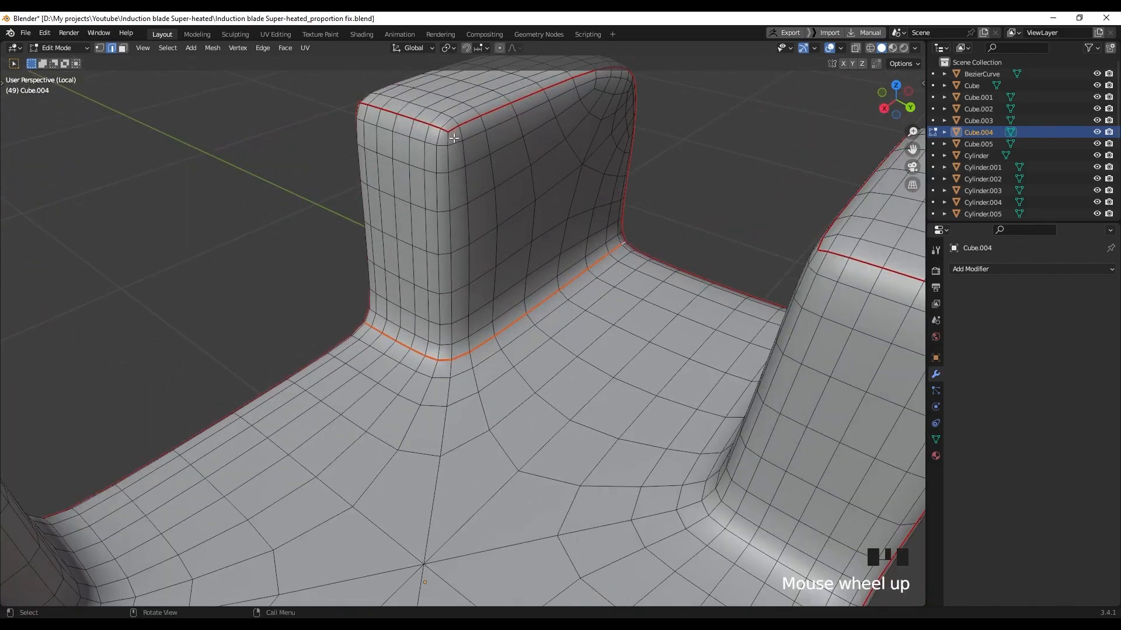
left_click(452, 350, "ctrl")
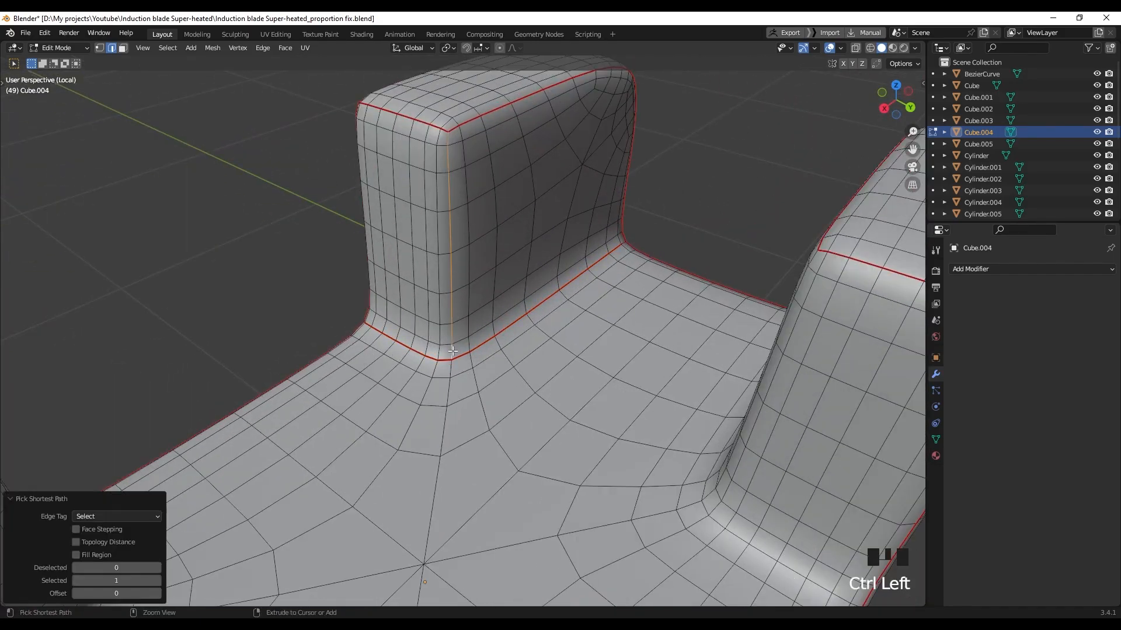
right_click(452, 350)
right_click(447, 472)
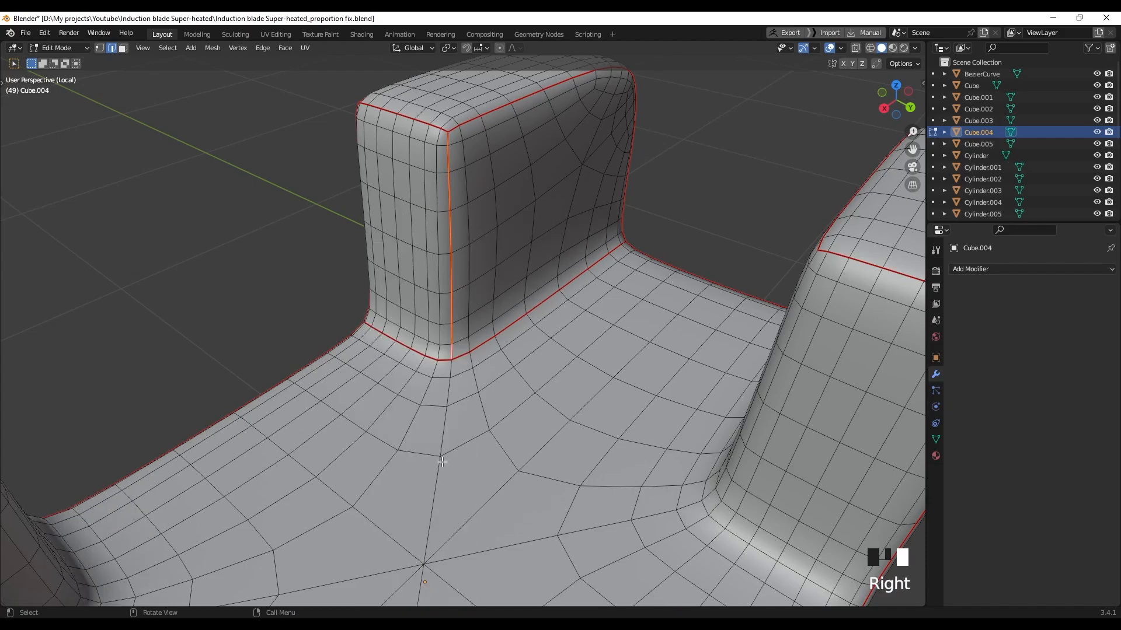
scroll(452, 347, "down", 2)
middle_click_drag(453, 347, 280, 274)
scroll(375, 335, "up", 3)
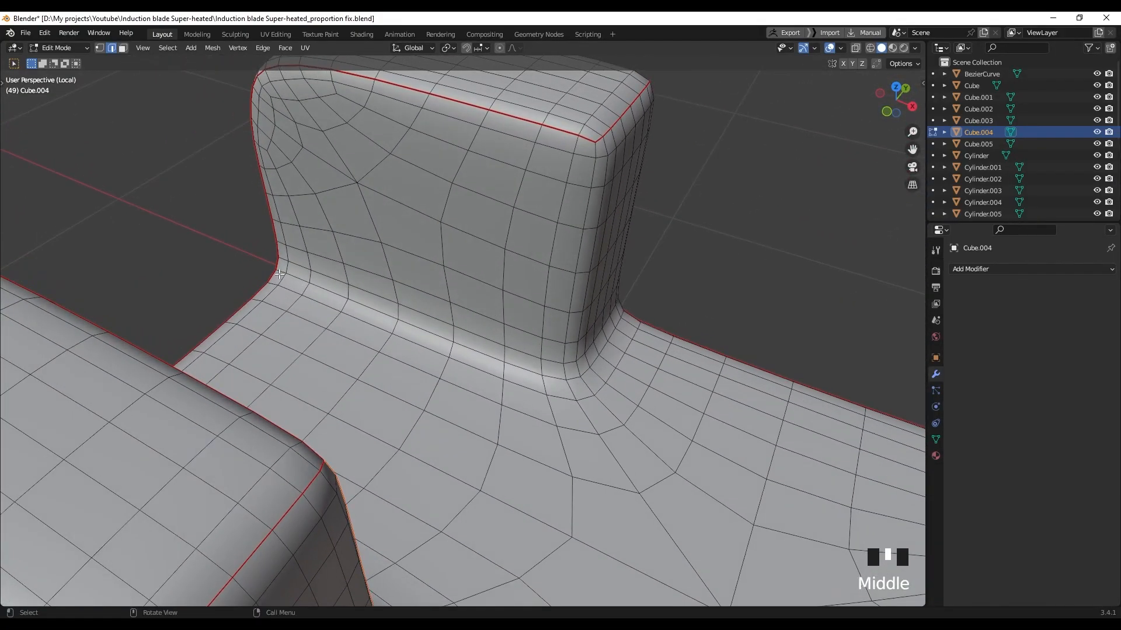
Mark the pillar's base path and its vertical corner edges as seams
middle_click_drag(587, 382, 549, 388)
left_click(552, 397, "ctrl")
middle_click_drag(625, 413, 577, 415)
middle_click_drag(584, 459, 619, 438)
right_click(557, 443)
left_click(554, 441)
left_click(561, 397)
left_click(547, 393, "ctrl")
right_click(549, 393)
left_click(540, 460)
Frame the selected edges and pick an edge path around the left pillar's base
scroll(467, 374, "up", 4)
middle_click_drag(274, 344, 409, 351)
key("KP_Decimal")
scroll(298, 448, "down", 16)
middle_click_drag(298, 447, 458, 377, "shift")
scroll(472, 350, "down", 2)
left_click(379, 358, "ctrl")
middle_click_drag(712, 350, 603, 357)
left_click(660, 408, "ctrl")
right_click(660, 409)
left_click(655, 416)
Add the path around the right pillar's base and mark both as seams
middle_click_drag(508, 298, 655, 282)
scroll(656, 281, "up", 1)
left_click(666, 204)
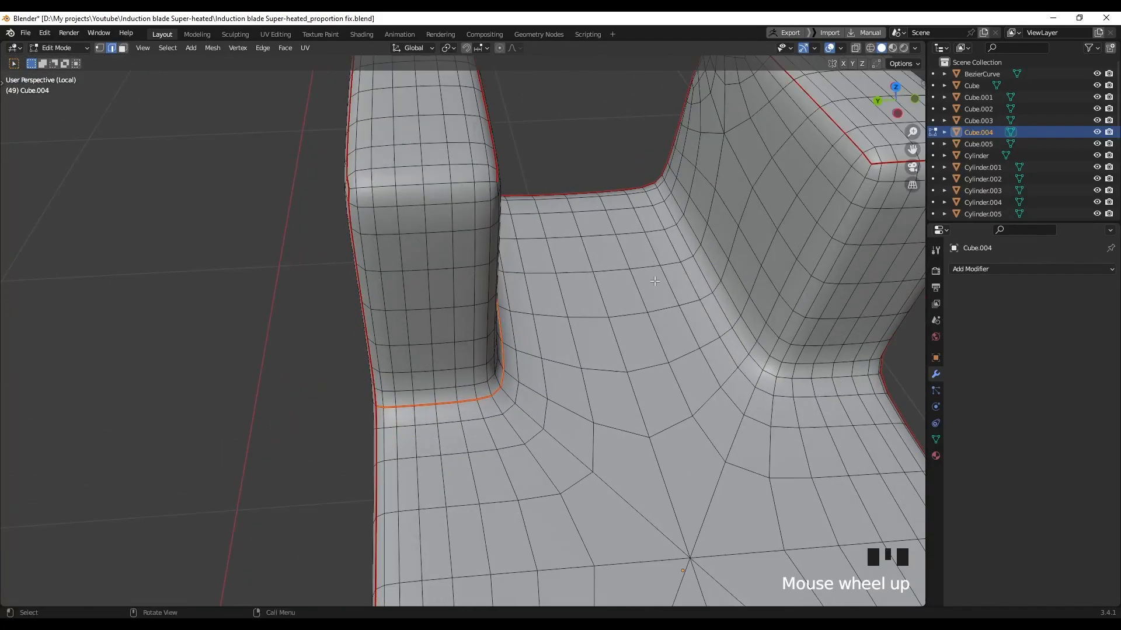
left_click(760, 370, "ctrl")
middle_click_drag(760, 371, 636, 344)
scroll(583, 333, "up", 2)
left_click(480, 290, "ctrl")
right_click(481, 291)
left_click(457, 460)
Mark the edge paths down two more pillar corners as seams
middle_click_drag(457, 460, 366, 235)
left_click(374, 469, "ctrl")
right_click(374, 472)
left_click(372, 461)
scroll(374, 437, "down", 4)
middle_click_drag(421, 391, 409, 327, "shift")
middle_click_drag(408, 327, 457, 231, "shift")
right_click(457, 232)
left_click(490, 437, "ctrl")
right_click(490, 442)
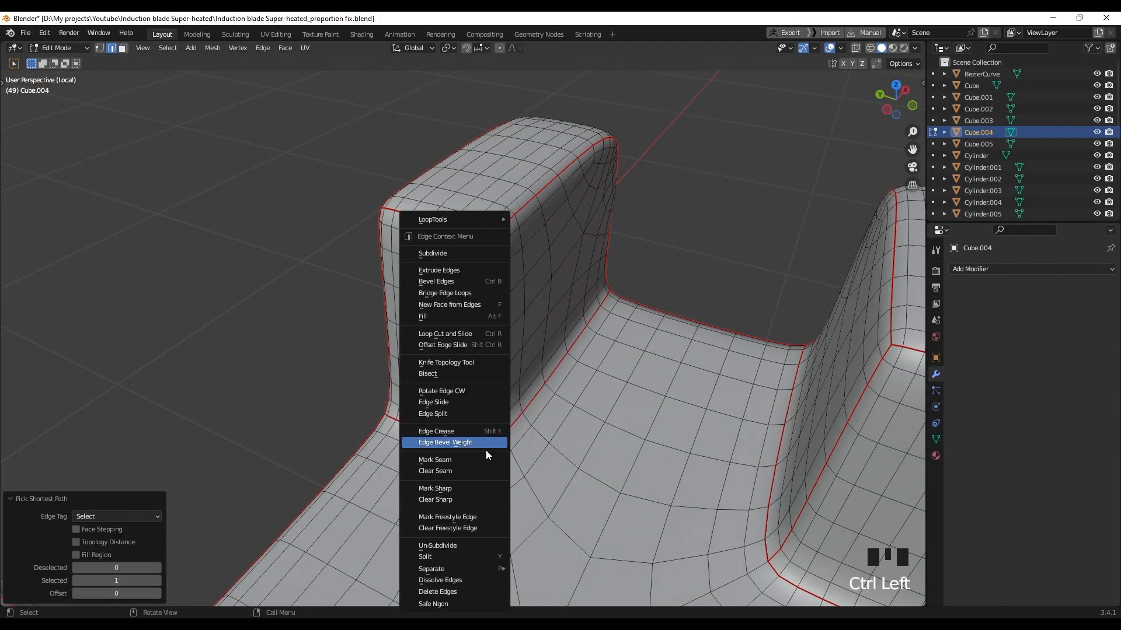
left_click(490, 459)
scroll(513, 414, "down", 4)
middle_click_drag(525, 405, 465, 422)
Unwrap all of Cube.004 and check its checker texture in Material Preview
key("a")
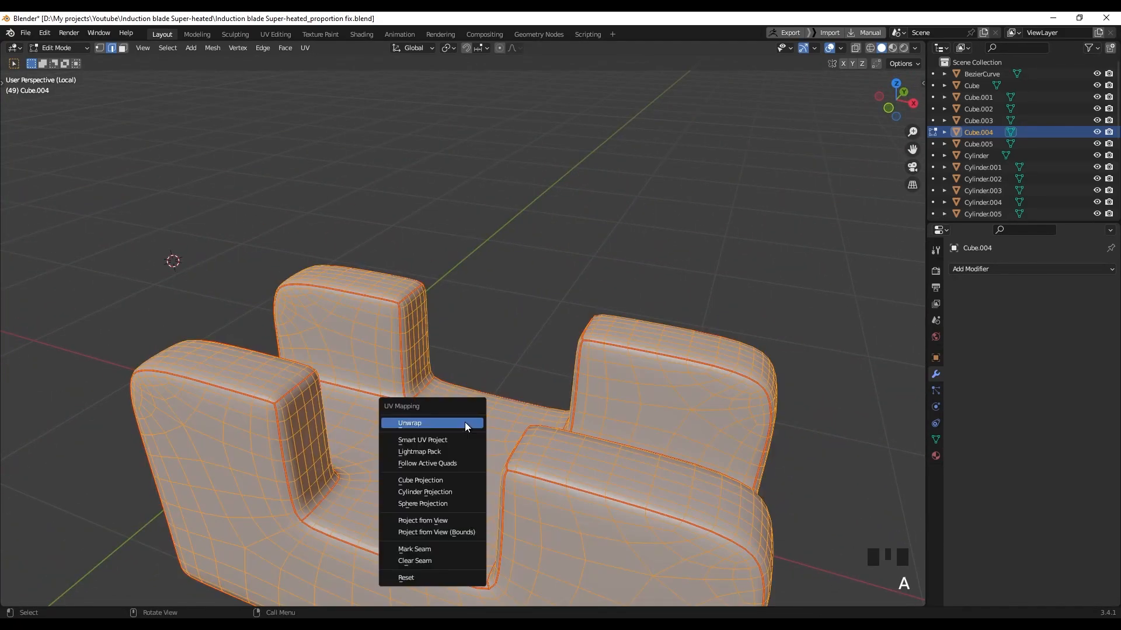
left_click(466, 424)
key("z")
left_click(472, 526)
left_click(540, 304)
scroll(485, 347, "down", 2)
mouse_move(442, 367)
middle_mouse_down()
mouse_move(531, 349)
mouse_move(544, 366)
mouse_move(468, 363)
middle_mouse_up()
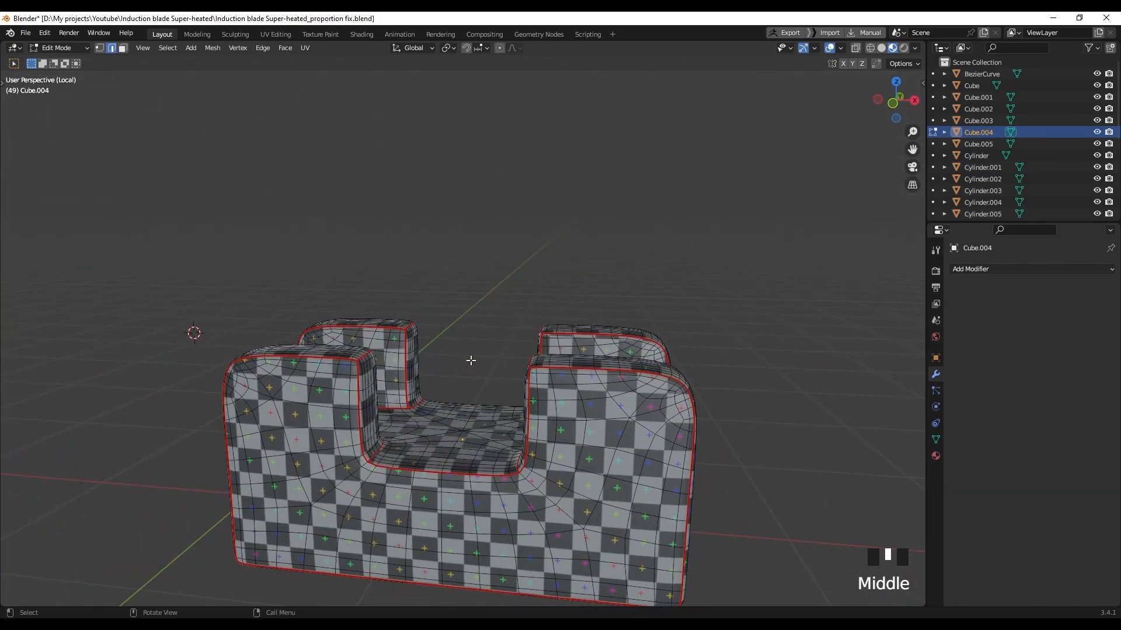
Exit local view and zoom out to see the whole blade model side-on
key("slash")
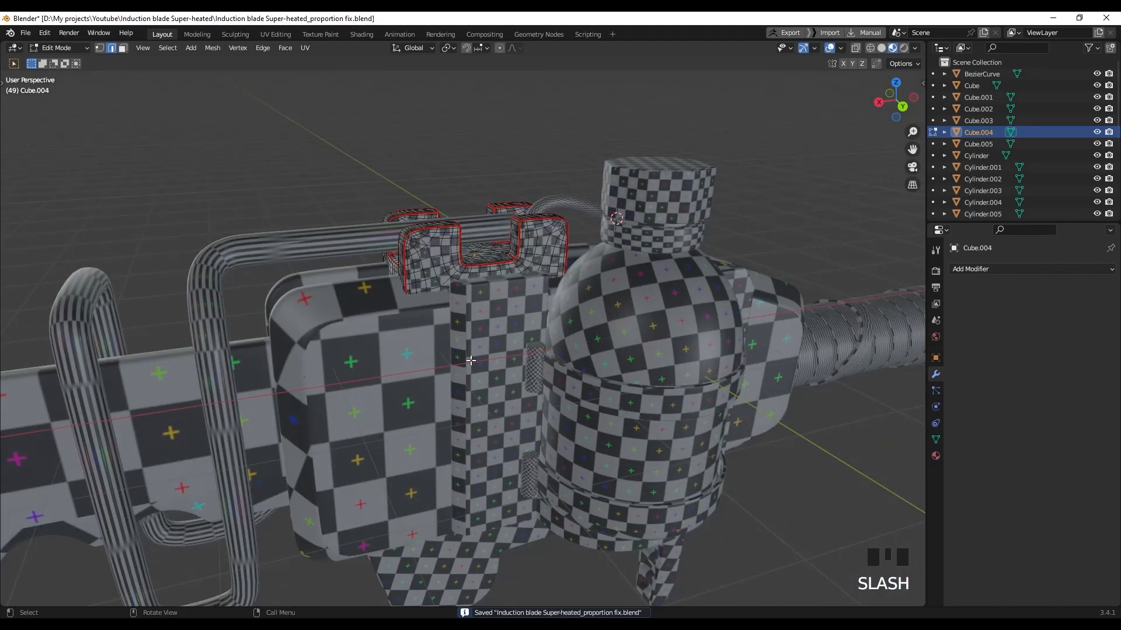
scroll(470, 361, "down", 2)
middle_click_drag(471, 361, 467, 366)
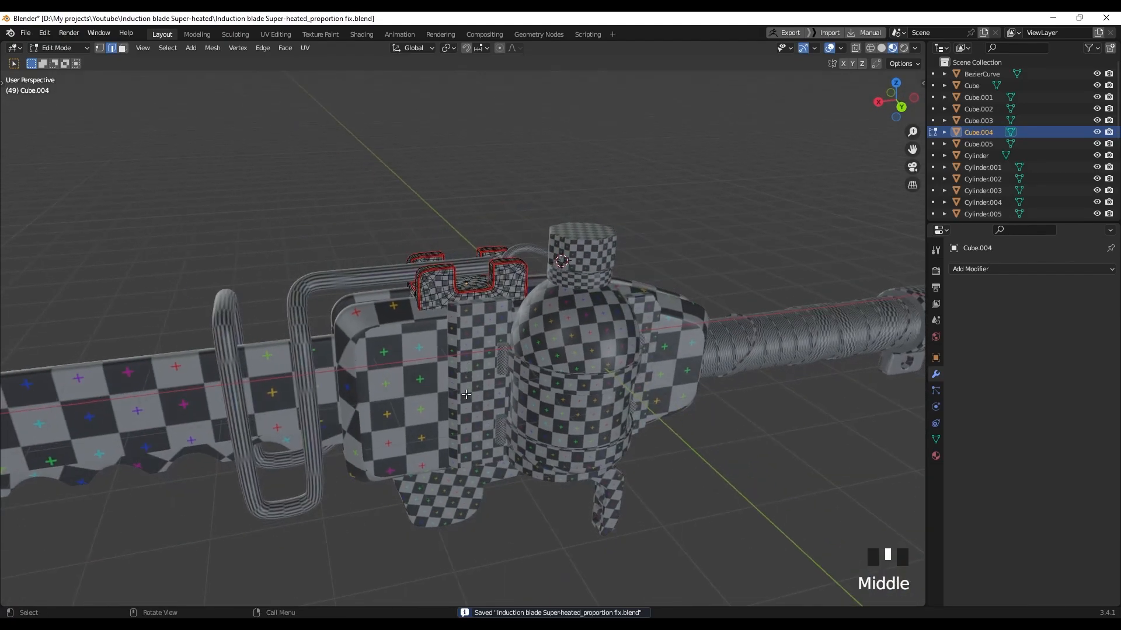
middle_click_drag(470, 361, 392, 310)
Isolate the bent handle tube Plane.002 in local view and edit its mesh in solid shading
left_click(386, 280)
key("KP_Divide")
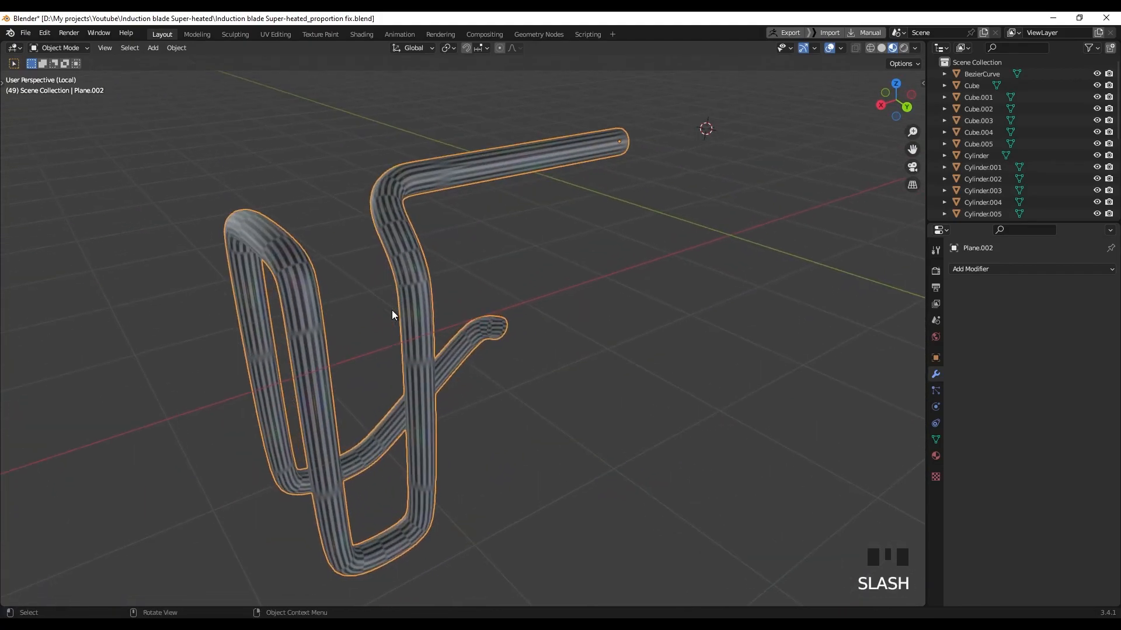
mouse_move(540, 262)
middle_mouse_down()
mouse_move(418, 253)
mouse_move(533, 215)
mouse_move(479, 279)
mouse_move(526, 239)
mouse_move(502, 303)
middle_mouse_up()
scroll(533, 215, "up", 2)
key("Tab")
key("z")
scroll(476, 268, "up", 3)
scroll(474, 203, "up", 3)
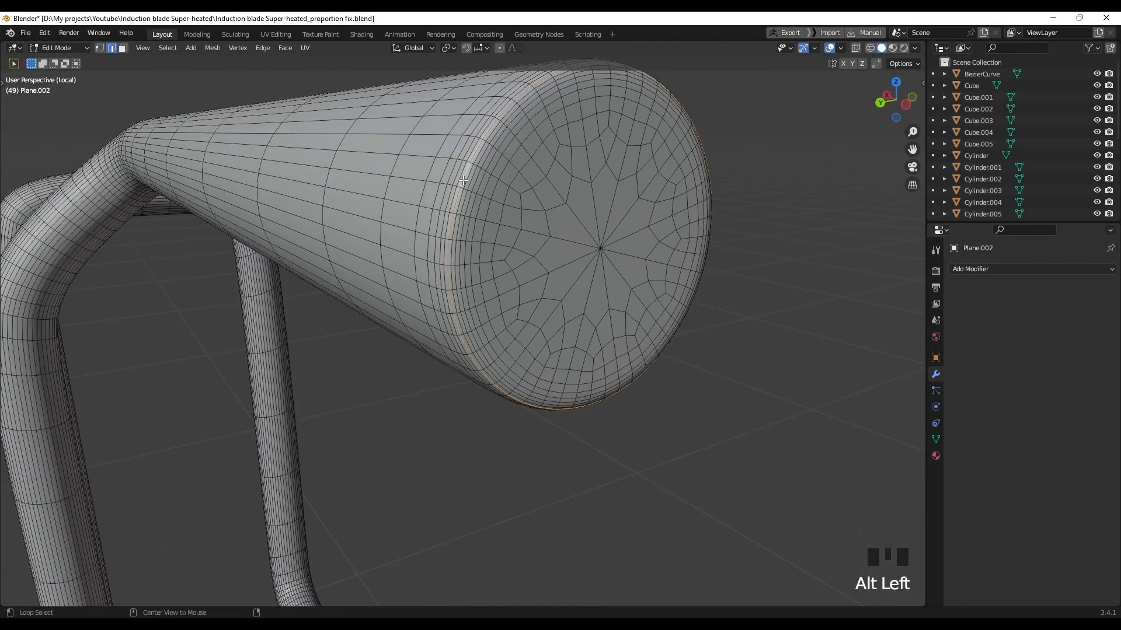
Mark the tube's end ring as a UV seam
right_click(475, 220)
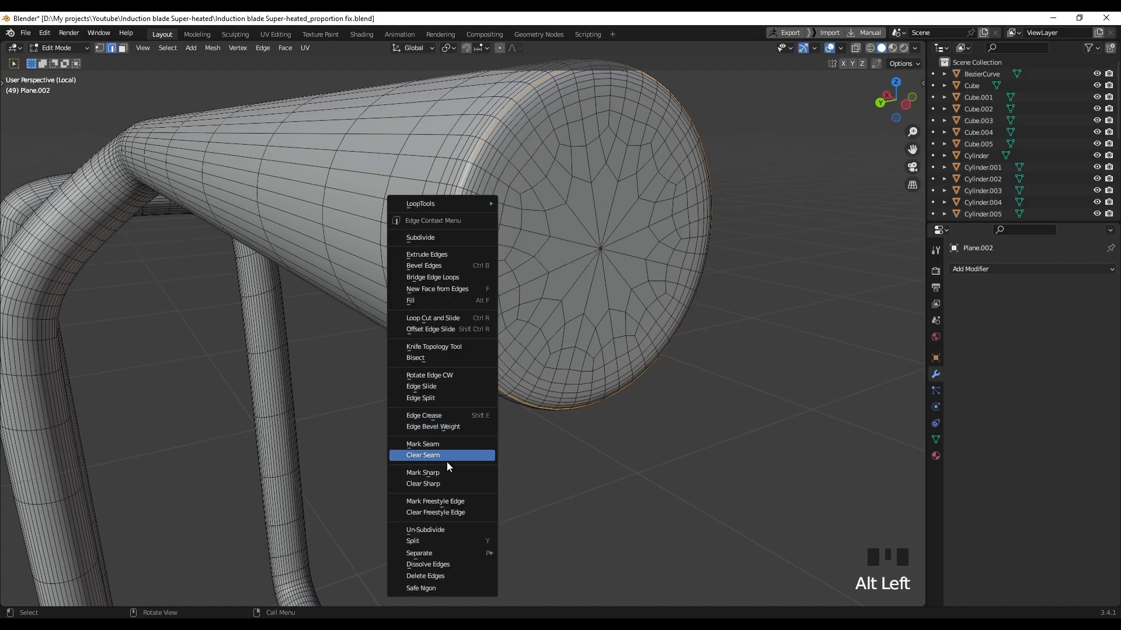
right_click(432, 445)
scroll(550, 376, "down", 4)
middle_click_drag(550, 375, 520, 292)
scroll(378, 285, "up", 9)
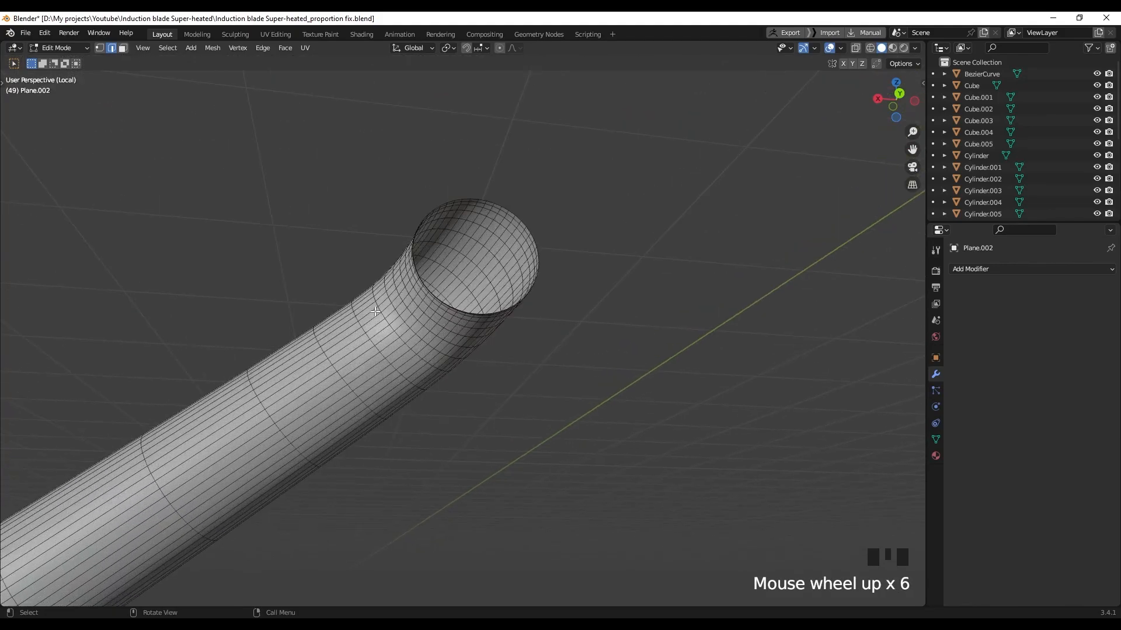
scroll(362, 257, "down", 9)
Mark a seam along an edge path running the length of the bent tube
middle_click_drag(368, 268, 225, 300)
scroll(315, 160, "up", 4)
middle_click_drag(315, 160, 436, 280, "shift")
scroll(415, 237, "up", 4)
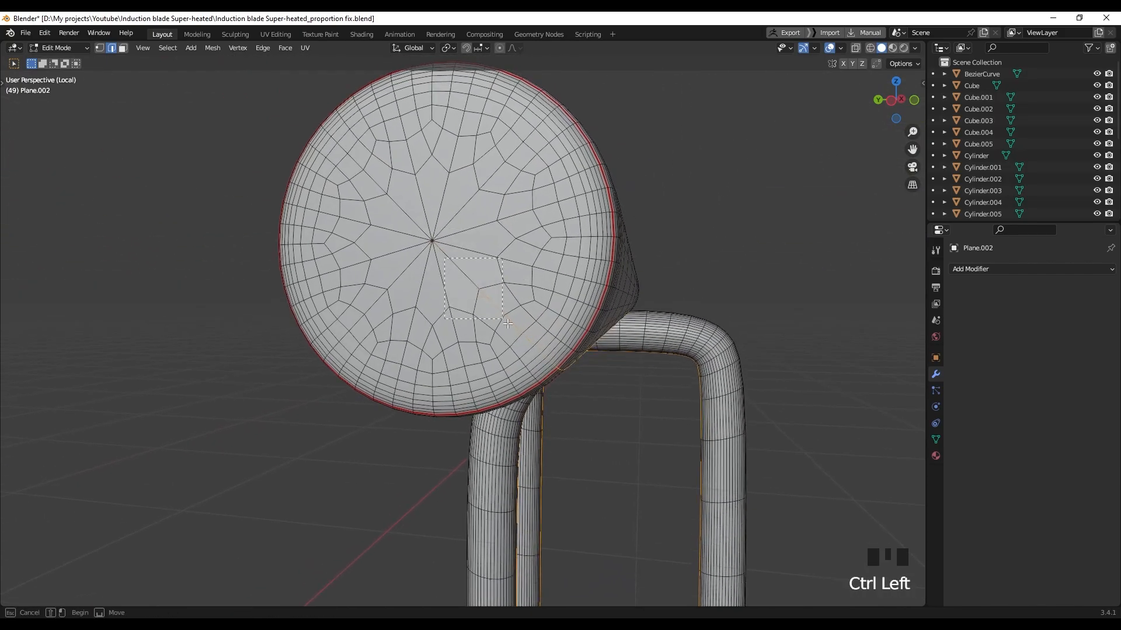
middle_click_drag(534, 346, 511, 343)
middle_click_drag(136, 207, 302, 262, "ctrl")
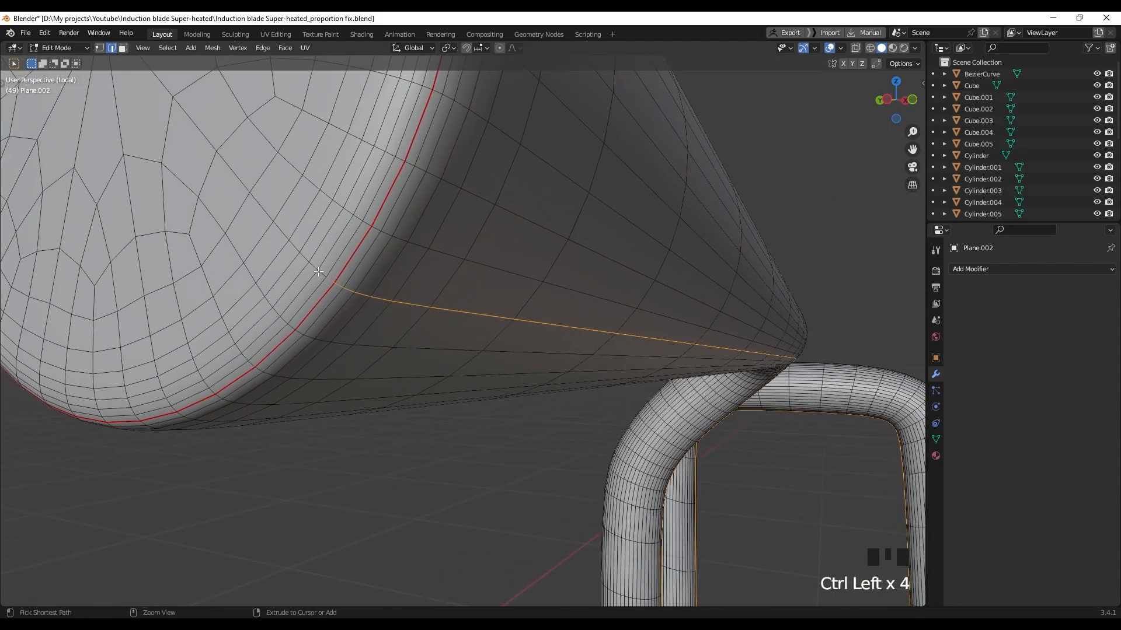
scroll(337, 297, "down", 5)
middle_click_drag(380, 307, 438, 316)
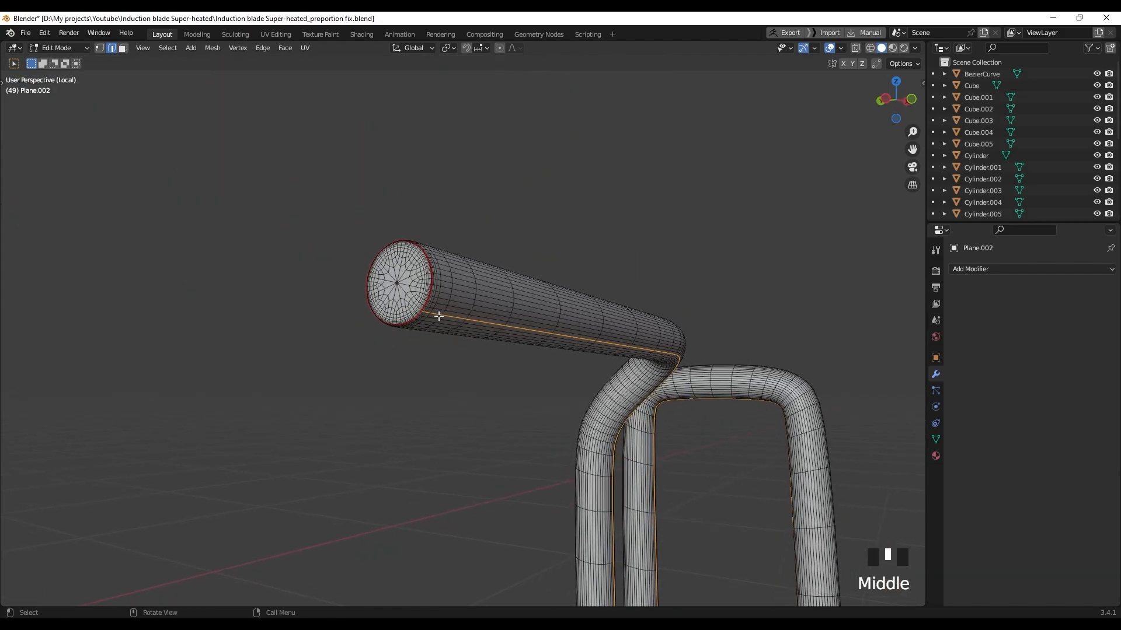
right_click(446, 315)
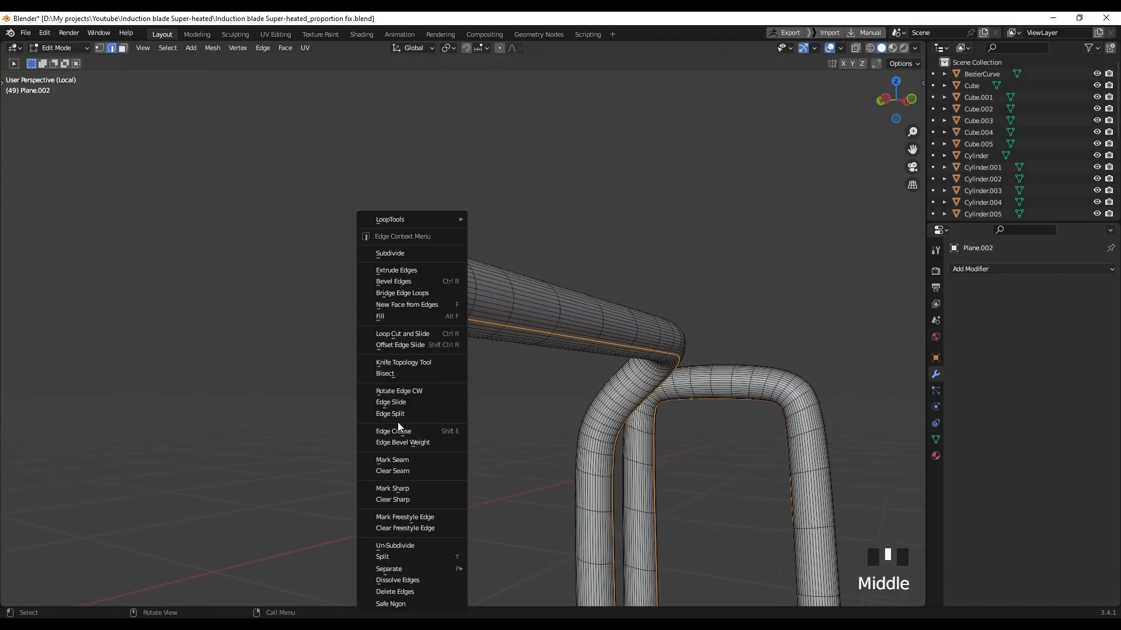
right_click(403, 463)
scroll(275, 281, "down", 3)
Select the whole handle mesh, unwrap it along its seams, and check the checker texture
middle_click_drag(275, 280, 516, 318)
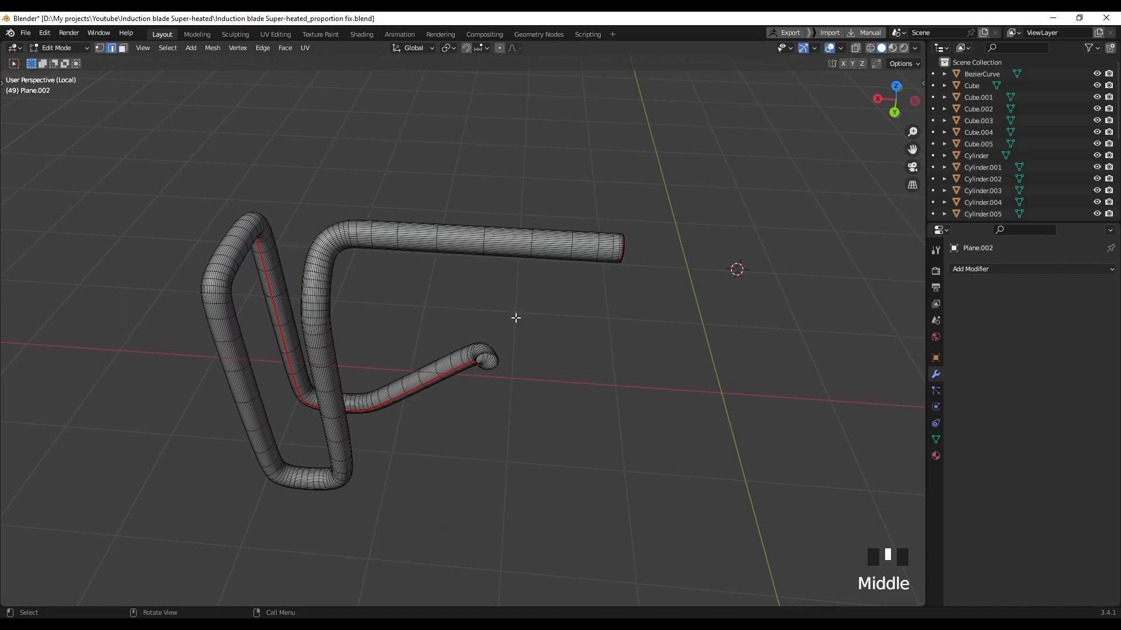
key("a")
key("u")
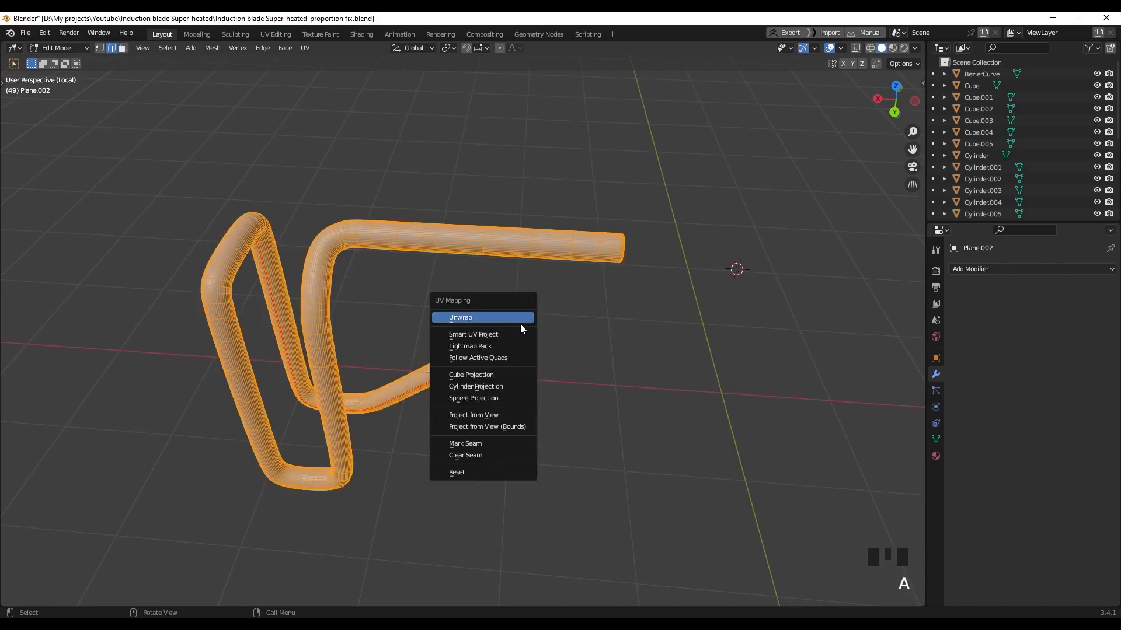
key("u")
key("z")
left_click(508, 358)
mouse_move(508, 358)
middle_mouse_down()
mouse_move(521, 300)
mouse_move(583, 303)
mouse_move(495, 300)
mouse_move(507, 309)
middle_mouse_up()
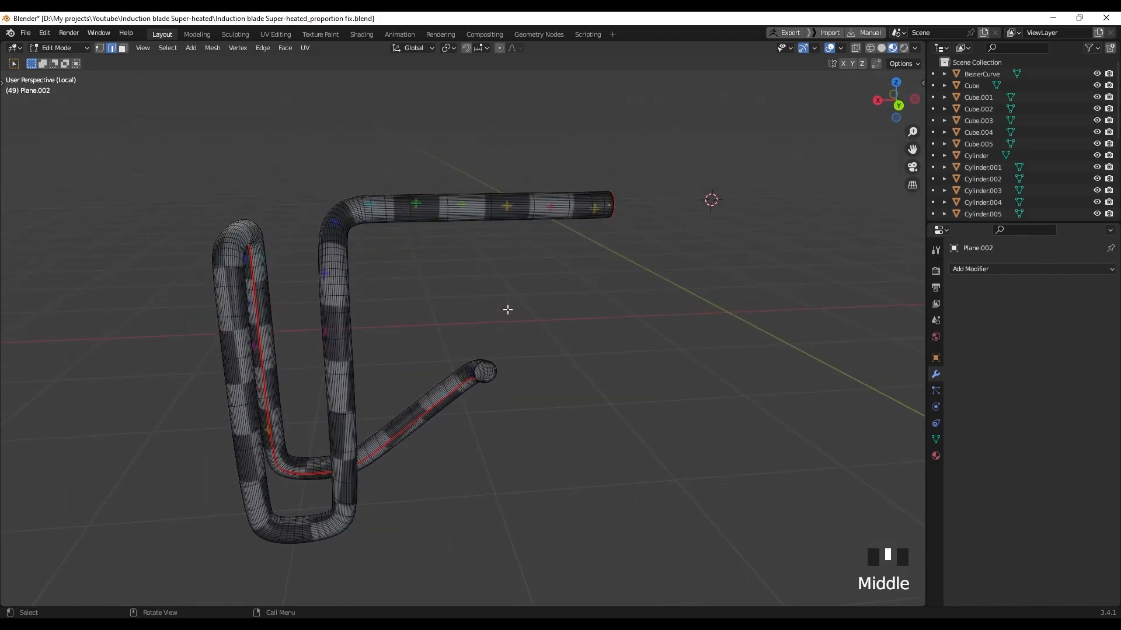
Bring back the rest of the weapon and return to Object Mode
key("slash")
middle_click_drag(510, 311, 599, 353)
key("Tab")
scroll(596, 373, "up", 3)
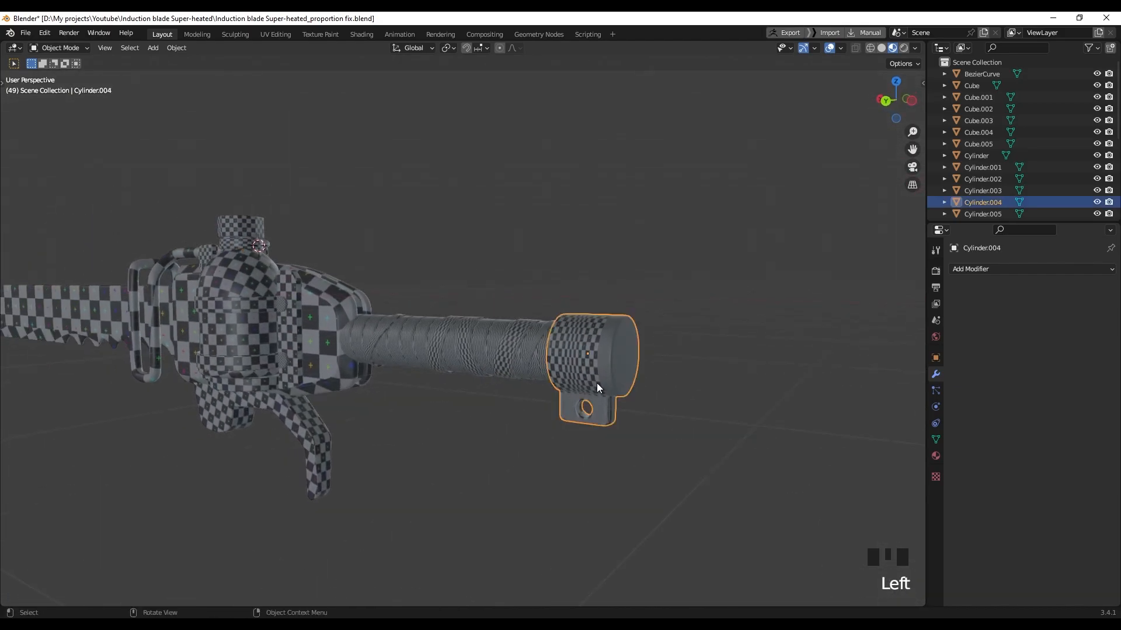
Isolate Cylinder.004 in local view and edit its mesh in solid shading
key("KP_Divide")
scroll(444, 374, "down", 2)
middle_click_drag(444, 373, 479, 379)
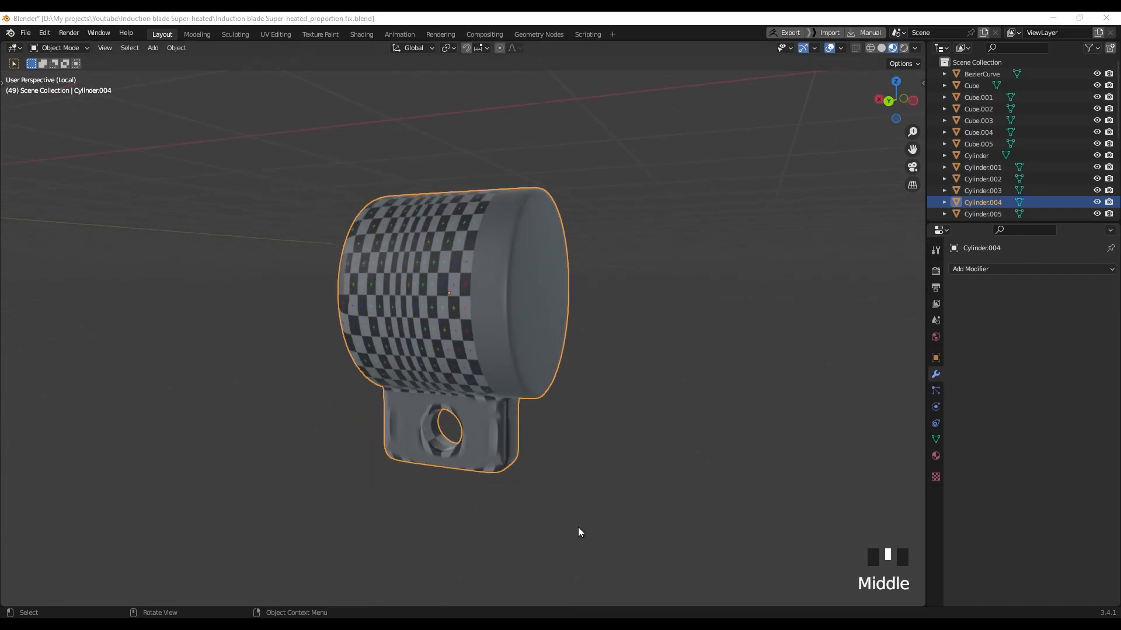
key("Tab")
key("z")
scroll(506, 335, "up", 2)
Mark the edge loop around the cylinder's rim as a seam
double_click(560, 335)
mouse_move(505, 335)
middle_mouse_down()
mouse_move(559, 335)
mouse_move(394, 277)
mouse_move(422, 286)
middle_mouse_up()
scroll(394, 277, "up", 1)
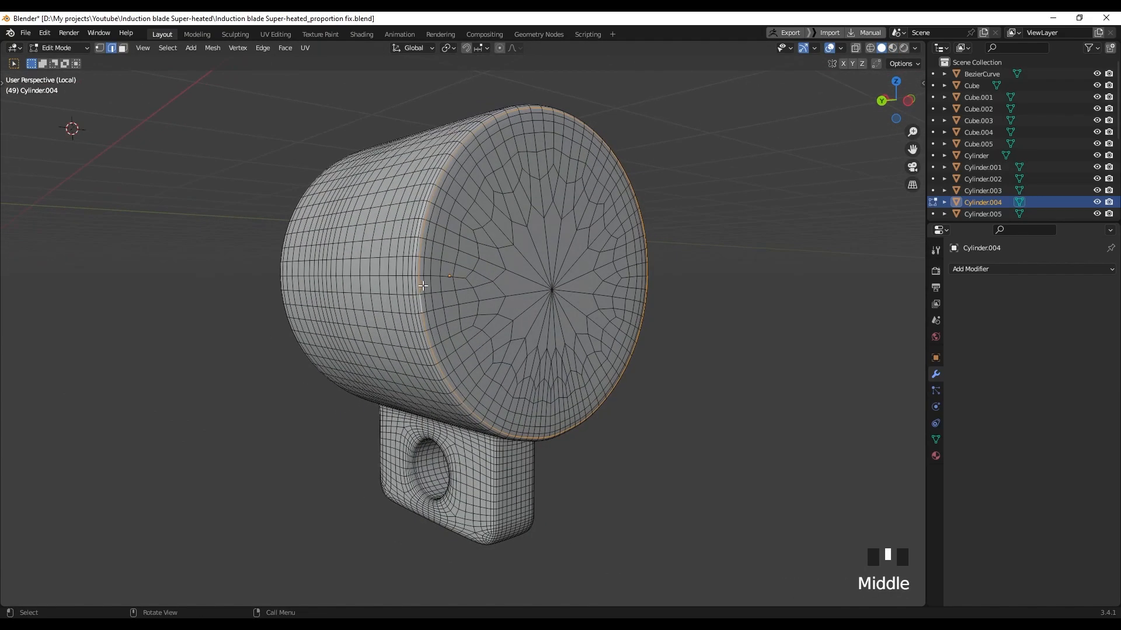
right_click(422, 286)
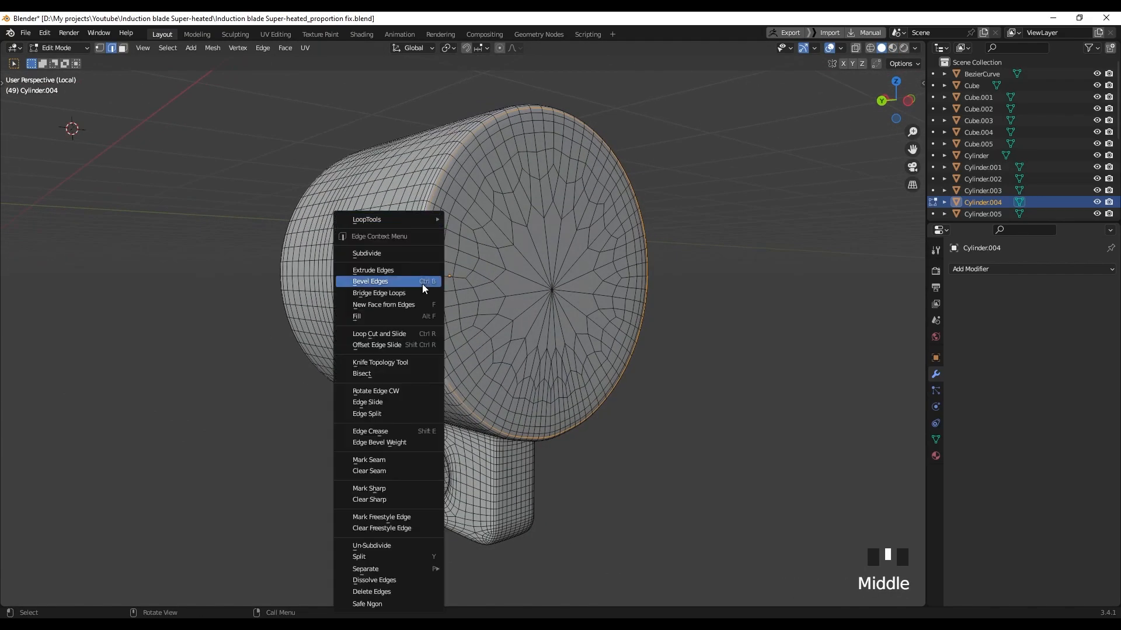
left_click(391, 461)
Mark the loops around the hole in the tab as seams
middle_click_drag(706, 227, 453, 352)
scroll(516, 381, "up", 2)
scroll(516, 382, "up", 1)
scroll(412, 335, "up", 2)
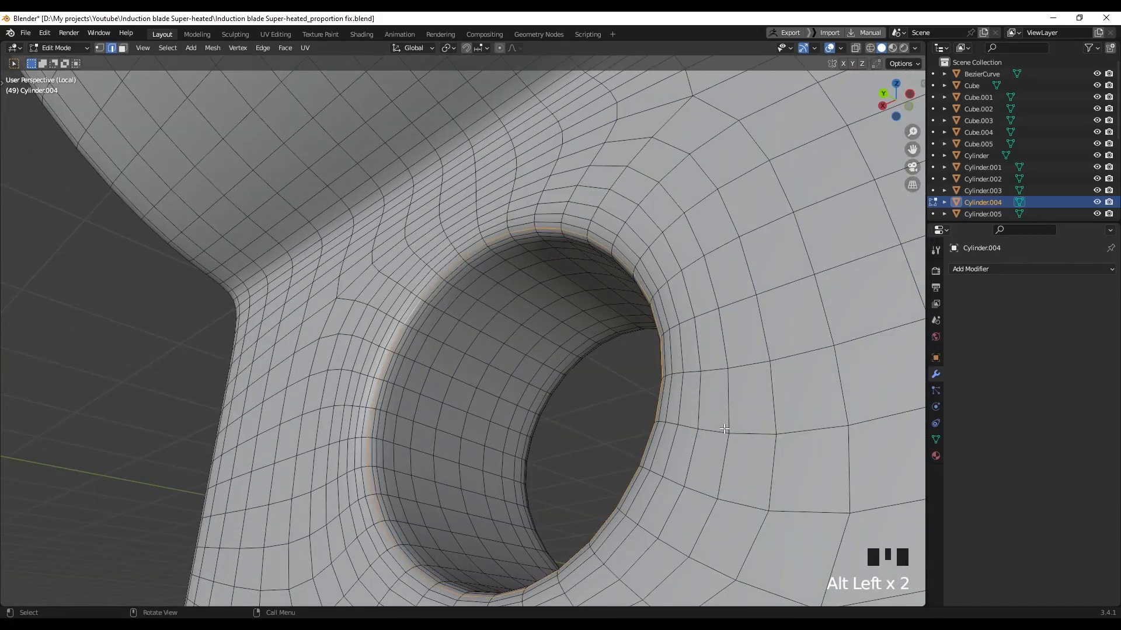
scroll(711, 429, "down", 2)
middle_click_drag(711, 429, 399, 323)
scroll(601, 438, "up", 3)
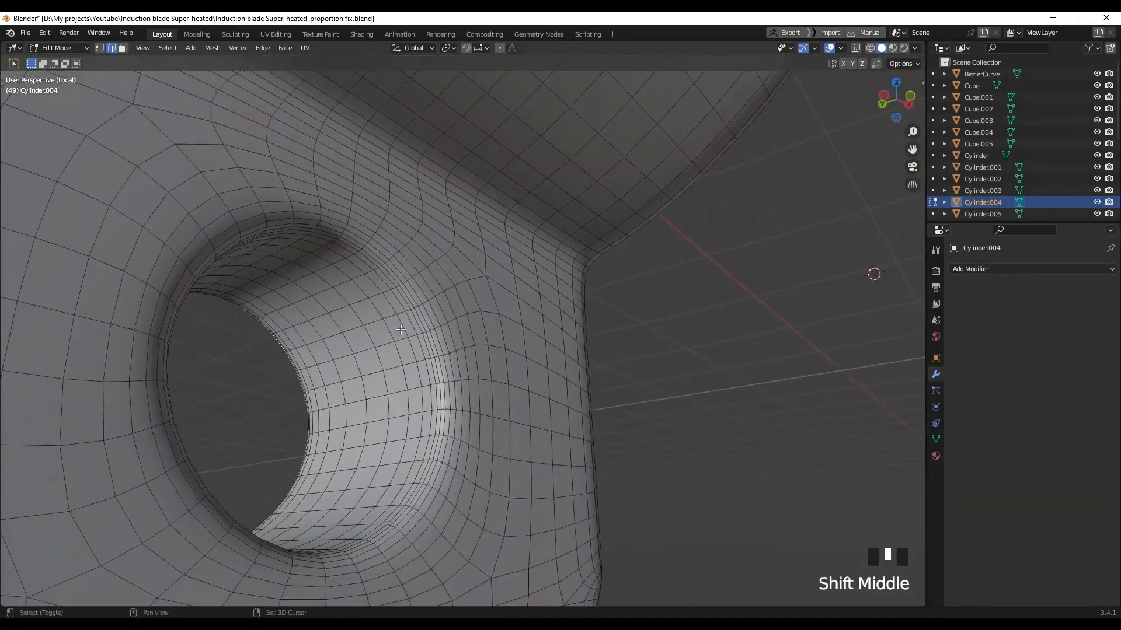
scroll(400, 316, "up", 2)
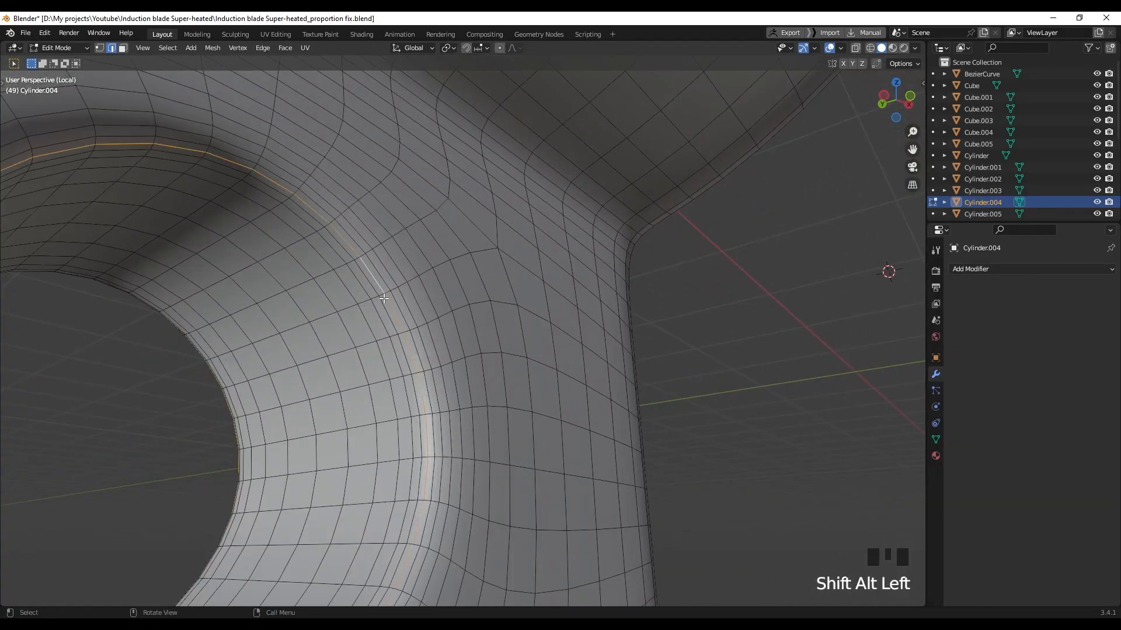
scroll(383, 298, "down", 2)
right_click(390, 303)
right_click(353, 466)
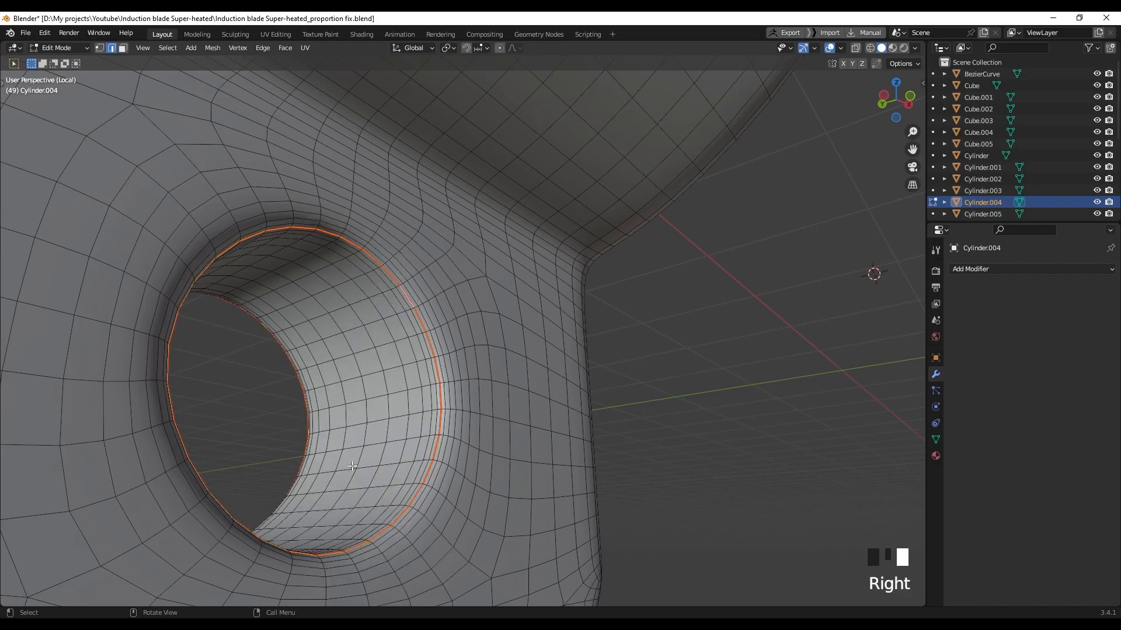
Mark a seam along the edge path leading down to the hole's rim
middle_click_drag(330, 491, 263, 421)
scroll(225, 365, "up", 1)
middle_click_drag(225, 365, 308, 402, "shift")
scroll(273, 345, "up", 2)
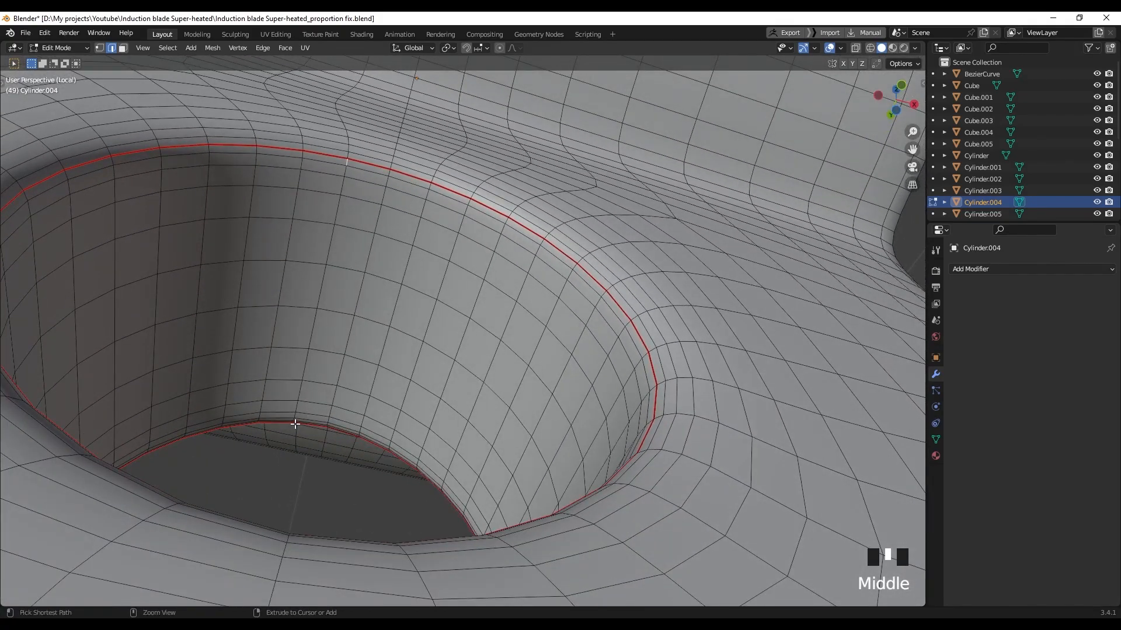
left_click(305, 420, "ctrl")
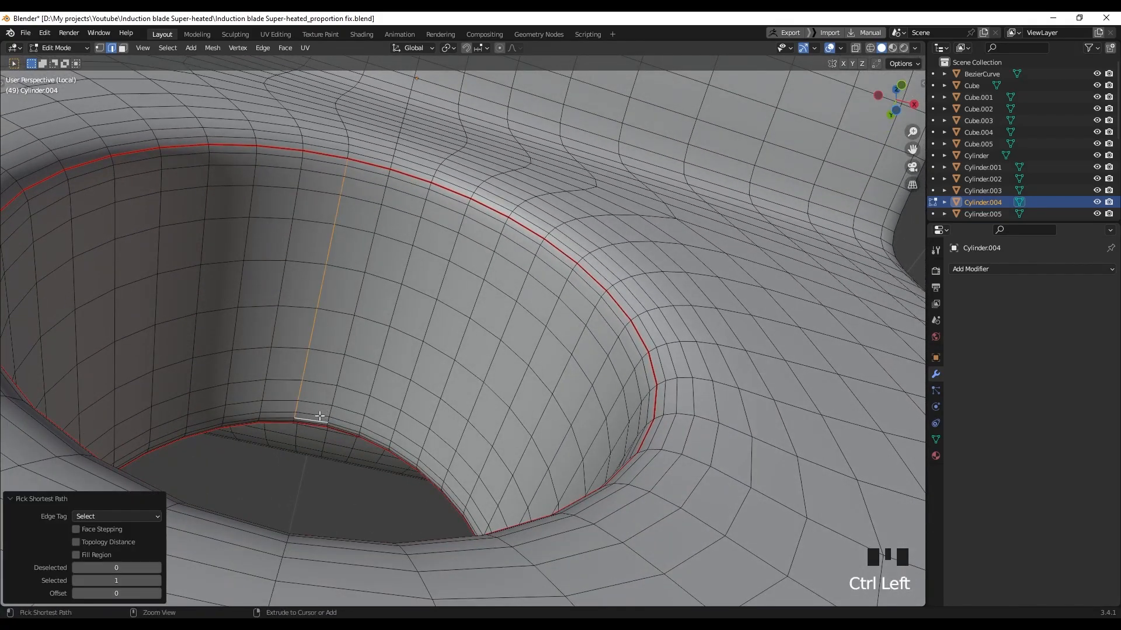
left_click(323, 413, "ctrl")
scroll(313, 432, "down", 2)
middle_click_drag(313, 431, 493, 315)
scroll(539, 223, "up", 2)
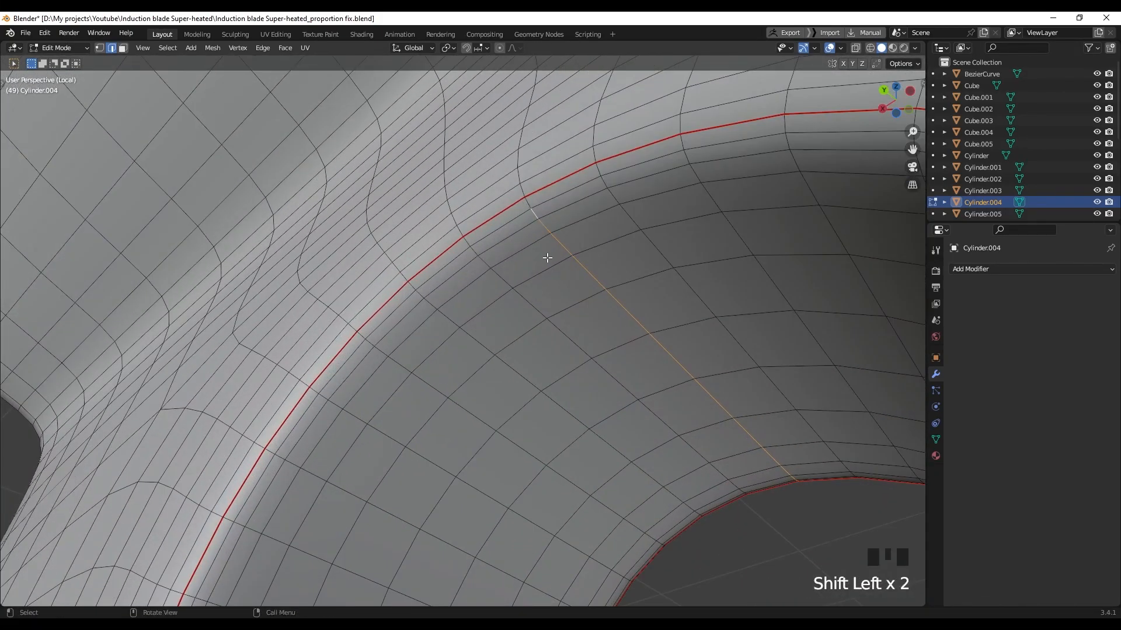
right_click(531, 227)
left_click(502, 438)
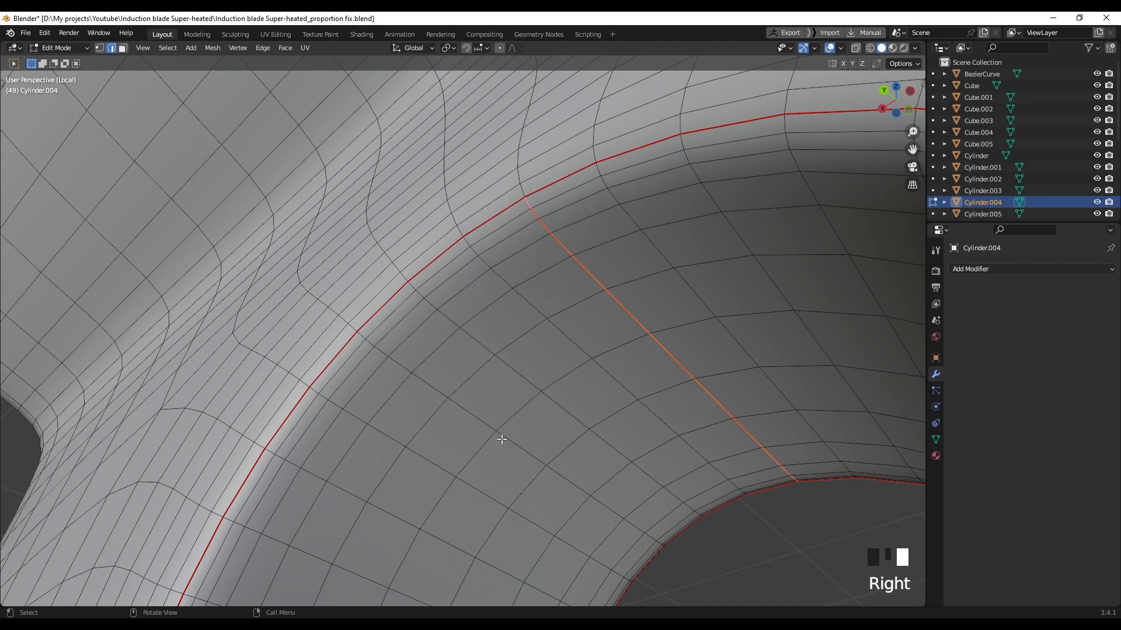
Mark the edges where the tab joins the cylinder as a seam
scroll(575, 394, "down", 4)
scroll(580, 446, "down", 4)
middle_click_drag(581, 445, 581, 409)
scroll(349, 354, "down", 1)
middle_click_drag(349, 354, 374, 357, "shift")
scroll(374, 358, "up", 2)
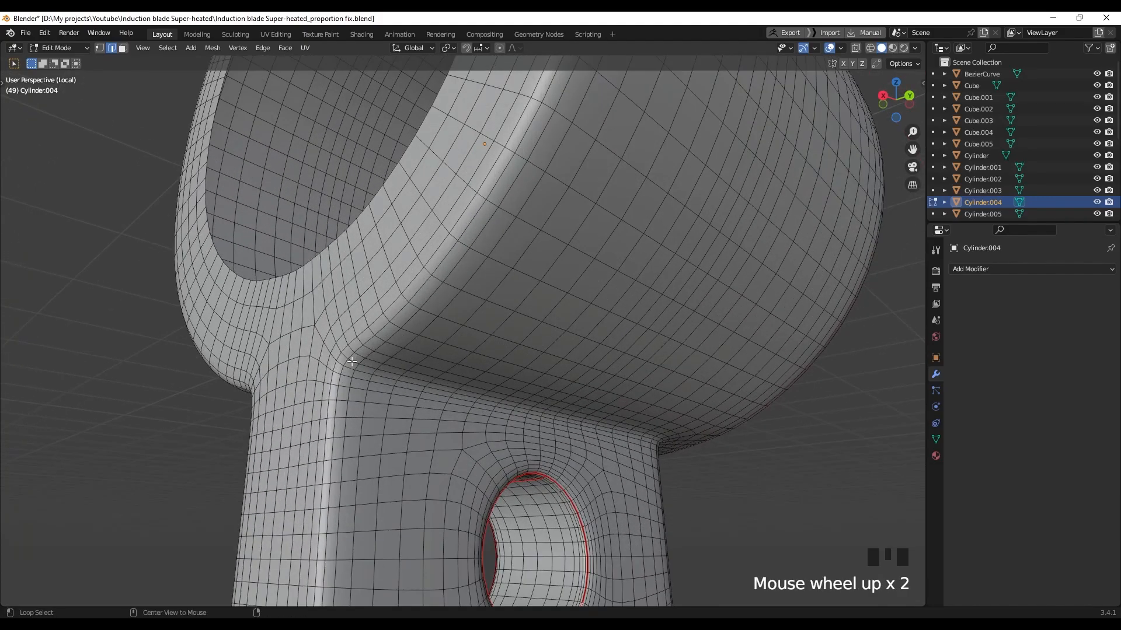
scroll(356, 358, "down", 3)
middle_click_drag(356, 358, 233, 333)
scroll(461, 243, "up", 2)
middle_click_drag(461, 243, 450, 318, "shift")
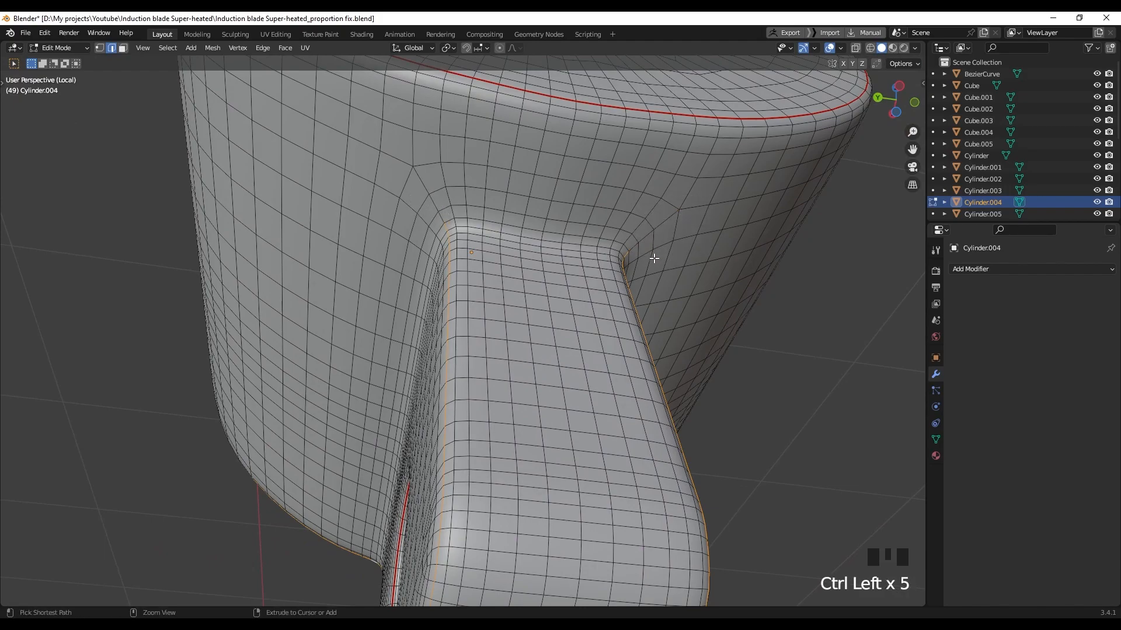
middle_click_drag(595, 262, 597, 289)
scroll(601, 280, "up", 2)
scroll(432, 260, "down", 1, "shift")
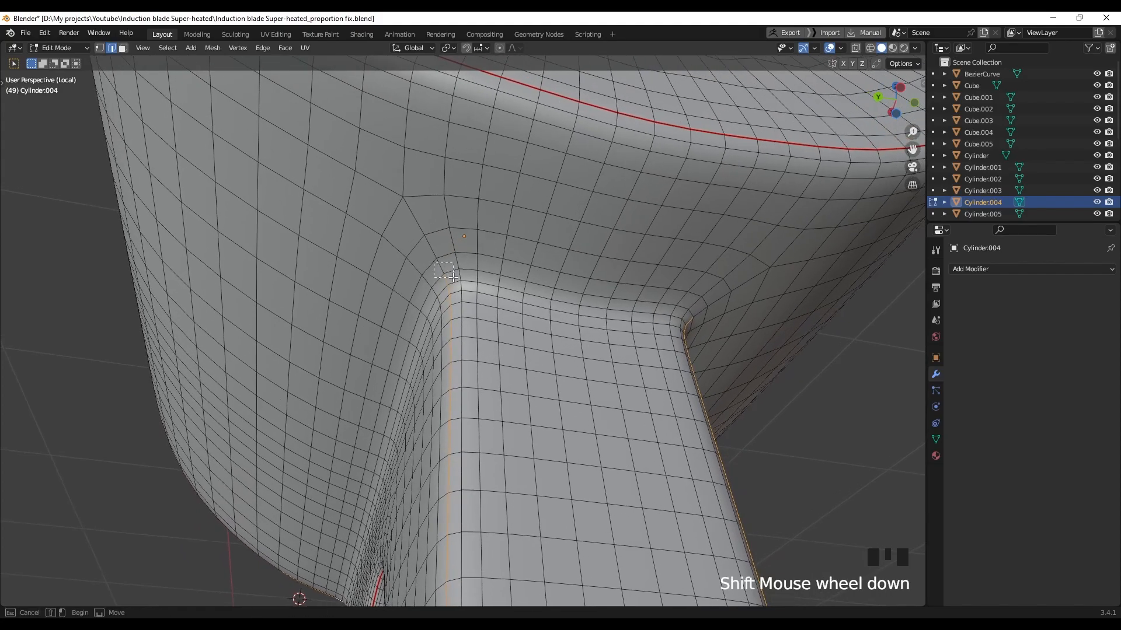
right_click(694, 327)
left_click(642, 457)
middle_click_drag(528, 321, 488, 357)
scroll(653, 365, "up", 2)
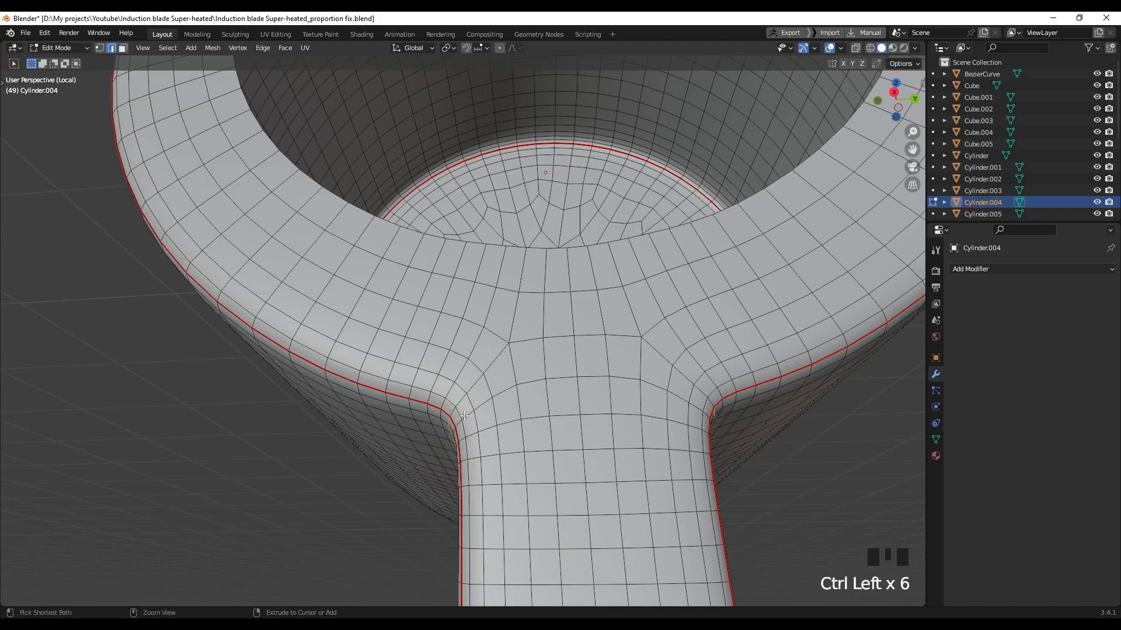
Mark the selected loop around the ring piece's neck as a seam
scroll(464, 415, "down", 2)
middle_click_drag(465, 416, 576, 391)
right_click(575, 391)
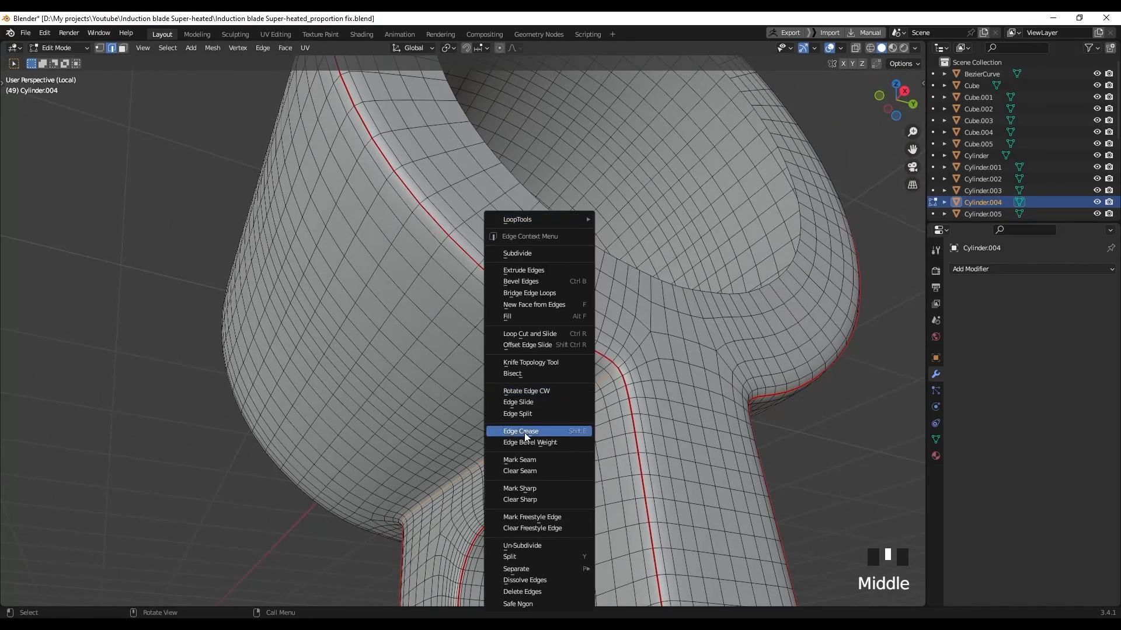
right_click(530, 459)
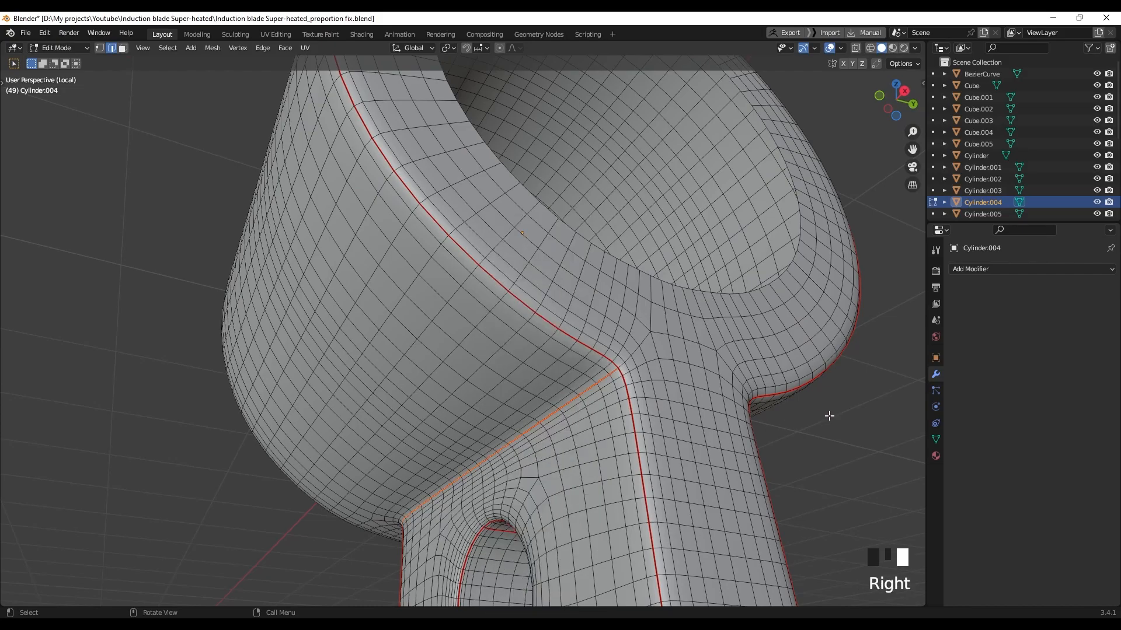
Mark a shortest edge path across the neck ring as a seam
scroll(687, 412, "down", 3)
middle_click_drag(625, 405, 451, 328)
scroll(706, 379, "up", 3)
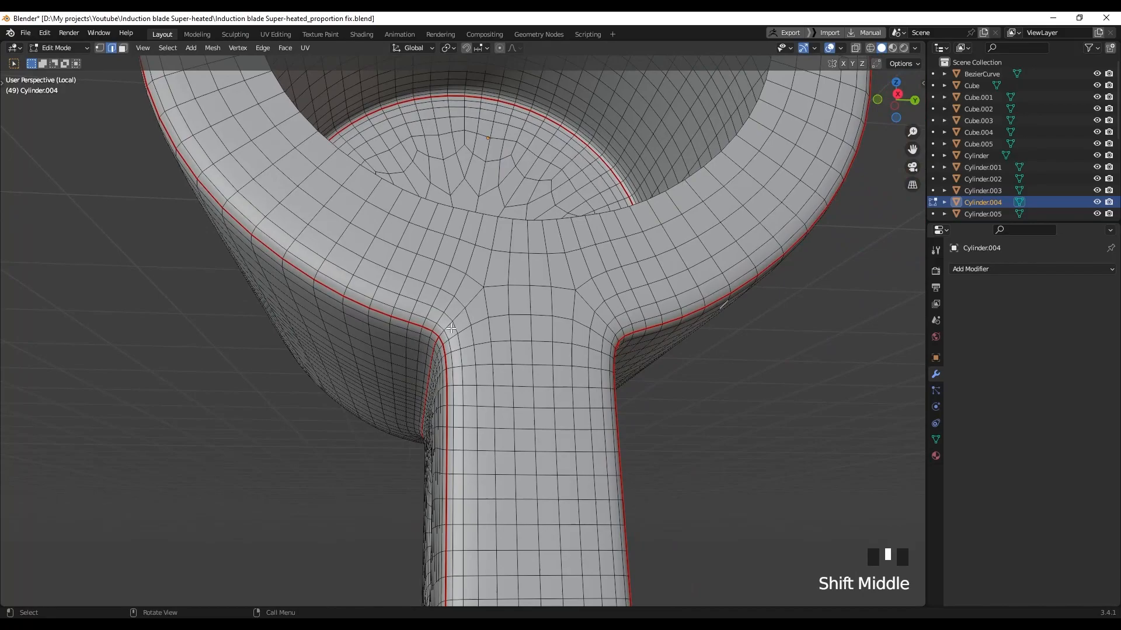
left_click(480, 297, "ctrl")
left_click(599, 315, "ctrl")
scroll(554, 356, "up", 1)
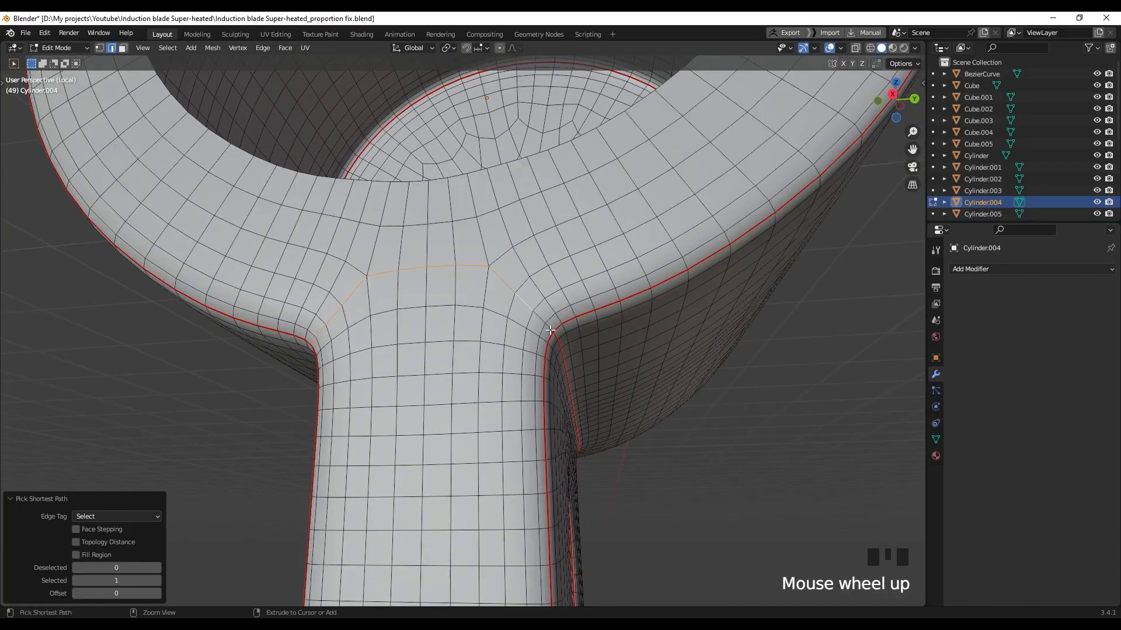
middle_click_drag(502, 386, 515, 348)
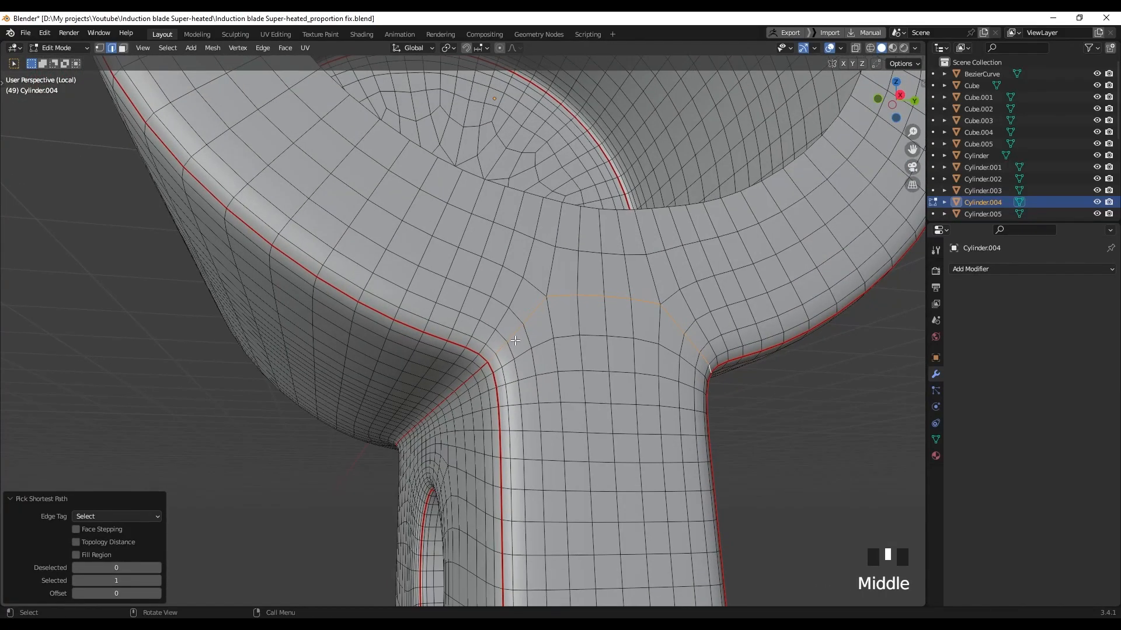
right_click(514, 339)
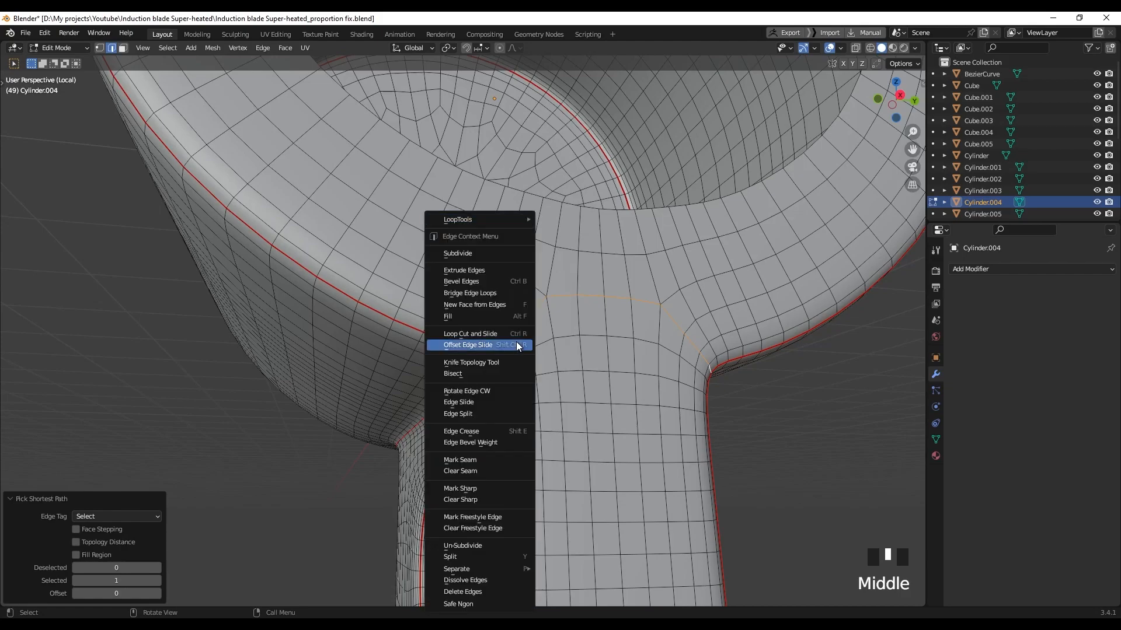
left_click(482, 461)
left_click(606, 396)
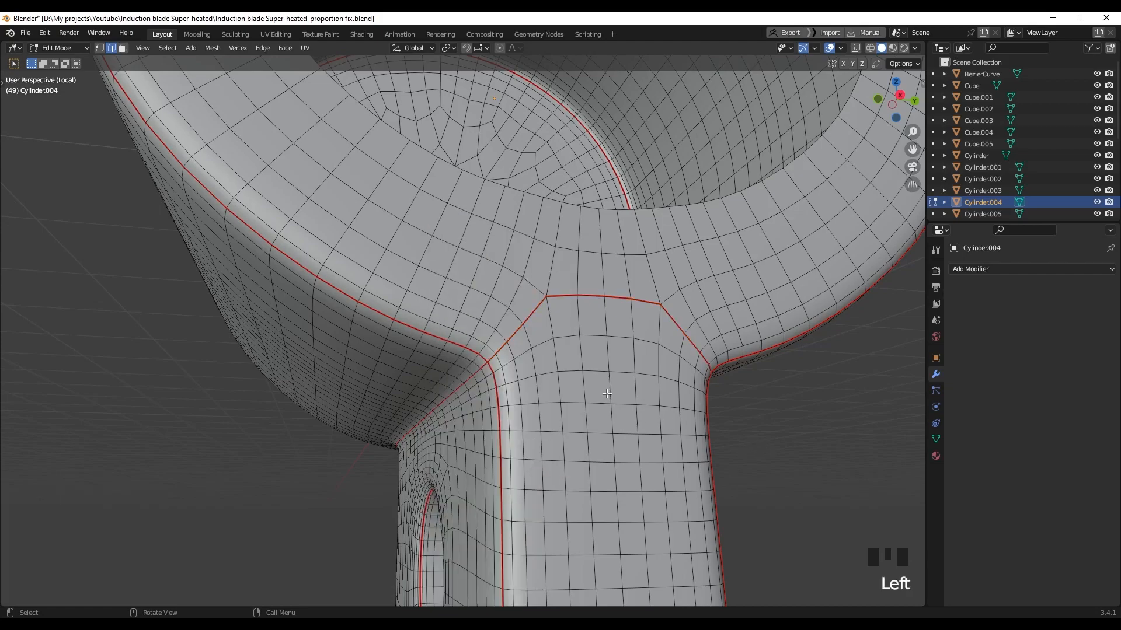
Mark the edge path running down to the handle as a seam
scroll(607, 394, "down", 4)
middle_click_drag(607, 394, 463, 324)
scroll(445, 239, "up", 5)
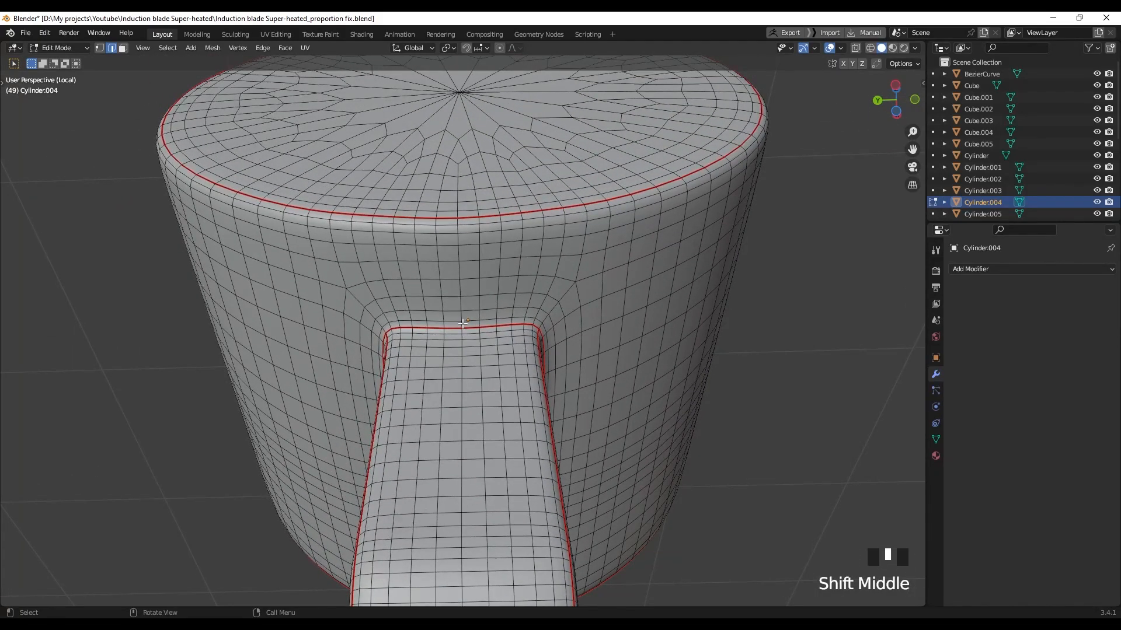
scroll(473, 337, "up", 1)
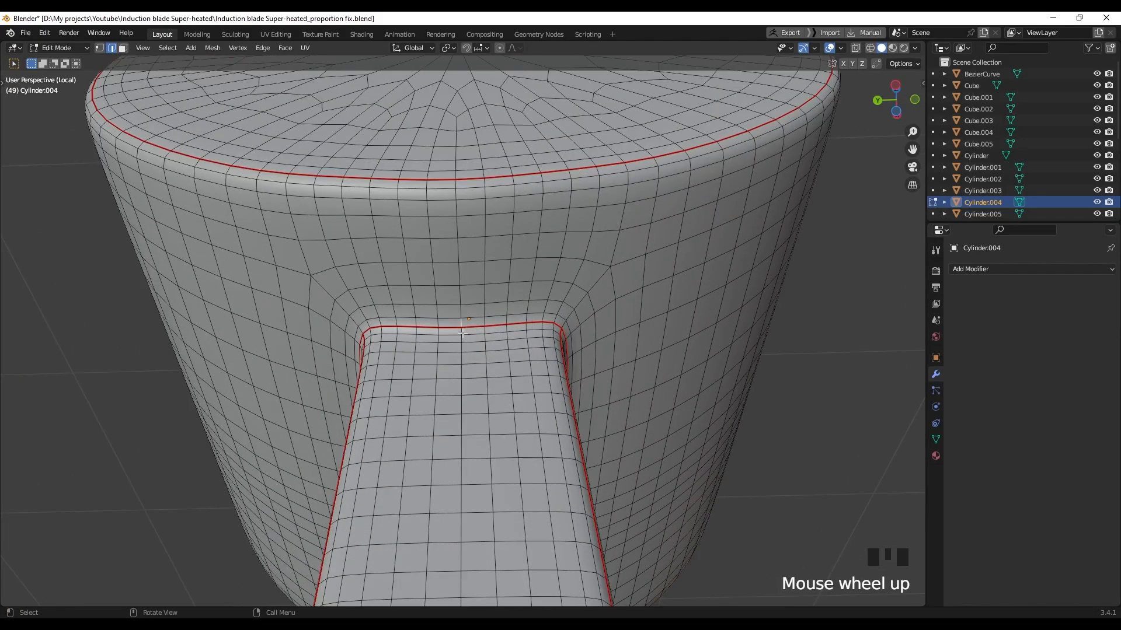
left_click(455, 185, "ctrl")
right_click_drag(458, 212, 427, 430)
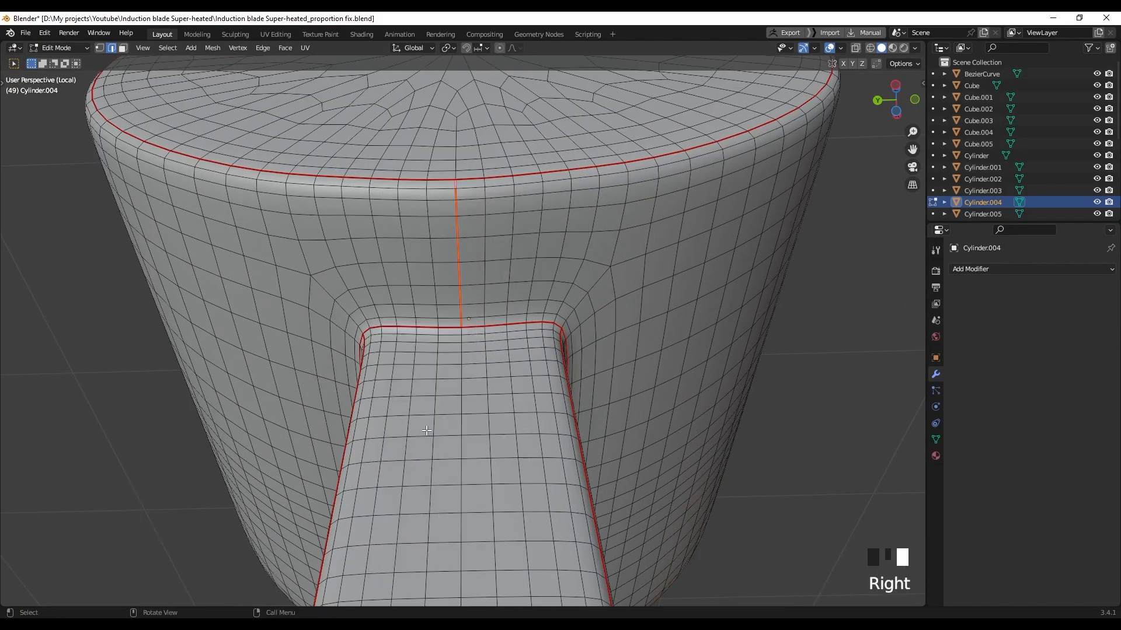
Mark another shortest edge path along the ring piece as a seam
scroll(495, 278, "down", 3)
middle_click_drag(496, 278, 503, 342)
scroll(474, 384, "down", 3)
scroll(465, 366, "up", 5)
left_click(476, 291, "ctrl")
right_click(491, 286)
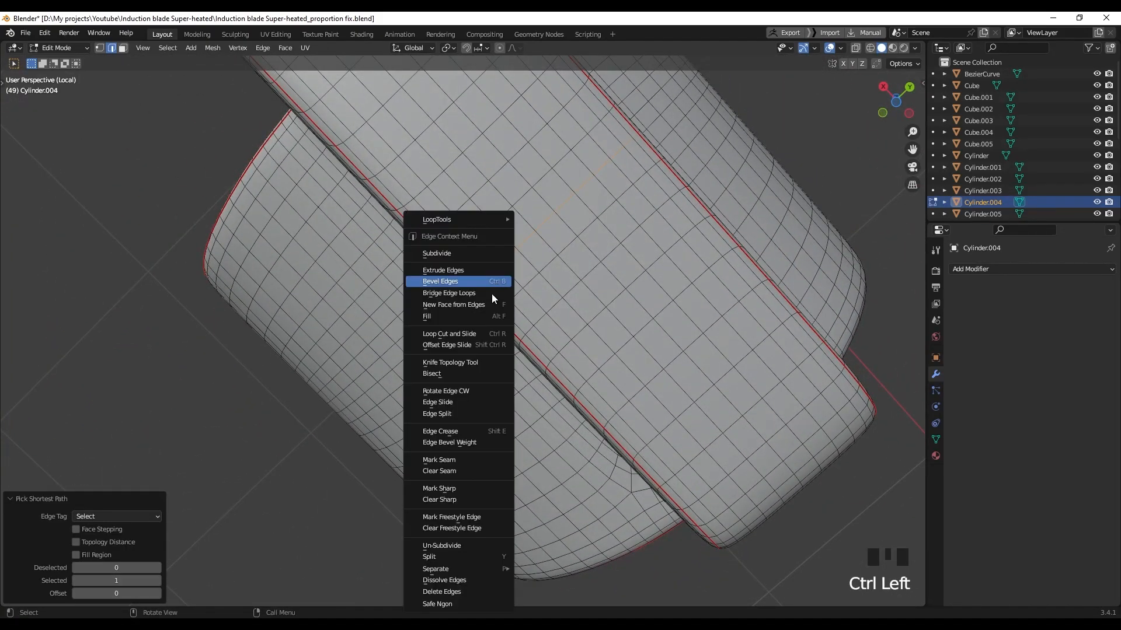
right_click(447, 454)
Unwrap the whole ring piece and check the checker texture in Material Preview
middle_click_drag(447, 454, 560, 397)
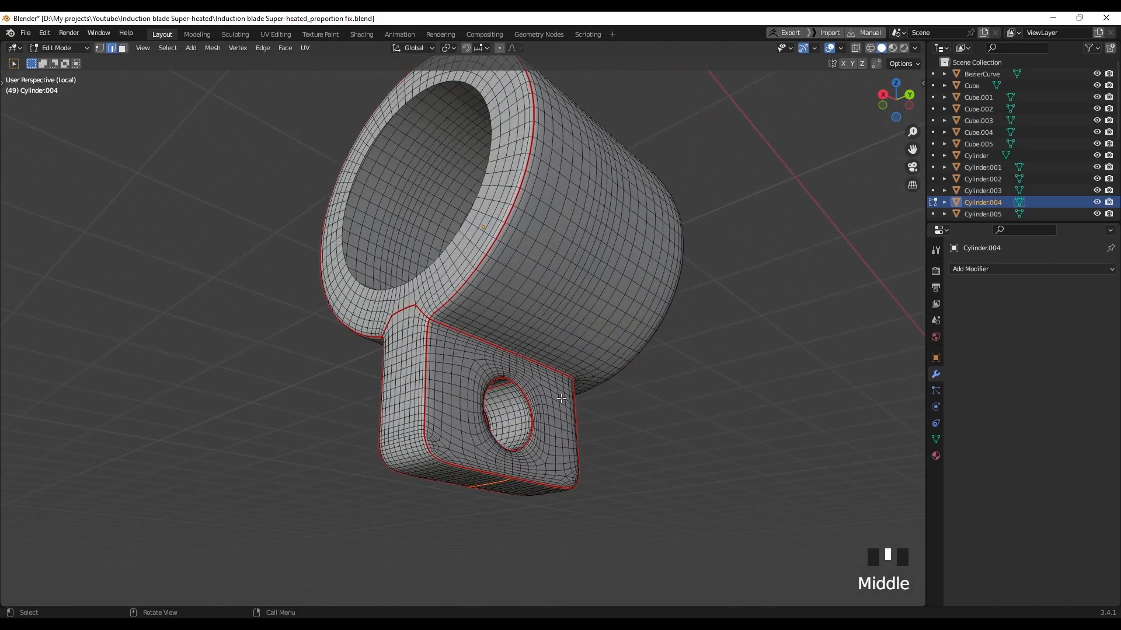
key("a")
key("u")
left_click(560, 396)
key("z")
key("alt+a")
mouse_move(437, 327)
middle_mouse_down()
mouse_move(622, 344)
mouse_move(340, 373)
mouse_move(310, 293)
mouse_move(227, 230)
mouse_move(499, 397)
middle_mouse_up()
Leave the ring's local view and isolate the Plane.001 grip wrap instead
key("slash")
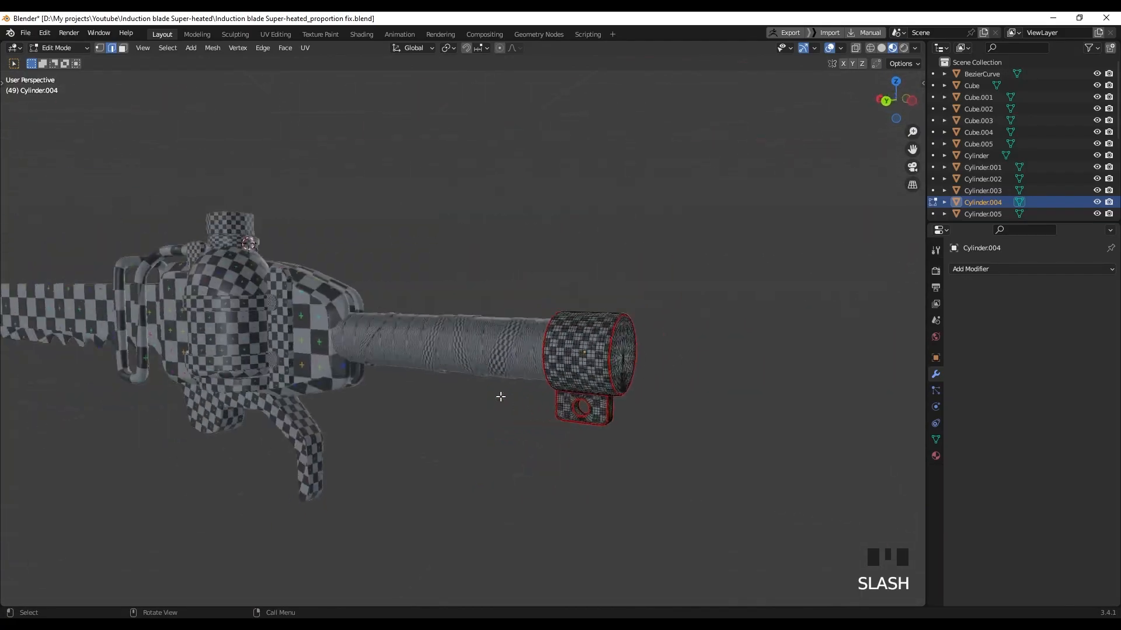
middle_click_drag(372, 353, 506, 351, "shift")
scroll(390, 412, "up", 5)
left_click(503, 407)
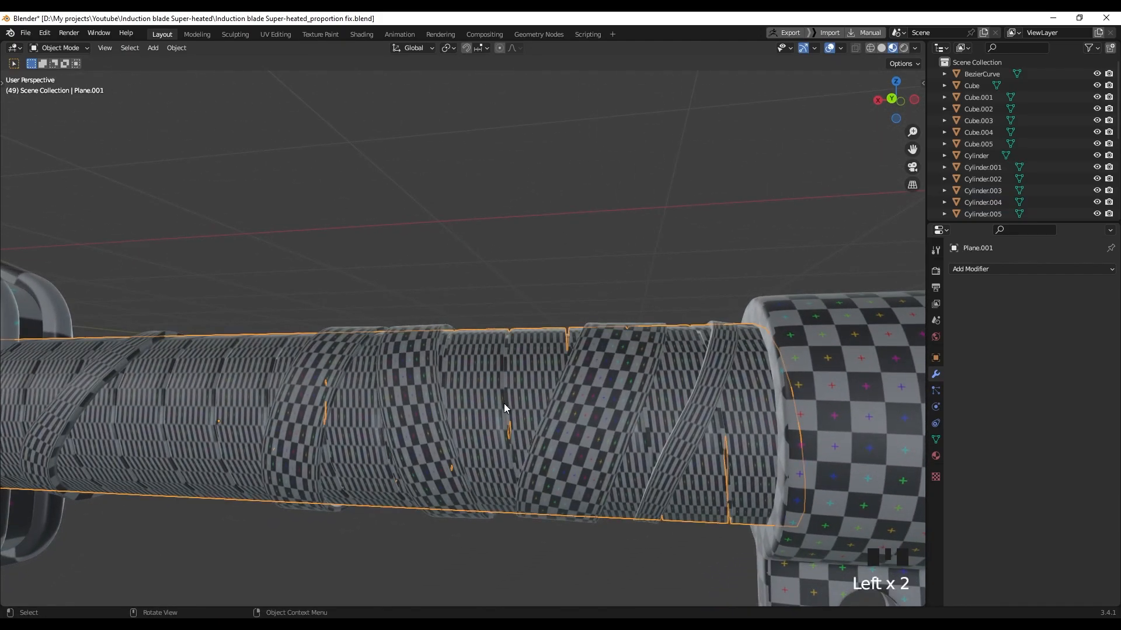
key("slash")
scroll(600, 340, "up", 1)
middle_click_drag(600, 339, 570, 383)
scroll(473, 376, "up", 2)
mouse_move(472, 377)
middle_mouse_down("shift")
mouse_move(470, 438)
mouse_move(575, 383)
mouse_move(523, 380)
mouse_move(419, 403)
mouse_move(500, 391)
mouse_move(551, 404)
mouse_move(521, 394)
mouse_move(502, 365)
mouse_move(589, 360)
mouse_move(602, 338)
middle_mouse_up("shift")
scroll(418, 403, "up", 3)
In Edit Mode with solid shading, select the tube's rim and upper edge loops
key("Tab")
key("z")
scroll(551, 403, "up", 1)
left_click(468, 275)
scroll(469, 286, "up", 1)
left_click(499, 382, "alt")
scroll(589, 359, "up", 2)
middle_click_drag(652, 387, 555, 406)
scroll(631, 391, "down", 2)
scroll(585, 353, "down", 2)
left_click(429, 277, "alt+shift")
Mark the selected edge loops at the tube's open end as seams
scroll(611, 323, "down", 3)
middle_click_drag(610, 323, 678, 305)
scroll(678, 305, "down", 3)
middle_click_drag(745, 289, 407, 370, "shift")
scroll(413, 248, "down", 2)
middle_click_drag(414, 248, 543, 290)
right_click(543, 290)
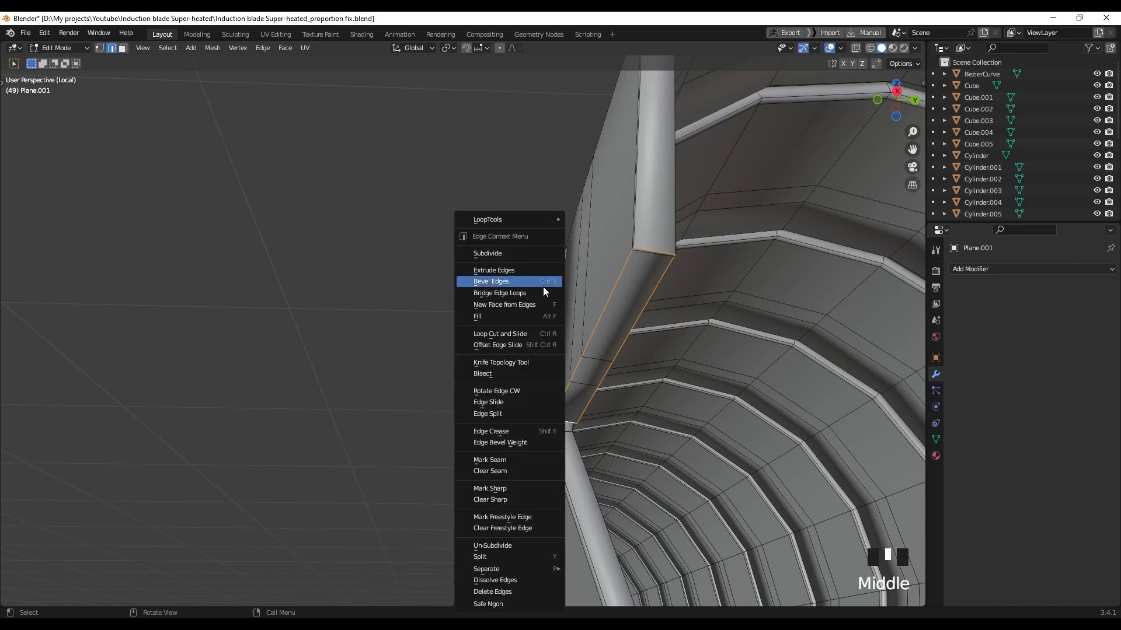
left_click(512, 459)
middle_click_drag(634, 317, 541, 403)
scroll(677, 311, "up", 1)
scroll(664, 349, "down", 18)
scroll(318, 345, "up", 3)
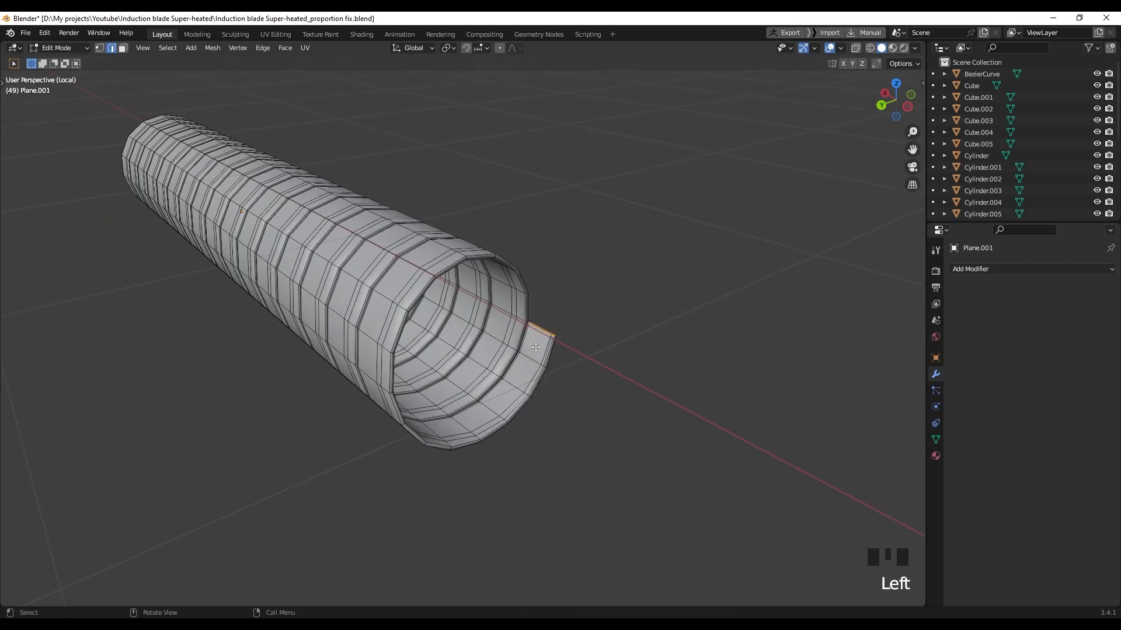
Frame the flap's edge and mark its edge loop as a seam
key("KP_Decimal")
middle_click_drag(489, 334, 464, 345)
scroll(535, 390, "up", 2)
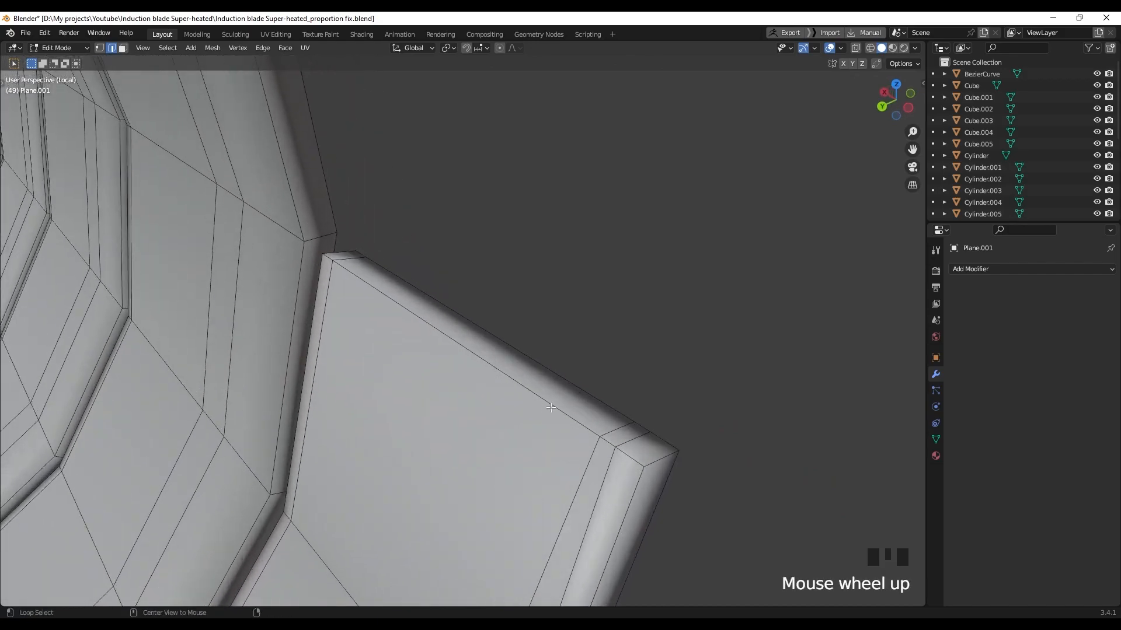
middle_click_drag(610, 447, 601, 462)
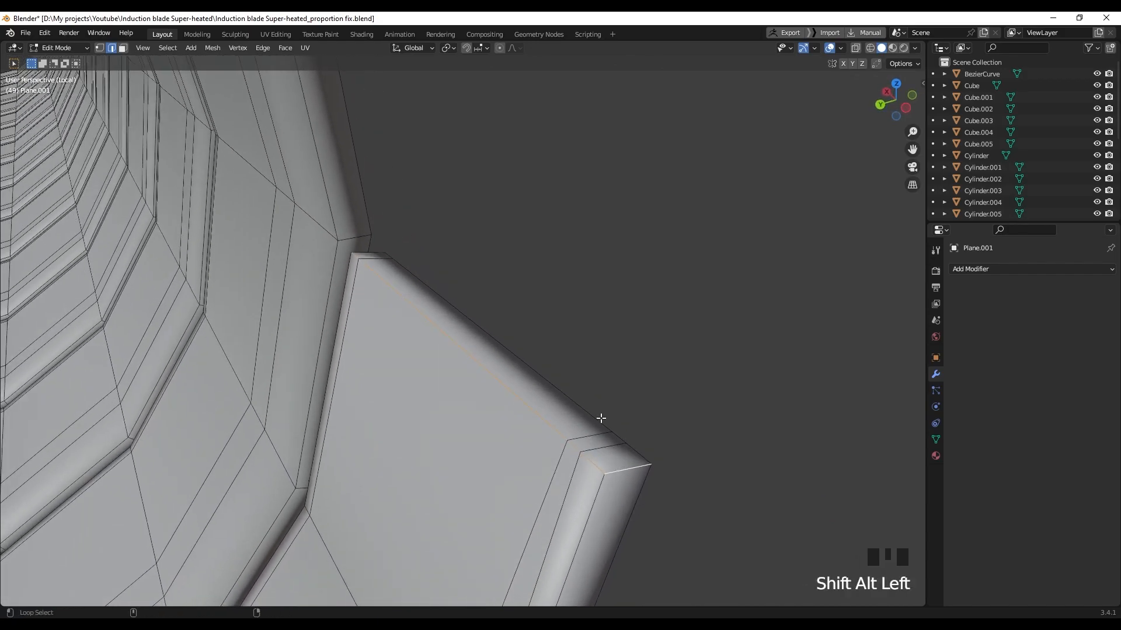
middle_click_drag(594, 415, 659, 404)
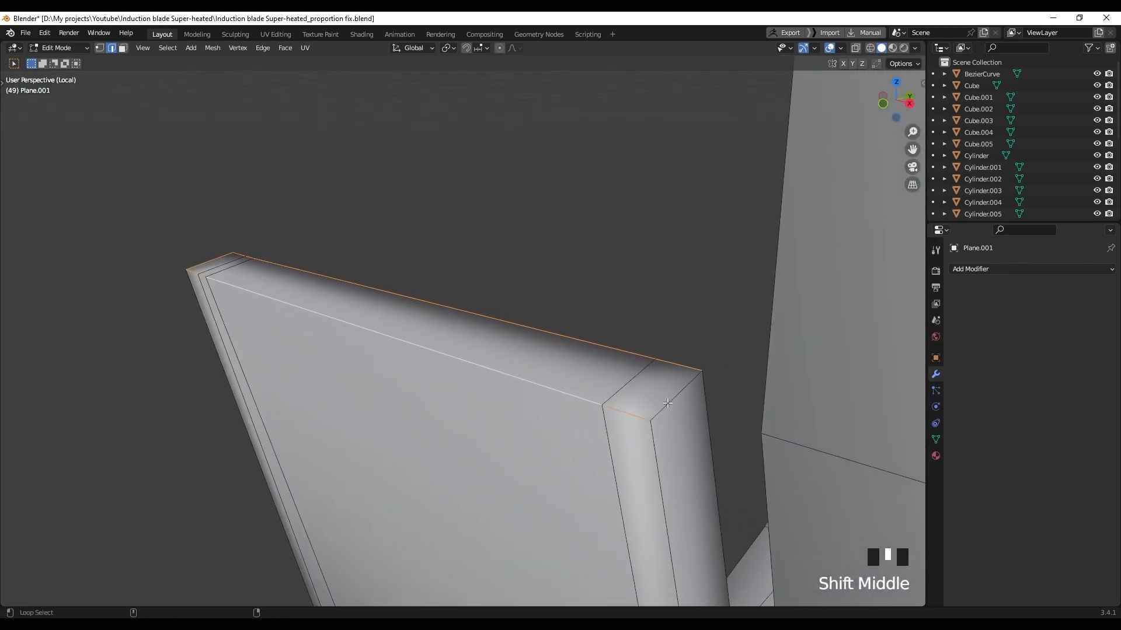
middle_click_drag(571, 409, 560, 380)
right_click_drag(560, 380, 512, 463)
middle_click_drag(512, 463, 627, 391)
Add another ring loop along the tube's tunnel and mark the loops as seams
scroll(653, 404, "up", 2)
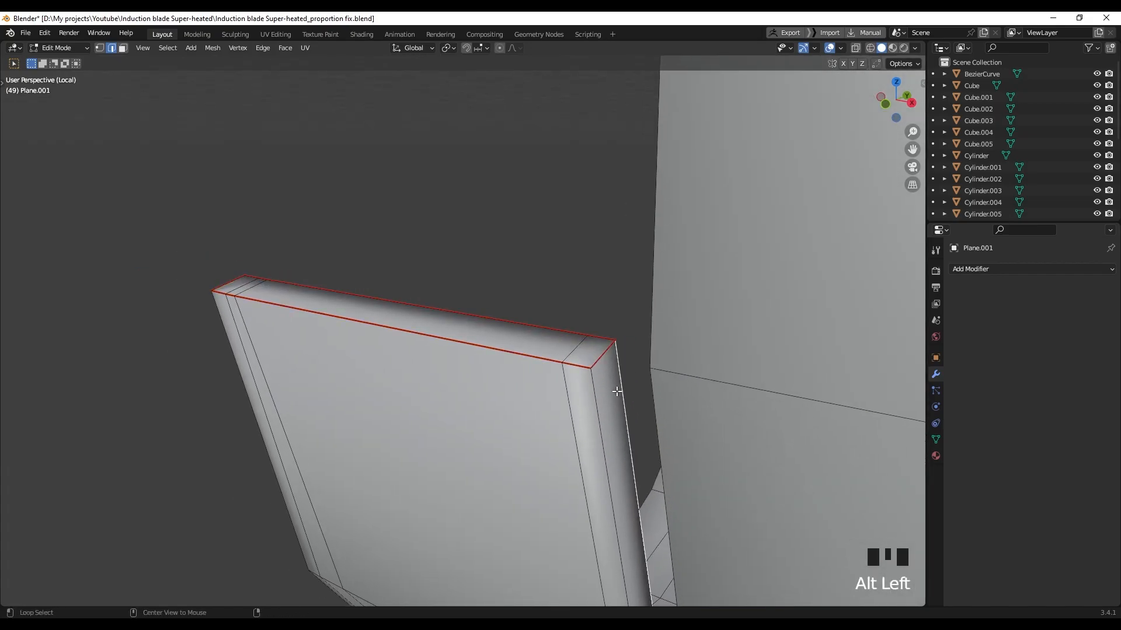
middle_click_drag(607, 421, 588, 387)
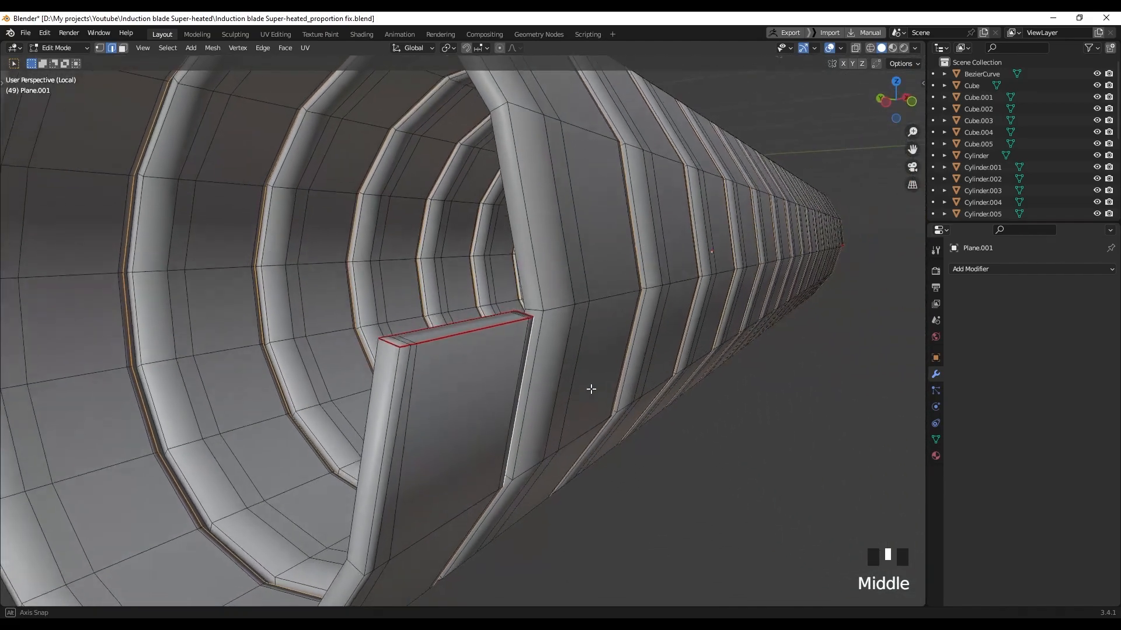
scroll(357, 384, "up", 3)
left_click(380, 377, "alt+shift")
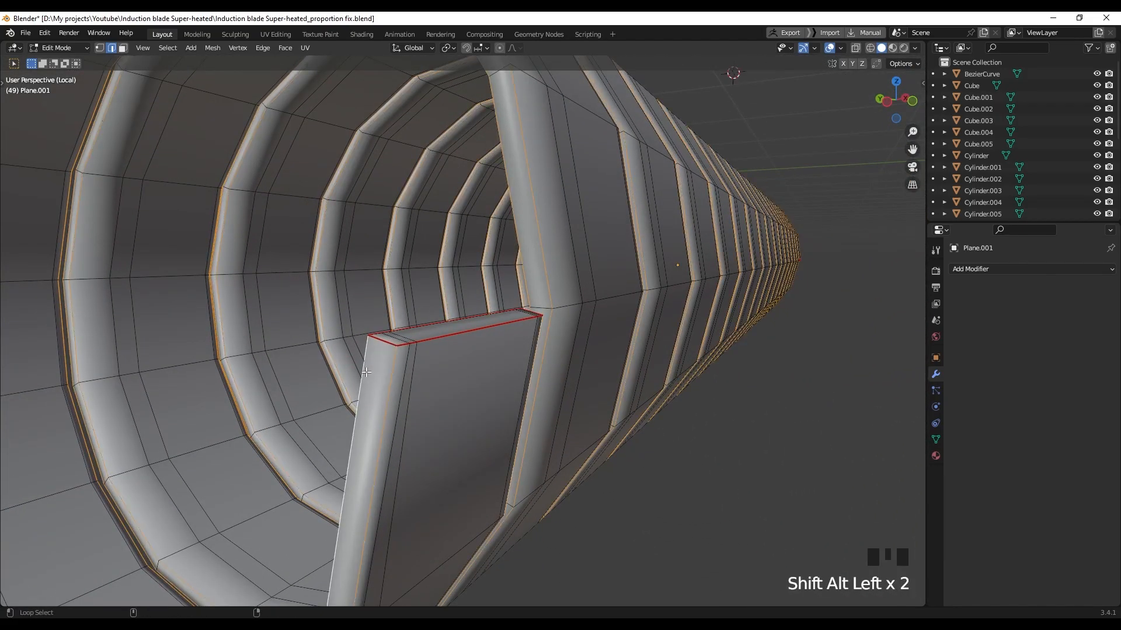
scroll(366, 371, "down", 3)
middle_click_drag(366, 371, 415, 379)
right_click(416, 379)
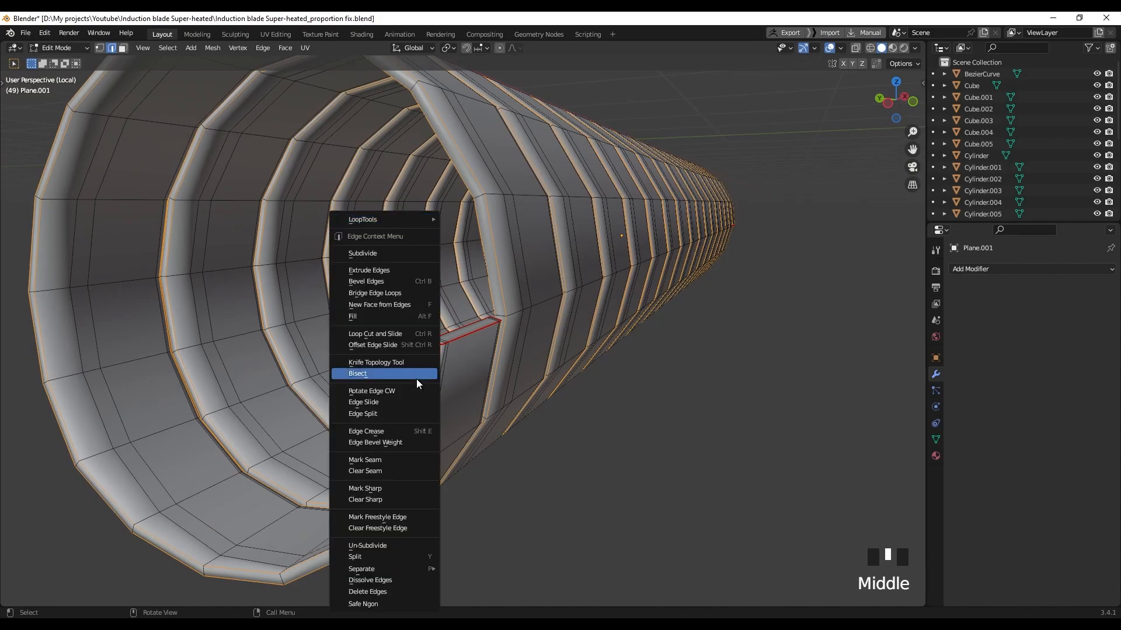
left_click(382, 459)
left_click(554, 448)
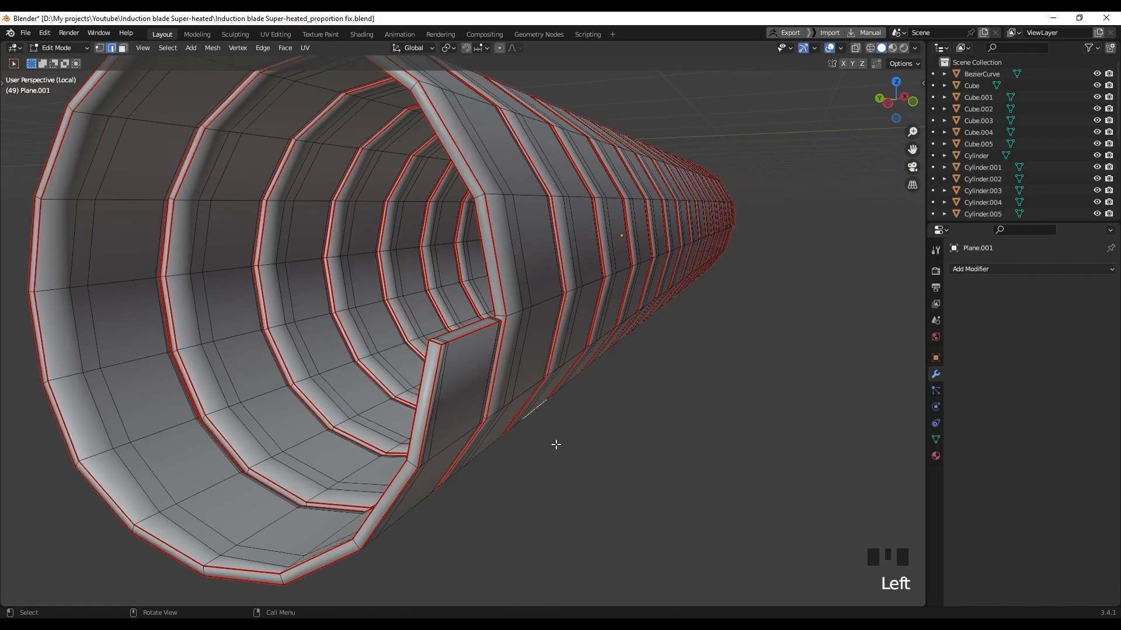
Select all of the Plane.001 wrap and UV-unwrap it
scroll(556, 445, "down", 6)
middle_click_drag(555, 445, 512, 407)
key("a")
key("u")
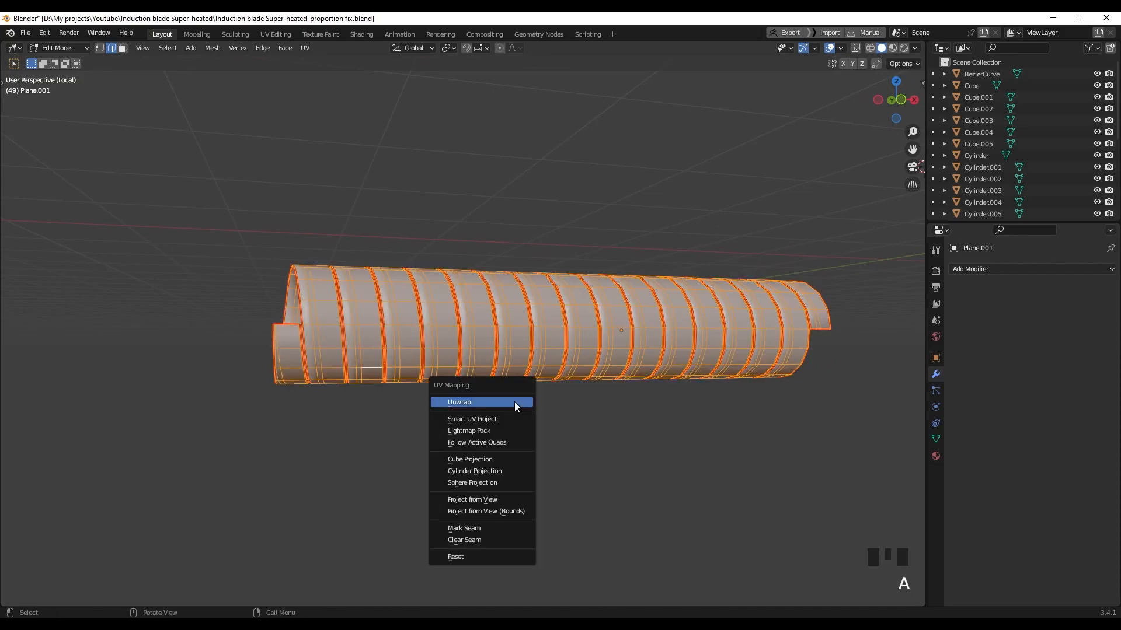
left_click(515, 403)
Mark the selected ring loops on the wrap as seams
left_click(514, 486)
middle_click_drag(596, 453, 567, 416)
scroll(467, 378, "up", 3)
scroll(514, 382, "up", 1)
scroll(514, 382, "up", 1)
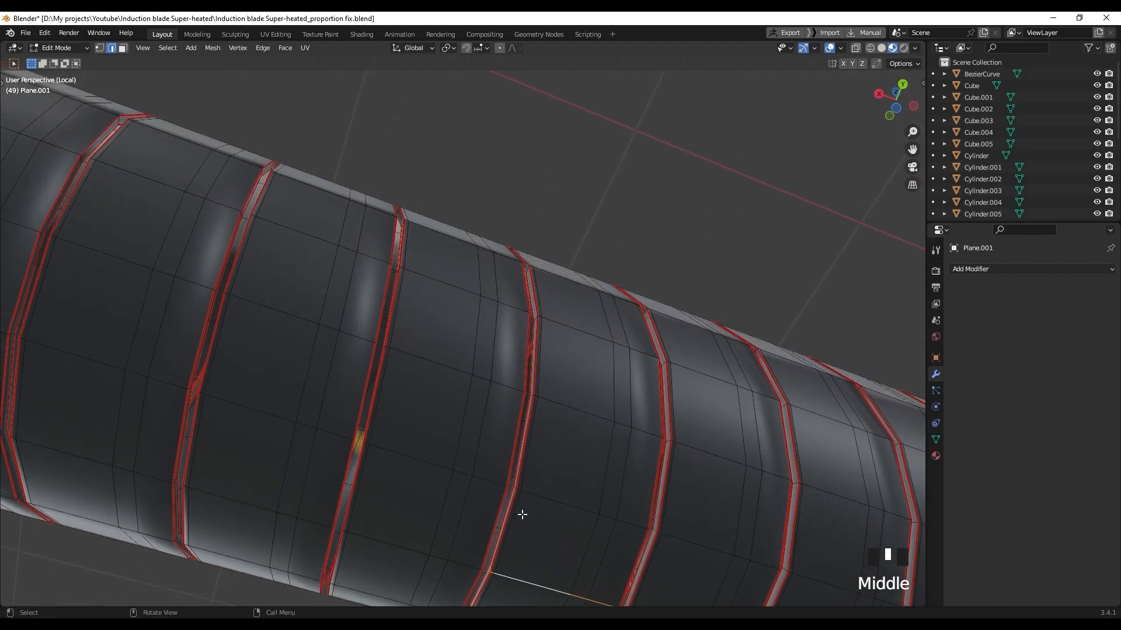
right_click(479, 524)
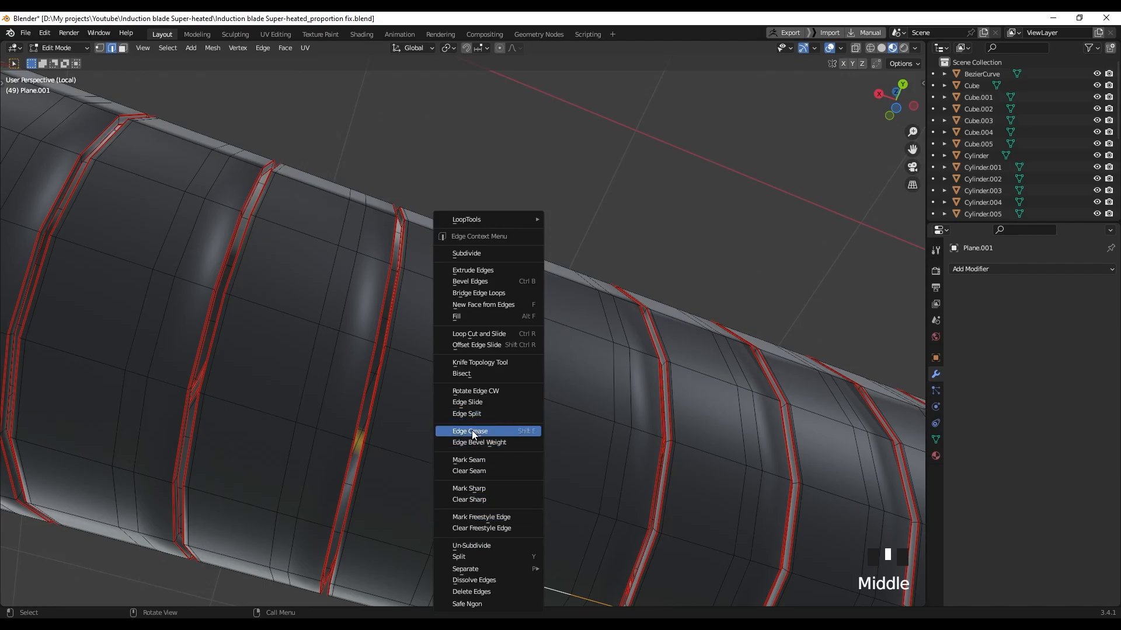
left_click(482, 459)
Mark seams on the edges at the tube's open end
scroll(541, 478, "down", 4)
middle_click_drag(541, 478, 494, 519, "shift")
scroll(458, 466, "down", 2)
middle_click_drag(518, 419, 536, 337)
scroll(402, 444, "up", 3)
right_click(535, 346)
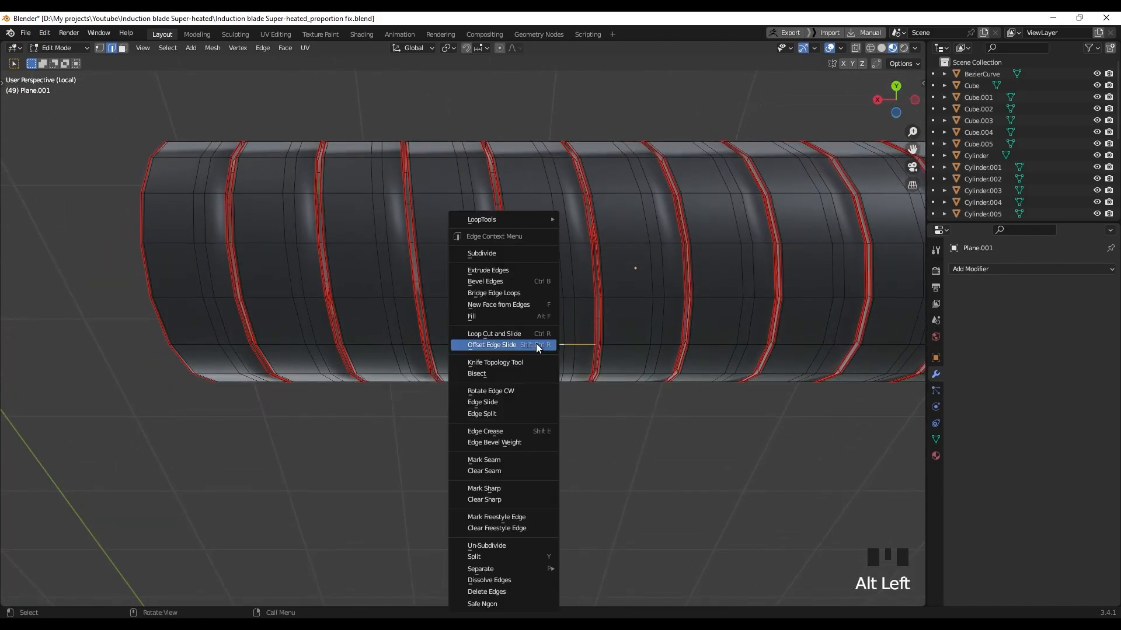
right_click(499, 470)
Inspect the seamed tube, exit local view and return to Object Mode
scroll(537, 401, "down", 4)
middle_click_drag(538, 400, 818, 403)
middle_click_drag(417, 377, 530, 358, "shift")
middle_click_drag(515, 356, 511, 403)
key("slash")
scroll(502, 412, "up", 3)
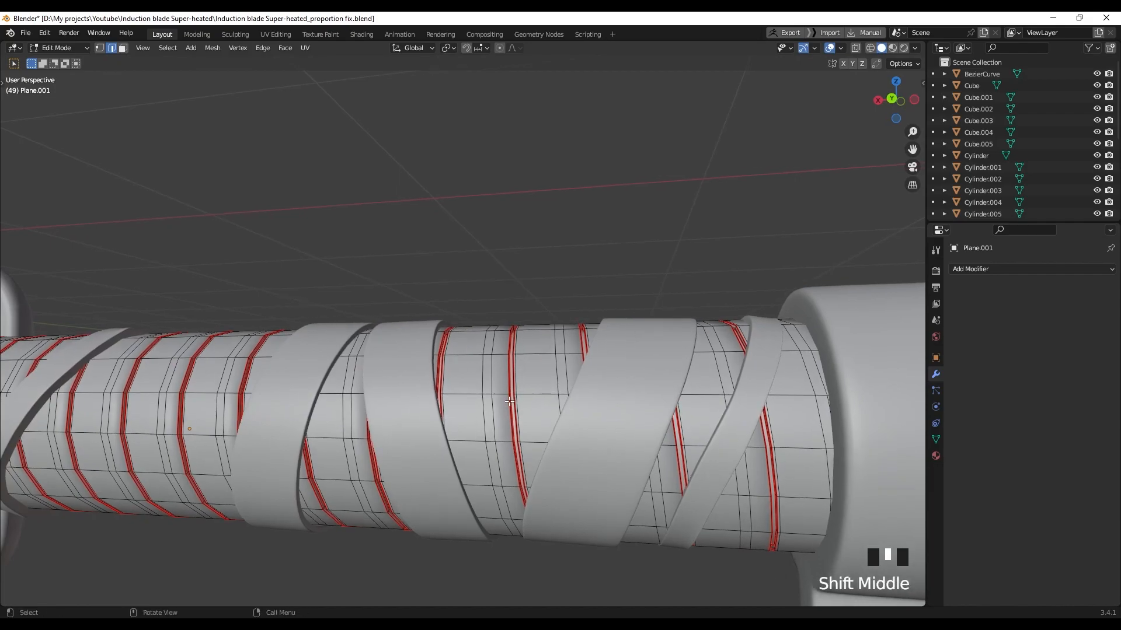
key("Tab")
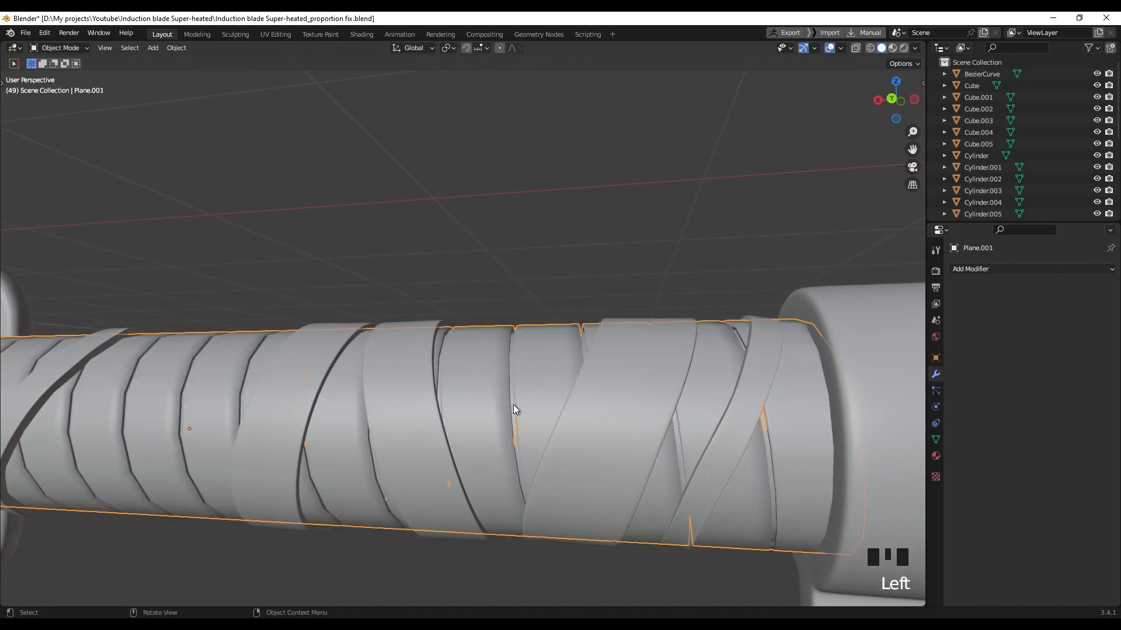
Cancel the accidental move and hide the checkered wrap to expose the tube
key("g")
right_click(503, 474)
middle_click_drag(838, 429, 769, 421, "shift")
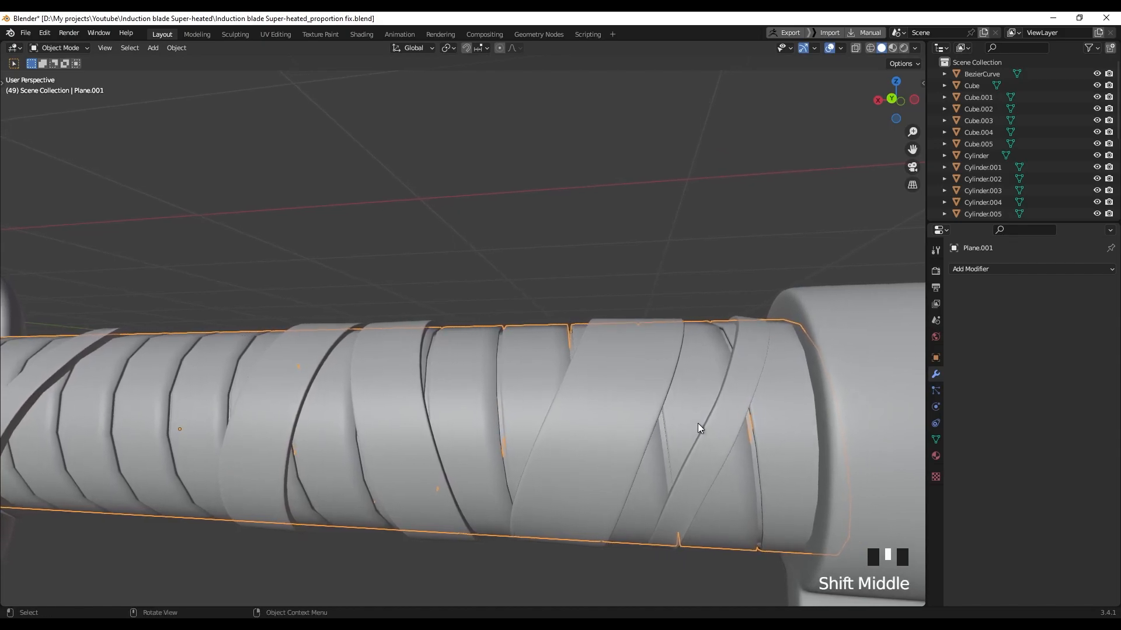
key("h")
Isolate Cylinder.003 in Edit Mode and mark its edge loop as a UV seam
left_click(537, 385)
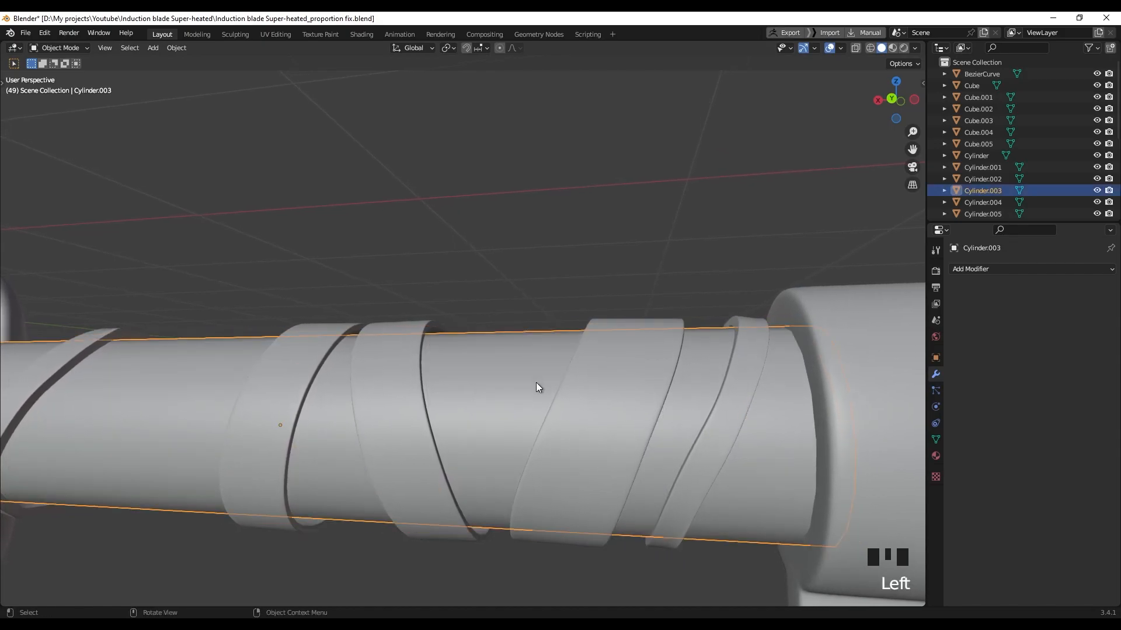
key("slash")
middle_click_drag(544, 382, 569, 345)
key("Tab")
scroll(472, 388, "up", 4)
scroll(549, 333, "down", 2)
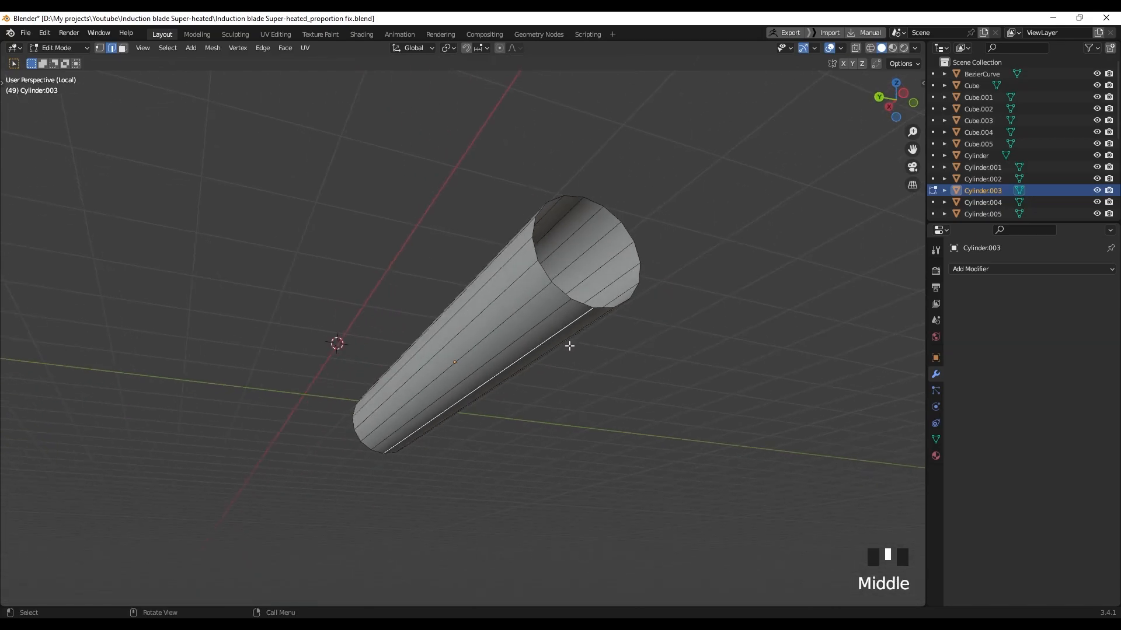
right_click(546, 336)
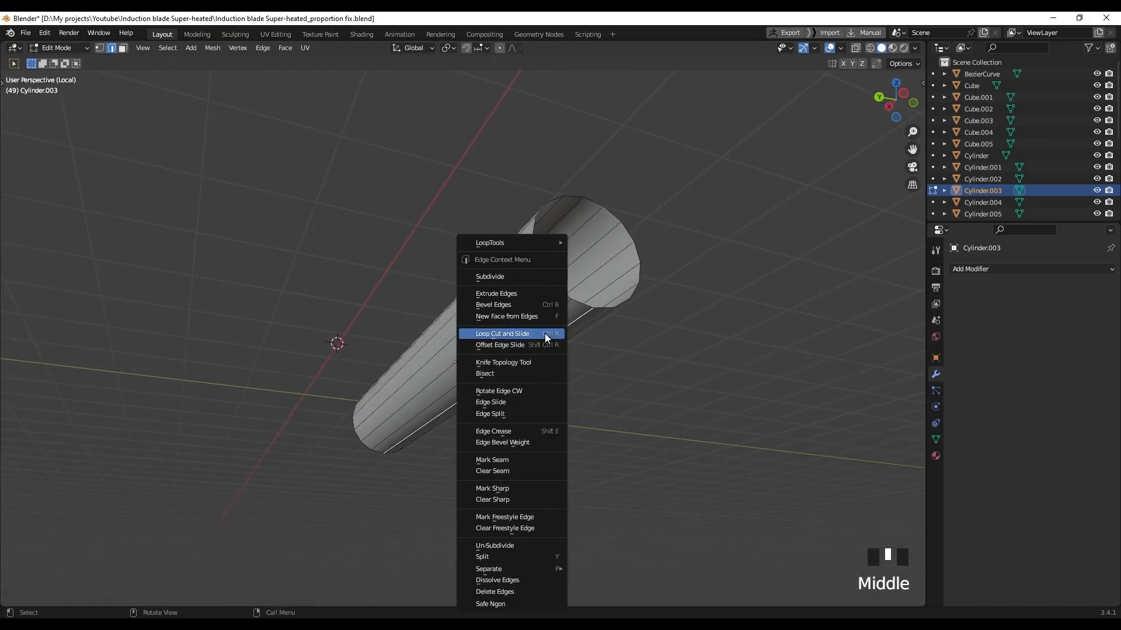
right_click(517, 460)
Unwrap the whole tube and preview it with the checker material
middle_click_drag(531, 438, 536, 396)
key("a")
key("u")
left_click(563, 388)
key("z")
key("alt+a")
middle_click_drag(403, 373, 533, 335)
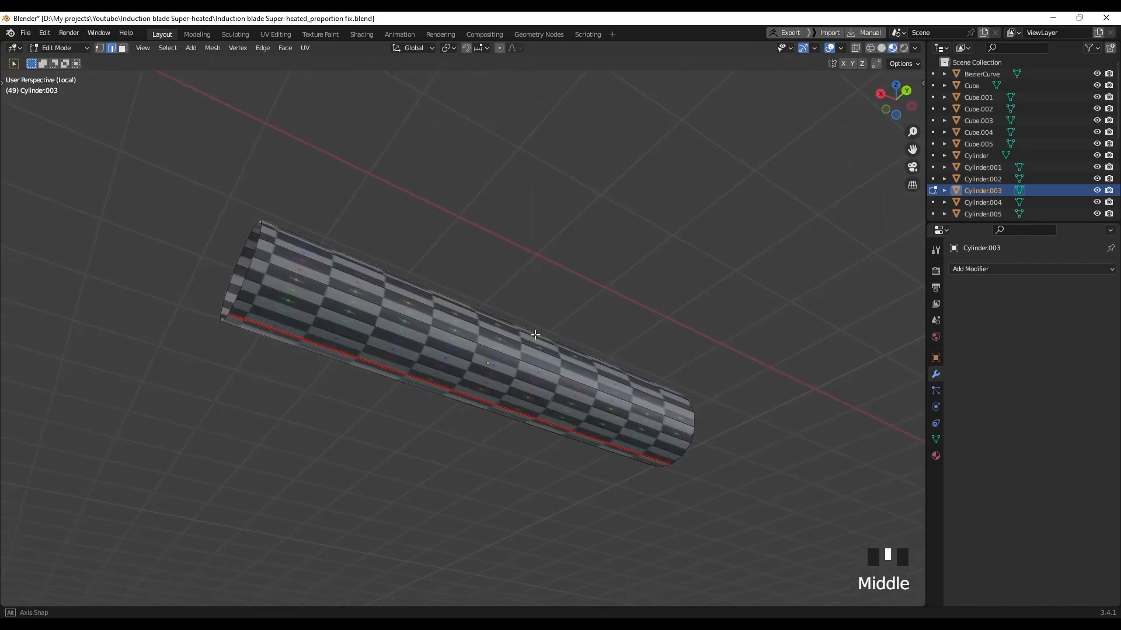
middle_click_drag(334, 315, 388, 338, "shift")
scroll(388, 339, "up", 1)
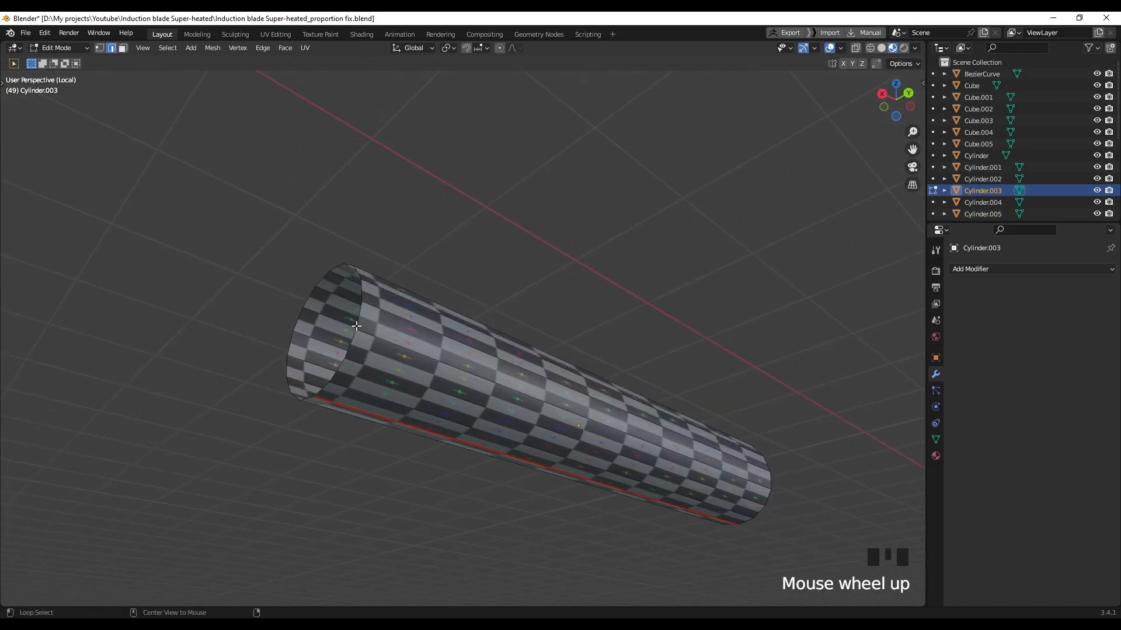
scroll(550, 373, "down", 2)
Add a seam on the tube's end loop and unwrap the tube again
middle_click_drag(552, 374, 570, 336)
right_click(570, 336)
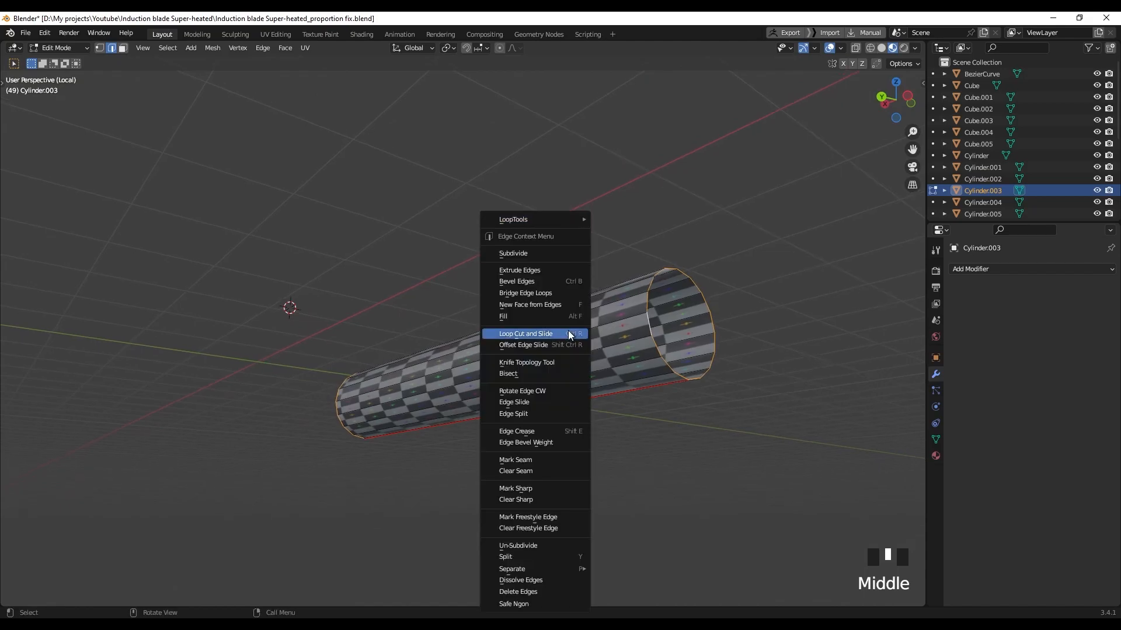
left_click(533, 460)
middle_click_drag(532, 460, 420, 400)
key("a")
key("u")
left_click(503, 381)
Return to the full model in Object Mode
key("slash")
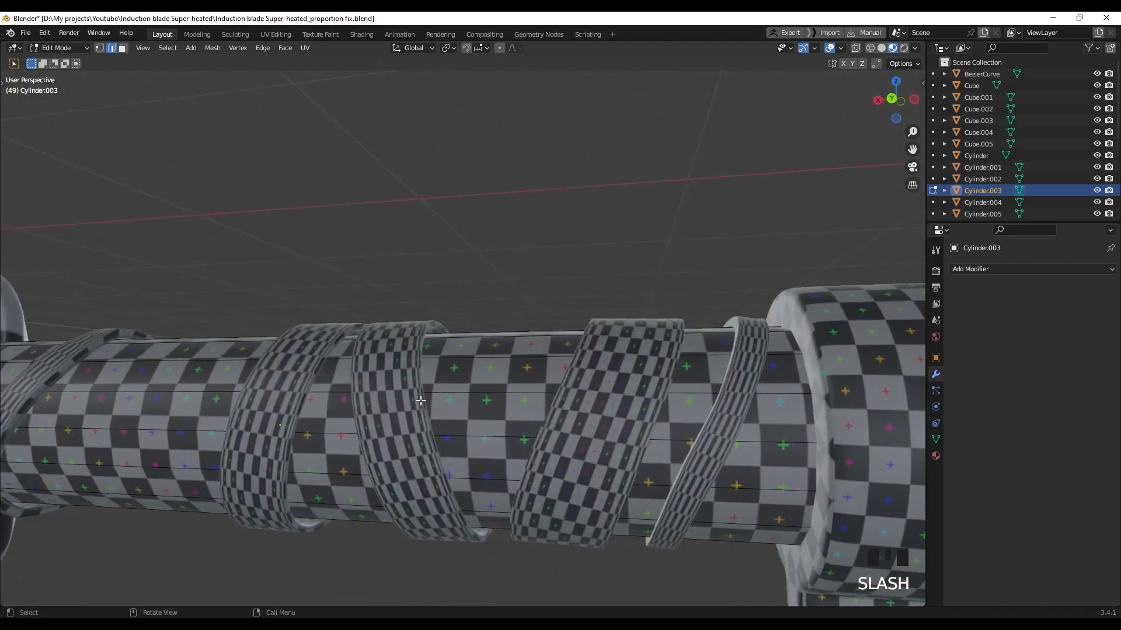
key("Tab")
scroll(970, 189, "down", 5)
Make Plane.001 visible again and select it
left_click(1097, 163)
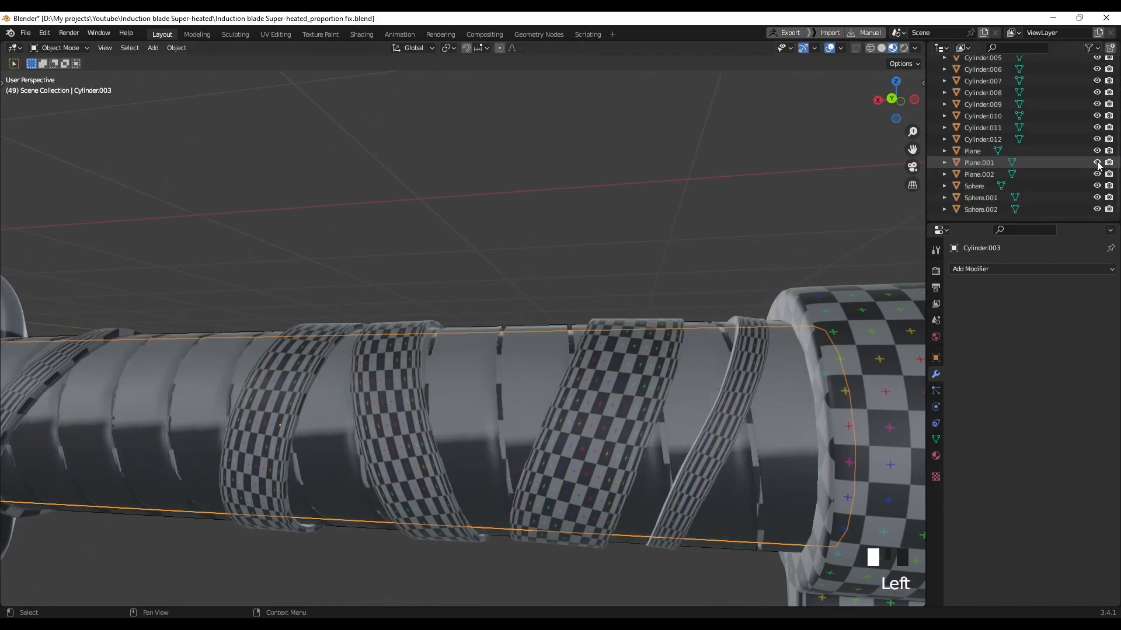
middle_click_drag(548, 284, 313, 345)
left_click(500, 388)
scroll(499, 379, "down", 2)
Isolate the Cylinder.005 ring in Edit Mode and select one of its edge loops
left_click(251, 349)
key("slash")
key("Tab")
middle_click_drag(377, 360, 387, 353)
left_click(363, 304)
Mark the ring's rim loops as UV seams
scroll(338, 323, "up", 2)
middle_click_drag(338, 323, 492, 306, "shift")
scroll(317, 332, "up", 1)
scroll(310, 312, "up", 2)
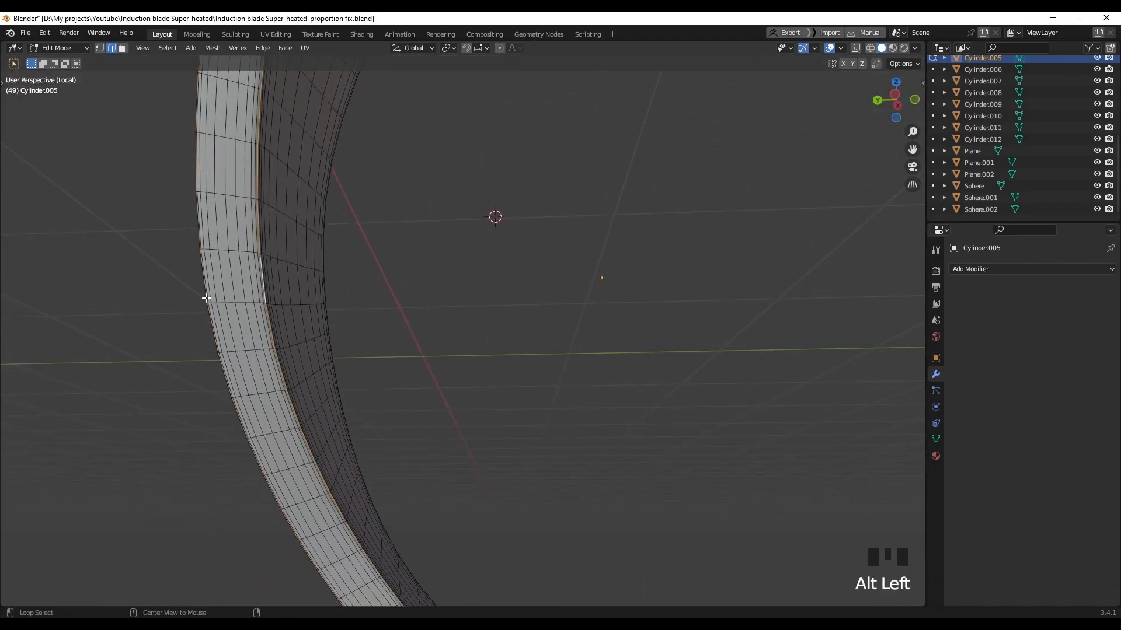
scroll(268, 314, "down", 3)
middle_click_drag(300, 313, 601, 333)
scroll(553, 383, "up", 4)
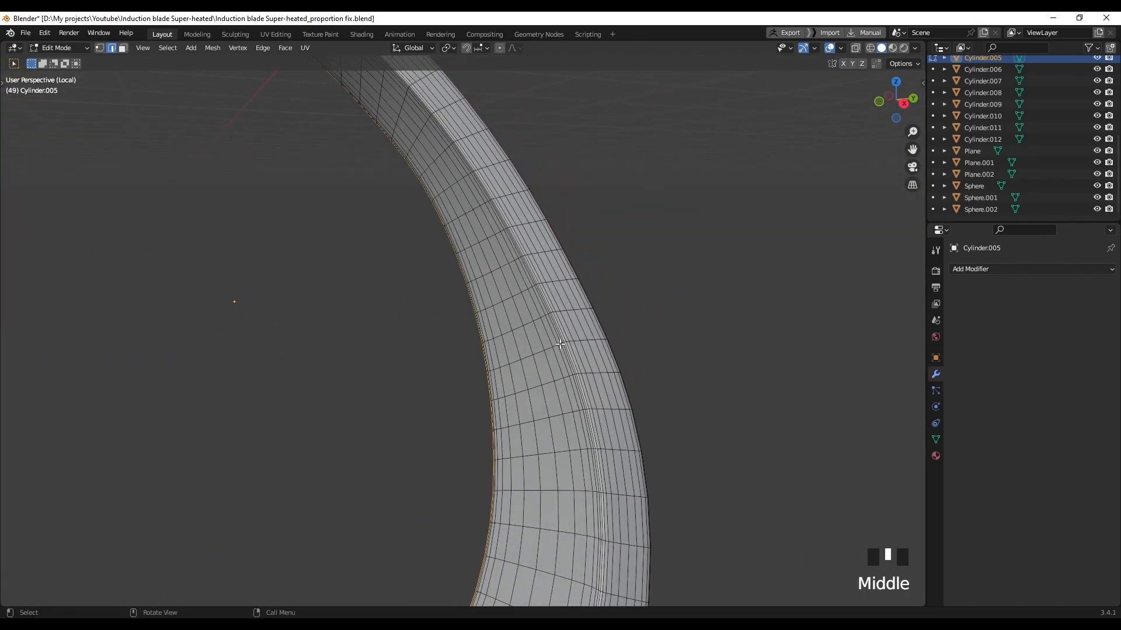
scroll(599, 324, "up", 2)
scroll(595, 321, "down", 8)
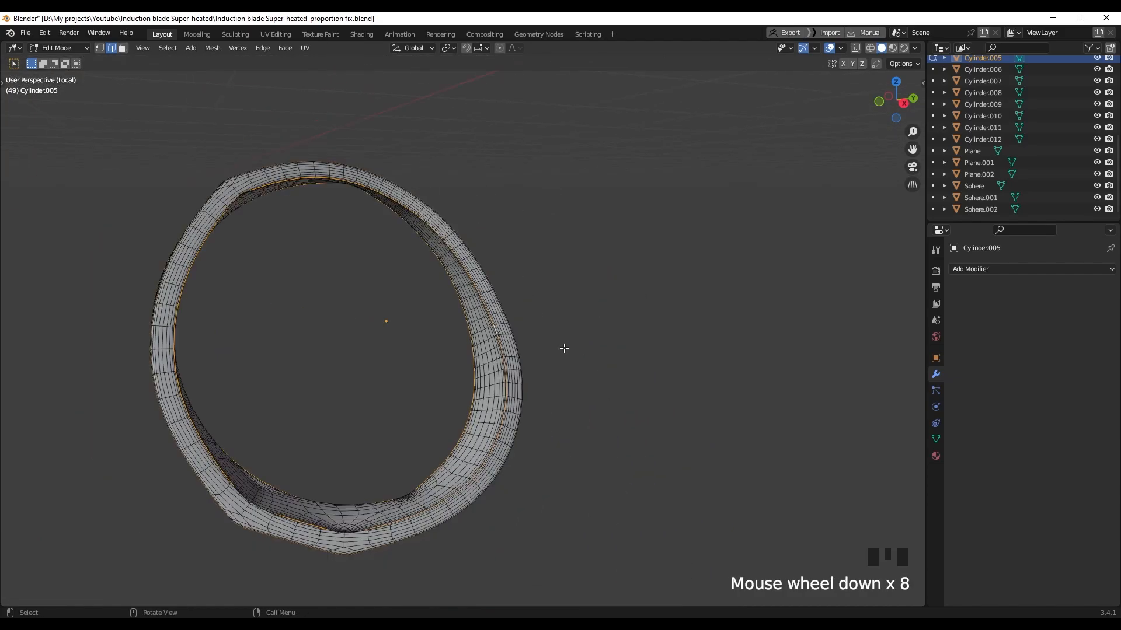
right_click(510, 339)
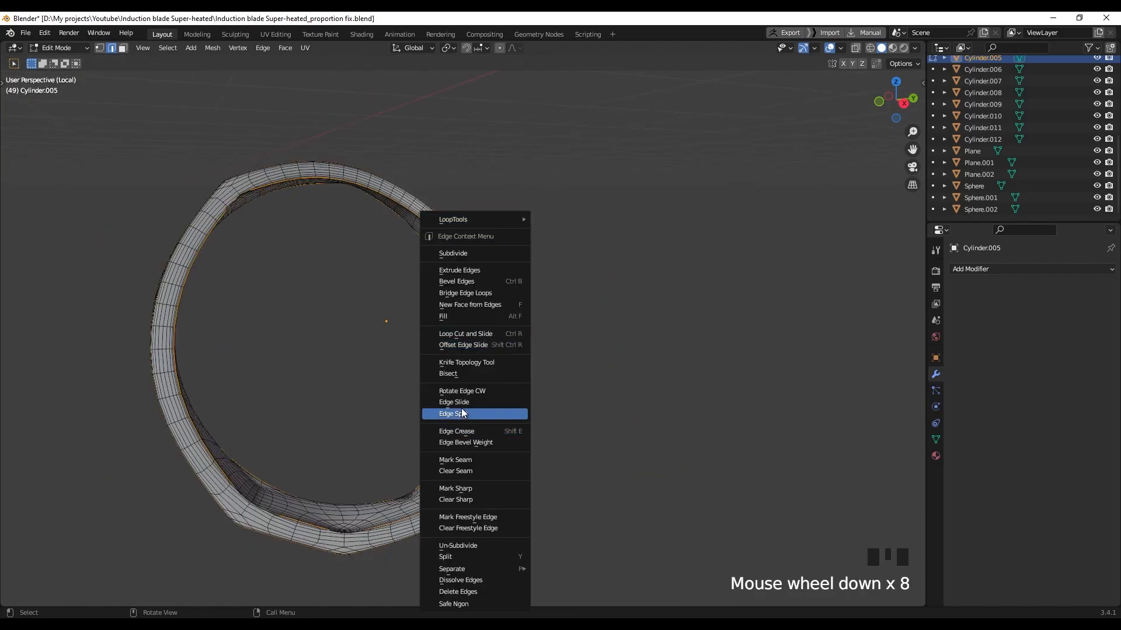
right_click(458, 461)
Mark the ring's cross-cut loop as a seam
middle_click_drag(357, 320, 292, 357, "shift")
scroll(290, 360, "up", 2)
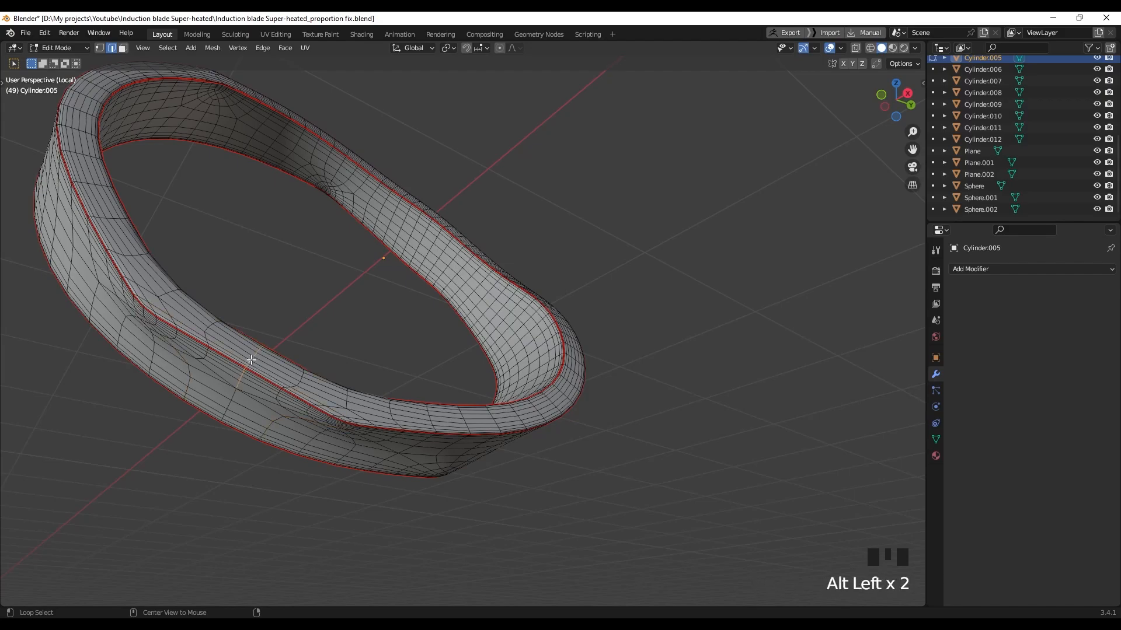
middle_click_drag(248, 377, 551, 339)
scroll(438, 168, "down", 2)
scroll(619, 366, "up", 2)
scroll(550, 338, "up", 3)
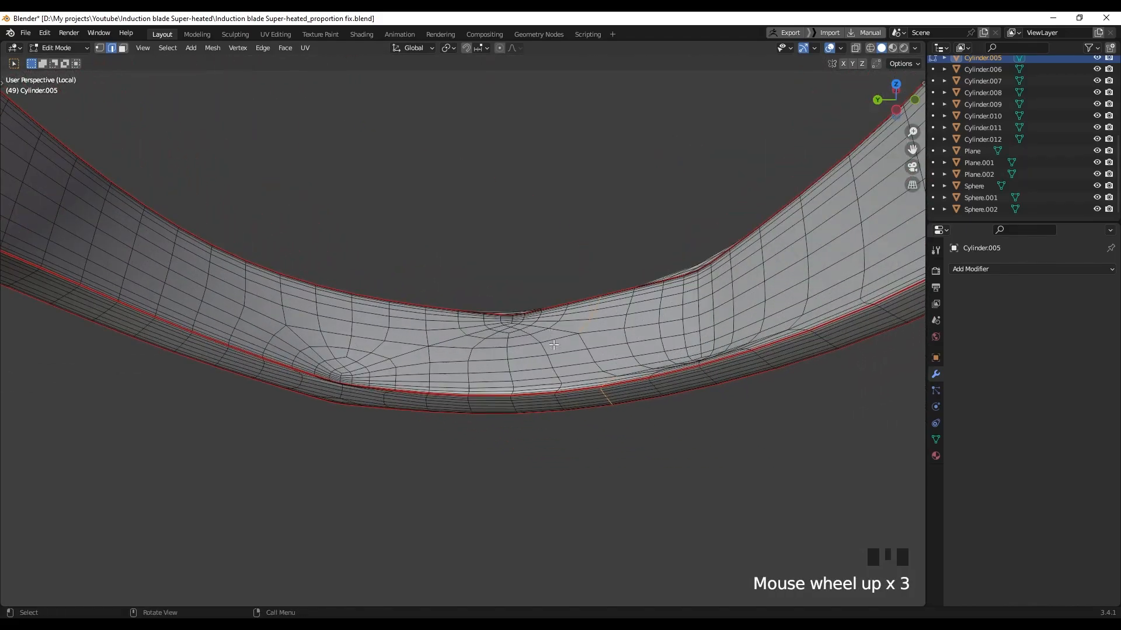
right_click(589, 364)
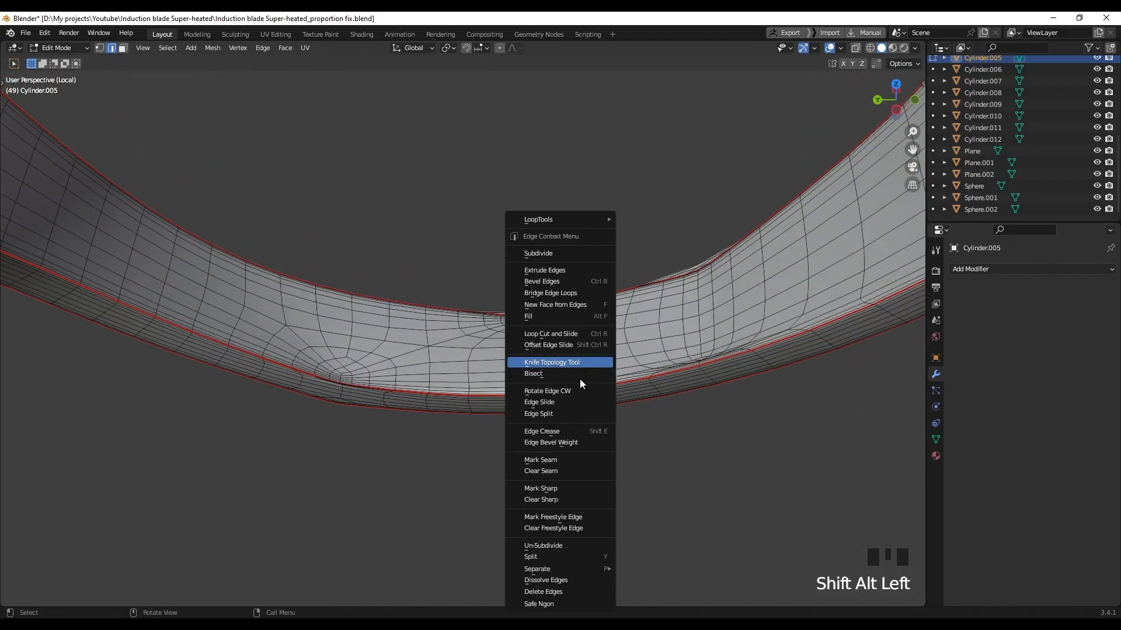
left_click(546, 461)
Unwrap the whole ring, preview its checker, and return to the full scene
scroll(588, 393, "down", 8)
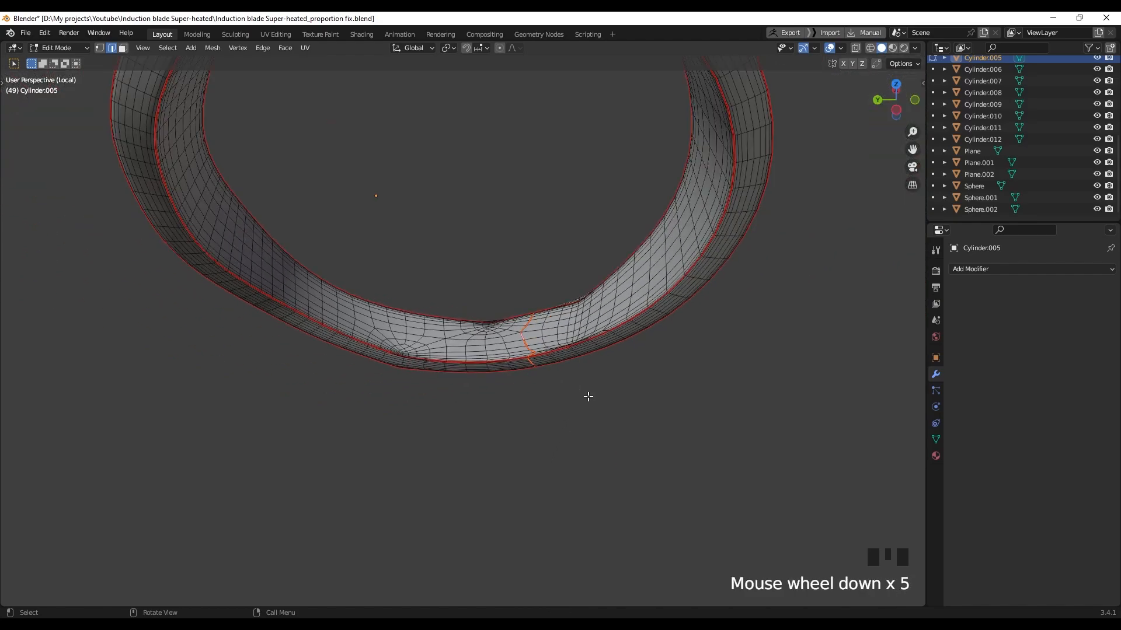
middle_click_drag(508, 282, 638, 290)
key("a")
key("u")
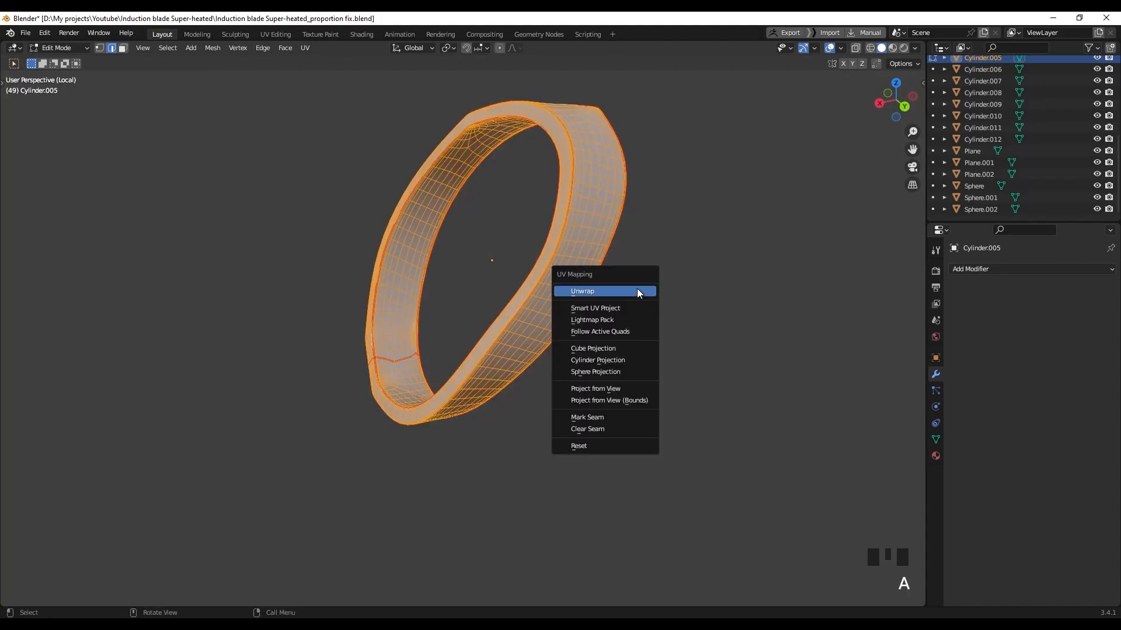
left_click(638, 293)
key("z")
left_click(601, 358)
mouse_move(601, 357)
middle_mouse_down()
mouse_move(473, 322)
mouse_move(420, 285)
mouse_move(305, 352)
mouse_move(616, 332)
mouse_move(643, 344)
middle_mouse_up()
key("Tab")
key("slash")
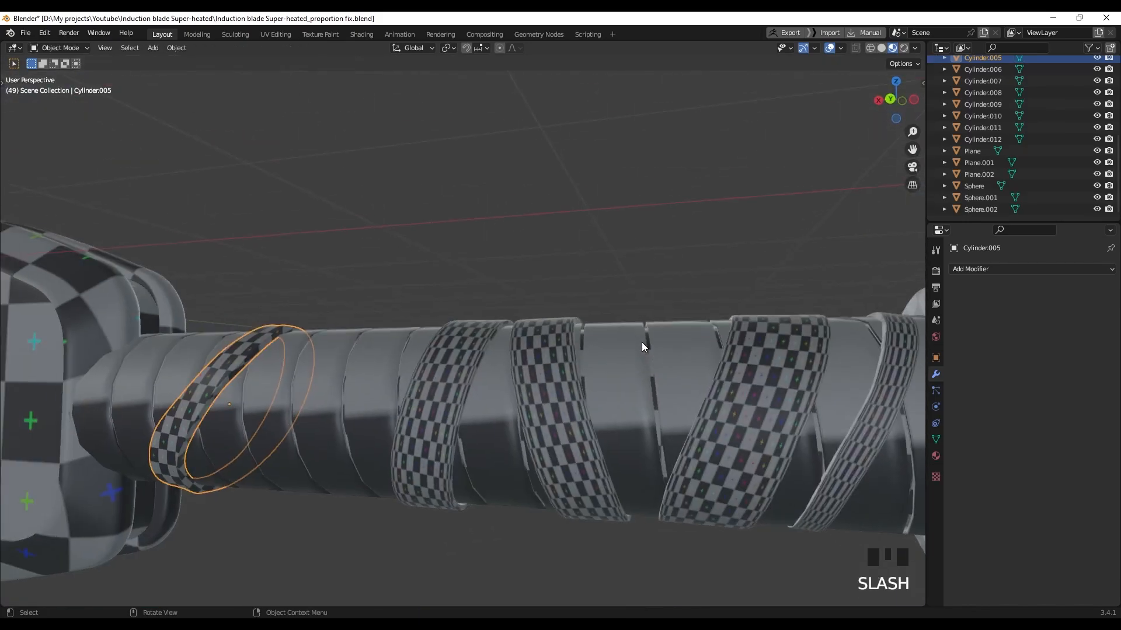
Isolate the Cylinder.006 ring in Edit Mode with its edge selection cleared
key("Tab")
left_click(461, 375)
key("Tab")
left_click(459, 377)
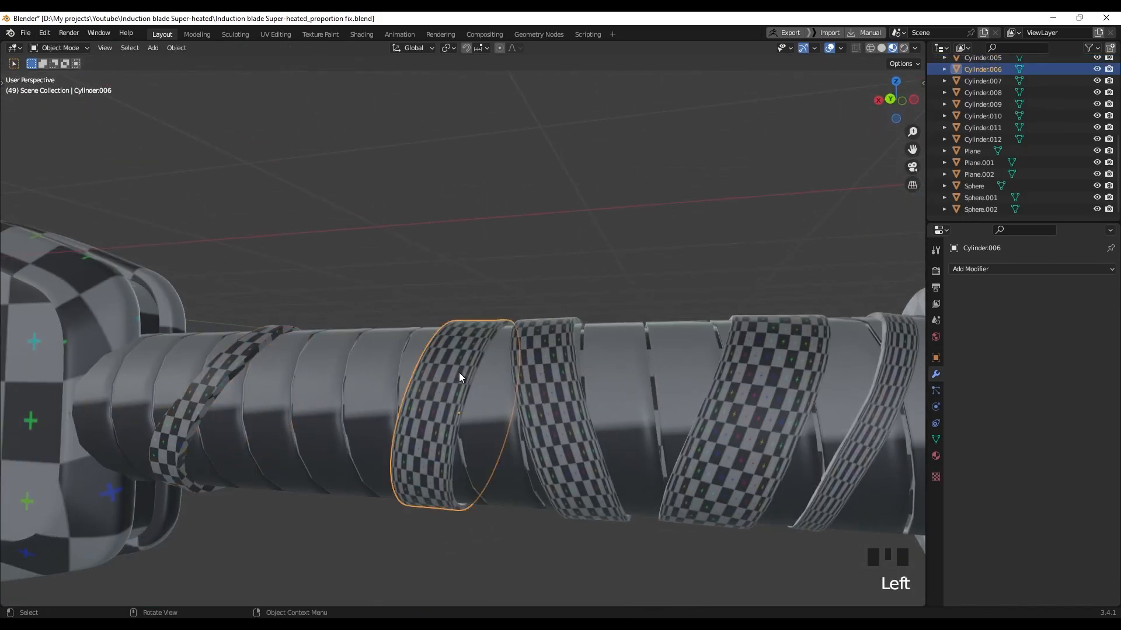
key("slash")
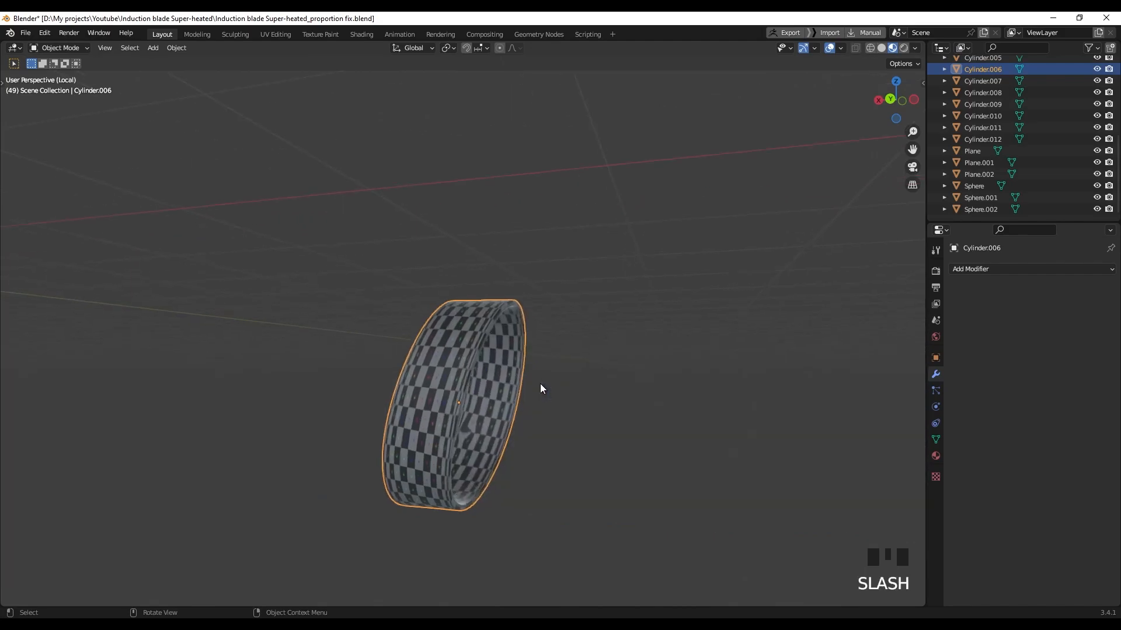
middle_click_drag(538, 387, 440, 333)
key("Tab")
left_click(440, 333)
Mark the Cylinder.006 rim loops as UV seams
scroll(338, 315, "up", 3)
middle_click_drag(338, 315, 465, 316, "shift")
middle_click_drag(657, 346, 722, 370)
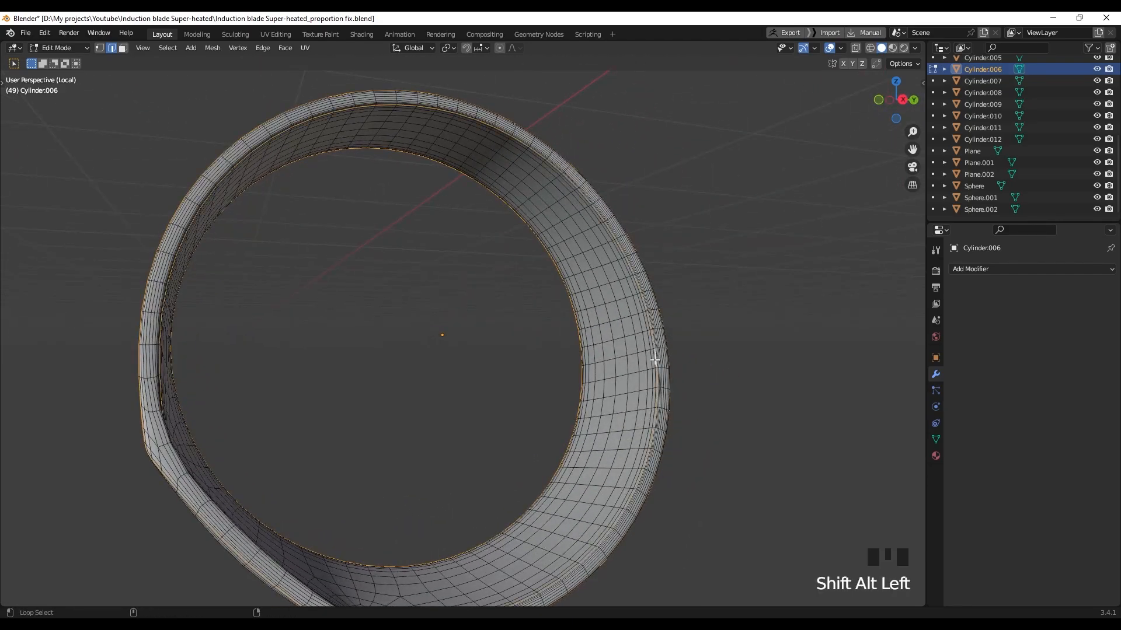
scroll(652, 363, "down", 2)
mouse_move(450, 402)
middle_mouse_down("shift")
mouse_move(296, 458)
mouse_move(365, 370)
mouse_move(427, 380)
mouse_move(432, 400)
middle_mouse_up("shift")
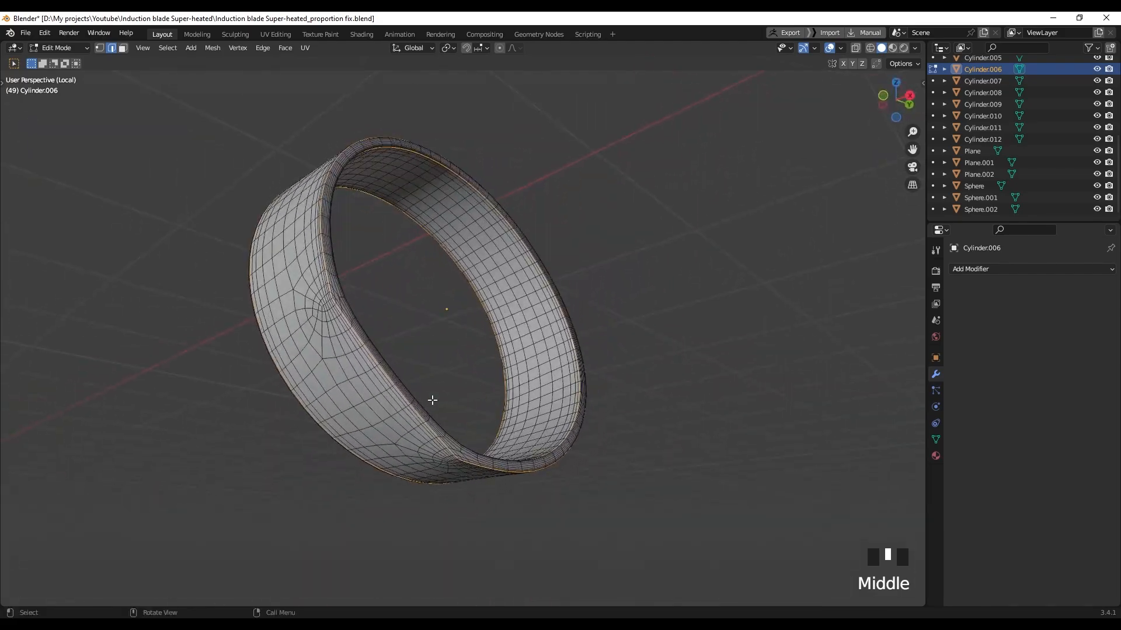
right_click(432, 399)
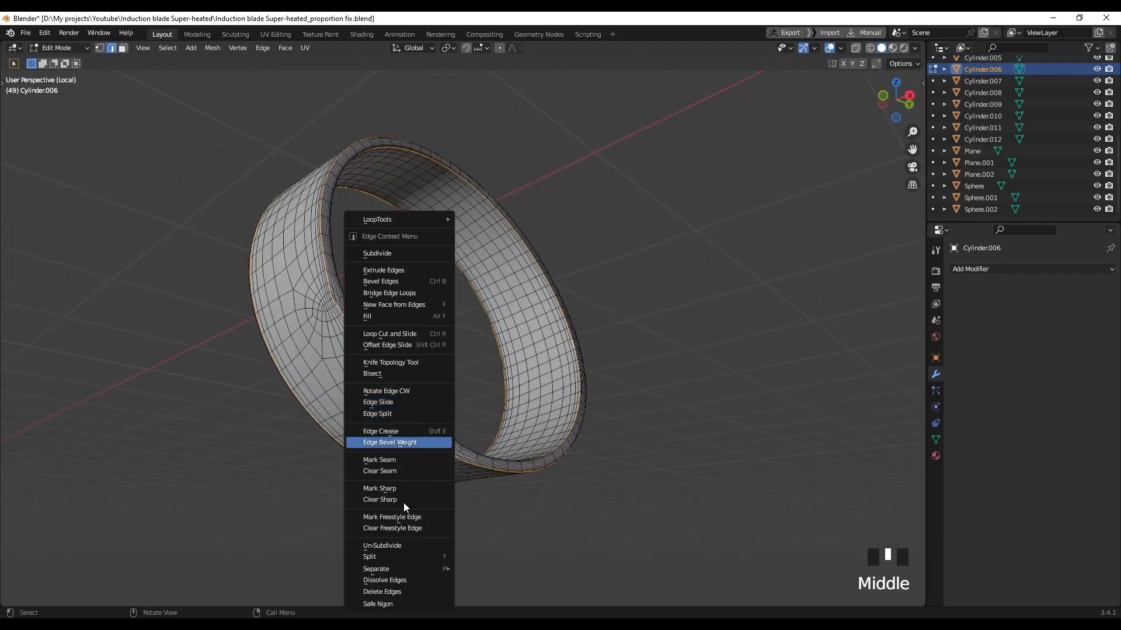
left_click(388, 461)
middle_click_drag(648, 431, 453, 406)
right_click(453, 457)
right_click(439, 467)
scroll(456, 380, "down", 2)
Unwrap the ring, preview its checker, and return to the whole handle in Object Mode
key("a")
key("u")
left_click(455, 412)
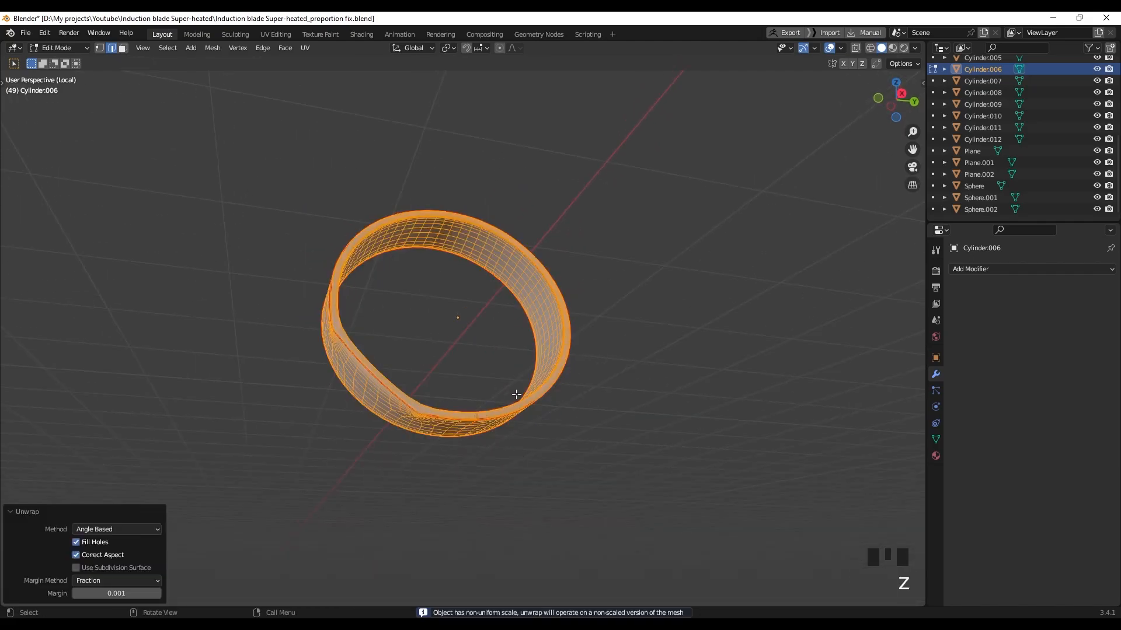
key("z")
middle_click_drag(500, 438, 492, 373)
key("Tab")
scroll(488, 369, "down", 2)
key("slash")
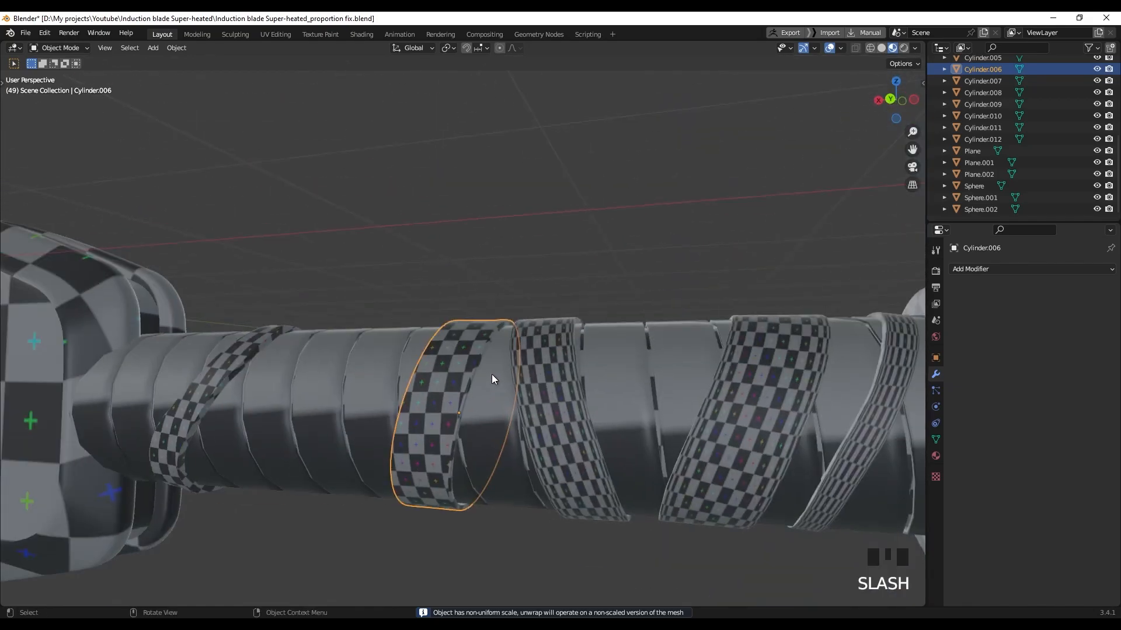
scroll(492, 374, "down", 2)
middle_click_drag(395, 371, 482, 372)
Isolate the three remaining rings, Cylinder.007, .008 and .009, in local view
key("Tab")
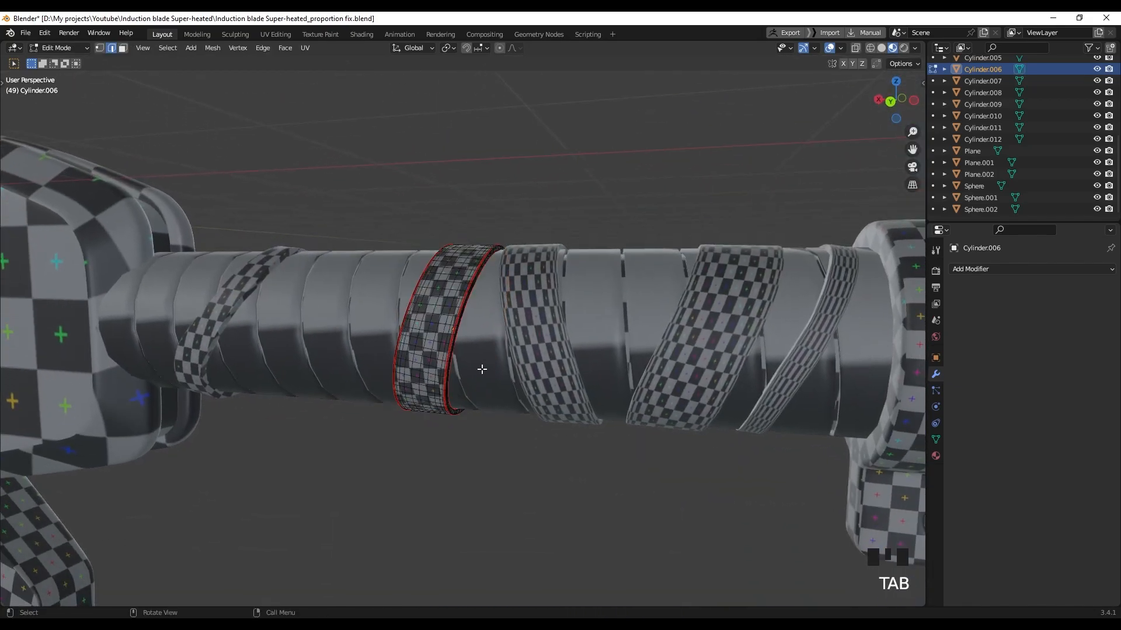
key("Tab")
left_click(550, 356)
left_click(689, 356, "shift")
left_click(802, 362, "shift")
key("slash")
left_click(375, 343)
middle_click_drag(375, 343, 561, 357)
Select both rim edge loops of Cylinder.007 in edit mode
left_click(423, 352)
key("Tab")
scroll(468, 351, "up", 3)
middle_click_drag(560, 358, 445, 392, "shift")
left_click(733, 323, "alt+shift")
middle_click_drag(734, 323, 470, 484)
scroll(408, 326, "up", 5)
left_click(391, 252, "alt+shift")
scroll(391, 253, "down", 5)
Mark Cylinder.007's rim loops and a cross-section loop as seams, undoing an accidental crease
right_click(453, 340)
left_click(453, 432)
right_click(453, 432)
key("ctrl+z")
key("ctrl+shift+z")
right_click(443, 336)
left_click(444, 461)
scroll(463, 373, "up", 3)
left_click(469, 507, "alt")
right_click(478, 499)
left_click(462, 461)
Select all of Cylinder.007 and UV-unwrap it along its seams
key("a")
key("u")
left_click(461, 461)
key("Tab")
left_click(571, 378)
Select Cylinder.008's rim loops and a cross-section edge loop
key("Tab")
middle_click_drag(570, 377, 650, 385, "shift")
left_click(626, 376, "alt")
left_click(605, 348, "alt+shift")
left_click(392, 279, "alt+shift")
middle_click_drag(392, 279, 257, 288)
scroll(568, 305, "up", 2)
left_click(568, 306, "alt+shift")
left_click(593, 540, "alt+shift")
Mark those loops as seams and UV-unwrap the whole Cylinder.008 mesh
right_click(593, 541)
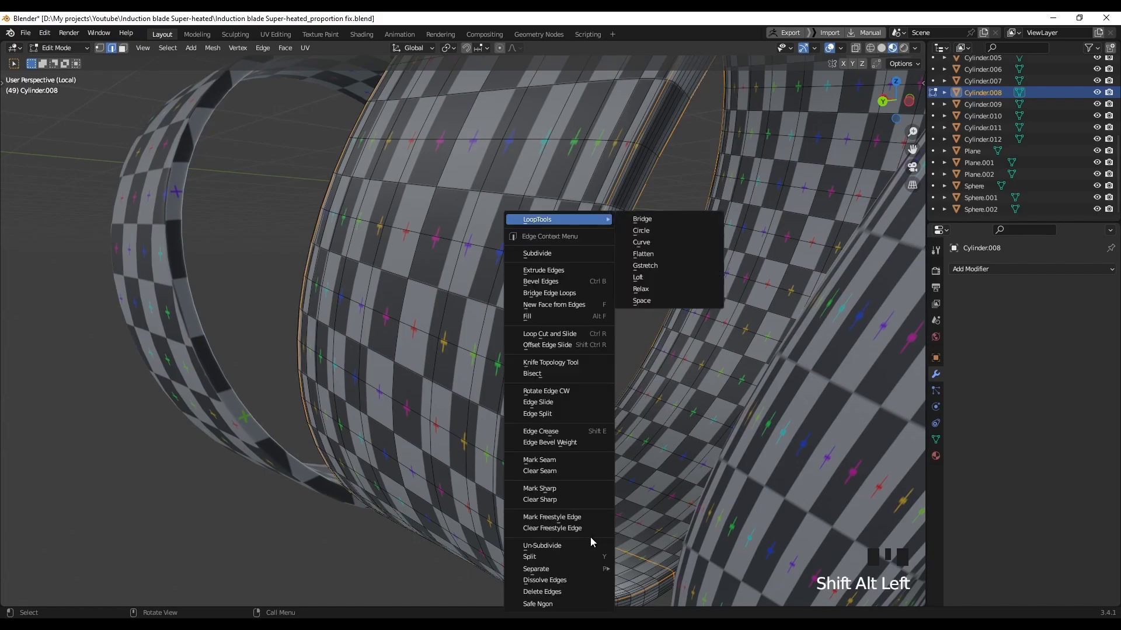
left_click(548, 460)
key("a")
key("u")
left_click(548, 461)
Select a rim edge loop on the Cylinder.009 ring
key("Tab")
scroll(550, 458, "down", 4)
left_click(608, 413)
Mark Cylinder.009's loops as seams and UV-unwrap the whole ring
key("Tab")
left_click(597, 392, "alt")
scroll(601, 388, "up", 2)
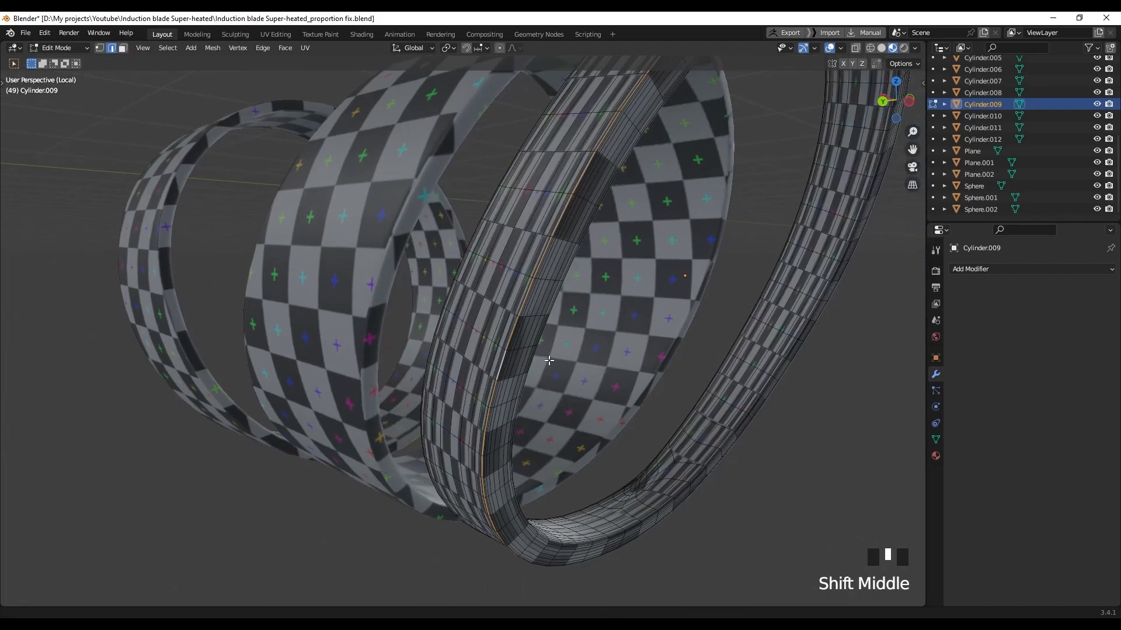
middle_click_drag(413, 268, 159, 311, "shift")
middle_click_drag(181, 243, 463, 457, "shift")
right_click(463, 458)
left_click(463, 458)
key("a")
key("u")
left_click(517, 389)
key("Tab")
Leave local view and check the full handle with all rings checkered
scroll(519, 389, "down", 4)
middle_click_drag(520, 389, 493, 382)
left_click(536, 387)
key("slash")
scroll(519, 366, "down", 2)
scroll(506, 369, "down", 5)
scroll(505, 368, "down", 3)
scroll(504, 367, "up", 2)
left_click(506, 352)
left_click(579, 227)
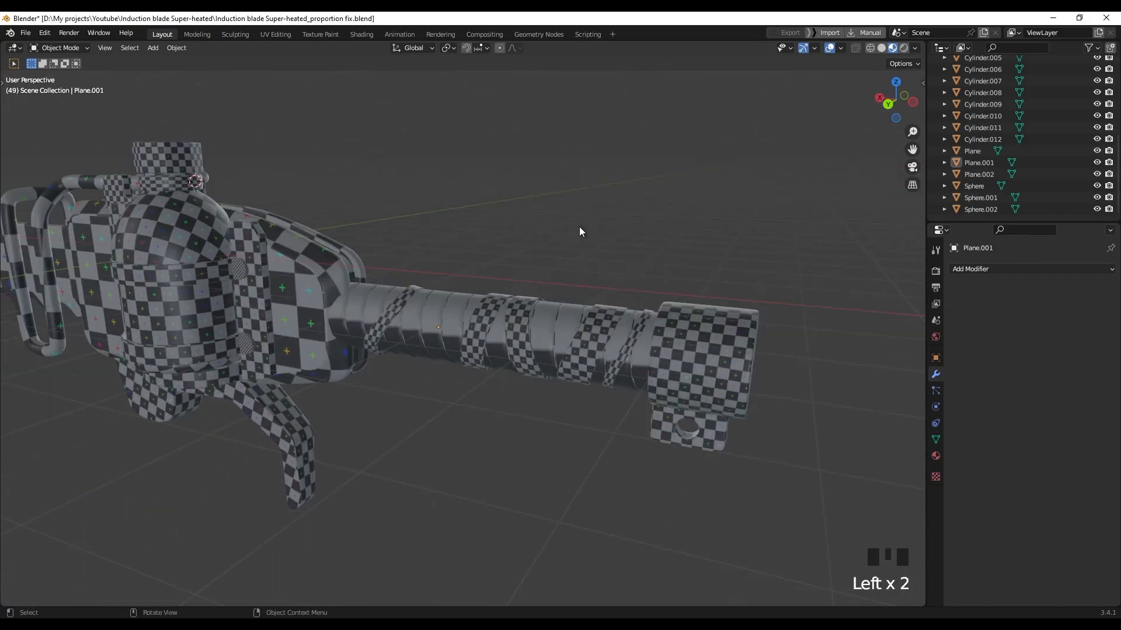
Isolate the barrel tube Plane.001 and enter its edit mode
double_click(547, 316)
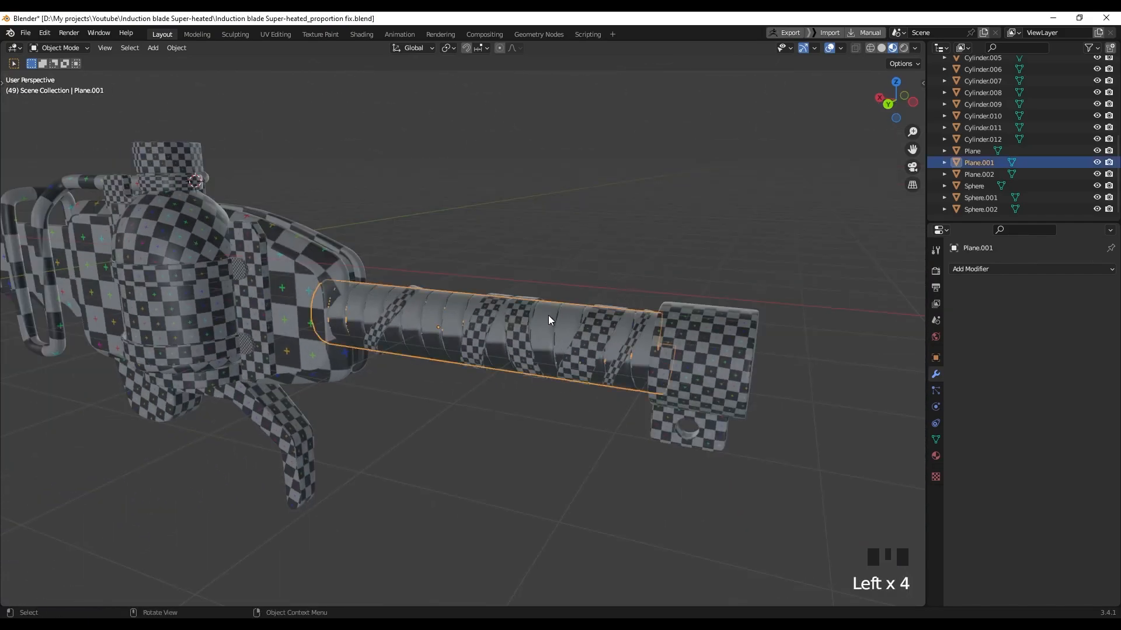
key("slash")
middle_click_drag(461, 317, 221, 222)
key("Tab")
scroll(409, 315, "up", 2)
scroll(350, 286, "up", 3)
middle_click_drag(418, 325, 445, 349, "shift")
left_click(400, 231)
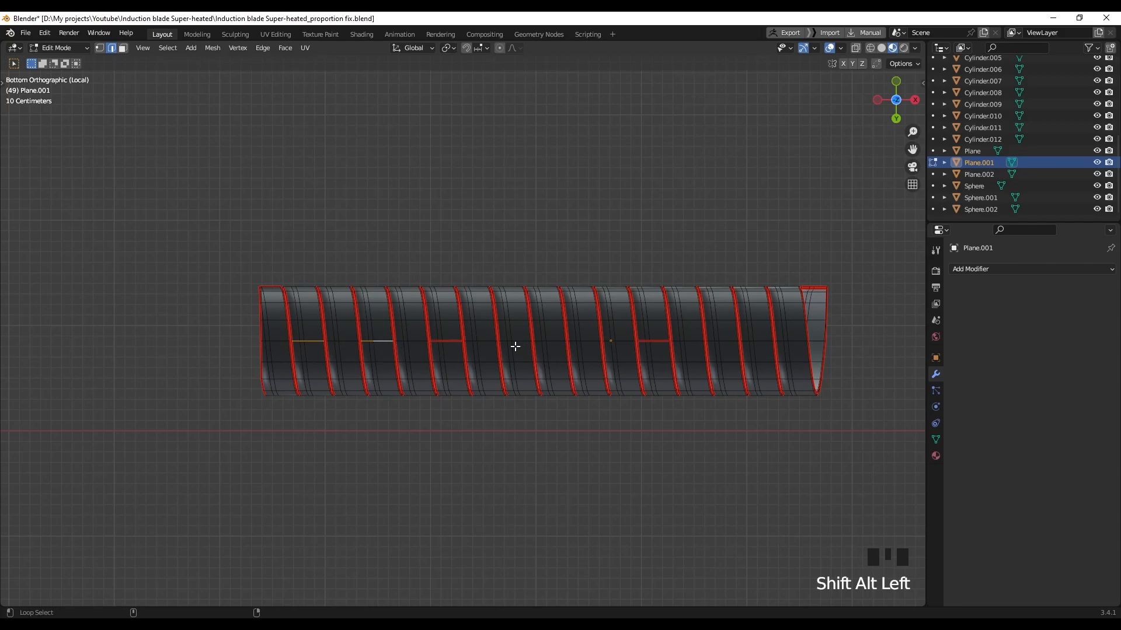
Mark the tube's band loops as seams and UV-unwrap the whole tube
right_click(723, 335)
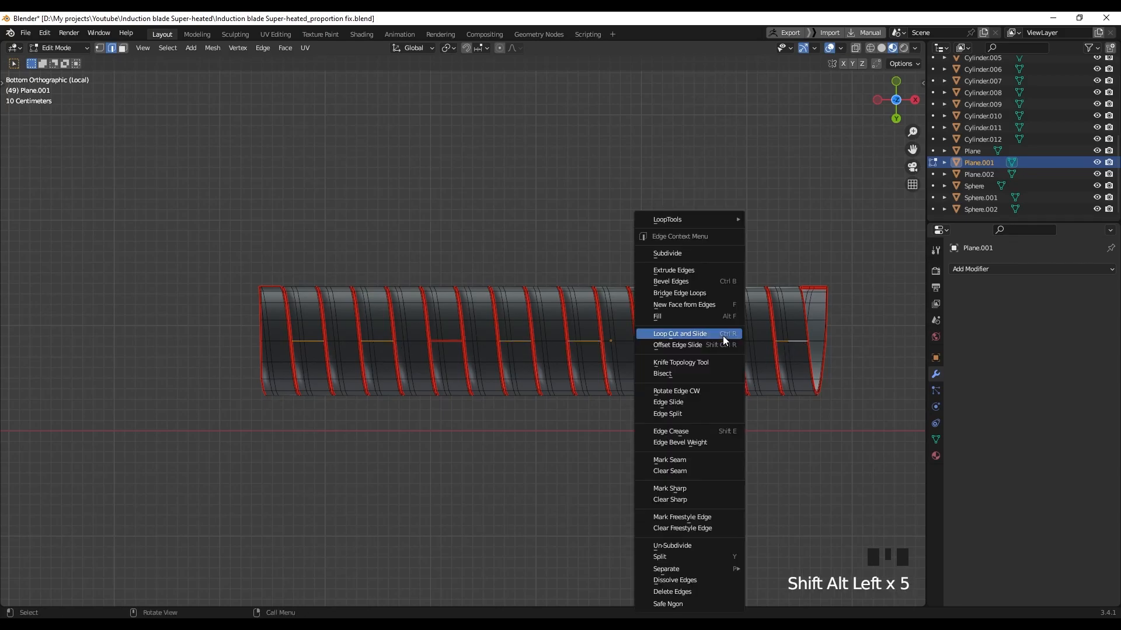
left_click(670, 460)
middle_click_drag(689, 467, 695, 443)
key("a")
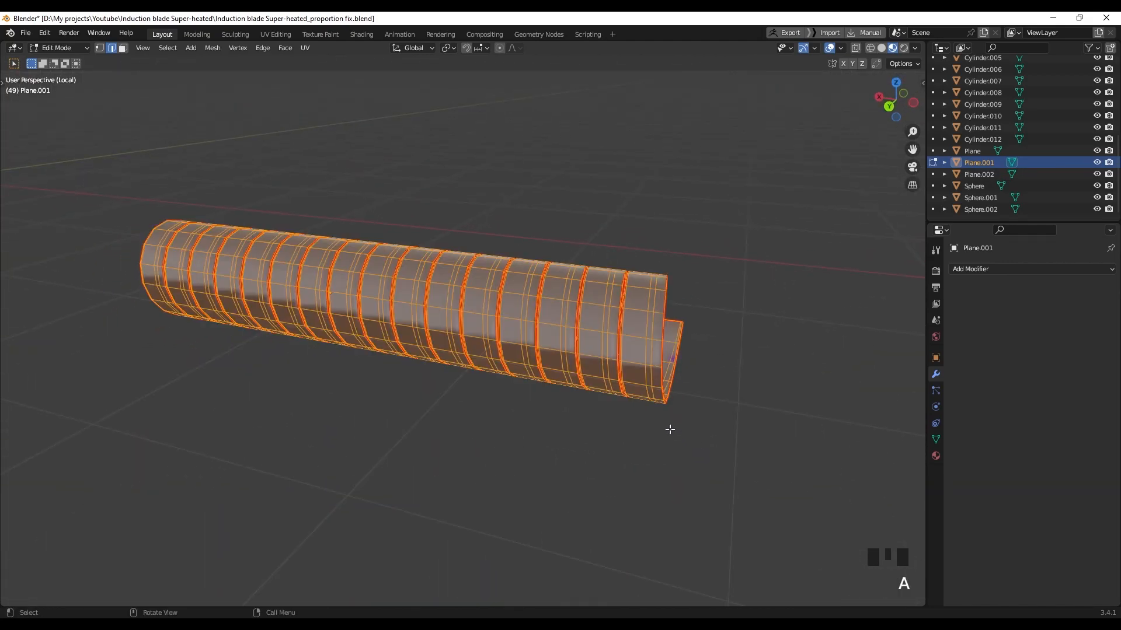
key("u")
left_click(652, 416)
left_click(544, 211)
Exit local view and inspect the whole checkered model in solid, wireframe and material preview
mouse_move(523, 327)
middle_mouse_down()
mouse_move(552, 334)
mouse_move(509, 321)
middle_mouse_up()
mouse_move(506, 327)
middle_mouse_down()
mouse_move(403, 316)
mouse_move(496, 336)
middle_mouse_up()
key("slash")
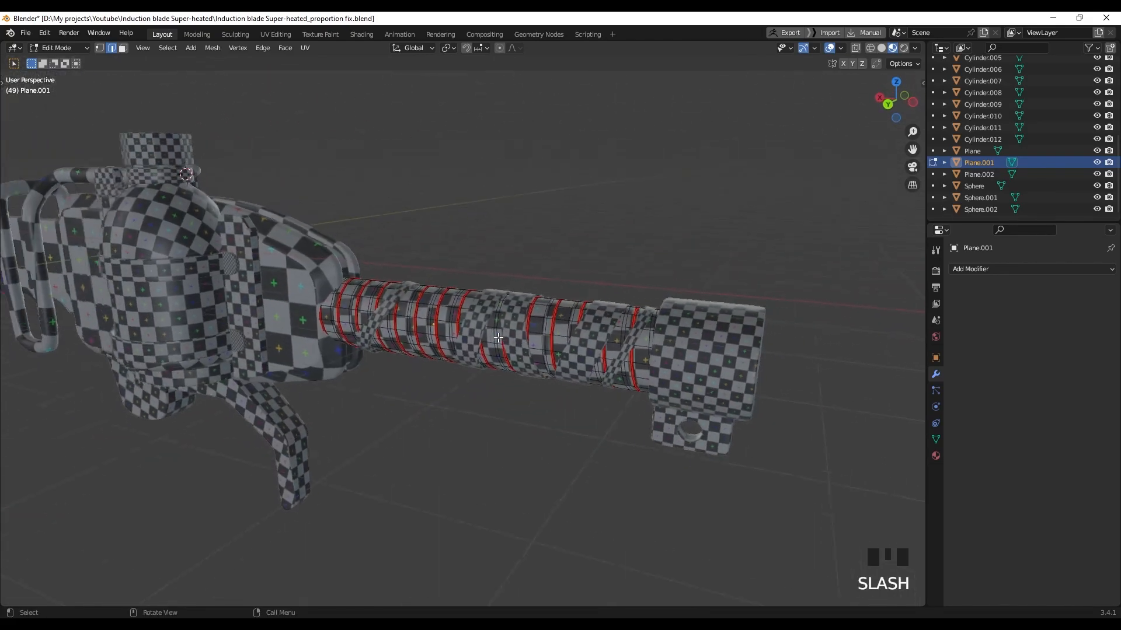
scroll(482, 297, "down", 3)
middle_click_drag(482, 296, 508, 248, "shift")
key("z")
middle_click_drag(540, 183, 446, 253, "shift")
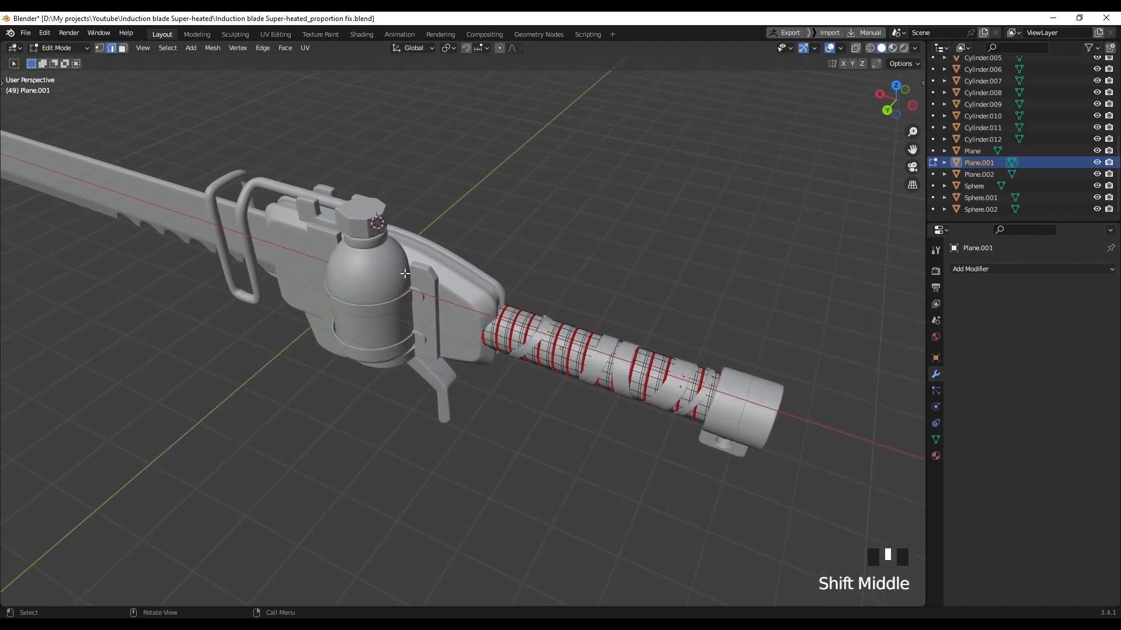
key("z")
key("z")
key("z")
key("z")
mouse_move(657, 251)
middle_mouse_down()
mouse_move(397, 260)
mouse_move(383, 251)
mouse_move(416, 262)
mouse_move(356, 277)
middle_mouse_up()
middle_click_drag(356, 277, 205, 289, "shift")
middle_click_drag(563, 324, 508, 328)
middle_click_drag(507, 328, 482, 331, "shift")
middle_click_drag(589, 328, 528, 325)
Return to object mode, save the blend file, and go to the UV Editing workspace
key("Tab")
middle_click_drag(476, 293, 498, 269)
left_click(467, 286)
key("ctrl+s")
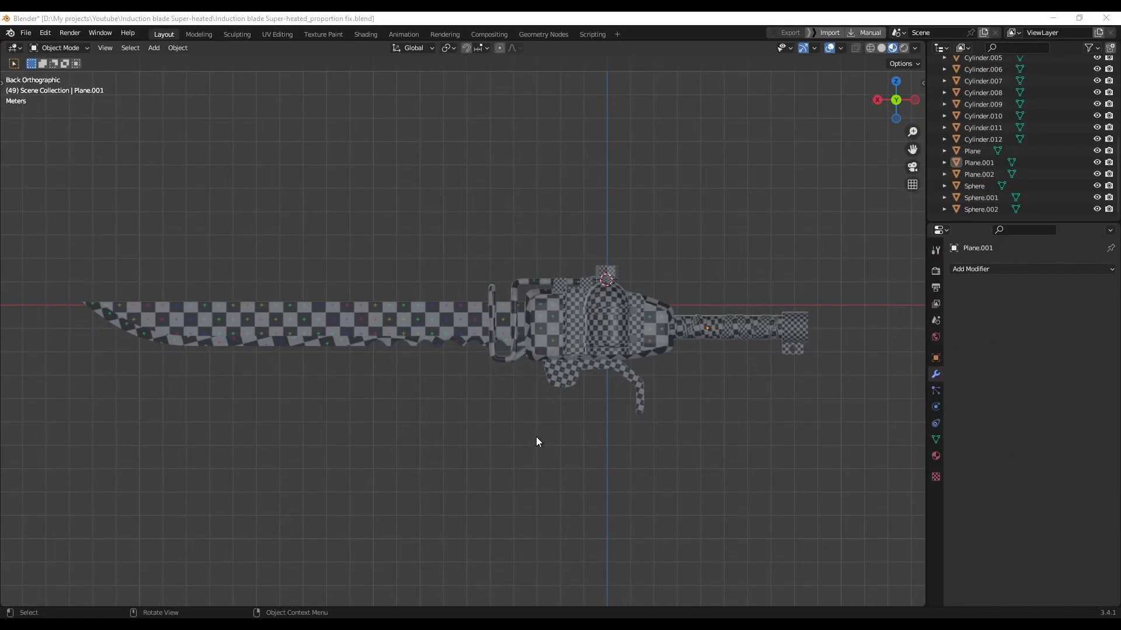
left_click(277, 34)
middle_click_drag(683, 315, 760, 260)
Select every object, enter edit mode, and unwrap all blade parts together
key("Tab")
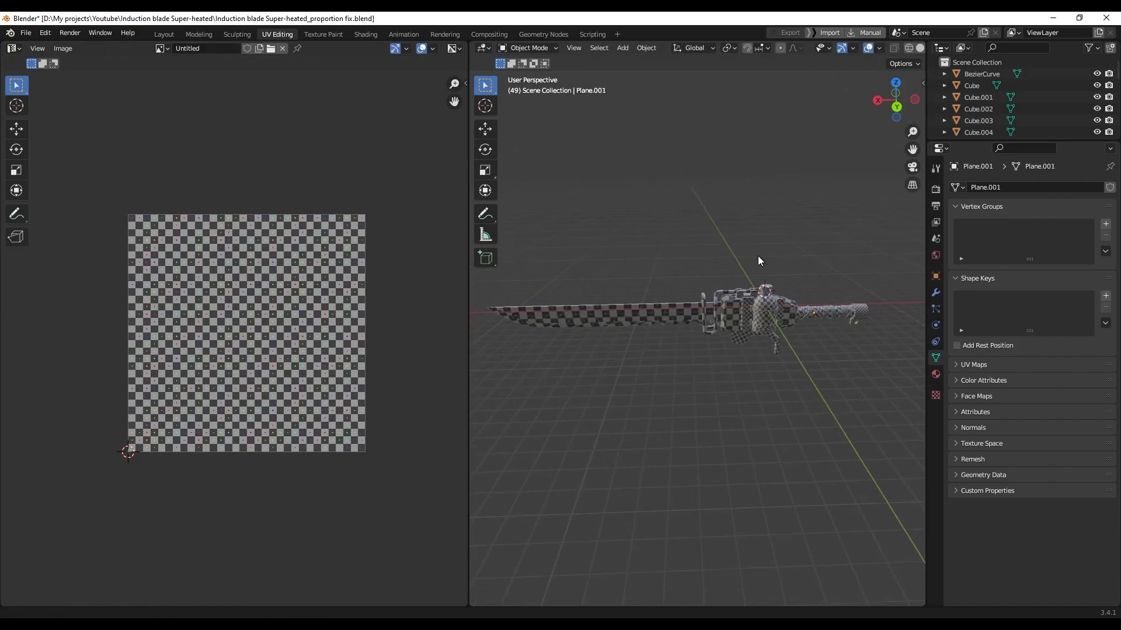
key("a")
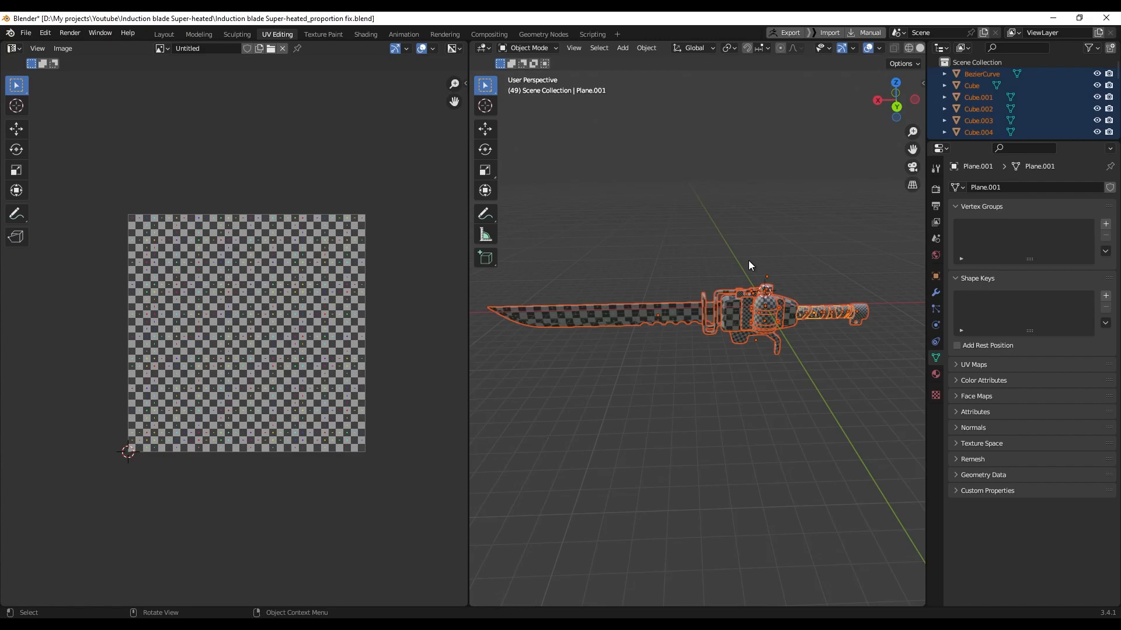
key("Tab")
middle_click_drag(718, 268, 723, 252)
key("a")
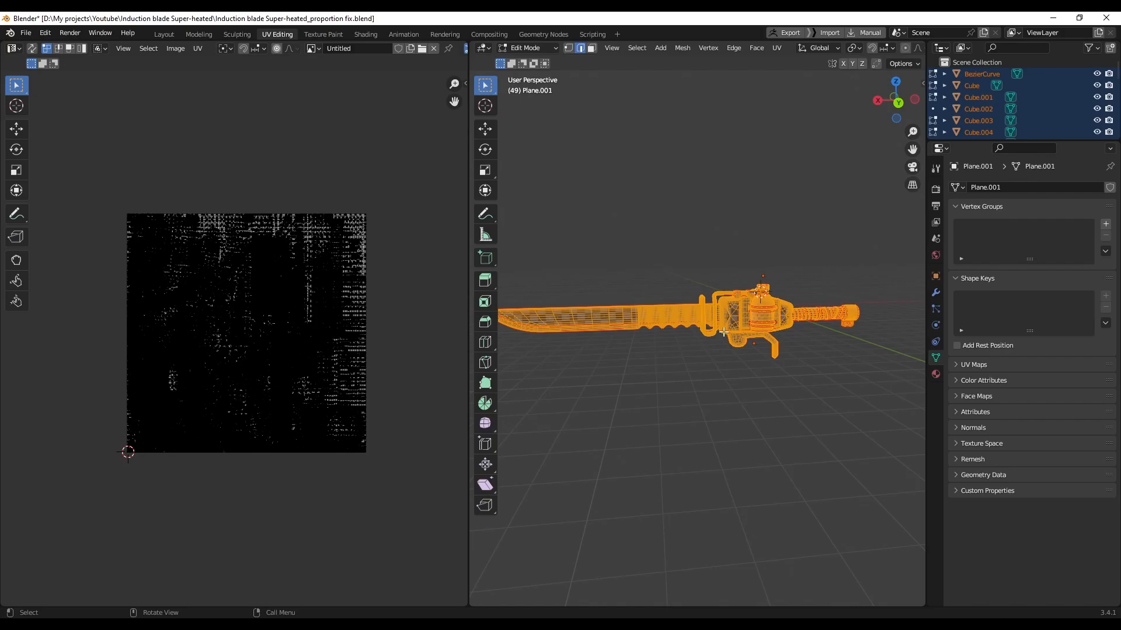
key("u")
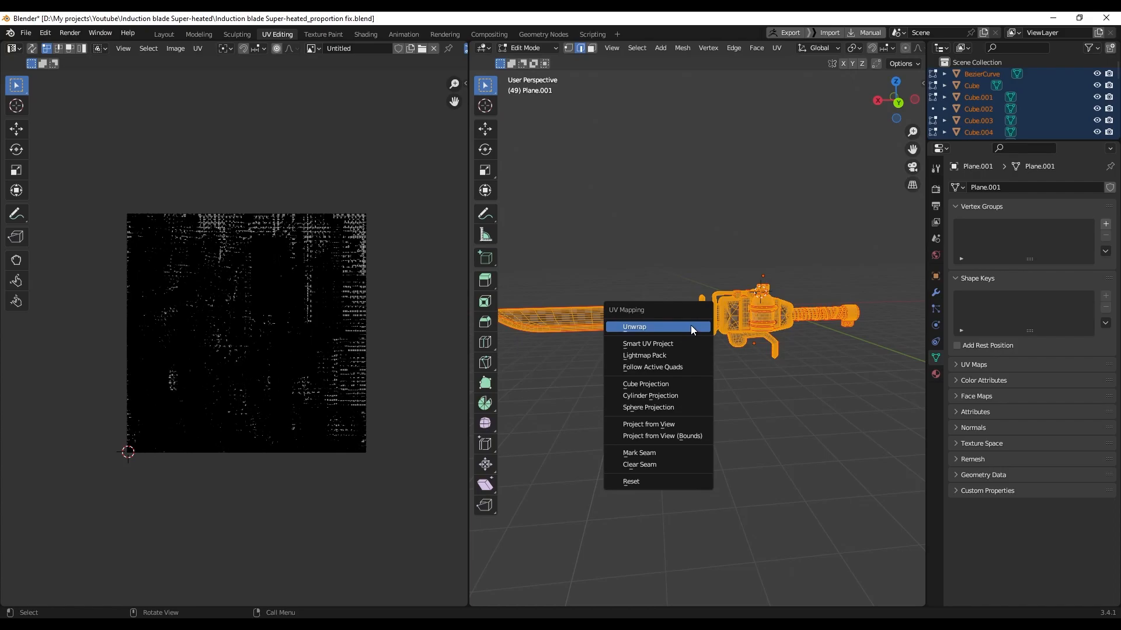
left_click(691, 329)
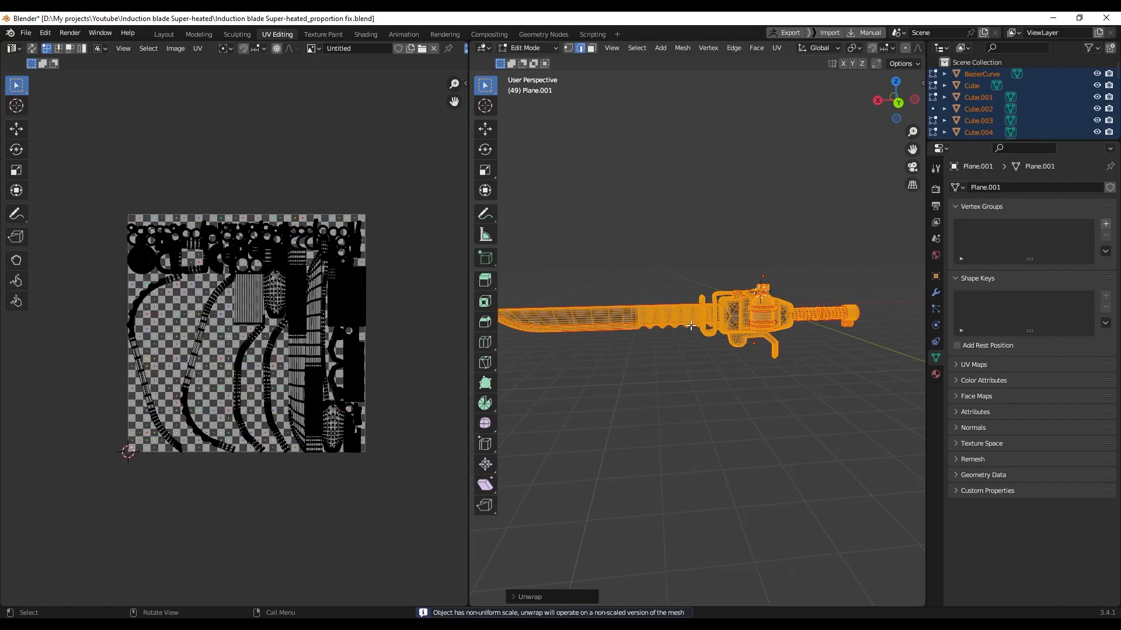
scroll(250, 330, "up", 2)
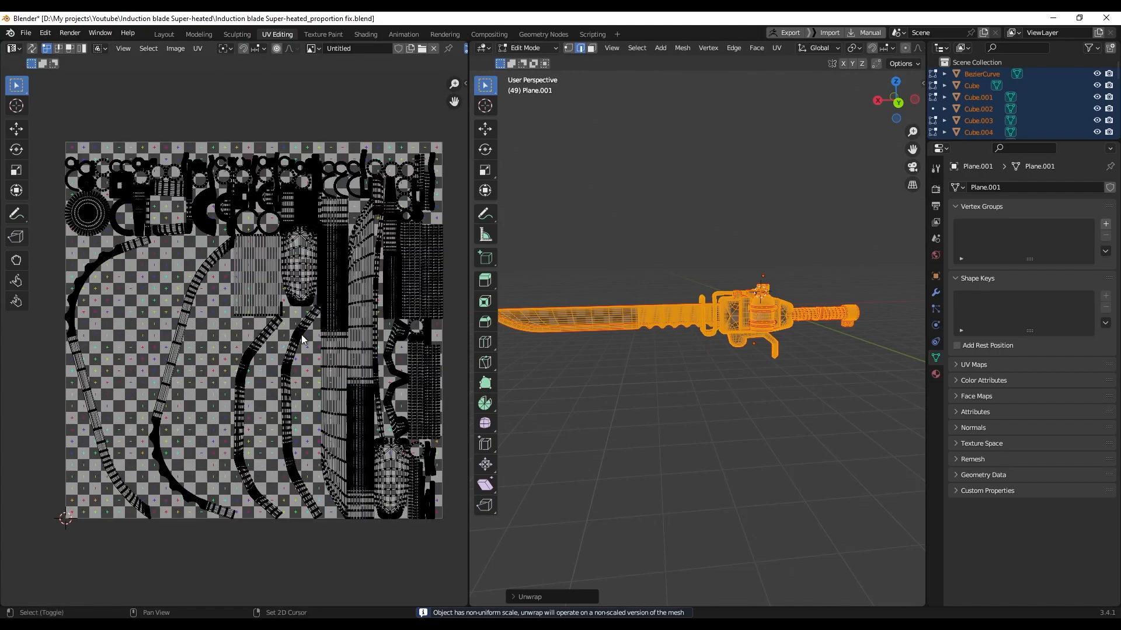
Unlink the checker image, then run Average Islands Scale and Pack Islands on all UVs
left_click(433, 48)
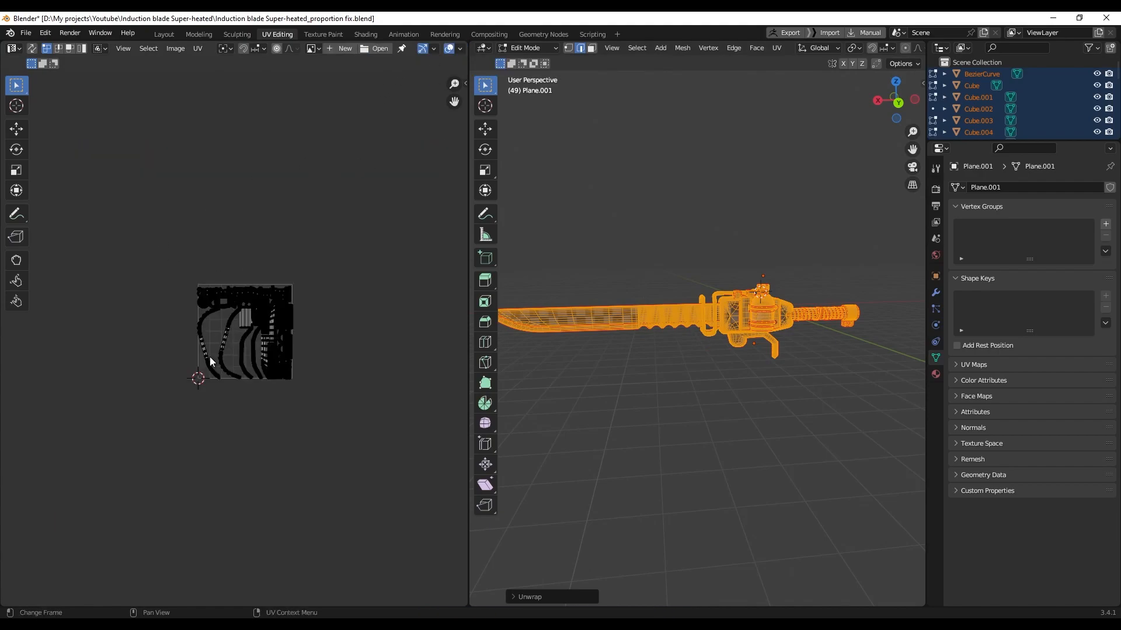
scroll(213, 350, "up", 6)
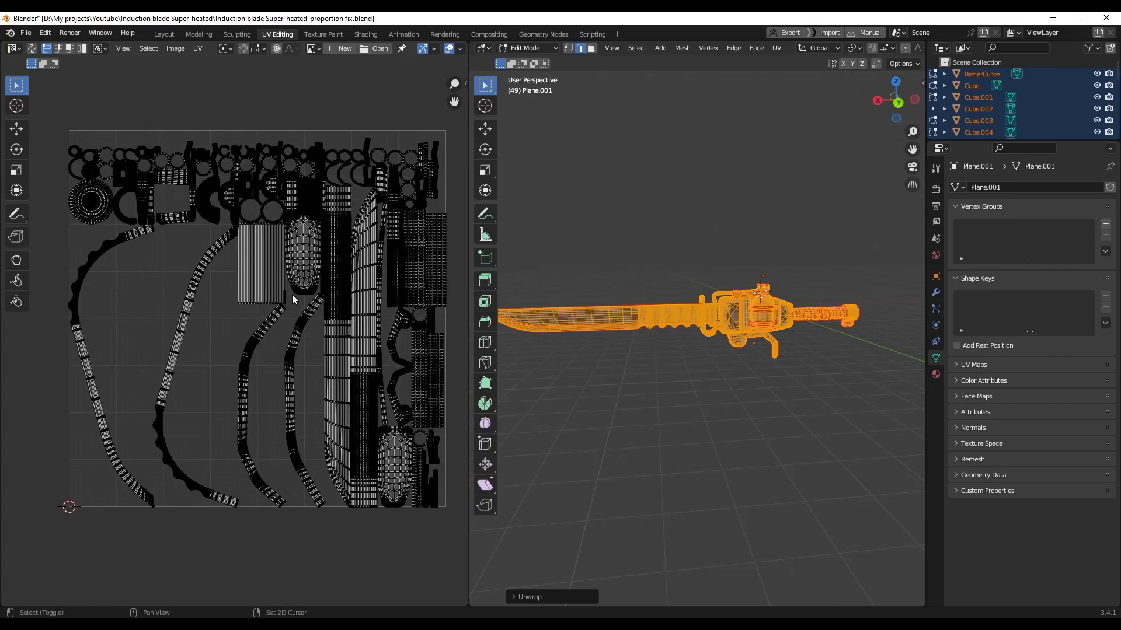
key("a")
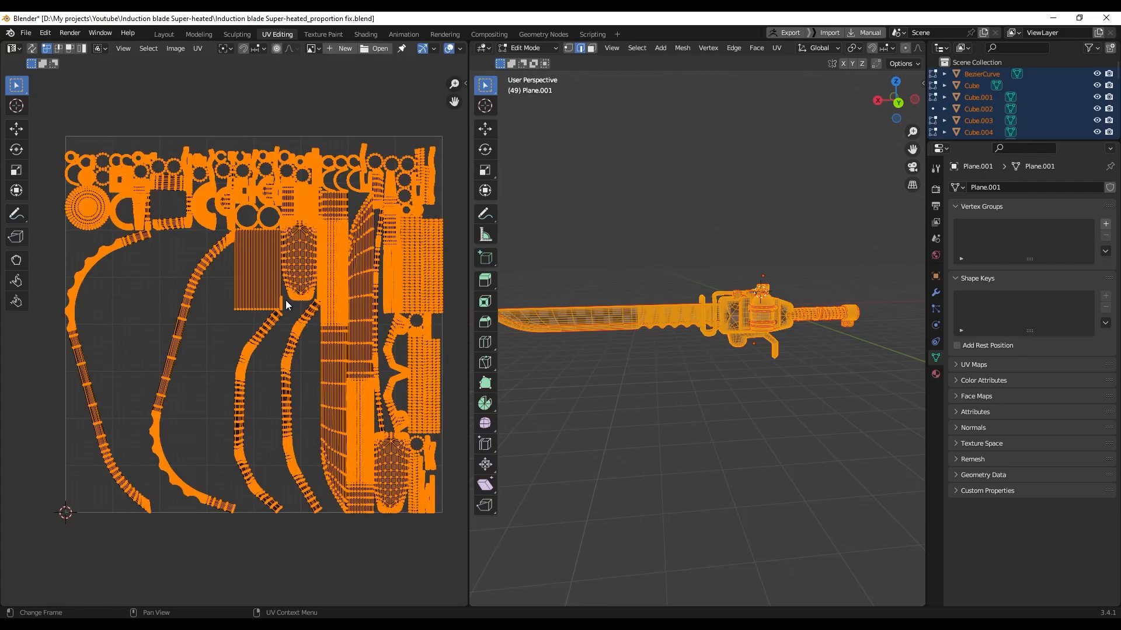
left_click(199, 51)
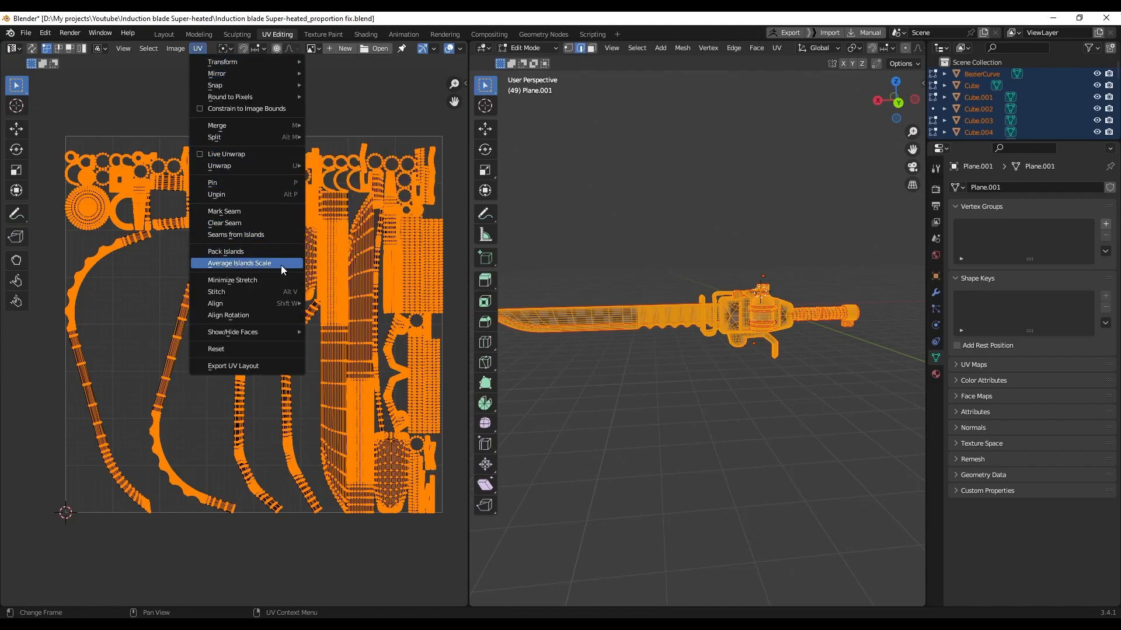
left_click(281, 265)
left_click(199, 49)
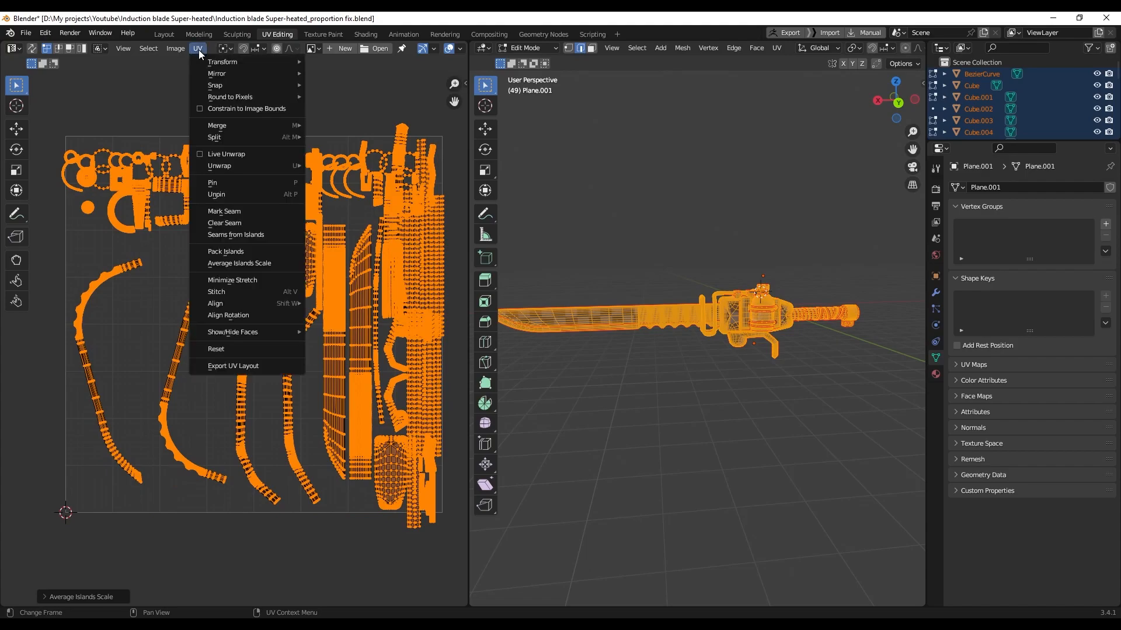
left_click(255, 251)
left_click(201, 319)
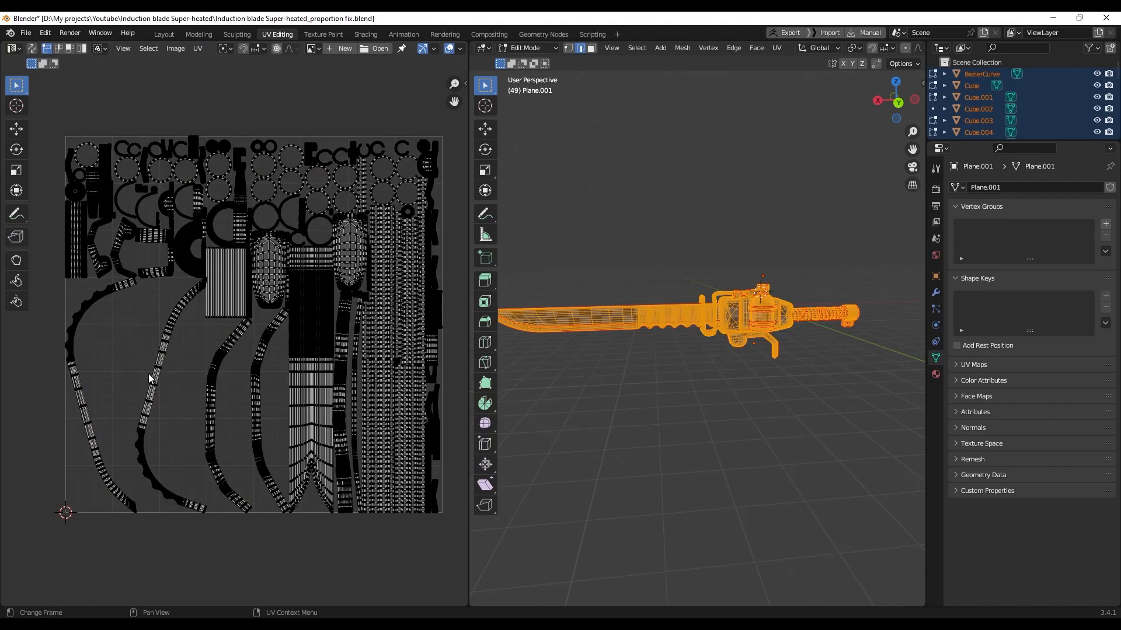
scroll(187, 344, "down", 2)
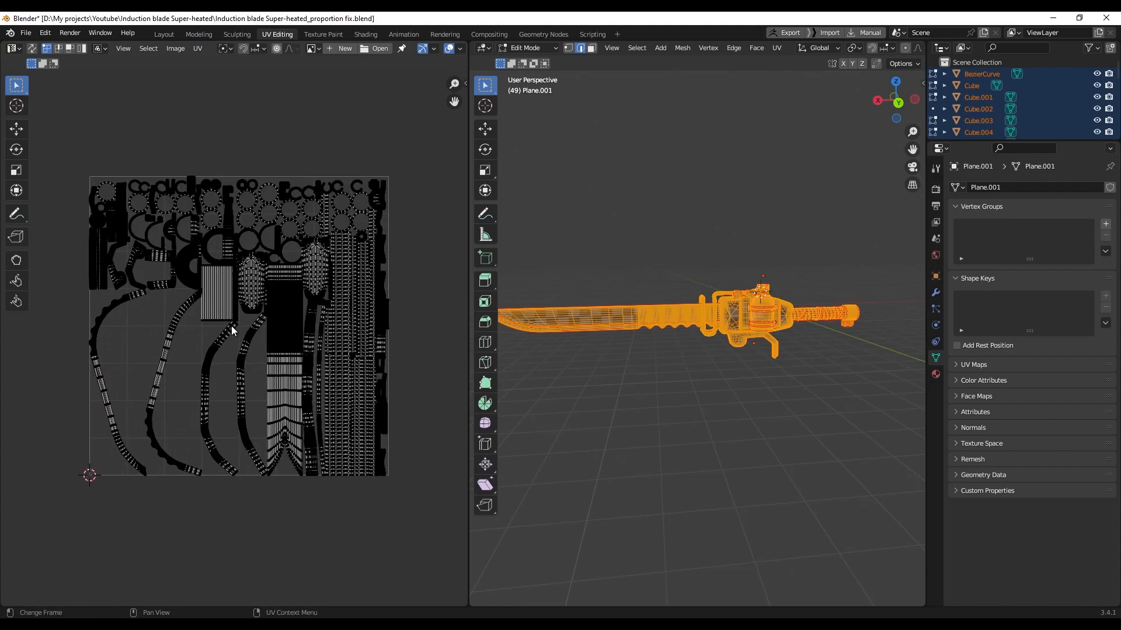
Pack all blade UV islands with the UV-Packer side panel, reaching 55.95% coverage
key("n")
left_click(457, 186)
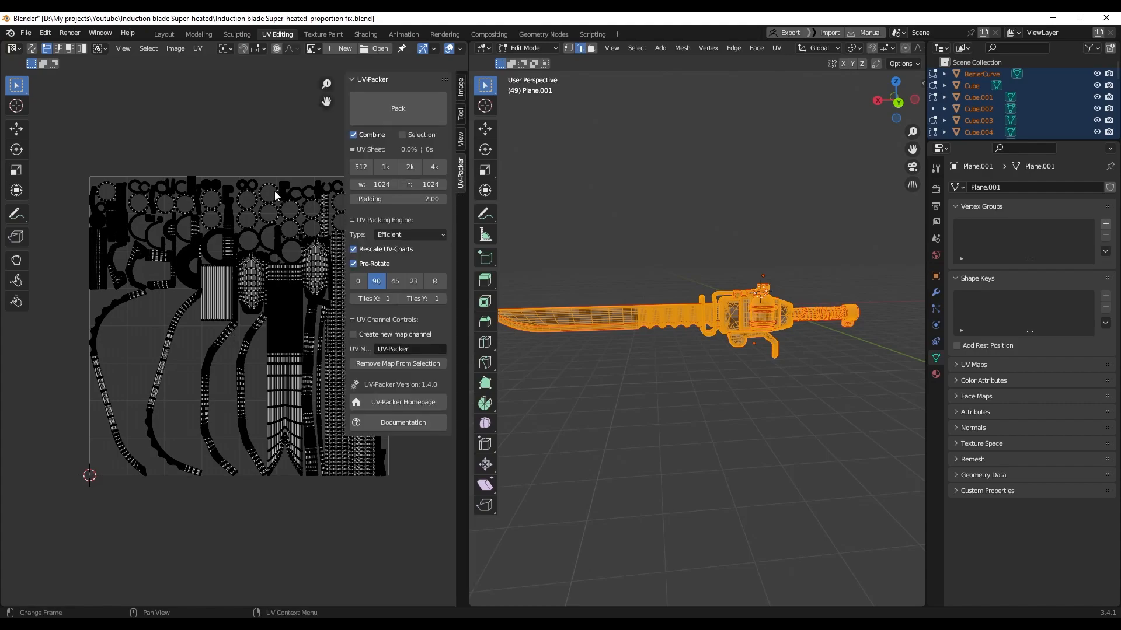
middle_click_drag(268, 220, 237, 240)
scroll(282, 245, "down", 1)
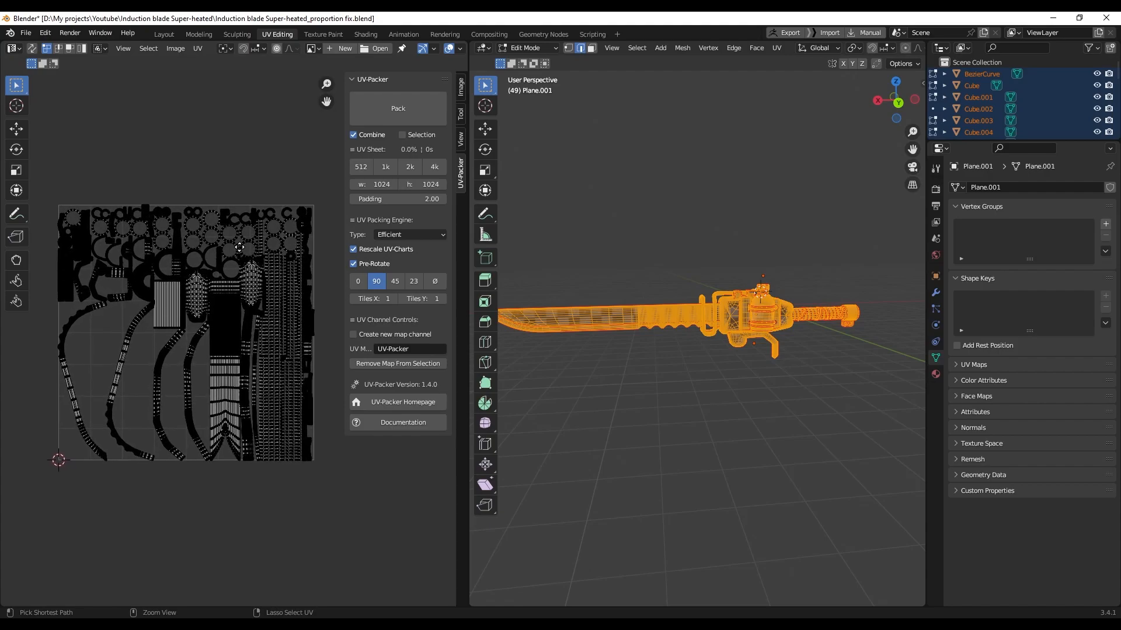
middle_click_drag(236, 174, 236, 168, "shift")
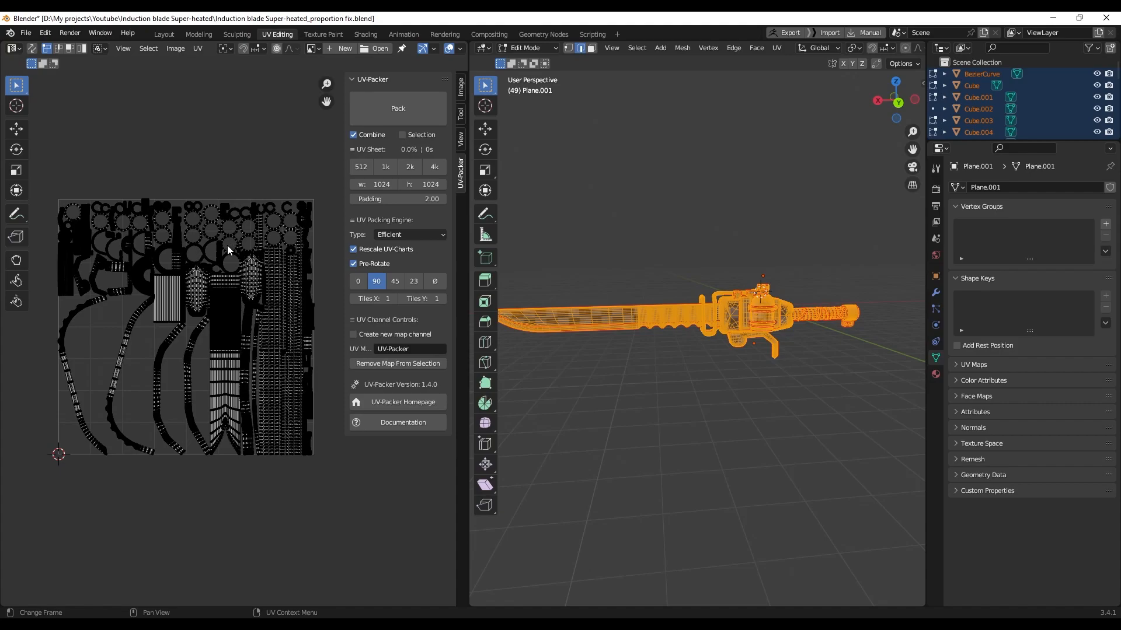
key("a")
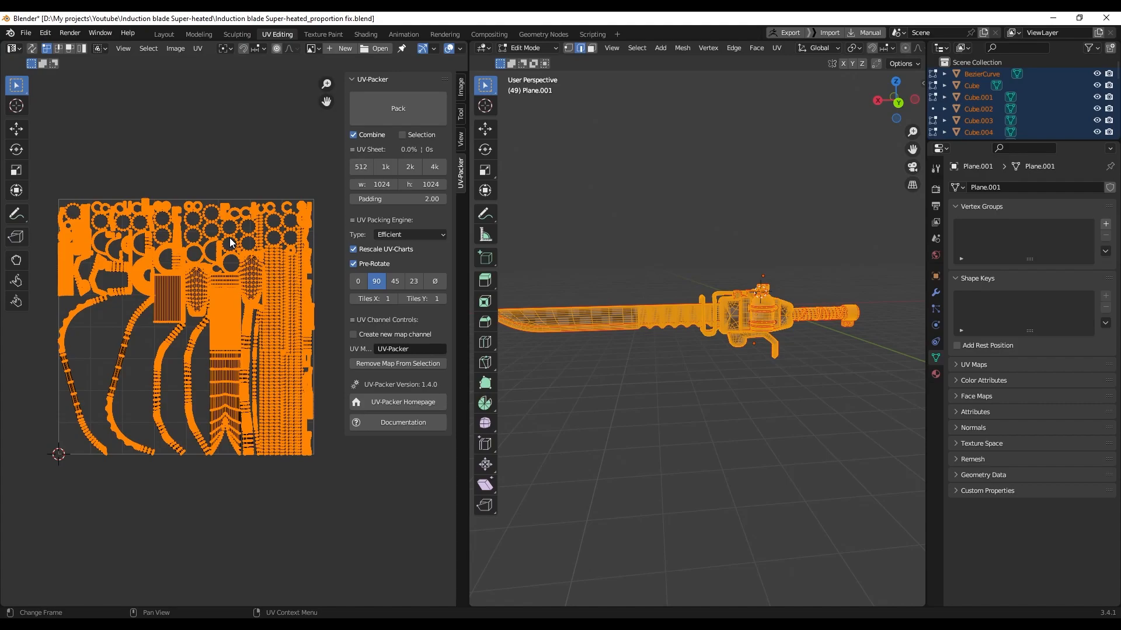
left_click(425, 112)
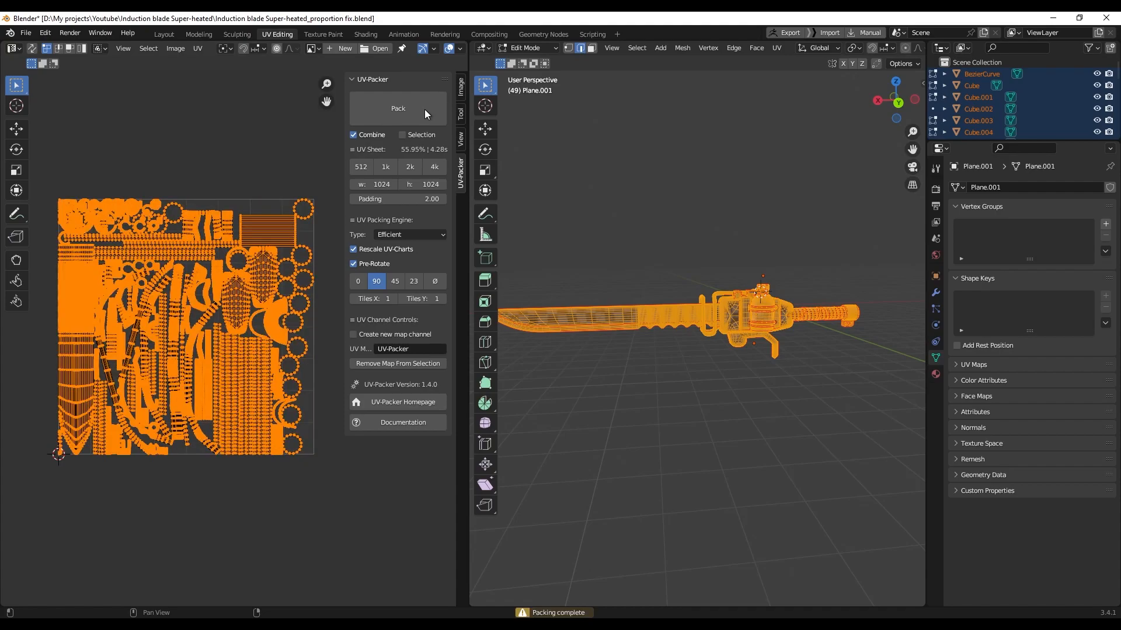
left_click(268, 140)
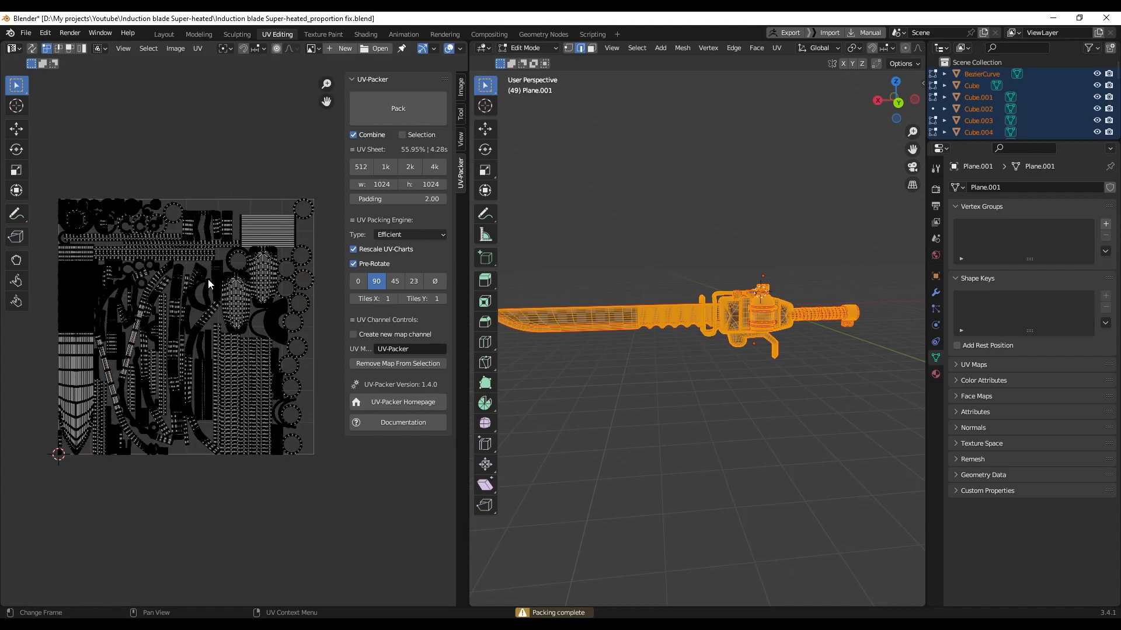
scroll(209, 276, "up", 2)
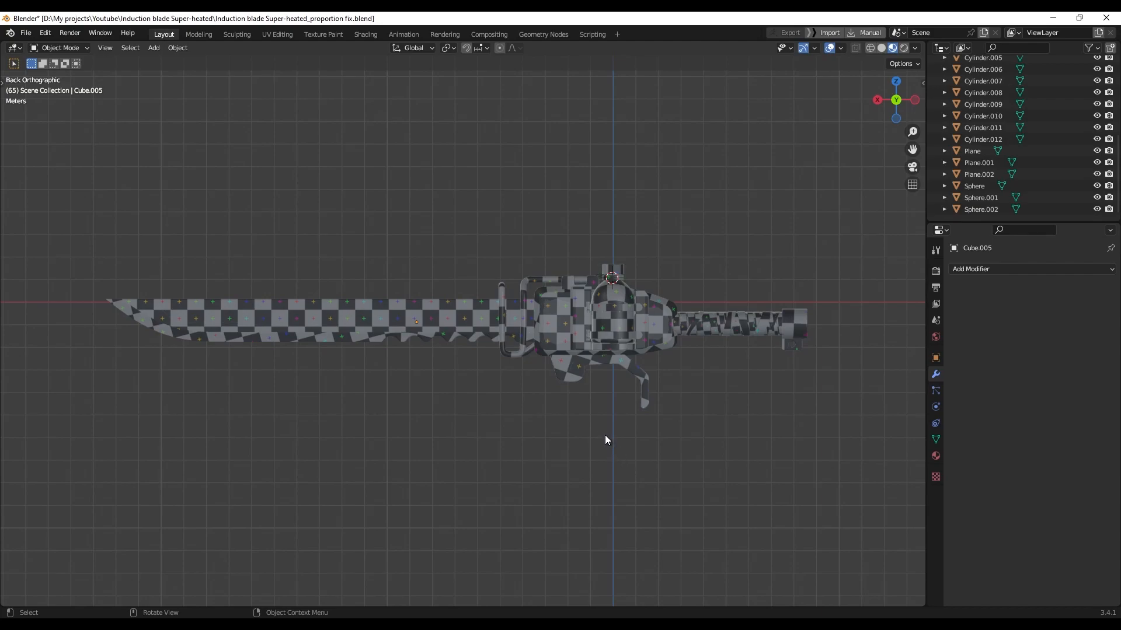
Switch the viewport to solid shading and select the Sphere.001 and trigger parts
key("z")
left_click(622, 311)
scroll(622, 310, "up", 2)
scroll(618, 370, "down", 1)
middle_click_drag(759, 390, 651, 377, "shift")
left_click(581, 372)
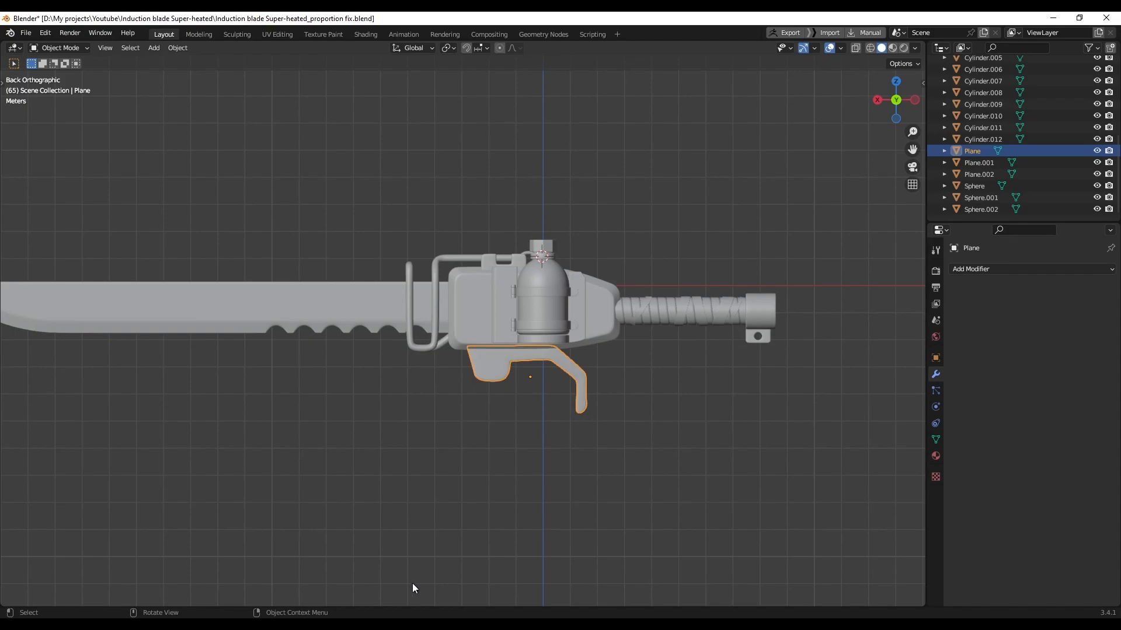
Compare with the reference image while adding the end-cap, neck ring and top cap, then enter Shading
left_click(418, 625)
scroll(178, 366, "up", 4)
middle_click_drag(178, 366, 105, 342)
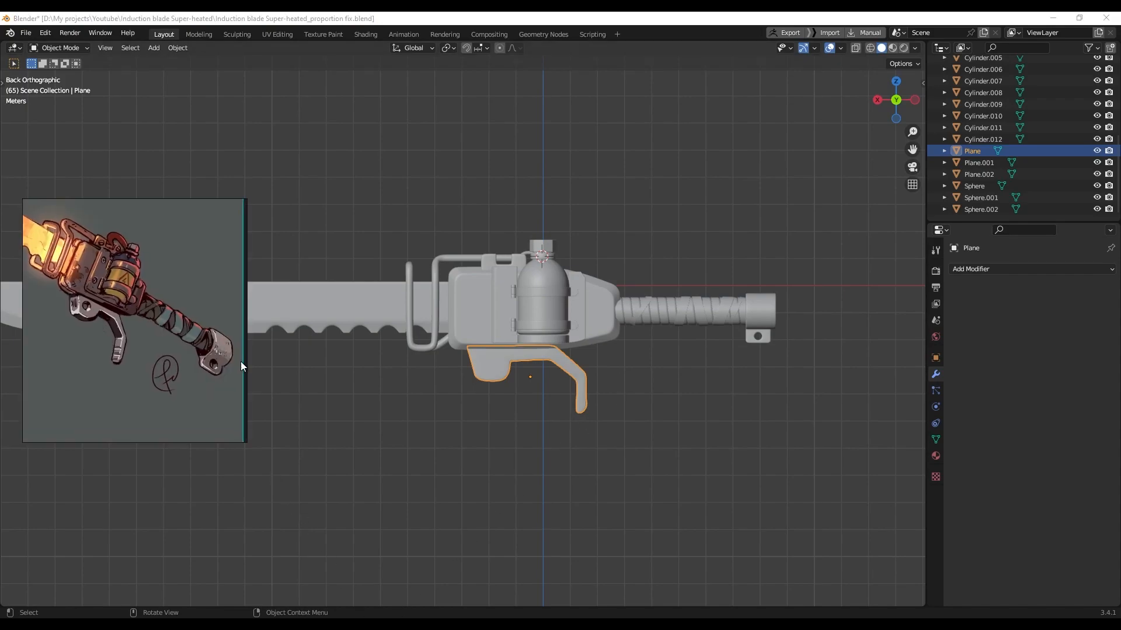
left_click(766, 329, "shift")
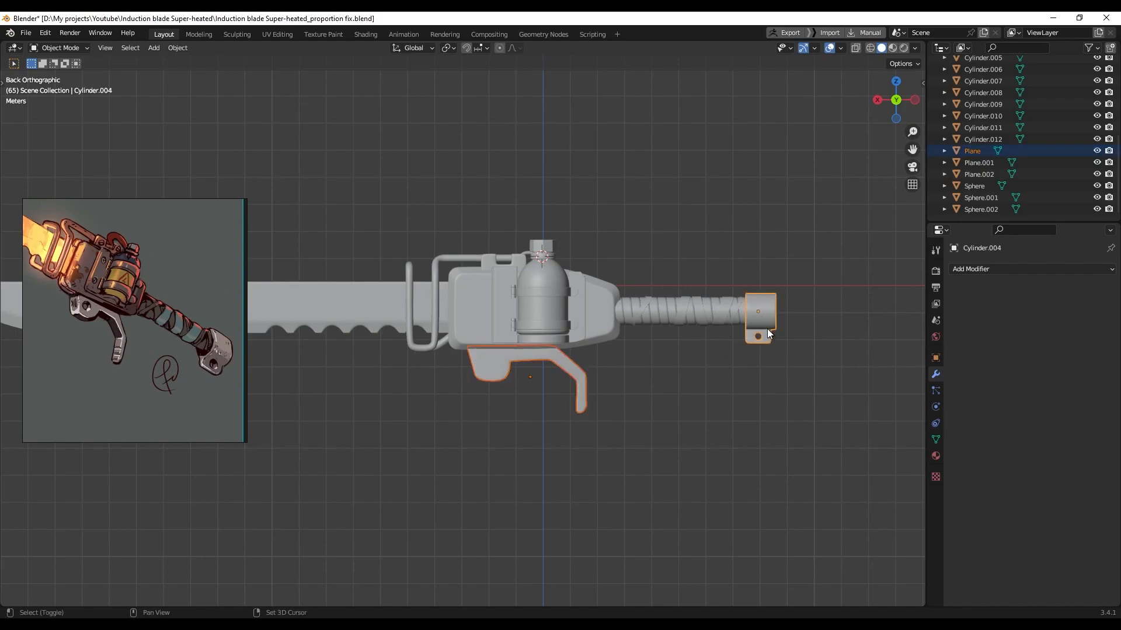
scroll(552, 269, "up", 6)
left_click(584, 256, "shift")
left_click(586, 236, "shift")
scroll(638, 339, "down", 4)
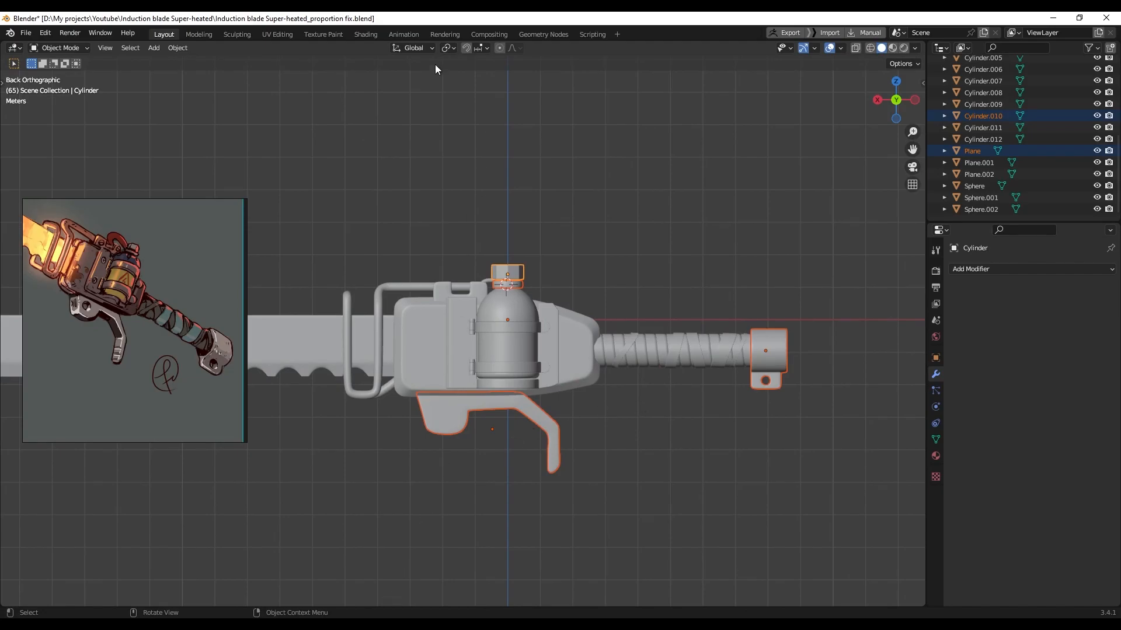
left_click(367, 33)
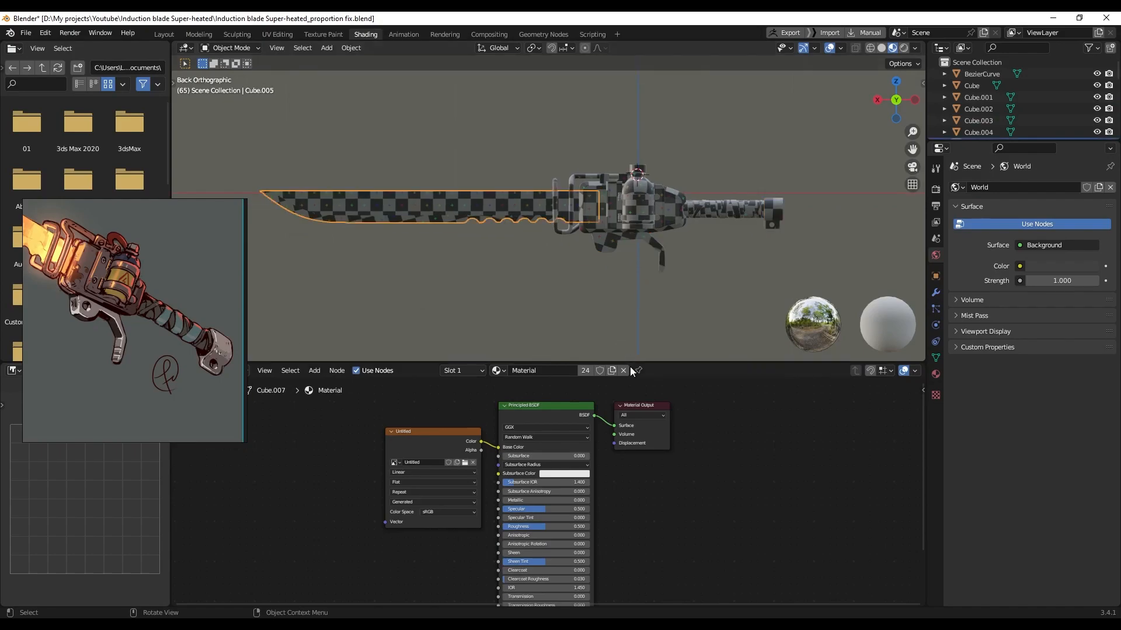
Link the blade's material to all gun-body parts via Ctrl+L, then select only the trigger guard
left_click(624, 370)
left_click(537, 266)
left_click_drag(510, 127, 772, 261)
left_click(529, 221, "shift")
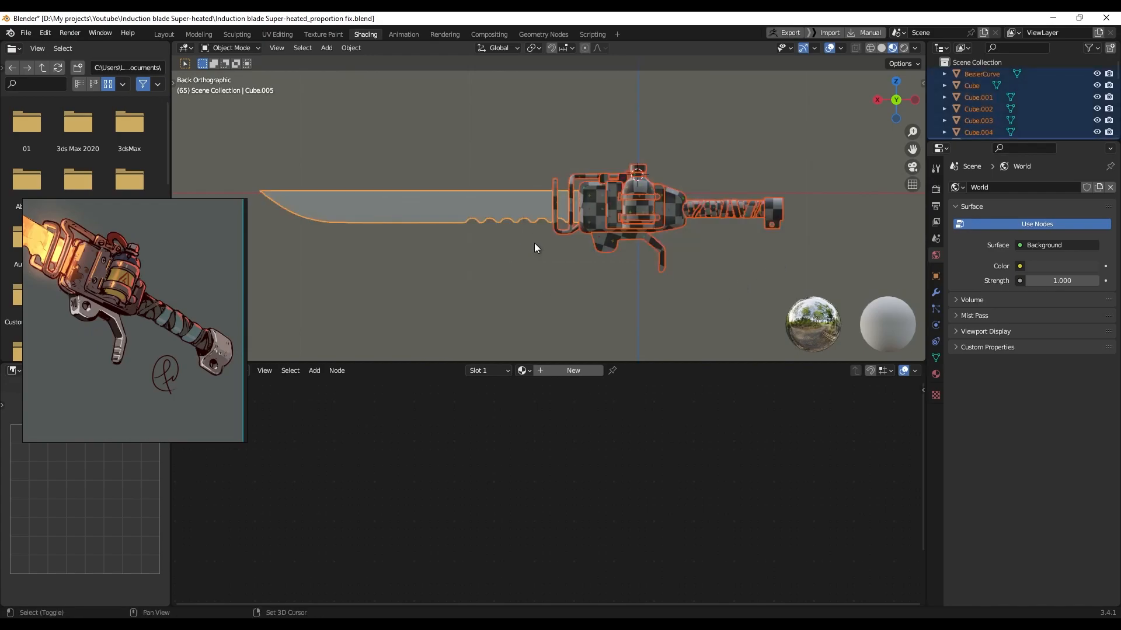
key("ctrl+l")
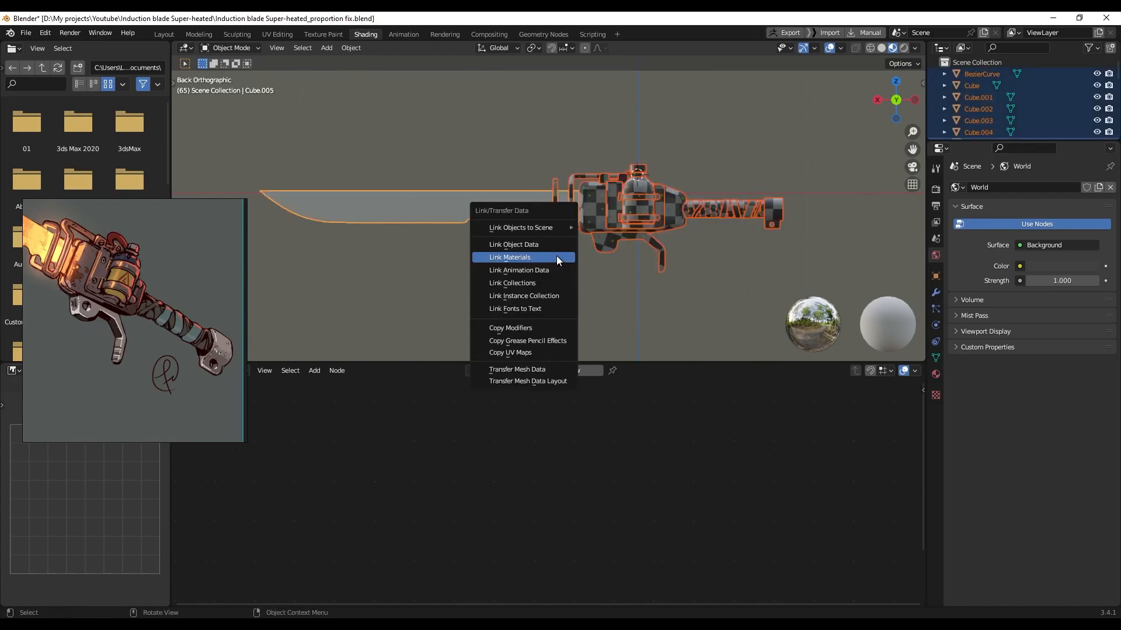
left_click(555, 257)
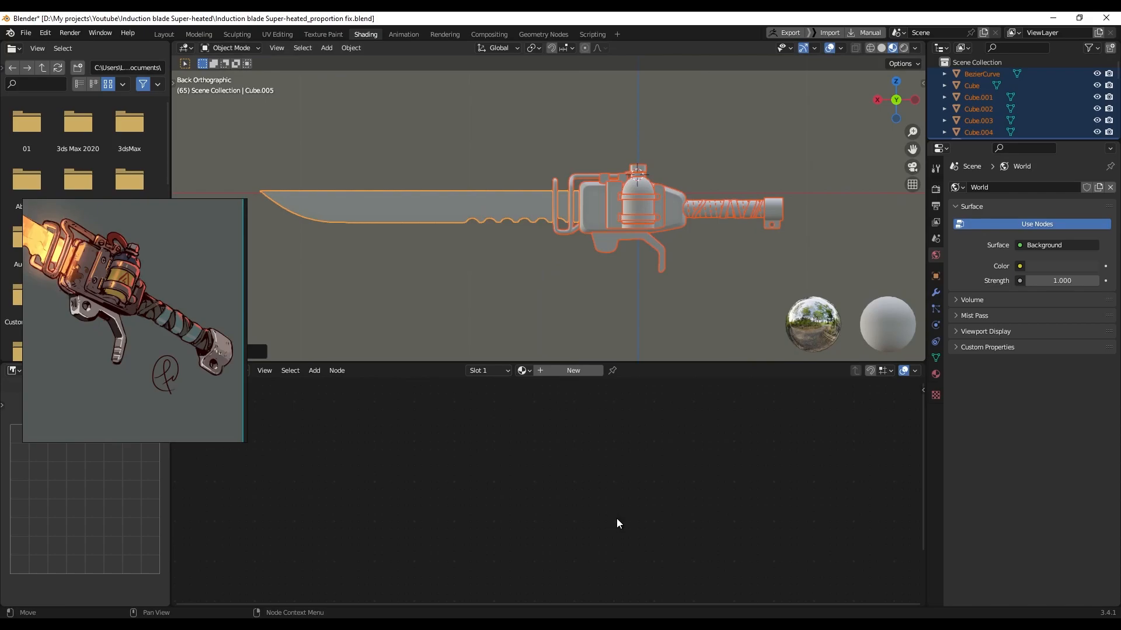
left_click(603, 314)
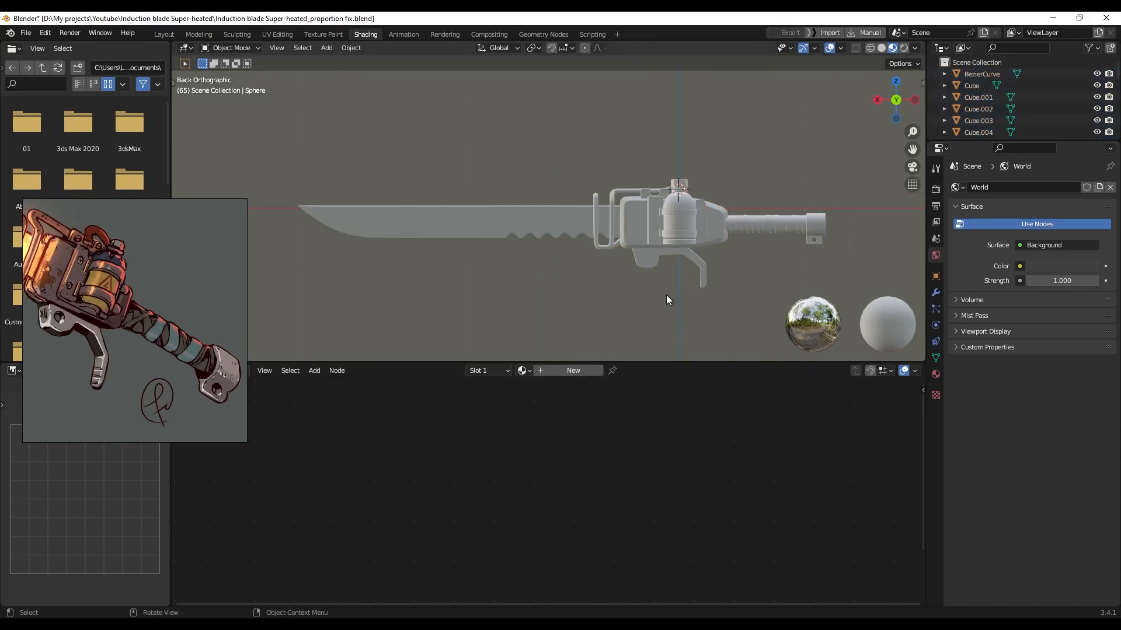
left_click(653, 268)
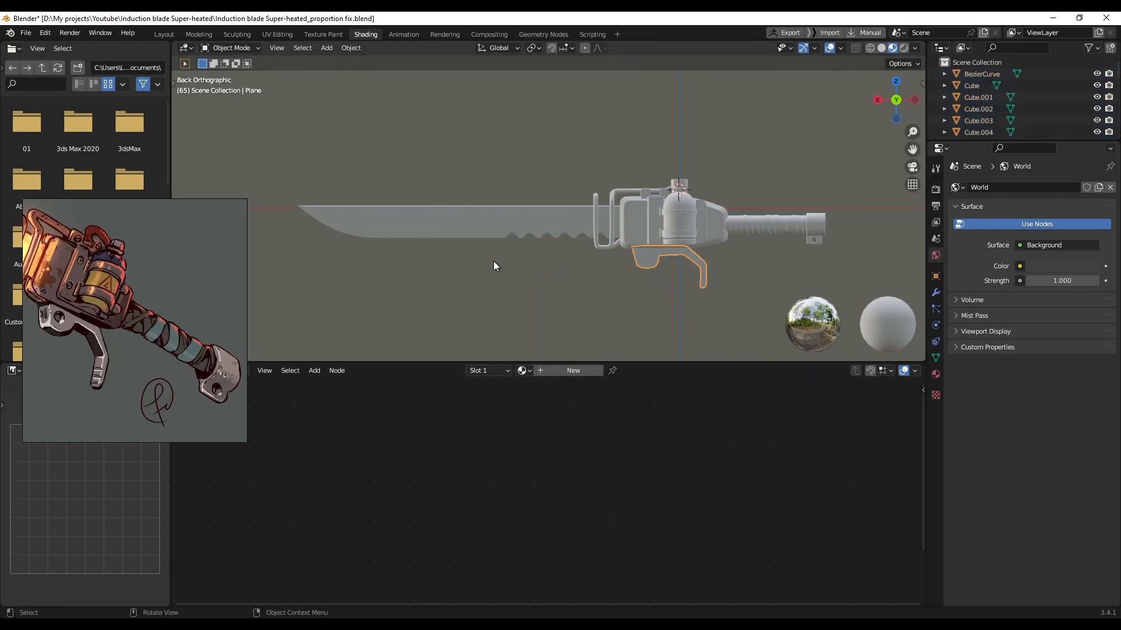
Look over the end cap, neck ring and top cap, then select the trigger guard alone
scroll(764, 228, "up", 3)
middle_click_drag(807, 233, 569, 218, "shift")
left_click(771, 226, "shift")
scroll(530, 205, "up", 3)
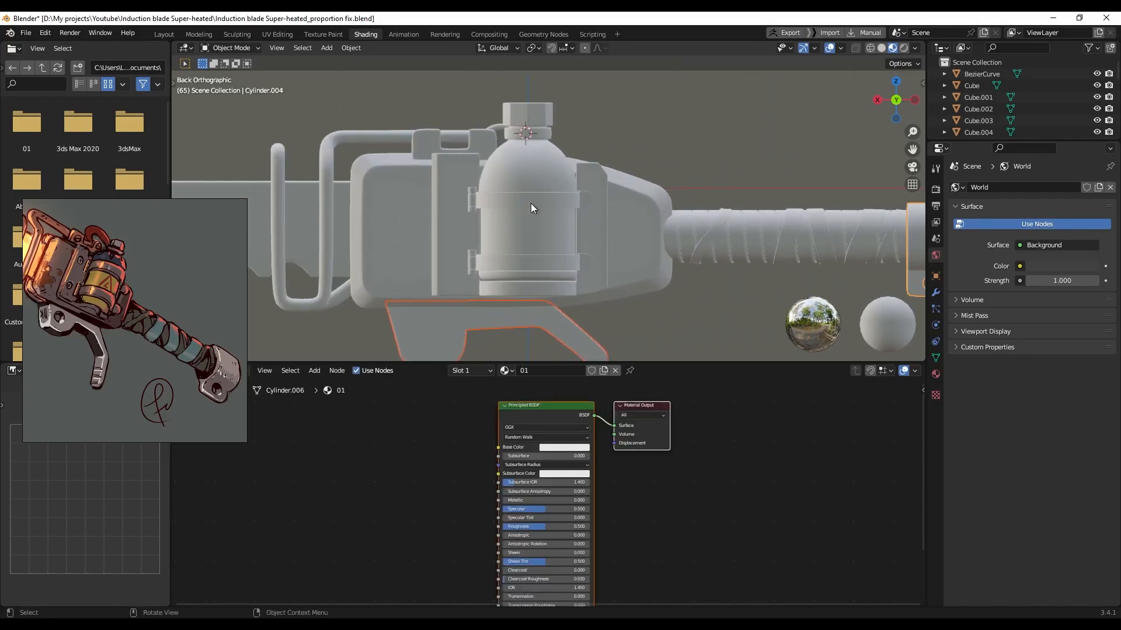
middle_click_drag(537, 148, 548, 195, "shift")
left_click(554, 183, "shift")
left_click(563, 167, "shift")
scroll(600, 209, "down", 3)
middle_click_drag(610, 242, 611, 194, "shift")
scroll(618, 135, "down", 1)
left_click(618, 138)
left_click(502, 251)
Create a new material on the trigger guard named 'iron 01'
scroll(545, 294, "up", 1)
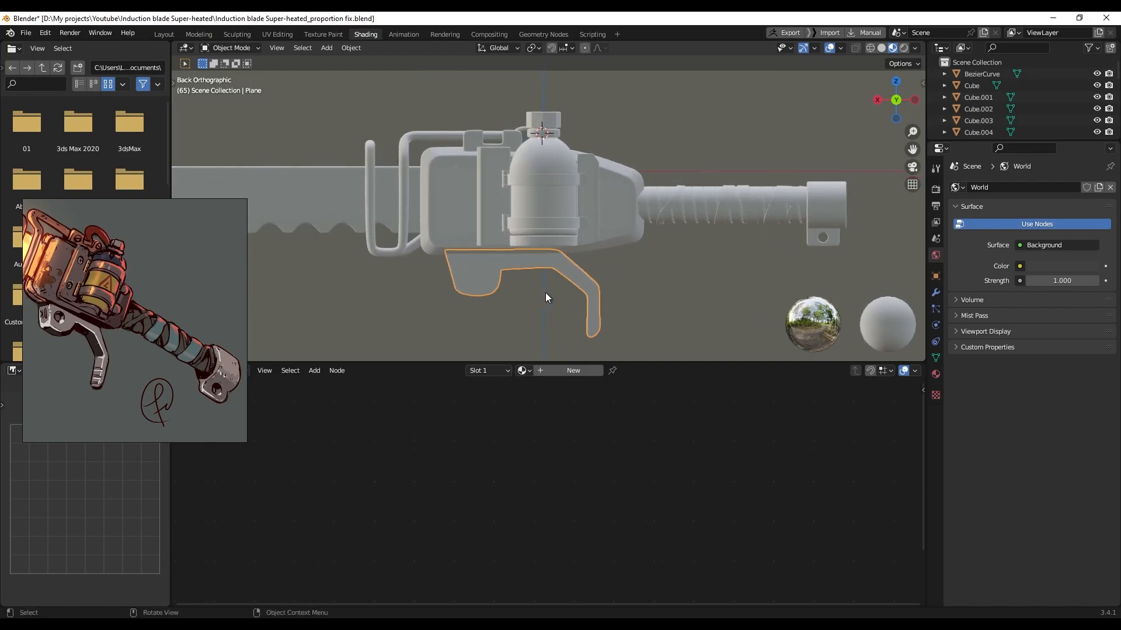
left_click(580, 372)
left_click(569, 376)
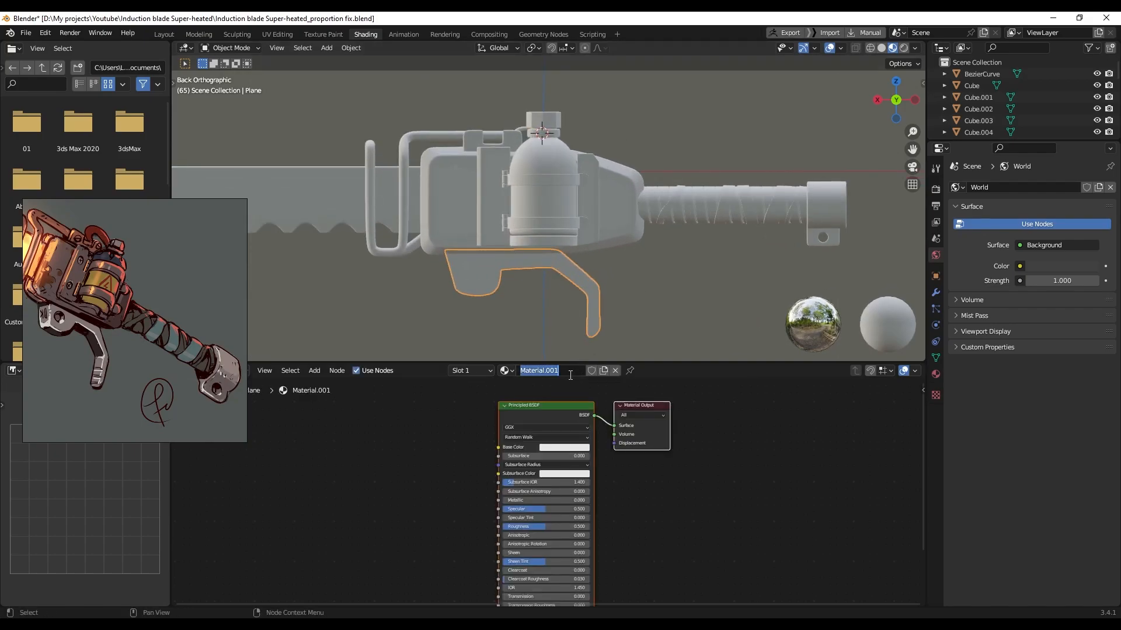
type("iron 01")
key("Return")
Link the iron 01 material from the trigger guard to the end cap and top cap
left_click(737, 335)
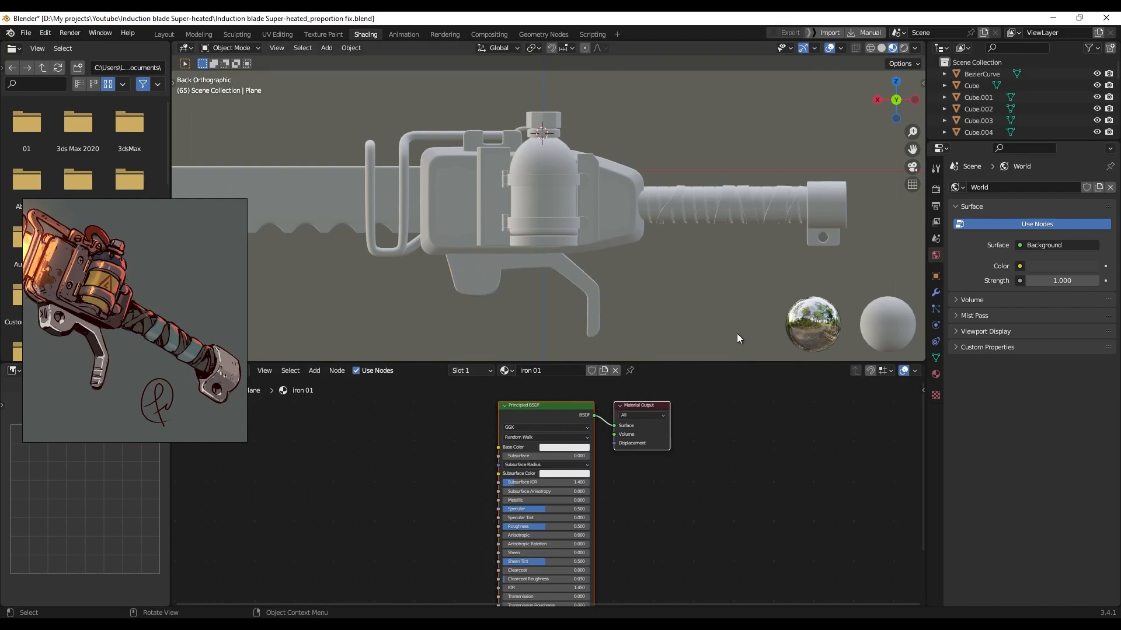
left_click(834, 208)
left_click(559, 130, "shift")
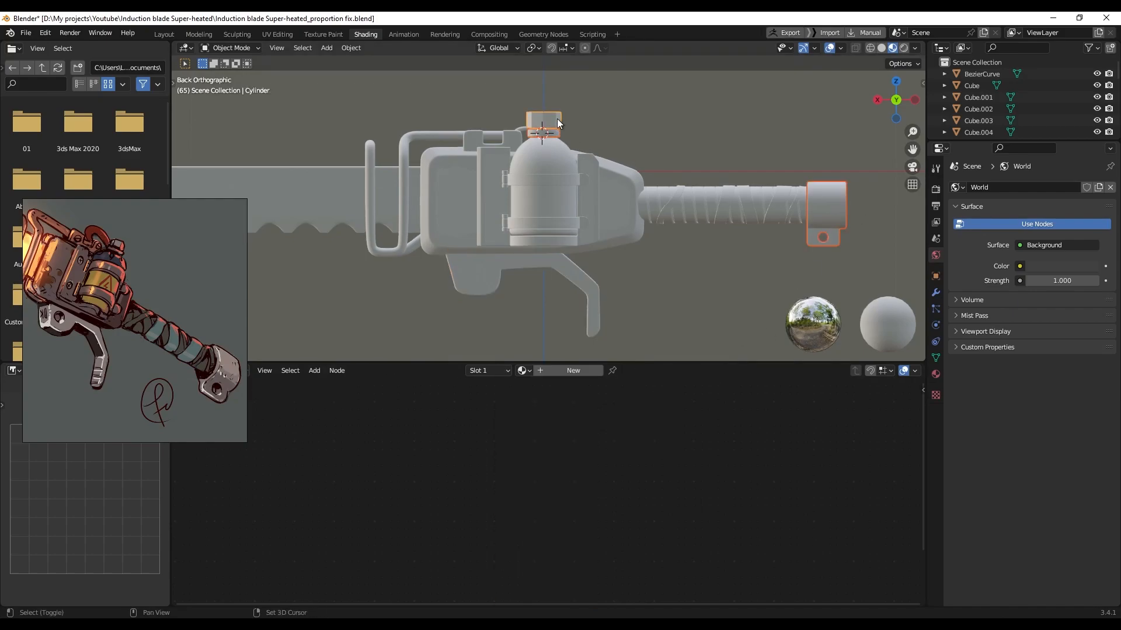
left_click(598, 298, "shift")
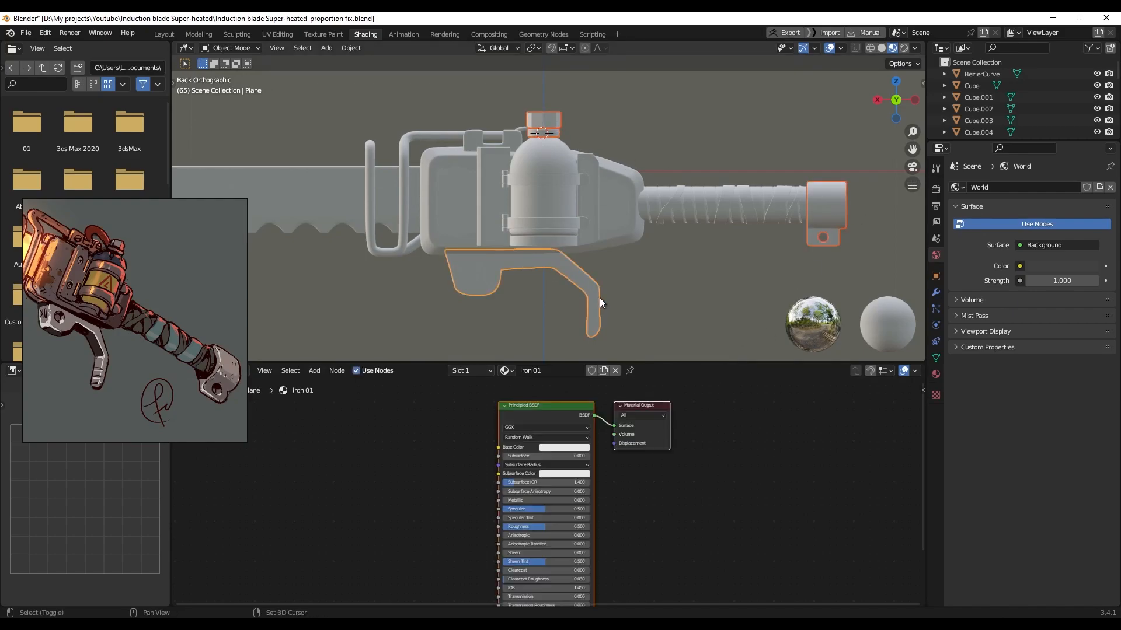
key("ctrl+l")
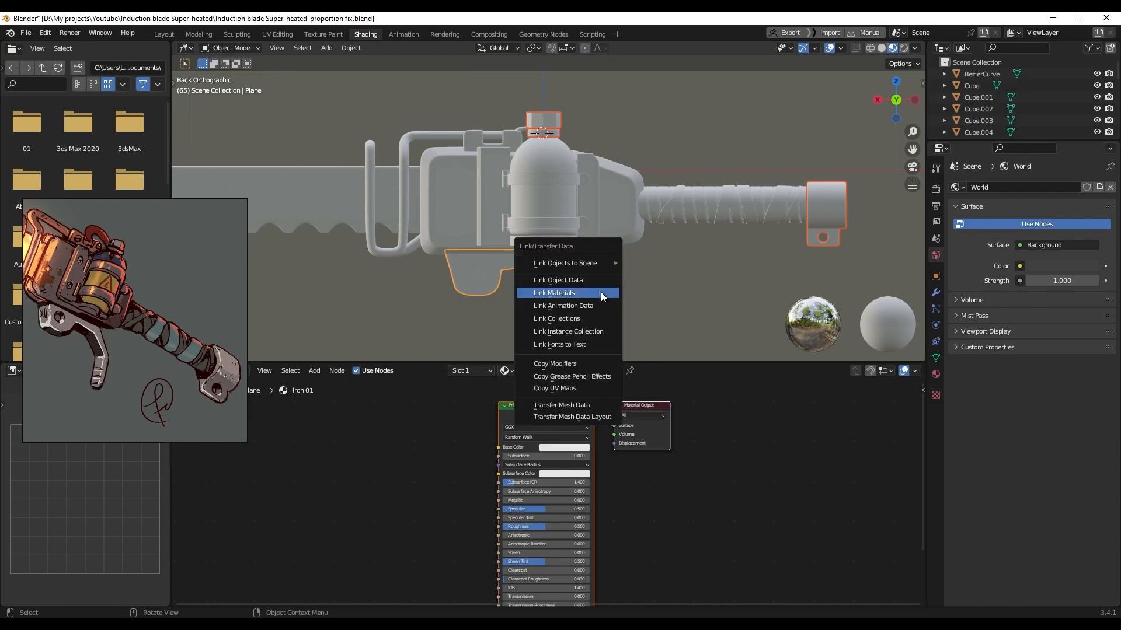
left_click(600, 293)
Check the end cap, top cap and collar materials, then reselect the trigger guard
left_click(812, 211)
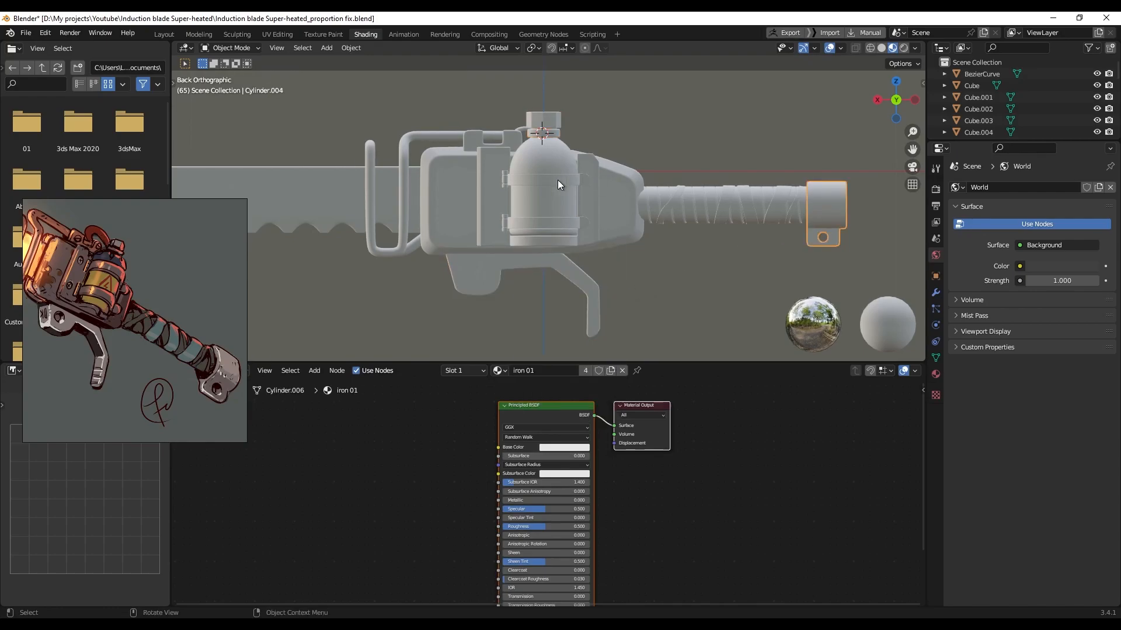
left_click(556, 139)
scroll(562, 134, "up", 10)
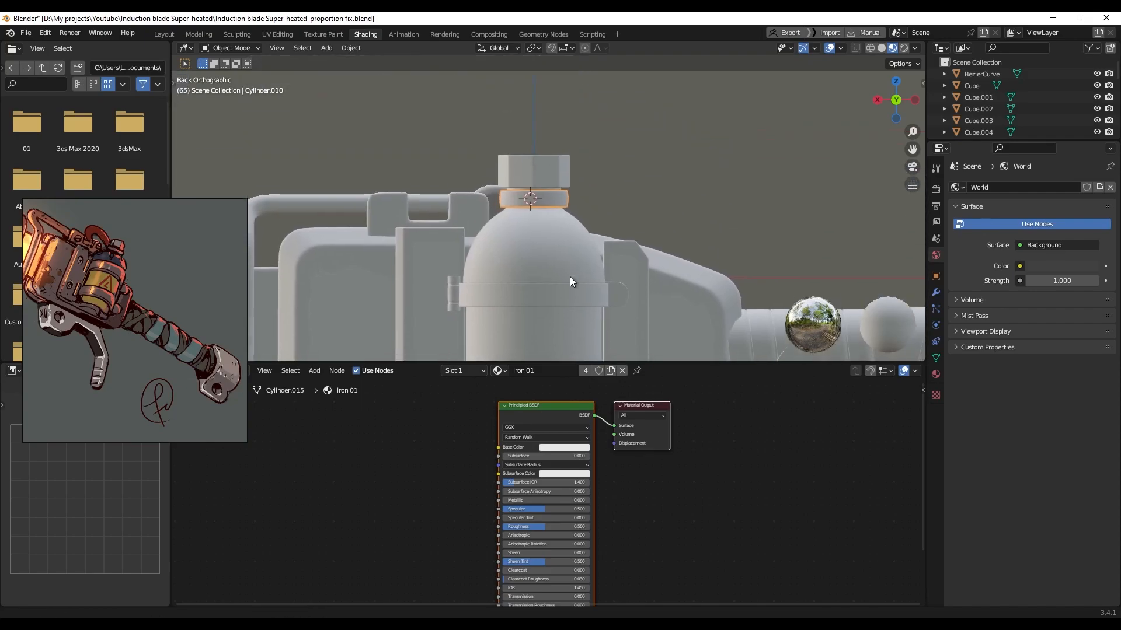
left_click(573, 181)
left_click(570, 197)
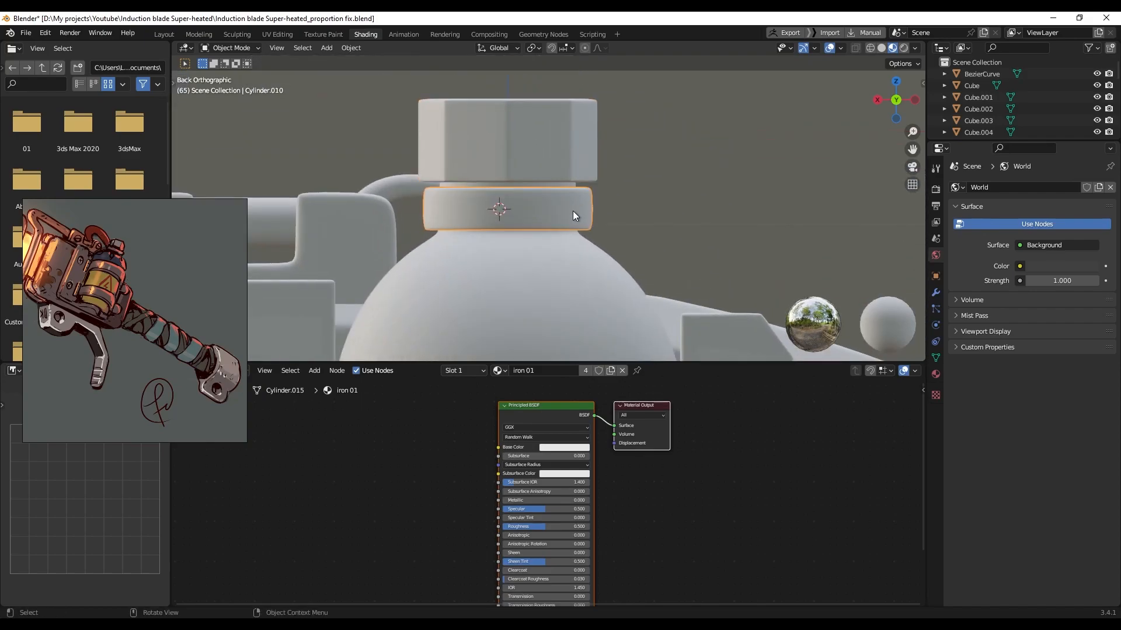
scroll(607, 195, "down", 8)
left_click(758, 233, "shift")
left_click(504, 300)
Link iron 01 from the bottle neck to the small ring beside the collar
middle_click_drag(467, 186, 521, 192)
scroll(520, 192, "up", 9)
middle_click_drag(360, 182, 410, 198, "shift")
left_click(380, 198)
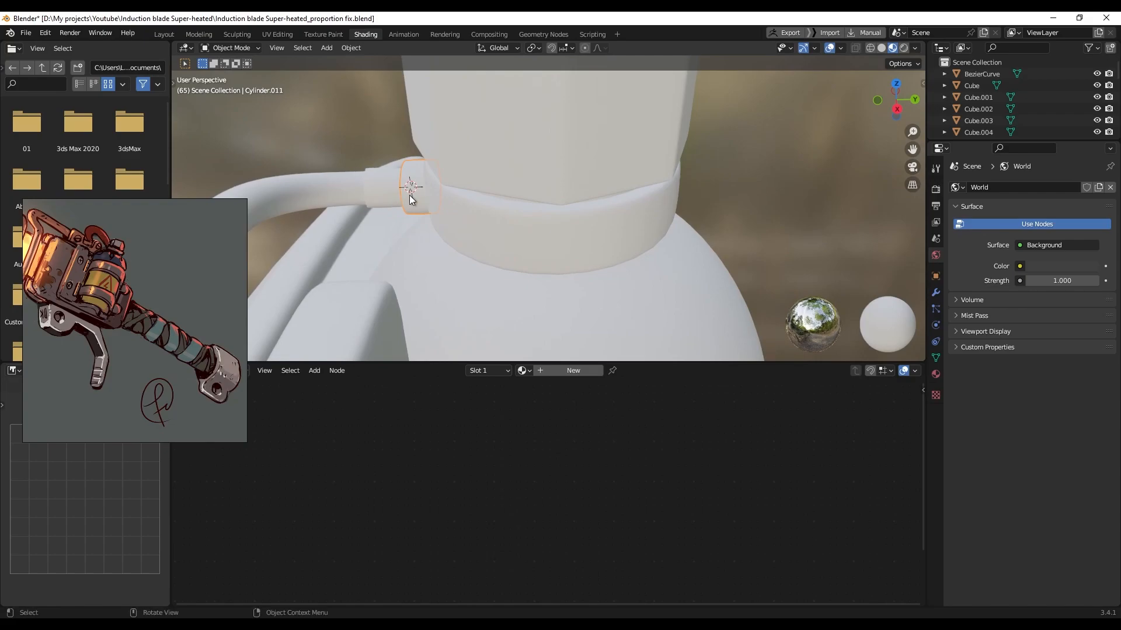
left_click(499, 169, "shift")
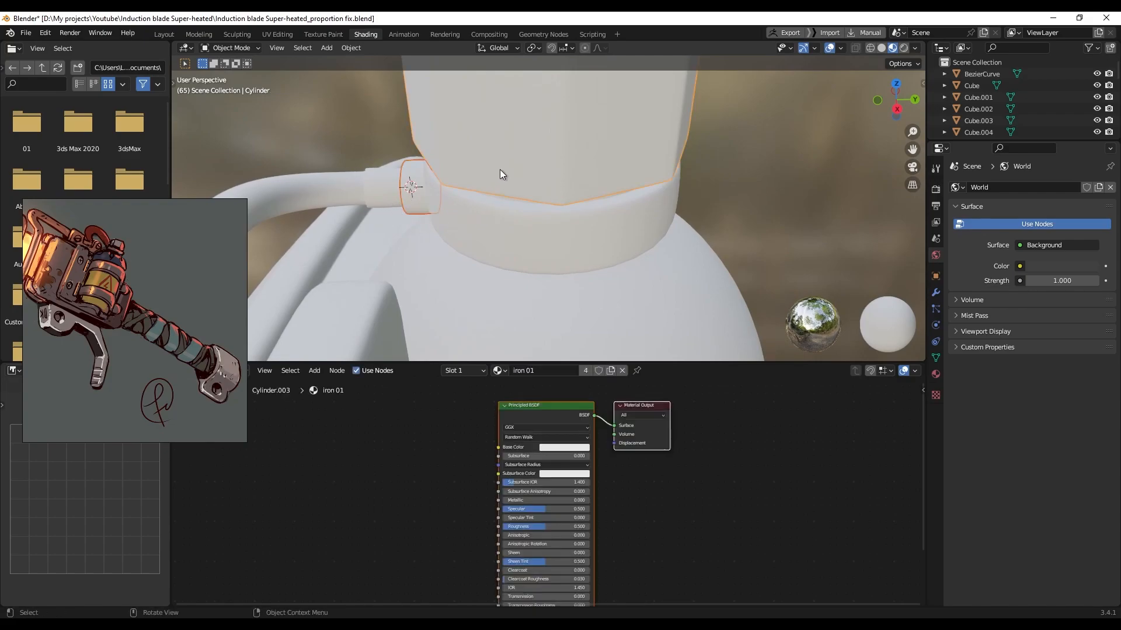
key("ctrl+l")
left_click(500, 169)
scroll(454, 194, "down", 5)
middle_click_drag(441, 201, 405, 198)
Select the handle's spiral wrap and name its material 'Grip 01'
middle_click_drag(405, 197, 677, 207)
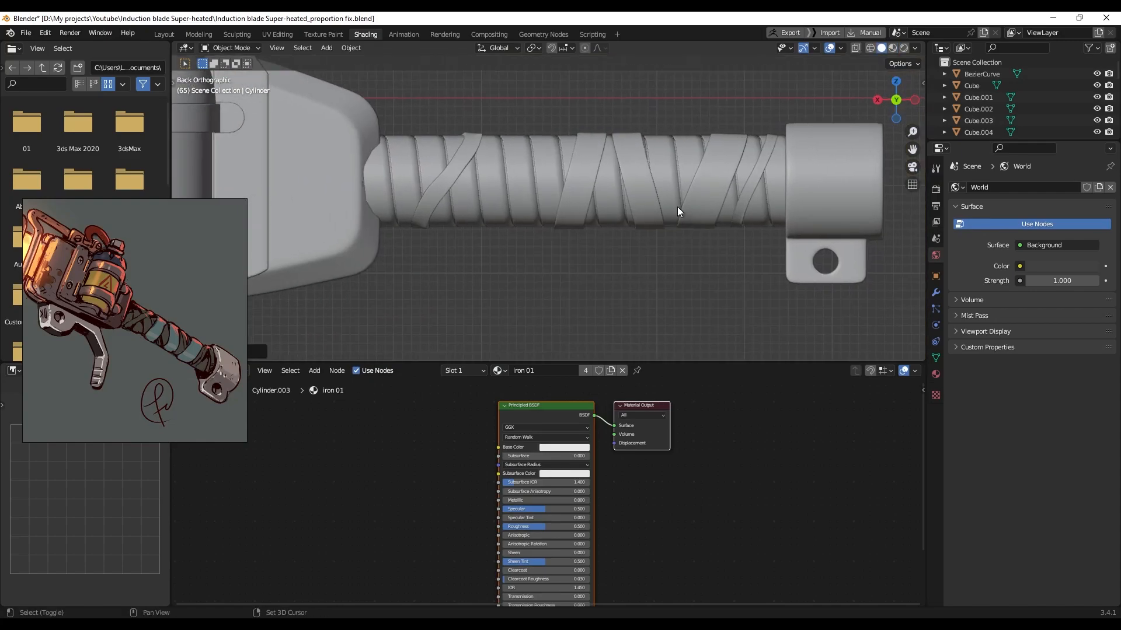
scroll(677, 207, "up", 2)
middle_click_drag(478, 230, 569, 237, "shift")
left_click(509, 202)
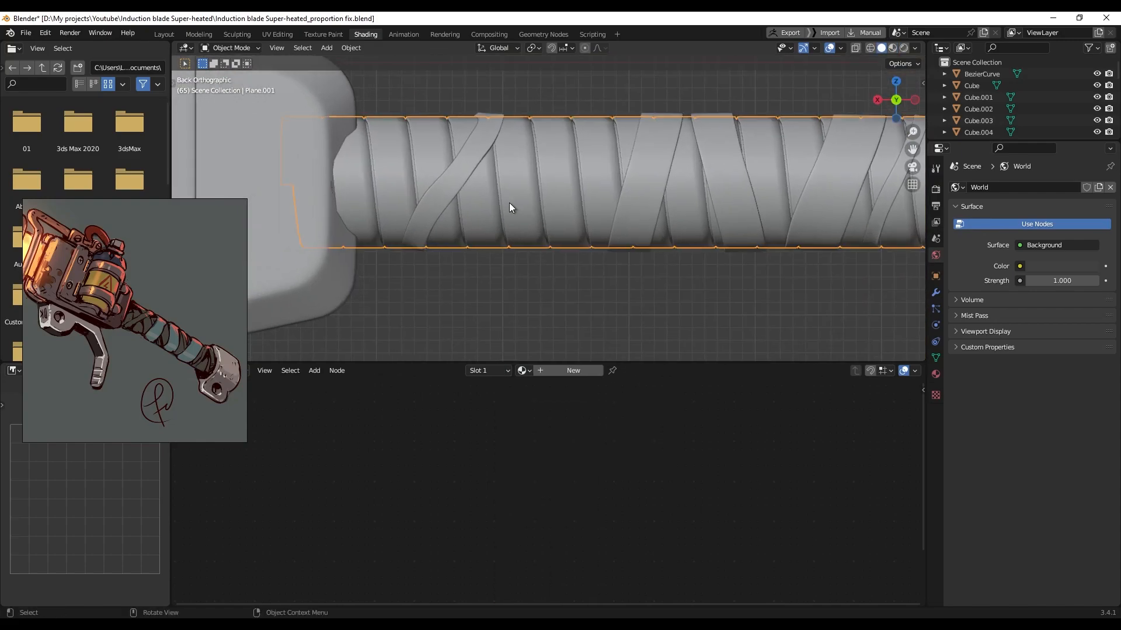
scroll(509, 202, "up", 8)
left_click(499, 225)
scroll(502, 225, "down", 2)
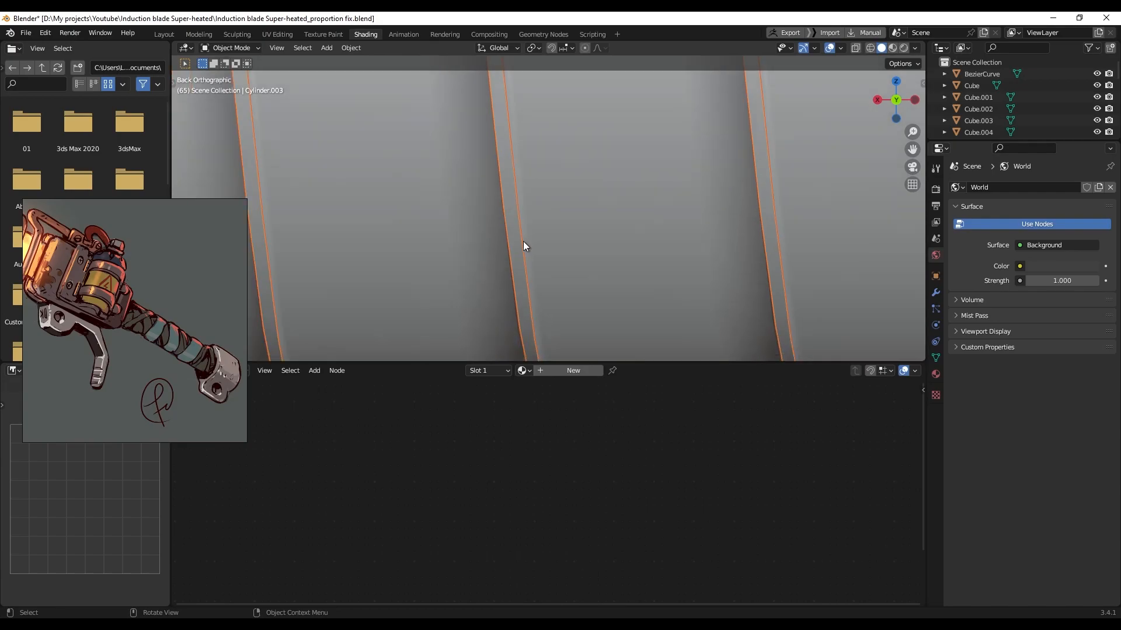
scroll(523, 240, "down", 5)
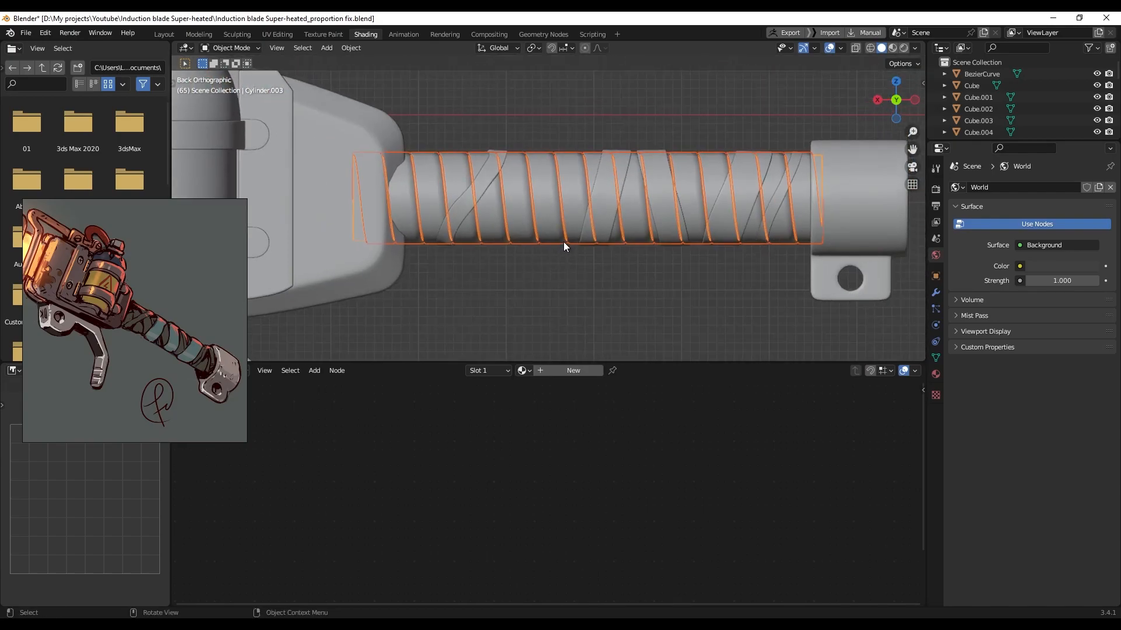
scroll(526, 230, "up", 2)
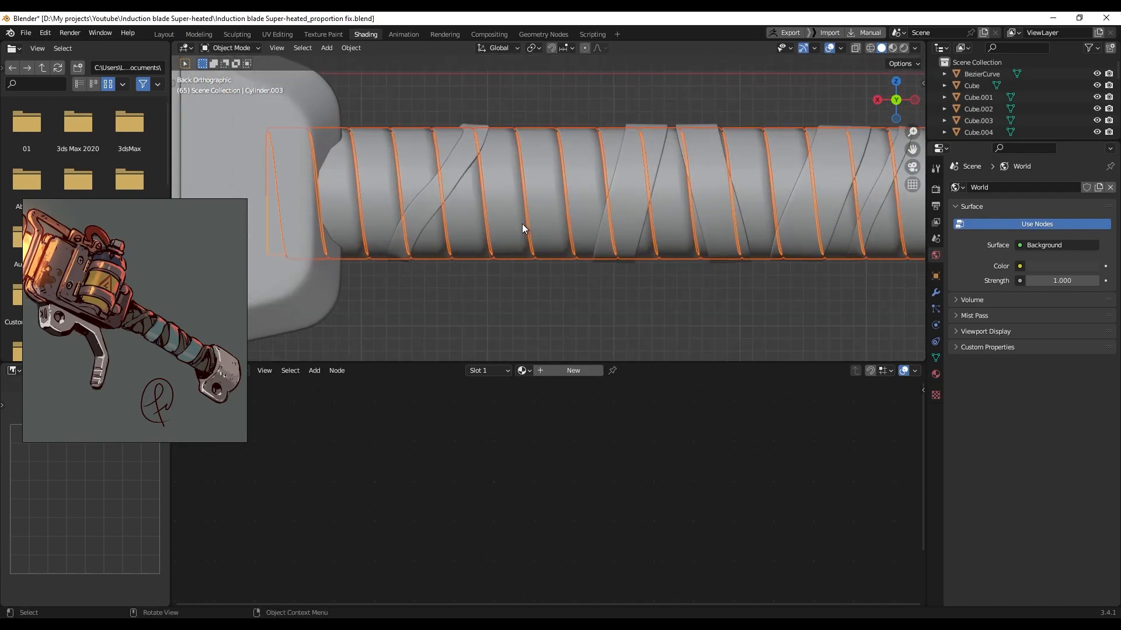
left_click(524, 220)
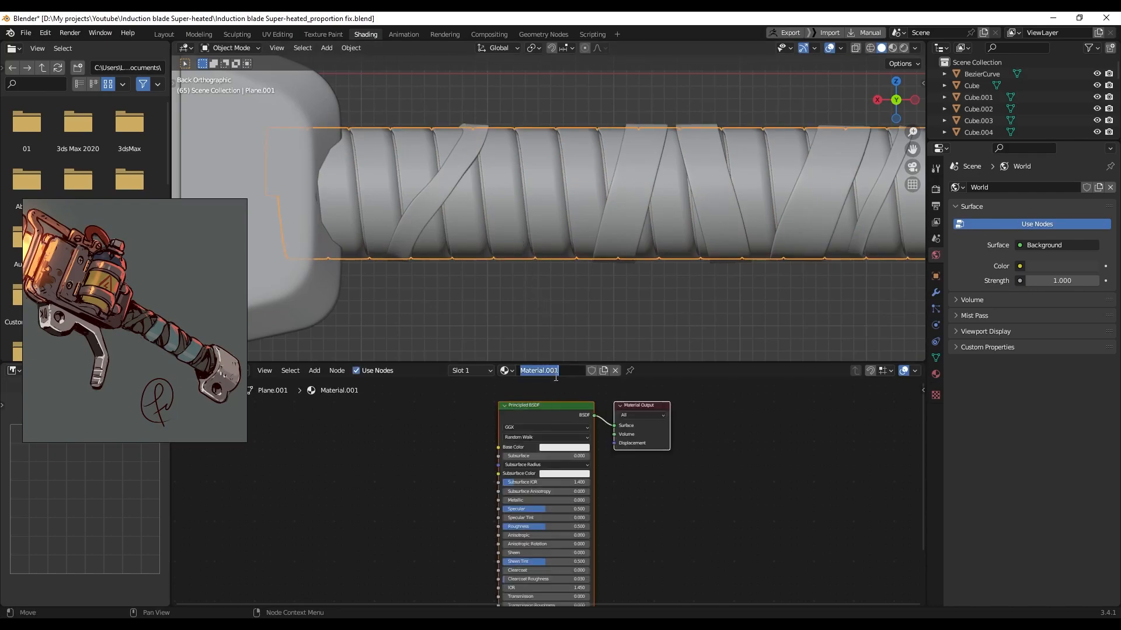
type("Grip 01")
key("Return")
Share Grip 01 from the spiral wrap with the grip core tube and diagonal strap
left_click(496, 275)
scroll(480, 256, "up", 2)
left_click(460, 244)
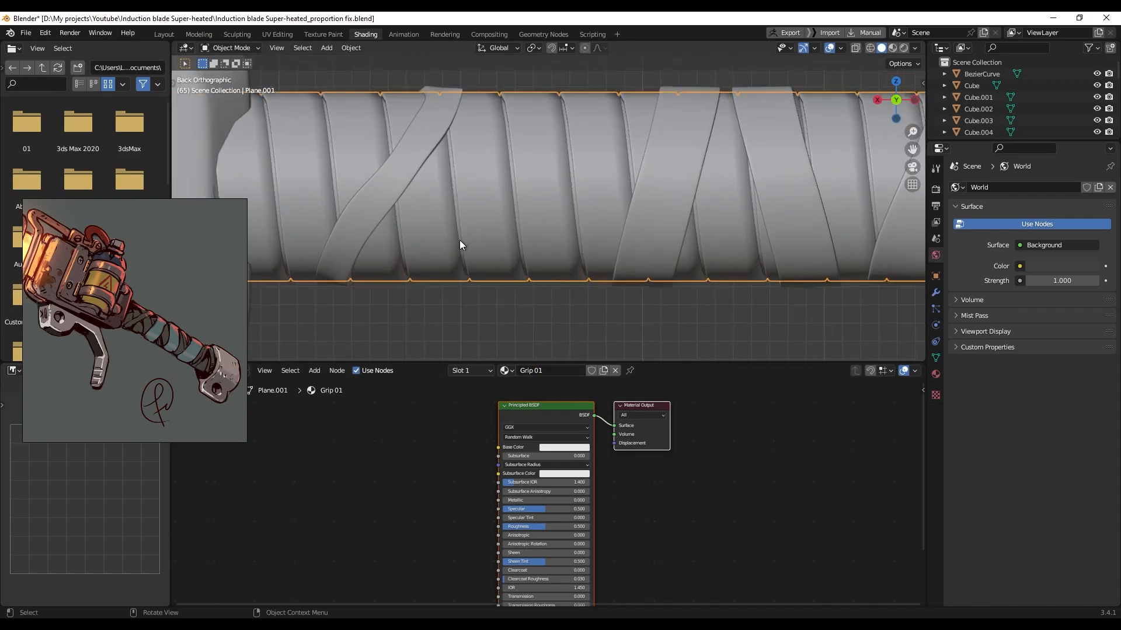
left_click(402, 170, "shift")
scroll(566, 229, "down", 3)
left_click(641, 215)
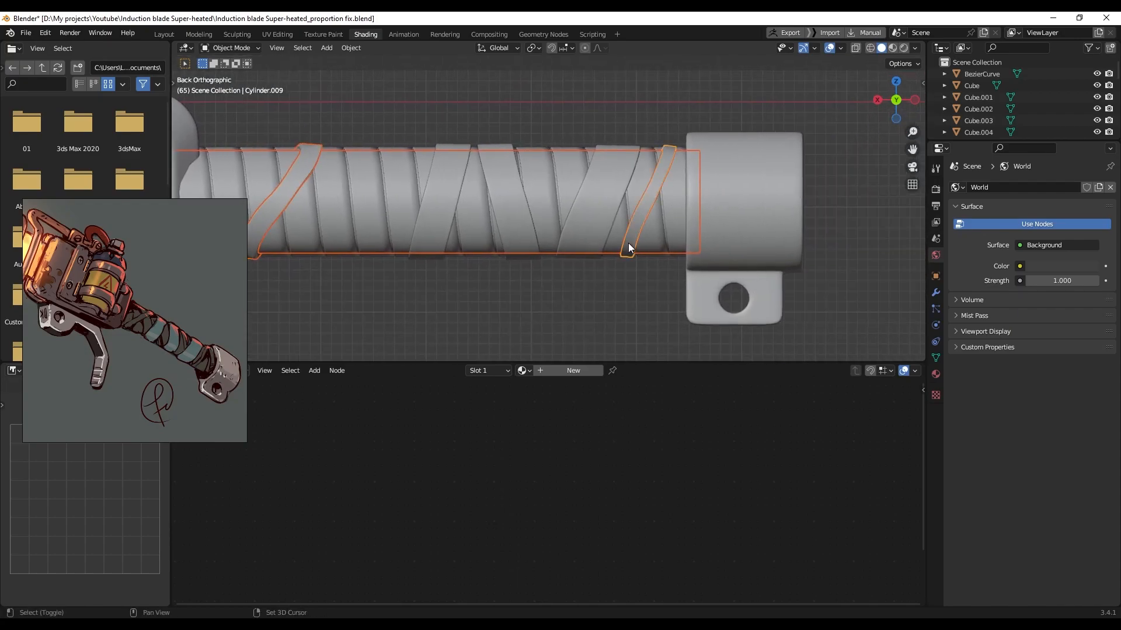
left_click(394, 202)
middle_click_drag(450, 274, 499, 274, "shift")
right_click(515, 250)
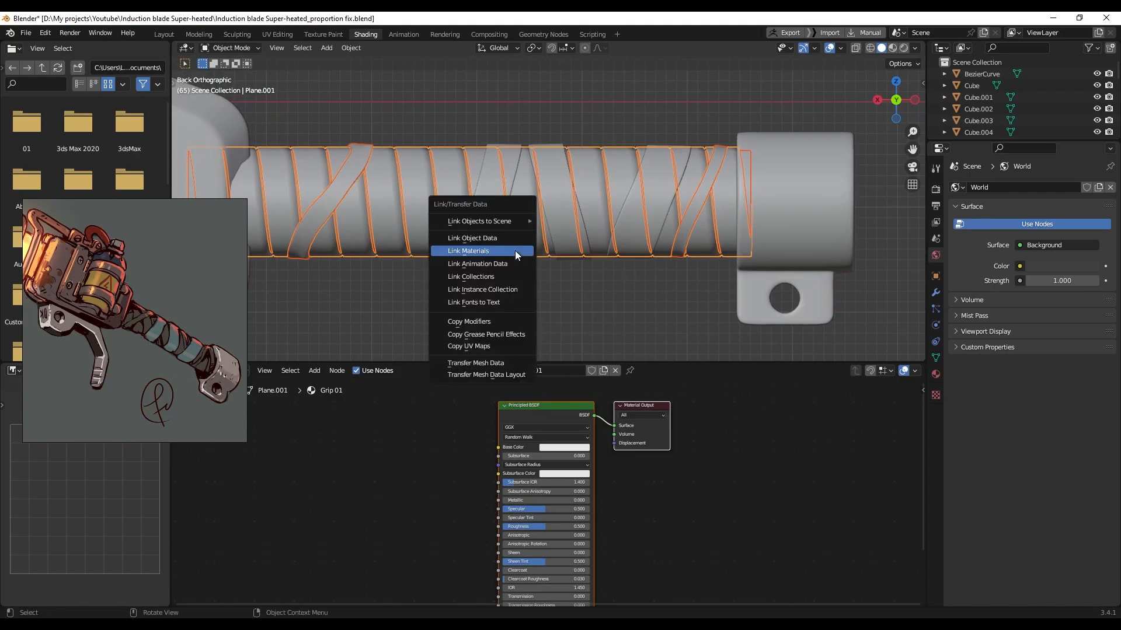
left_click(514, 250)
Create a new material named 'Grip 02' on one of the handle straps
left_click(338, 199)
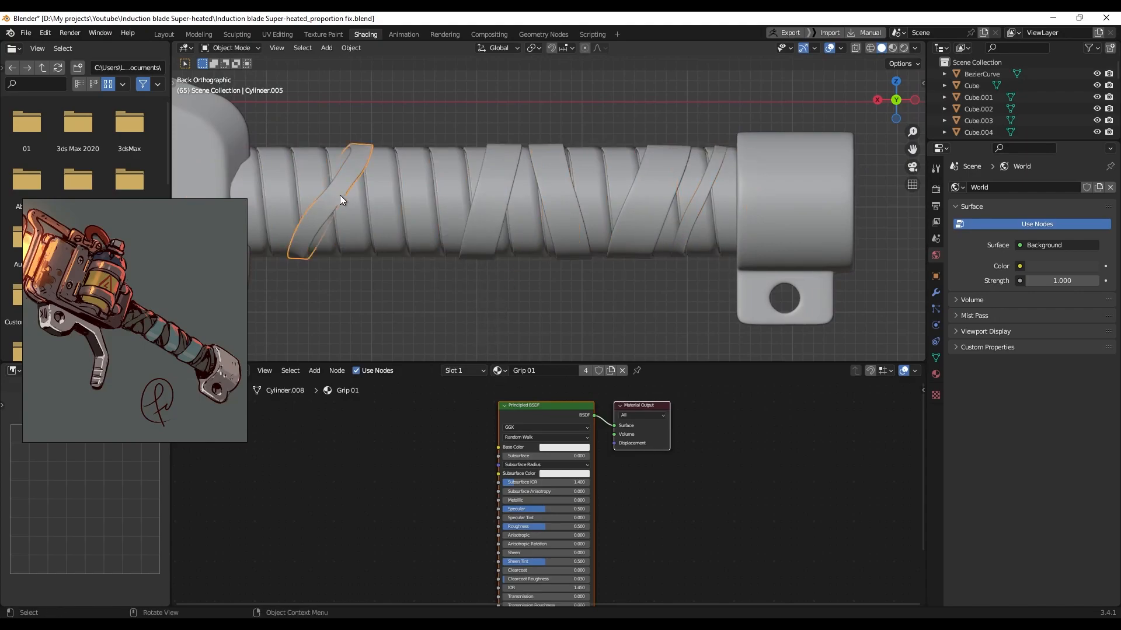
left_click(698, 199)
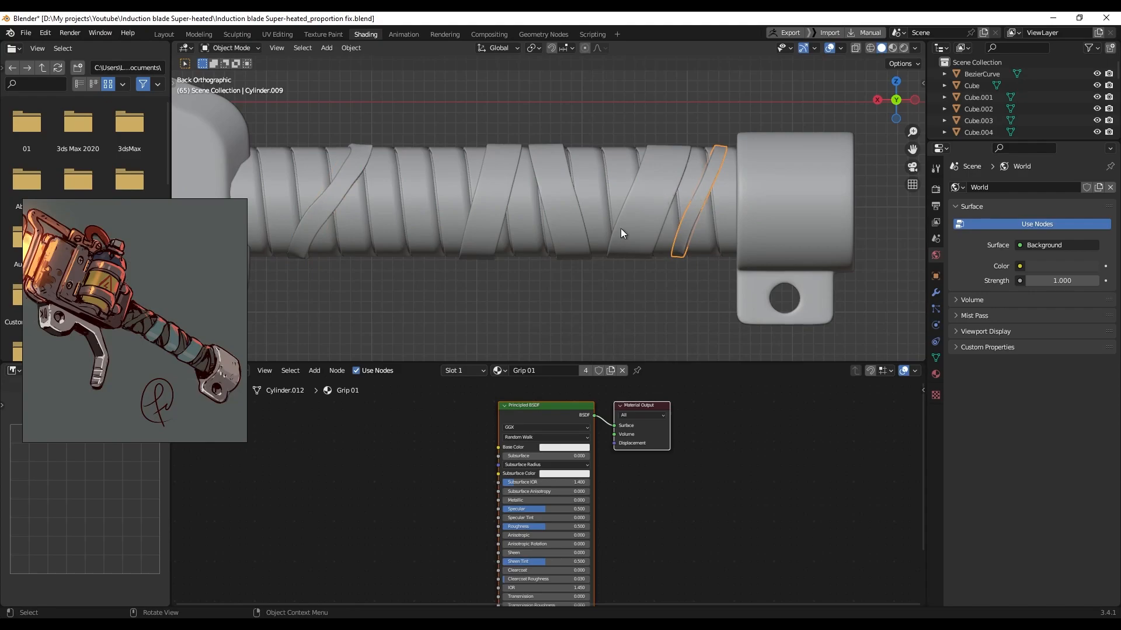
left_click(609, 211)
left_click(502, 206)
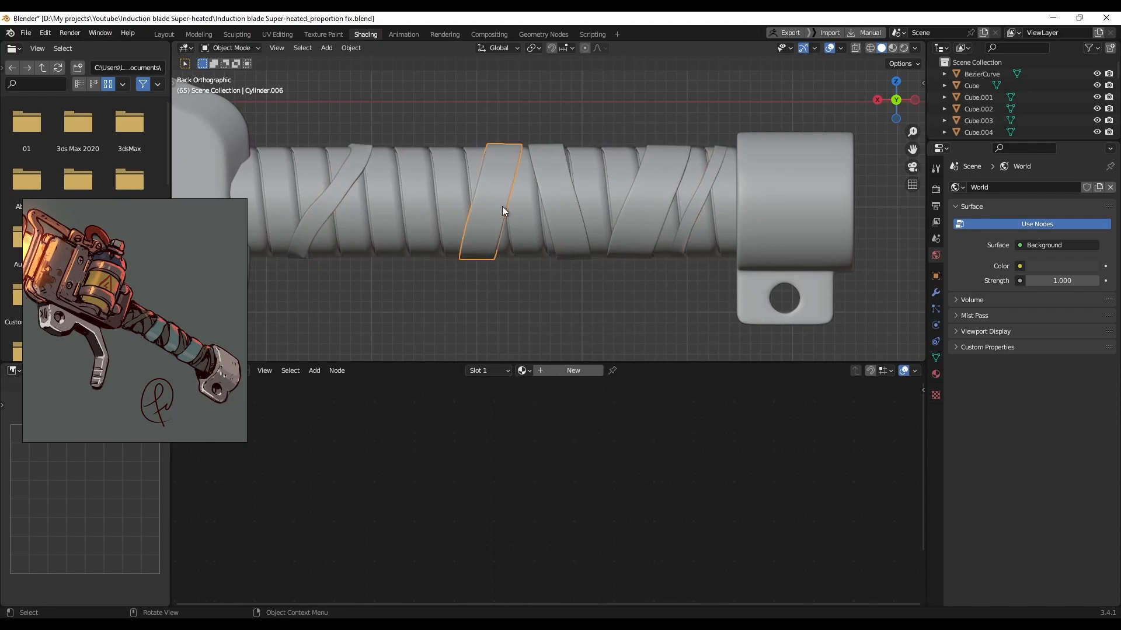
double_click(558, 370)
type("g")
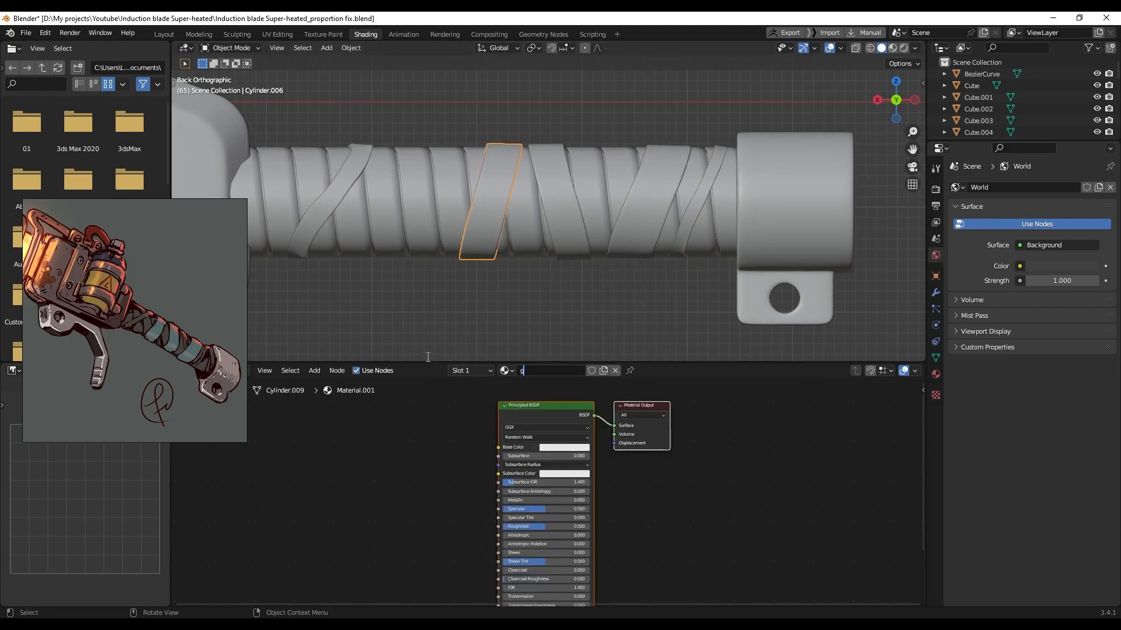
type("riGrip")
key("Return")
Link the Grip 02 material to two other straps on the handle
left_click(642, 226)
left_click(579, 221, "shift")
left_click(493, 219, "shift")
key("ctrl+l")
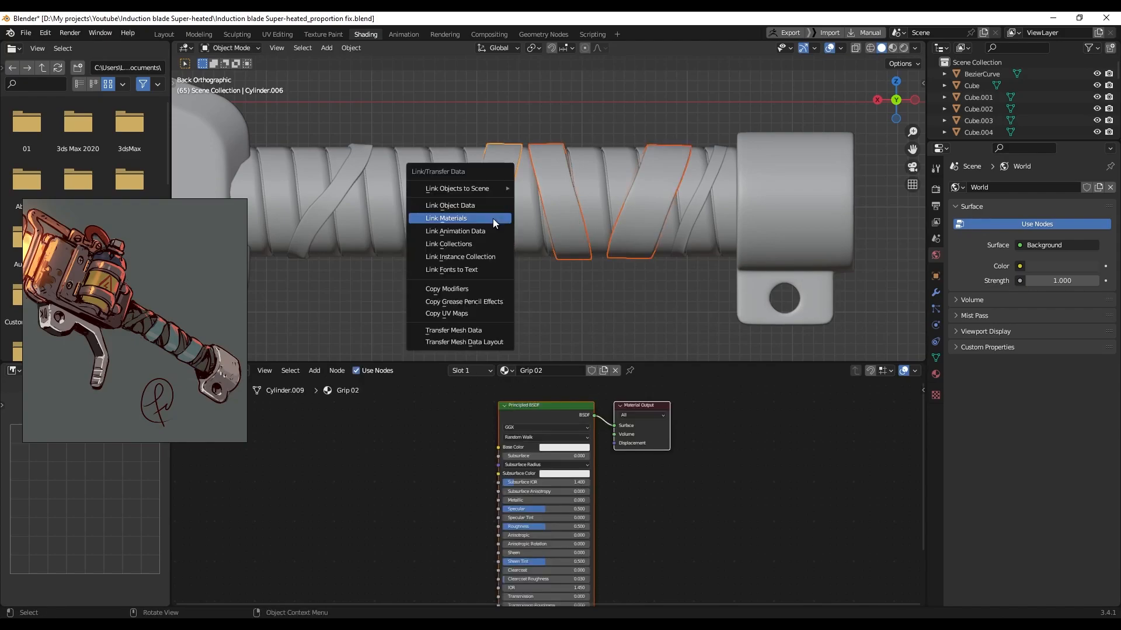
left_click(493, 218)
Check the materials on the straps, grip wrap and end cap, then pan toward the canister
left_click(489, 232)
left_click(561, 216)
left_click(641, 215)
left_click(628, 285)
left_click(689, 224)
left_click(723, 226)
left_click(778, 229)
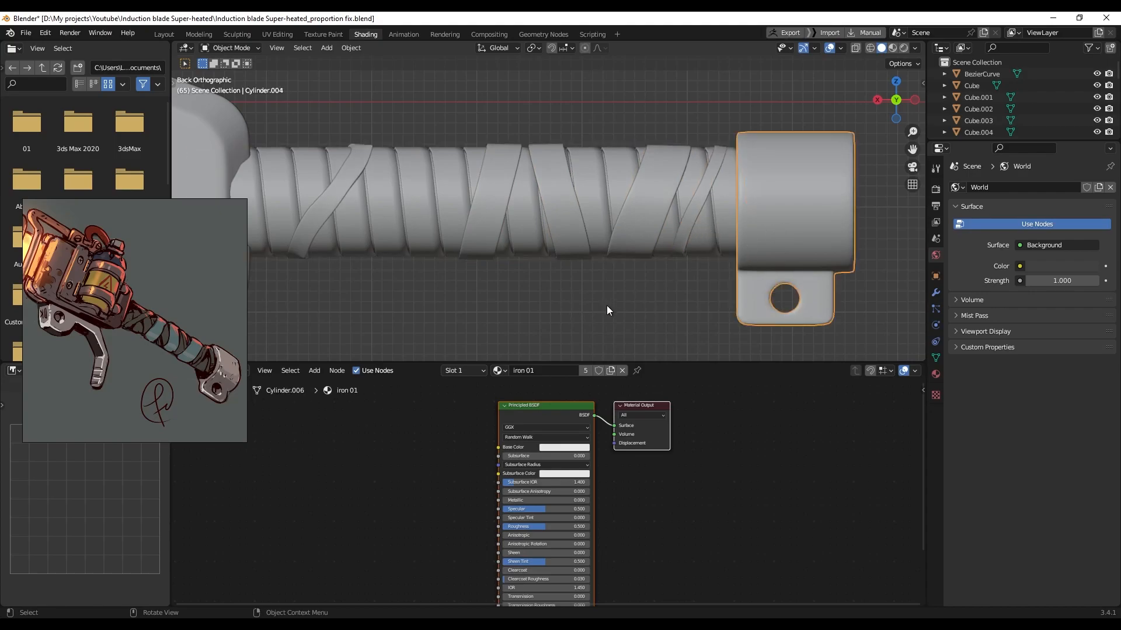
left_click(604, 305)
scroll(583, 300, "down", 5)
middle_click_drag(426, 263, 627, 275, "shift")
scroll(627, 281, "up", 4)
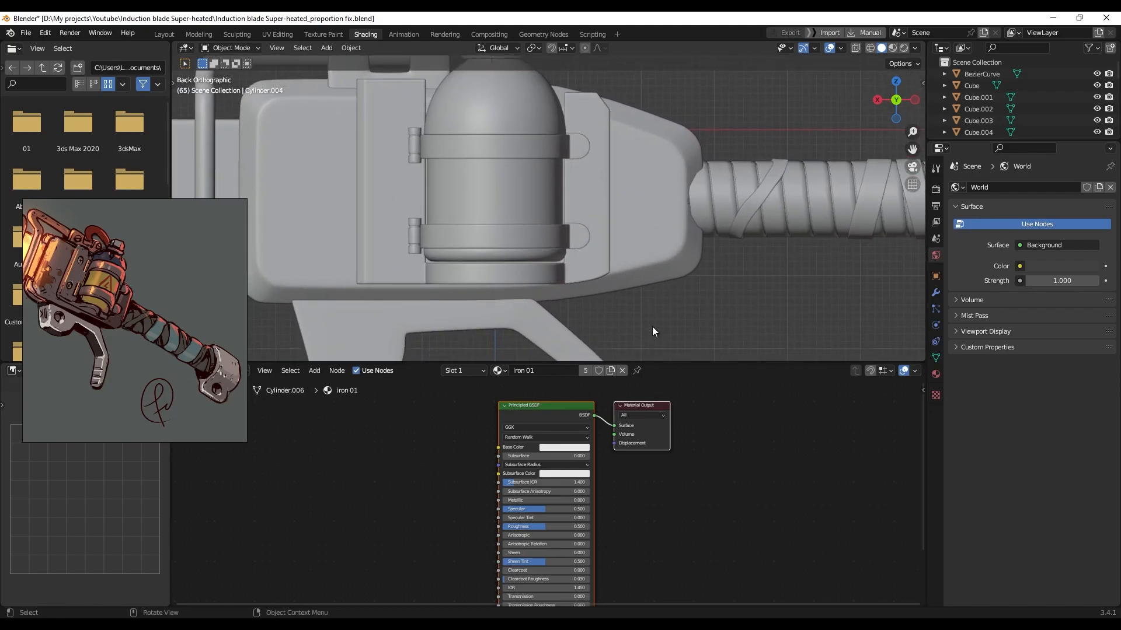
Create a new material named Iron 02 for the main body block
left_click(651, 231)
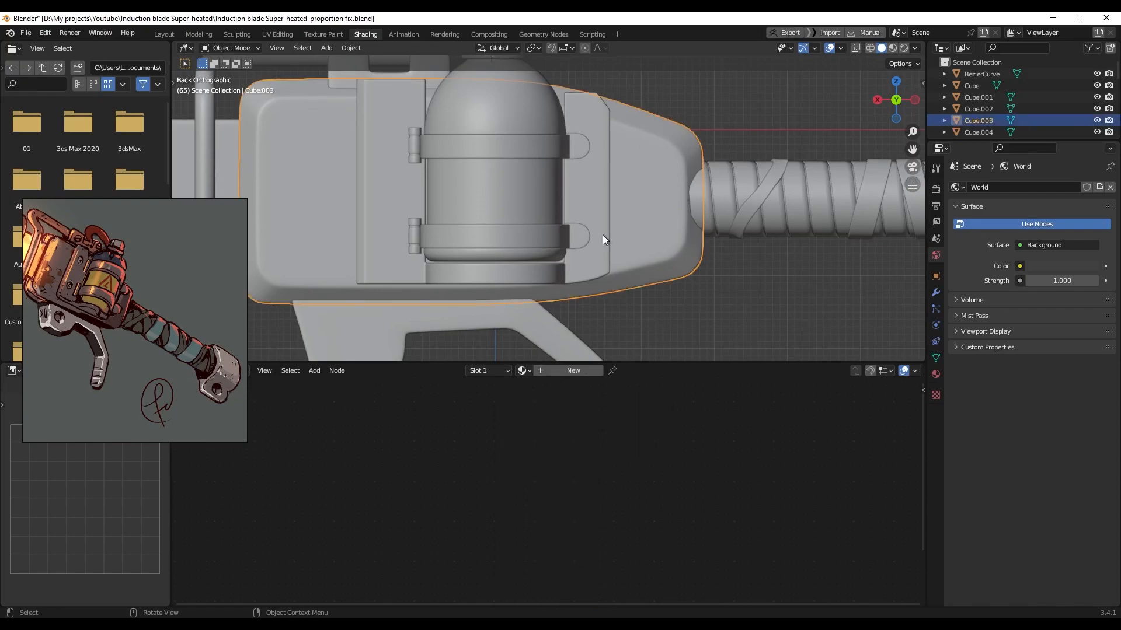
left_click(671, 92)
left_click(616, 197)
left_click(562, 370)
left_click(562, 371)
type("Iron 02")
key("Return")
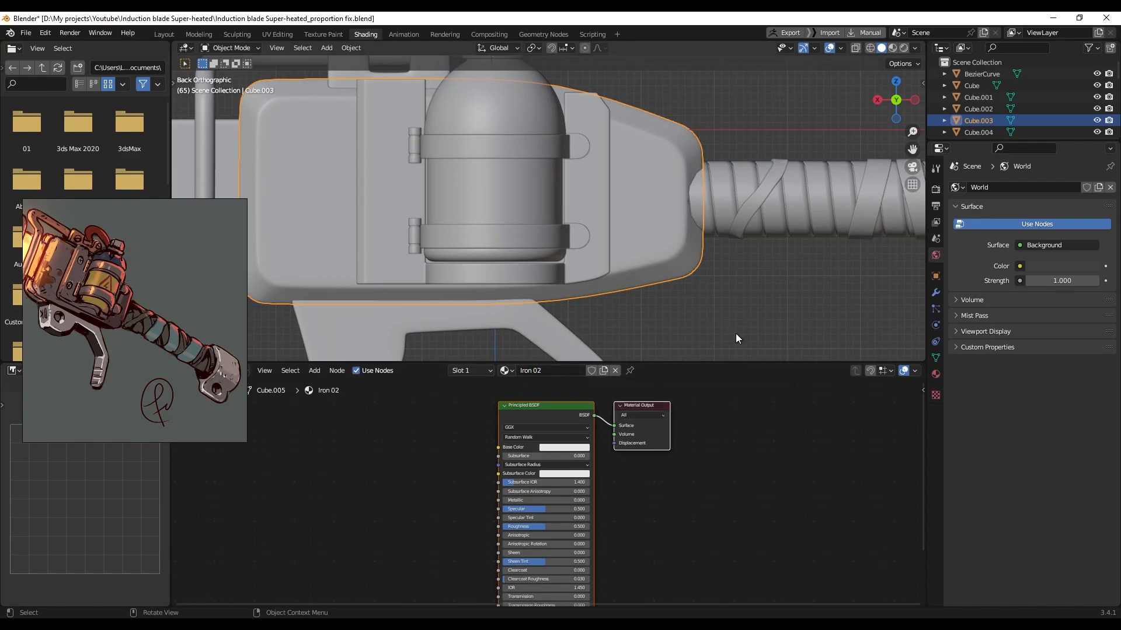
Link the box body's material onto the bracket, side plate and hinge parts with Ctrl+L
middle_click_drag(703, 333, 704, 343, "shift")
left_click(759, 307)
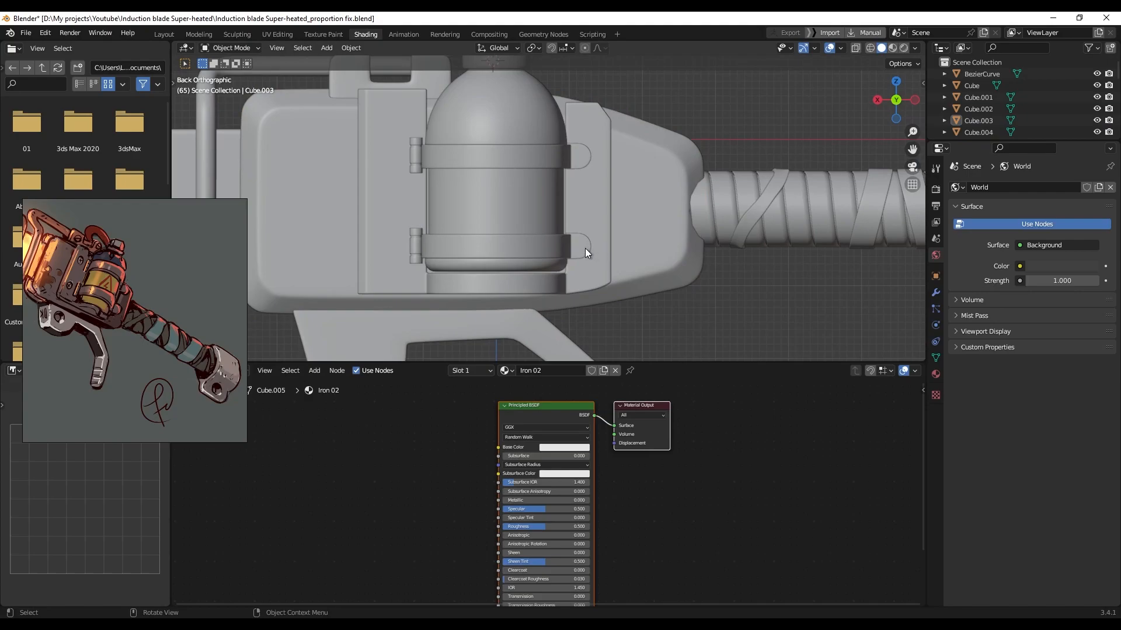
left_click(584, 248)
left_click(586, 166, "shift")
left_click(604, 175, "shift")
left_click(413, 158, "shift")
left_click(415, 246, "shift")
middle_click_drag(385, 204, 449, 218, "shift")
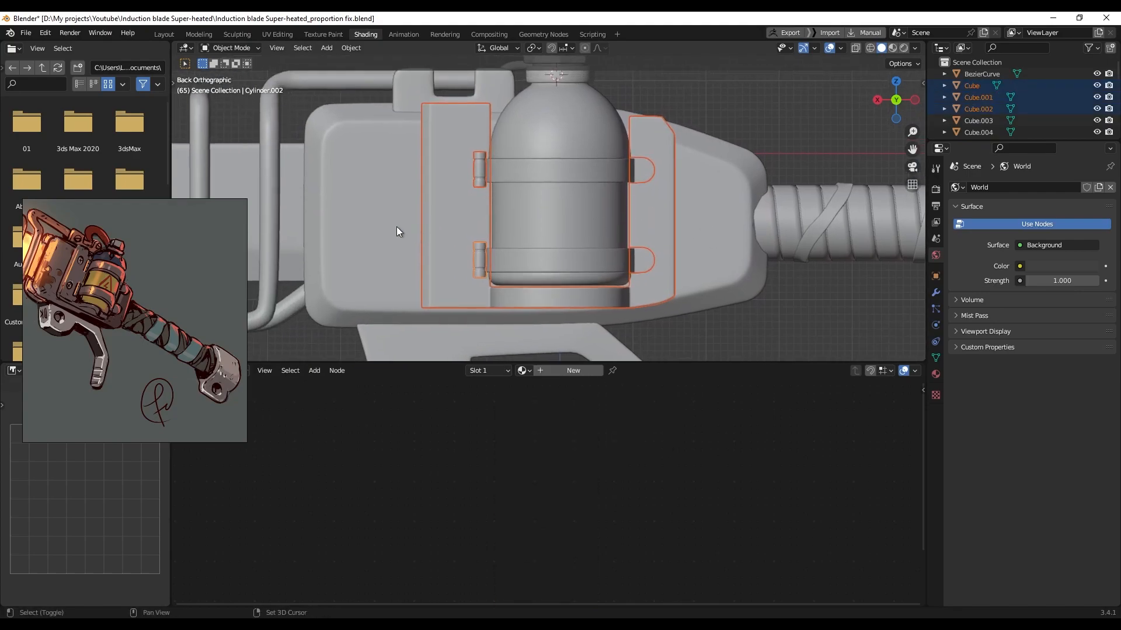
left_click(403, 225, "shift")
key("ctrl+l")
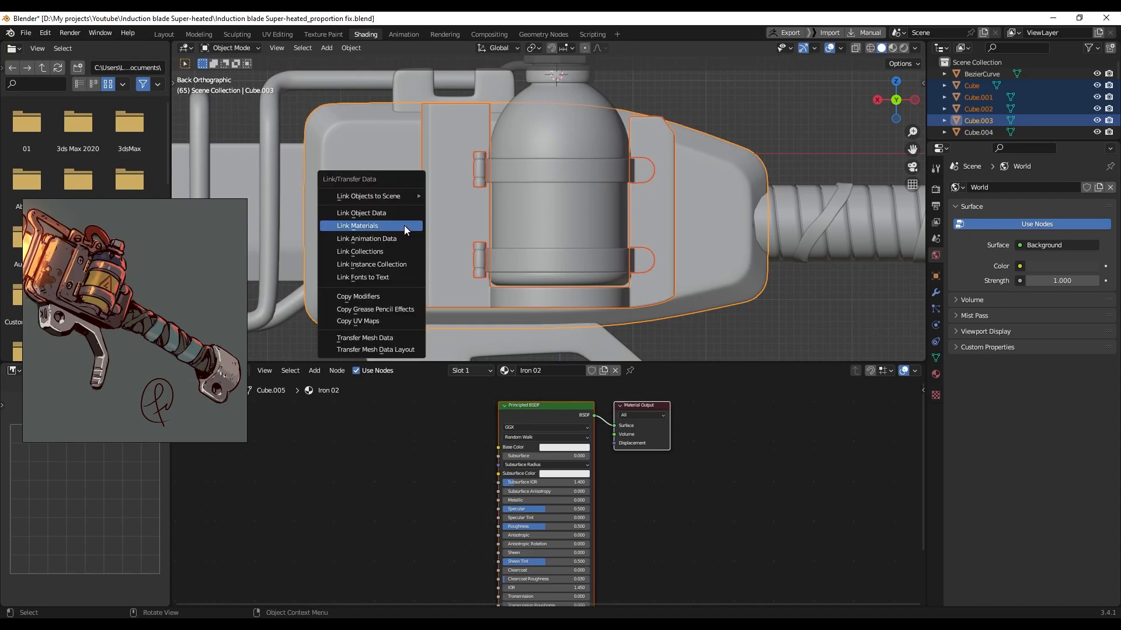
left_click(401, 225)
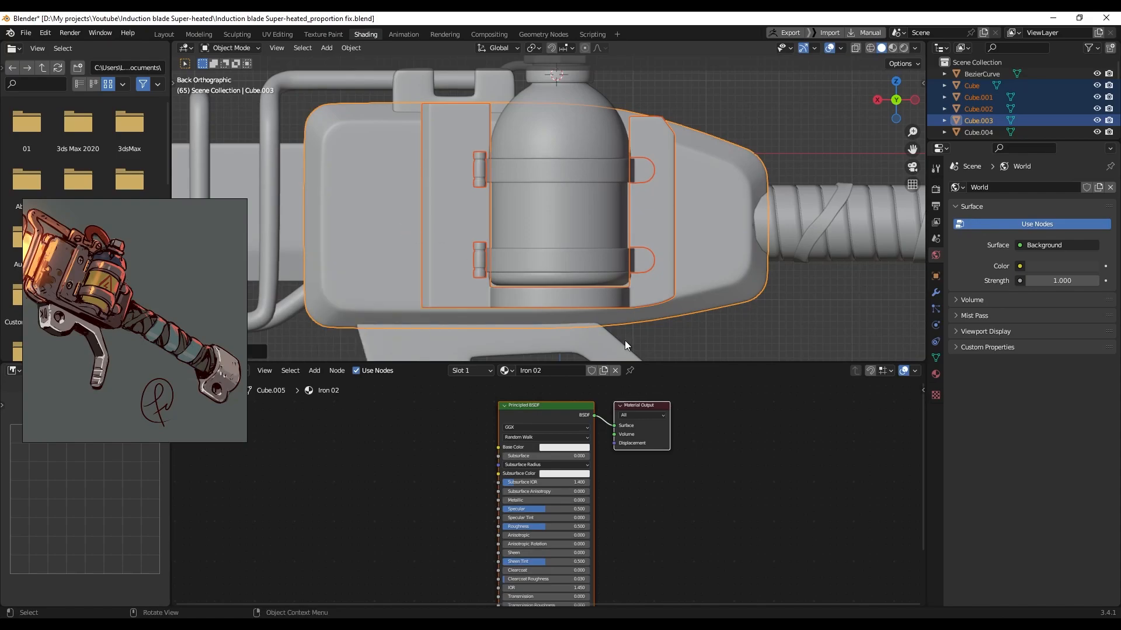
Give the upper and lower bottle bands the side plates' Iron 02 material
left_click(515, 263)
left_click(539, 177, "shift")
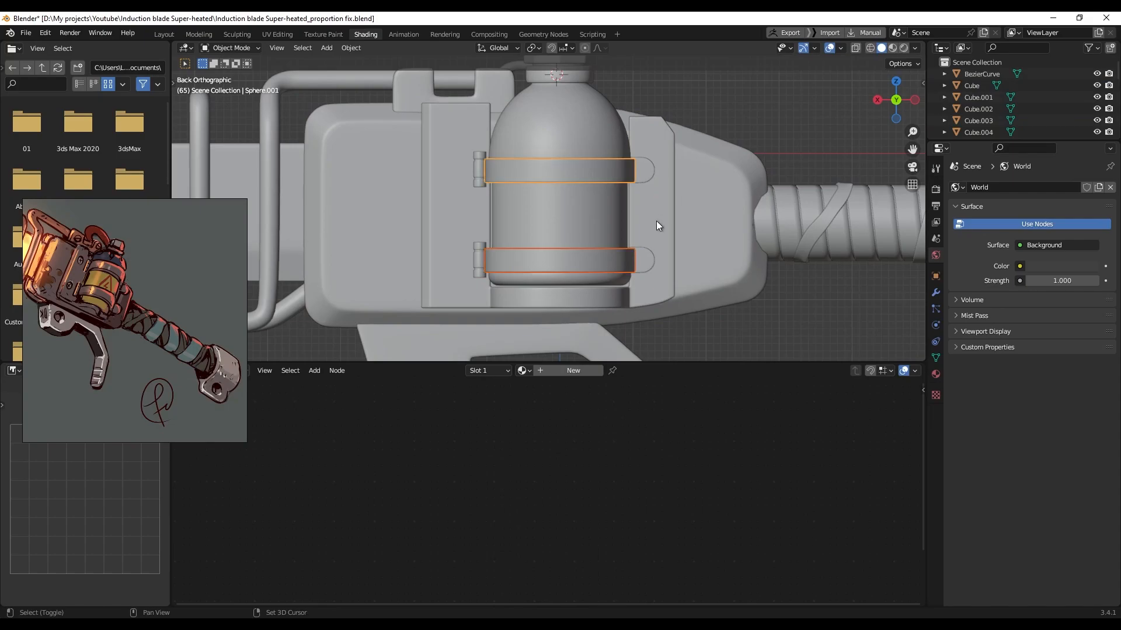
left_click(656, 220, "shift")
key("ctrl+l")
left_click(658, 227)
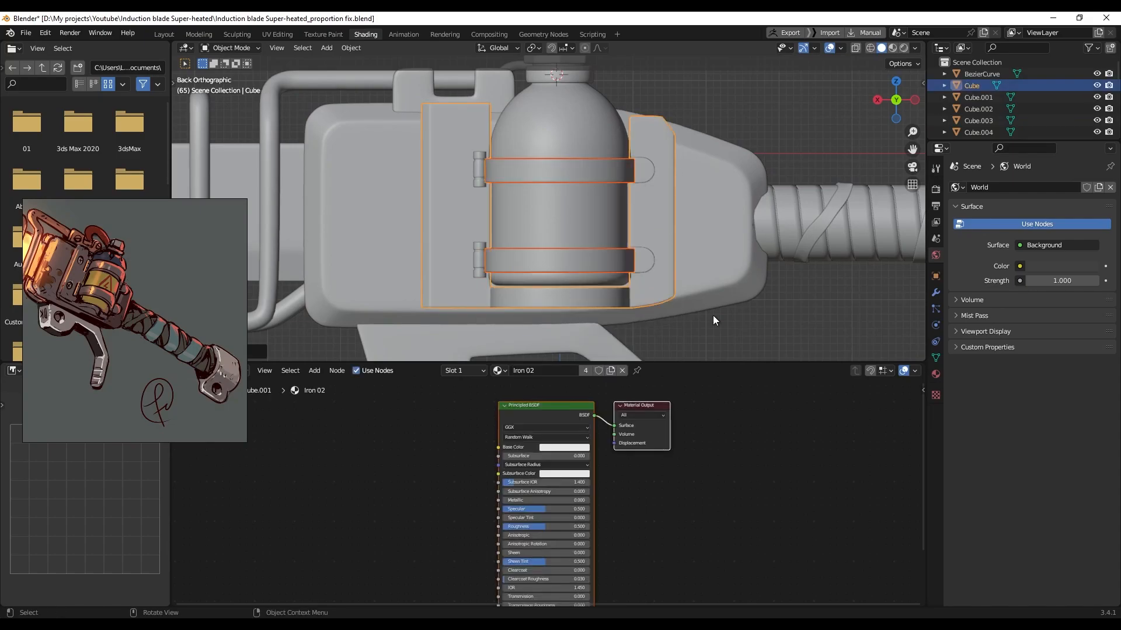
Create a new material named 'blade' for the blade
left_click(737, 328)
scroll(701, 280, "down", 1)
middle_click_drag(310, 170, 564, 205, "shift")
left_click(558, 218)
left_click(584, 370)
left_click(506, 371)
left_click(552, 374)
type("blade")
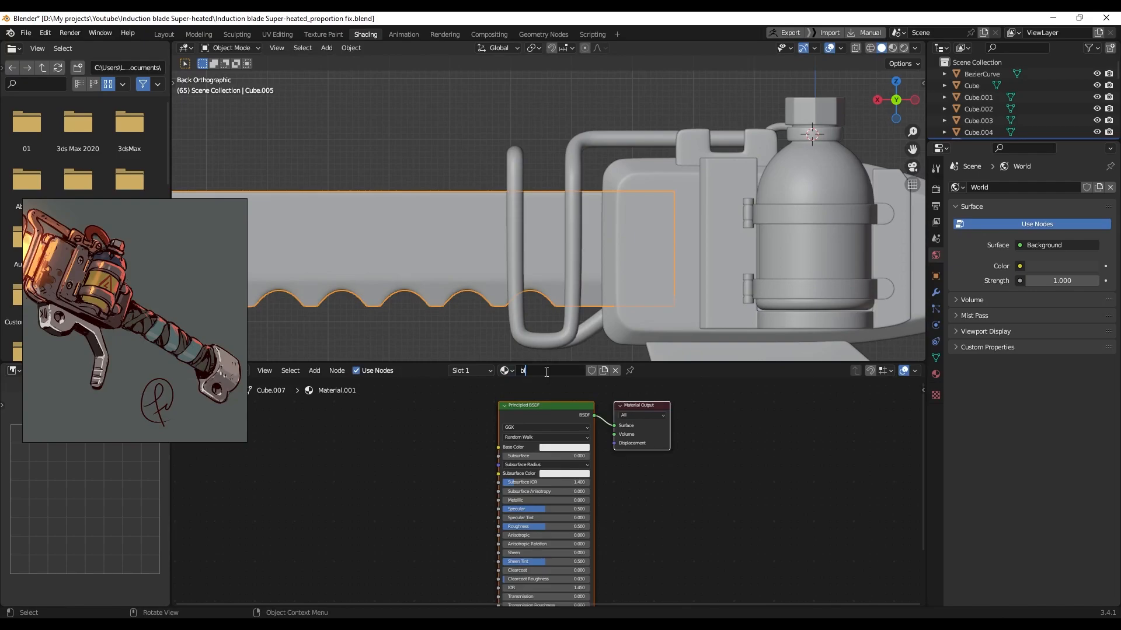
key("Return")
Create a new material named 'pipe' for the bent pipe
left_click(409, 125)
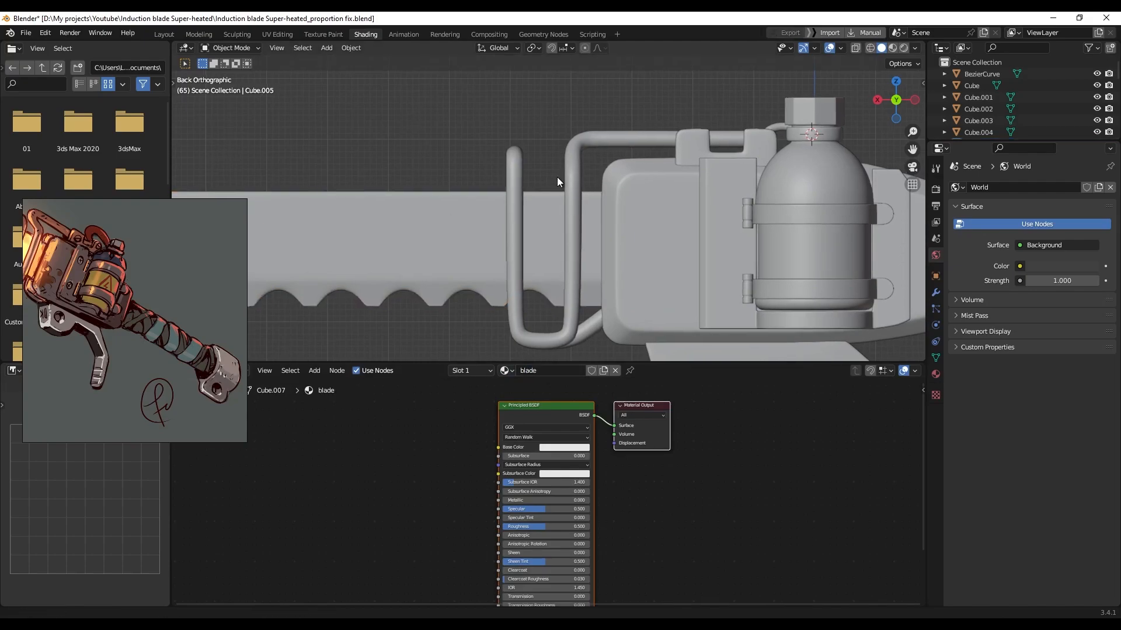
middle_click_drag(562, 176, 536, 175, "shift")
left_click(544, 164)
left_click(551, 372)
left_click(554, 371)
type("pipe")
key("Return")
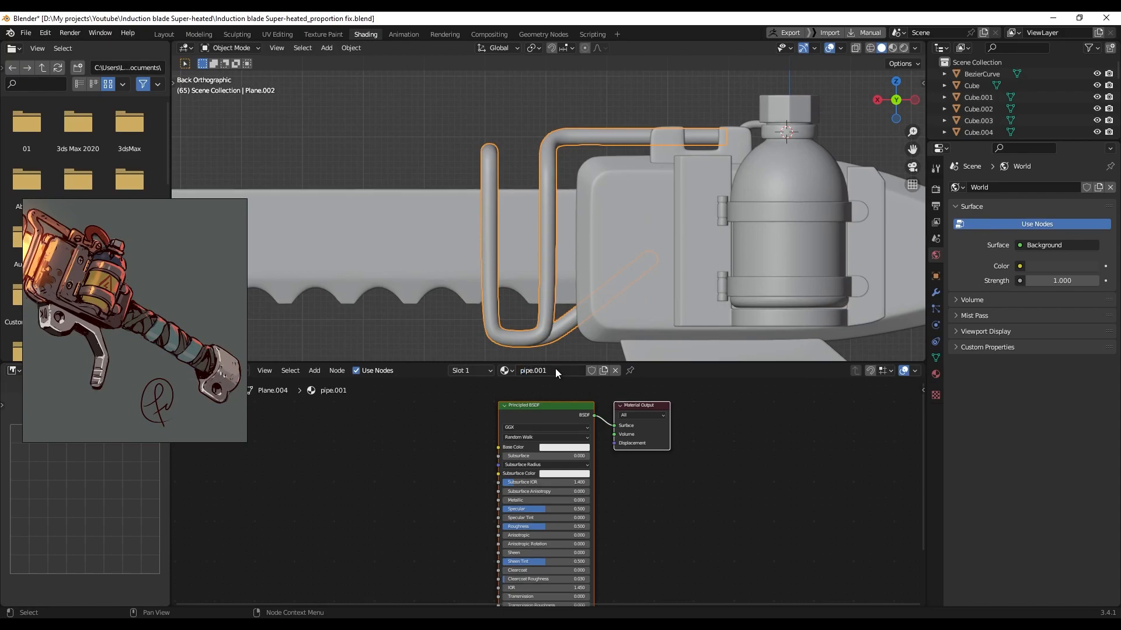
Link the pipe material onto the bracket on top of the body
middle_click_drag(586, 89, 625, 110, "shift")
left_click(626, 110)
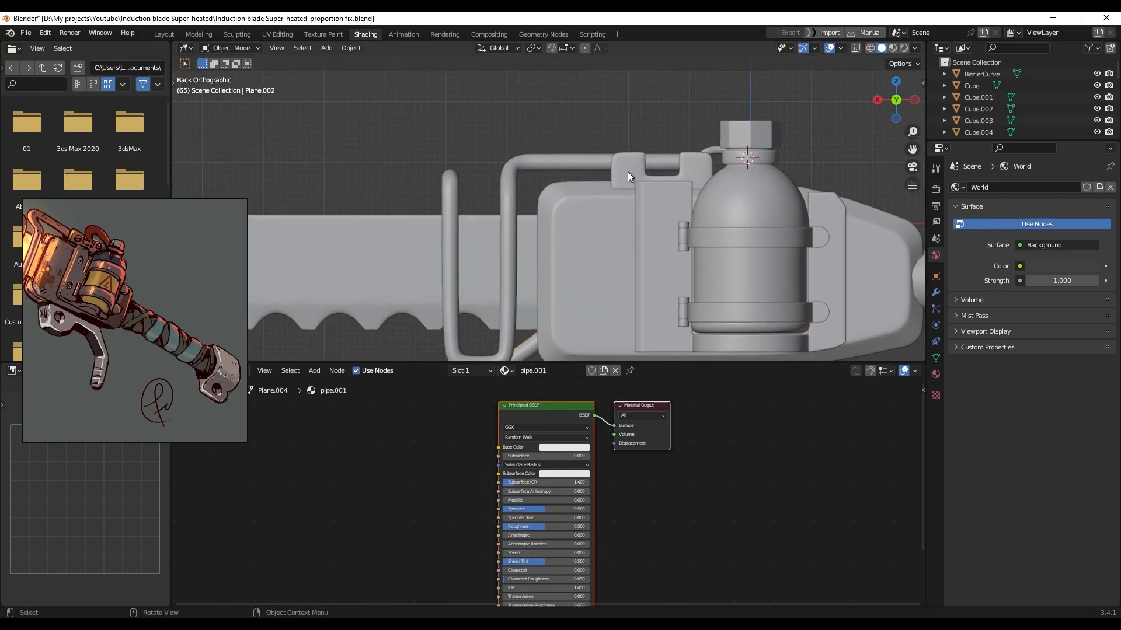
left_click(628, 172)
left_click(573, 163, "shift")
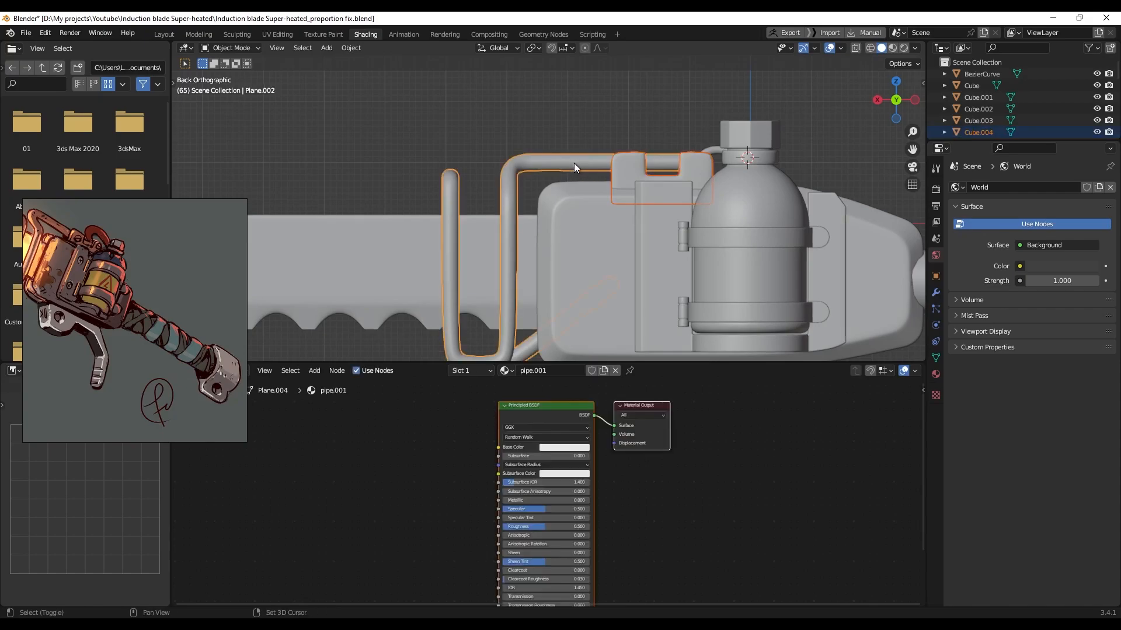
key("ctrl+l")
left_click(577, 163)
Link the pipe material onto the small ring near the bracket
middle_click_drag(577, 163, 620, 211)
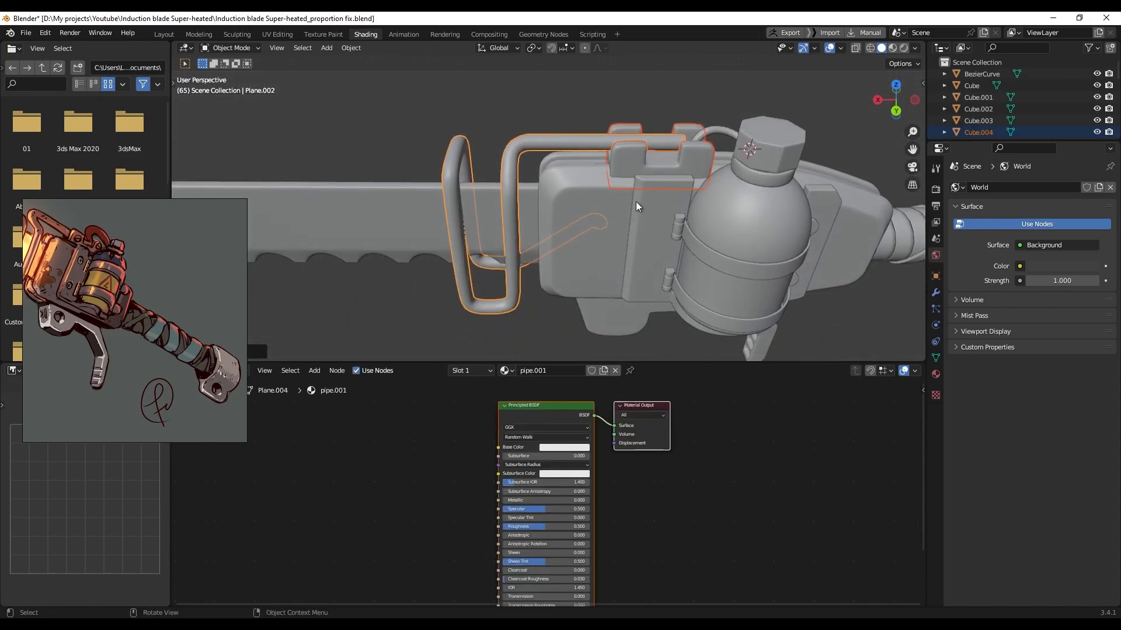
scroll(624, 202, "up", 4)
middle_click_drag(759, 132, 559, 174, "shift")
scroll(562, 175, "down", 1)
left_click(590, 178)
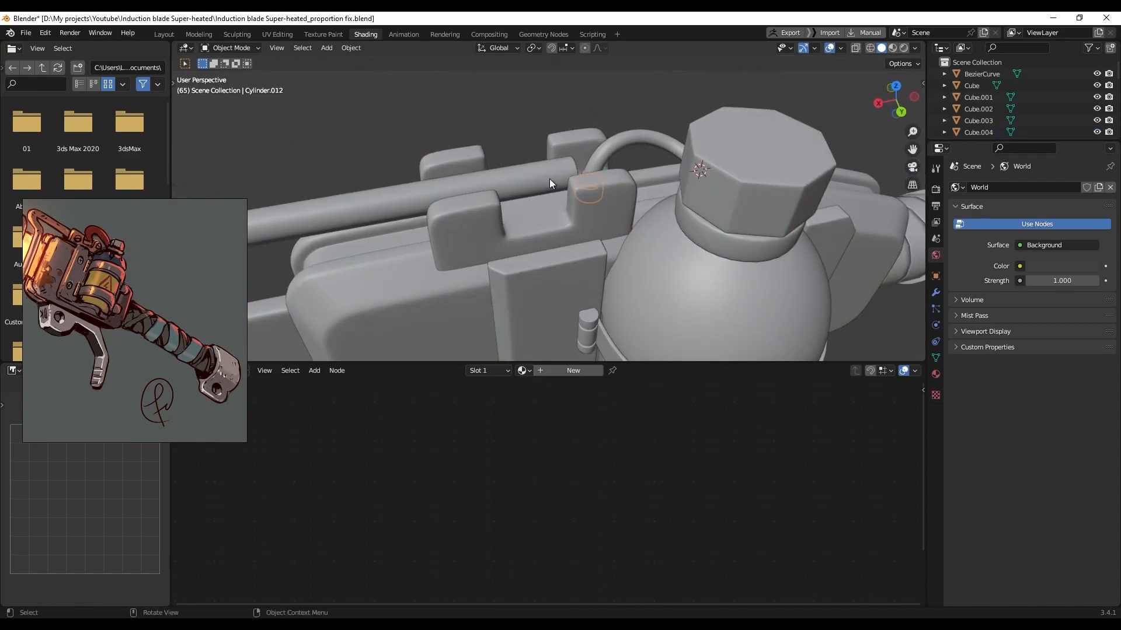
left_click(538, 179, "shift")
key("ctrl+l")
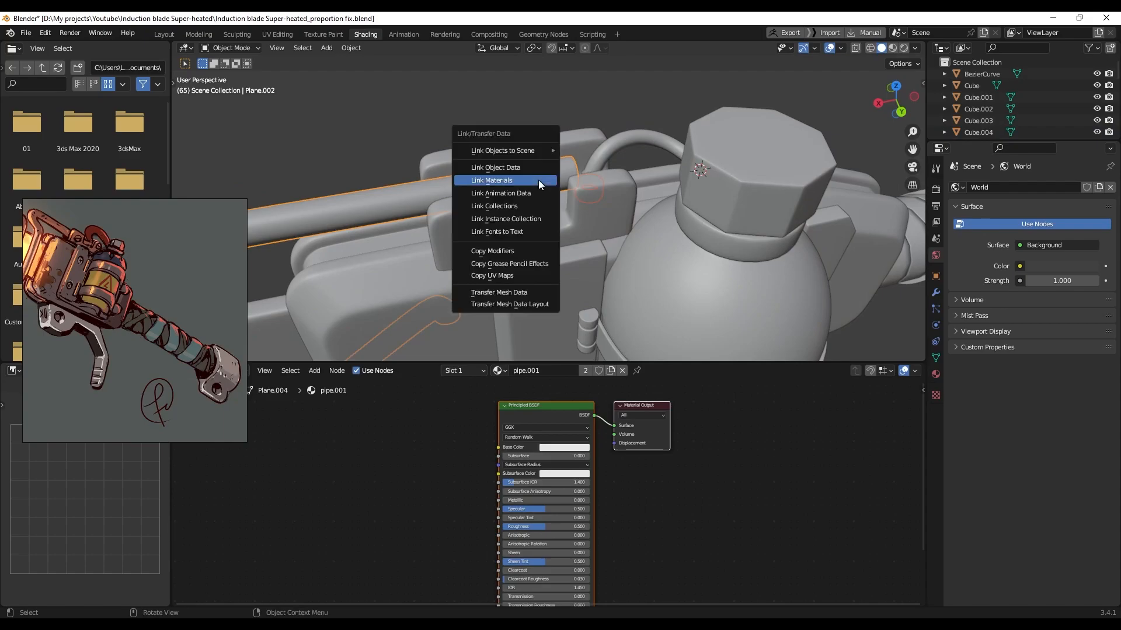
left_click(538, 180)
Check the materials on the box body, bracket, handle pipe and bottle cap
middle_click_drag(506, 100, 483, 203)
left_click(483, 204)
middle_click_drag(579, 238, 562, 205)
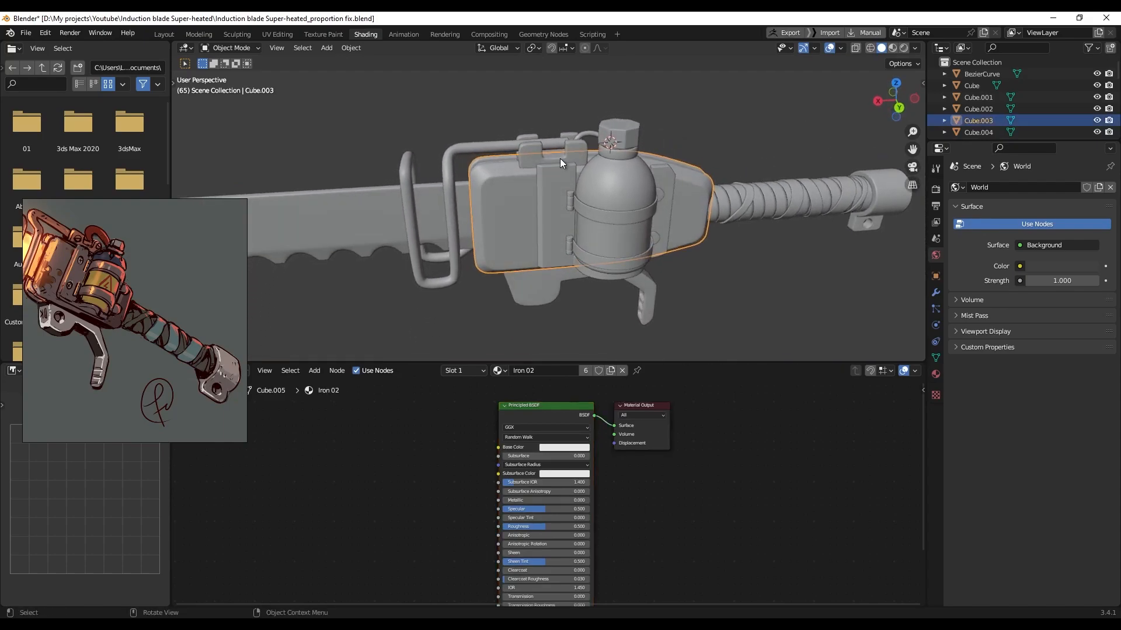
left_click(558, 162)
left_click(559, 144)
left_click(584, 138)
left_click(619, 156)
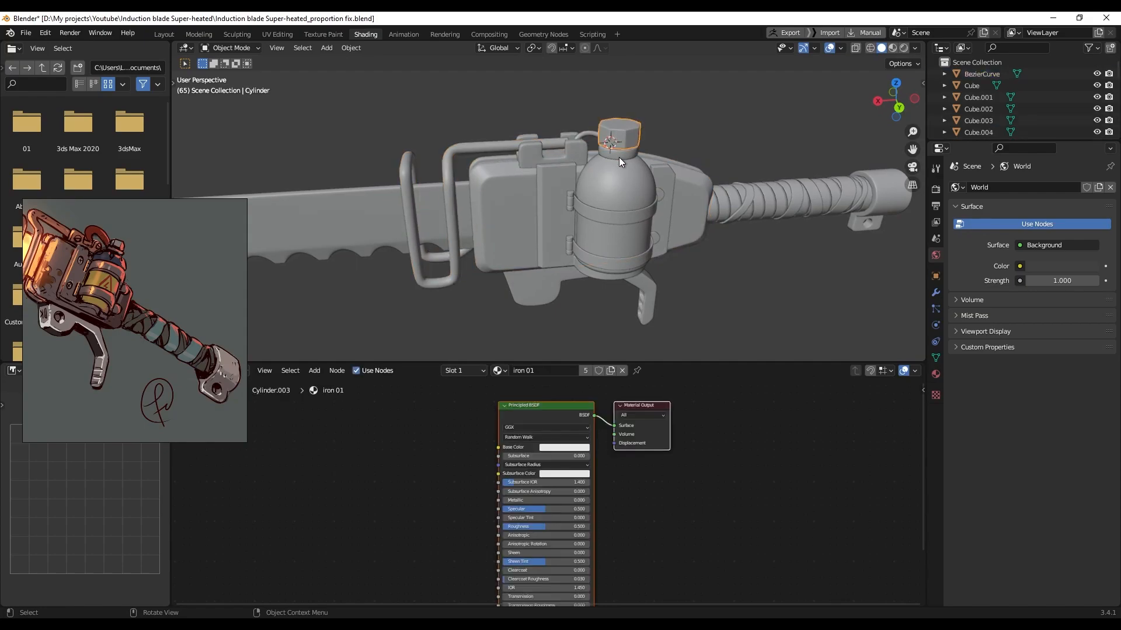
Create a new material named 'piep 02' for the small hose
left_click(578, 135)
middle_click_drag(577, 135, 582, 159)
scroll(565, 139, "up", 4)
left_click(569, 371)
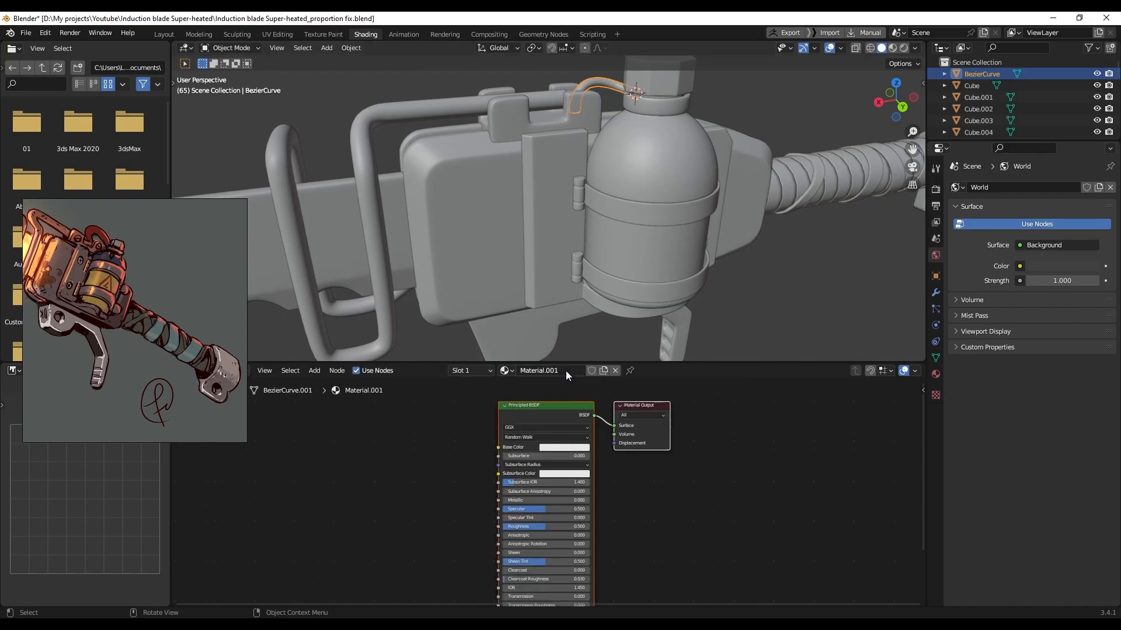
type("piep 02")
key("Return")
Create a new material named 'bottle' for the bottle body
middle_click_drag(733, 275, 700, 164)
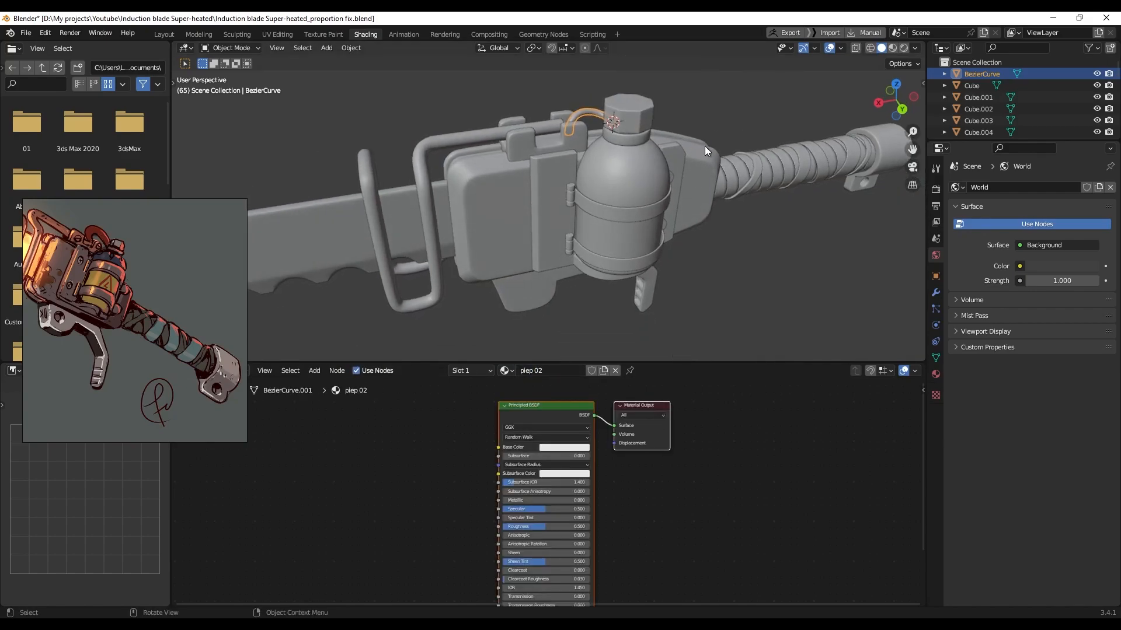
left_click(632, 106)
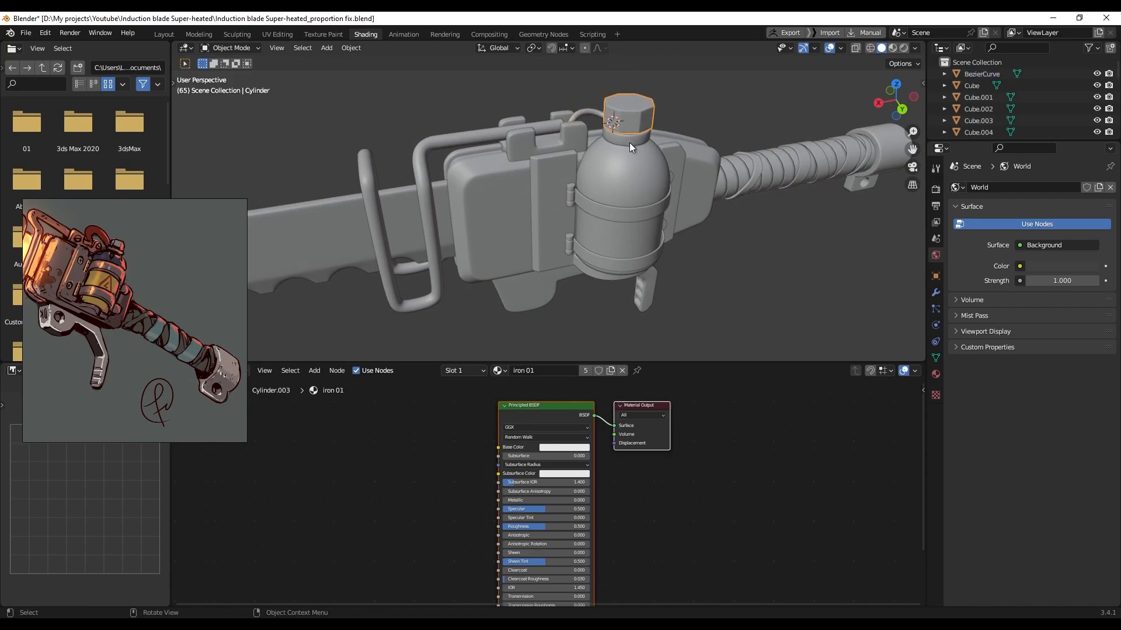
left_click(638, 213)
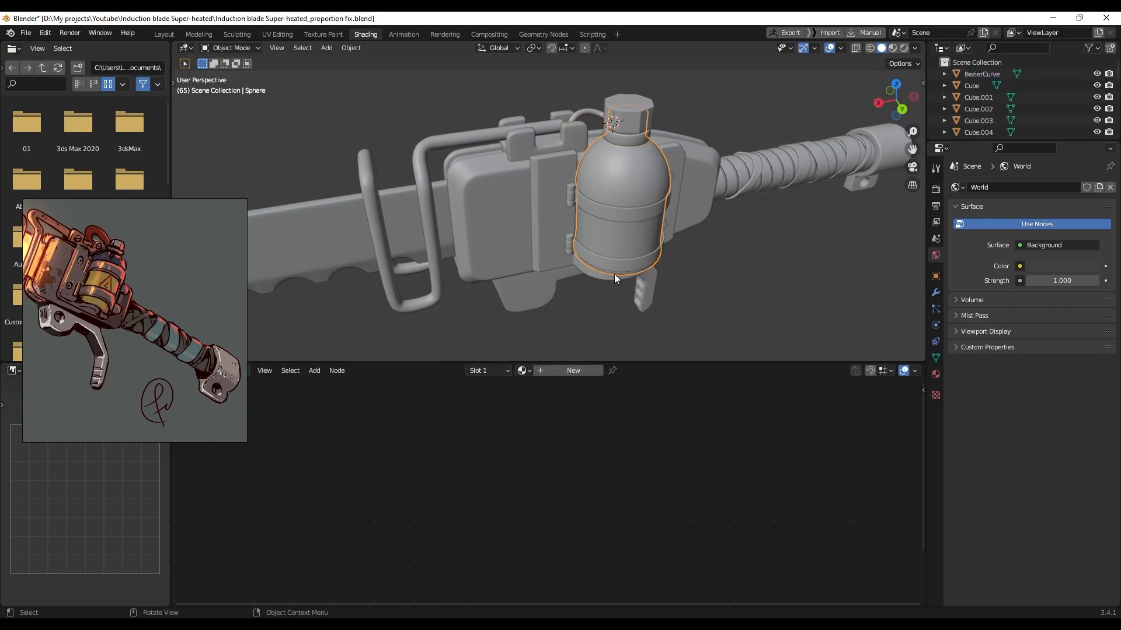
double_click(572, 371)
type("bottle")
key("Return")
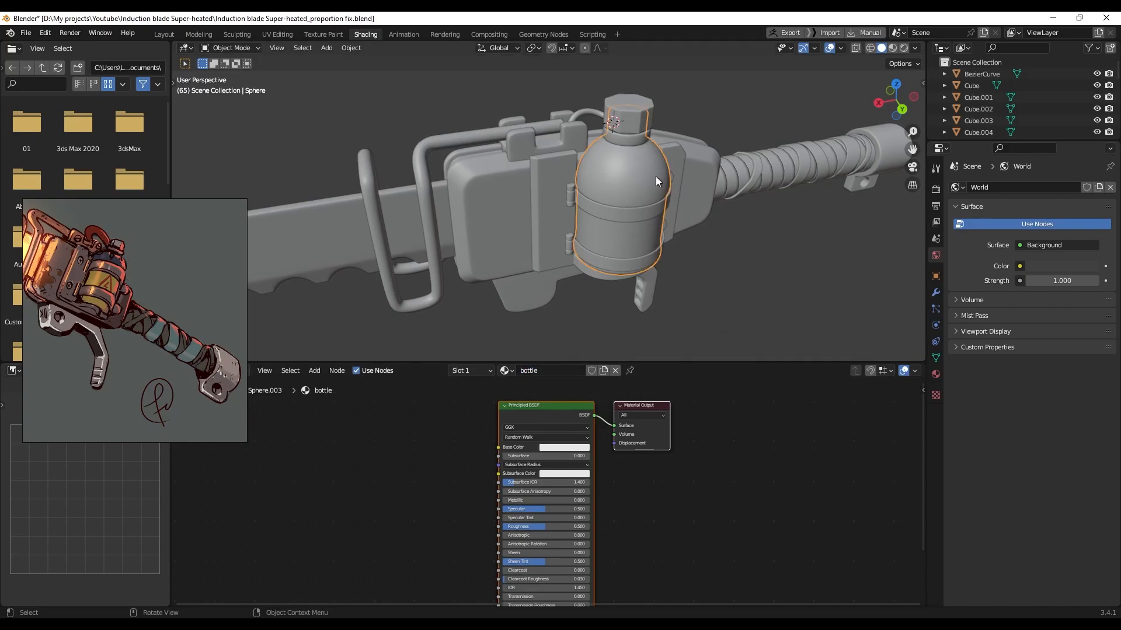
Verify the materials on the bottle cap, side plate, main body and grip wrap
left_click(642, 125)
left_click(672, 150)
left_click(695, 158)
middle_click_drag(737, 232, 728, 229)
left_click(768, 191)
scroll(766, 192, "down", 3)
middle_click_drag(574, 197, 622, 188, "shift")
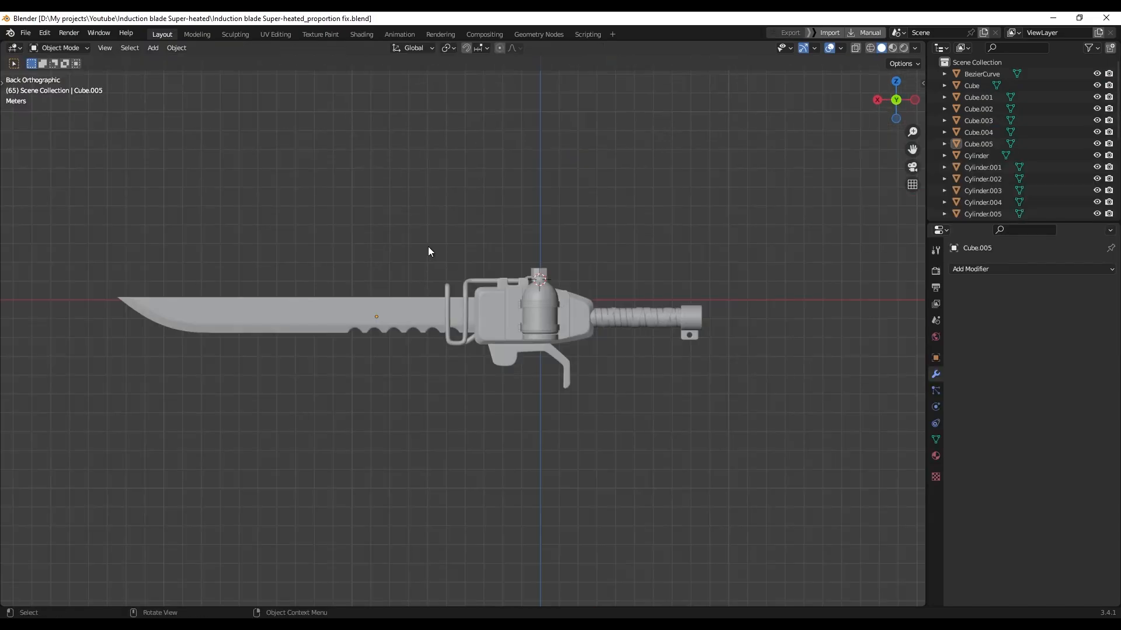
Select everything and move the whole blade model to the world origin, centring it along Y
key("a")
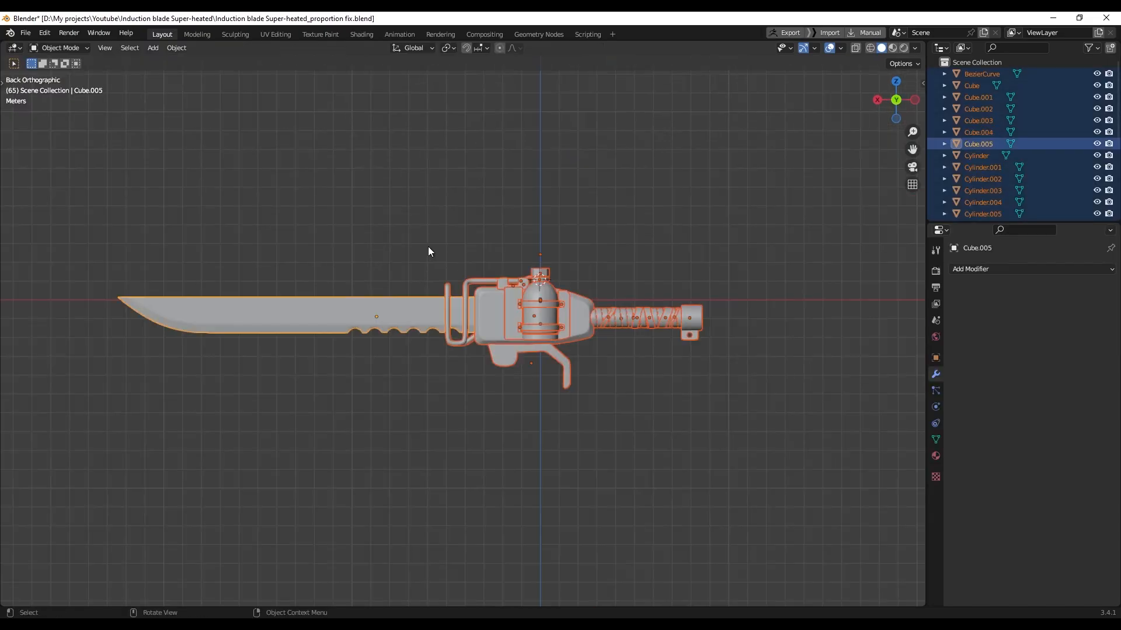
key("g")
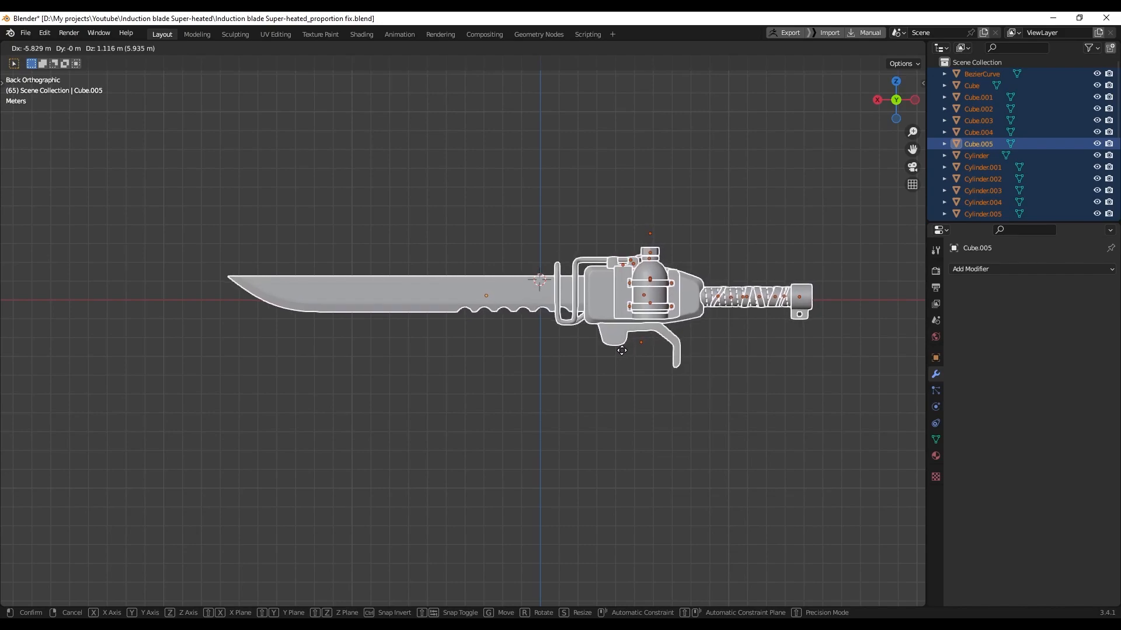
left_click(621, 350)
middle_click_drag(621, 351, 687, 439)
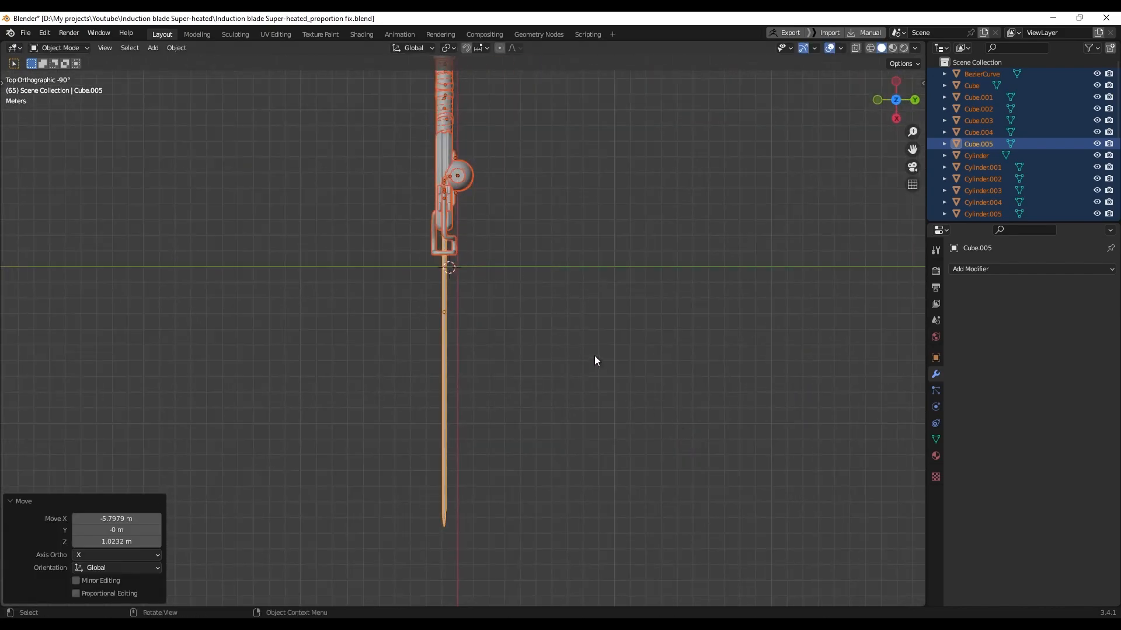
key("g")
key("y")
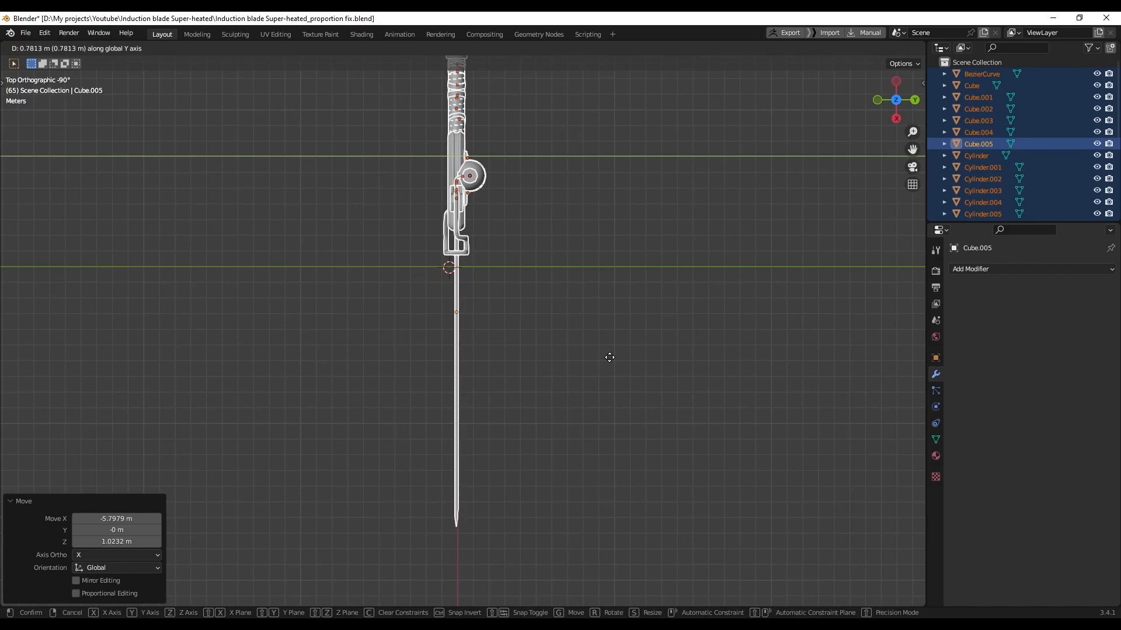
left_click(610, 362)
Deselect all, inspect the blade from the side, and save the blend file
scroll(613, 372, "down", 2)
middle_click_drag(612, 369, 509, 275)
left_click(509, 275)
scroll(590, 385, "up", 2)
middle_click_drag(604, 408, 534, 376)
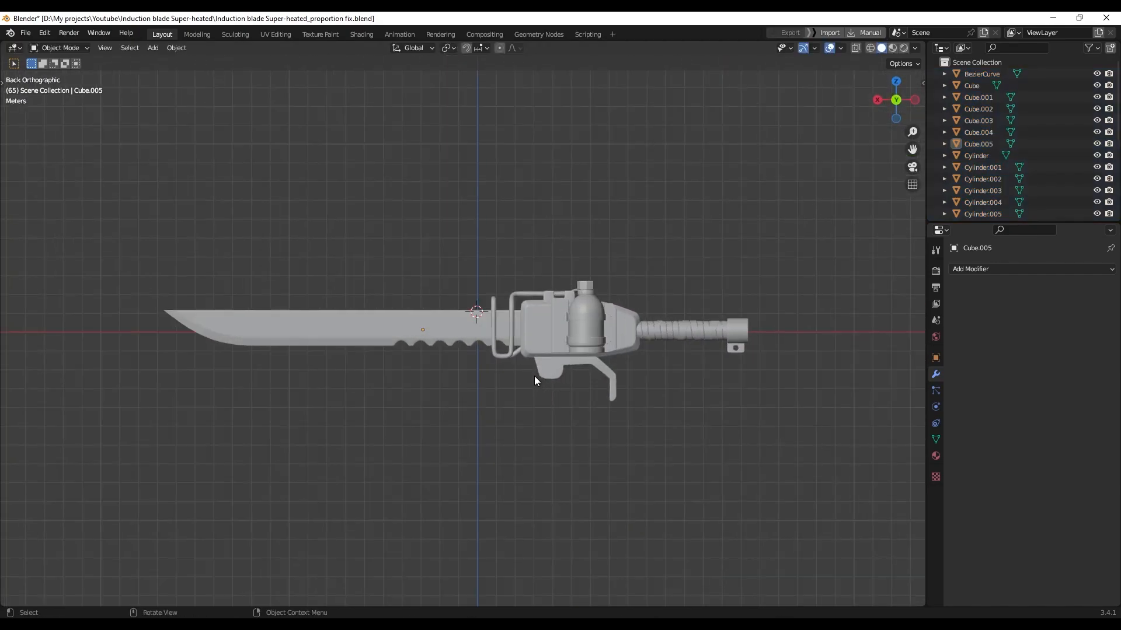
scroll(548, 371, "up", 2)
scroll(548, 371, "down", 1)
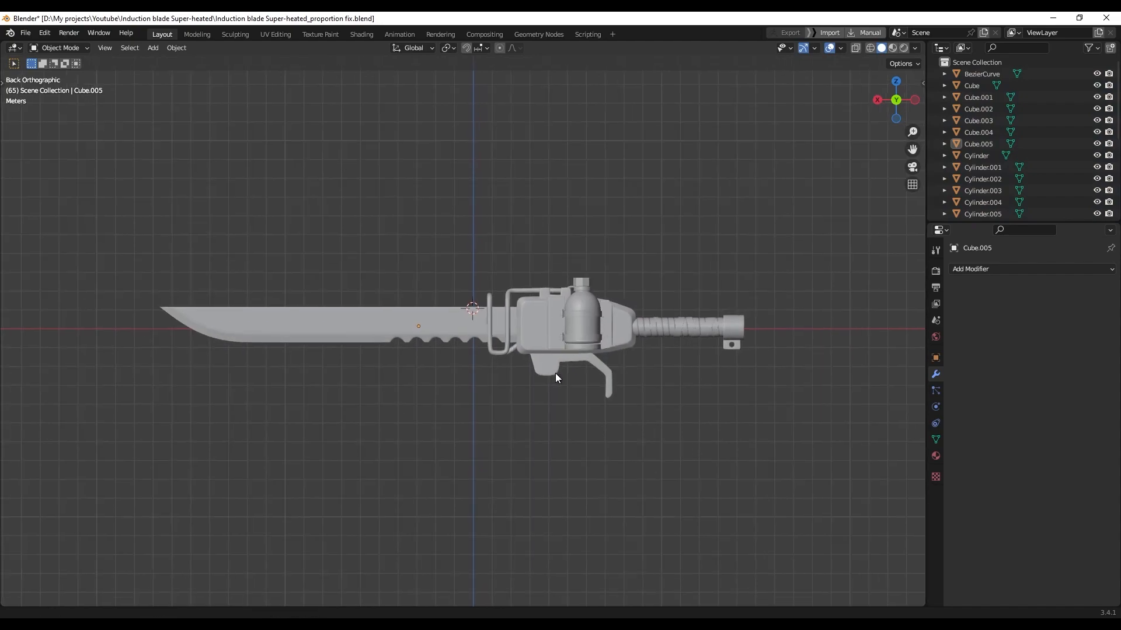
key("ctrl+s")
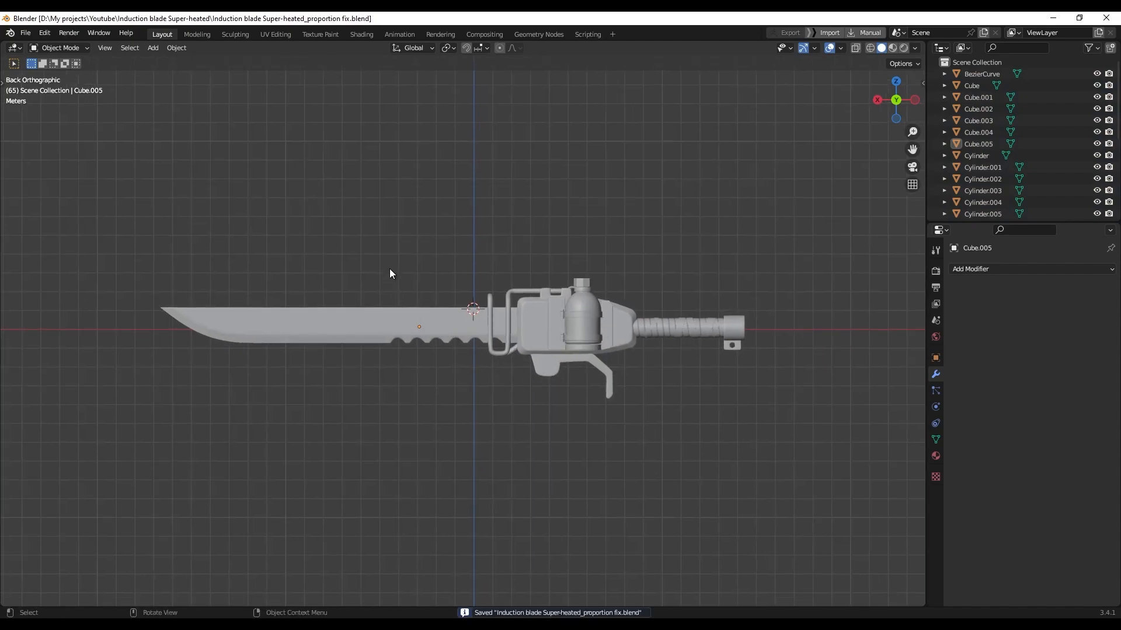
Export all parts as a Wavefront OBJ to the Desktop
key("a")
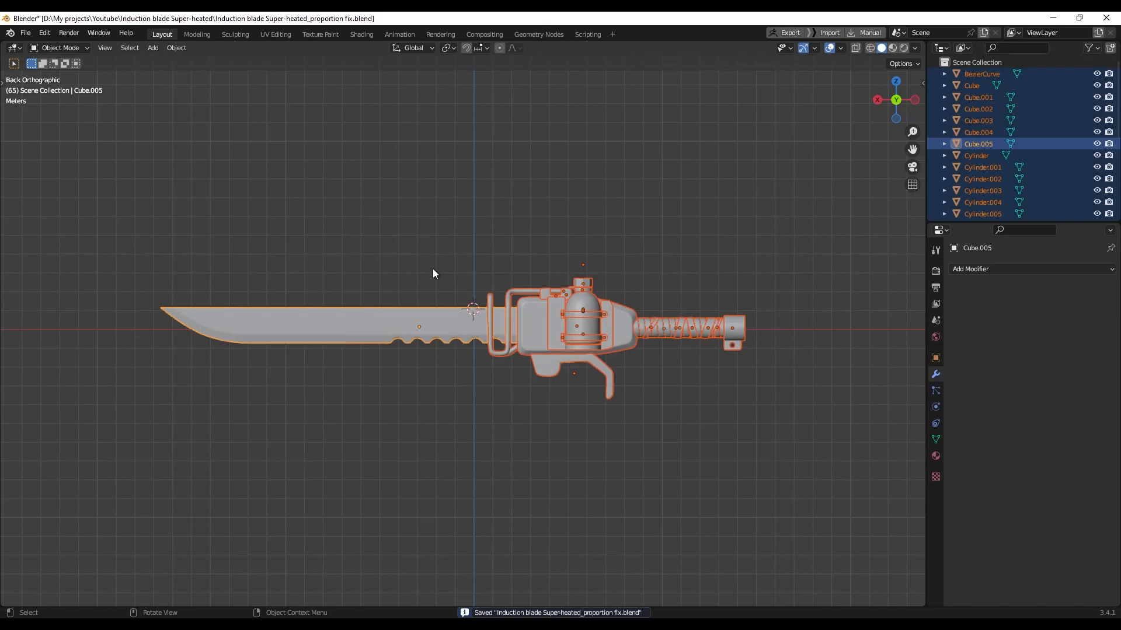
left_click(25, 33)
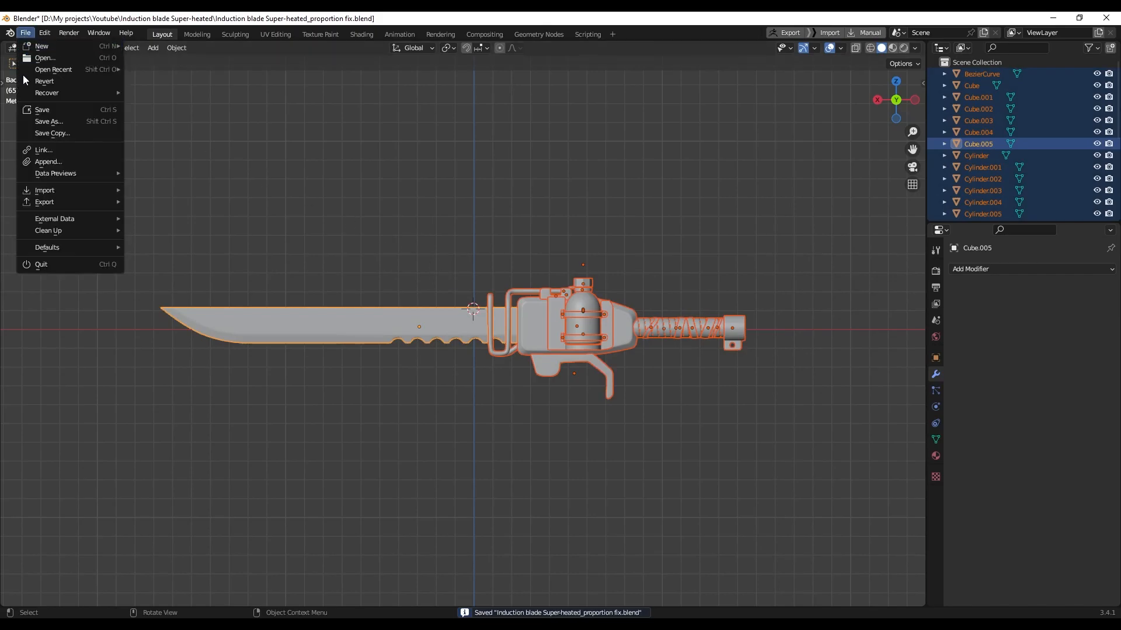
mouse_move(47, 201)
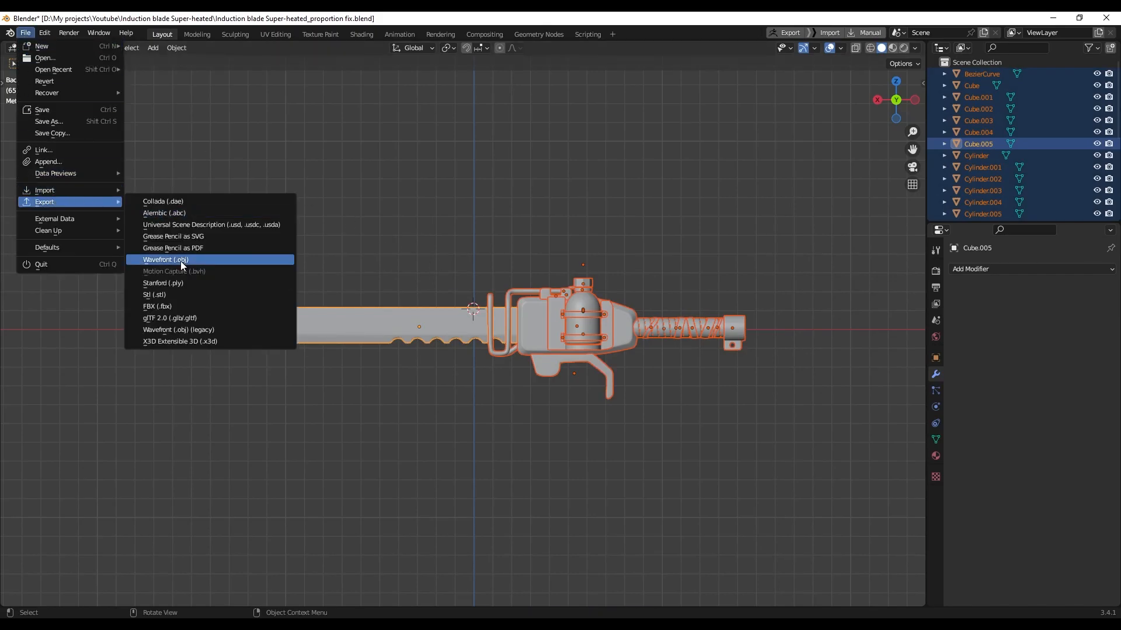
left_click(181, 260)
left_click(291, 269)
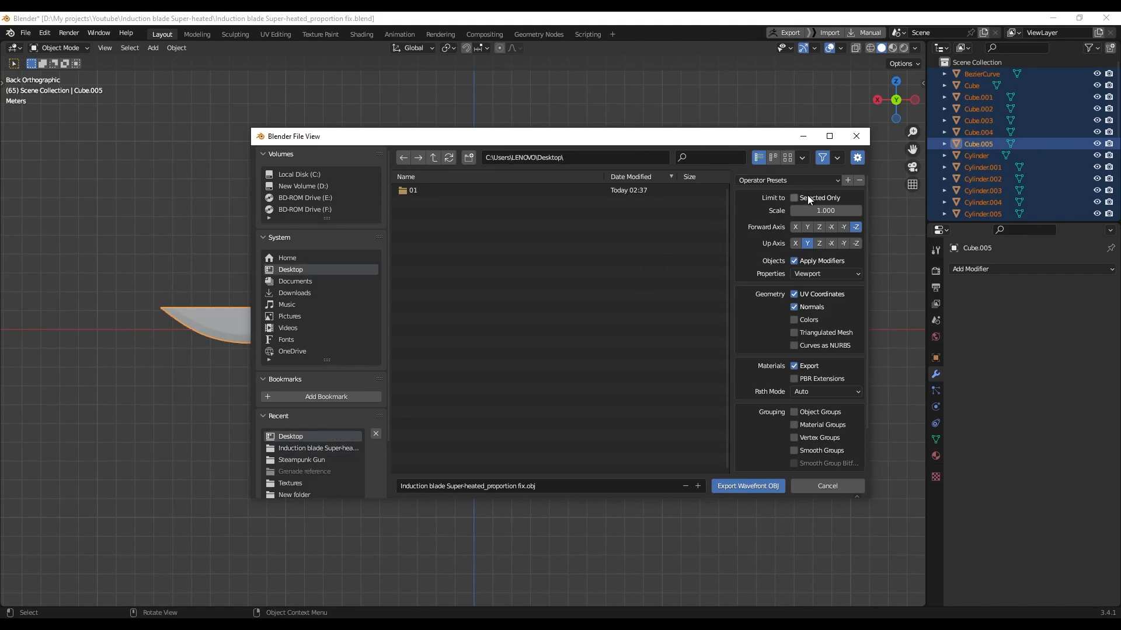
left_click(749, 487)
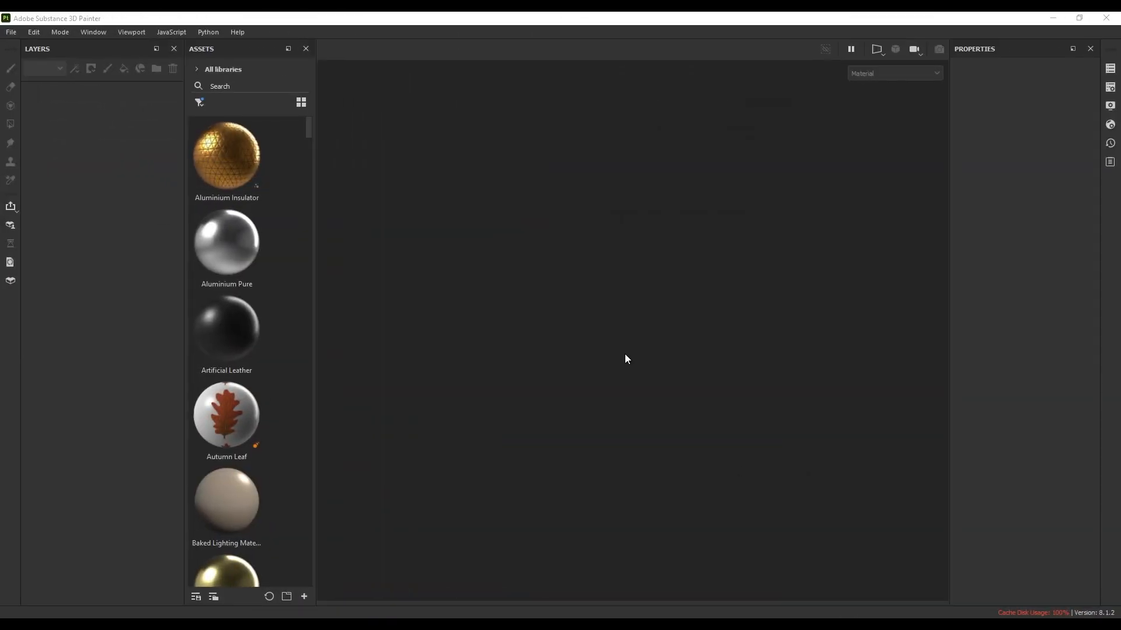
Create a new Substance Painter project using the Induction blade OBJ as the mesh
left_click(12, 34)
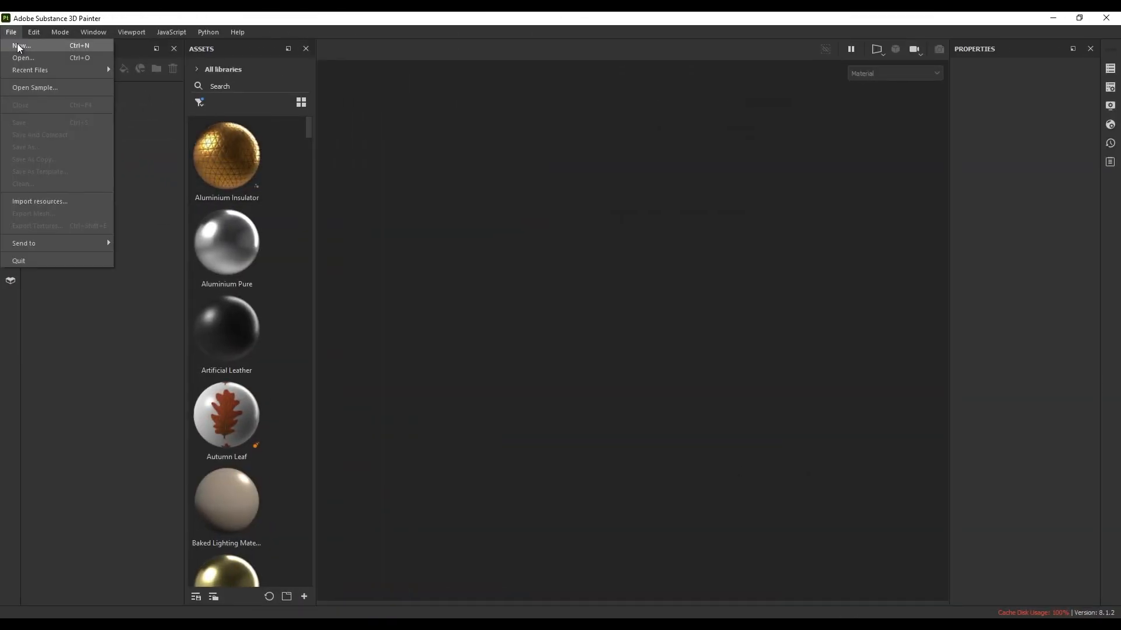
left_click(20, 43)
left_click(675, 190)
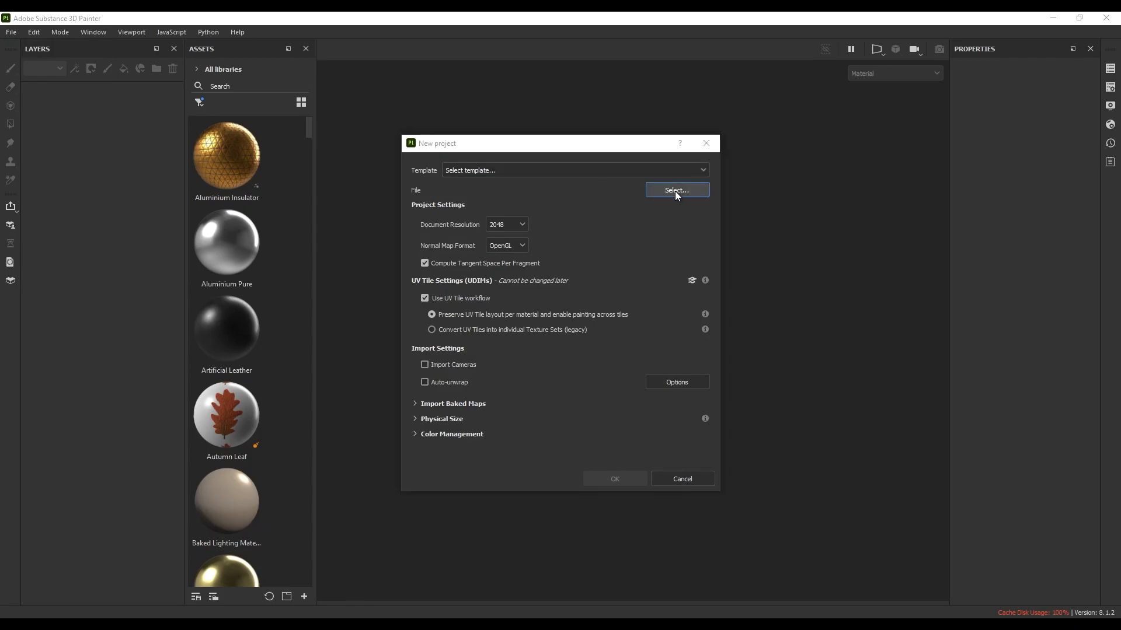
double_click(564, 235)
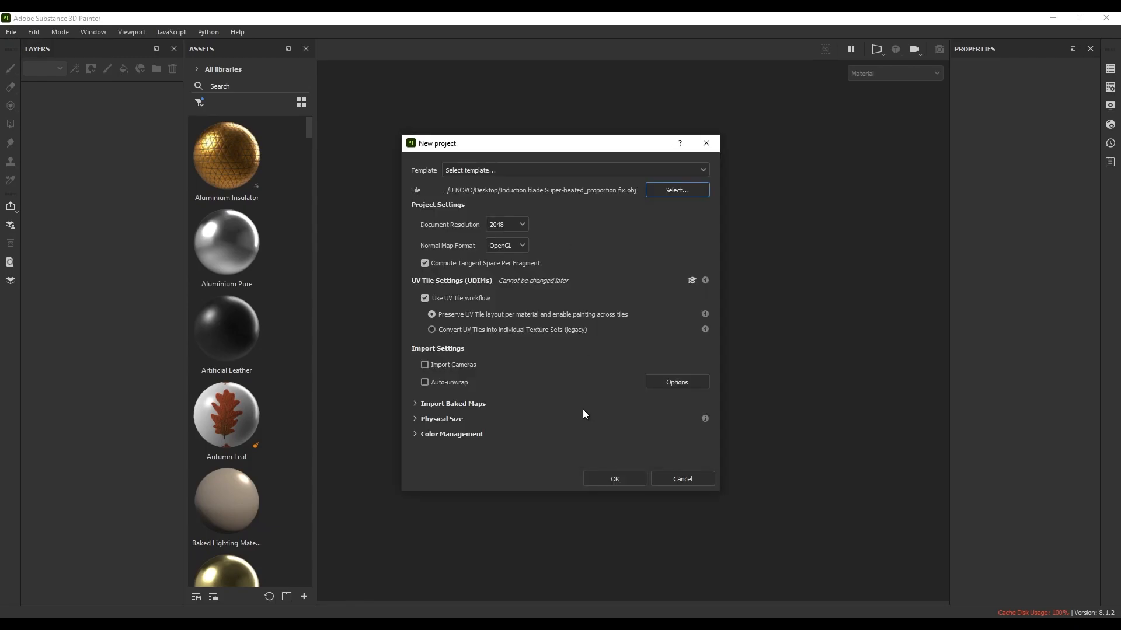
left_click(620, 482)
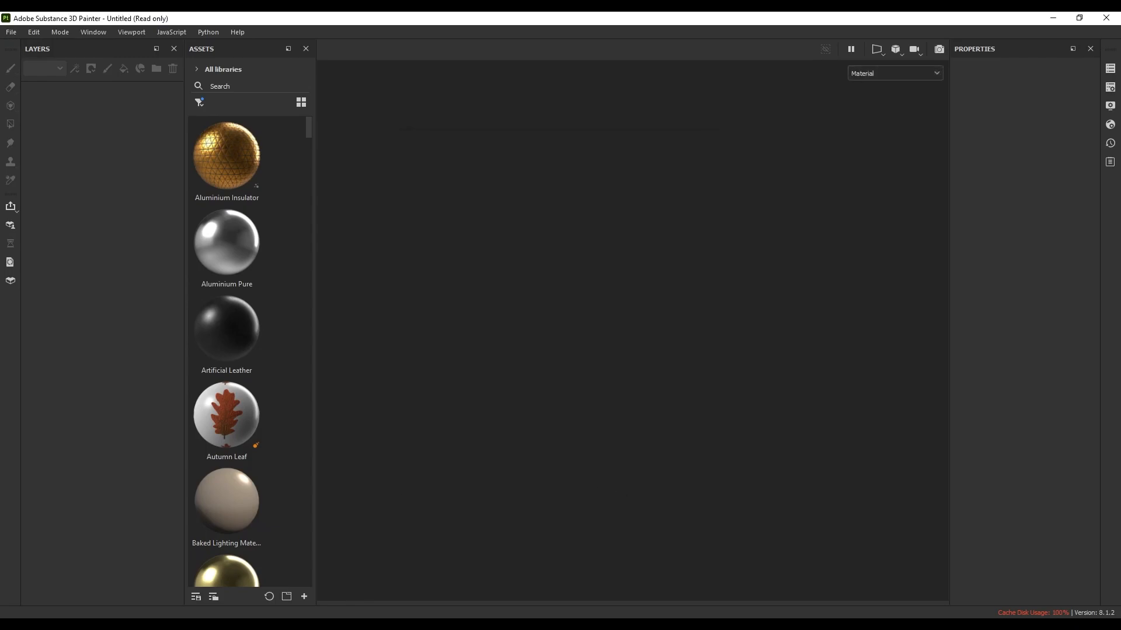
mouse_move(671, 383)
left_mouse_down("alt")
mouse_move(578, 401)
mouse_move(443, 380)
mouse_move(590, 390)
mouse_move(578, 373)
mouse_move(492, 378)
mouse_move(663, 373)
mouse_move(650, 382)
left_mouse_up("alt")
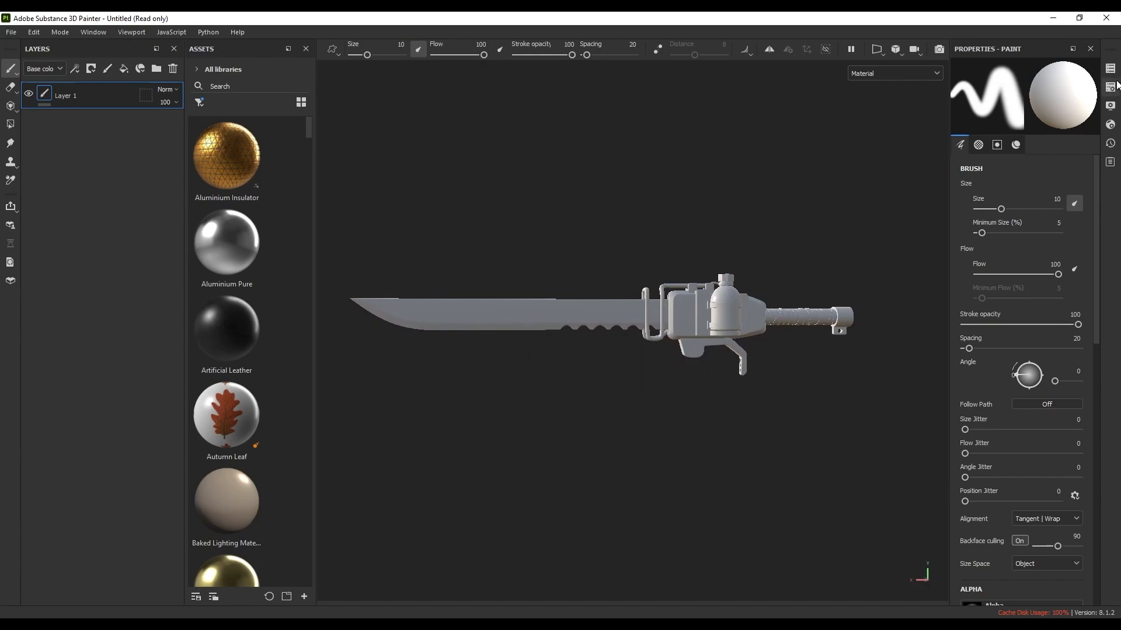
Toggle visibility of the blade, bottle, Grip_01, Grip_02, iron_01 and iron_02 texture sets to inspect each
left_click(1115, 72)
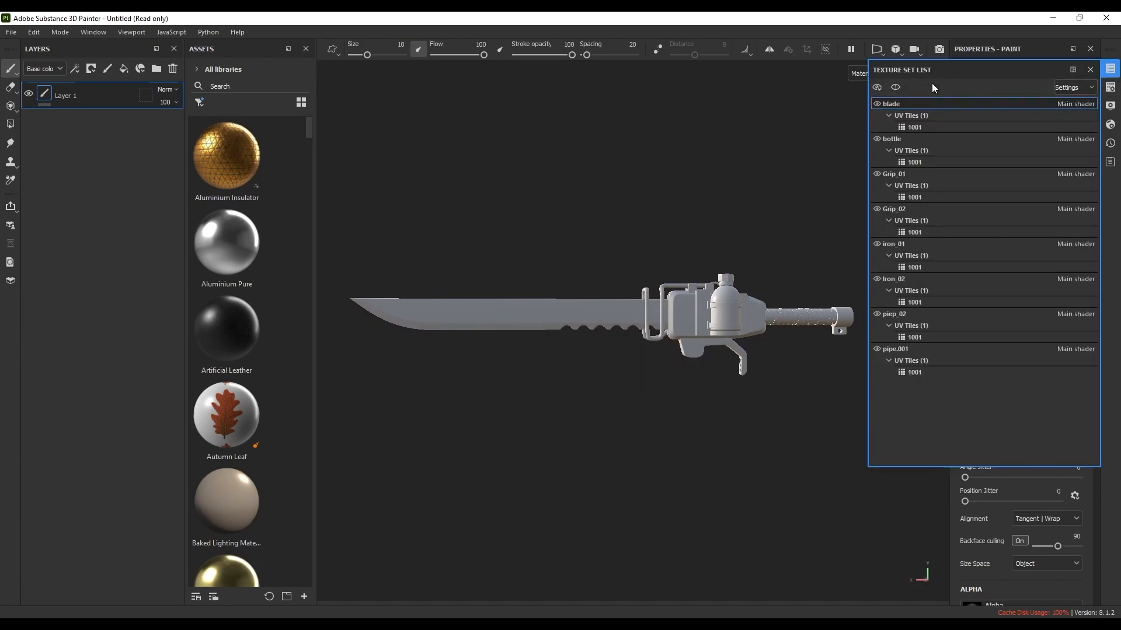
left_click(877, 104)
left_click(877, 103)
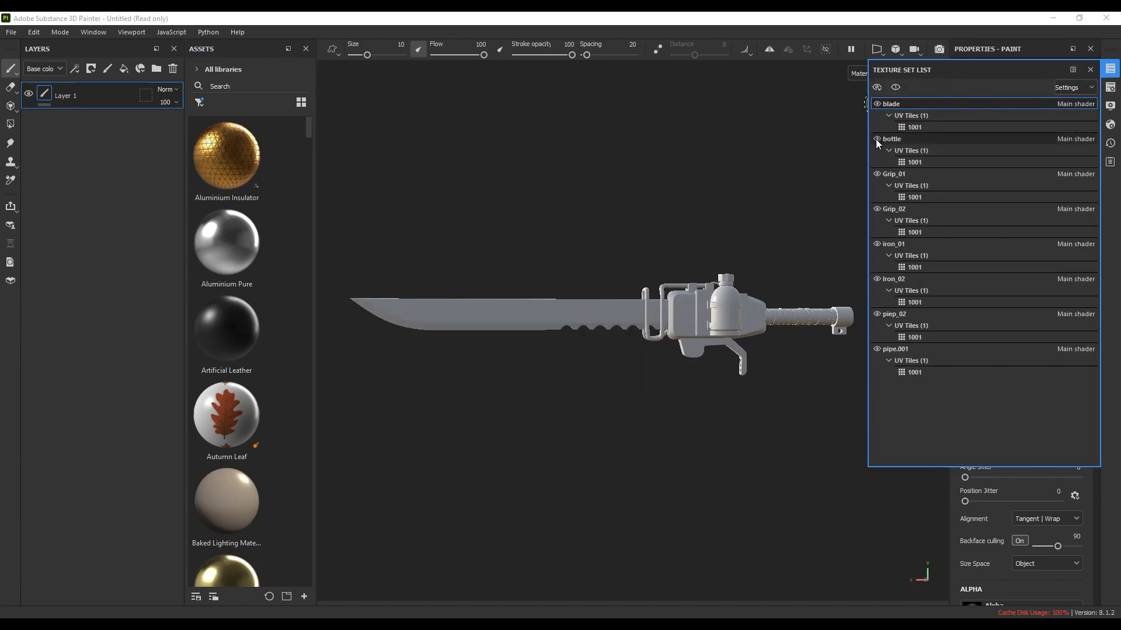
left_click(877, 138)
left_click(877, 139)
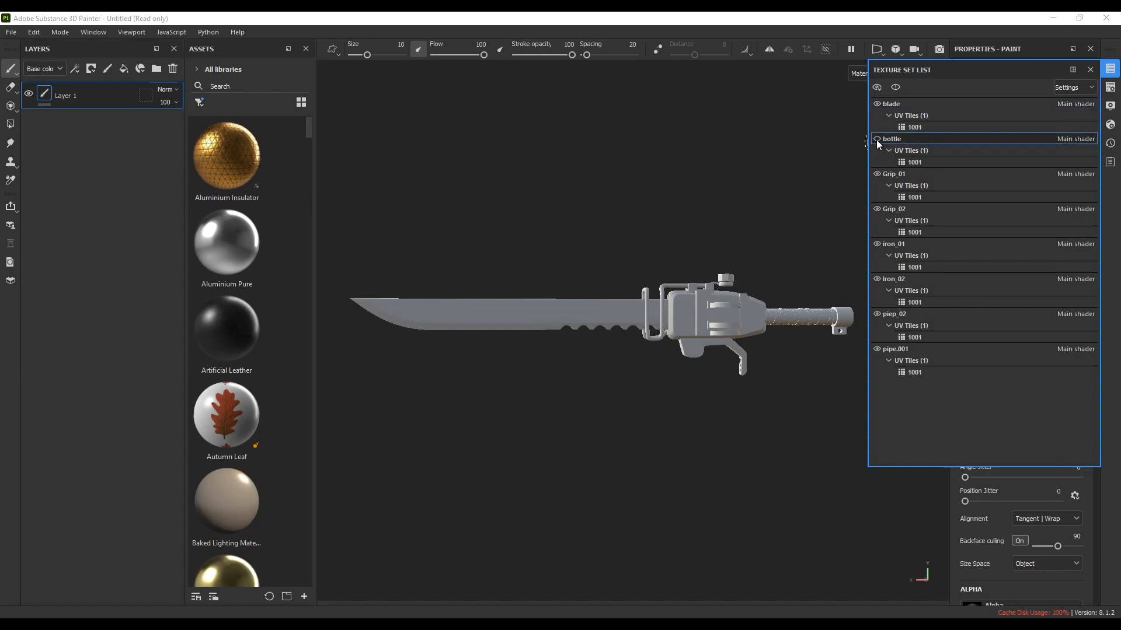
left_click(877, 173)
left_click(878, 173)
left_click(876, 209)
left_click(877, 244)
left_click(876, 243)
left_click(877, 279)
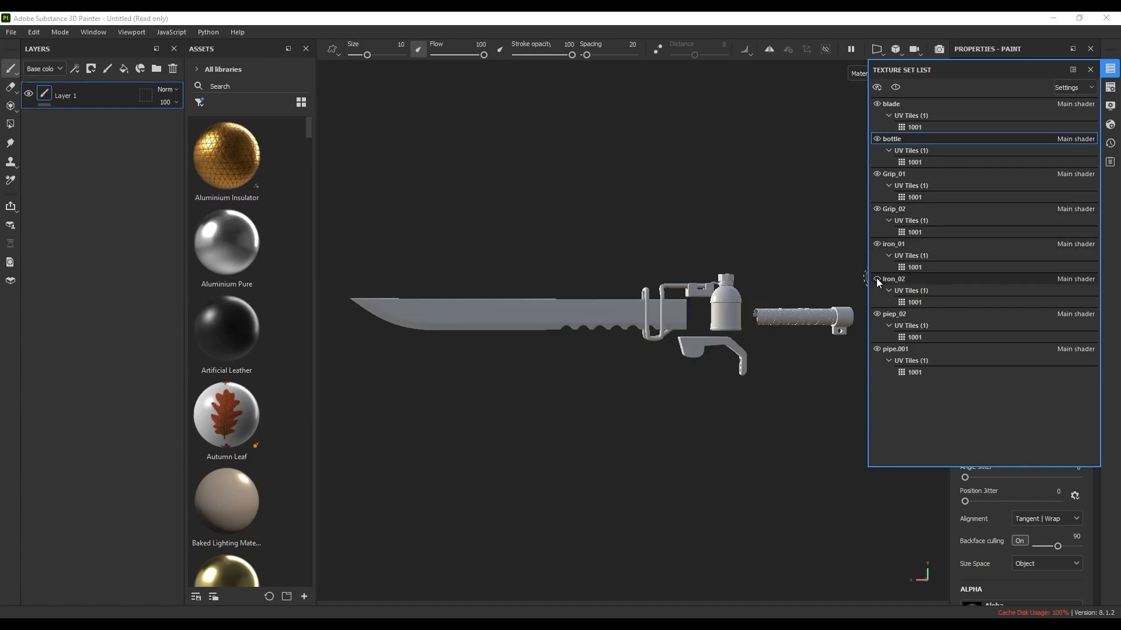
Open the Bake Mesh Maps settings from the Edit menu
left_click_drag(817, 309, 783, 323, "alt")
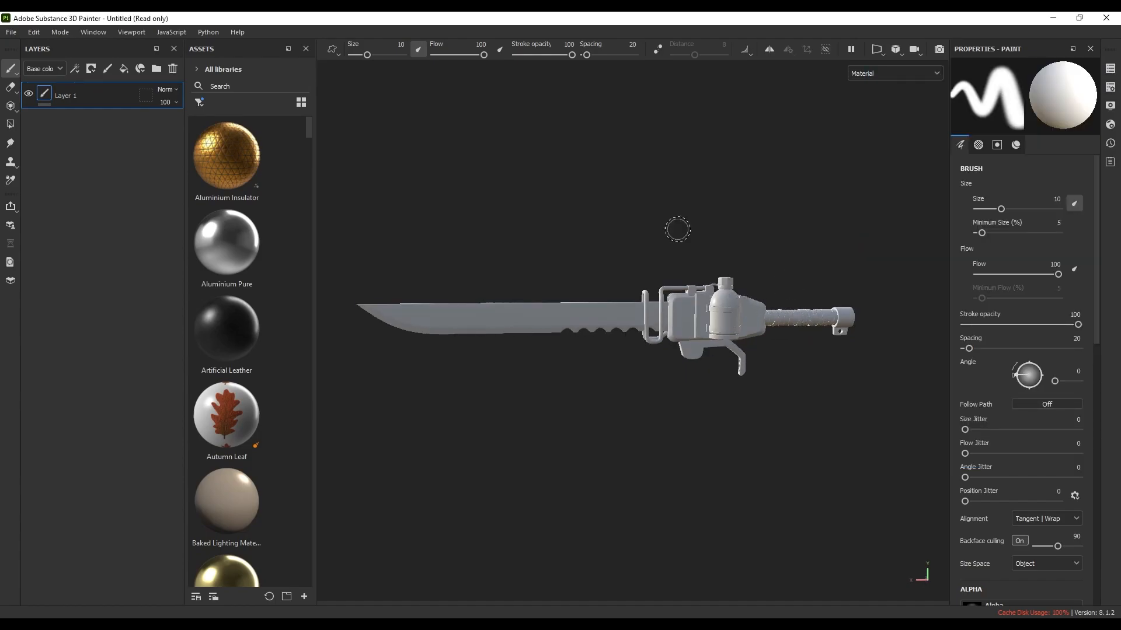
left_click(34, 33)
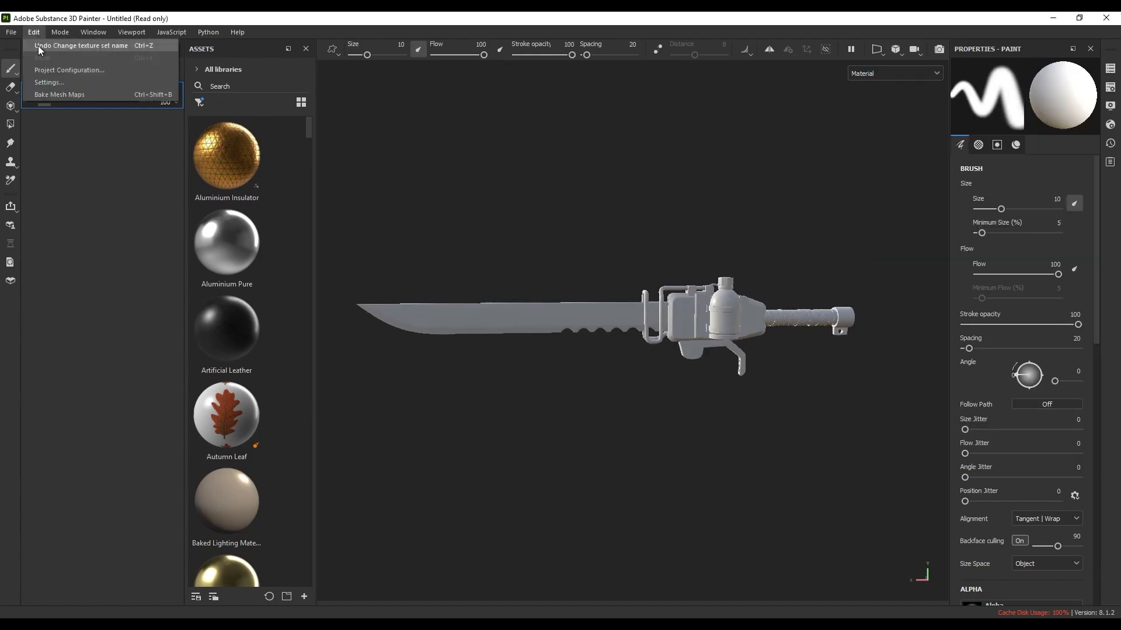
left_click(50, 95)
Bake the knife's mesh maps at 2048 output size with Subsampling 4x4 antialiasing, excluding the ID map
left_click_drag(583, 123, 616, 121)
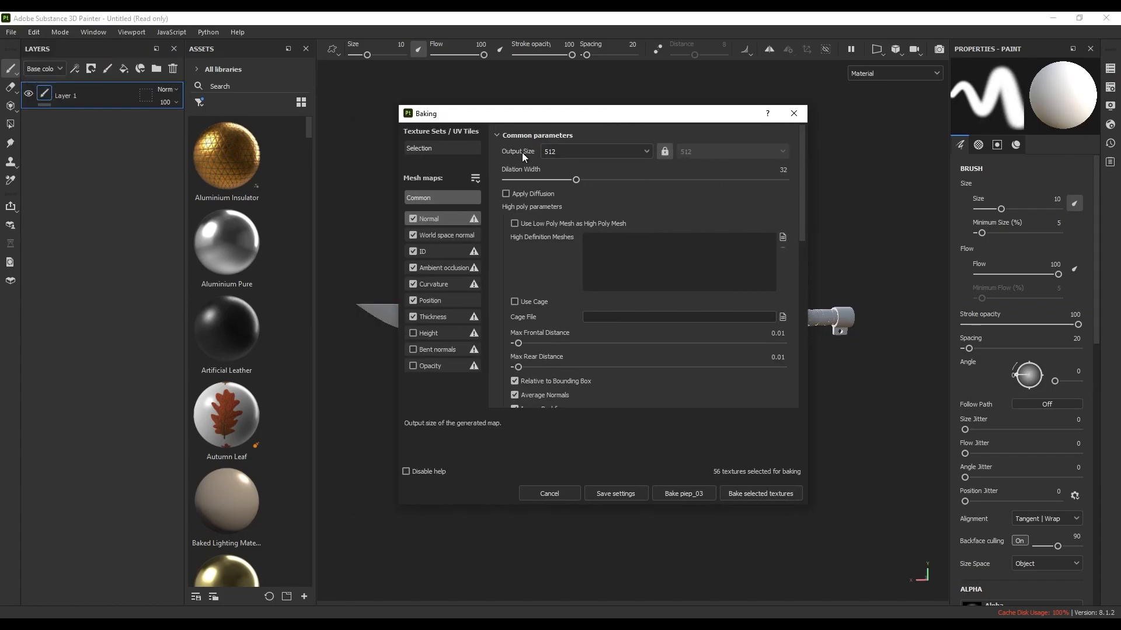
left_click(584, 155)
left_click(559, 237)
scroll(561, 265, "down", 4)
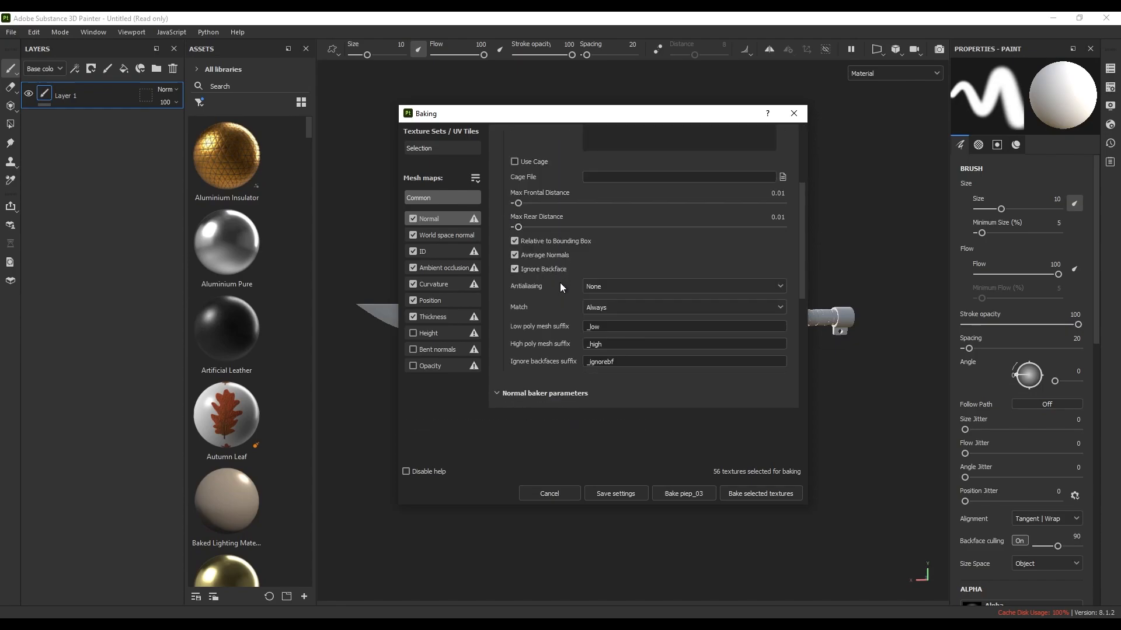
left_click(615, 291)
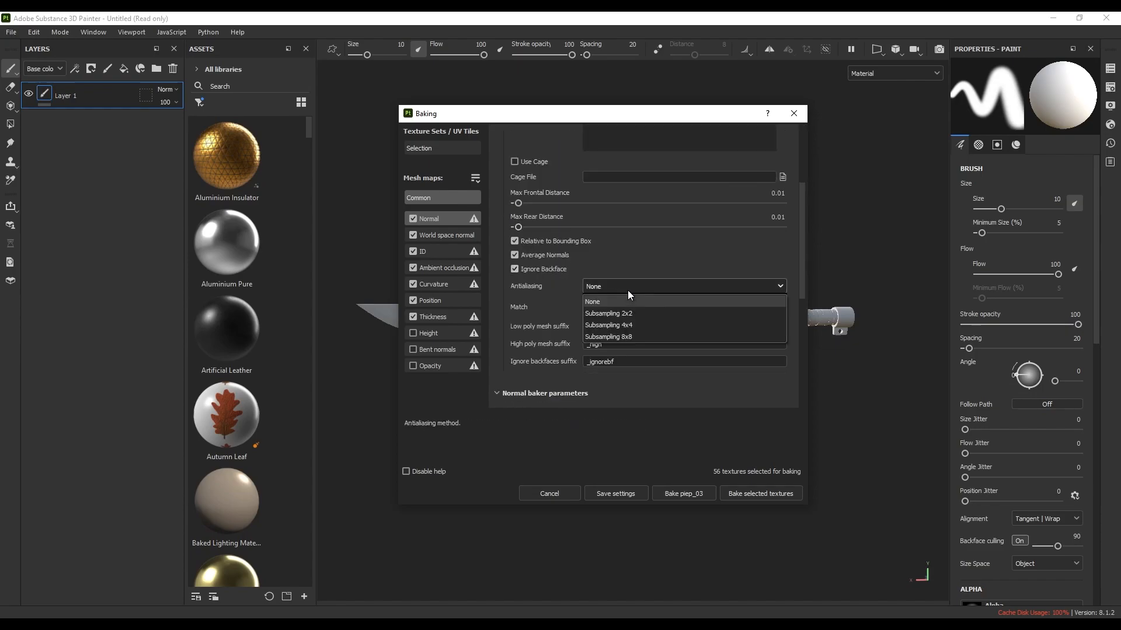
left_click(625, 325)
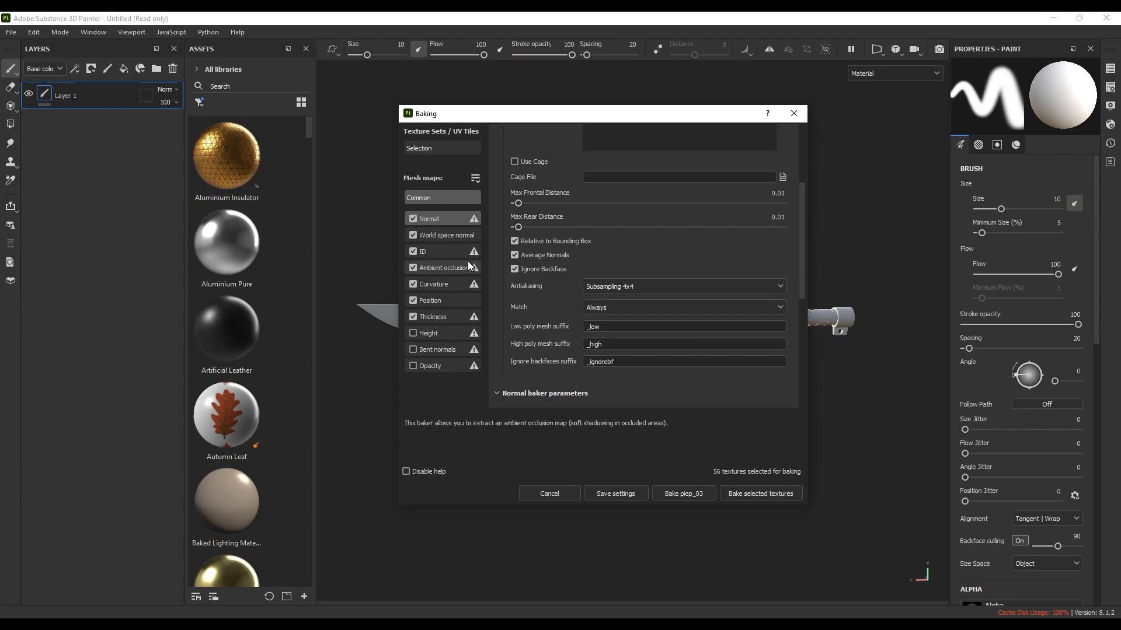
left_click(412, 252)
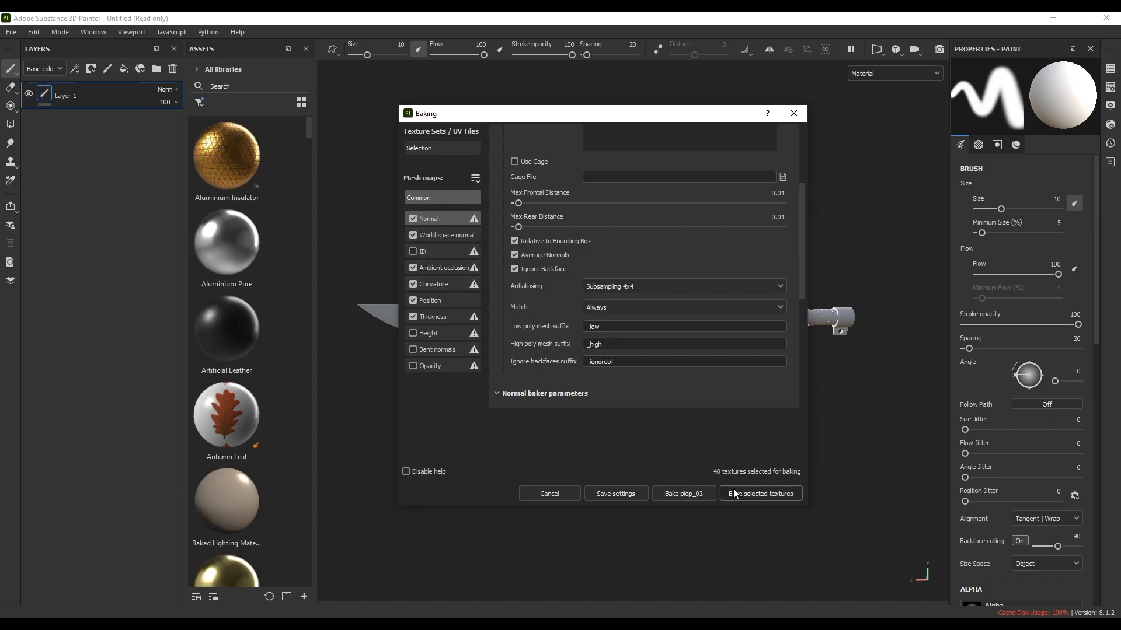
left_click(755, 496)
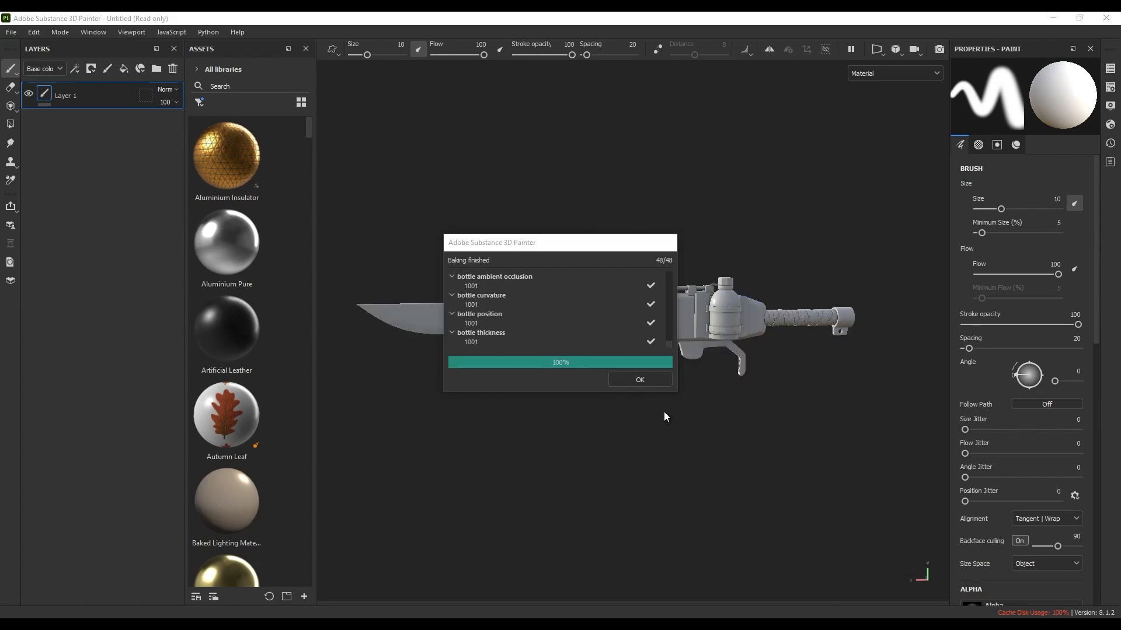
left_click(639, 380)
Inspect the baked knife from several angles, then select the bent hose pipe and its far-end fitting
middle_click_drag(653, 392, 669, 380, "alt")
left_click_drag(669, 381, 523, 403, "alt")
scroll(605, 292, "up", 5)
middle_click_drag(624, 286, 669, 402, "alt")
left_click_drag(670, 402, 586, 424, "alt")
scroll(656, 400, "up", 10)
mouse_move(679, 432)
left_mouse_down("alt")
mouse_move(708, 460)
mouse_move(633, 449)
mouse_move(706, 444)
mouse_move(687, 432)
left_mouse_up("alt")
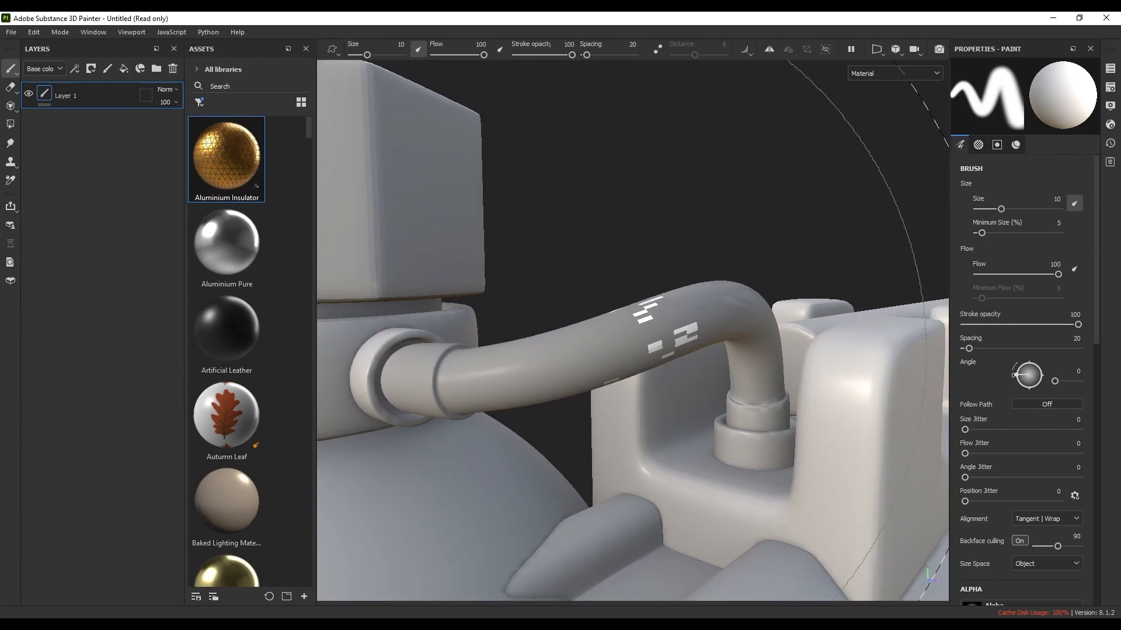
left_click_drag(547, 353, 589, 350, "alt")
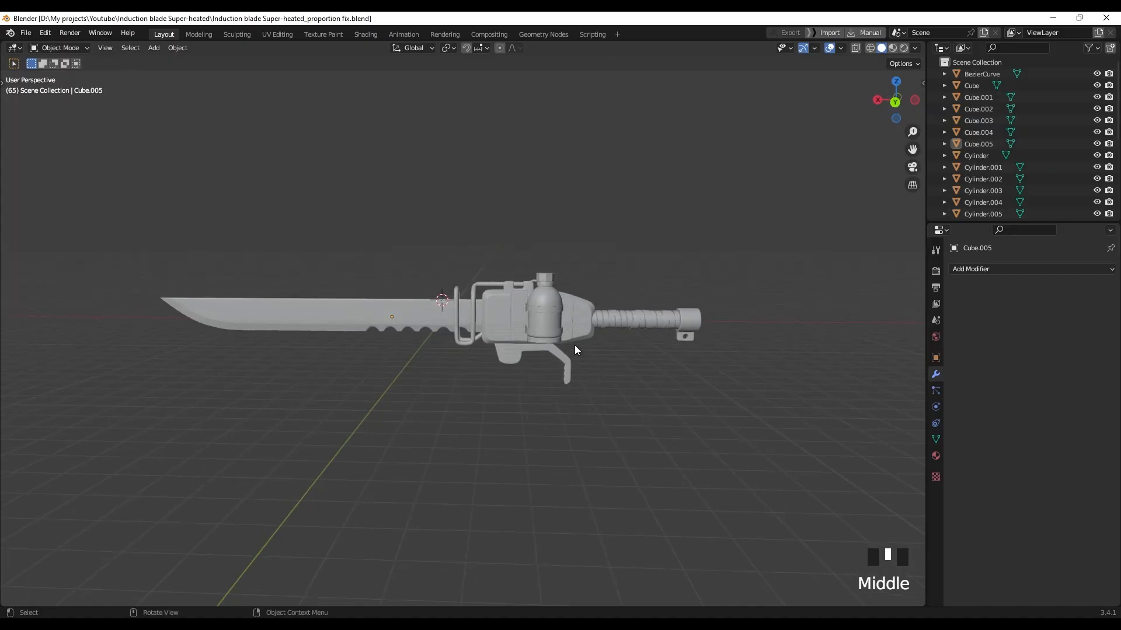
mouse_move(575, 345)
middle_mouse_down()
mouse_move(548, 332)
mouse_move(417, 347)
mouse_move(511, 380)
middle_mouse_up()
scroll(414, 348, "up", 5)
scroll(505, 409, "up", 2, "shift")
left_click(502, 426)
left_click(511, 467, "shift")
Add the near-end fitting, isolate the pipe and fittings in local view, and enter Edit Mode
left_click(343, 440, "shift")
middle_click_drag(373, 429, 348, 385)
key("KP_Divide")
key("Tab")
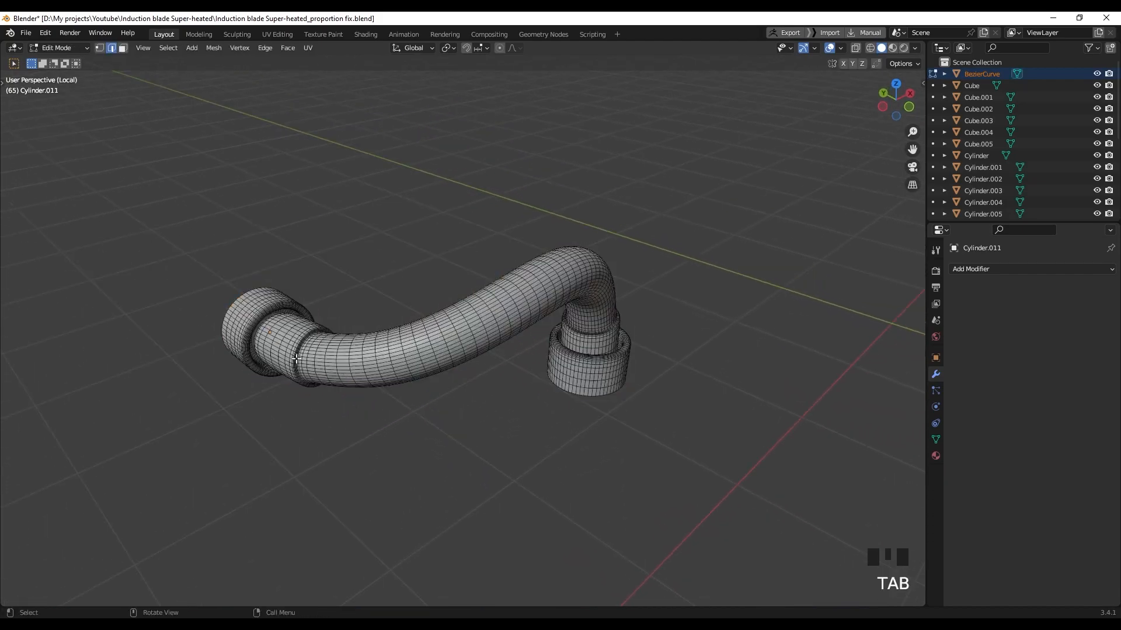
scroll(348, 384, "up", 3)
middle_click_drag(128, 344, 344, 201, "shift")
scroll(380, 338, "up", 4)
Select the end ring's outer and inner edge loops plus a horizontal and a lengthwise tube loop
left_click(299, 200)
left_click(296, 199, "alt")
left_click(214, 315, "alt+shift")
middle_click_drag(222, 232, 439, 339)
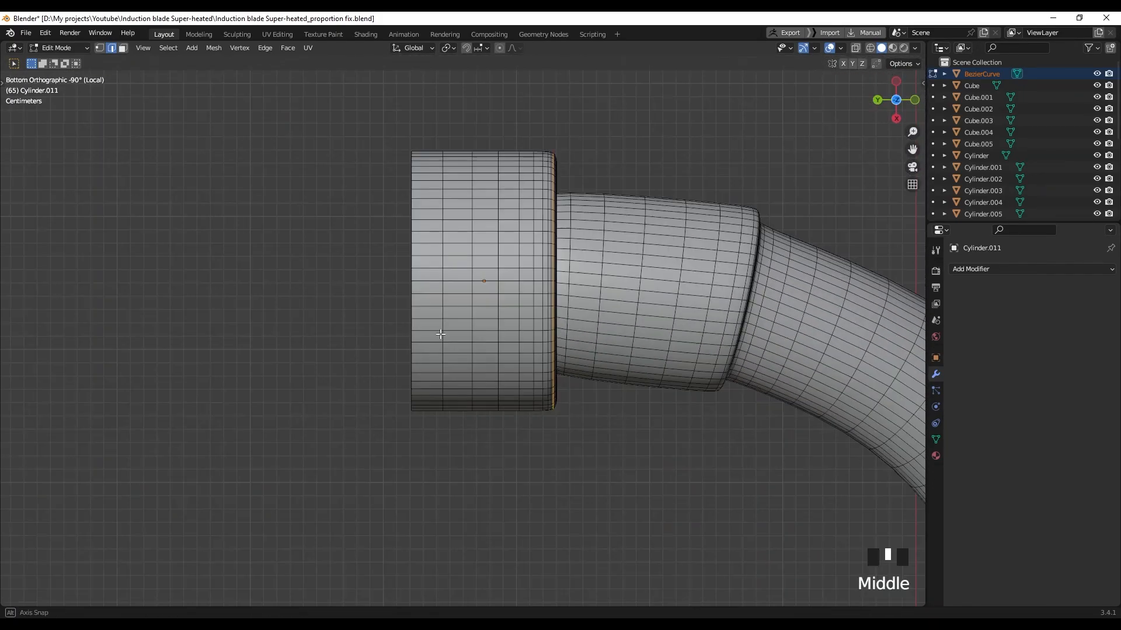
scroll(439, 339, "up", 2)
left_click(518, 258, "alt+shift")
middle_click_drag(518, 258, 304, 225, "shift")
left_click(624, 273, "alt+shift")
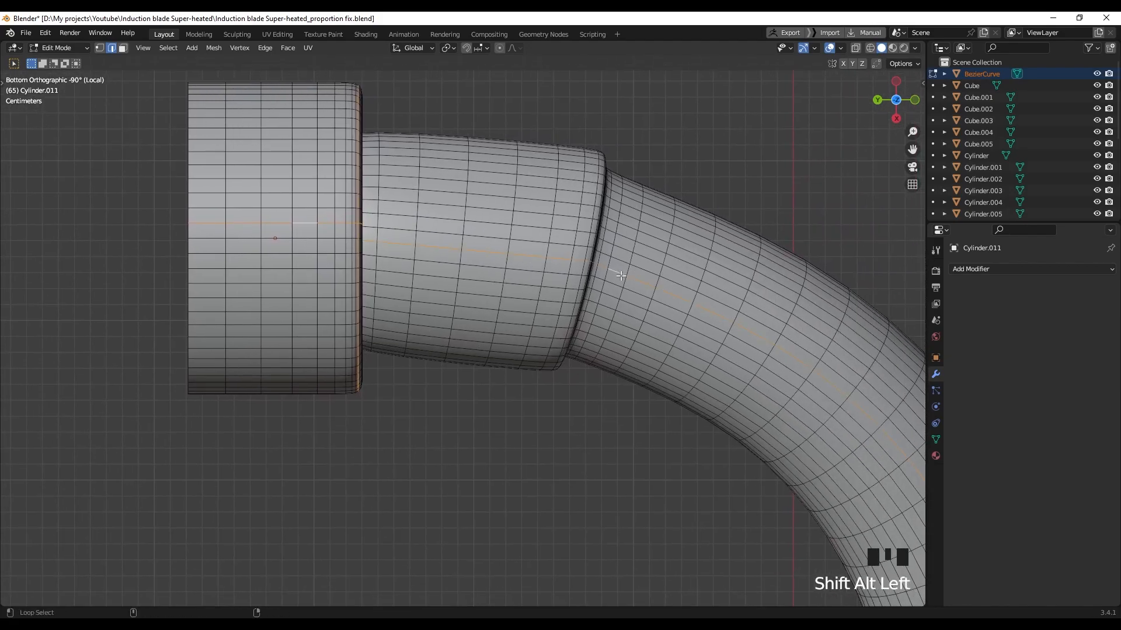
scroll(620, 274, "down", 5)
Add two ring-rim edge loops and a vertical loop on the base cylinder, then bring up the edge menu
middle_click_drag(631, 296, 514, 179, "shift")
scroll(508, 237, "down", 4)
middle_click_drag(508, 238, 357, 517)
scroll(686, 372, "up", 5)
middle_click_drag(686, 371, 461, 382, "shift")
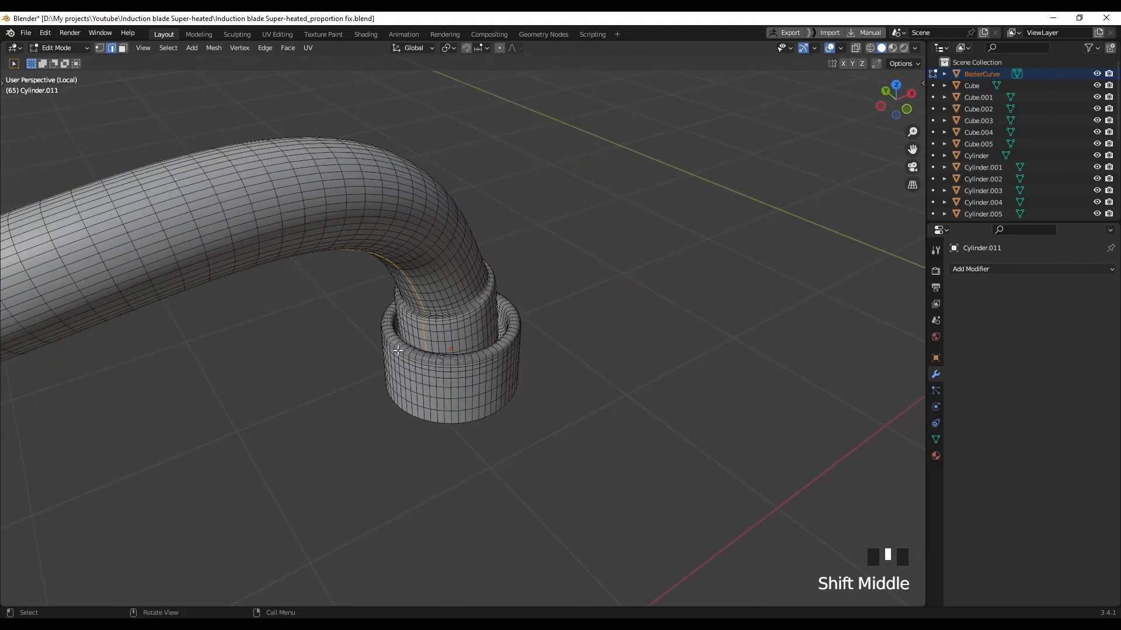
scroll(593, 383, "up", 7)
left_click(549, 378, "alt+shift")
middle_click_drag(548, 379, 481, 305)
left_click(322, 405, "alt+shift")
scroll(322, 405, "down", 12)
scroll(431, 424, "up", 5)
left_click(454, 340, "alt+shift")
scroll(453, 339, "down", 2)
right_click(480, 306)
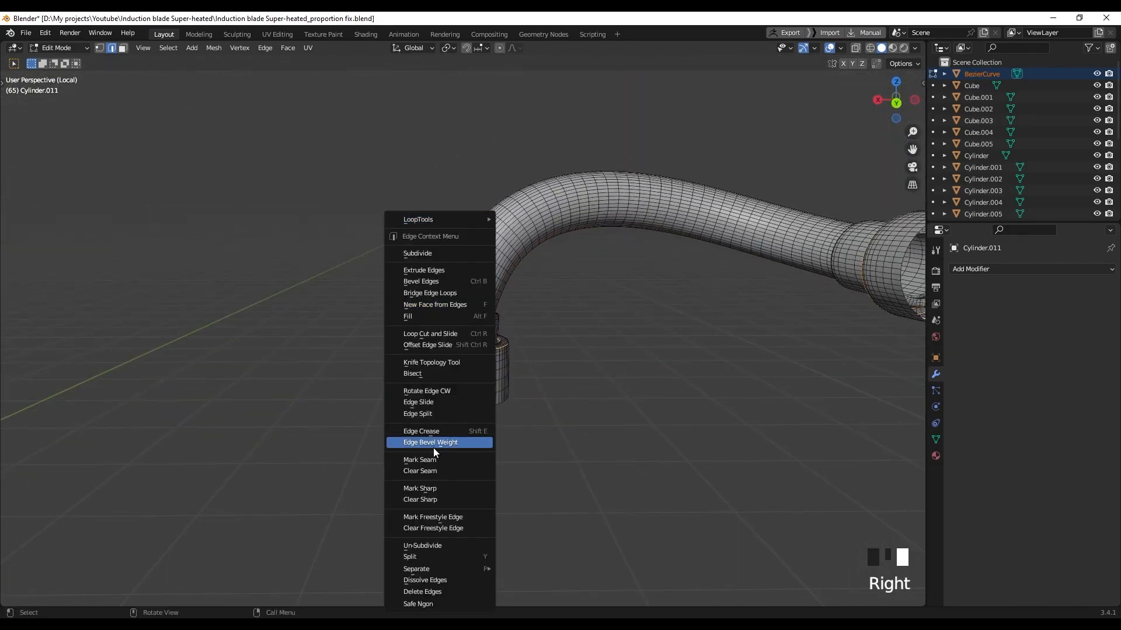
scroll(555, 353, "down", 4)
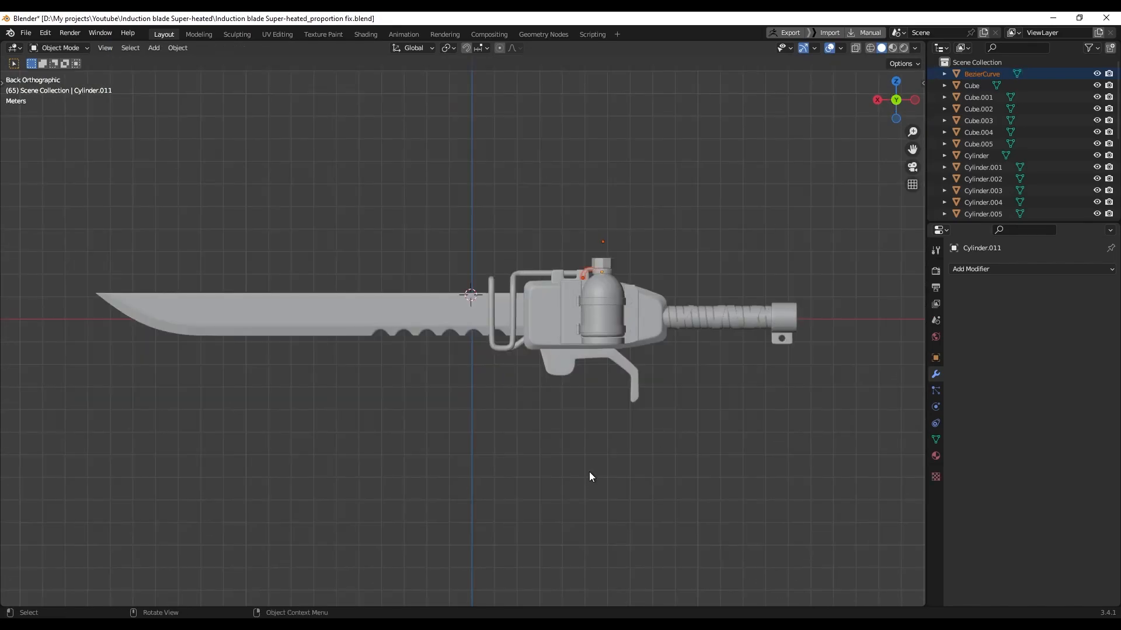
Unwrap all knife meshes together with every face selected, then view the islands in UV Editing
key("a")
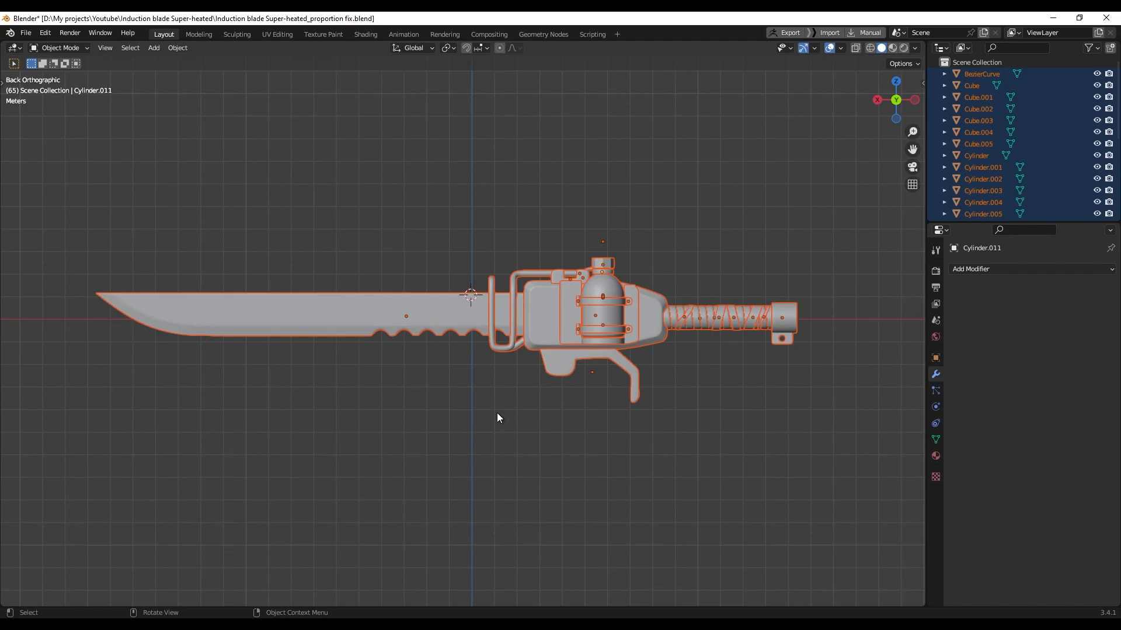
key("Tab")
middle_click_drag(499, 381, 528, 403)
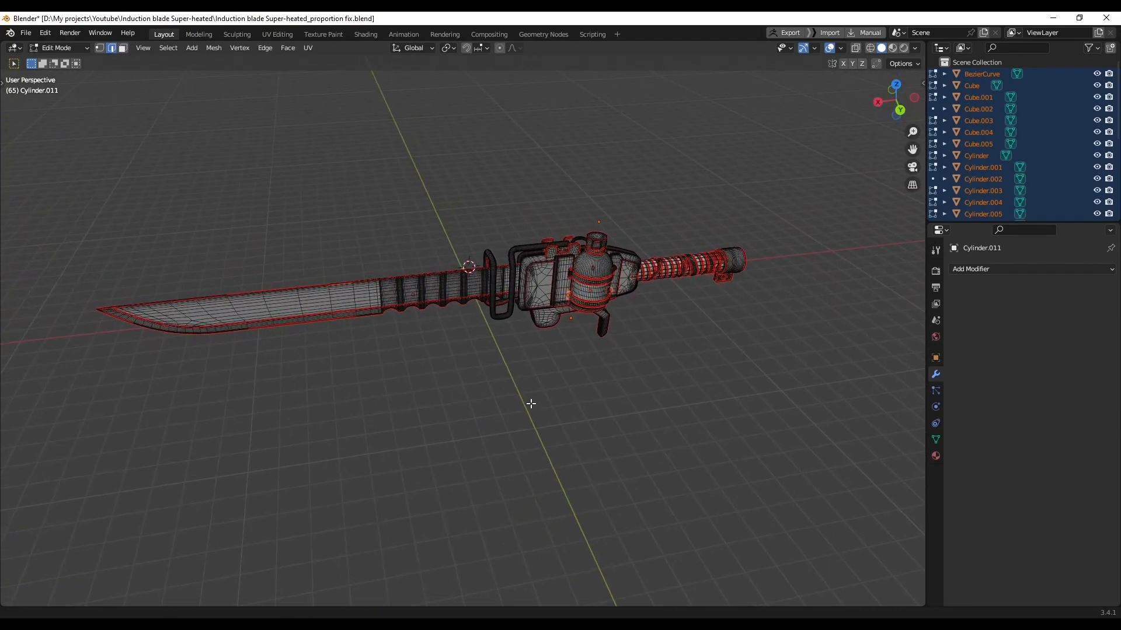
key("a")
key("u")
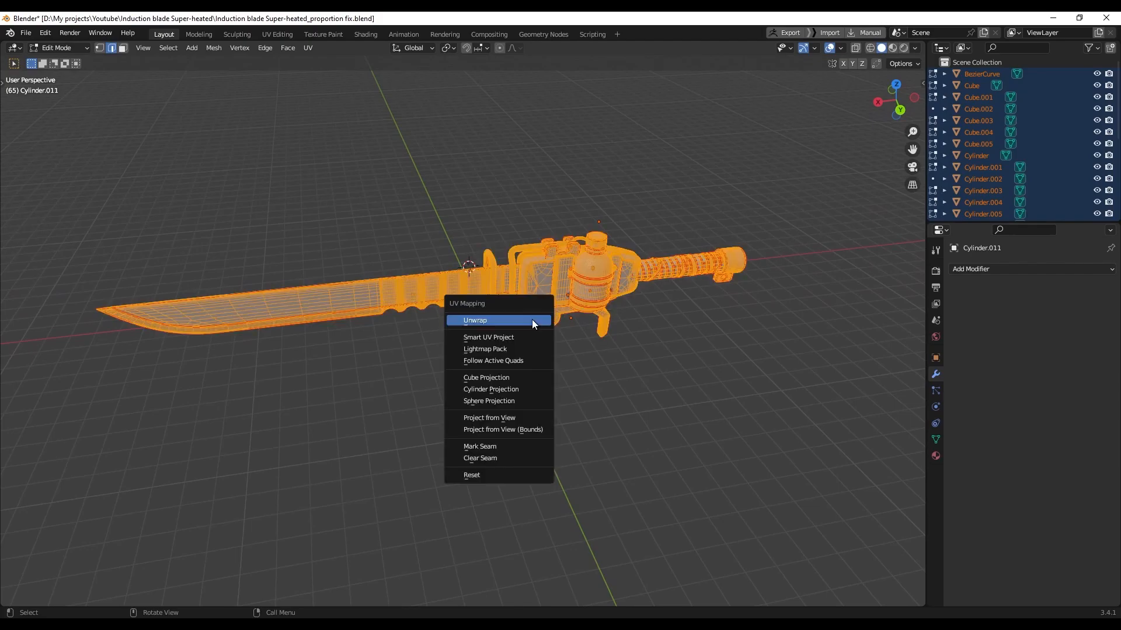
left_click(533, 322)
middle_click_drag(533, 332, 517, 332)
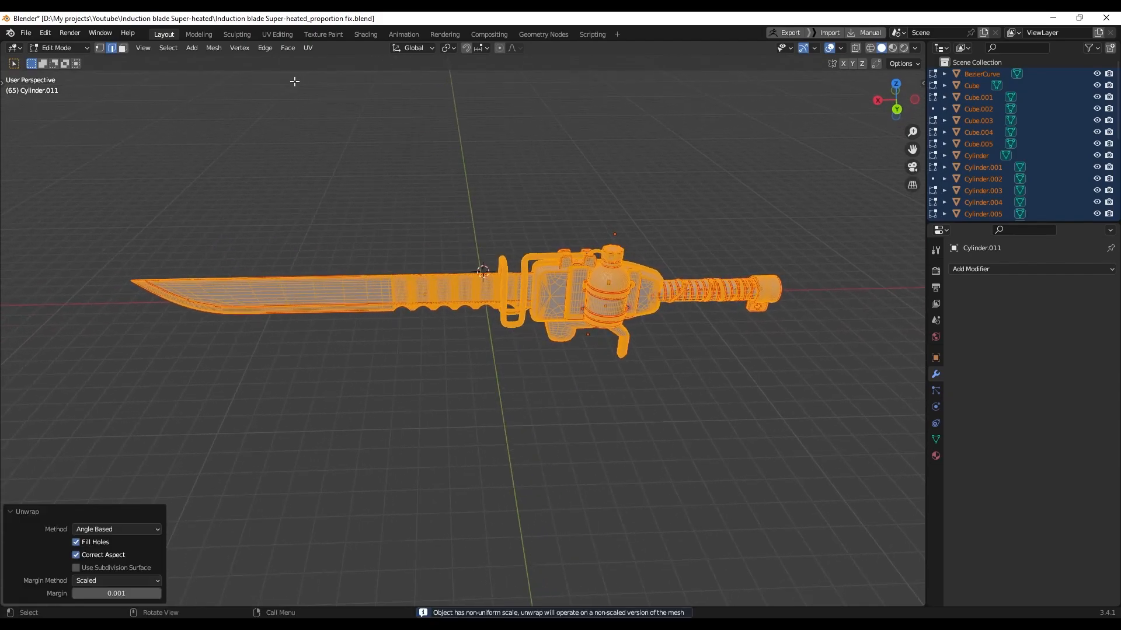
left_click(283, 36)
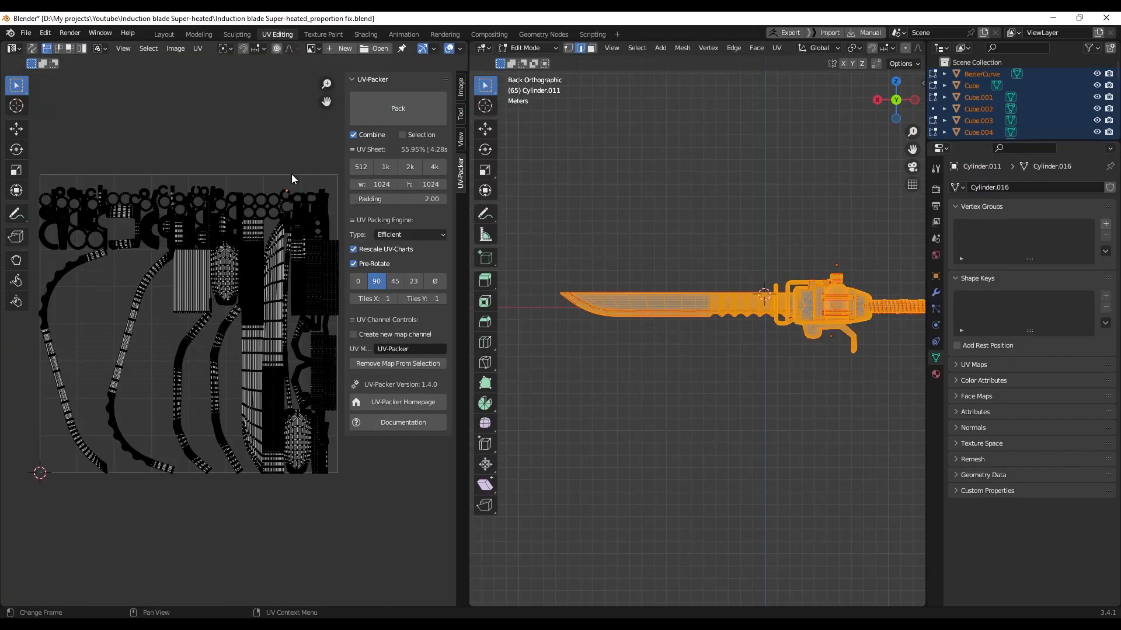
Average all UV island scales and pack them with UV-Packer to 57.21% coverage
key("a")
middle_click_drag(292, 178, 318, 193)
left_click(199, 48)
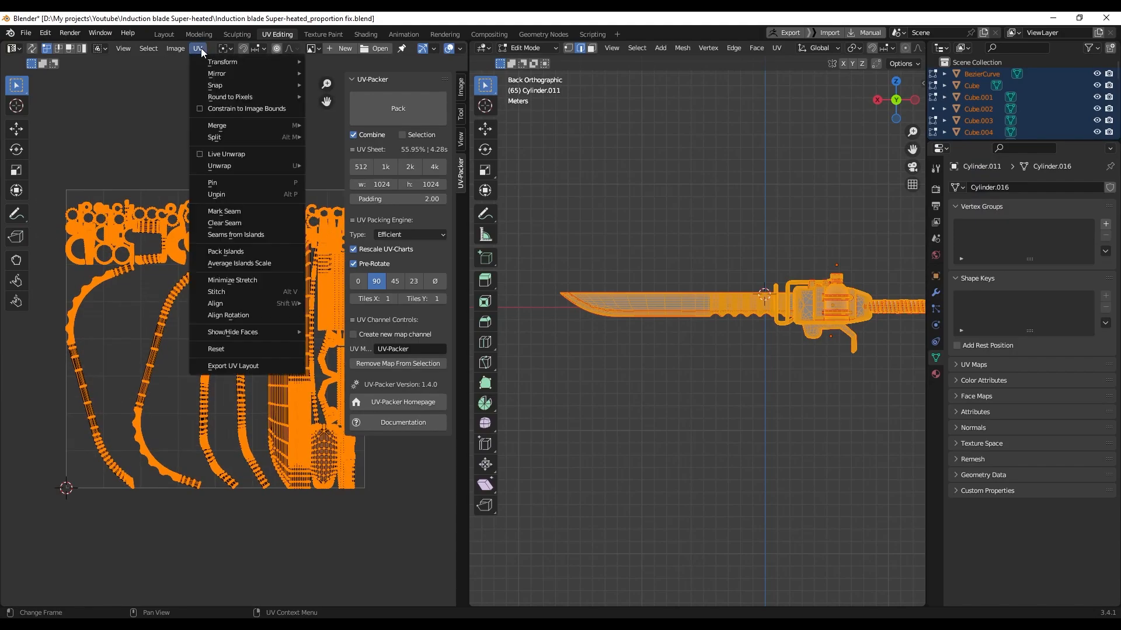
left_click(250, 264)
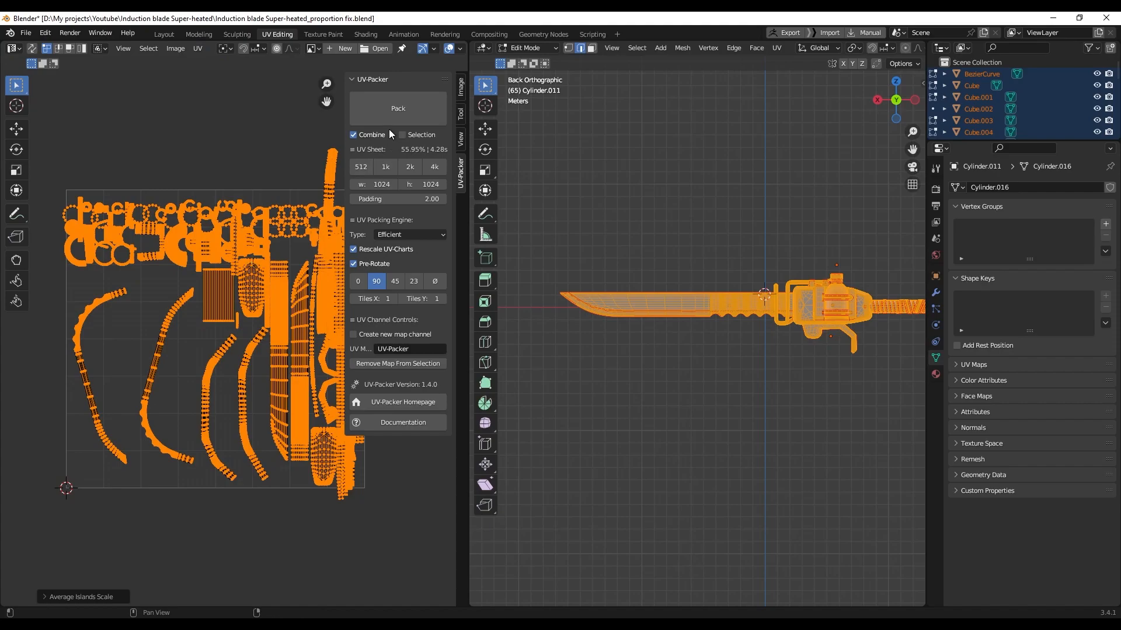
left_click(390, 113)
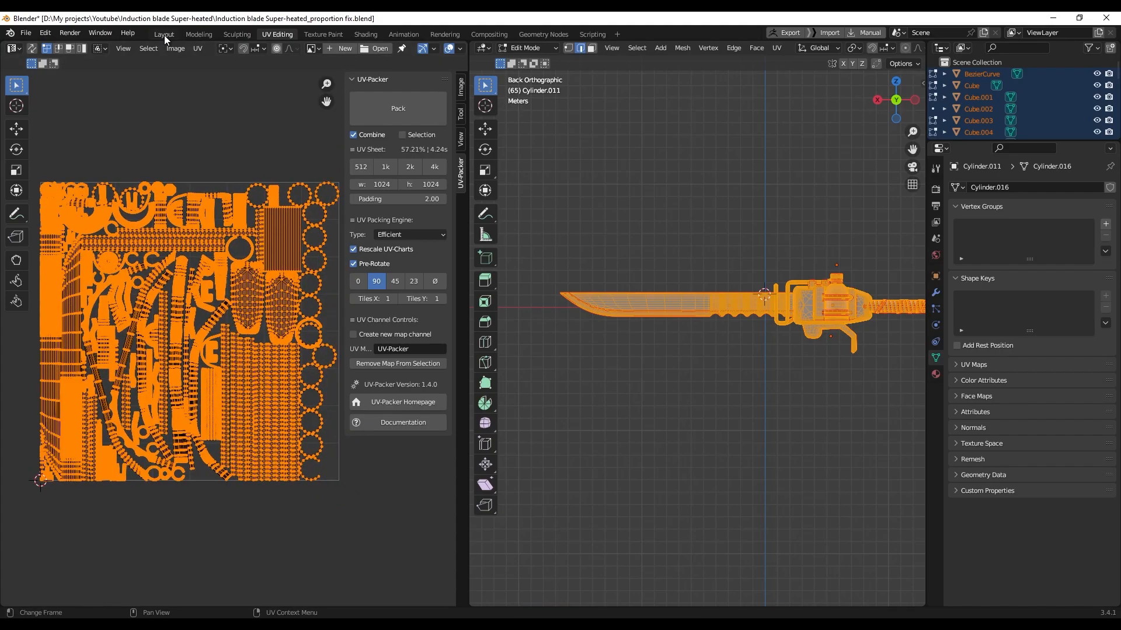
left_click(164, 35)
Save the blend file and export the blade as OBJ over Desktop 'Induction blade Super-heated_proportion fix.obj'
key("ctrl+KP_1")
key("ctrl+s")
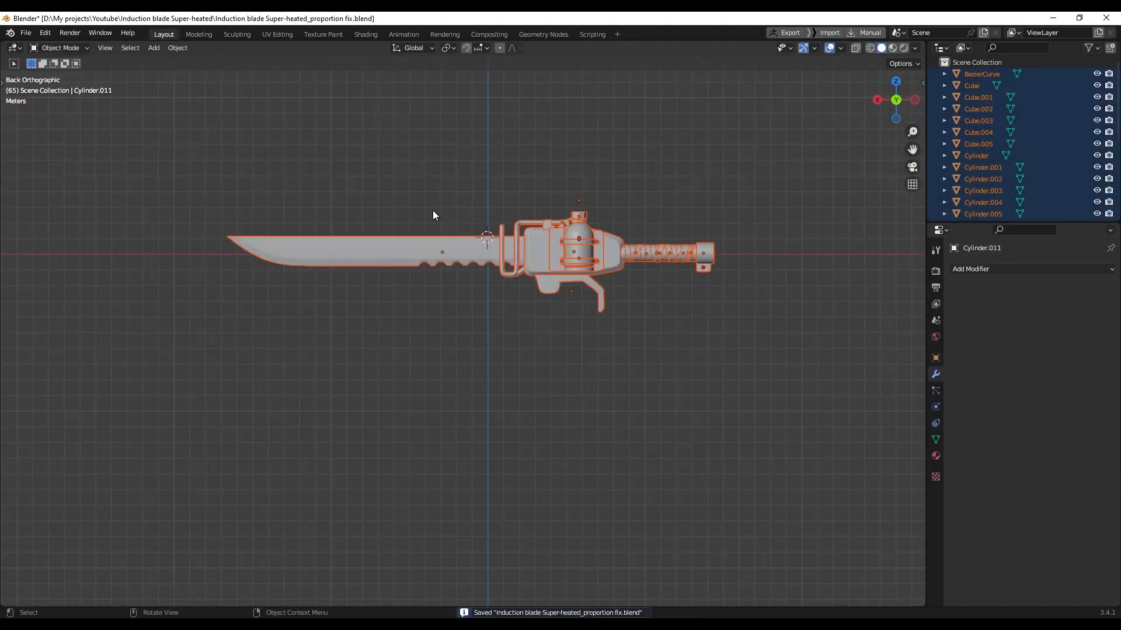
left_click(25, 33)
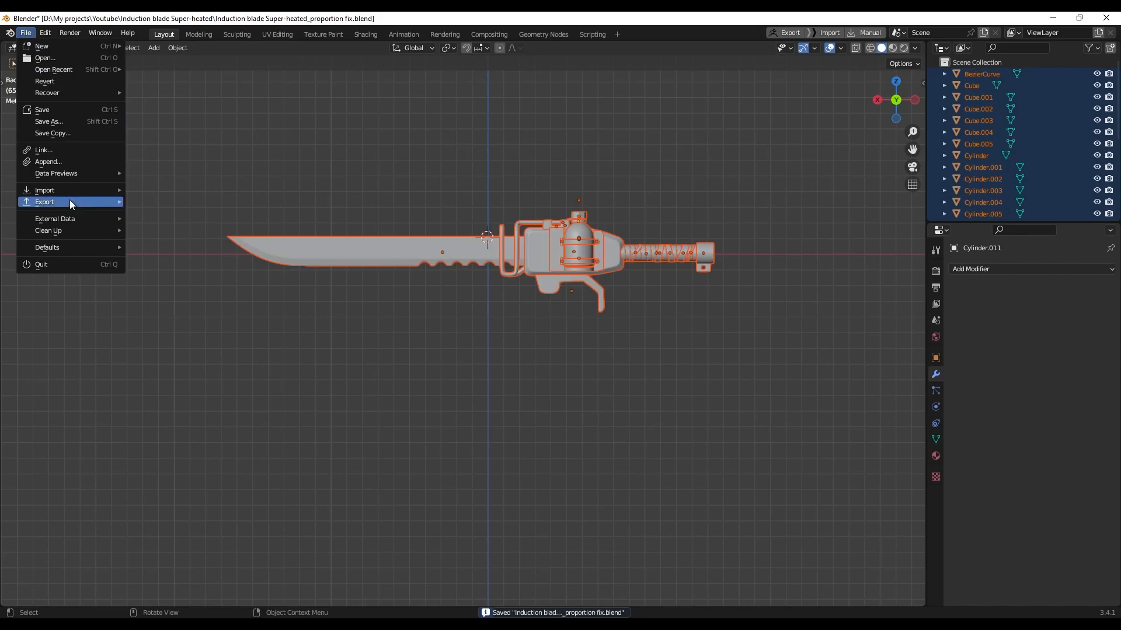
mouse_move(70, 201)
left_click(187, 260)
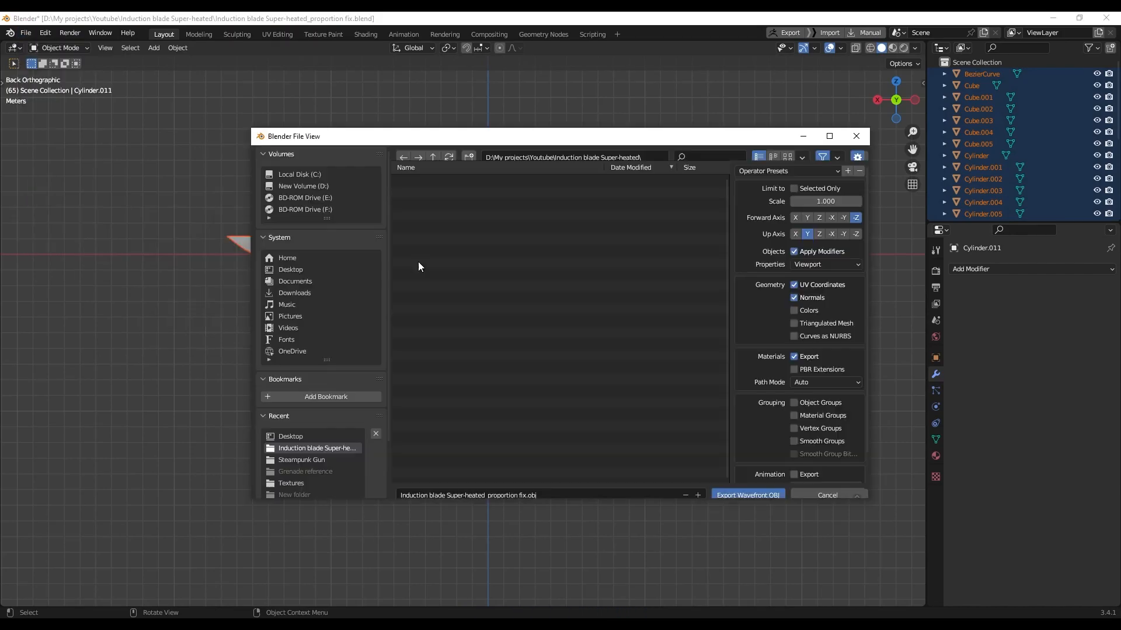
left_click(291, 269)
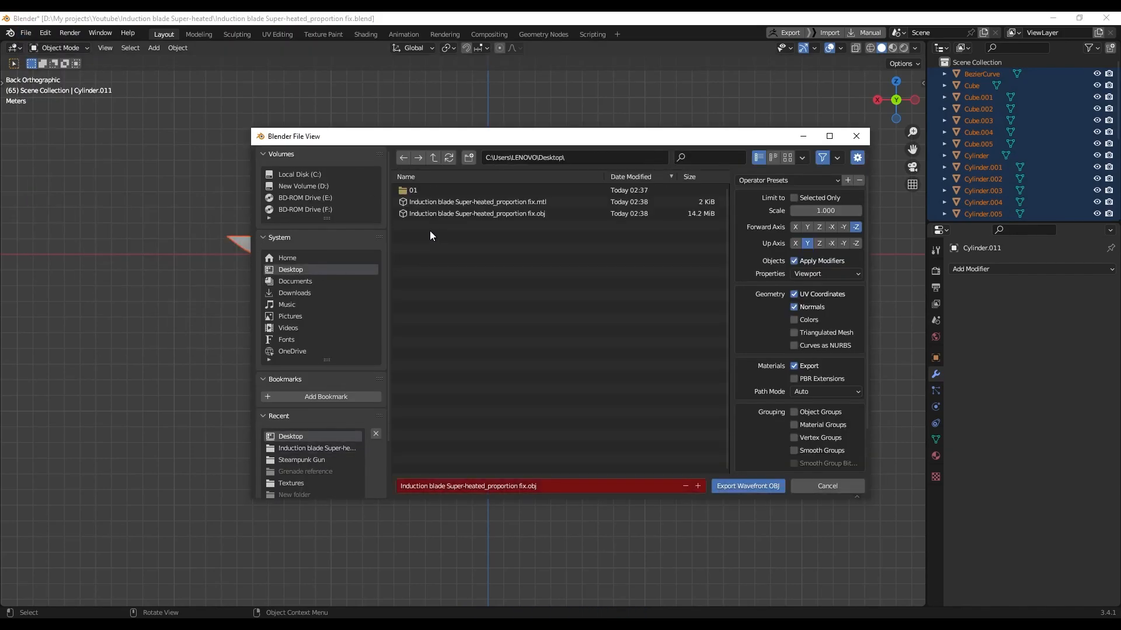
left_click(502, 213)
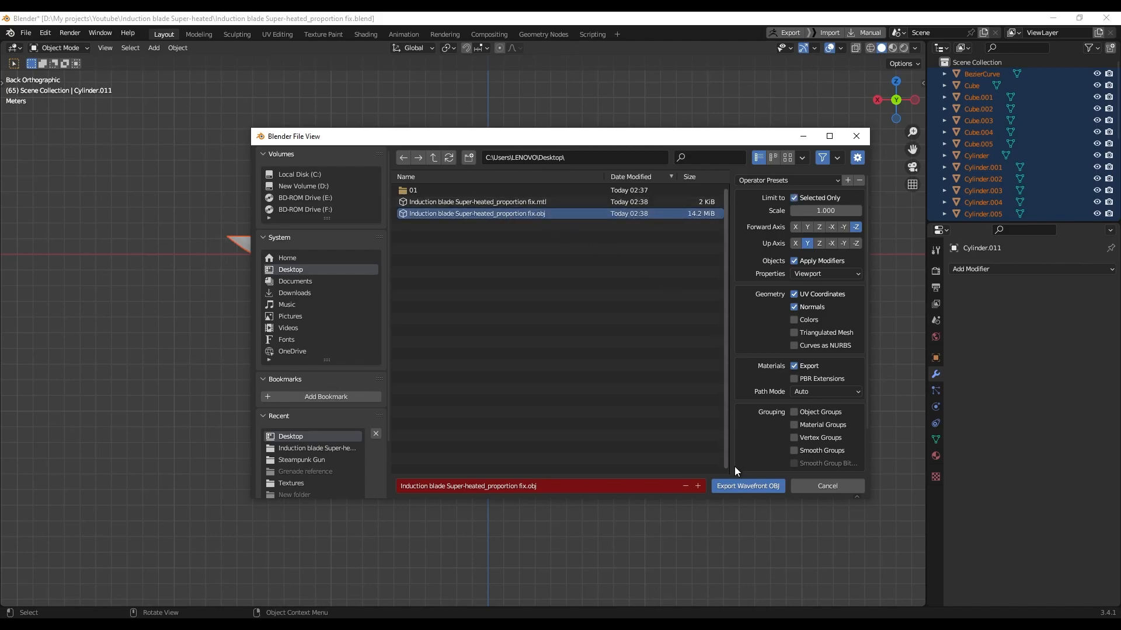
left_click(735, 486)
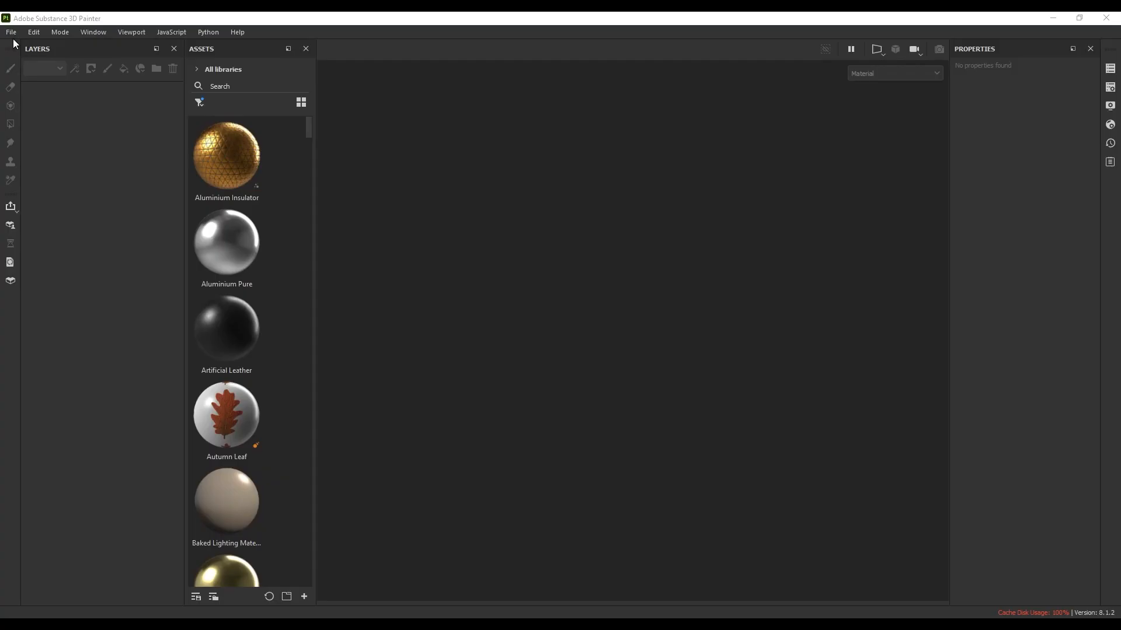
key("ctrl+n")
Create a new Substance 3D Painter project from the exported sword OBJ
left_click(677, 189)
double_click(583, 232)
left_click(618, 481)
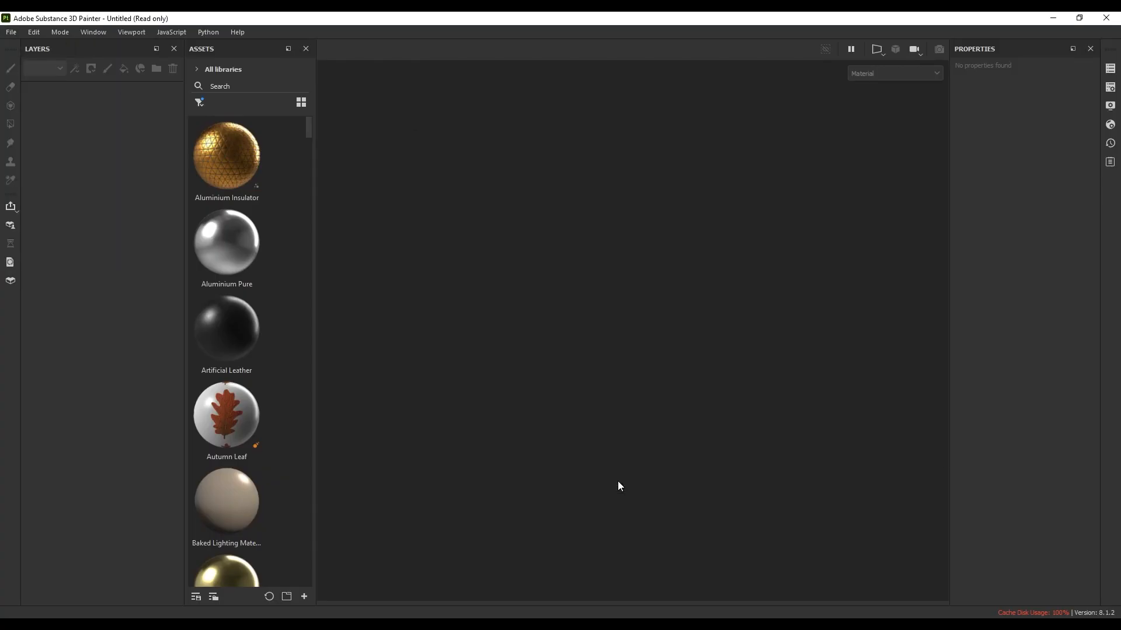
mouse_move(642, 248)
left_mouse_down("alt")
mouse_move(495, 293)
mouse_move(465, 351)
mouse_move(483, 349)
left_mouse_up("alt")
Bake the sword's mesh maps at 2048 output size with Subsampling 4x4 antialiasing
left_click(34, 32)
left_click(65, 73)
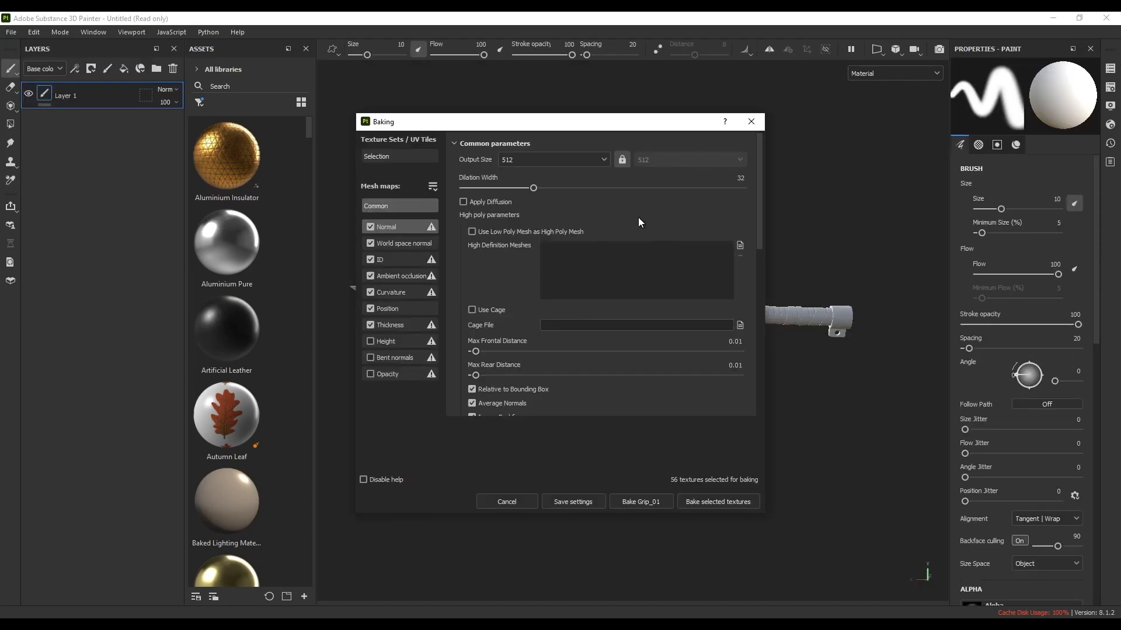
left_click(532, 160)
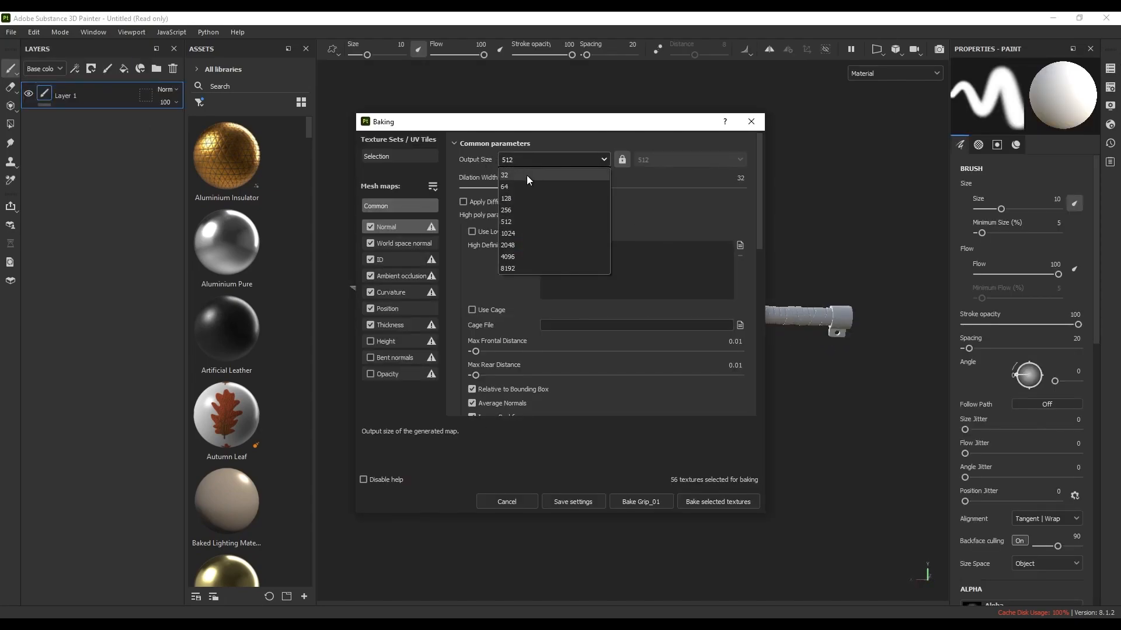
left_click(519, 246)
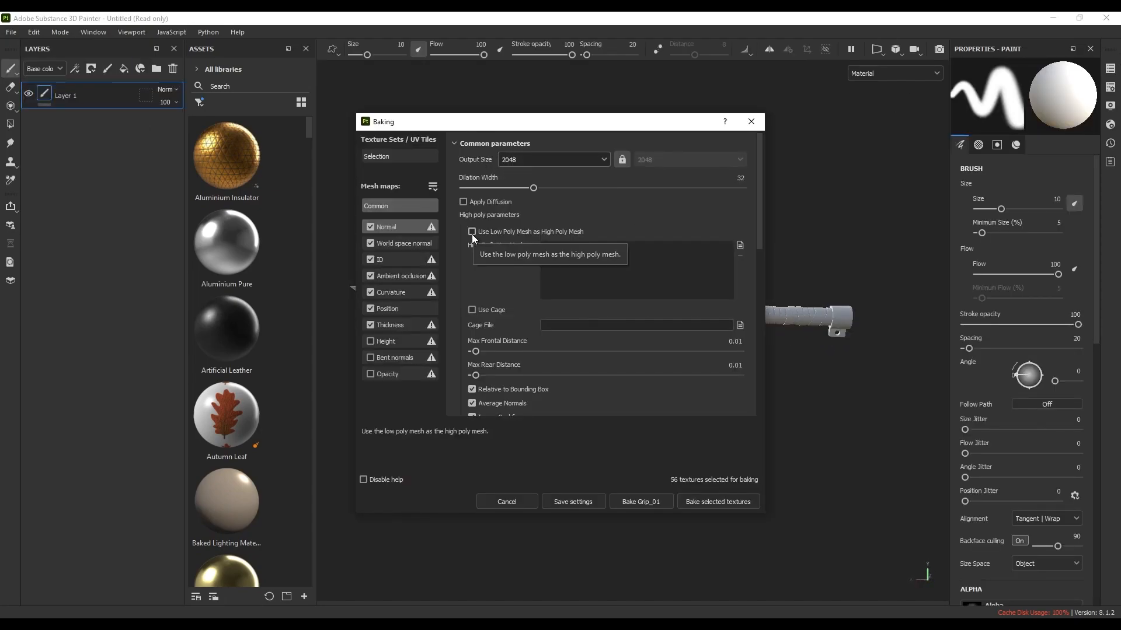
scroll(497, 271, "down", 3)
left_click(547, 332)
left_click(566, 368)
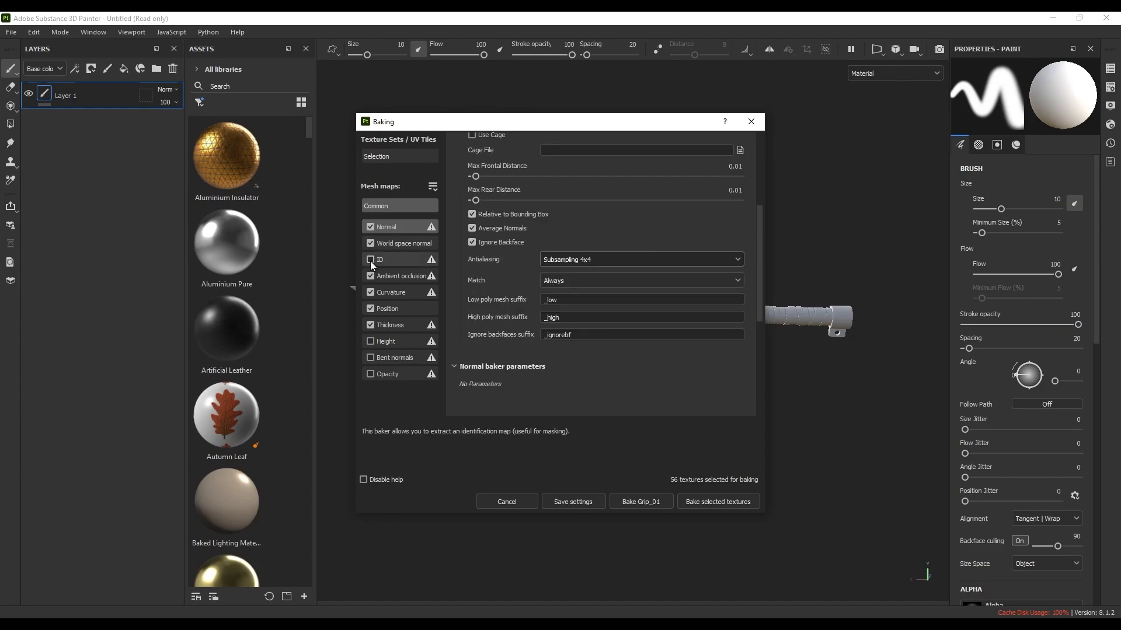
left_click(717, 501)
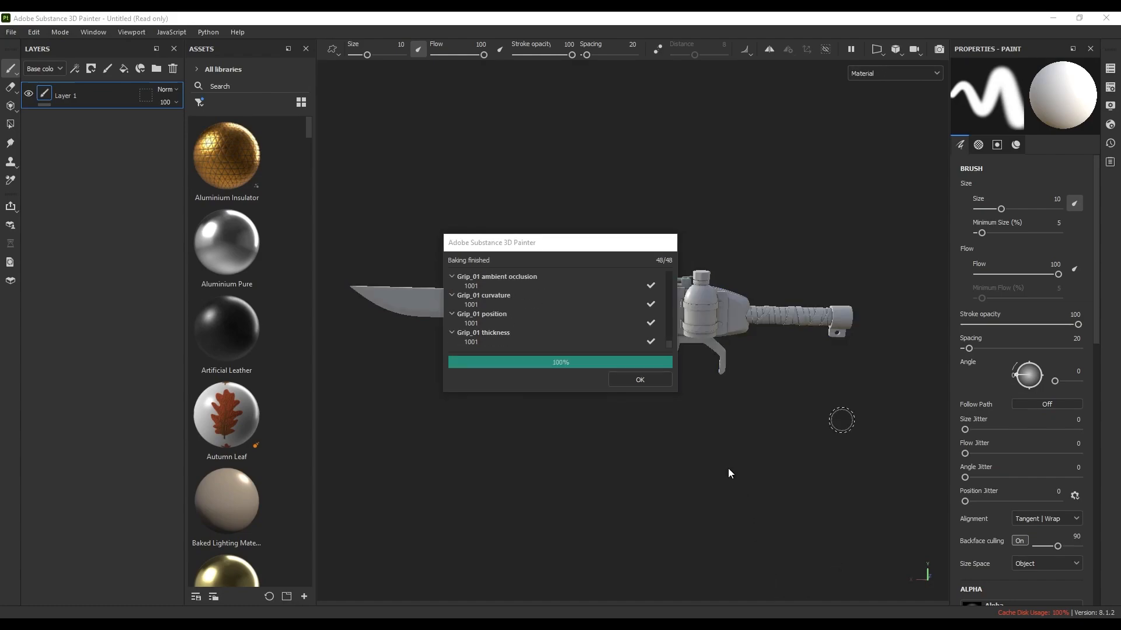
left_click(640, 380)
mouse_move(671, 380)
left_mouse_down("alt")
mouse_move(620, 360)
mouse_move(558, 380)
mouse_move(636, 360)
mouse_move(672, 364)
mouse_move(657, 391)
left_mouse_up("alt")
scroll(677, 357, "down", 3)
Switch to the bottle texture set and filter the library's materials by 'plastic the'
left_click(1110, 69)
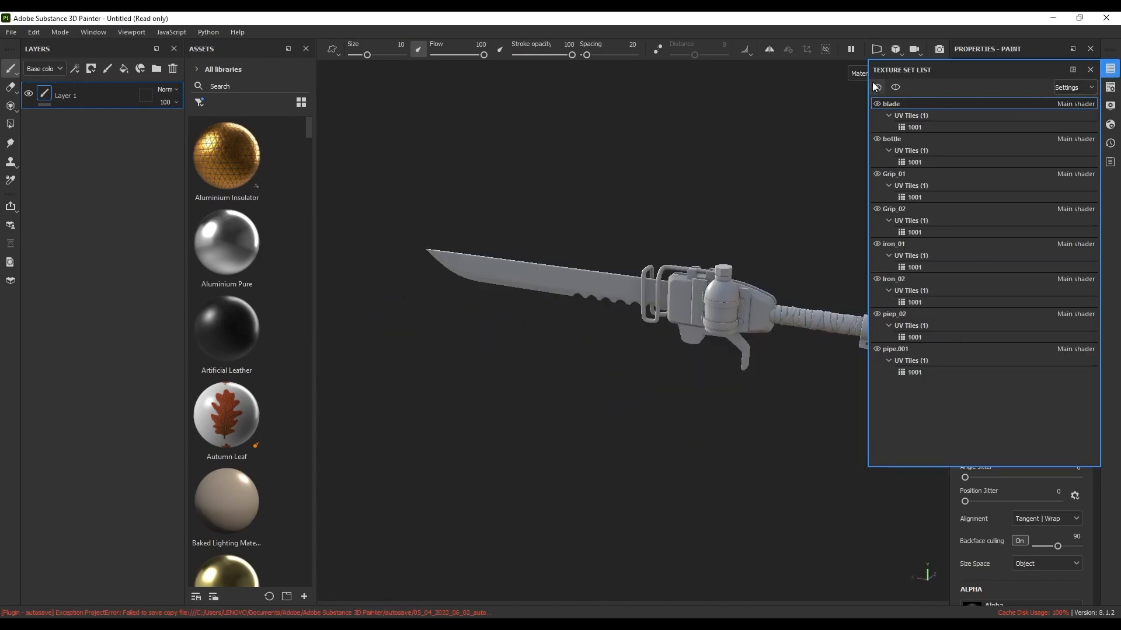
left_click(897, 138)
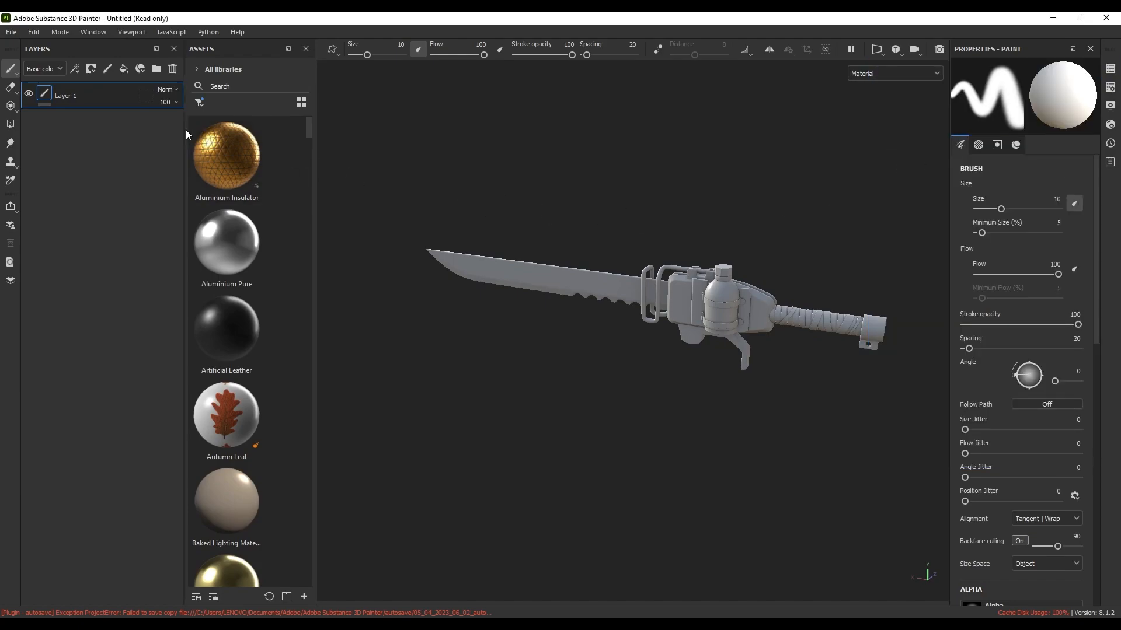
left_click_drag(314, 132, 432, 131)
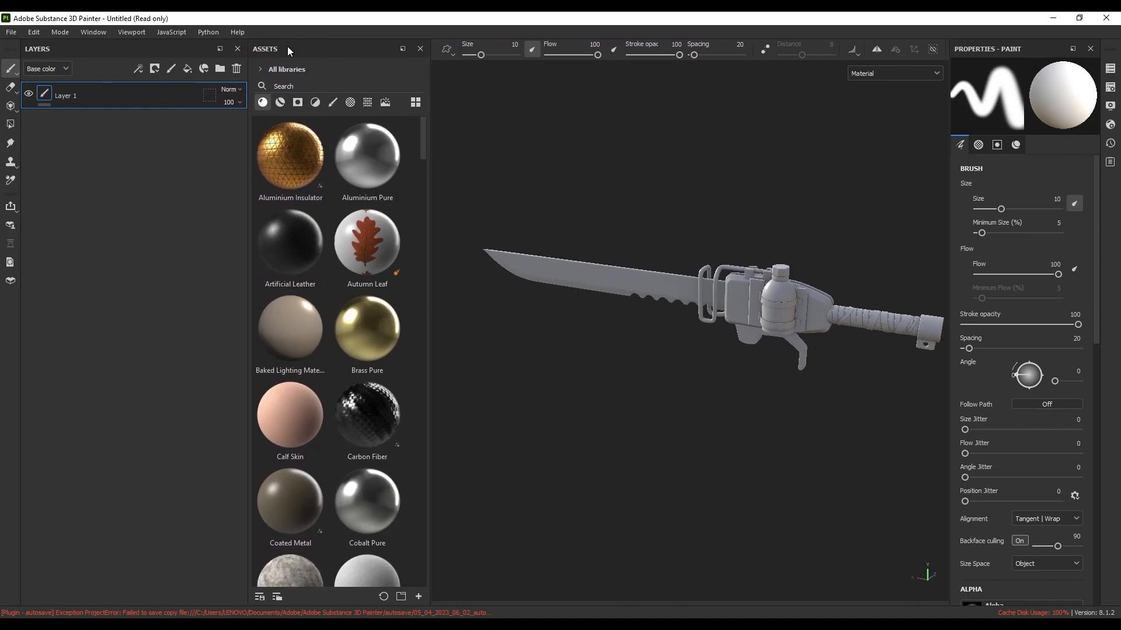
left_click(303, 86)
left_click(280, 103)
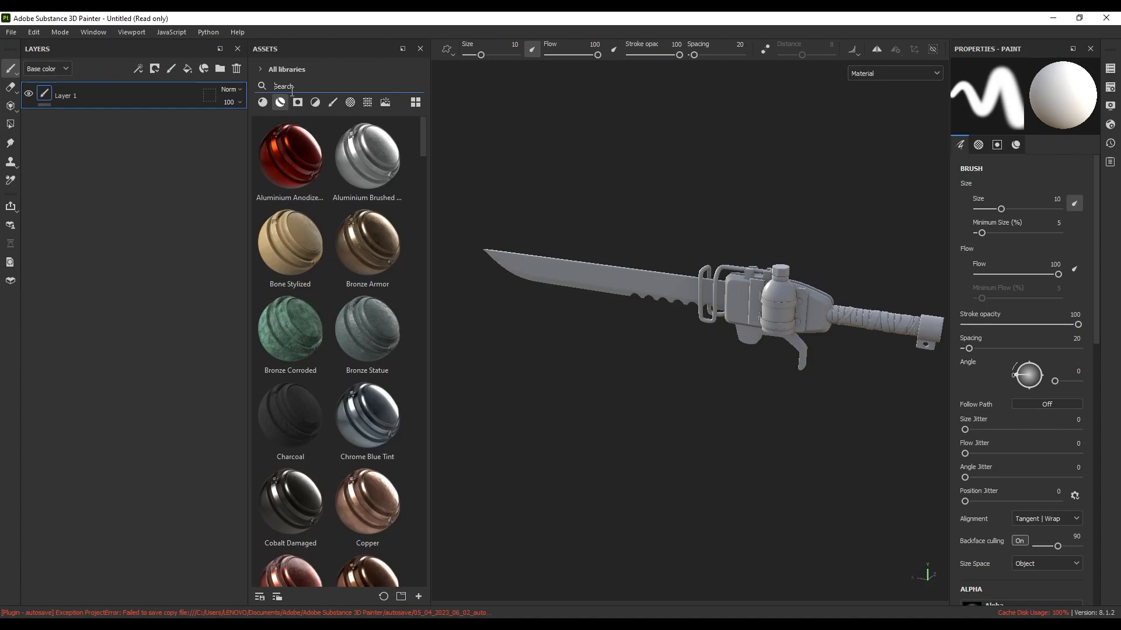
type("plastic ")
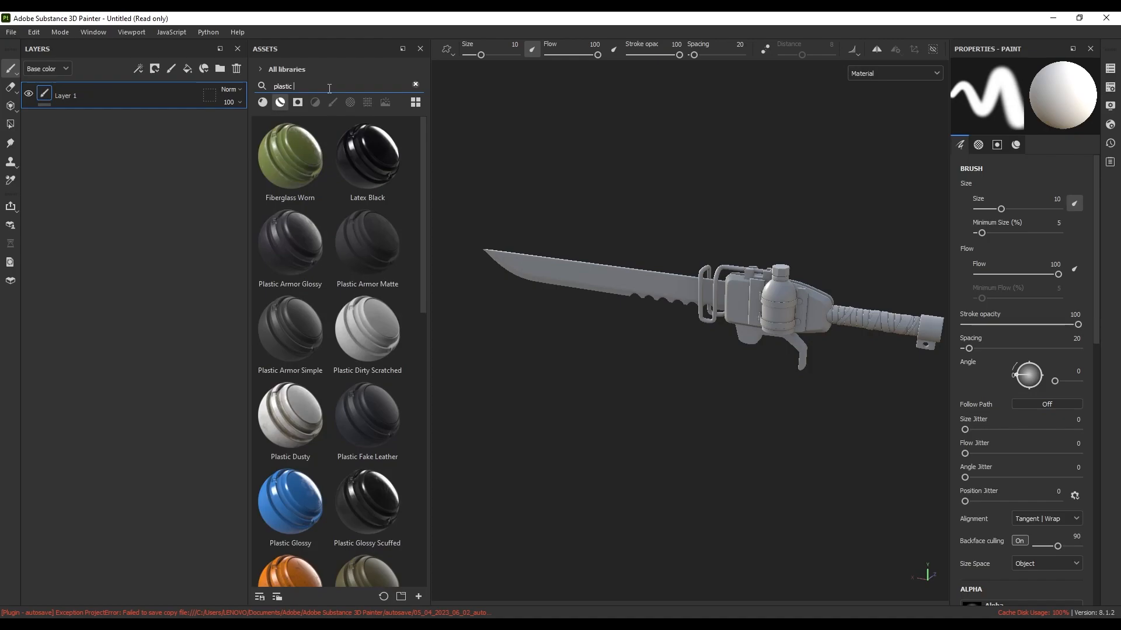
type("the")
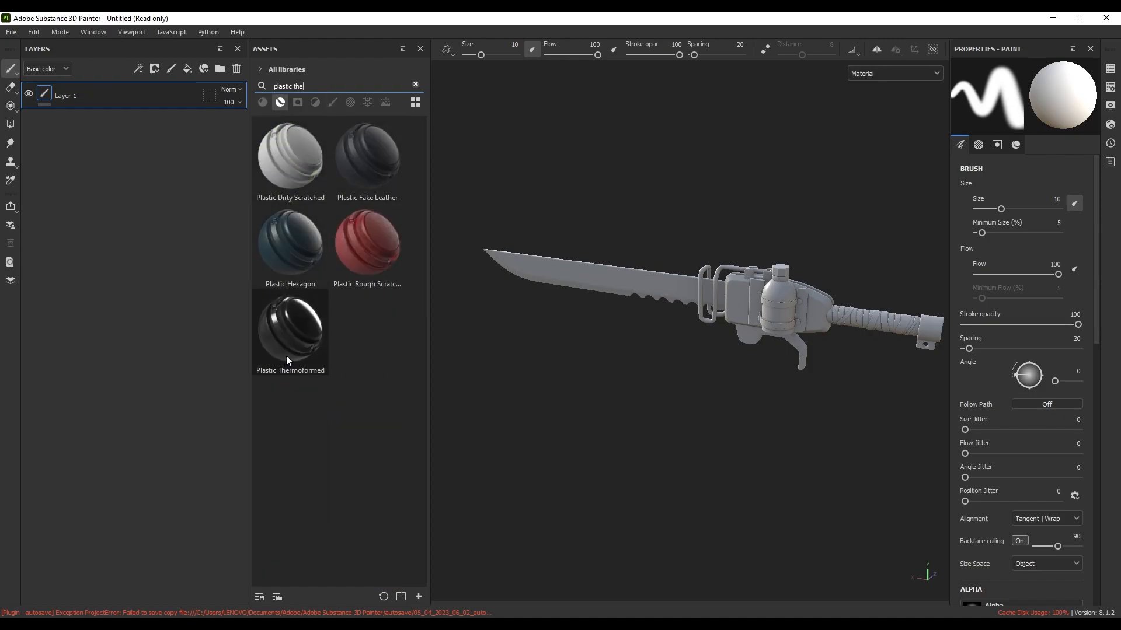
Apply Plastic Thermoformed to the bottle and select its Plastic sub-layer
left_click_drag(288, 347, 114, 89)
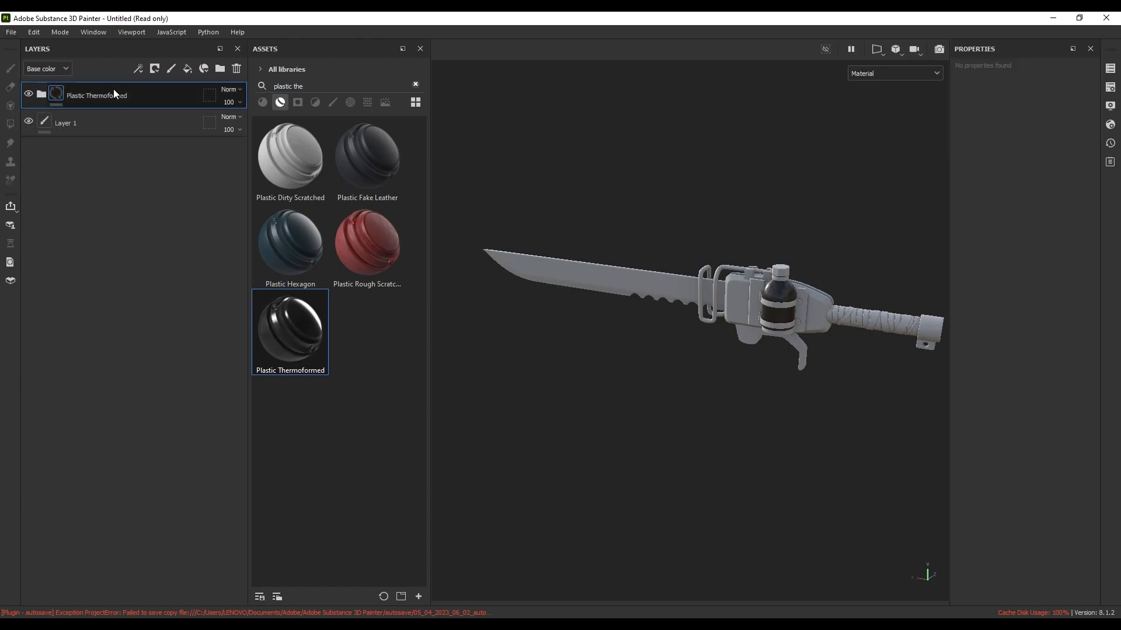
scroll(791, 306, "up", 5)
left_click_drag(761, 292, 789, 311, "alt")
scroll(730, 325, "up", 4)
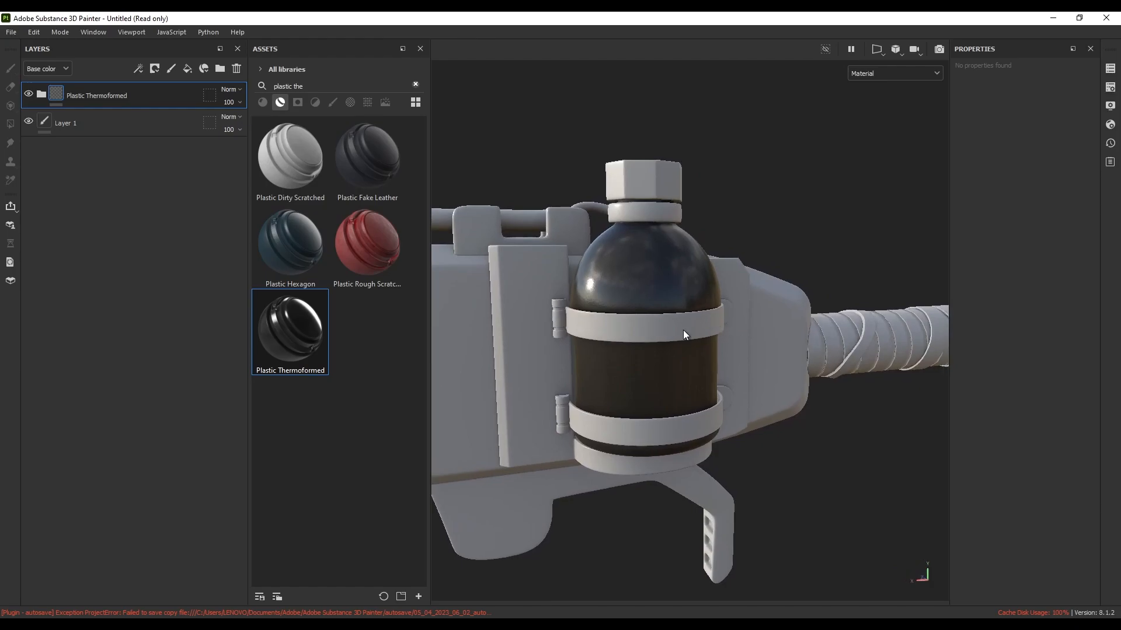
left_click(41, 93)
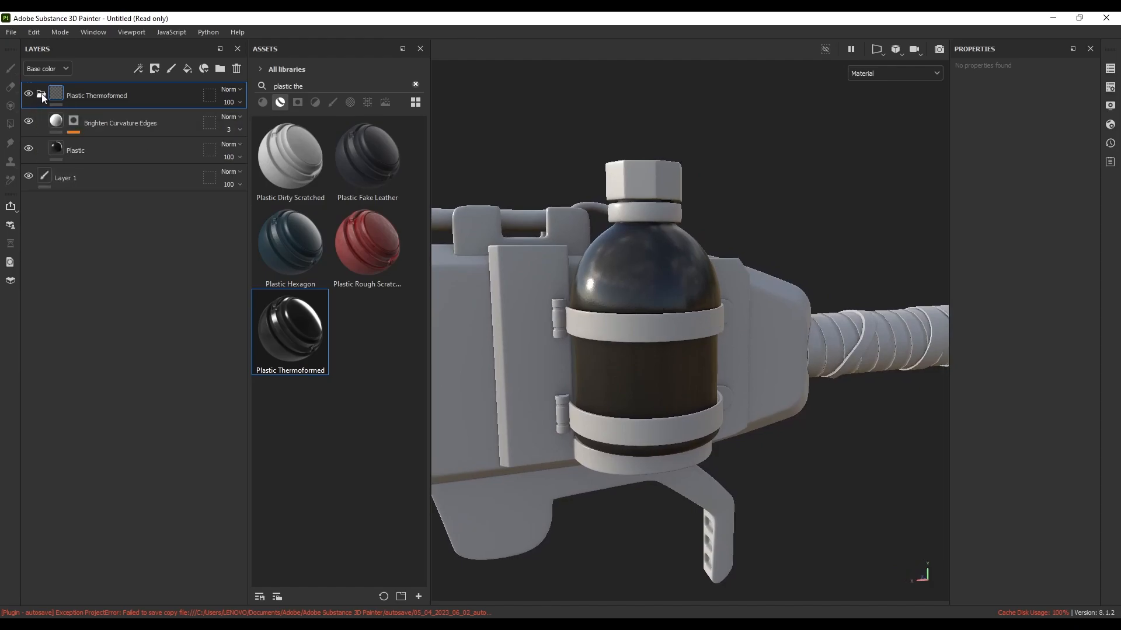
left_click(69, 149)
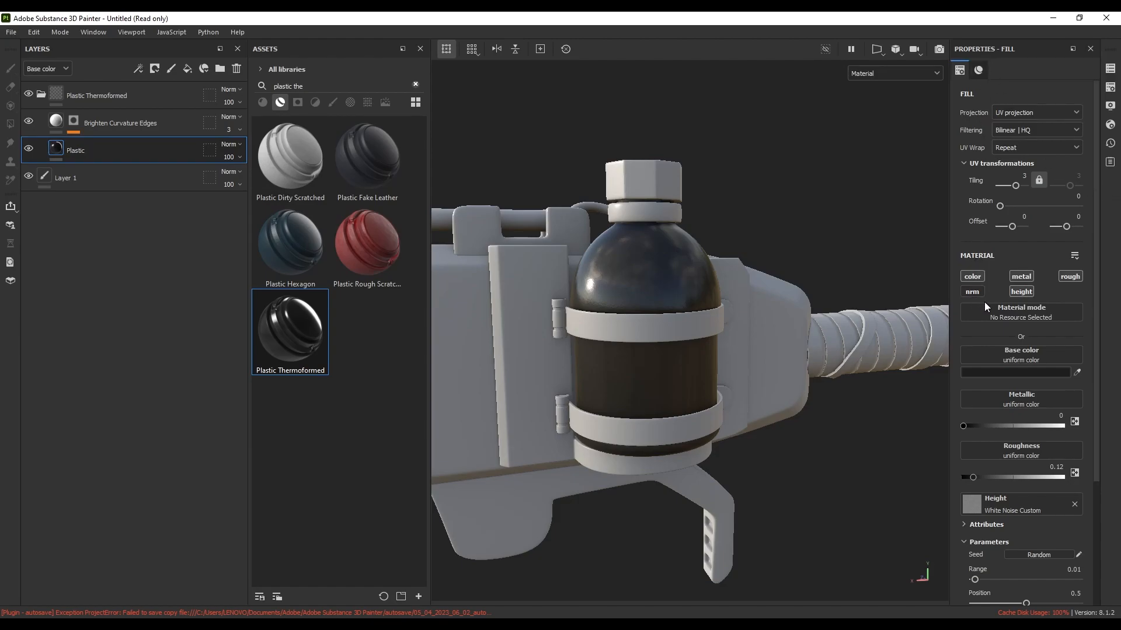
Set the Plastic sub-layer's base colour to dark navy blue 071853
left_click(1012, 375)
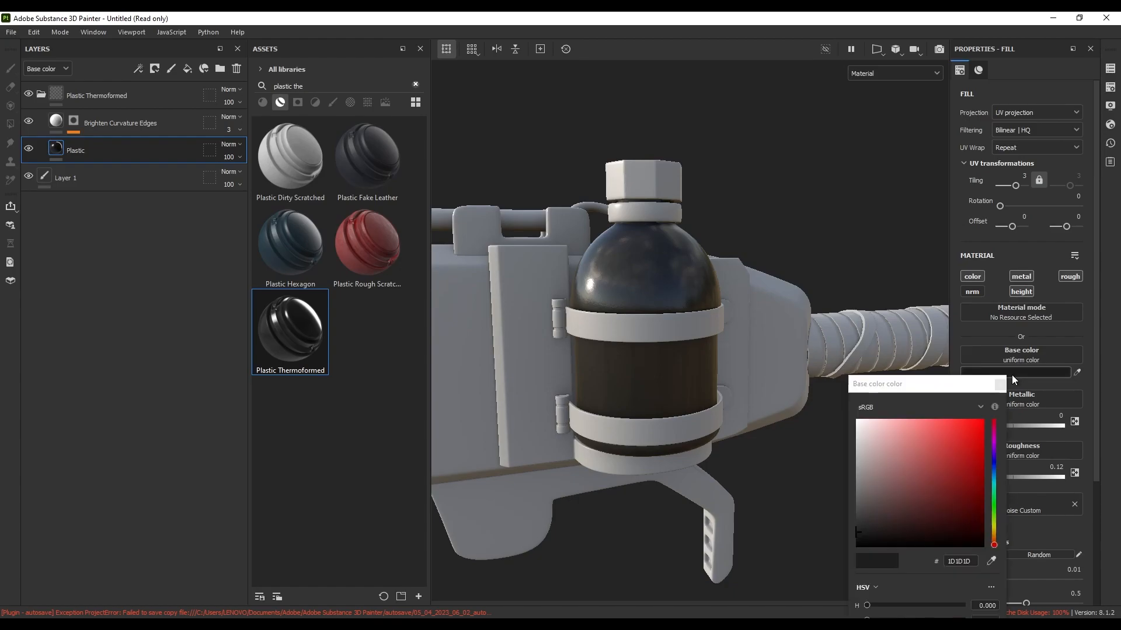
left_click(994, 454)
left_click_drag(954, 460, 961, 436)
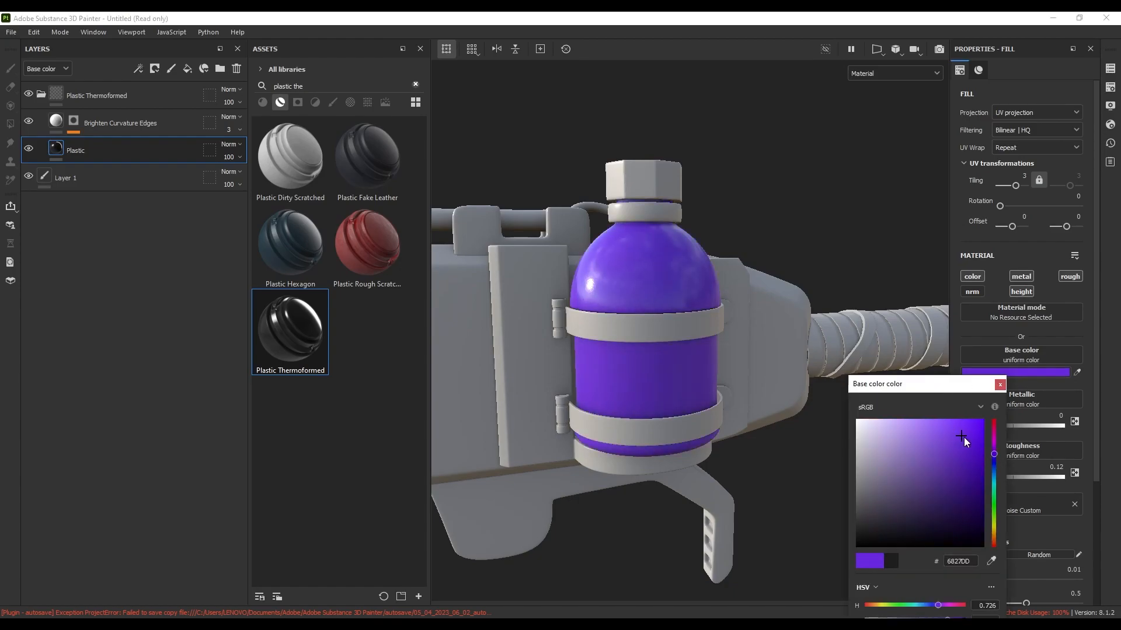
left_click(994, 466)
left_click_drag(974, 475, 972, 504)
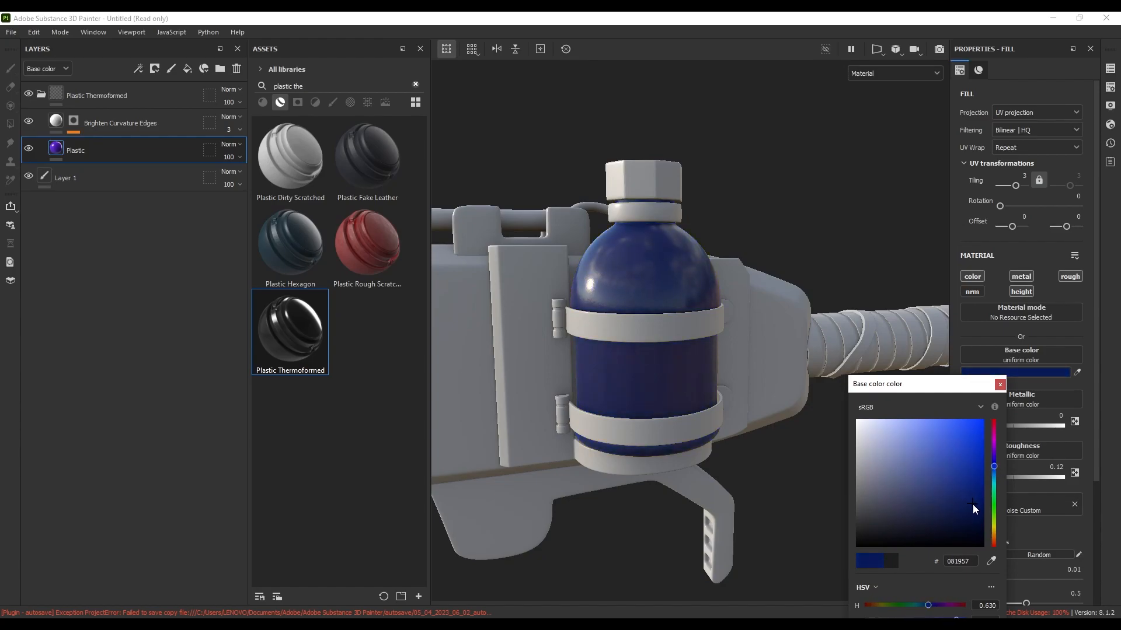
left_click(1000, 385)
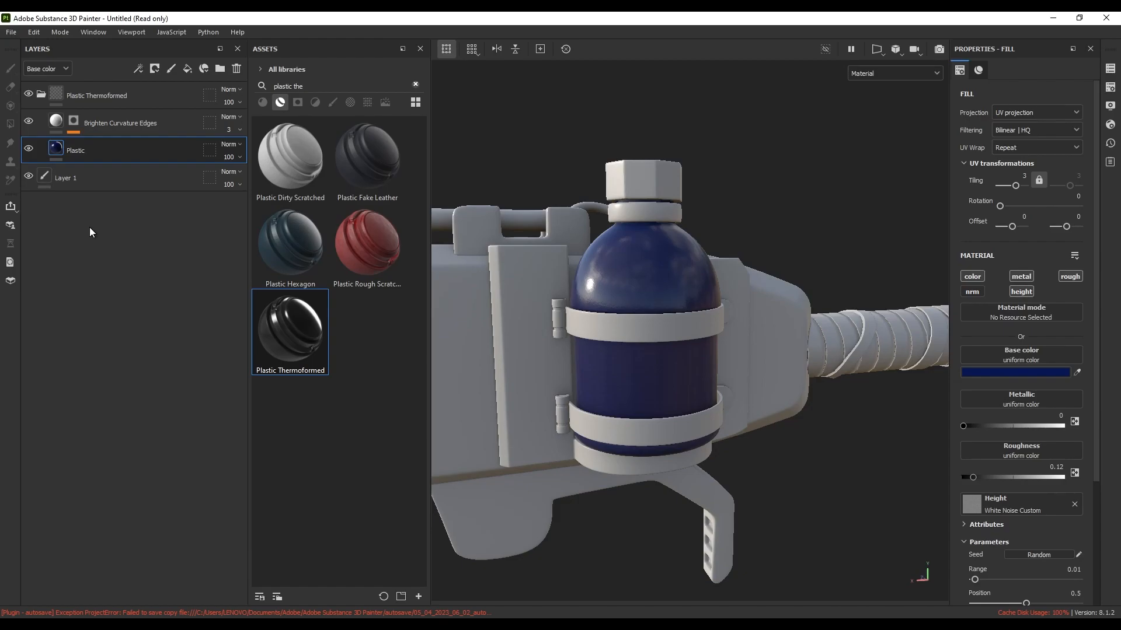
left_click(41, 94)
left_click(112, 95)
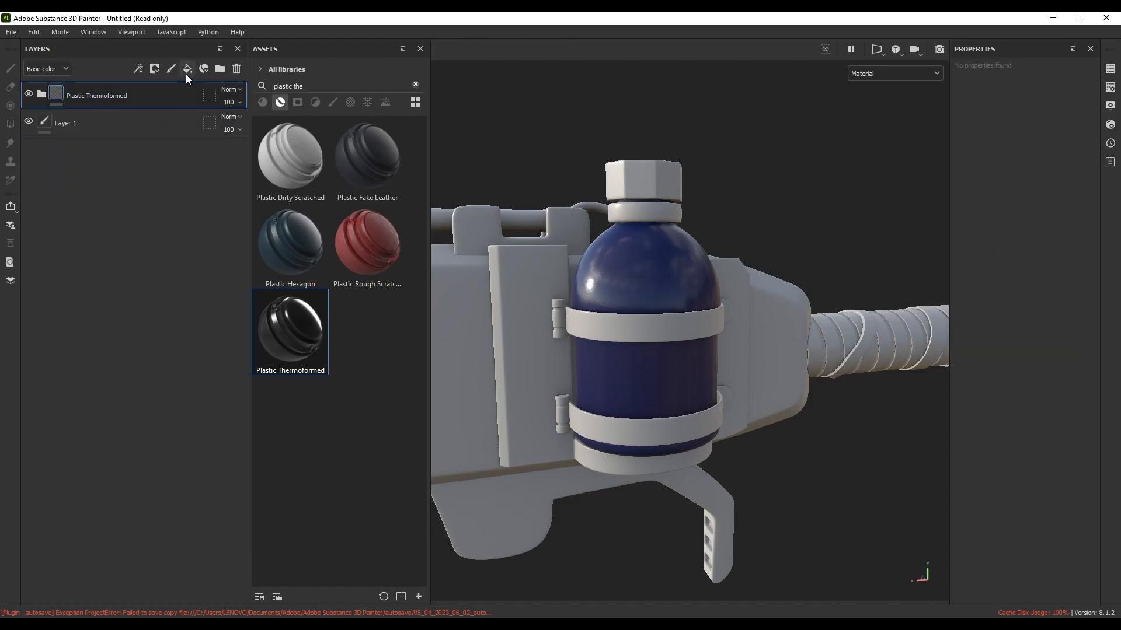
Add Fill layer 1, group it into Folder 1, and give Folder 1 a black mask with a Paint effect
left_click(187, 69)
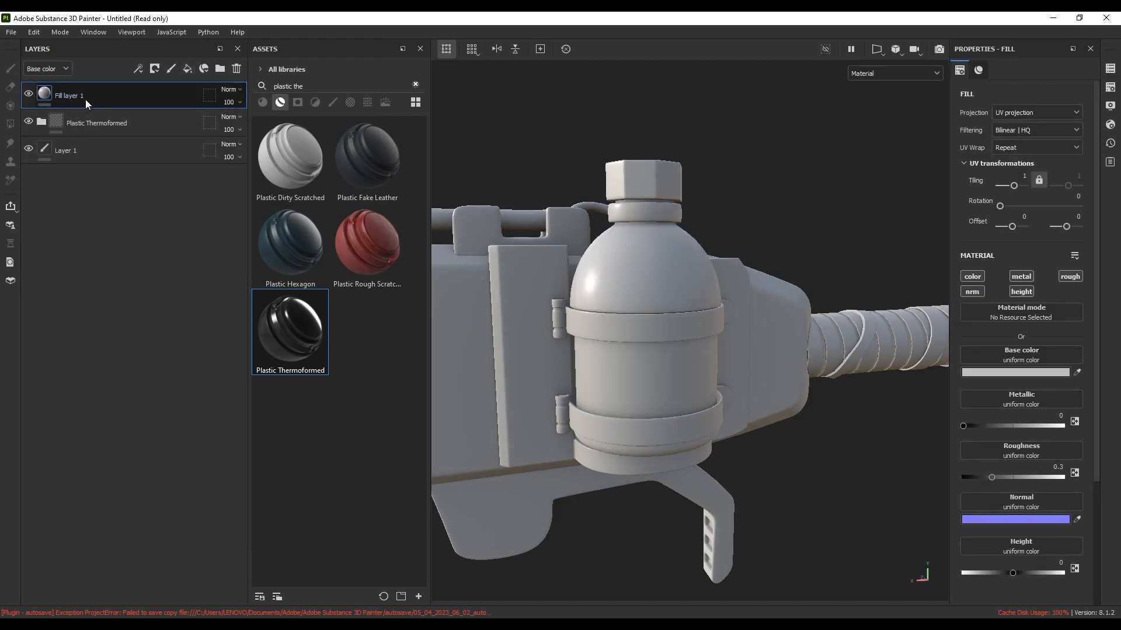
key("ctrl+g")
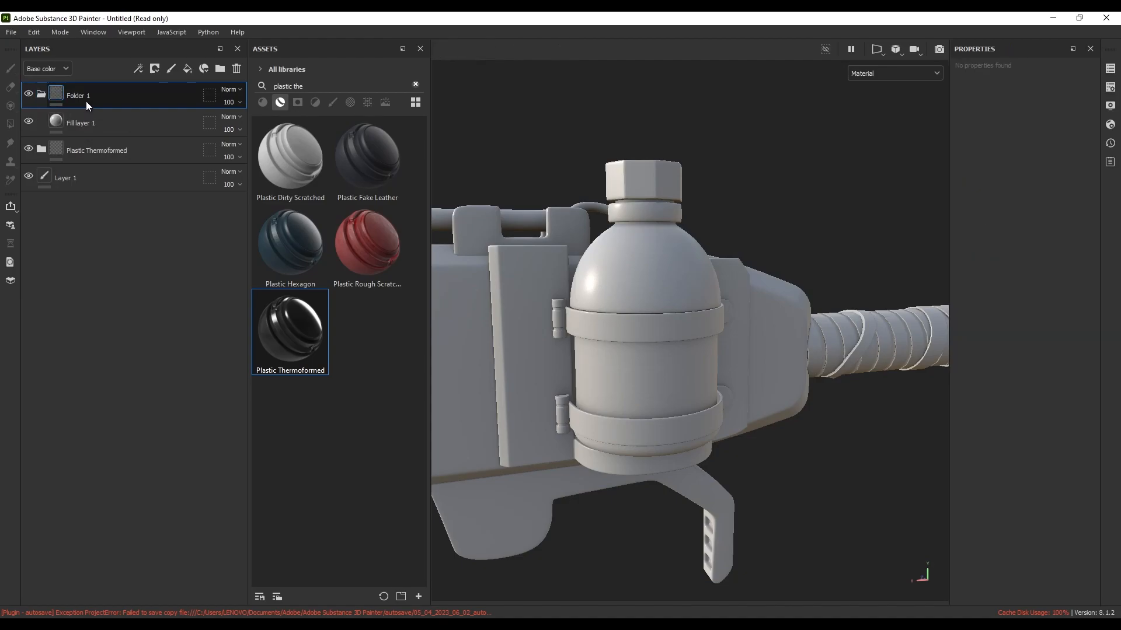
left_click(154, 69)
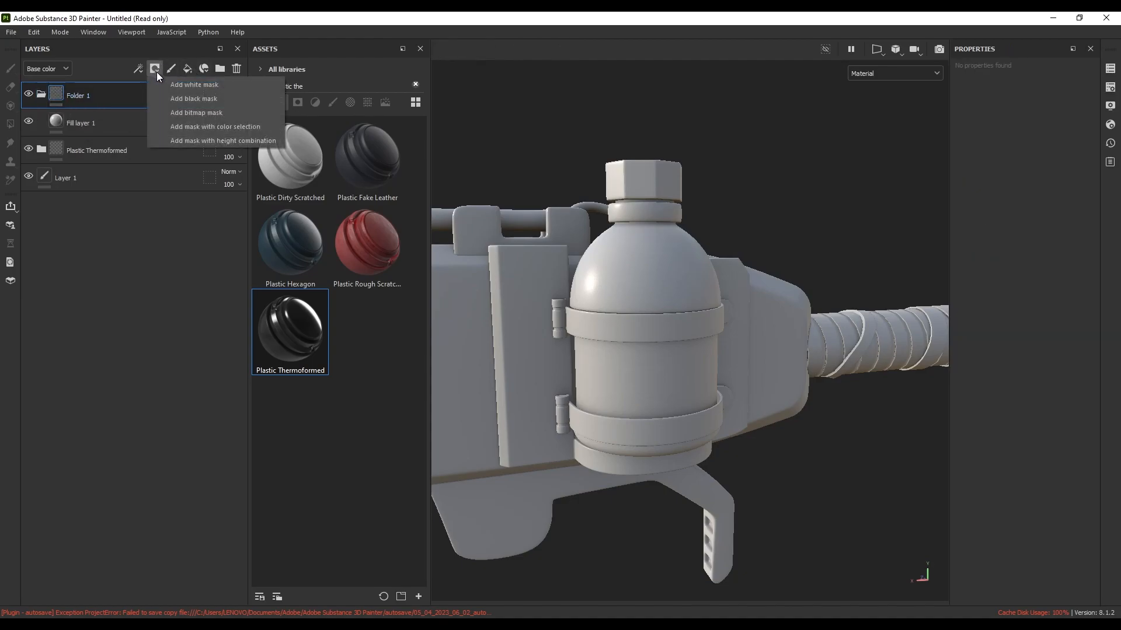
left_click(165, 99)
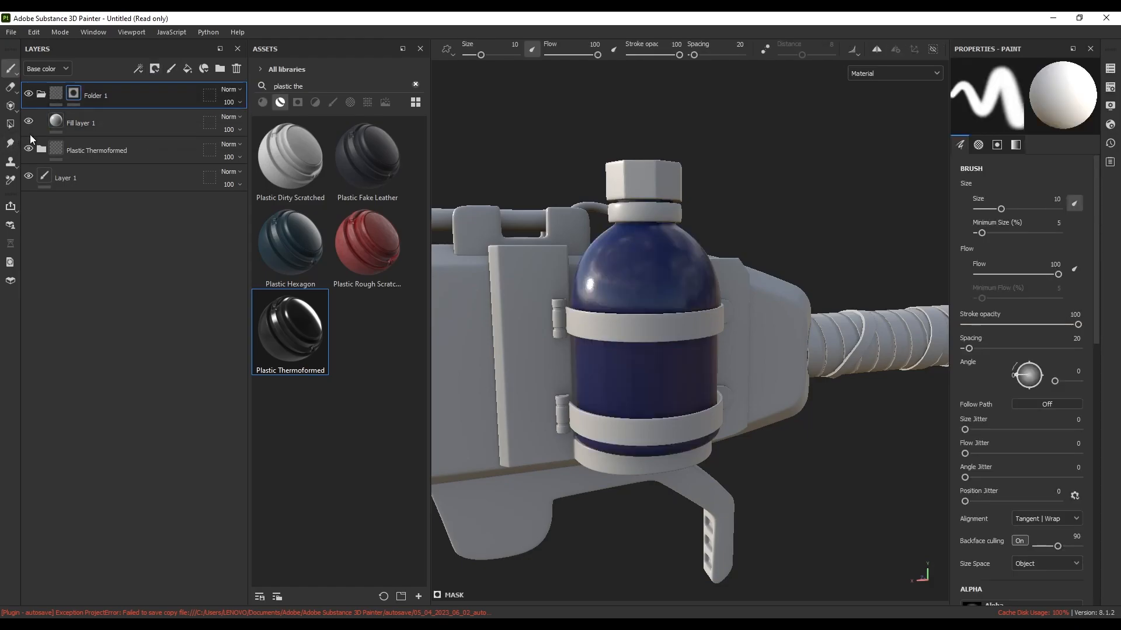
right_click(75, 92)
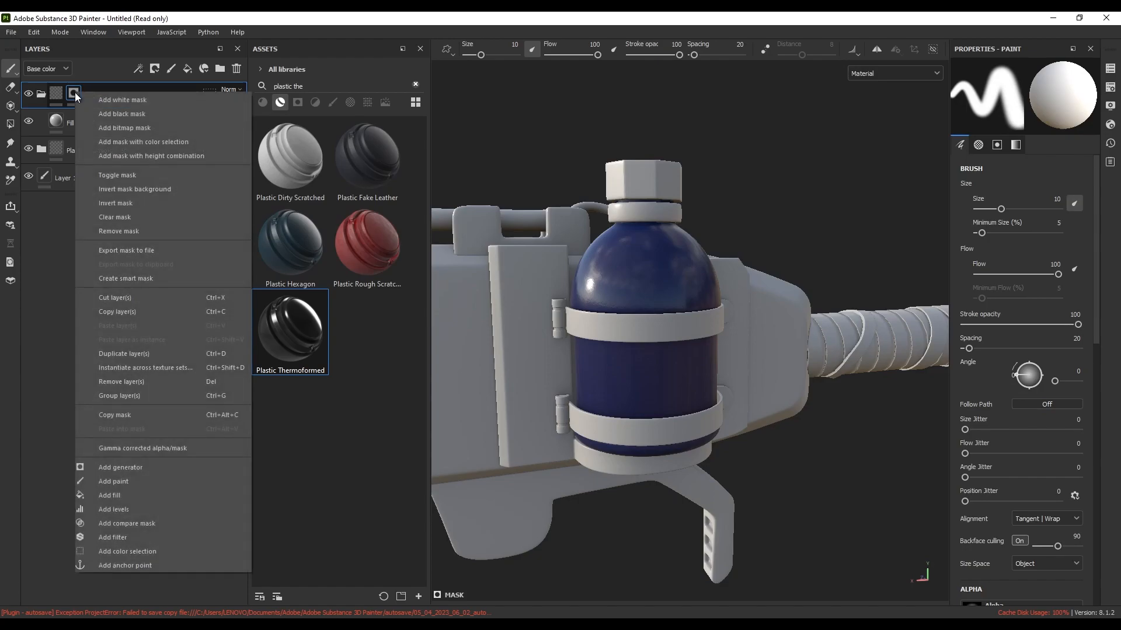
left_click(138, 484)
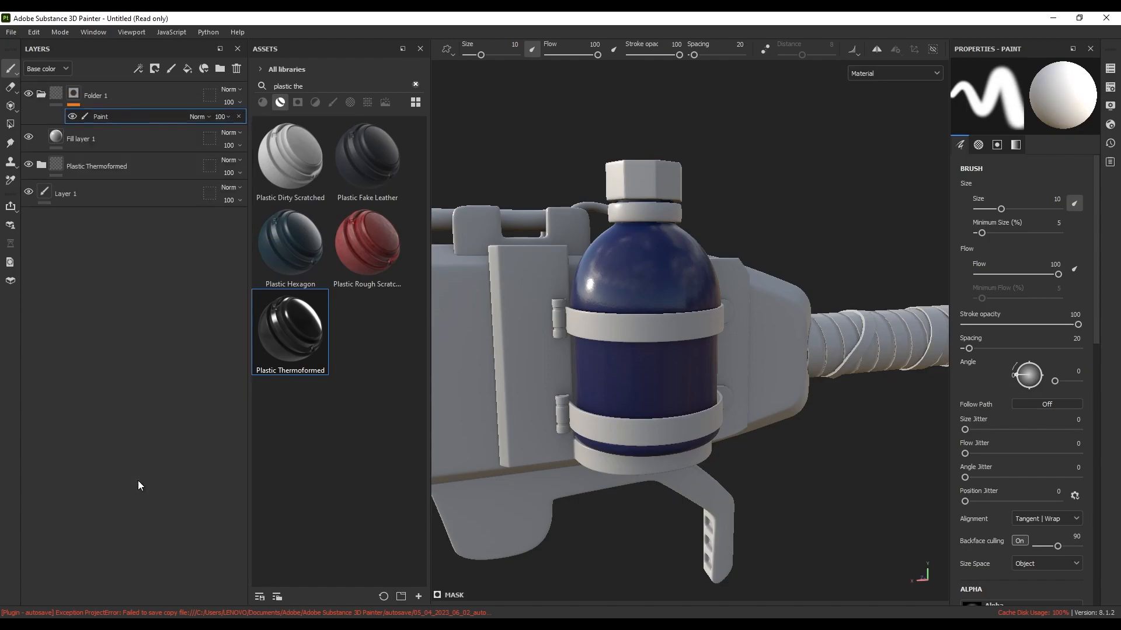
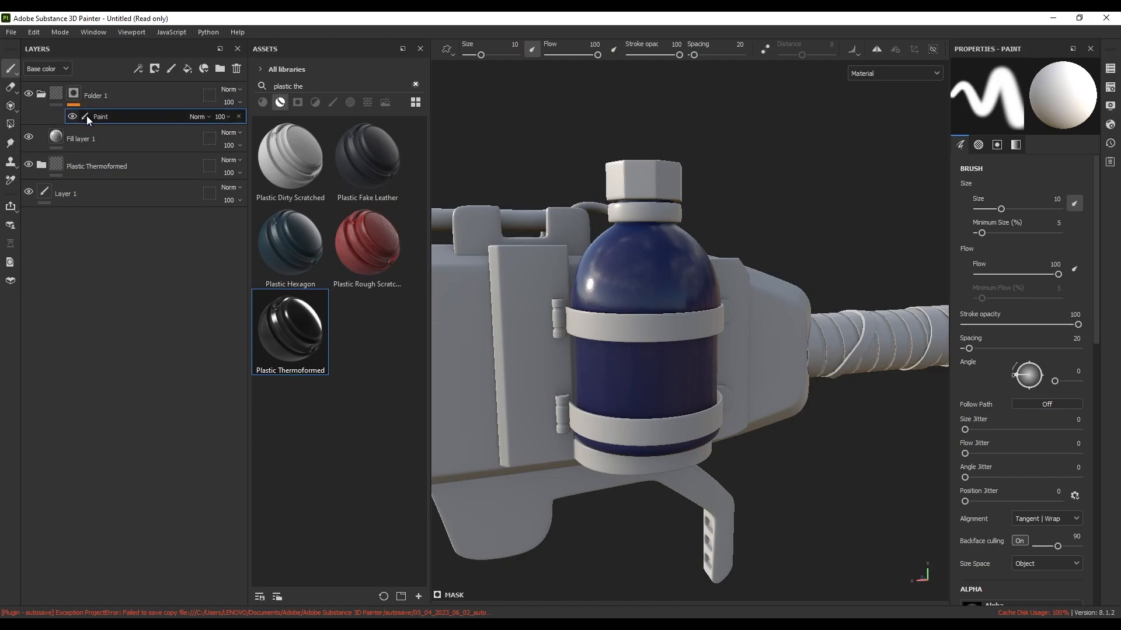
Switch to Polygon Fill and fill the faces of the bottle's glass band
left_click(11, 125)
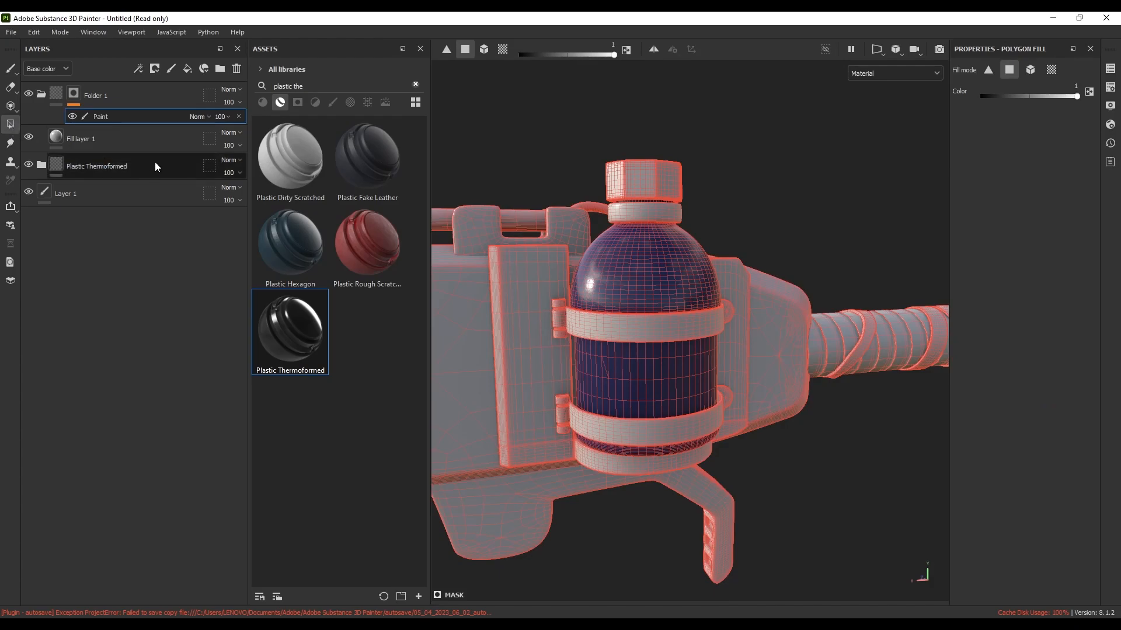
left_click_drag(721, 345, 686, 302, "alt")
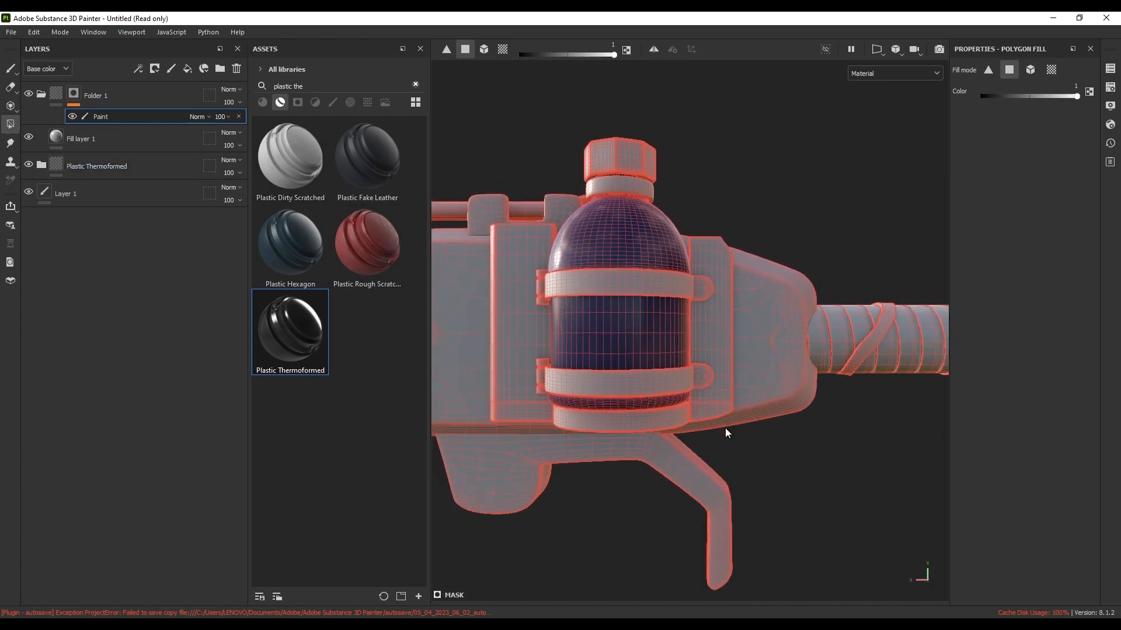
left_click_drag(713, 428, 531, 277)
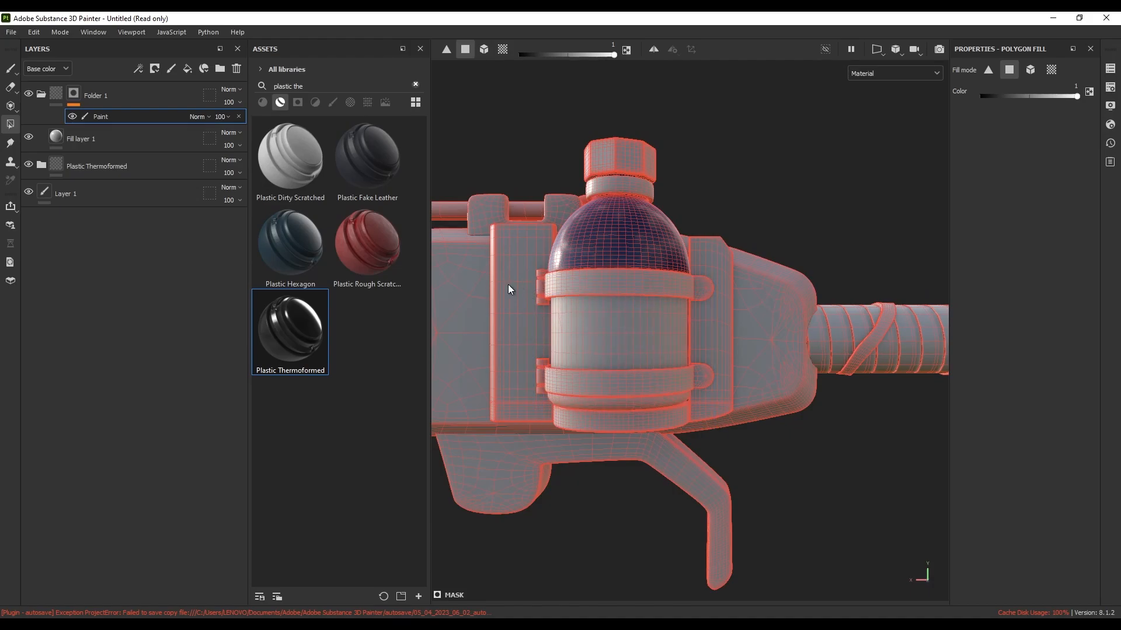
Isolate the bottle texture set in the Texture Set List
left_click(1110, 68)
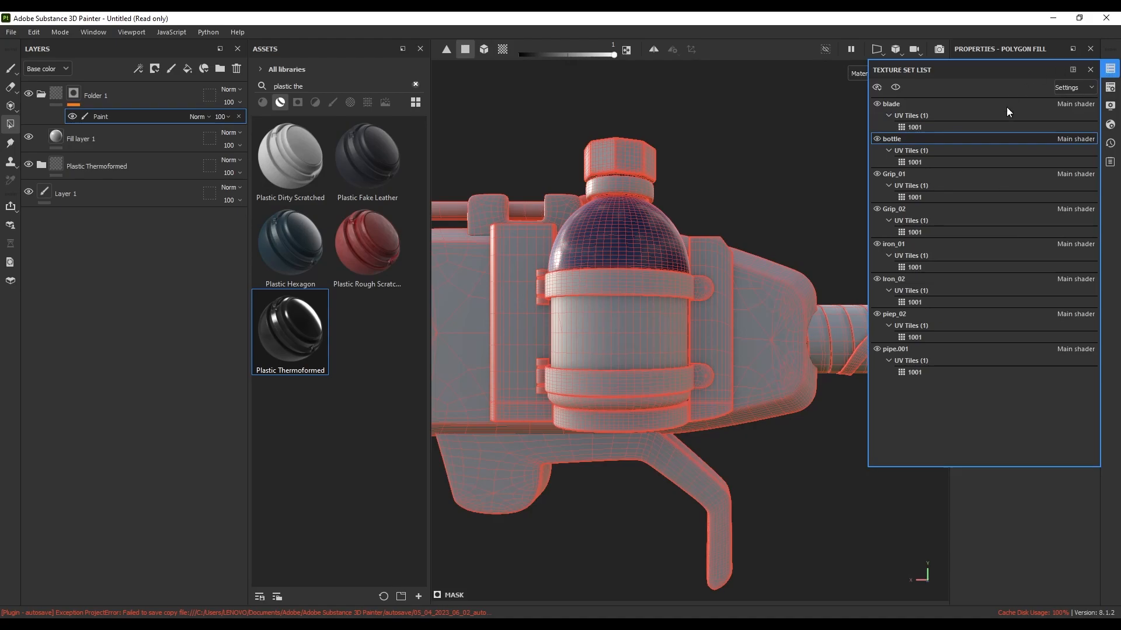
left_click(881, 139, "alt")
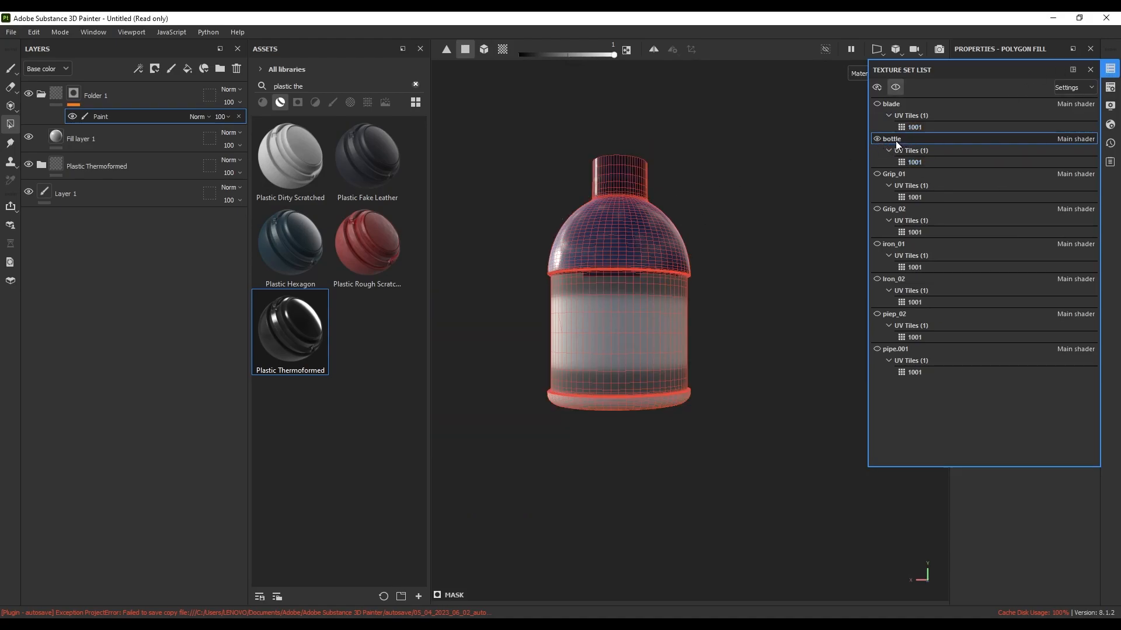
mouse_move(608, 314)
left_mouse_down("alt")
mouse_move(586, 312)
mouse_move(804, 305)
mouse_move(605, 307)
left_mouse_up("alt")
scroll(613, 302, "up", 3)
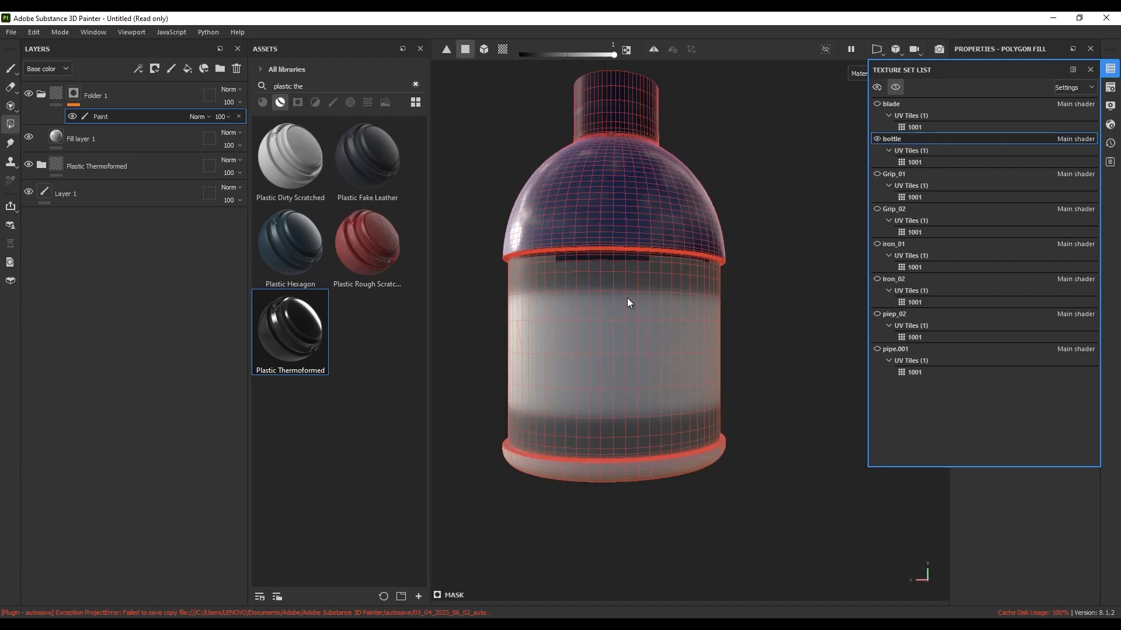
left_click(1110, 69)
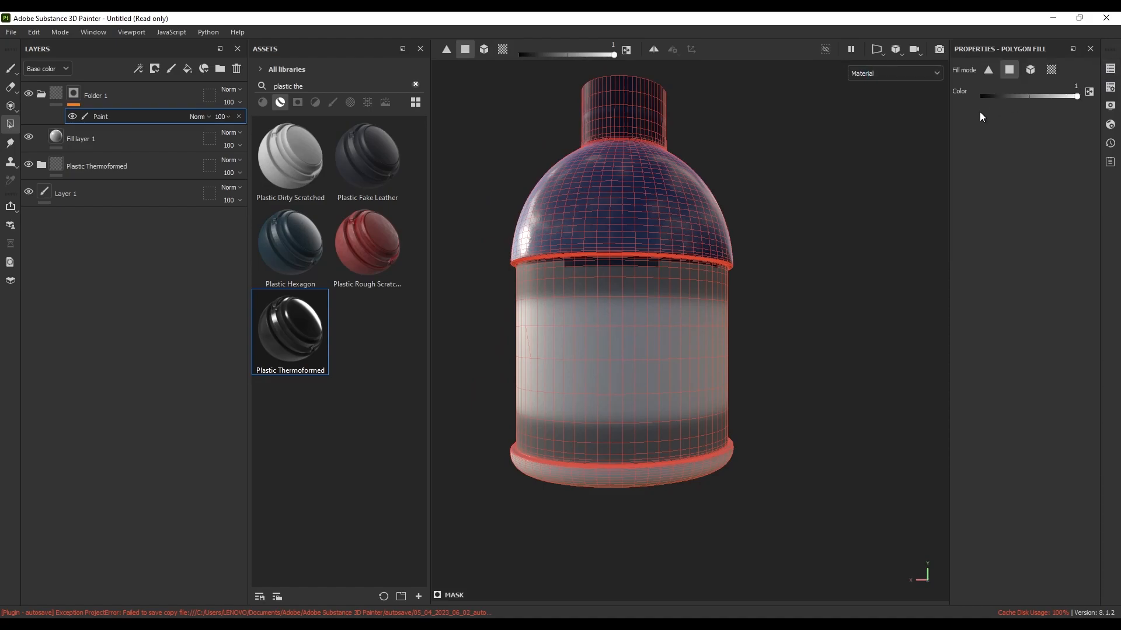
Switch the viewport to orthographic and fill the faces across the bottle body
left_click(896, 55)
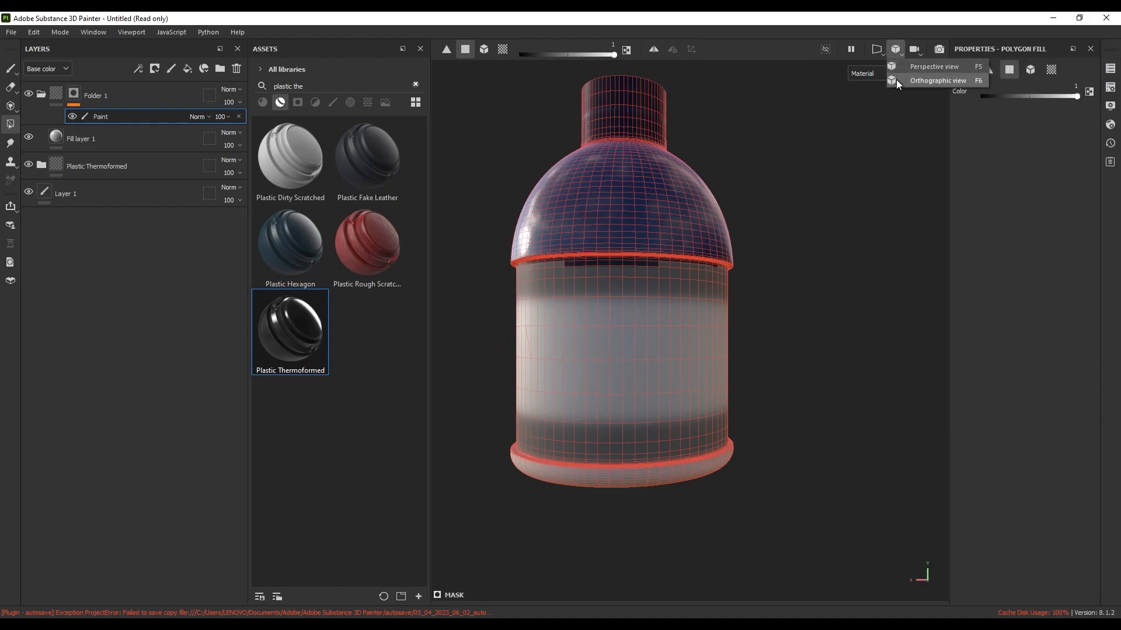
left_click(895, 80)
middle_click_drag(711, 298, 750, 277)
left_click_drag(798, 493, 411, 251)
mouse_move(530, 274)
left_mouse_down("alt")
mouse_move(845, 257)
mouse_move(645, 280)
left_mouse_up("alt")
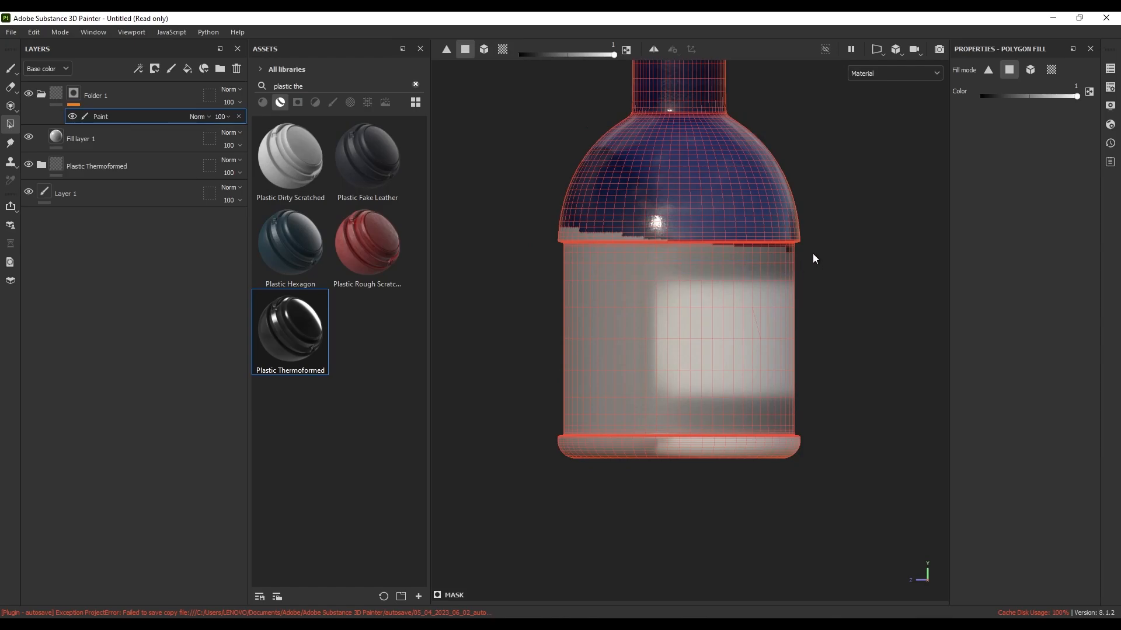
left_click_drag(723, 260, 649, 278)
Switch polygon fill to erase and clear the mask over the bottle shoulder
key("x")
left_click_drag(531, 195, 721, 239)
left_click_drag(600, 265, 623, 274, "alt")
scroll(687, 279, "down", 4)
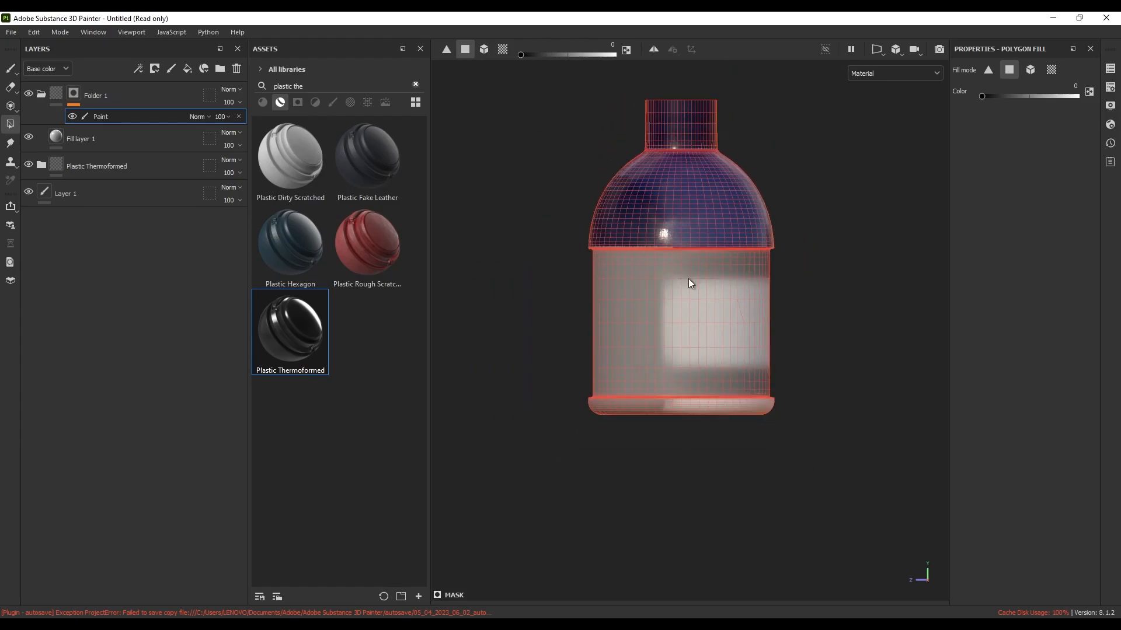
Set Fill layer 1's base colour to amber yellow A48028
left_click(78, 141)
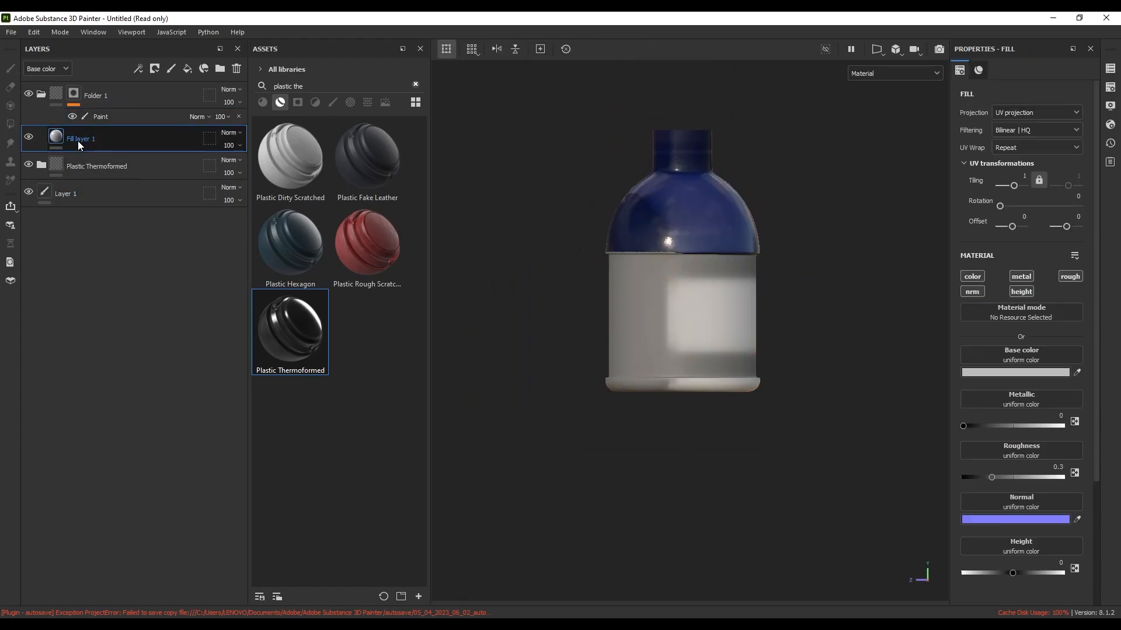
left_click(1019, 372)
left_click_drag(889, 450, 930, 474)
left_click_drag(996, 522, 997, 531)
left_click_drag(959, 470, 953, 464)
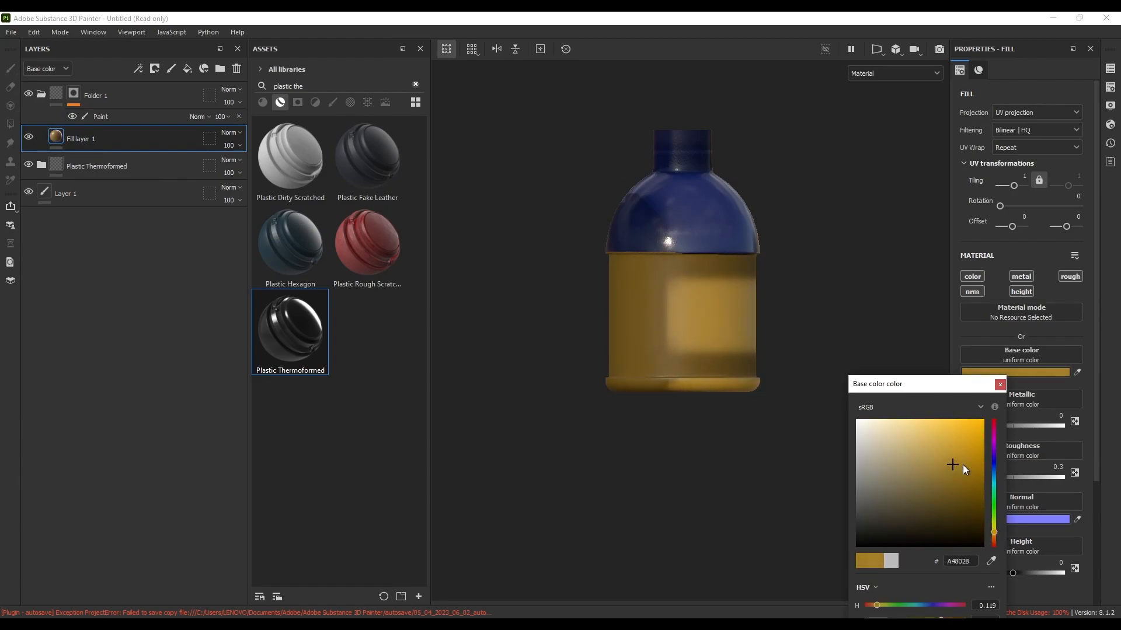
left_click(1000, 384)
scroll(689, 375, "down", 3)
mouse_move(688, 378)
left_mouse_down("alt")
mouse_move(745, 393)
mouse_move(680, 392)
left_mouse_up("alt")
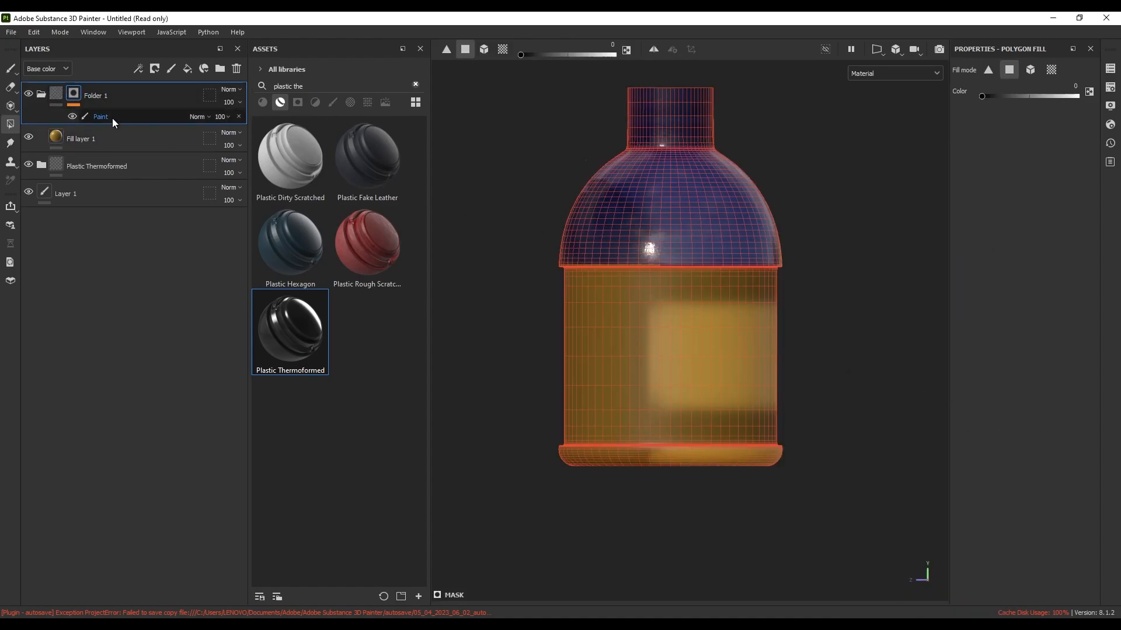
Test mask fills on the Paint sublayer around the dome band, then undo them
left_click(112, 118)
left_click_drag(539, 228, 668, 284)
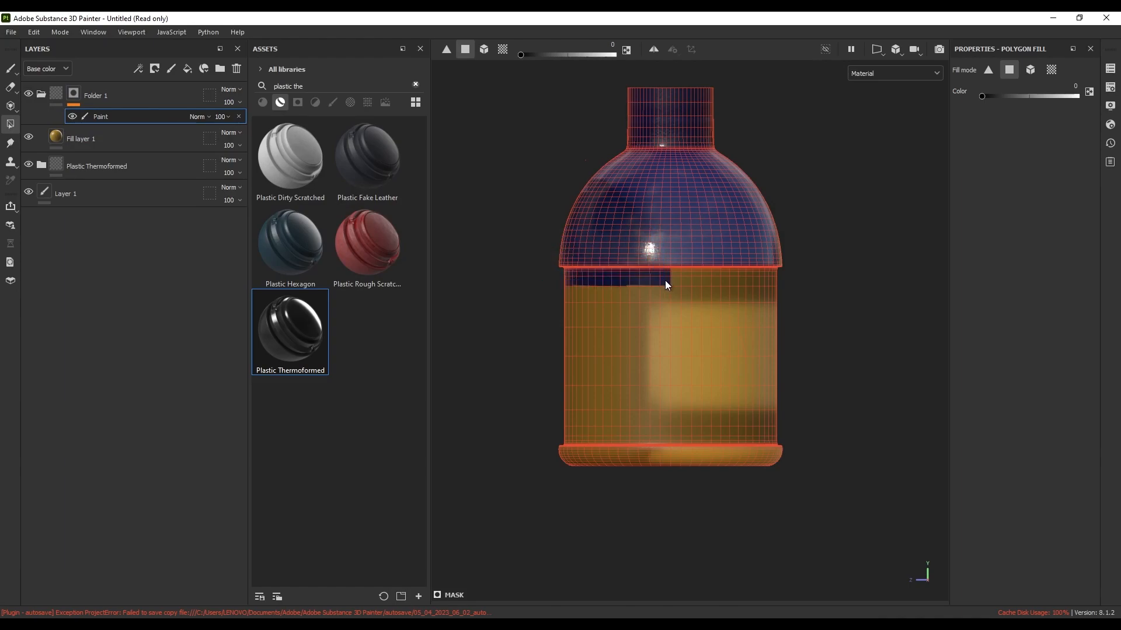
key("ctrl+z")
key("ctrl+z")
left_click_drag(545, 269, 814, 319)
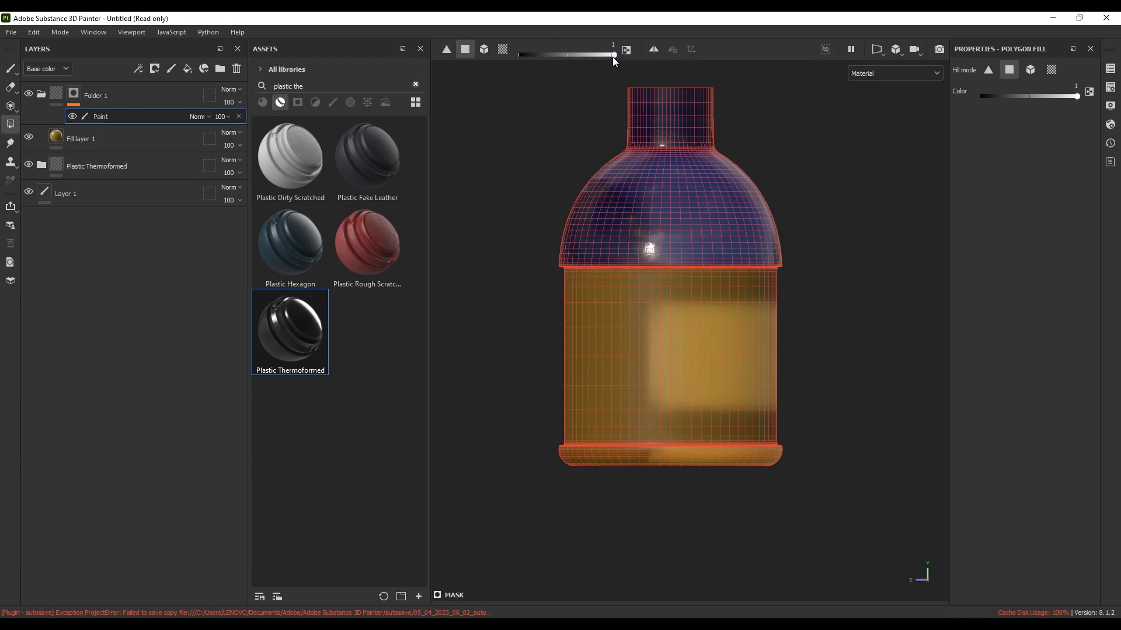
left_click_drag(615, 55, 509, 66)
left_click_drag(544, 229, 666, 349)
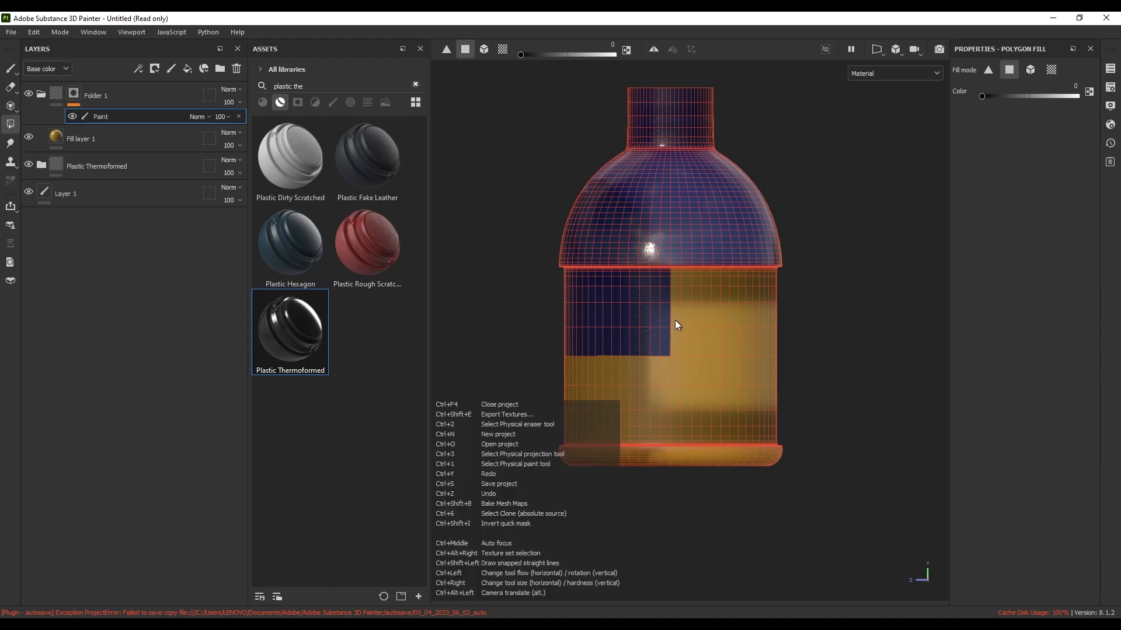
key("ctrl+z")
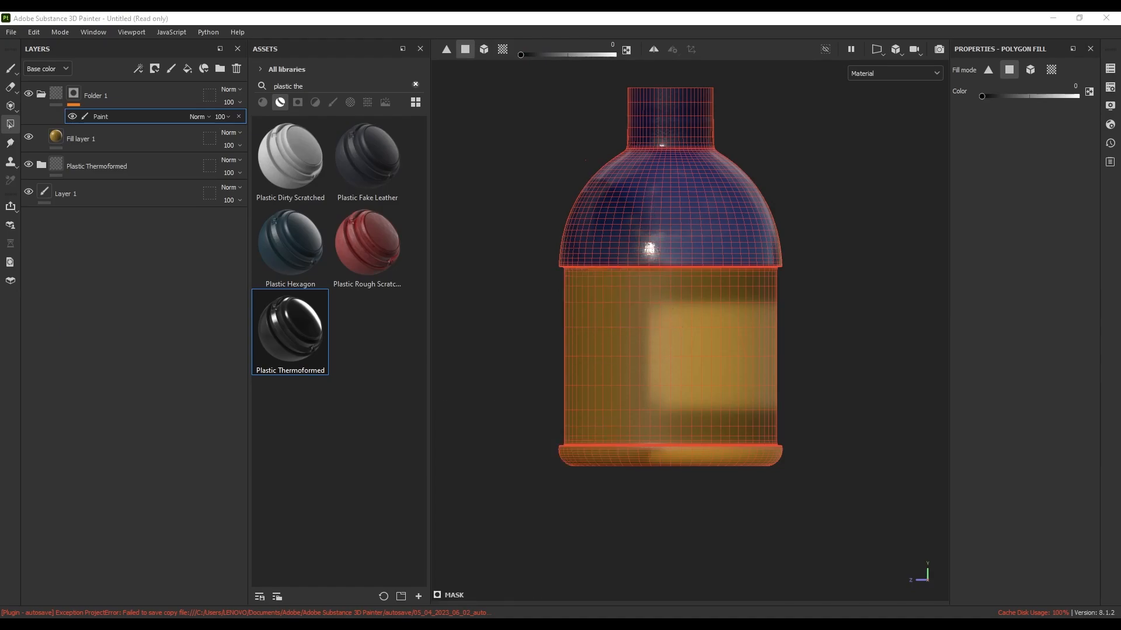
Show the blade, Grip, iron, piep_02 and pipe.001 texture sets again
left_click(1110, 69)
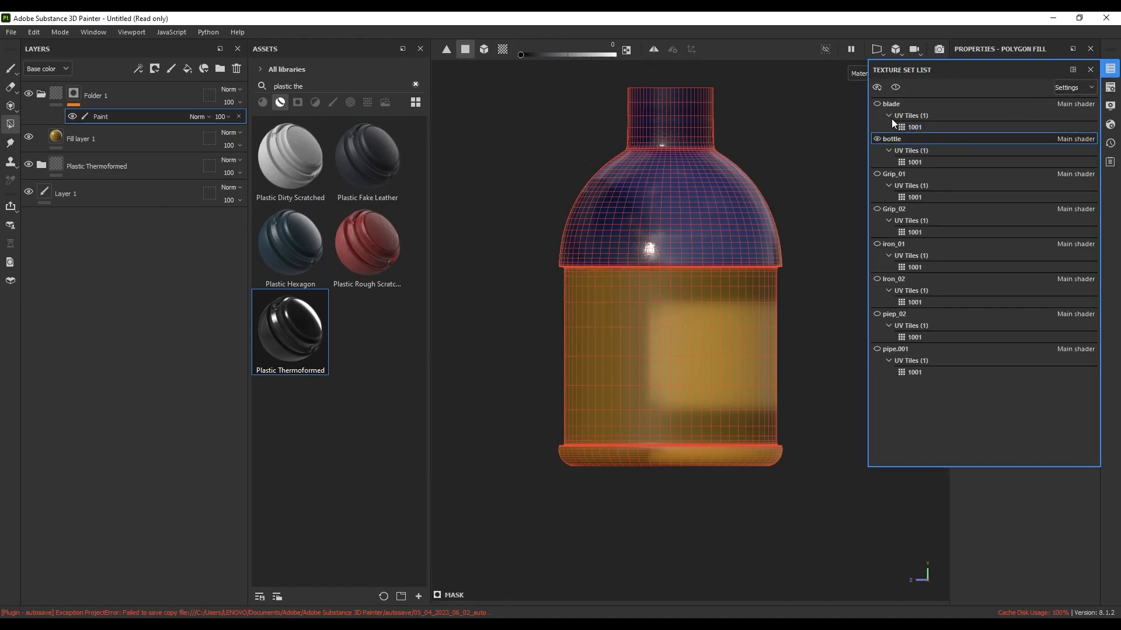
left_click(877, 104)
left_click(877, 174)
left_click(877, 209)
left_click(877, 244)
left_click(876, 279)
left_click(877, 314)
left_click(877, 349)
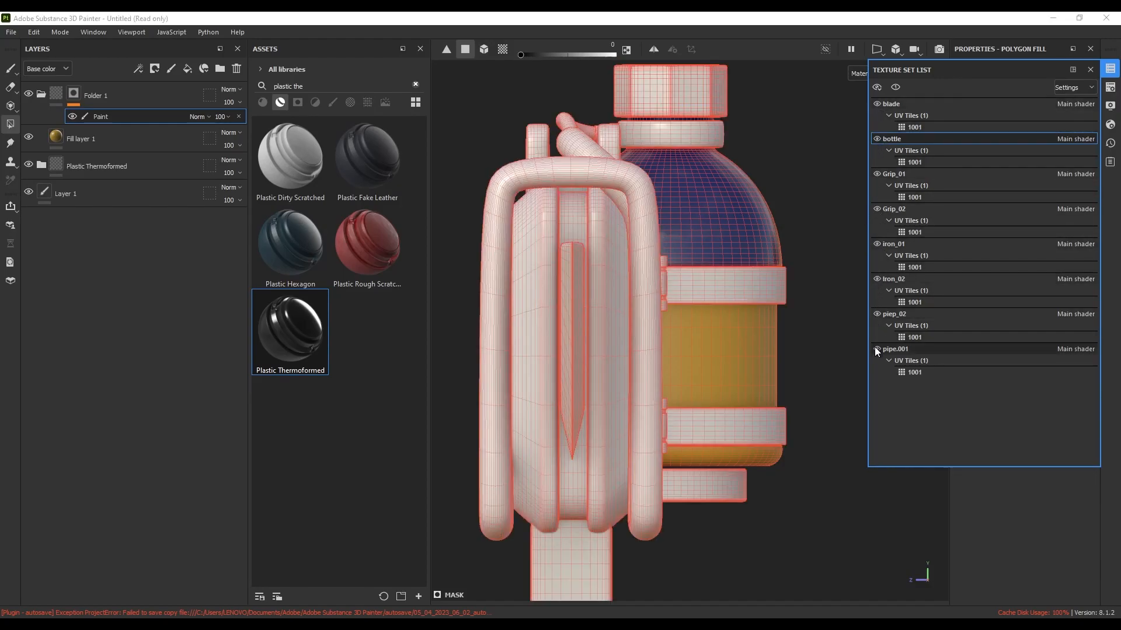
Frame the whole gun side-on and collapse Folder 1
scroll(693, 275, "down", 3)
left_click_drag(726, 319, 543, 320, "alt")
scroll(697, 310, "down", 3)
left_click_drag(751, 329, 728, 351, "alt")
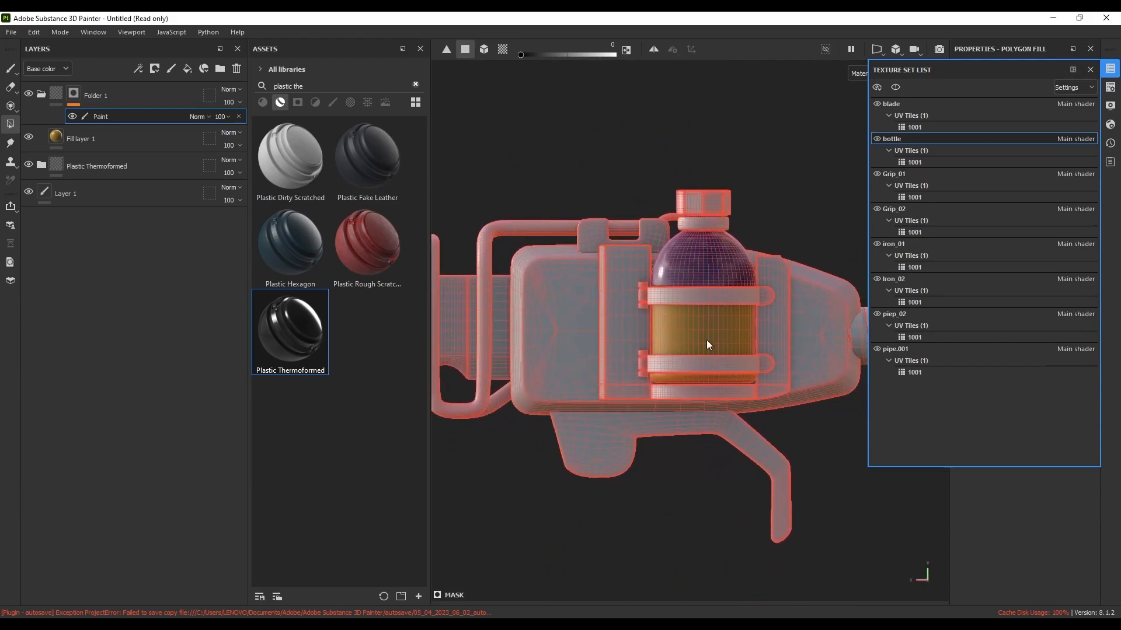
left_click(41, 92)
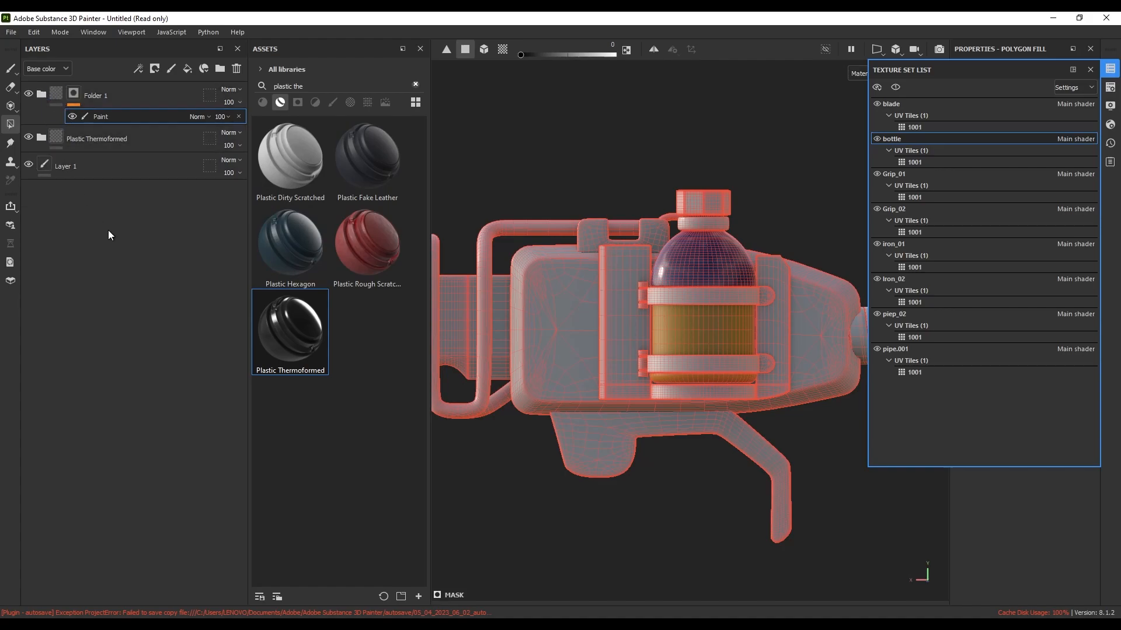
Add Fill layer 2, group it into Folder 2, and give Folder 2 a black mask
left_click(185, 70)
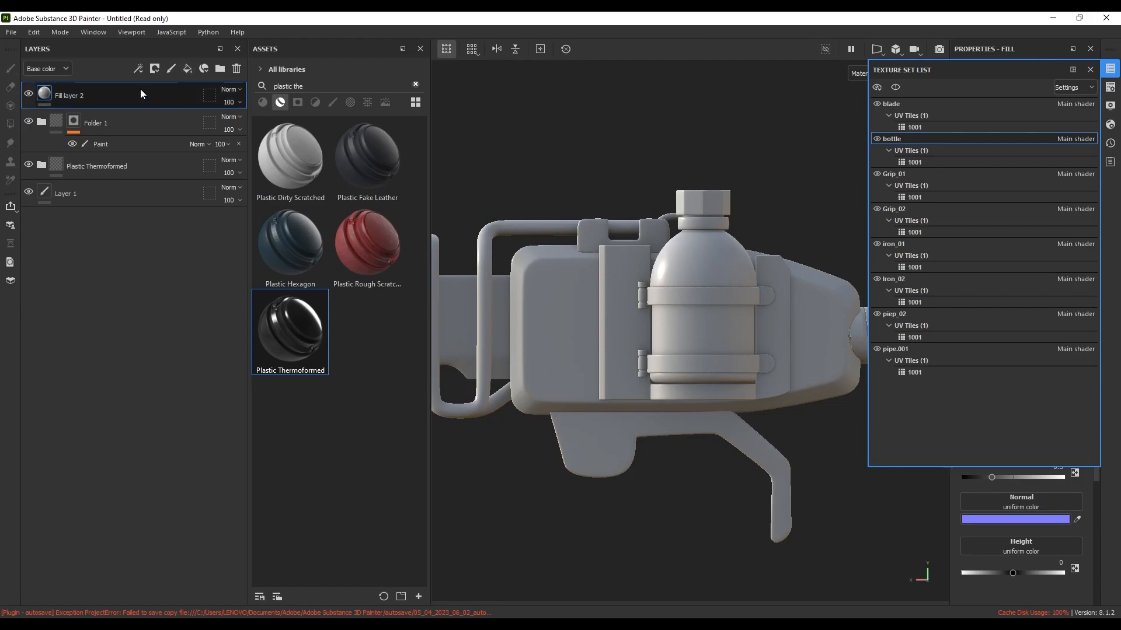
key("ctrl+g")
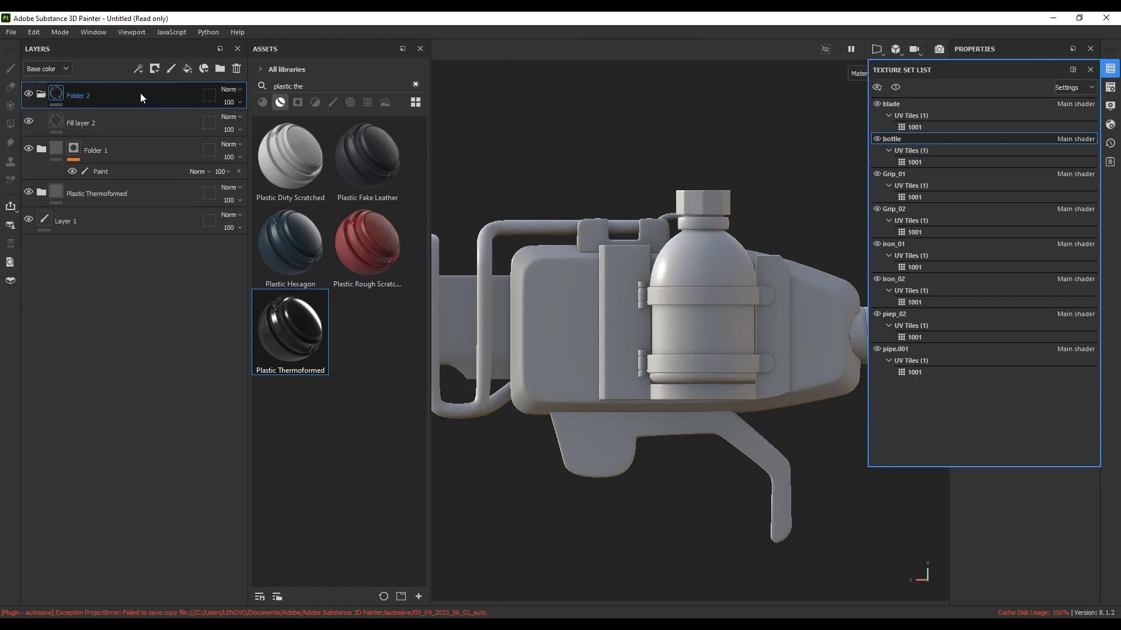
left_click(156, 70)
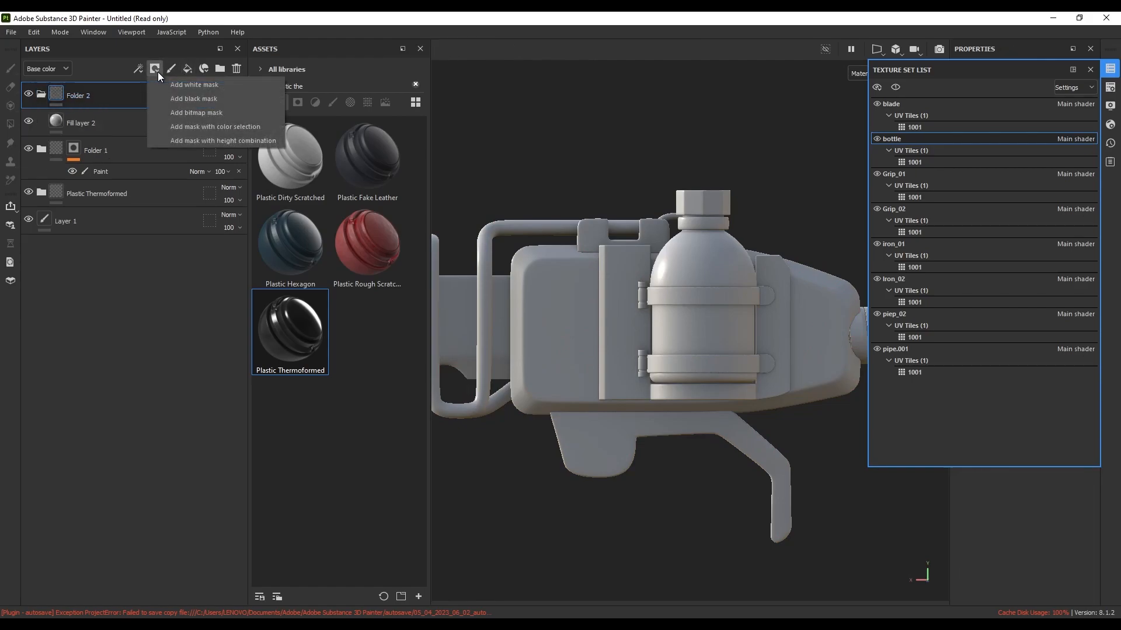
left_click(175, 98)
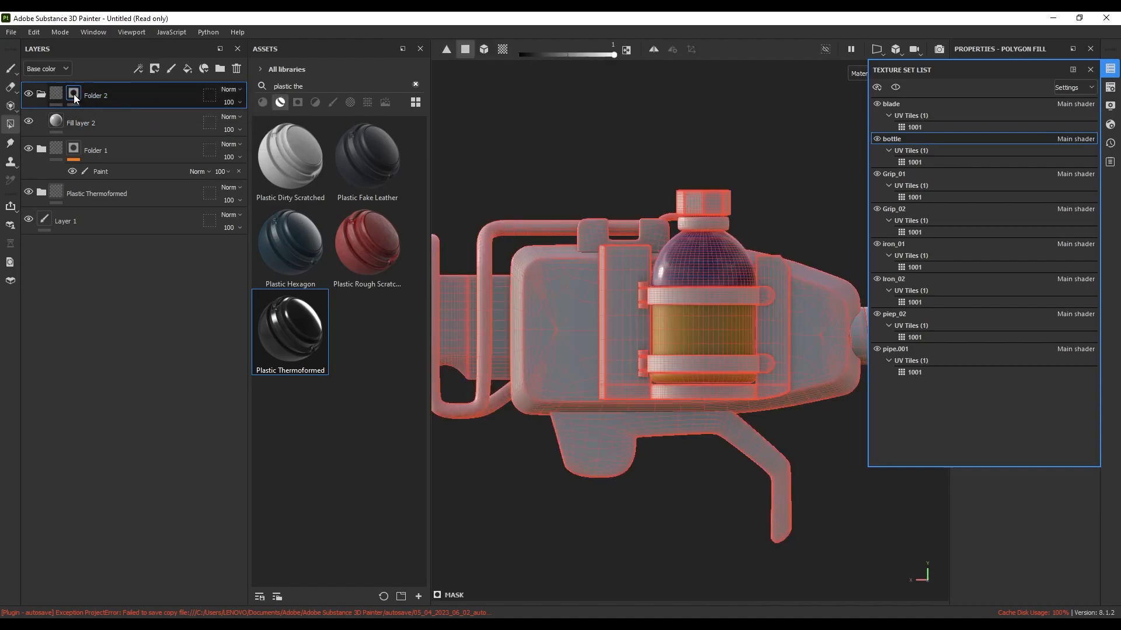
Search the alphas for 'sign' and pick the Sign Electrical alpha
left_click(351, 102)
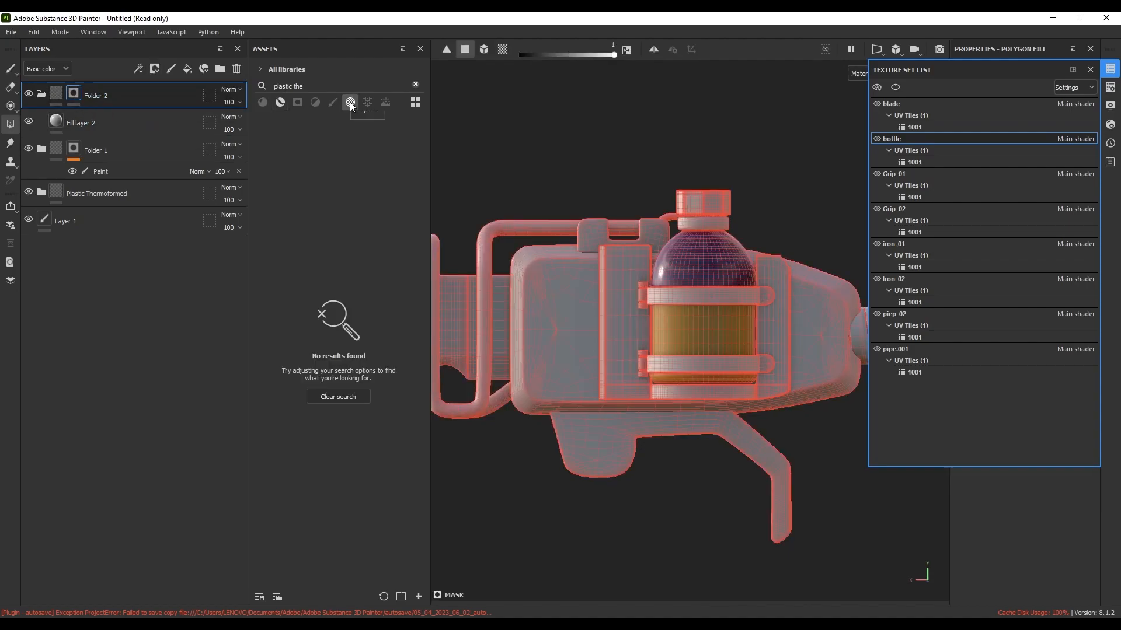
left_click(415, 84)
scroll(333, 258, "down", 10)
scroll(343, 280, "up", 8)
left_click(323, 86)
type("sign")
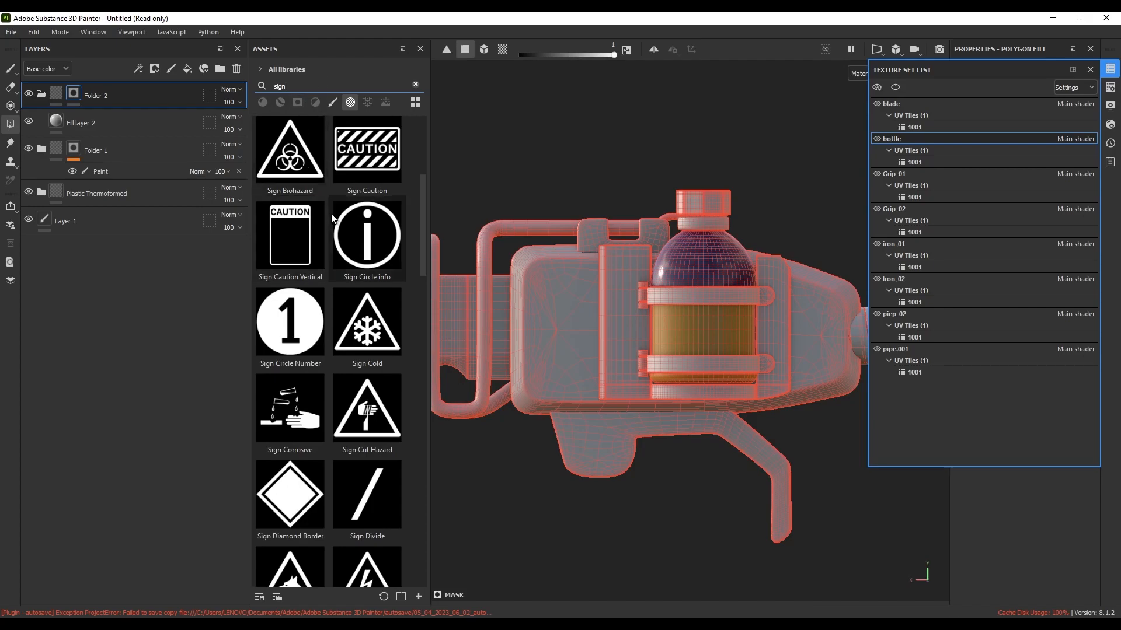
scroll(344, 218, "down", 5)
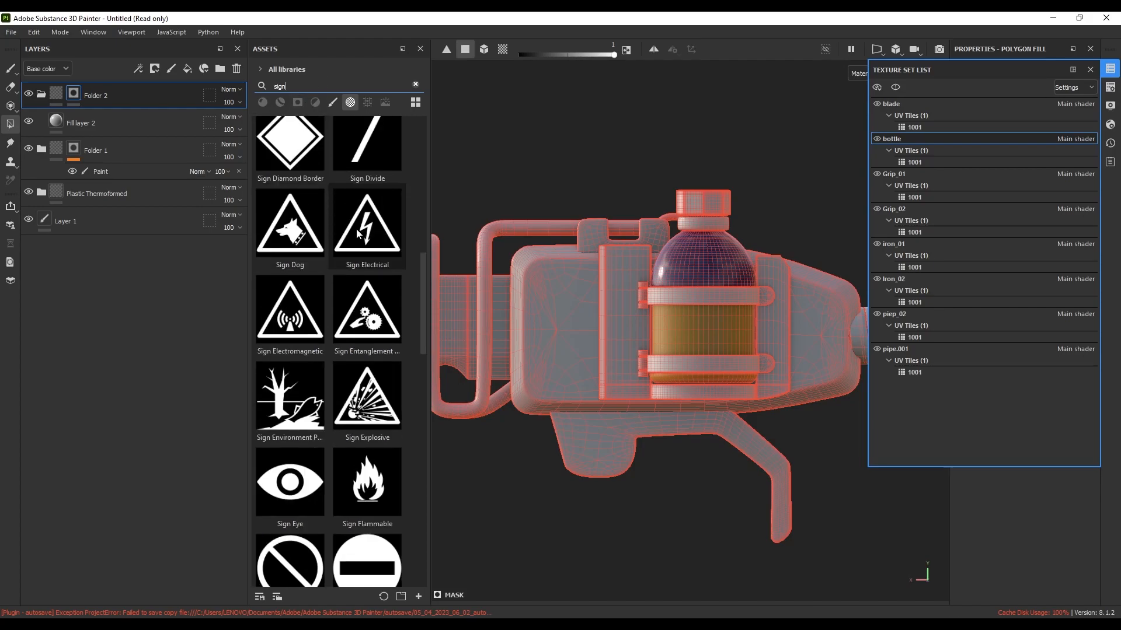
left_click(357, 231)
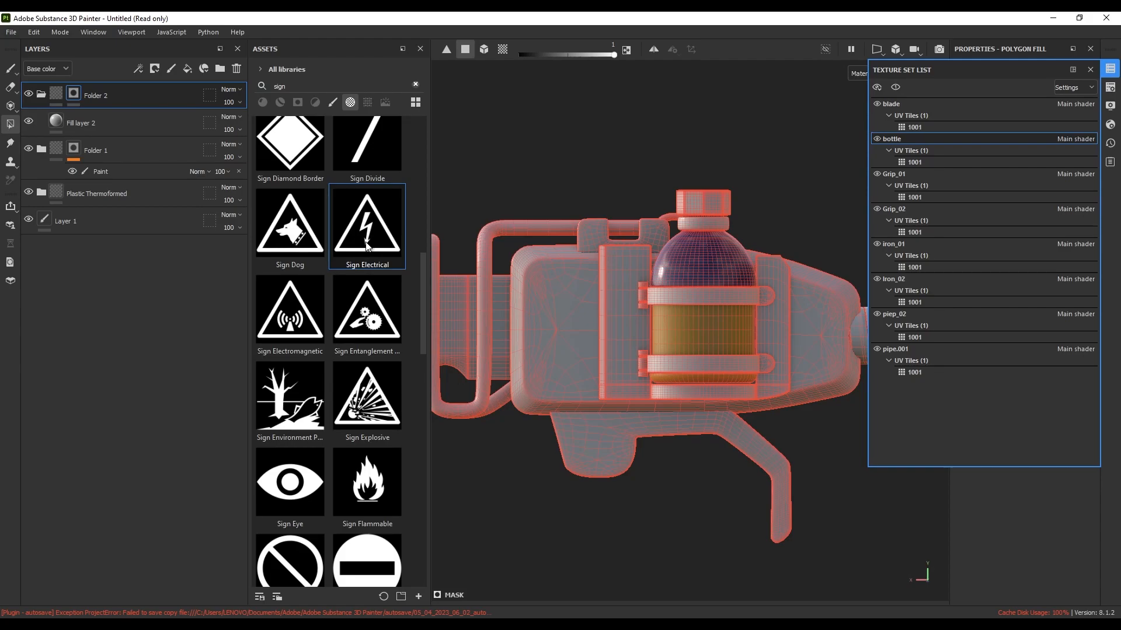
Size the paint brush to fit the yellow band and stamp the electrical sign on it
key("1")
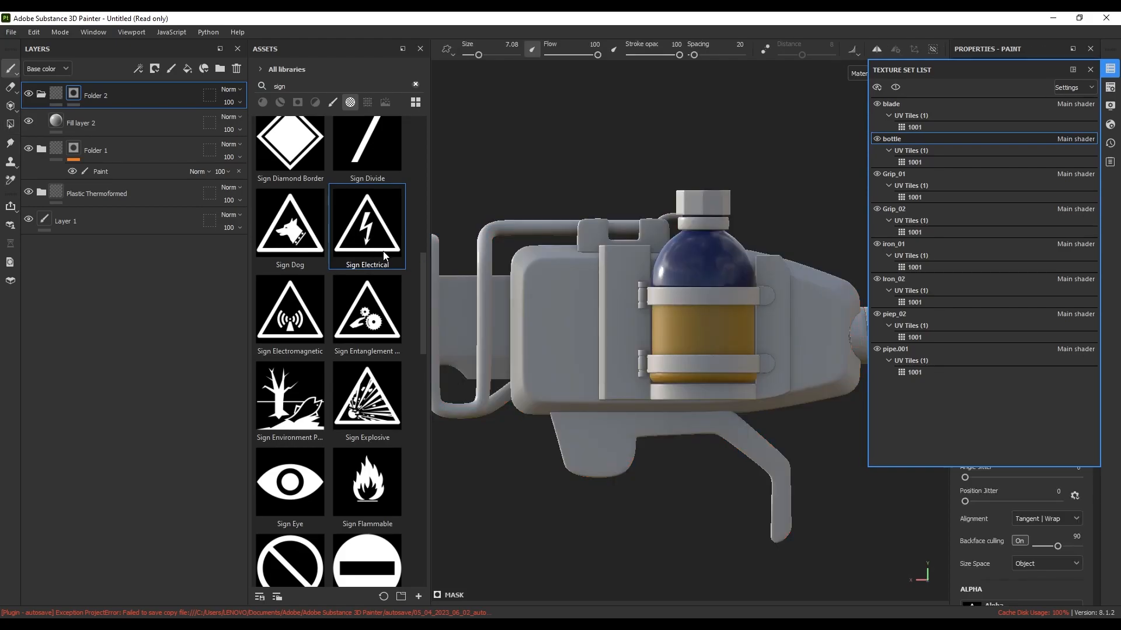
scroll(703, 324, "up", 6)
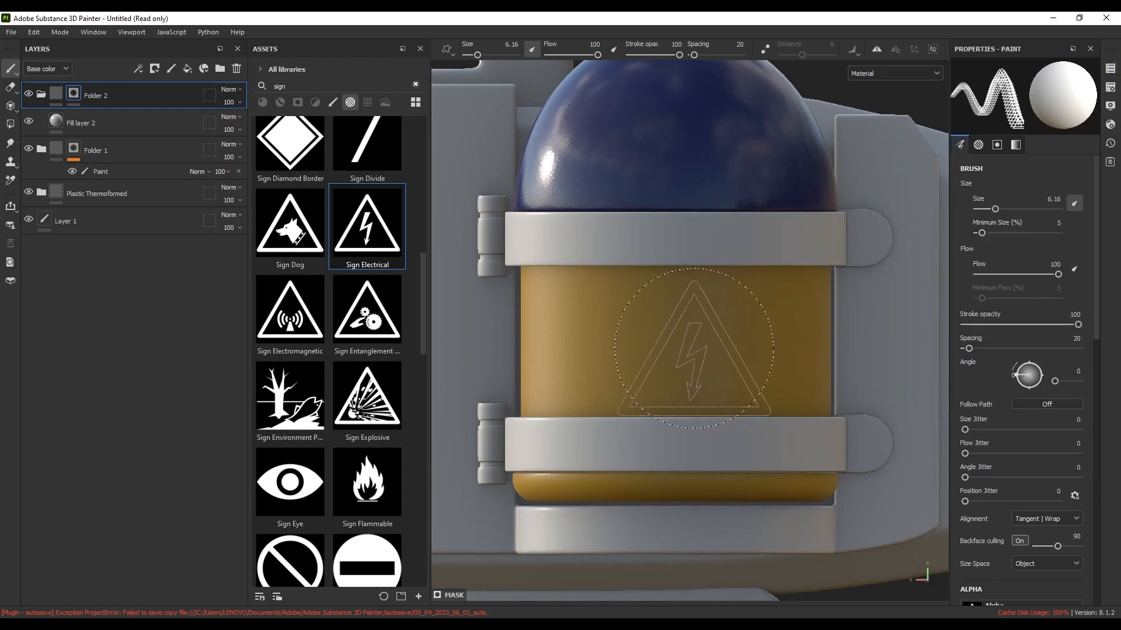
left_click_drag(995, 209, 1000, 209)
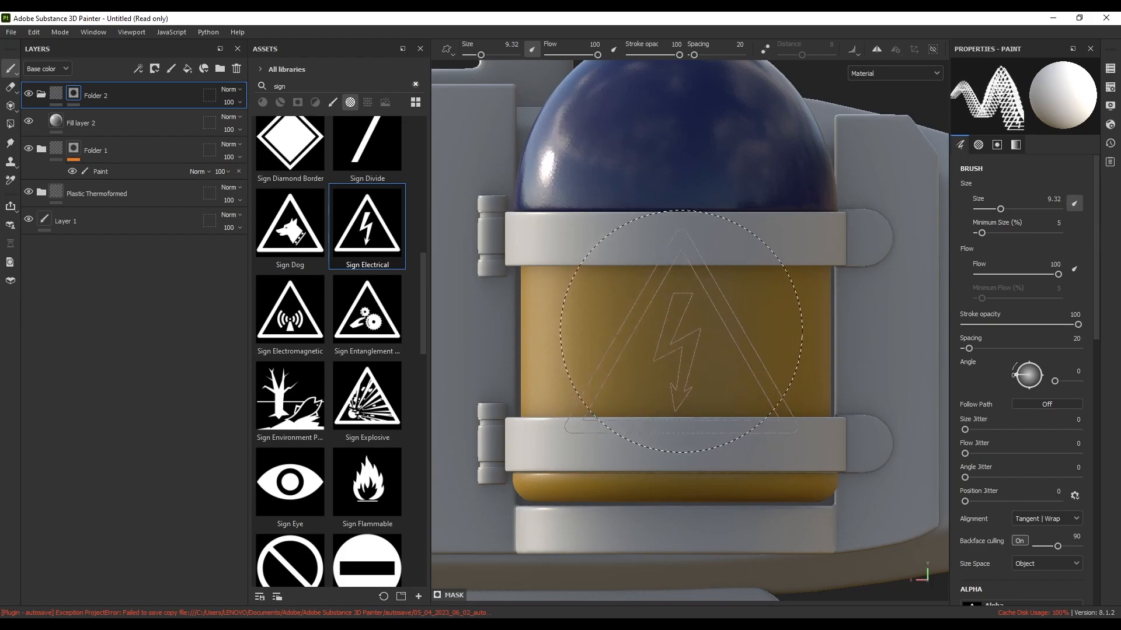
key("ctrl")
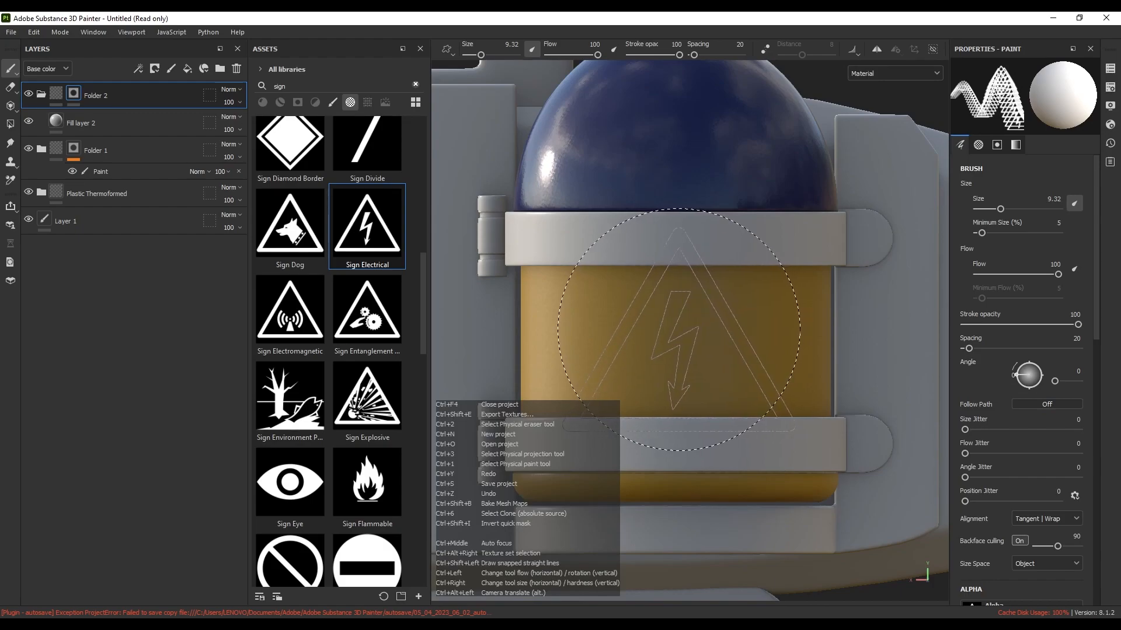
right_click_drag(679, 330, 668, 331, "ctrl")
left_click(679, 335)
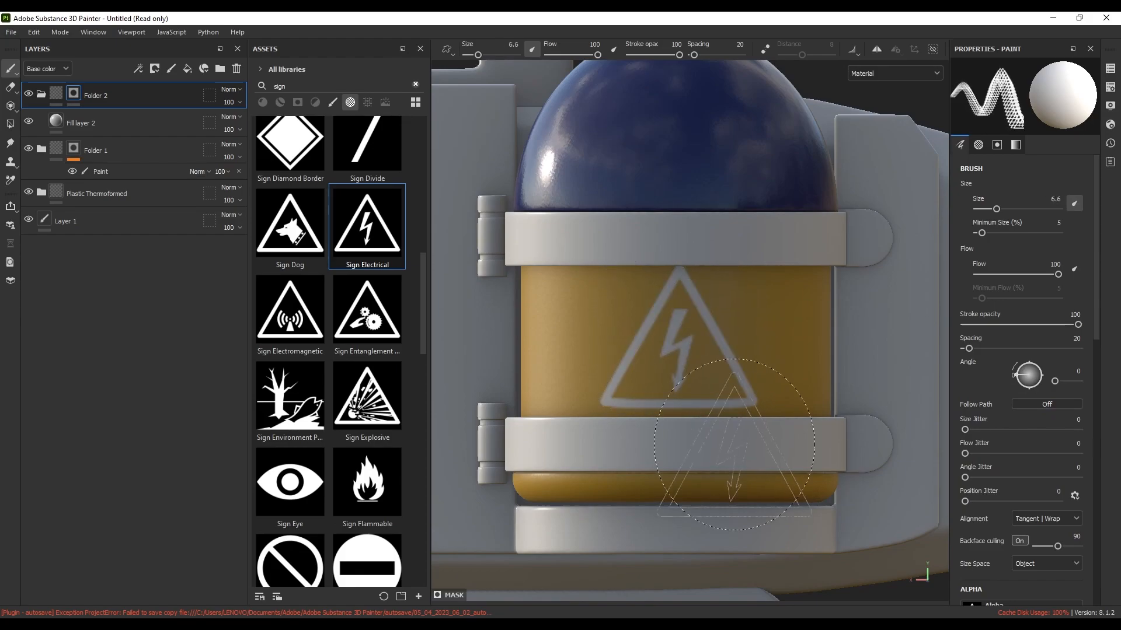
scroll(745, 352, "down", 5)
left_click_drag(743, 352, 676, 340, "alt")
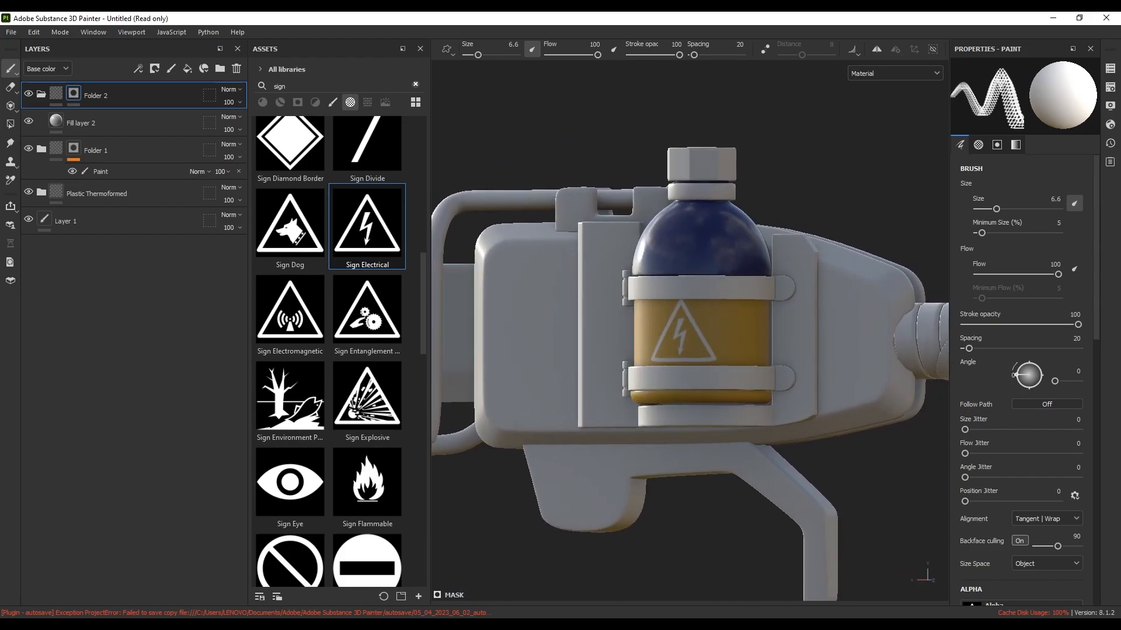
scroll(677, 340, "up", 2)
middle_click_drag(677, 340, 648, 338, "alt")
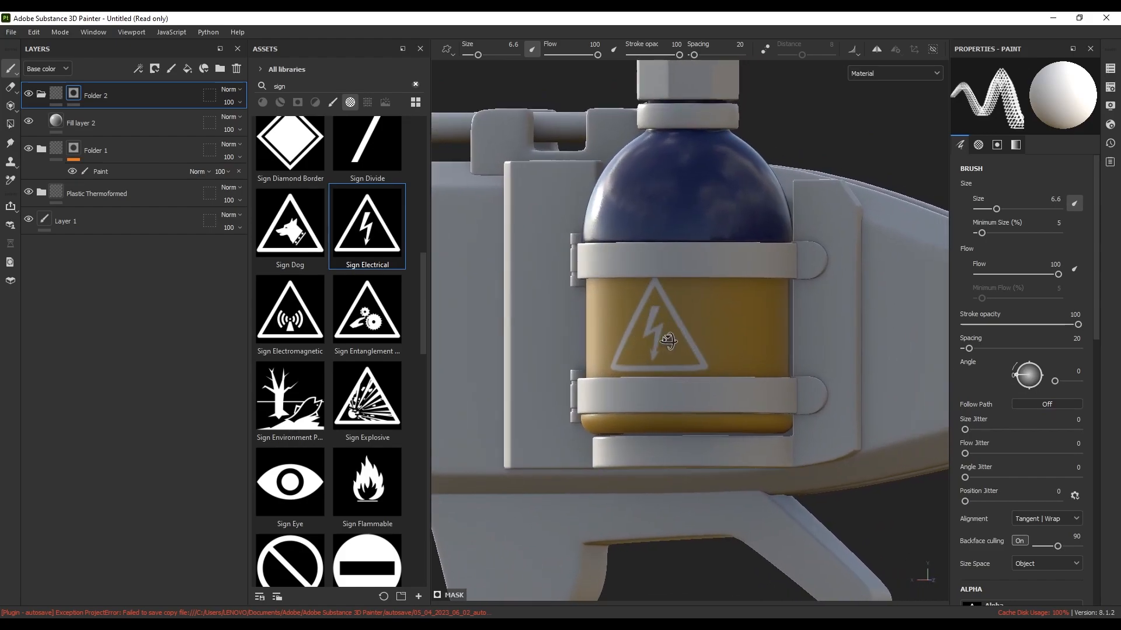
Set Fill layer 2's base colour to dark red 8E1414
left_click(93, 123)
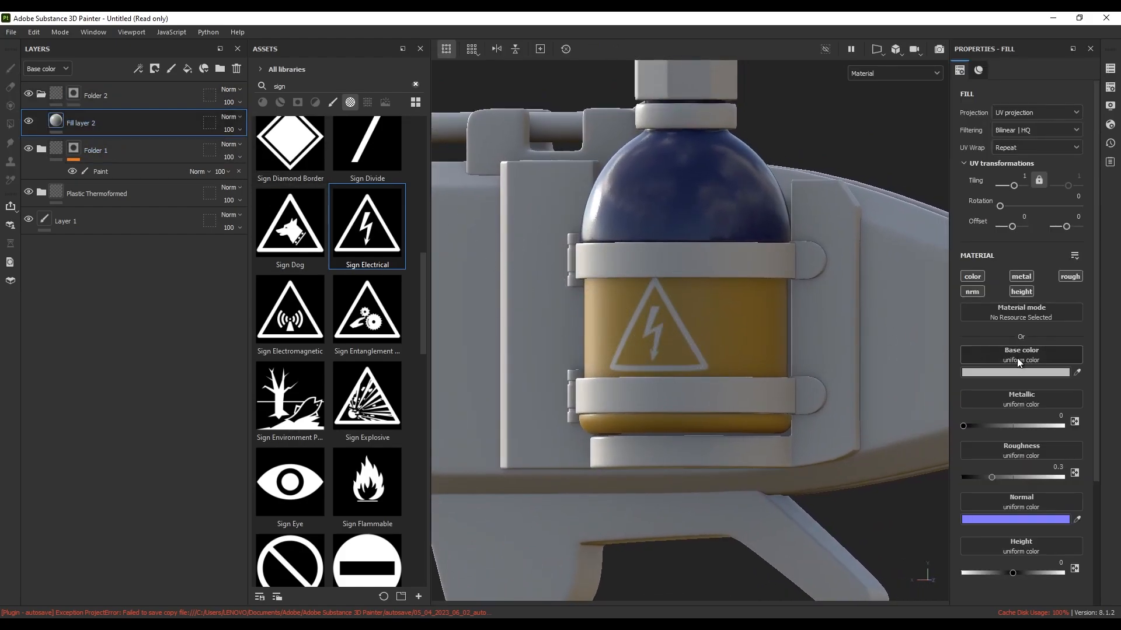
left_click(1006, 372)
mouse_move(958, 442)
left_mouse_down()
mouse_move(972, 419)
mouse_move(966, 478)
left_mouse_up()
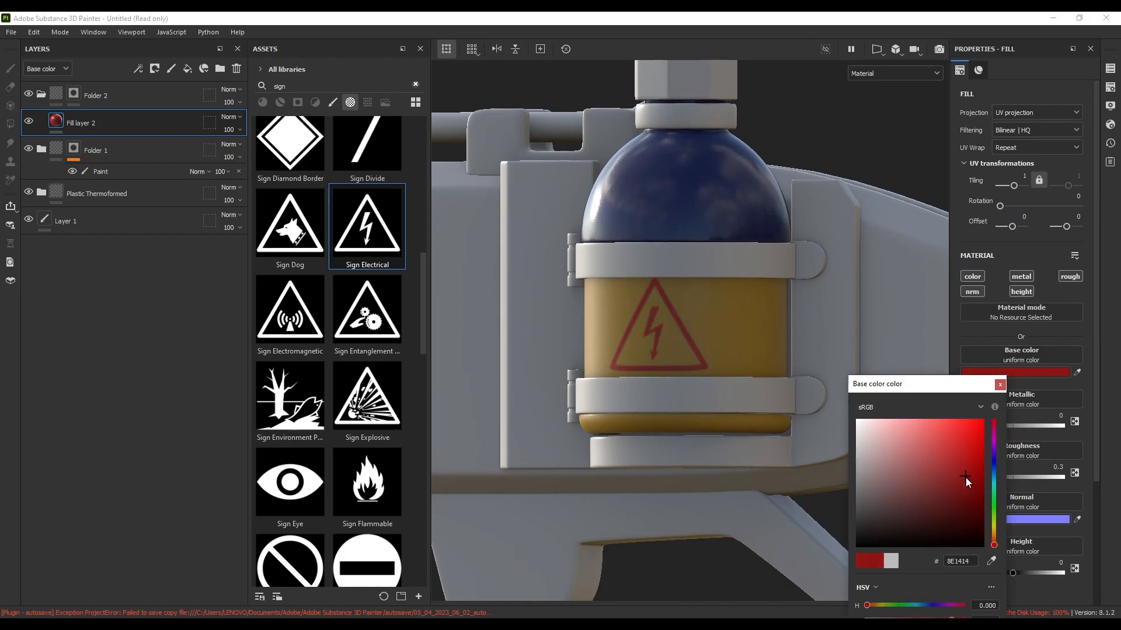
left_click(999, 385)
left_click_drag(688, 358, 698, 327, "alt")
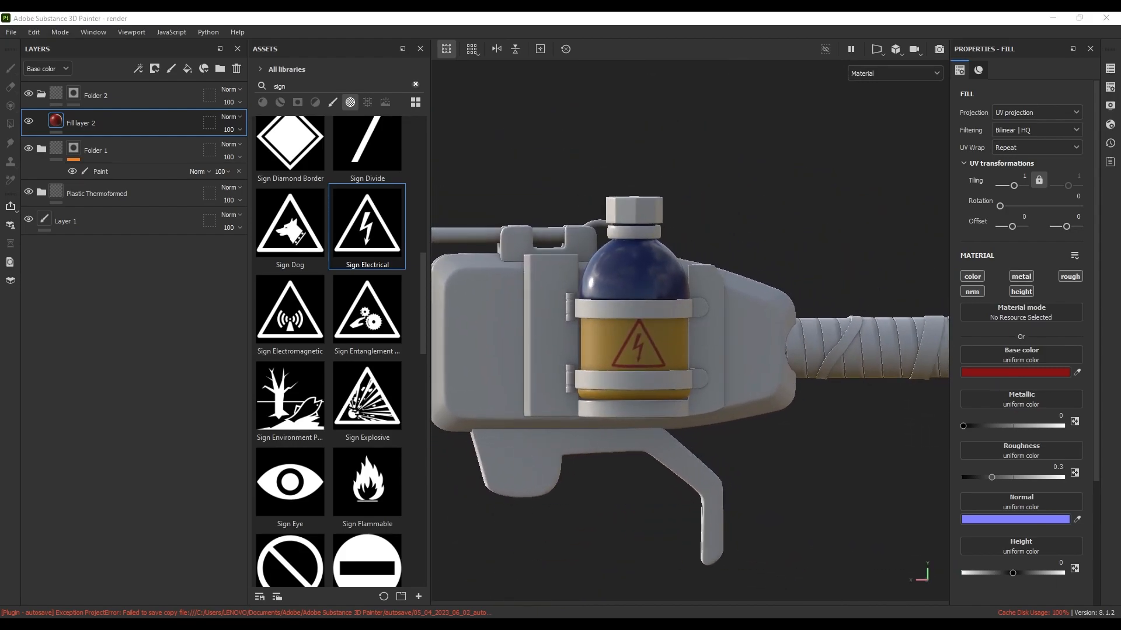
left_click(1111, 68)
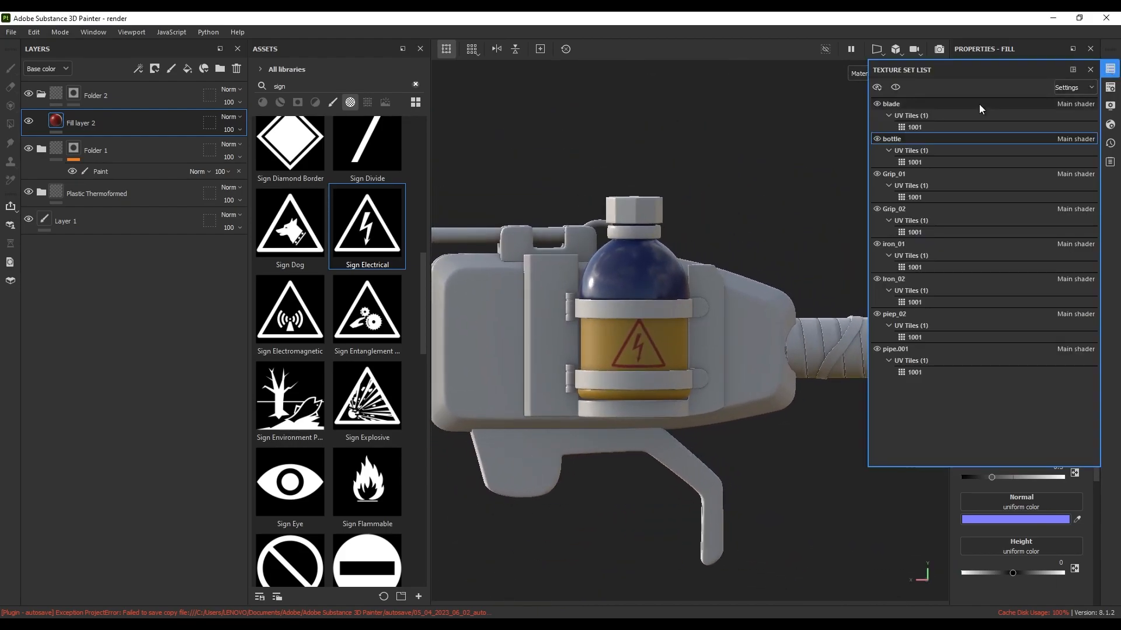
Select the iron_01 texture set and apply the Steel Scratched smart material
left_click(912, 242)
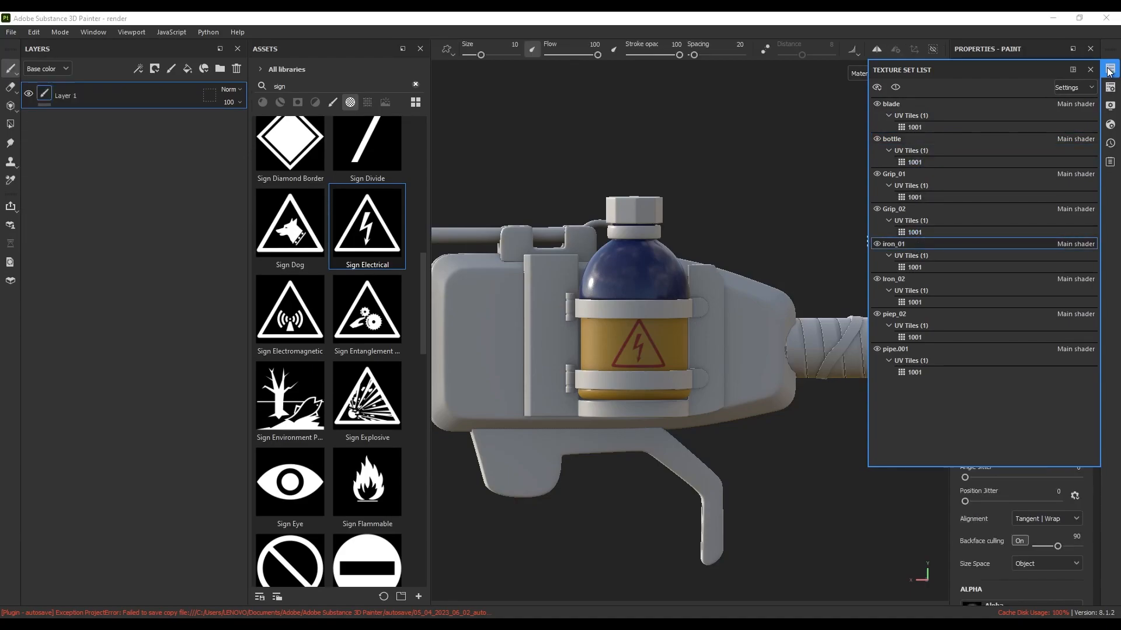
left_click(1089, 70)
left_click(261, 87)
type("steel s")
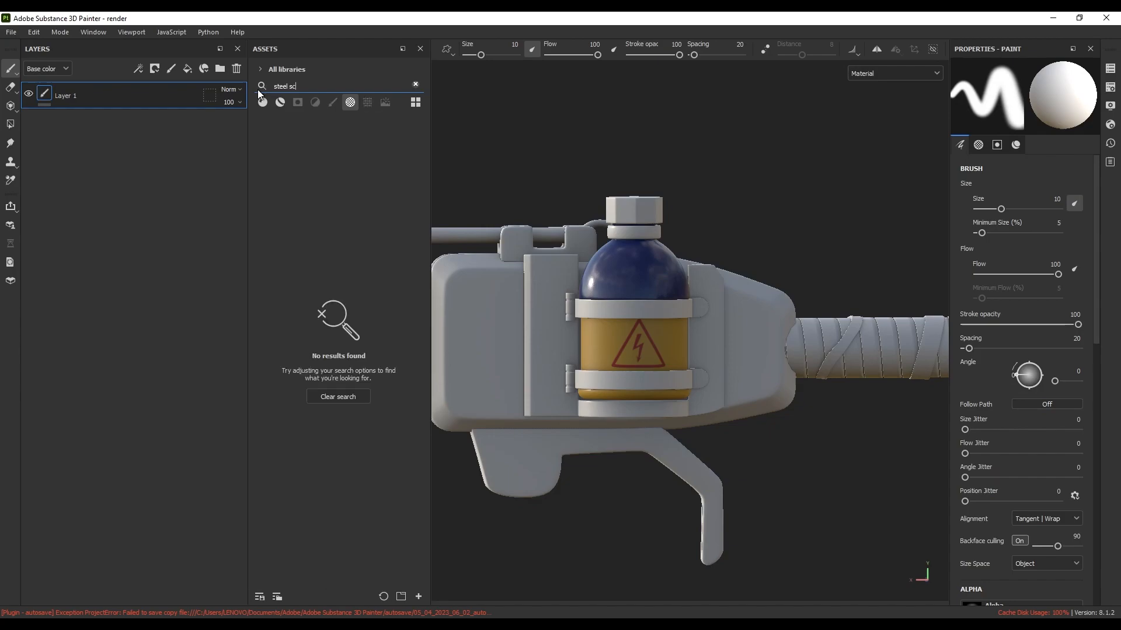
type("c")
left_click(282, 102)
left_click(307, 90)
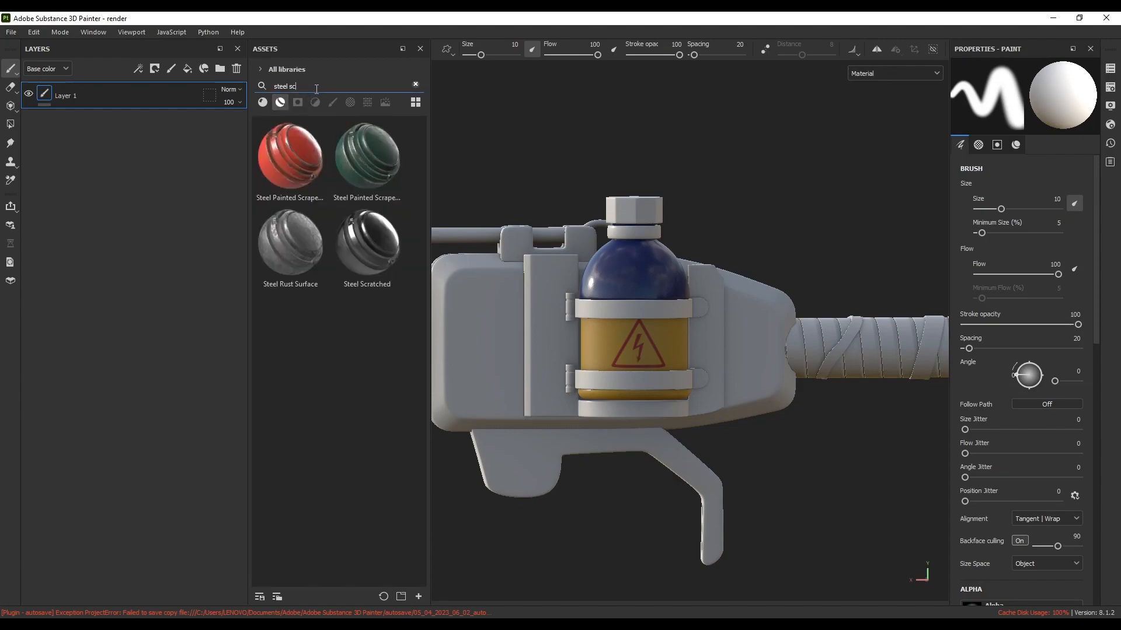
type("ra")
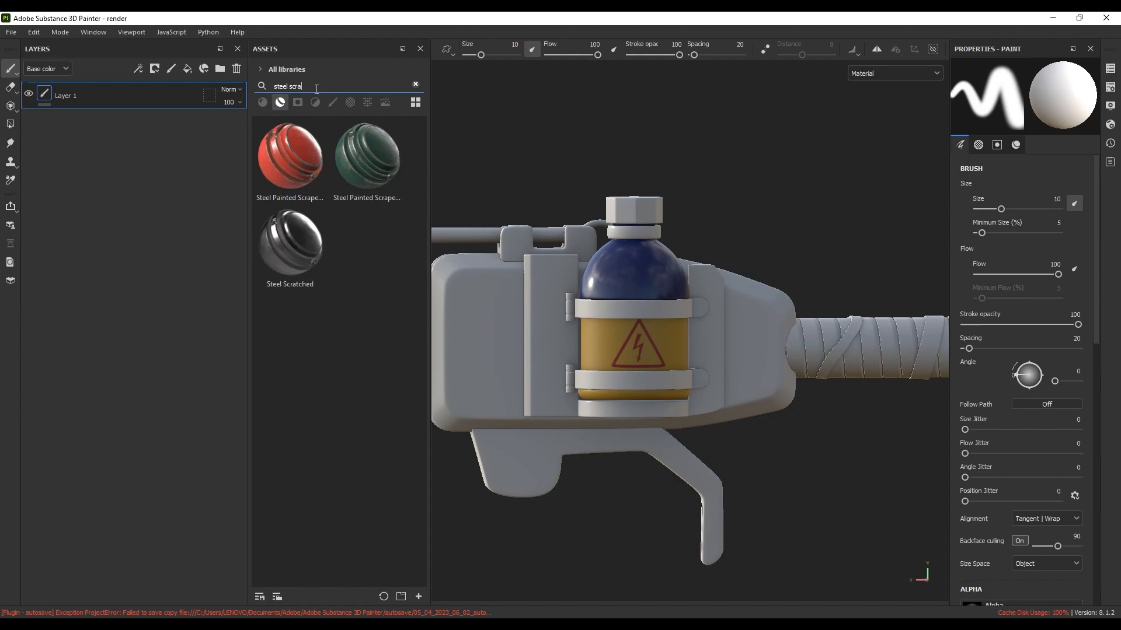
left_click_drag(299, 236, 518, 480)
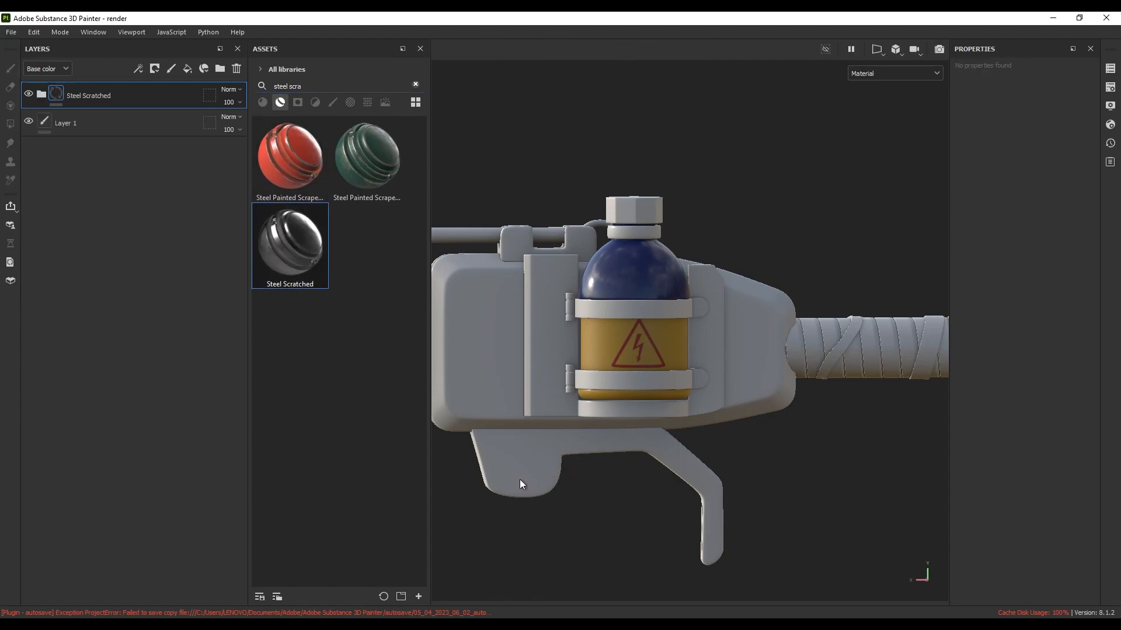
Inspect the new steel side-on and check the knife reference's trigger detail
scroll(654, 385, "down", 4)
middle_click_drag(753, 333, 695, 335, "alt")
left_click_drag(695, 334, 576, 385, "alt")
middle_click_drag(576, 385, 643, 388, "alt")
left_click_drag(643, 388, 662, 397, "alt")
key("alt+Tab")
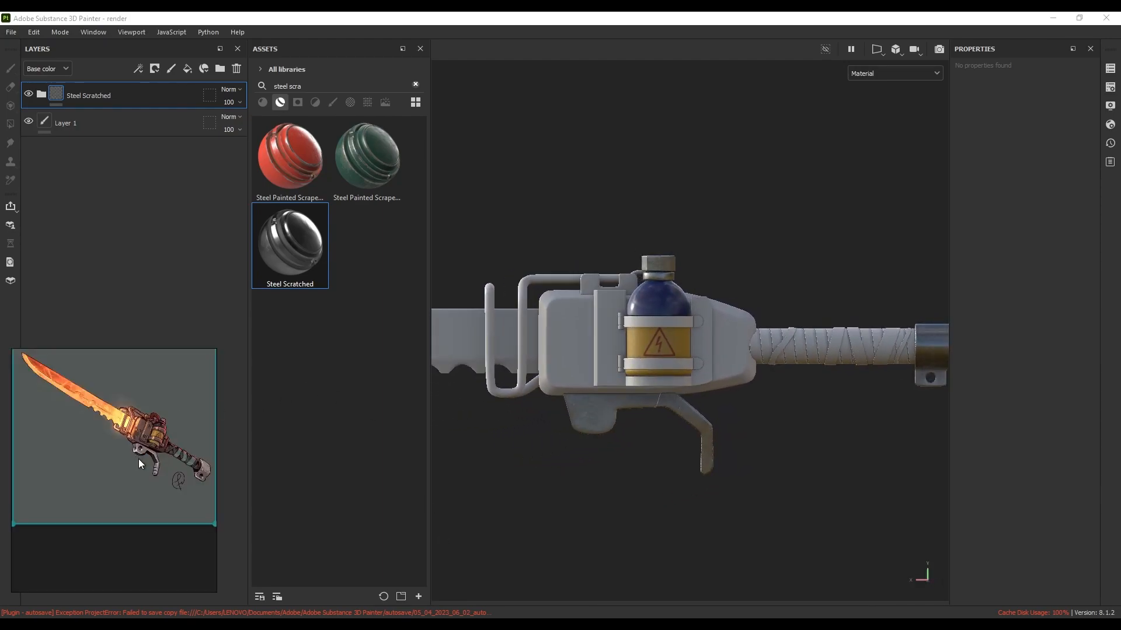
scroll(138, 459, "up", 3)
scroll(135, 424, "up", 5)
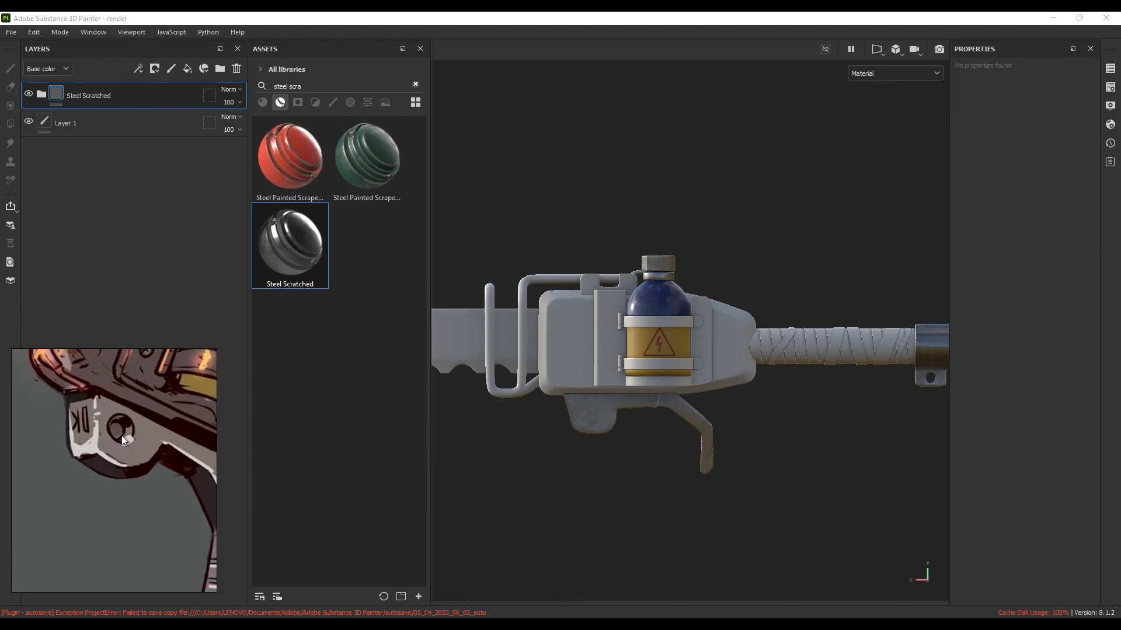
middle_click_drag(143, 439, 140, 444)
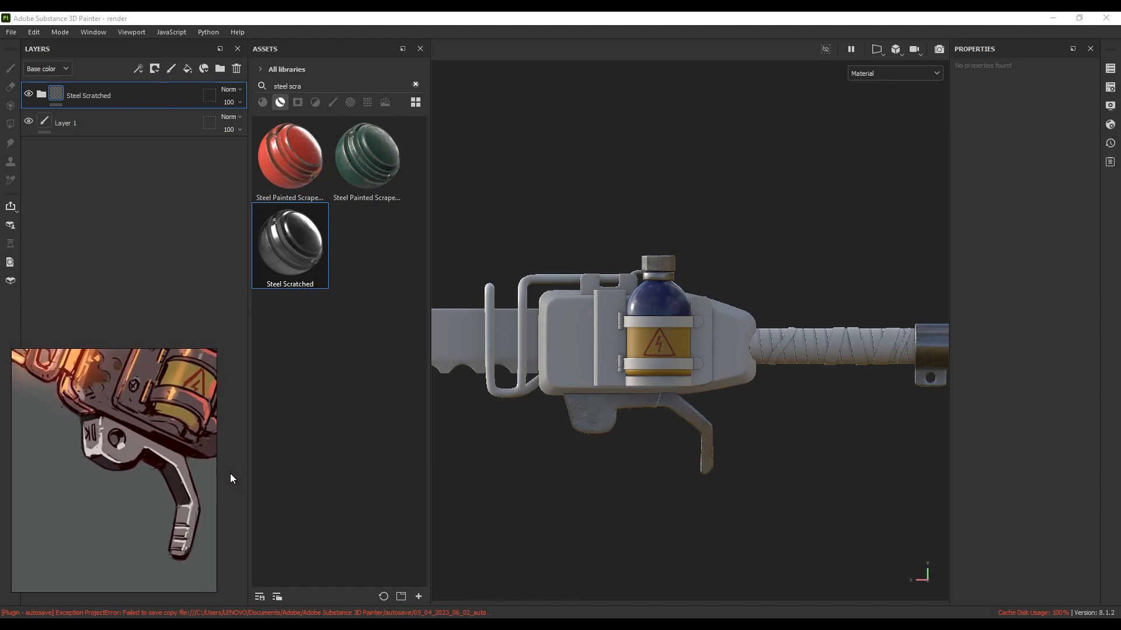
left_click(164, 194)
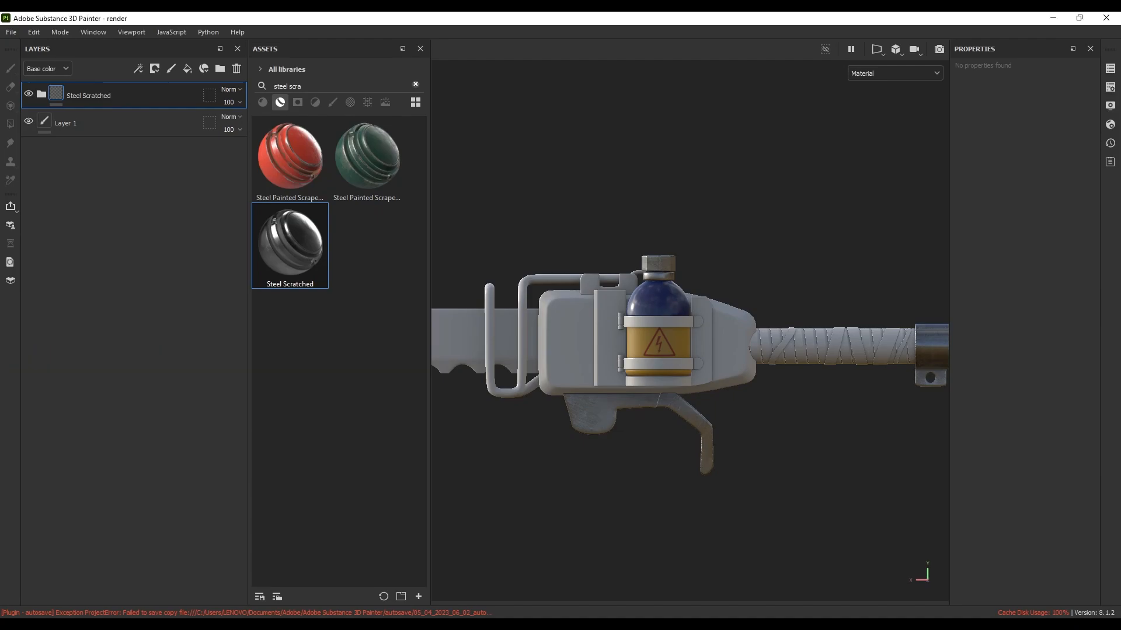
Add a fill layer, group it into Folder 1, and give the folder a black mask
left_click(187, 71)
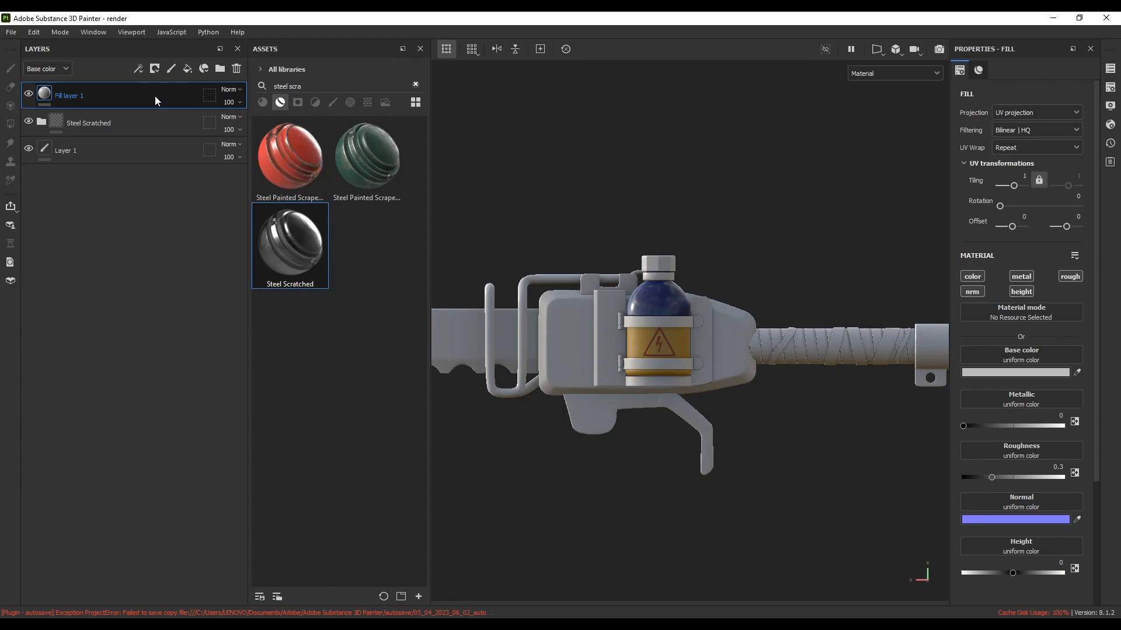
key("ctrl+g")
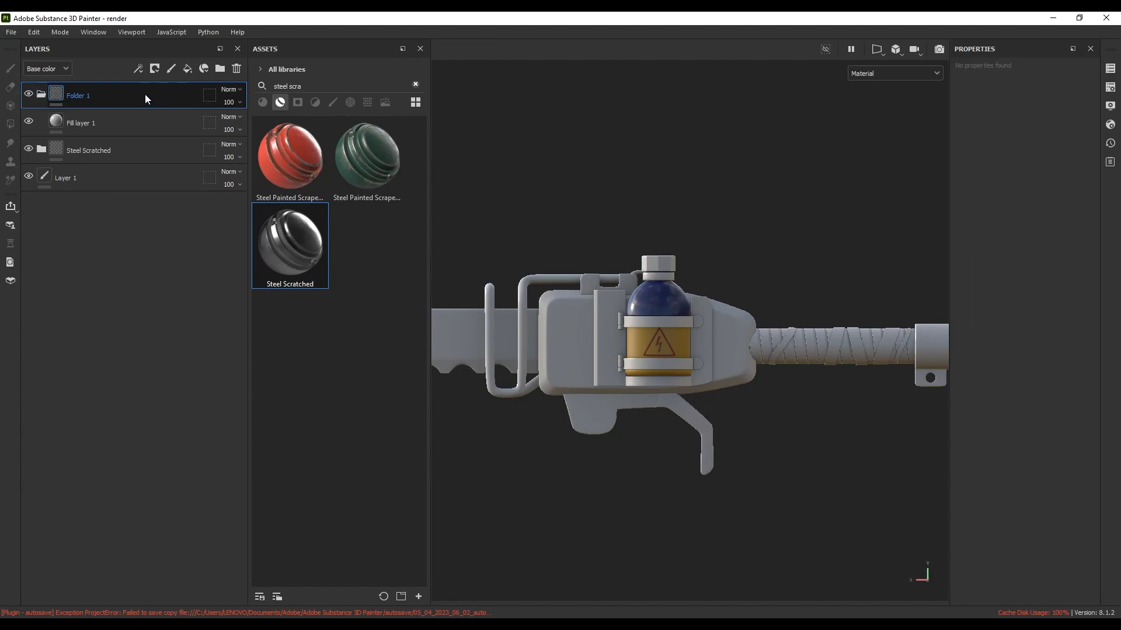
left_click(154, 70)
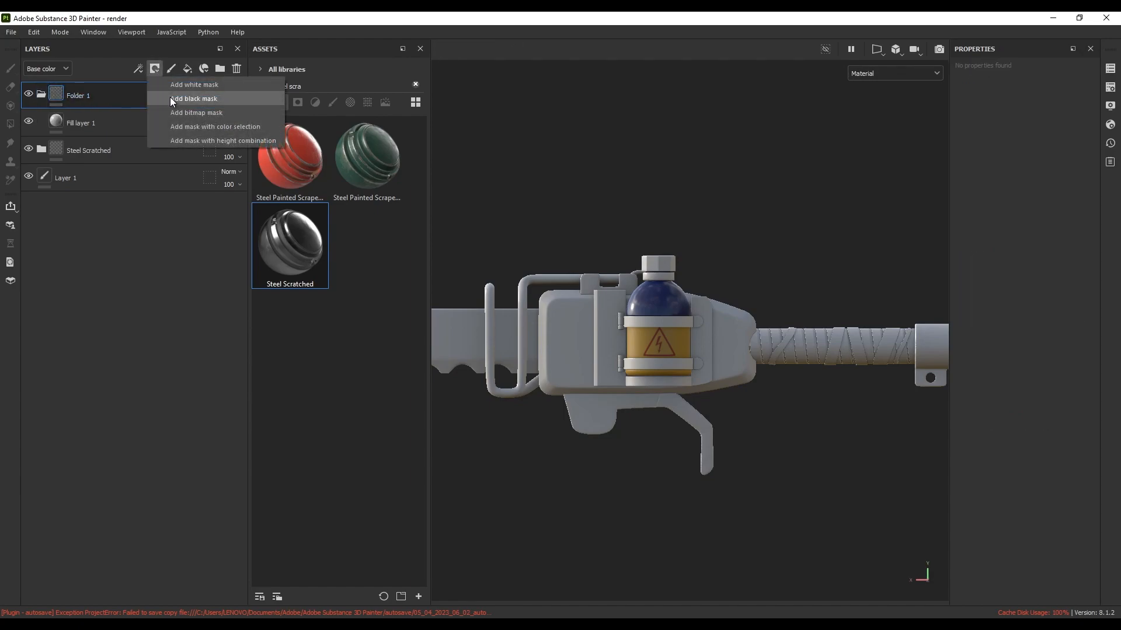
left_click(170, 97)
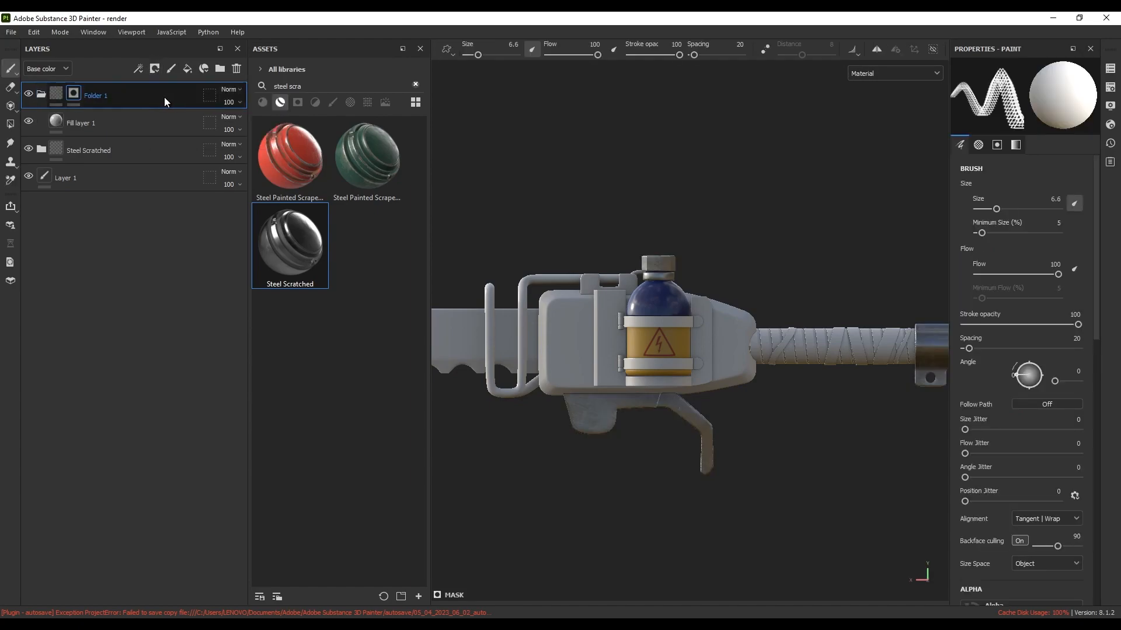
Turn off Fill layer 1's colour, lower its height to -0.2542, and select the folder mask
left_click(85, 124)
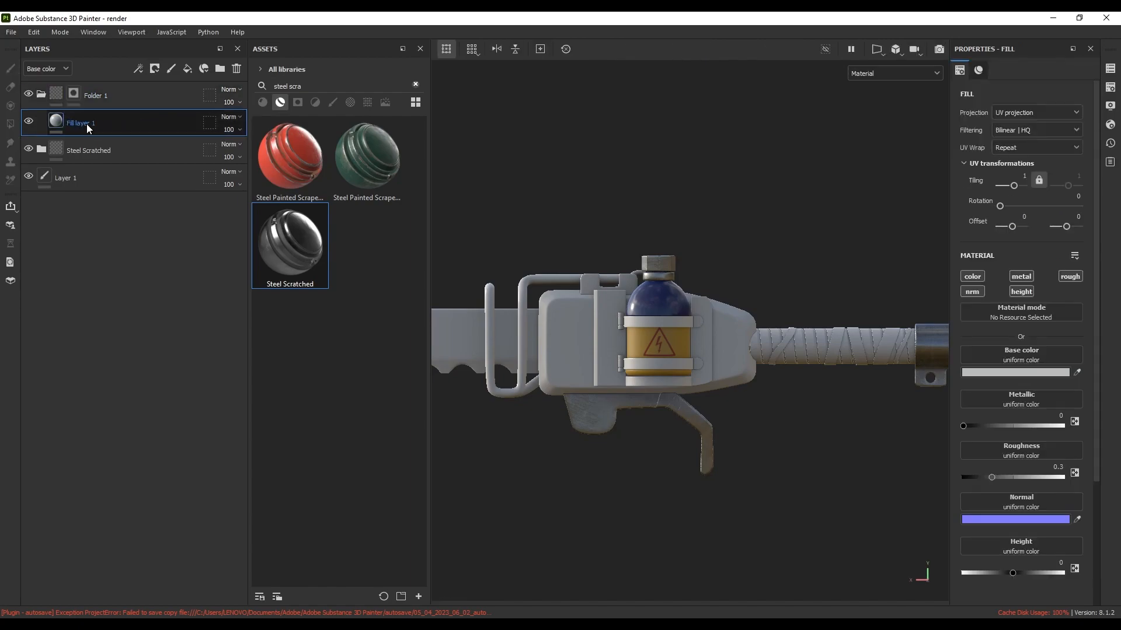
left_click(978, 276)
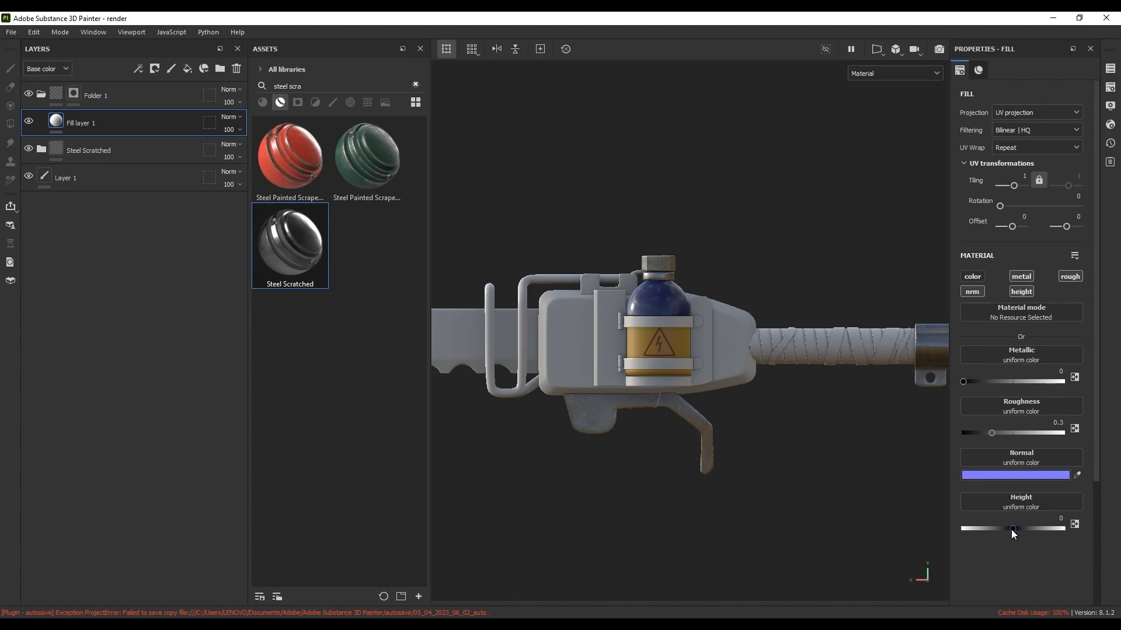
left_click_drag(1012, 530, 986, 531)
left_click(77, 93)
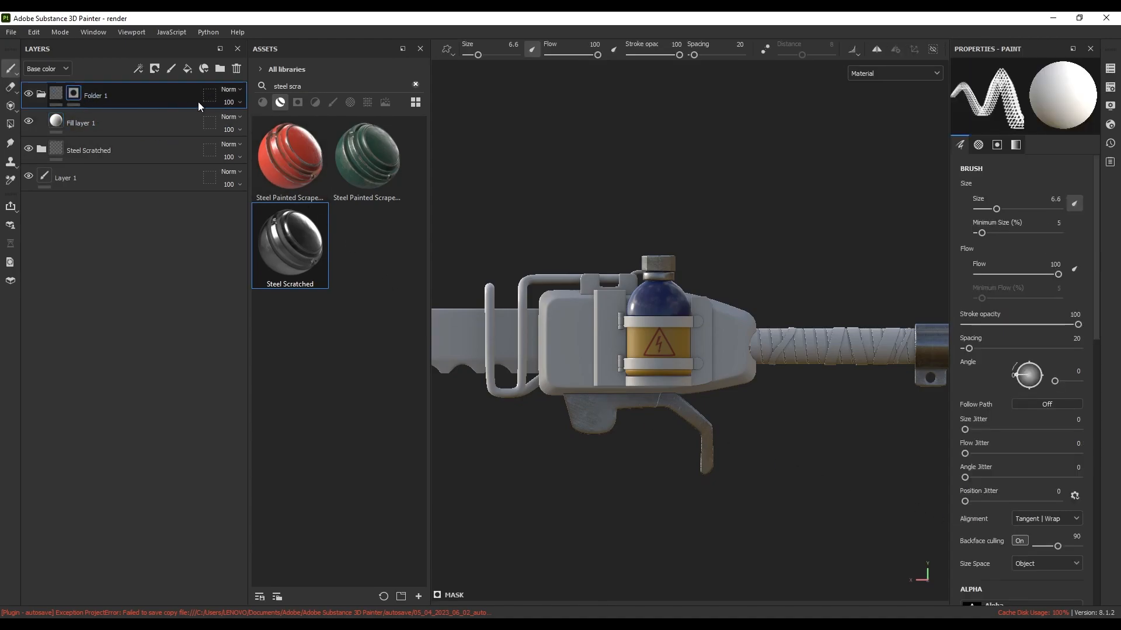
left_click(346, 103)
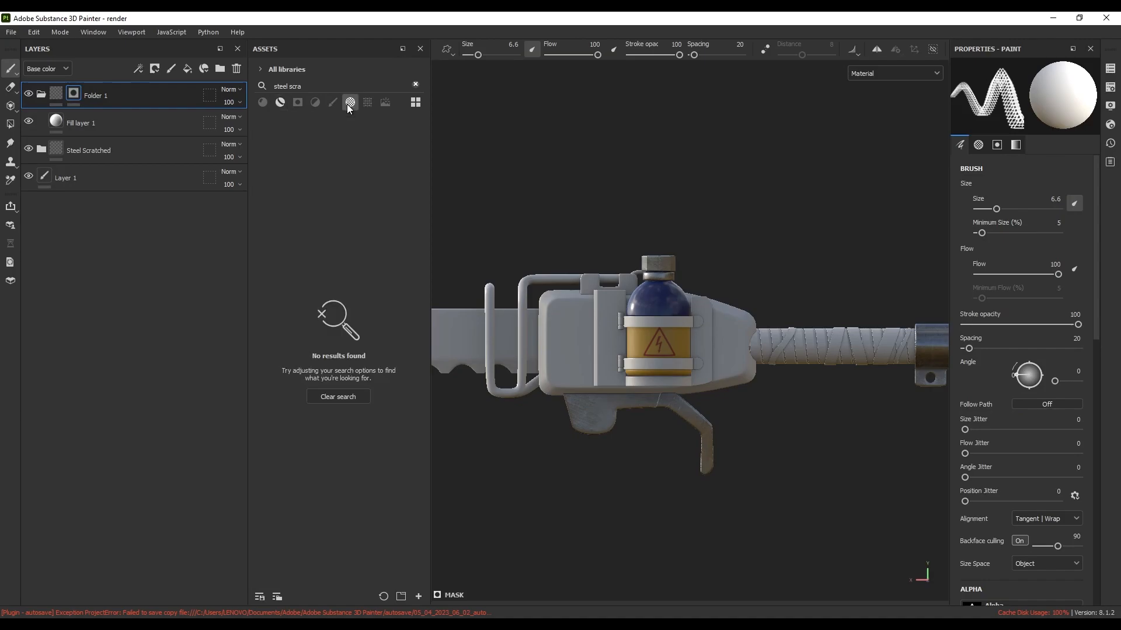
Clear the alpha search and choose the soft Shape Cone alpha
left_click(415, 84)
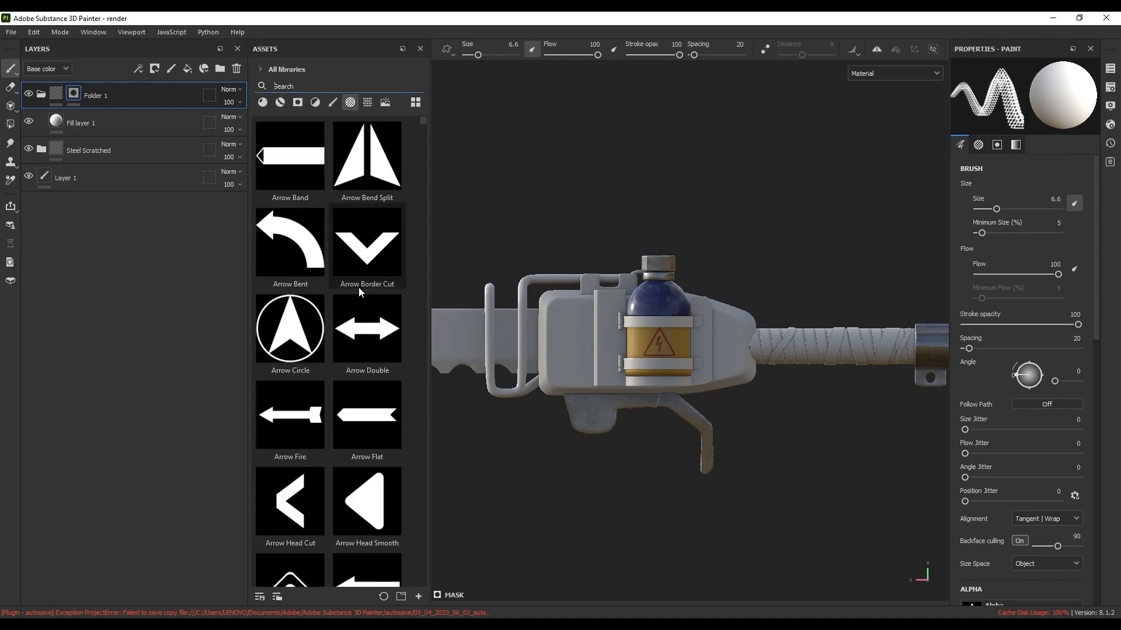
scroll(385, 350, "down", 15)
scroll(408, 392, "up", 3)
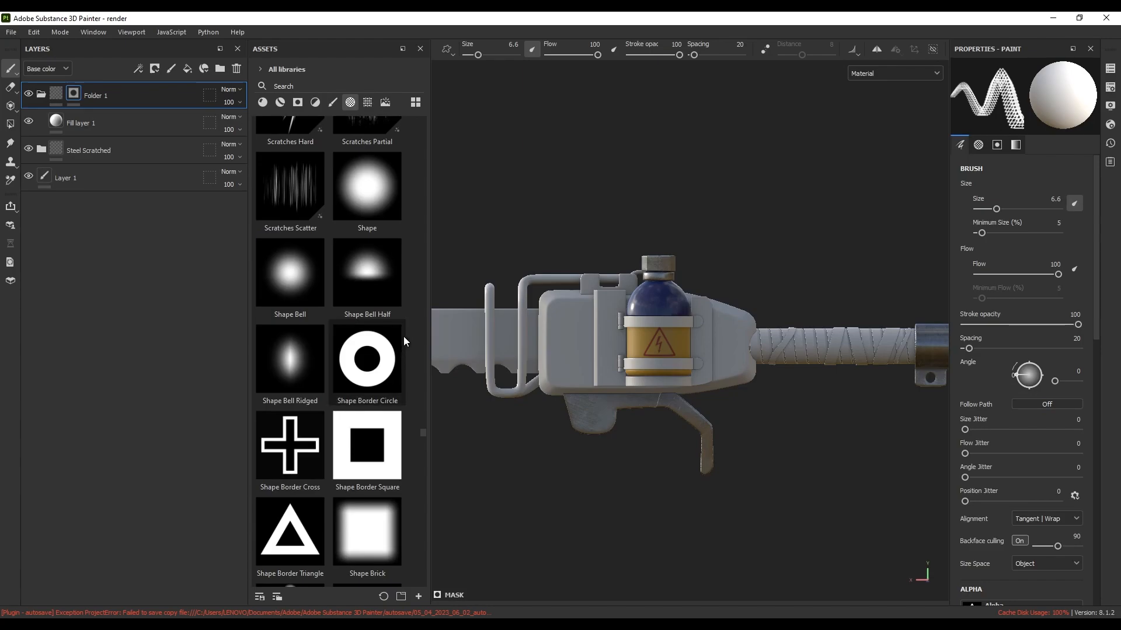
scroll(313, 303, "down", 3)
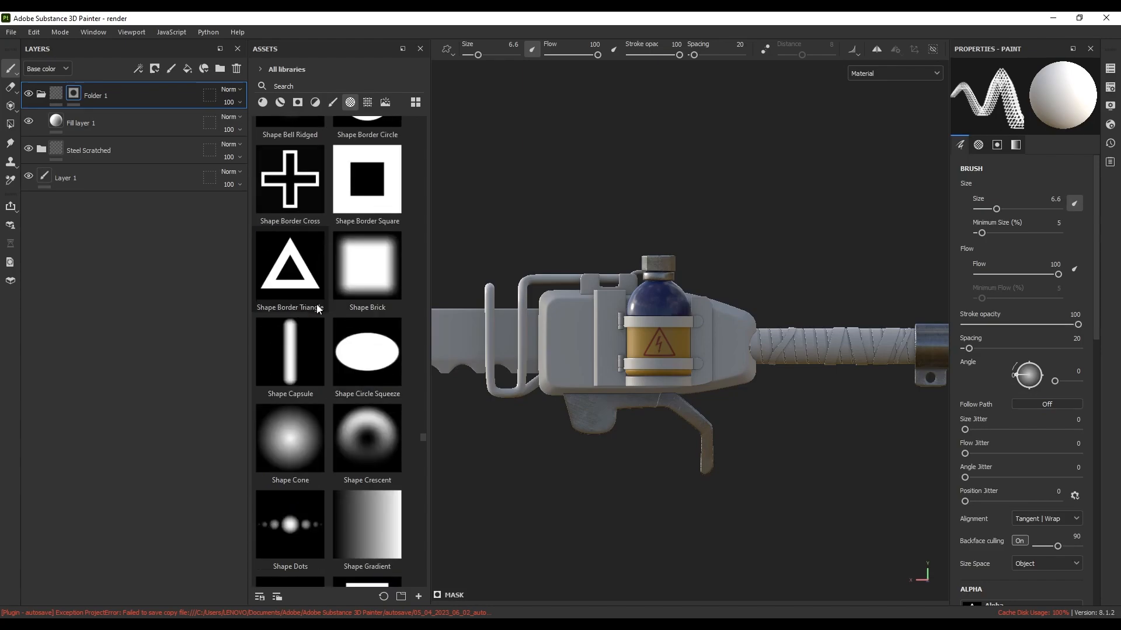
left_click(297, 433)
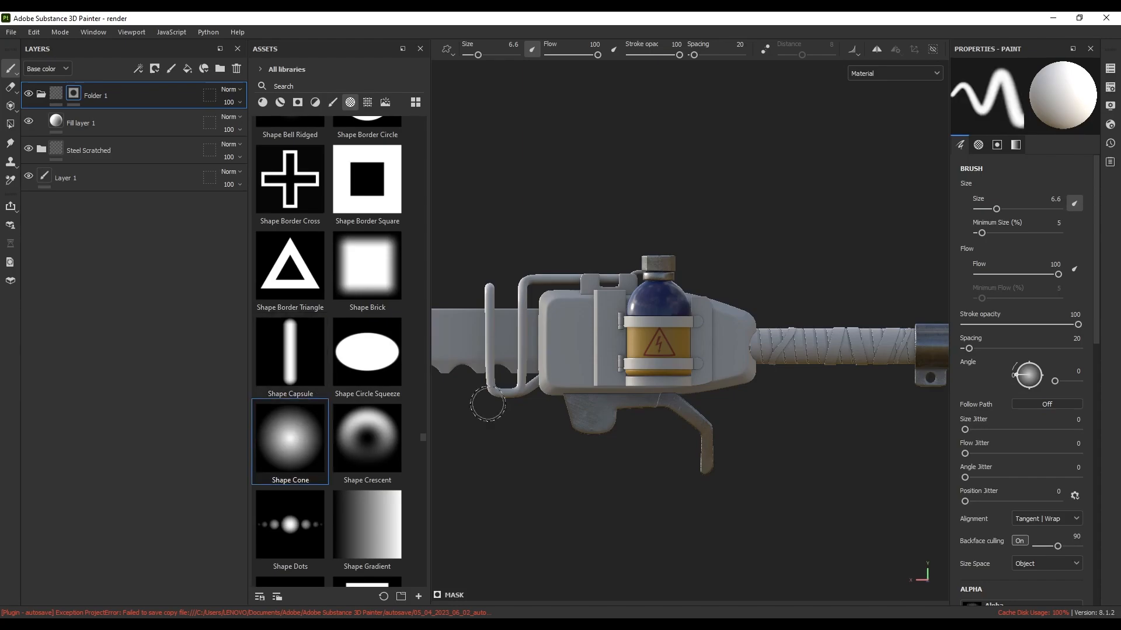
scroll(596, 396, "up", 10)
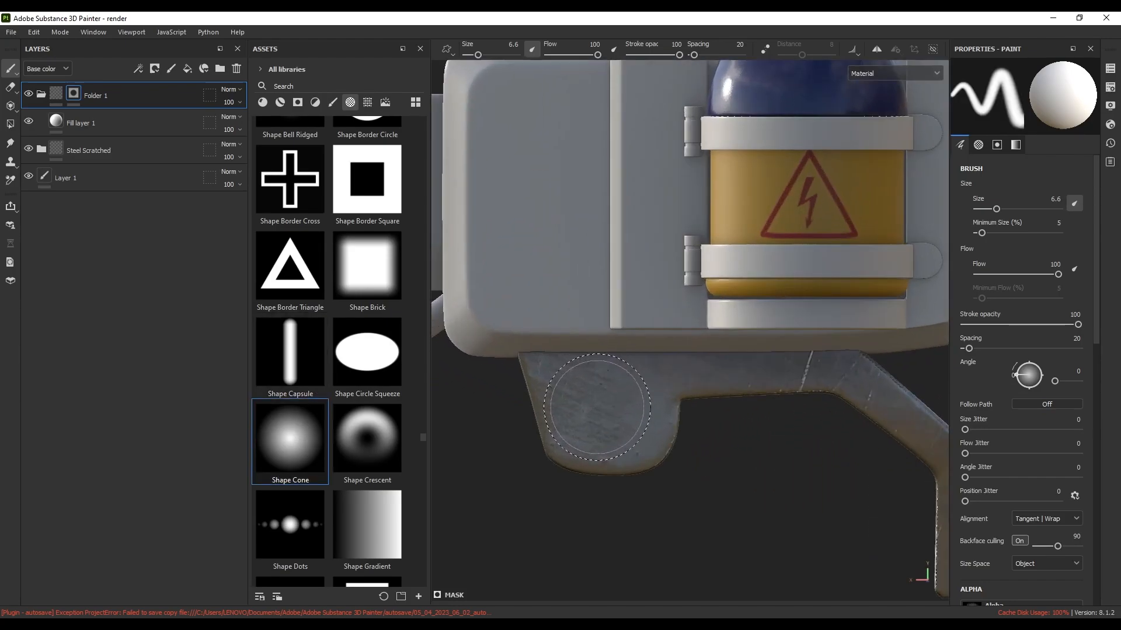
scroll(606, 408, "up", 1)
Stamp a size 4.52 recess on the bracket, test Fill layer 1's height, then undo
right_click_drag(608, 408, 592, 407, "ctrl")
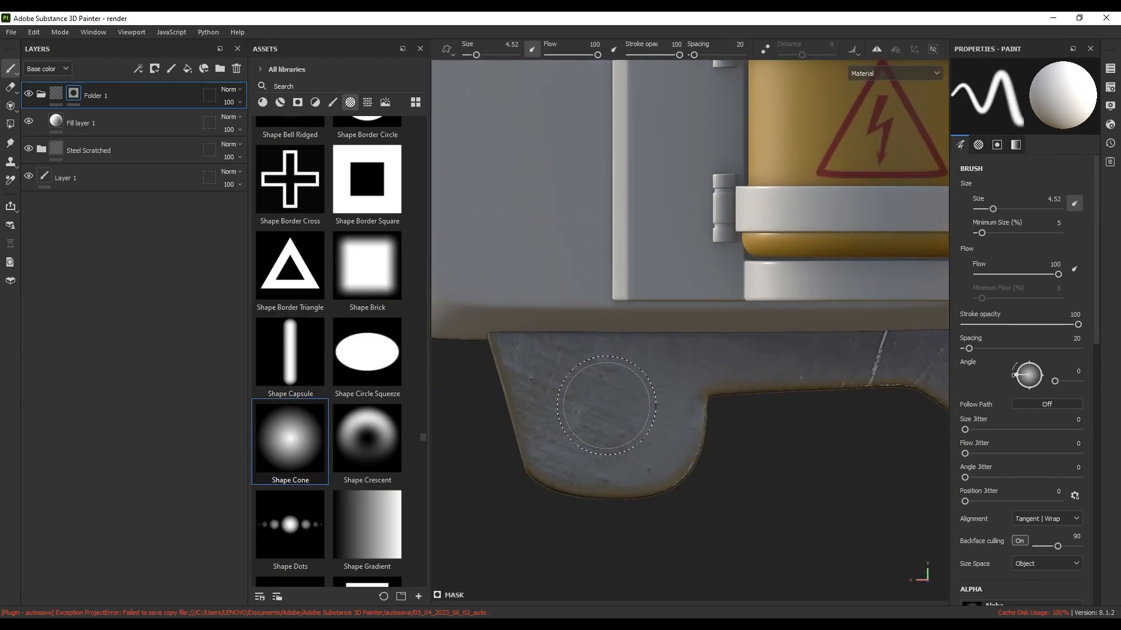
left_click(608, 404)
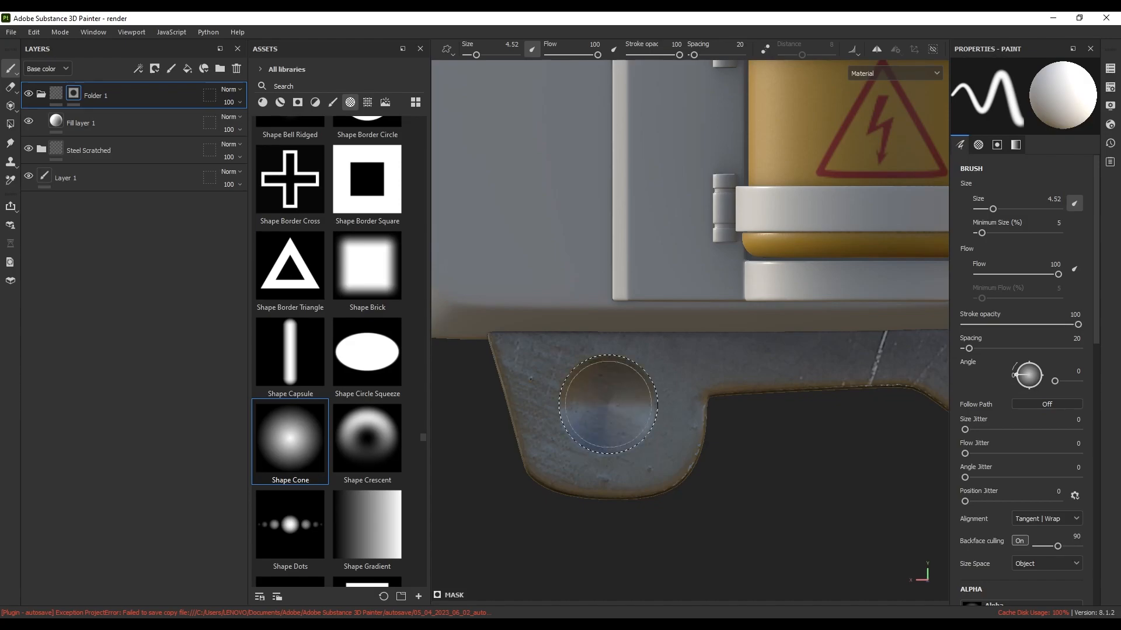
left_click_drag(610, 406, 684, 425, "alt")
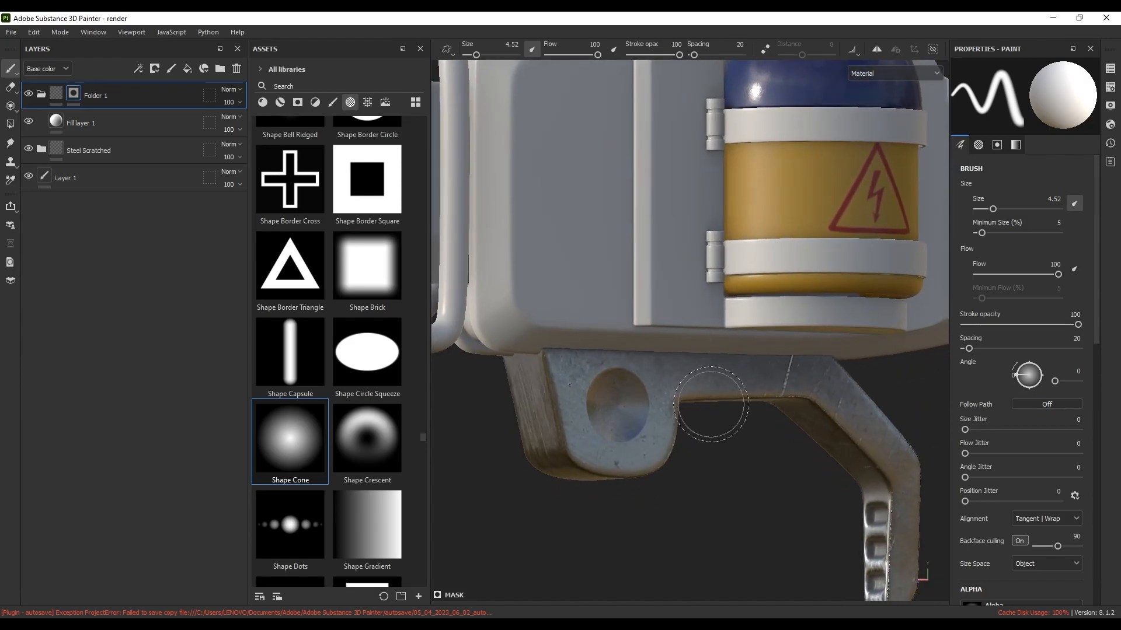
left_click(82, 123)
mouse_move(987, 529)
left_mouse_down()
mouse_move(1043, 527)
mouse_move(969, 534)
mouse_move(979, 533)
left_mouse_up()
key("ctrl+z")
Try a Shape Bell dent on the bracket through Folder 1's mask, then undo it
scroll(317, 368, "up", 4)
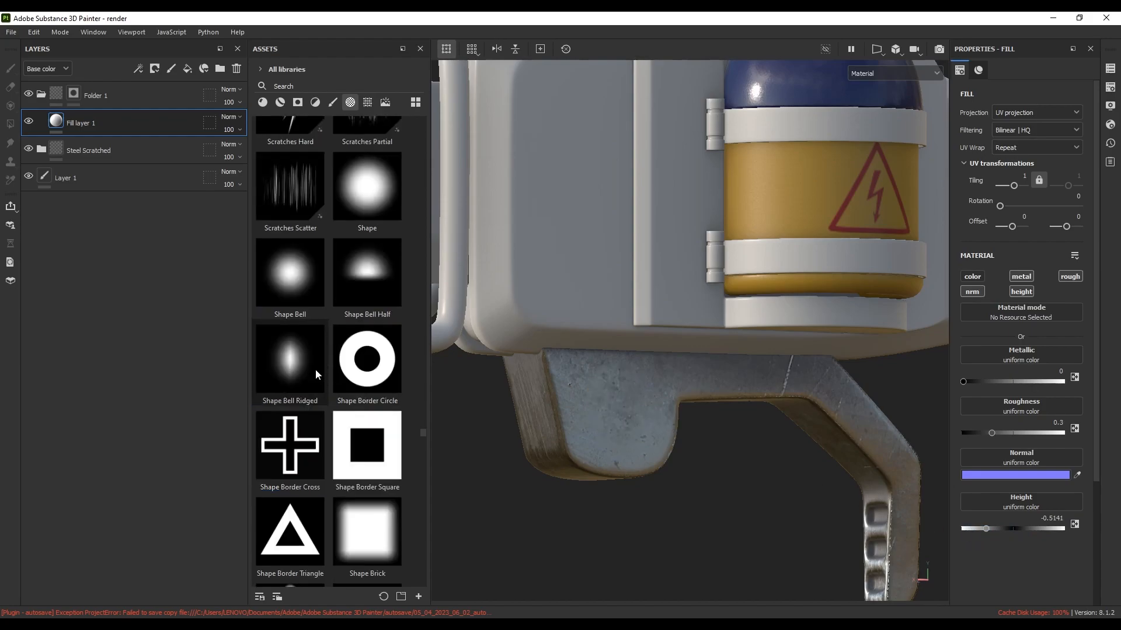
left_click(297, 278)
left_click(615, 409)
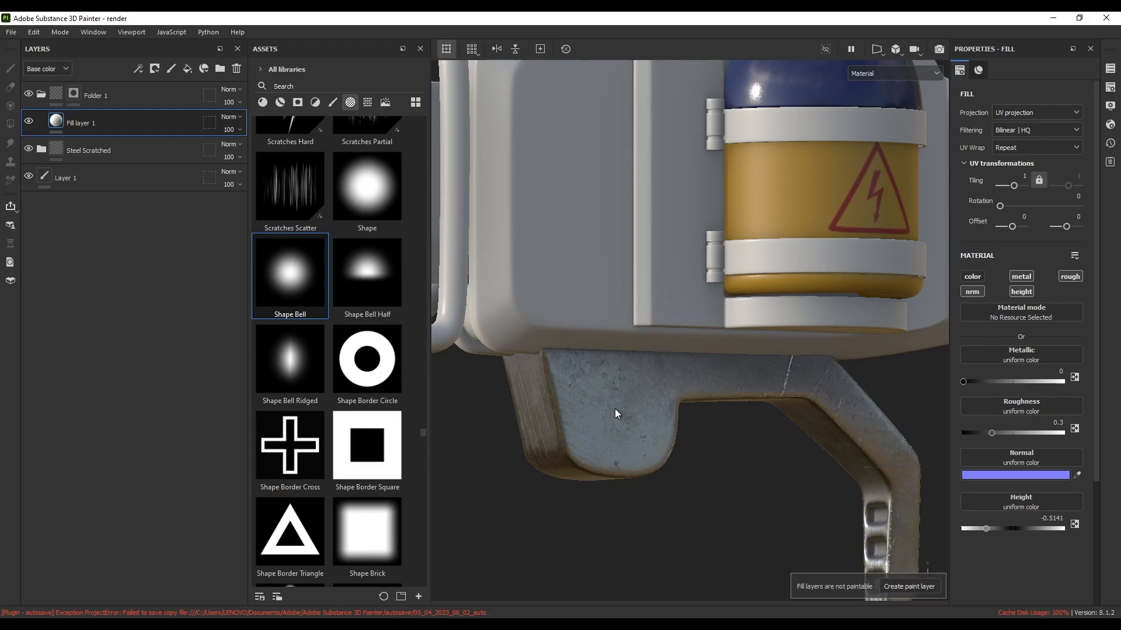
left_click(73, 93)
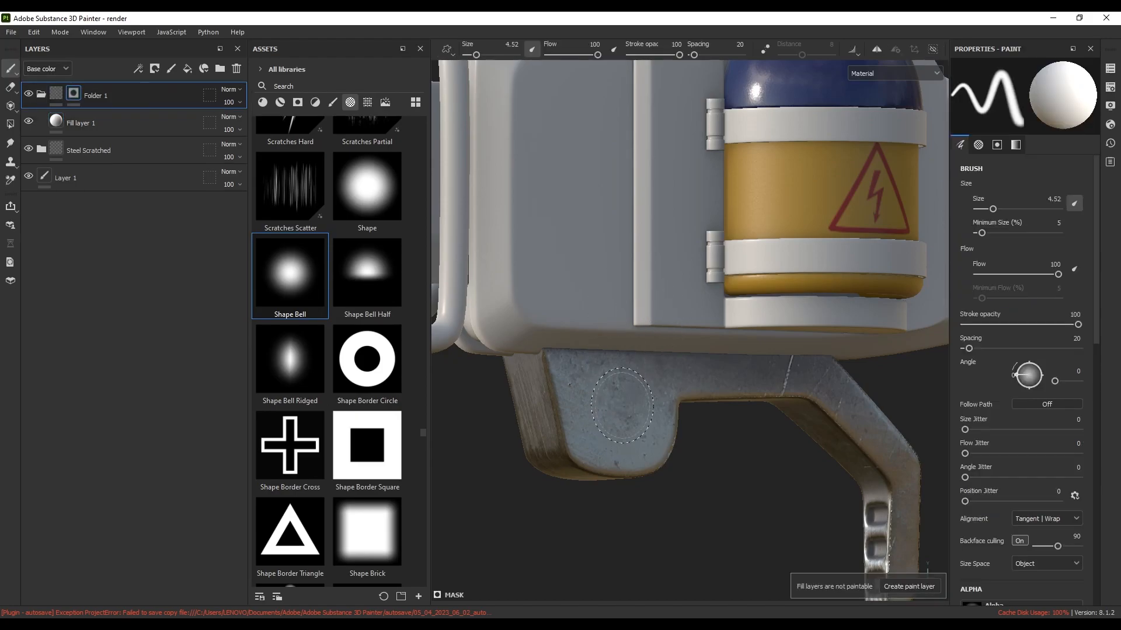
left_click(619, 406)
left_click_drag(632, 442, 587, 445, "alt")
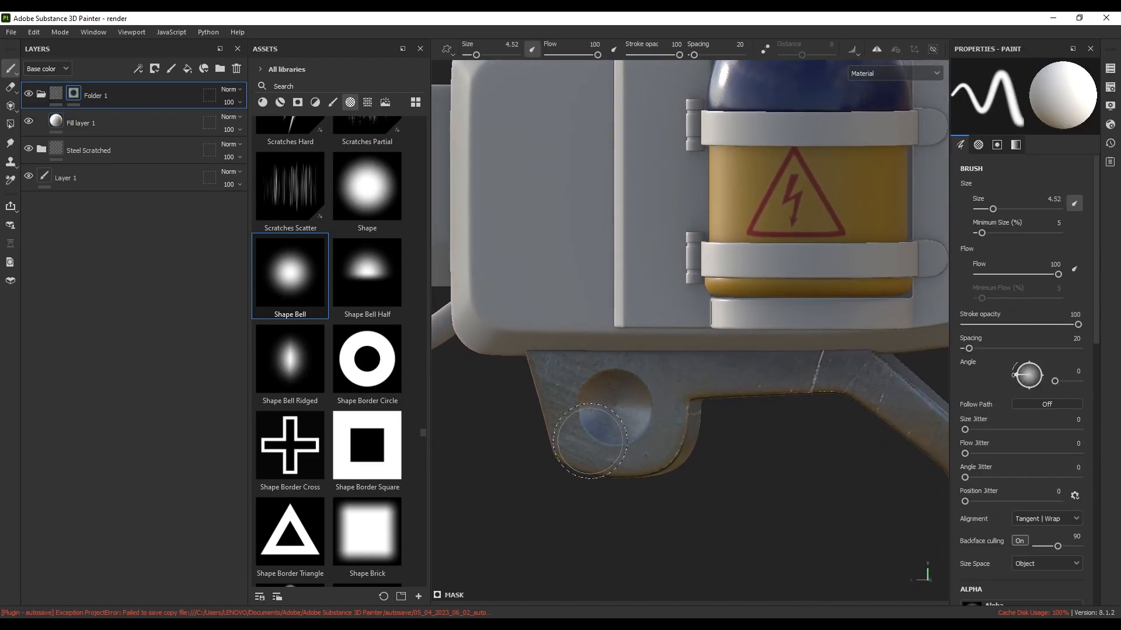
key("ctrl+z")
Switch to the hard Shape alpha and stamp the bracket's leg, undoing the misplaced dent
left_click(380, 199)
mouse_move(621, 403)
left_mouse_down("alt")
mouse_move(725, 430)
mouse_move(626, 422)
left_mouse_up("alt")
left_click(619, 406)
key("ctrl+z")
left_click(678, 394)
mouse_move(625, 421)
right_mouse_down("alt")
mouse_move(679, 394)
mouse_move(623, 406)
mouse_move(634, 405)
right_mouse_up("alt")
key("ctrl+z")
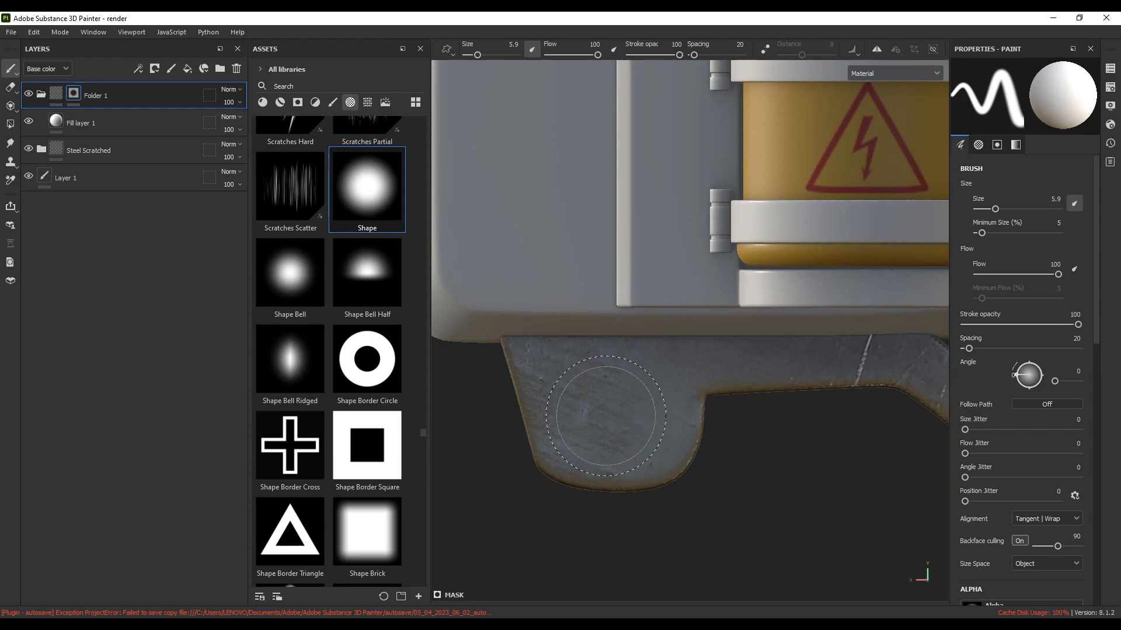
Shrink the brush to 4.61 and stamp a round dent on the bracket
right_click_drag(618, 404, 610, 401, "ctrl")
left_click(613, 402)
scroll(619, 404, "down", 3)
mouse_move(703, 405)
left_mouse_down("alt")
mouse_move(590, 407)
mouse_move(808, 422)
mouse_move(796, 418)
left_mouse_up("alt")
middle_click_drag(583, 387, 687, 374, "alt")
scroll(627, 397, "up", 3)
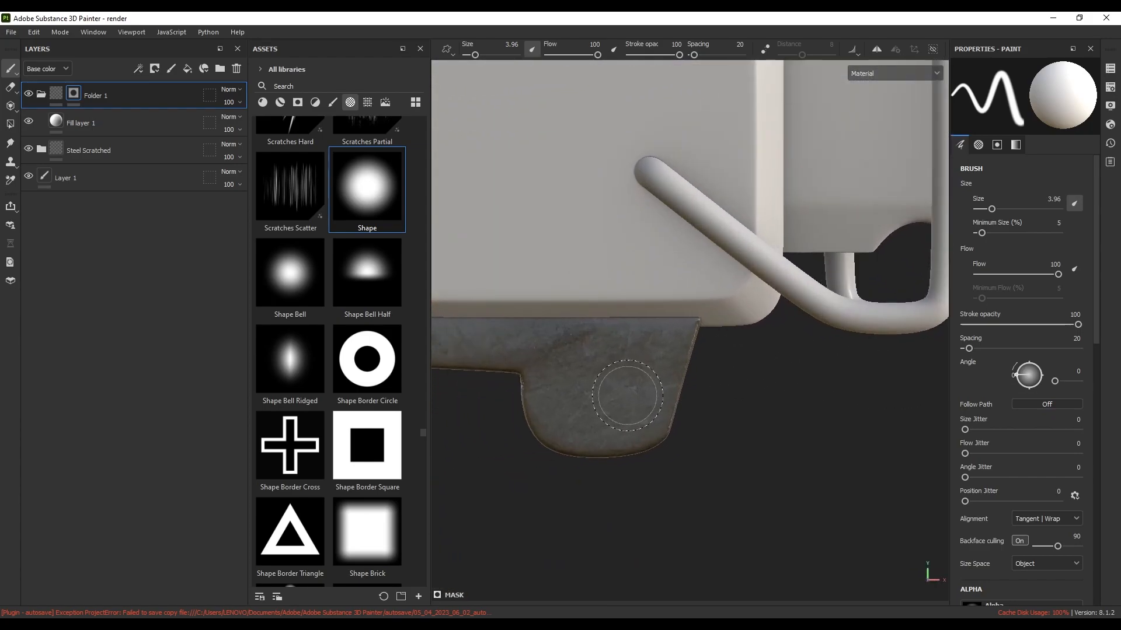
Stamp the shiny round screw recess into the bracket from a side view
left_click(600, 383)
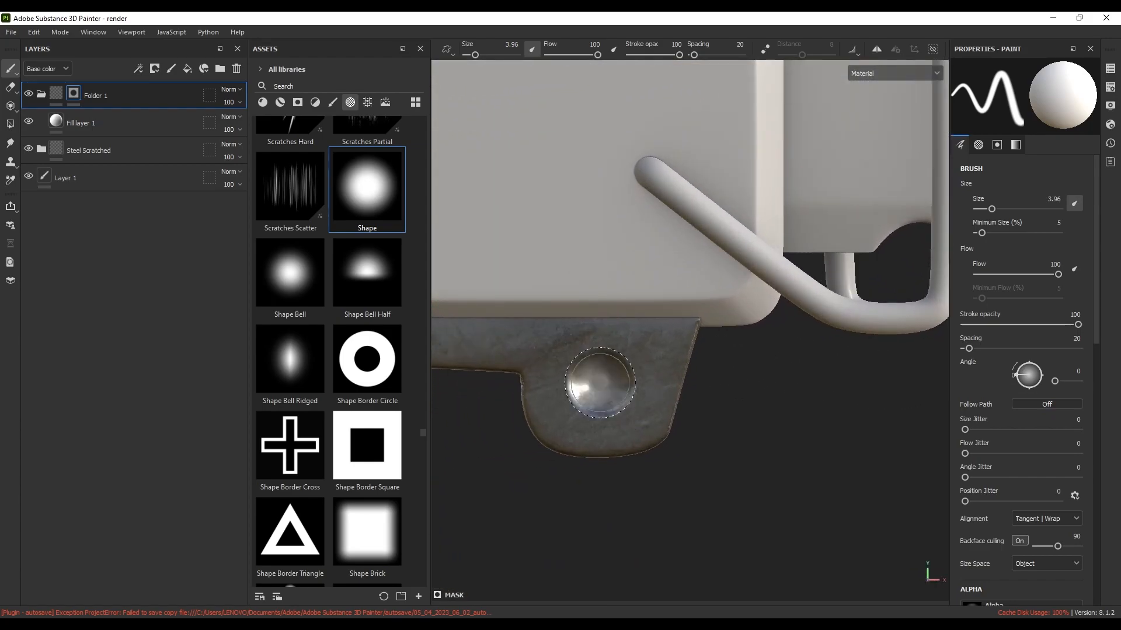
scroll(671, 394, "down", 3)
left_click_drag(733, 401, 463, 405, "alt")
left_click_drag(677, 394, 550, 390, "alt")
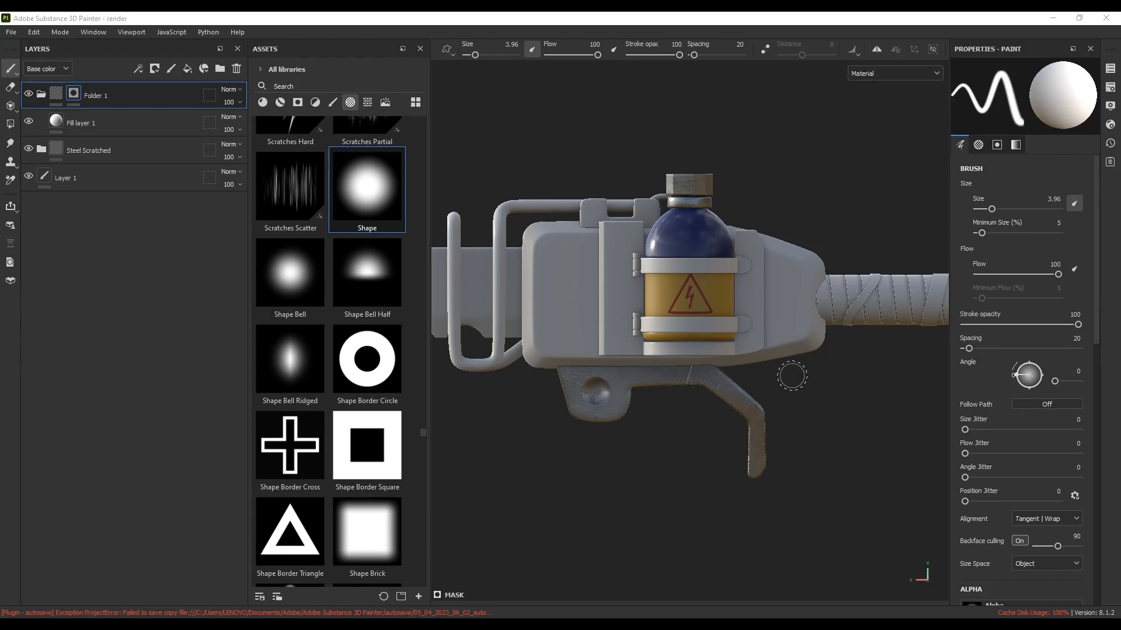
middle_click_drag(846, 365, 656, 385, "alt")
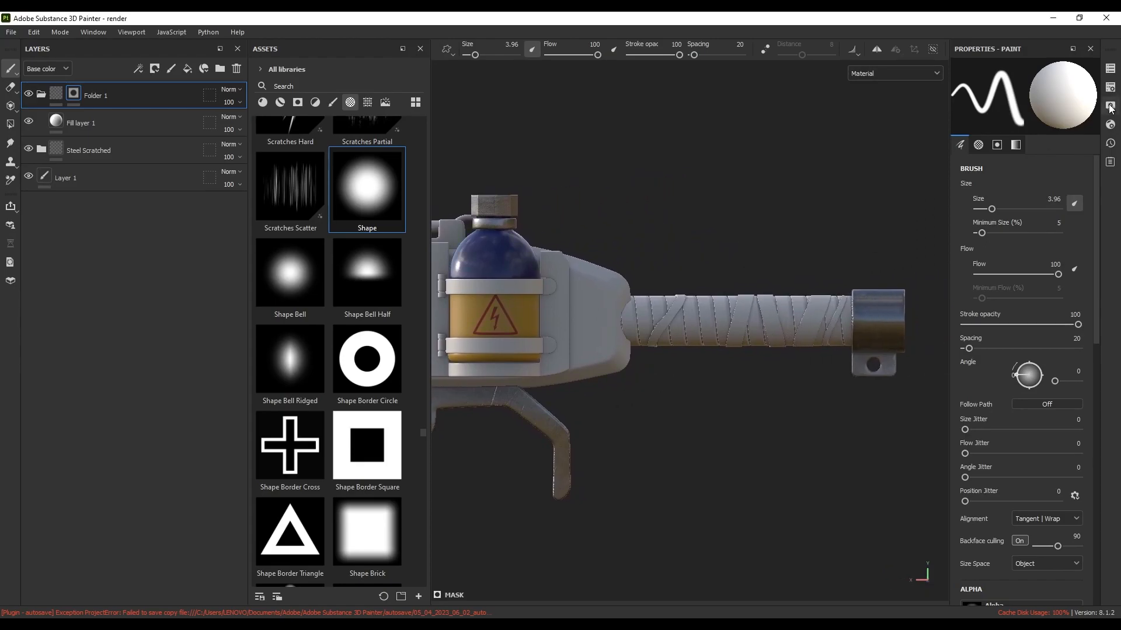
Switch to the Grip_01 texture set and apply the Plastic Glossy Scuffed smart material to the handle wrap
left_click(1110, 69)
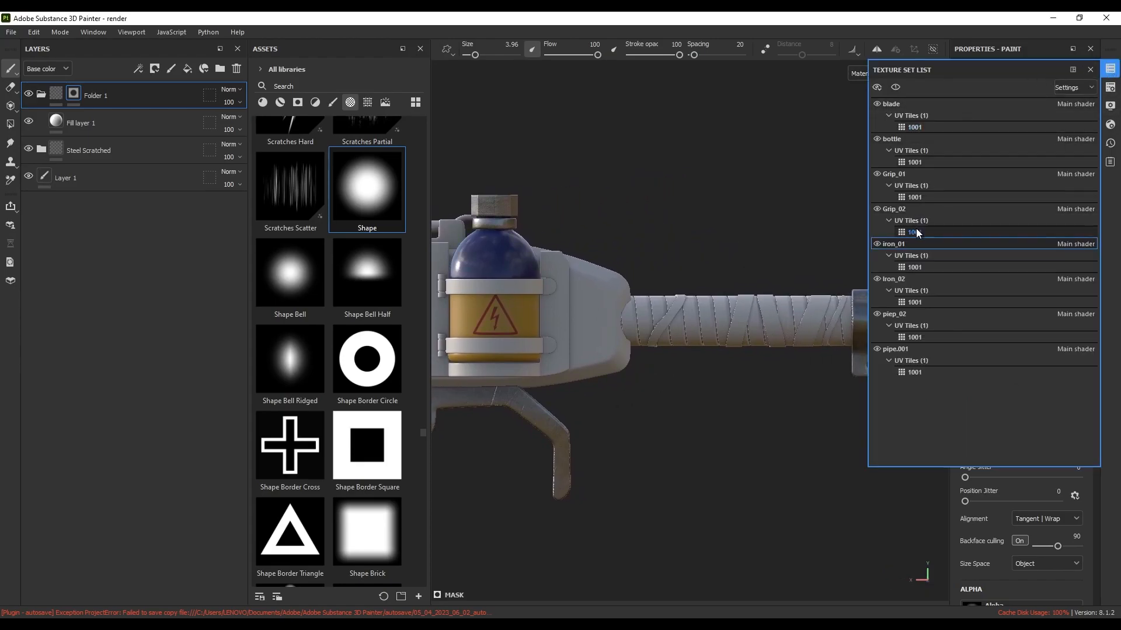
left_click(901, 174)
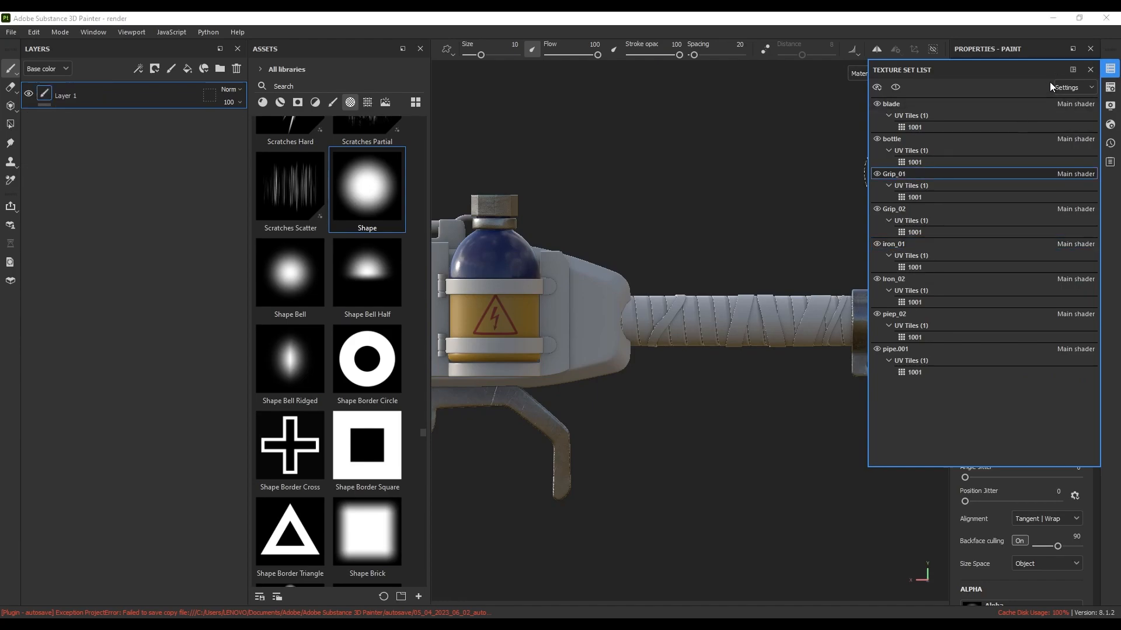
left_click(1090, 69)
left_click(280, 103)
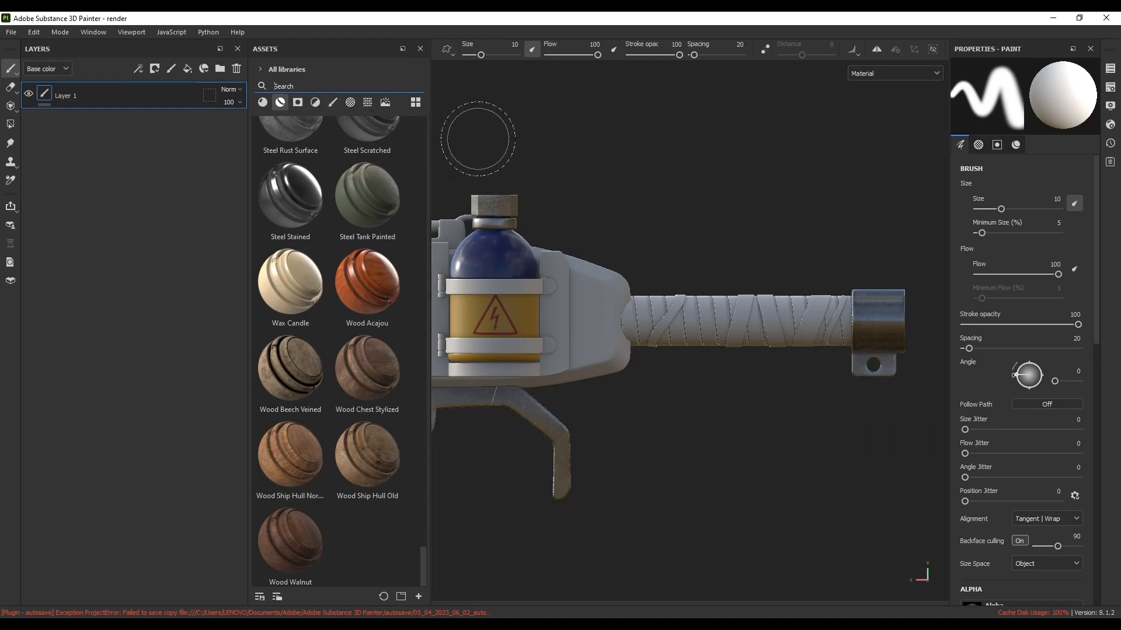
type("plastic glossy")
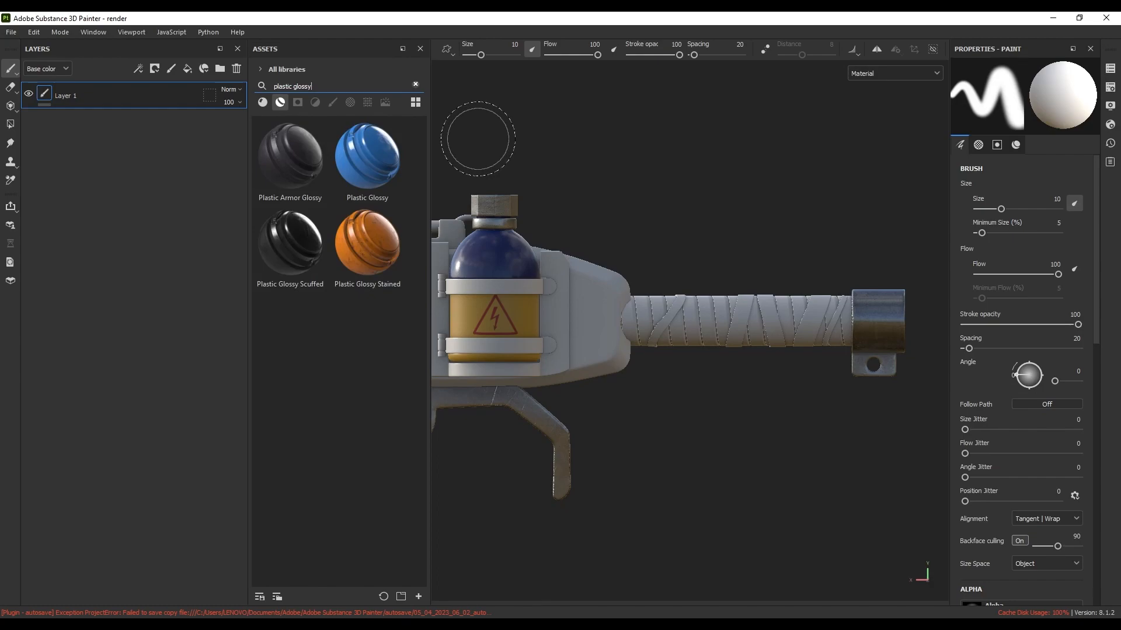
left_click_drag(296, 241, 698, 318)
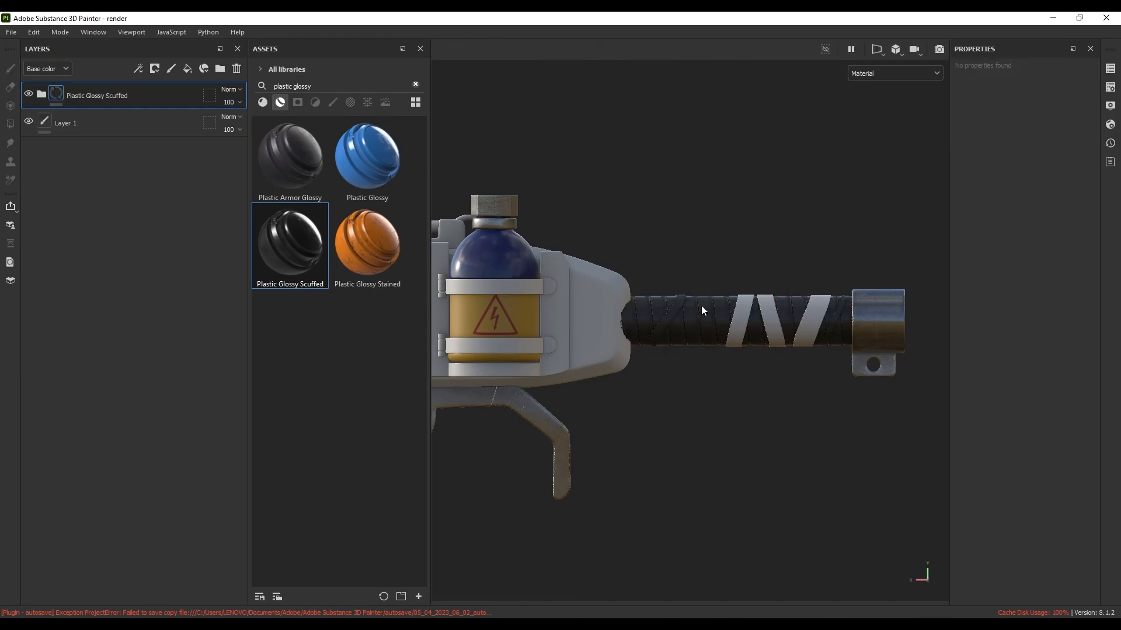
scroll(698, 309, "up", 3)
scroll(696, 311, "down", 3)
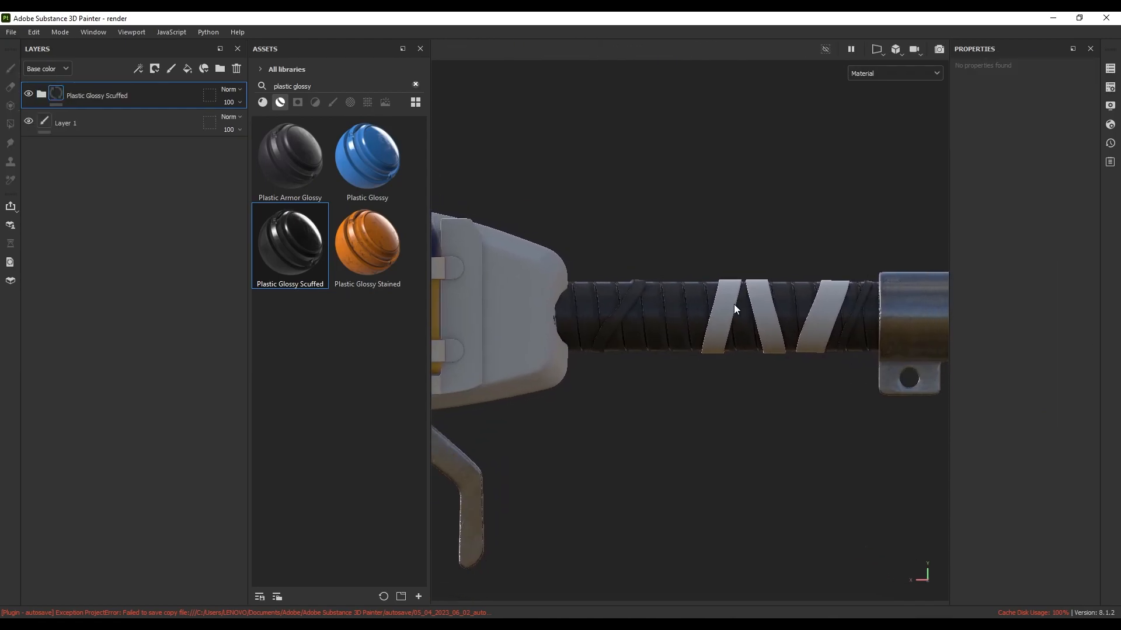
Switch to Grip_02, apply Plastic Glossy Scuffed to the tape strips, and expand its layer group
left_click(1109, 68)
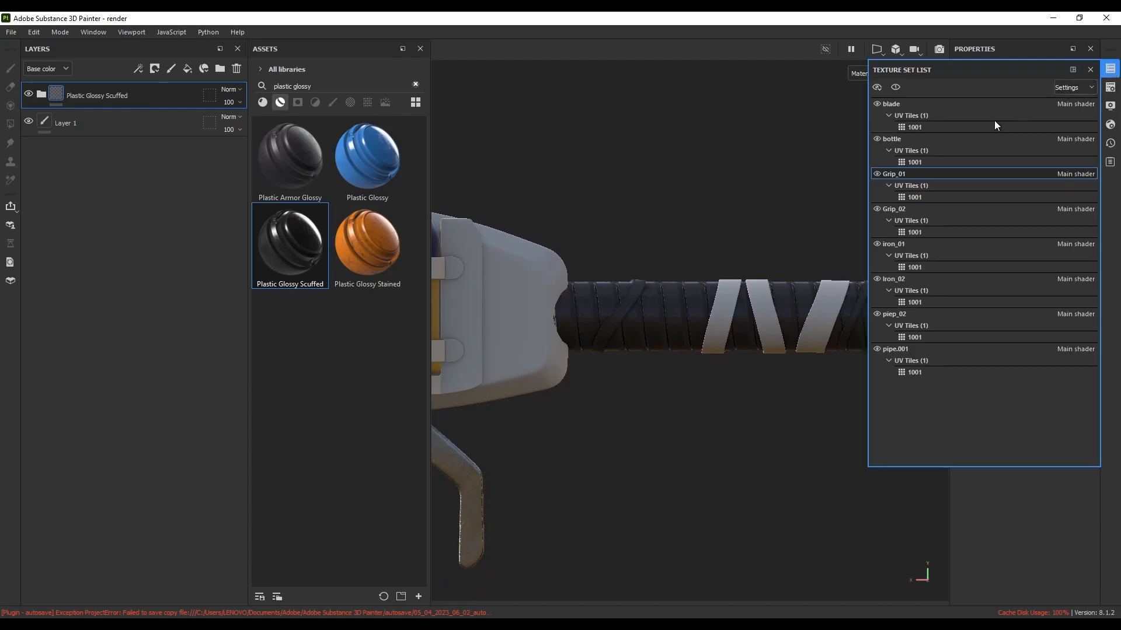
left_click(905, 208)
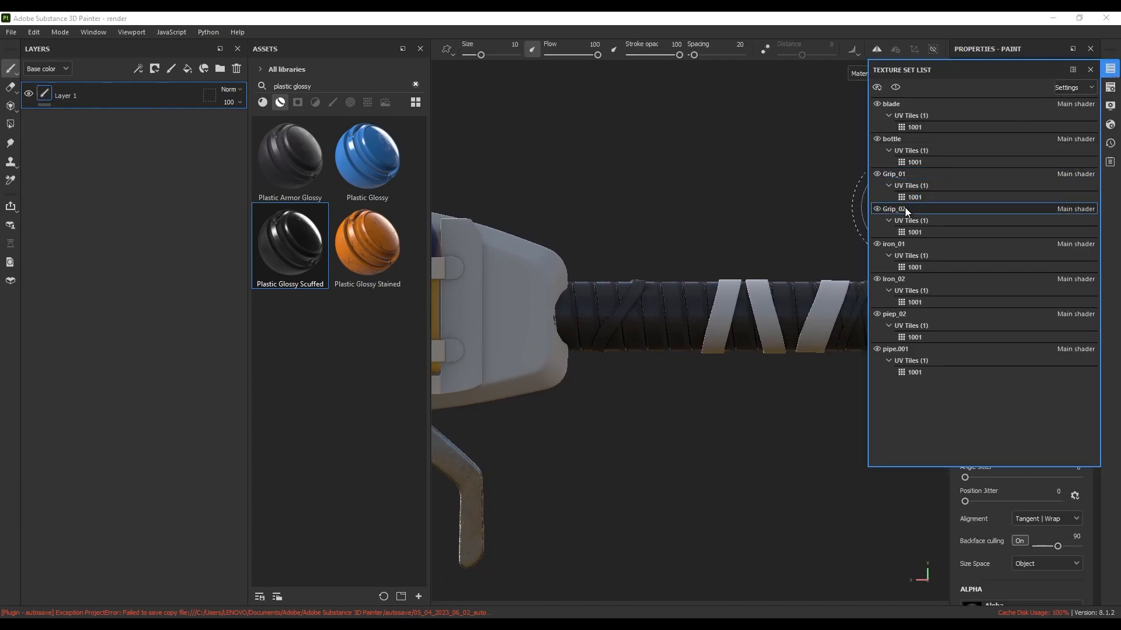
left_click(1110, 69)
left_click_drag(299, 252, 722, 314)
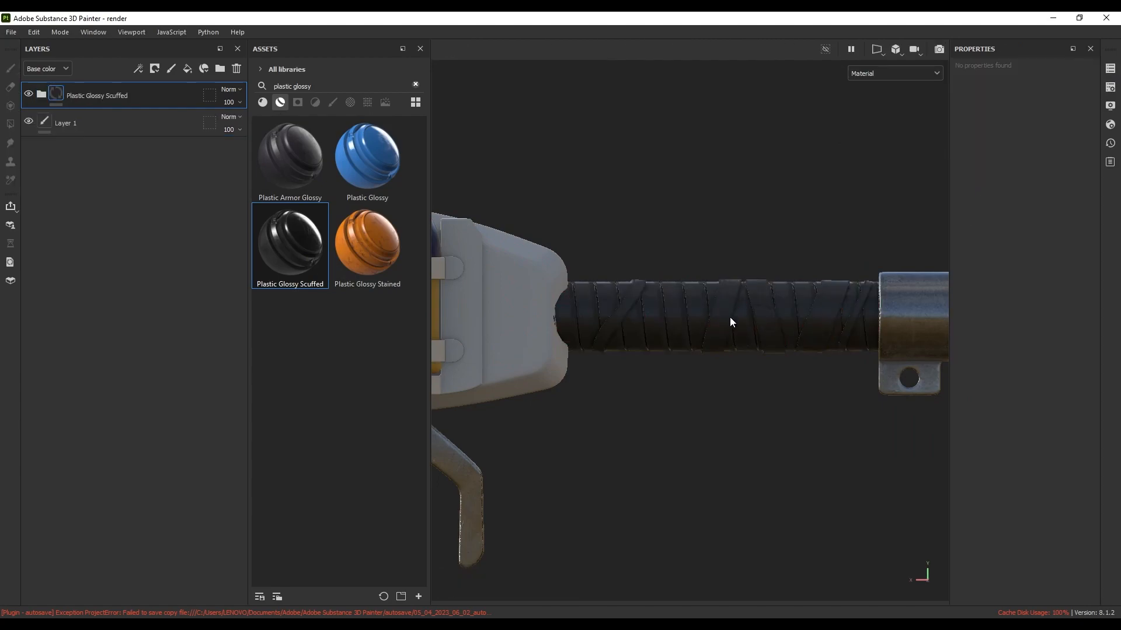
scroll(729, 318, "up", 5)
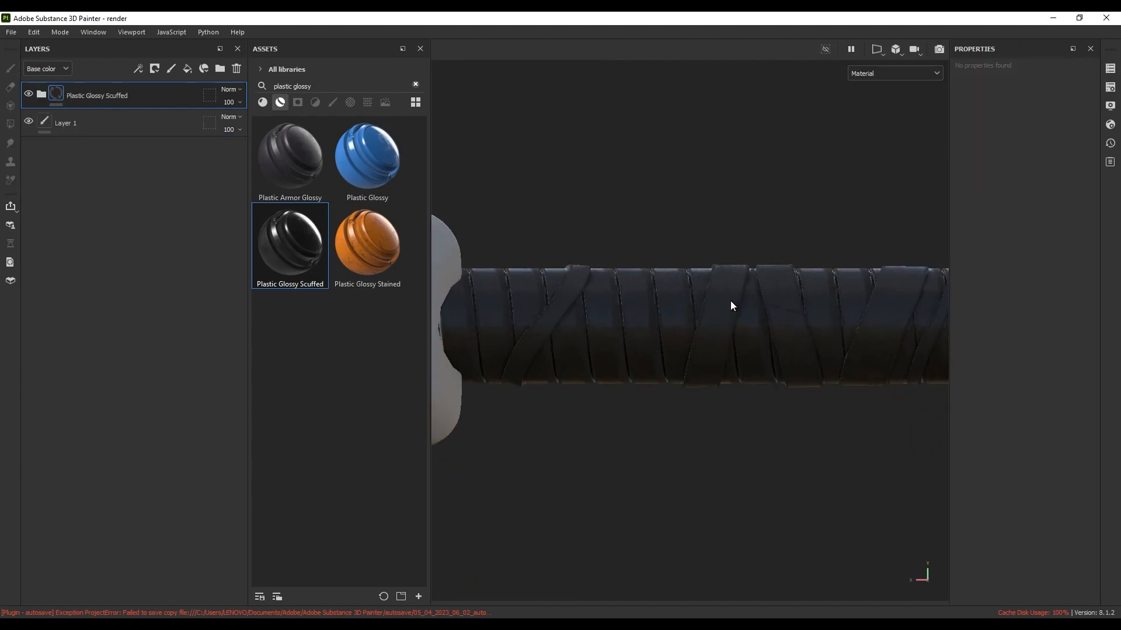
left_click(41, 95)
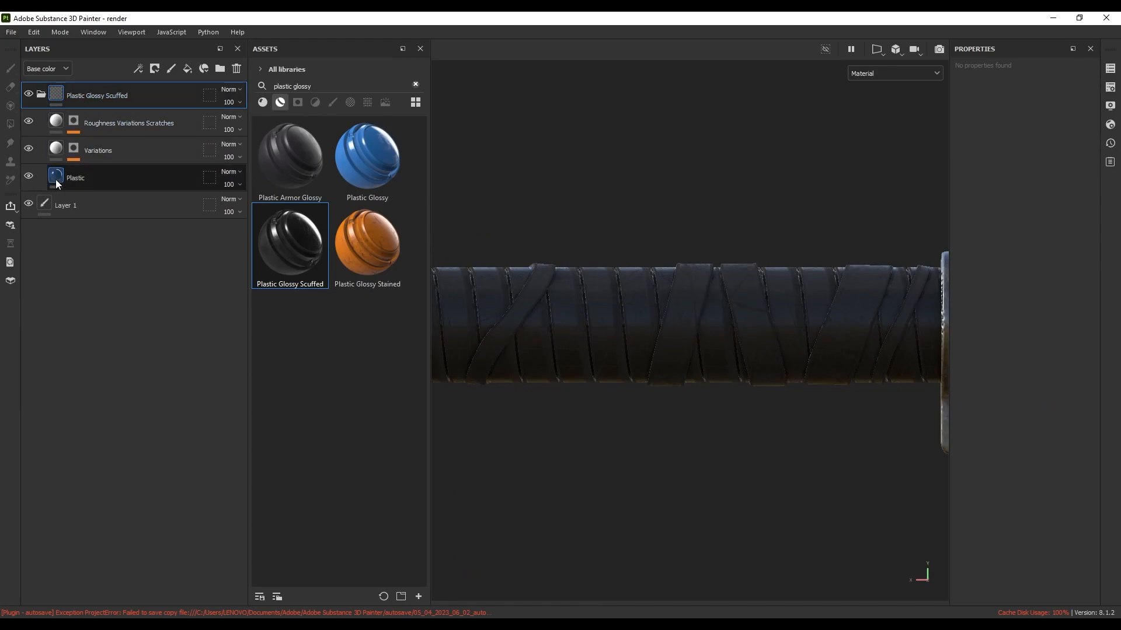
Select the Plastic sub-layer and try a light lavender base colour for the straps
left_click(75, 180)
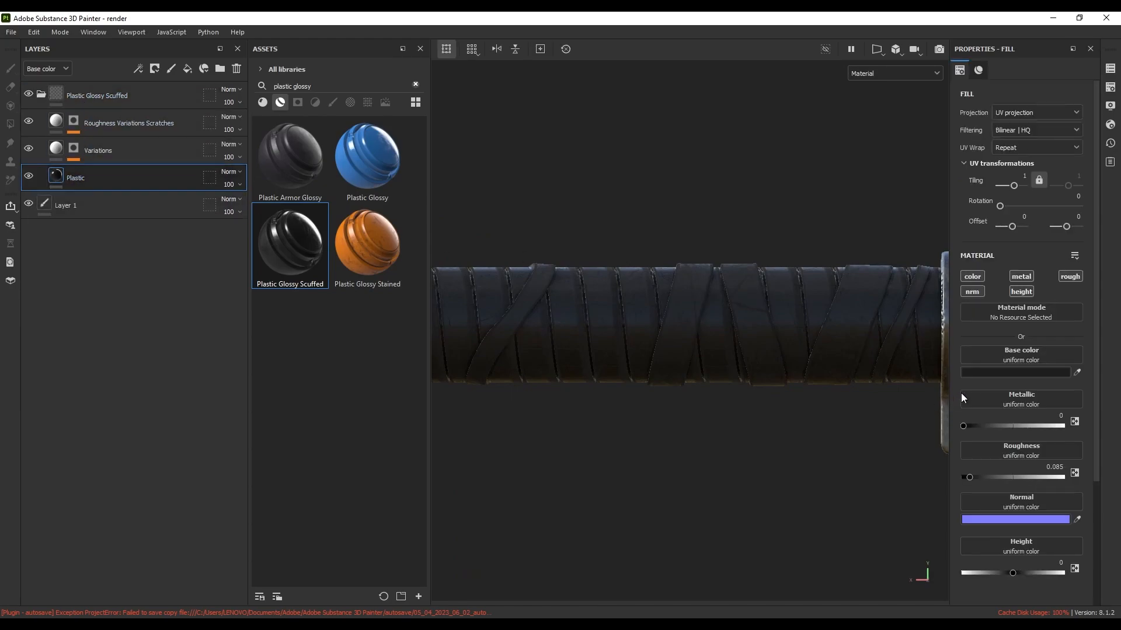
left_click(1014, 372)
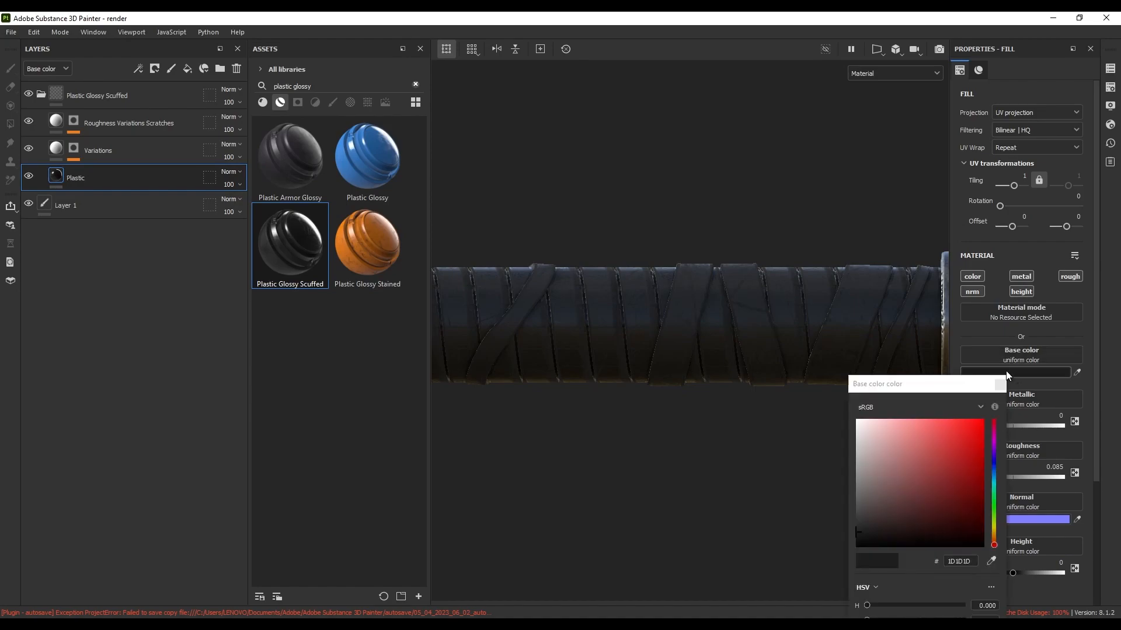
left_click(994, 458)
left_click_drag(952, 451, 898, 427)
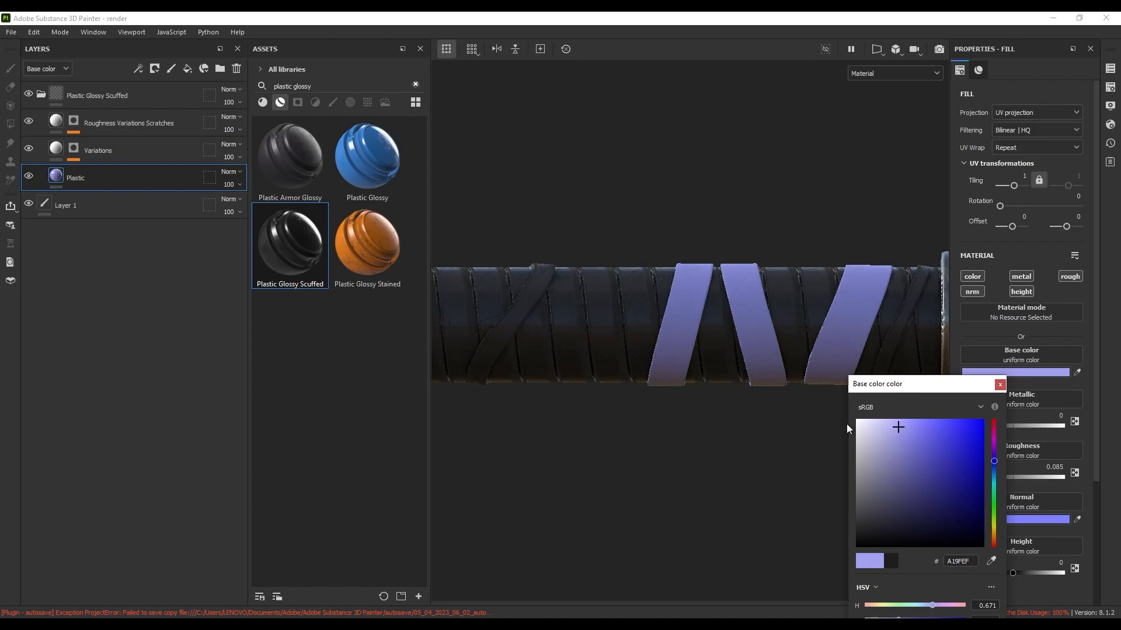
Bring up the reference sketch and pan it to show the wrapped grip
left_click(427, 626)
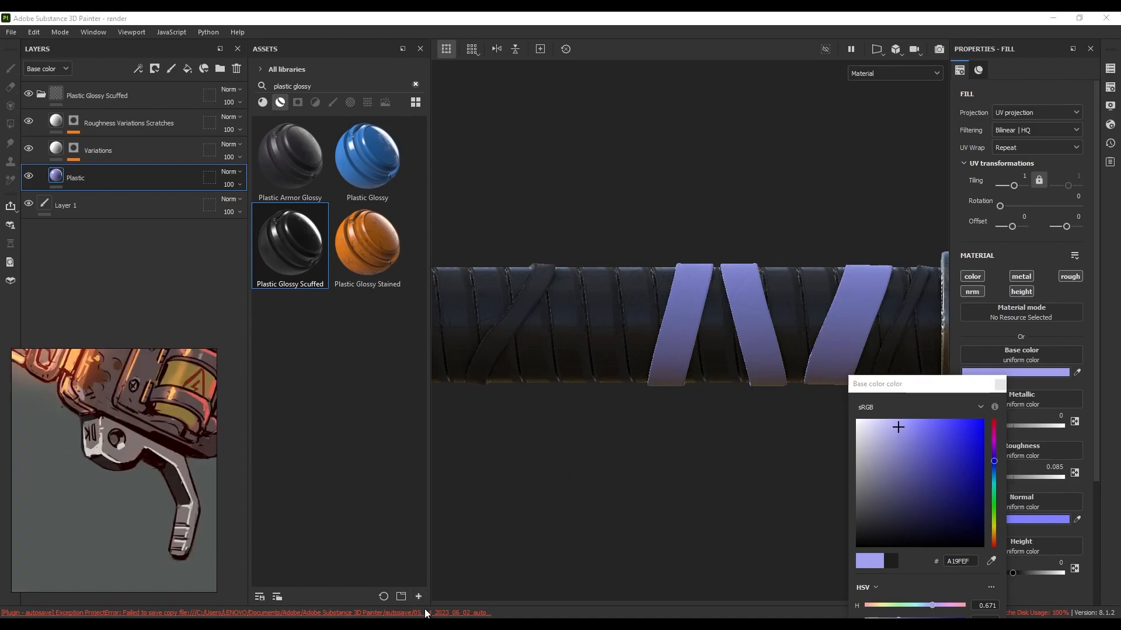
middle_click_drag(176, 483, 45, 406)
scroll(146, 438, "up", 4)
middle_click_drag(157, 436, 146, 463)
scroll(146, 461, "down", 2)
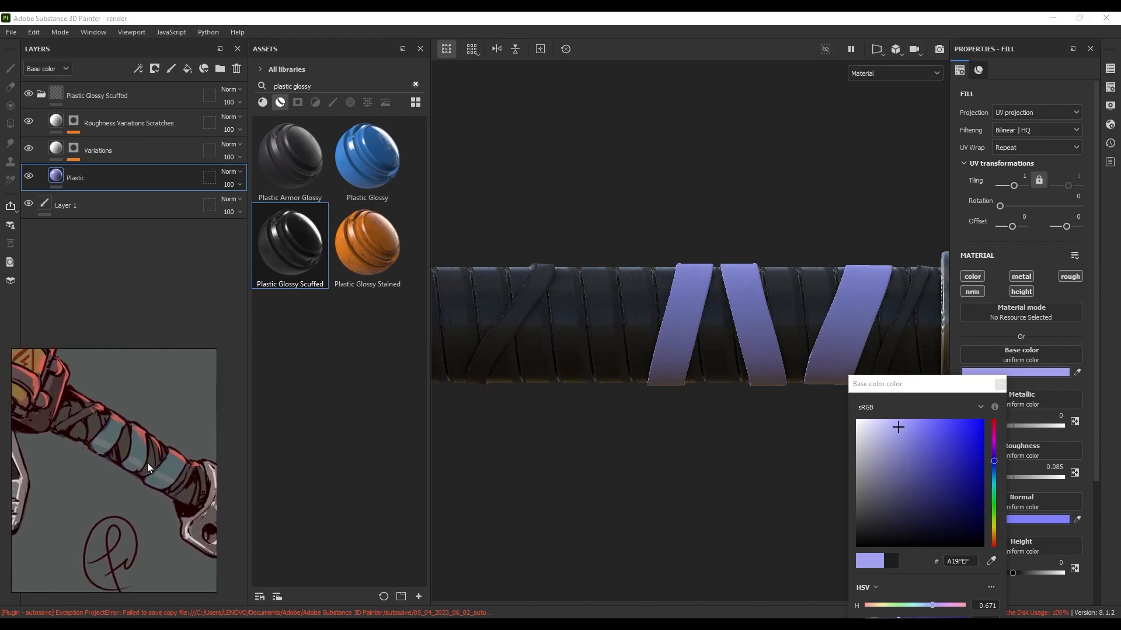
left_click_drag(920, 383, 865, 334)
Sample the strap's grey-teal from the sketch and lighten it to 698F90
left_click(937, 511)
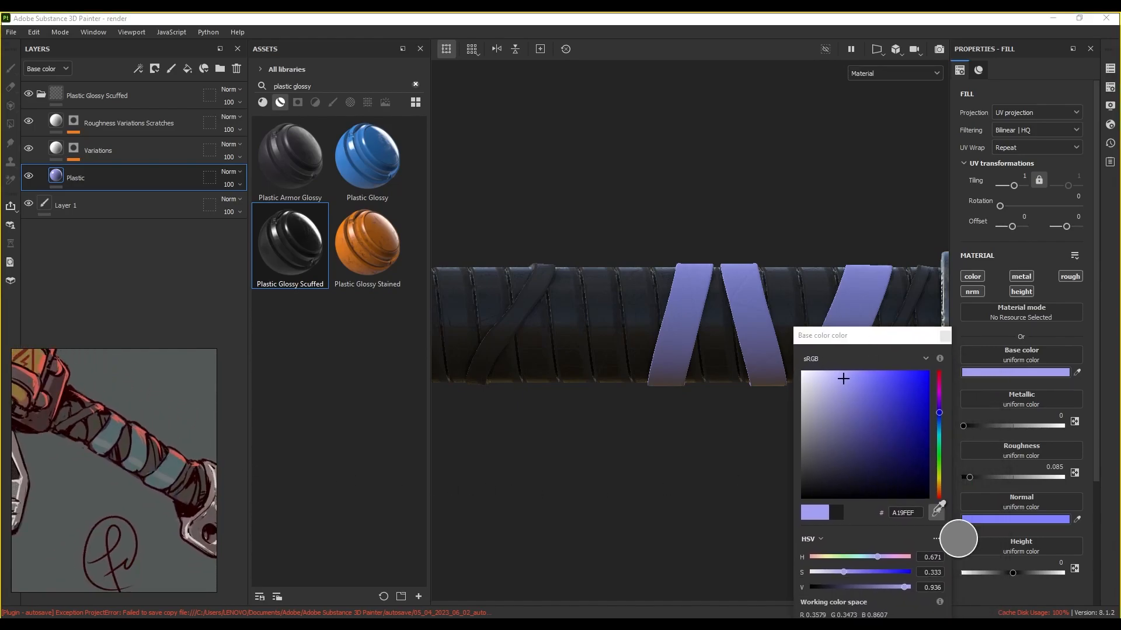
left_click(138, 448)
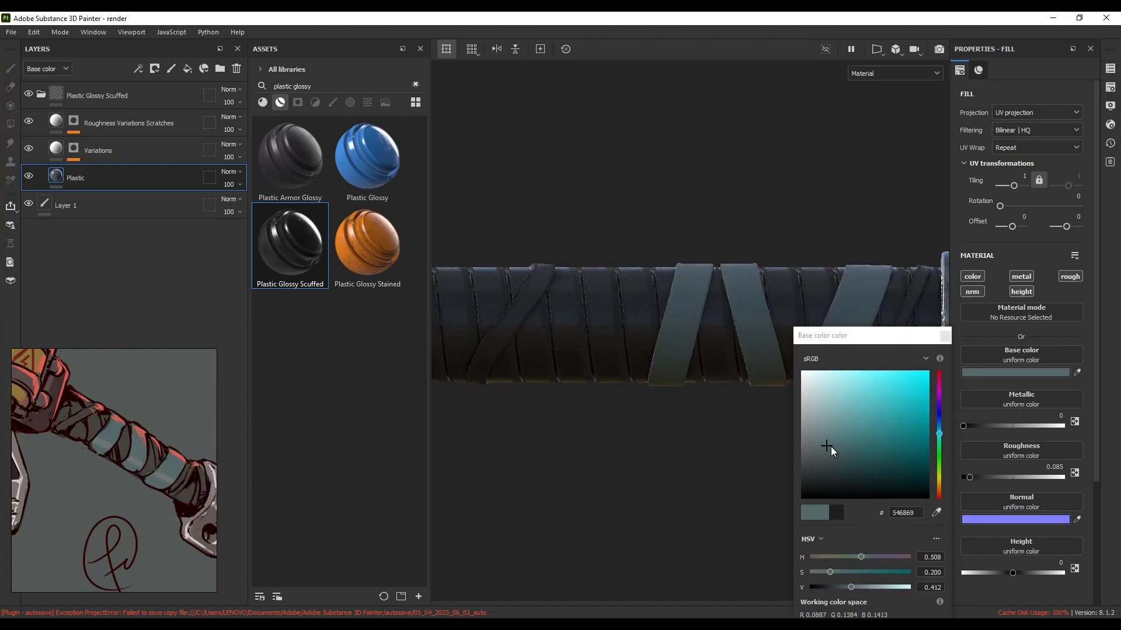
left_click_drag(827, 446, 835, 426)
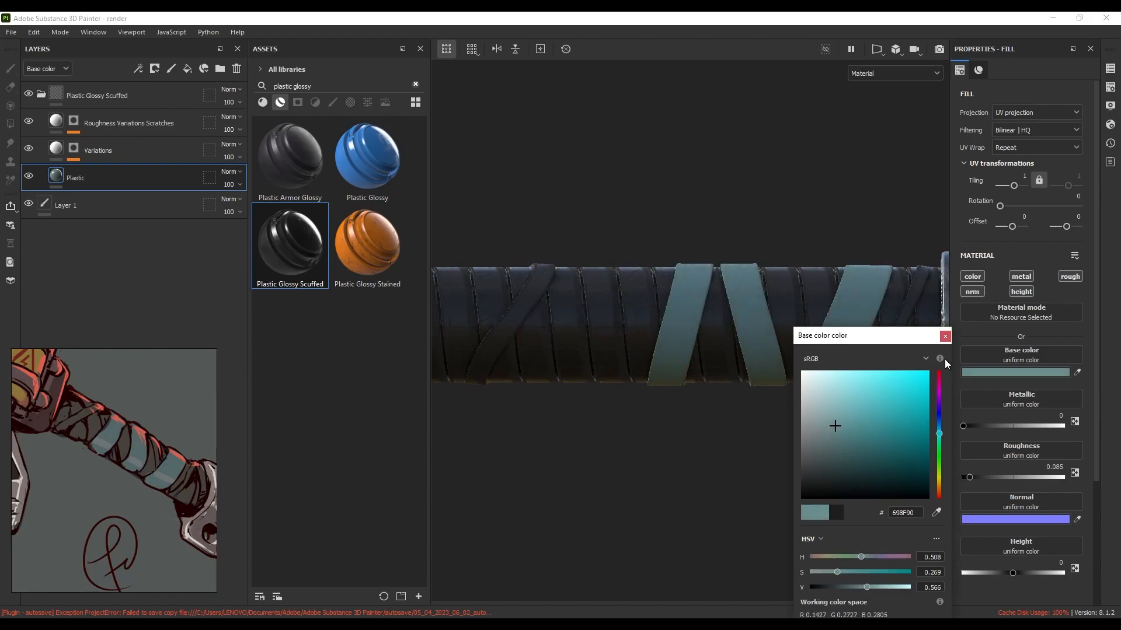
left_click(945, 336)
scroll(771, 383, "down", 5)
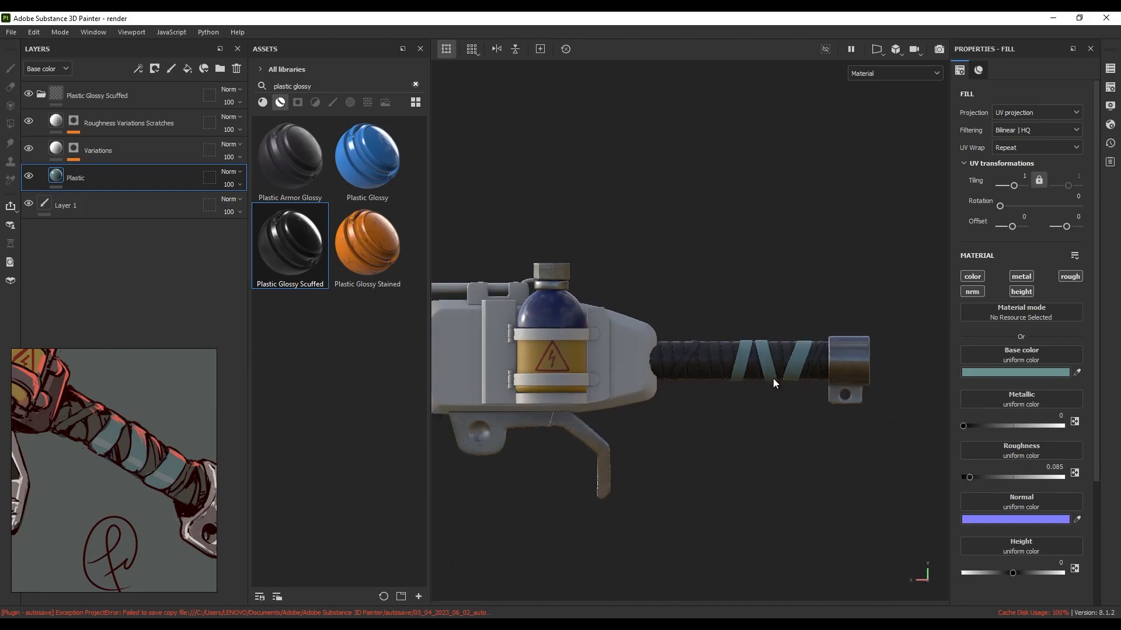
middle_click_drag(758, 394, 870, 398, "alt")
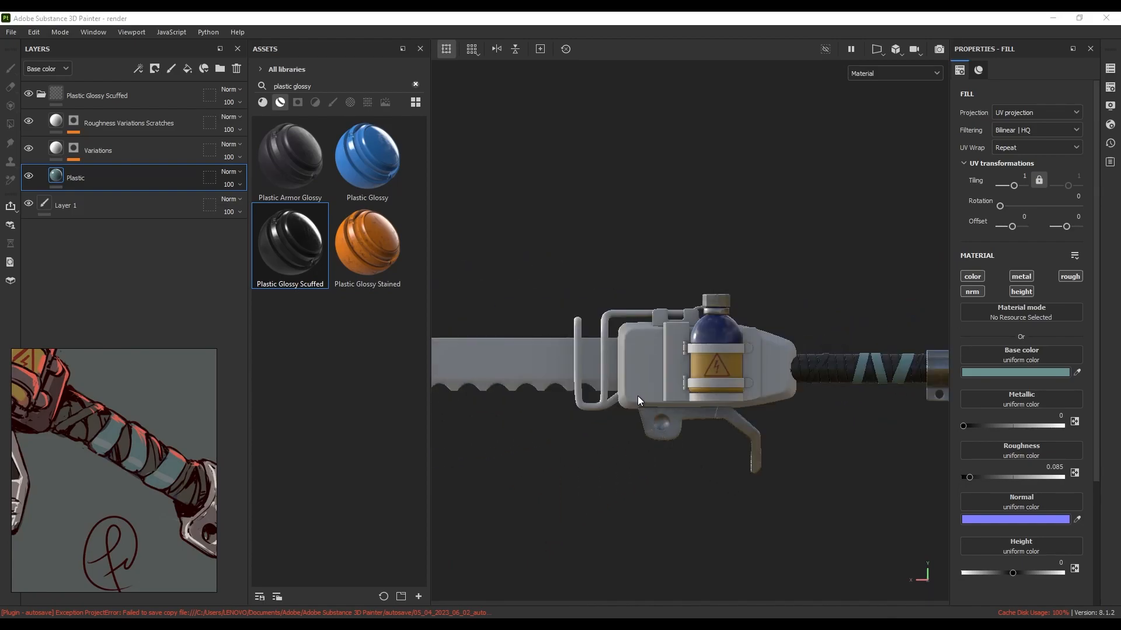
left_click_drag(653, 370, 693, 334, "alt")
scroll(680, 303, "up", 5)
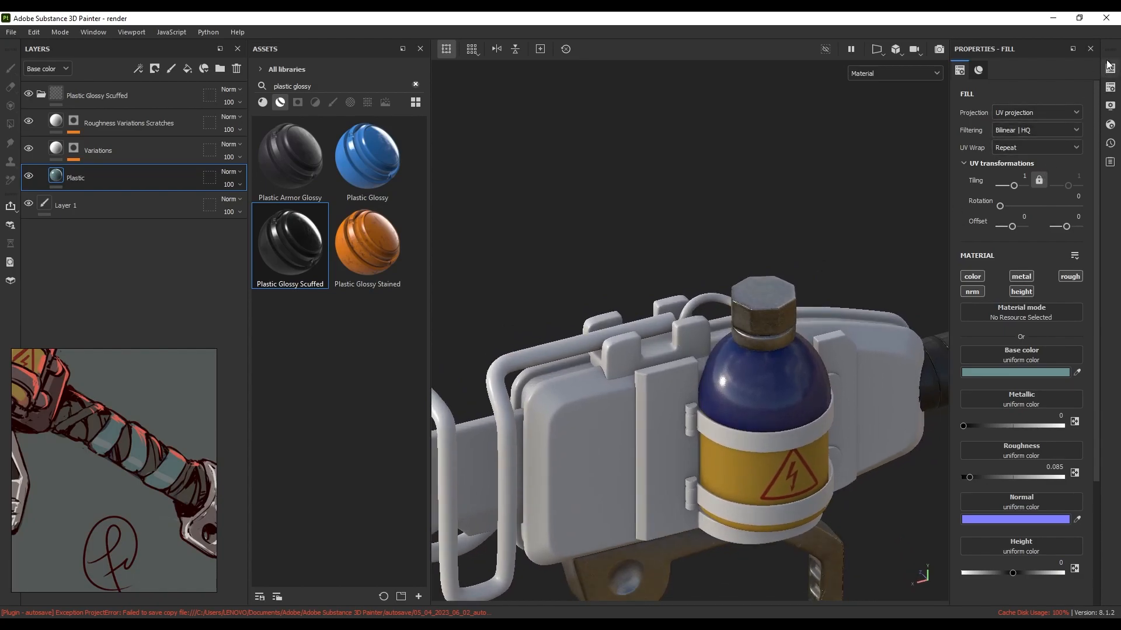
Search 'latex' and apply Latex Black to the hose above the case
left_click(416, 85)
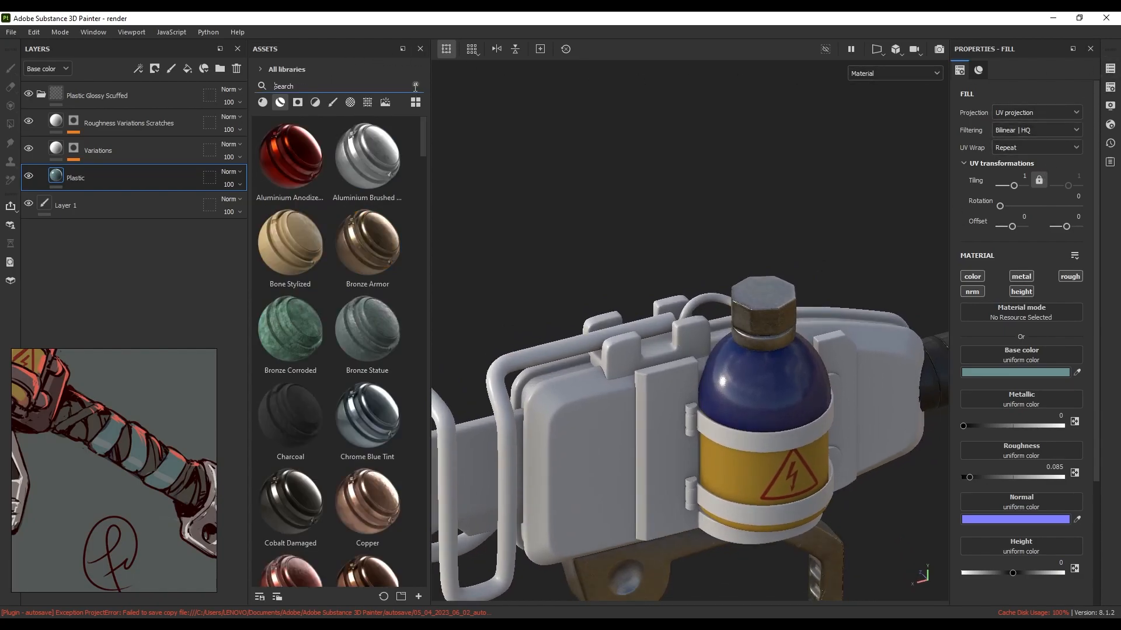
type("latex")
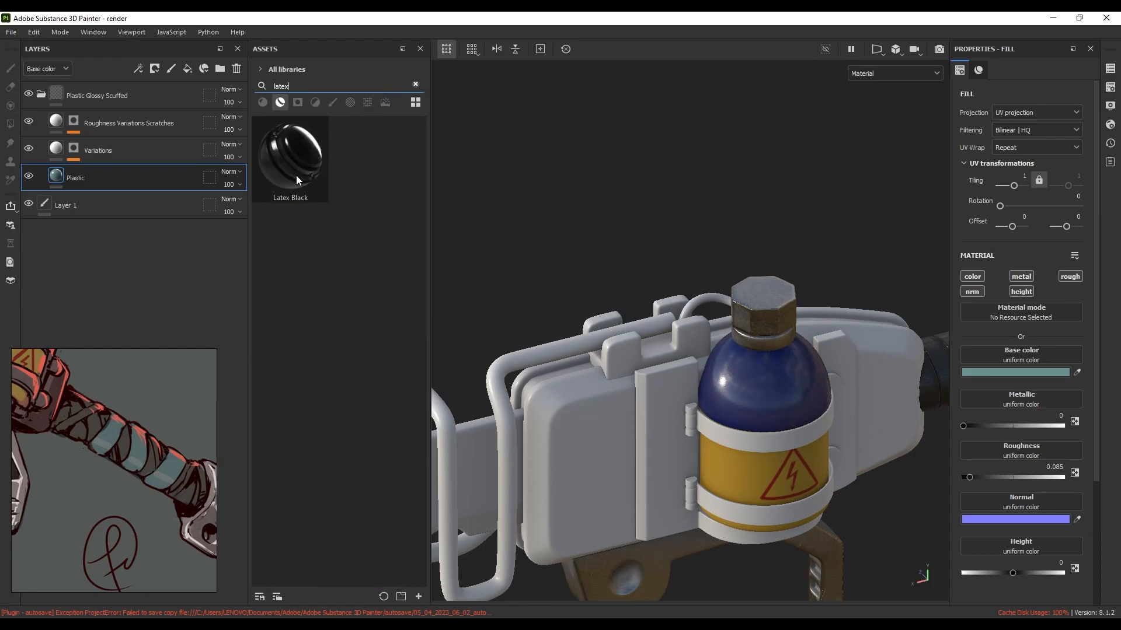
left_click_drag(296, 175, 708, 299)
right_click_drag(709, 299, 733, 303, "alt")
left_click_drag(733, 303, 715, 348, "alt")
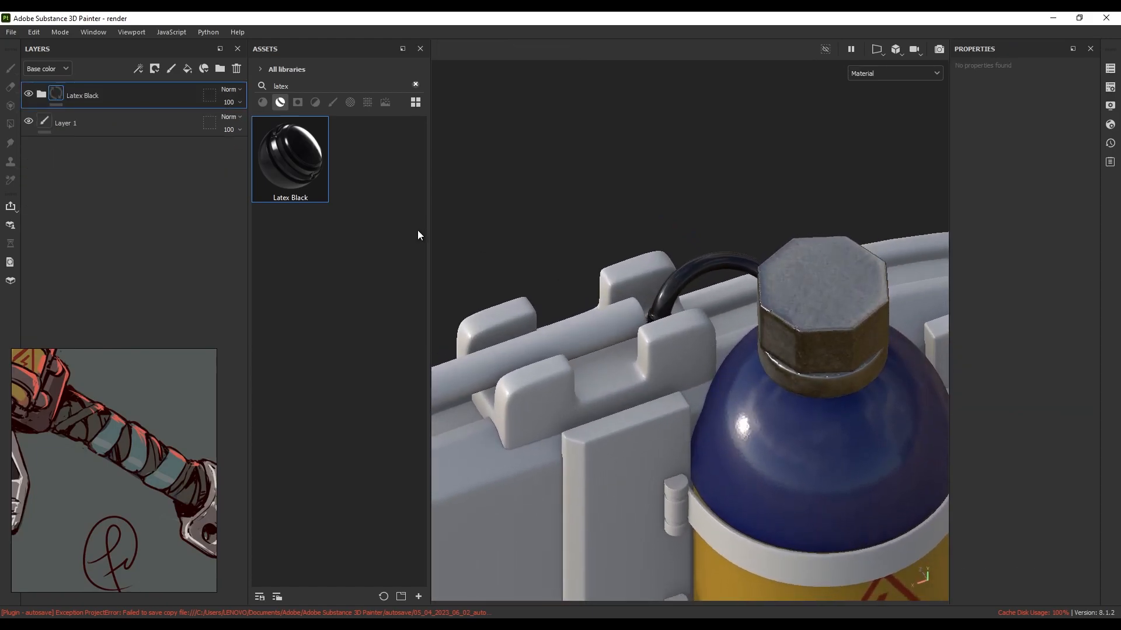
Set the Latex Black Base layer's base colour to dark red 881229
left_click(41, 95)
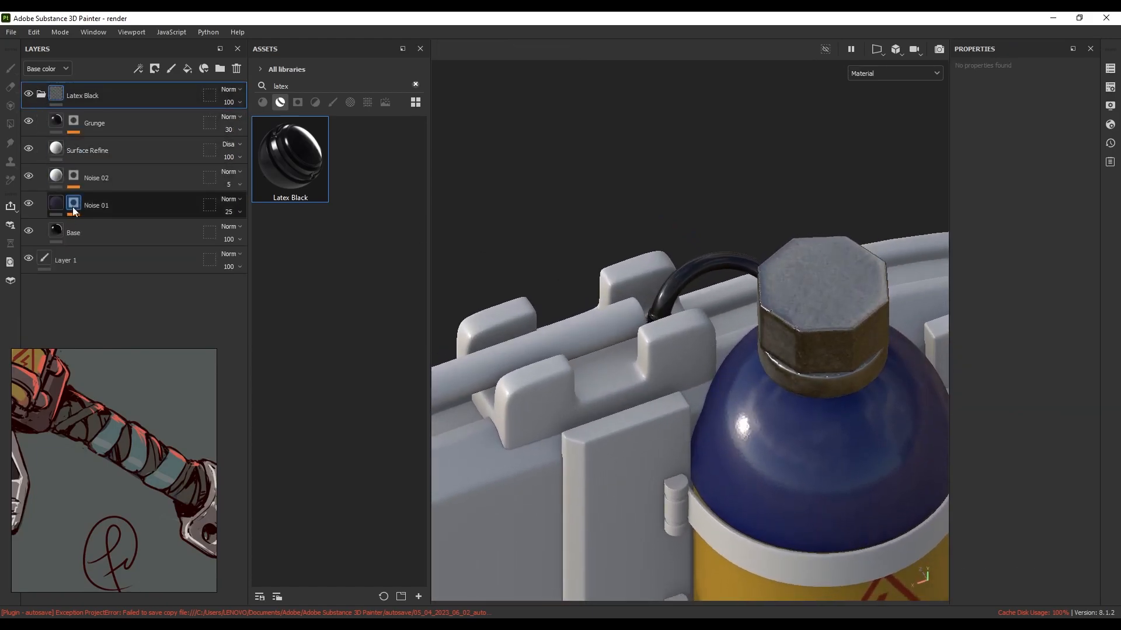
left_click(77, 230)
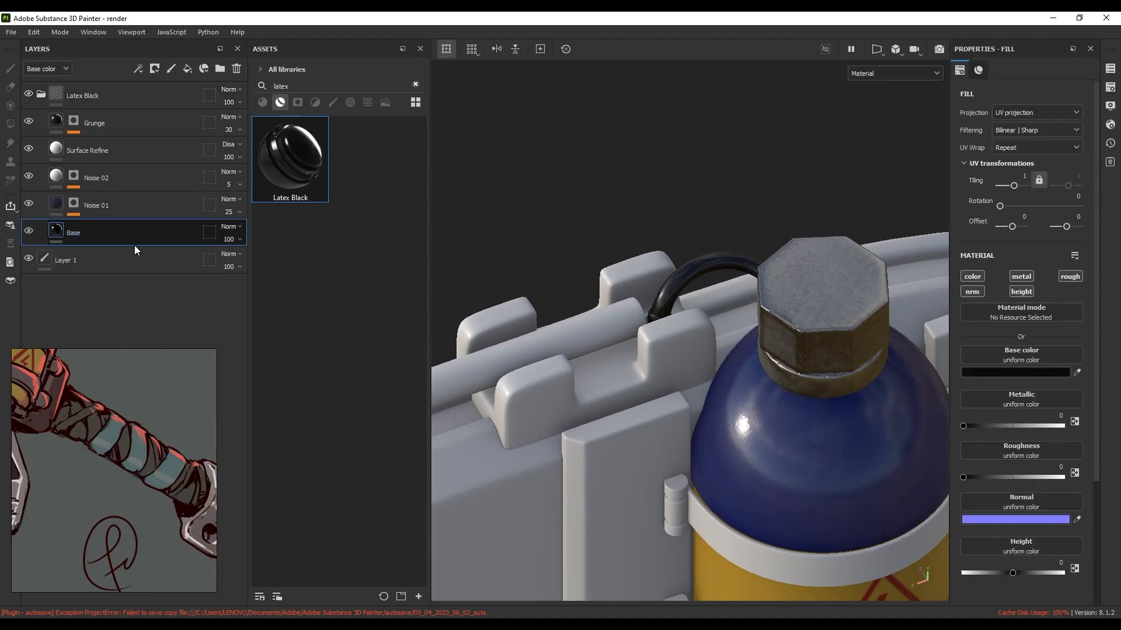
left_click(999, 377)
left_click_drag(940, 421, 911, 430)
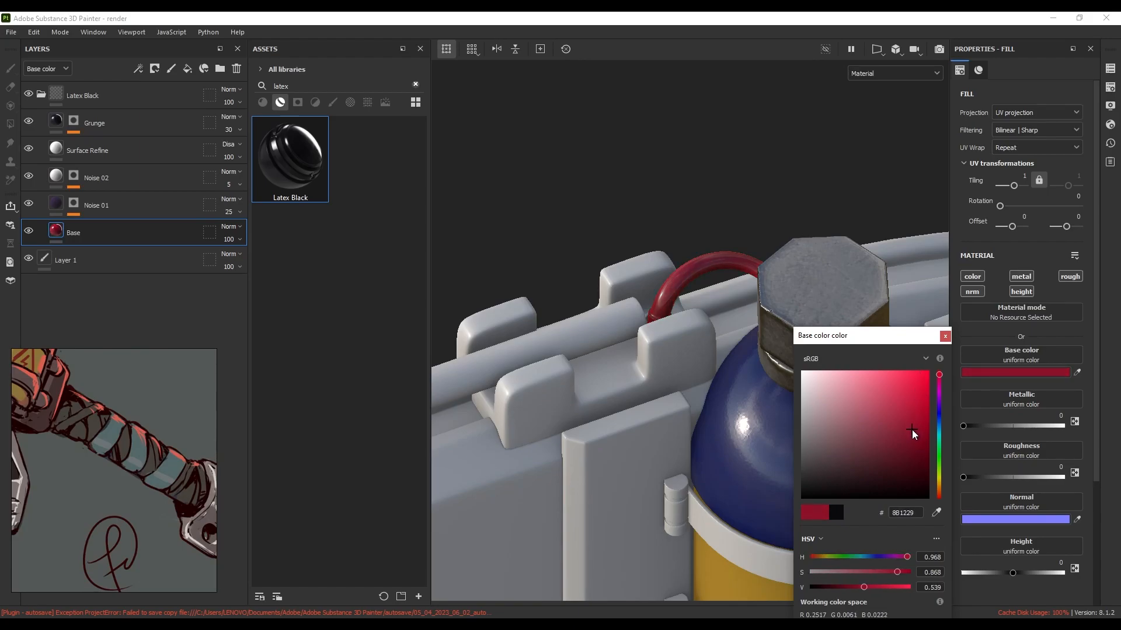
left_click(945, 337)
left_click_drag(944, 337, 897, 297, "alt")
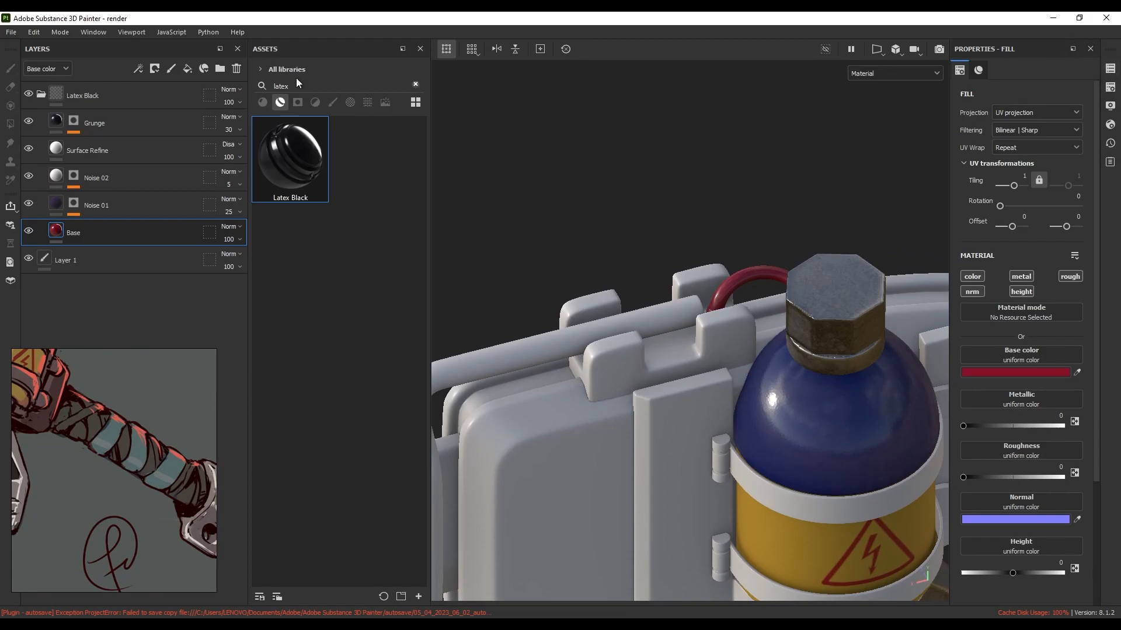
Apply Steel Medieval Stylized to the frame bars, then add a fill layer grouped into Folder 1
left_click(415, 86)
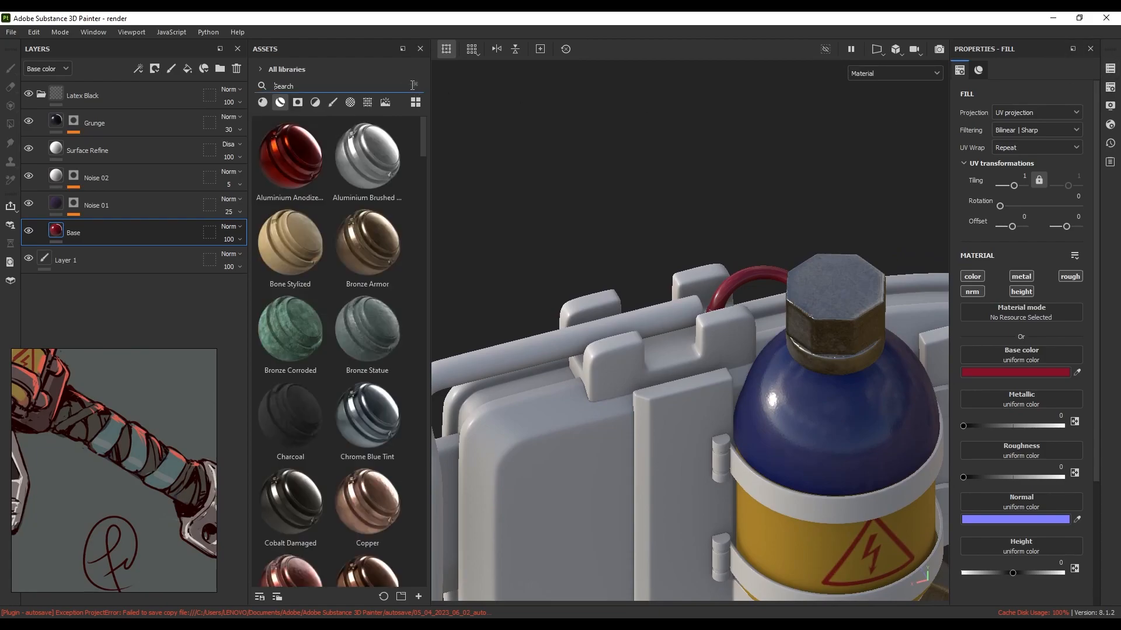
type("steel med")
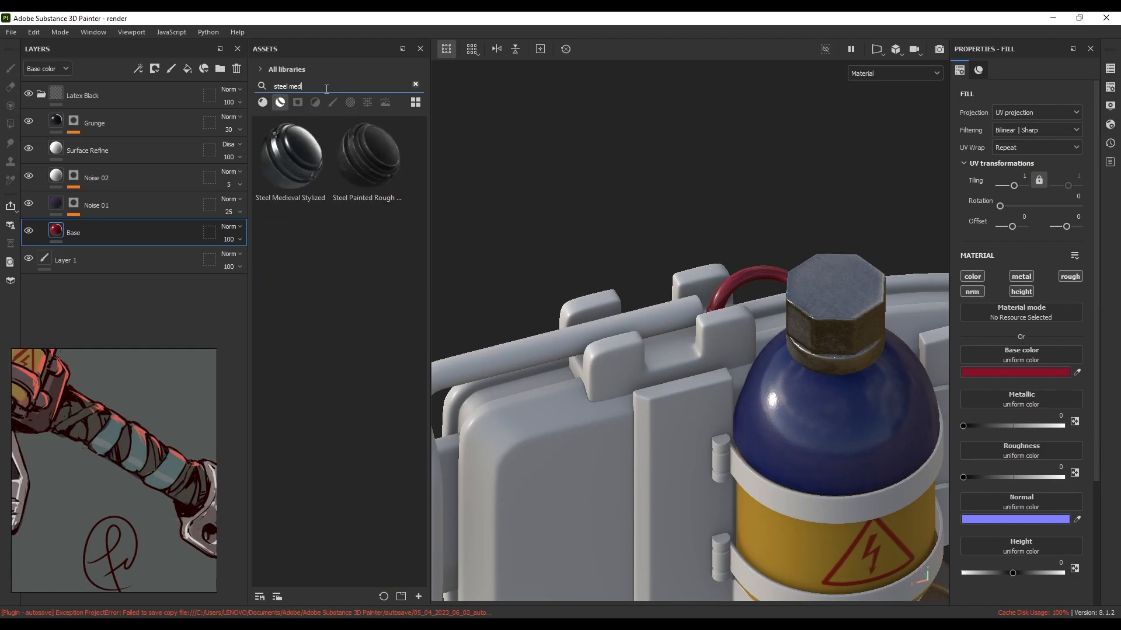
left_click_drag(290, 170, 629, 328)
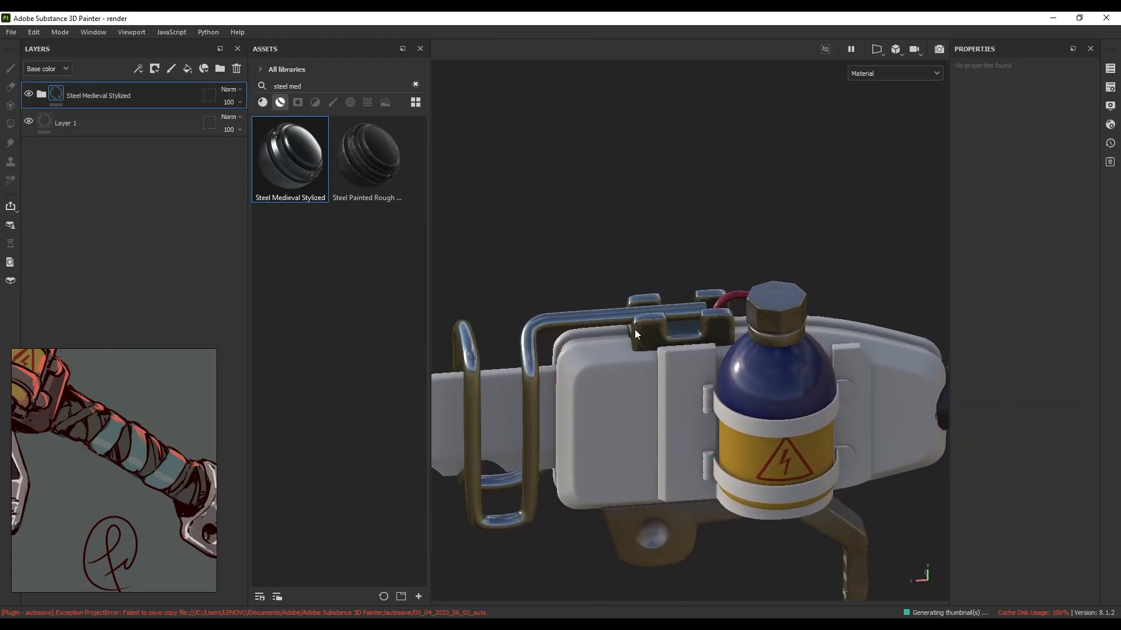
left_click(188, 72)
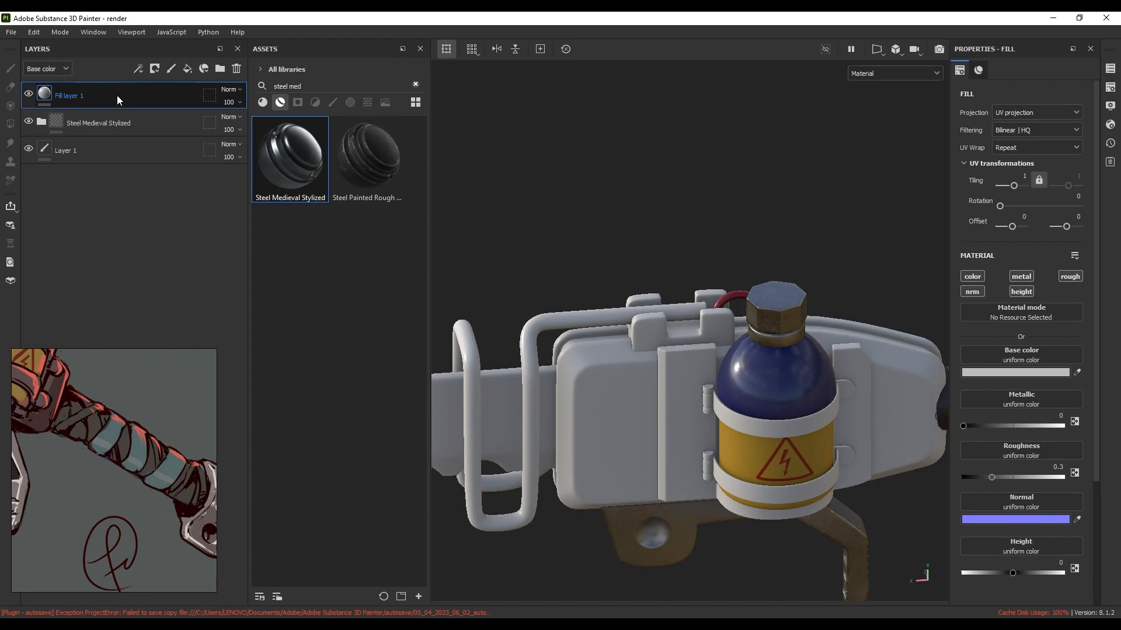
key("ctrl+g")
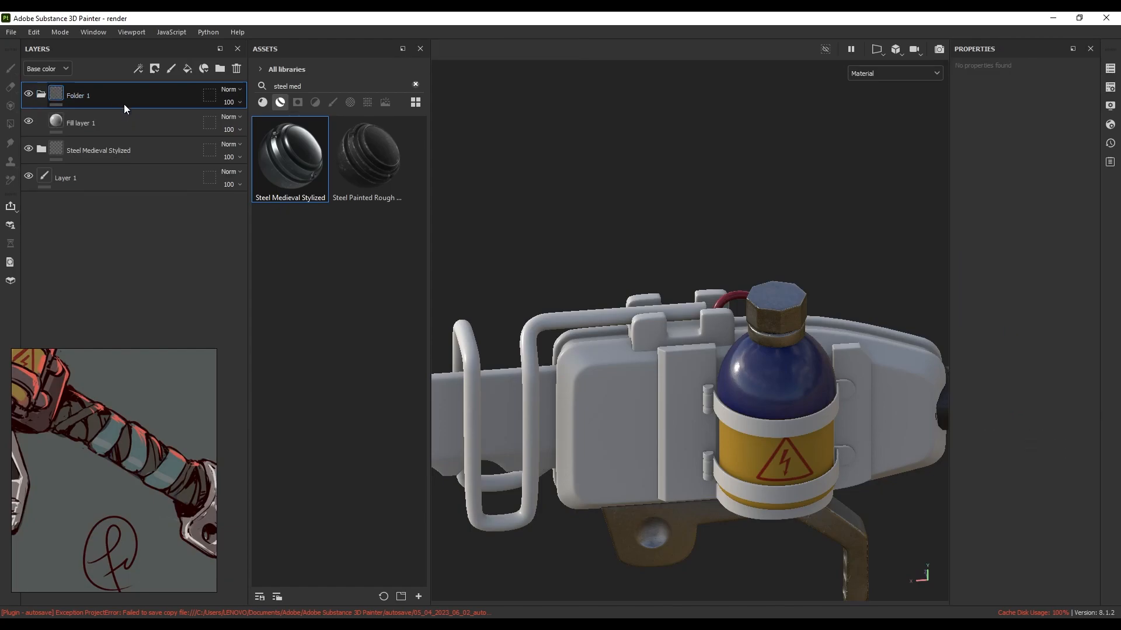
Give Folder 1 a black mask and set Fill layer 1 to height -0.7288 without base colour
left_click(154, 69)
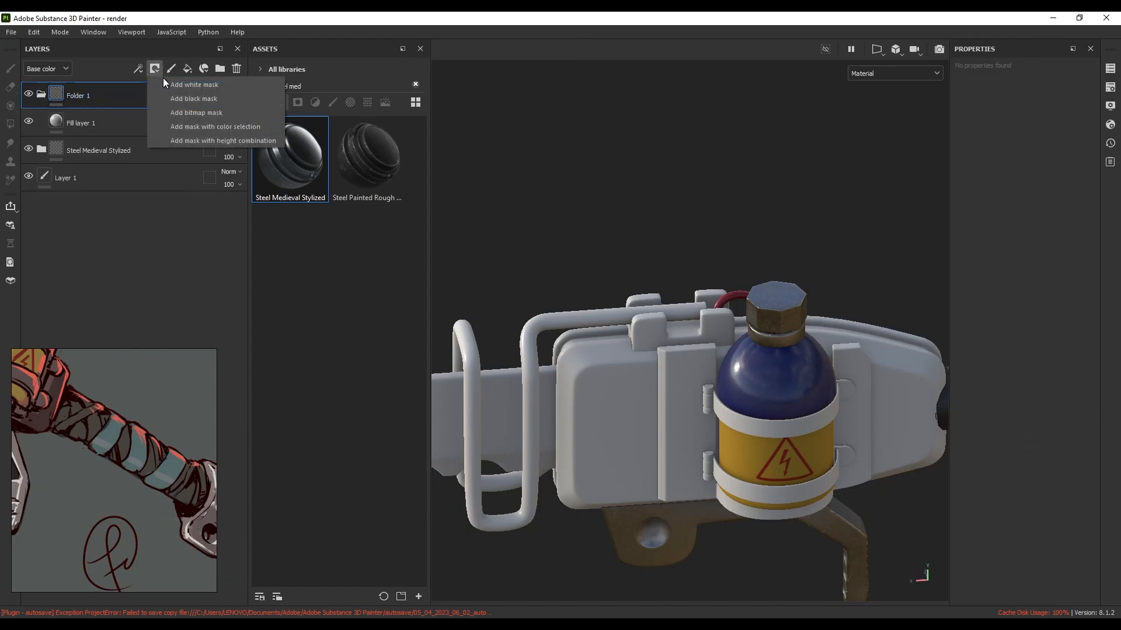
left_click(176, 98)
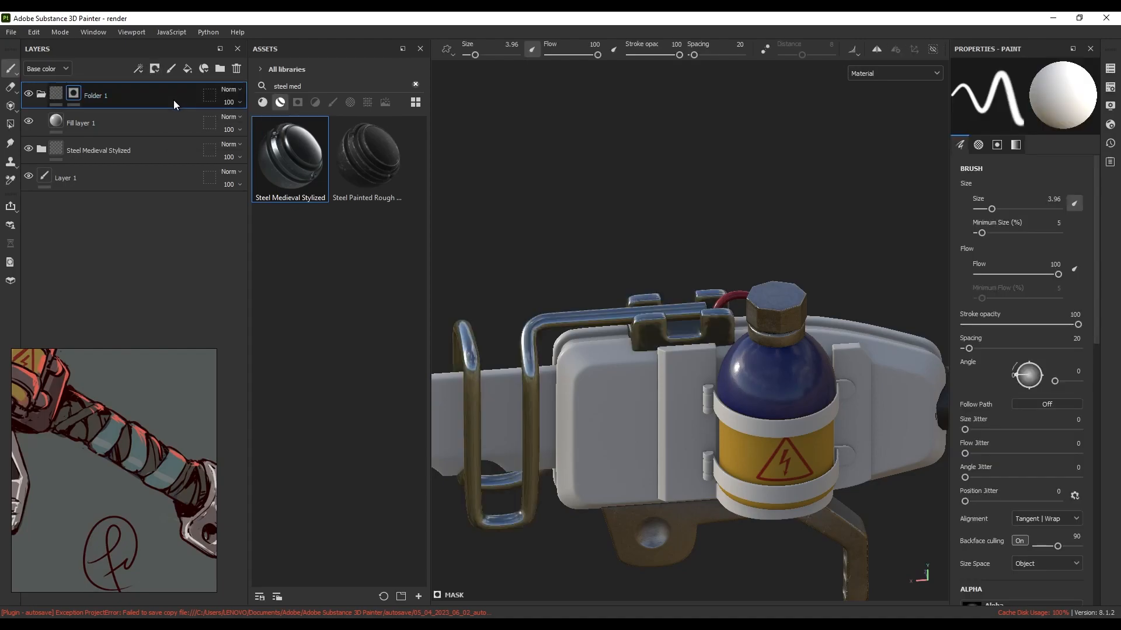
left_click(108, 123)
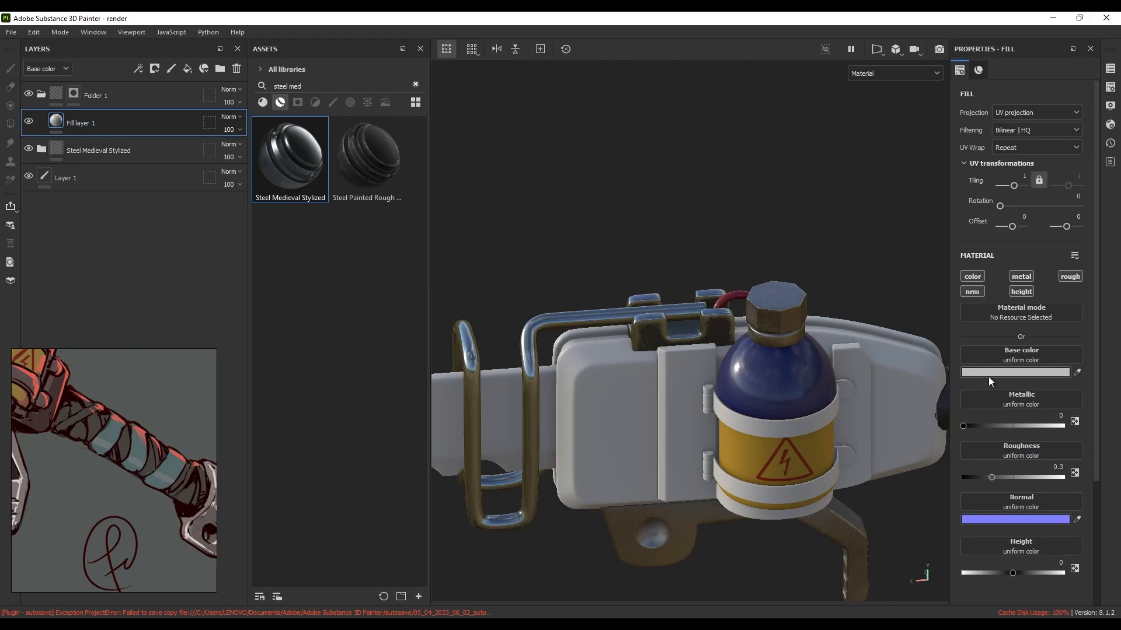
left_click_drag(1011, 573, 975, 575)
left_click(973, 276)
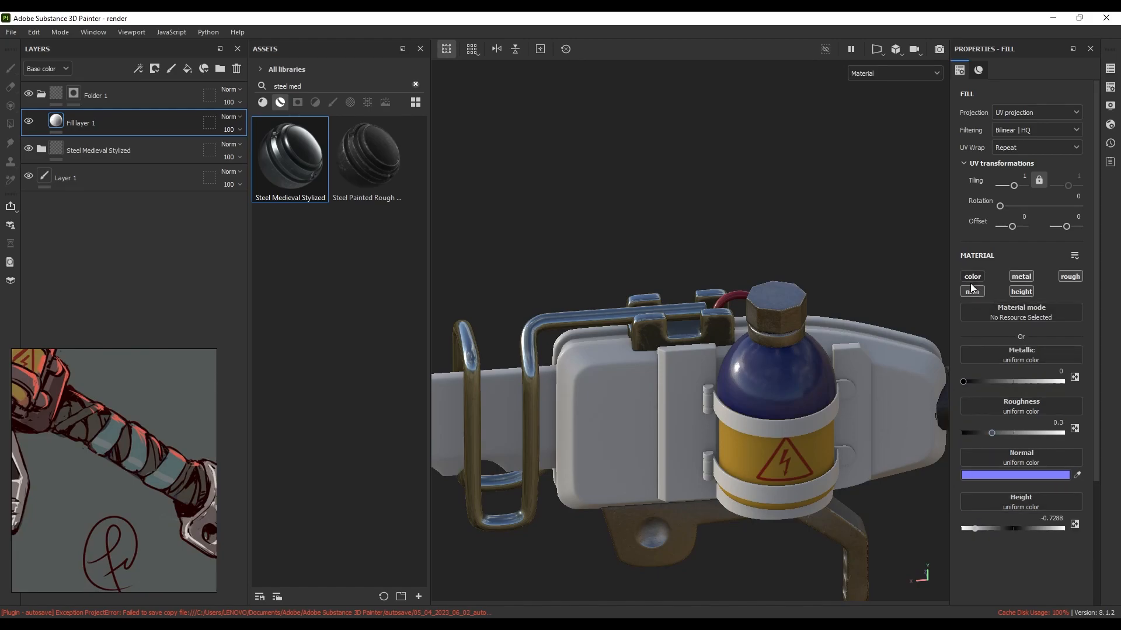
Choose the Sign Forbidden Band alpha as brush stamp and target Folder 1's mask
left_click(416, 86)
left_click(352, 103)
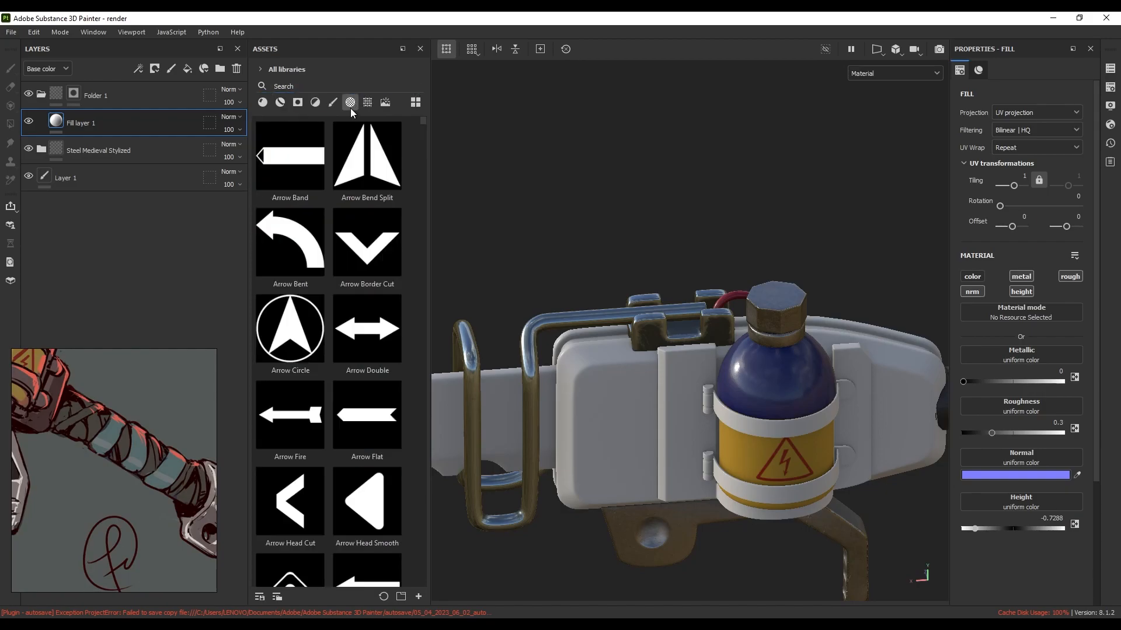
scroll(370, 241, "down", 10)
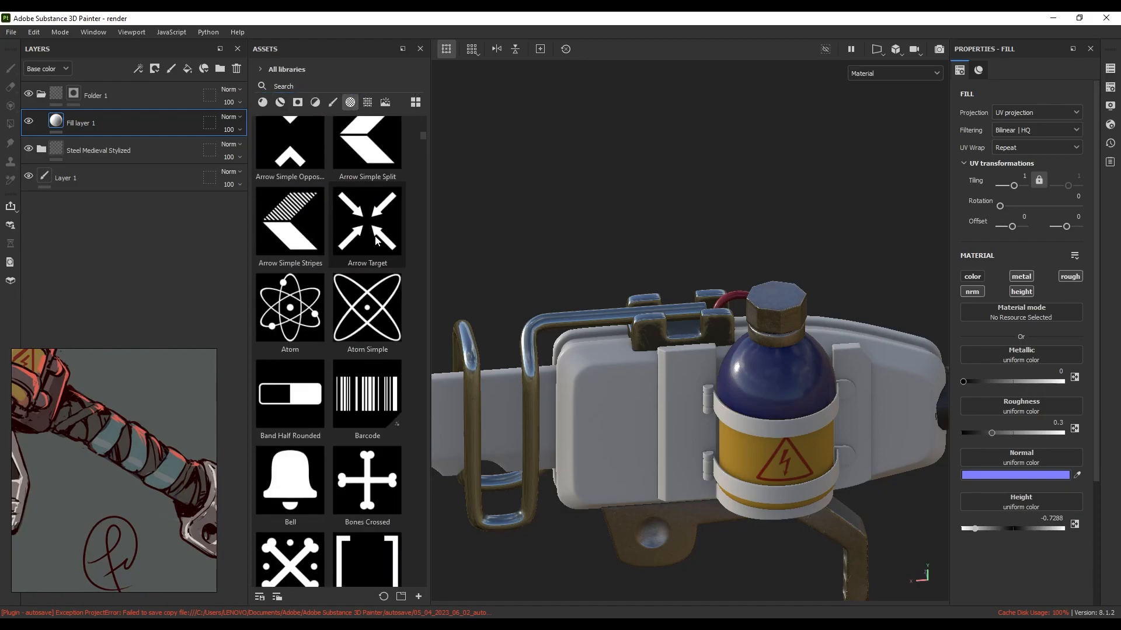
left_click_drag(423, 138, 425, 456)
scroll(411, 416, "down", 10)
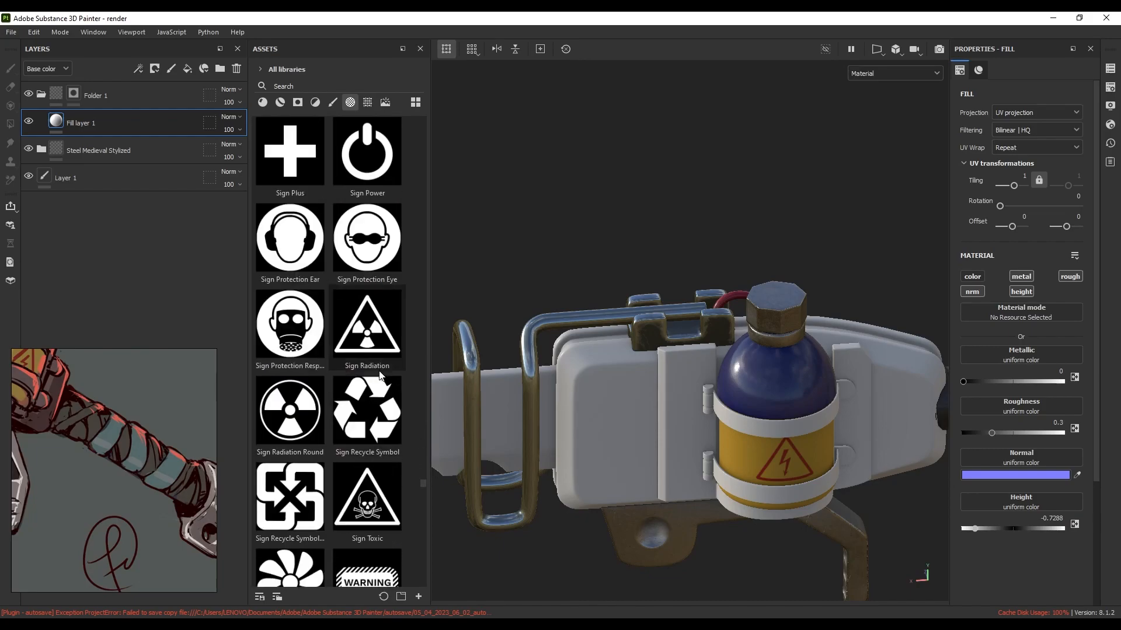
scroll(384, 379, "up", 5)
scroll(384, 378, "down", 1)
scroll(383, 380, "up", 1)
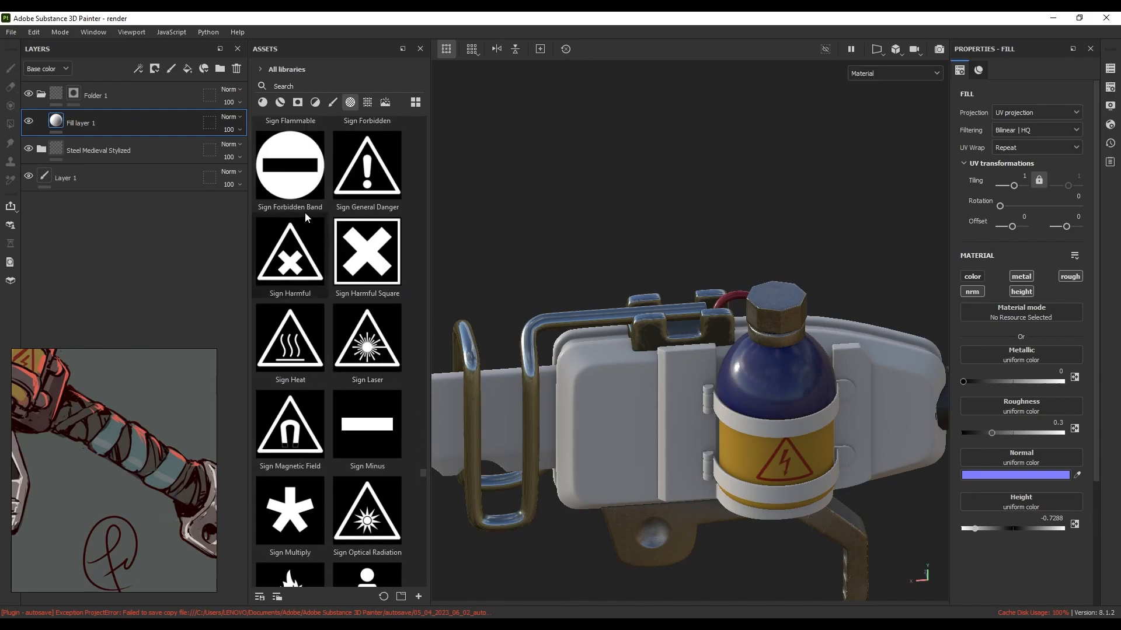
left_click(294, 177)
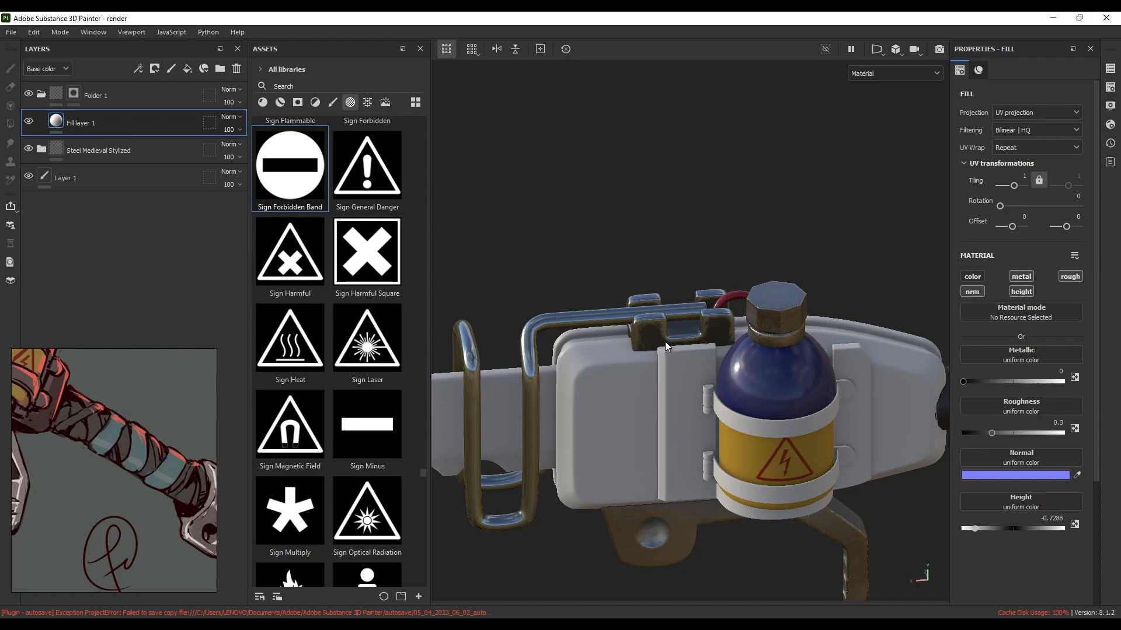
left_click(75, 95)
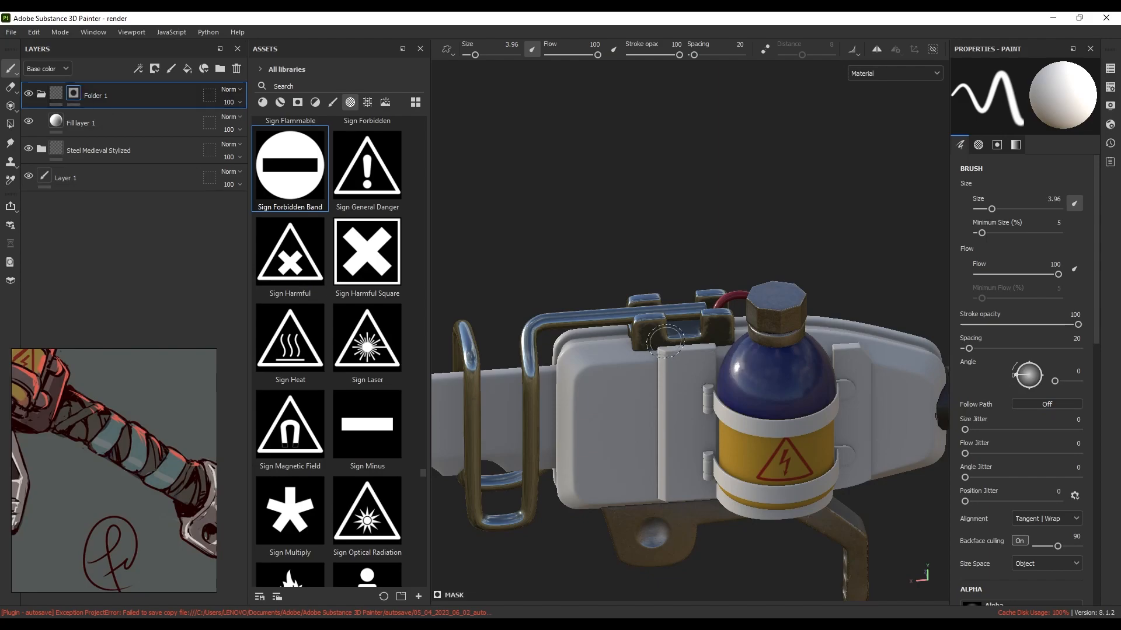
Face the bracket, shrink the brush to about 2.55, and undo a misplaced test stamp
scroll(663, 340, "up", 4)
scroll(663, 341, "up", 2)
left_click_drag(683, 363, 671, 305, "alt")
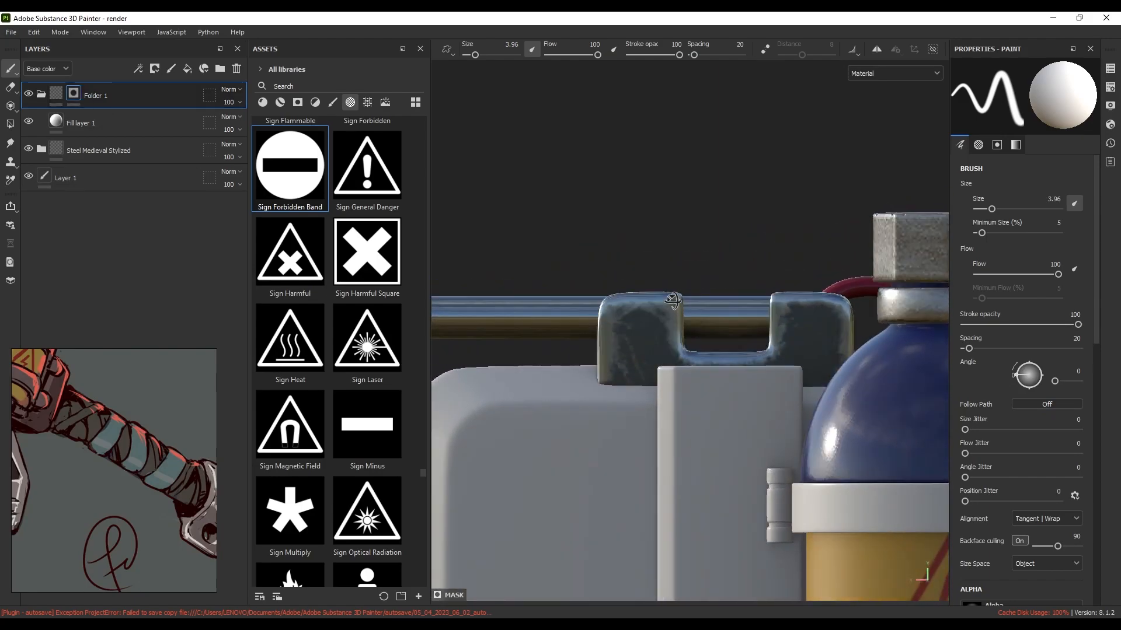
scroll(637, 350, "up", 2)
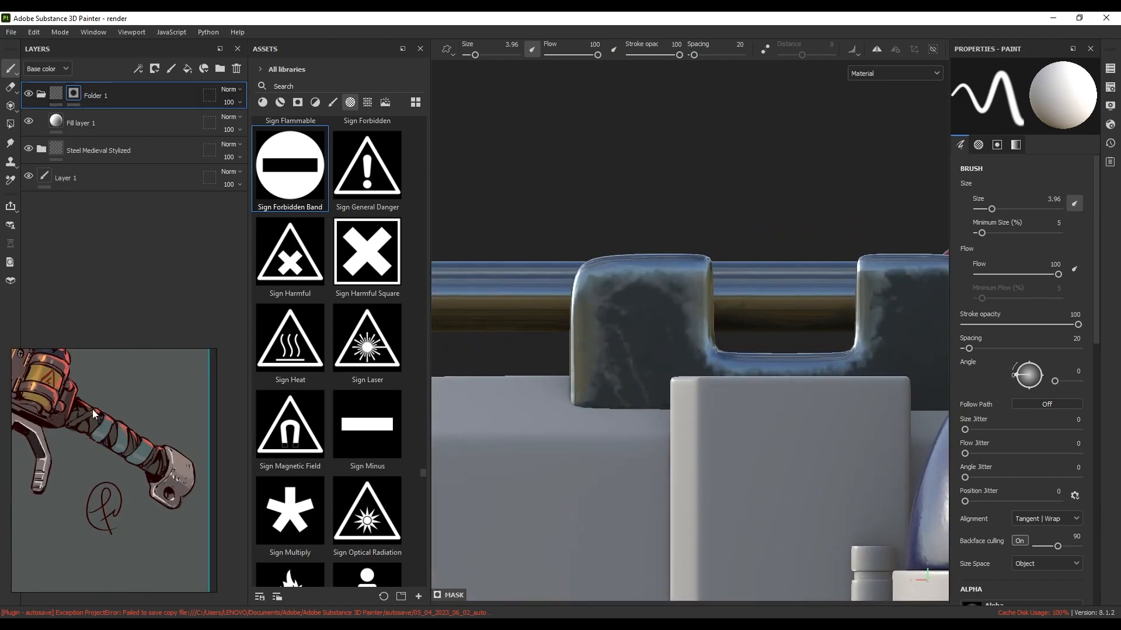
scroll(134, 448, "up", 3)
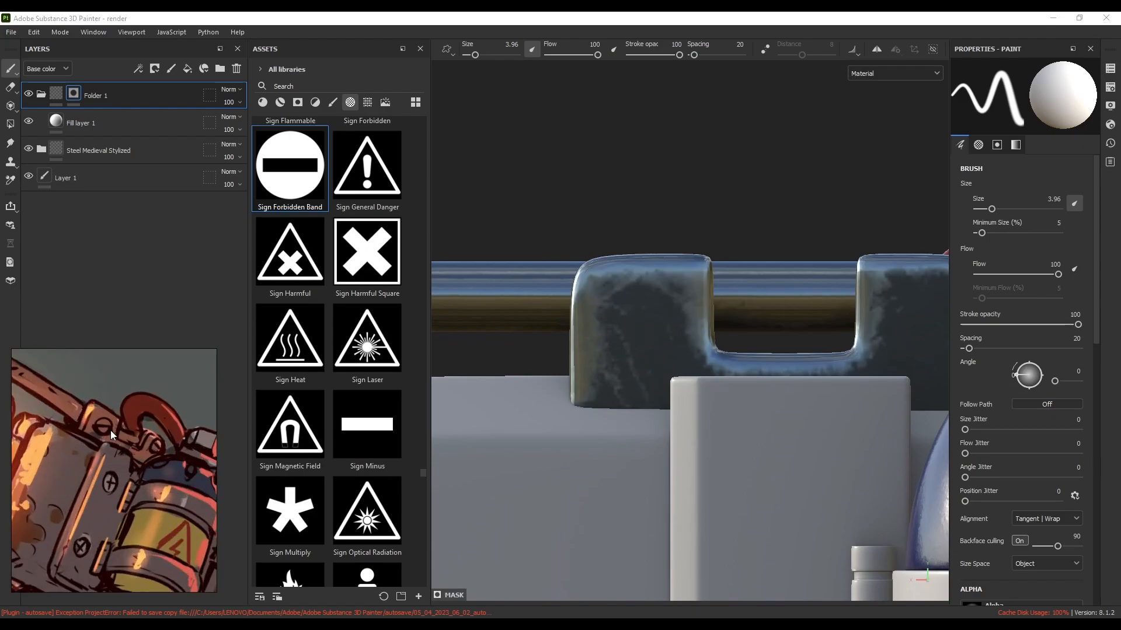
mouse_move(640, 332)
right_mouse_down("ctrl")
mouse_move(615, 332)
mouse_move(644, 332)
right_mouse_up("ctrl")
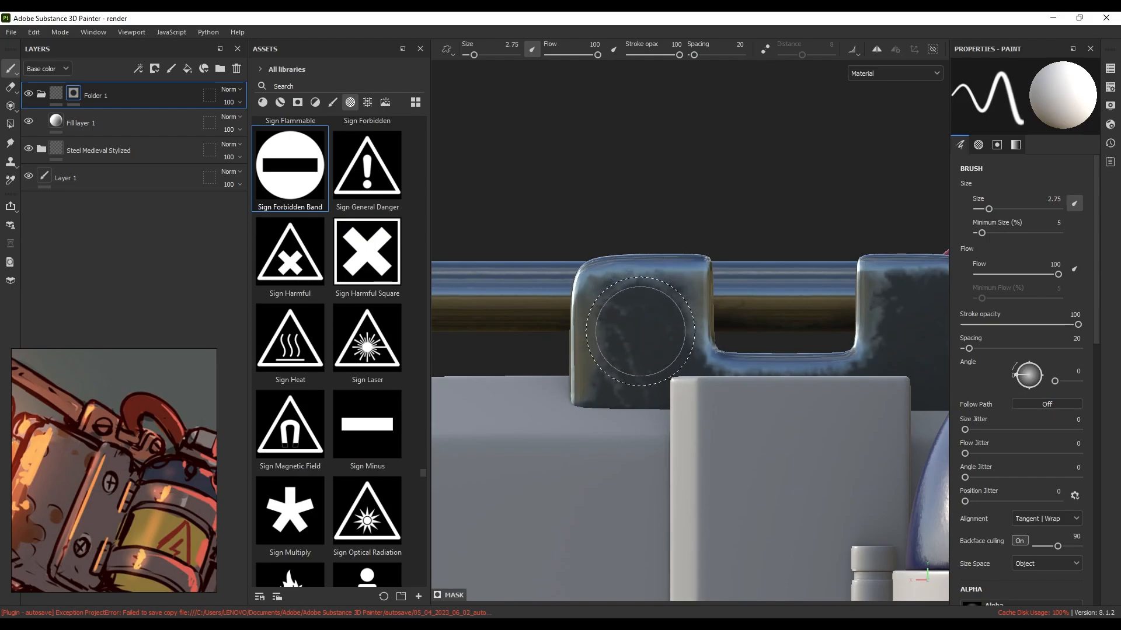
left_click(640, 321)
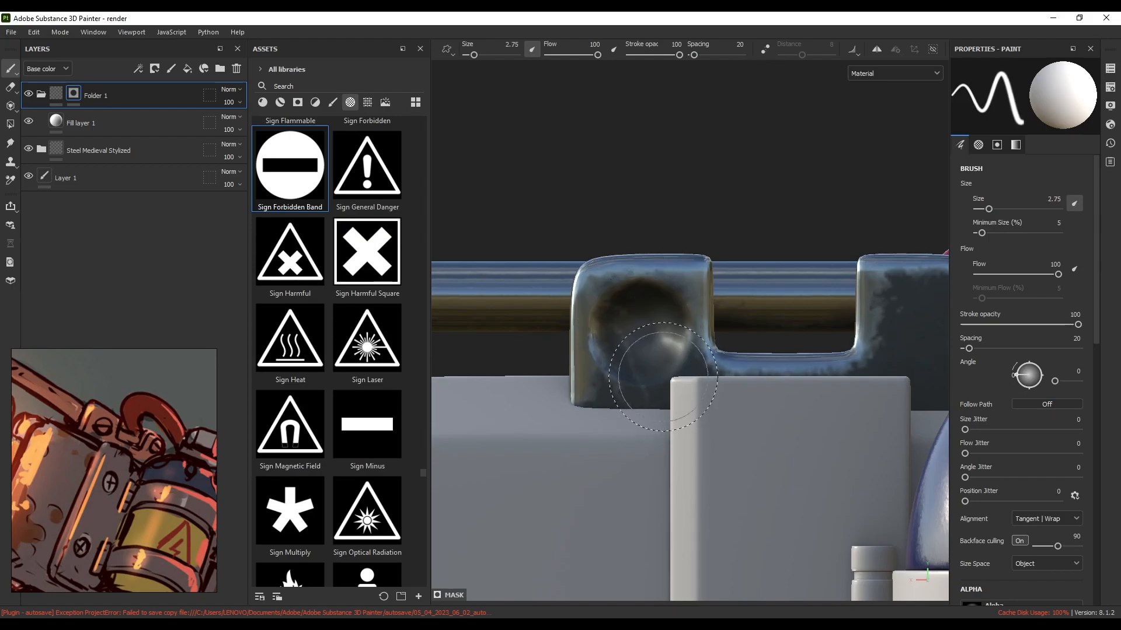
key("ctrl+z")
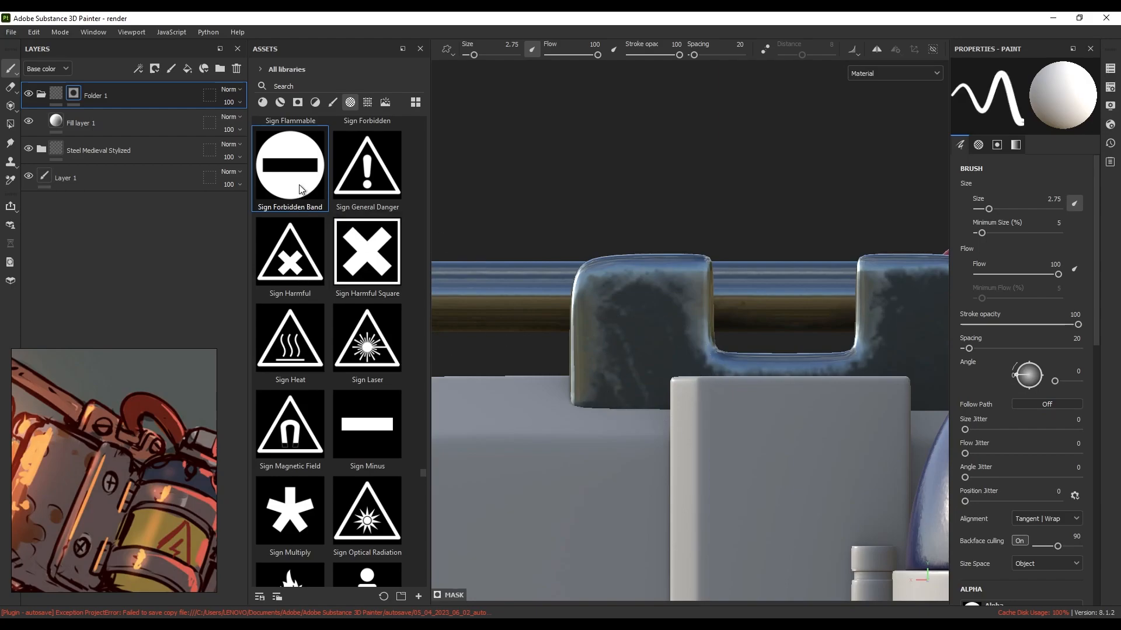
Stamp the slotted screw head on the bracket with brush size about 2.3 at angle 33
right_click_drag(639, 338, 631, 338, "ctrl")
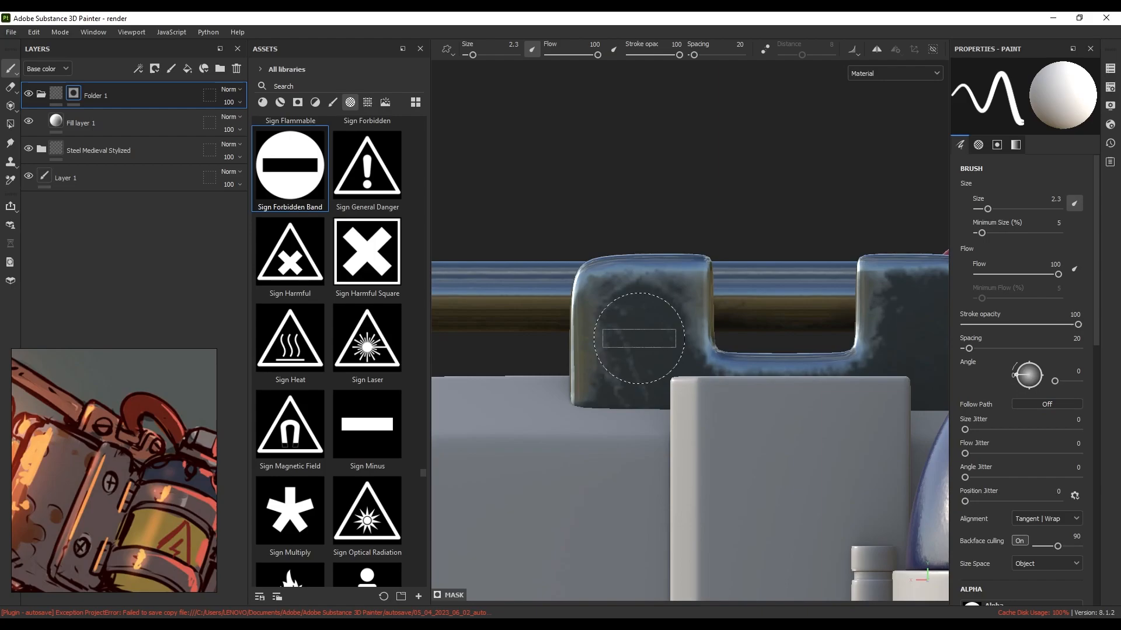
key("ctrl")
left_click_drag(641, 338, 662, 339, "ctrl")
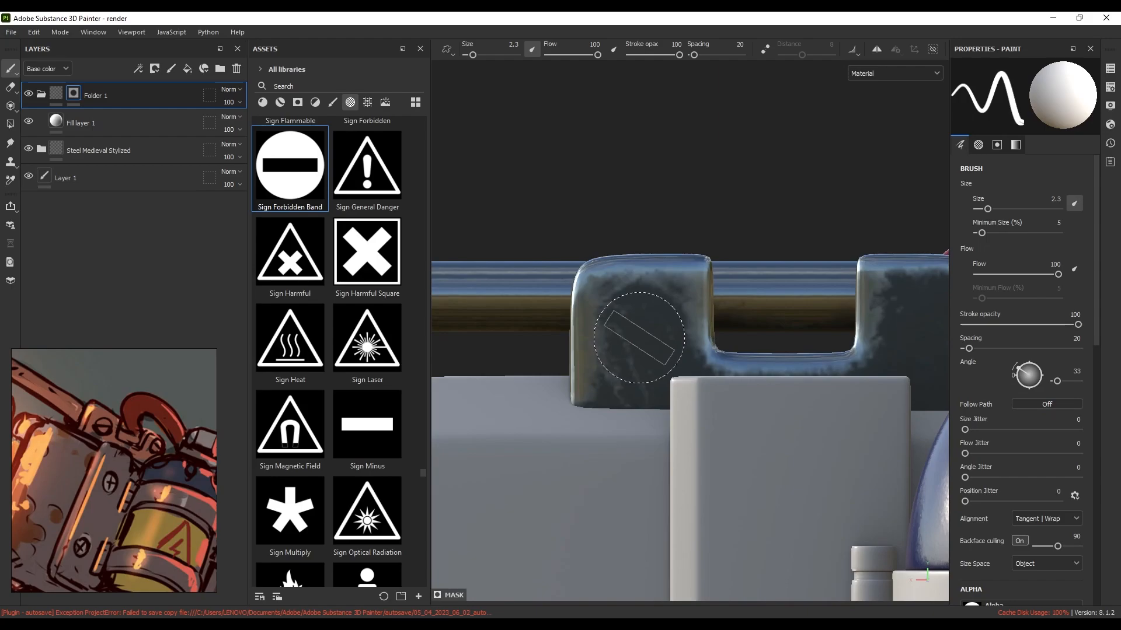
scroll(653, 381, "down", 3)
mouse_move(655, 382)
left_mouse_down("alt")
mouse_move(736, 395)
mouse_move(663, 400)
left_mouse_up("alt")
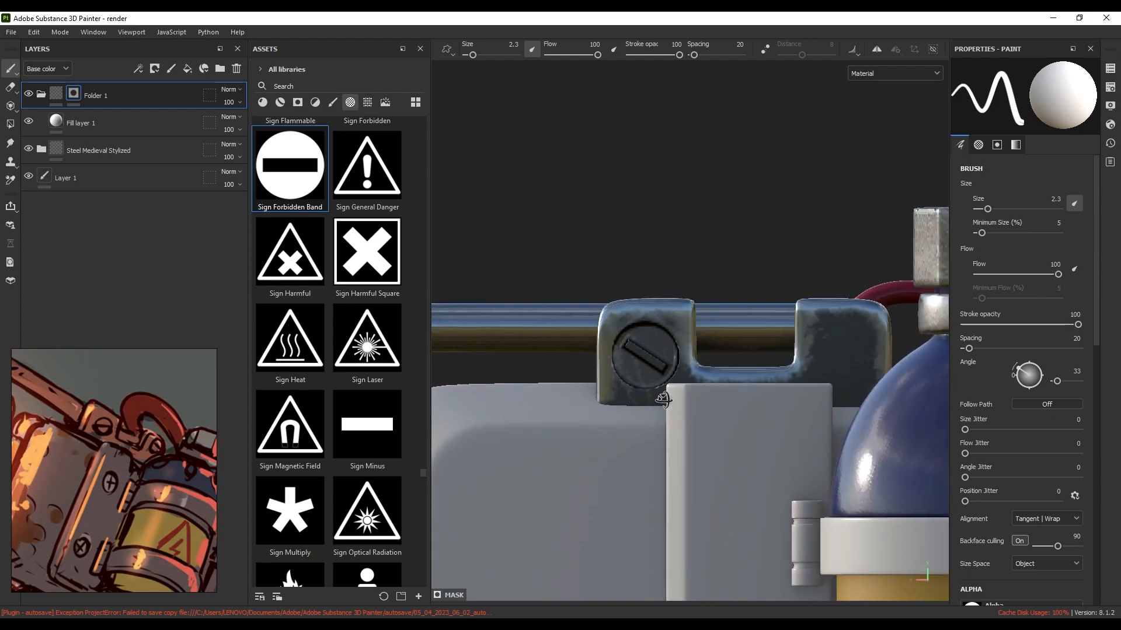
scroll(665, 383, "up", 2)
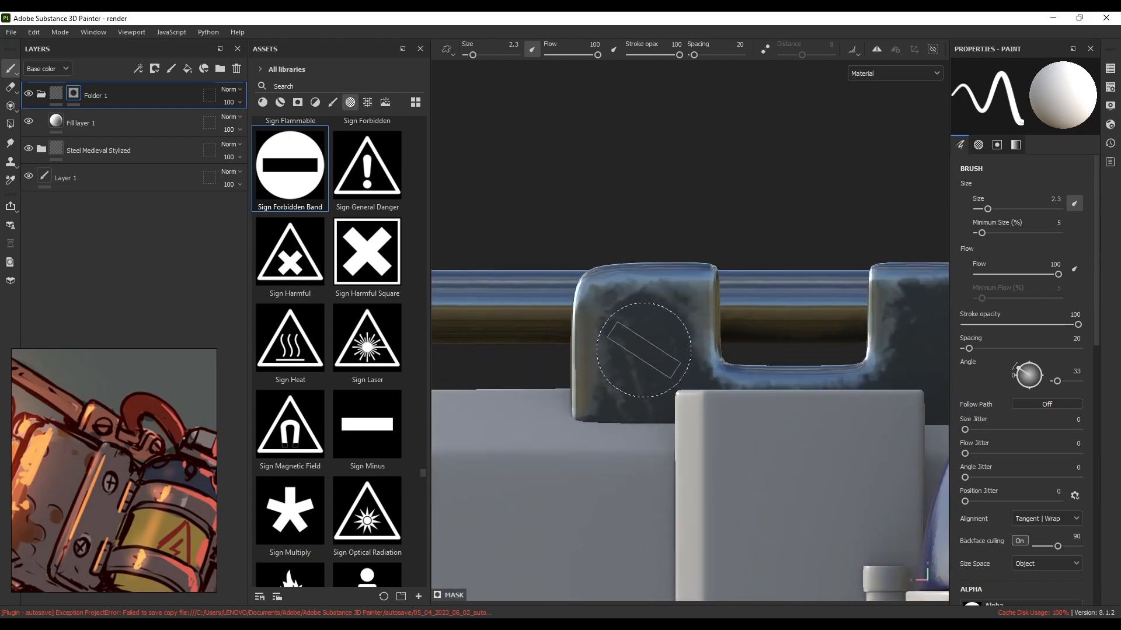
mouse_move(646, 352)
left_mouse_down("alt")
mouse_move(647, 329)
mouse_move(626, 325)
left_mouse_up("alt")
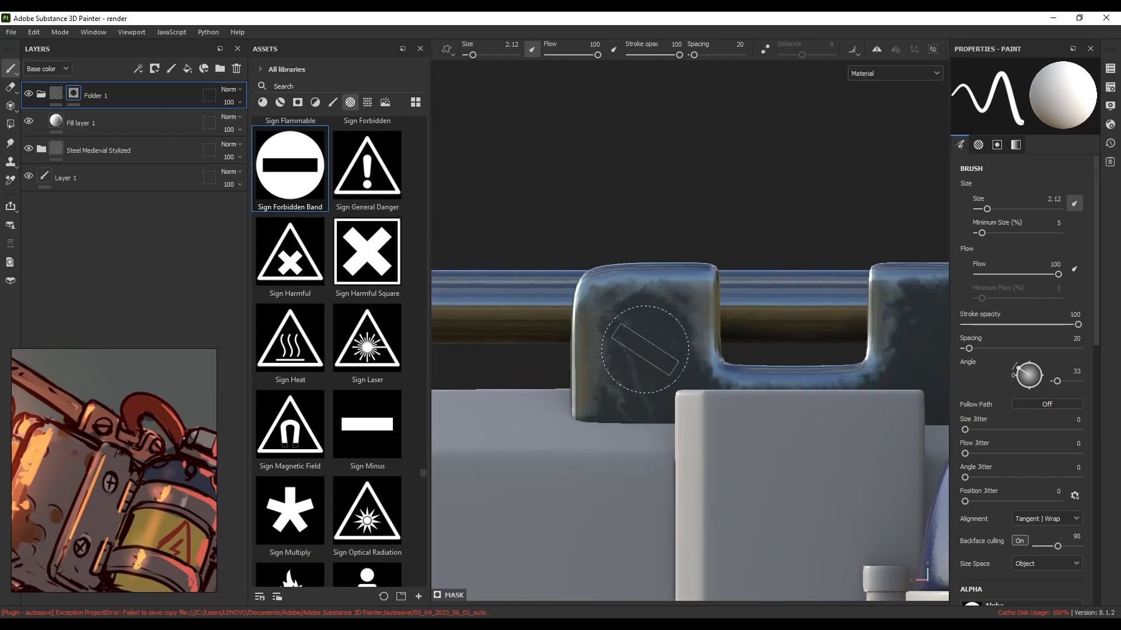
left_click(647, 350)
scroll(654, 353, "down", 3)
mouse_move(669, 373)
left_mouse_down("alt")
mouse_move(788, 389)
mouse_move(729, 392)
mouse_move(766, 395)
left_mouse_up("alt")
scroll(764, 371, "up", 3)
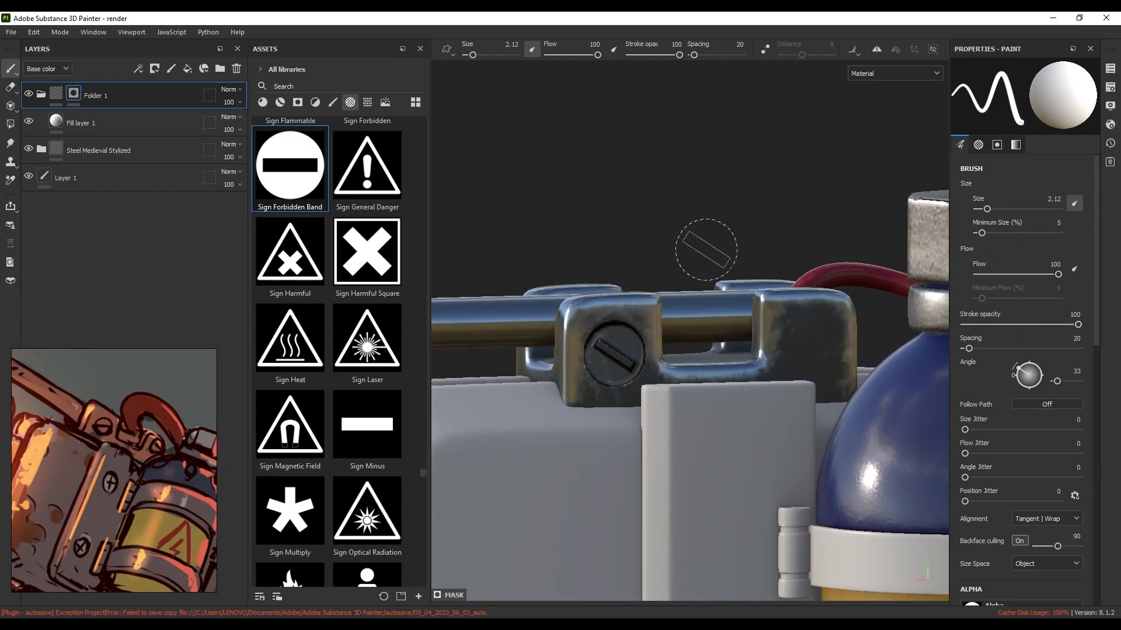
Check the brush settings and orbit the view around the latch
key("p")
scroll(772, 356, "down", 4)
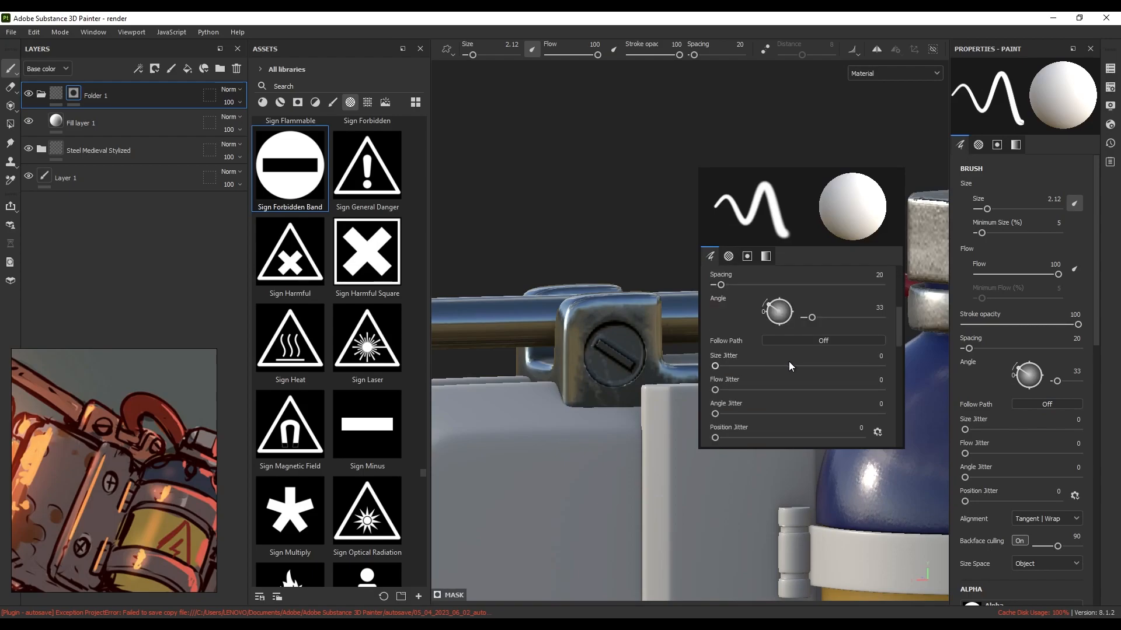
scroll(789, 362, "up", 1)
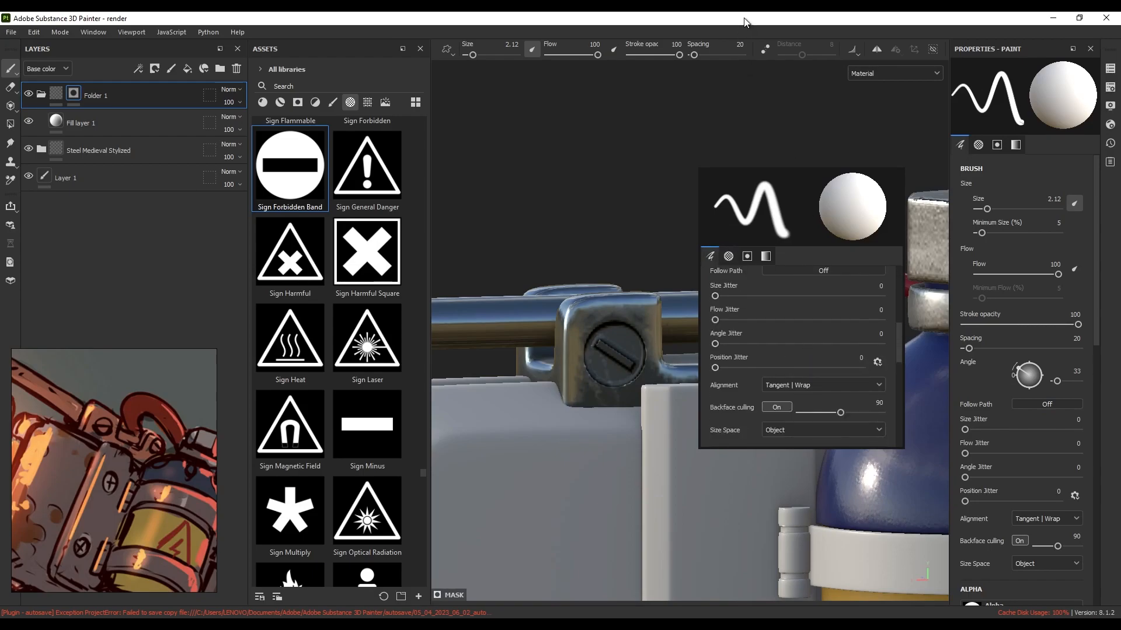
left_click(709, 139)
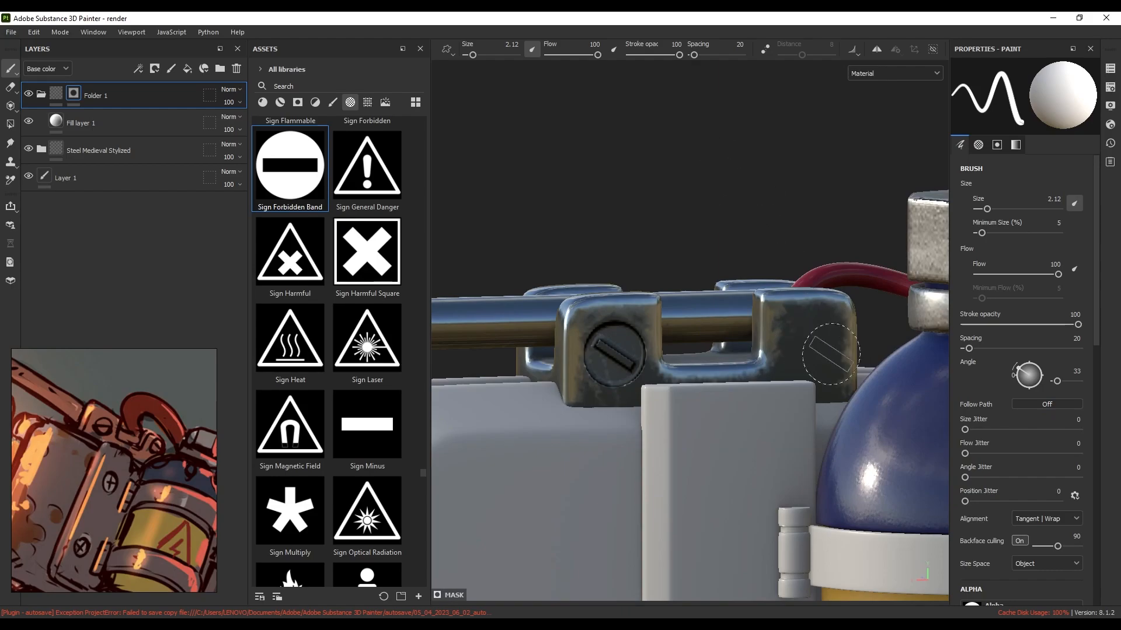
middle_click_drag(832, 354, 750, 324, "alt")
left_click_drag(750, 324, 699, 340, "alt")
scroll(725, 329, "up", 3)
middle_click_drag(728, 331, 790, 333, "alt")
Rotate the screw stamp angle from 33 to 18 and re-centre the view on the bottle
key("ctrl")
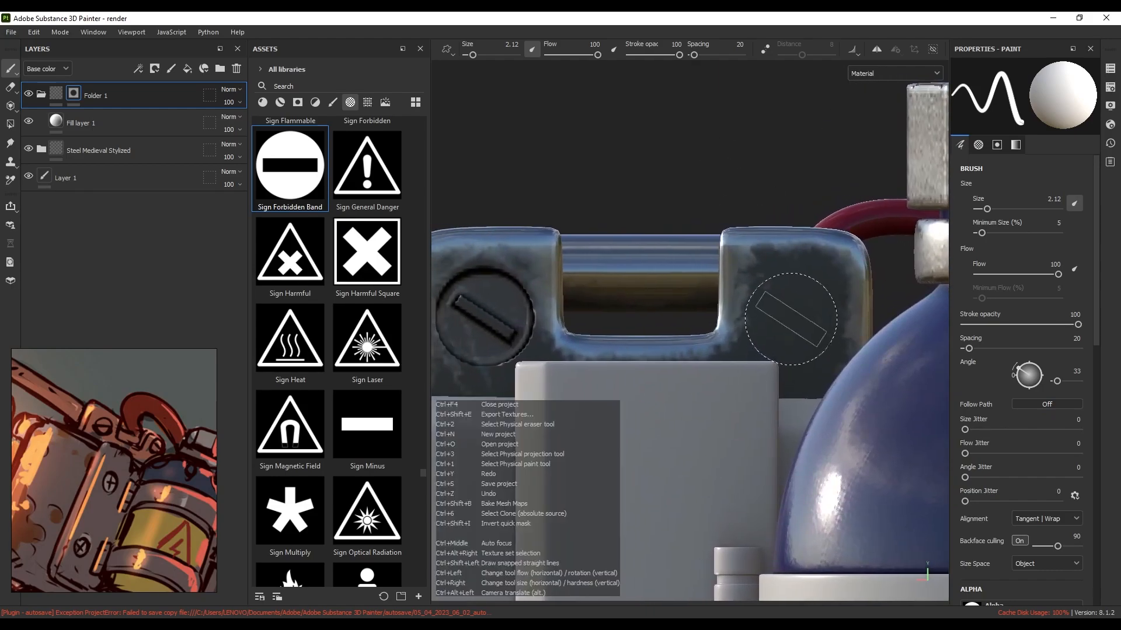
mouse_move(792, 318)
left_mouse_down("ctrl")
mouse_move(733, 376)
mouse_move(564, 345)
mouse_move(752, 366)
left_mouse_up("ctrl")
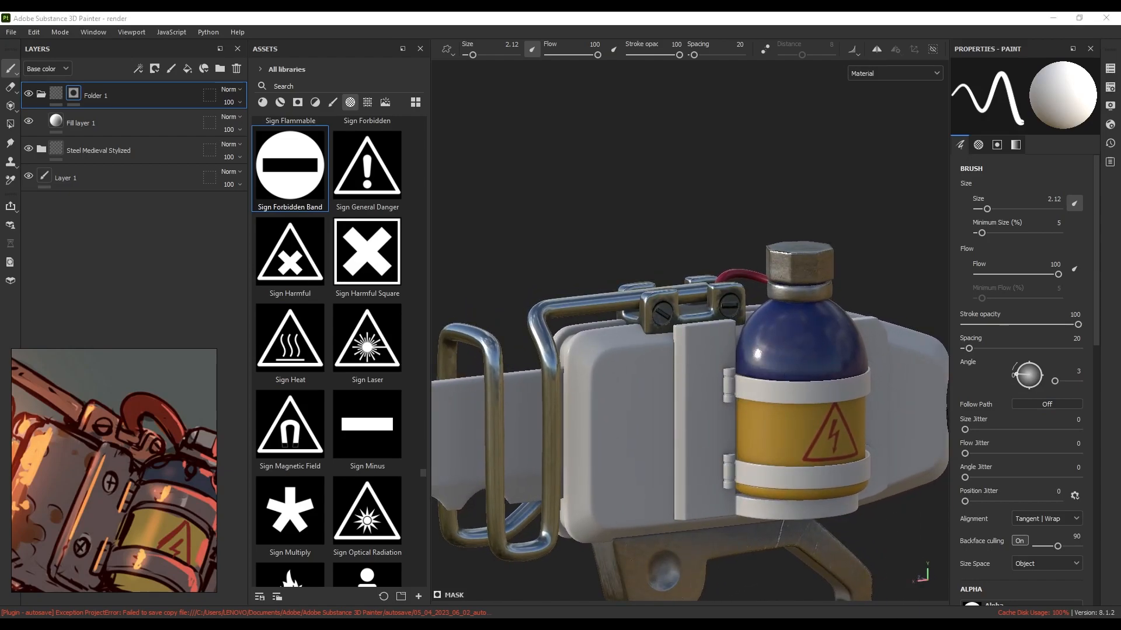
scroll(747, 465, "down", 6)
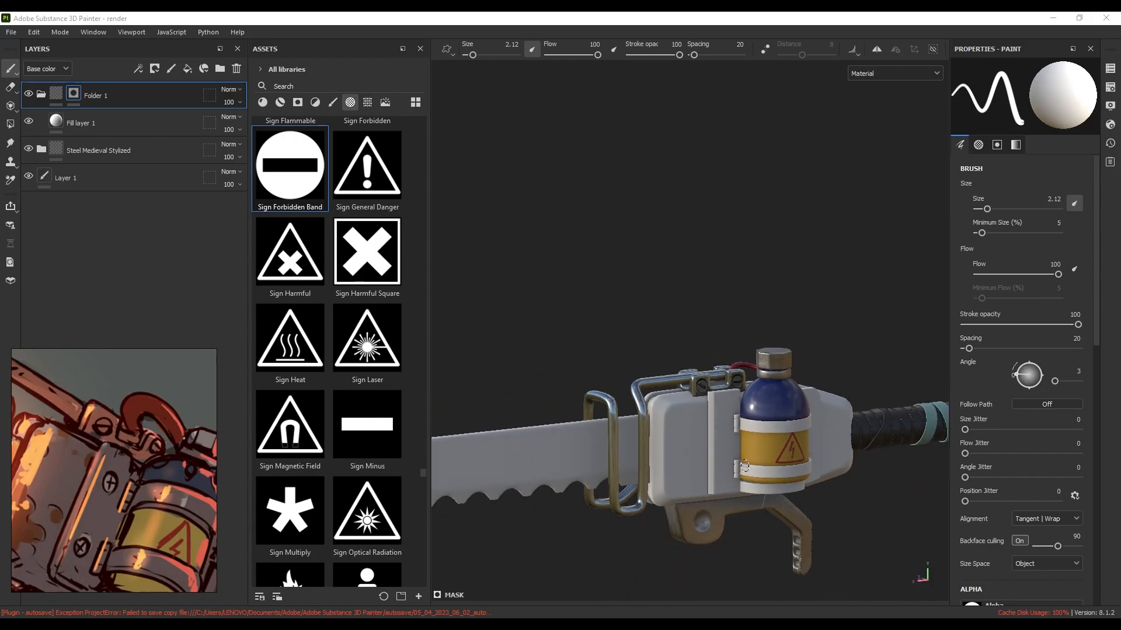
scroll(732, 457, "up", 3)
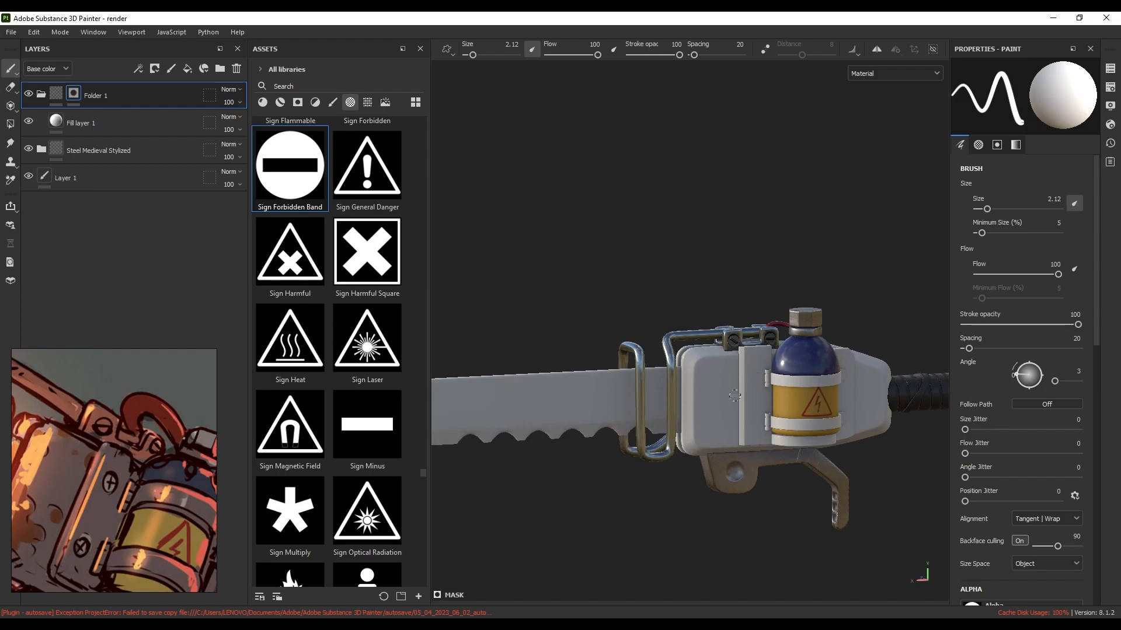
scroll(777, 396, "down", 2)
scroll(813, 371, "up", 4)
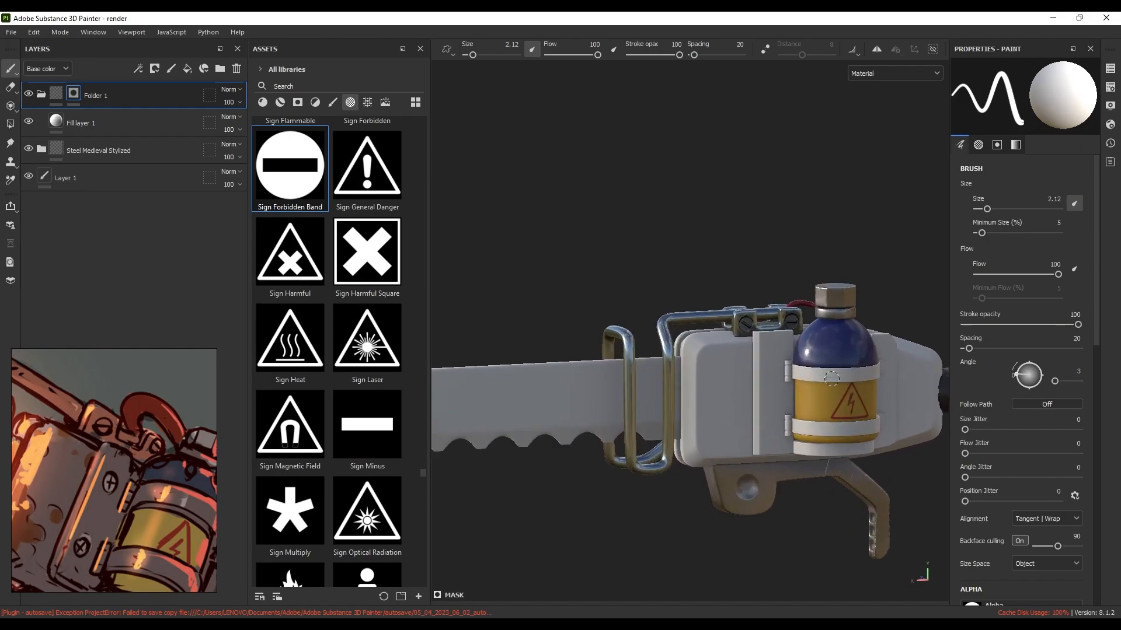
middle_click_drag(832, 379, 785, 363, "alt")
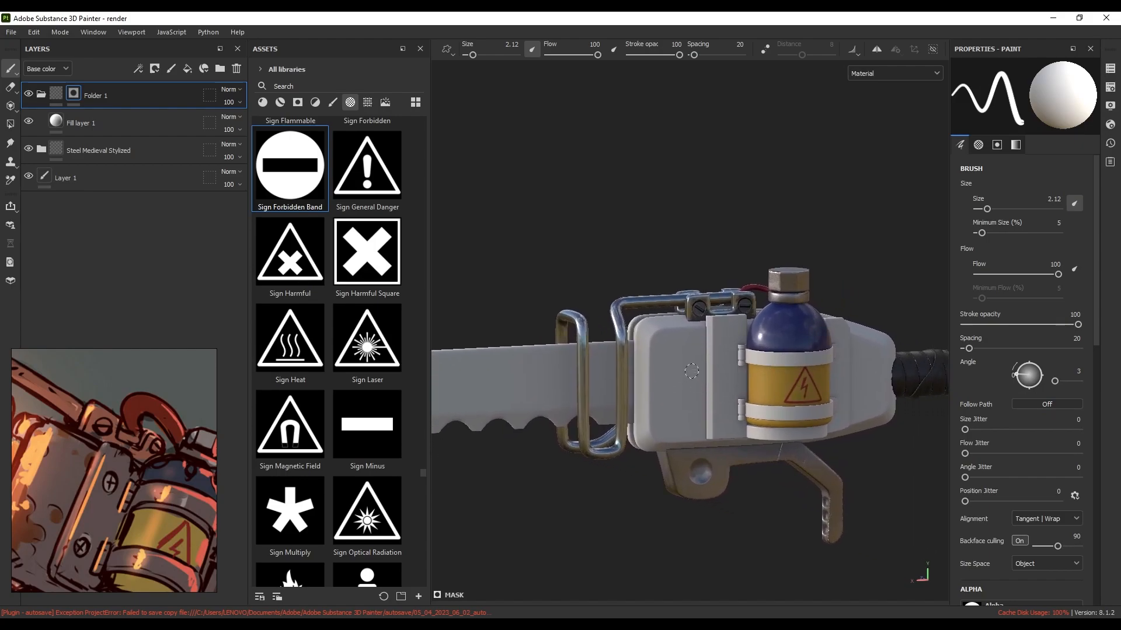
left_click(1109, 69)
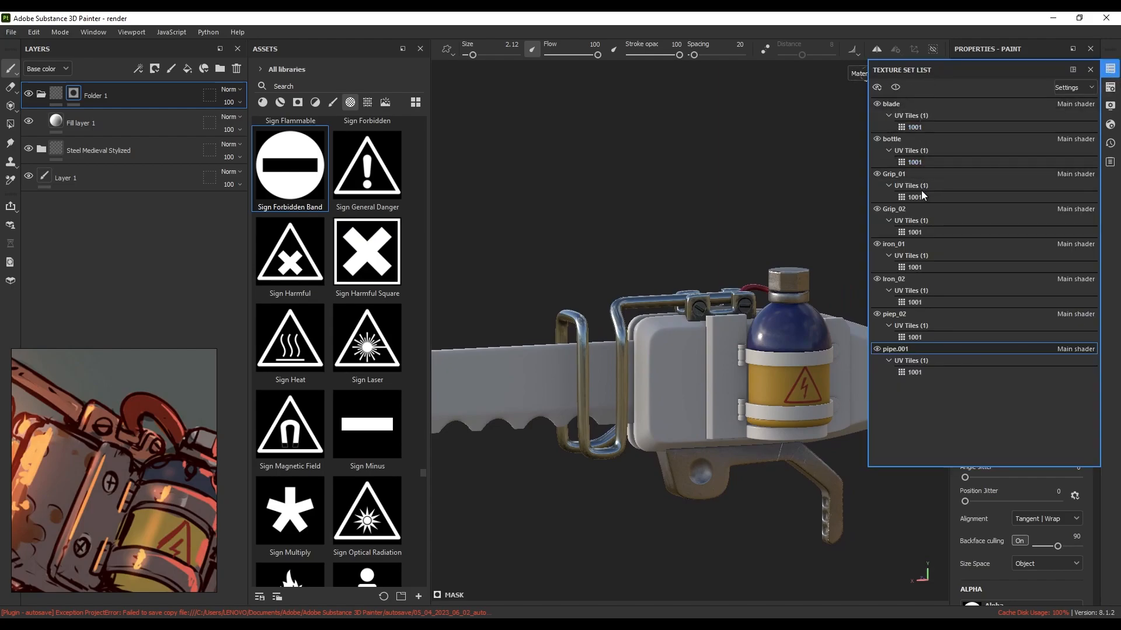
Switch to the Iron_02 texture set and apply the Copper Red Bleached smart material
left_click(884, 279)
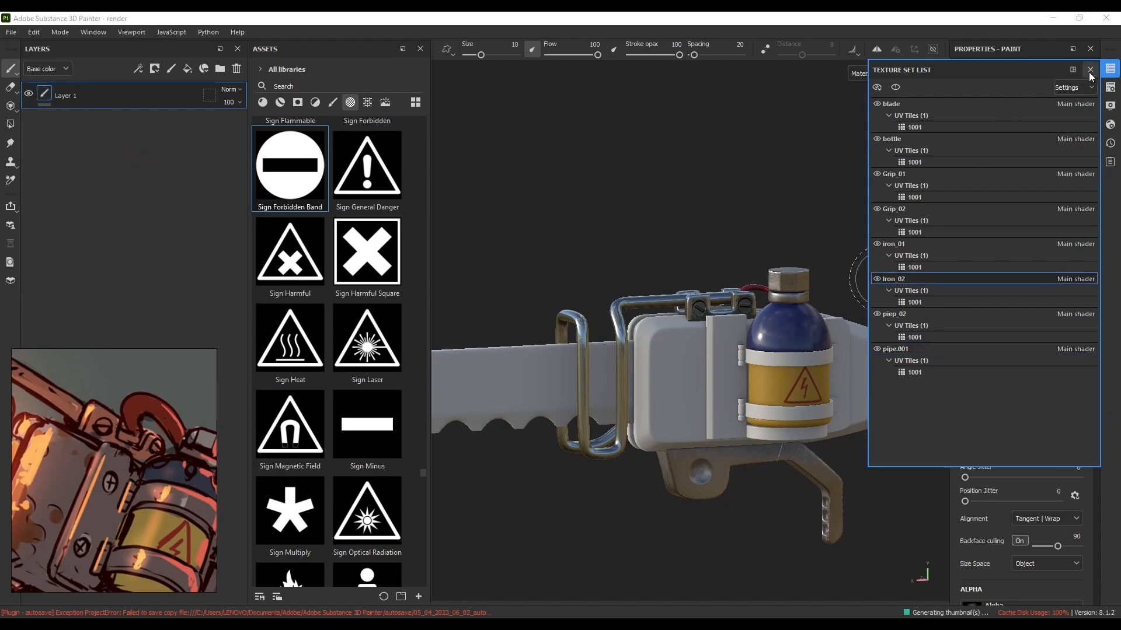
left_click(1110, 69)
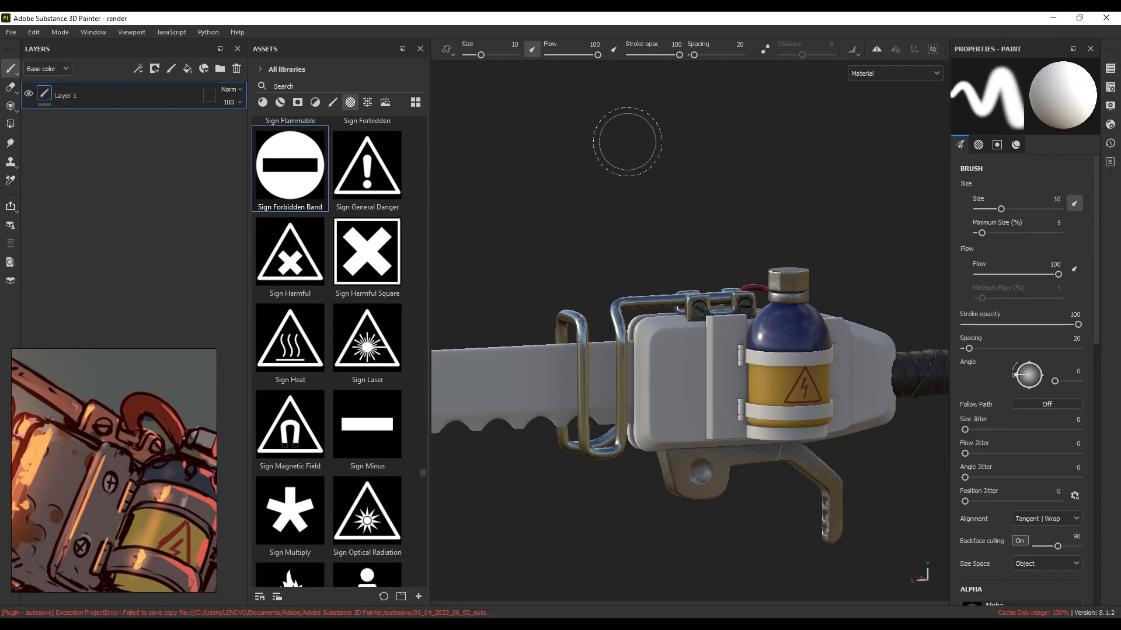
left_click(281, 103)
left_click(292, 85)
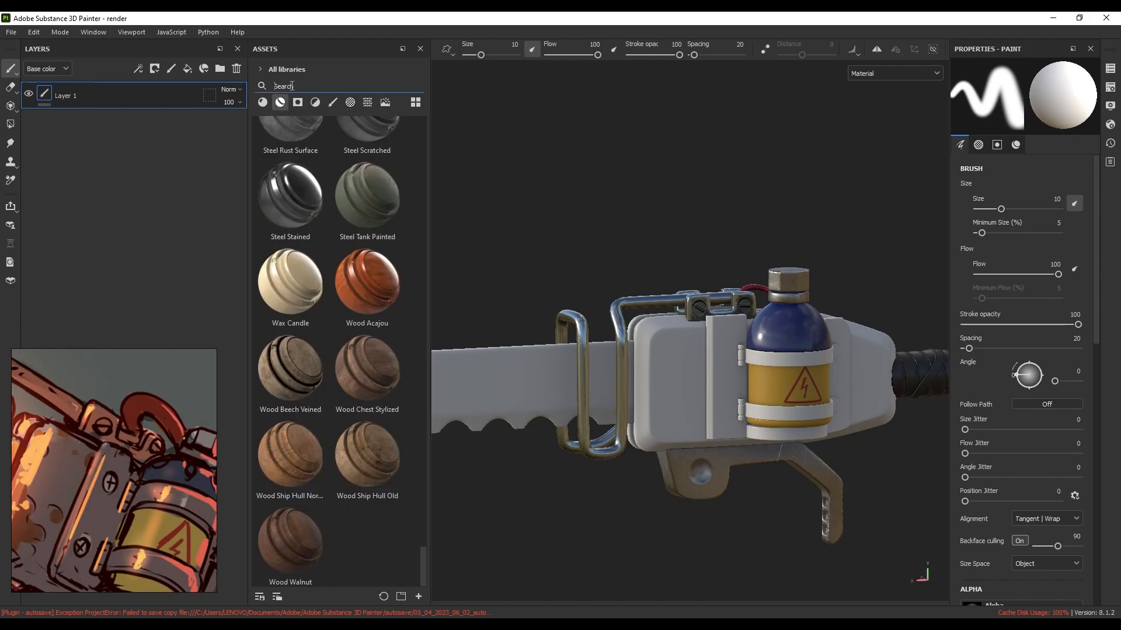
type("copper")
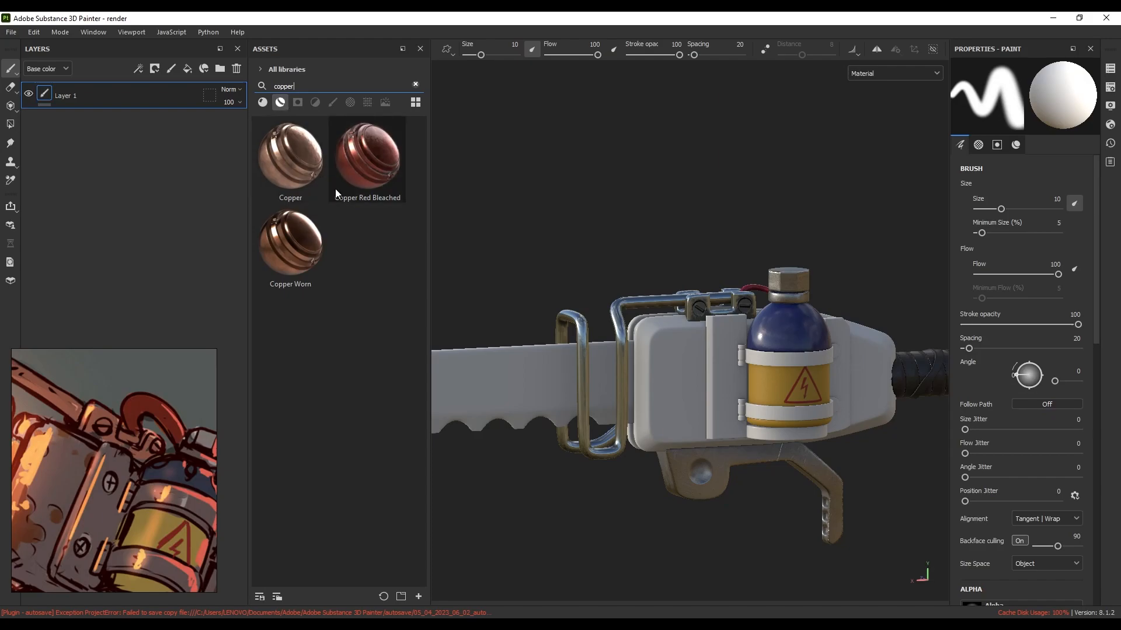
left_click_drag(368, 168, 771, 332)
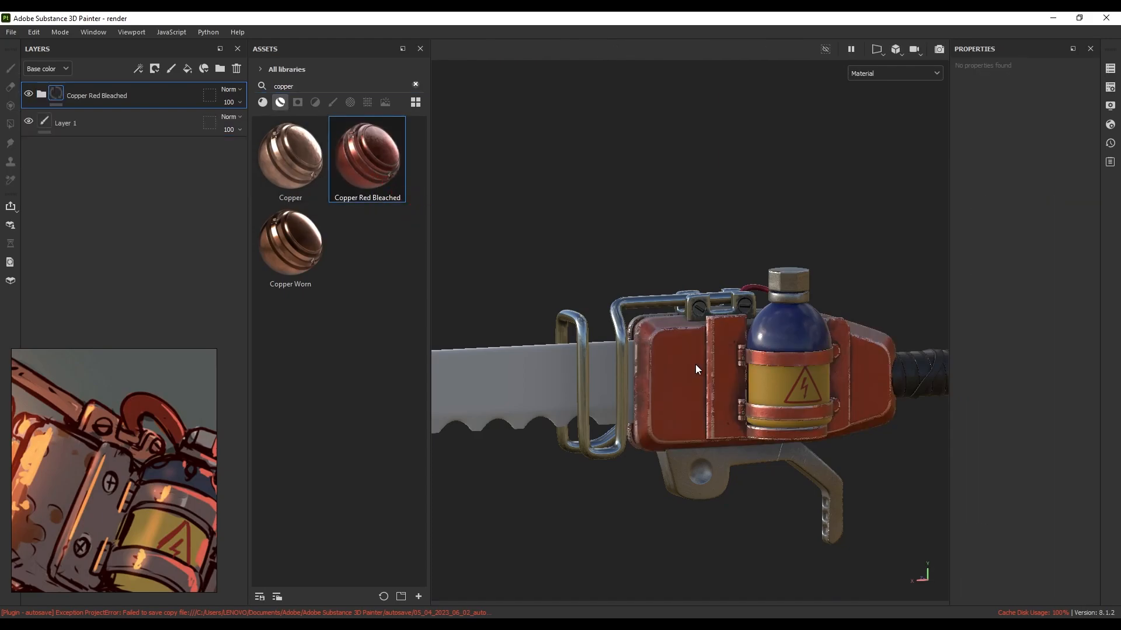
left_click_drag(706, 397, 683, 387, "alt")
scroll(688, 376, "up", 3)
Set the copper's Base Metal layer base colour to deep red-brown 773B31
left_click(41, 94)
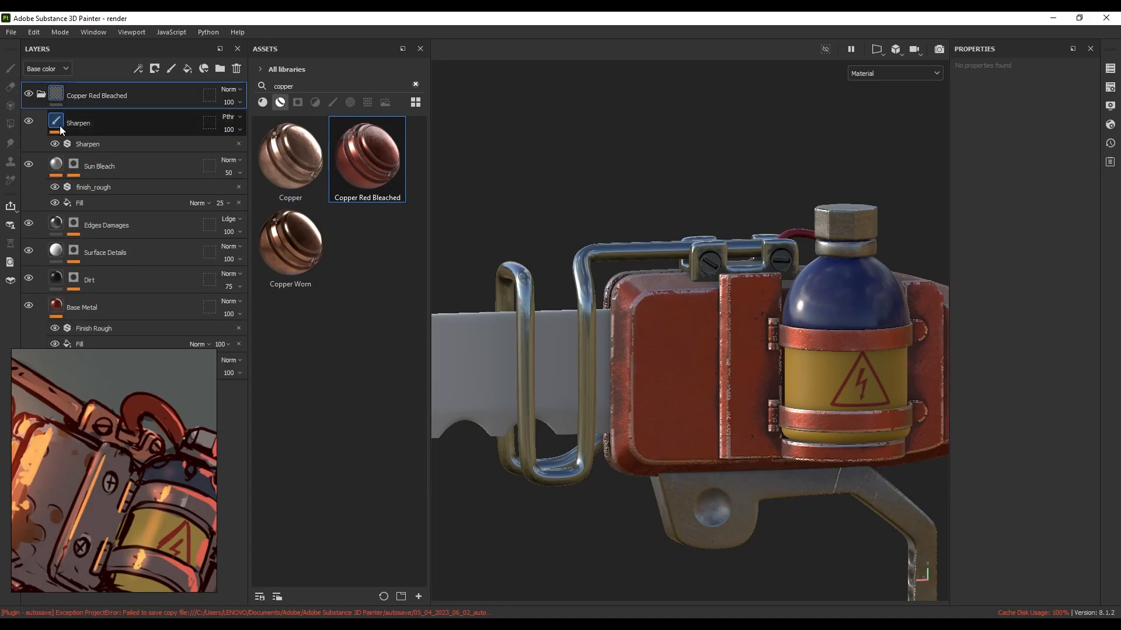
left_click_drag(68, 398, 299, 397)
left_click(42, 95)
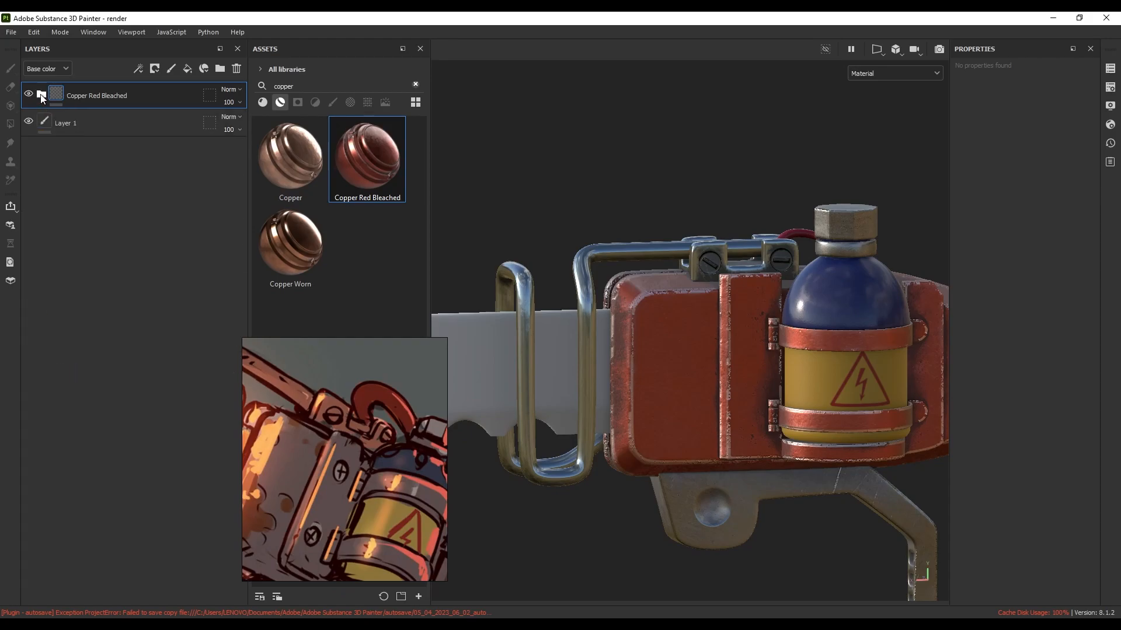
left_click(42, 96)
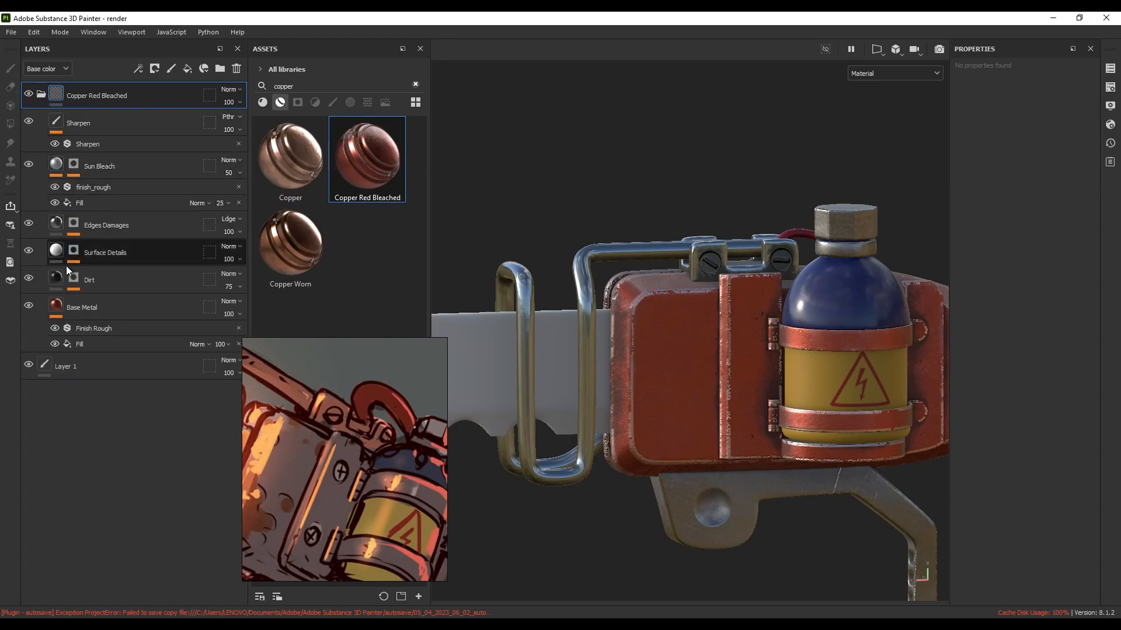
left_click(104, 310)
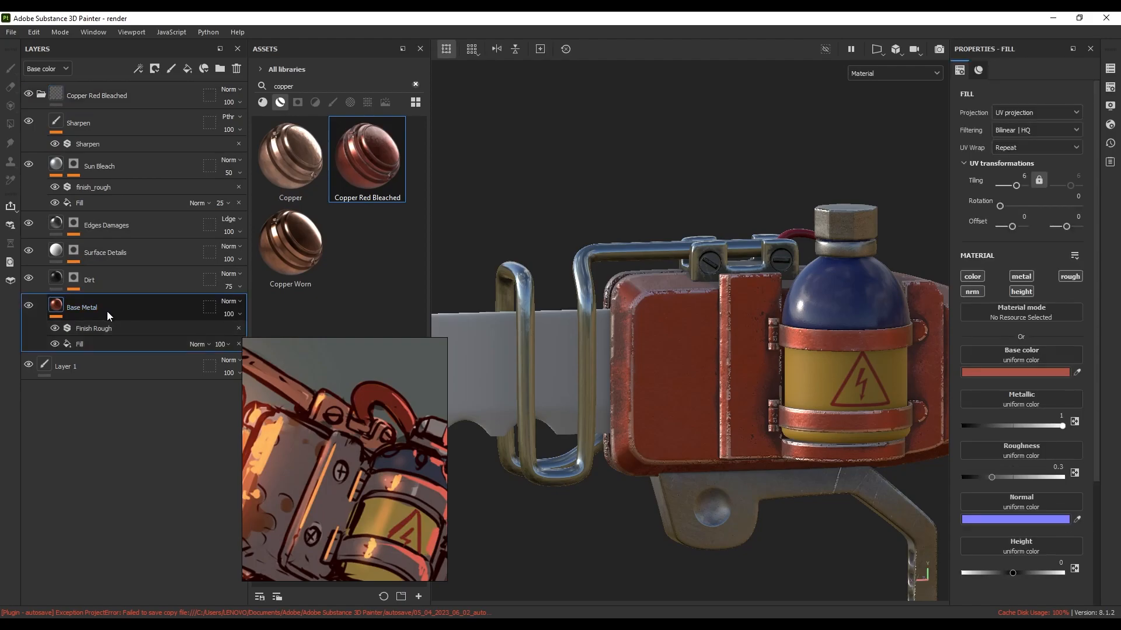
left_click(1025, 373)
left_click_drag(872, 416, 876, 441)
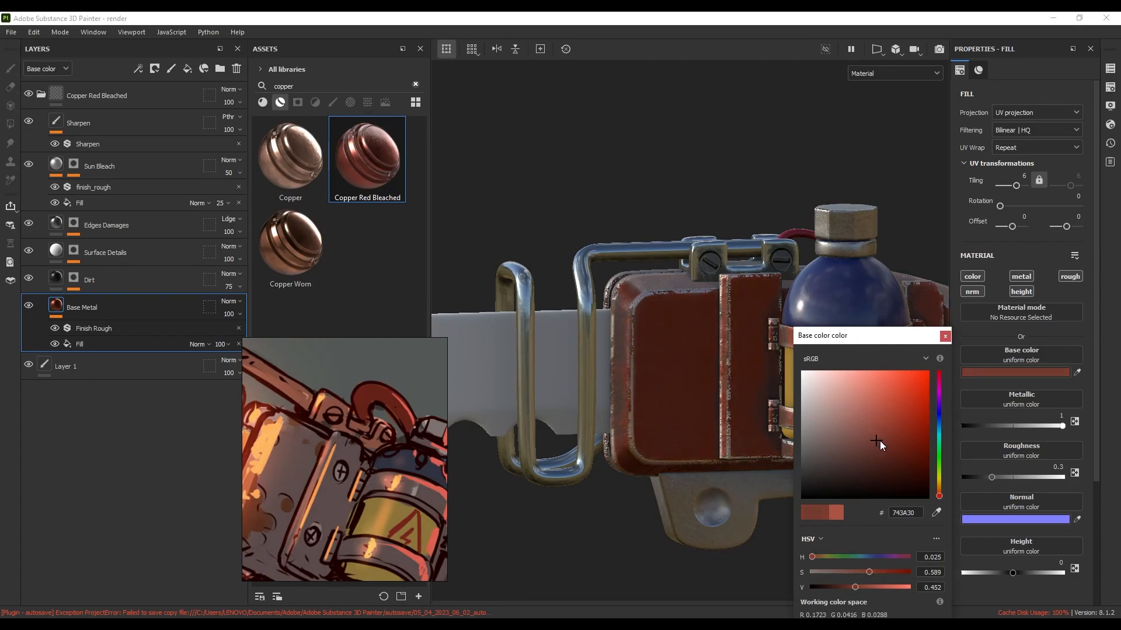
left_click(876, 439)
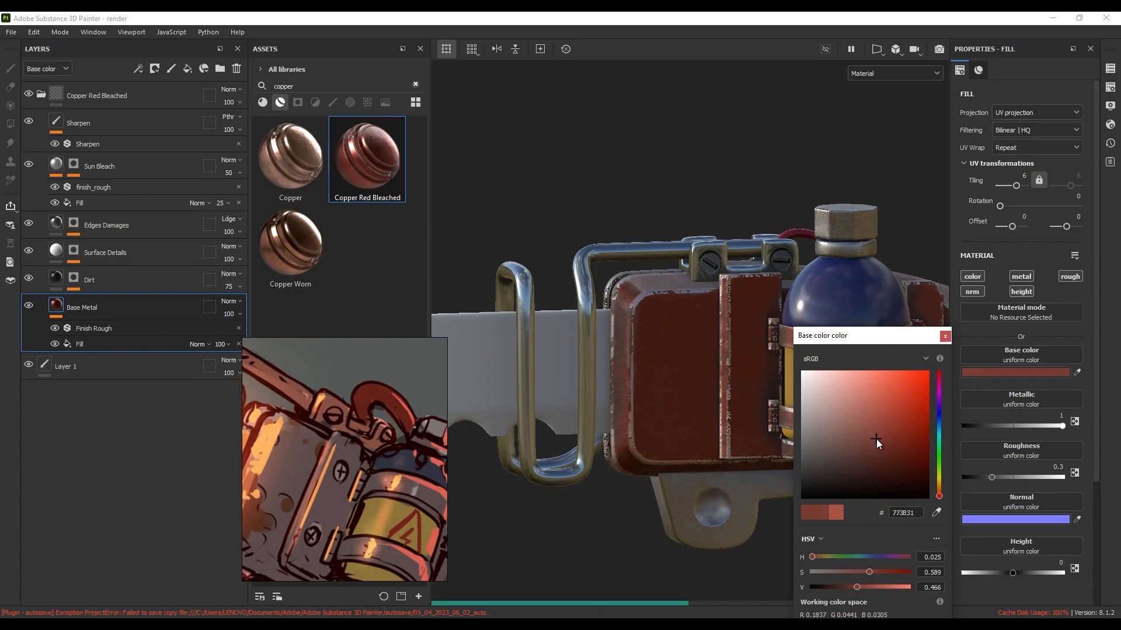
left_click(945, 337)
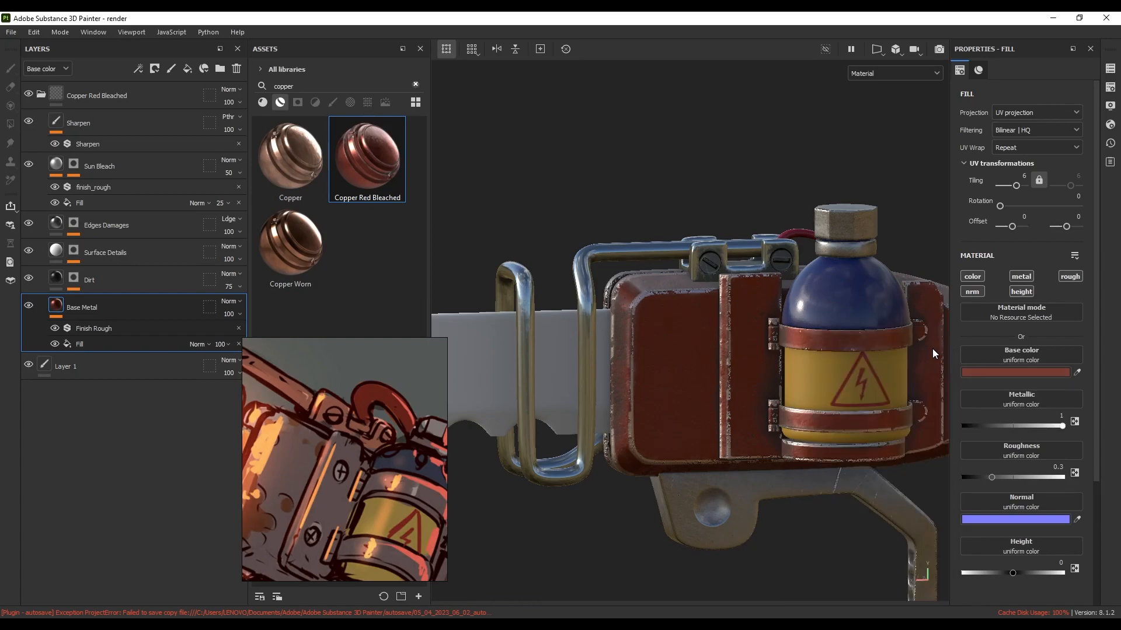
left_click(42, 94)
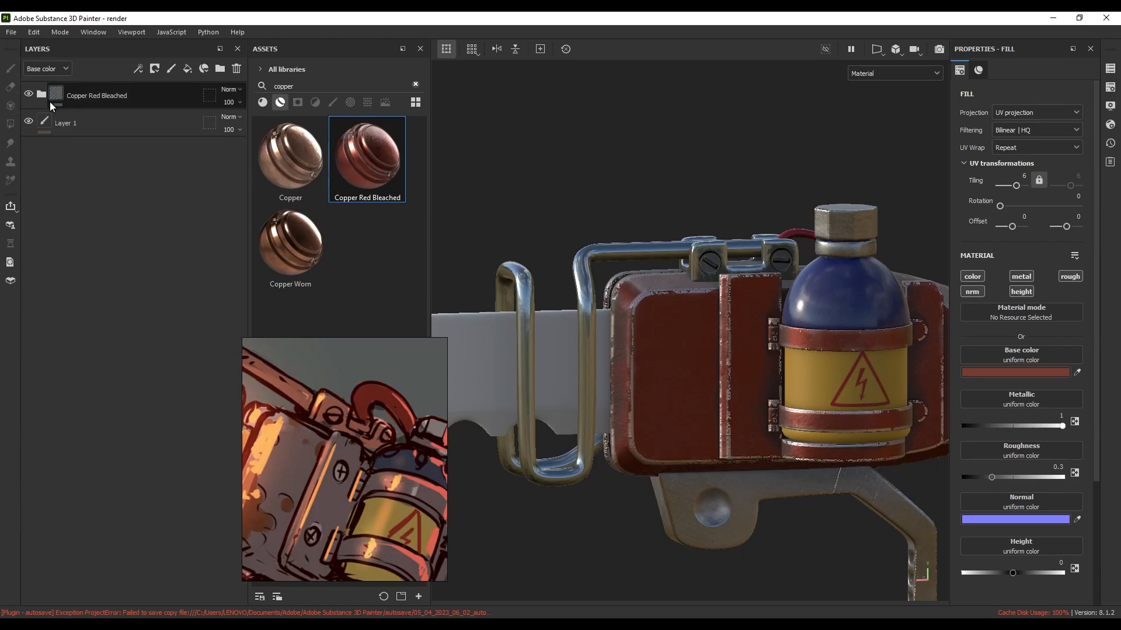
Search 'steel painted sc' and apply Steel Painted Scraped Dirty over the copper housing
left_click_drag(376, 422, 153, 433)
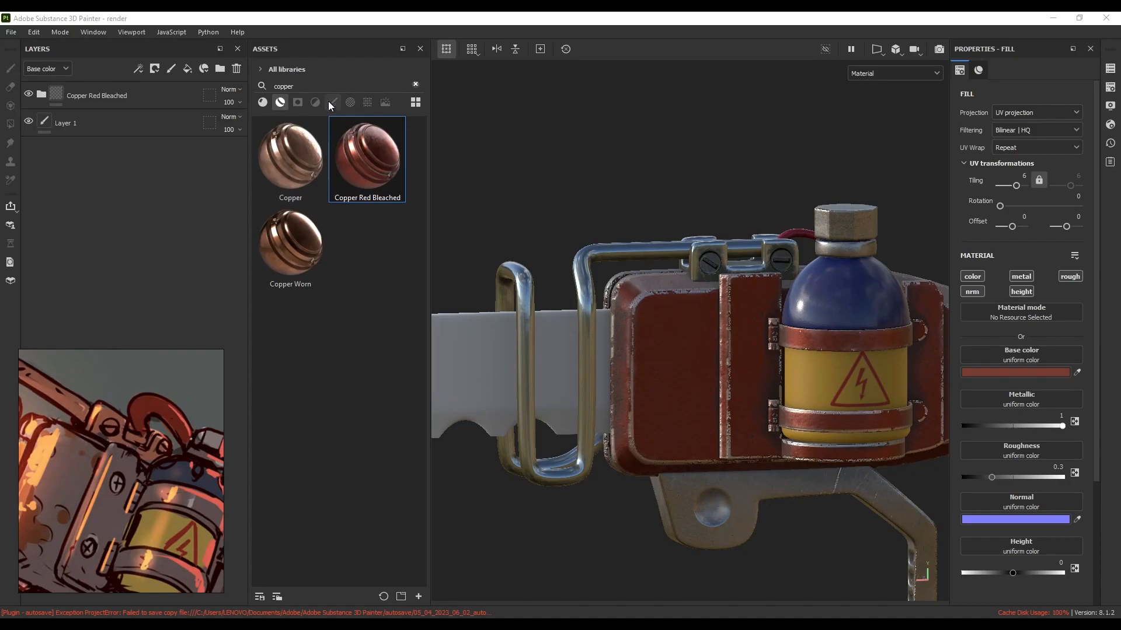
double_click(283, 86)
type("steeo")
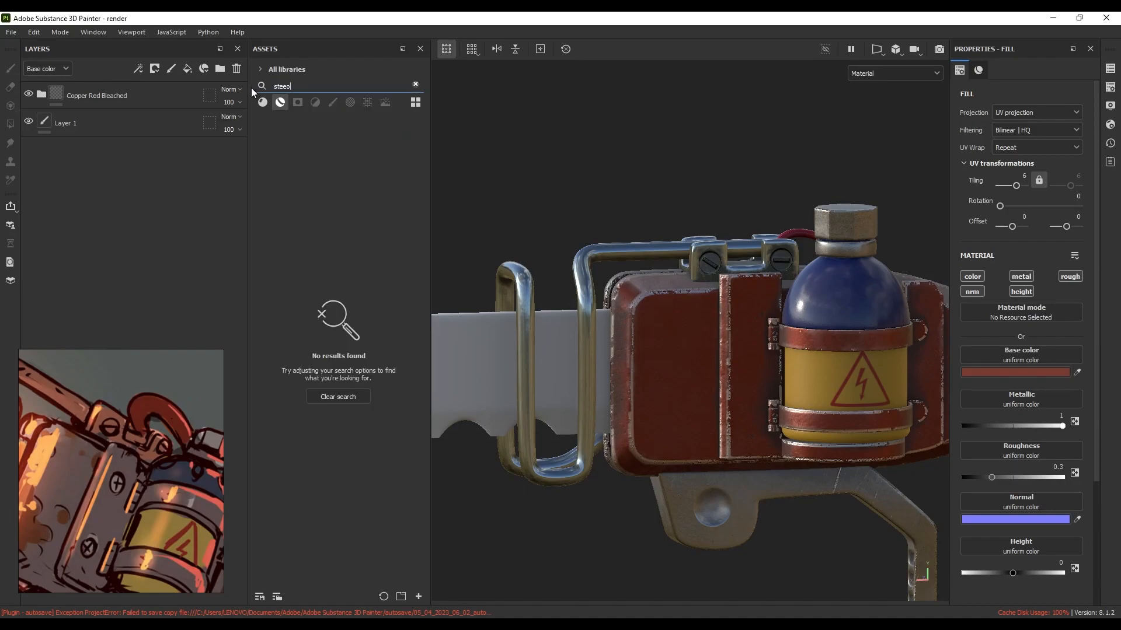
key("BackSpace")
type("l paited")
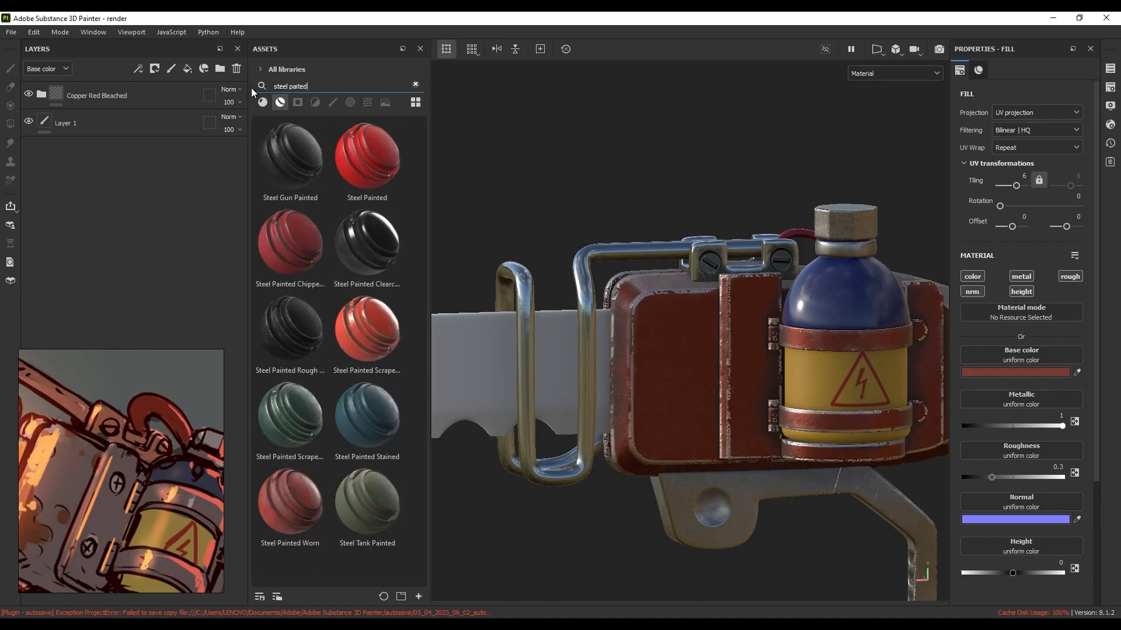
key("BackSpace")
type("nted scra")
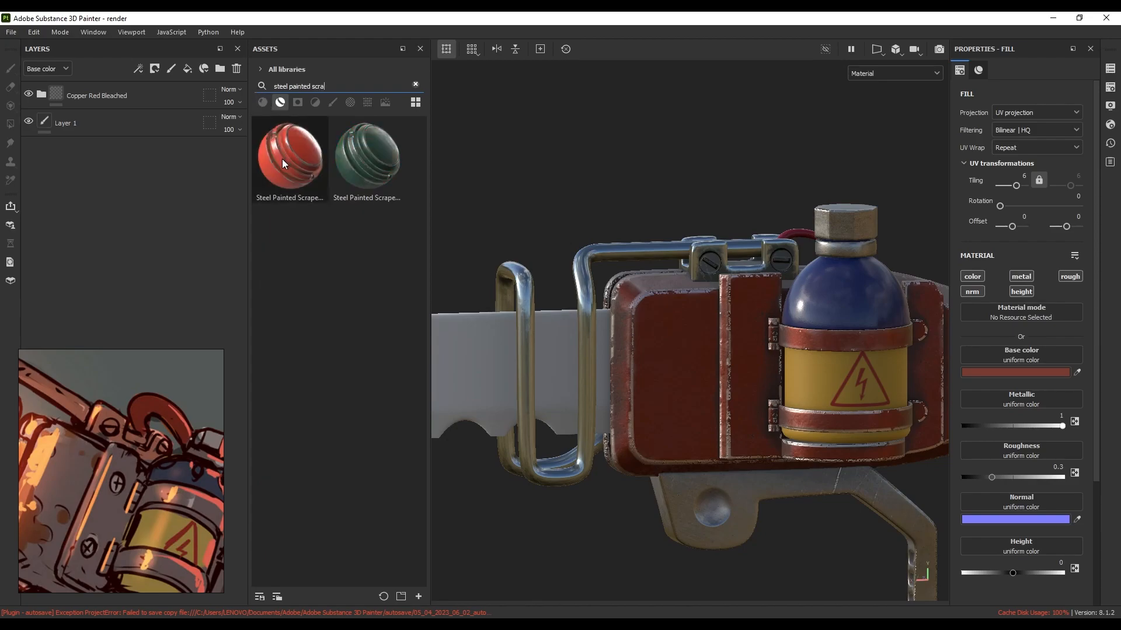
mouse_move(282, 160)
left_mouse_down()
mouse_move(606, 217)
mouse_move(698, 341)
left_mouse_up()
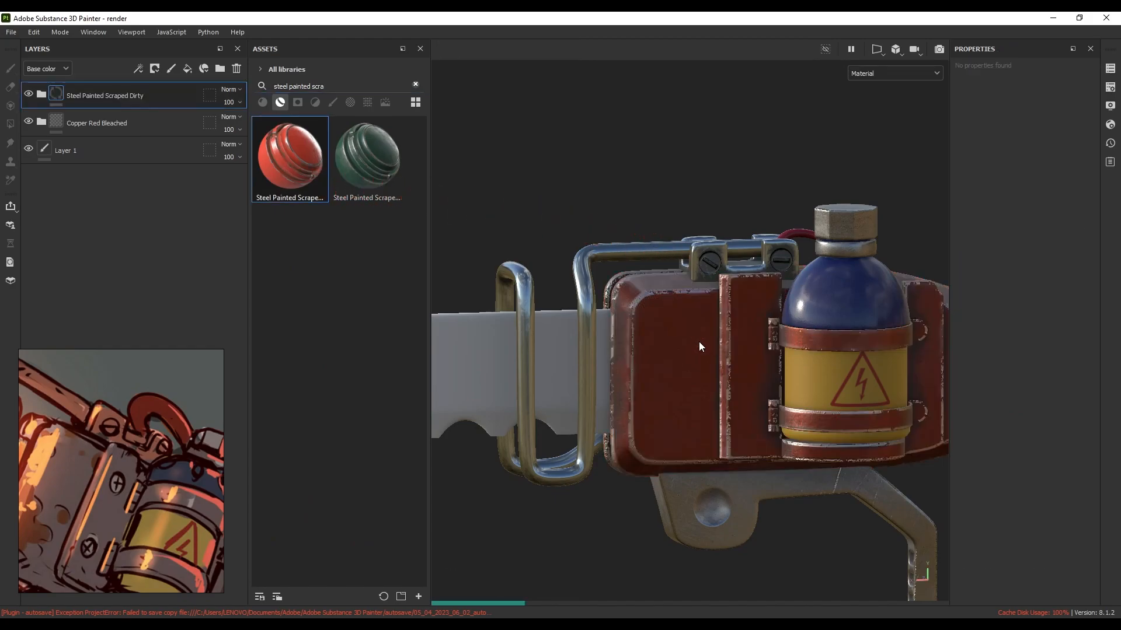
mouse_move(708, 345)
left_mouse_down("alt")
mouse_move(580, 340)
mouse_move(712, 339)
left_mouse_up("alt")
left_click_drag(116, 419, 317, 419)
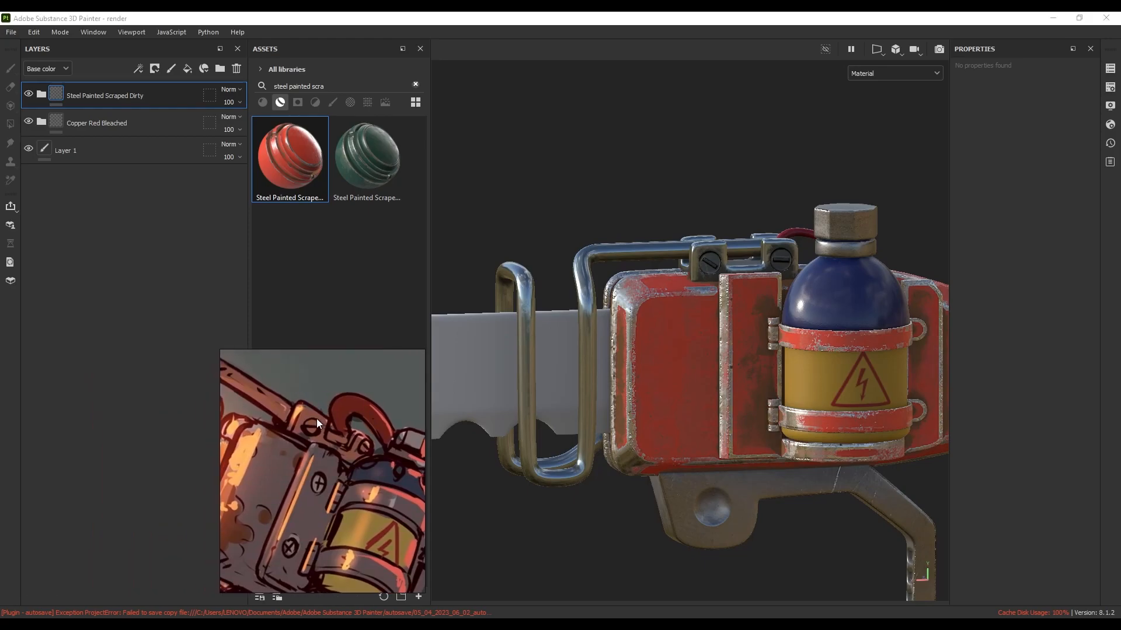
Change the Paint layer's base colour in Steel Painted Scraped Dirty to grey-brown 635655
left_click(41, 95)
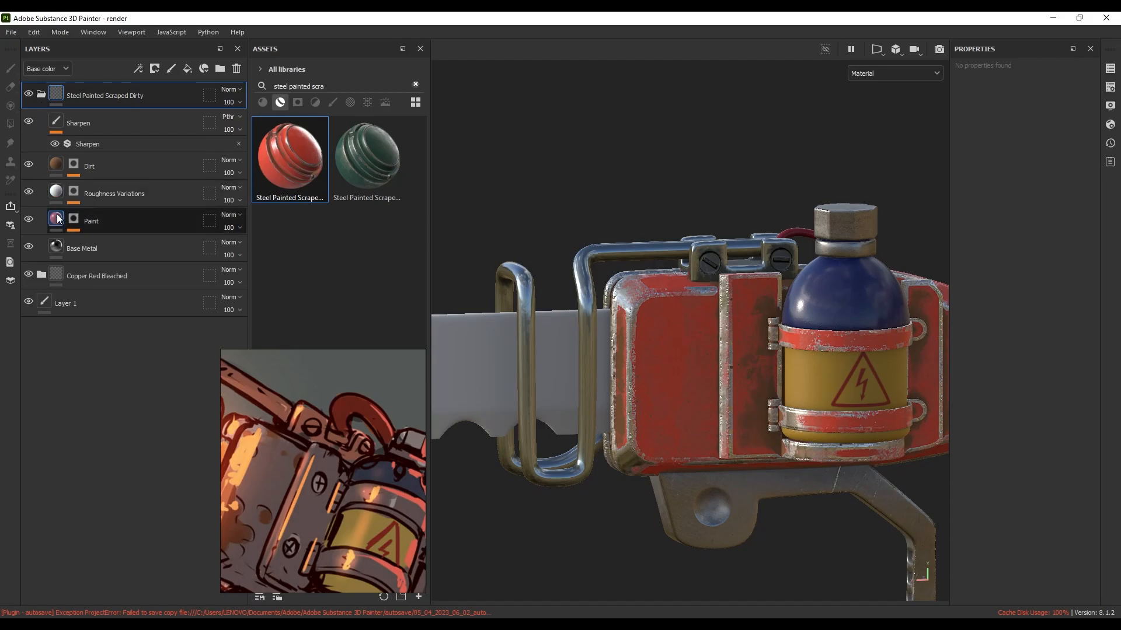
left_click(89, 250)
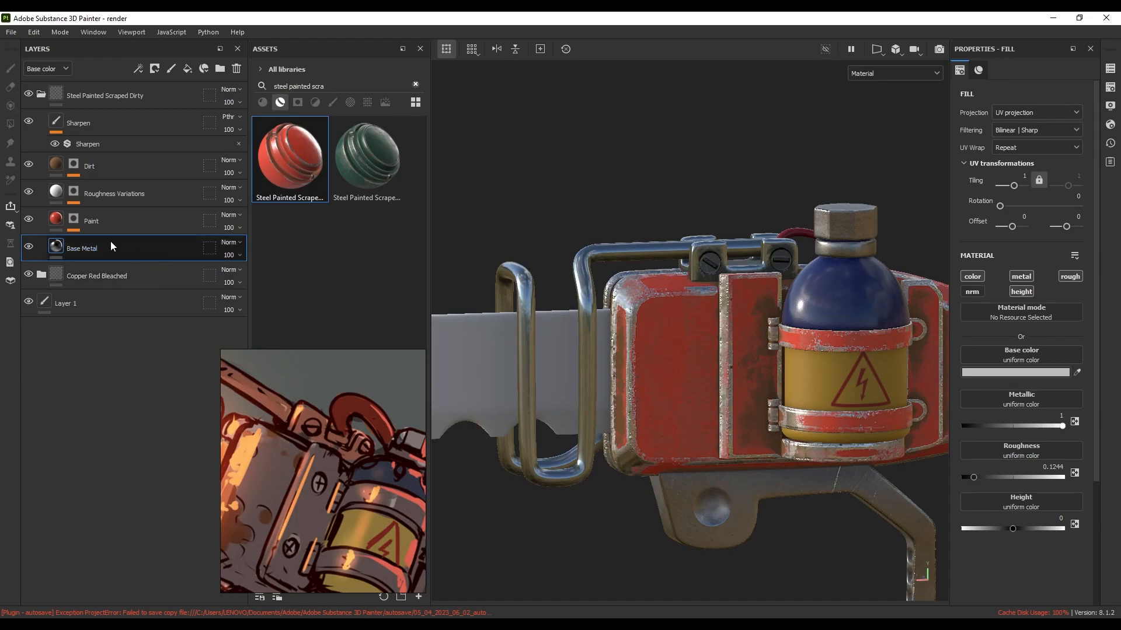
left_click(55, 221)
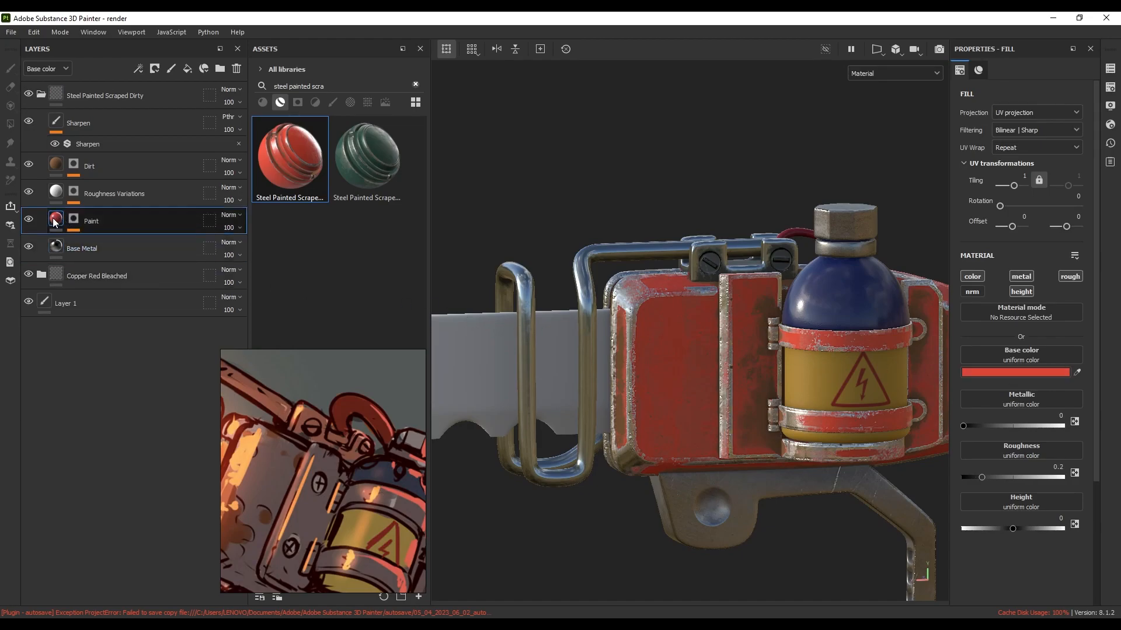
left_click(1024, 372)
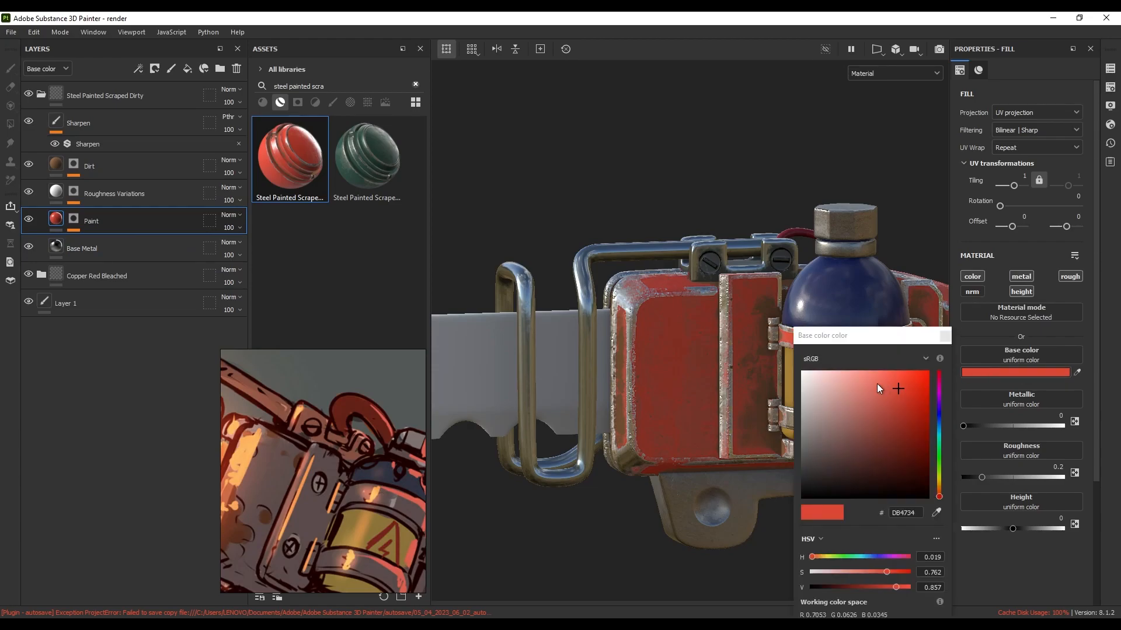
left_click_drag(885, 389, 820, 449)
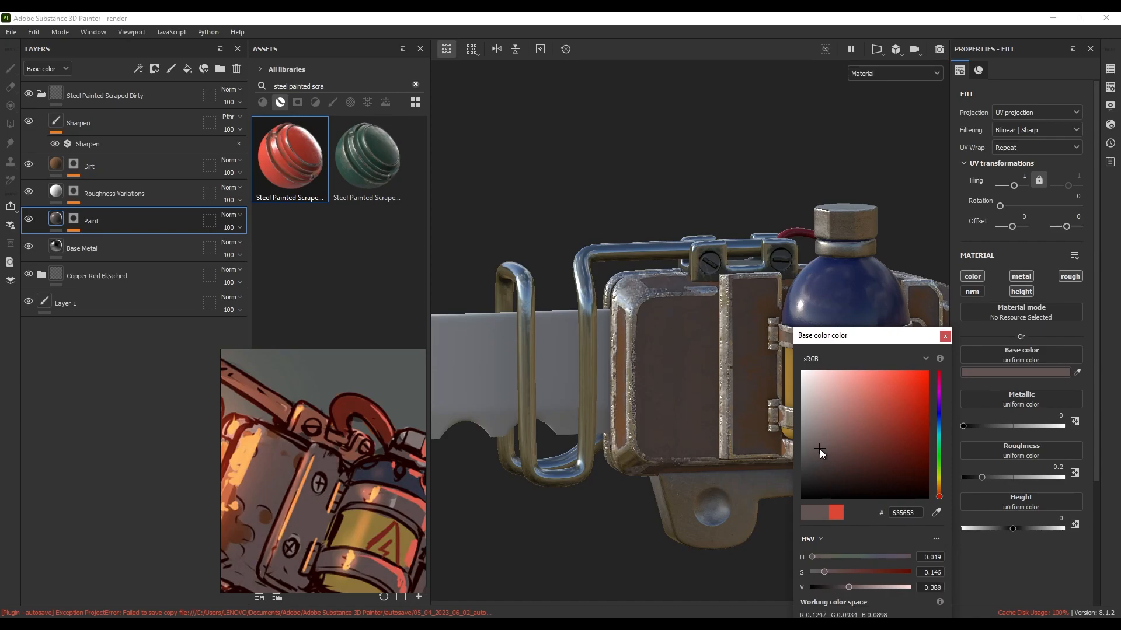
left_click(660, 401)
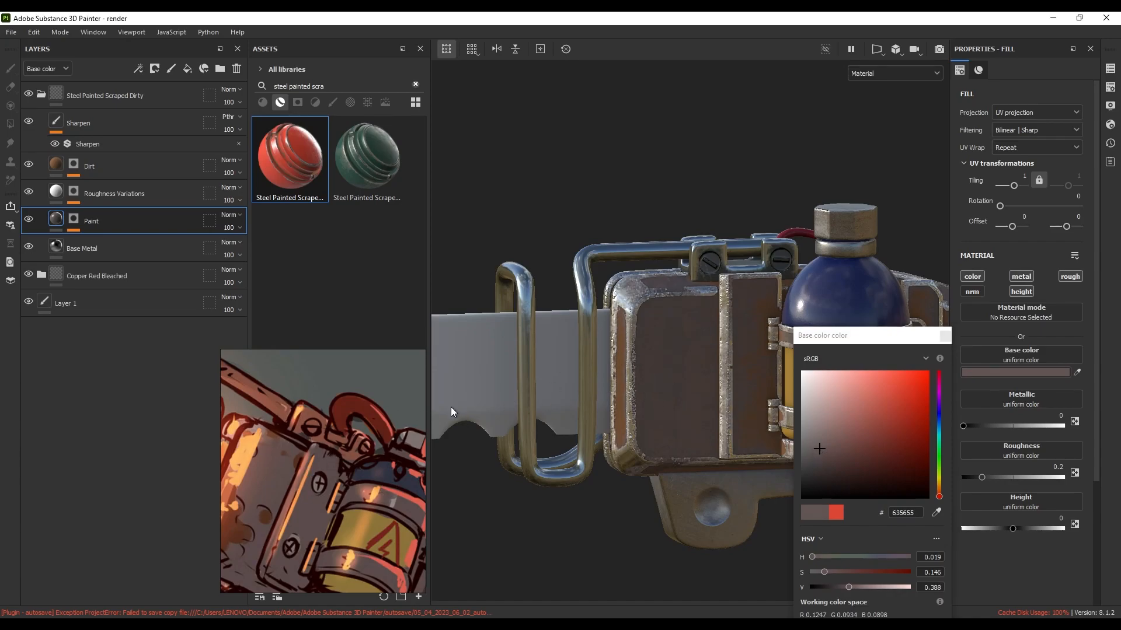
left_click(945, 336)
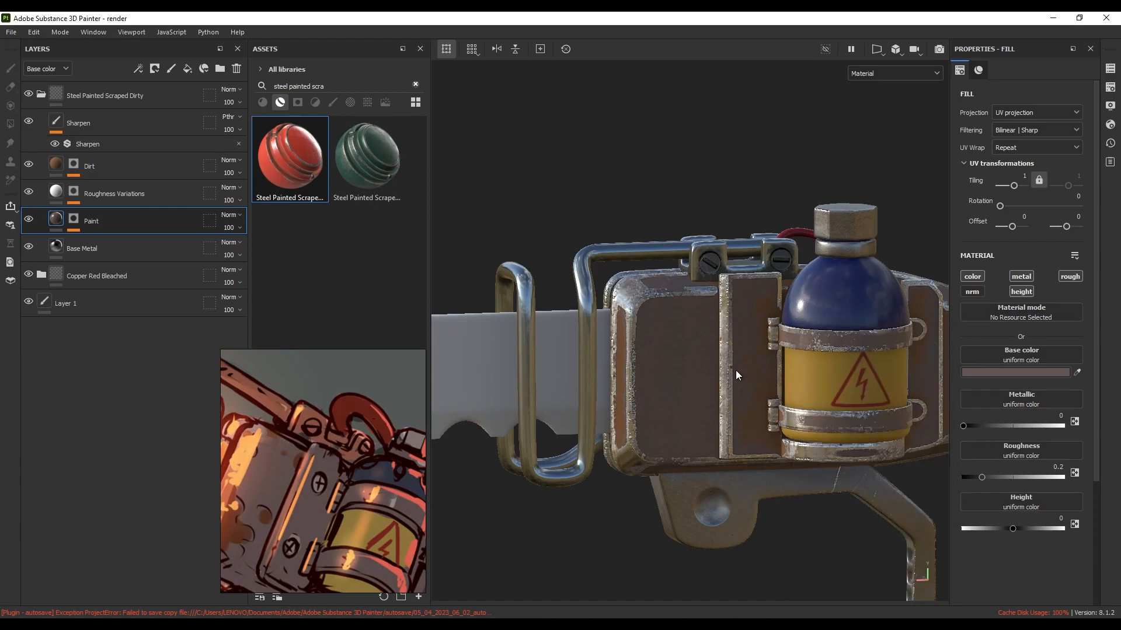
left_click_drag(736, 365, 659, 379, "alt")
scroll(697, 351, "up", 5)
right_click_drag(655, 380, 720, 387, "shift")
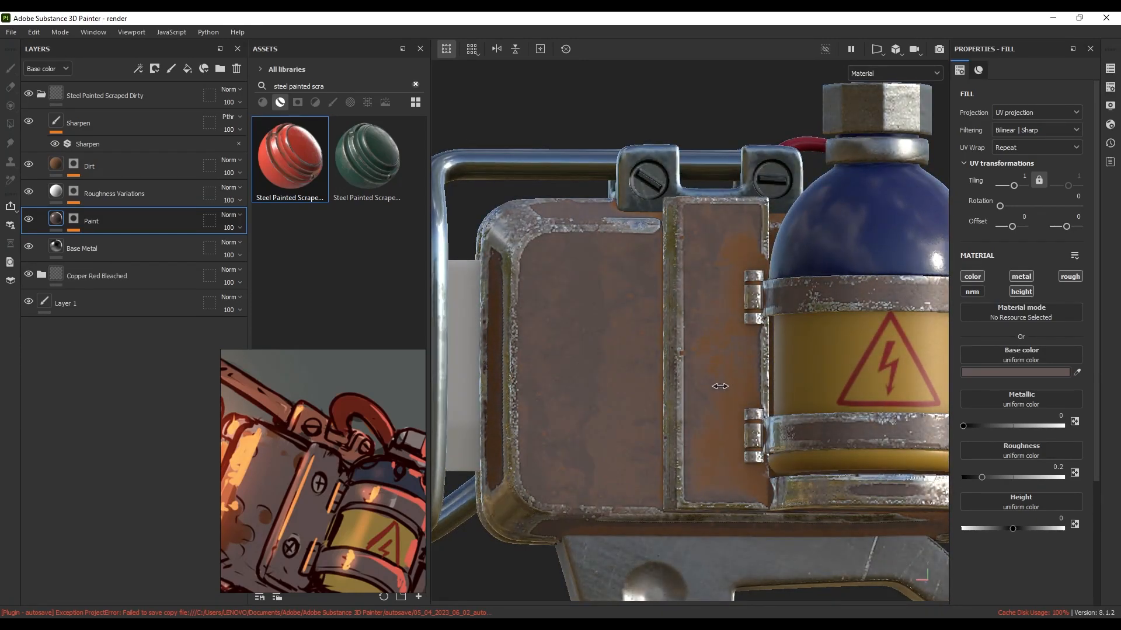
scroll(721, 394, "down", 3)
mouse_move(710, 388)
left_mouse_down("alt")
mouse_move(732, 342)
mouse_move(671, 401)
mouse_move(705, 408)
left_mouse_up("alt")
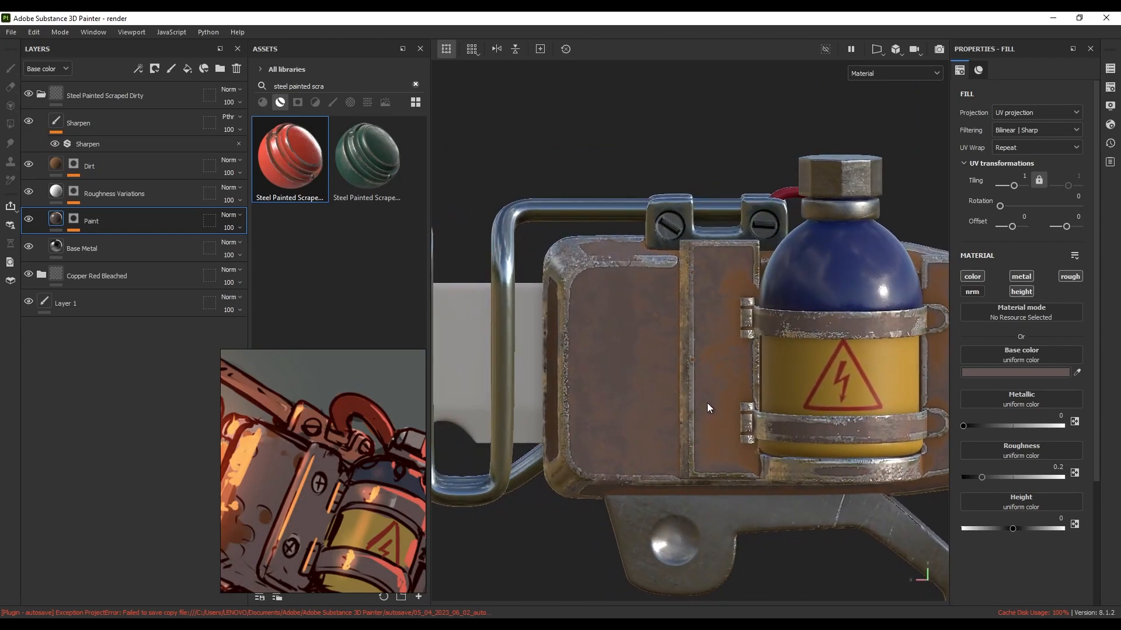
Set the Dirt layer's base colour to a duller, darker 504338 and collapse the folder
left_click(120, 167)
left_click(995, 371)
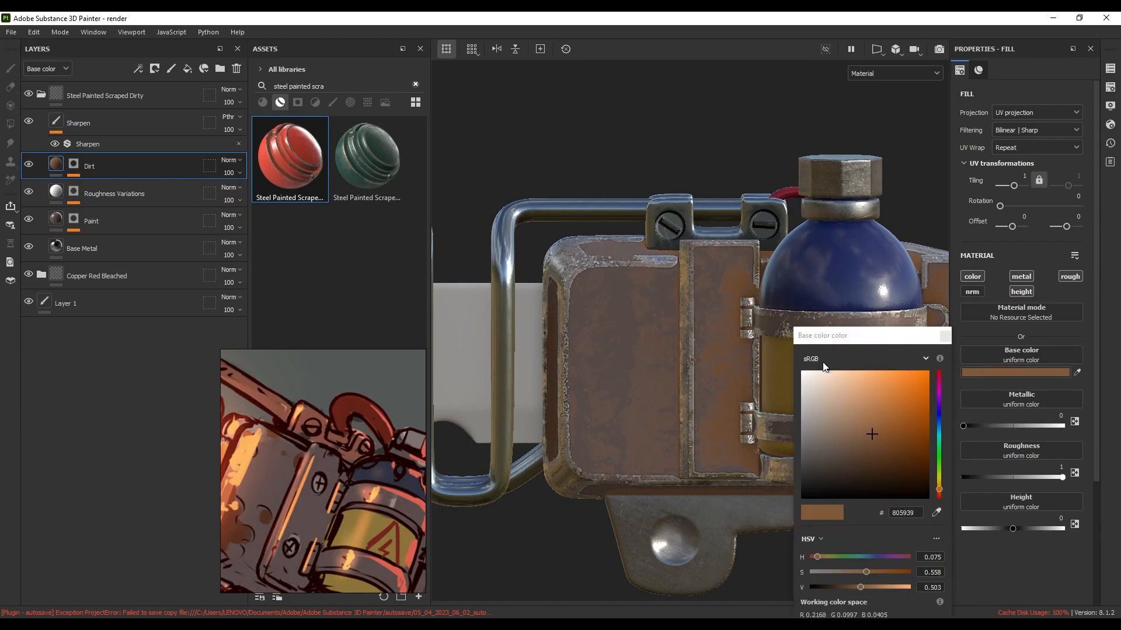
mouse_move(868, 427)
left_mouse_down()
mouse_move(817, 449)
mouse_move(827, 447)
mouse_move(828, 465)
mouse_move(840, 459)
left_mouse_up()
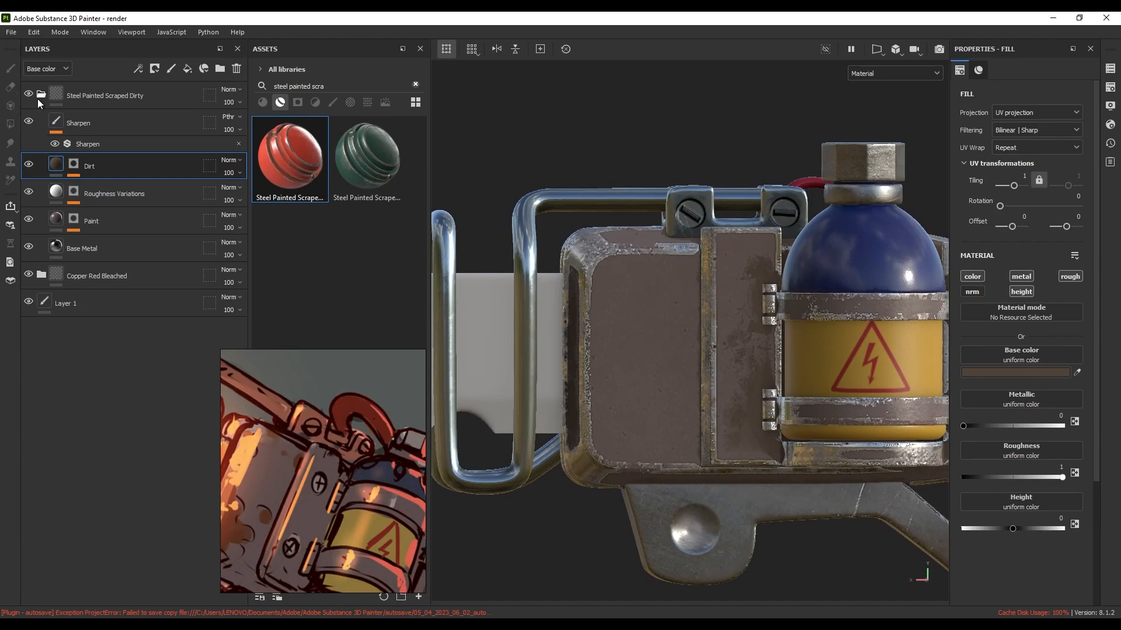
left_click(39, 96)
left_click(96, 99)
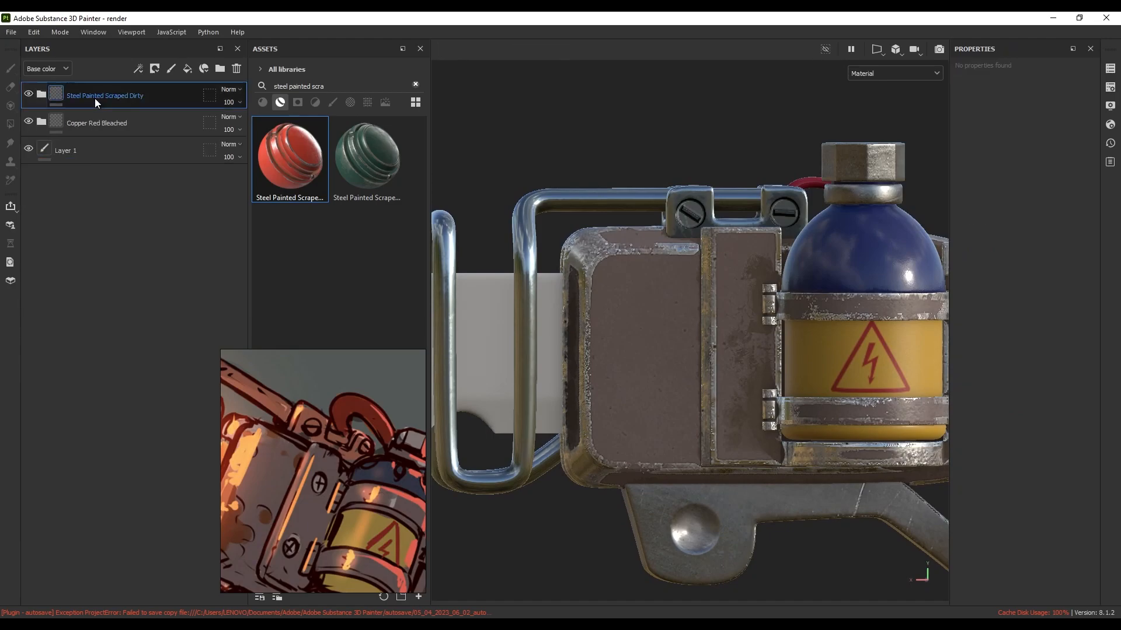
Add a white mask with a paint effect to Steel Painted Scraped Dirty
left_click(154, 69)
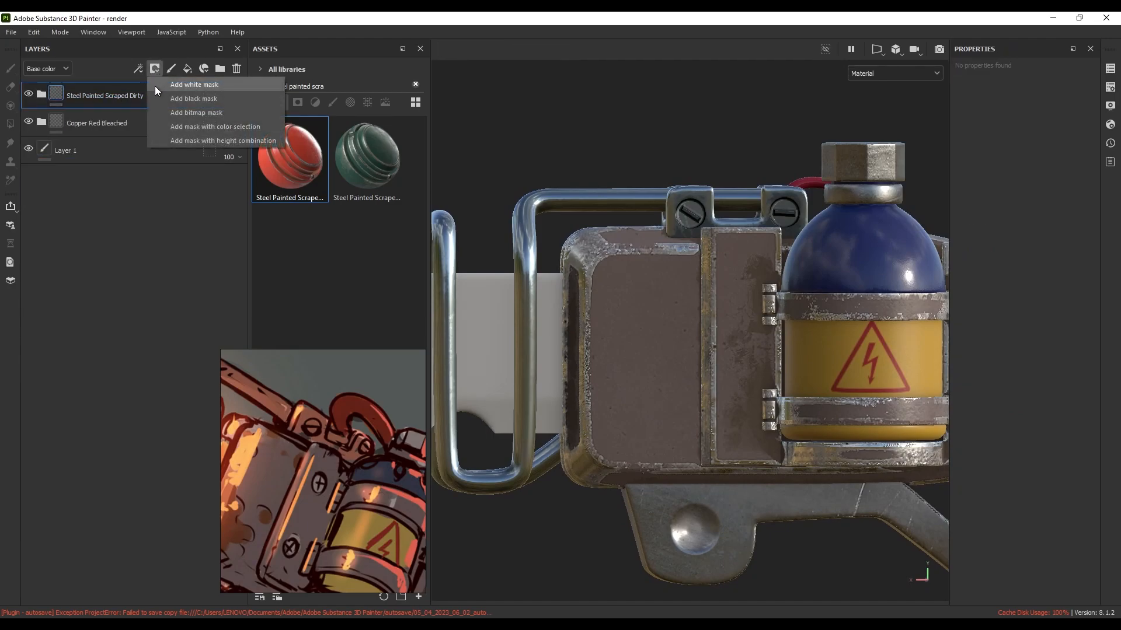
left_click(211, 85)
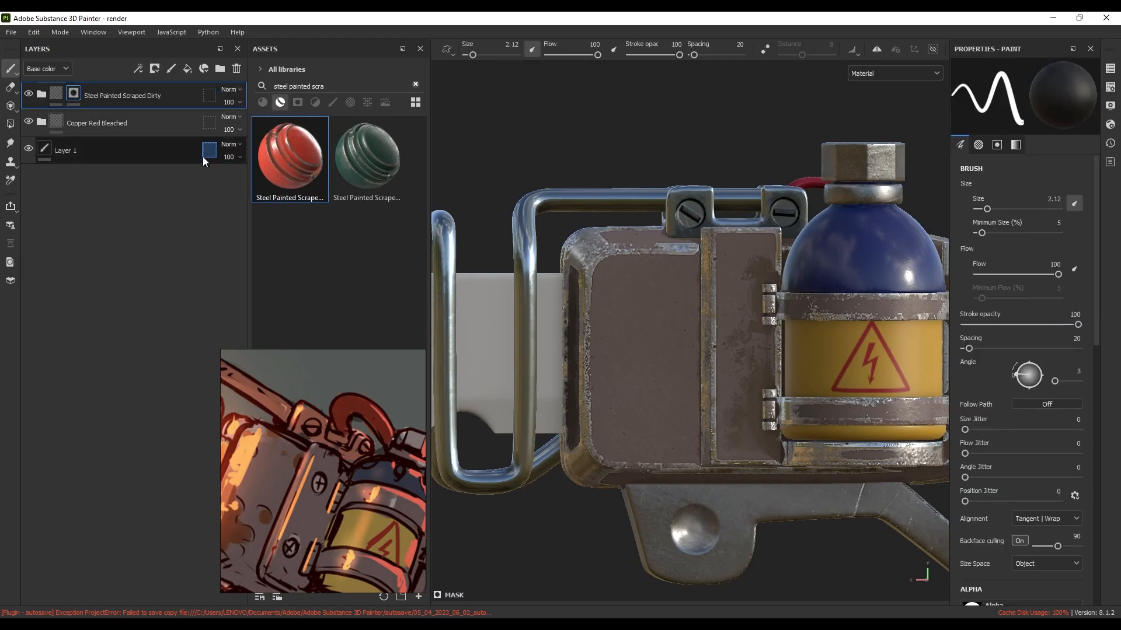
right_click(75, 98)
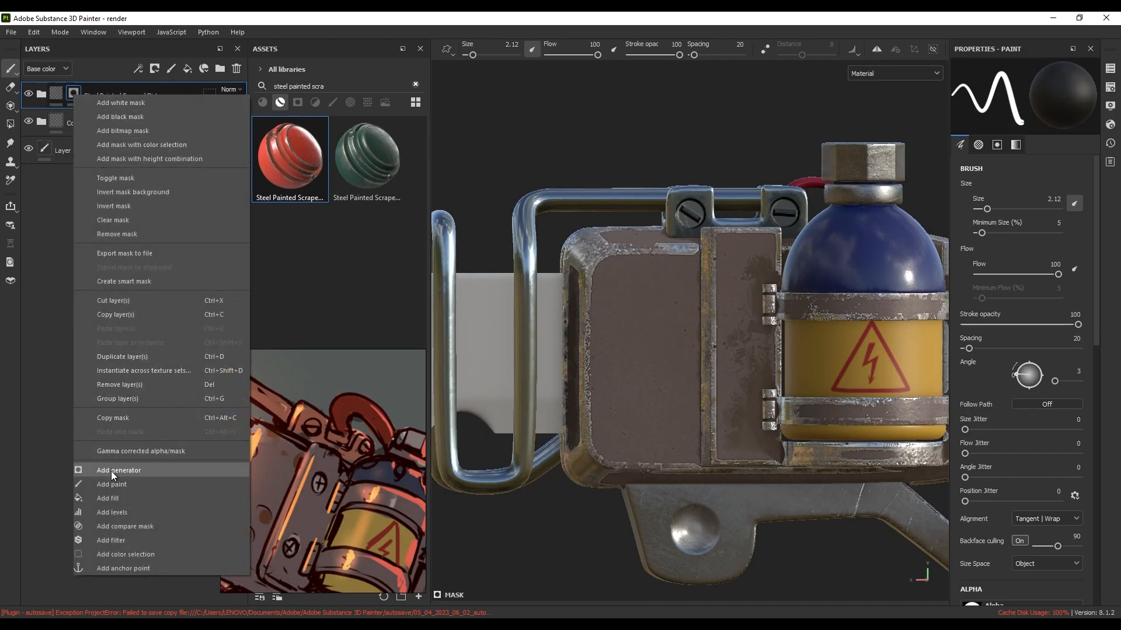
left_click(138, 485)
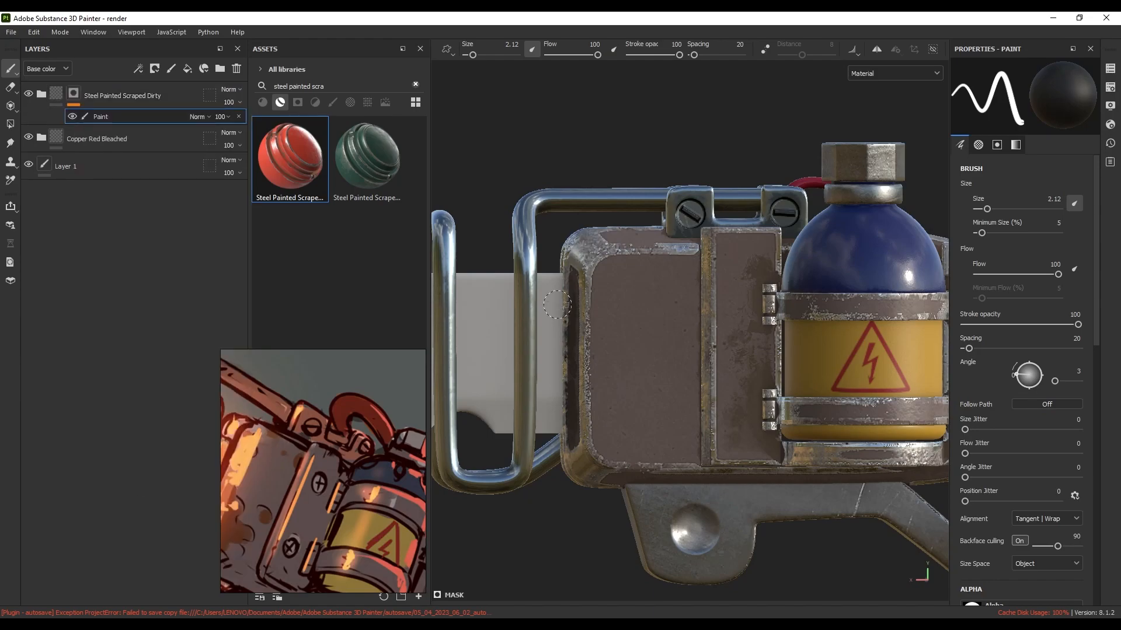
Choose the cloud-like brush alpha and enlarge the brush to about 6
left_click_drag(373, 459, 178, 446)
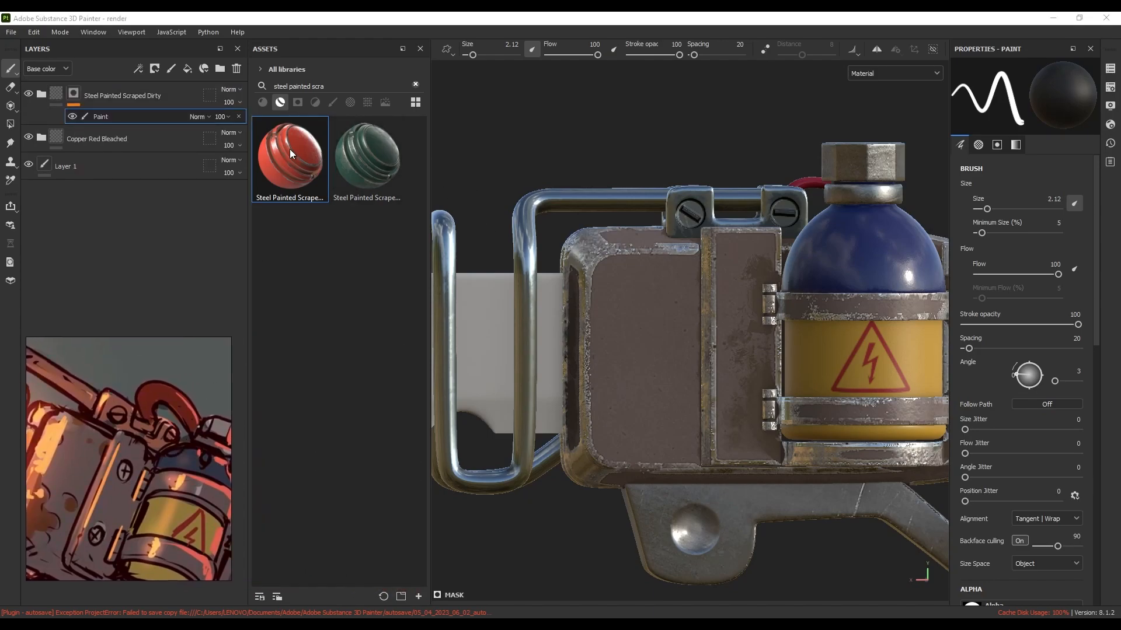
left_click(349, 103)
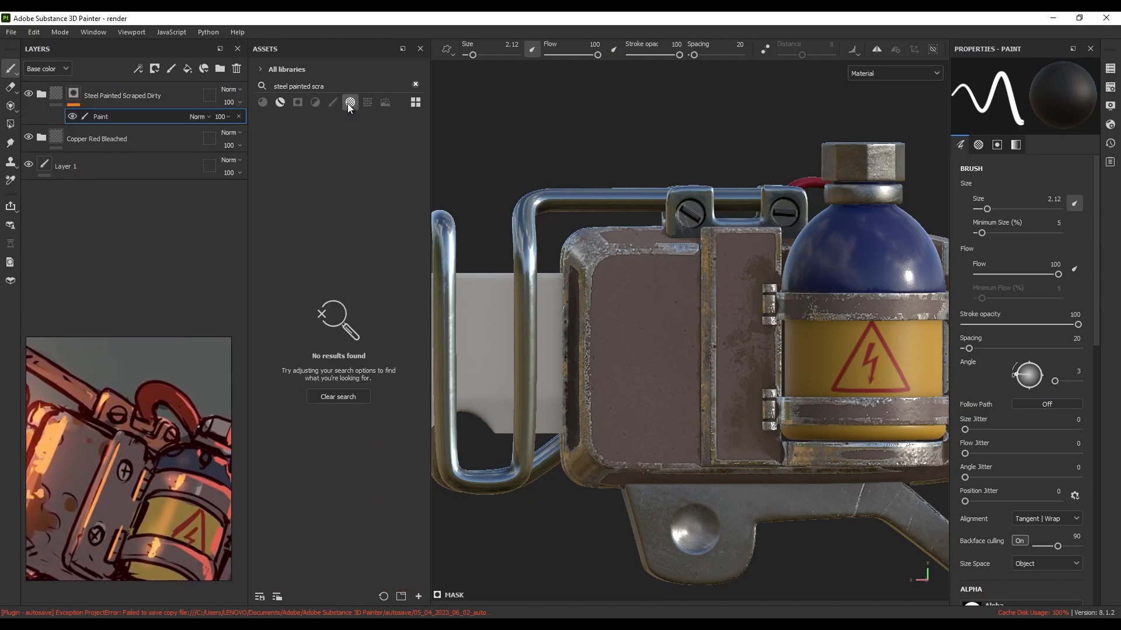
left_click(416, 84)
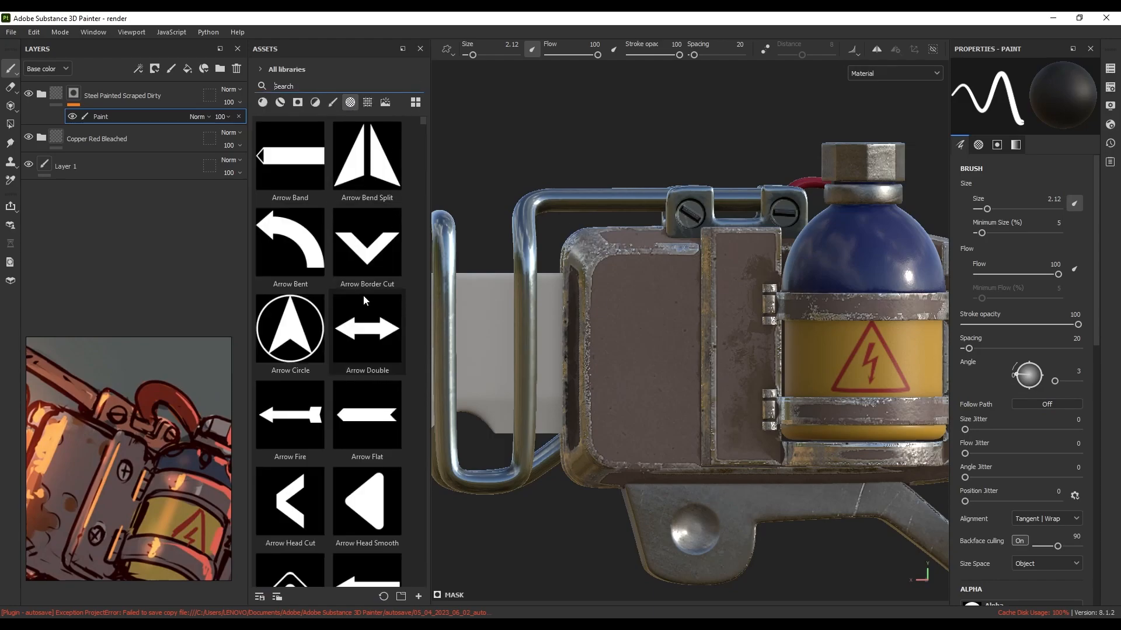
left_click_drag(420, 124, 434, 343)
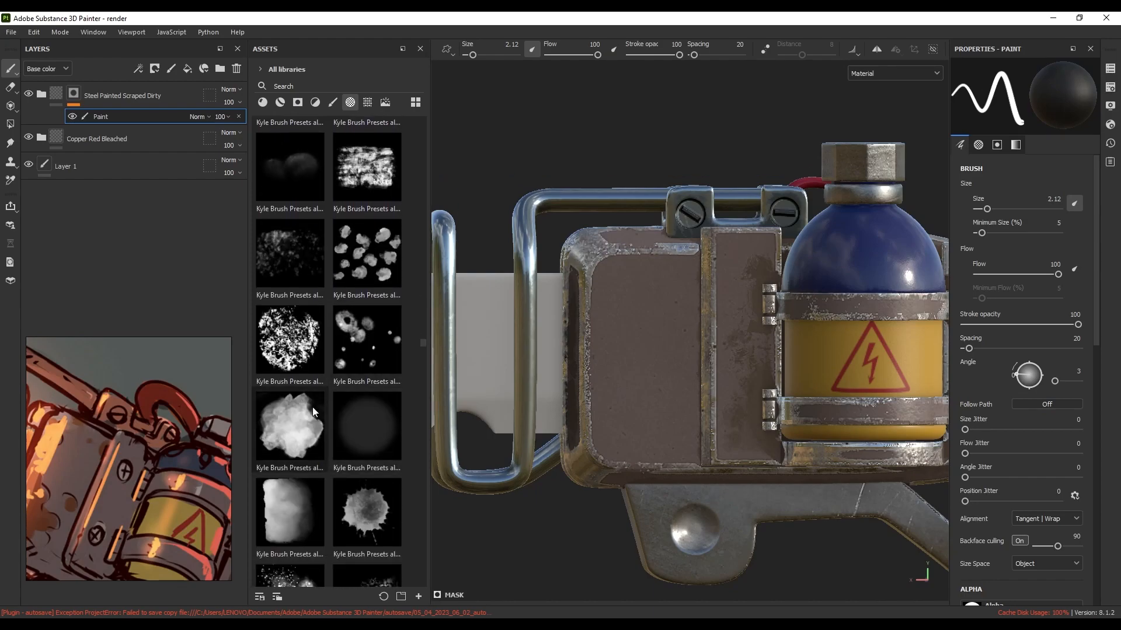
left_click(290, 425)
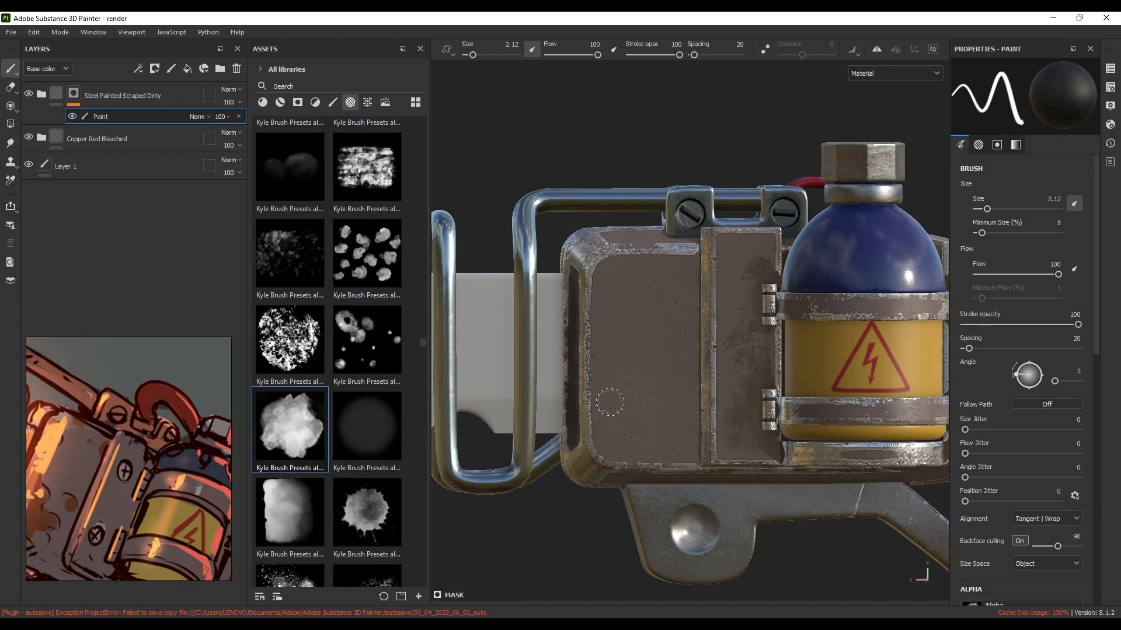
key("ctrl")
right_click_drag(610, 400, 612, 400, "ctrl")
Paint soft copper patches on the box's lower left, alternating between revealing and hiding copper
mouse_move(610, 402)
left_mouse_down()
mouse_move(613, 416)
mouse_move(671, 417)
mouse_move(610, 397)
mouse_move(682, 413)
left_mouse_up()
left_click_drag(603, 449, 660, 468)
mouse_move(590, 387)
left_mouse_down()
mouse_move(616, 437)
mouse_move(608, 450)
left_mouse_up()
key("x")
mouse_move(665, 403)
left_mouse_down()
mouse_move(637, 420)
mouse_move(590, 376)
mouse_move(654, 384)
left_mouse_up()
key("x")
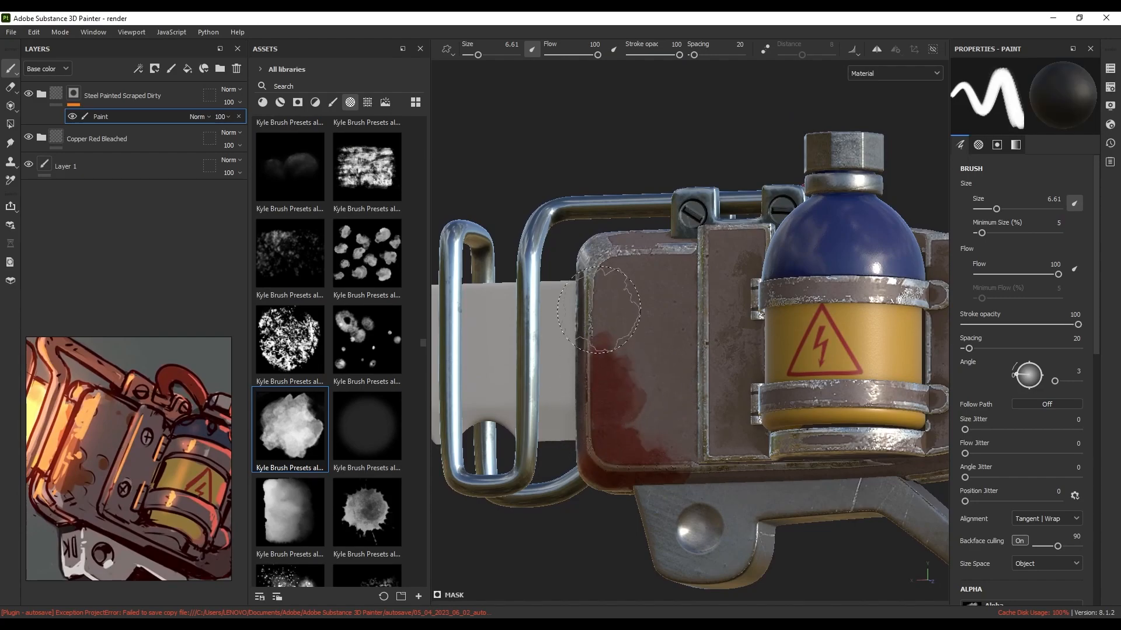
key("x")
key("x")
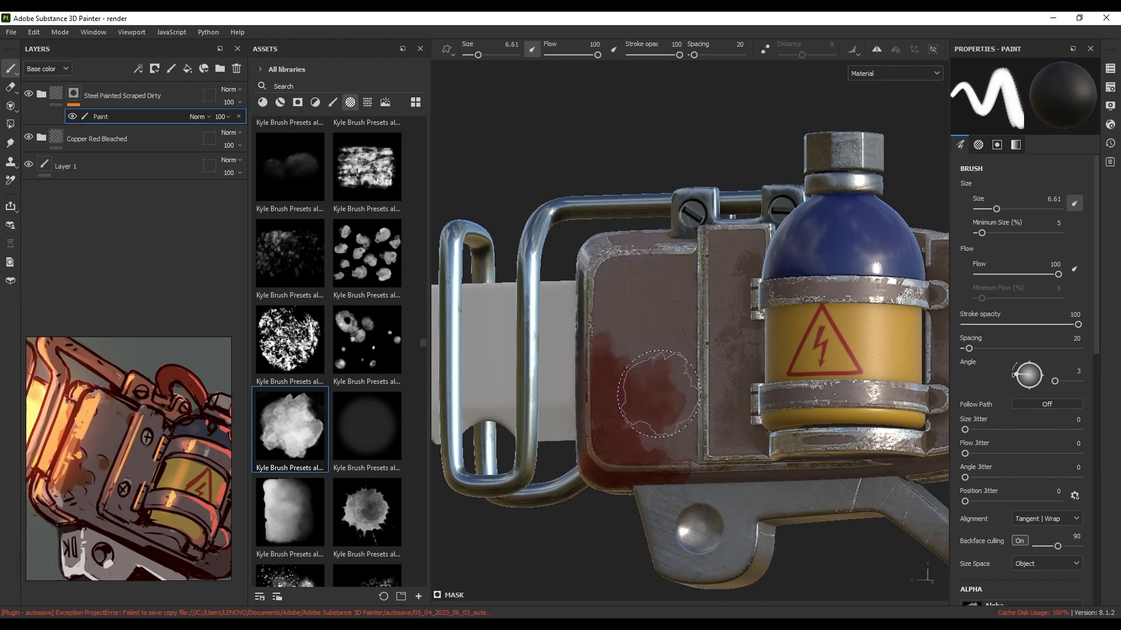
key("x")
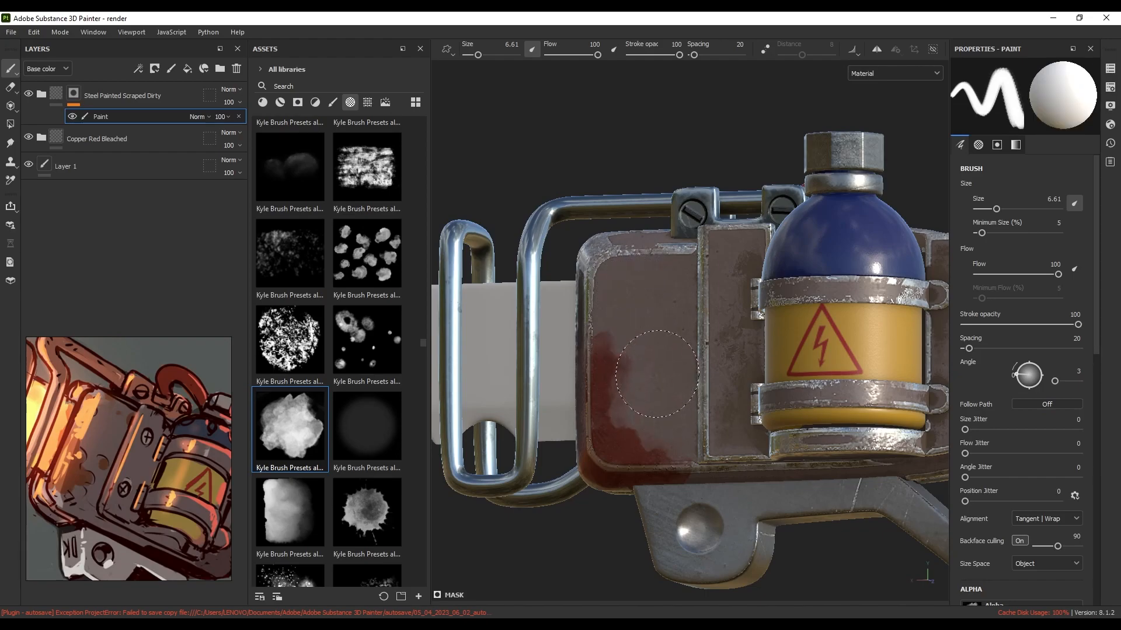
key("x")
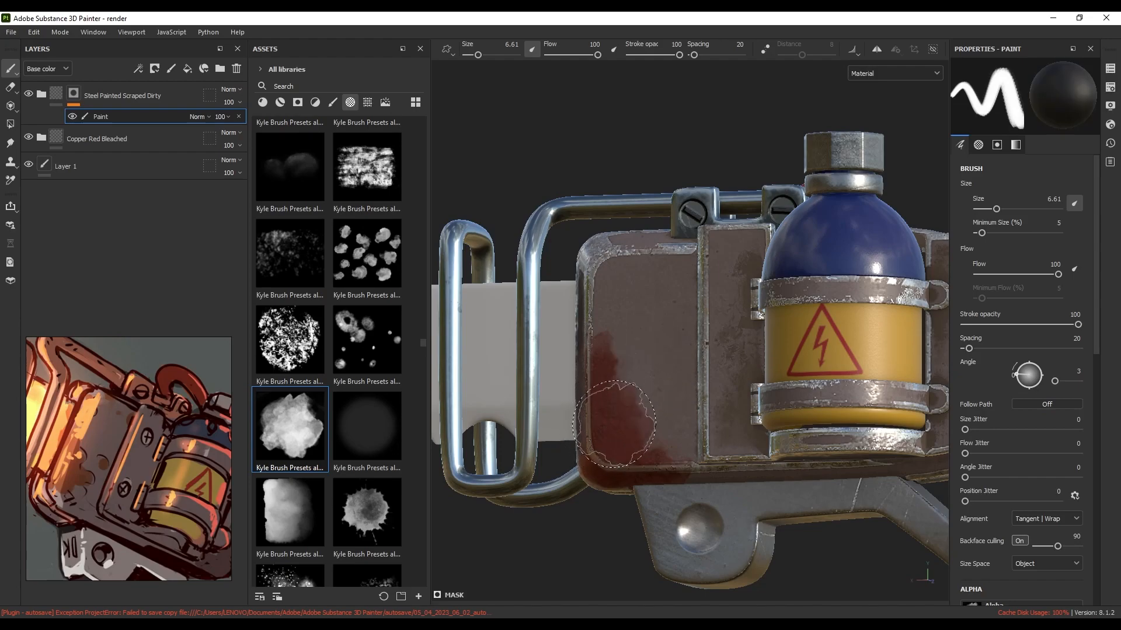
right_click_drag(656, 311, 644, 314, "alt")
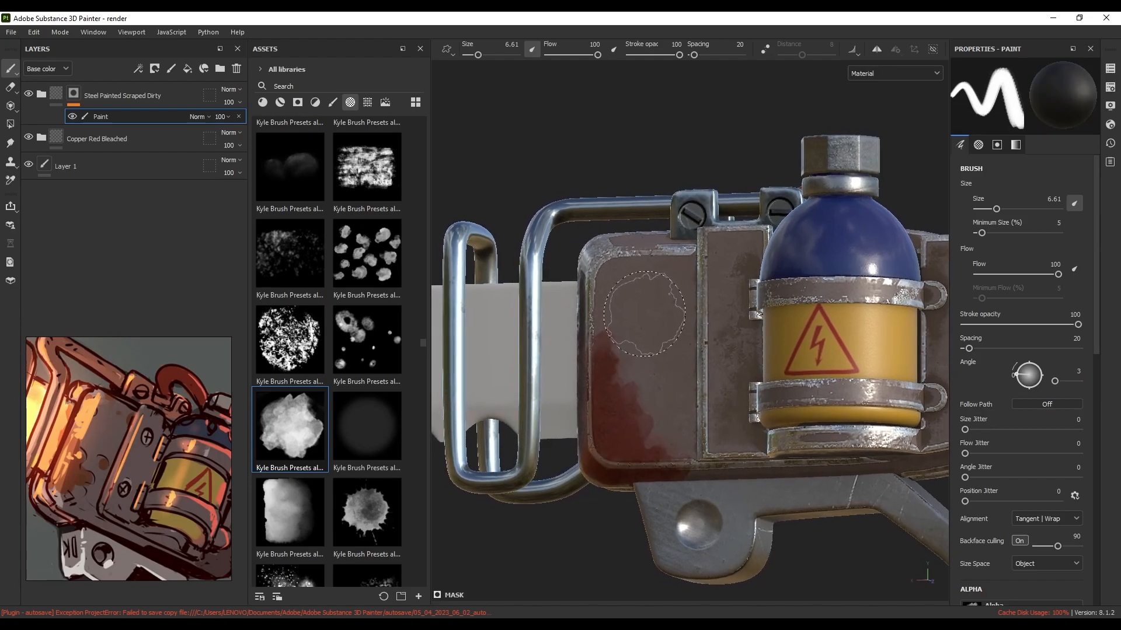
Add an inverted Metal Edge Wear generator (wear 0.73, contrast 0.25) below the Paint effect
right_click(83, 96)
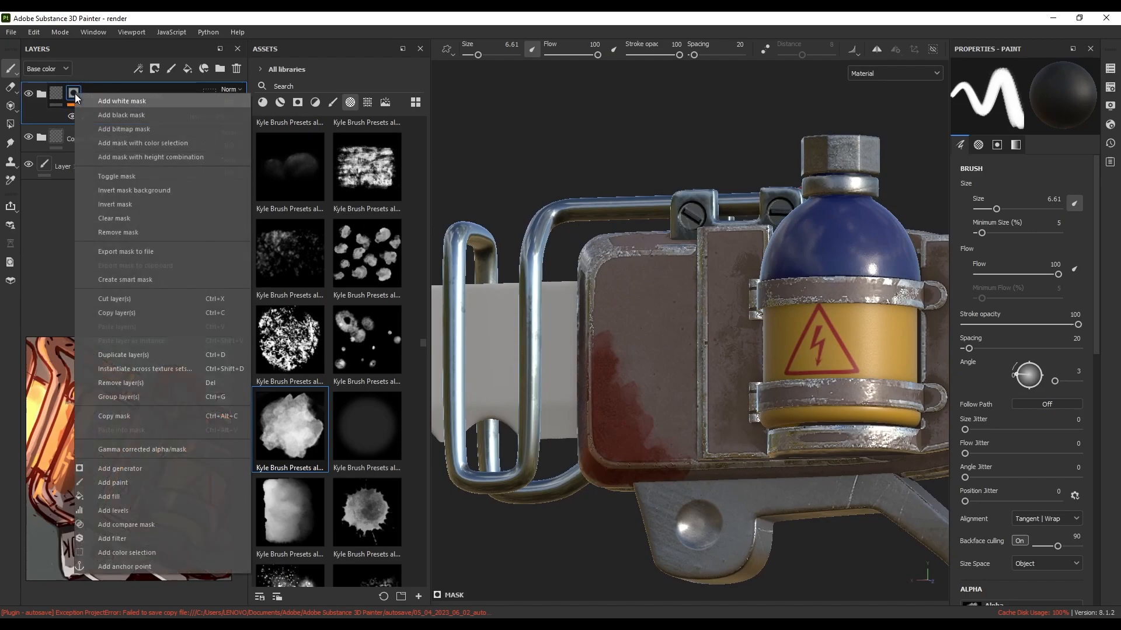
left_click(137, 477)
left_click(1039, 97)
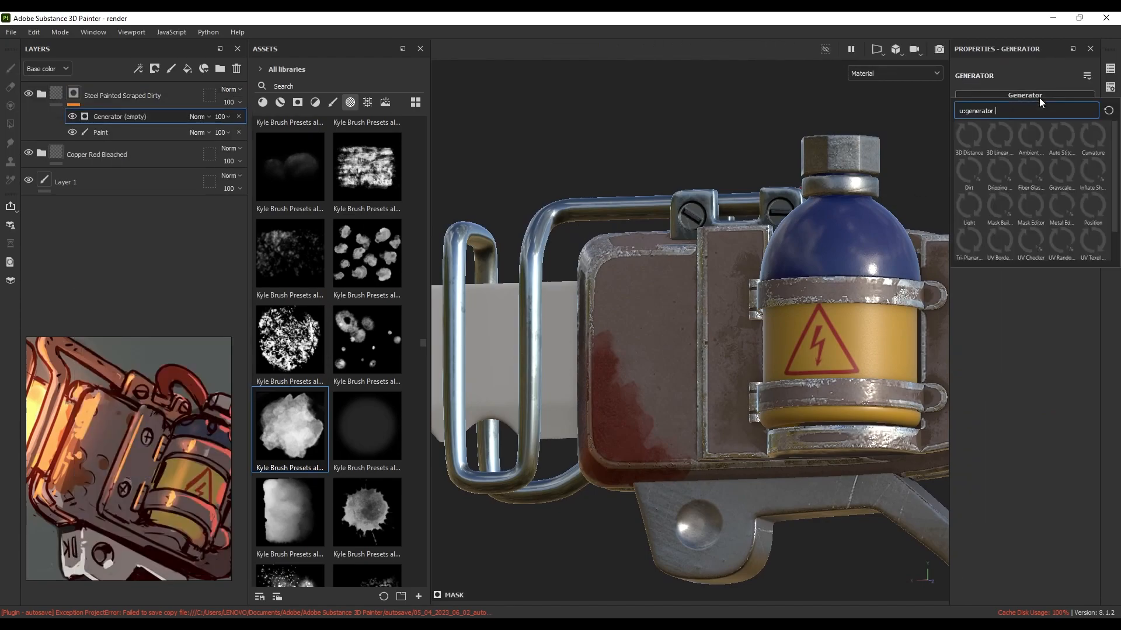
left_click(1059, 207)
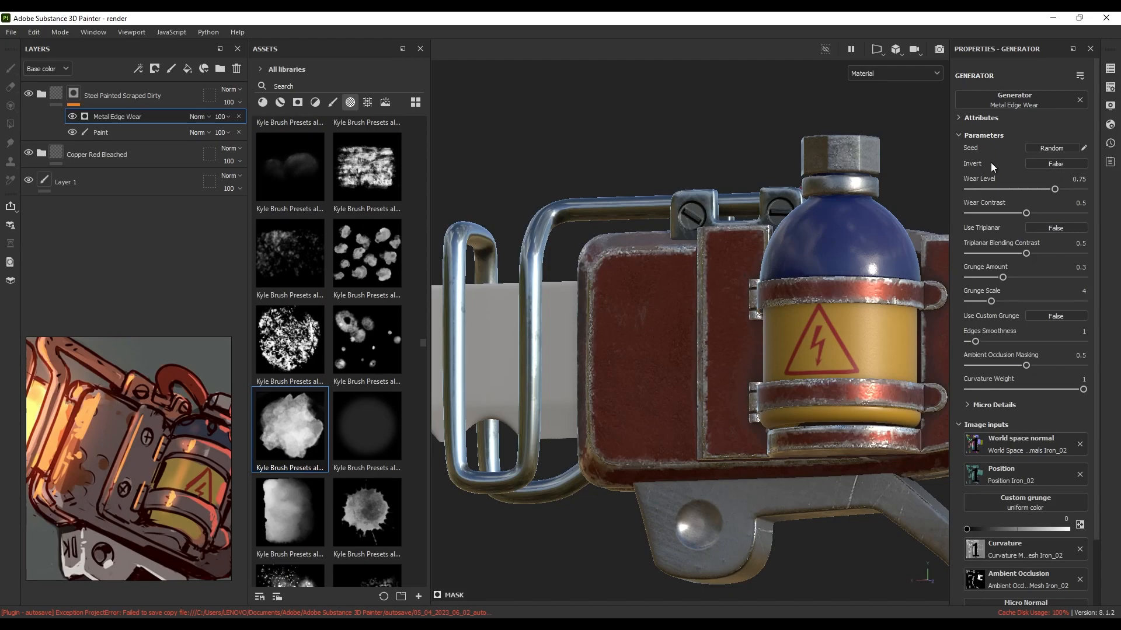
left_click(1057, 162)
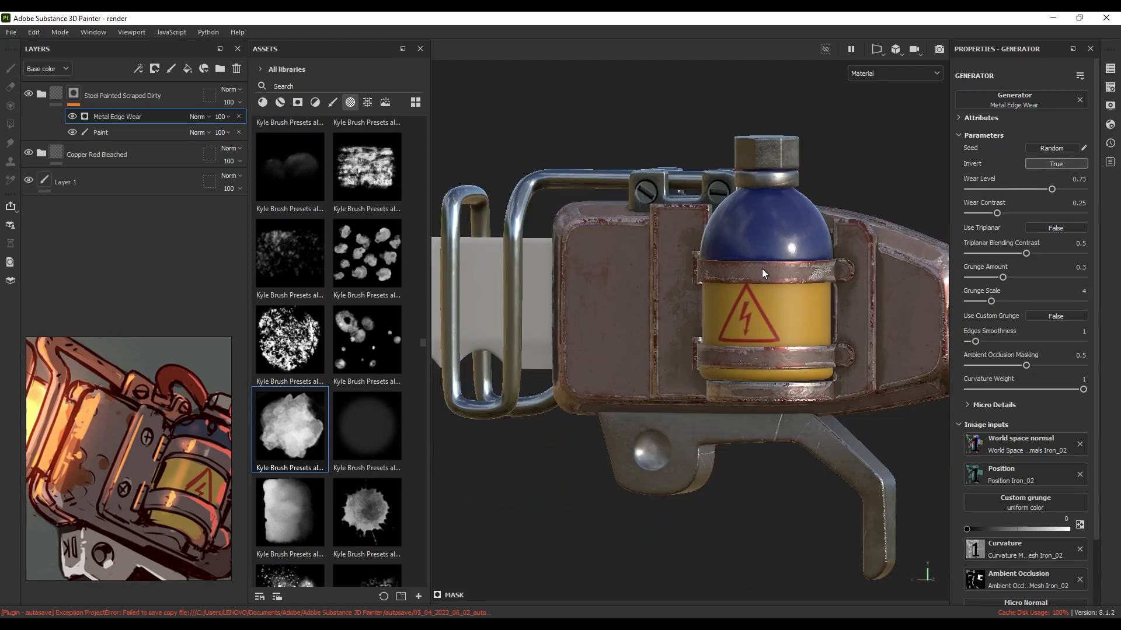
left_click_drag(761, 269, 706, 299, "alt")
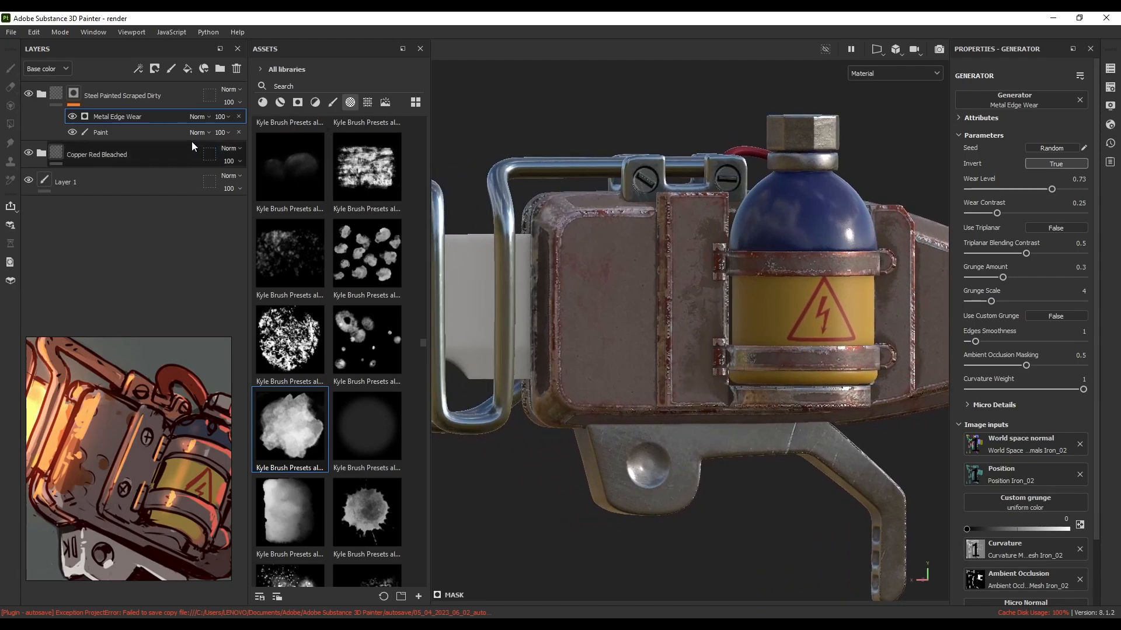
left_click_drag(121, 118, 121, 138)
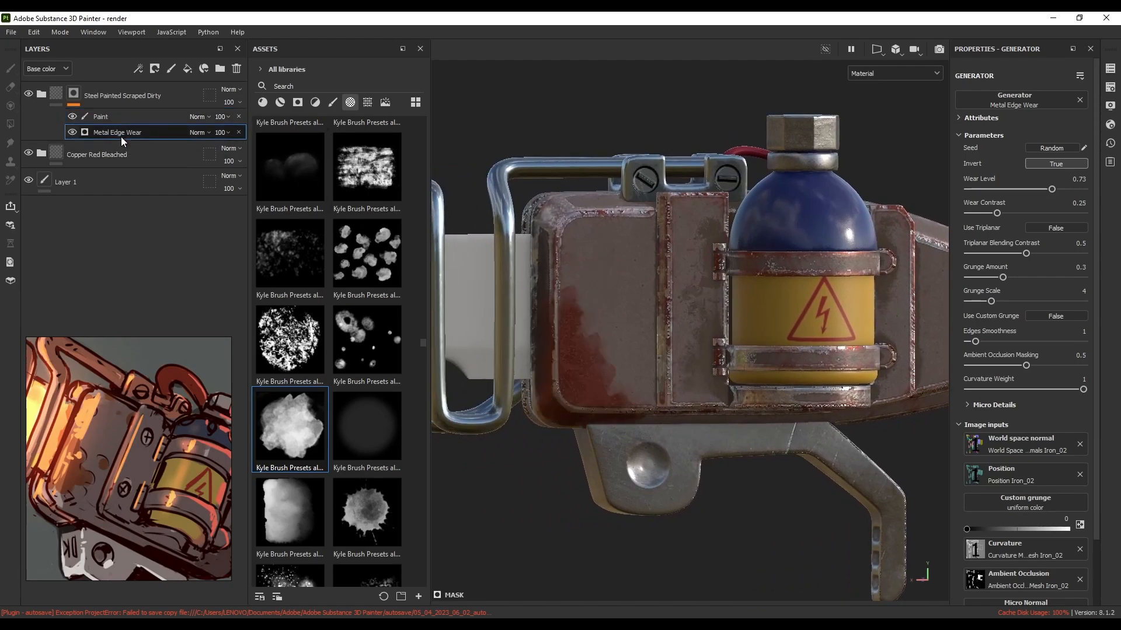
Return to the steel mask's paint effect and orbit to the box's right side
left_click(100, 117)
left_click_drag(647, 256, 809, 291, "alt")
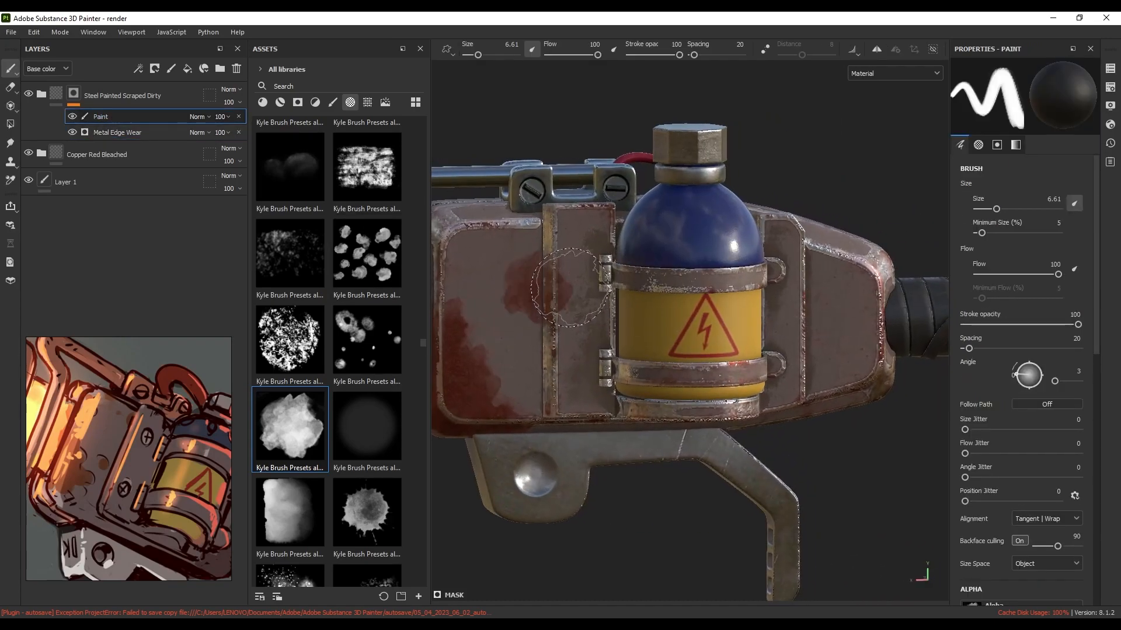
right_click_drag(543, 285, 502, 270, "alt")
left_click_drag(807, 294, 753, 285, "alt")
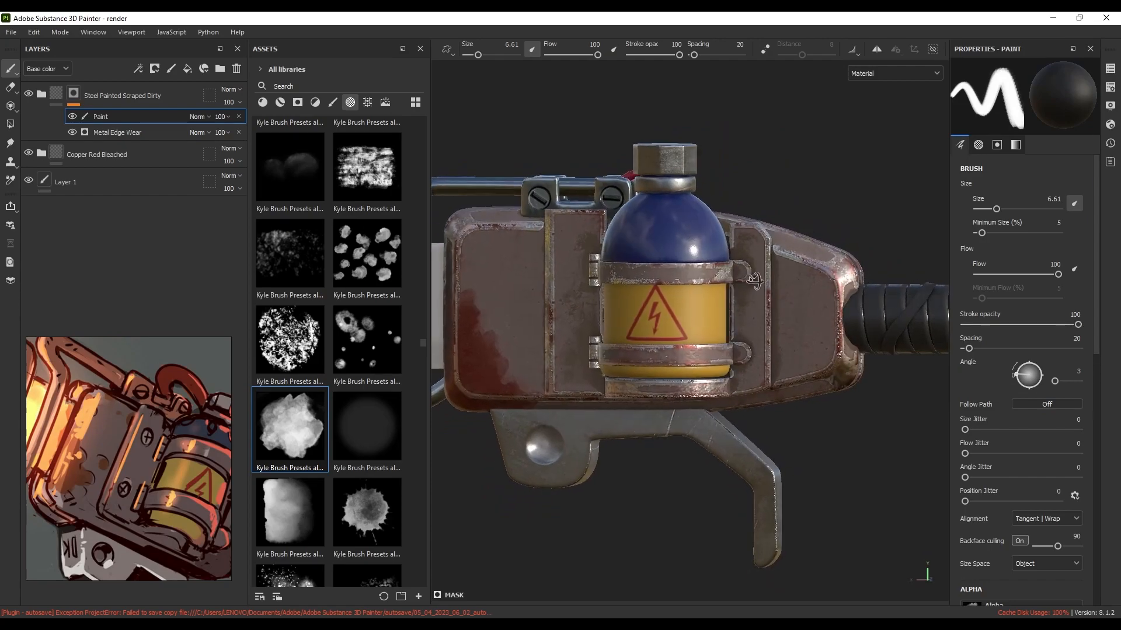
middle_click_drag(659, 286, 790, 287, "alt")
scroll(360, 269, "up", 3)
scroll(360, 265, "down", 3)
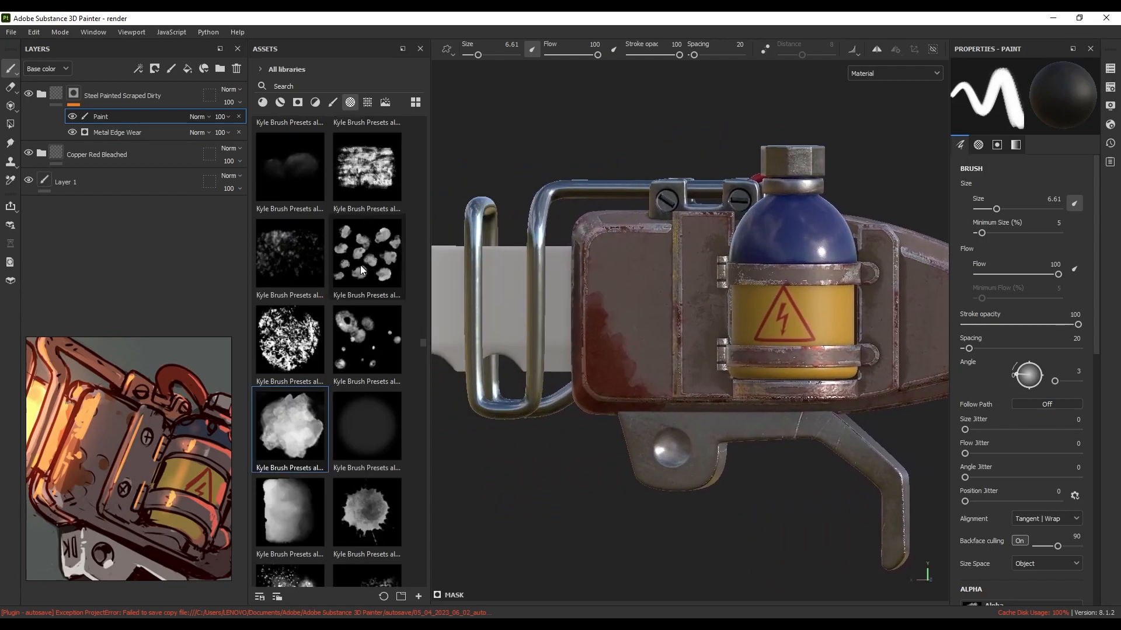
scroll(422, 348, "down", 4)
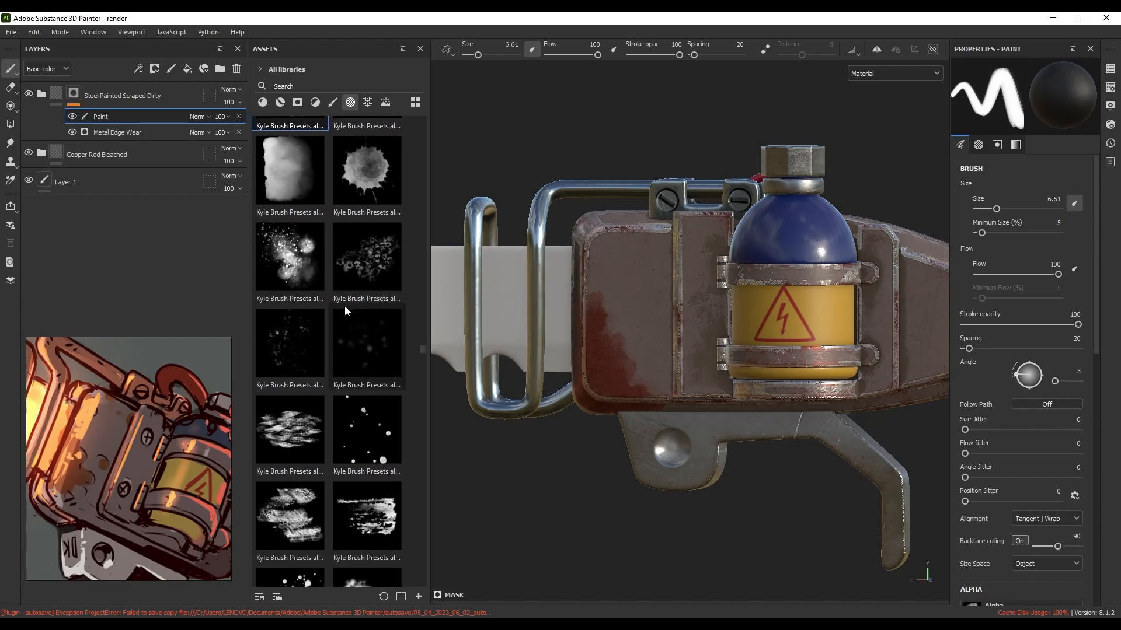
scroll(344, 306, "down", 6)
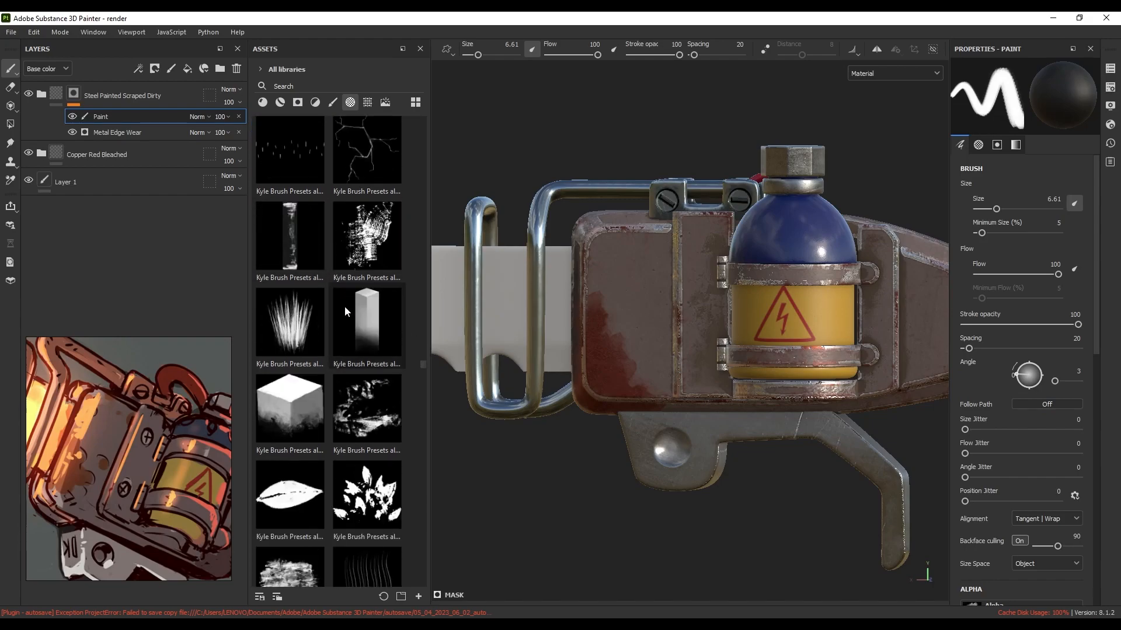
scroll(348, 303, "down", 3)
Paint more copper at the box's lower left using a cloud alpha at brush size 10
left_click(290, 315)
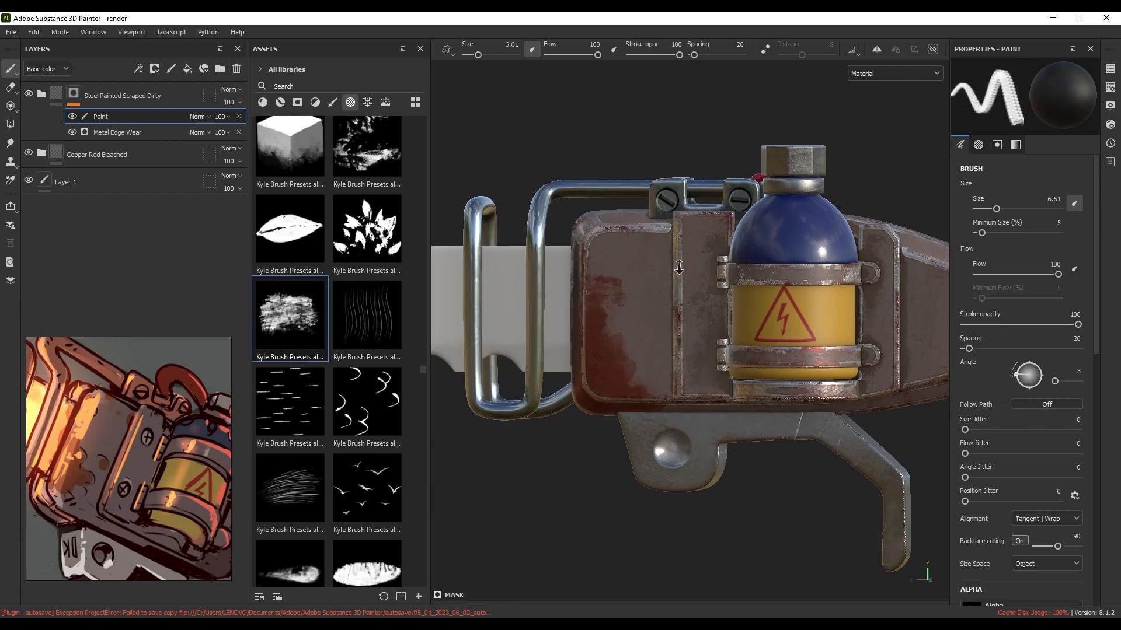
scroll(351, 350, "down", 5)
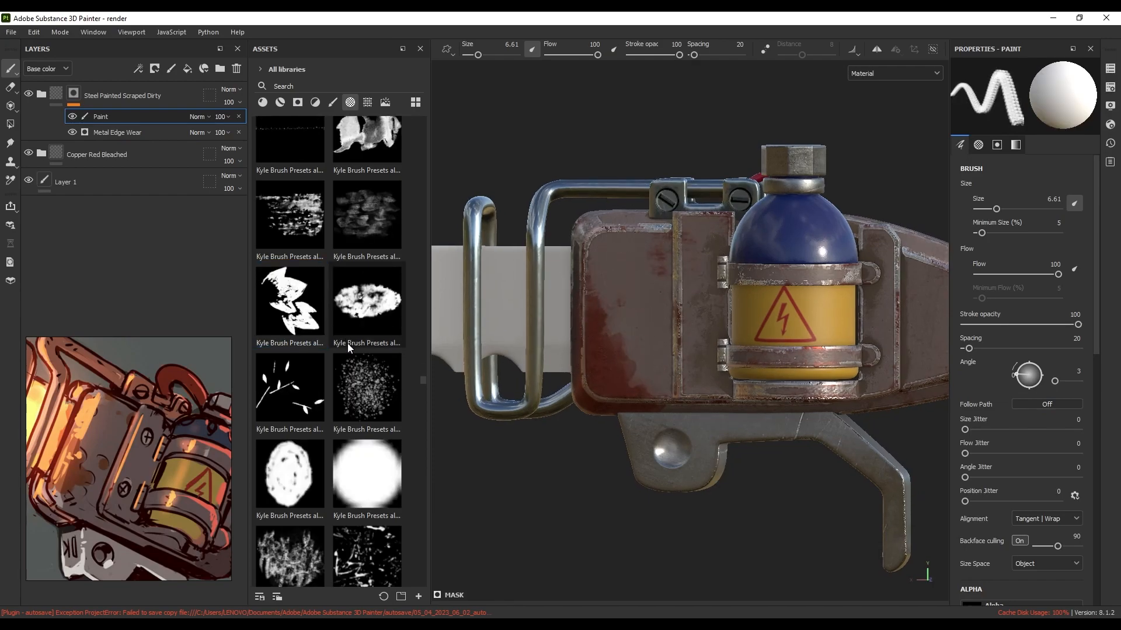
left_click(366, 387)
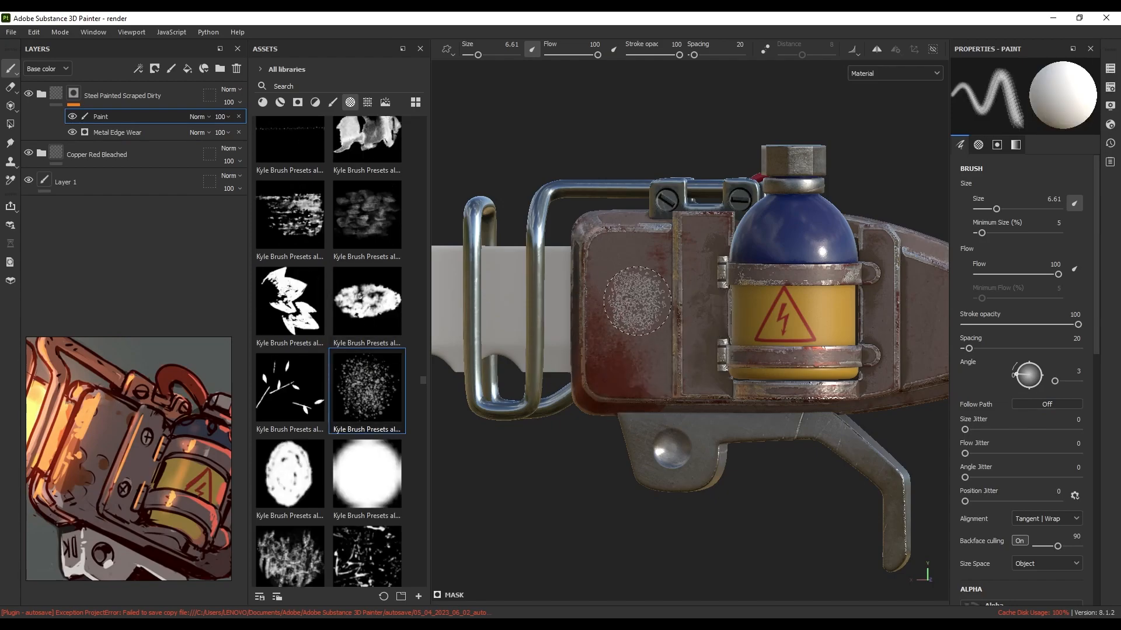
scroll(620, 379, "down", 3)
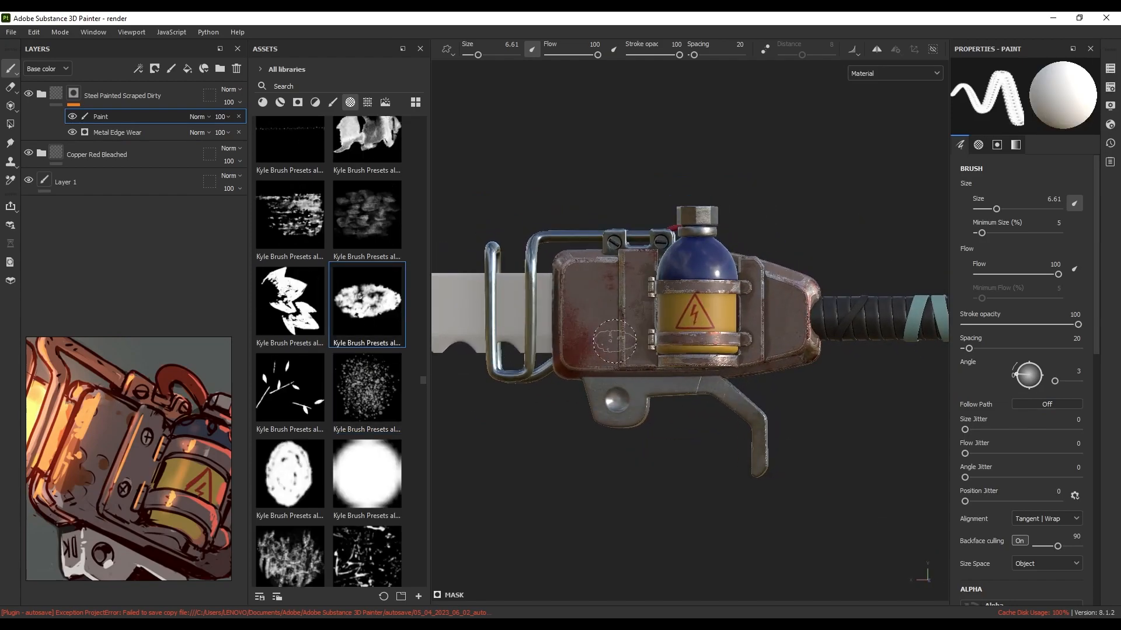
scroll(351, 321, "down", 5)
left_click(290, 202)
key("x")
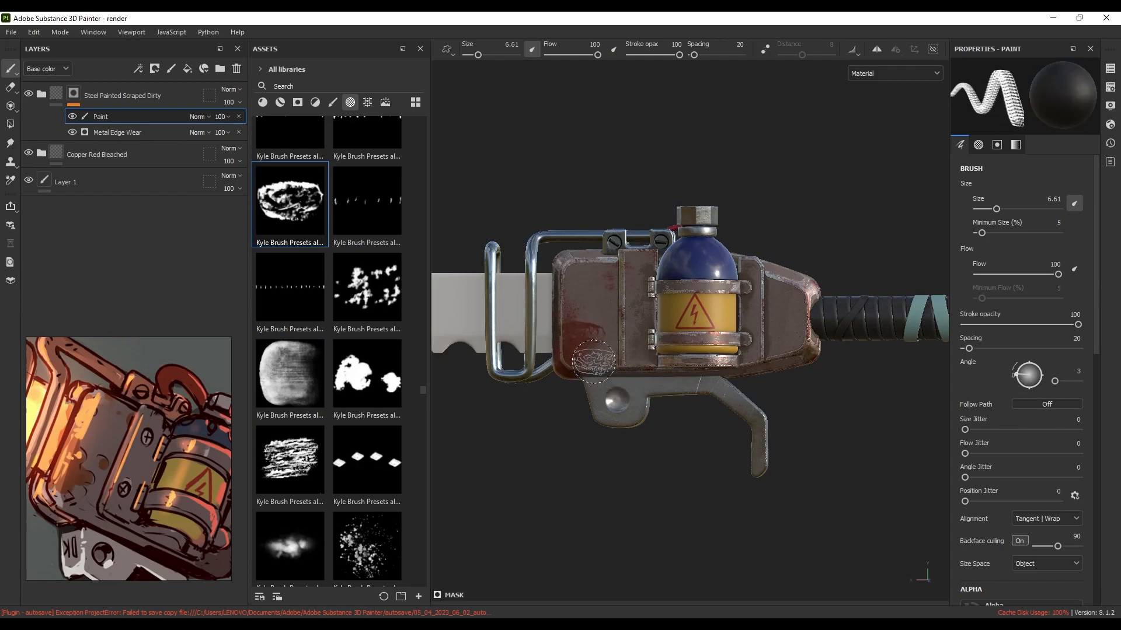
scroll(598, 357, "up", 3)
right_click_drag(602, 366, 619, 365, "ctrl")
left_click_drag(589, 363, 550, 327)
key("x")
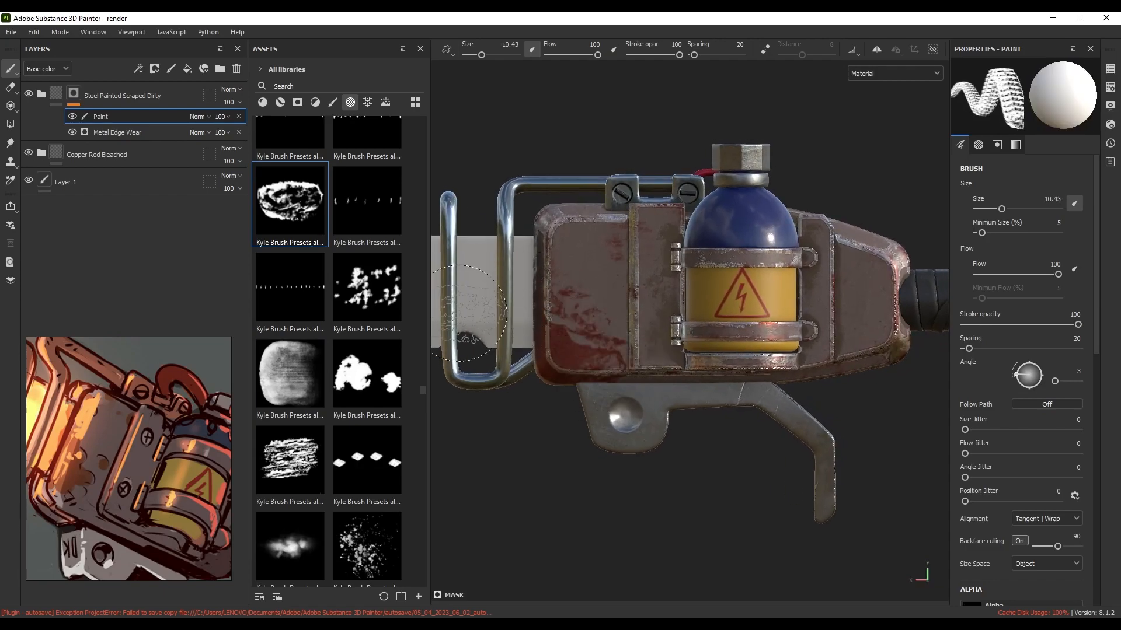
Dab Moisture-patterned paint wear near the hook after comparing it with the Mold alpha
scroll(327, 324, "down", 10)
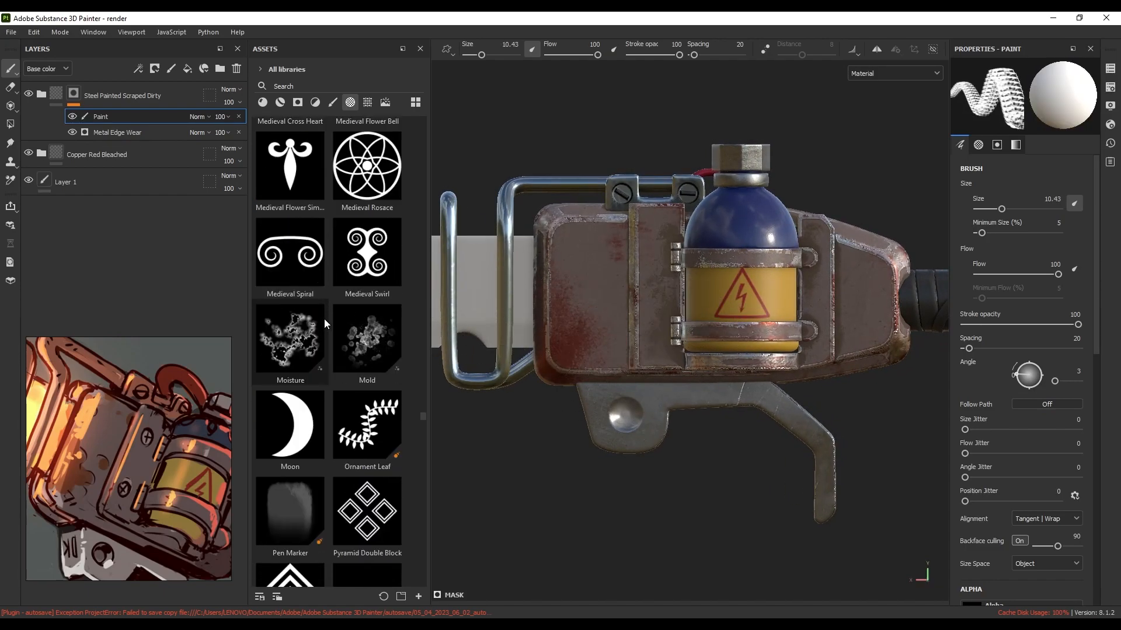
left_click(324, 328)
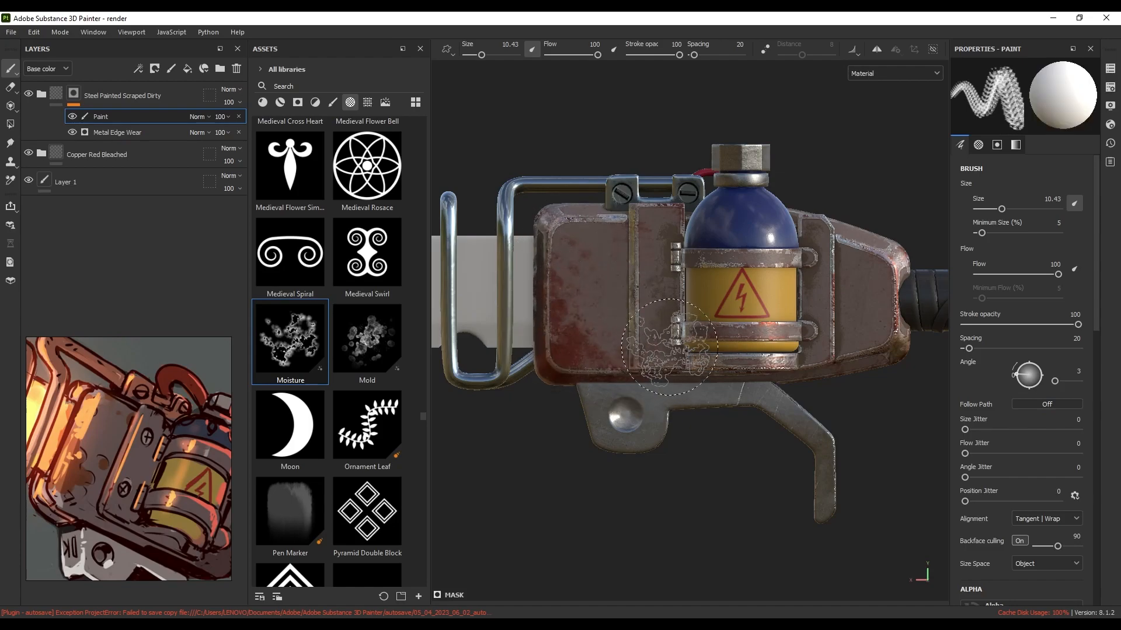
left_click(367, 342)
key("x")
key("x")
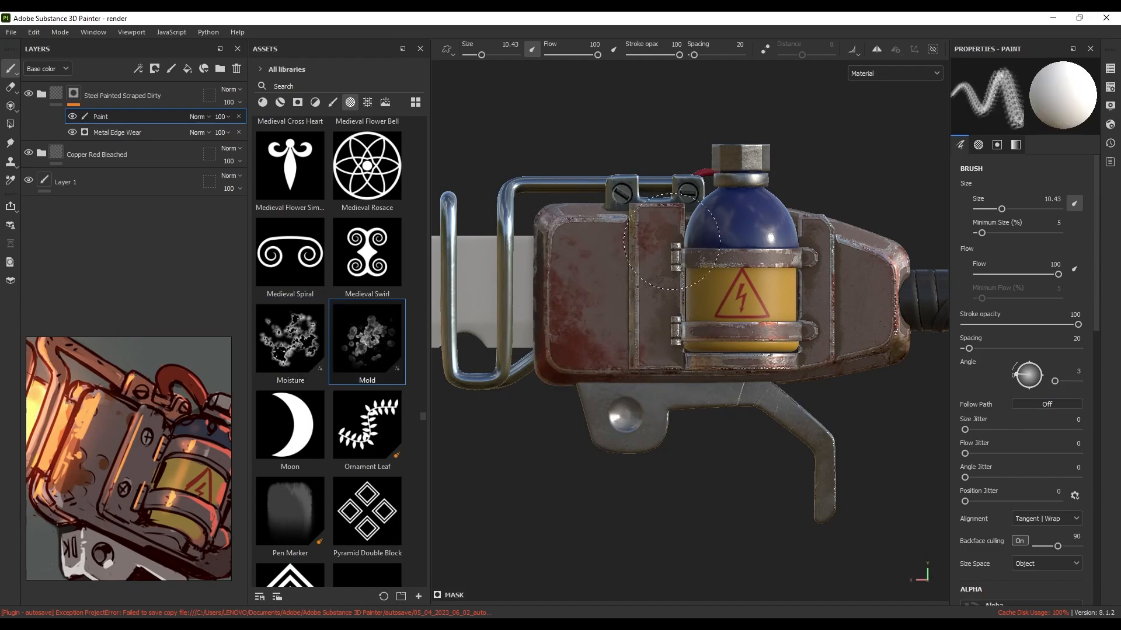
left_click(308, 343)
key("x")
left_click_drag(861, 318, 735, 299, "alt")
key("x")
middle_click_drag(821, 297, 663, 367, "alt")
mouse_move(729, 337)
left_mouse_down("alt")
mouse_move(658, 310)
mouse_move(593, 325)
mouse_move(688, 318)
mouse_move(572, 303)
mouse_move(592, 411)
mouse_move(577, 397)
mouse_move(627, 357)
left_mouse_up("alt")
key("x")
left_click(665, 326)
key("x")
Zoom in on the blade body to check the wear, then expand and collapse Steel Painted Scraped Dirty
right_click_drag(573, 337, 567, 296, "alt")
middle_click_drag(574, 344, 582, 374, "alt")
mouse_move(583, 375)
left_mouse_down("alt")
mouse_move(639, 357)
mouse_move(602, 373)
left_mouse_up("alt")
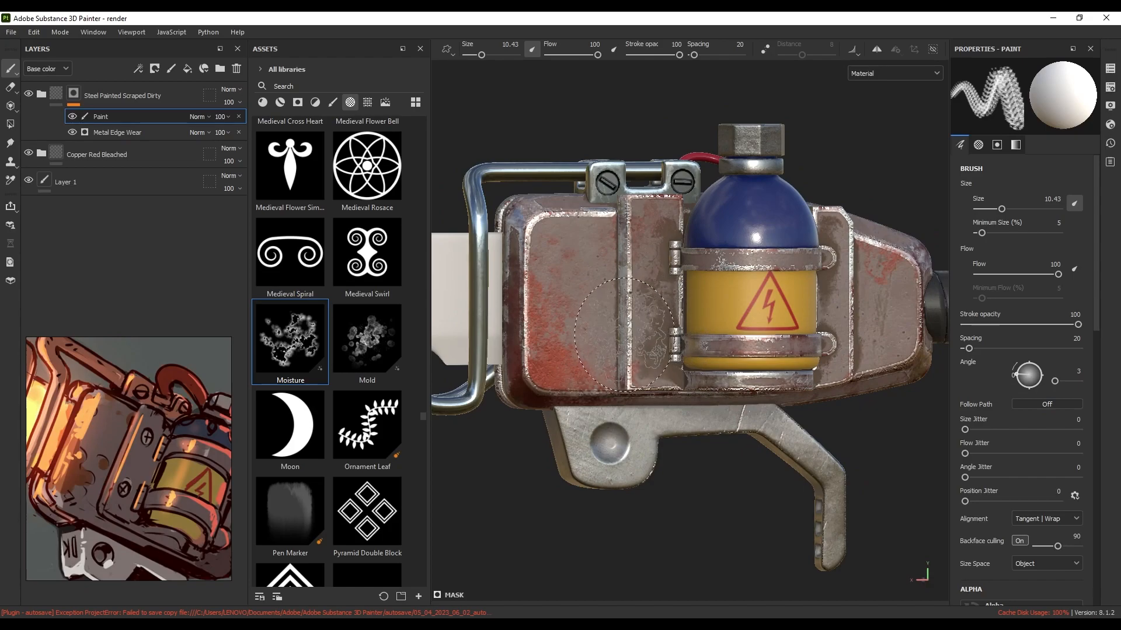
scroll(134, 466, "up", 2)
scroll(167, 476, "down", 2)
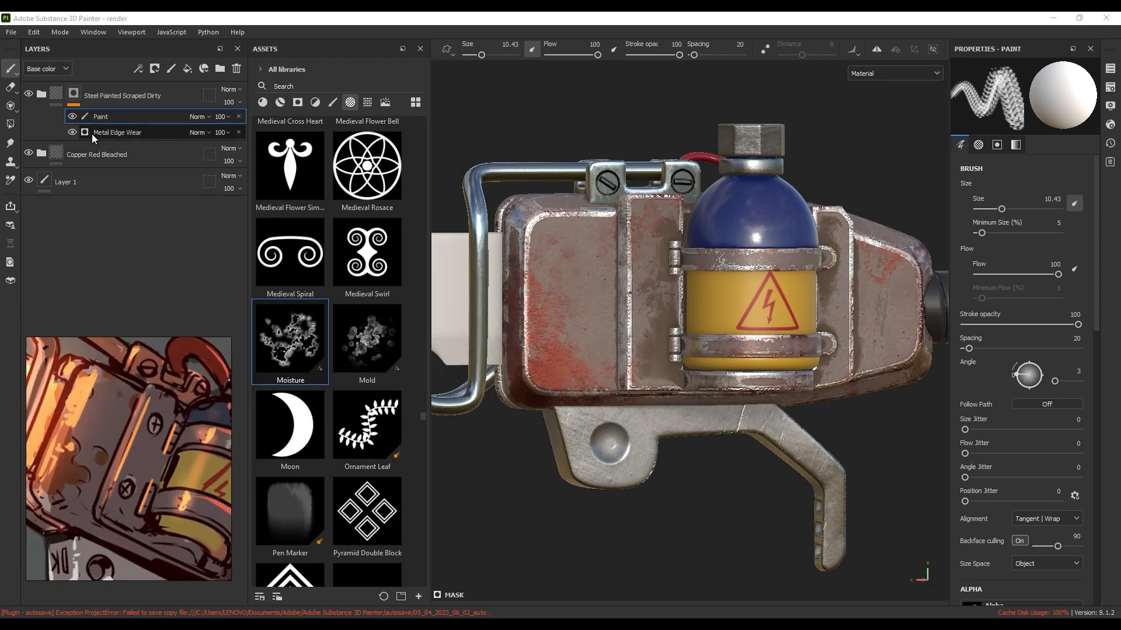
left_click(40, 95)
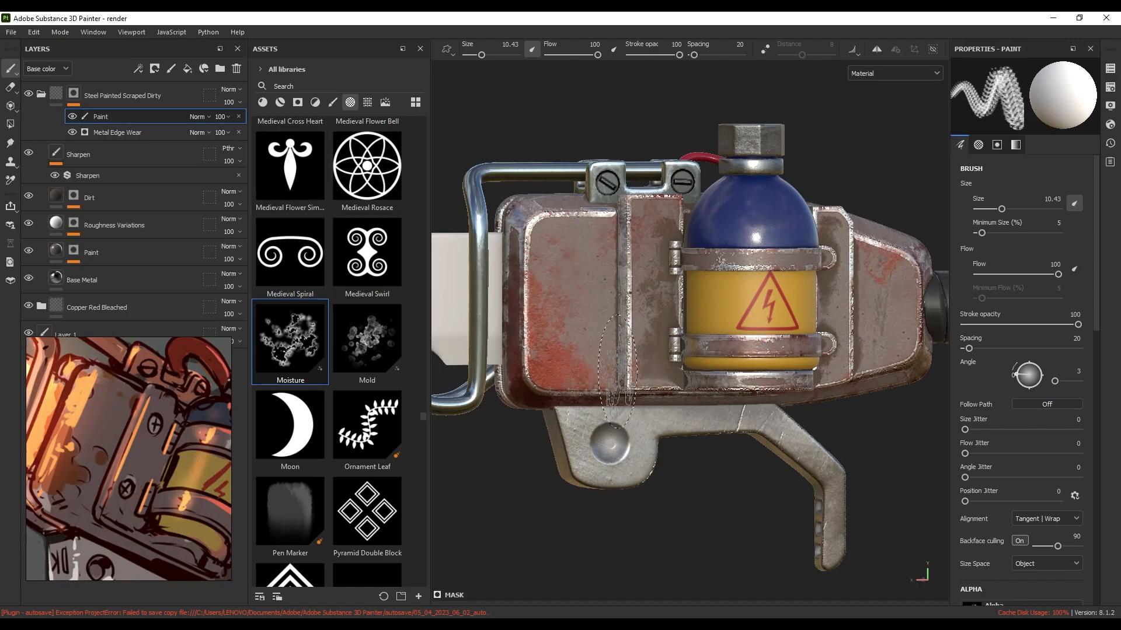
left_click(41, 95)
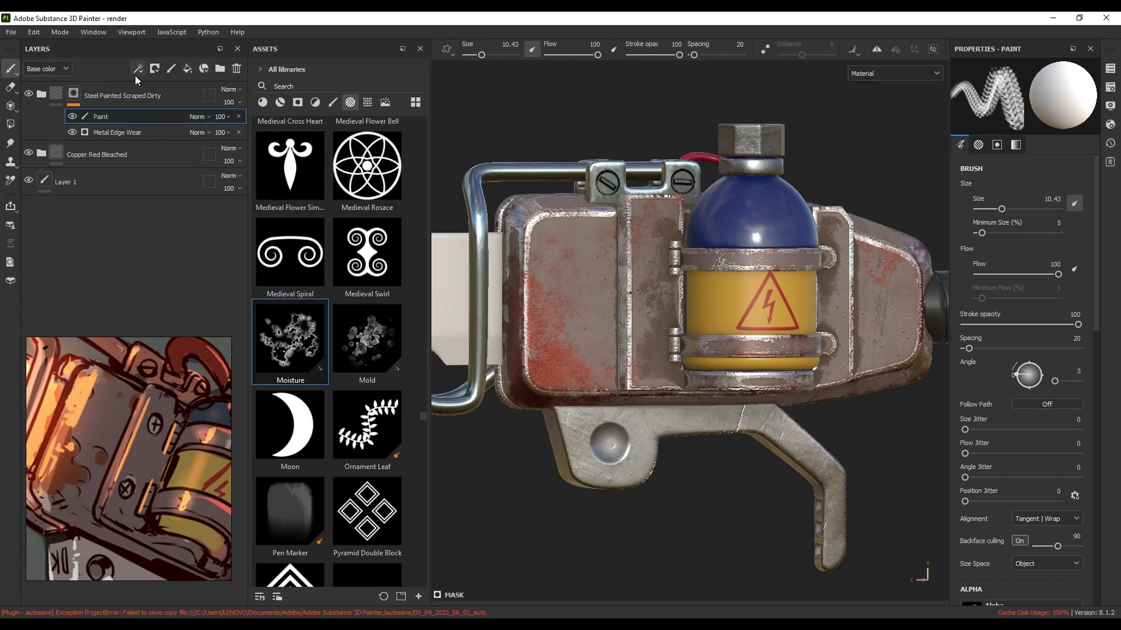
Add a new fill layer, group it into a folder, and give the folder a black mask
left_click(187, 69)
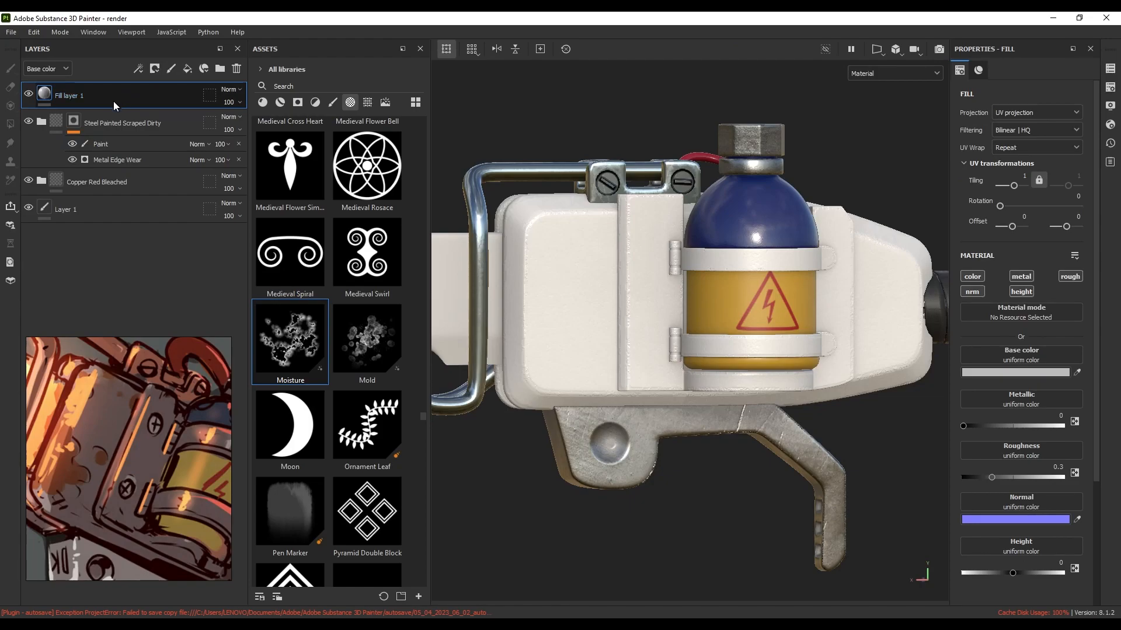
key("ctrl+g")
left_click(154, 69)
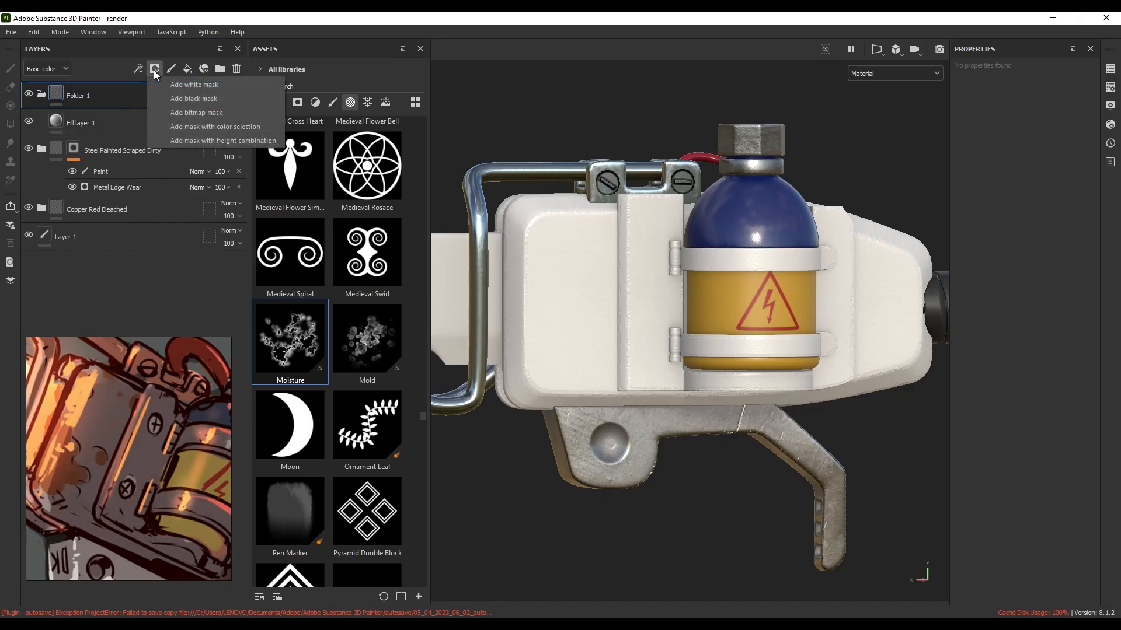
left_click(166, 97)
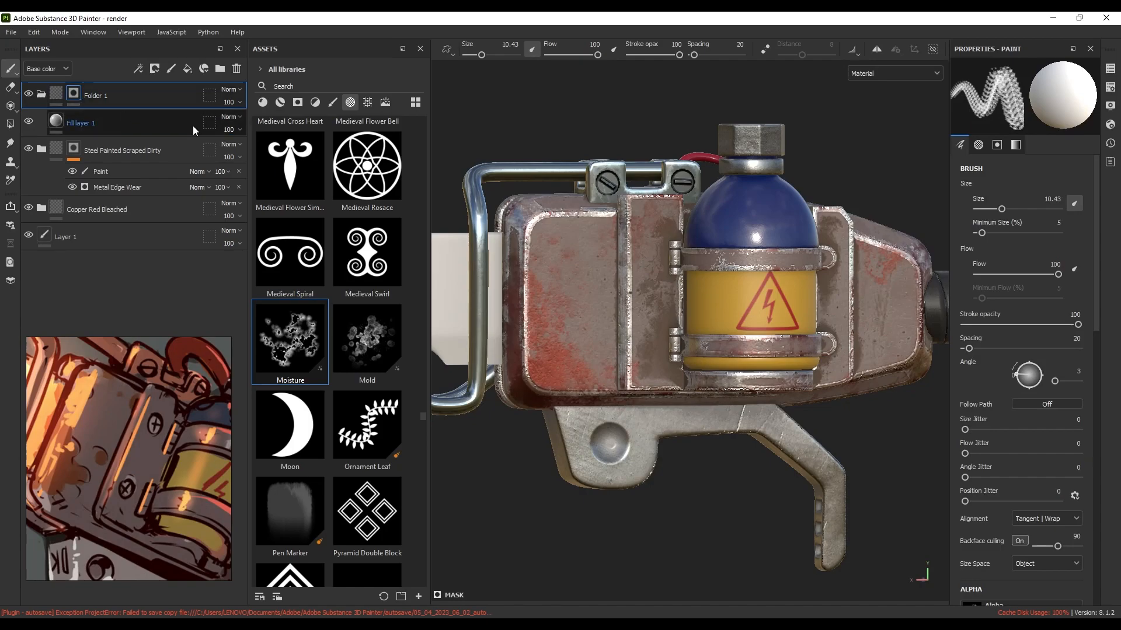
Stamp a Circle Plus mark at brush size 2.48 onto the latch plate
scroll(349, 291, "down", 10)
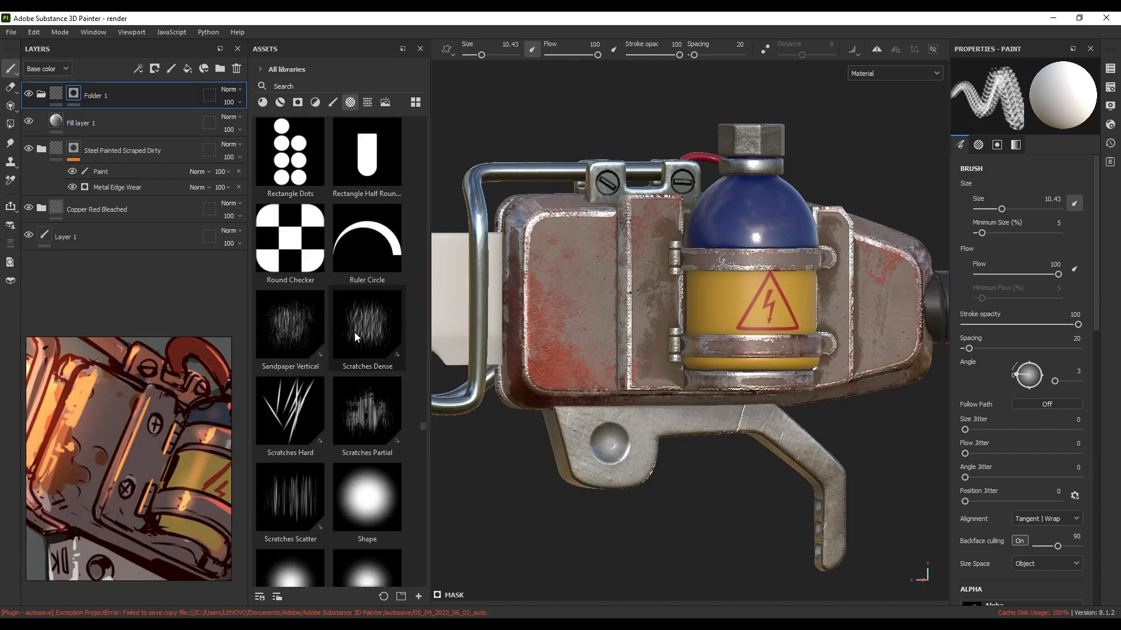
scroll(364, 339, "up", 2)
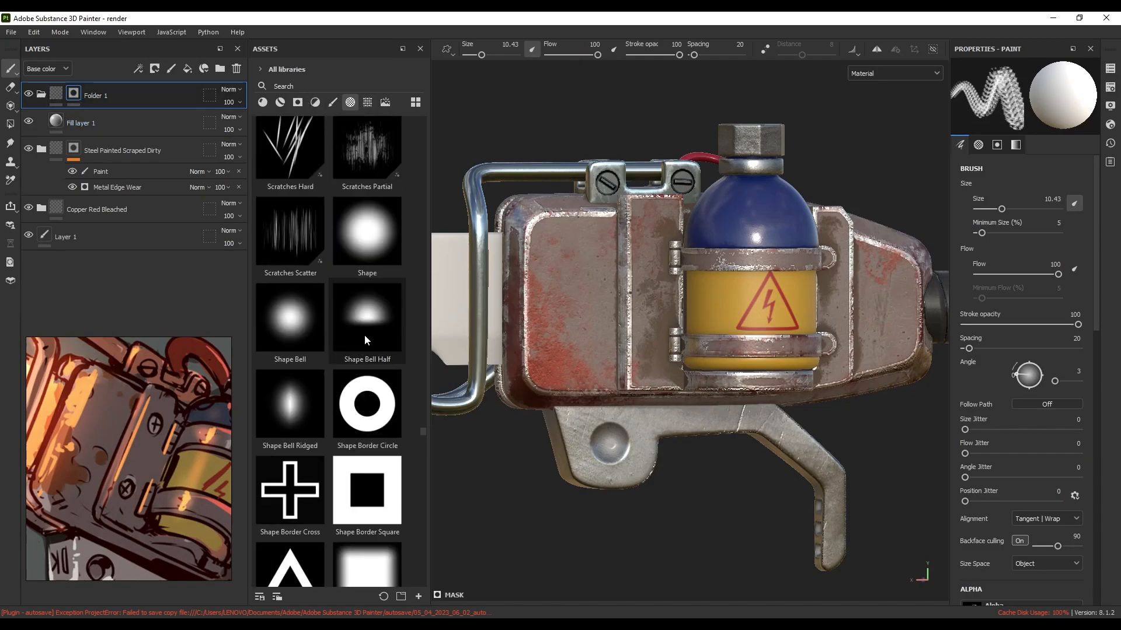
scroll(364, 334, "down", 8)
scroll(353, 332, "down", 6)
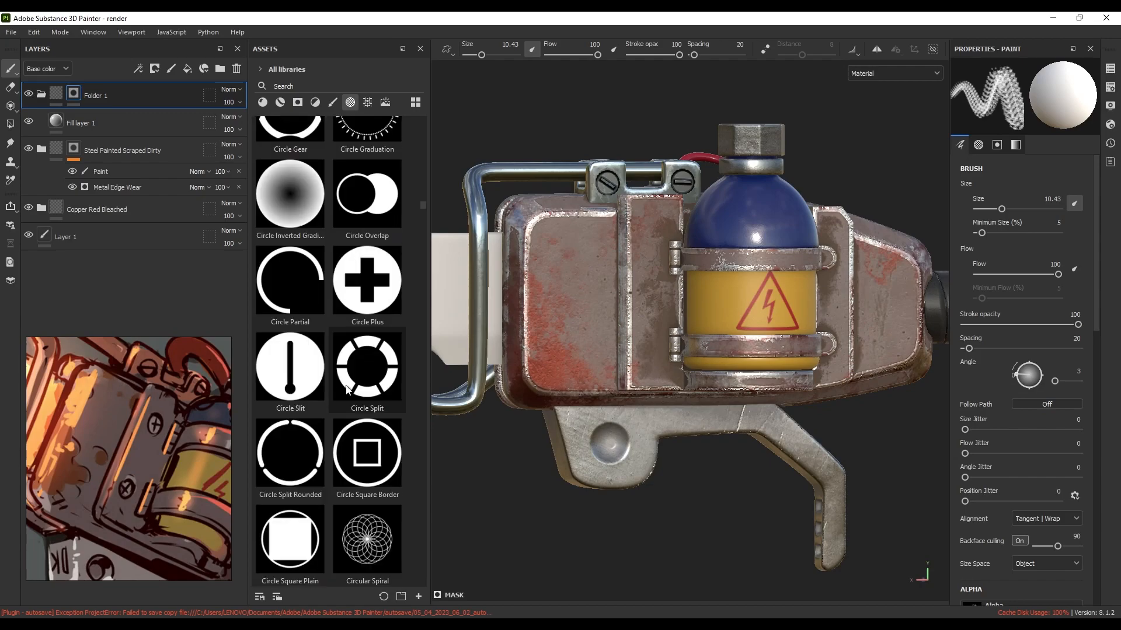
left_click(375, 292)
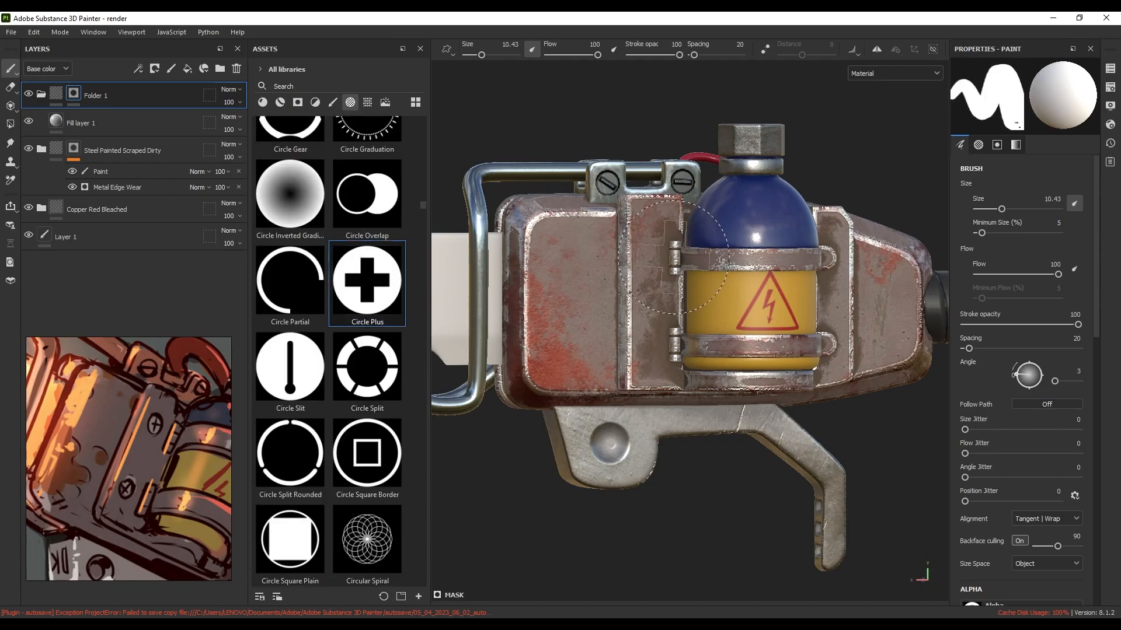
scroll(673, 255, "up", 3)
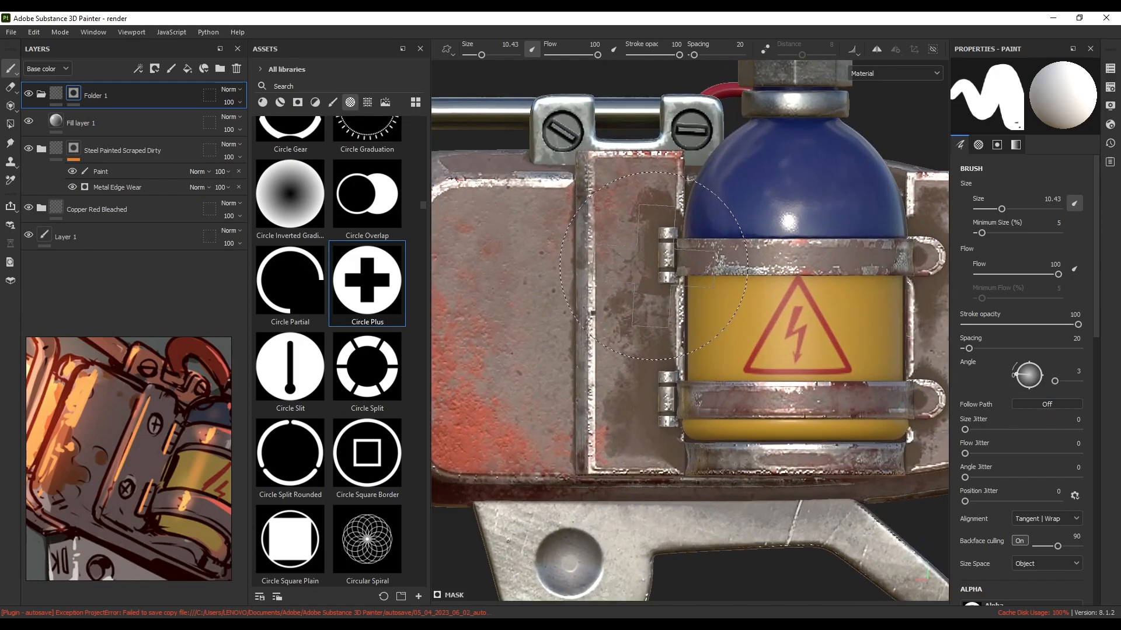
scroll(654, 267, "up", 3)
mouse_move(648, 270)
right_mouse_down("ctrl")
mouse_move(594, 270)
mouse_move(652, 270)
right_mouse_up("ctrl")
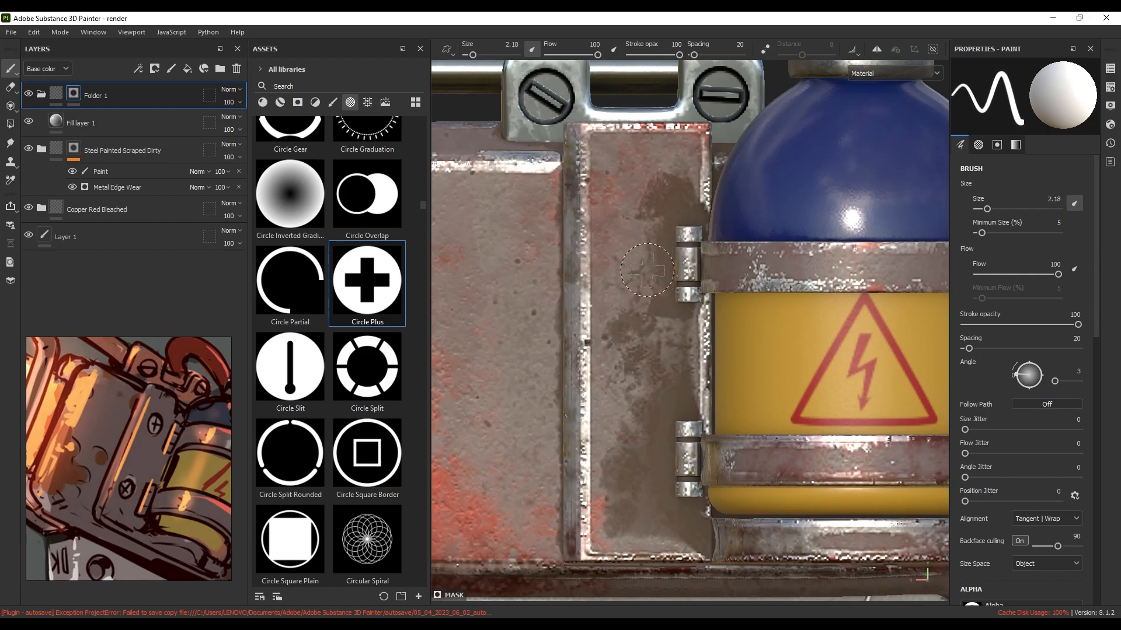
scroll(647, 270, "up", 2)
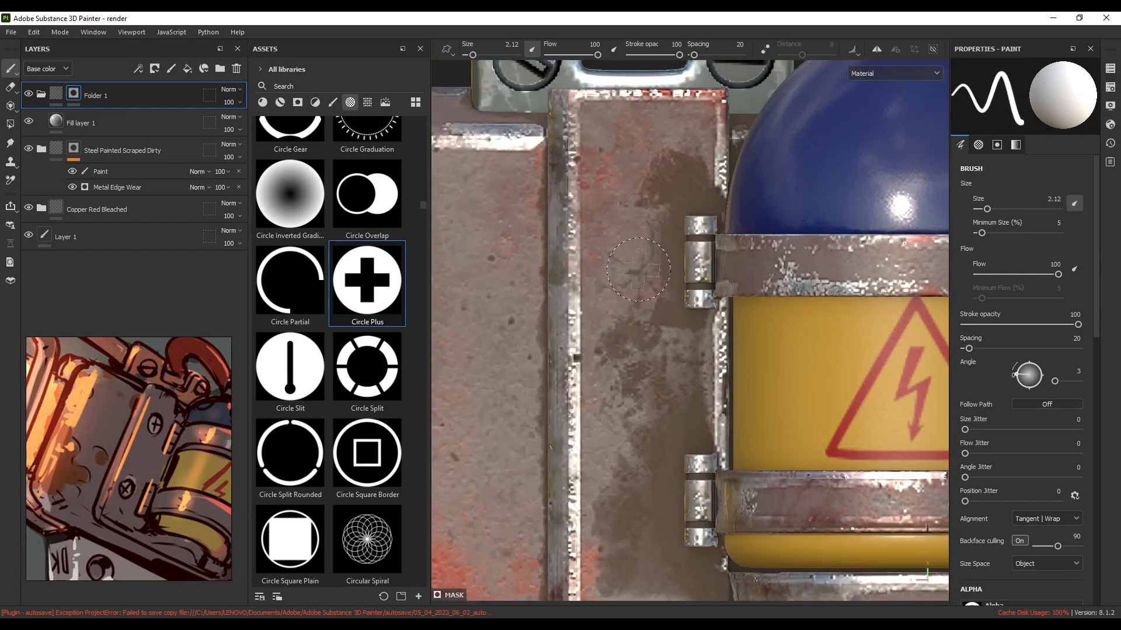
right_click_drag(638, 266, 641, 266, "ctrl")
left_click(637, 266)
scroll(638, 266, "down", 2)
mouse_move(618, 328)
left_mouse_down("alt")
mouse_move(667, 344)
mouse_move(649, 338)
left_mouse_up("alt")
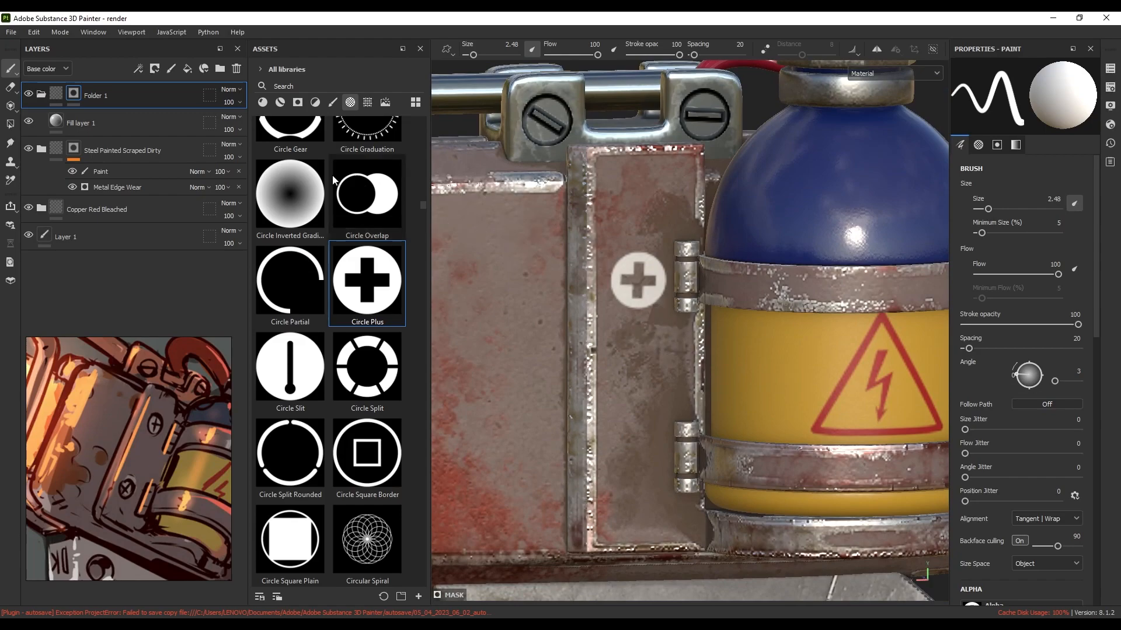
left_click(93, 128)
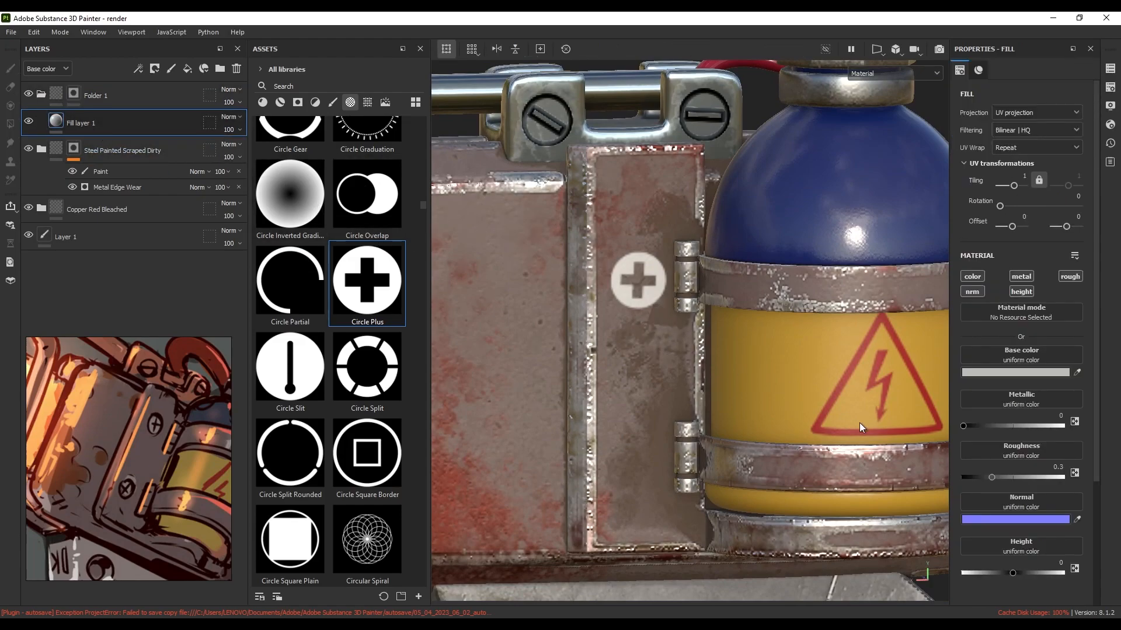
Recess the screw fill to height -0.548 and give it a body-sampled base colour lightened to 907C73
left_click_drag(1013, 573, 990, 576)
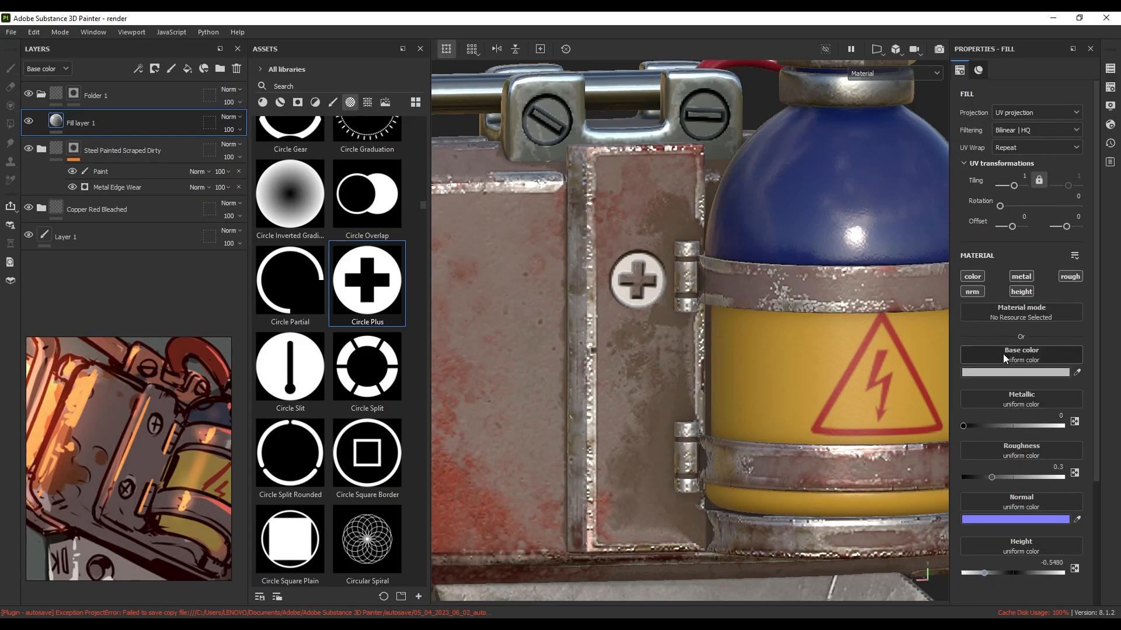
left_click(1006, 373)
left_click(1078, 373)
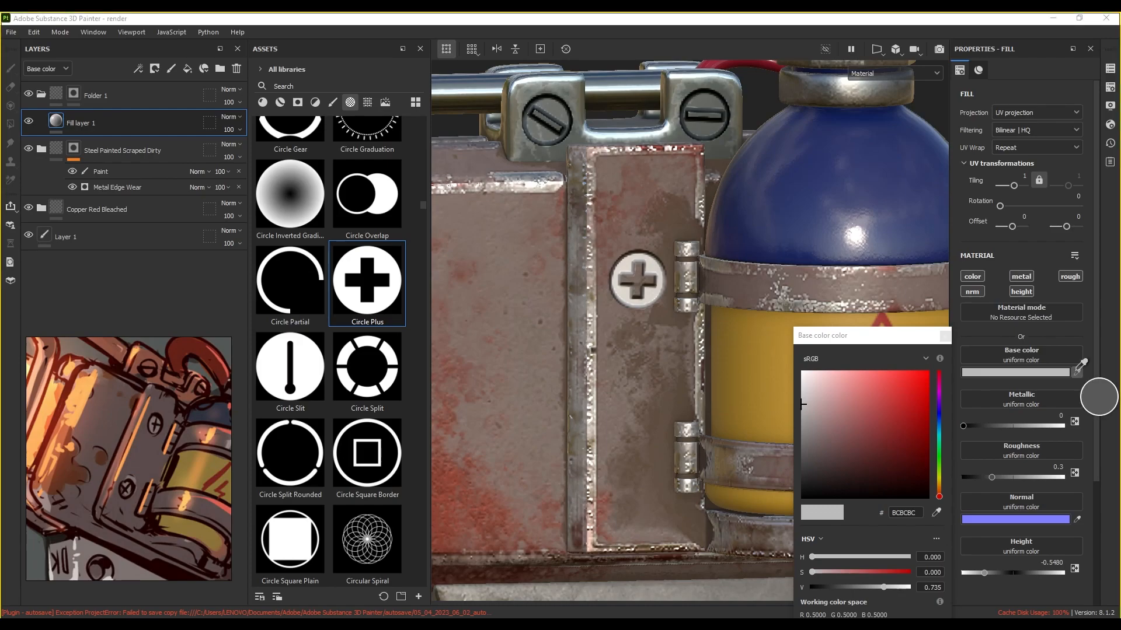
left_click(621, 246)
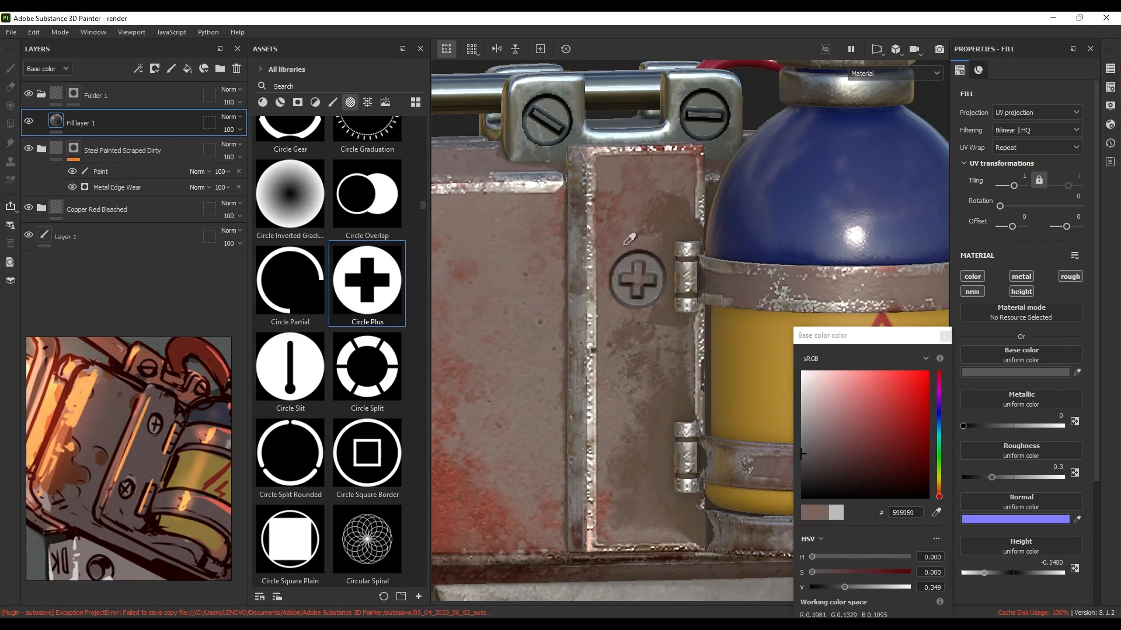
left_click(993, 373)
left_click(992, 373)
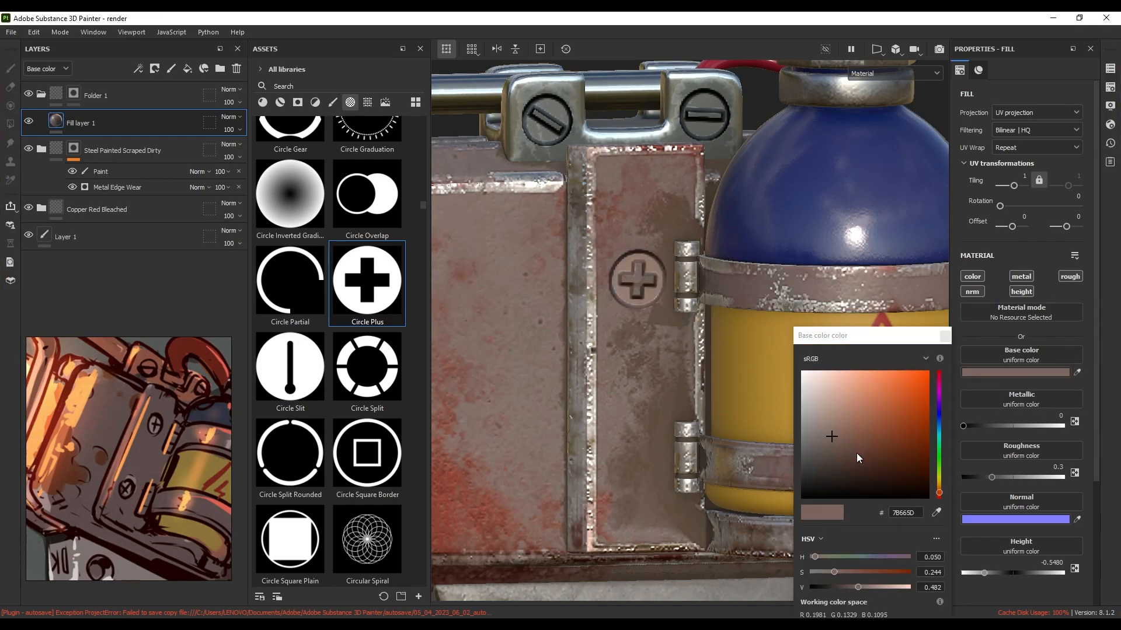
mouse_move(830, 438)
left_mouse_down()
mouse_move(834, 454)
mouse_move(827, 425)
left_mouse_up()
mouse_move(592, 367)
left_mouse_down("alt")
mouse_move(553, 349)
mouse_move(573, 358)
left_mouse_up("alt")
scroll(688, 439, "up", 2)
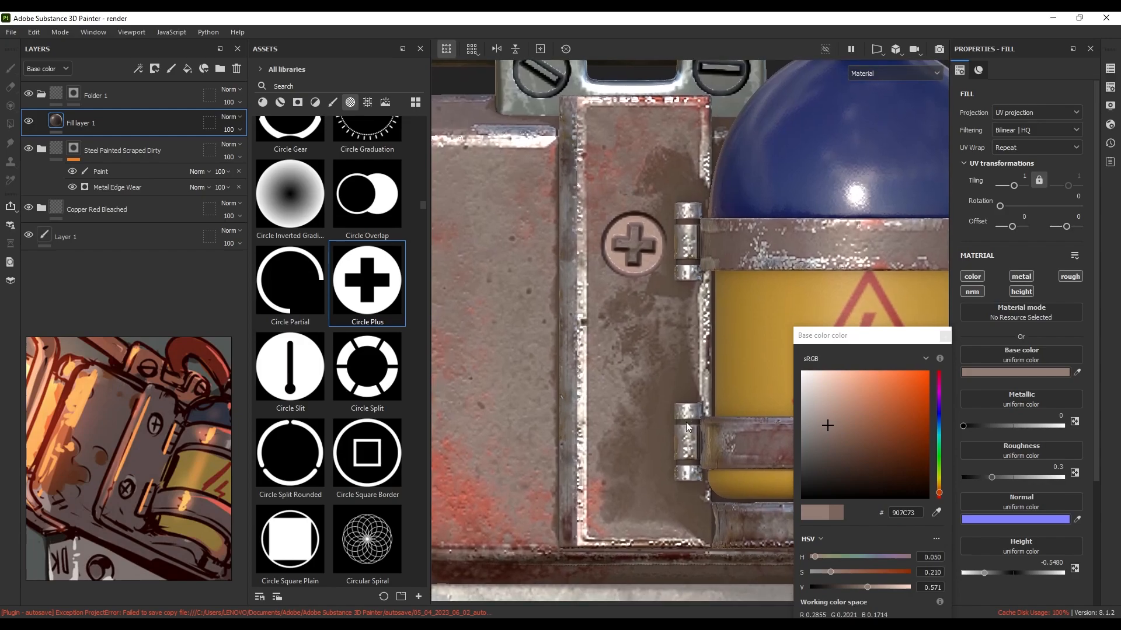
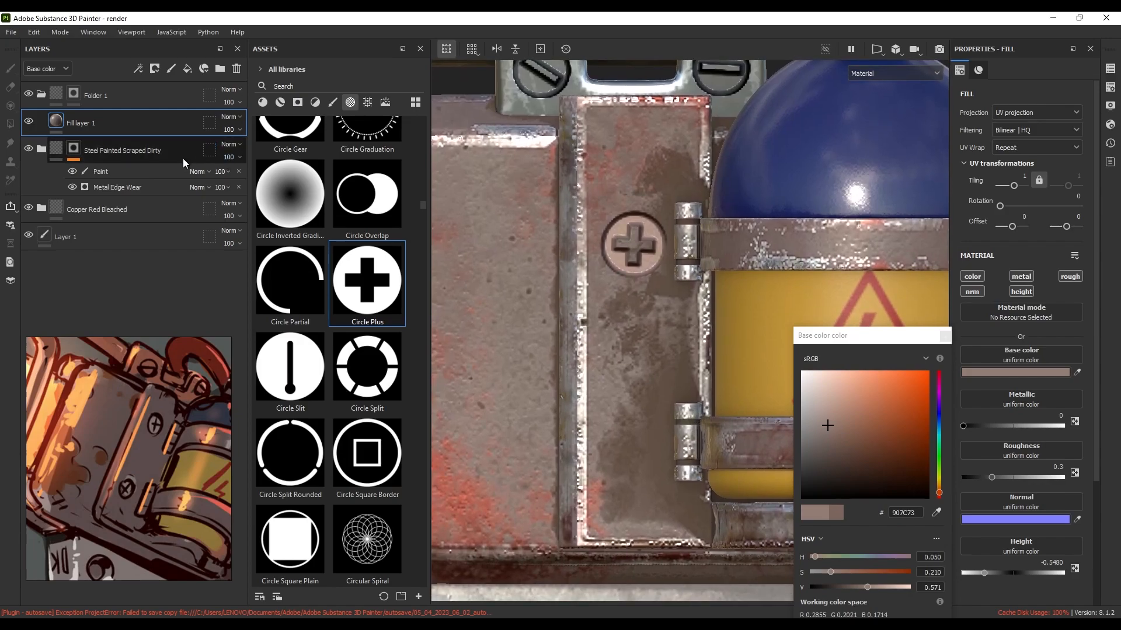
Stamp a second Circle Plus screw head, rotated to about 57°, into Folder 1's mask below the first screw
left_click(74, 95)
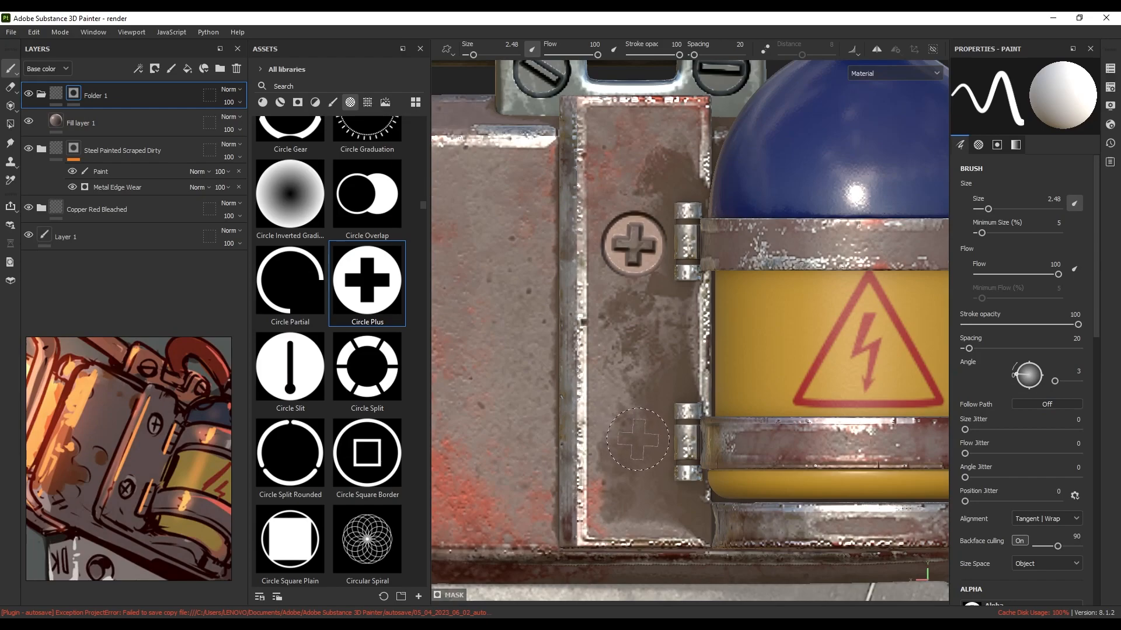
mouse_move(638, 440)
left_mouse_down("ctrl")
mouse_move(638, 407)
mouse_move(638, 441)
left_mouse_up("ctrl")
left_click(636, 442)
scroll(625, 408, "down", 6)
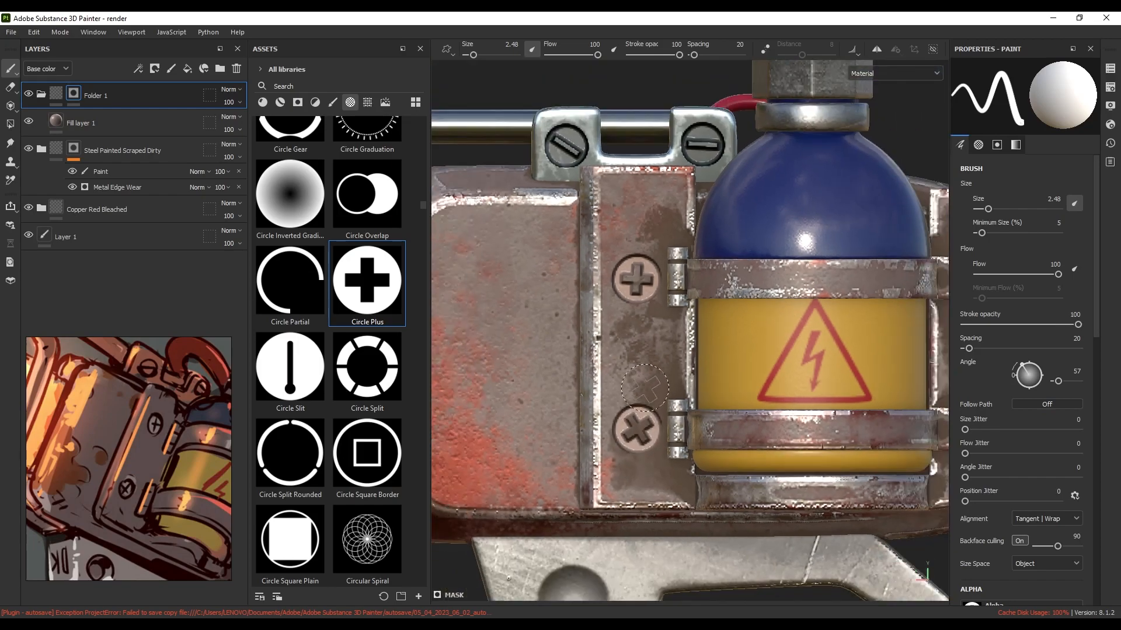
mouse_move(621, 393)
left_mouse_down("alt")
mouse_move(677, 416)
mouse_move(629, 402)
mouse_move(641, 408)
left_mouse_up("alt")
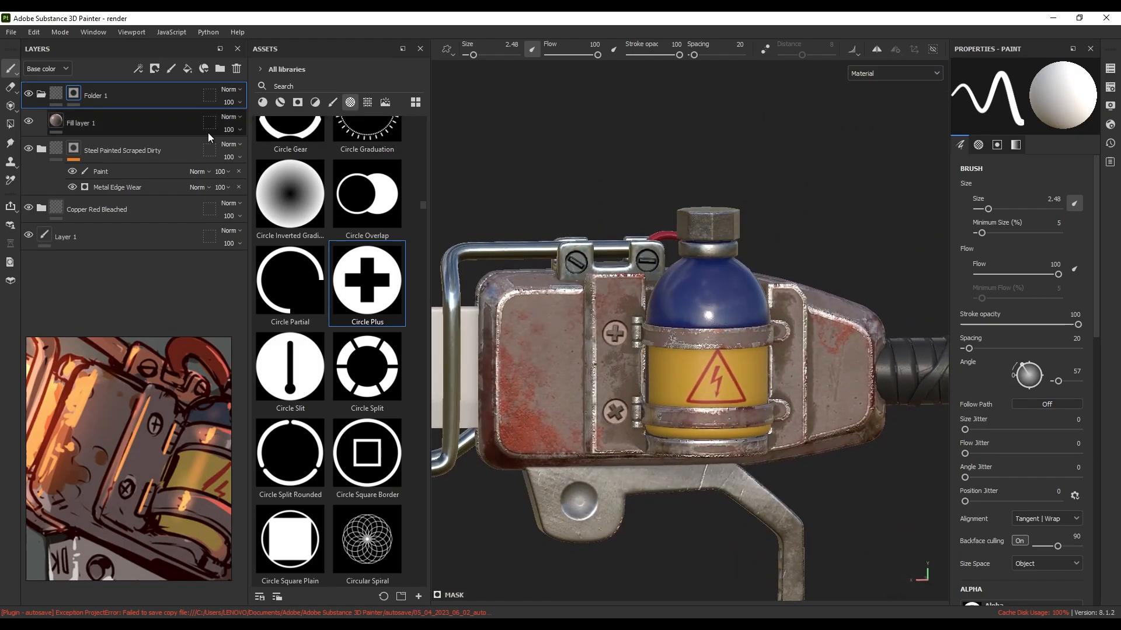
Adjust Fill layer 1's height value and frame the whole knife blade in view
left_click(123, 130)
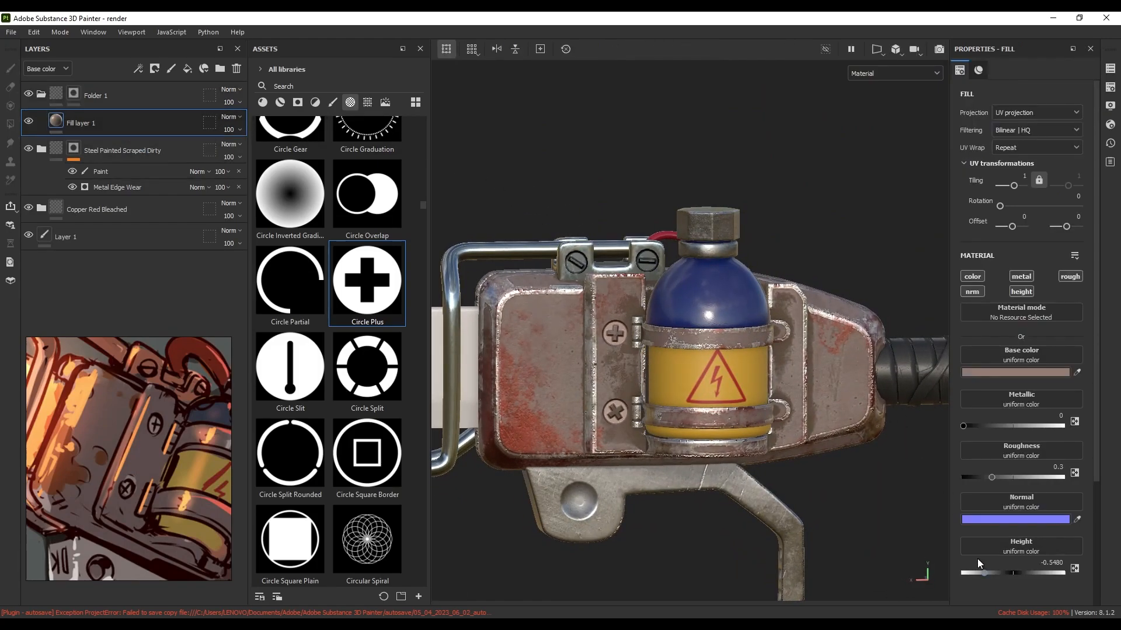
mouse_move(976, 573)
left_mouse_down()
mouse_move(1042, 566)
mouse_move(983, 573)
left_mouse_up()
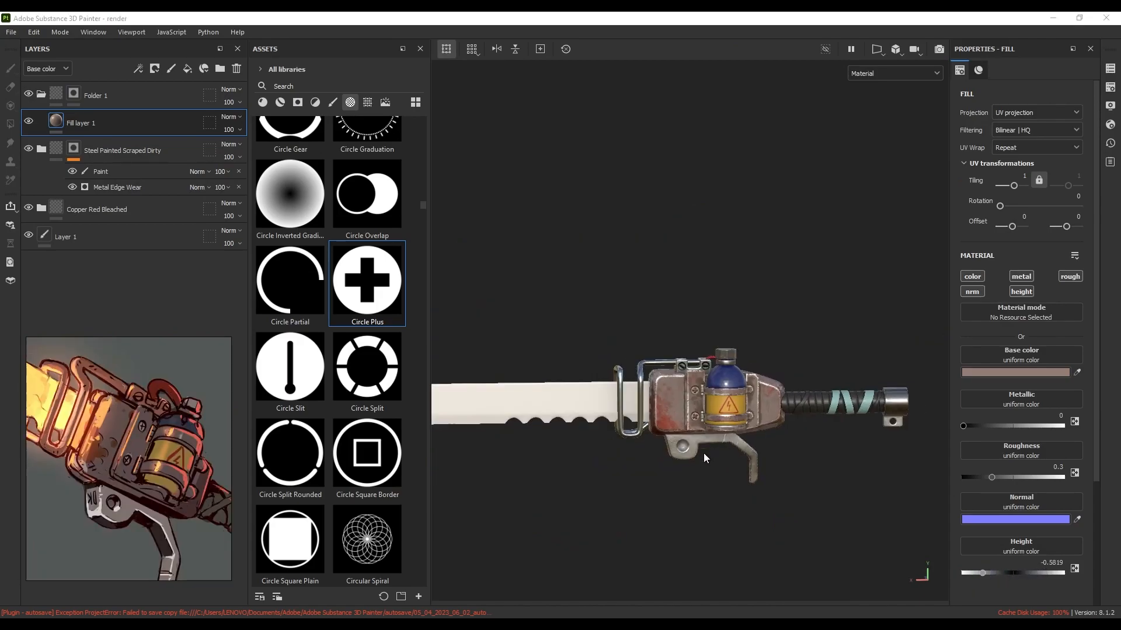
middle_click_drag(672, 429, 861, 448)
scroll(706, 435, "up", 2)
middle_click_drag(706, 435, 733, 436)
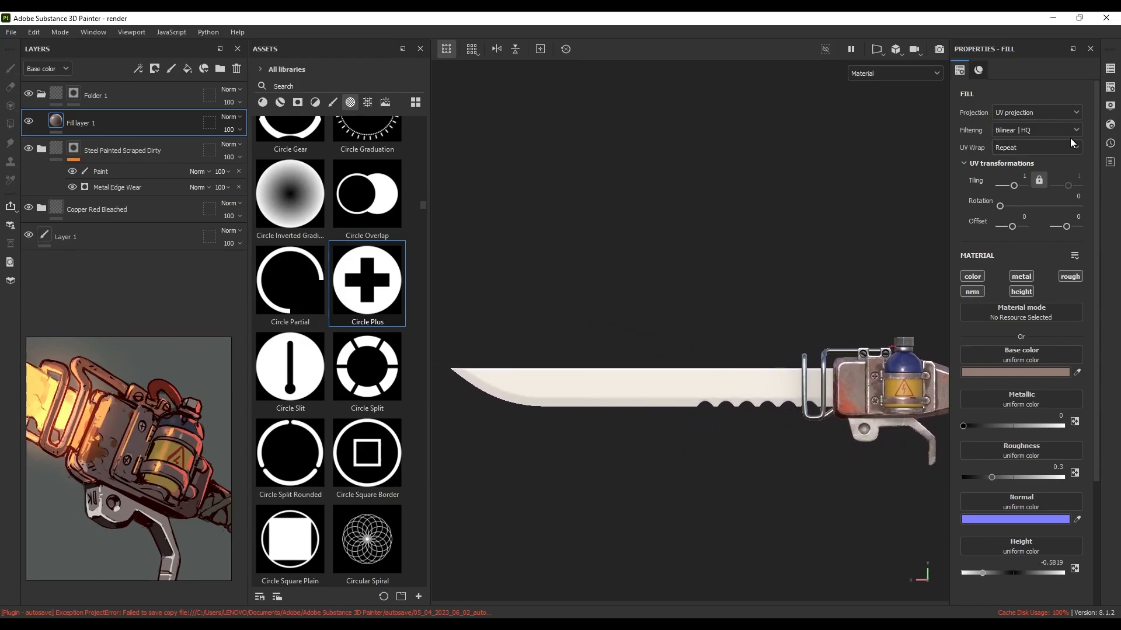
Search smart materials for 'steel stai' and drop Steel Stained onto the blade
left_click(280, 102)
type("steel stai")
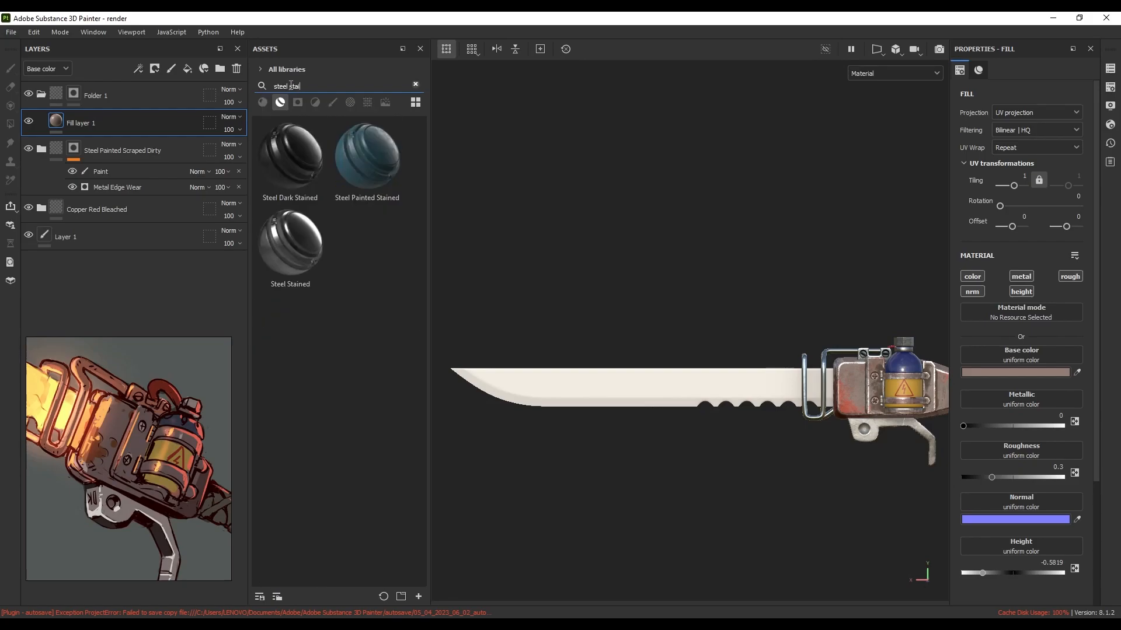
left_click_drag(294, 244, 666, 383)
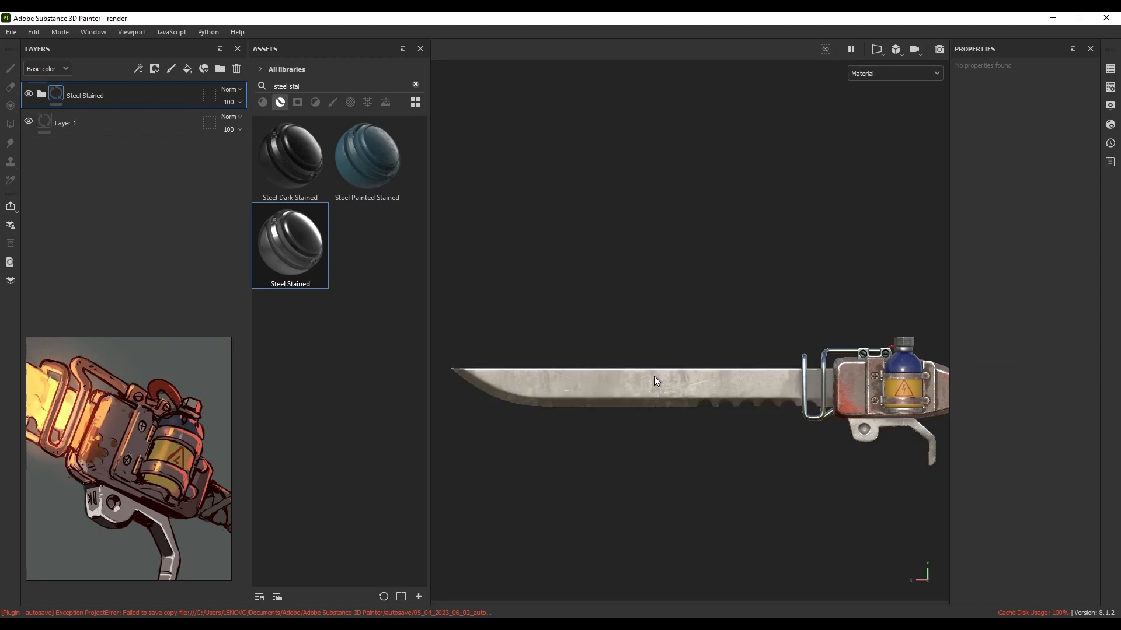
middle_click_drag(651, 365, 668, 296)
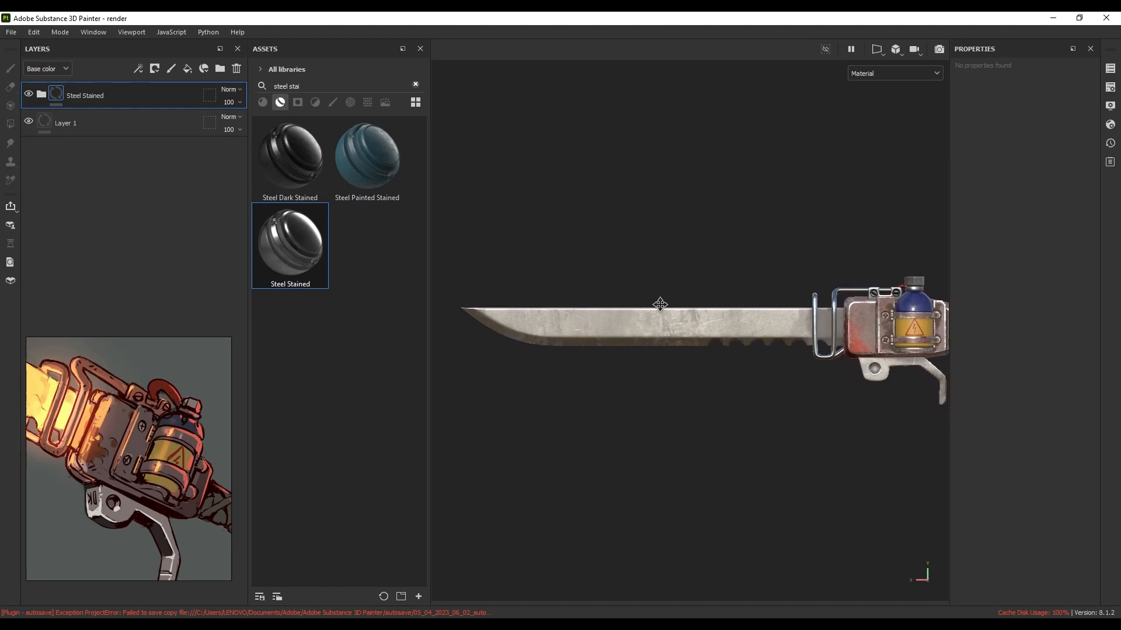
Switch the Steel Stained folder's Steel Base layer material to Brass Pure
left_click(38, 95)
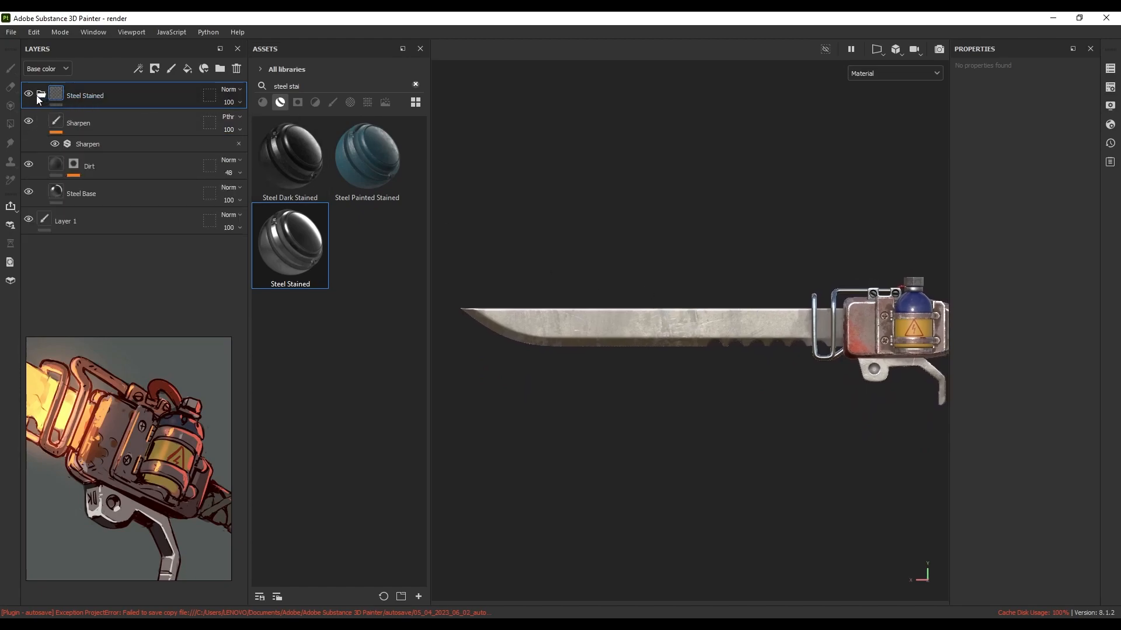
left_click(60, 195)
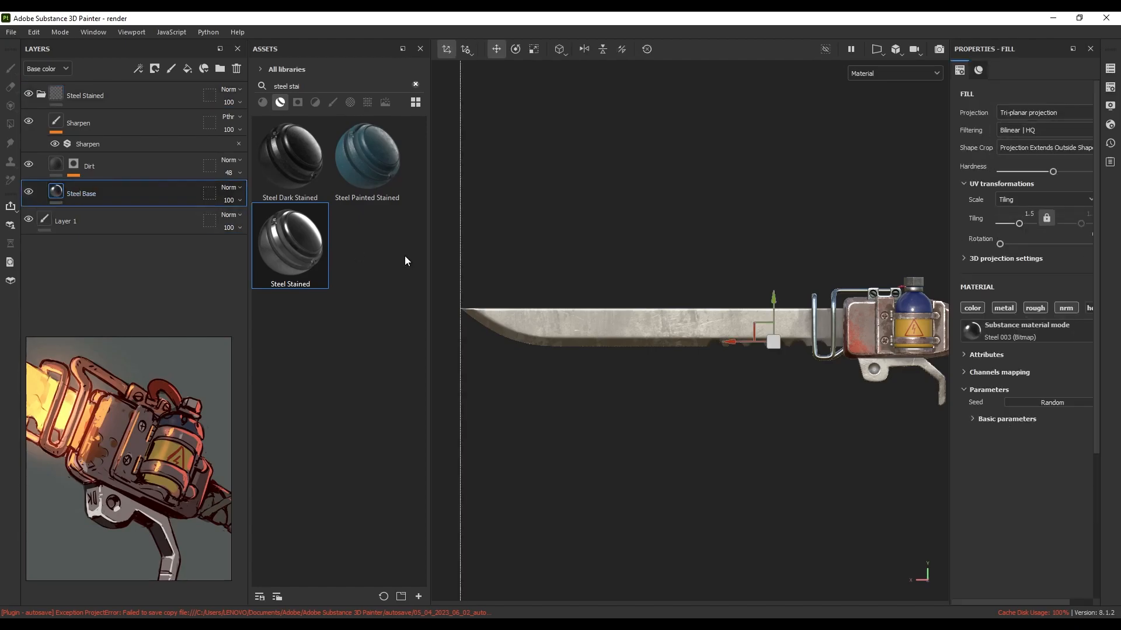
left_click(997, 333)
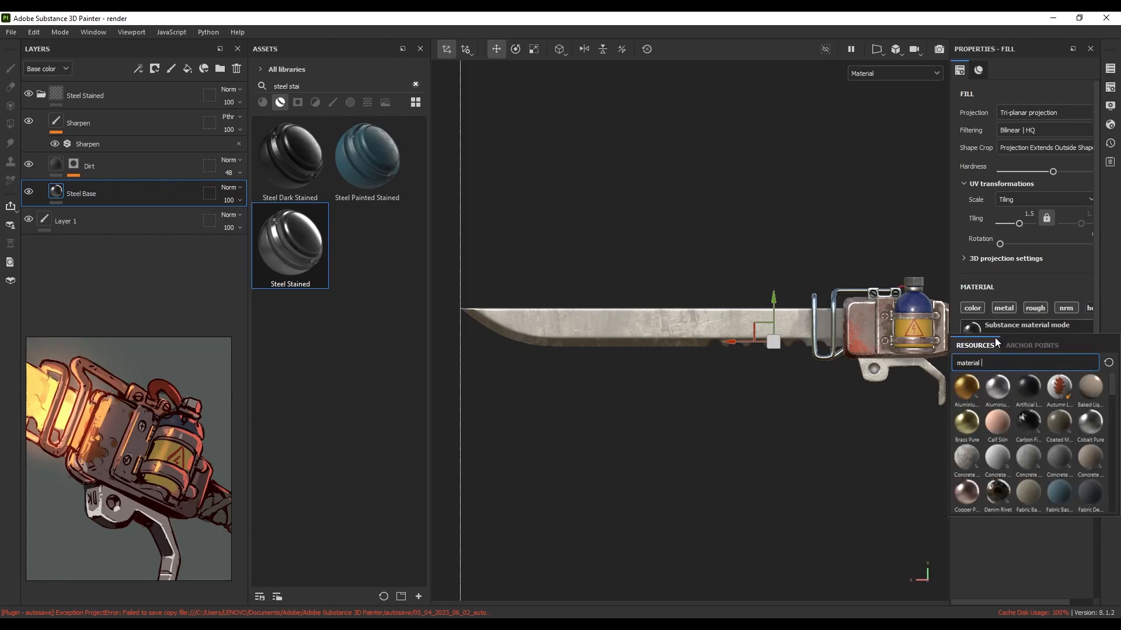
left_click(971, 421)
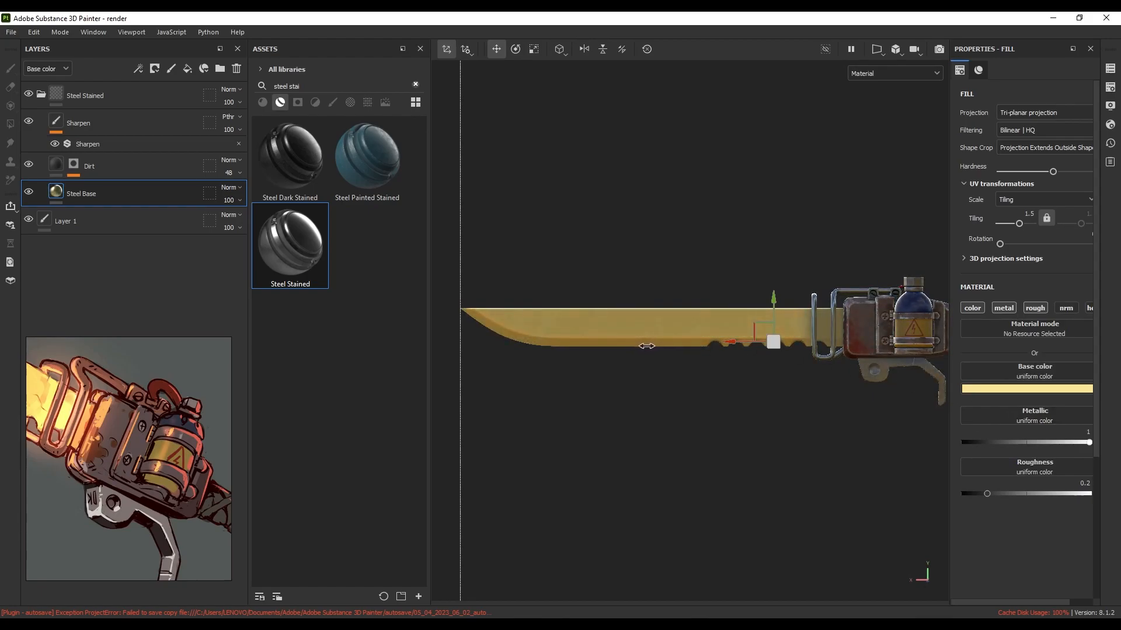
scroll(120, 437, "down", 6)
middle_click_drag(80, 411, 118, 434)
scroll(551, 352, "up", 2)
Set Steel Base's base colour to pale yellow FFE18D and collapse the Steel Stained folder
left_click(1010, 389)
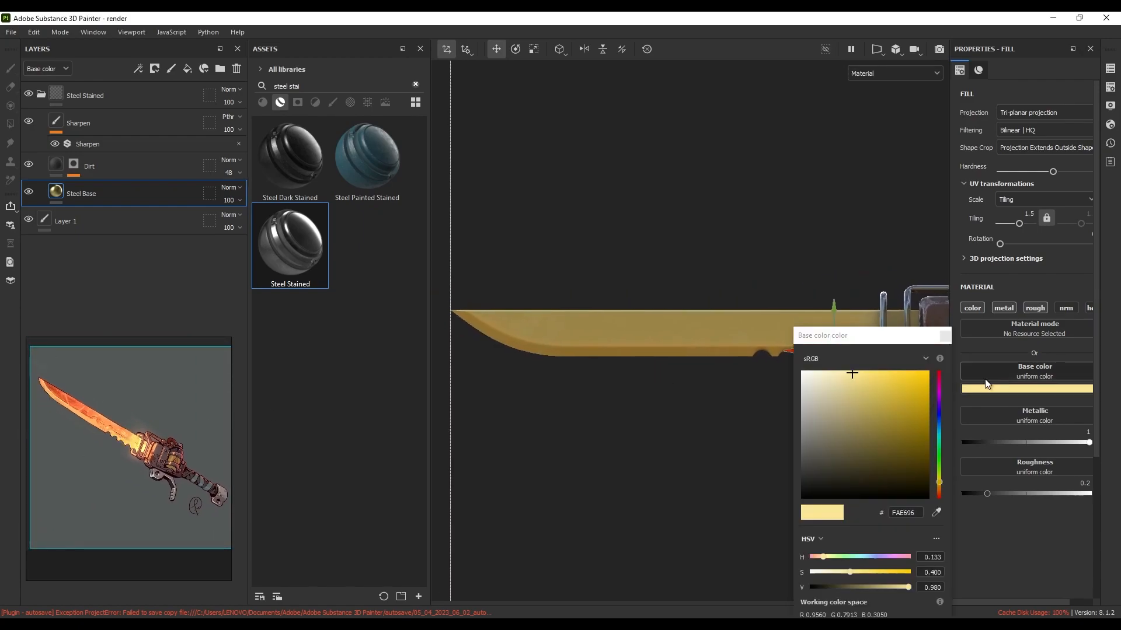
left_click_drag(851, 371, 858, 372)
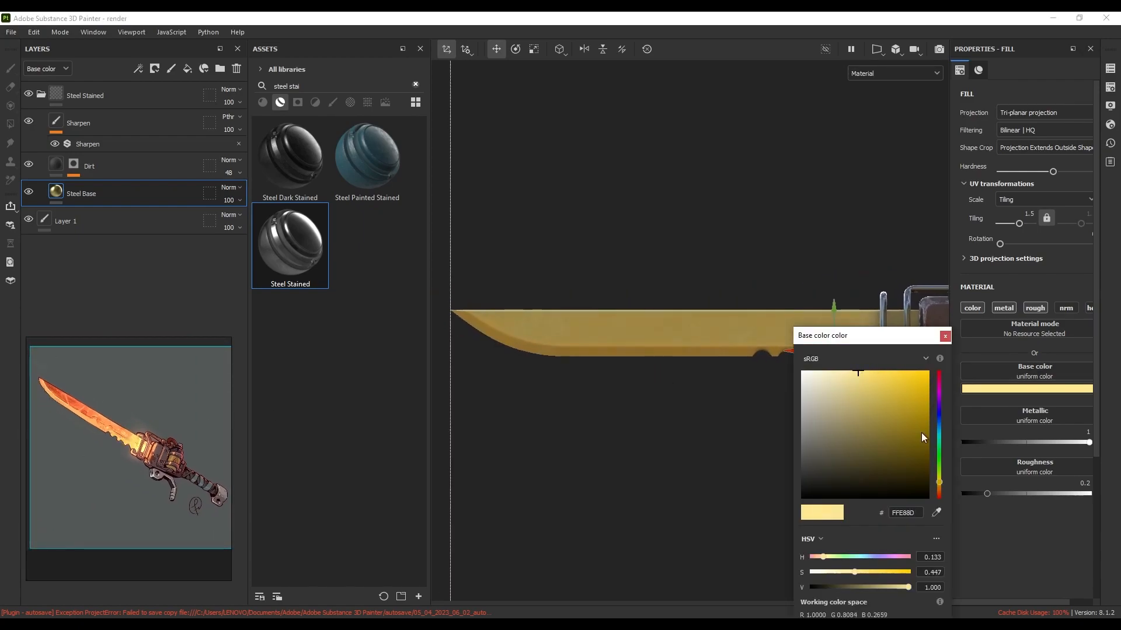
left_click_drag(940, 480, 939, 487)
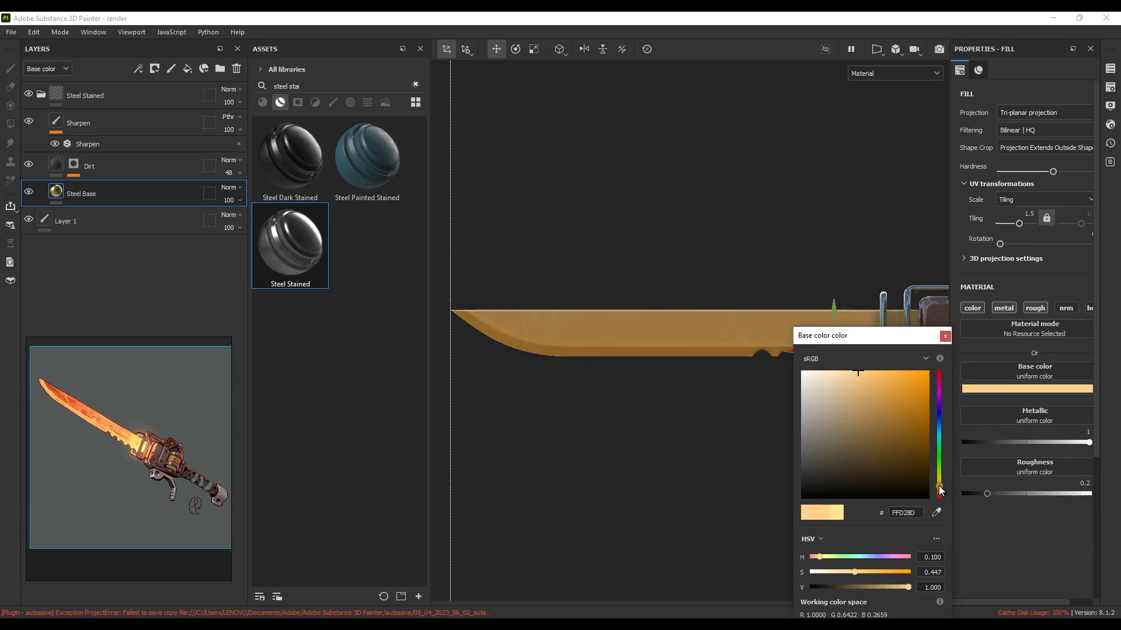
left_click(939, 483)
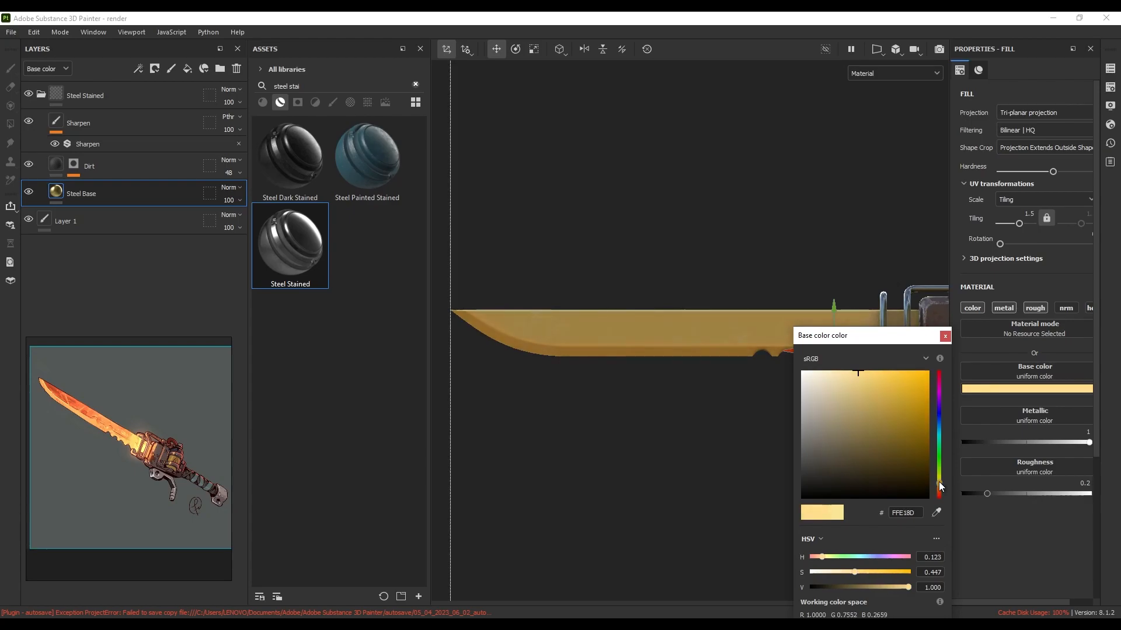
left_click(944, 335)
scroll(703, 384, "down", 3)
mouse_move(703, 384)
left_mouse_down("alt")
mouse_move(824, 383)
mouse_move(722, 376)
left_mouse_up("alt")
scroll(779, 389, "up", 1)
middle_click_drag(779, 389, 685, 350, "alt")
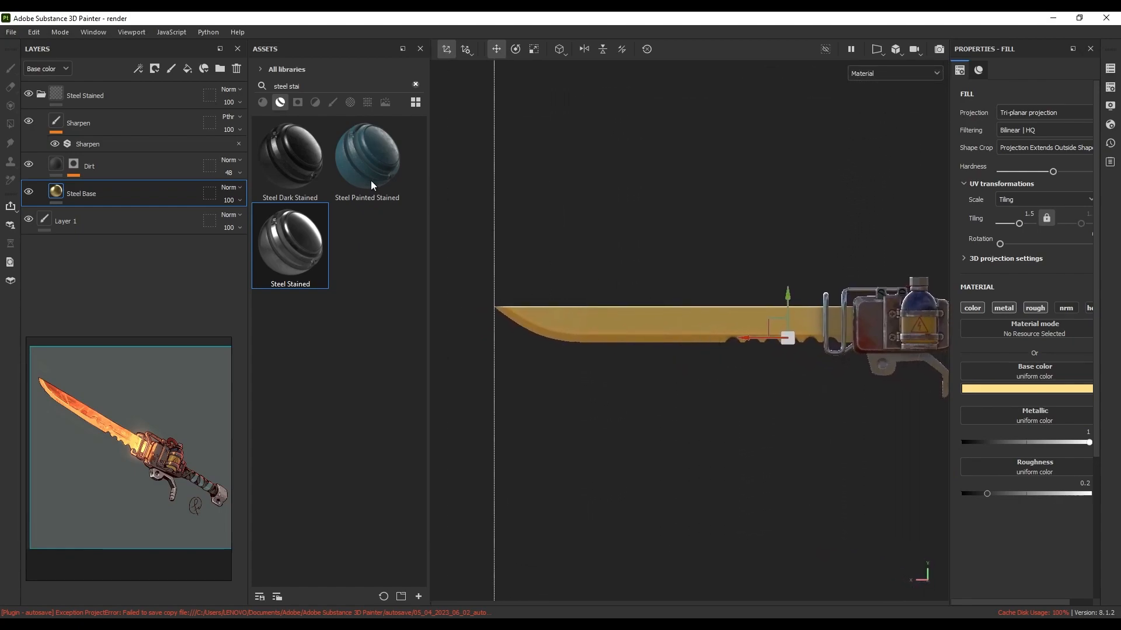
left_click(37, 93)
left_click(110, 104)
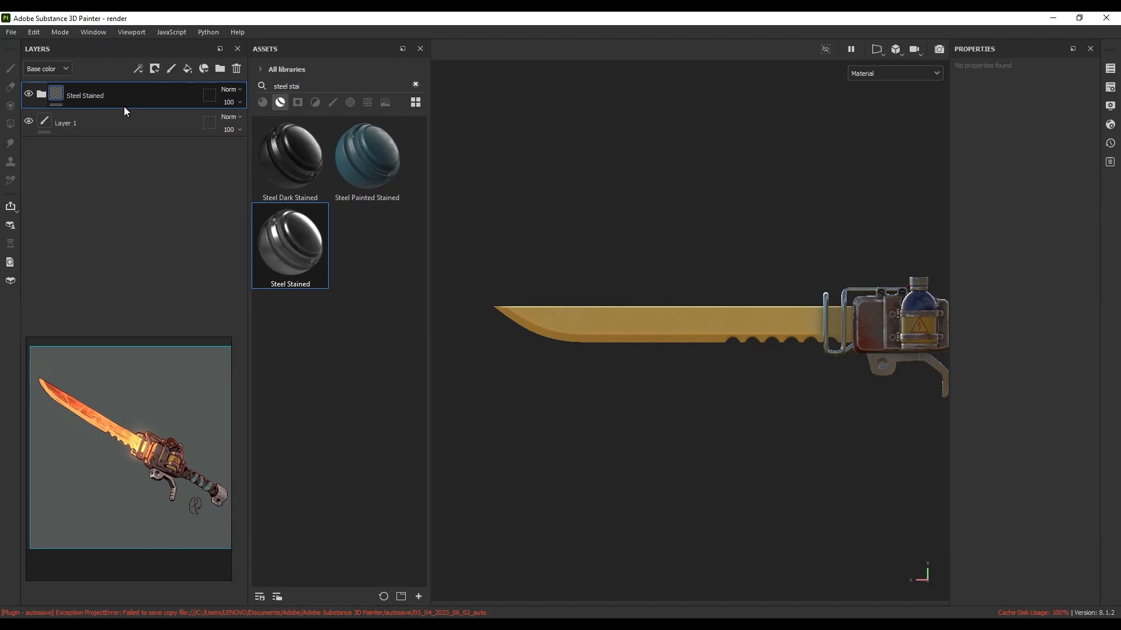
Duplicate the Steel Stained folder, group the copy into Folder 1, and give it a black mask
key("ctrl+d")
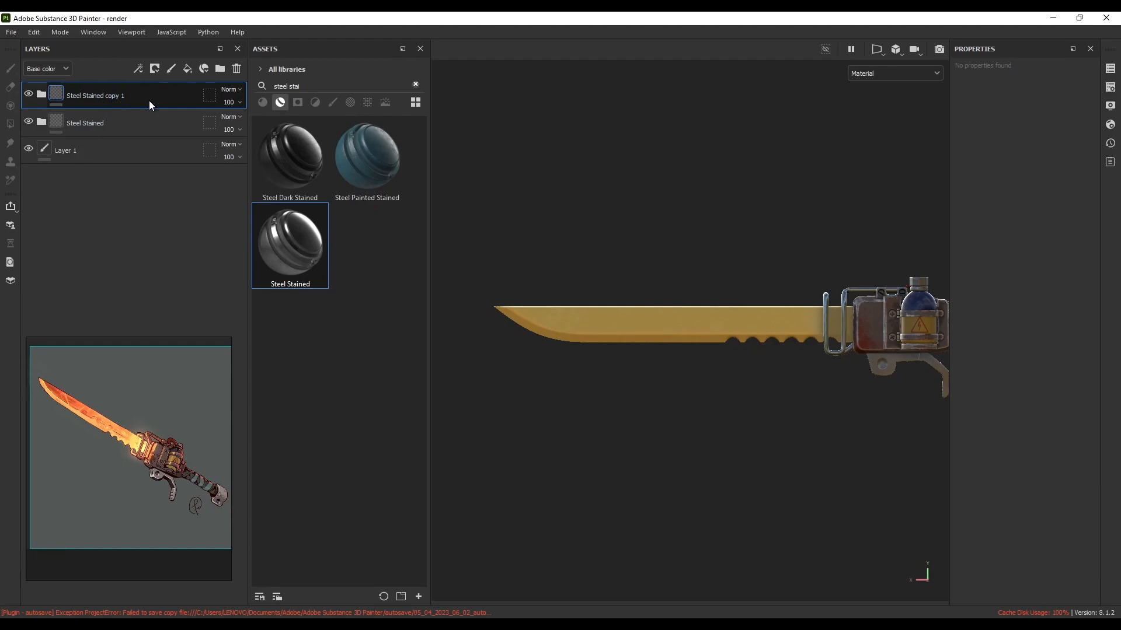
key("ctrl+g")
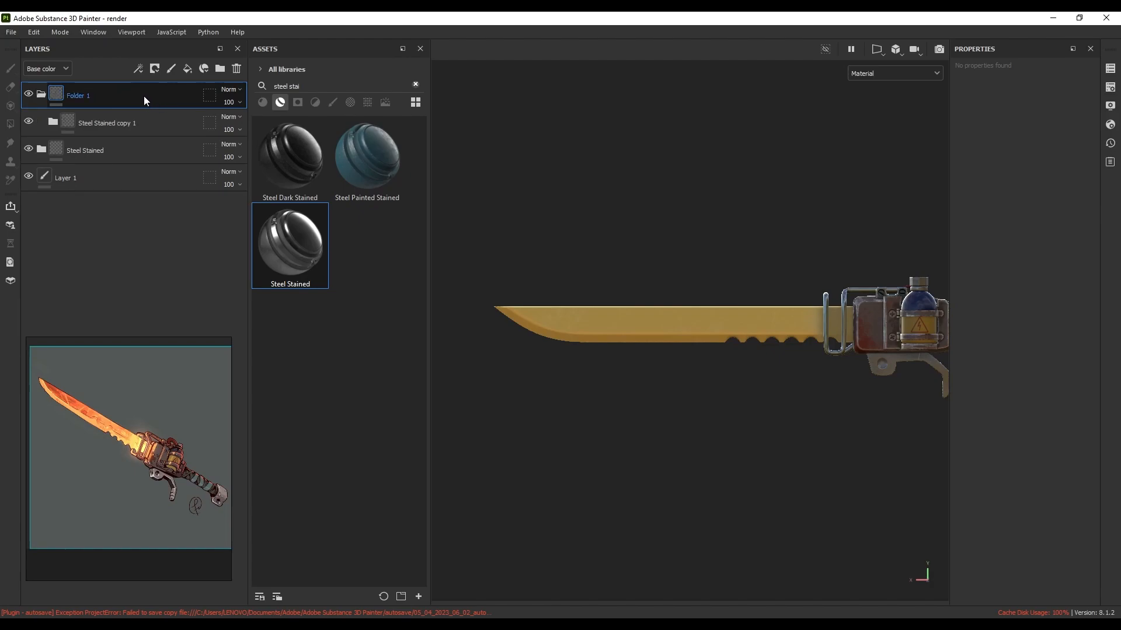
left_click(154, 69)
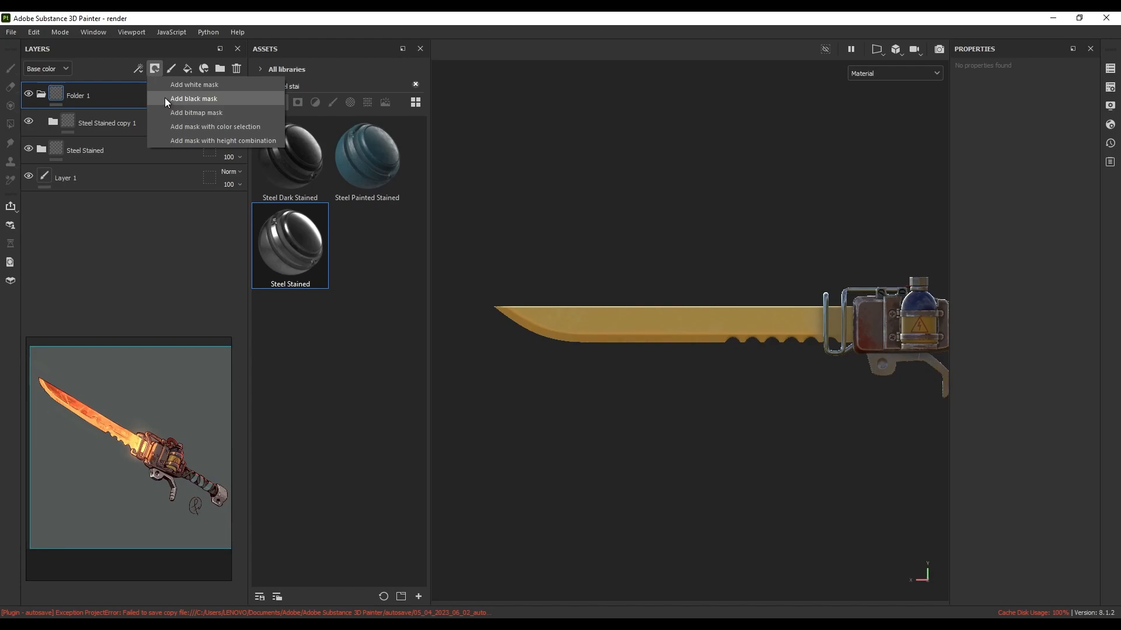
left_click(165, 99)
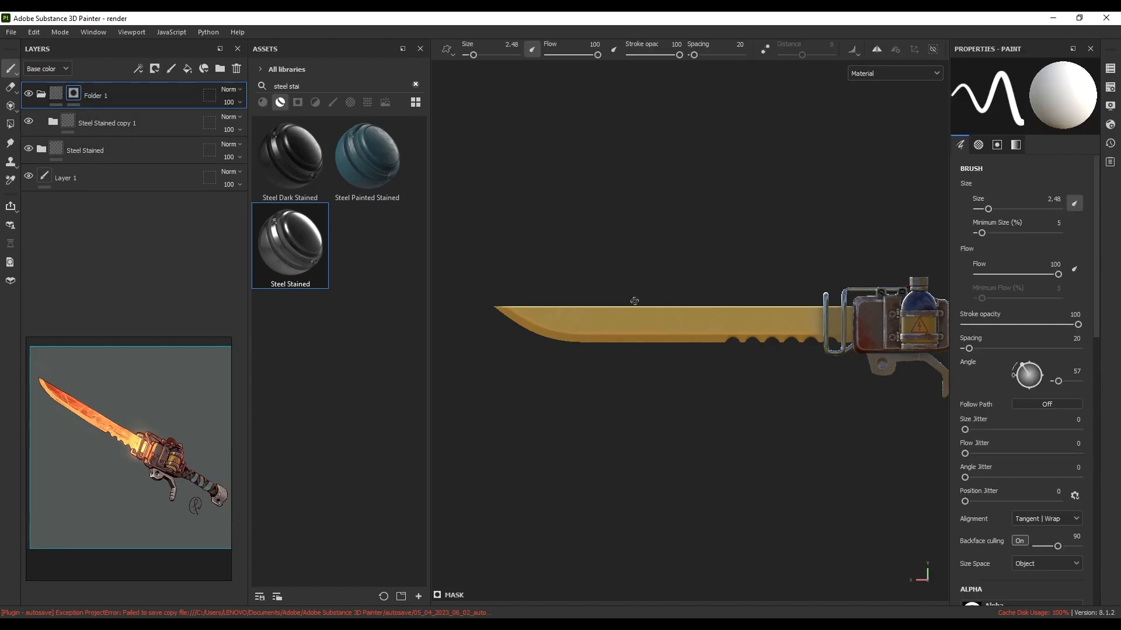
right_click_drag(622, 296, 654, 352, "alt")
middle_click_drag(654, 355, 675, 335, "alt")
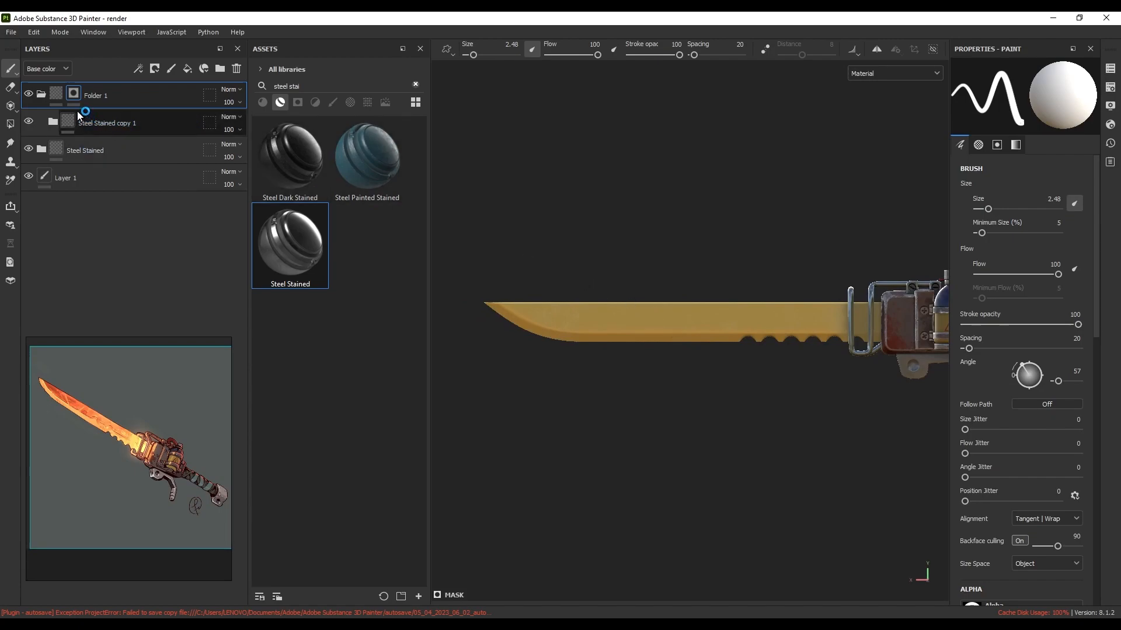
Change the copy's Steel Base colour to orange (about FF8E5D), then select Folder 1's mask
left_click(53, 122)
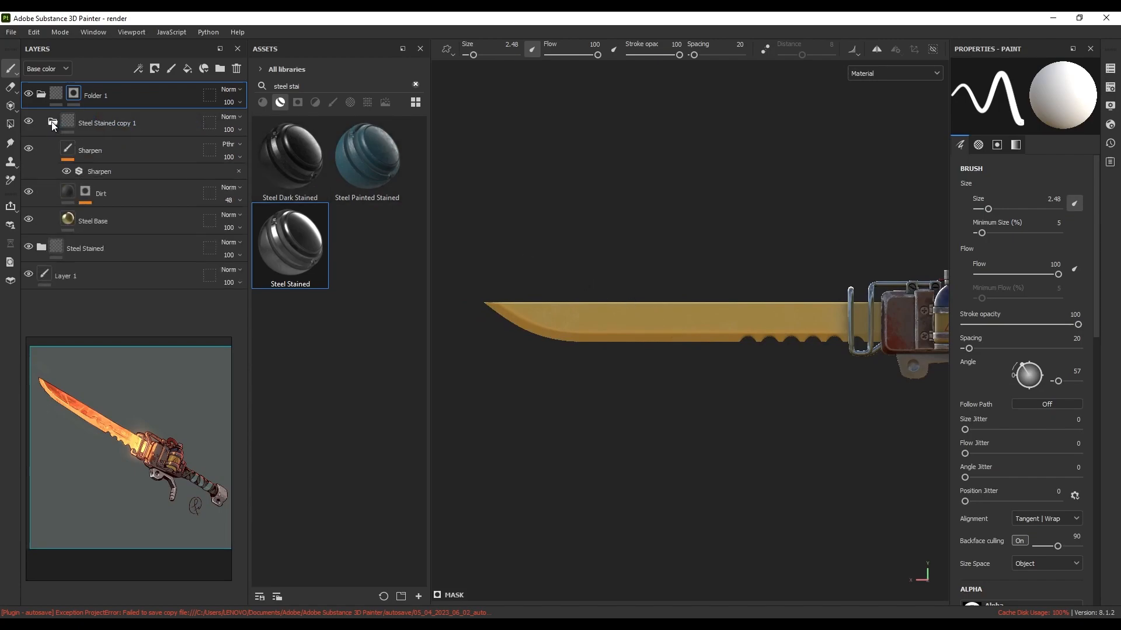
left_click(70, 221)
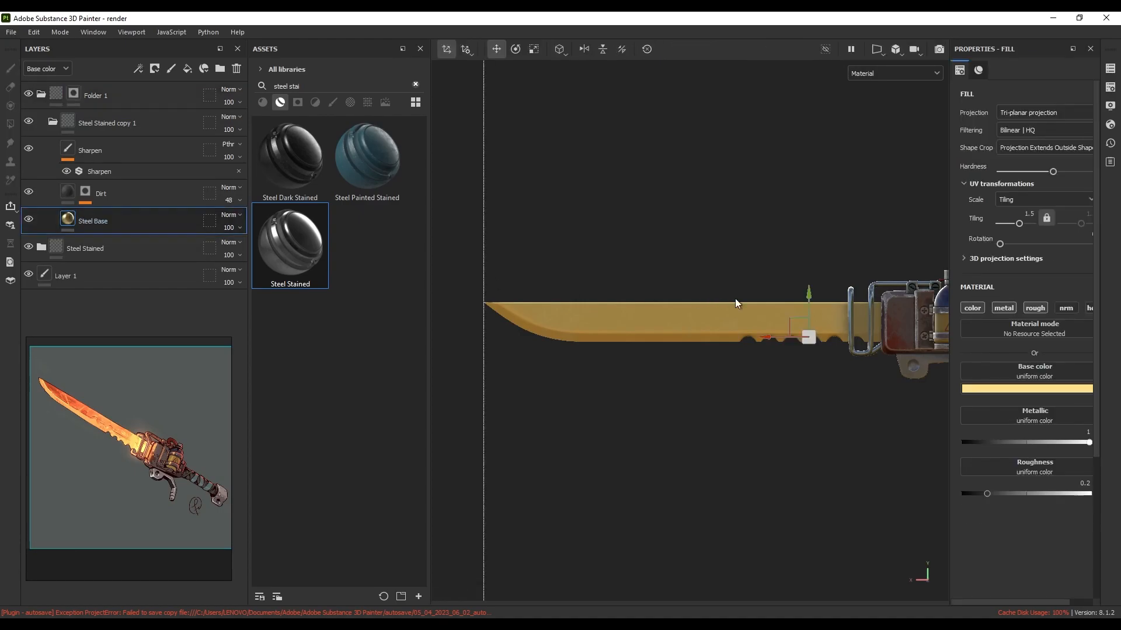
left_click(979, 388)
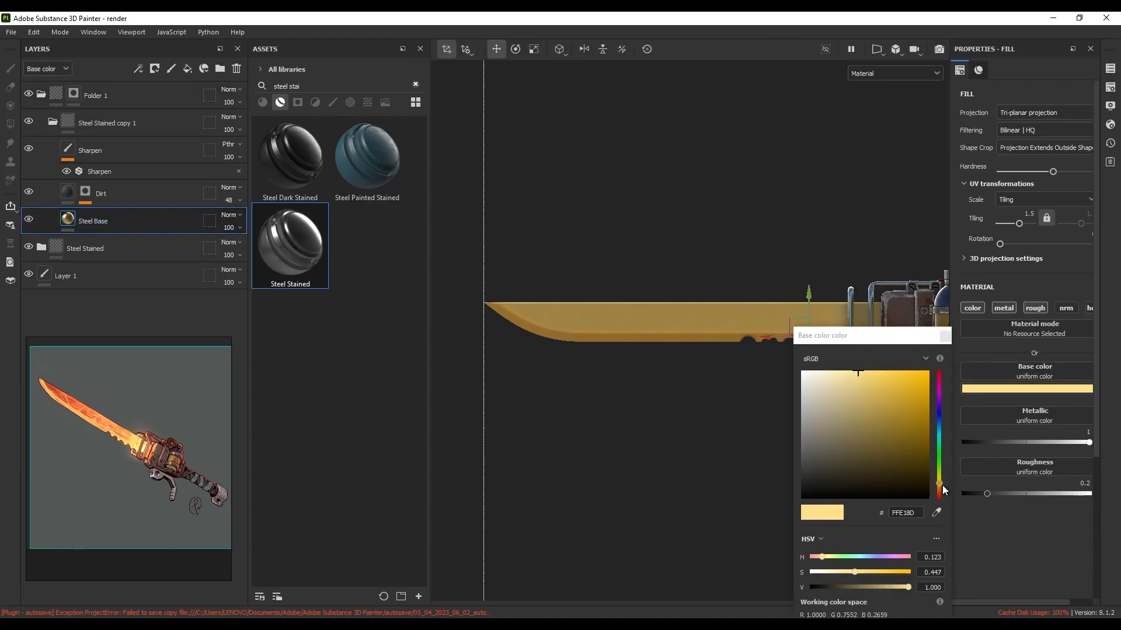
left_click_drag(940, 484, 942, 498)
left_click_drag(873, 370, 881, 370)
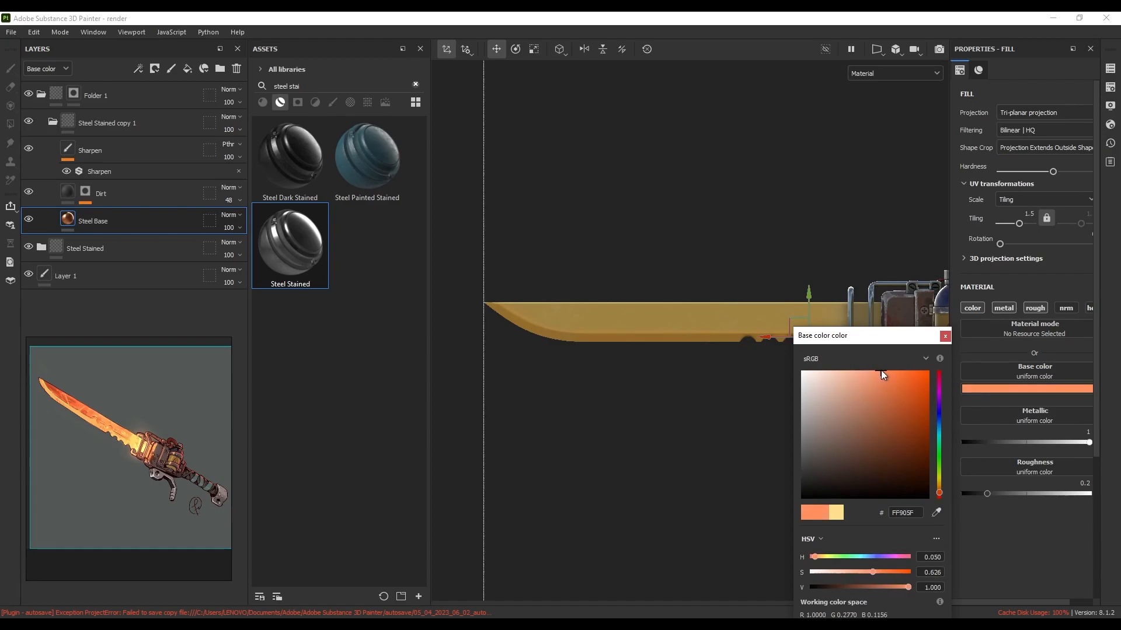
left_click(942, 336)
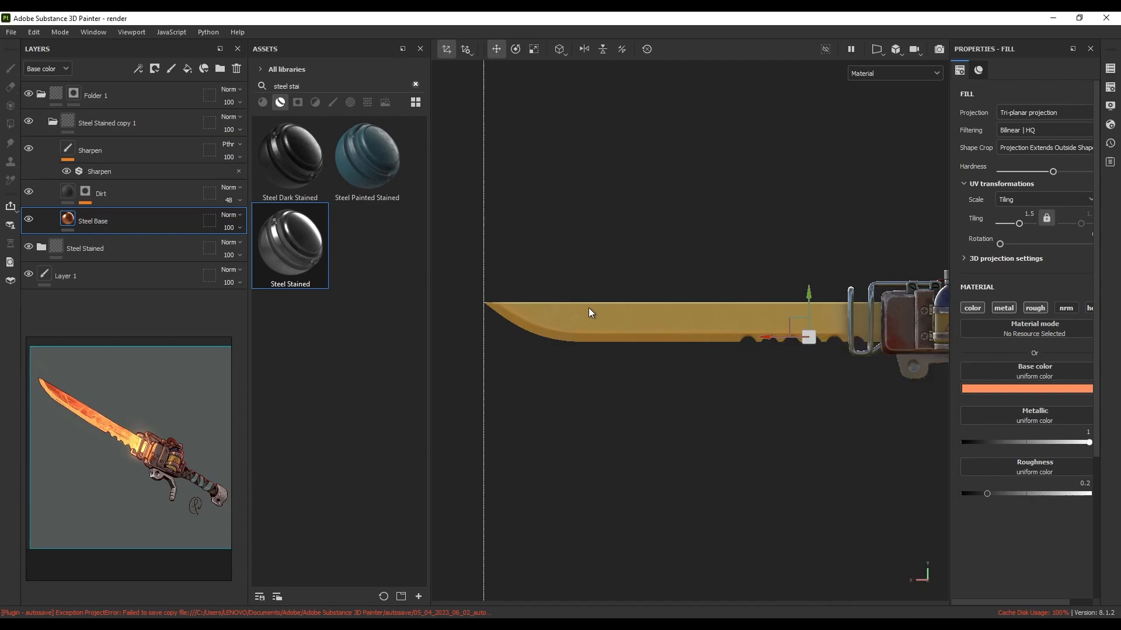
left_click(74, 94)
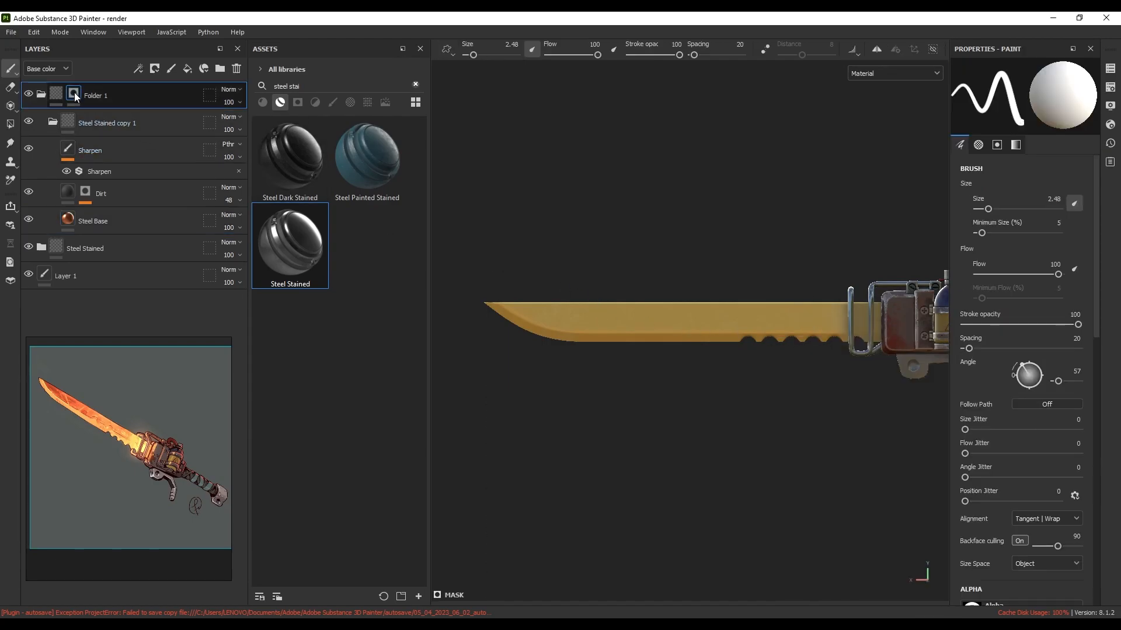
Add a paint effect to Folder 1's mask and fill the blade using Polygon Fill in UV chunk mode
right_click(75, 93)
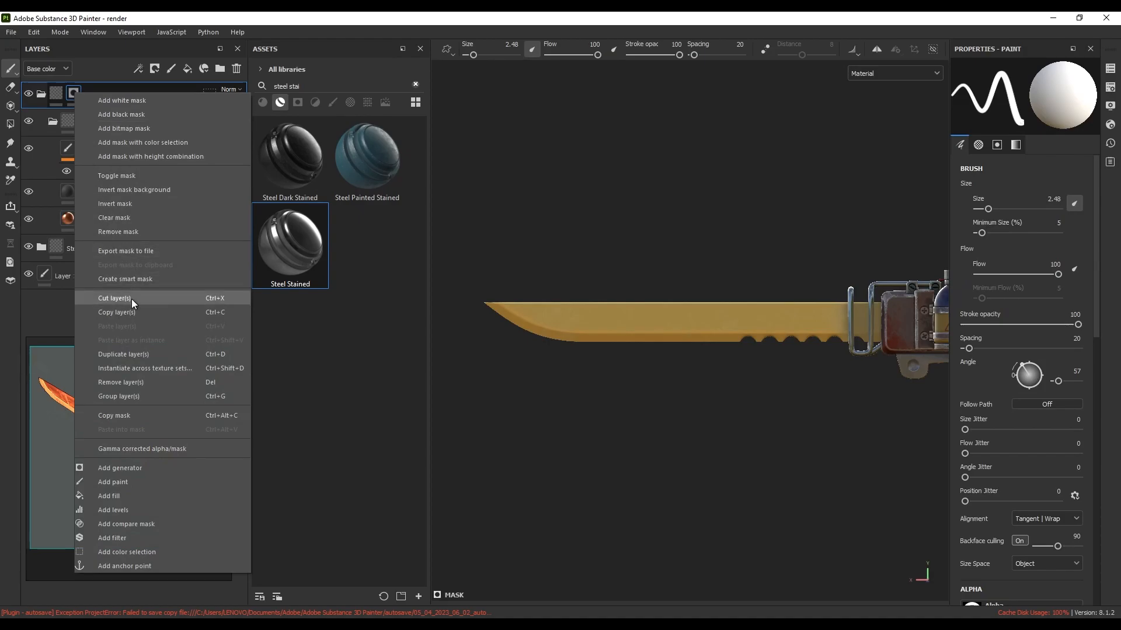
left_click(122, 482)
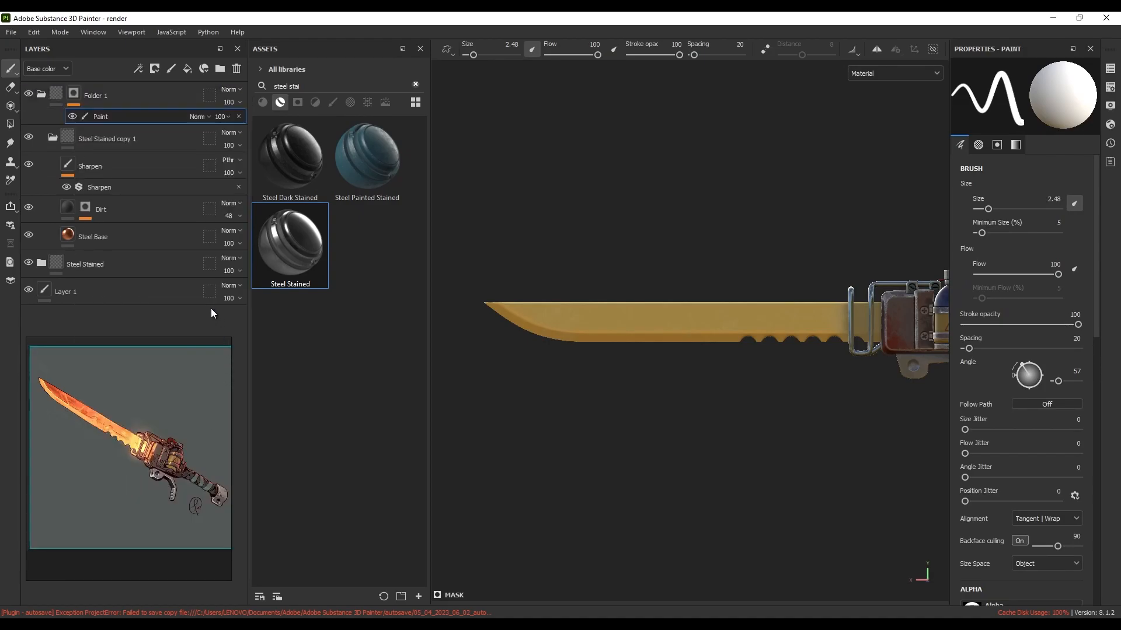
left_click(11, 124)
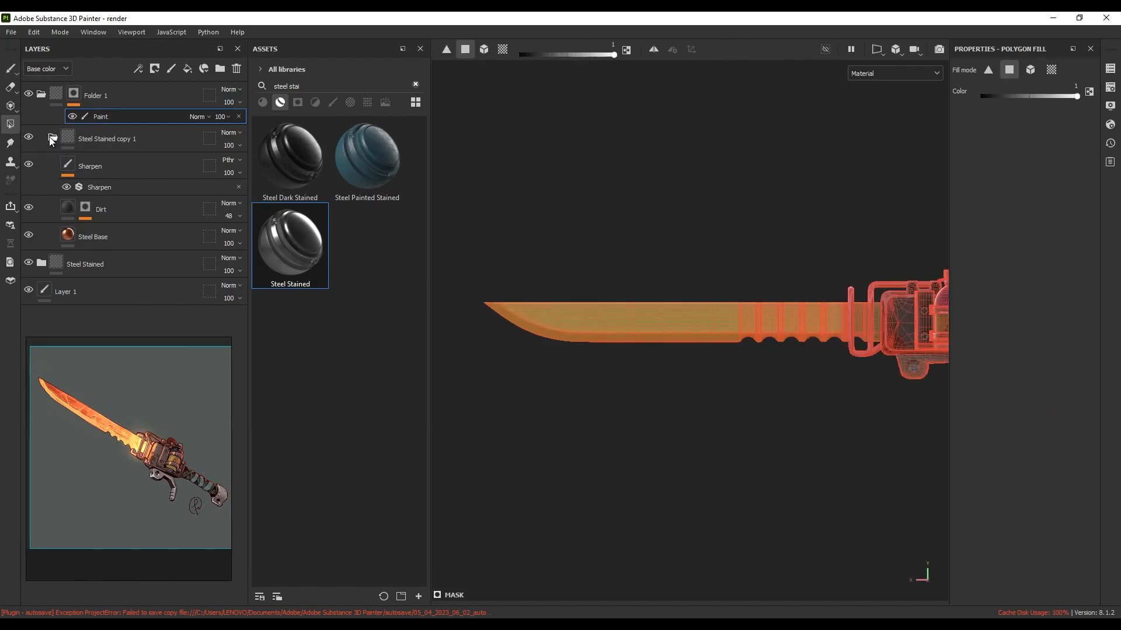
left_click(504, 51)
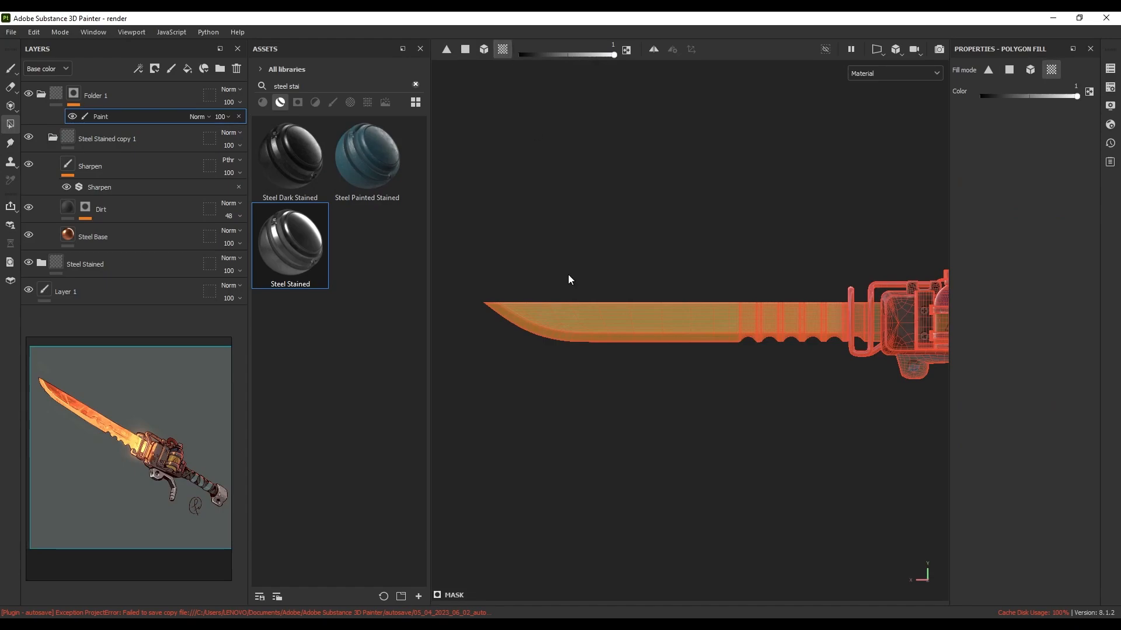
left_click(585, 320)
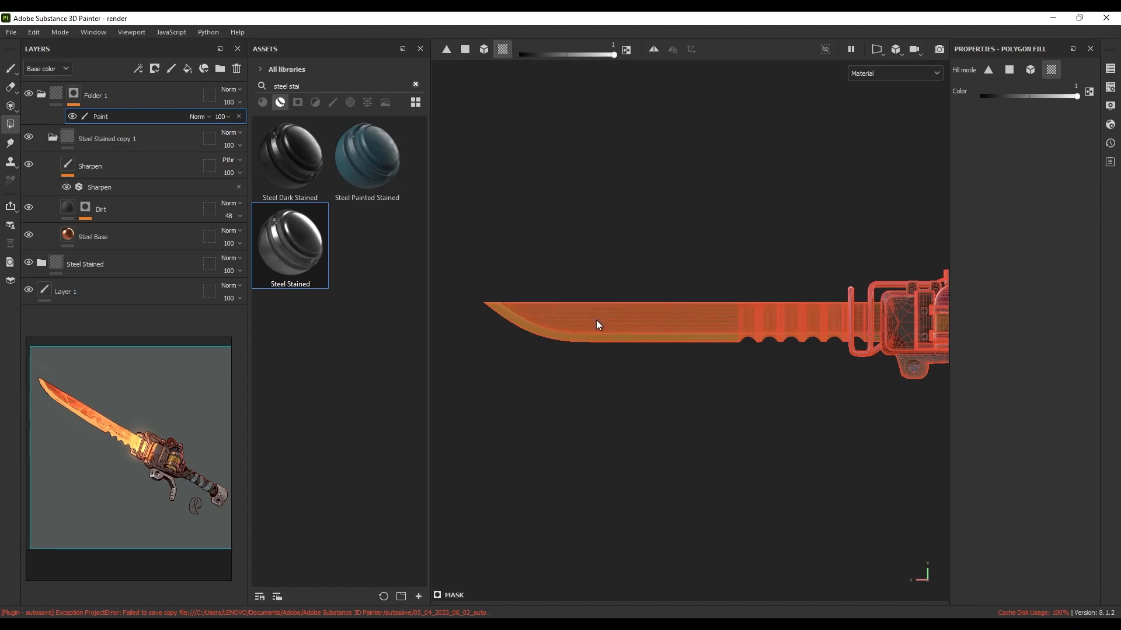
left_click_drag(570, 307, 603, 306, "alt")
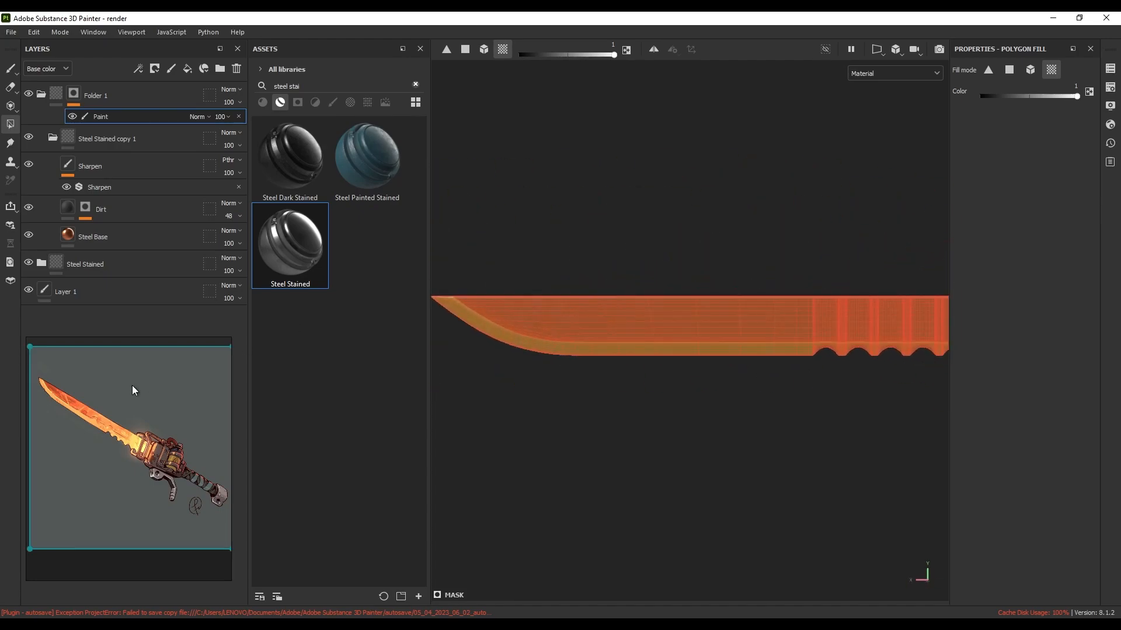
scroll(45, 390, "up", 2)
scroll(96, 373, "up", 4)
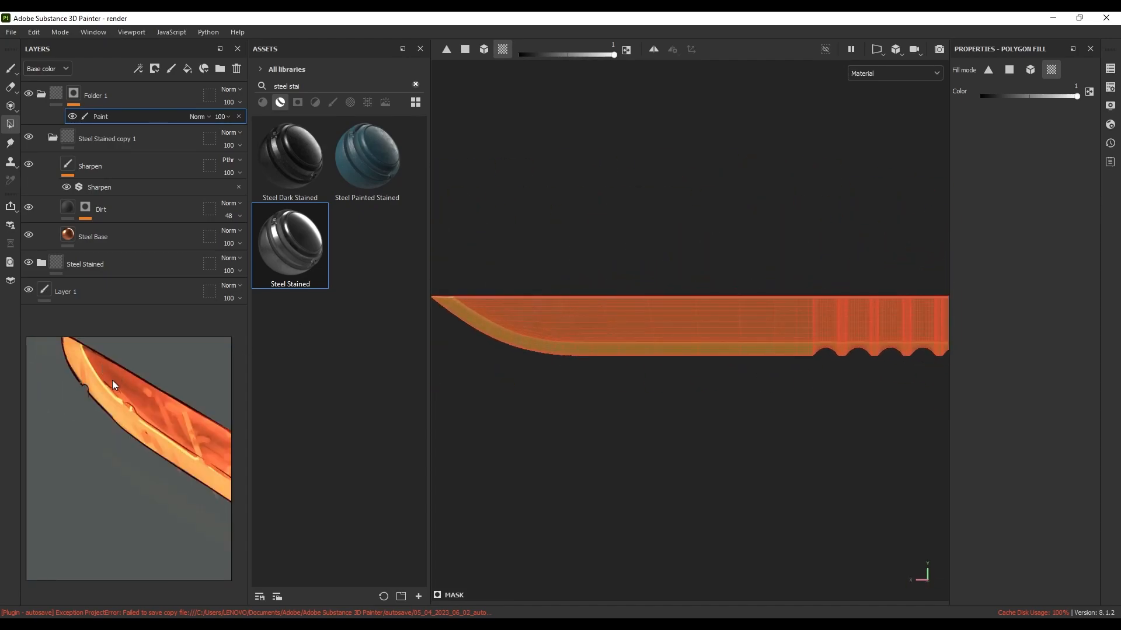
scroll(603, 323, "down", 3)
left_click_drag(603, 323, 458, 337, "alt")
left_click_drag(662, 334, 676, 334, "alt")
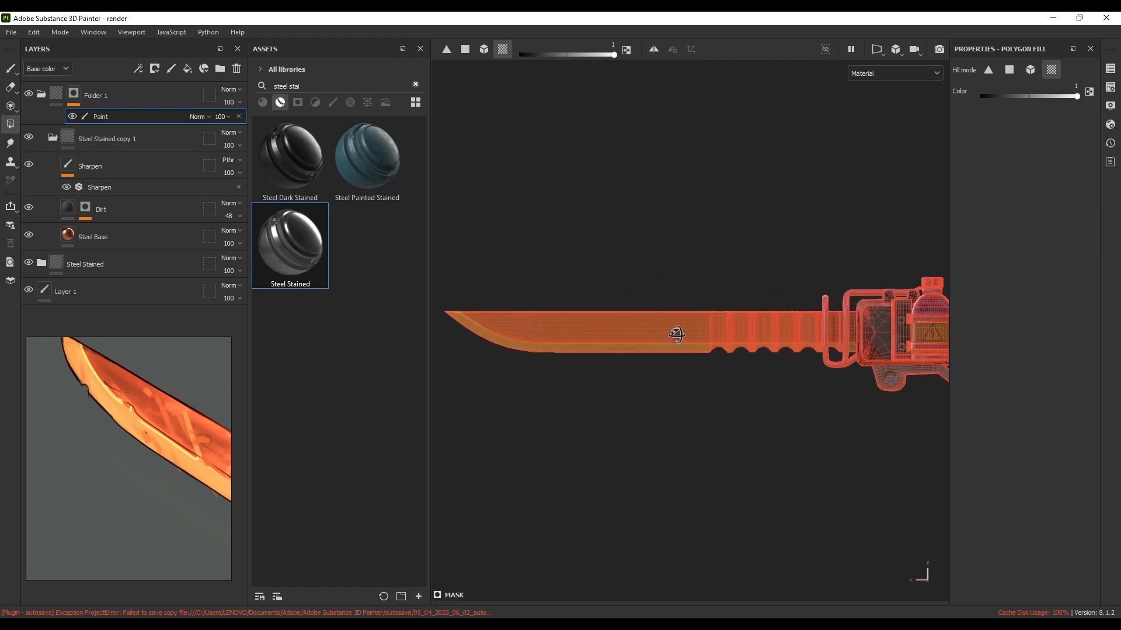
Try a blue base colour on Steel Base, then undo back to orange
left_click(101, 236)
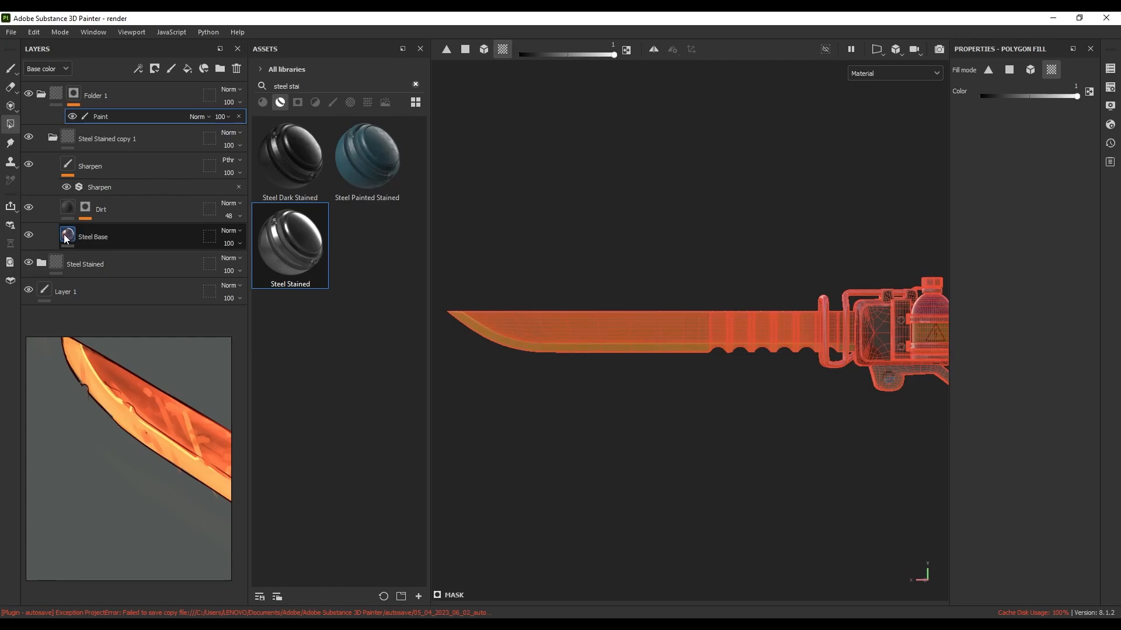
left_click(969, 388)
left_click_drag(939, 389, 938, 415)
left_click_drag(641, 363, 704, 345, "alt")
key("ctrl+z")
middle_click_drag(710, 351, 705, 339, "alt")
left_click_drag(854, 318, 683, 306, "alt")
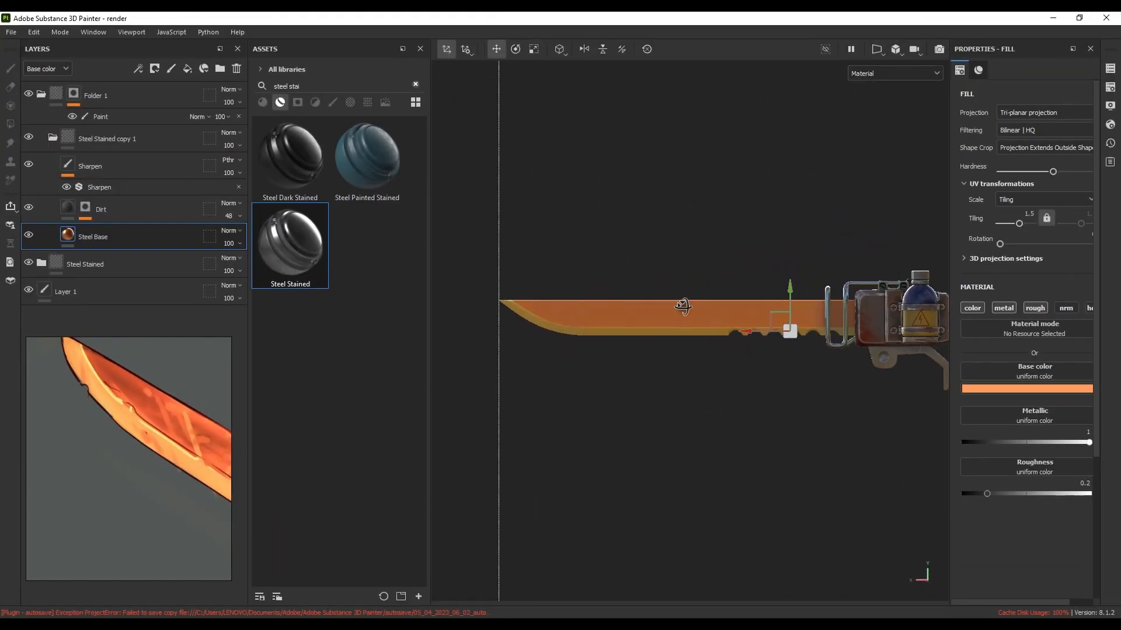
Add an Emissive channel to the blade's texture set
right_click_drag(697, 314, 665, 321, "alt")
middle_click_drag(697, 318, 651, 315, "alt")
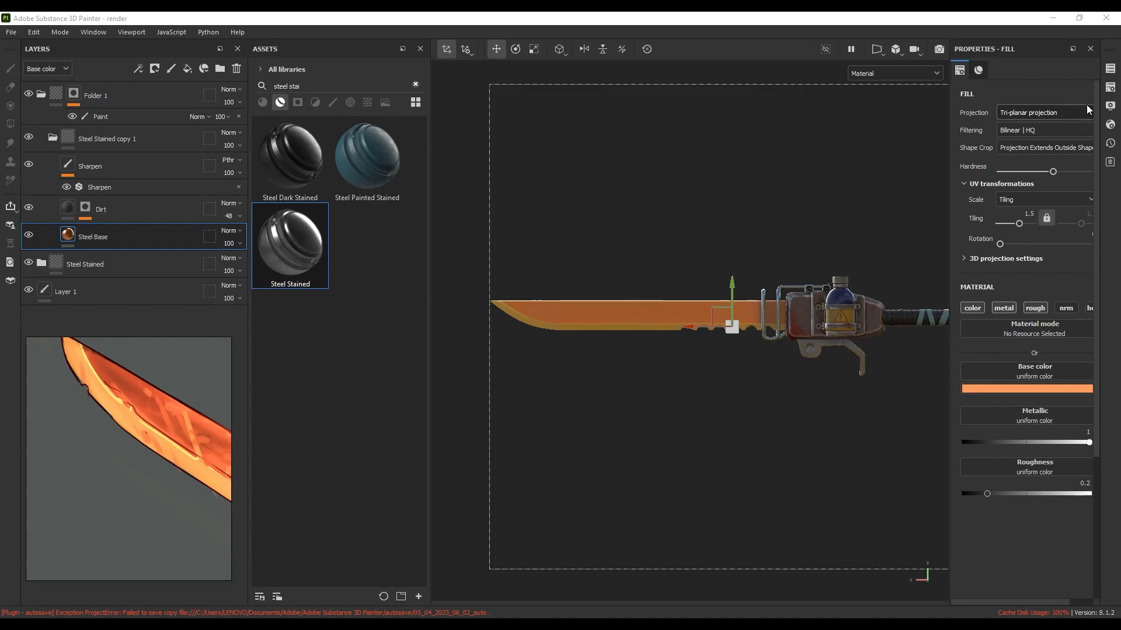
left_click(1110, 89)
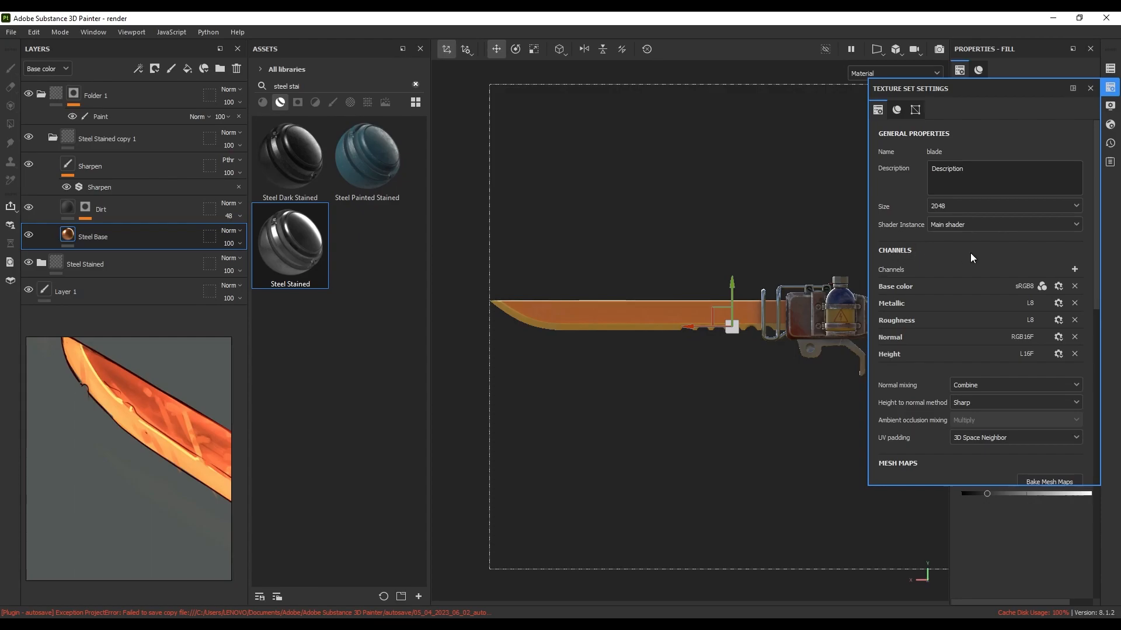
left_click(1077, 271)
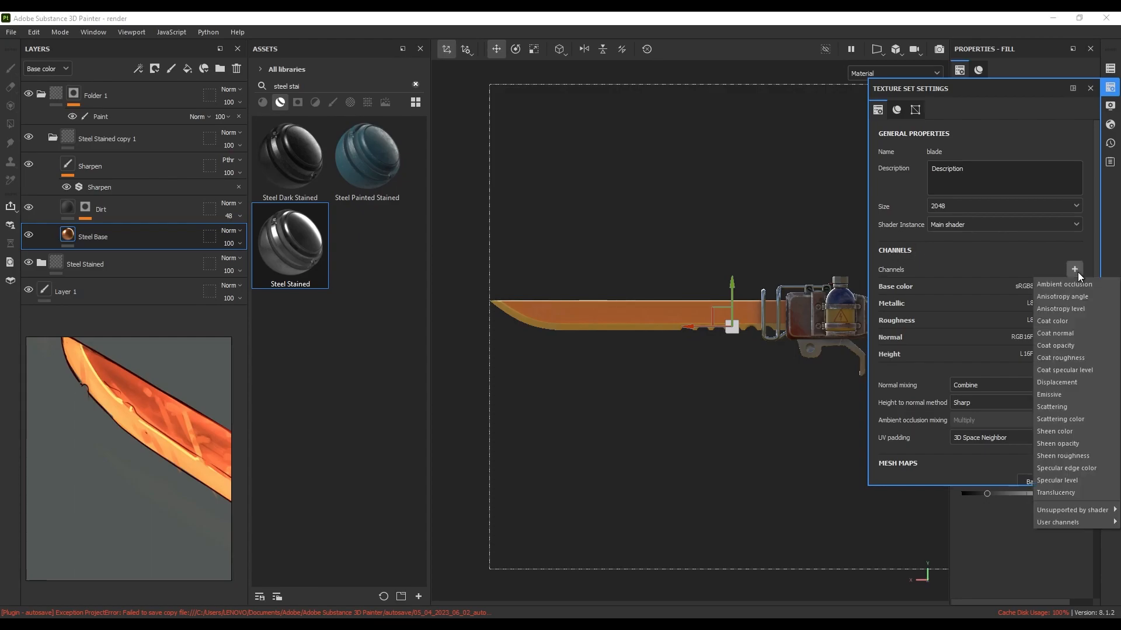
left_click(1059, 395)
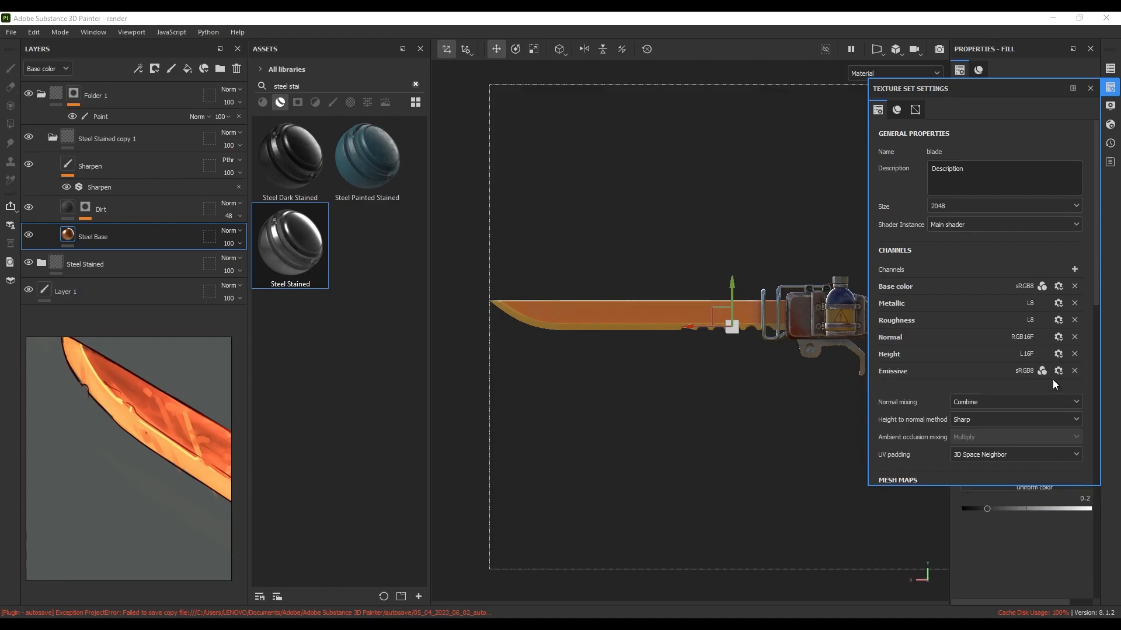
left_click(1111, 88)
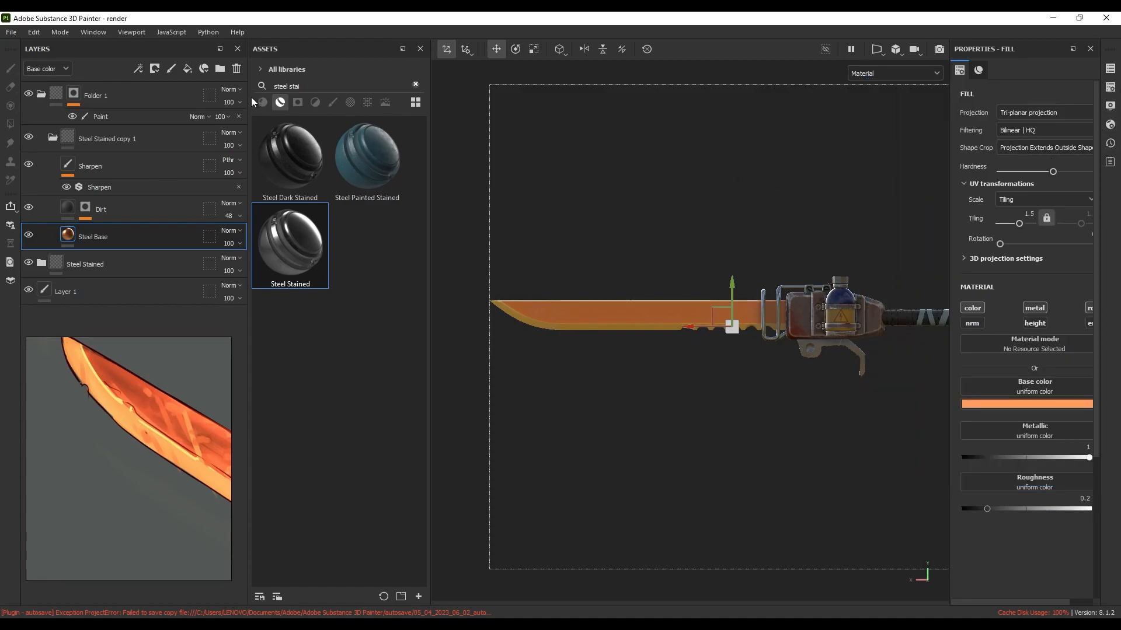
Add a fill layer at the top of the stack affecting only the Emissive channel
left_click(187, 70)
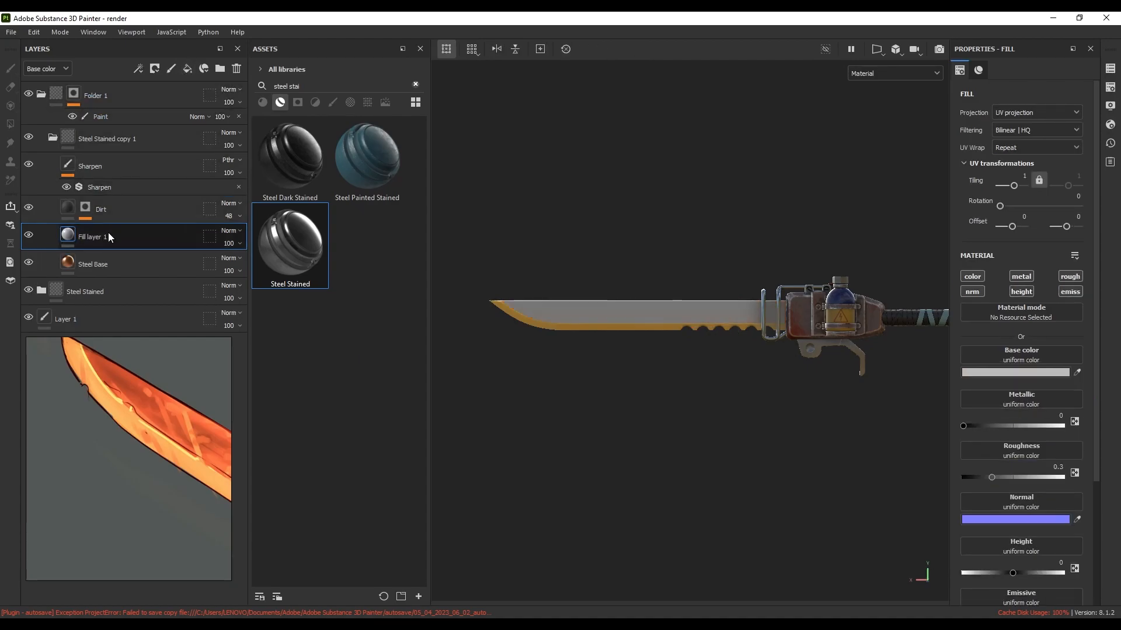
left_click_drag(109, 234, 103, 86)
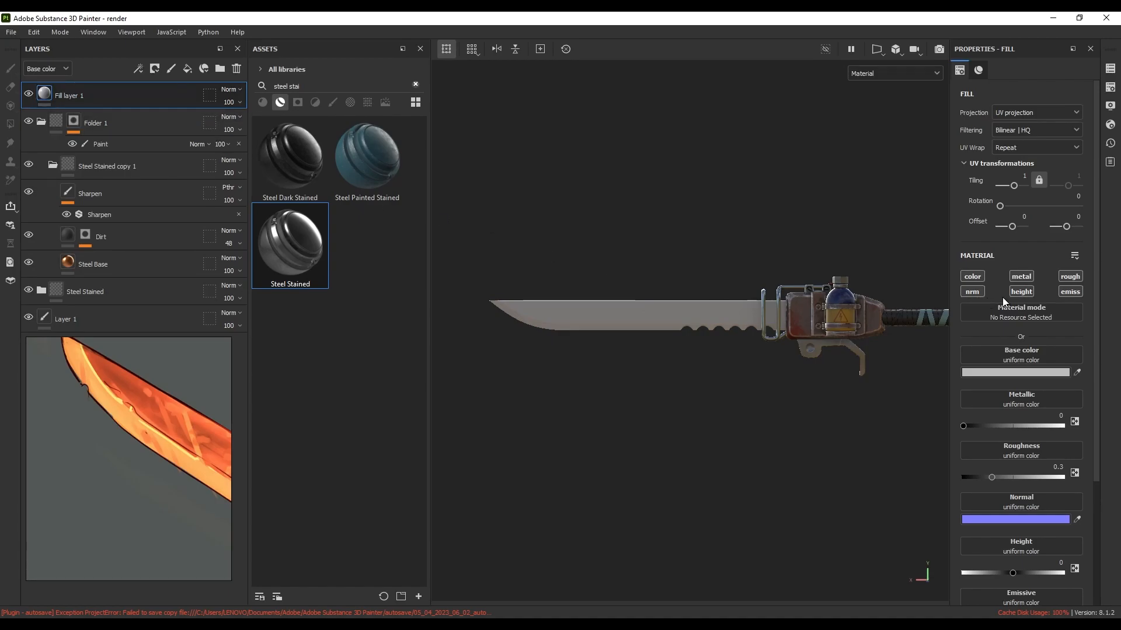
key("alt")
left_click(1071, 292, "alt")
Set the fill's emissive colour to yellow-orange FFC534
left_click(1041, 372)
left_click(898, 389)
left_click_drag(898, 389, 912, 372)
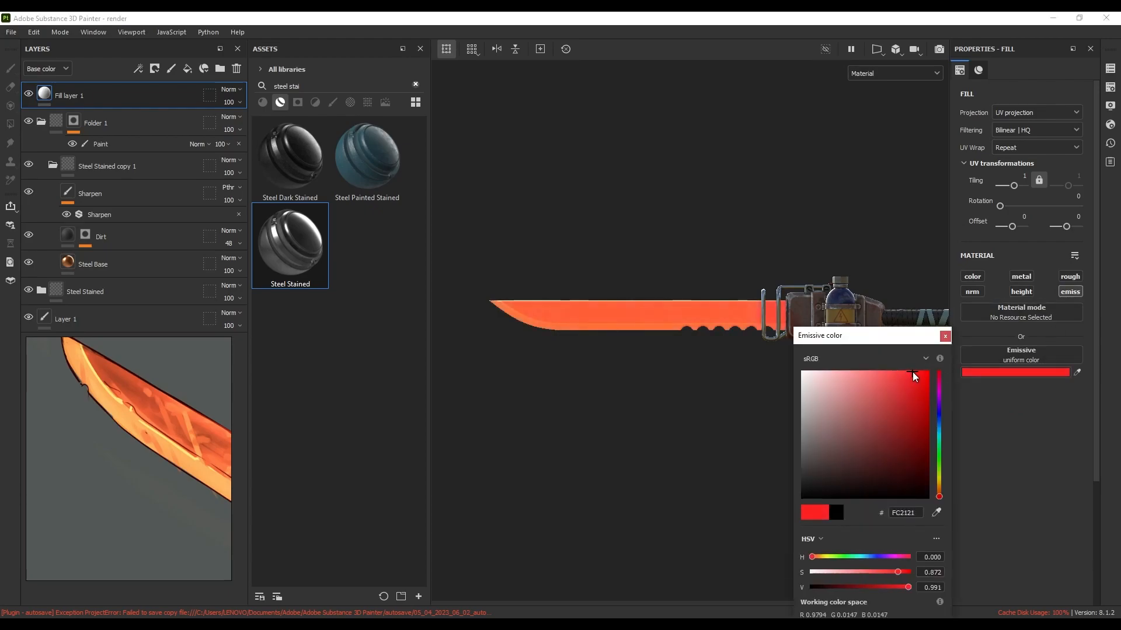
left_click_drag(938, 496, 935, 480)
scroll(133, 437, "down", 6)
middle_click_drag(150, 430, 171, 444)
scroll(144, 411, "up", 5)
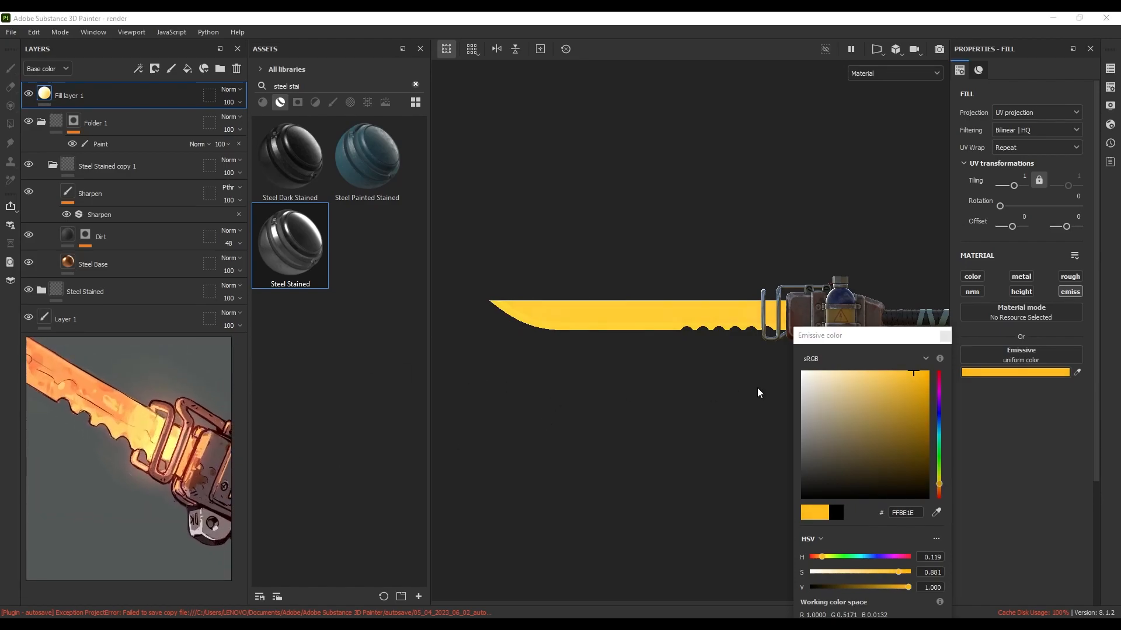
mouse_move(913, 373)
left_mouse_down()
mouse_move(902, 369)
mouse_move(915, 373)
left_mouse_up()
left_click(941, 339)
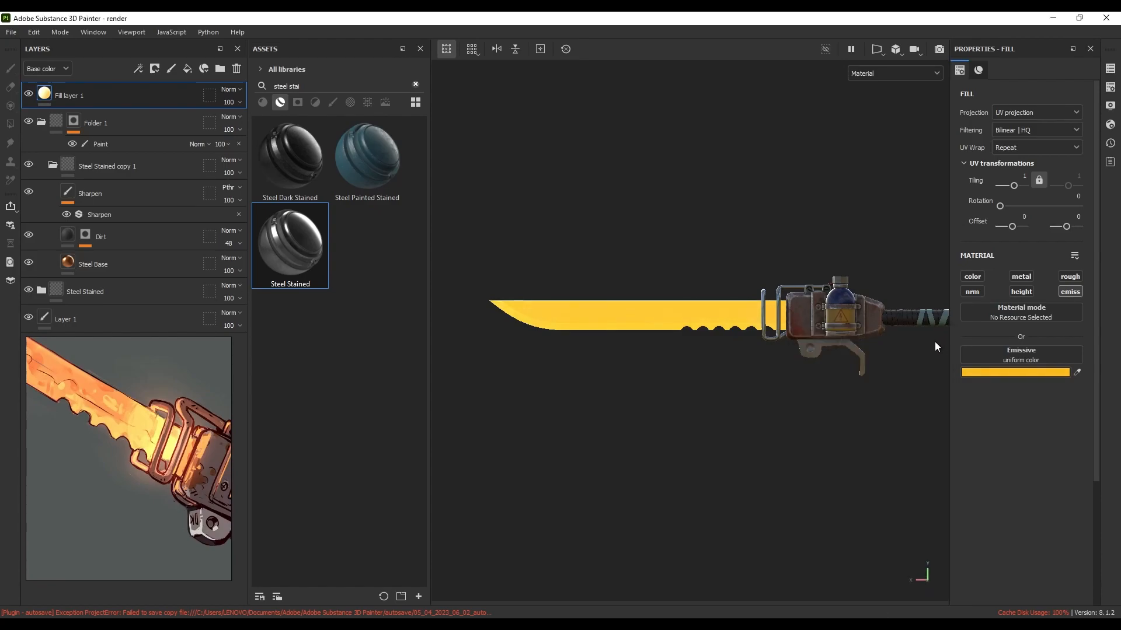
middle_click_drag(659, 392, 655, 386)
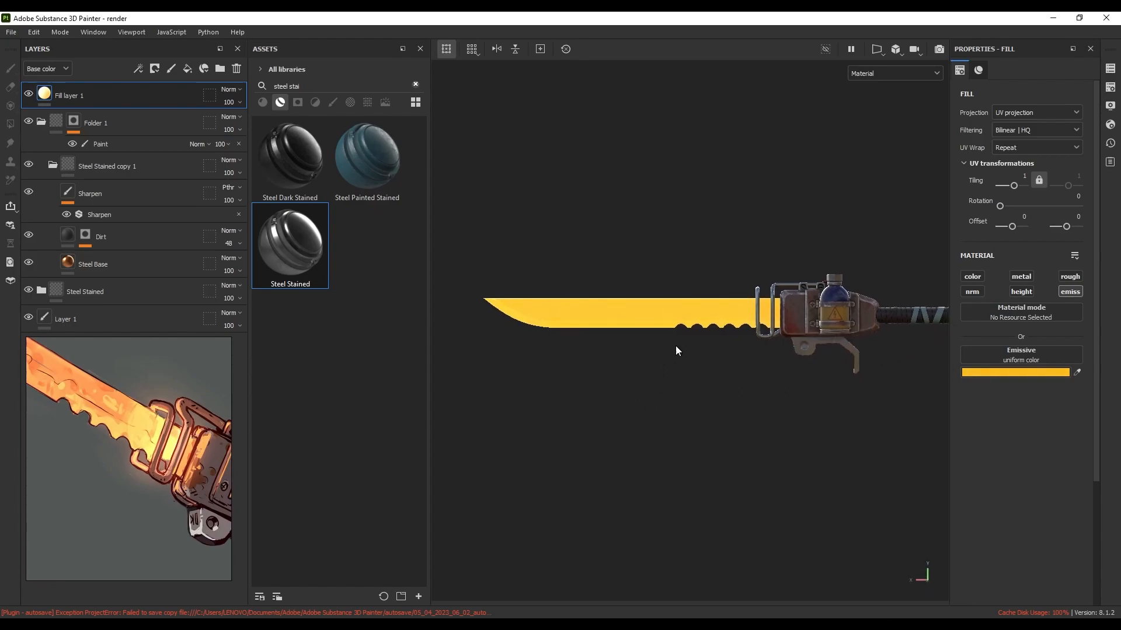
Give Fill layer 1 a black mask with a paint effect
left_click(153, 68)
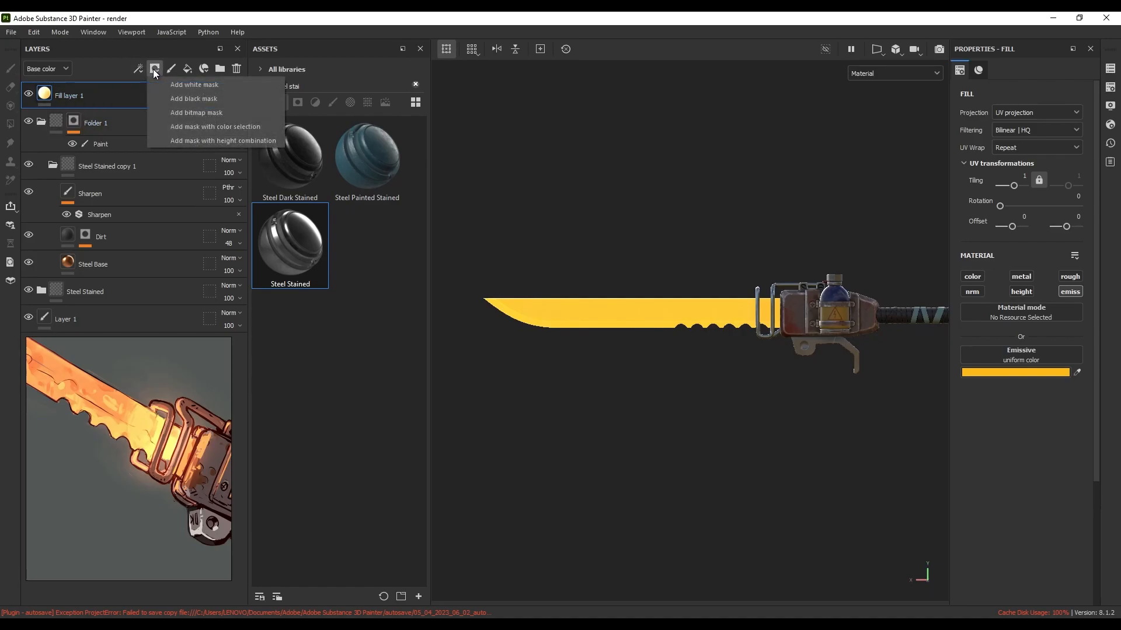
left_click(165, 99)
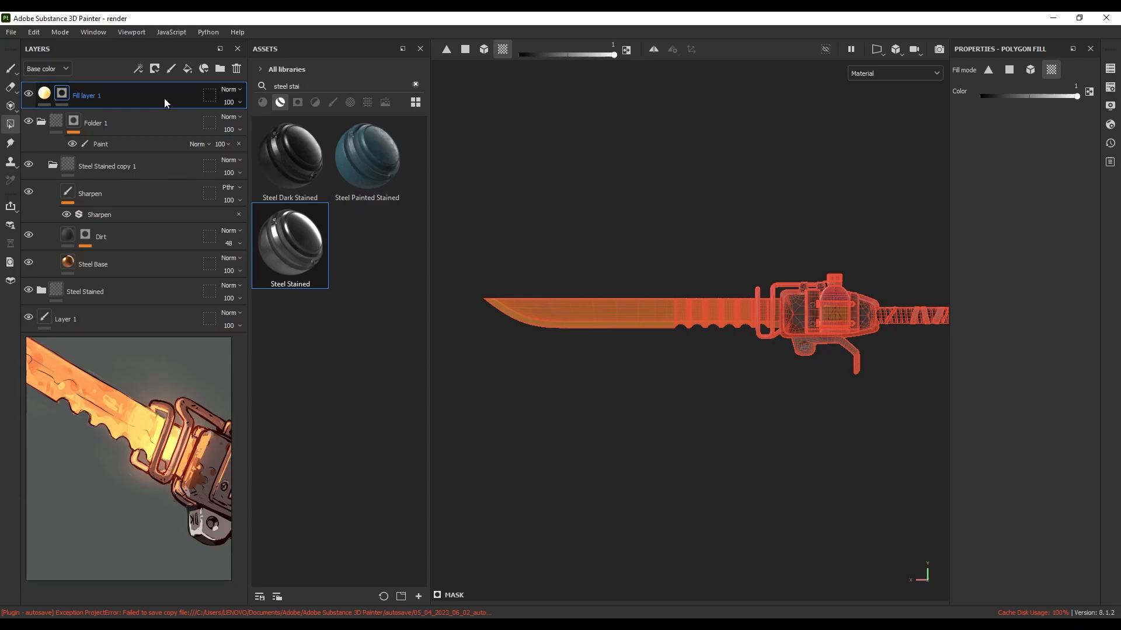
right_click(63, 94)
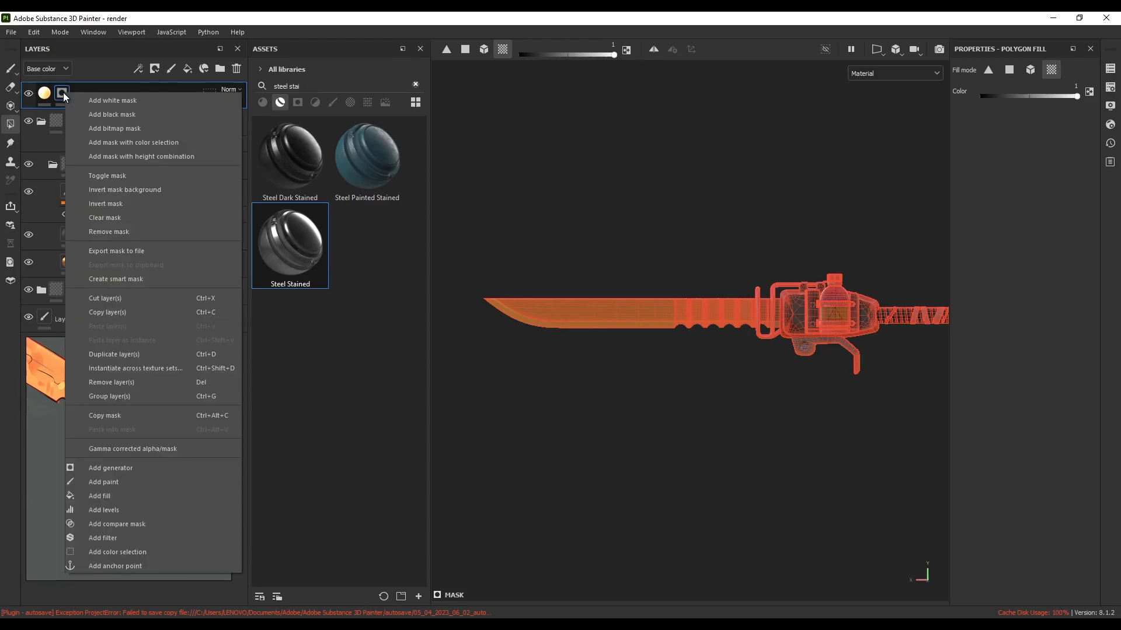
left_click(113, 485)
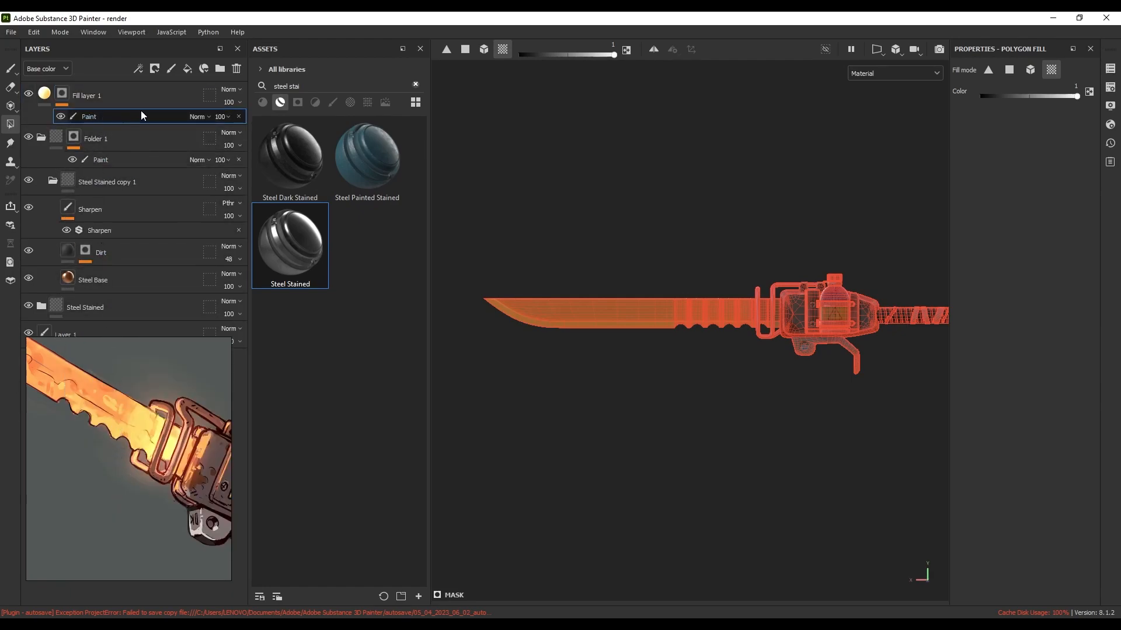
Filter the assets to alphas and search for 'grad1'
left_click(415, 86)
left_click(350, 103)
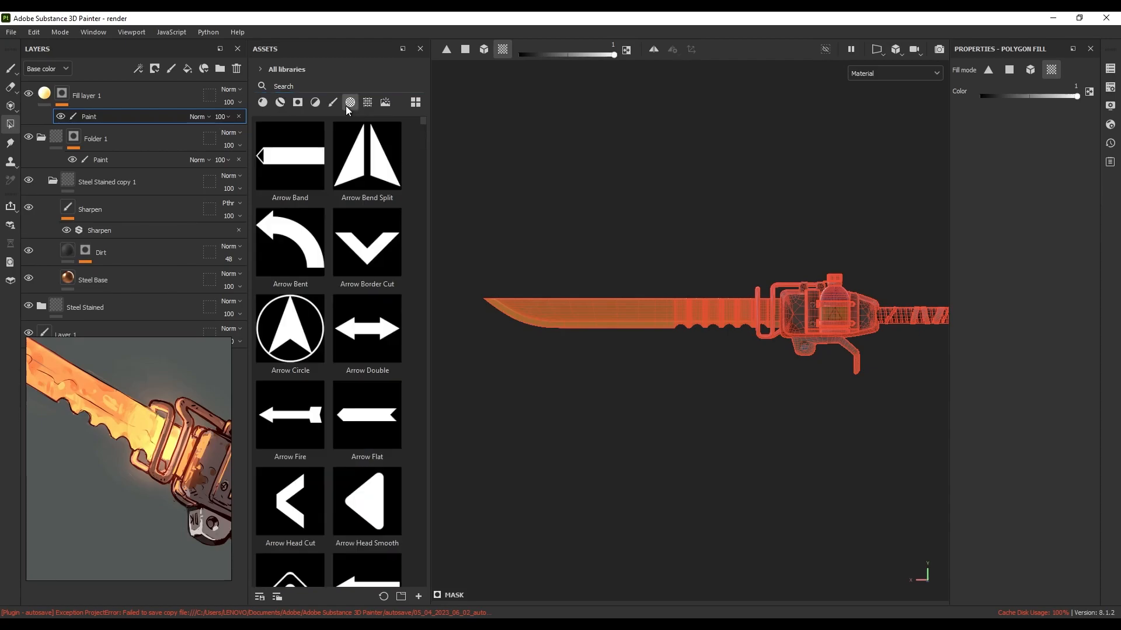
left_click_drag(425, 121, 430, 215)
left_click(308, 86)
type("g")
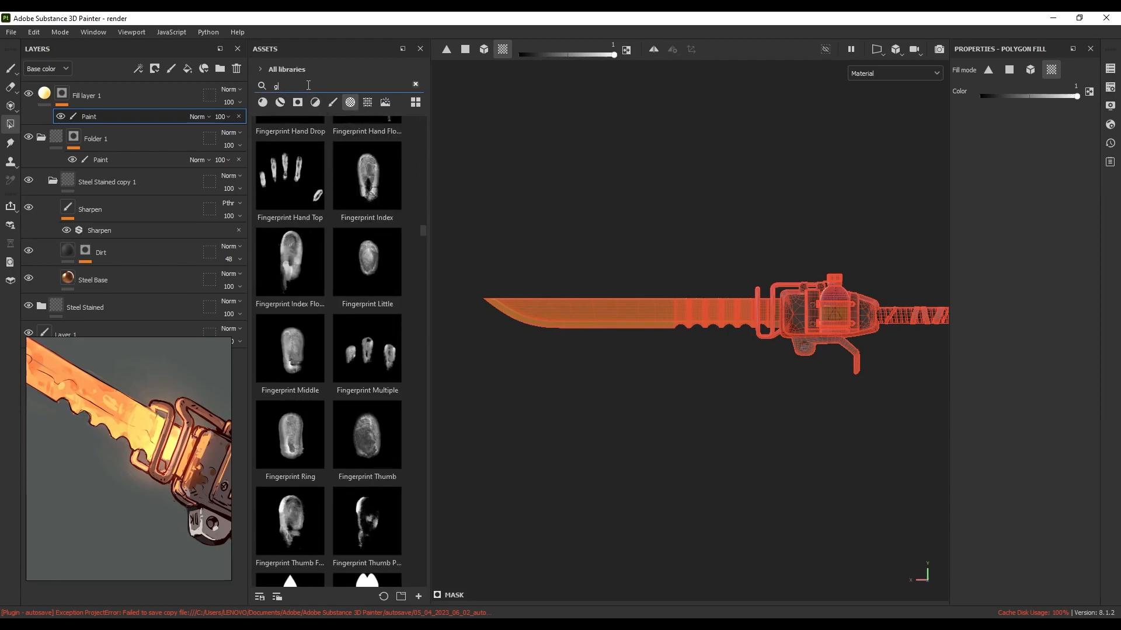
type("rad")
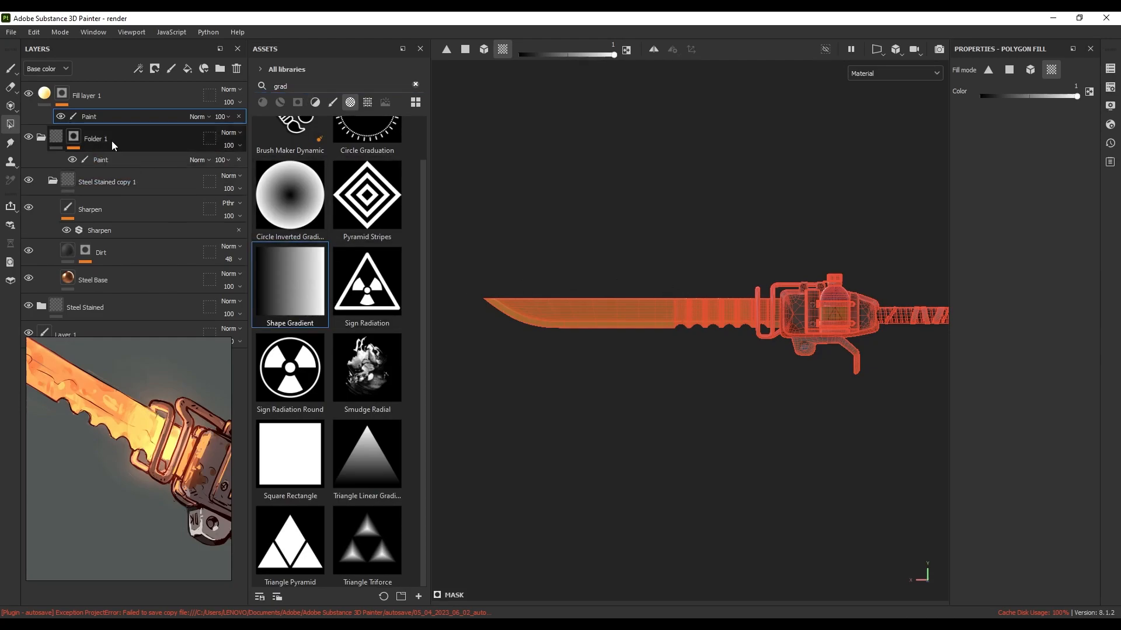
type("1")
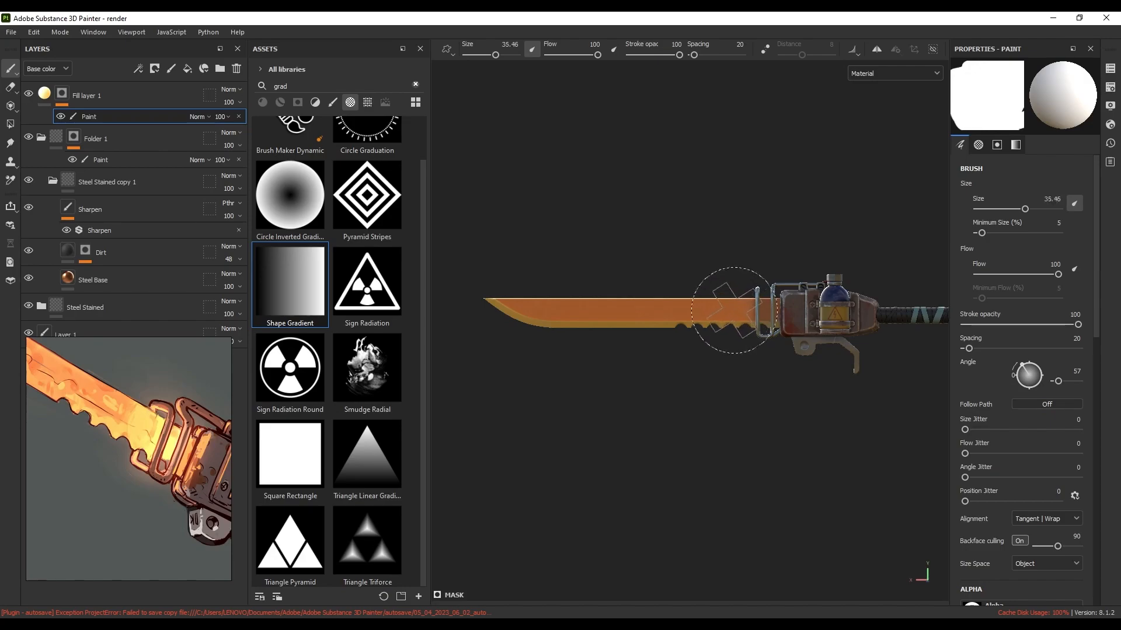
Stamp Shape Gradient glows on the blade near the guard at brush size 59.5
left_click(301, 287)
left_click_drag(723, 304, 732, 306, "ctrl")
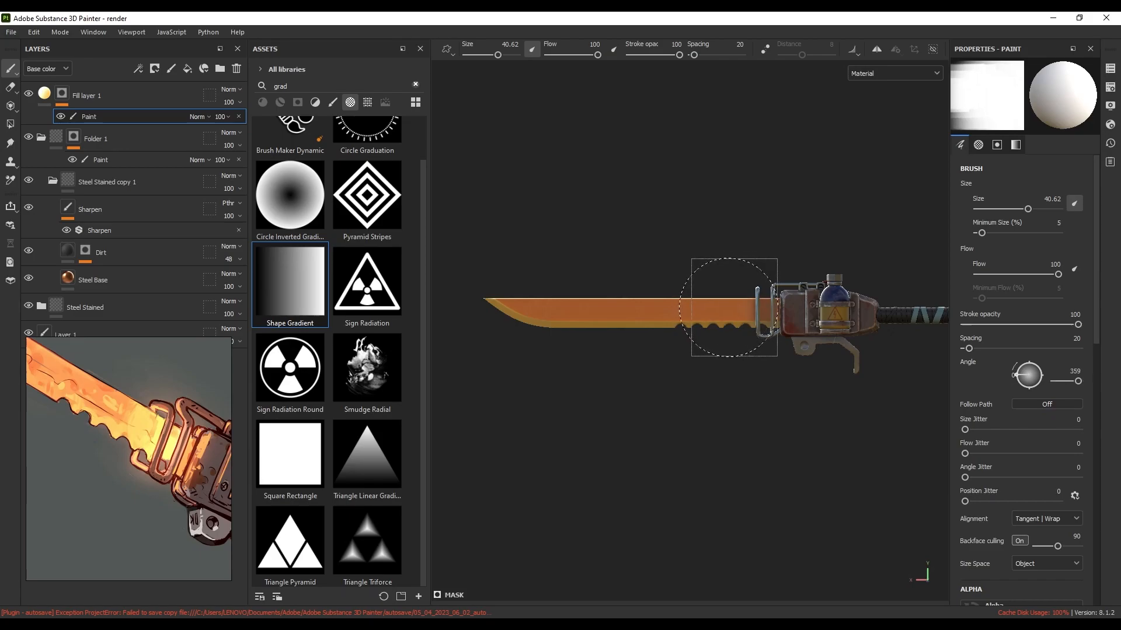
left_click(730, 309)
right_click_drag(738, 315, 732, 314, "ctrl")
left_click(731, 314)
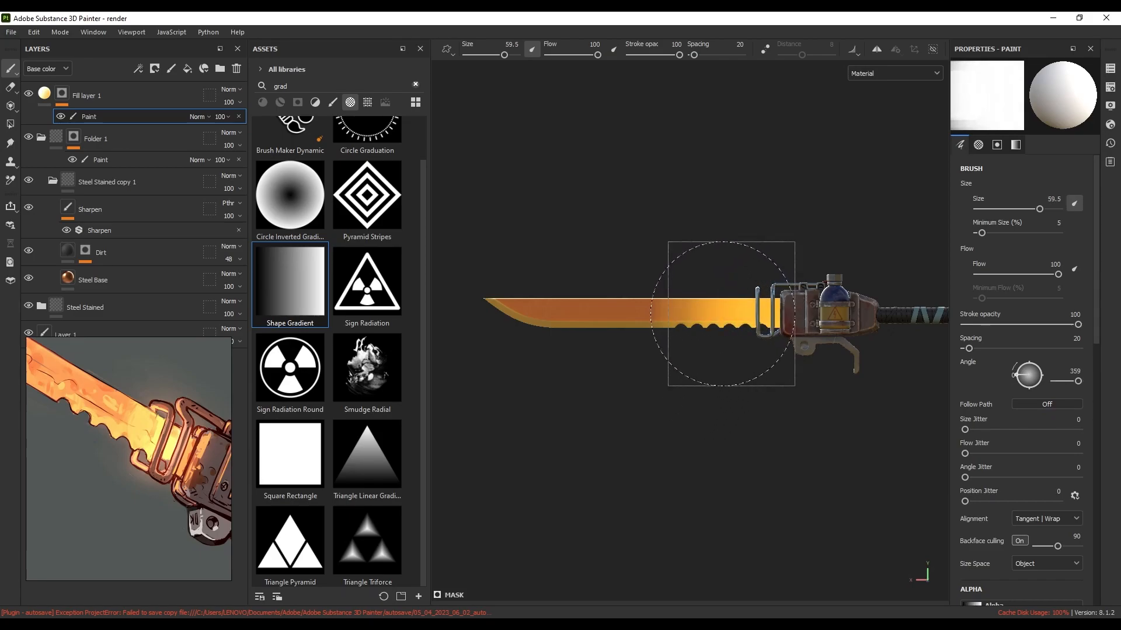
middle_click_drag(689, 310, 669, 305)
mouse_move(669, 304)
left_mouse_down("alt")
mouse_move(704, 332)
mouse_move(883, 340)
mouse_move(782, 313)
mouse_move(665, 334)
left_mouse_up("alt")
middle_click_drag(596, 334, 705, 322, "alt")
right_click_drag(705, 325, 607, 337, "shift")
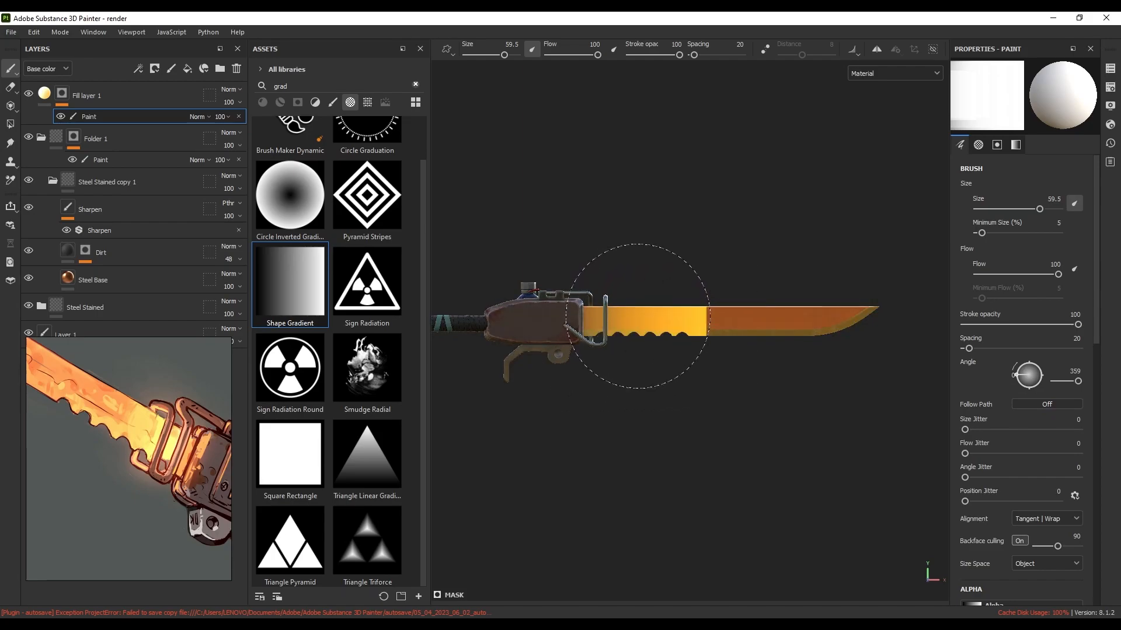
key("shift")
left_click_drag(637, 320, 533, 319, "ctrl")
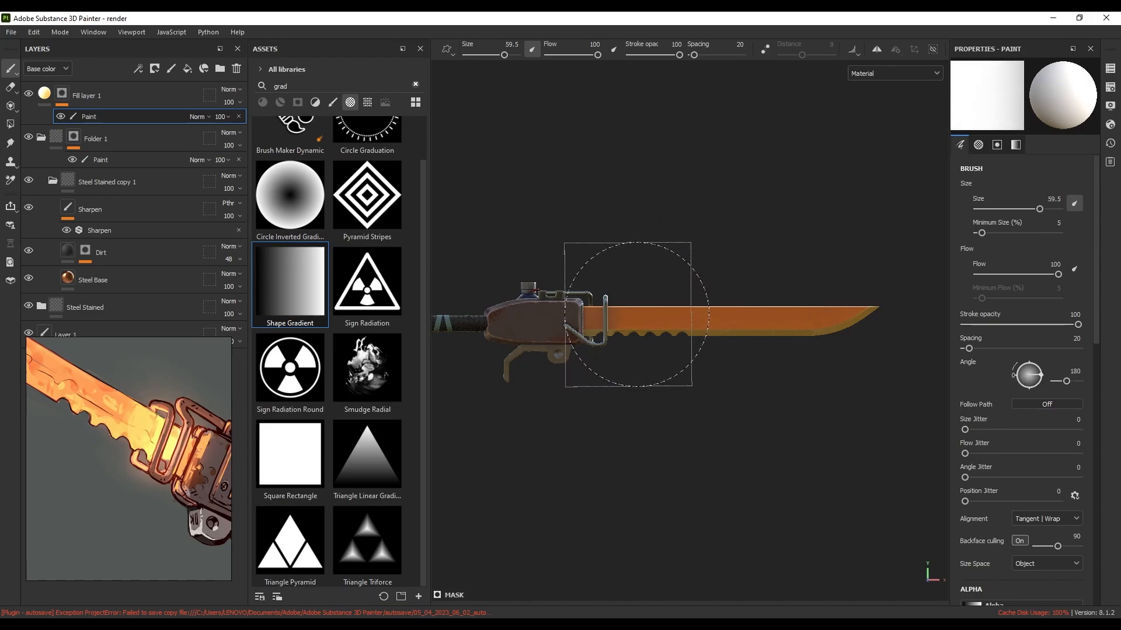
left_click(641, 312)
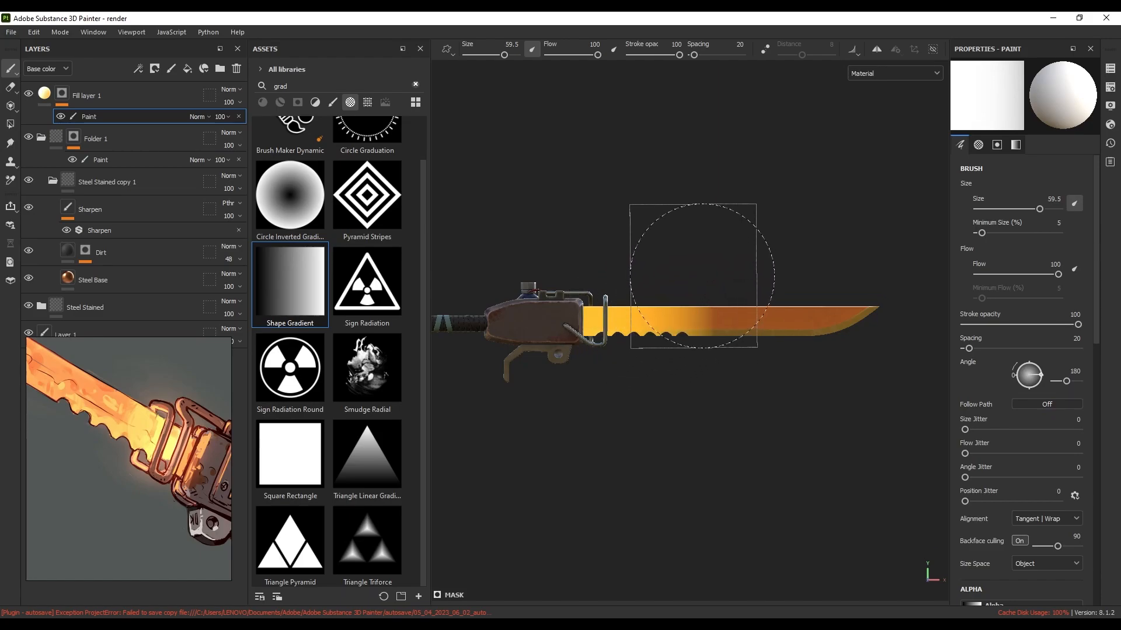
Paint smudgy glow splotches along the blade with the Smudge Radial alpha
left_click_drag(695, 291, 317, 296, "alt")
middle_click_drag(672, 347, 678, 347, "alt")
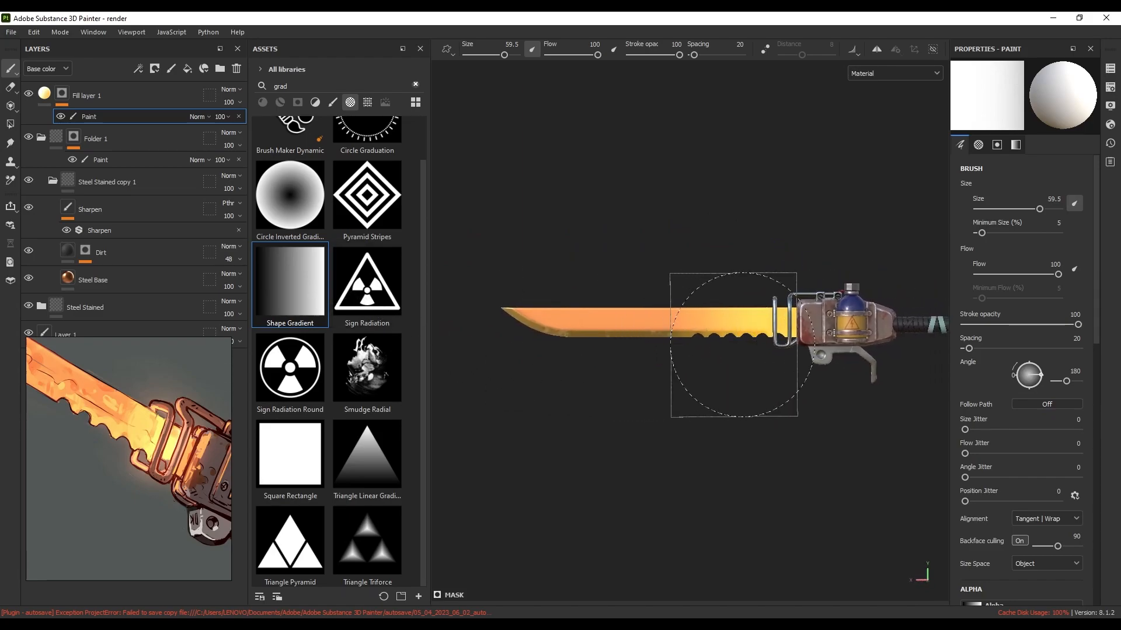
right_click_drag(740, 346, 756, 345, "alt")
middle_click_drag(755, 345, 749, 343, "alt")
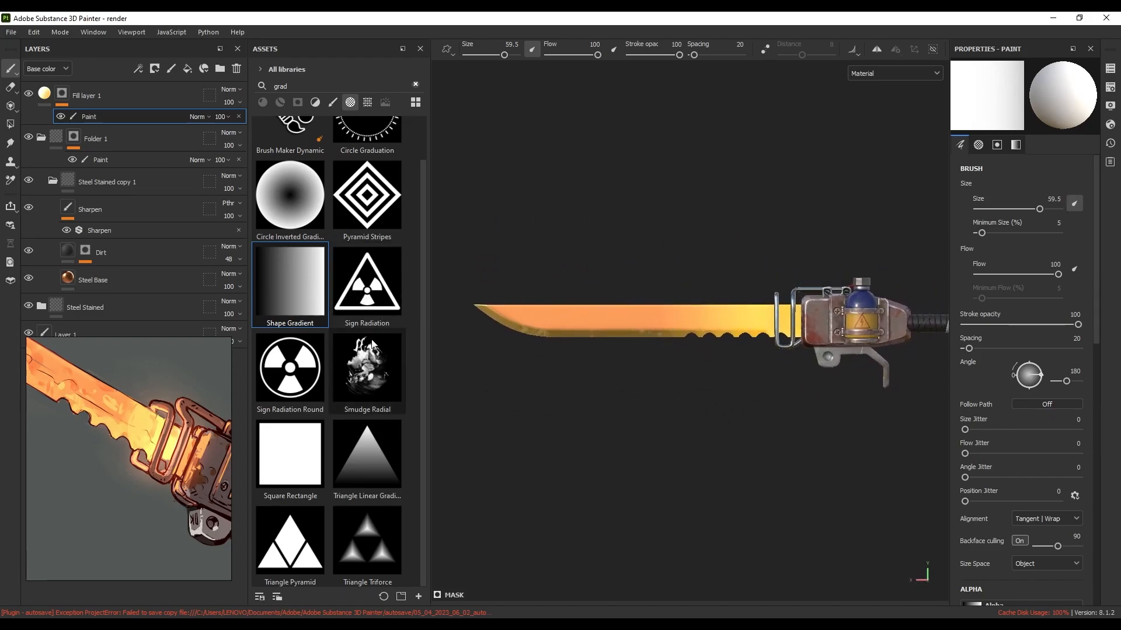
left_click(371, 363)
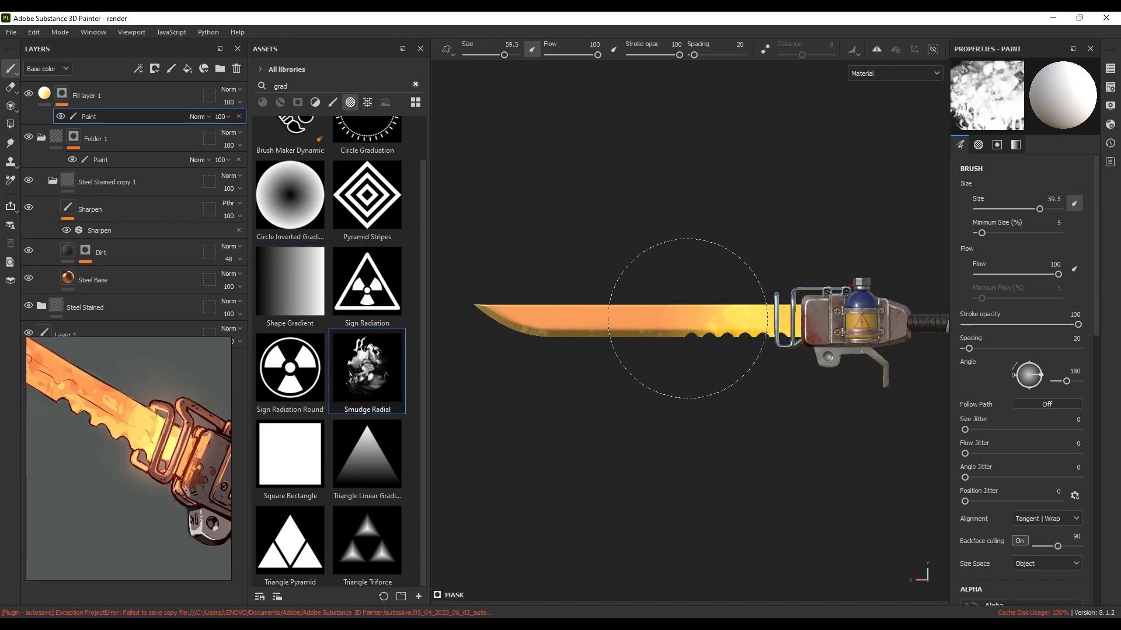
left_click(688, 319)
right_click_drag(700, 327, 763, 335, "alt")
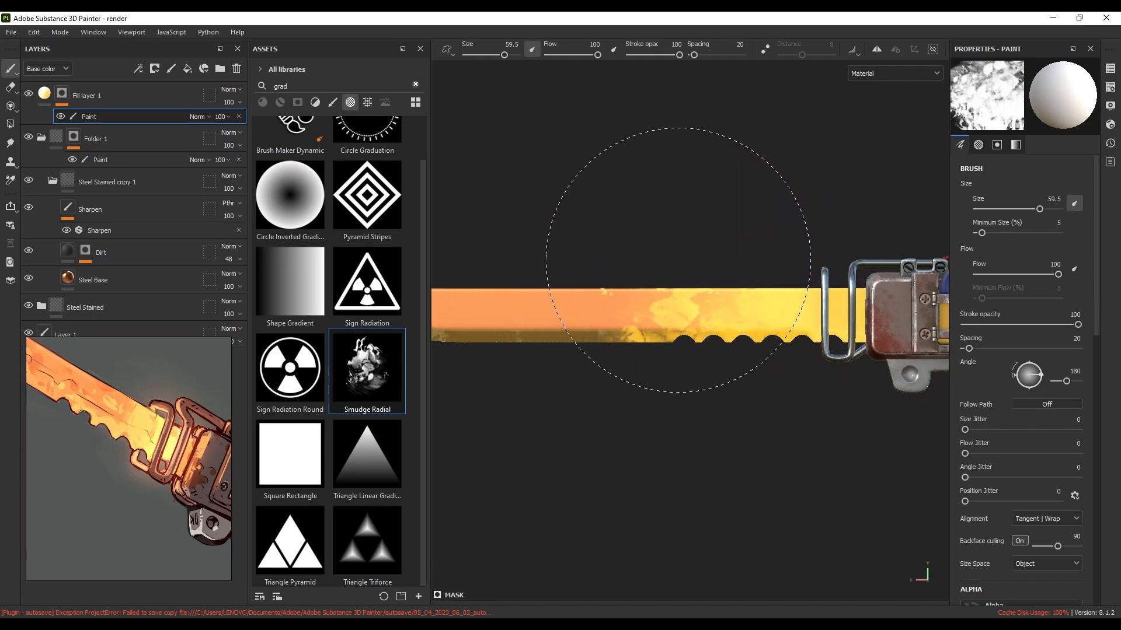
scroll(759, 347, "down", 2)
middle_click_drag(750, 352, 720, 343, "alt")
left_click(732, 337)
scroll(764, 346, "down", 2)
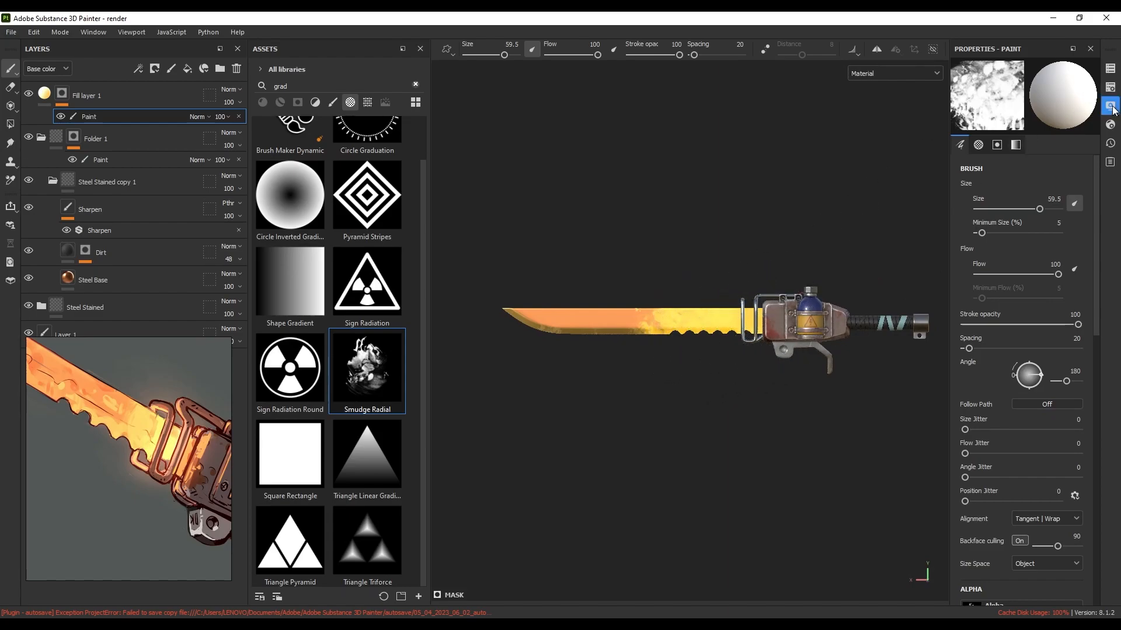
Enable Activate Post Effects with Glare in the viewport Display Settings
left_click(1111, 107)
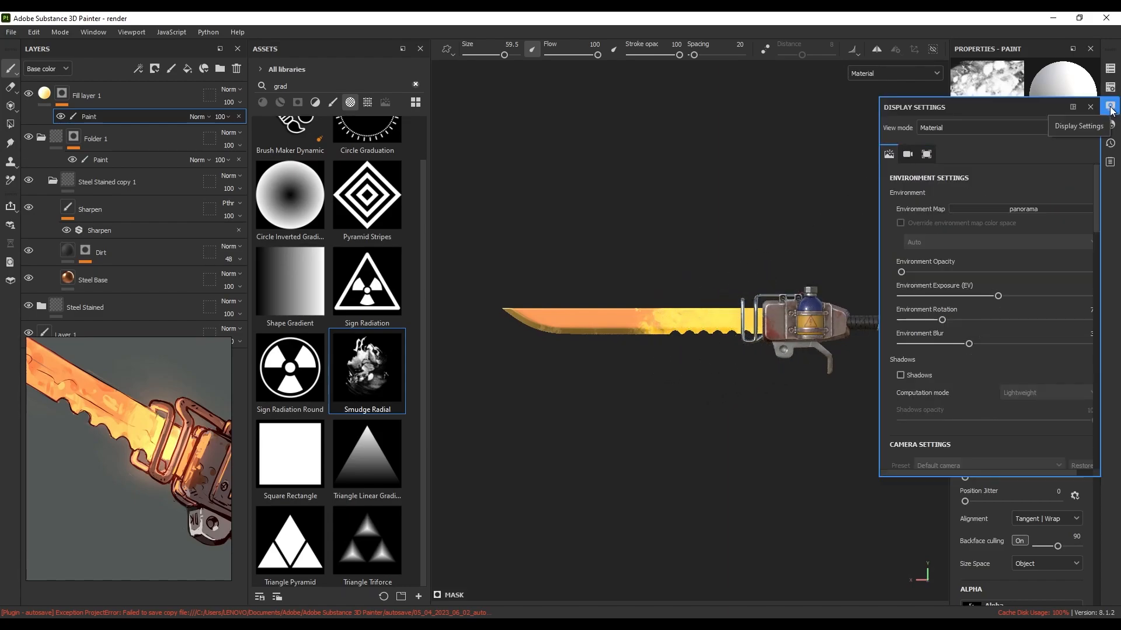
scroll(997, 210, "down", 8)
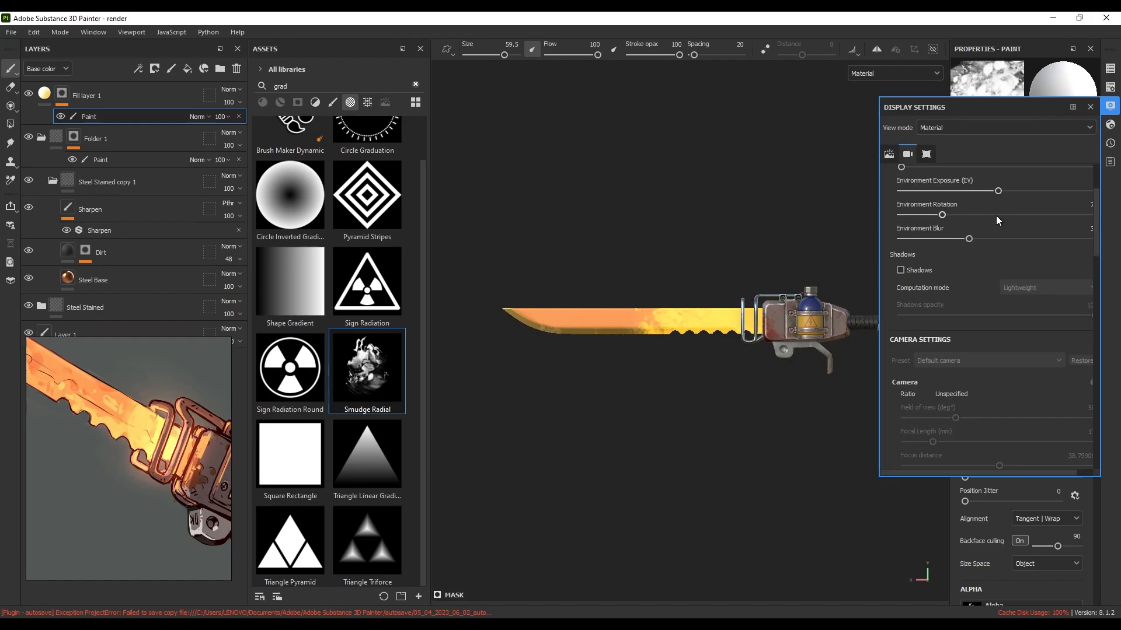
scroll(999, 222, "down", 3)
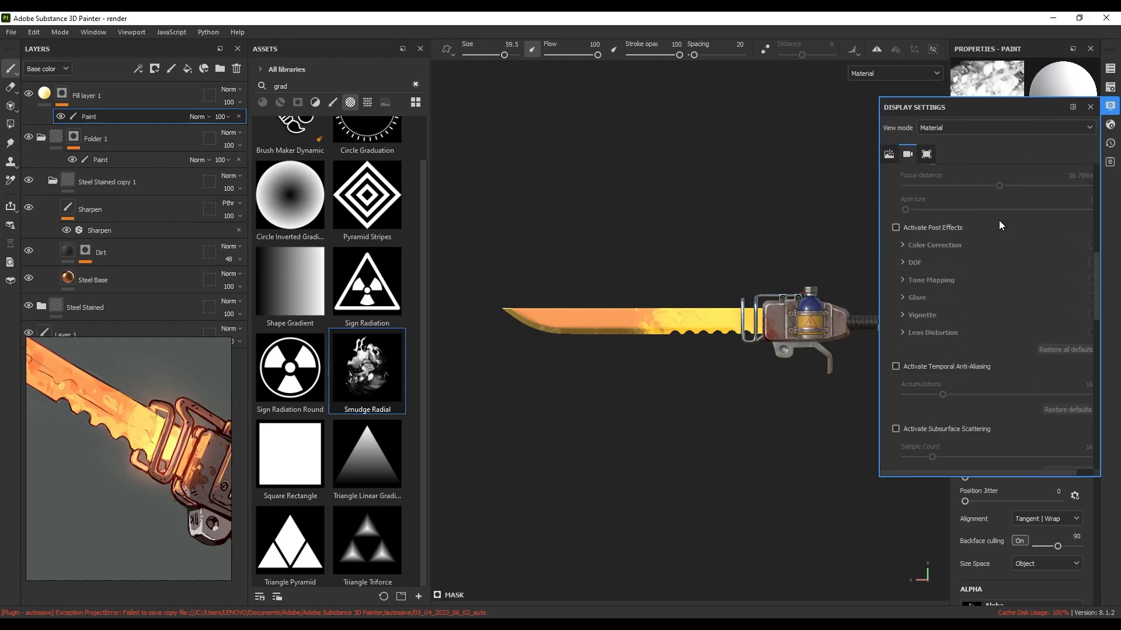
left_click(896, 228)
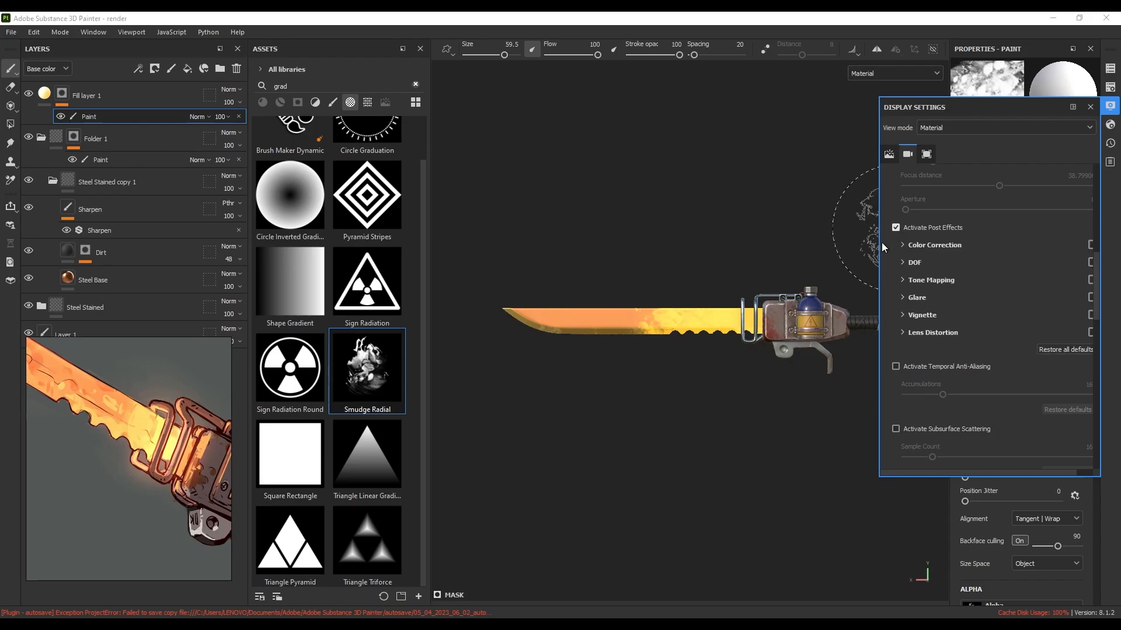
left_click_drag(877, 241, 844, 245)
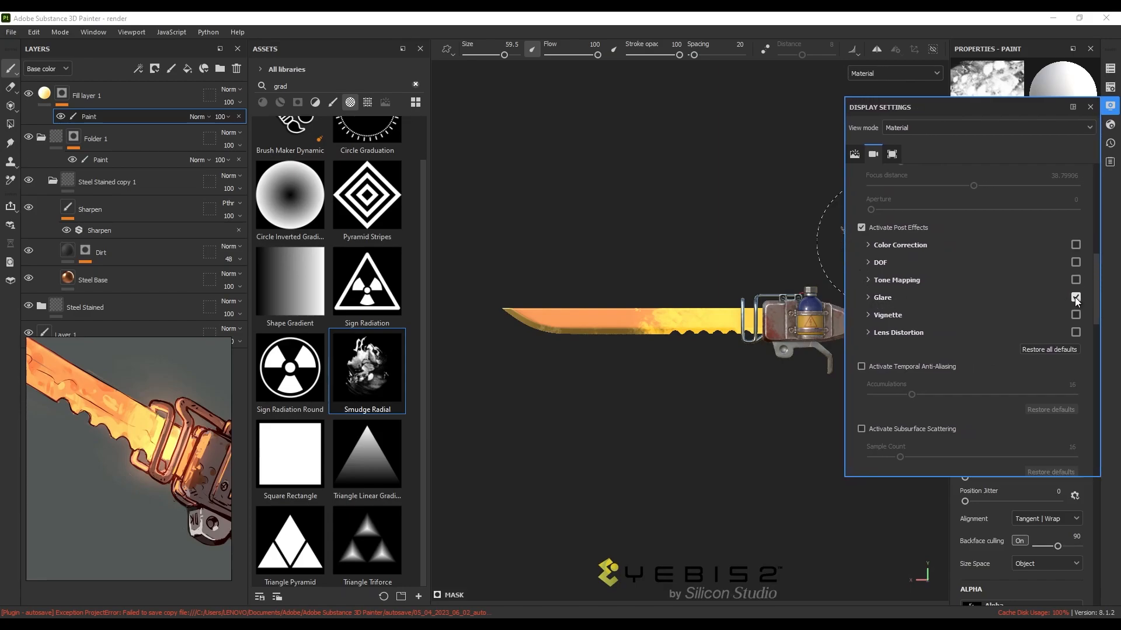
left_click(1109, 130)
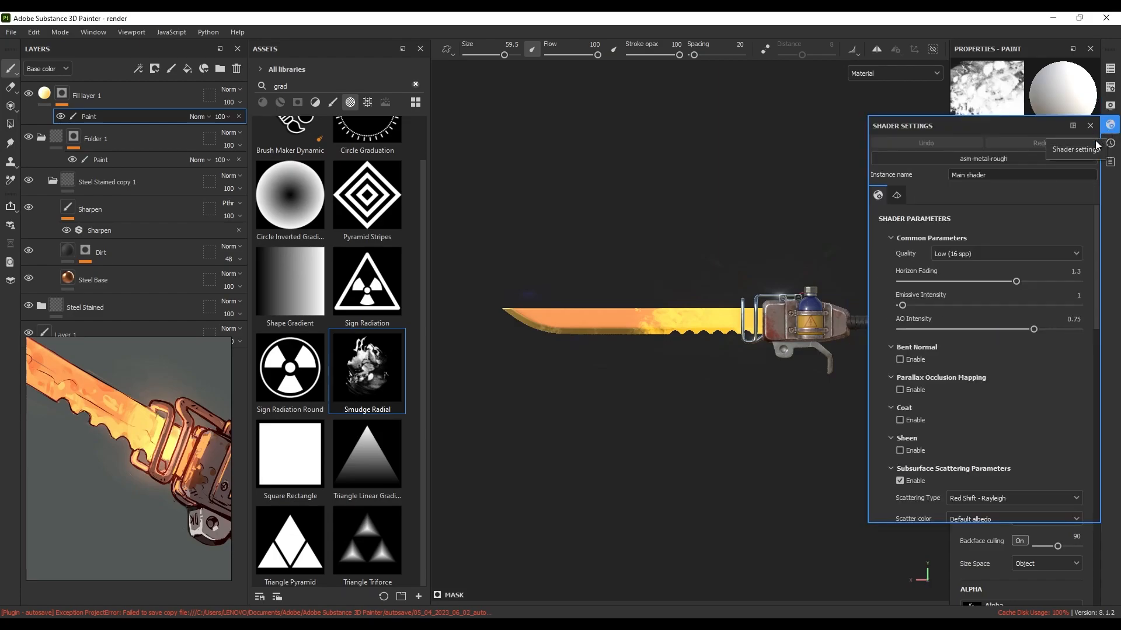
Raise the shader's Emissive Intensity from 1 to 2.3 and recentre the sword in view
left_click_drag(902, 303, 905, 302)
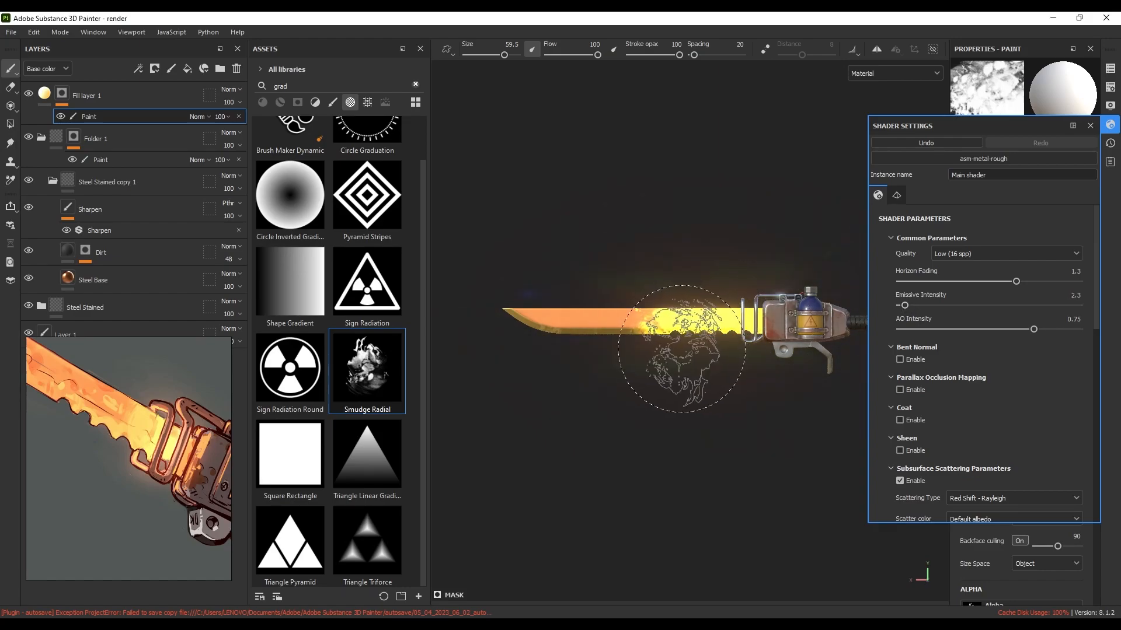
middle_click_drag(681, 349, 662, 342, "alt")
mouse_move(683, 340)
left_mouse_down("alt")
mouse_move(662, 343)
mouse_move(685, 338)
left_mouse_up("alt")
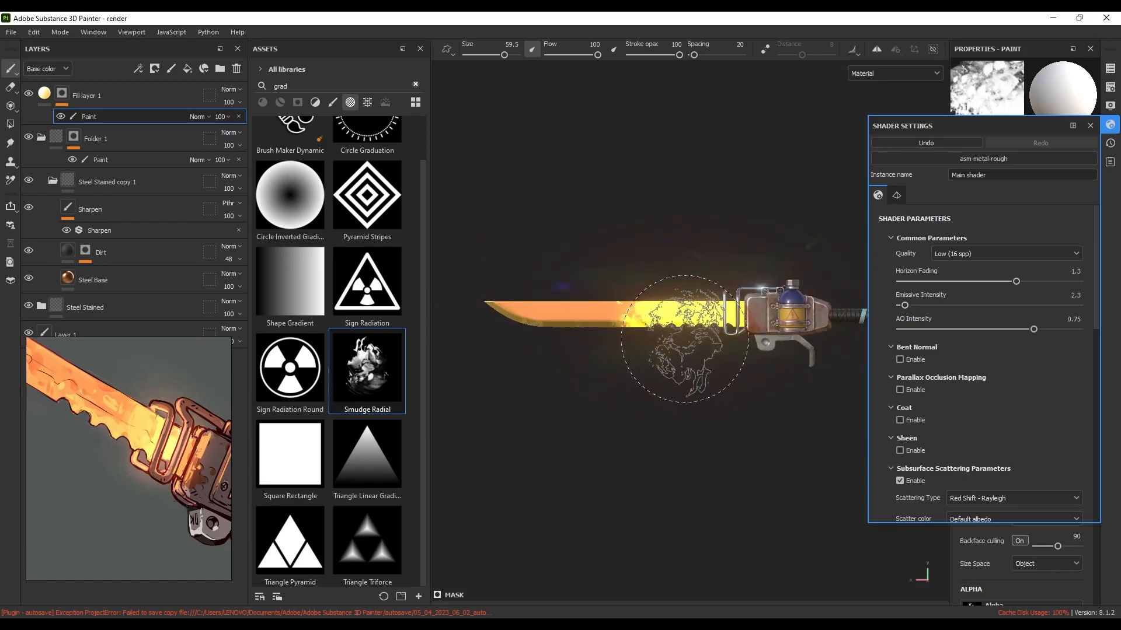
scroll(685, 339, "up", 3)
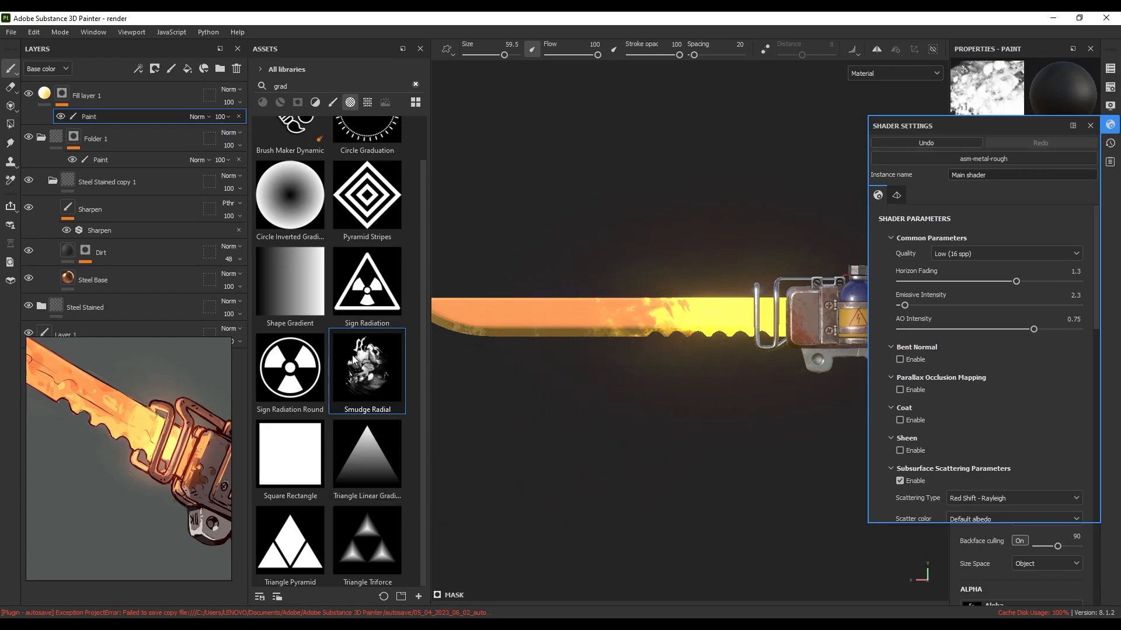
With the soft cloud alpha in white at brush size about 41, paint yellow glow further along the blade
scroll(354, 359, "up", 1)
left_click(416, 84)
left_click_drag(422, 120, 425, 252)
left_click_drag(424, 271, 425, 334)
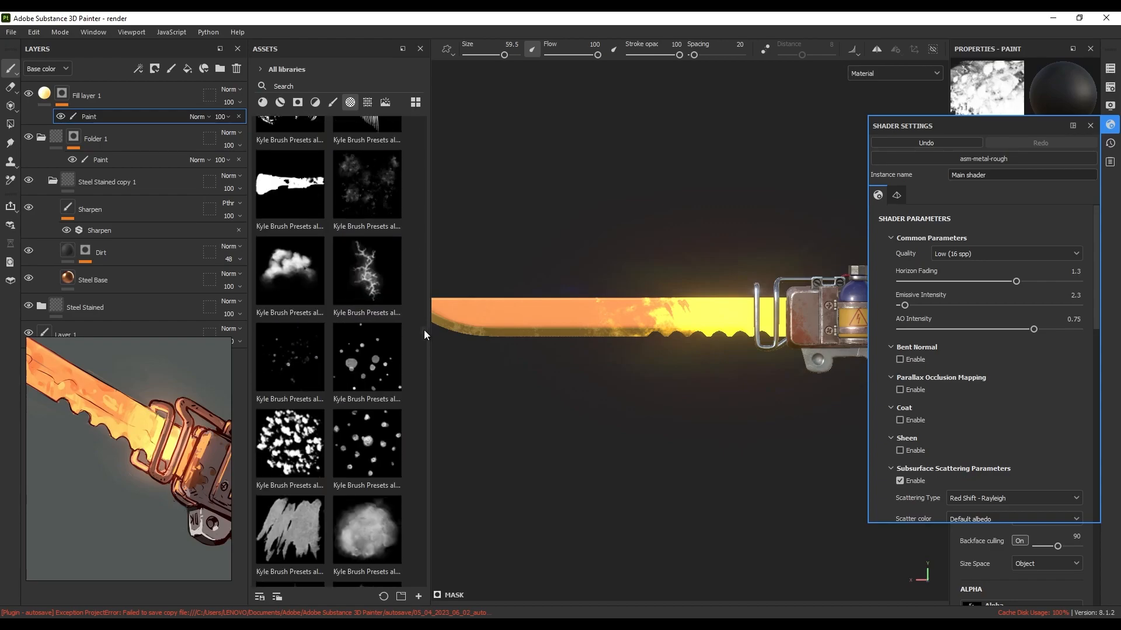
left_click(356, 534)
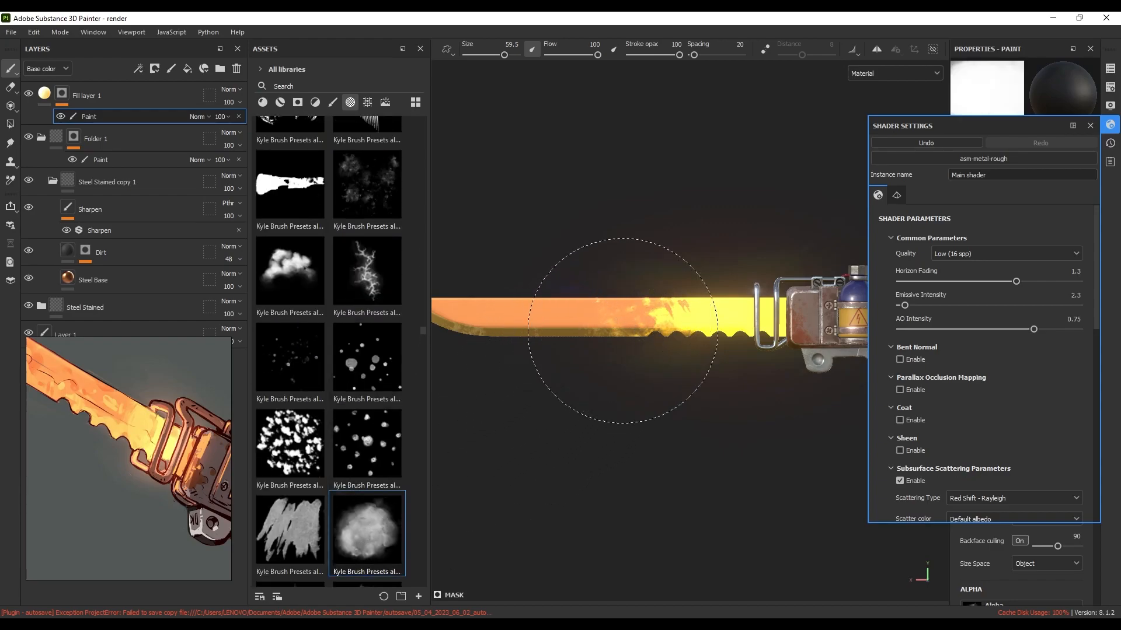
key("x")
mouse_move(701, 318)
right_mouse_down("alt")
mouse_move(676, 325)
mouse_move(658, 312)
right_mouse_up("alt")
mouse_move(661, 310)
left_mouse_down()
mouse_move(688, 294)
mouse_move(694, 309)
left_mouse_up()
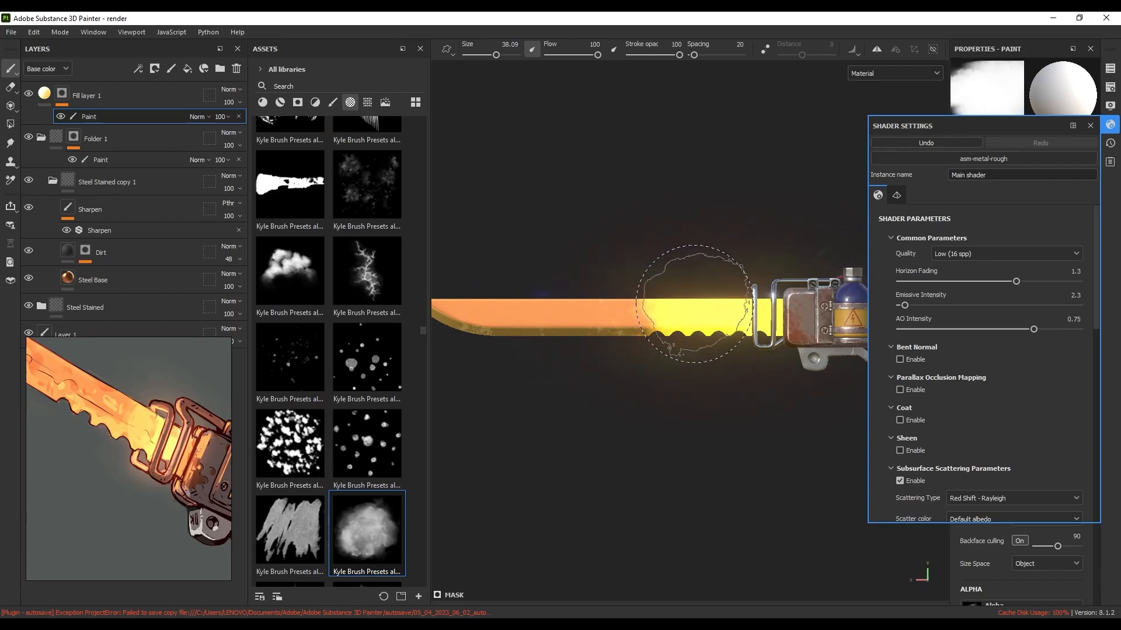
Switch the mask to black and try speckled, scratch, then Smudge Cloud alphas at brush size about 26
key("x")
scroll(310, 372, "down", 5)
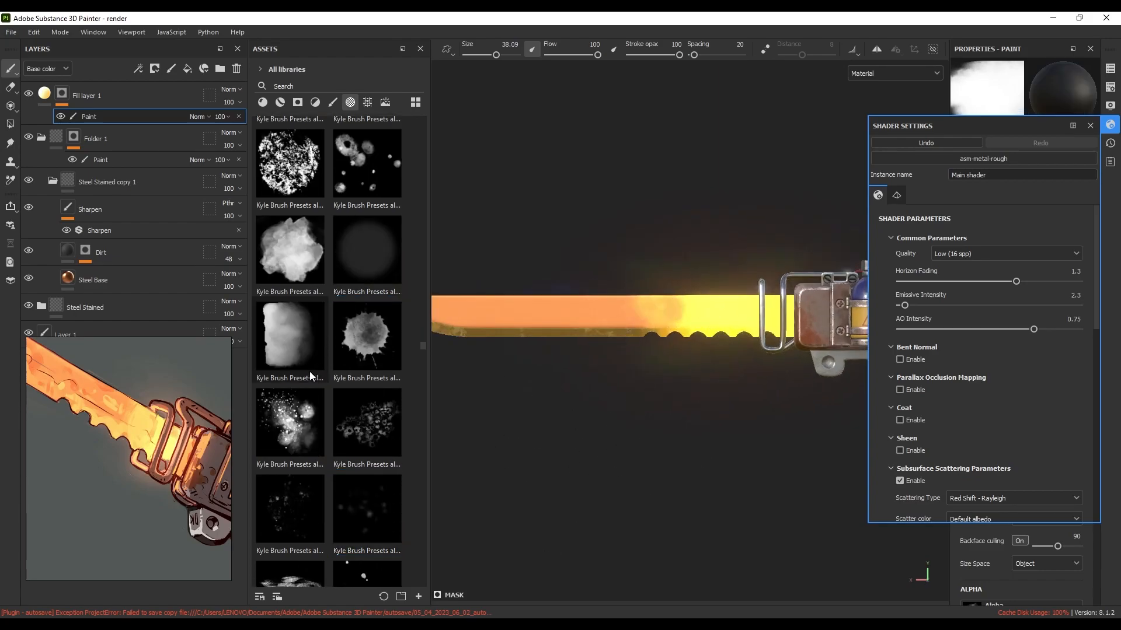
scroll(327, 380, "down", 5)
left_click(368, 288)
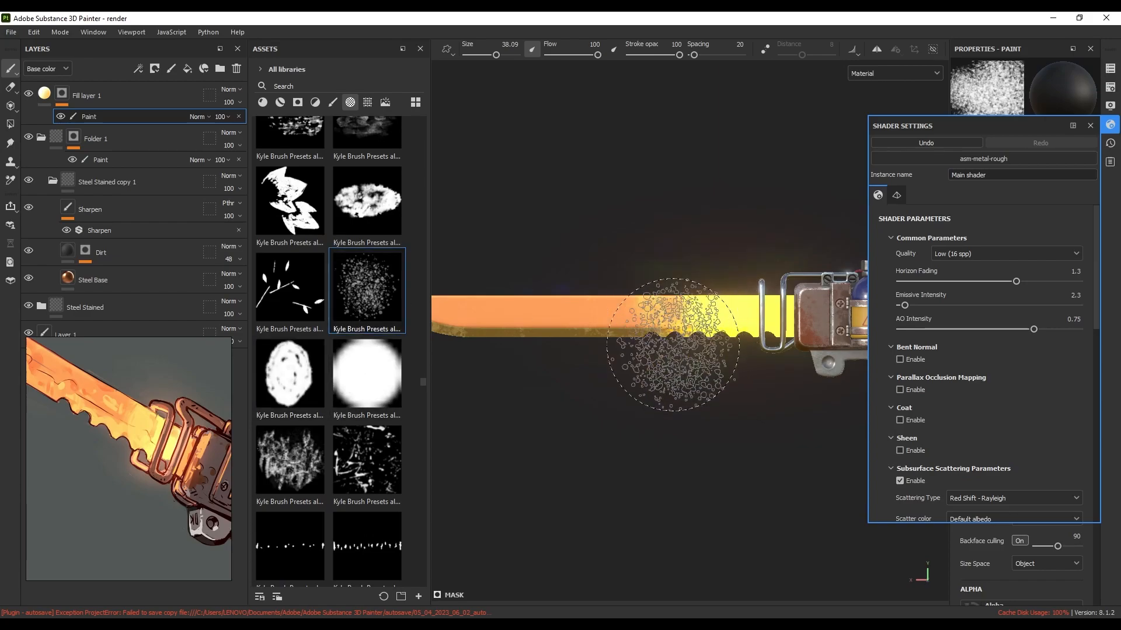
right_click_drag(709, 309, 692, 308, "ctrl")
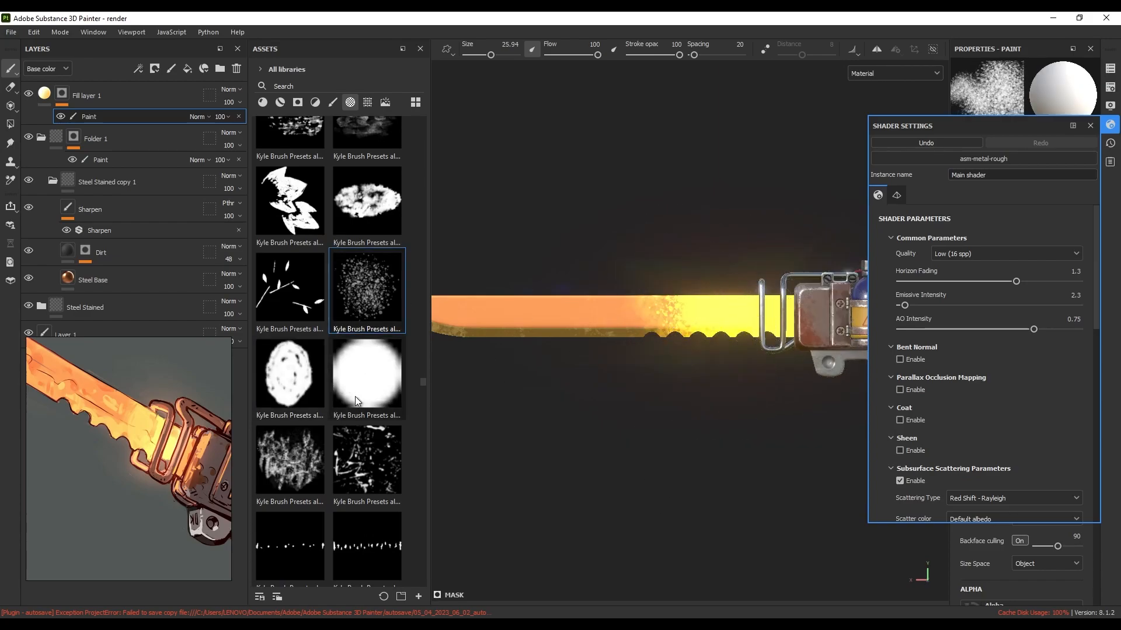
scroll(355, 398, "down", 3)
scroll(374, 375, "down", 3)
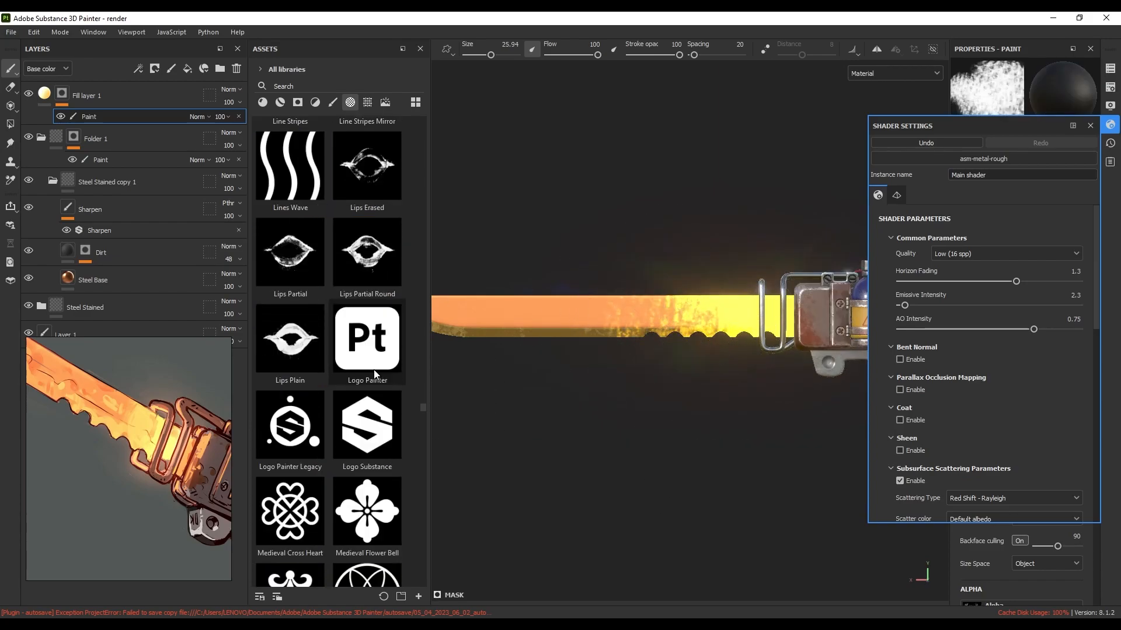
scroll(371, 370, "down", 5)
left_click(367, 365)
scroll(356, 356, "down", 3)
scroll(356, 350, "down", 6)
left_click(356, 349)
Extend the yellow glow along the blade with Smudge Cloud, then swap back to black paint
scroll(356, 349, "up", 1)
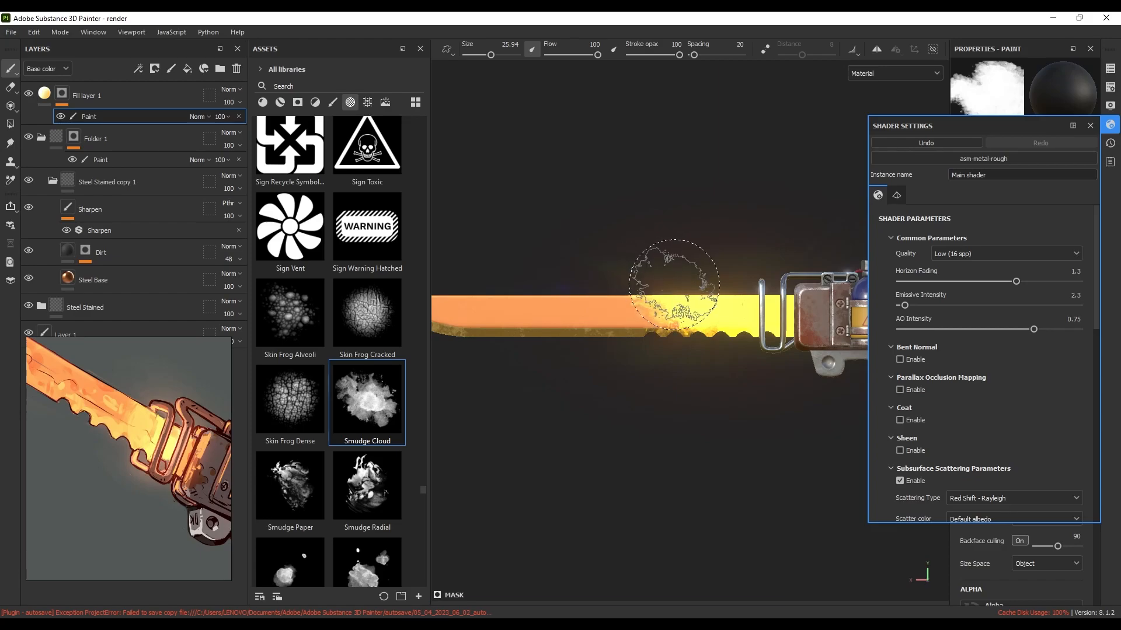
scroll(677, 366, "down", 4)
left_click_drag(661, 344, 911, 334, "alt")
left_click_drag(776, 345, 702, 345, "ctrl+alt")
key("x")
key("x")
mouse_move(726, 309)
left_mouse_down()
mouse_move(673, 317)
mouse_move(652, 356)
mouse_move(715, 360)
left_mouse_up()
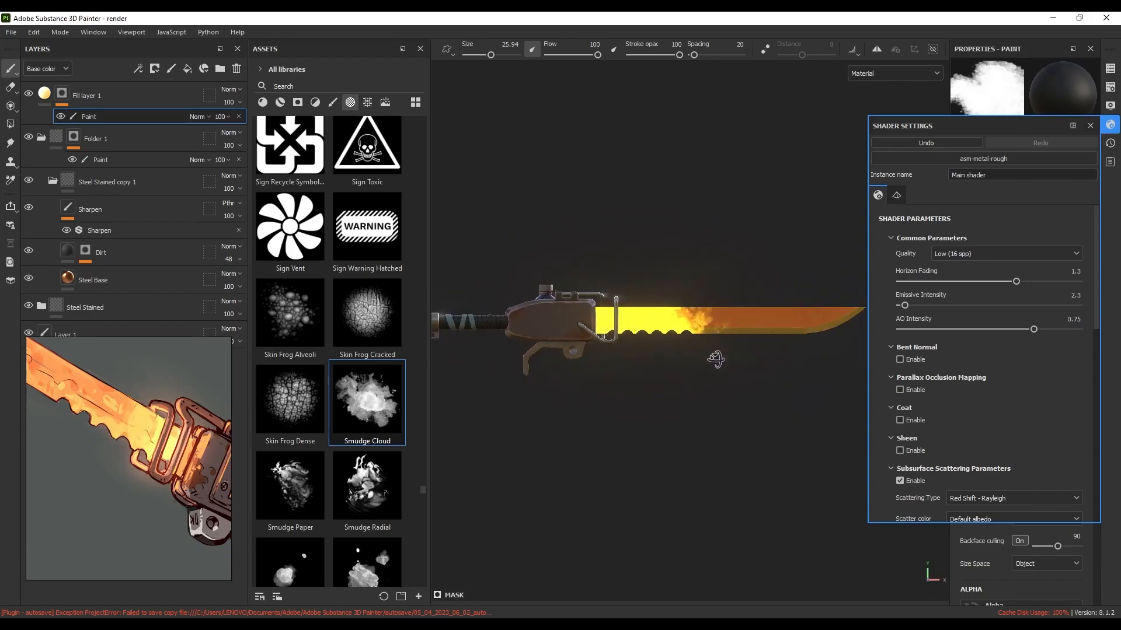
Try the Stain Brushed, Stain Napkin Island and Stain Splat Paper alphas, then settle on a soft cloudy alpha in white
scroll(323, 346, "down", 7)
scroll(320, 352, "up", 3)
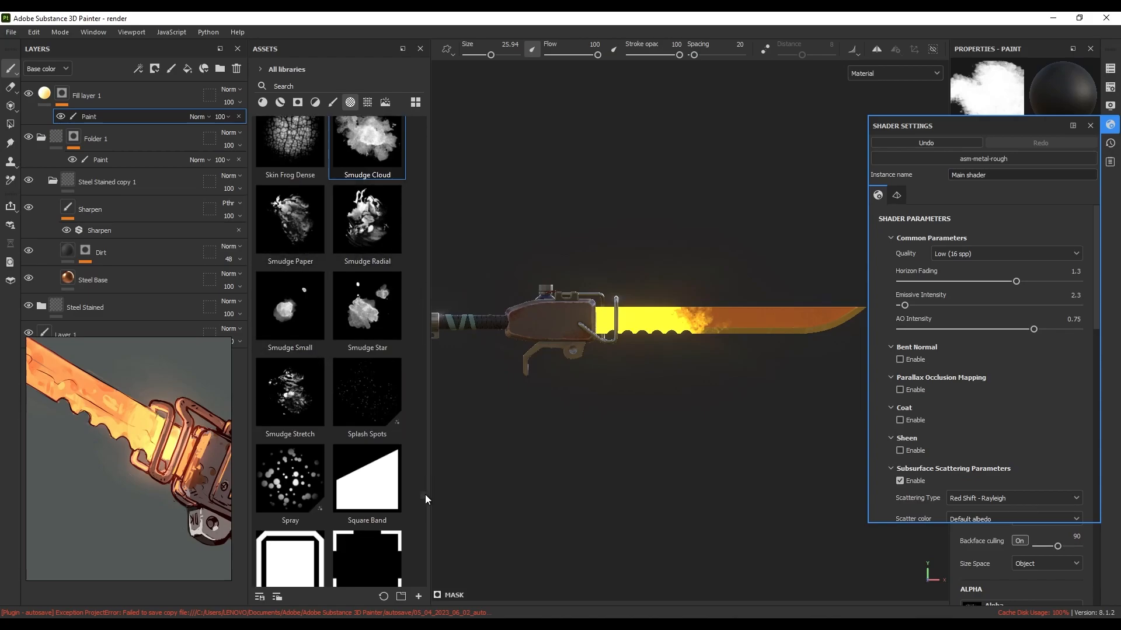
scroll(425, 496, "down", 5)
left_click(380, 475)
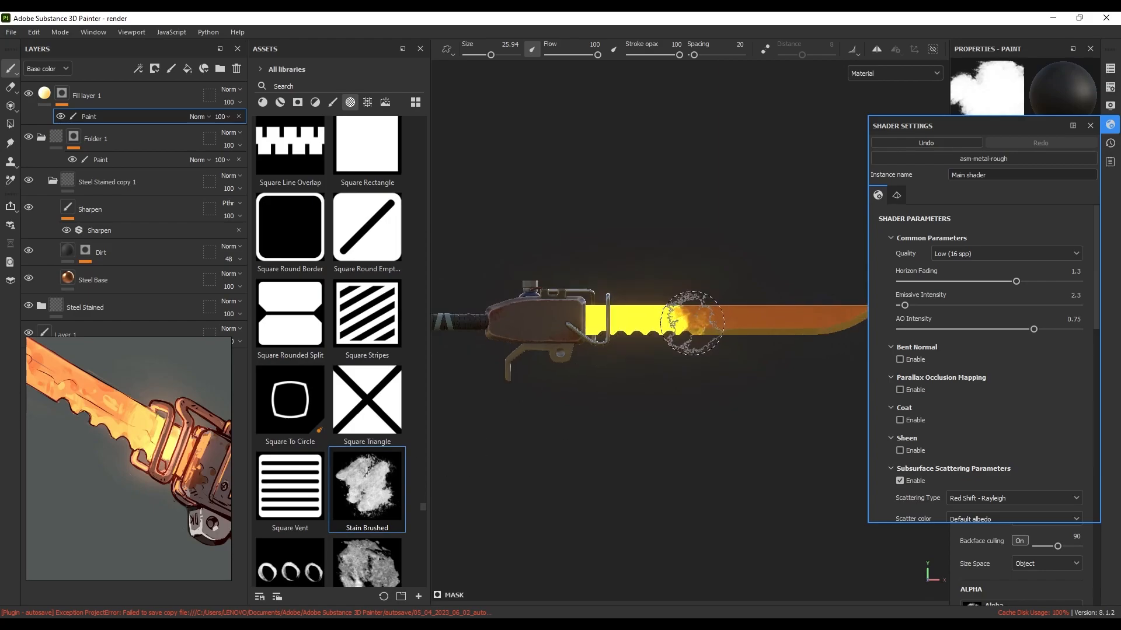
scroll(693, 323, "up", 1)
key("x")
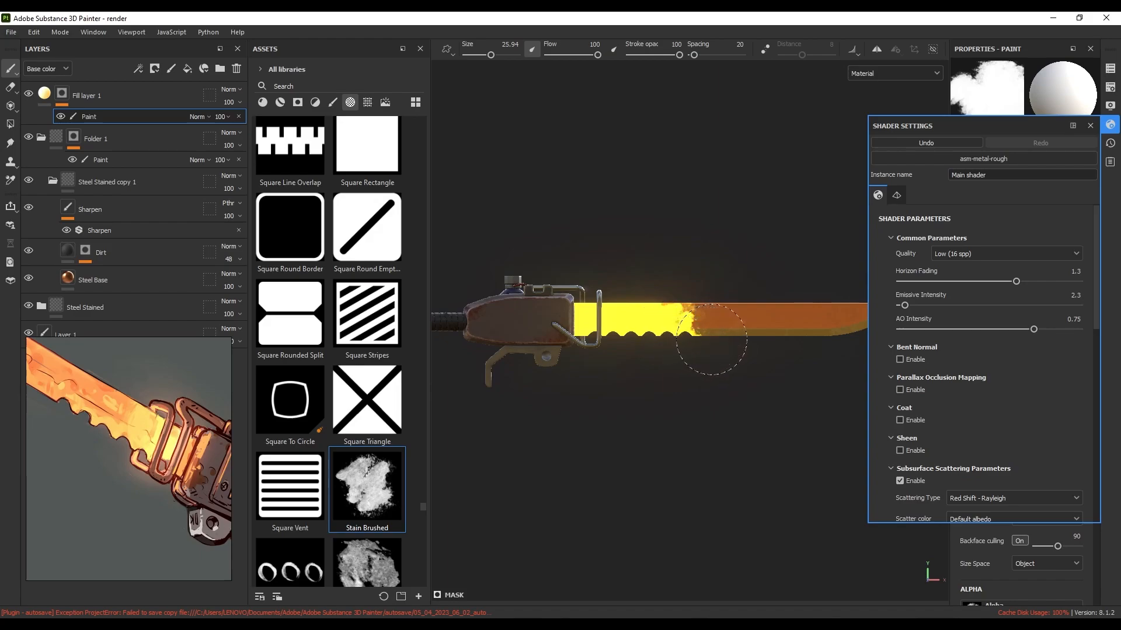
scroll(358, 366, "down", 5)
left_click(291, 388)
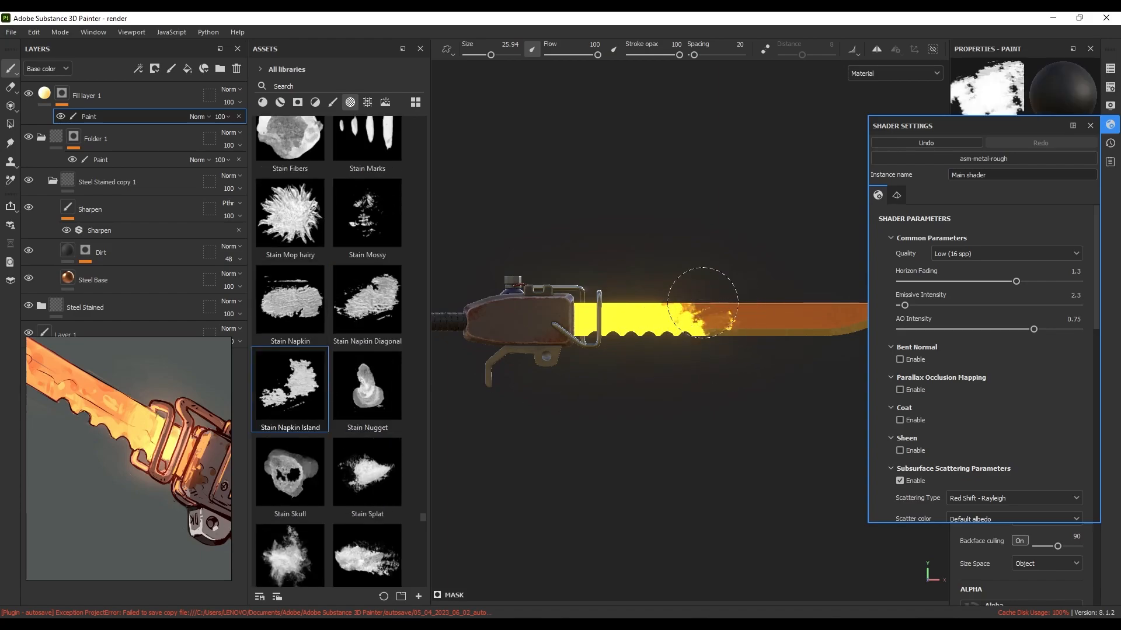
scroll(289, 279, "down", 3)
left_click(288, 286)
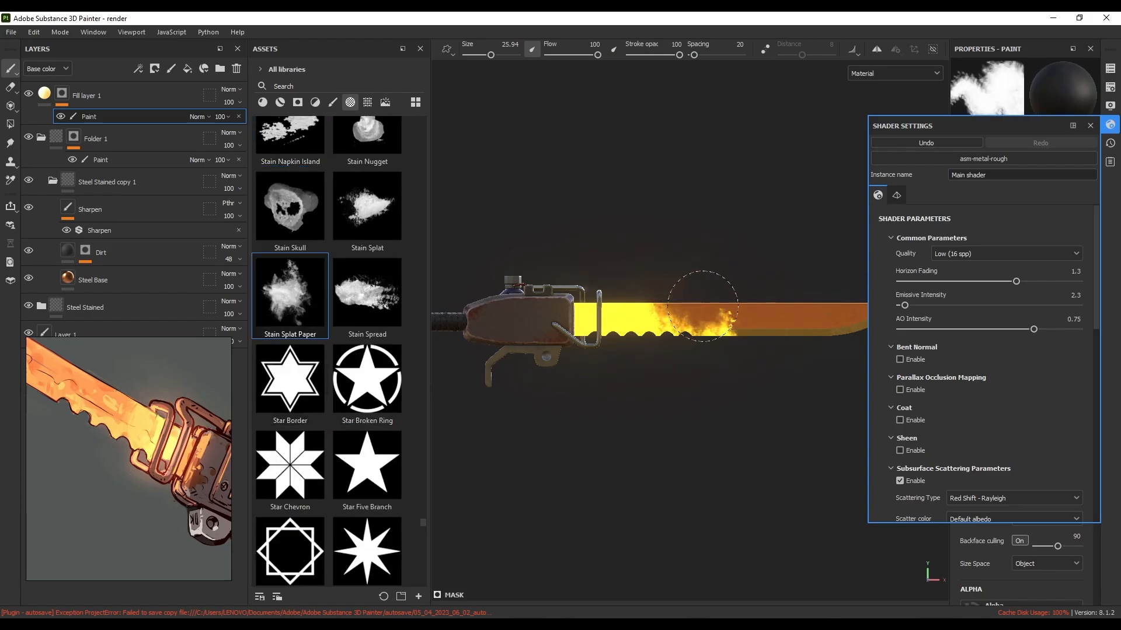
scroll(342, 381, "down", 12)
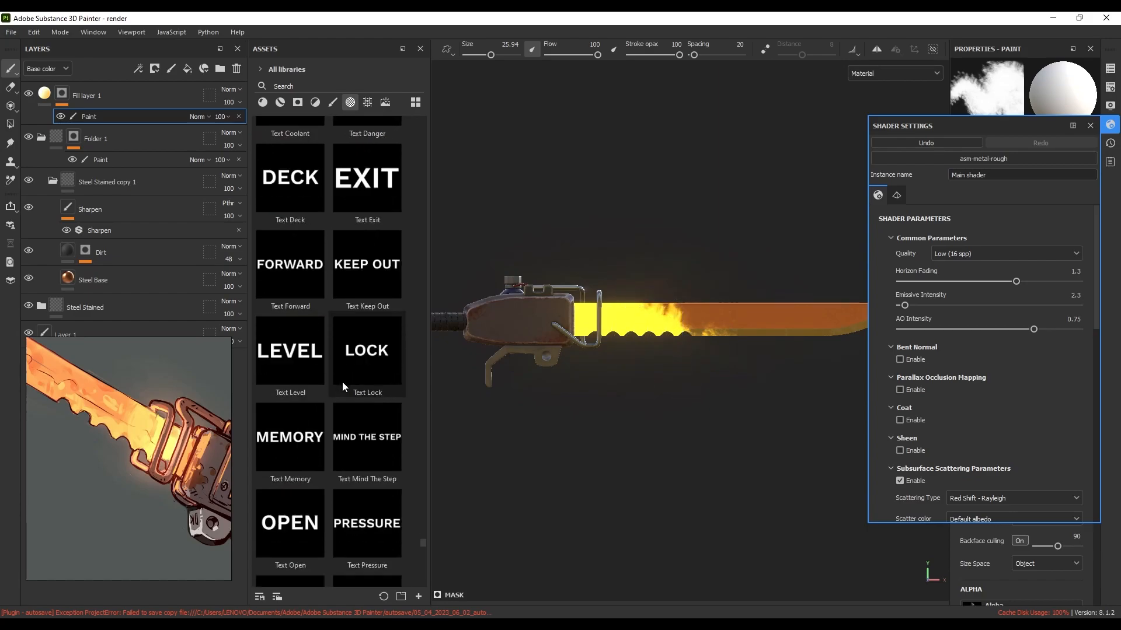
scroll(356, 397, "down", 5)
mouse_move(423, 581)
left_mouse_down()
mouse_move(437, 460)
mouse_move(415, 338)
left_mouse_up()
left_click(305, 345)
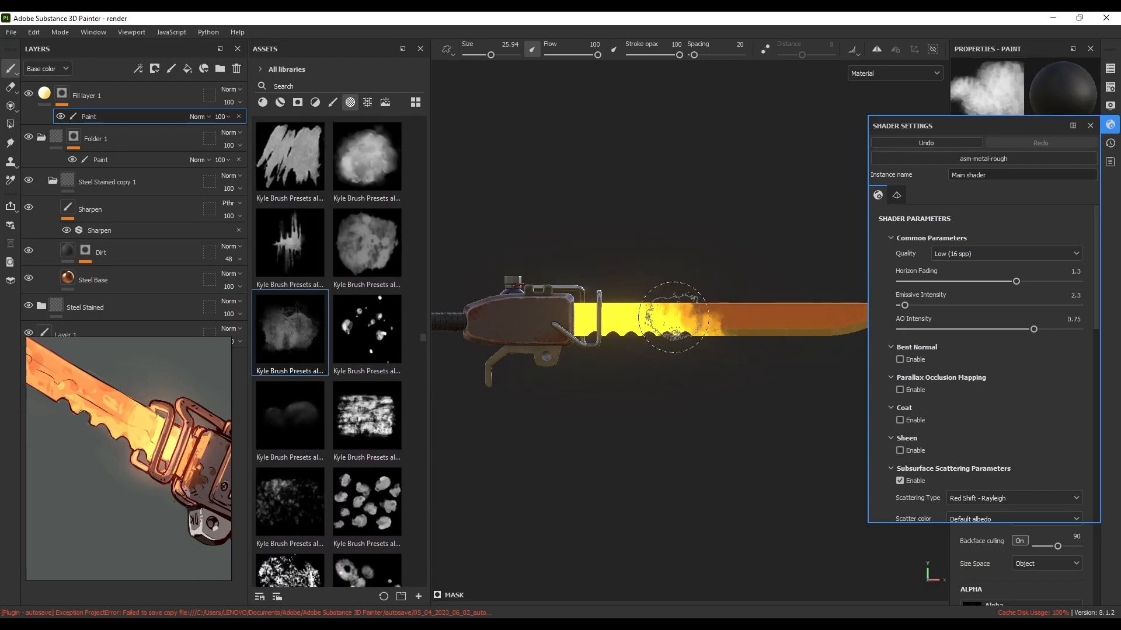
Dab the glow-to-orange transition on the blade, alternating black and white mask paint
right_click_drag(708, 332, 691, 363, "alt")
left_click_drag(690, 363, 695, 353, "alt+shift")
mouse_move(695, 352)
right_mouse_down("alt")
mouse_move(691, 375)
mouse_move(691, 345)
right_mouse_up("alt")
left_click_drag(691, 344, 680, 337, "alt")
right_click_drag(681, 337, 666, 346, "alt")
key("x")
left_click_drag(657, 348, 642, 358)
key("x")
key("x")
key("x")
mouse_move(613, 299)
right_mouse_down("alt")
mouse_move(667, 358)
mouse_move(680, 318)
right_mouse_up("alt")
Retouch the glow transition further toward the blade tip, still alternating black and white
key("x")
key("x")
left_click_drag(671, 313, 645, 345)
key("x")
right_click_drag(652, 343, 636, 344, "alt")
mouse_move(636, 344)
left_mouse_down("alt")
mouse_move(666, 351)
mouse_move(646, 345)
left_mouse_up("alt")
right_click_drag(645, 345, 583, 327, "alt")
key("x")
key("x")
mouse_move(620, 308)
left_mouse_down()
mouse_move(570, 316)
mouse_move(560, 298)
left_mouse_up()
key("x")
key("x")
key("x")
key("x")
left_click_drag(555, 292, 570, 286)
key("x")
Orbit, zoom and pan around the sword to inspect the guard, handle and whole blade
right_click_drag(625, 278, 655, 333, "alt")
left_click_drag(656, 333, 671, 336, "alt+shift")
mouse_move(672, 336)
right_mouse_down("alt")
mouse_move(626, 325)
mouse_move(733, 346)
right_mouse_up("alt")
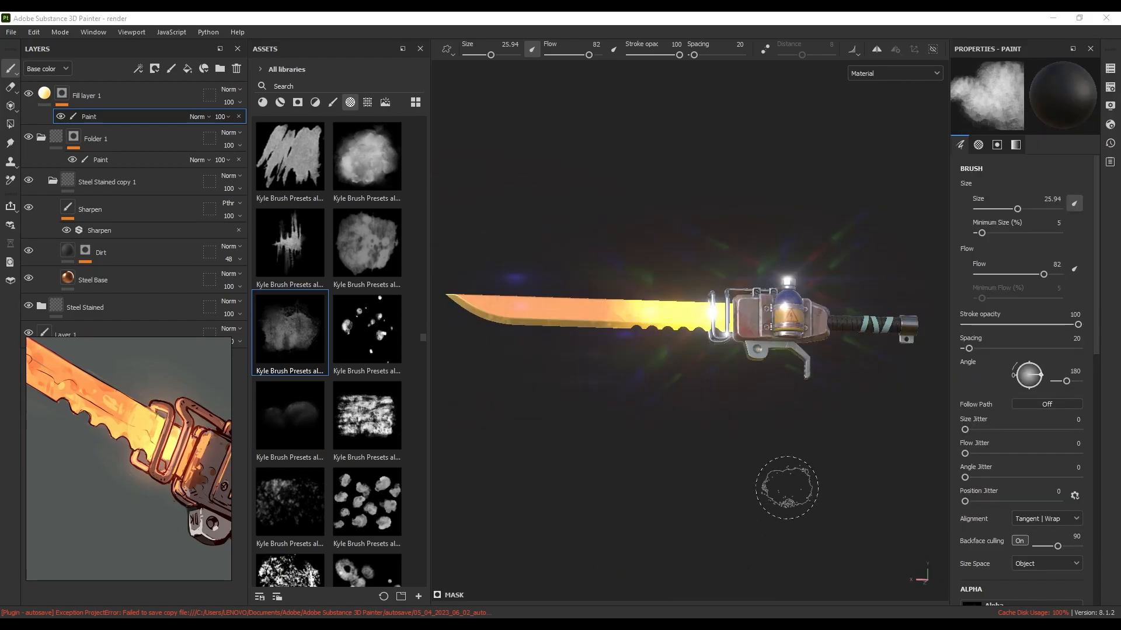
mouse_move(720, 438)
right_mouse_down("alt")
mouse_move(638, 375)
mouse_move(612, 378)
mouse_move(745, 370)
mouse_move(763, 400)
right_mouse_up("alt")
left_click_drag(763, 400, 744, 375, "alt")
middle_click_drag(744, 375, 667, 366, "alt")
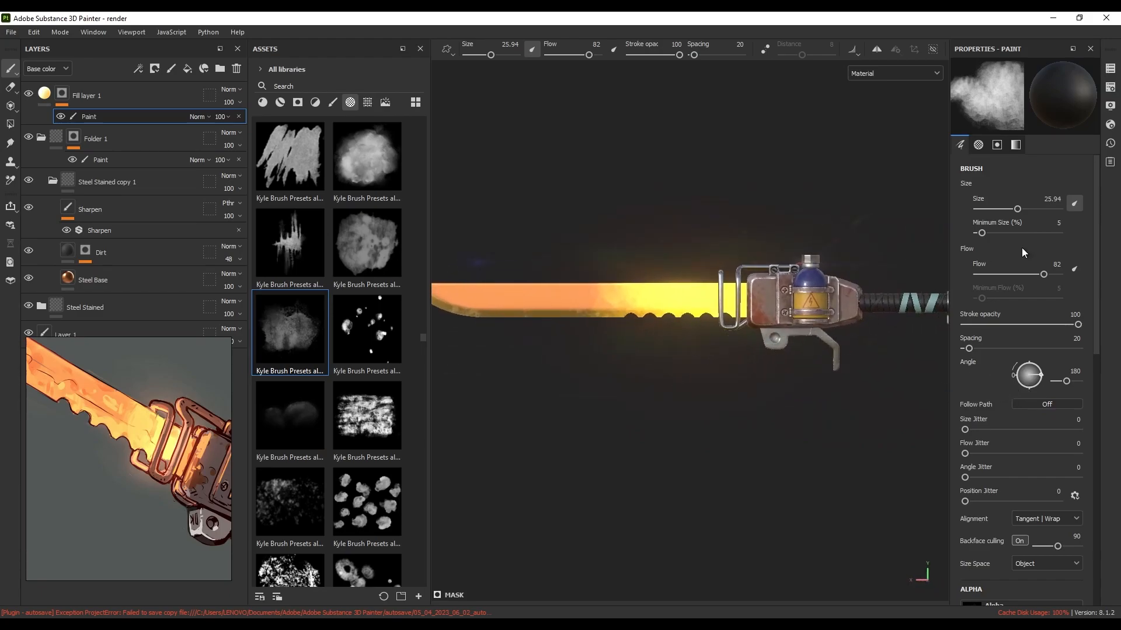
left_click(1111, 107)
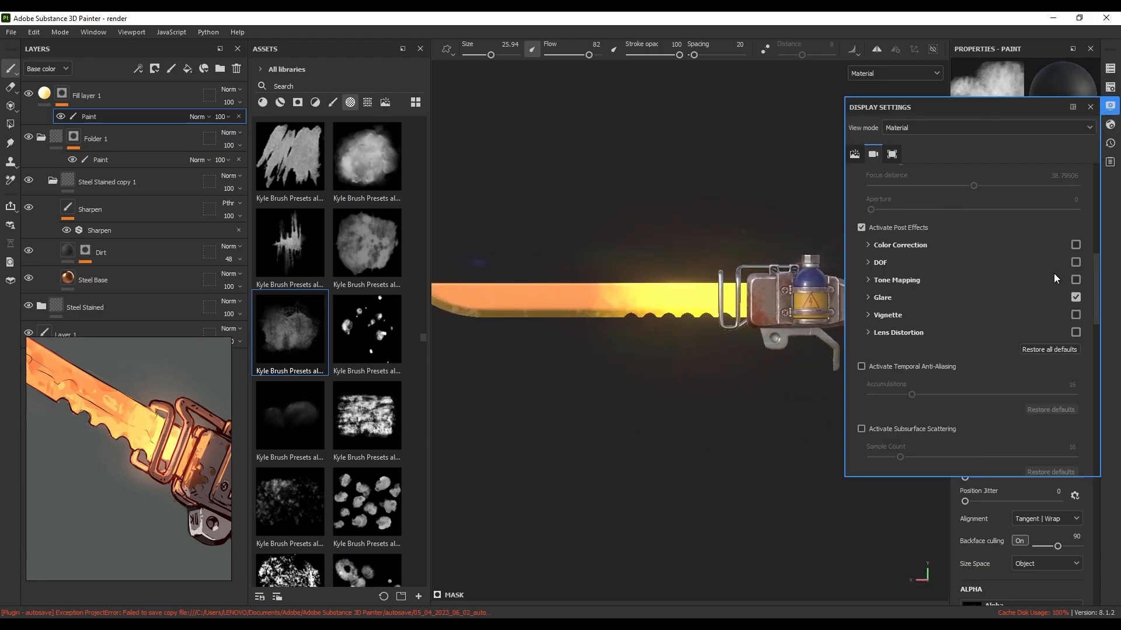
left_click(1089, 106)
middle_click_drag(672, 324, 743, 380, "alt")
scroll(711, 333, "up", 3)
scroll(727, 375, "up", 3)
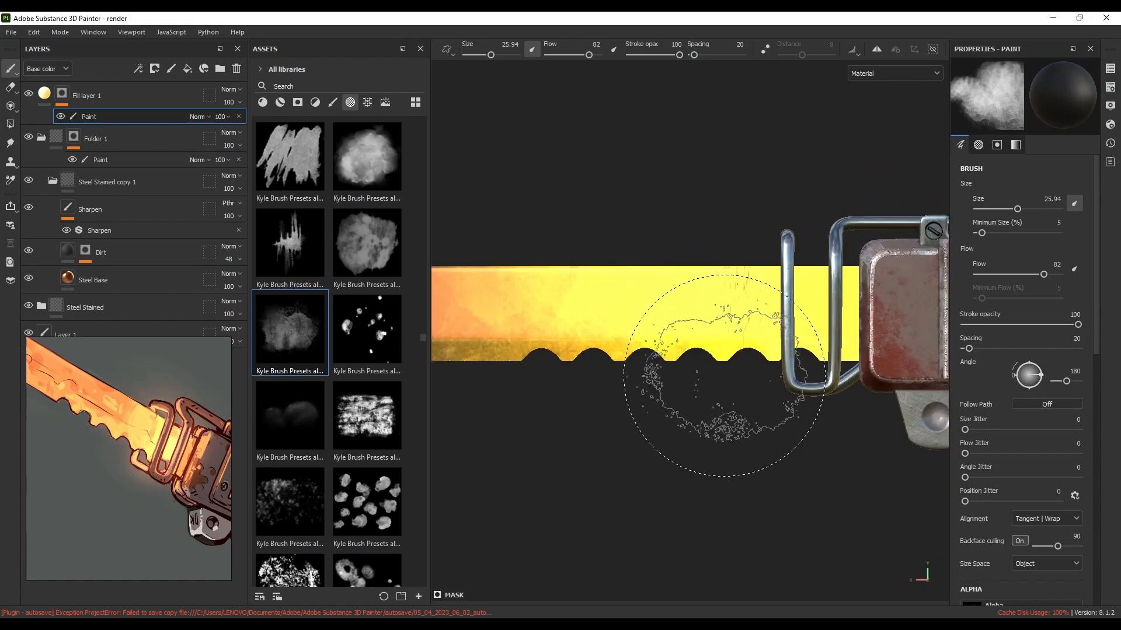
scroll(741, 386, "down", 5)
scroll(747, 388, "down", 2)
middle_click_drag(669, 376, 711, 381, "alt")
left_click_drag(711, 381, 1060, 400, "alt+shift")
middle_click_drag(801, 359, 552, 345, "alt")
middle_click_drag(713, 353, 572, 357, "alt")
scroll(578, 368, "up", 3)
middle_click_drag(671, 373, 814, 377, "alt")
scroll(672, 356, "up", 2)
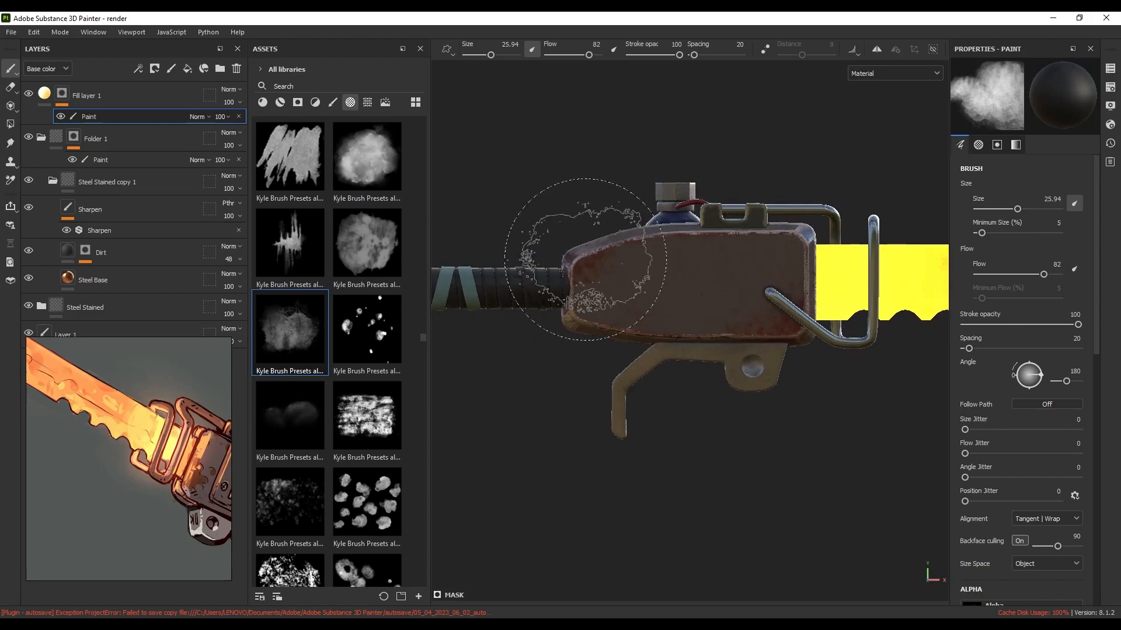
scroll(712, 387, "down", 3)
mouse_move(788, 386)
left_mouse_down("alt")
mouse_move(643, 370)
mouse_move(666, 395)
mouse_move(833, 351)
left_mouse_up("alt")
scroll(682, 429, "down", 1)
mouse_move(682, 429)
middle_mouse_down("alt")
mouse_move(824, 382)
mouse_move(811, 383)
middle_mouse_up("alt")
scroll(827, 386, "down", 1)
scroll(788, 380, "up", 3)
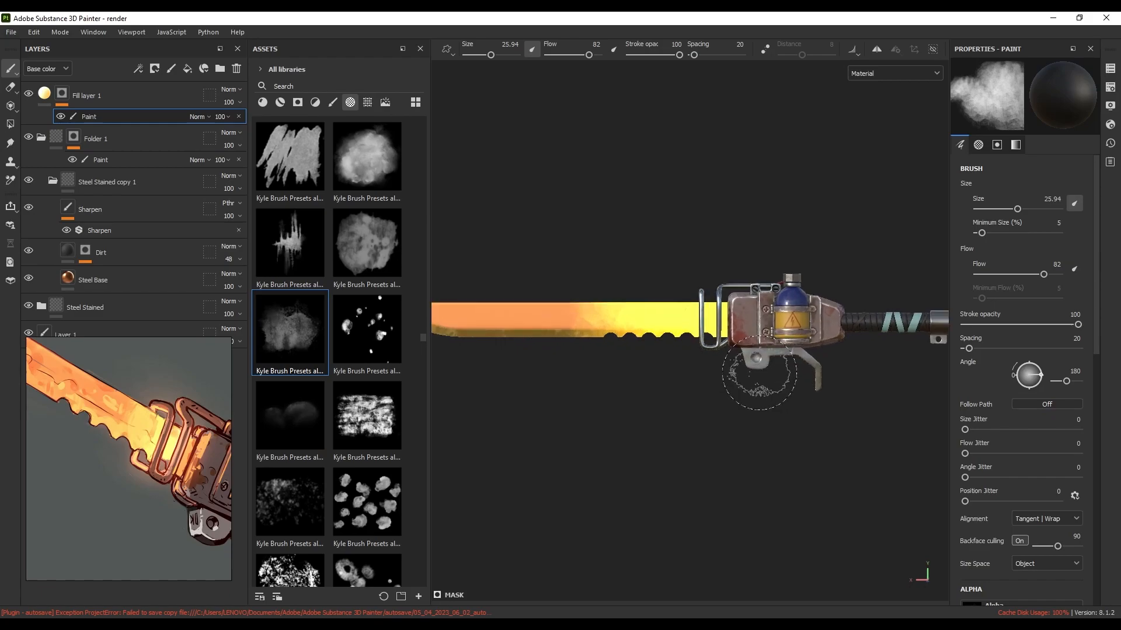
scroll(753, 373, "down", 2)
mouse_move(753, 374)
left_mouse_down("alt")
mouse_move(784, 341)
mouse_move(738, 374)
left_mouse_up("alt")
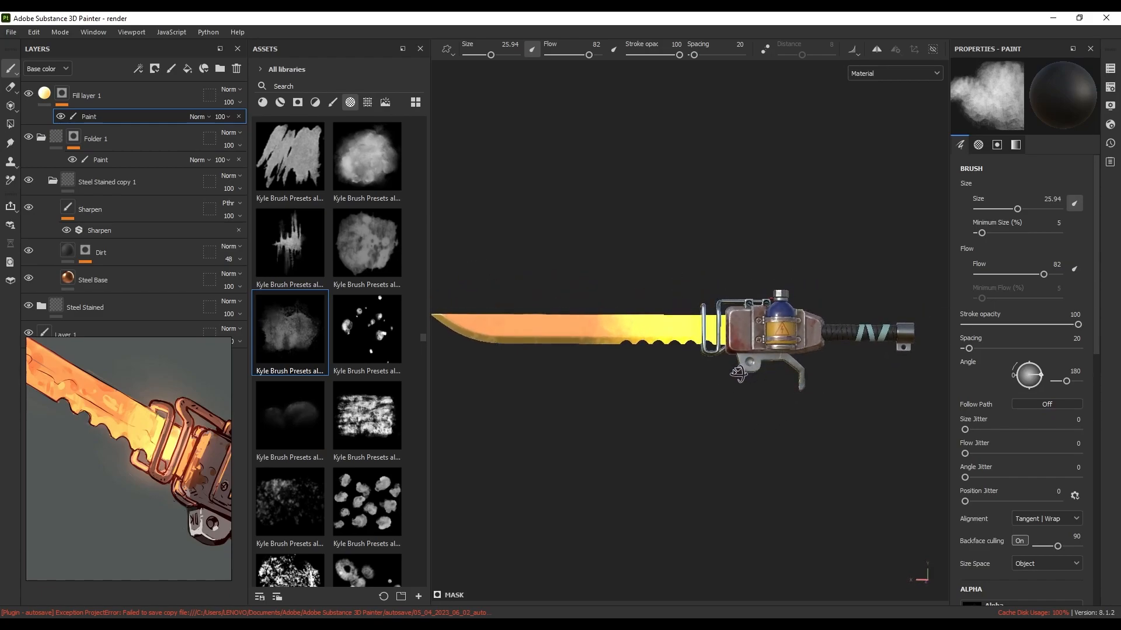
middle_click_drag(722, 388, 732, 390, "alt")
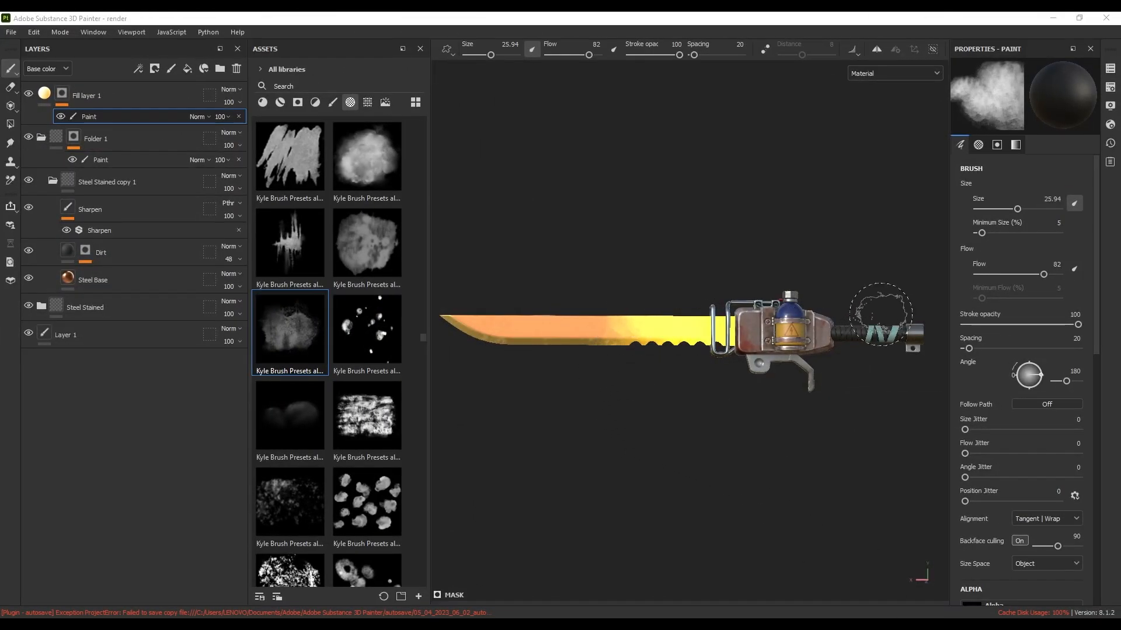
In Export Textures, duplicate the PBR Metallic Roughness output template and rename the copy Blender
left_click(14, 34)
left_click(54, 225)
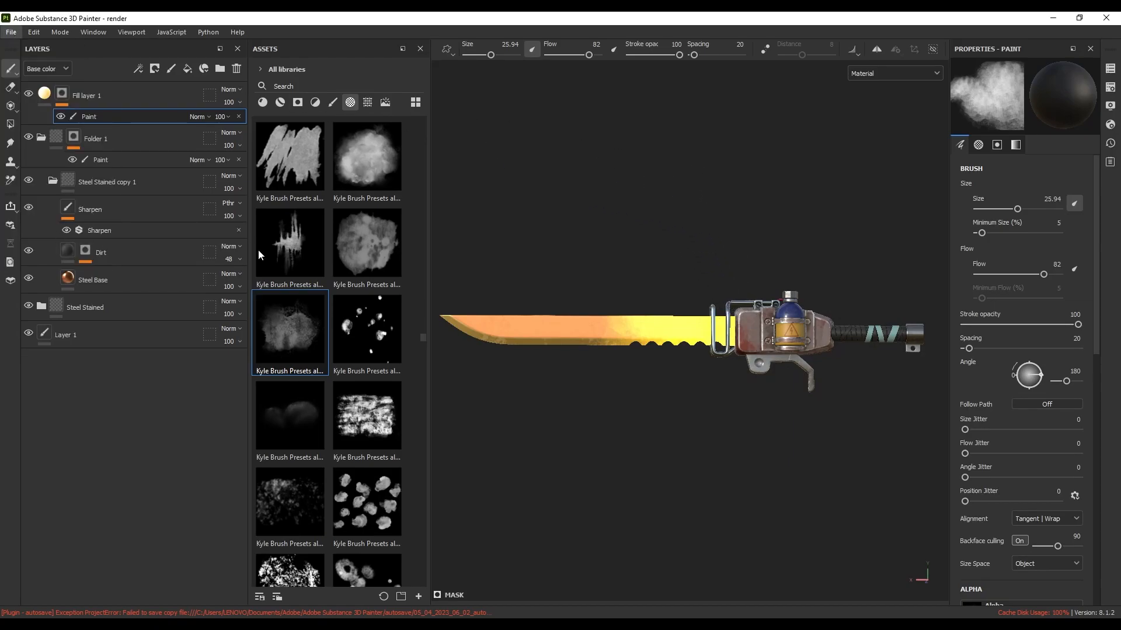
left_click_drag(430, 104, 433, 88)
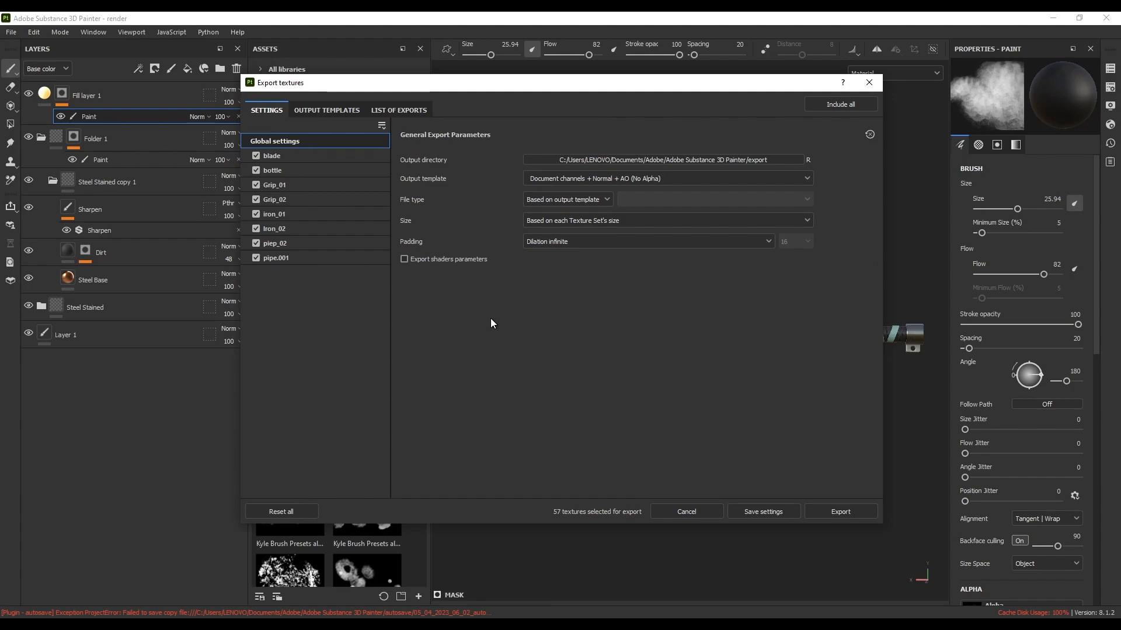
left_click(320, 110)
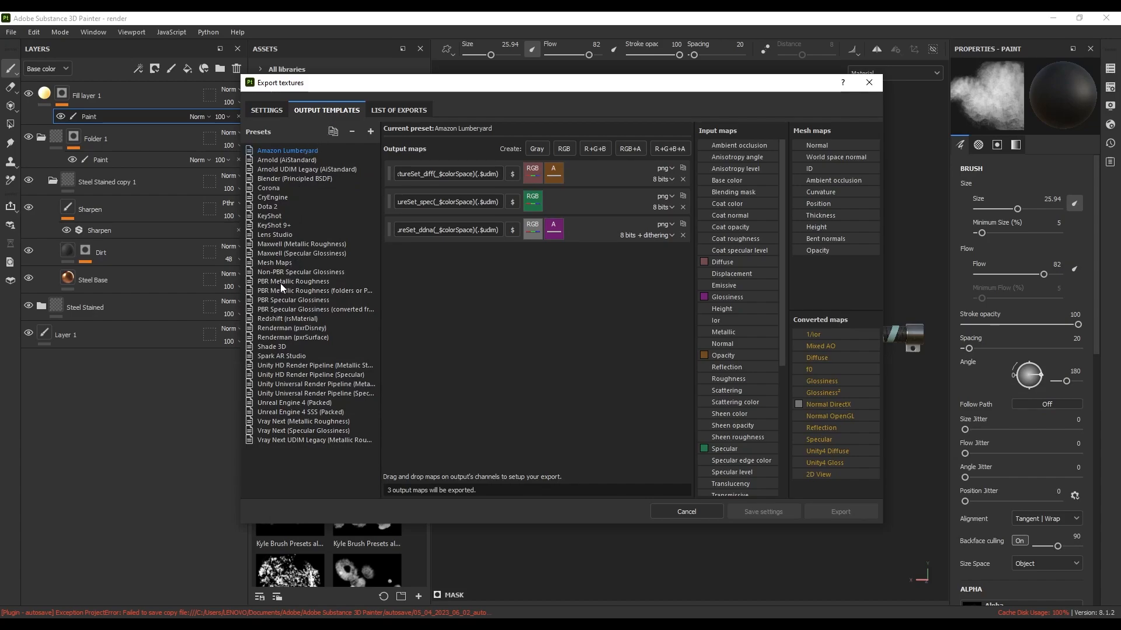
left_click(281, 283)
left_click(332, 131)
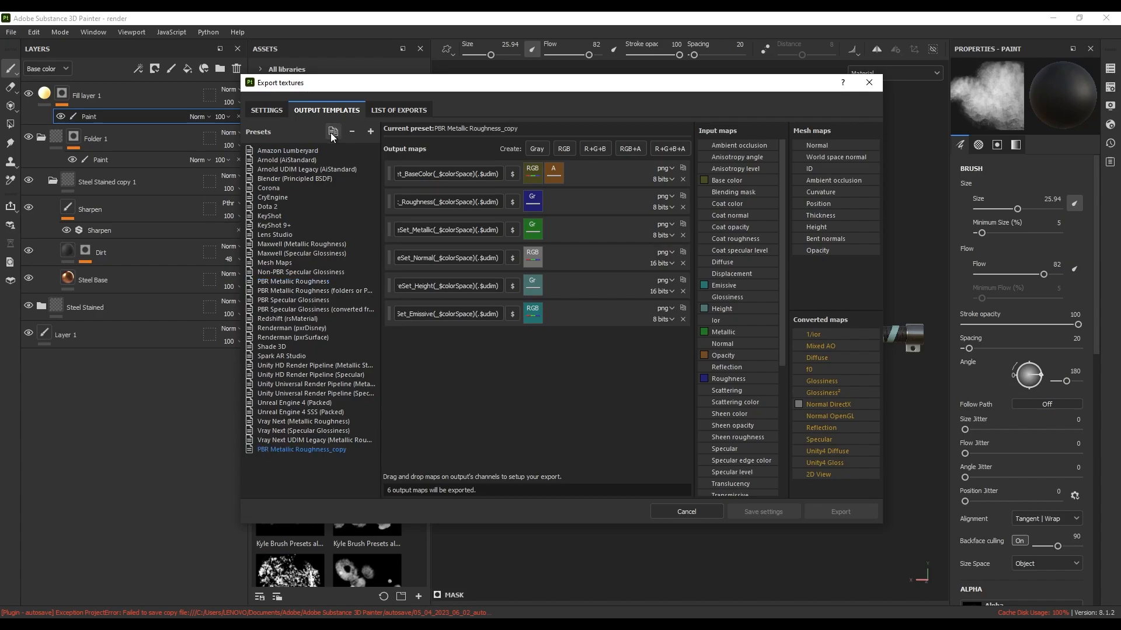
double_click(286, 450)
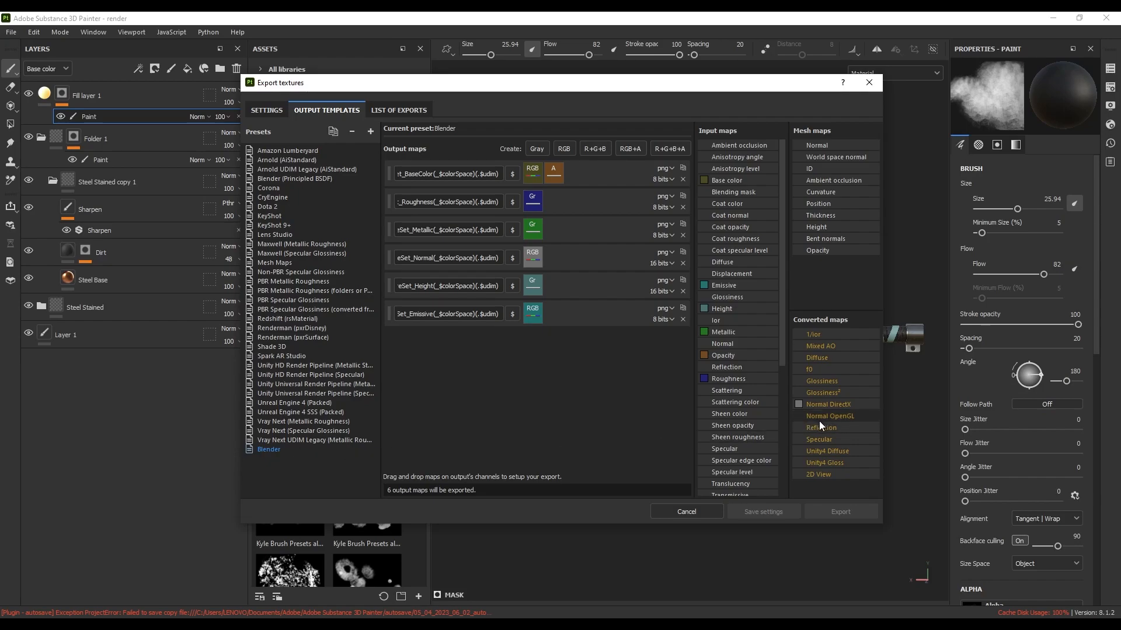
Feed Normal OpenGL's RGB channels into the Blender template's Normal output
left_click_drag(839, 418, 533, 261)
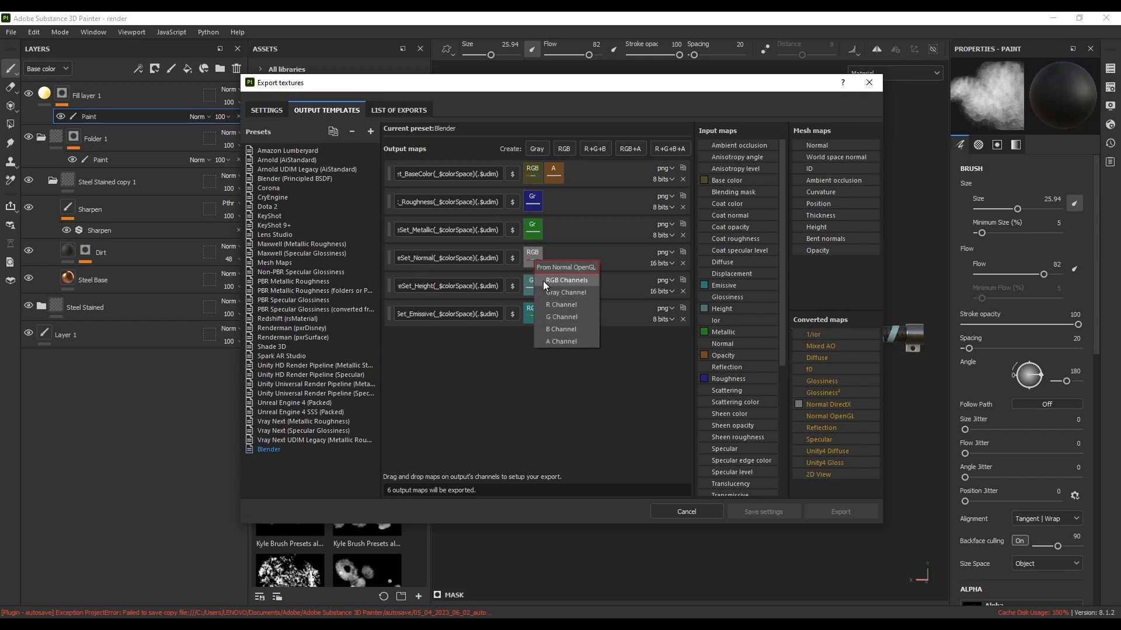
left_click(576, 281)
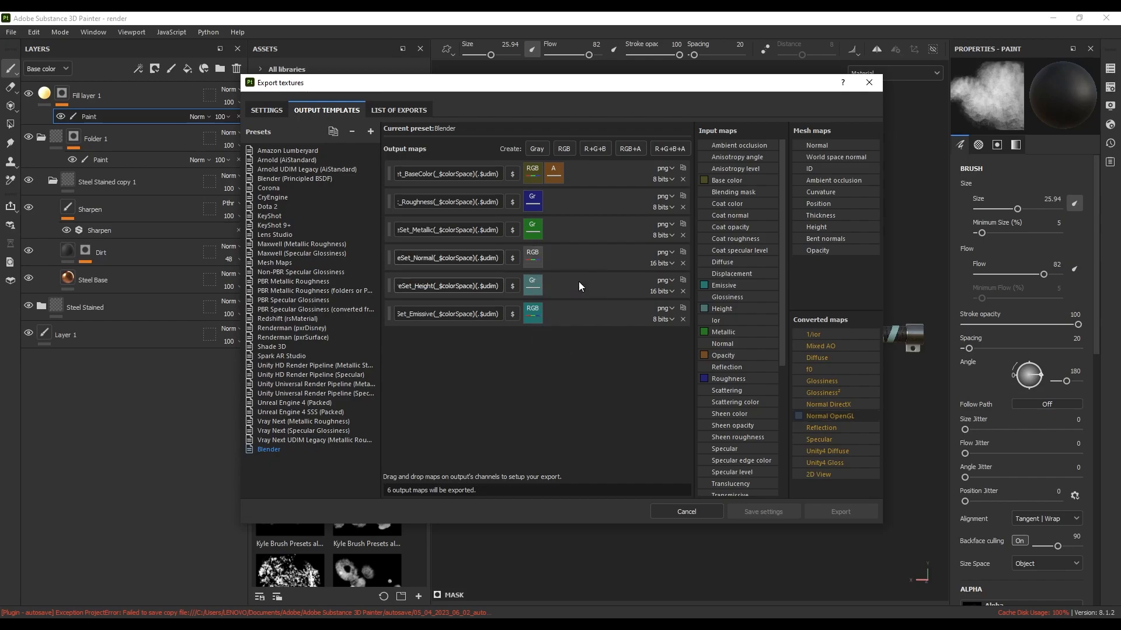
left_click(267, 114)
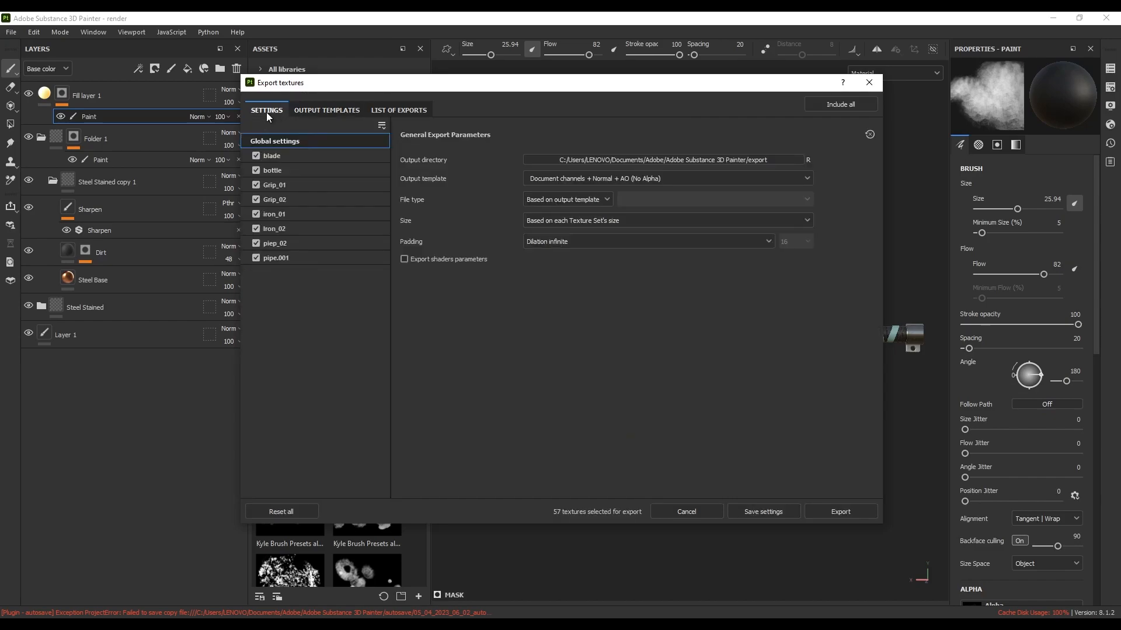
Set the output directory to a new Desktop folder named Induction sword
left_click(592, 163)
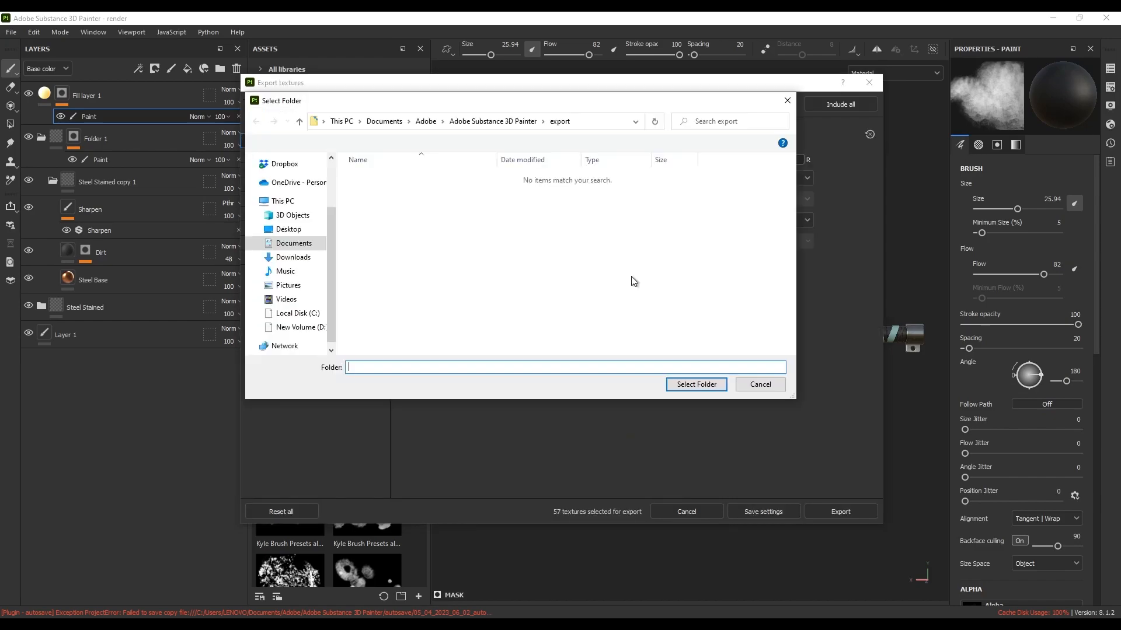
left_click(282, 231)
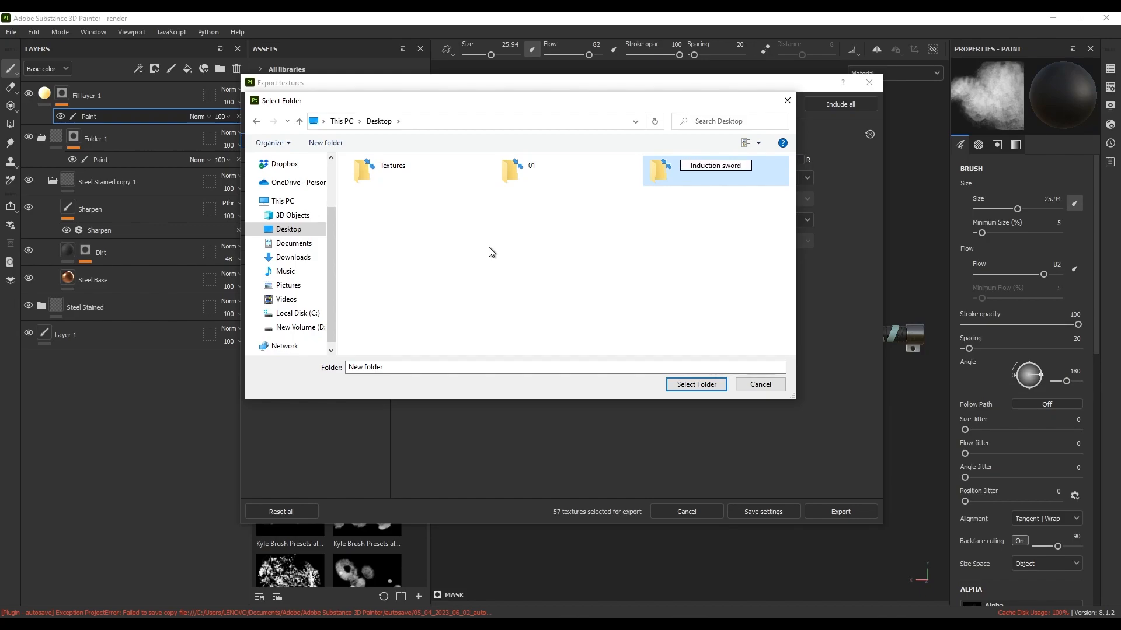
left_click(681, 173)
double_click(688, 170)
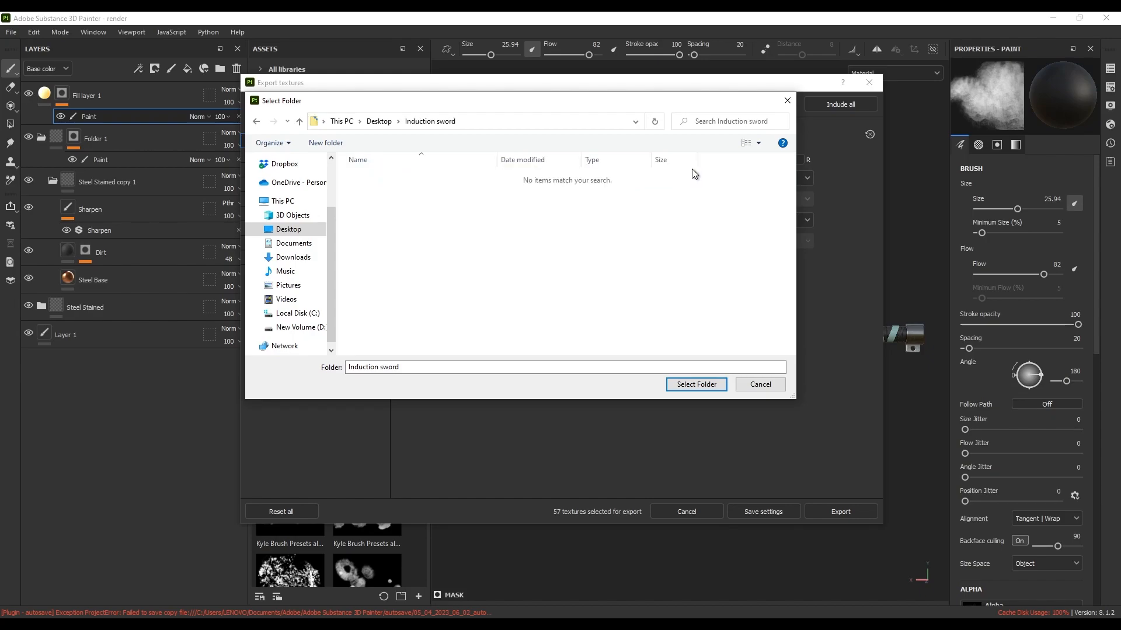
left_click(686, 385)
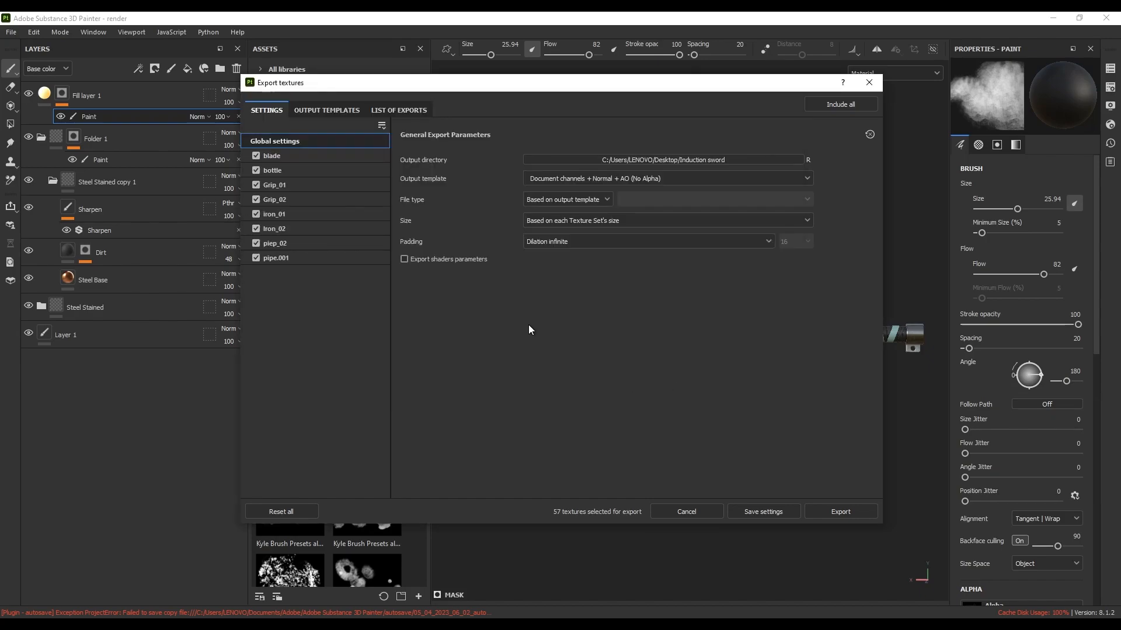
Export with the Blender template as targa files at 2048 size
left_click(598, 177)
scroll(584, 247, "down", 1)
scroll(586, 249, "down", 3)
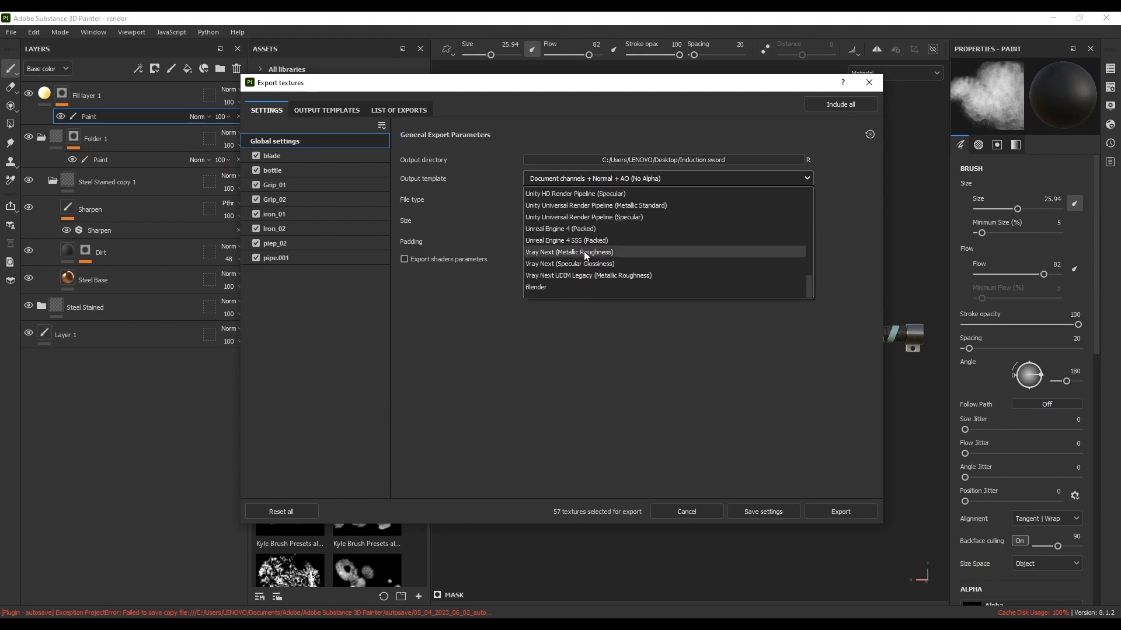
left_click(548, 288)
left_click(567, 199)
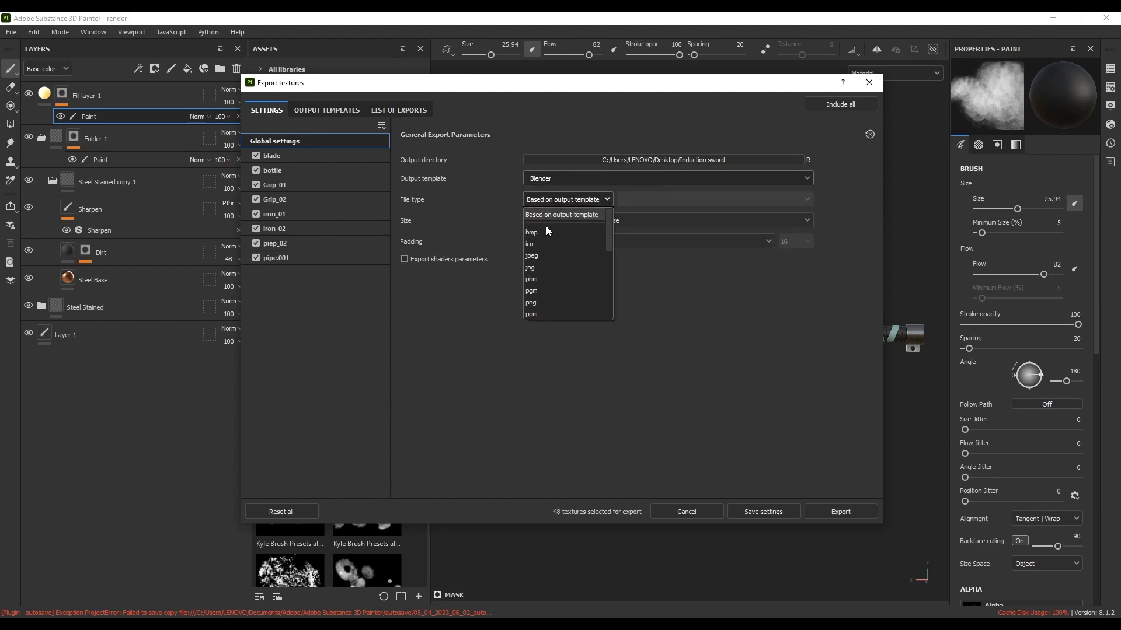
scroll(550, 285, "down", 2)
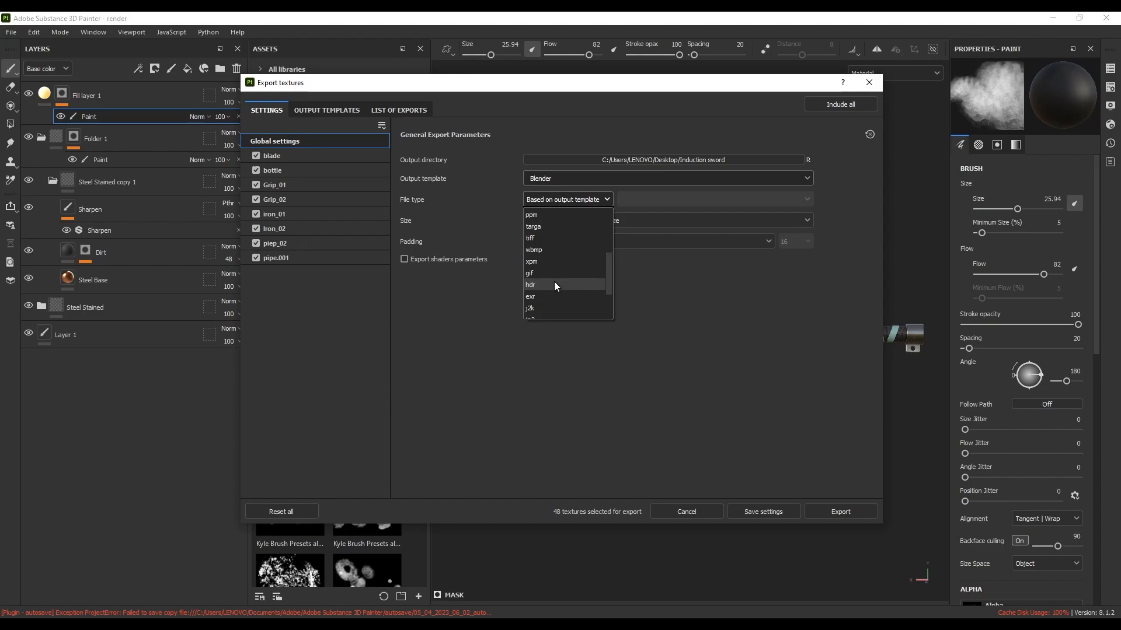
left_click(544, 228)
left_click(544, 223)
left_click(547, 326)
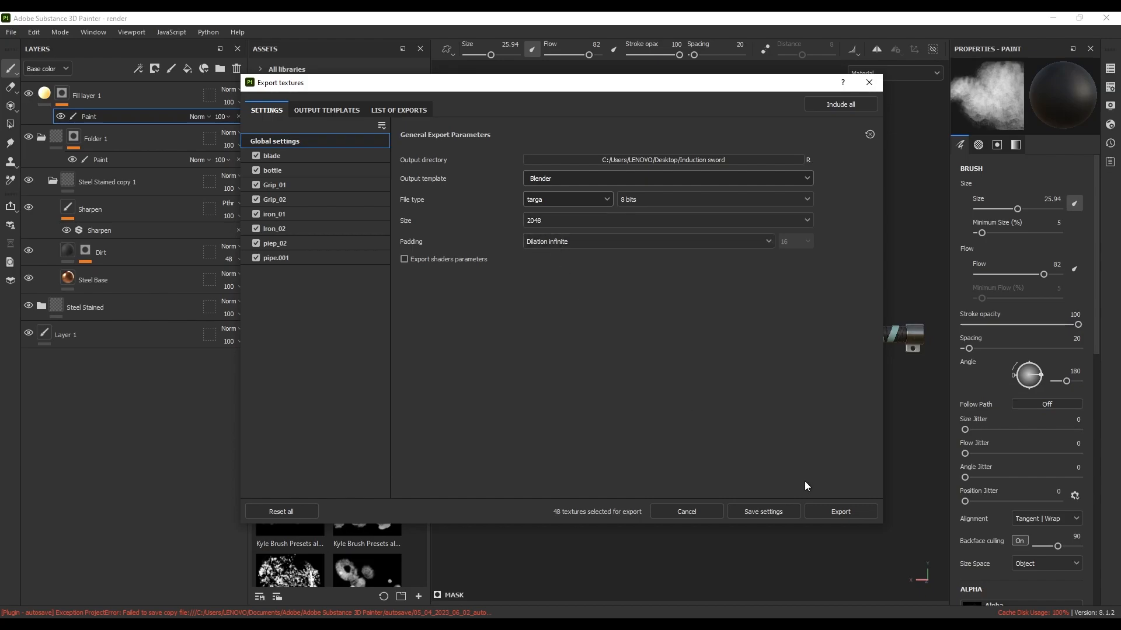
left_click(829, 508)
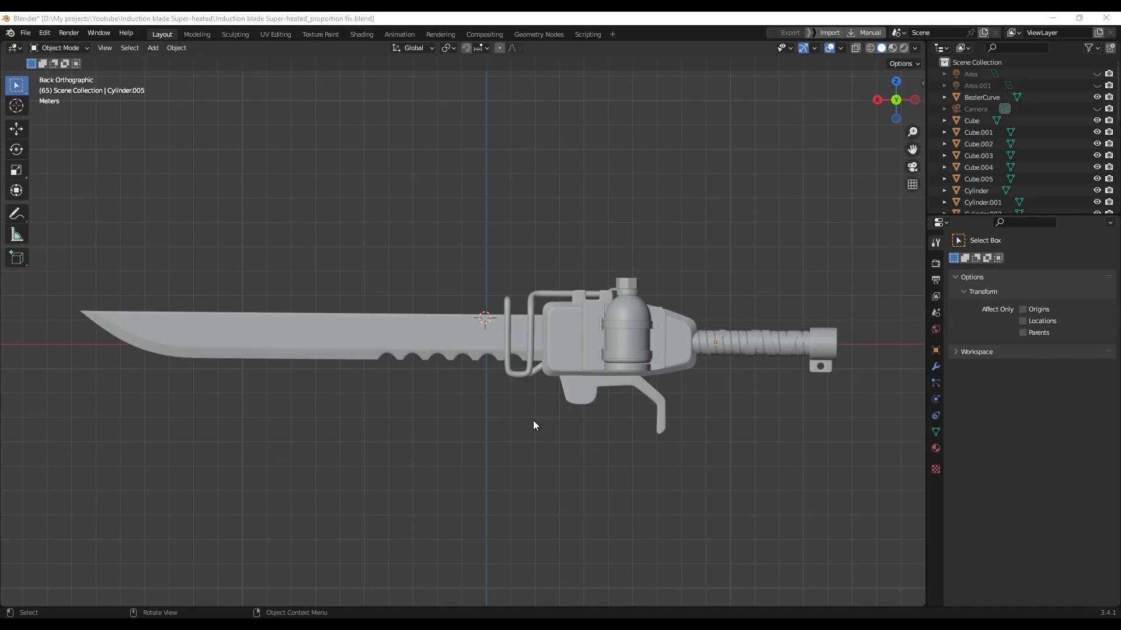
In the Shading workspace, give the blade Cube.005 a new material
left_click(361, 34)
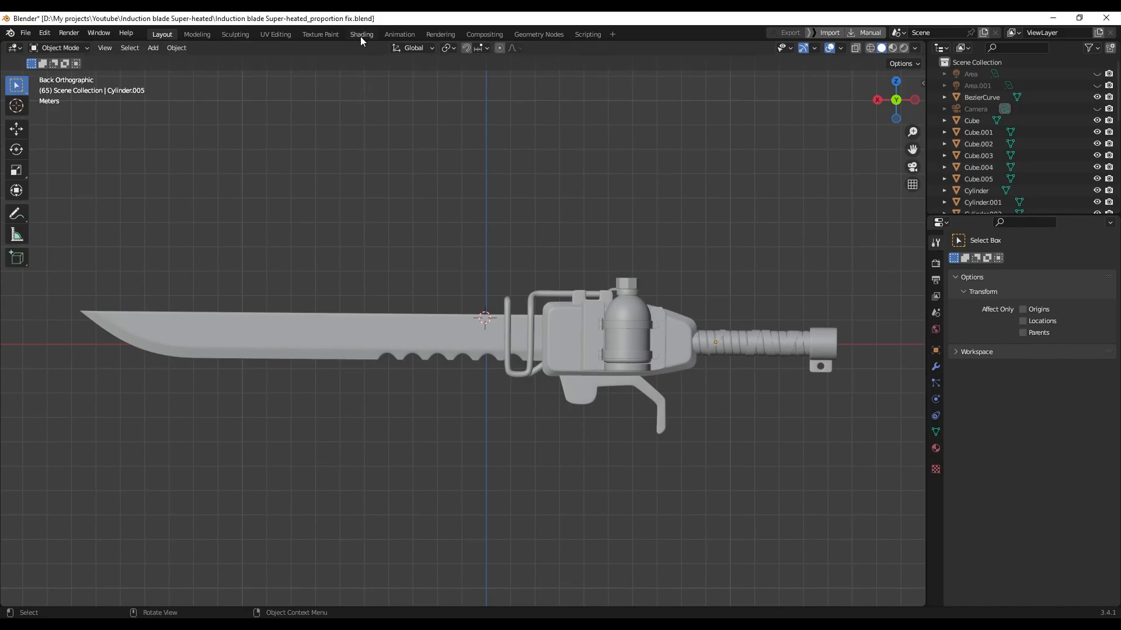
left_click(592, 251)
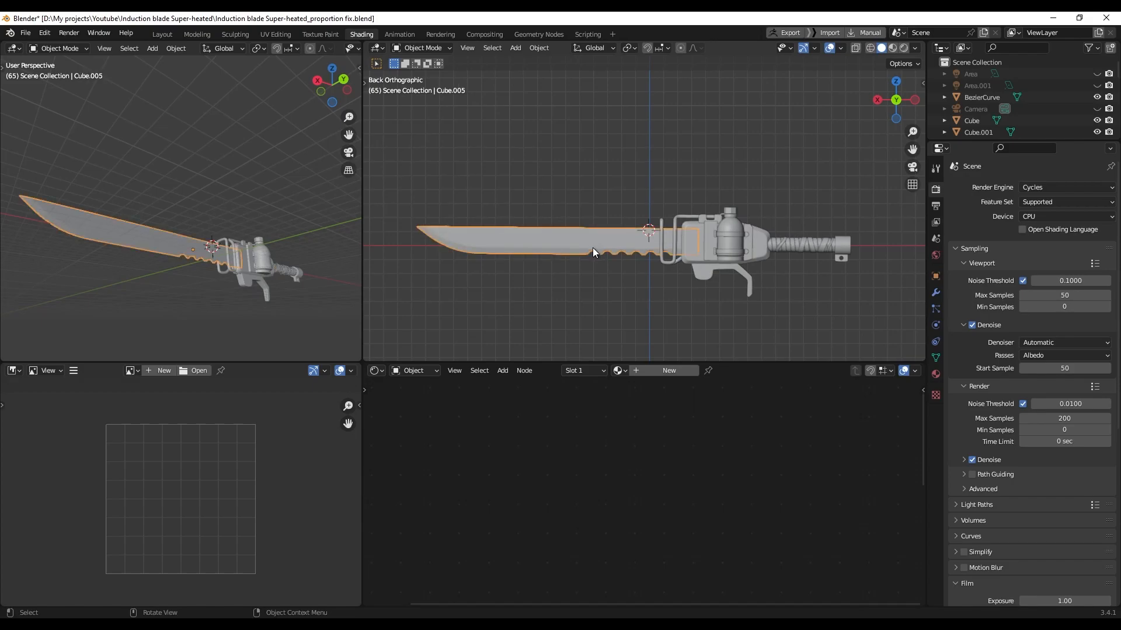
left_click(667, 372)
middle_click_drag(609, 506, 652, 450)
scroll(671, 467, "up", 2)
middle_click_drag(734, 506, 736, 521)
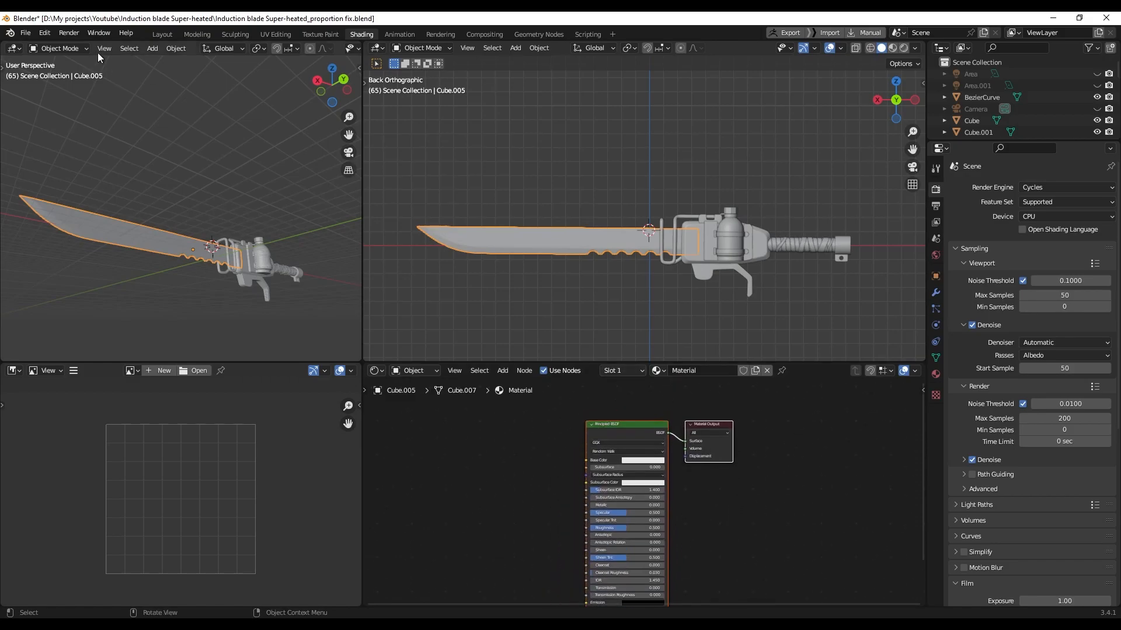
Enable the Node Wrangler add-on (searched as 'node') in Preferences, then select the Principled BSDF node
left_click(45, 33)
left_click(82, 199)
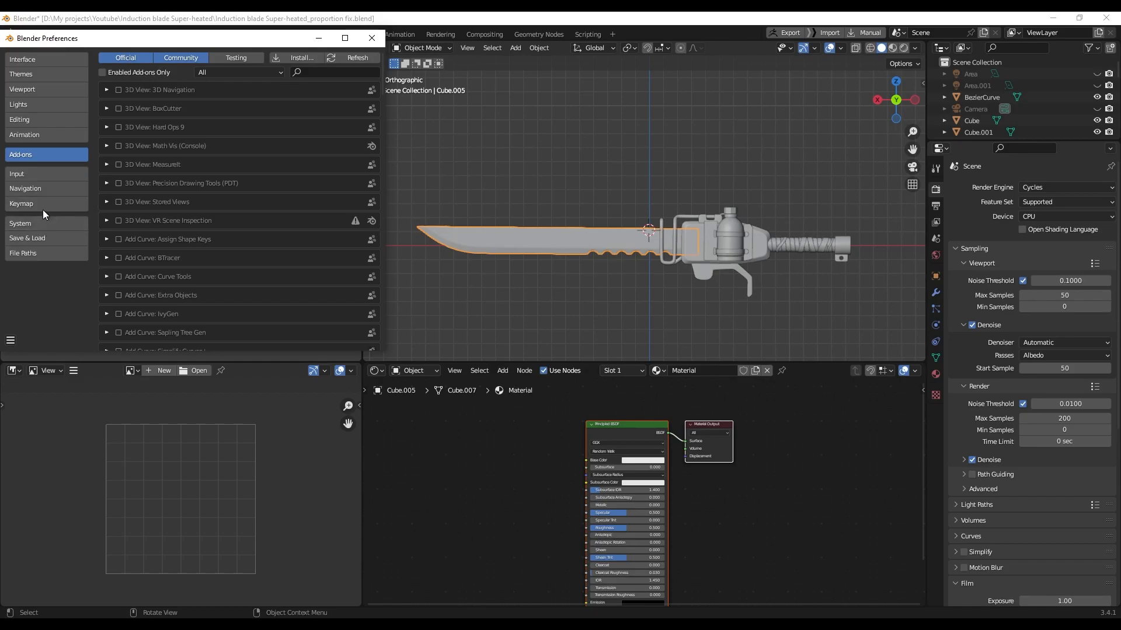
left_click(316, 73)
type("node")
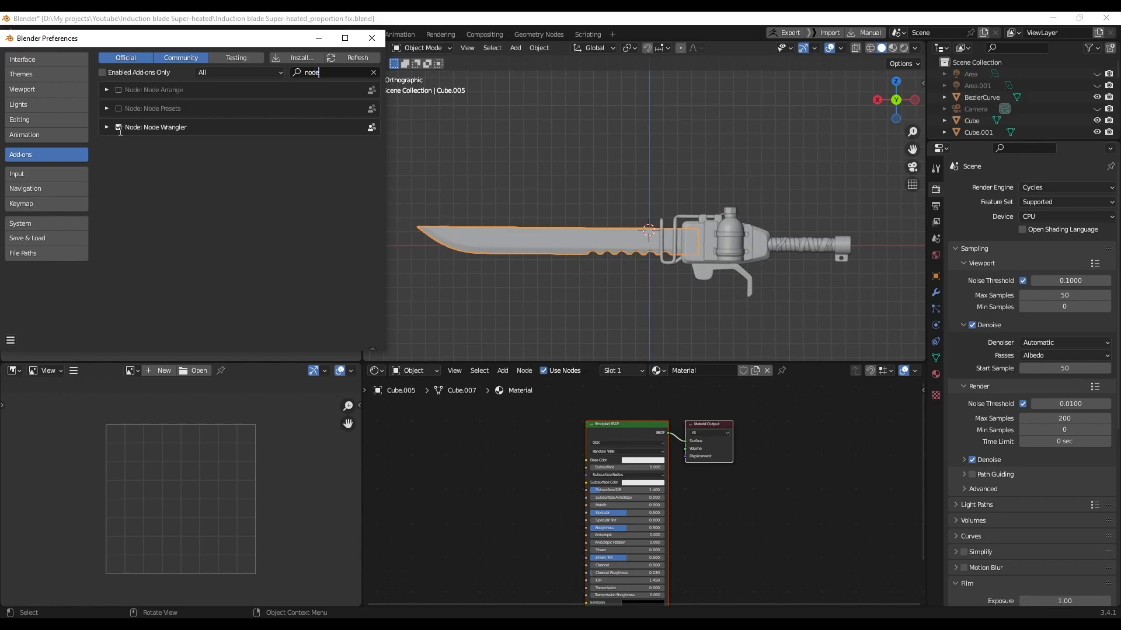
left_click(371, 38)
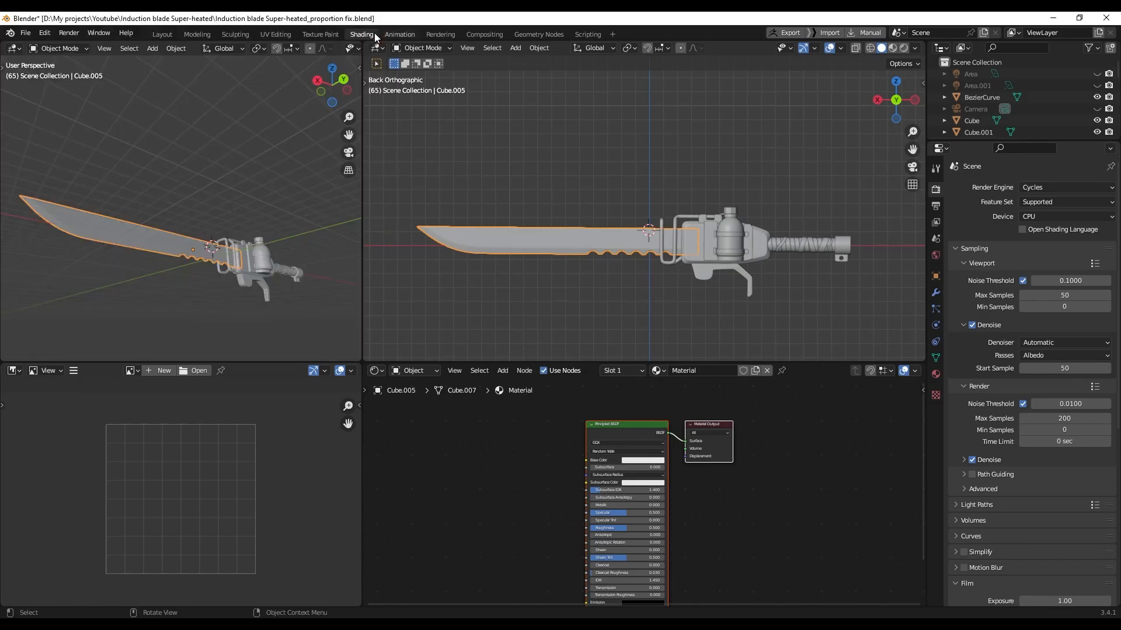
left_click(643, 423)
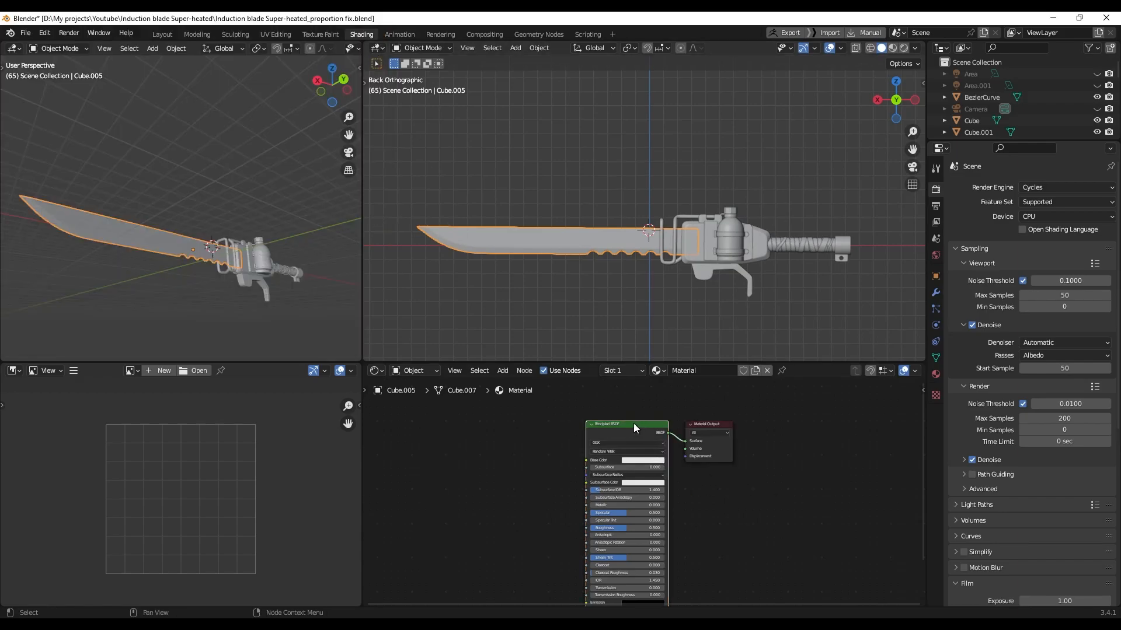
scroll(613, 433, "up", 1)
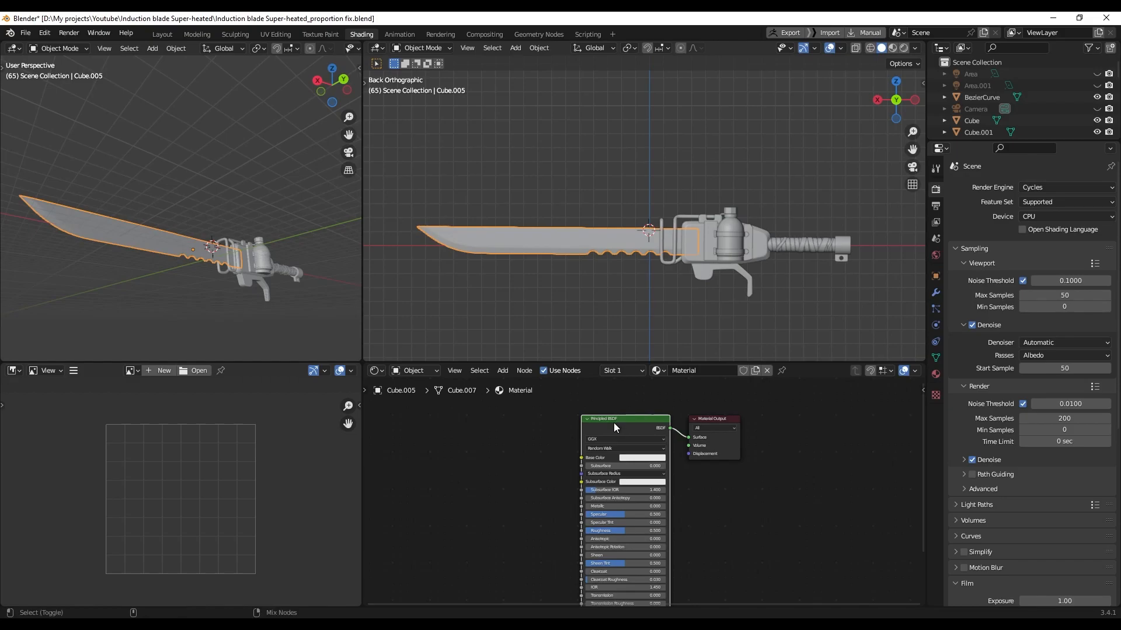
Launch Node Wrangler's Principled texture setup (Ctrl+Shift+T) browsing the Induction Sword Textures folder
key("ctrl+shift+t")
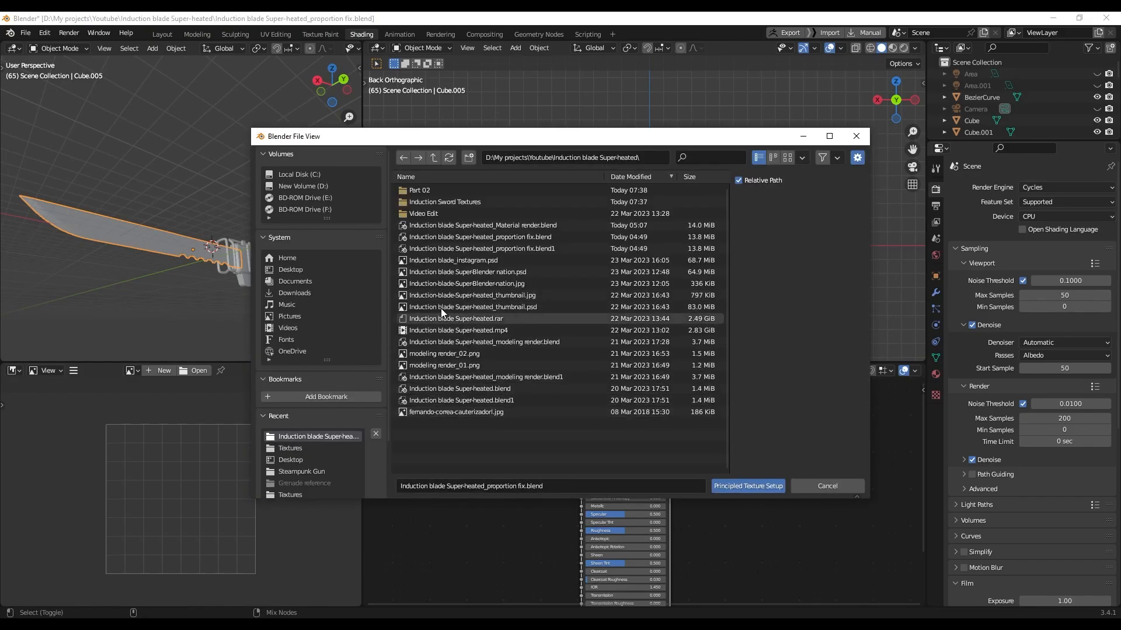
left_click(652, 157)
type("D:\\My projects\\Youtube\\Induction blade Super-heated\\Induction Sword Textures")
key("Return")
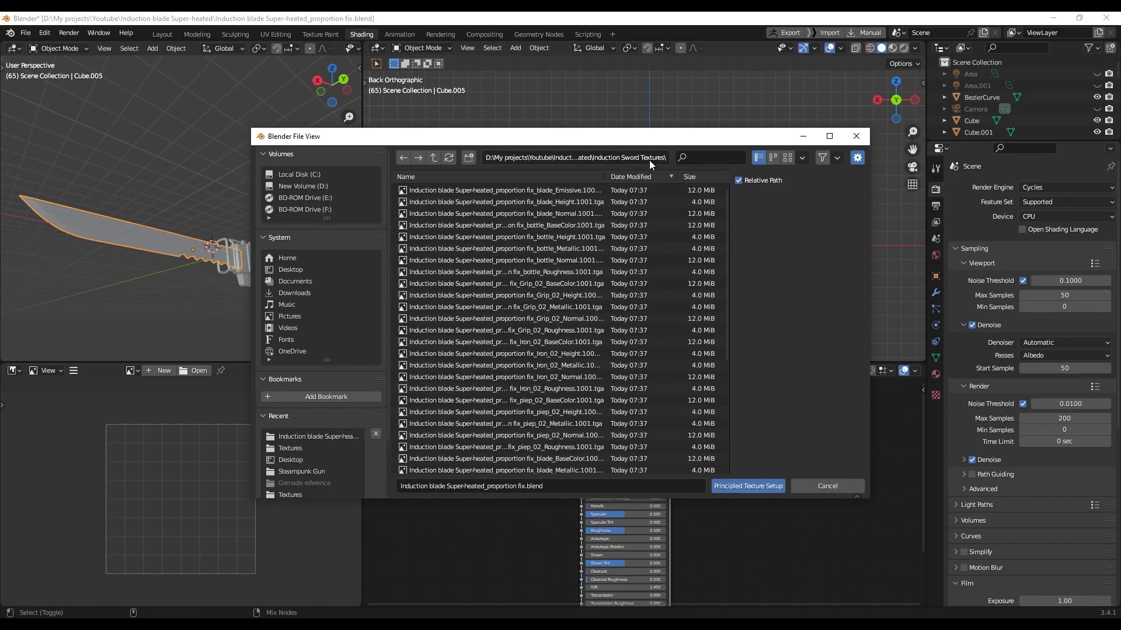
left_click_drag(633, 139, 539, 136)
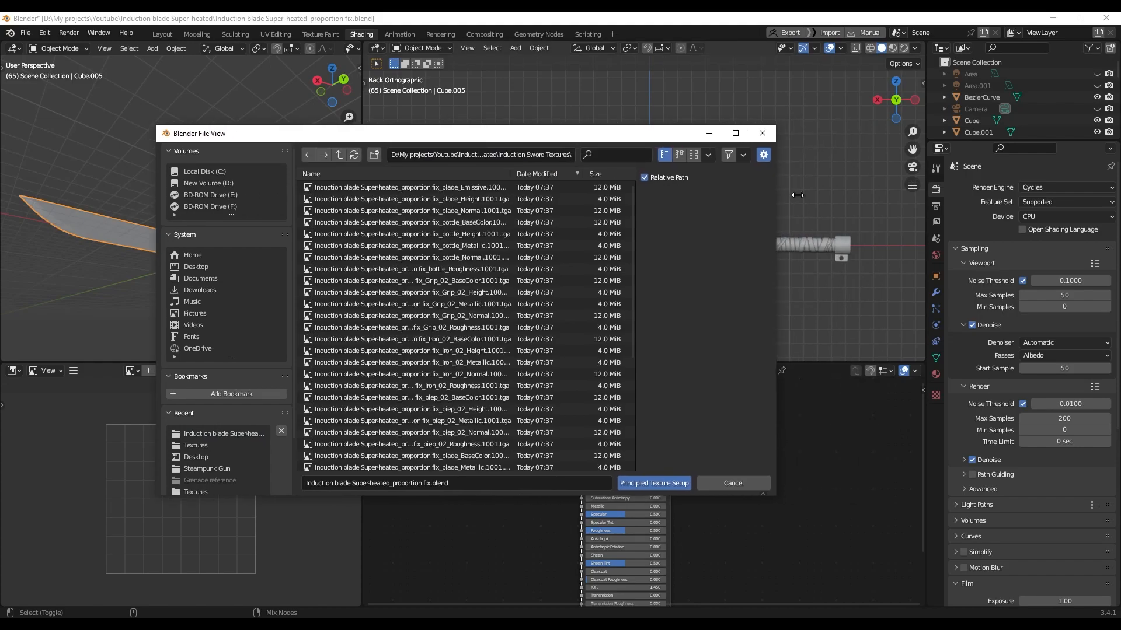
left_click_drag(785, 195, 931, 195)
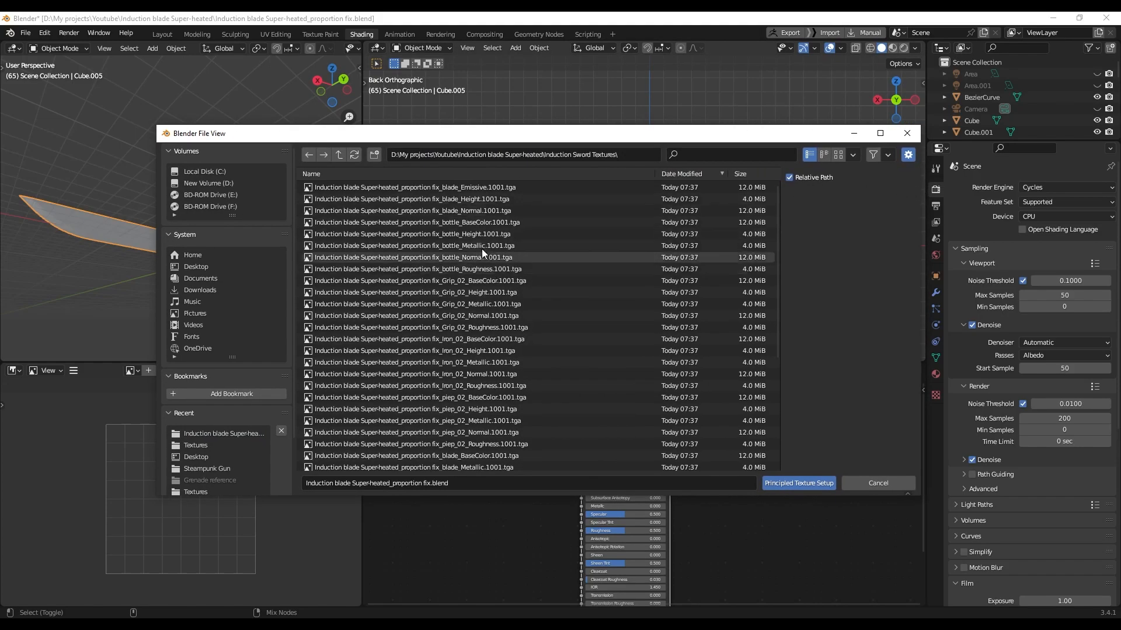
Sort the files by name, select the six blade texture maps, and build the textured material nodes
left_click(469, 187)
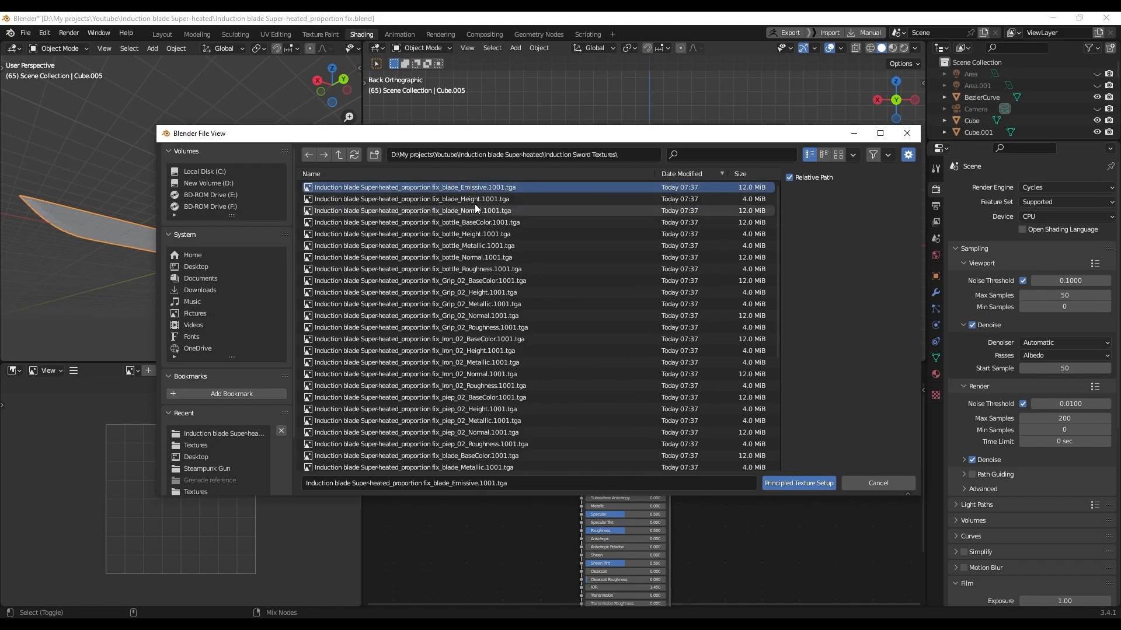
left_click(472, 211, "shift")
scroll(471, 267, "down", 5)
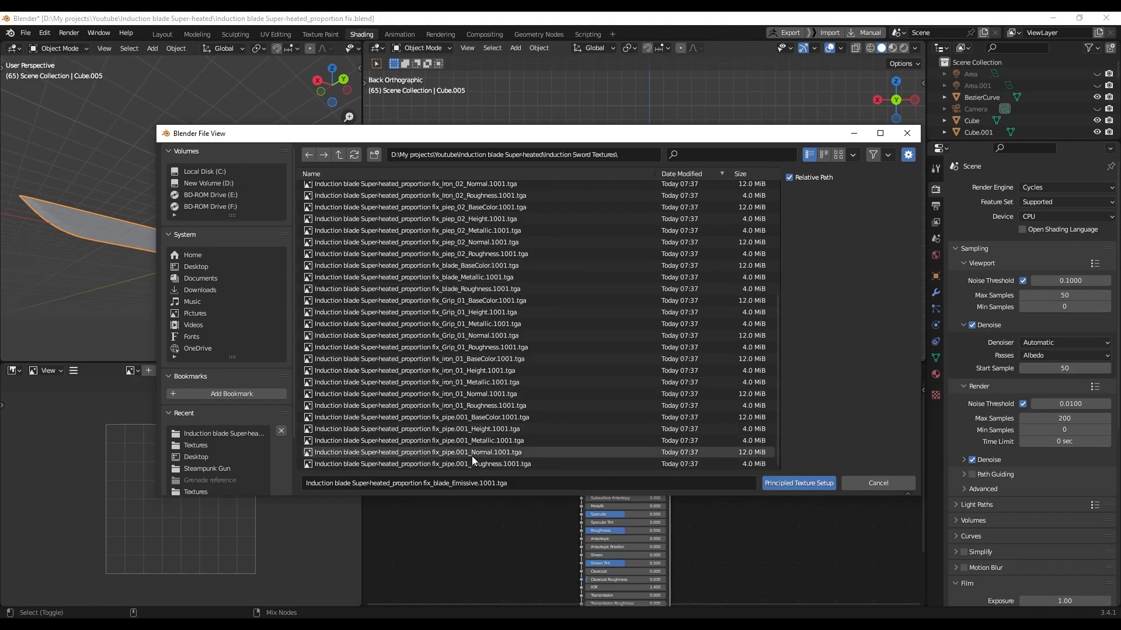
scroll(487, 310, "up", 5)
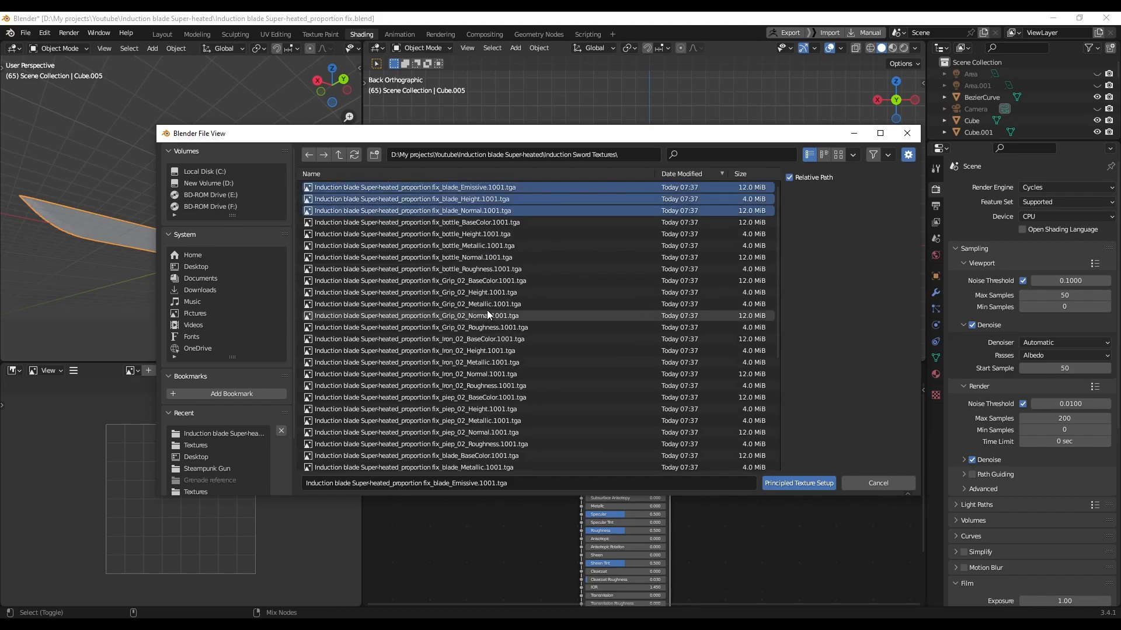
left_click(405, 173)
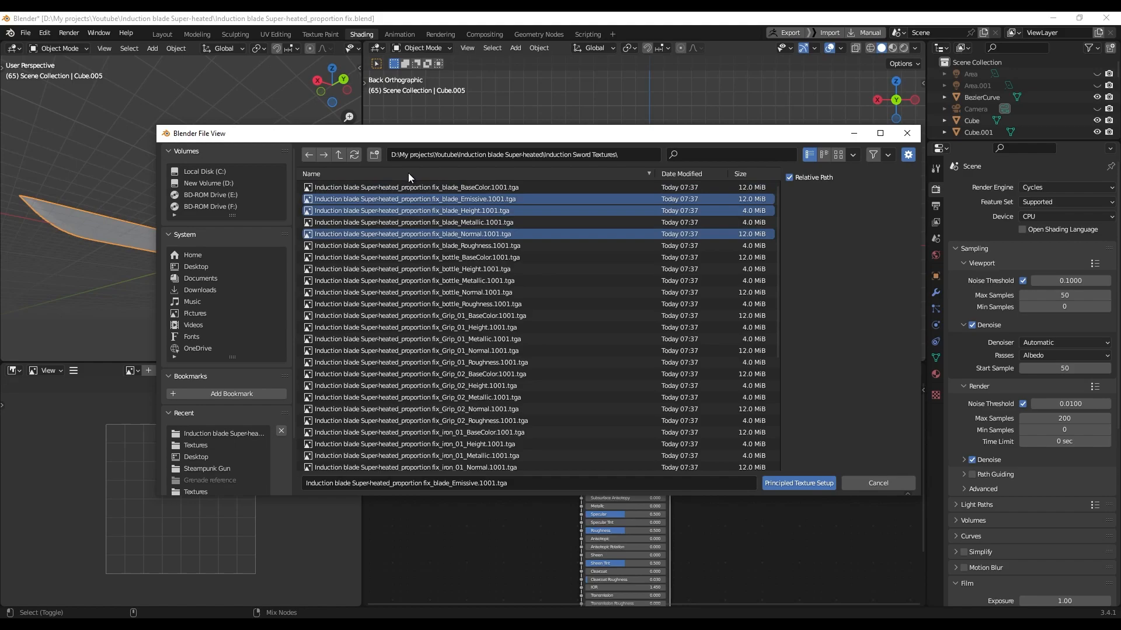
left_click(511, 187)
left_click(459, 244, "shift")
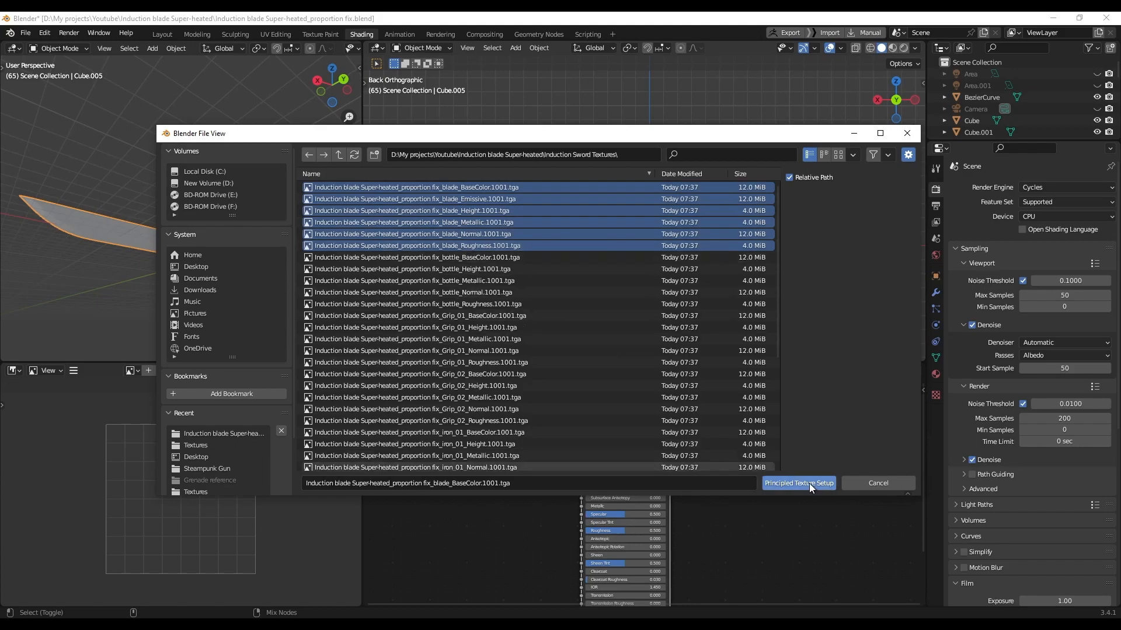
left_click(793, 484)
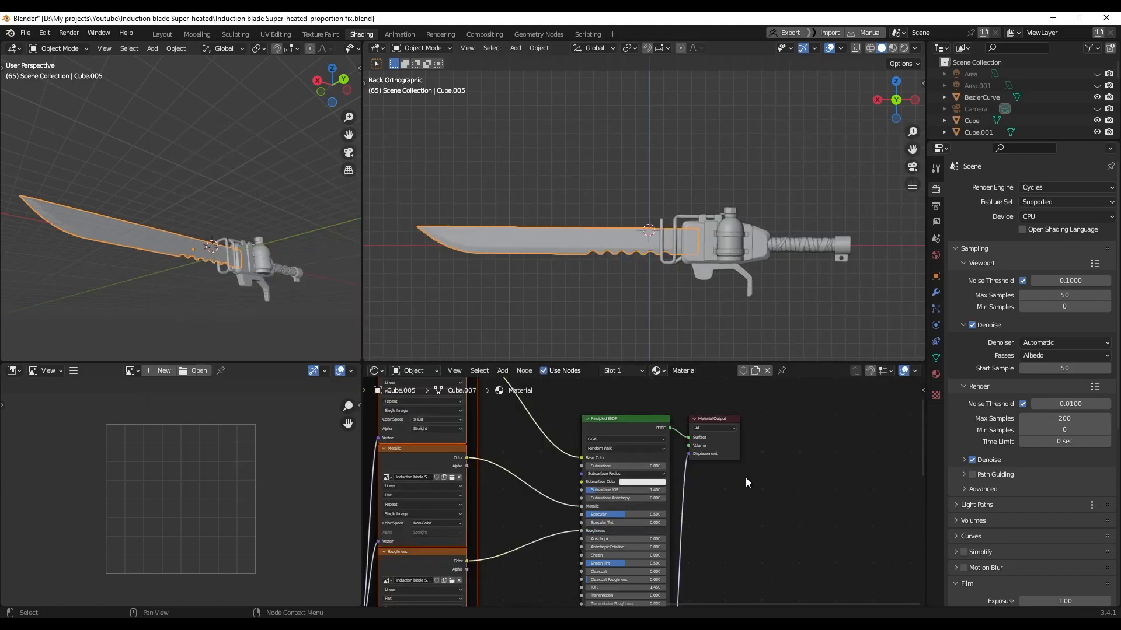
Check the textured blade in Material Preview, then return to solid shading and deselect it
key("z")
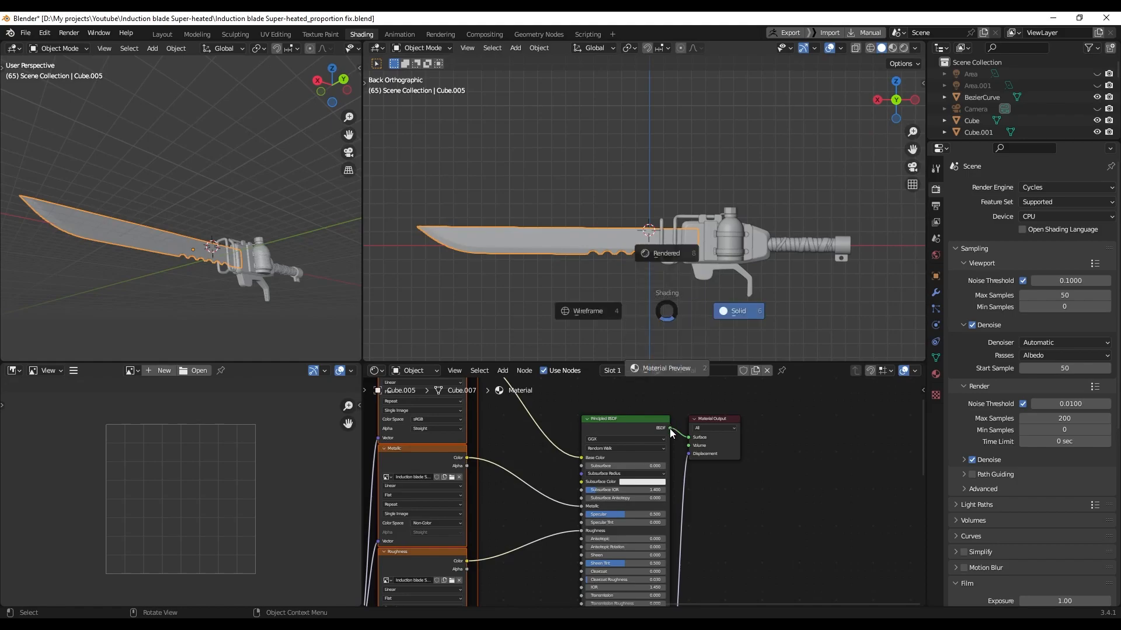
left_click(644, 343)
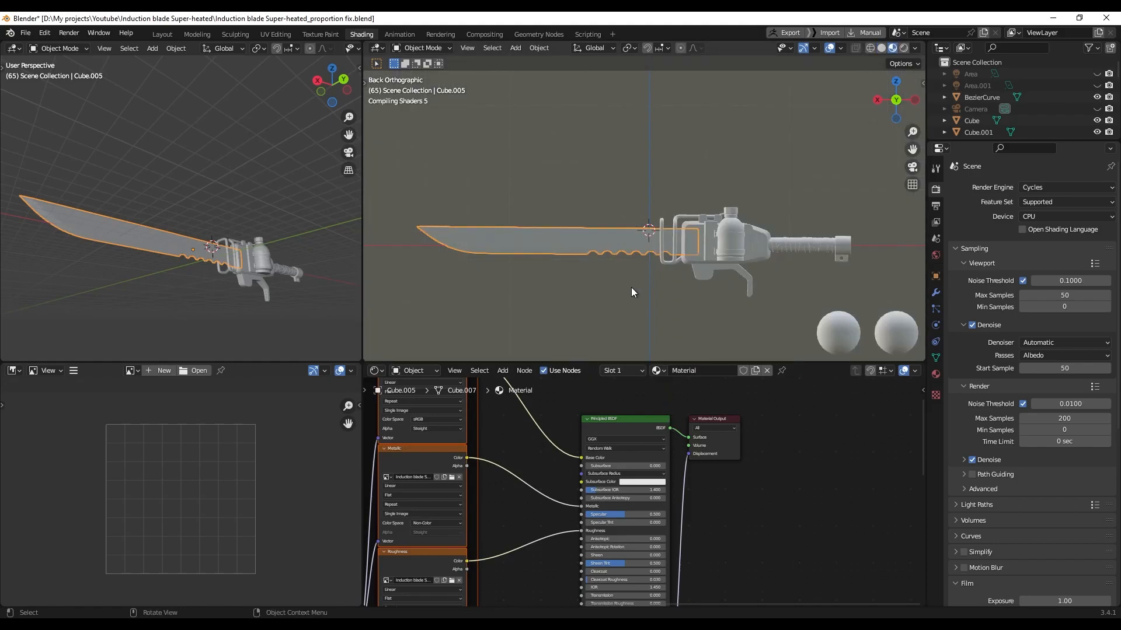
scroll(632, 289, "up", 2)
scroll(654, 292, "down", 3)
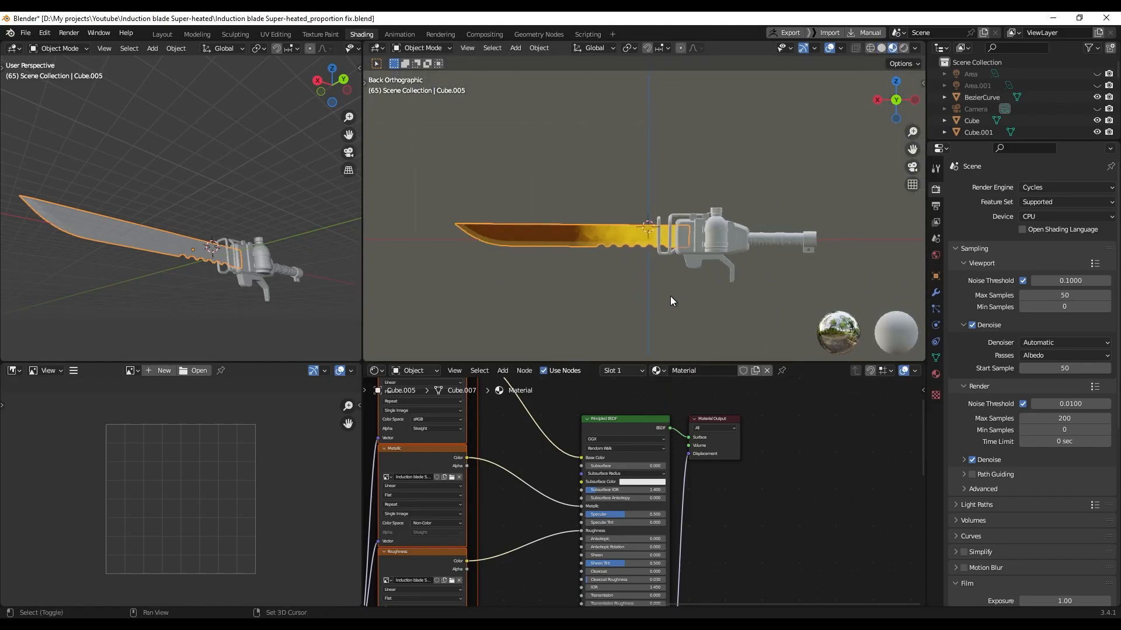
key("z")
left_click(674, 299)
scroll(687, 301, "up", 5)
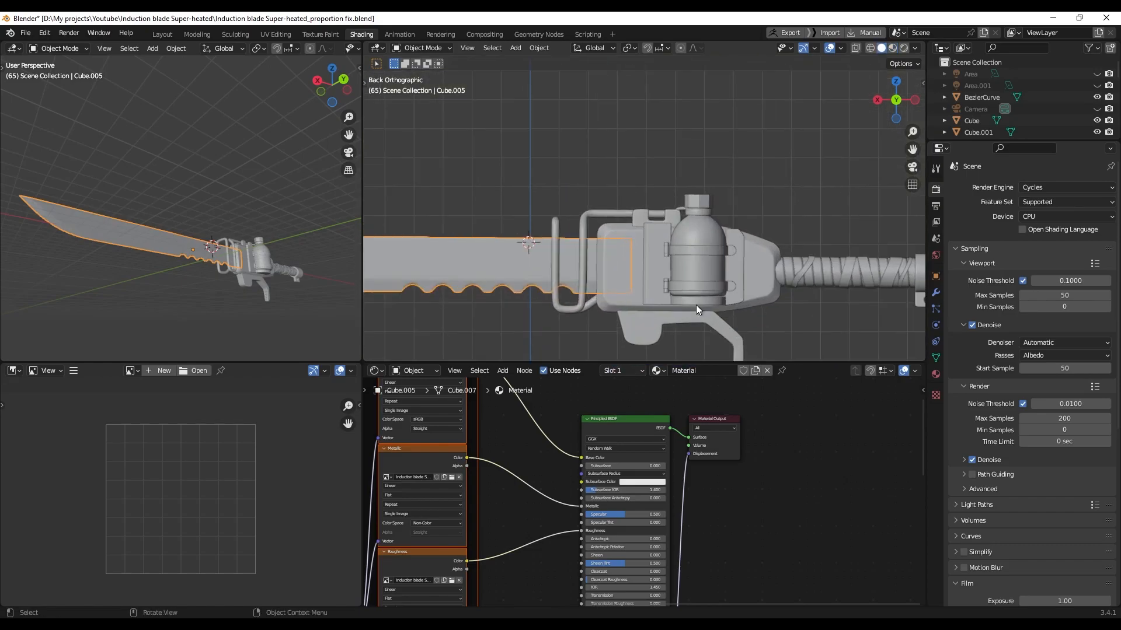
middle_click_drag(738, 317, 688, 268, "shift")
left_click(619, 275)
Give guard body Cube.003 a new material built from the five Iron_02 texture maps, previewed in Material view
left_click(576, 226)
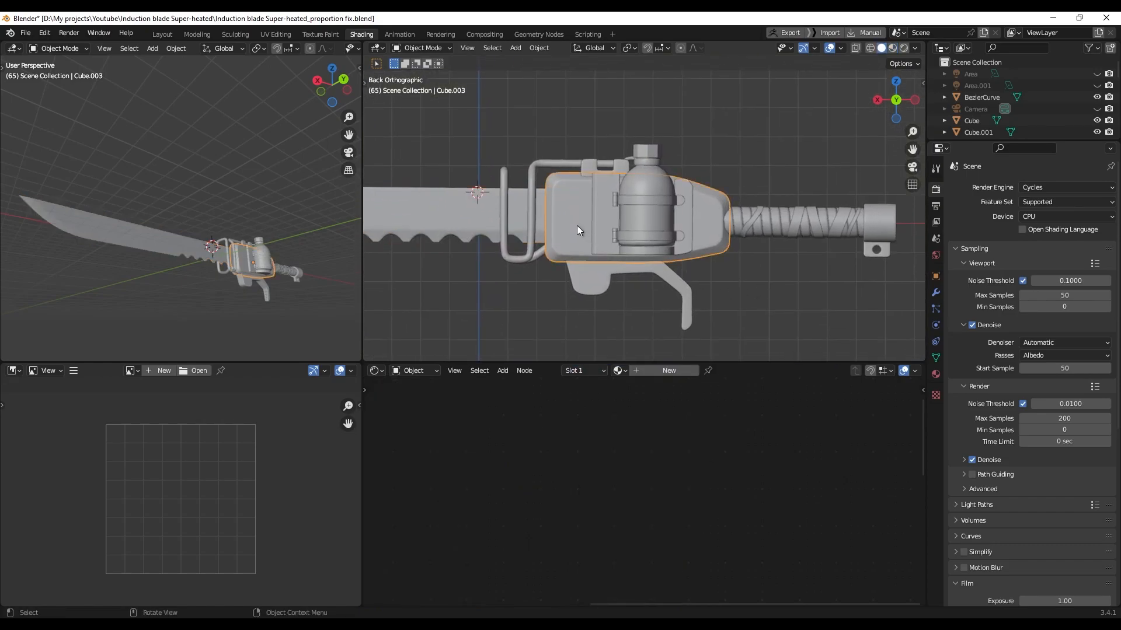
mouse_move(591, 237)
middle_mouse_down()
mouse_move(606, 260)
mouse_move(597, 247)
middle_mouse_up()
left_click(667, 374)
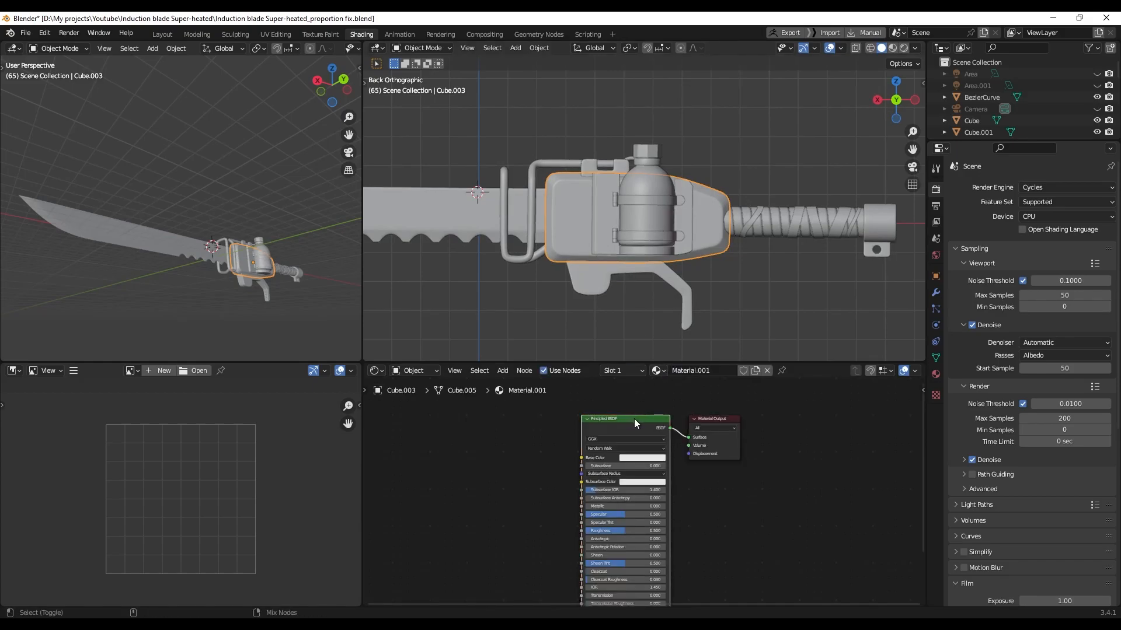
key("ctrl+shift+t")
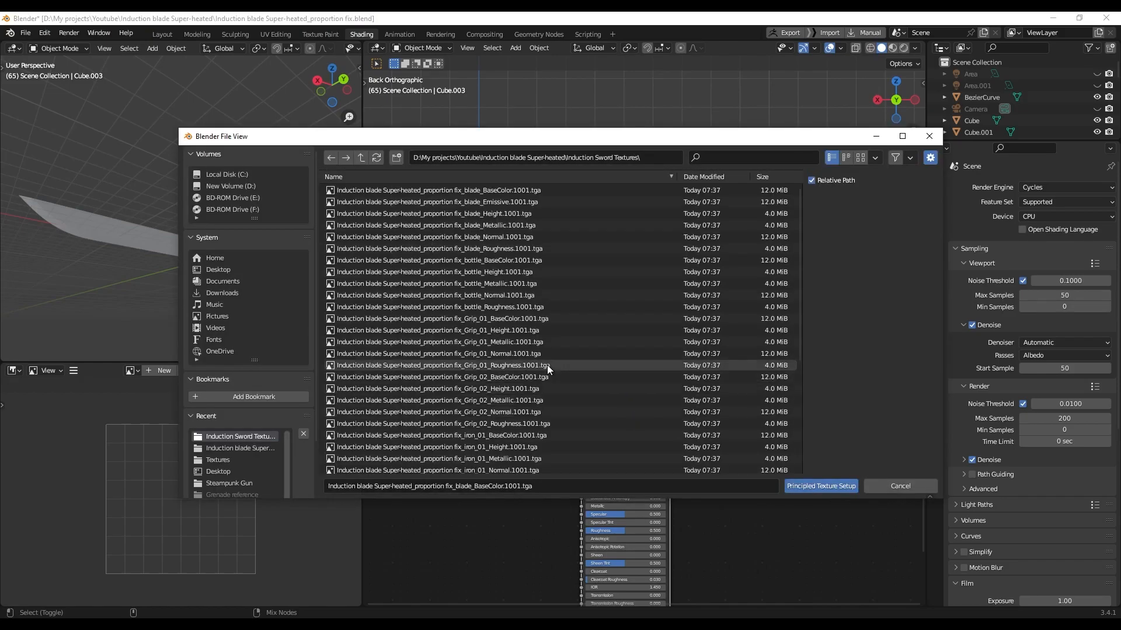
scroll(524, 340, "down", 5)
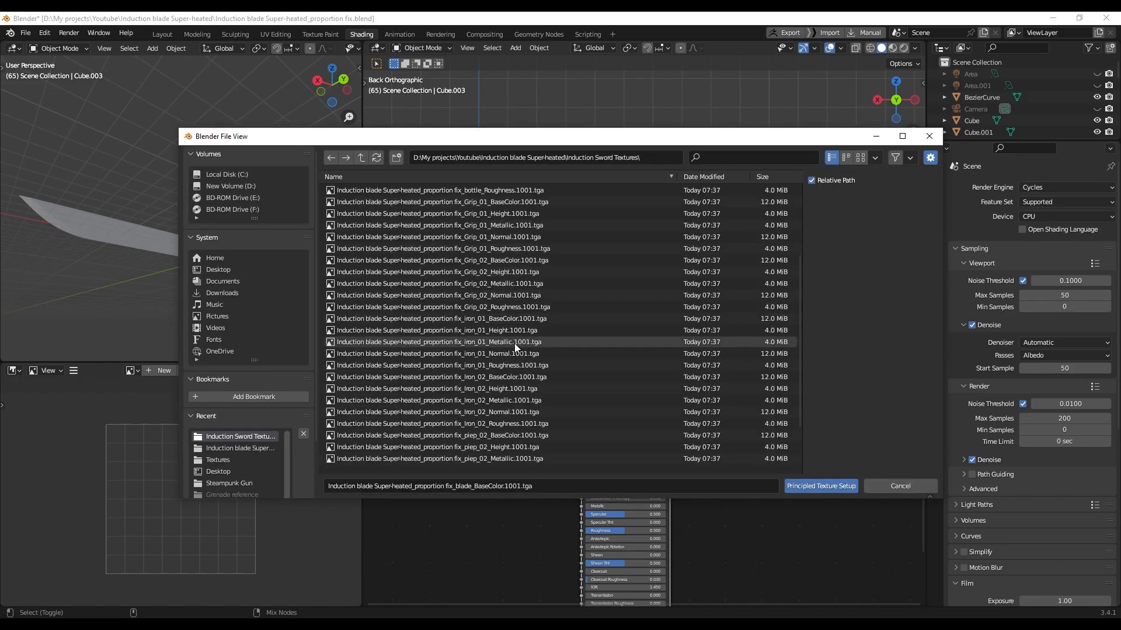
left_click(502, 376)
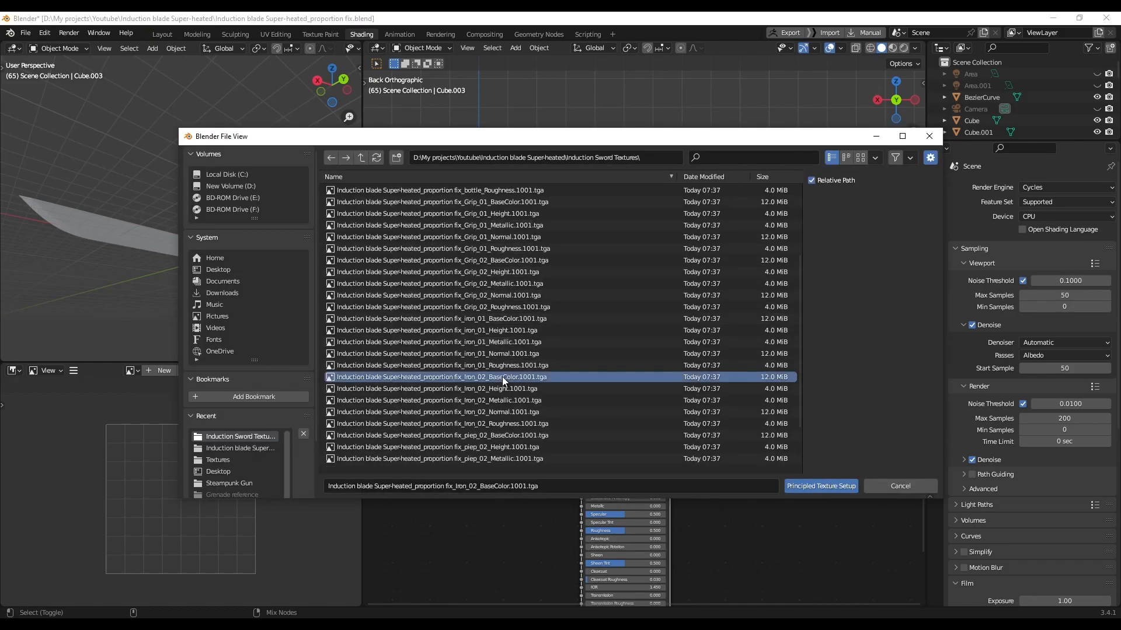
left_click(496, 425, "shift")
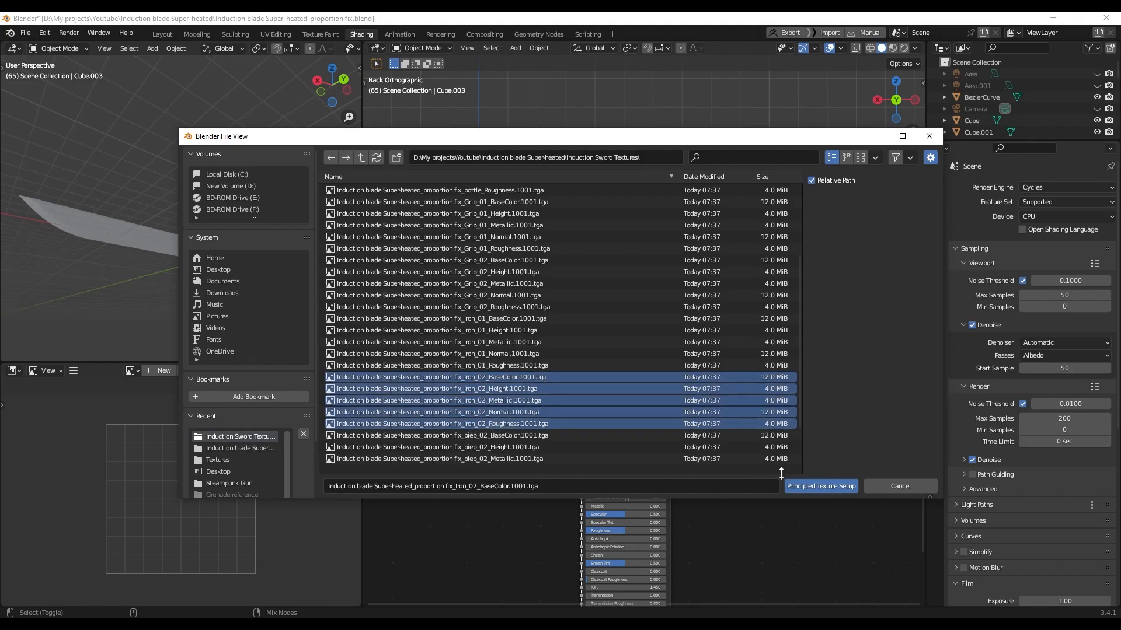
left_click(788, 485)
key("z")
left_click(719, 359)
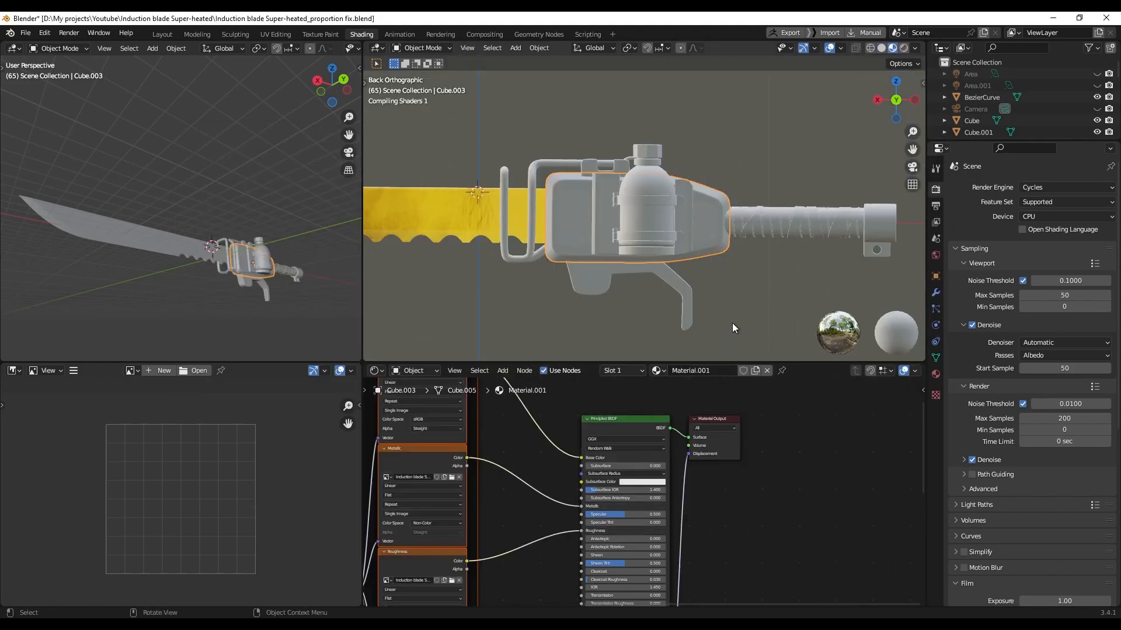
Link the guard body's Iron_02 material to the side plates and canister straps
mouse_move(633, 272)
middle_mouse_down()
mouse_move(658, 293)
mouse_move(614, 281)
mouse_move(652, 282)
middle_mouse_up()
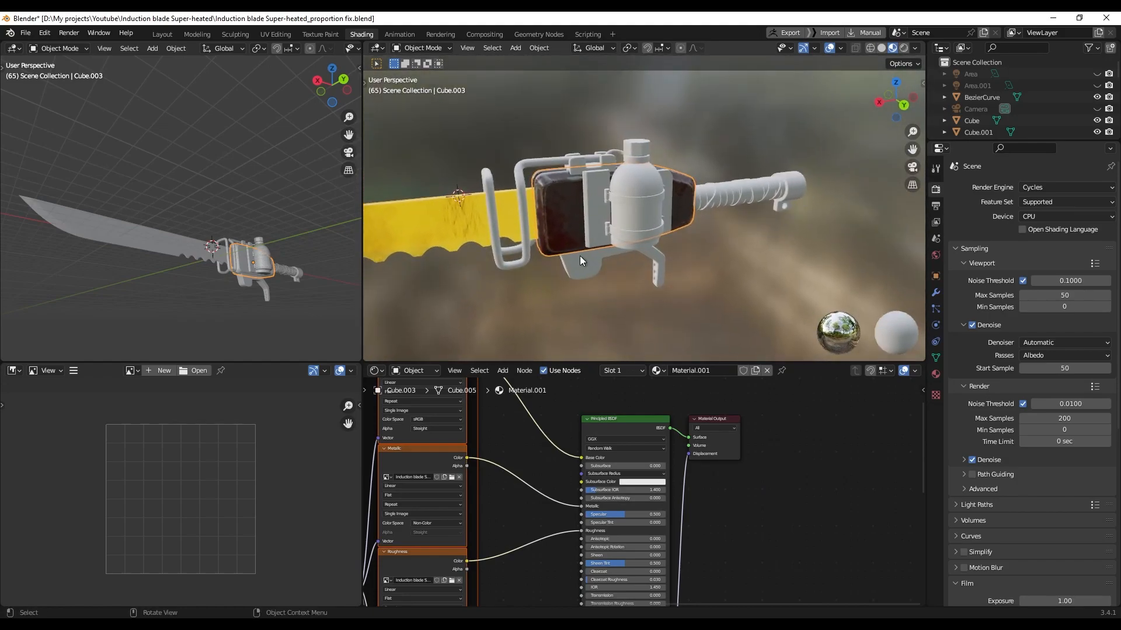
scroll(601, 254, "up", 2)
middle_click_drag(601, 255, 622, 275)
left_click(620, 217)
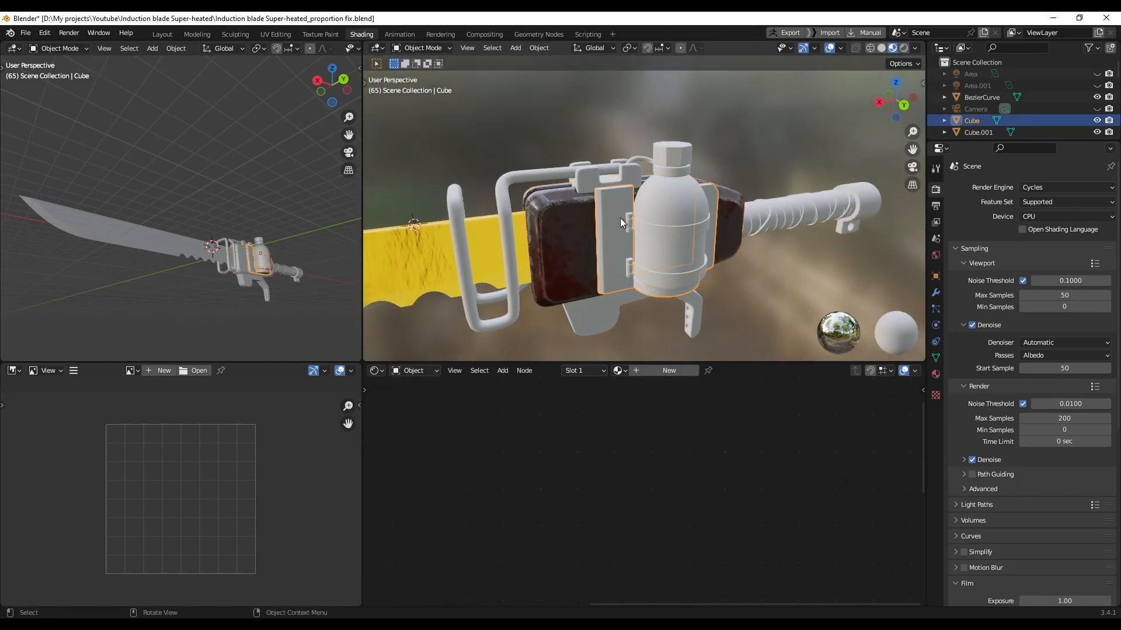
left_click(642, 226, "shift")
left_click(648, 279, "shift")
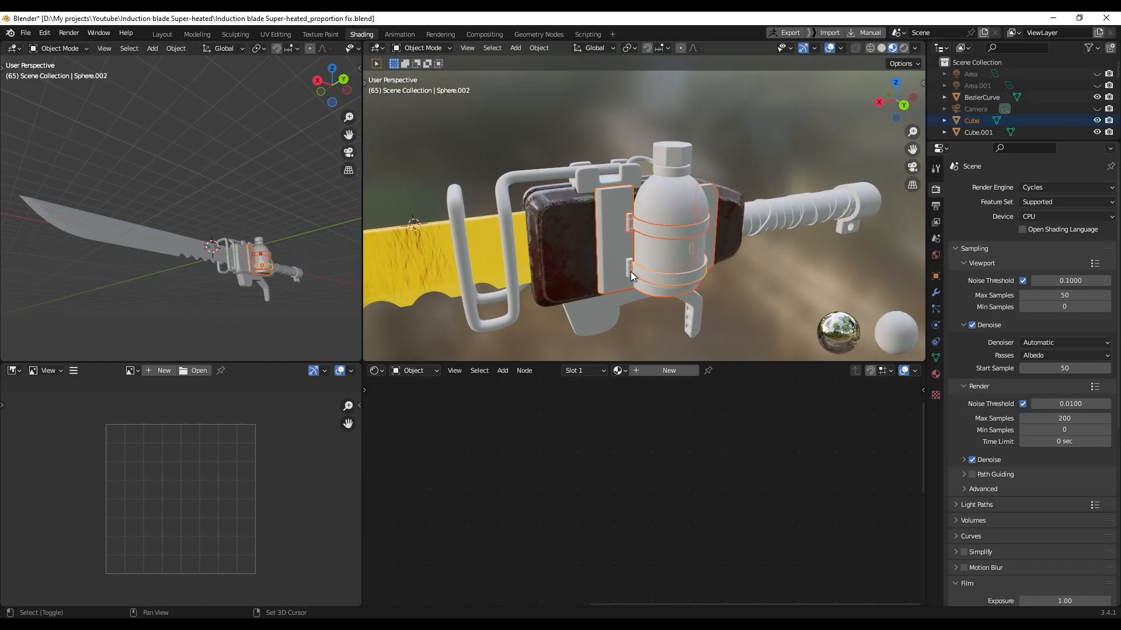
middle_click_drag(715, 284, 717, 231)
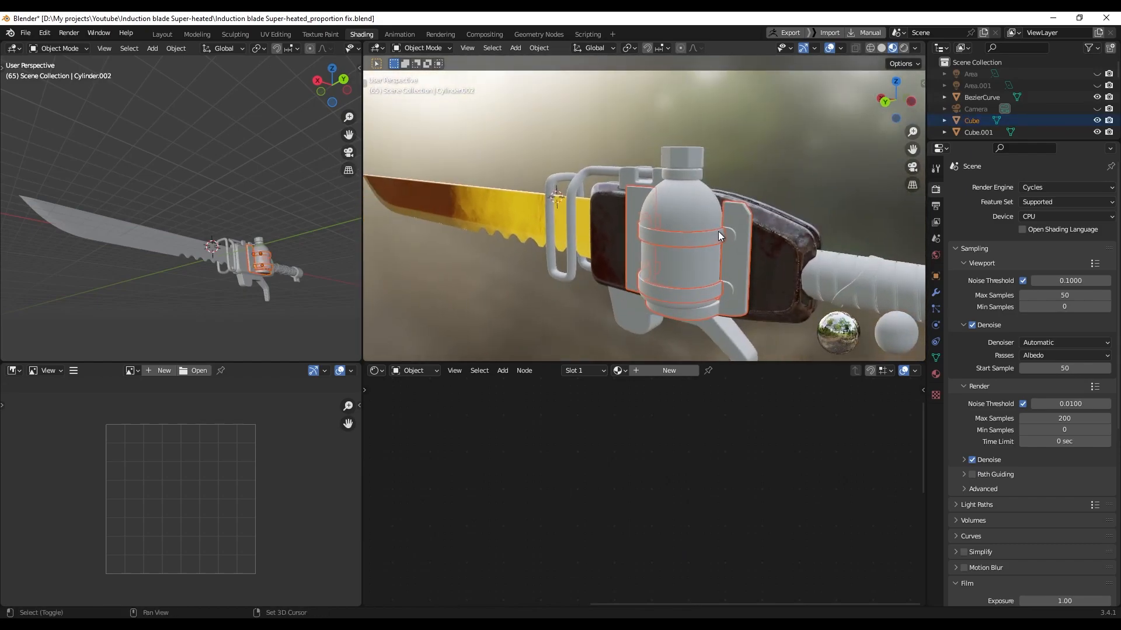
left_click(729, 244, "shift")
left_click(727, 285, "shift")
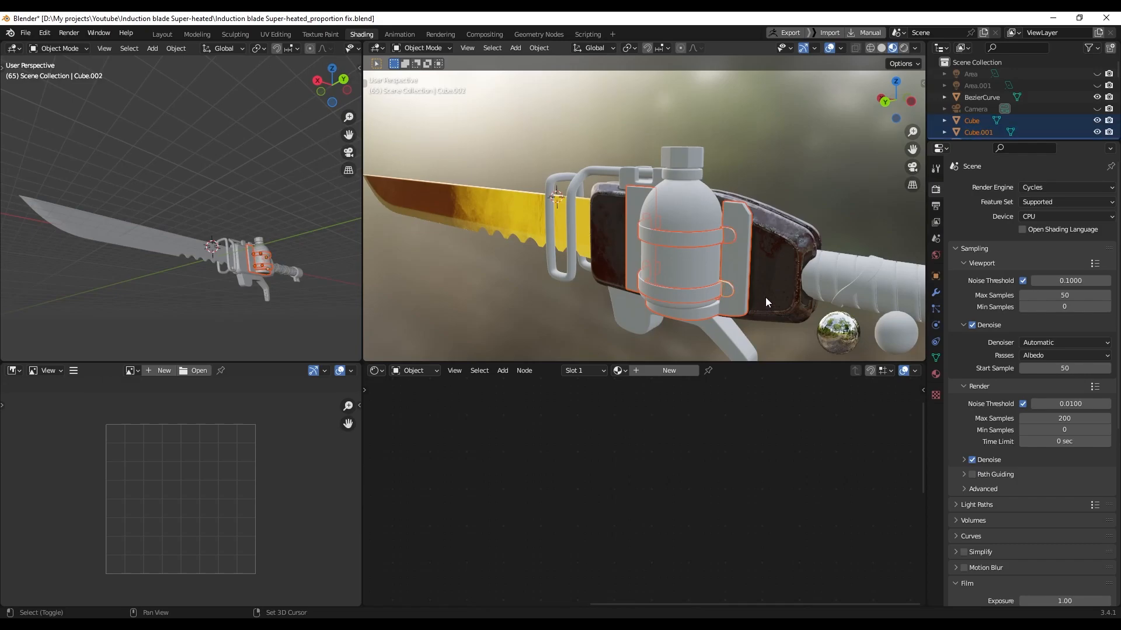
left_click(776, 258, "shift")
key("ctrl+l")
left_click(774, 258)
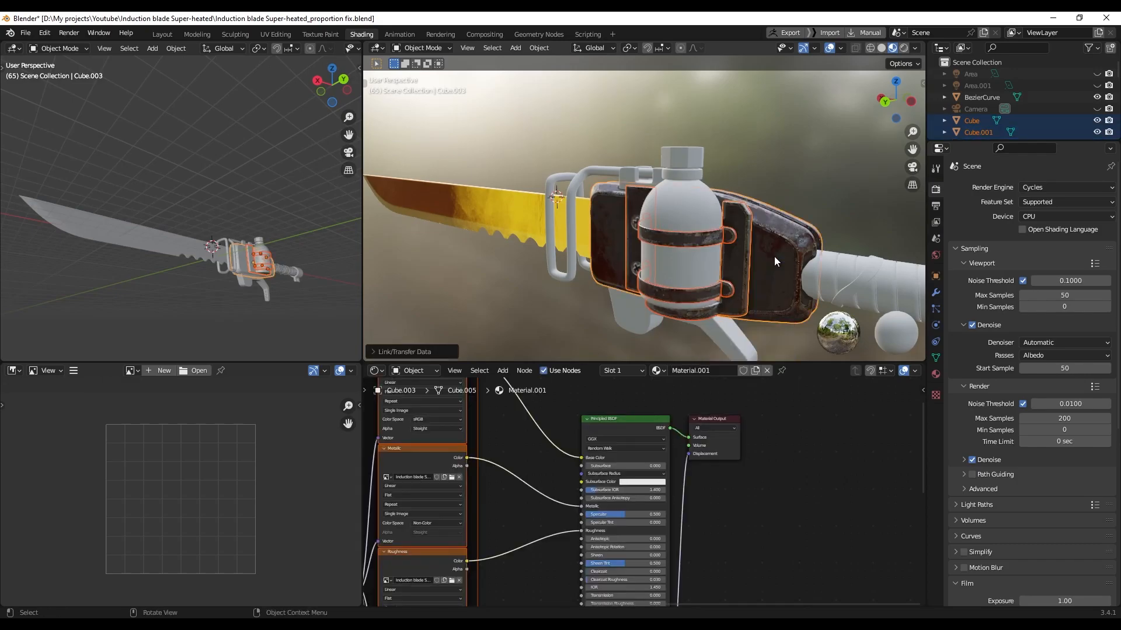
Deselect everything, turn to a side view, and select the wire frame around the guard
left_click(789, 167)
scroll(687, 217, "up", 4)
middle_click_drag(688, 217, 737, 211)
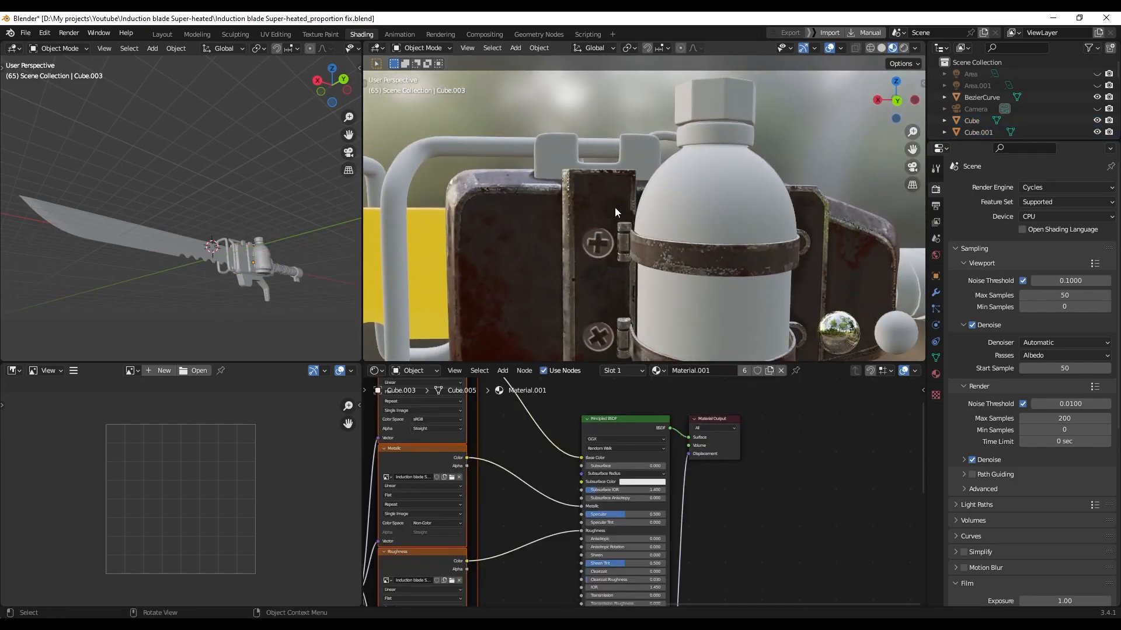
scroll(615, 209, "down", 4)
mouse_move(636, 227)
middle_mouse_down()
mouse_move(622, 230)
mouse_move(582, 200)
mouse_move(687, 233)
mouse_move(655, 237)
mouse_move(589, 203)
mouse_move(544, 153)
middle_mouse_up()
left_click(551, 136)
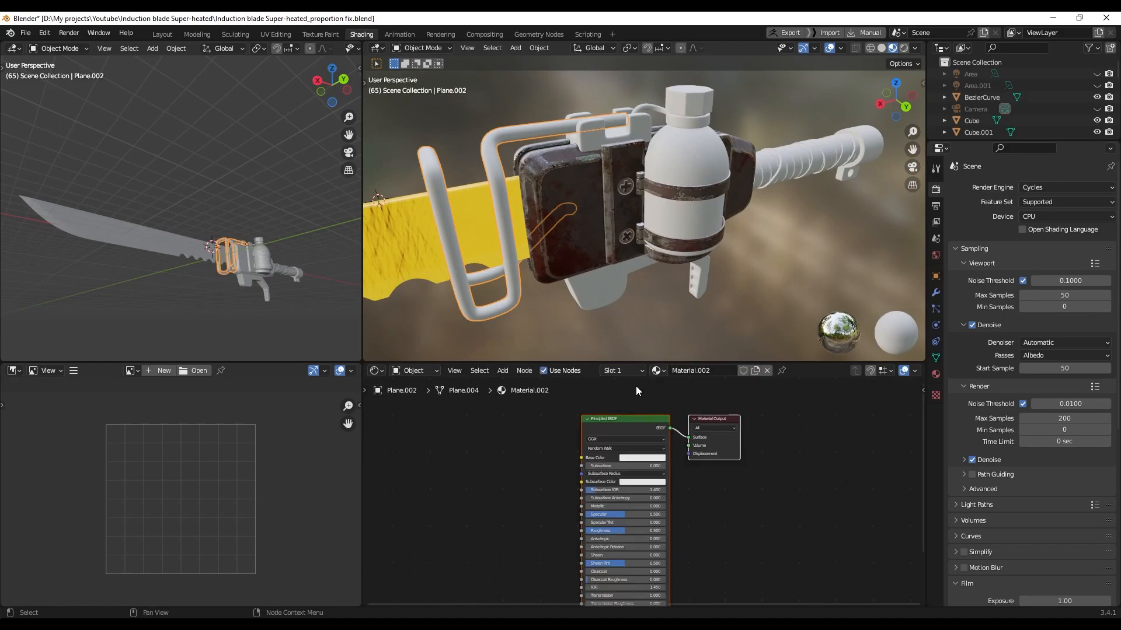
Build the guard frame's Material.002 from the five pipe.001 texture maps
key("ctrl+shift+t")
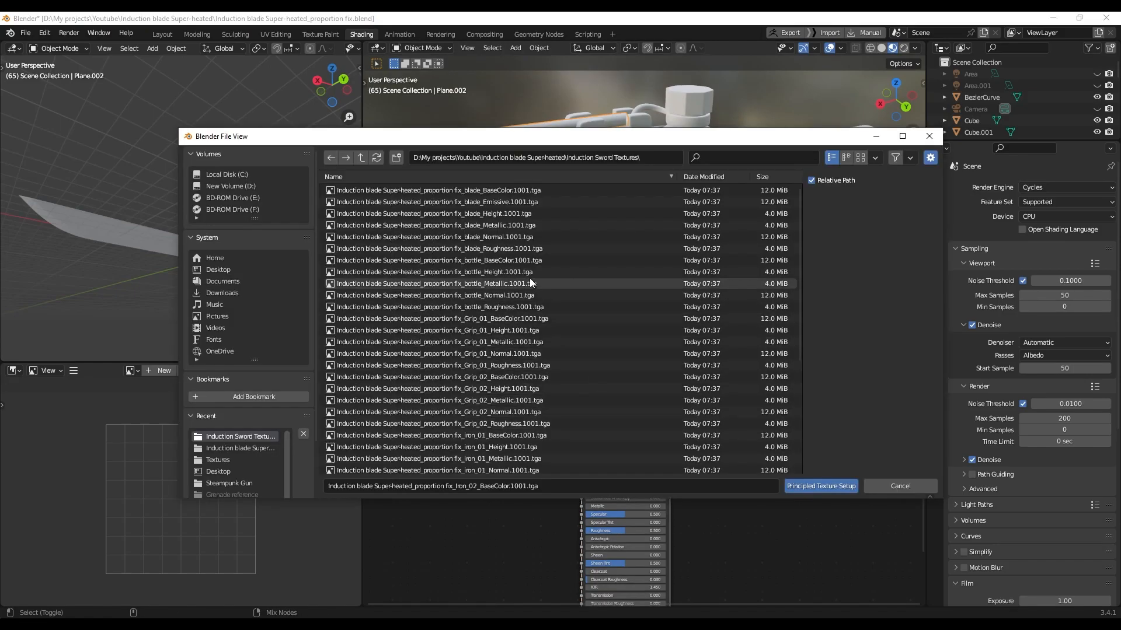
scroll(541, 320, "down", 3)
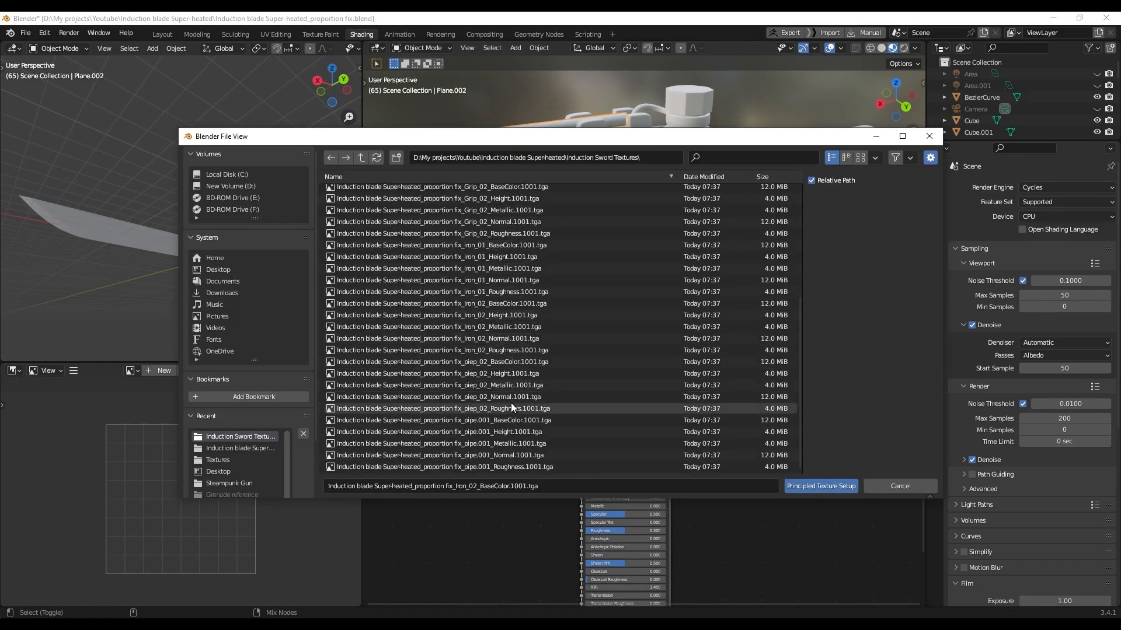
left_click(509, 419)
left_click(504, 463, "shift")
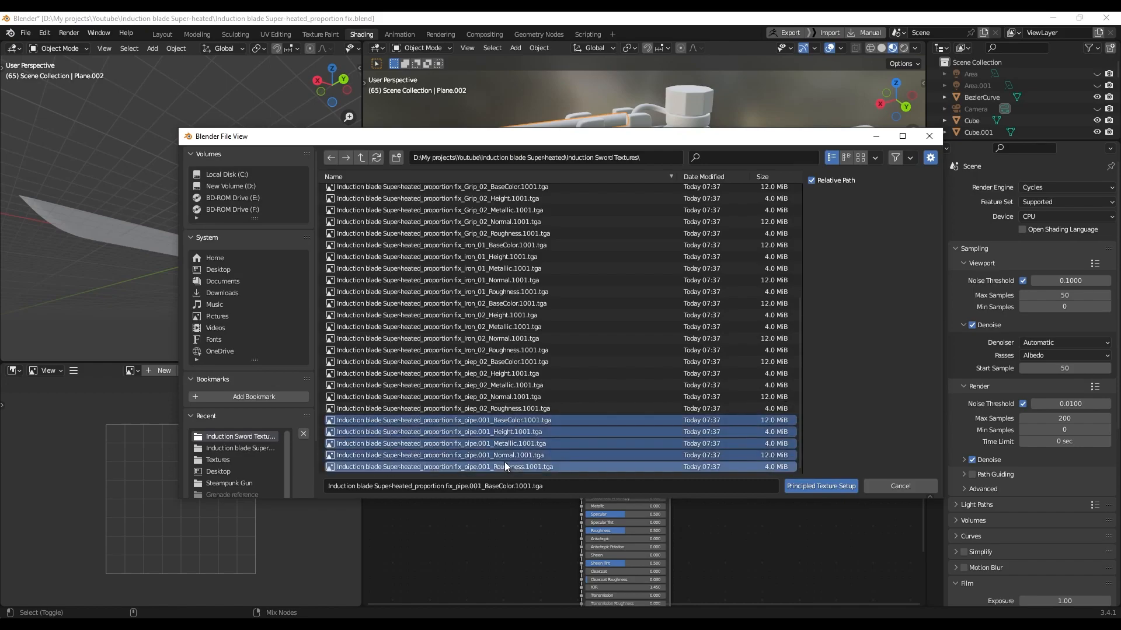
left_click(818, 485)
Link the rail's metal material onto the small clip with Link Materials
mouse_move(609, 180)
middle_mouse_down()
mouse_move(623, 215)
mouse_move(623, 188)
middle_mouse_up()
left_click(610, 244)
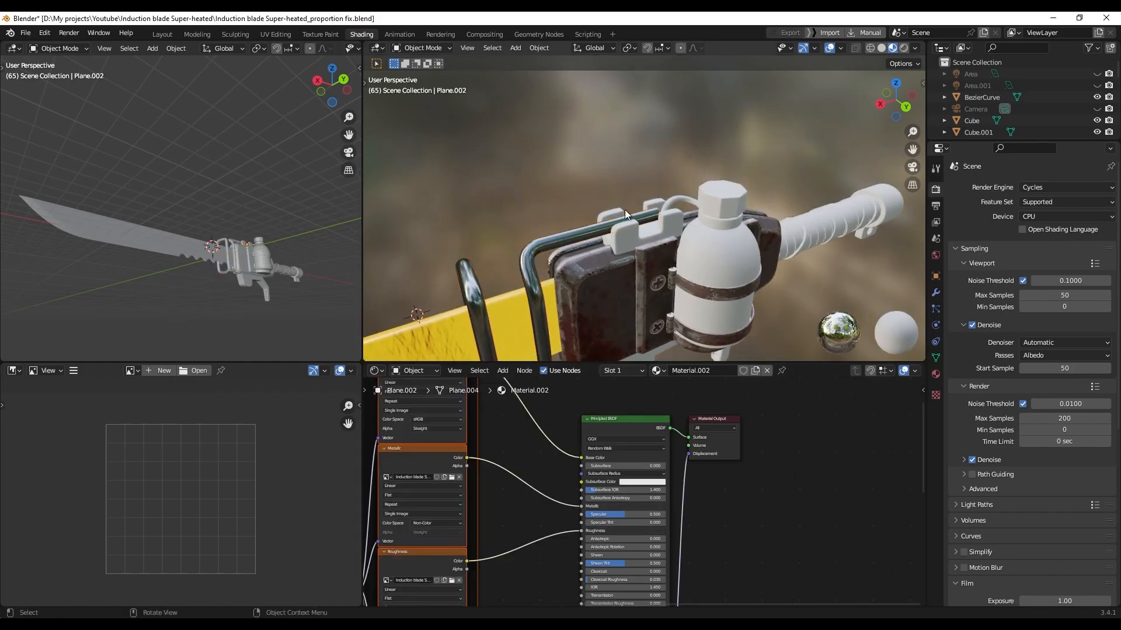
left_click(582, 233, "shift")
key("ctrl+l")
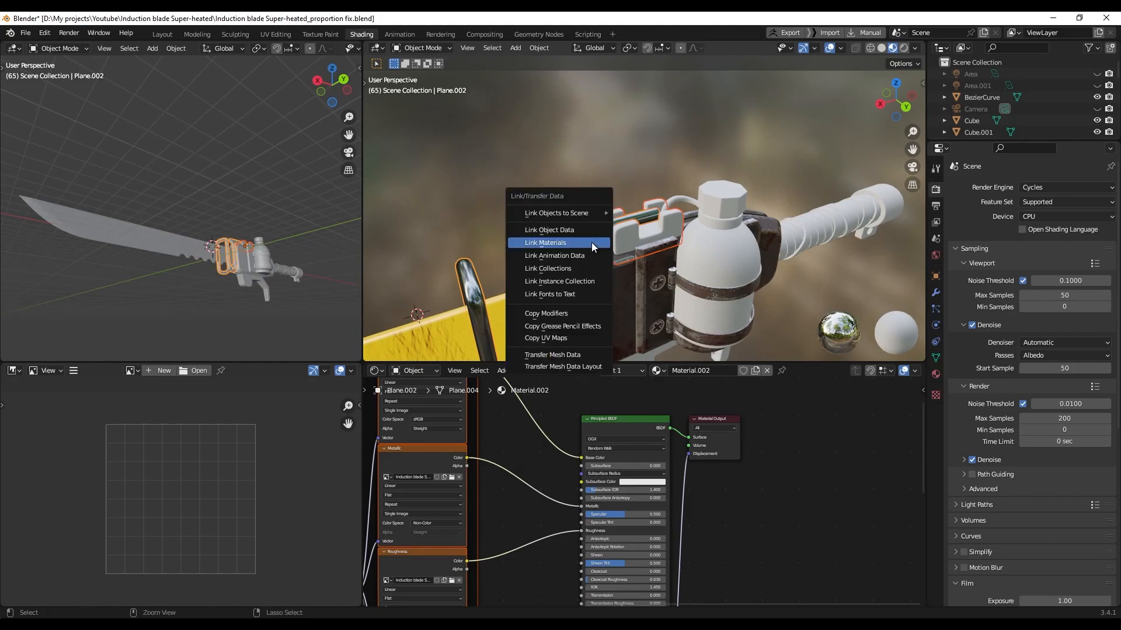
left_click(592, 241)
Give the small bare cylinder the housing's material, then select the bottle
scroll(593, 240, "up", 2)
middle_click_drag(593, 240, 668, 173)
scroll(541, 209, "up", 5)
scroll(544, 216, "up", 4)
left_click(537, 205)
left_click(555, 215, "shift")
key("ctrl+l")
left_click(558, 223)
left_click(640, 176)
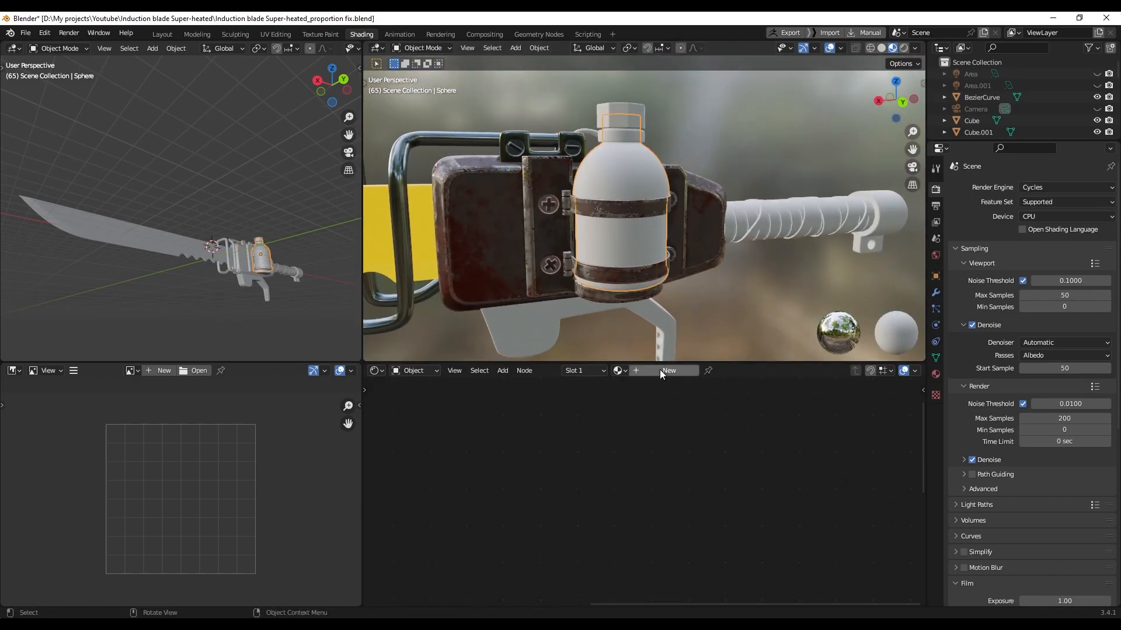
Load the bottle texture set into the bottle's Principled BSDF via Node Wrangler
left_click(631, 426)
key("ctrl+shift+t")
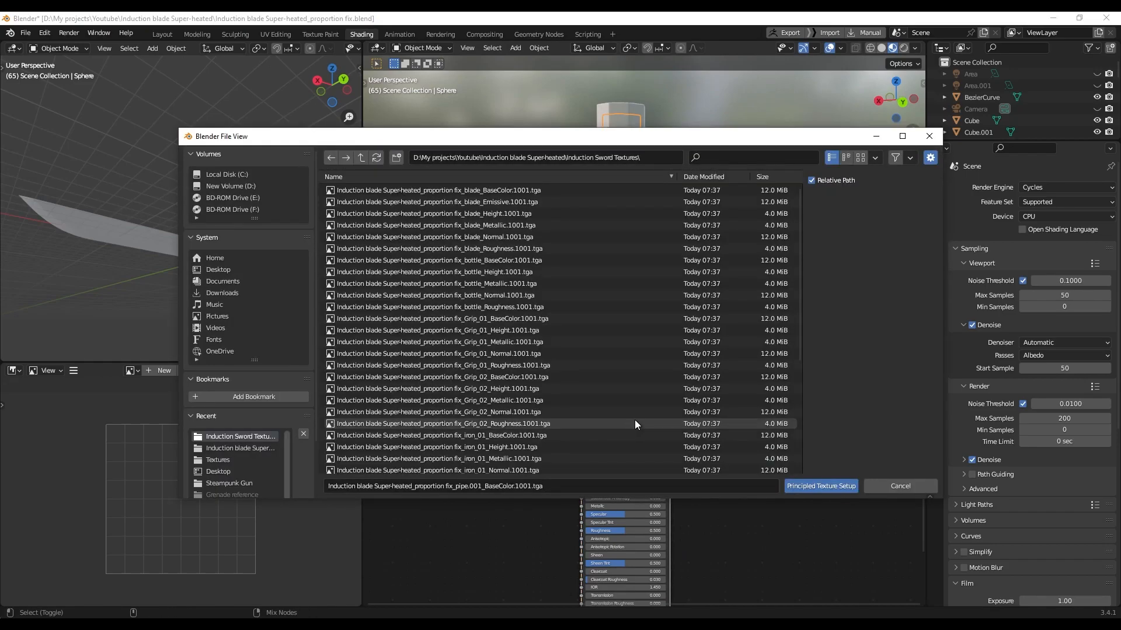
left_click(500, 258)
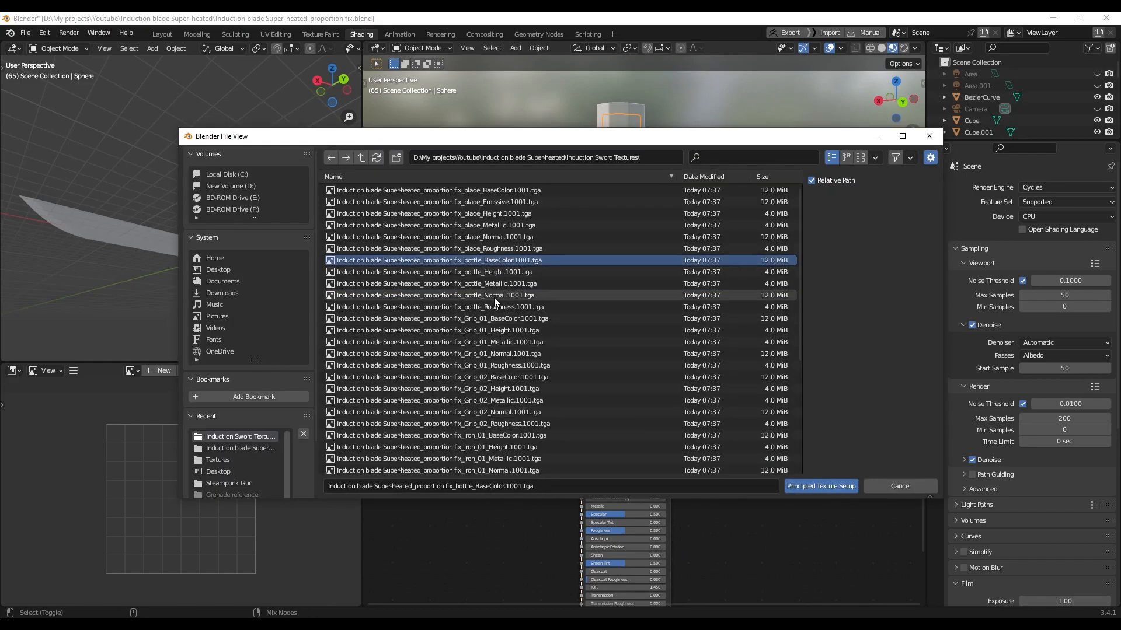
left_click(491, 307, "shift")
left_click(820, 486)
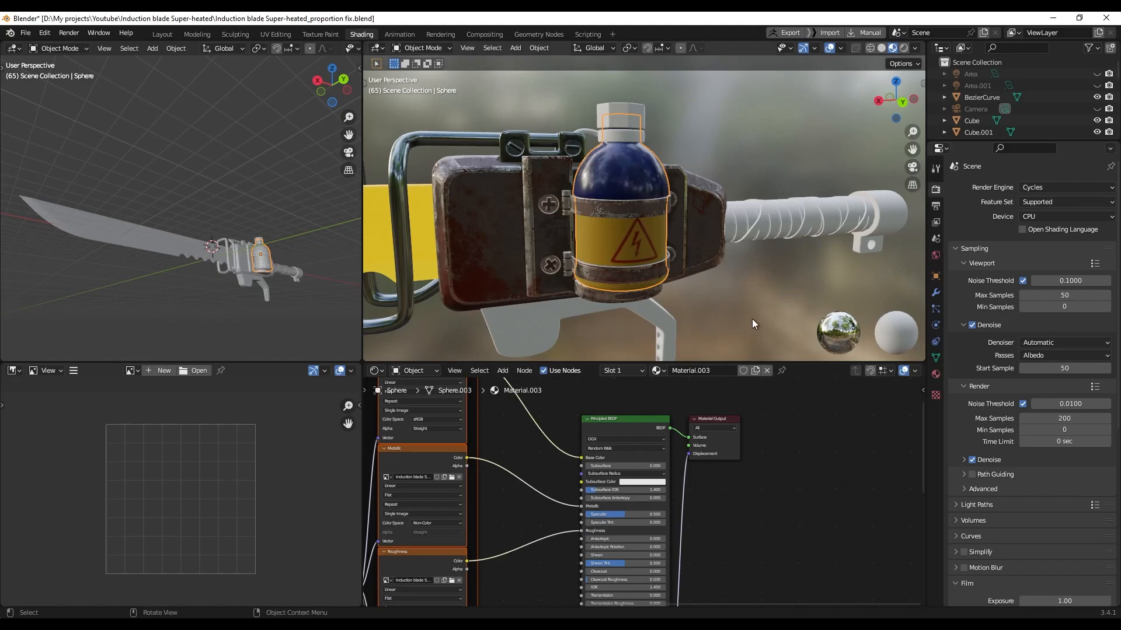
Give the bottle cap a new material built from the iron_01 texture maps
middle_click_drag(635, 298, 671, 224)
left_click(633, 160)
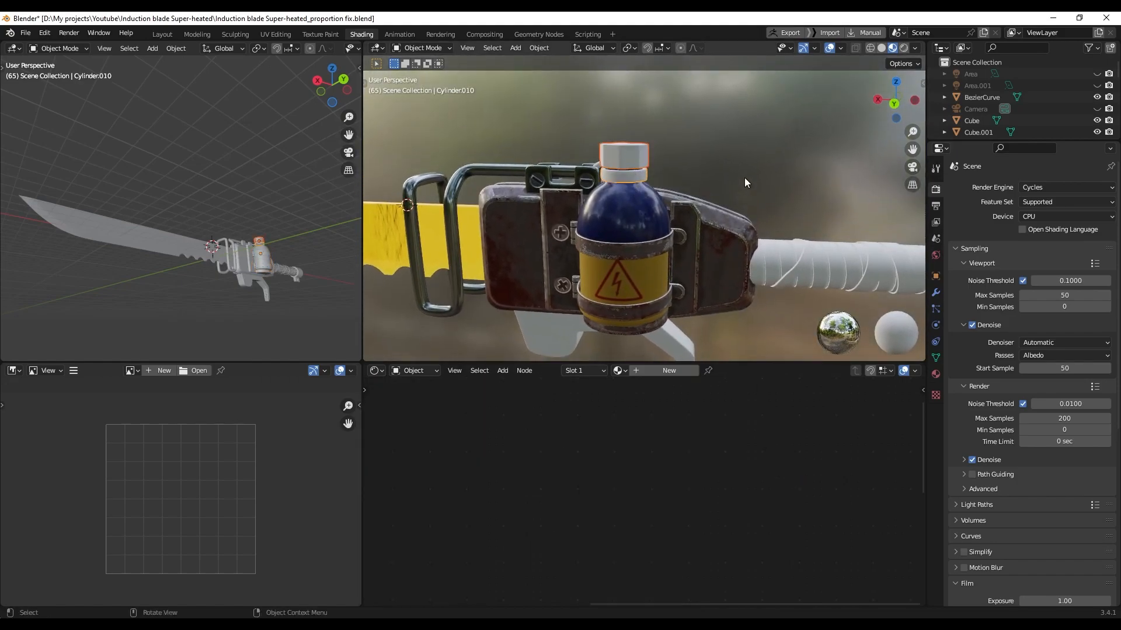
left_click(627, 160)
middle_click_drag(626, 160, 667, 232)
left_click(665, 371)
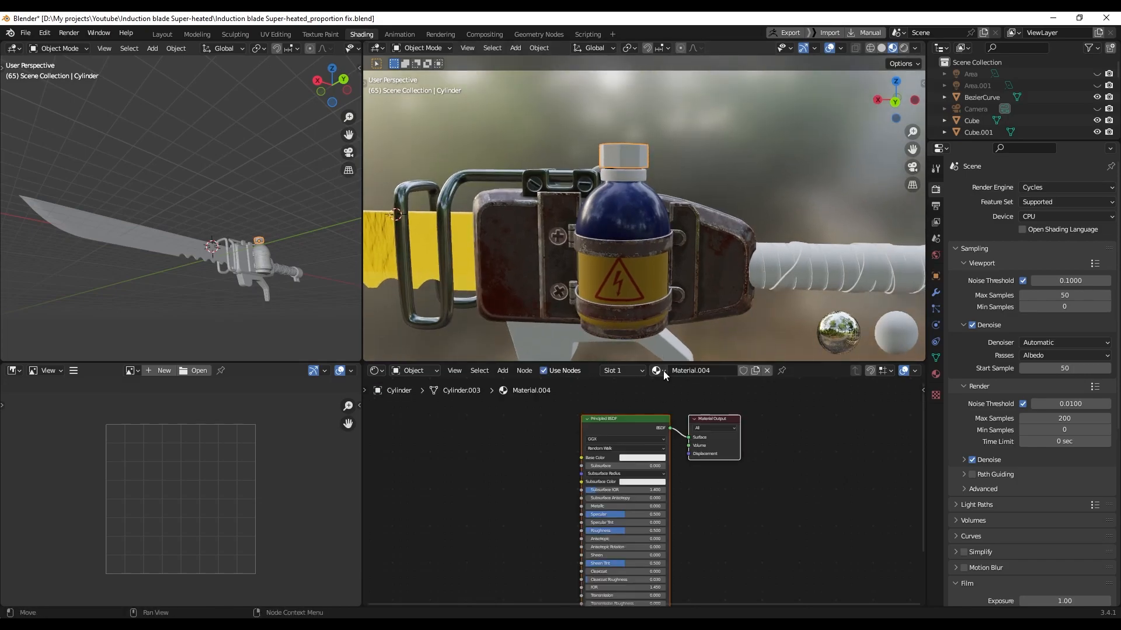
left_click(632, 418)
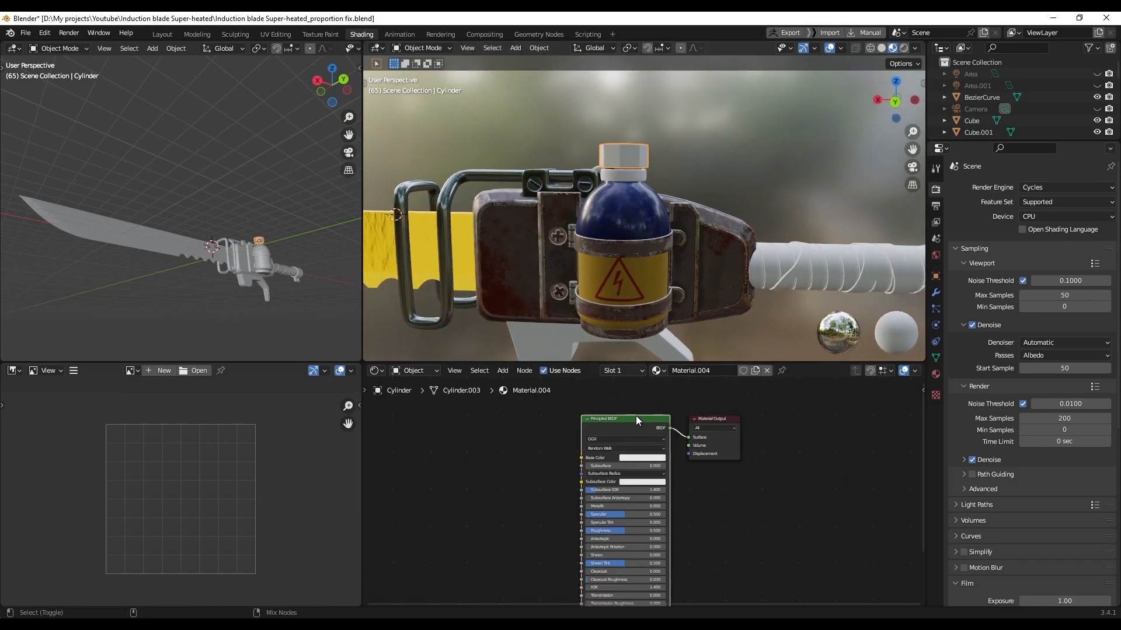
key("ctrl+shift+t")
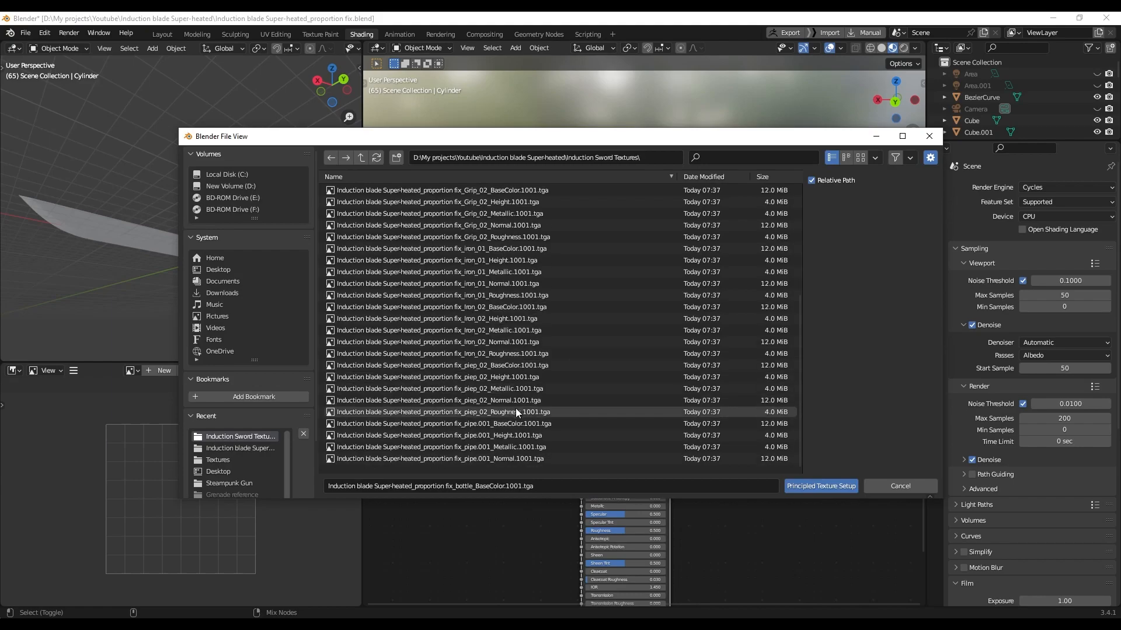
left_click(485, 319)
left_click(502, 365, "shift")
left_click(820, 486)
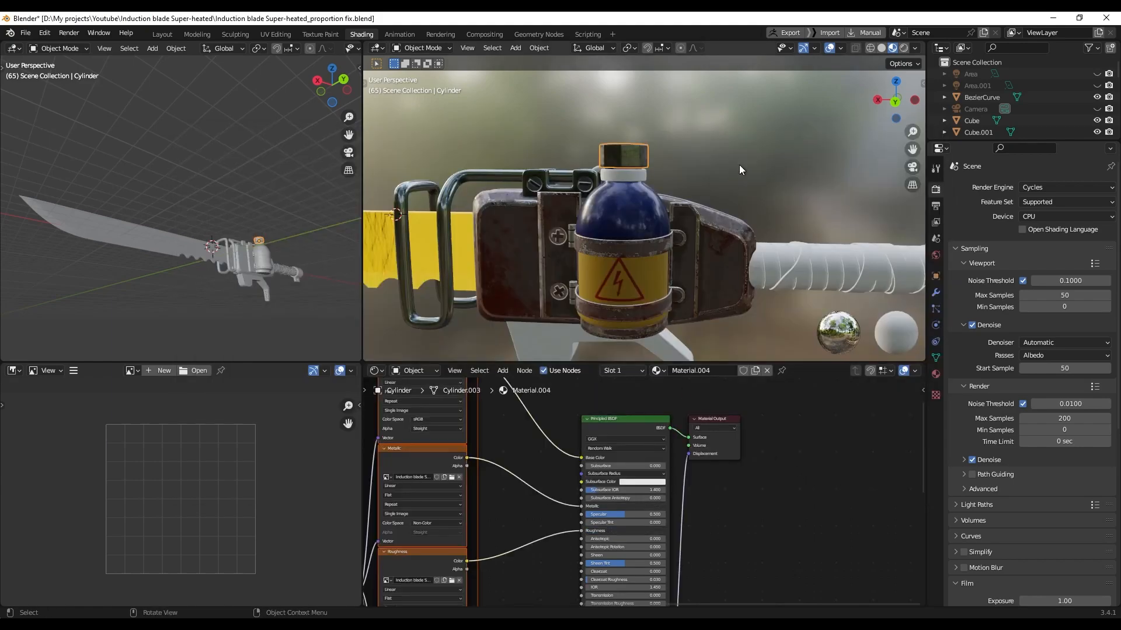
Link the cap's iron material to the white guard and bottle ring, then select the wrapped handle
left_click(660, 318)
middle_click_drag(744, 282, 605, 264, "shift")
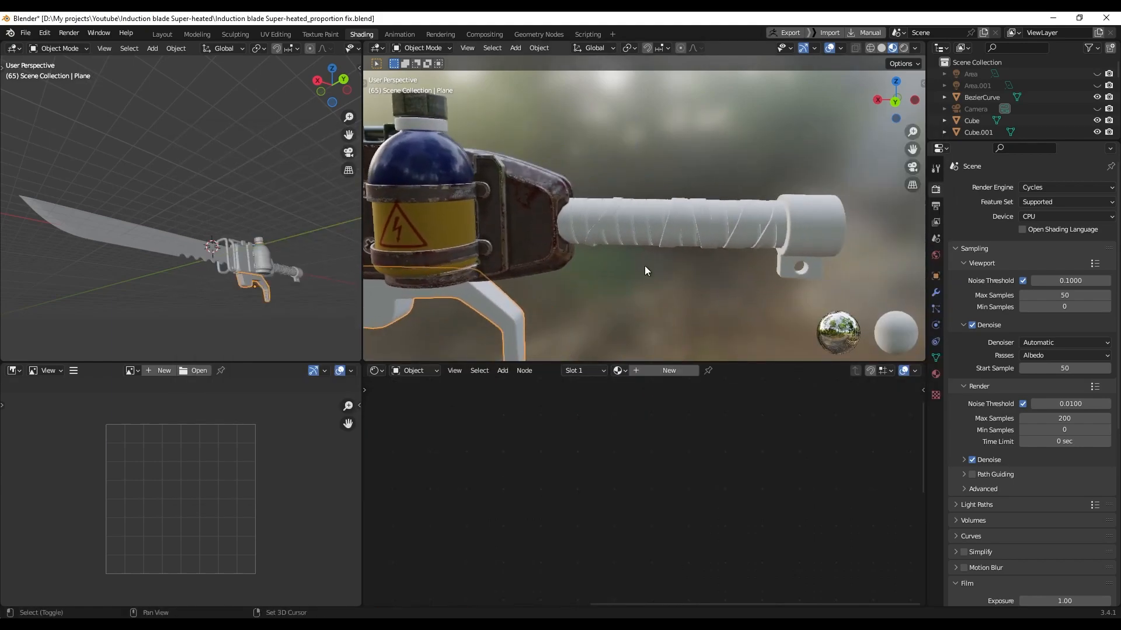
middle_click_drag(578, 213, 662, 243, "shift")
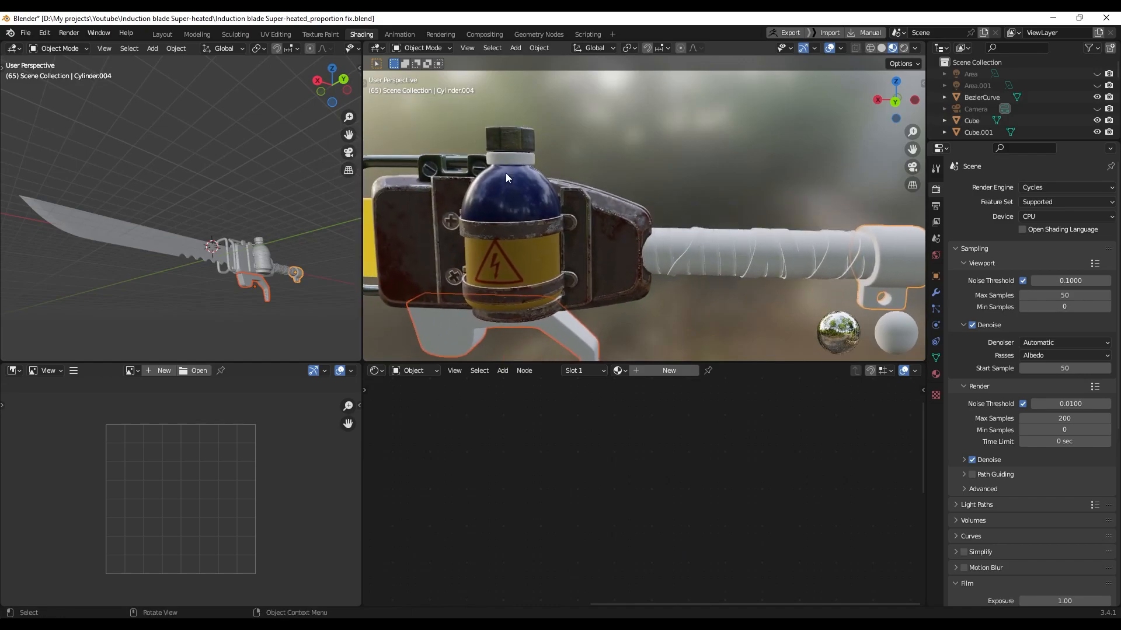
left_click(516, 159, "shift")
left_click(515, 145, "shift")
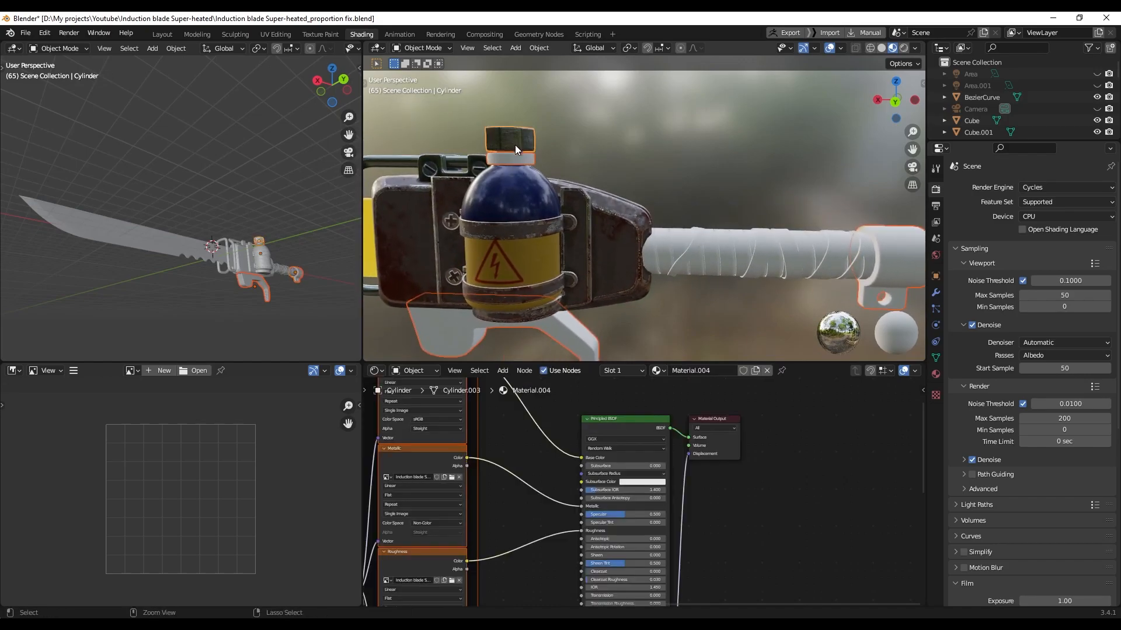
key("ctrl+l")
left_click(515, 145)
scroll(647, 158, "down", 5)
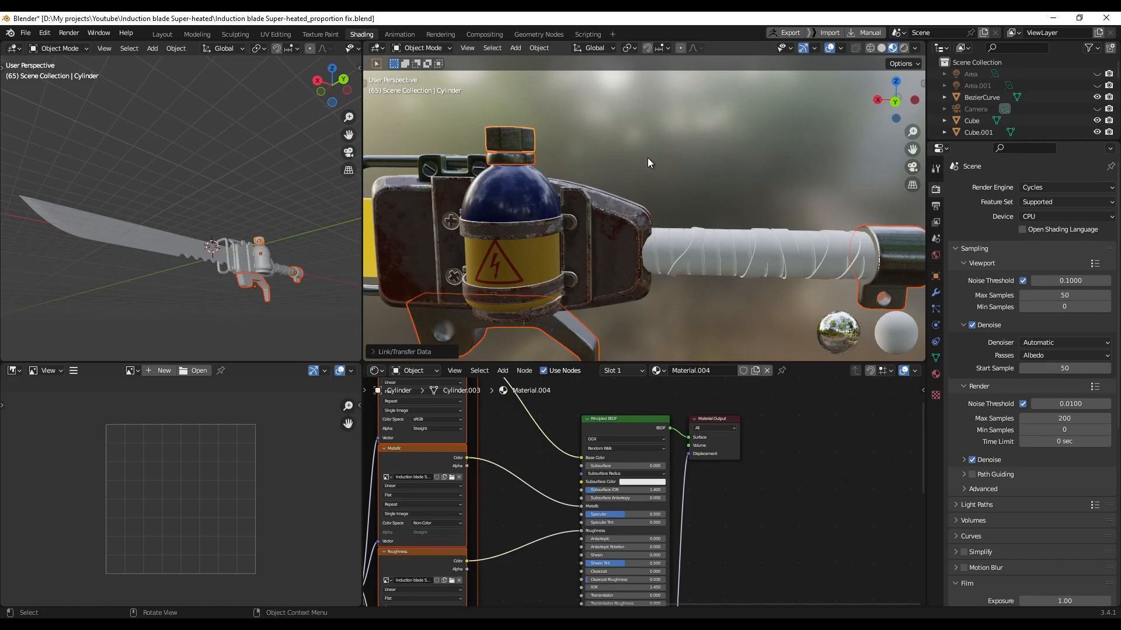
scroll(690, 218, "up", 6)
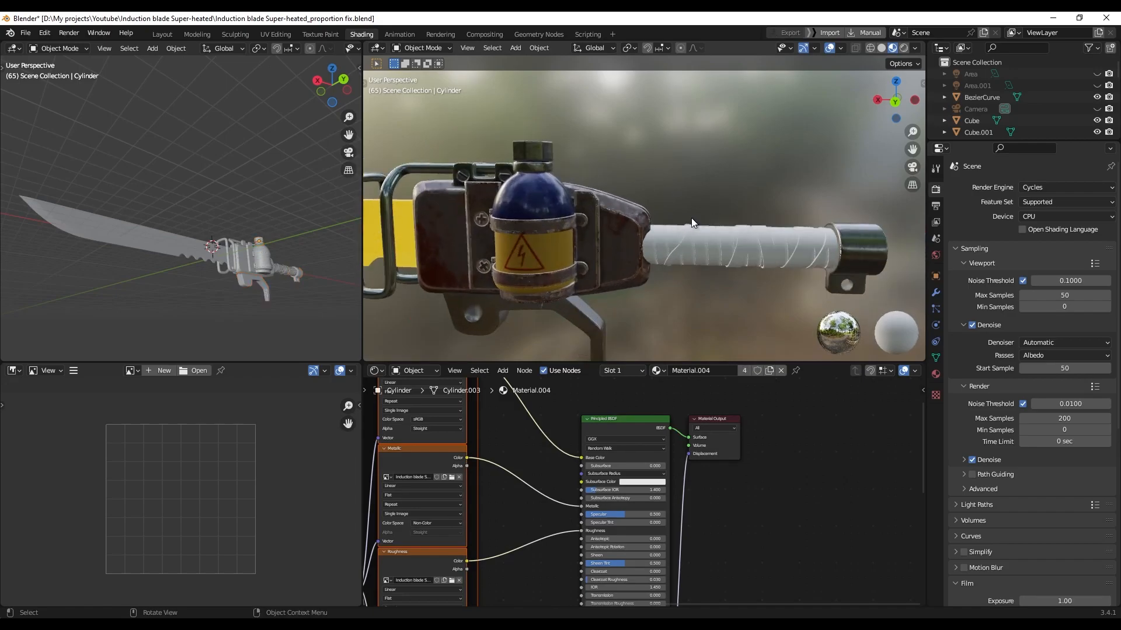
scroll(658, 223, "up", 2)
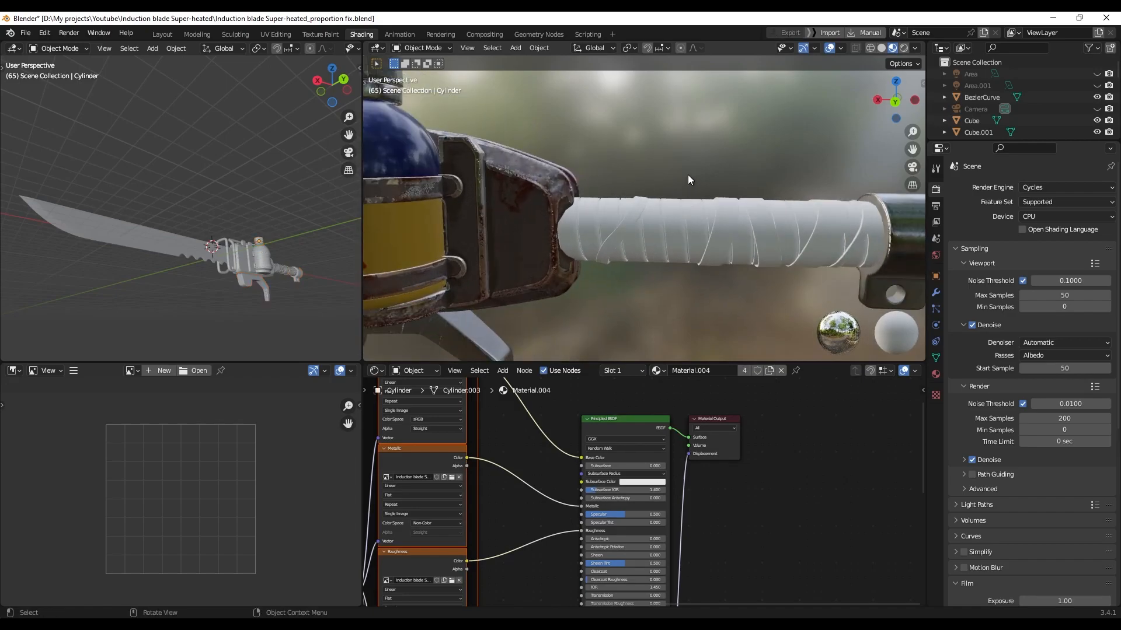
left_click(691, 217)
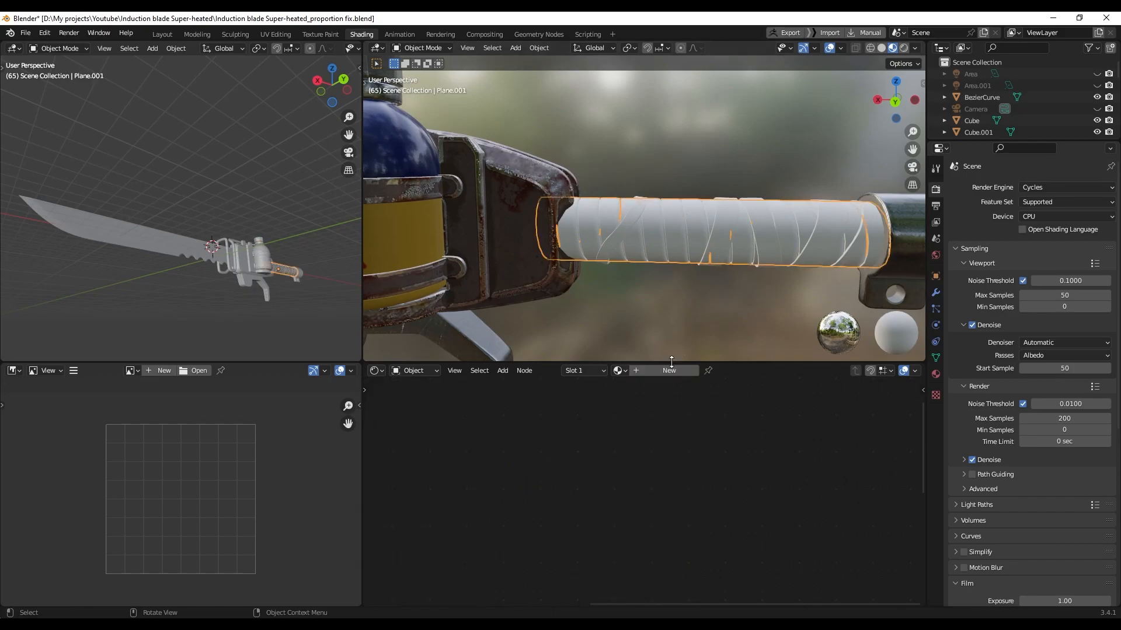
Load the Grip_01 texture maps into the wrapped handle's Principled BSDF
left_click(649, 420)
key("ctrl+shift+t")
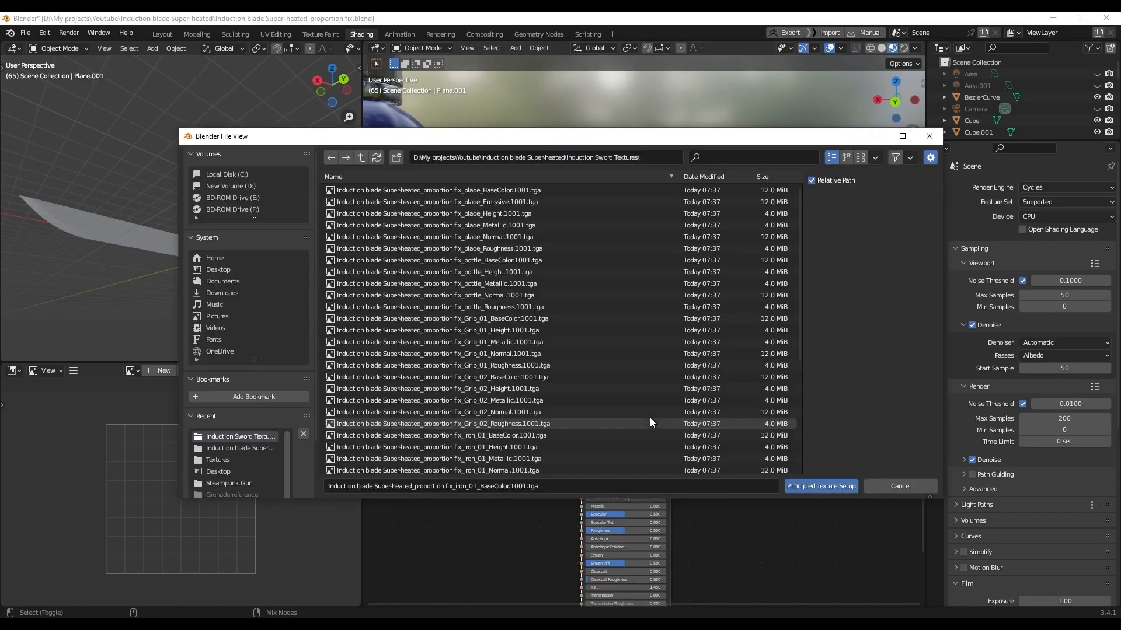
scroll(530, 376, "up", 2)
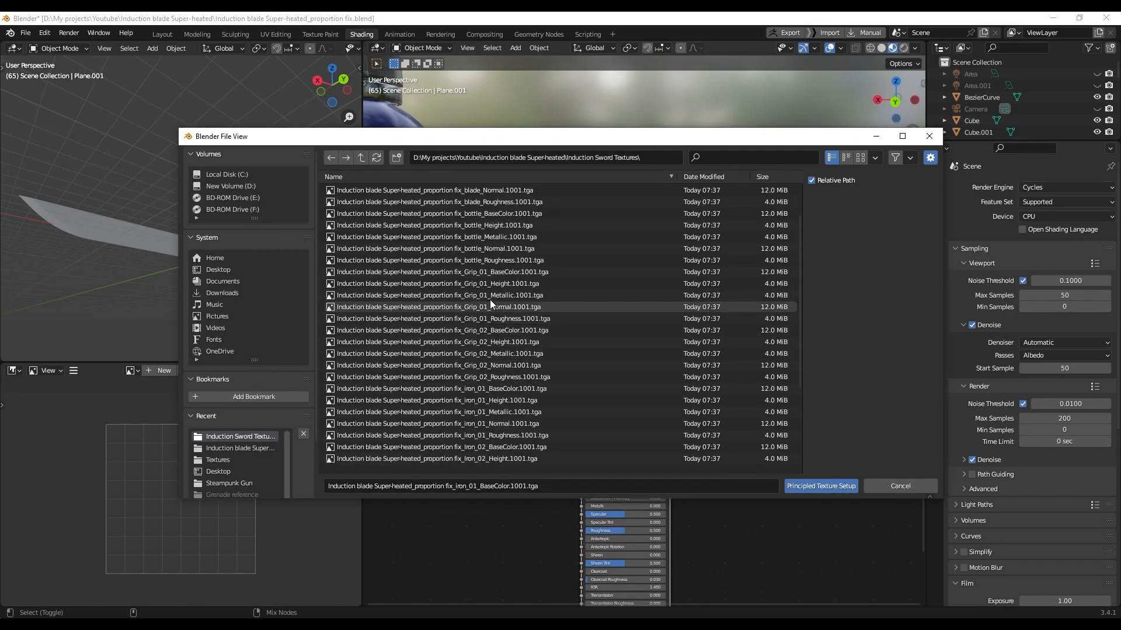
left_click(499, 272)
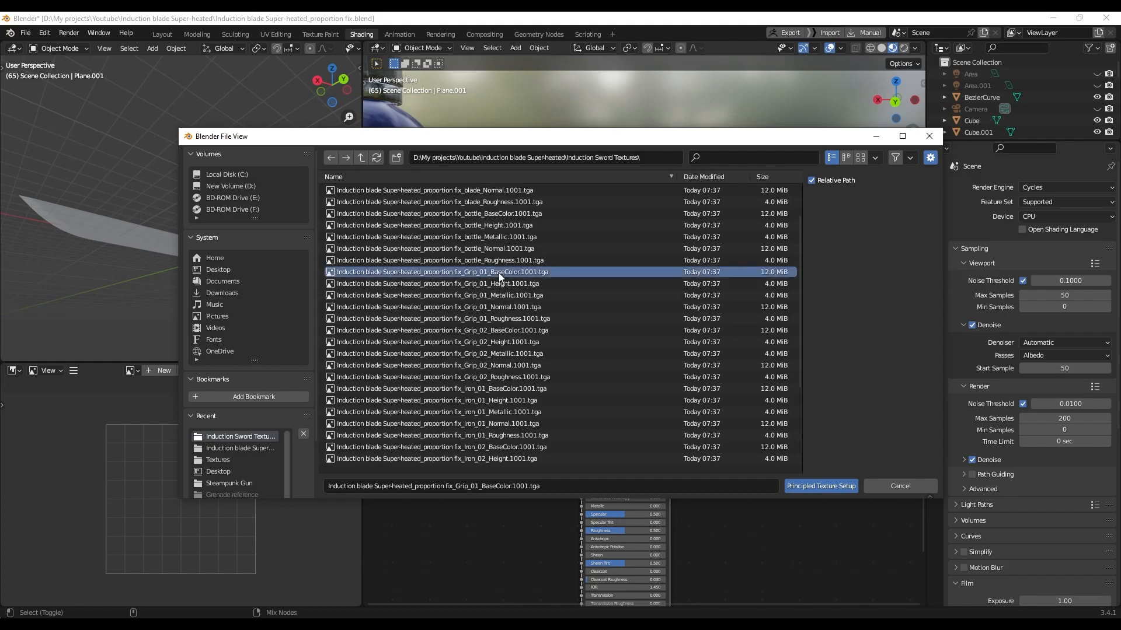
left_click(492, 318, "shift")
left_click(820, 487)
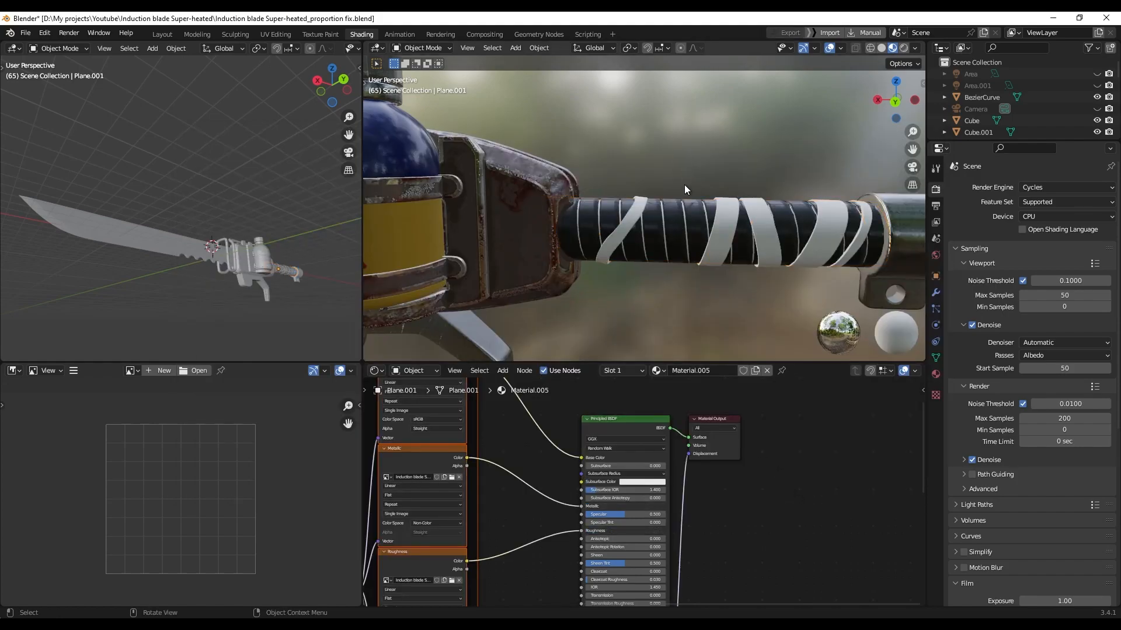
Link the grip material to the selection and two white tape wraps
key("ctrl+l")
left_click(678, 233)
left_click(685, 190)
scroll(671, 209, "up", 8)
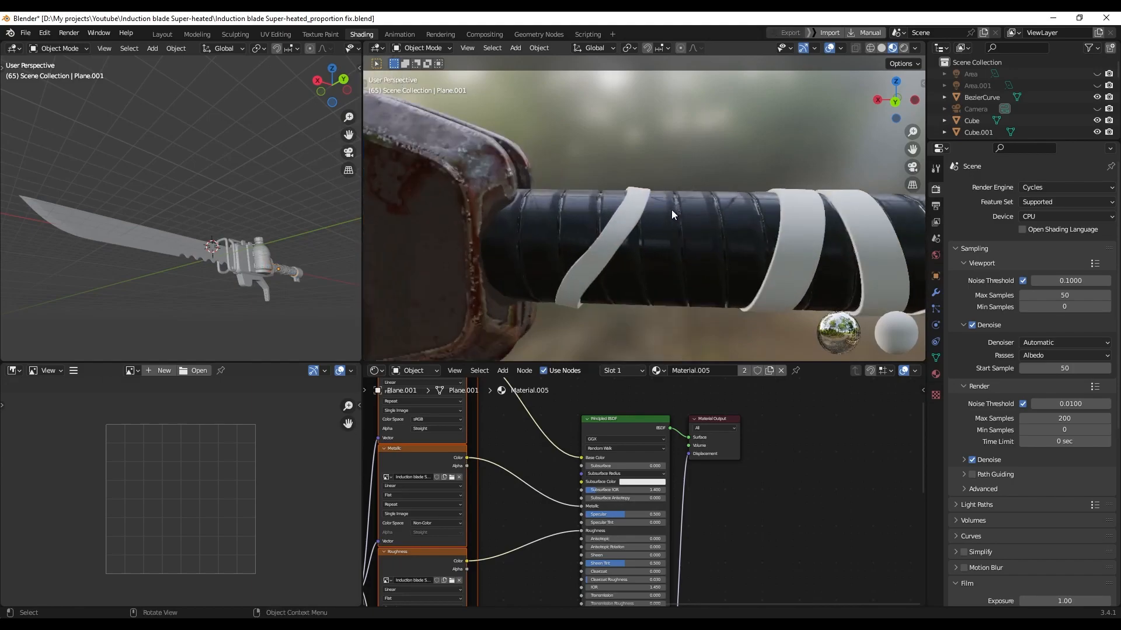
left_click(632, 215)
scroll(642, 217, "down", 5)
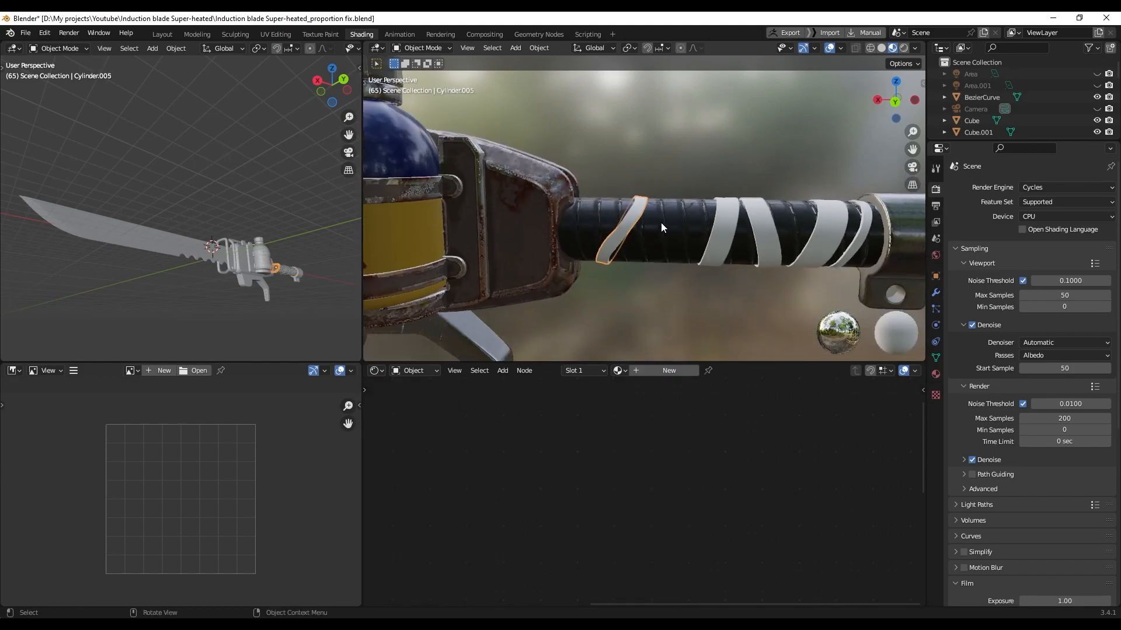
left_click(860, 240, "shift")
left_click(677, 234, "shift")
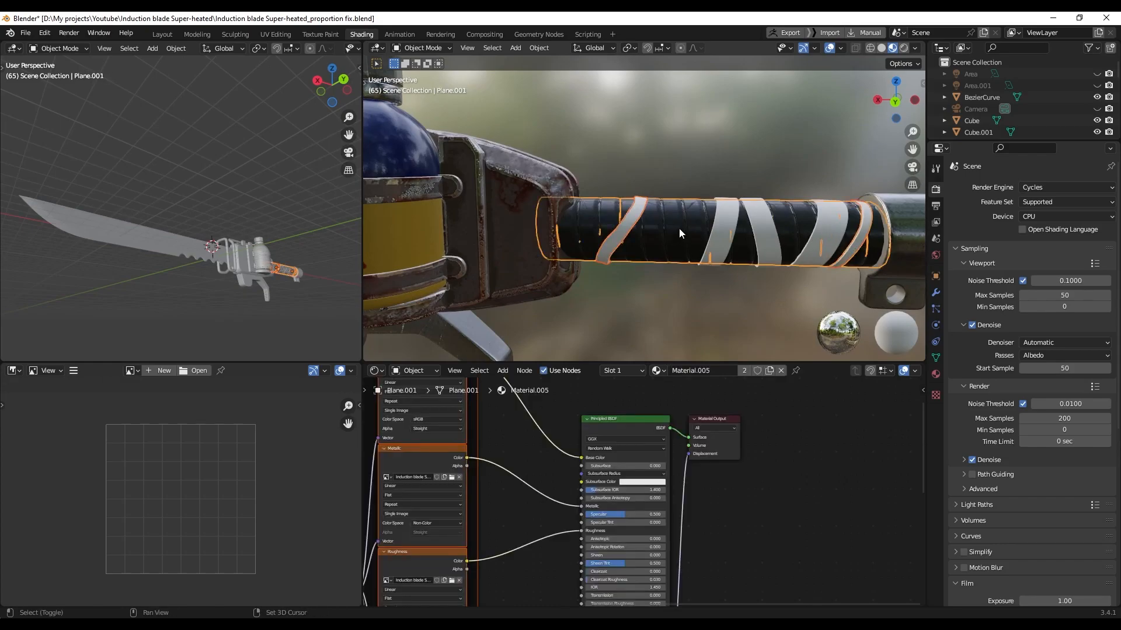
key("ctrl+l")
left_click(678, 231)
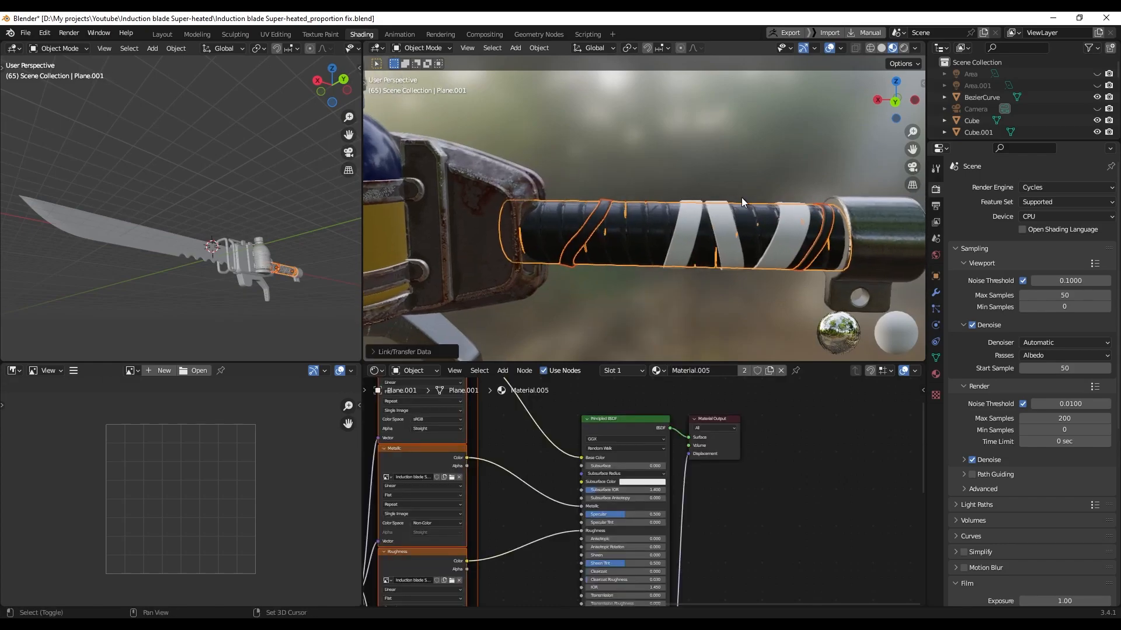
scroll(696, 207, "down", 2)
left_click(697, 207)
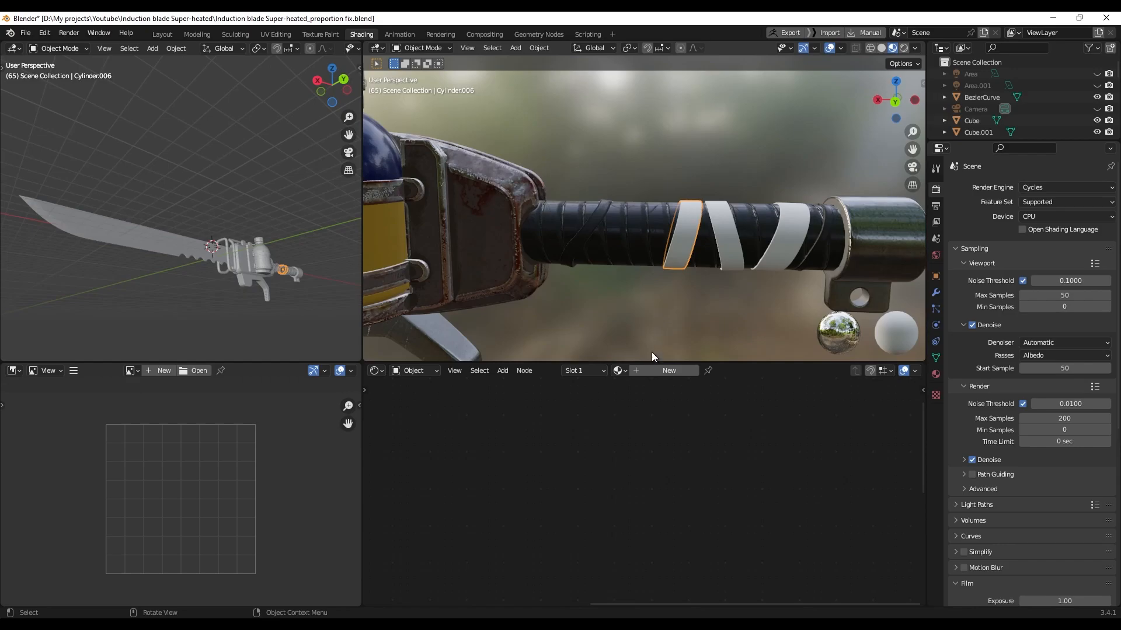
Give a tape strip a new teal material built from the Grip_02 texture maps
left_click(651, 370)
left_click(635, 422)
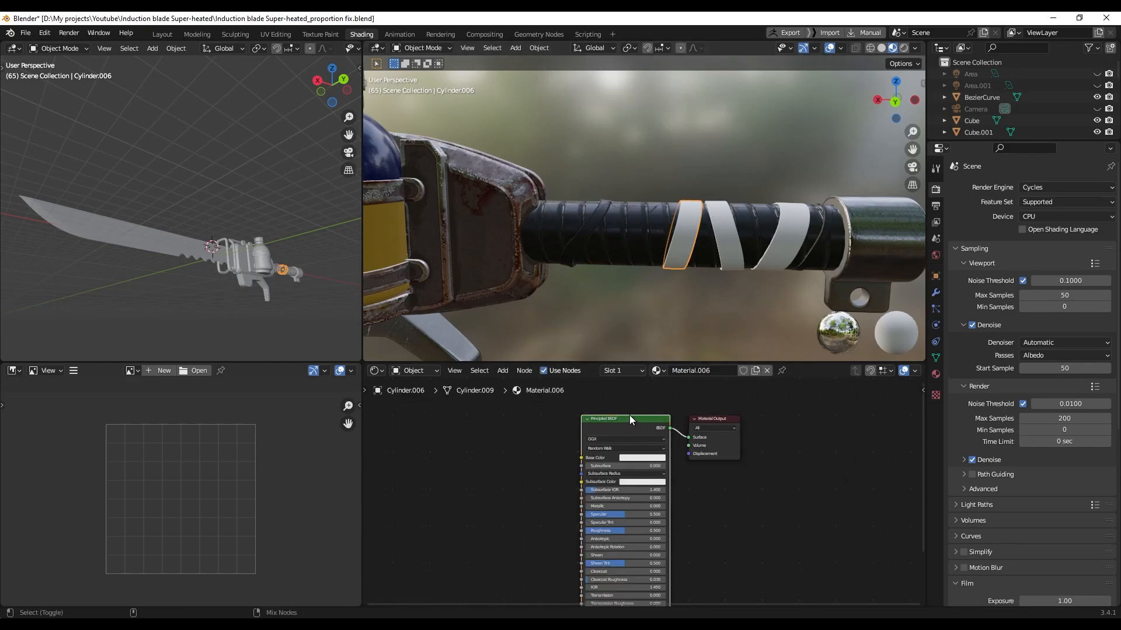
key("ctrl+shift+t")
left_click(524, 377)
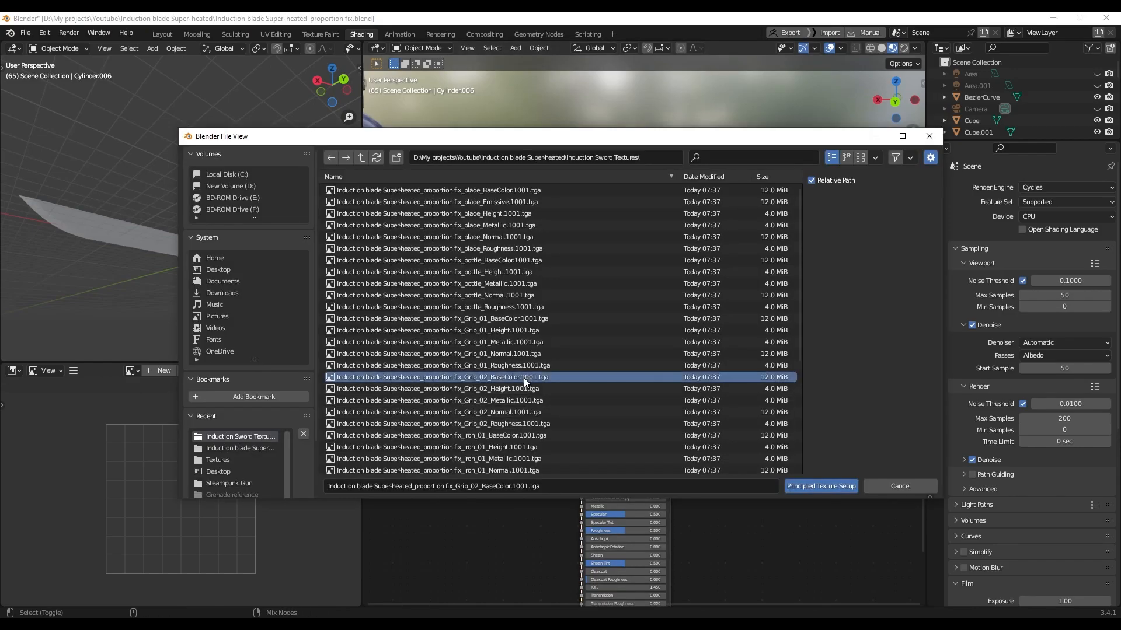
left_click(521, 421, "shift")
left_click(809, 489)
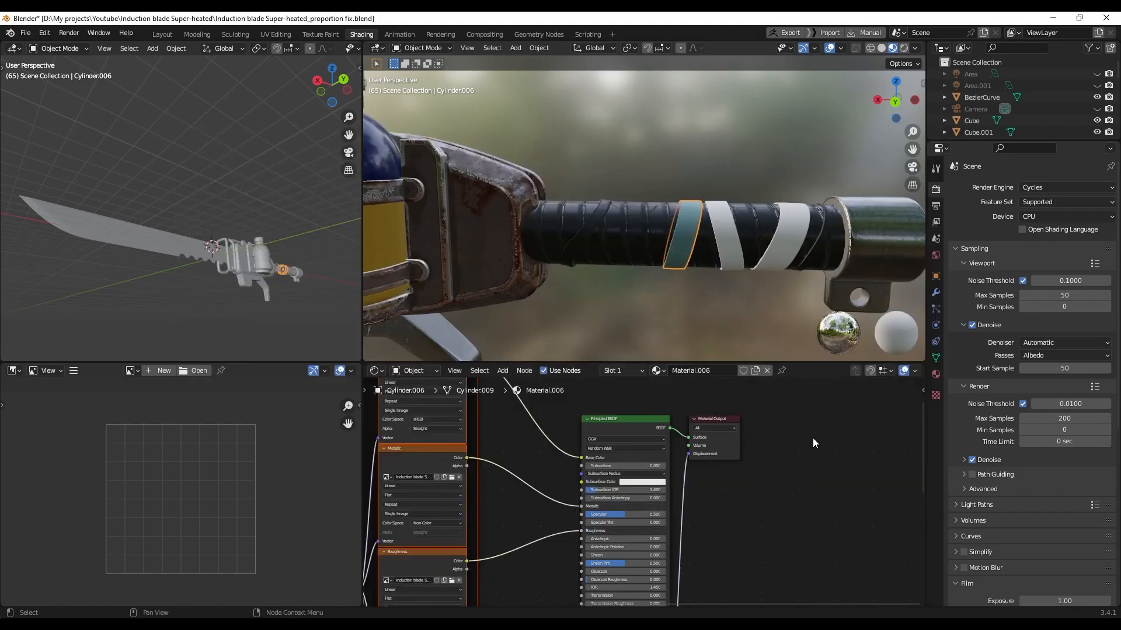
Link the teal Grip_02 material to the other grey strips, then select the wire near the cap
left_click(740, 244)
left_click(688, 241, "shift")
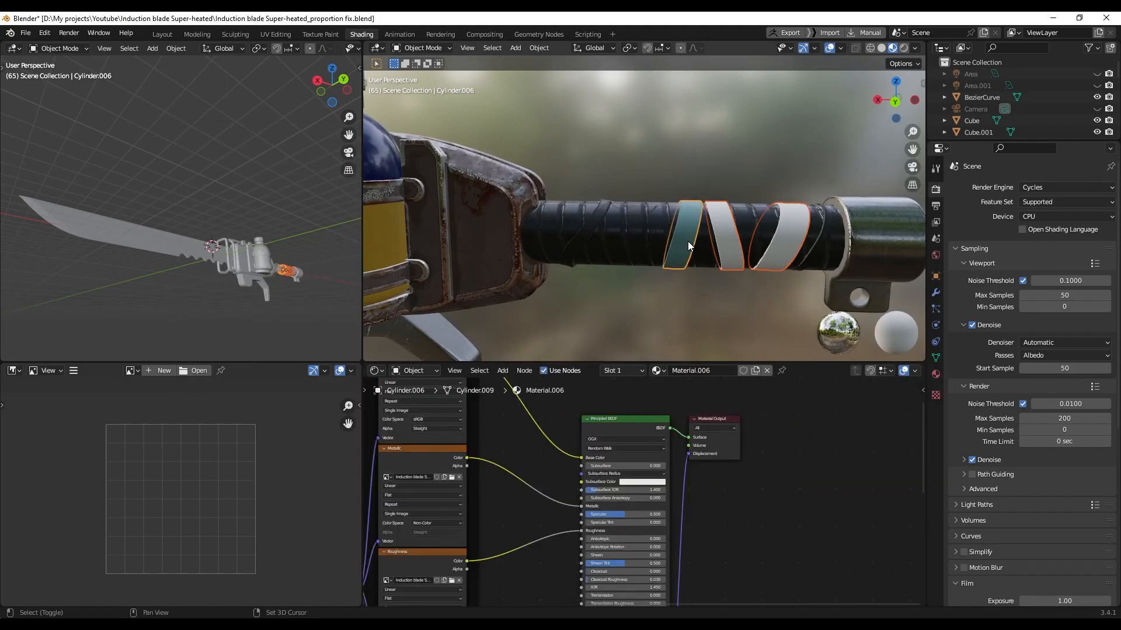
key("ctrl+l")
left_click(688, 242)
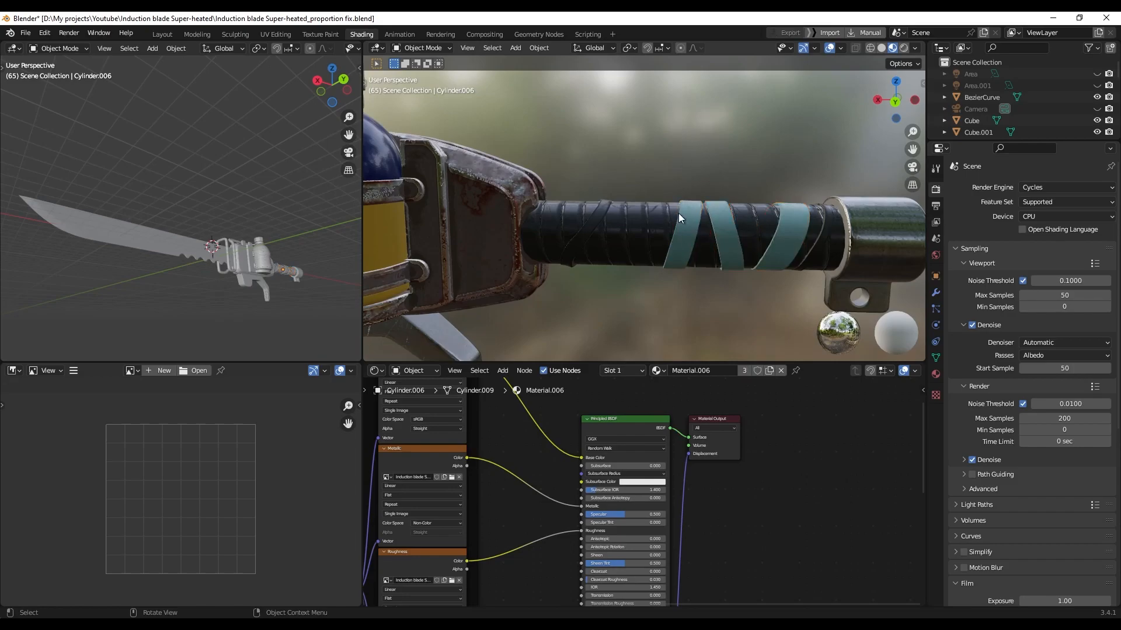
scroll(675, 209, "down", 5)
middle_click_drag(573, 180, 862, 229)
scroll(761, 228, "up", 6)
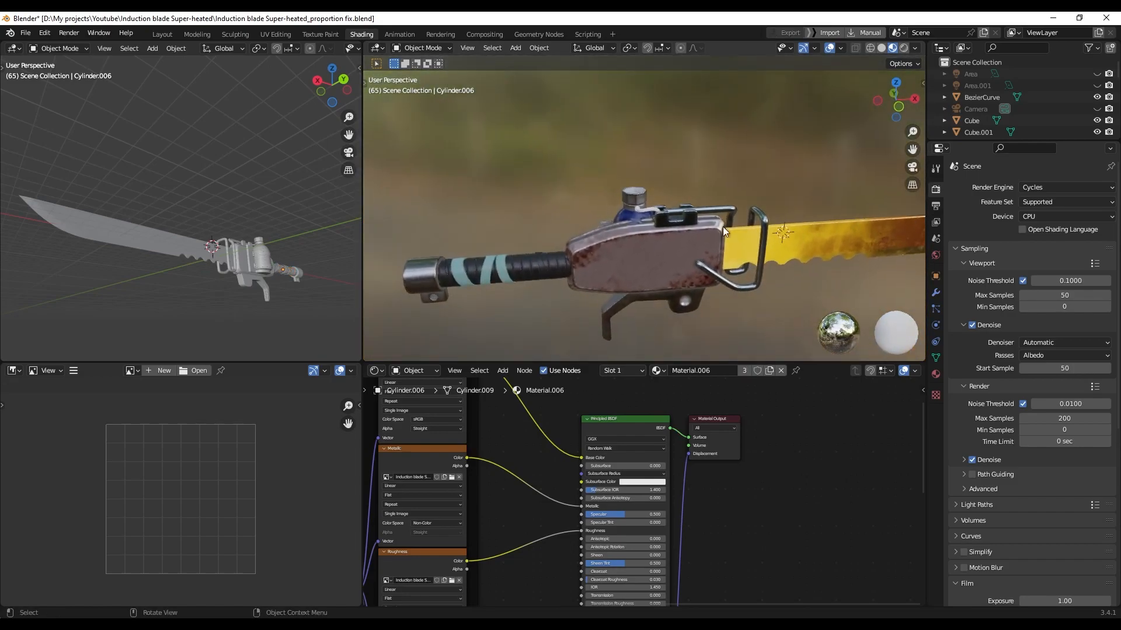
left_click(651, 219)
Select pipe-end ring Cylinder.011 with the bottle cap active and call up Ctrl+L linking
scroll(690, 230, "up", 2)
middle_click_drag(690, 230, 708, 233)
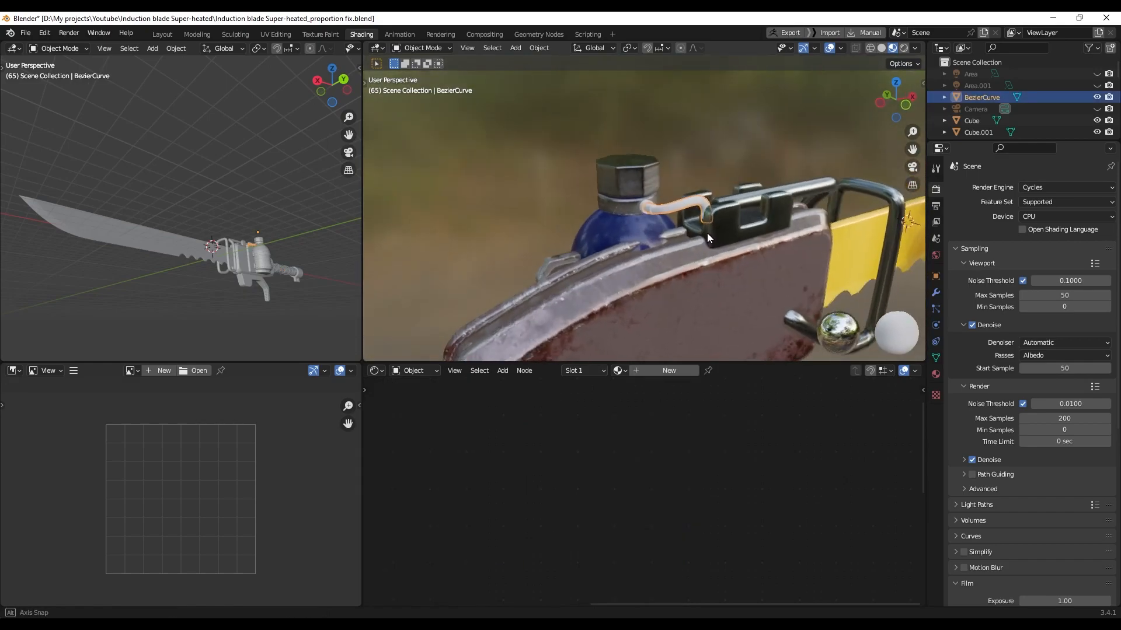
scroll(613, 227, "up", 3)
left_click(622, 205)
left_click(610, 212, "shift")
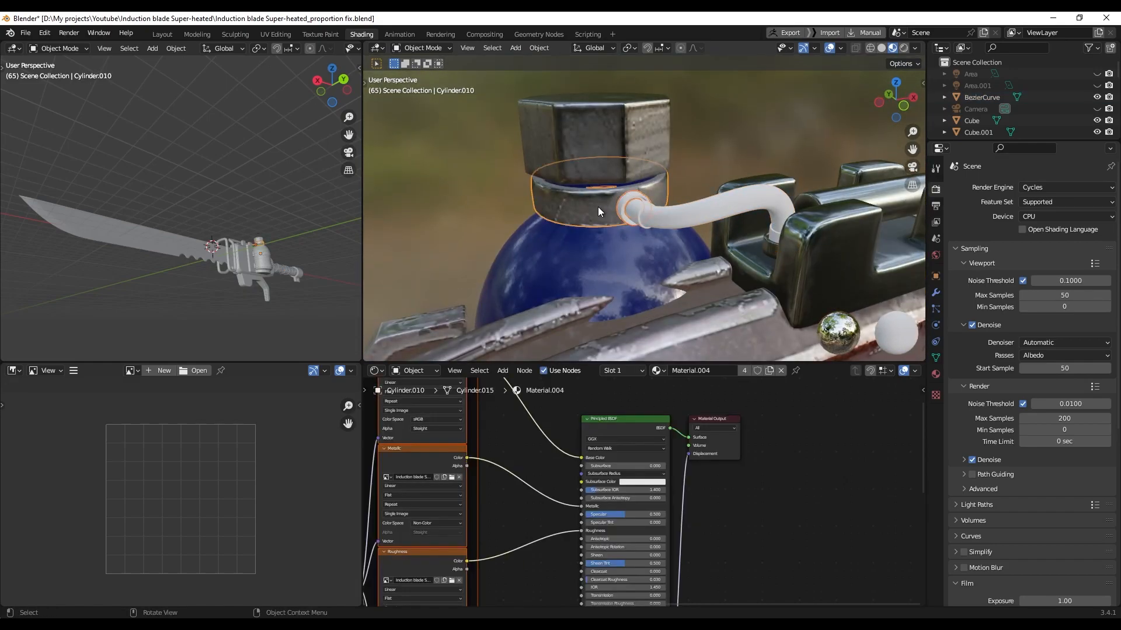
key("ctrl+l")
Give the hose a new material built from the five piep_02 texture maps
left_click(684, 219)
middle_click_drag(684, 220, 638, 226)
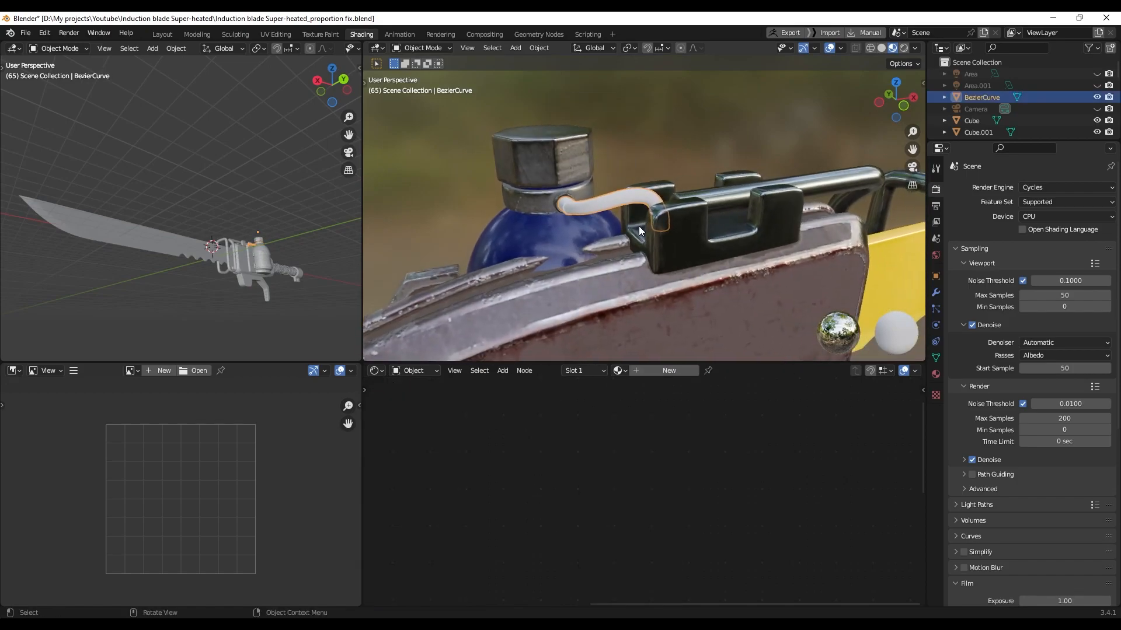
left_click(669, 370)
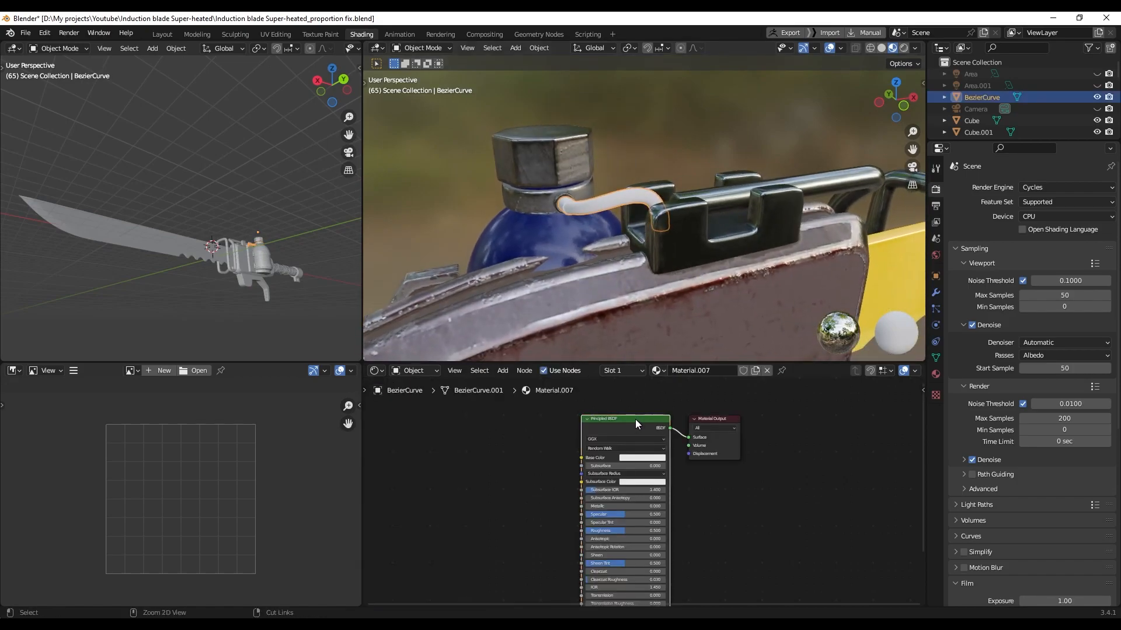
key("ctrl+shift+t")
scroll(529, 387, "down", 3)
scroll(510, 387, "down", 2)
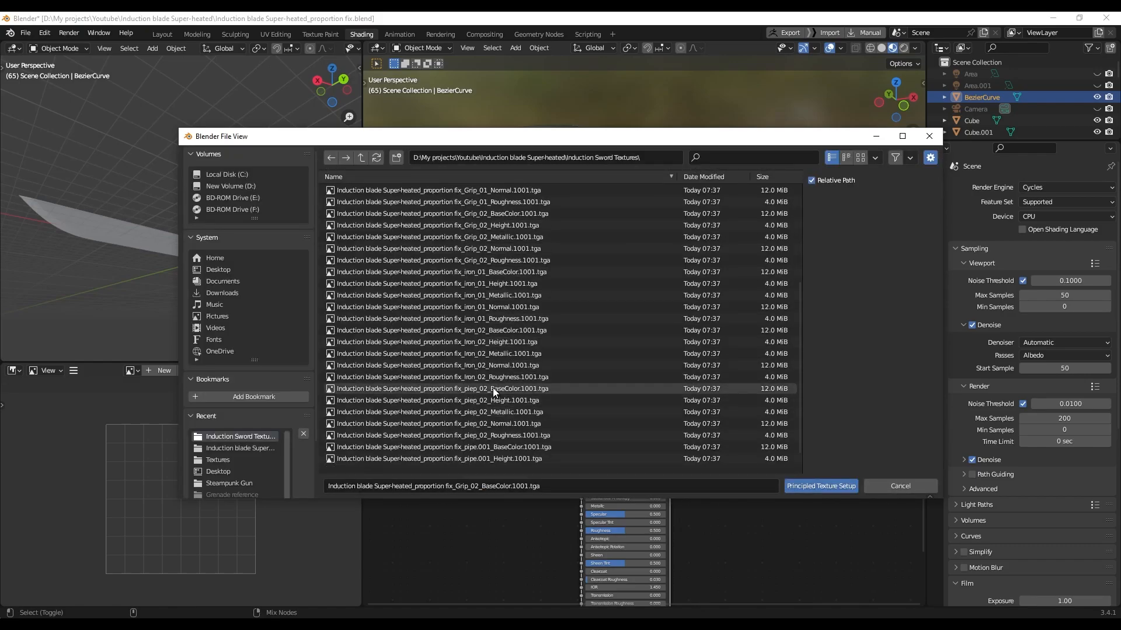
left_click(492, 387)
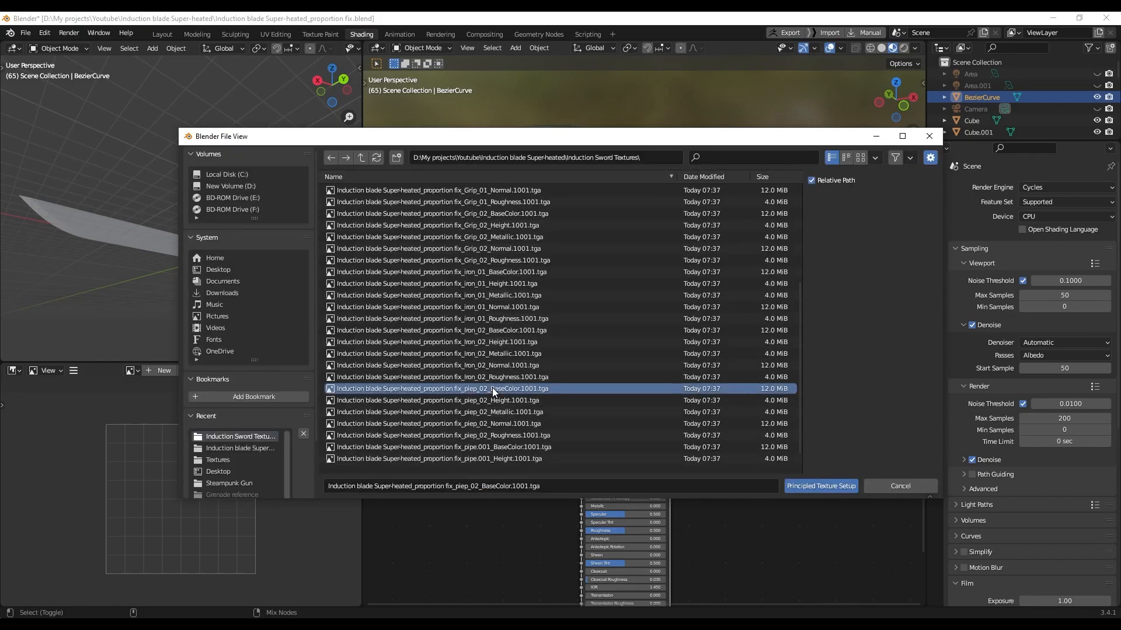
left_click(492, 435, "shift")
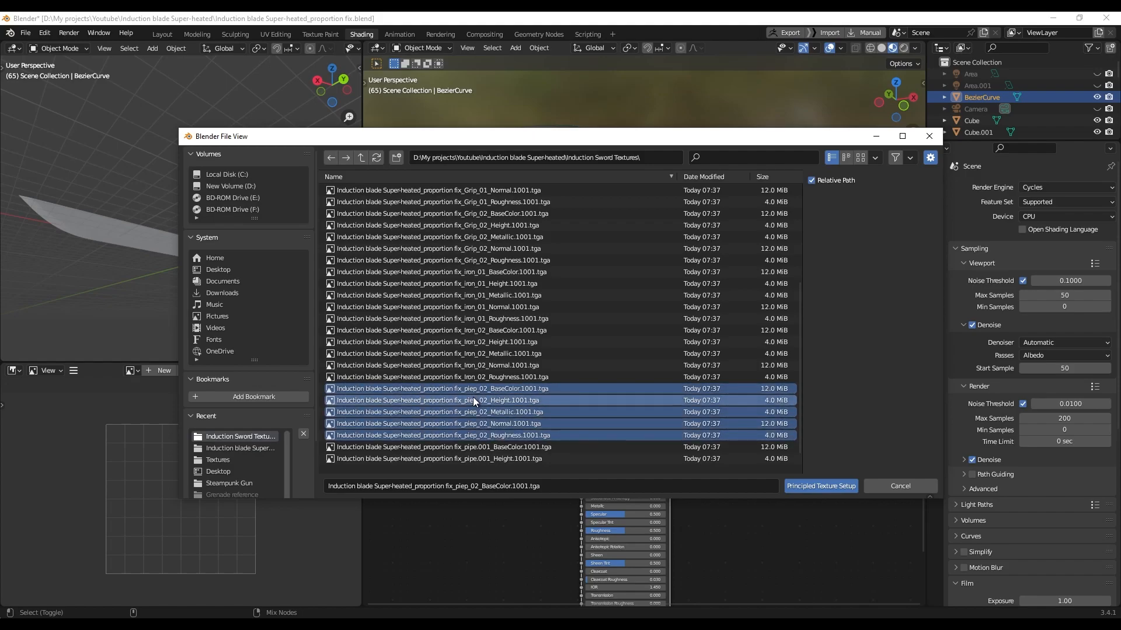
scroll(482, 400, "up", 5)
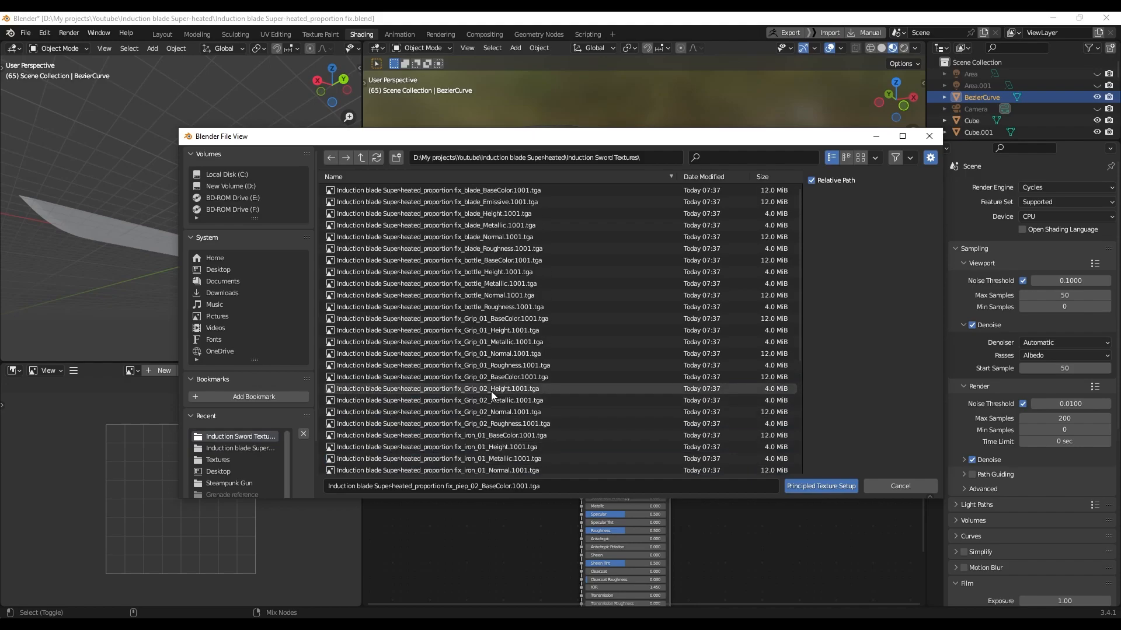
scroll(493, 388, "down", 5)
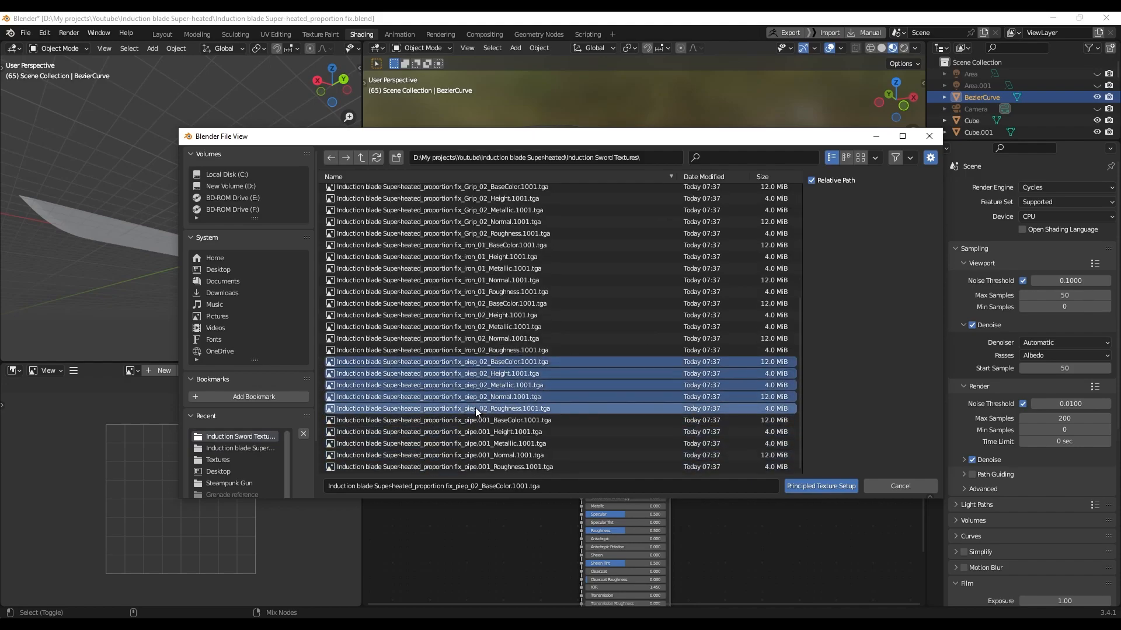
left_click(797, 485)
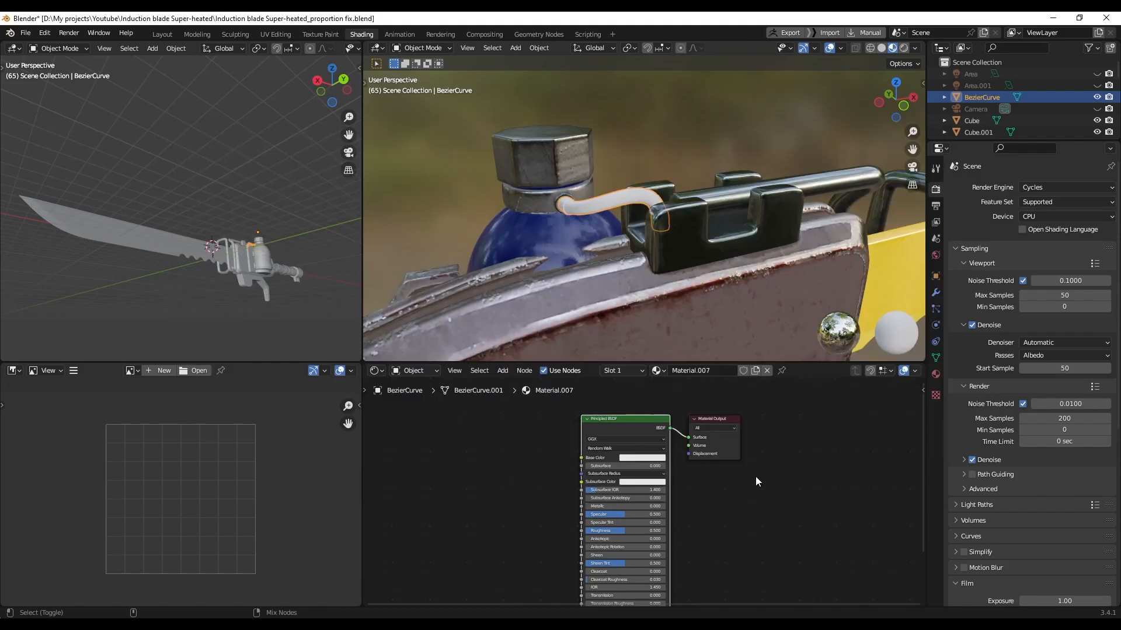
Orbit the view to inspect the whole textured blade from the back
scroll(592, 289, "down", 6)
middle_click_drag(587, 275, 783, 254)
scroll(701, 258, "down", 4)
middle_click_drag(609, 255, 650, 310, "shift")
scroll(660, 271, "up", 1)
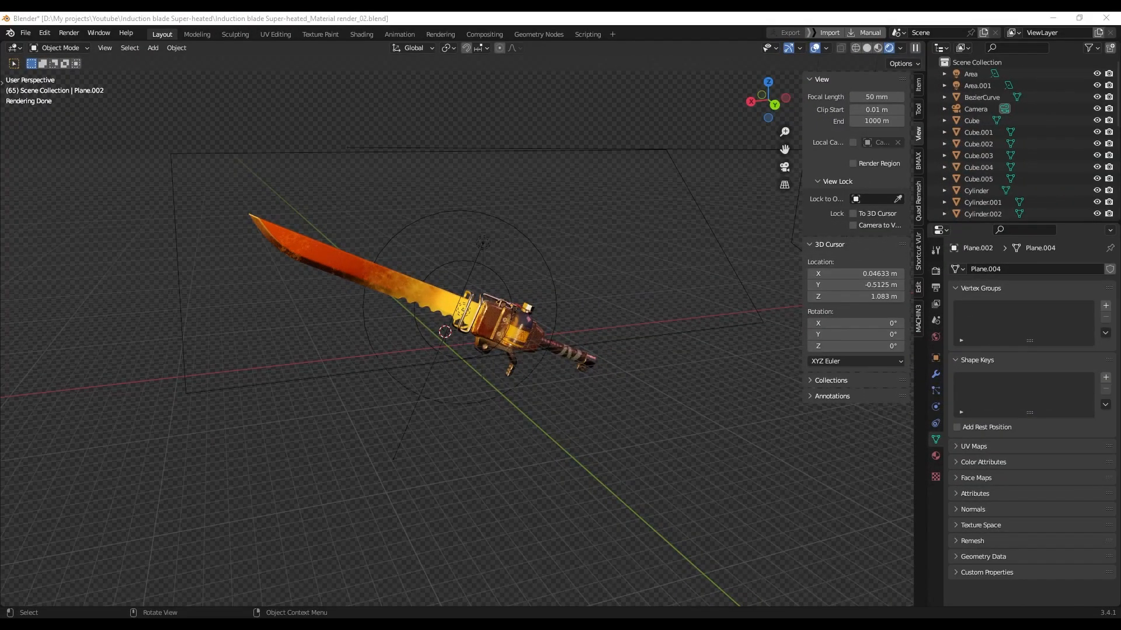
Show the Render properties sampling settings, expanding and collapsing the viewport Denoise subpanel
middle_click_drag(508, 408, 489, 384)
scroll(495, 380, "down", 1)
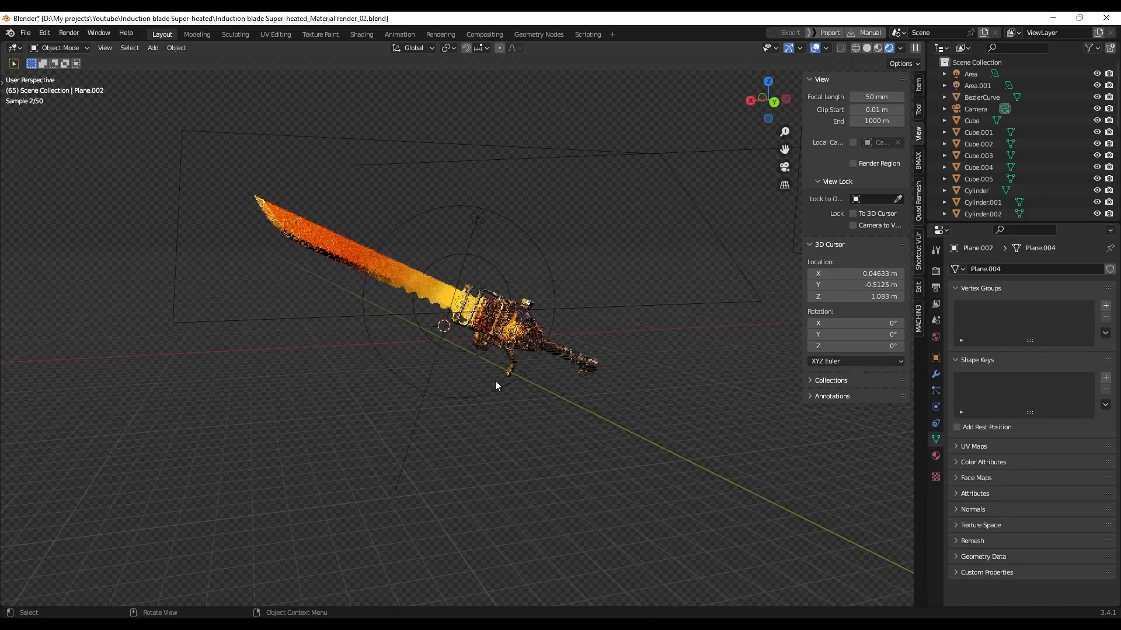
left_click(936, 272)
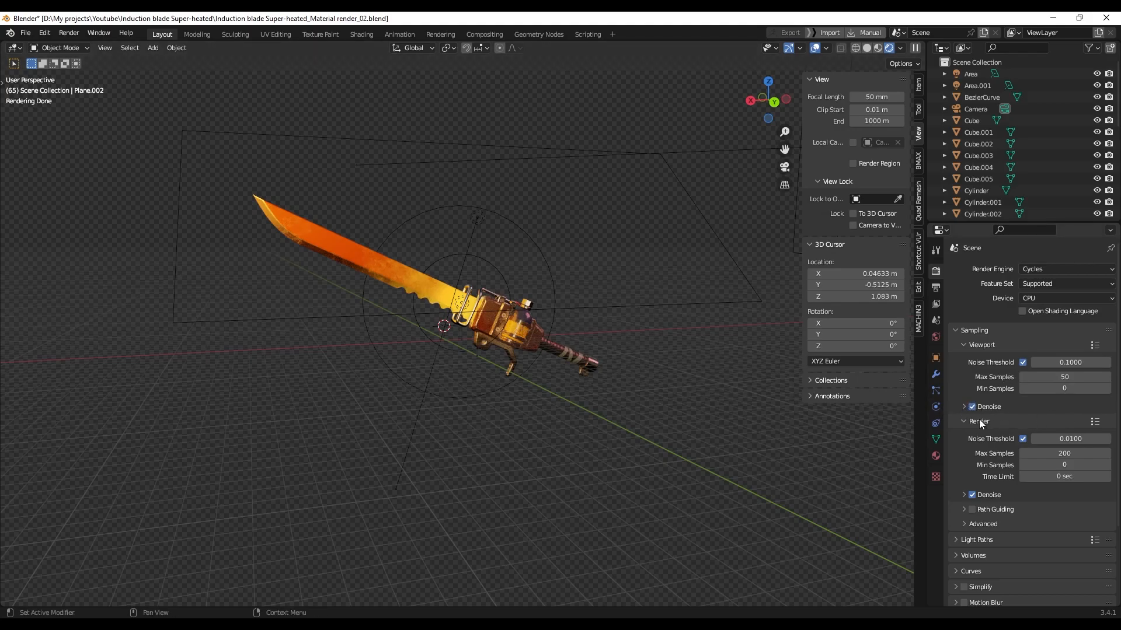
left_click(964, 407)
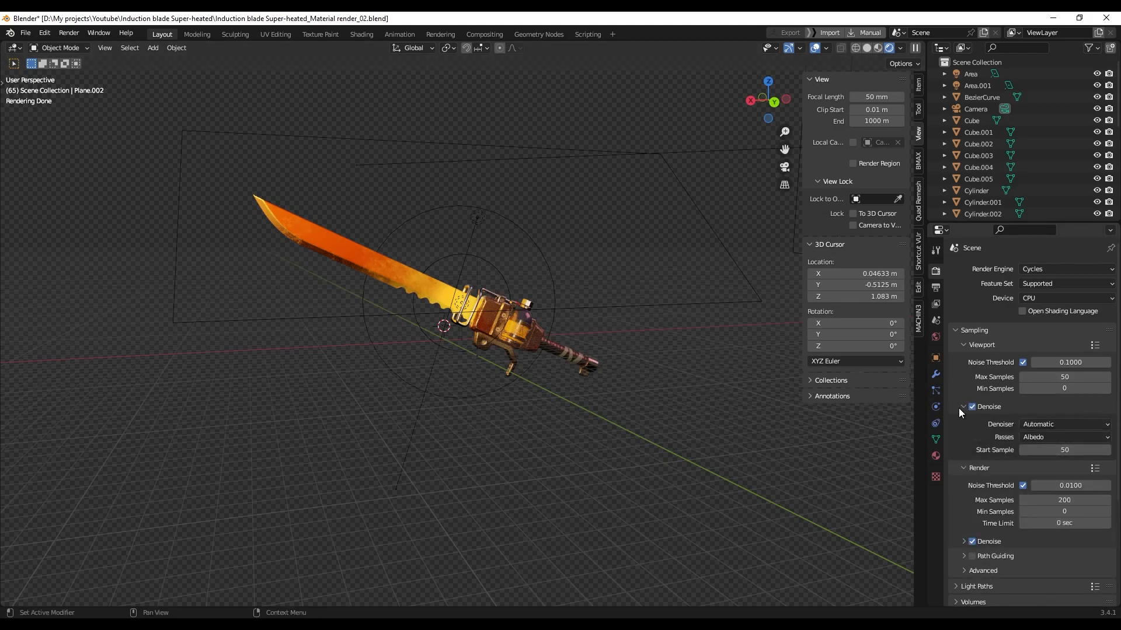
left_click(963, 407)
Switch the viewport to Solid shading and select the Area light
mouse_move(435, 349)
middle_mouse_down()
mouse_move(453, 304)
mouse_move(586, 320)
mouse_move(559, 342)
mouse_move(528, 304)
mouse_move(492, 302)
mouse_move(517, 313)
middle_mouse_up()
key("z")
left_click(723, 311)
left_click(516, 293)
Inspect the Area light and the pink Area.001 light settings, orbiting around the sword
left_click(936, 407)
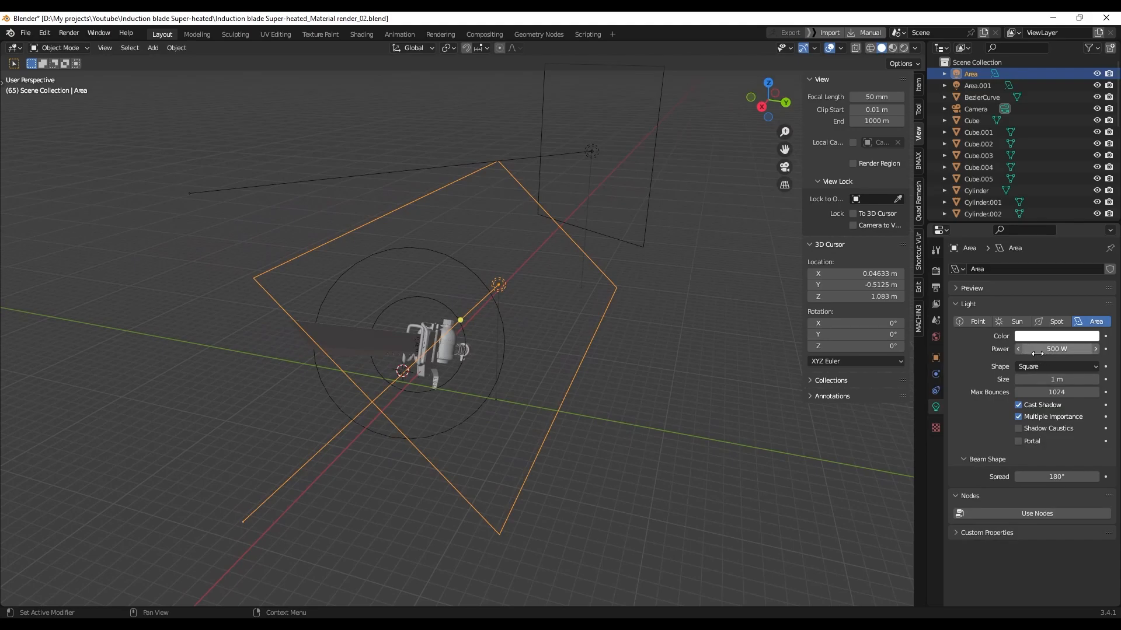
middle_click_drag(628, 377, 536, 282)
left_click(591, 235)
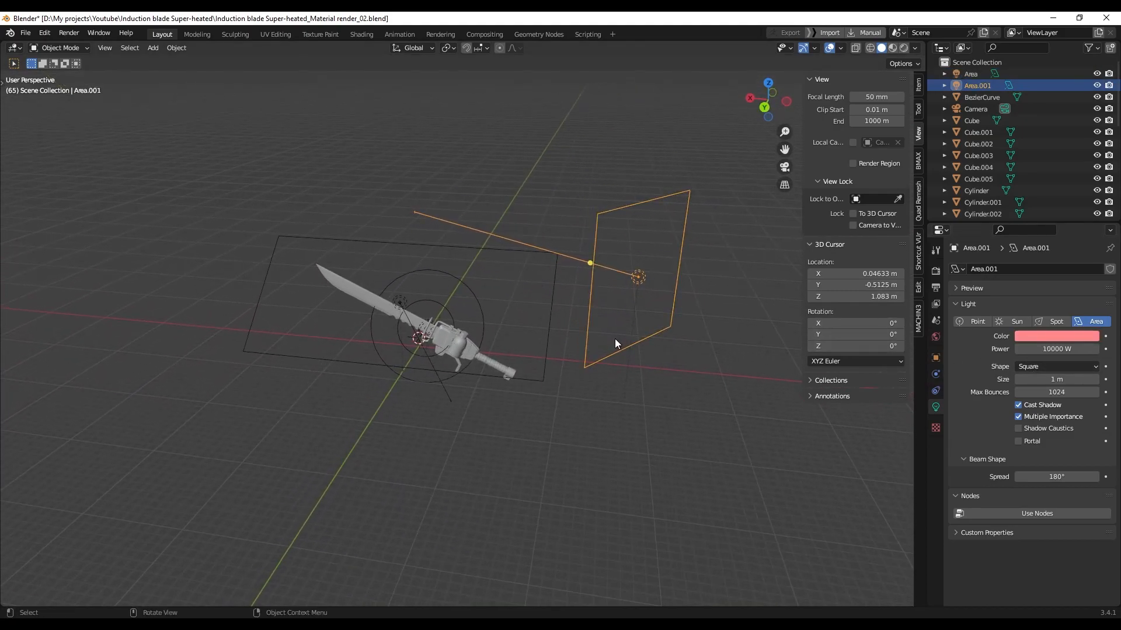
middle_click_drag(611, 382, 613, 345)
middle_click_drag(529, 407, 521, 387, "alt")
scroll(519, 383, "up", 2)
middle_click_drag(516, 345, 589, 254, "shift")
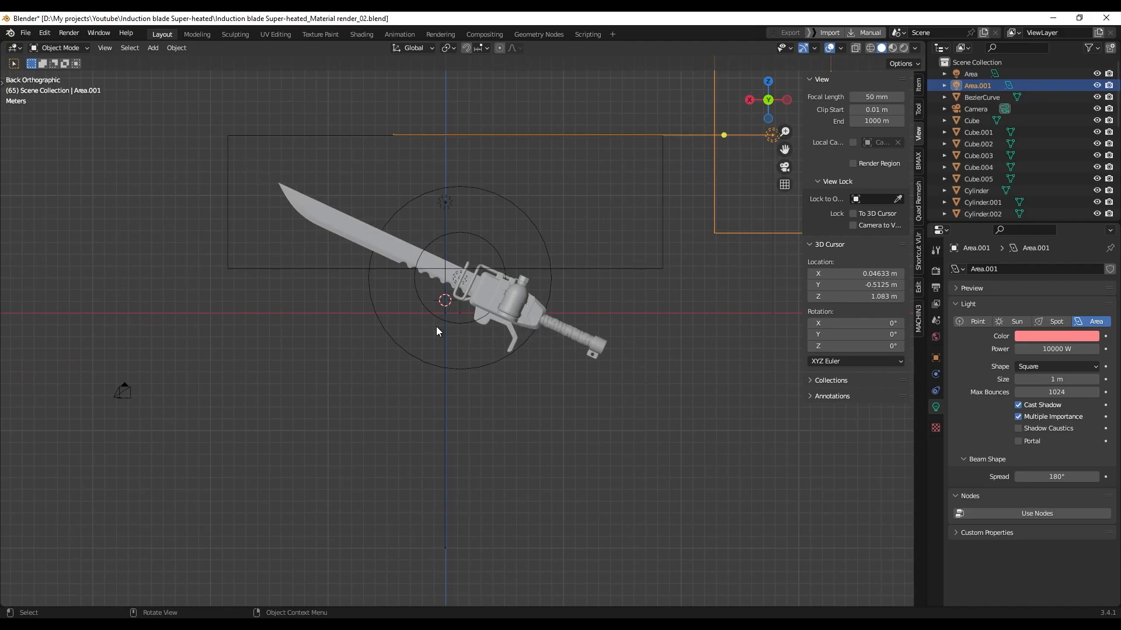
middle_click_drag(441, 311, 571, 320)
Select Point.002, then the orange 5000 W Point.001 light with its 7.78 m radius
left_click(485, 295)
scroll(489, 302, "up", 3)
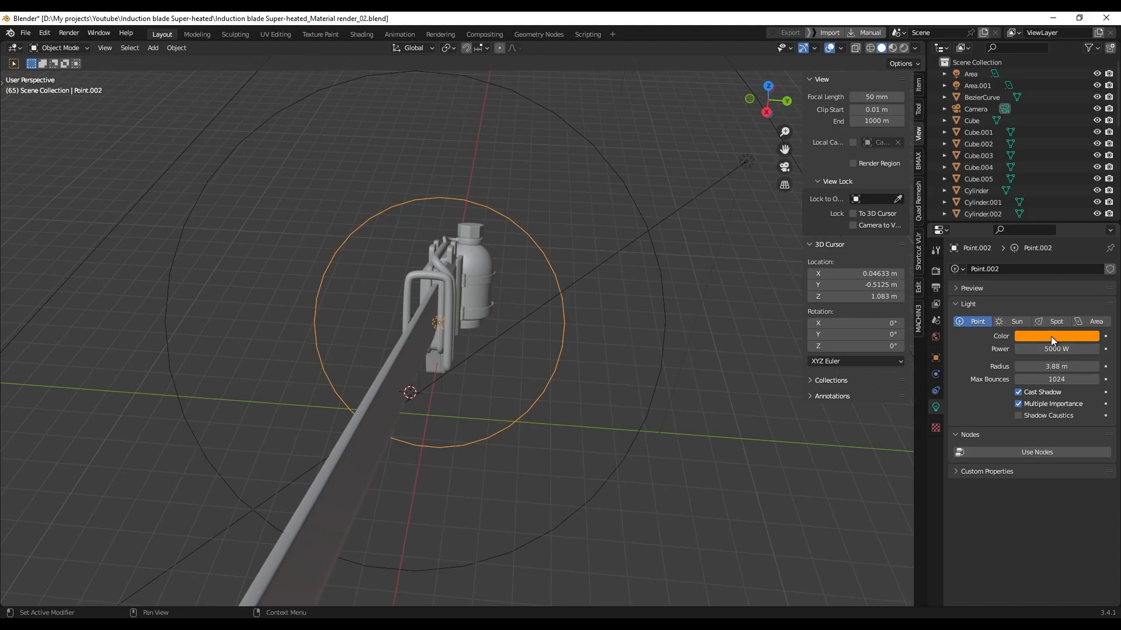
middle_click_drag(375, 341, 405, 341)
left_click(392, 324)
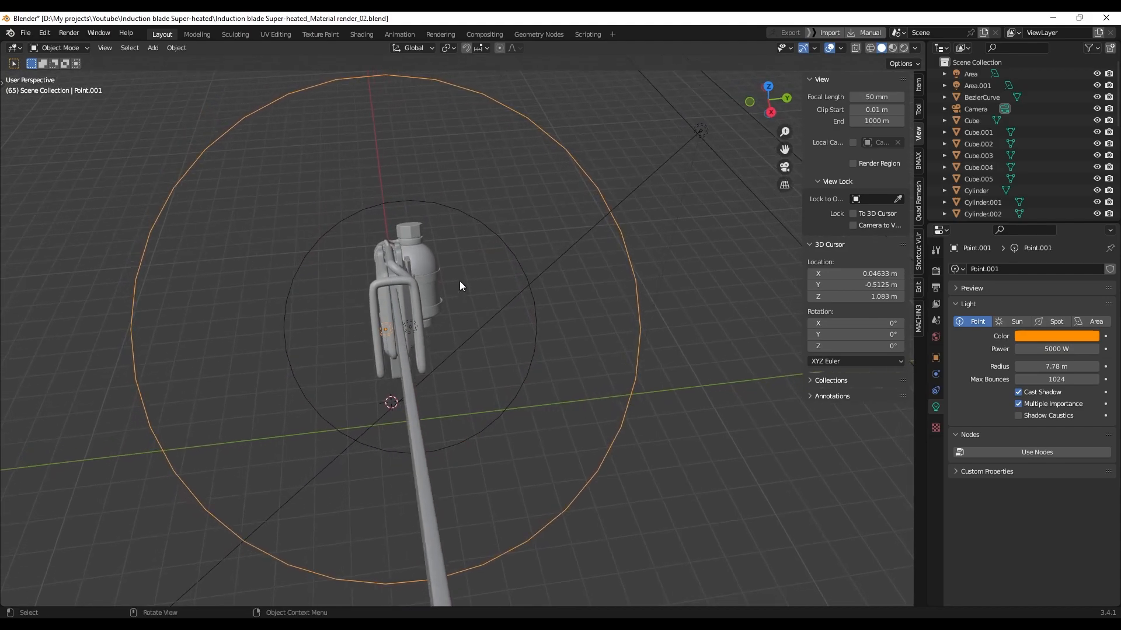
middle_click_drag(460, 286, 448, 286)
mouse_move(449, 341)
middle_mouse_down()
mouse_move(460, 345)
mouse_move(407, 326)
mouse_move(574, 366)
mouse_move(527, 355)
mouse_move(552, 373)
mouse_move(558, 395)
mouse_move(529, 331)
mouse_move(423, 317)
mouse_move(536, 342)
middle_mouse_up()
Preview the lit scene in rendered shading, then return to solid shading
key("z")
left_click(569, 297)
key("z")
left_click(586, 341)
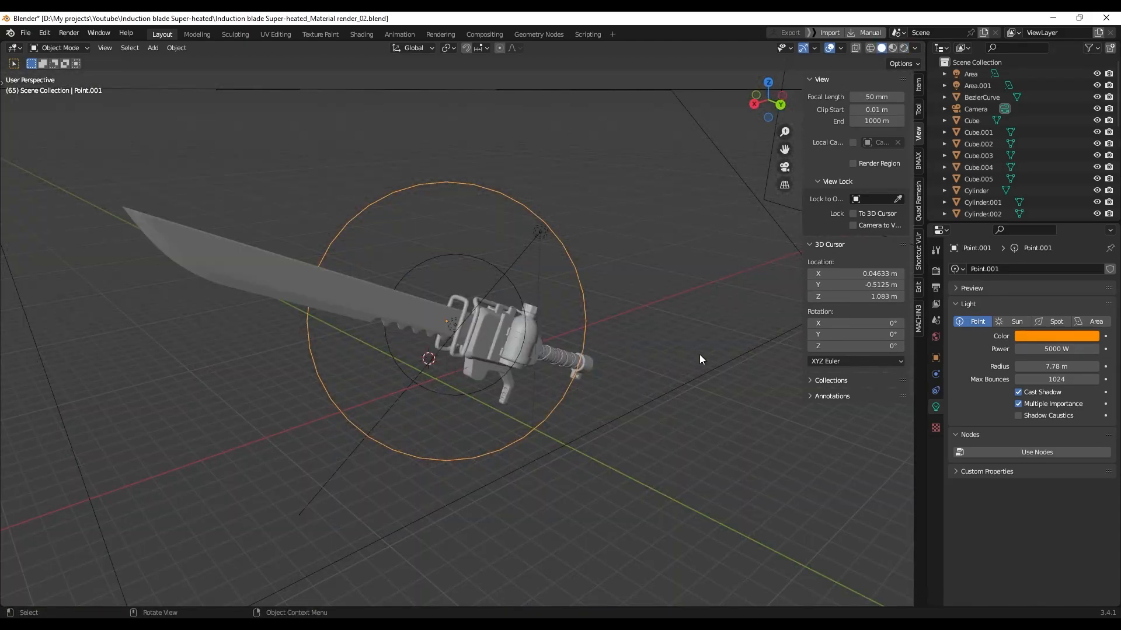
Expand the Film settings in rendered shading, toggling Transparent off and back on
left_click(936, 272)
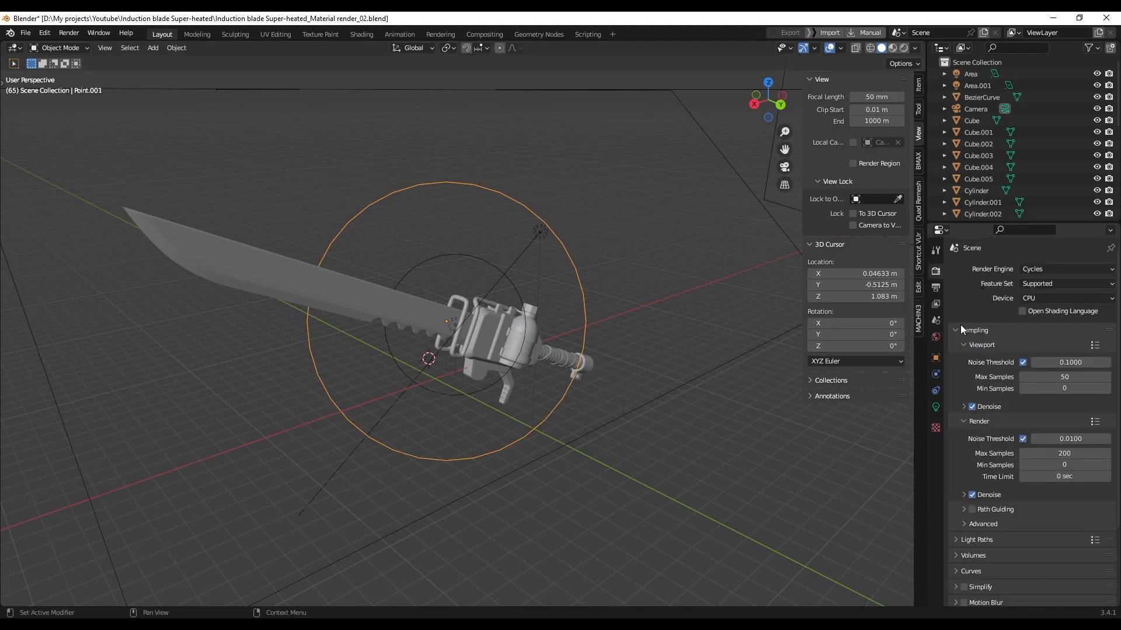
scroll(976, 331, "down", 4)
left_click(965, 520)
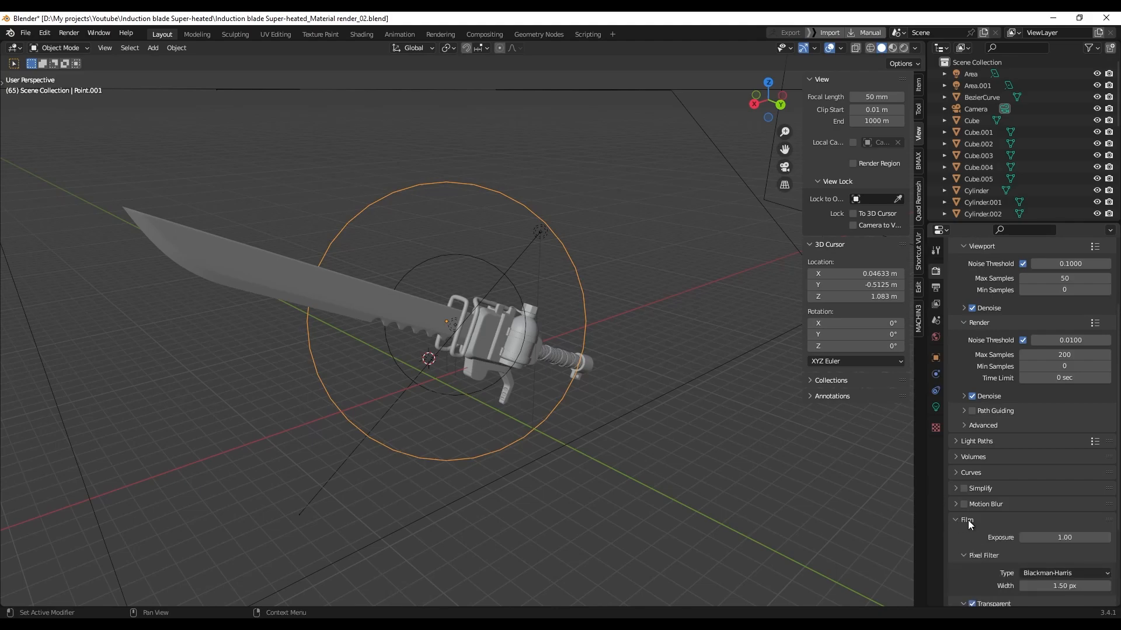
scroll(993, 502, "down", 5)
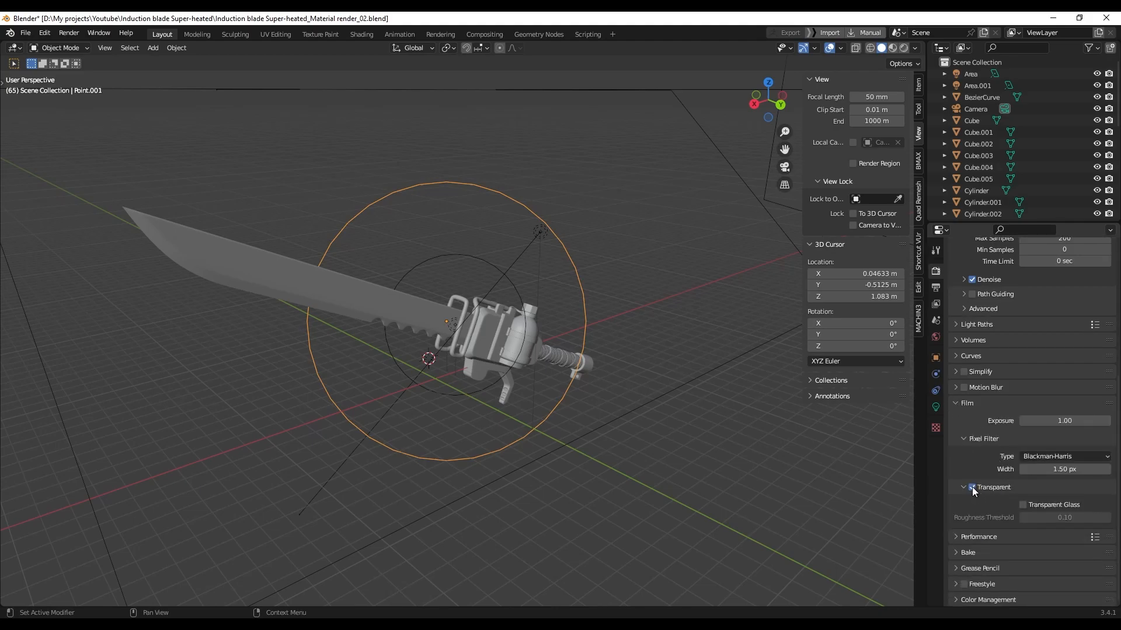
key("z")
left_click(608, 362)
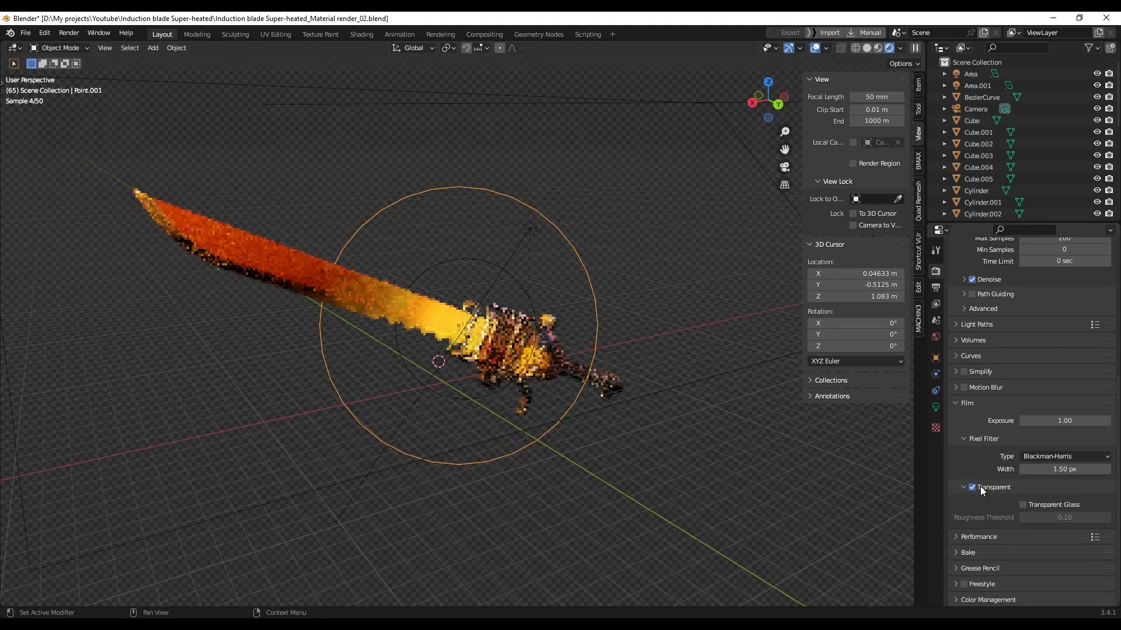
left_click(983, 487)
left_click(983, 487)
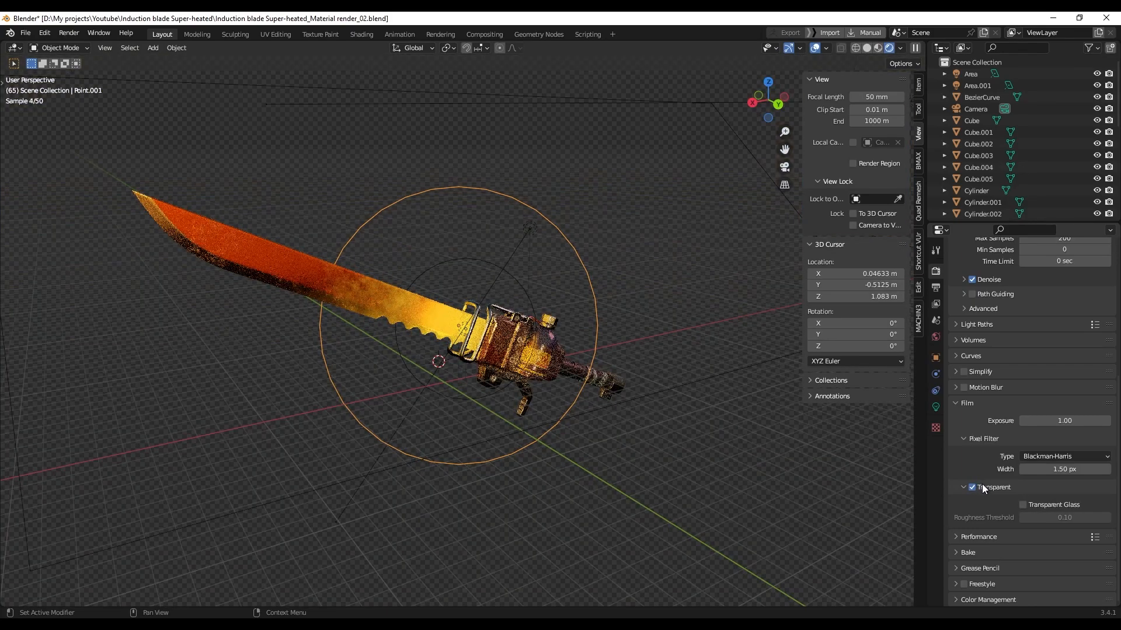
Check Color Management's looks, keeping Filmic Medium High Contrast, and return to solid shading
left_click(957, 601)
scroll(997, 531, "down", 4)
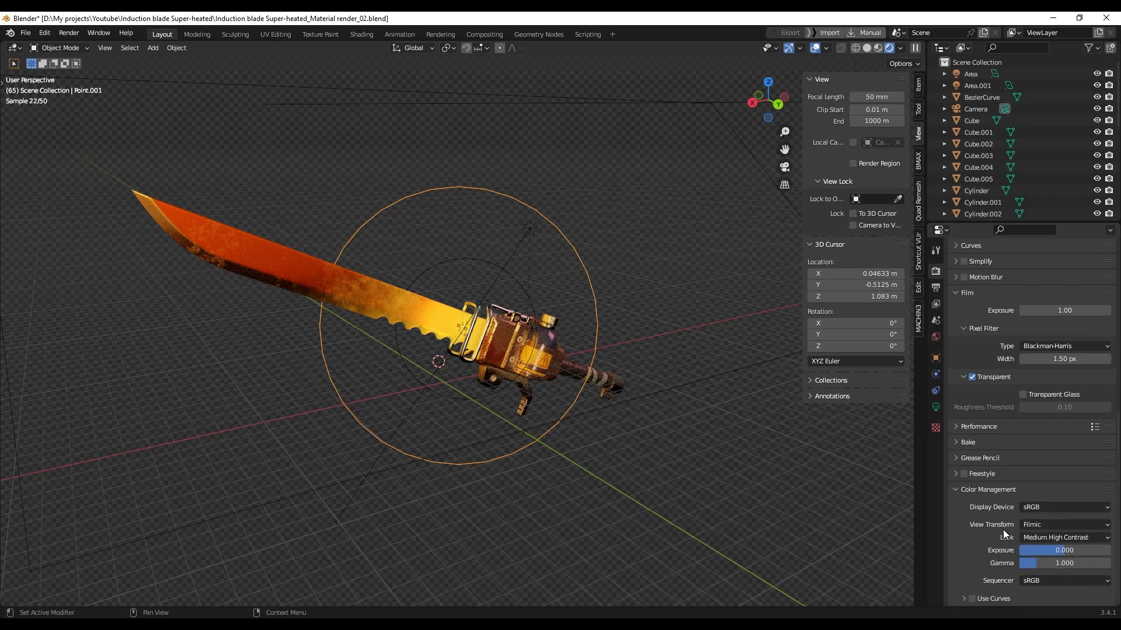
left_click(1034, 536)
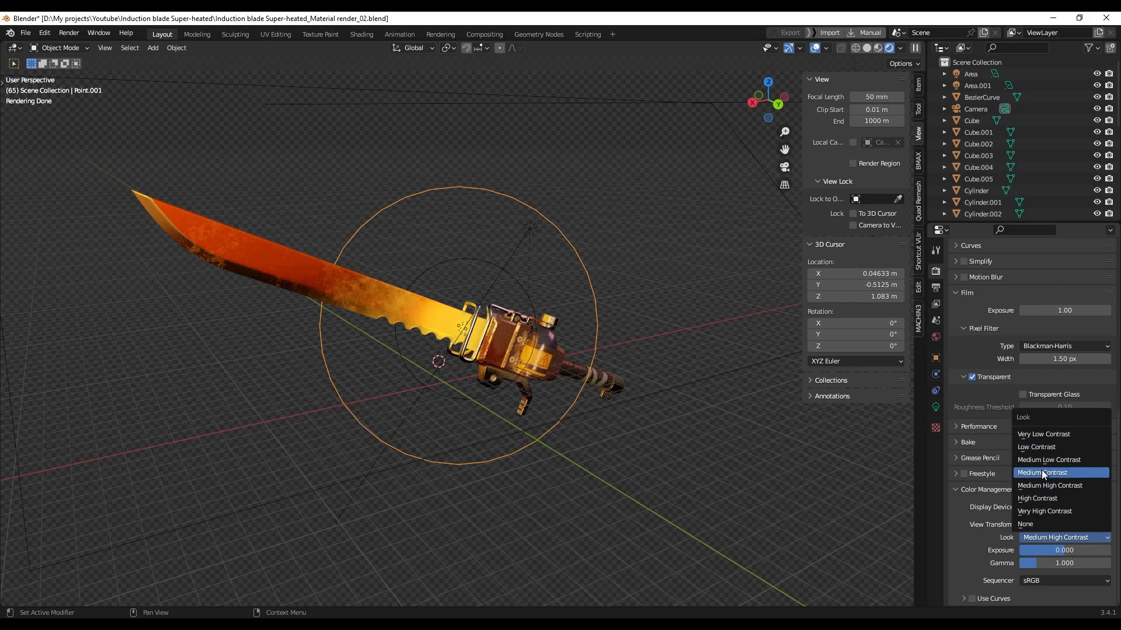
left_click(627, 443)
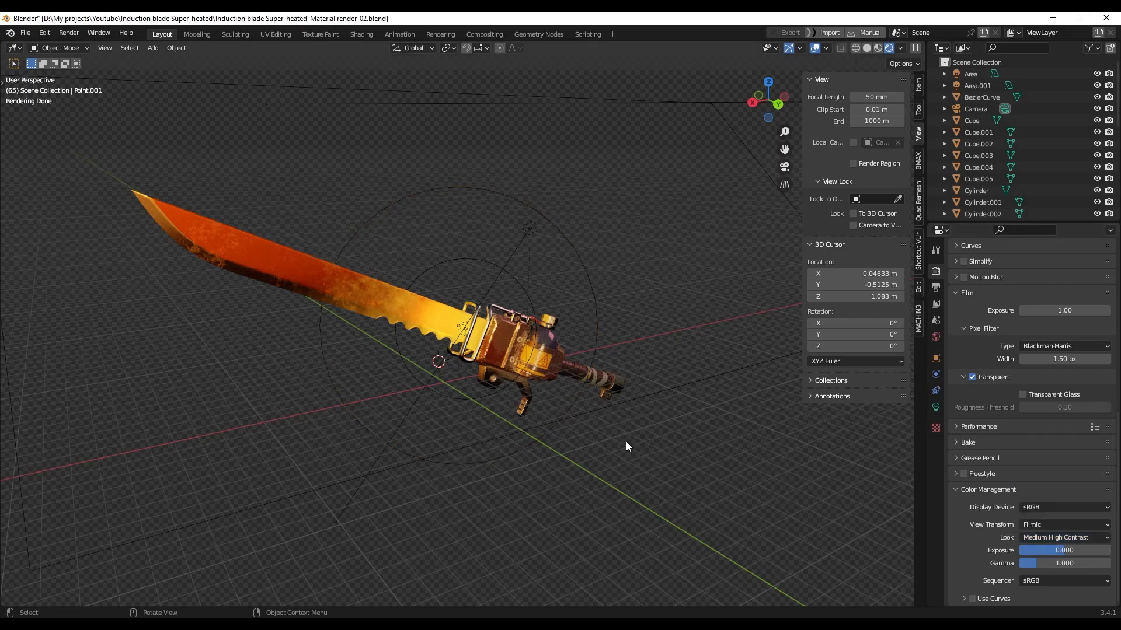
key("z")
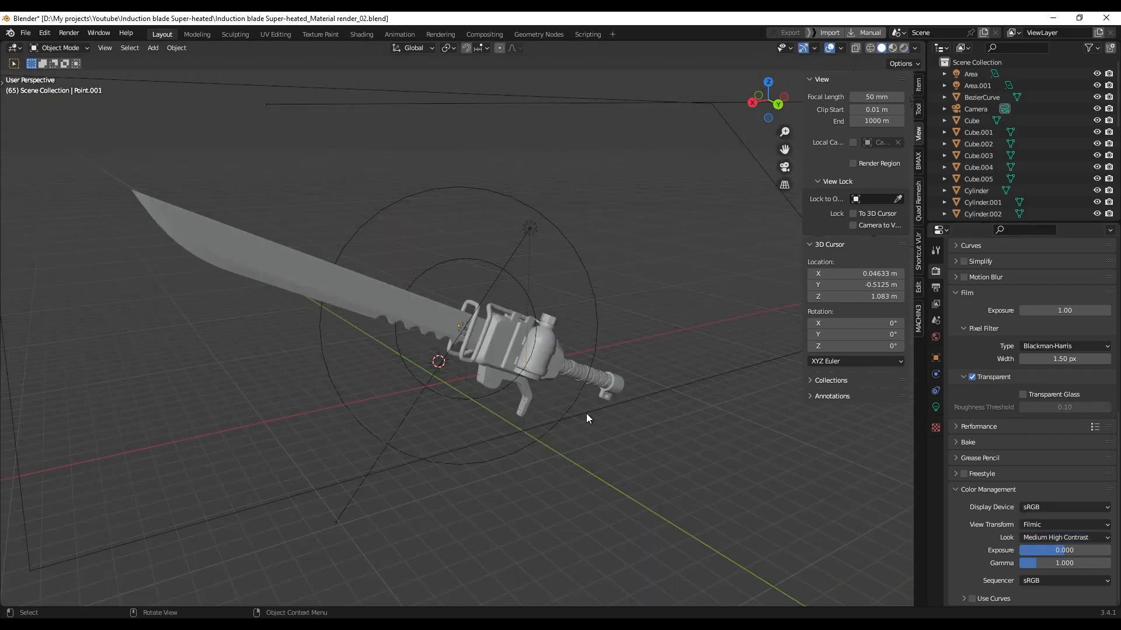
scroll(586, 418, "down", 2)
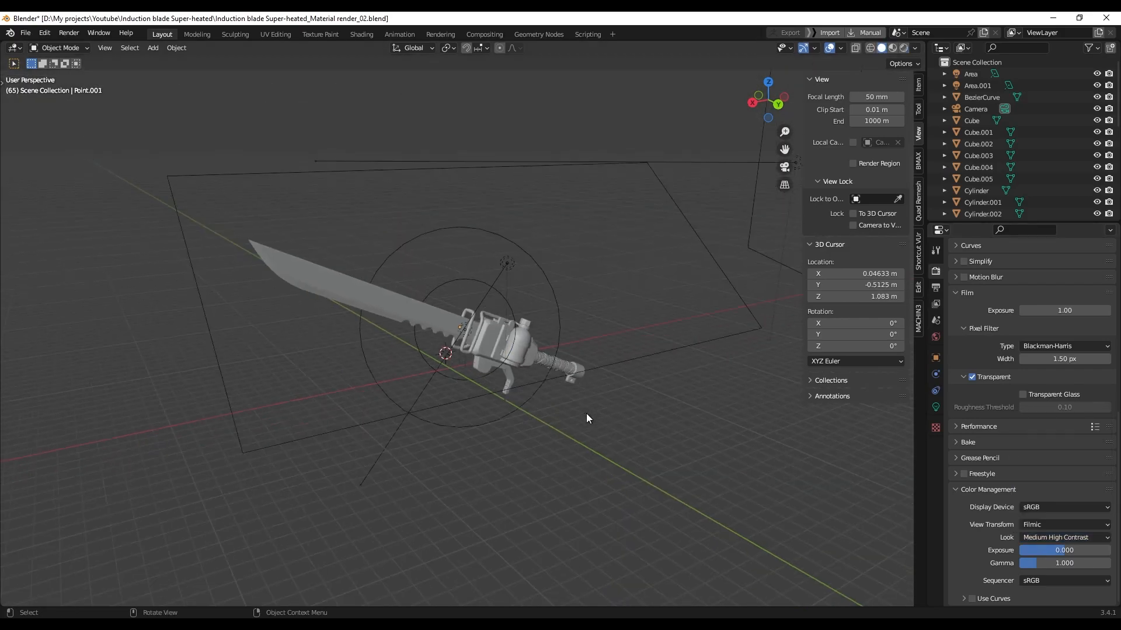
Show the World nodes in the Shading workspace and zoom into the Nishita Sky Texture
left_click(362, 36)
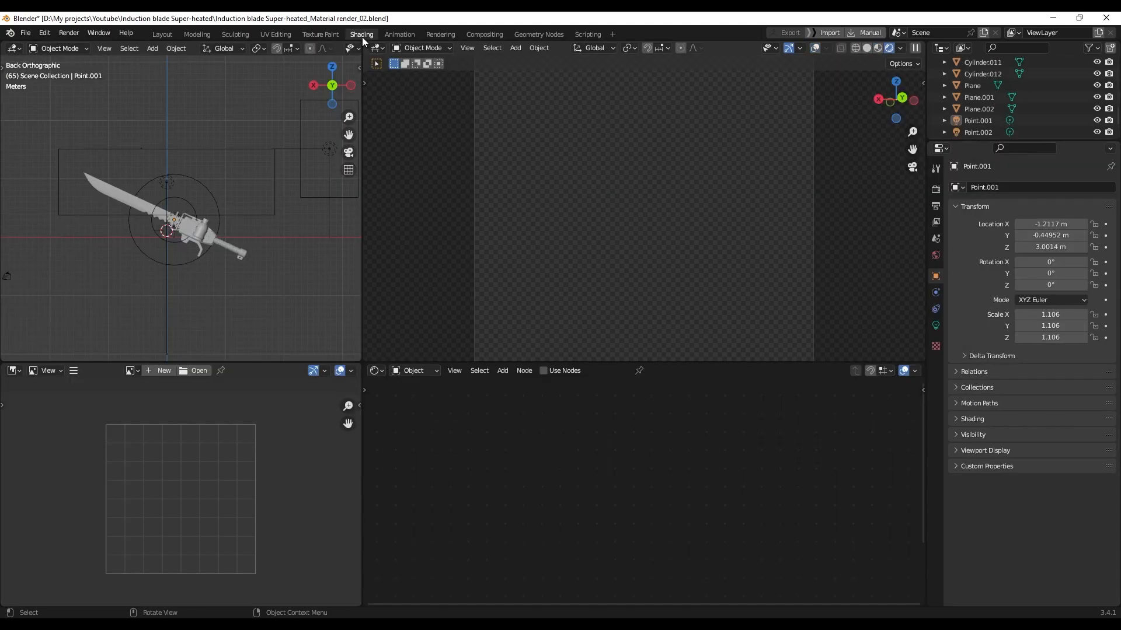
left_click(415, 370)
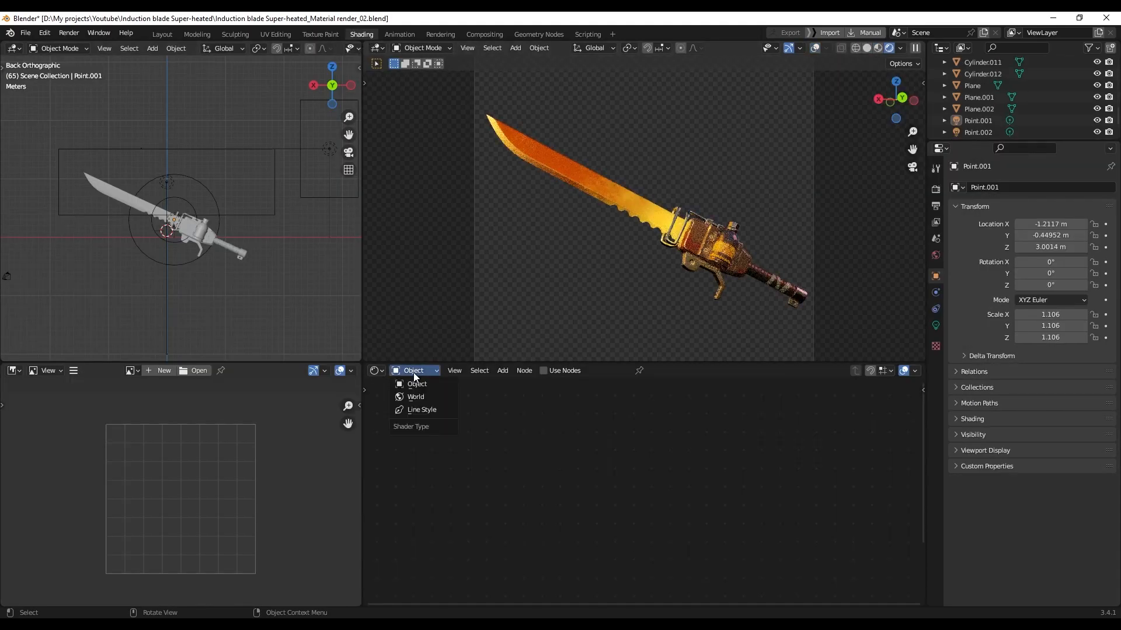
left_click(414, 396)
scroll(566, 478, "up", 4)
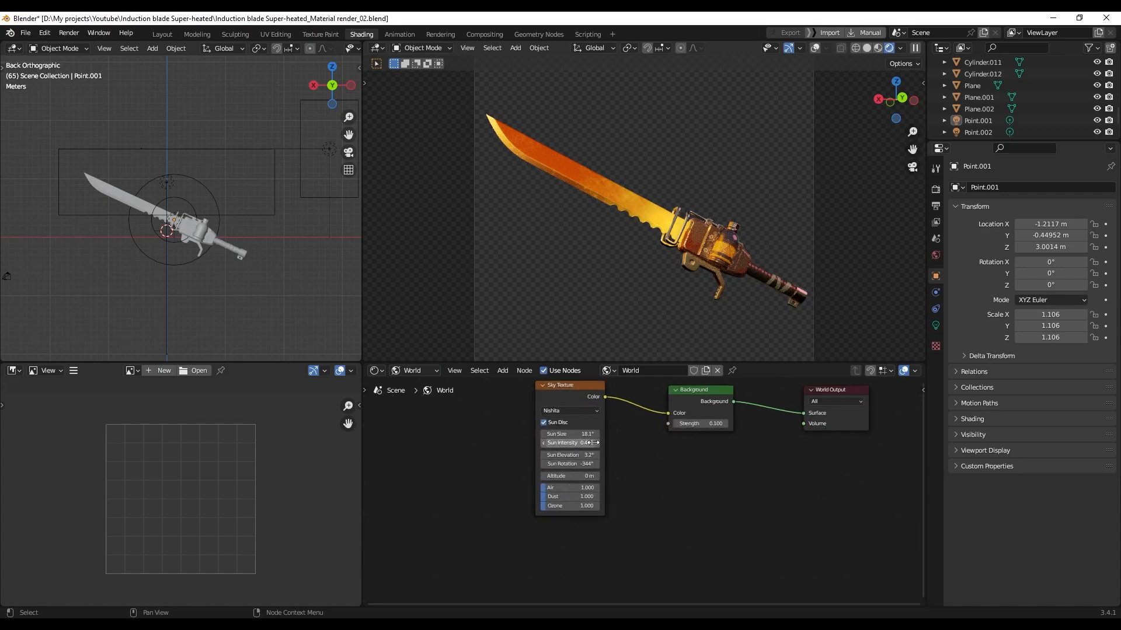
scroll(587, 452, "up", 3)
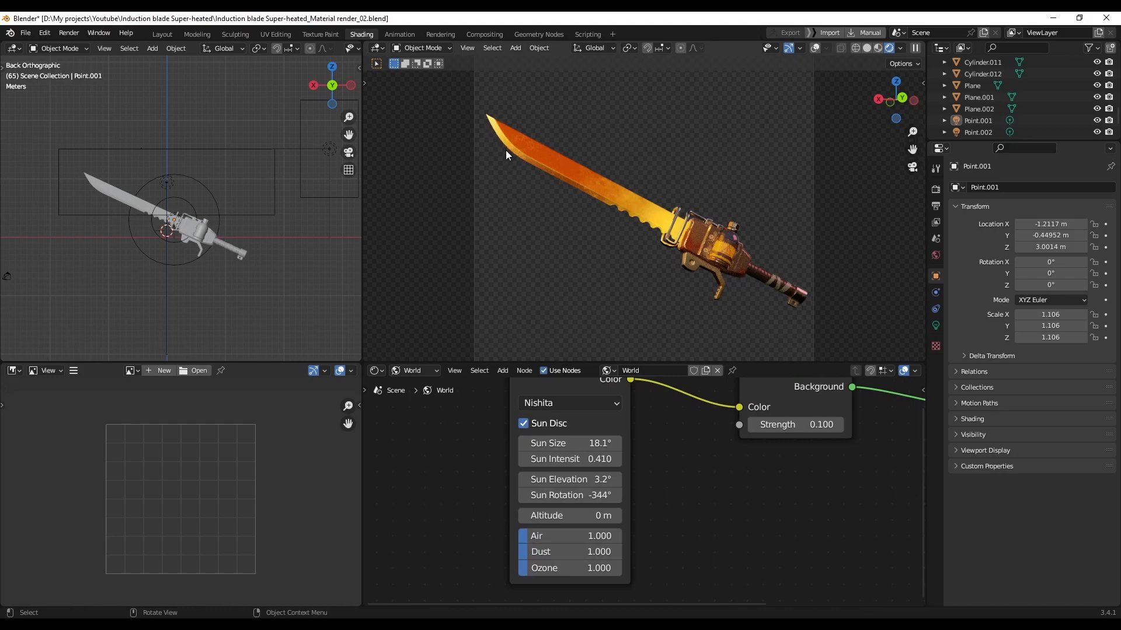
middle_click_drag(661, 446, 653, 457)
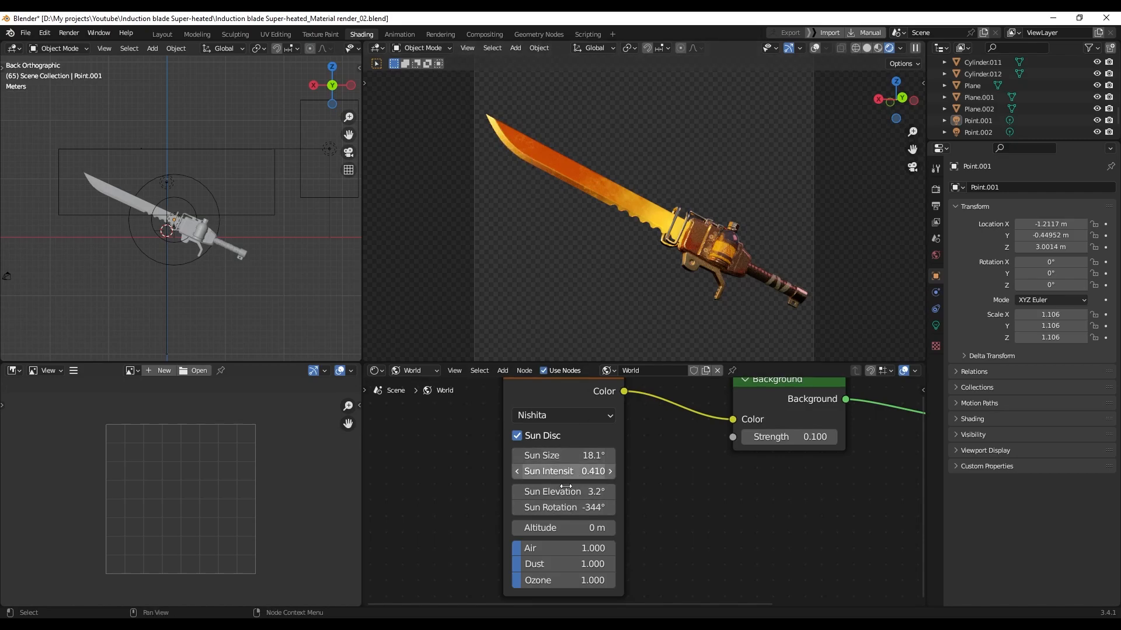
Try another sun rotation, revert it to -344°, and orbit the left viewport
left_click_drag(560, 507, 533, 507)
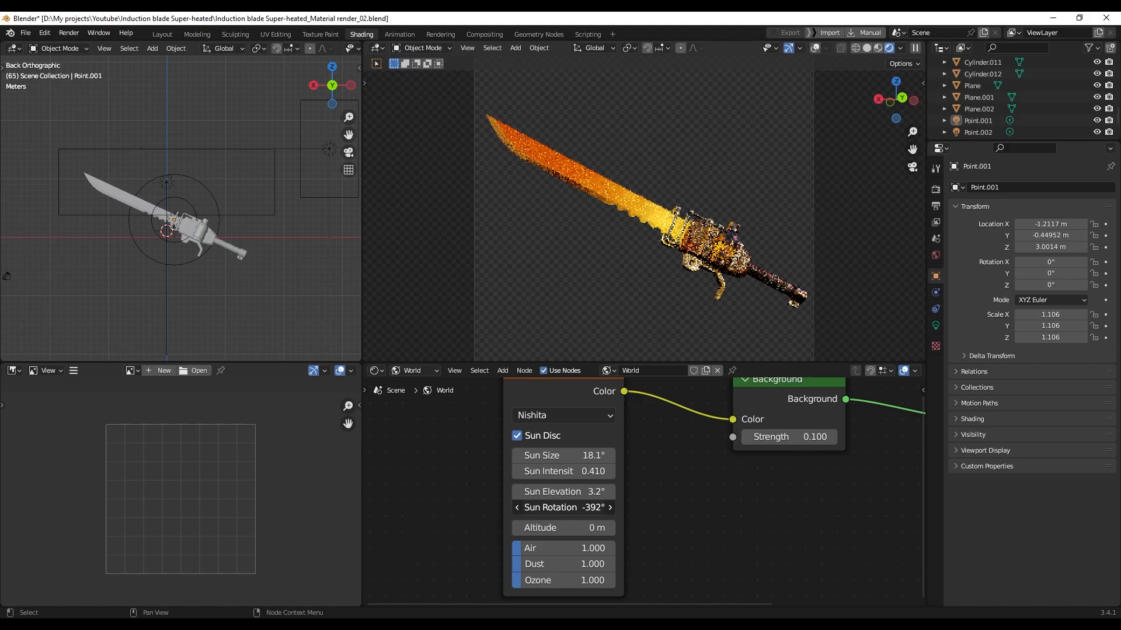
key("ctrl+z")
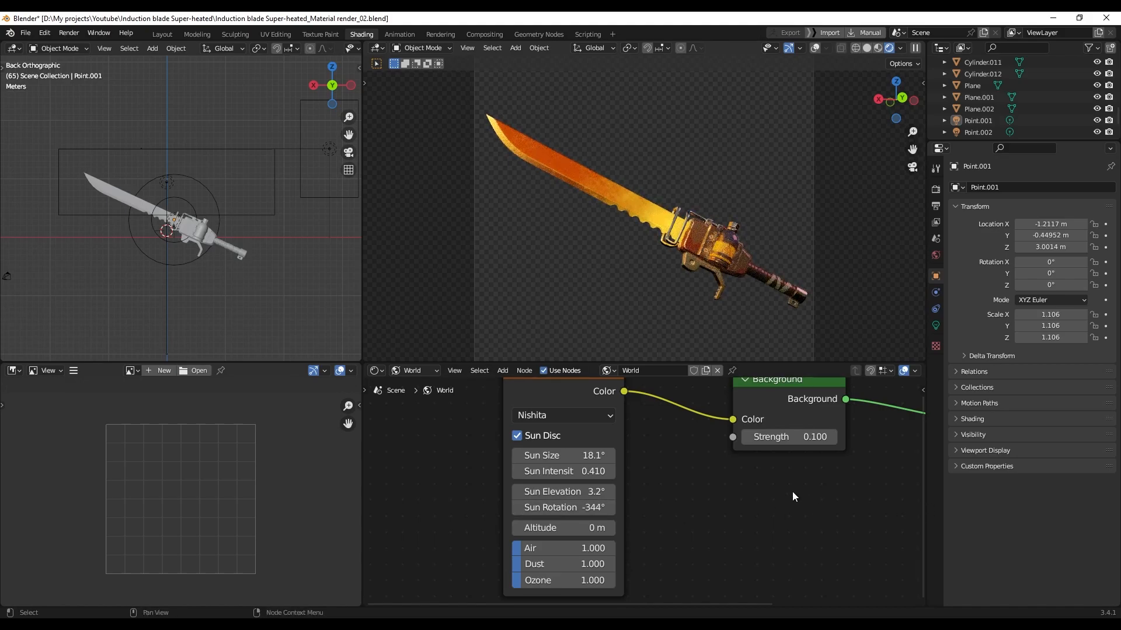
middle_click_drag(245, 280, 216, 281)
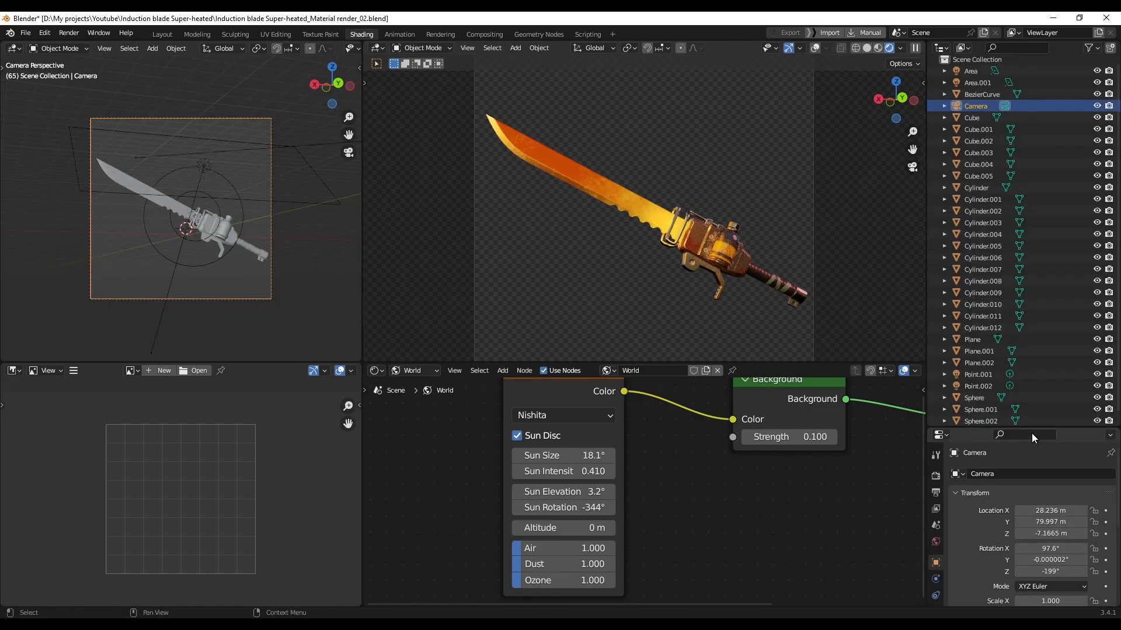
Review the camera's 110 mm perspective lens, deselect it, and bring up the Grease Pencil add list
left_click_drag(1036, 435, 1037, 174)
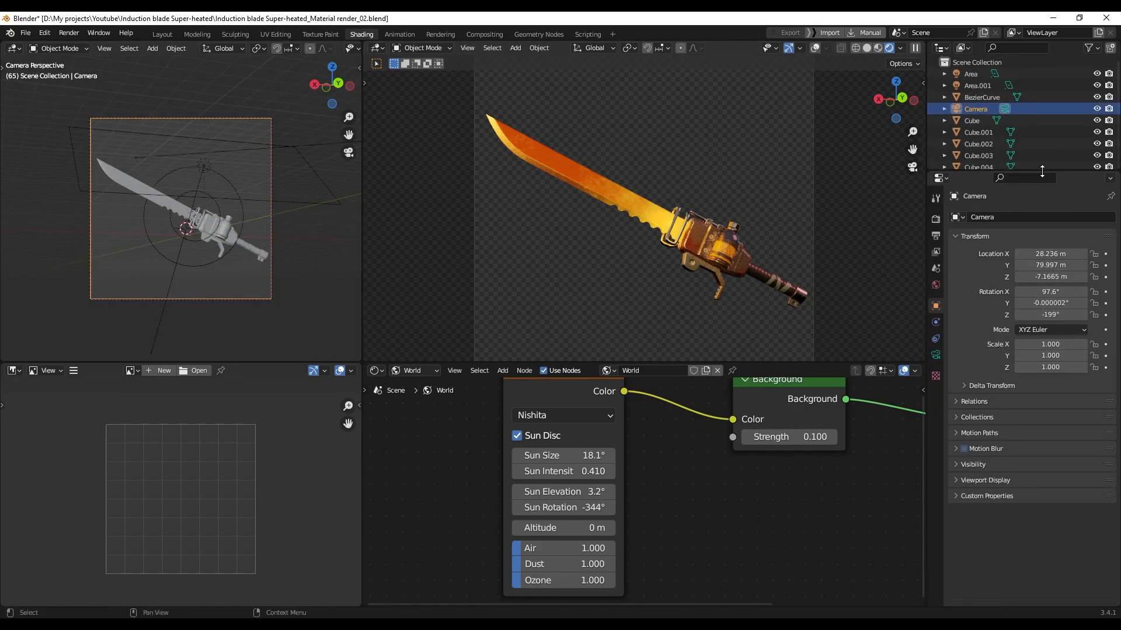
left_click(935, 354)
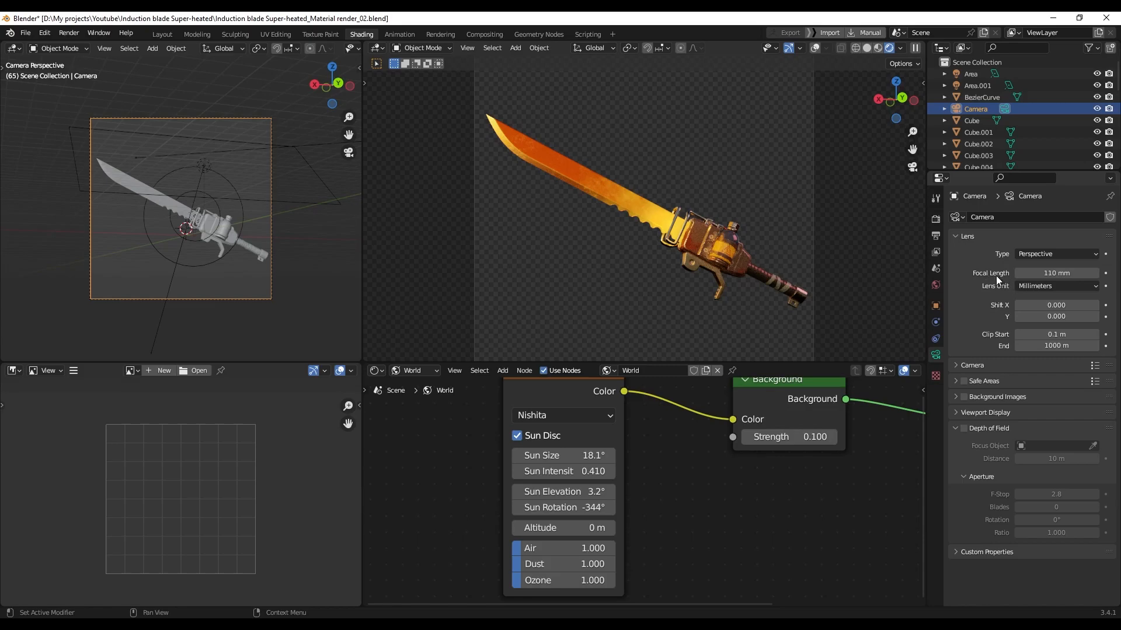
left_click(243, 128)
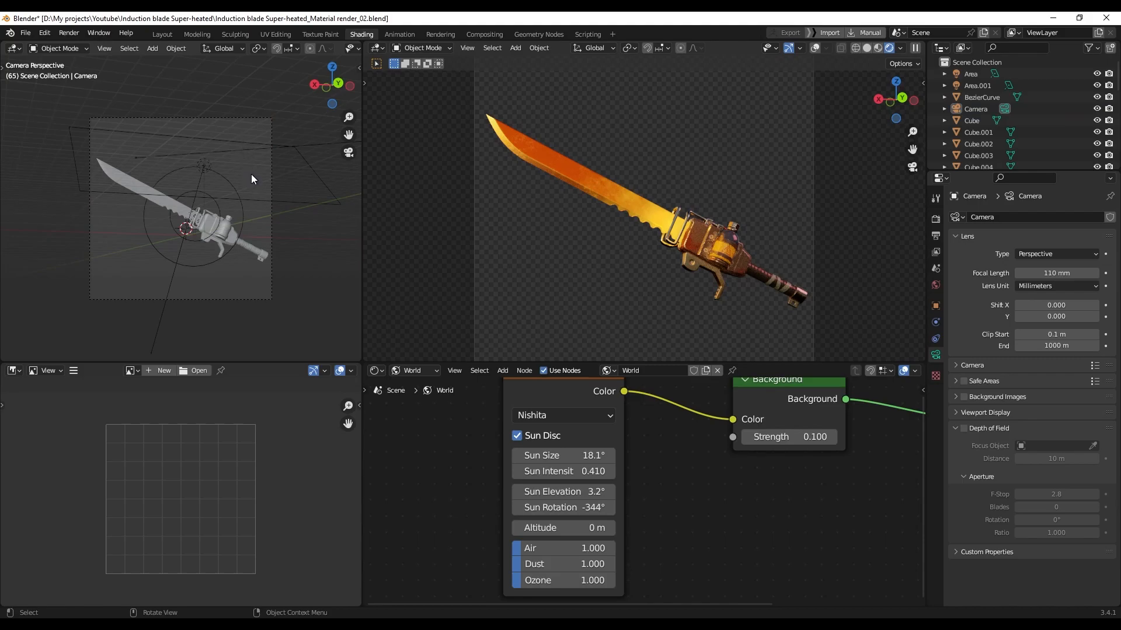
key("shift+a")
mouse_move(254, 174)
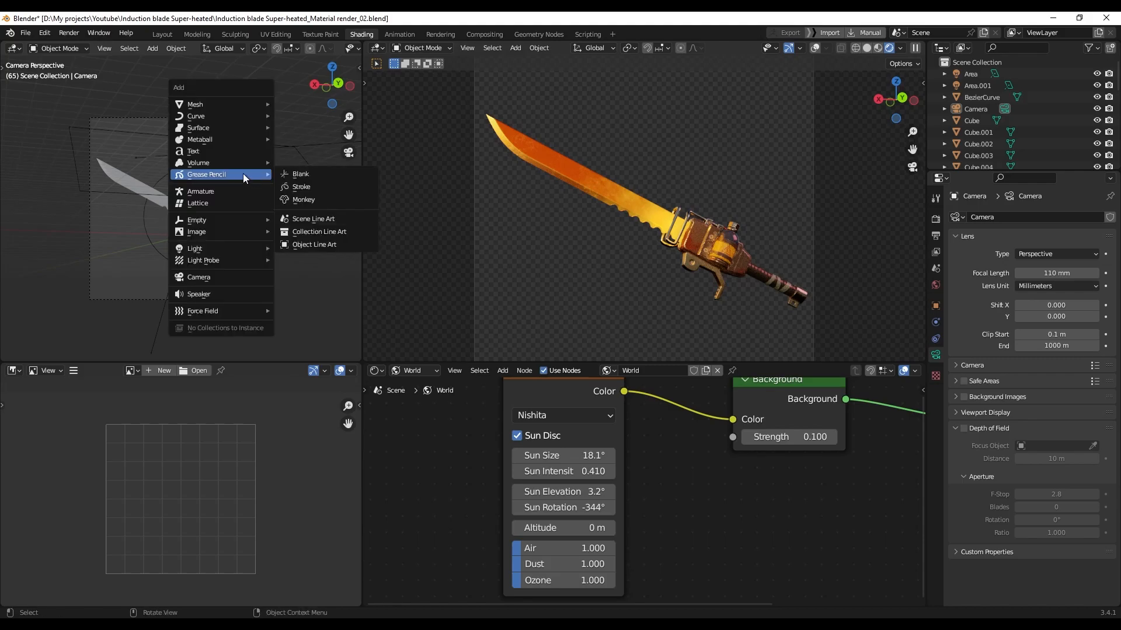
Add a Scene Line Art object and preview its modifier outlines in rendered shading
left_click(325, 221)
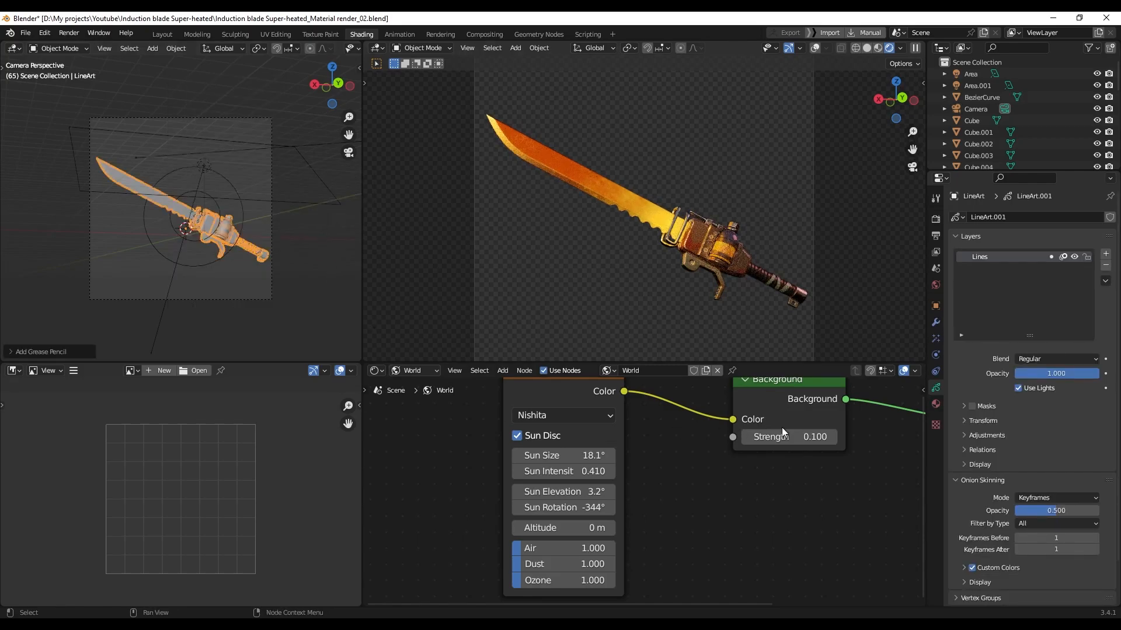
left_click(936, 323)
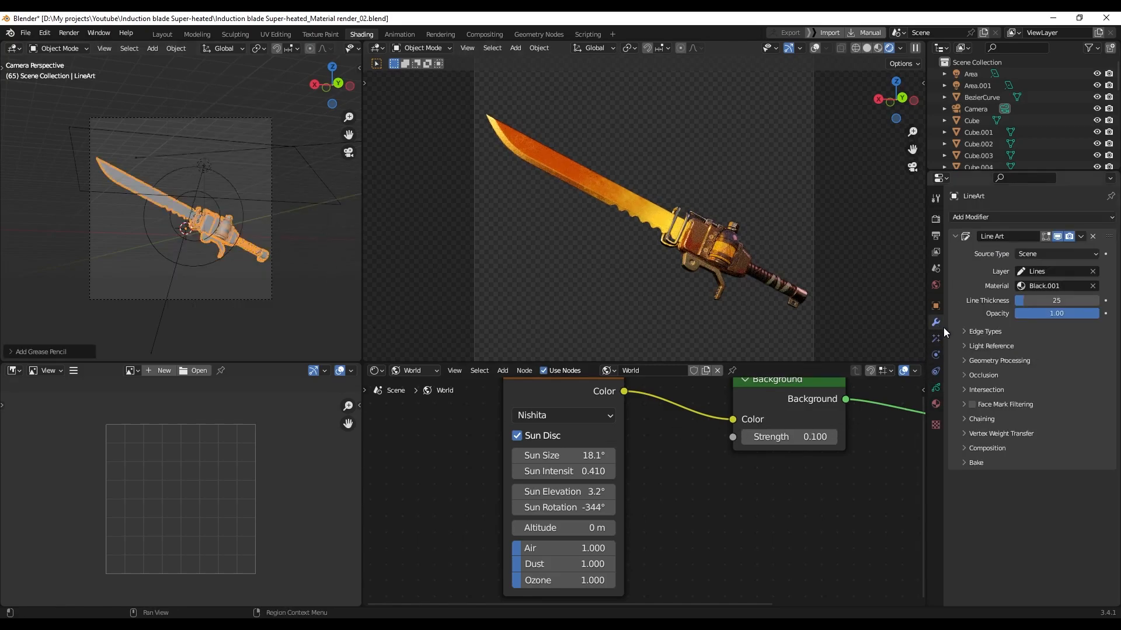
scroll(289, 243, "up", 3)
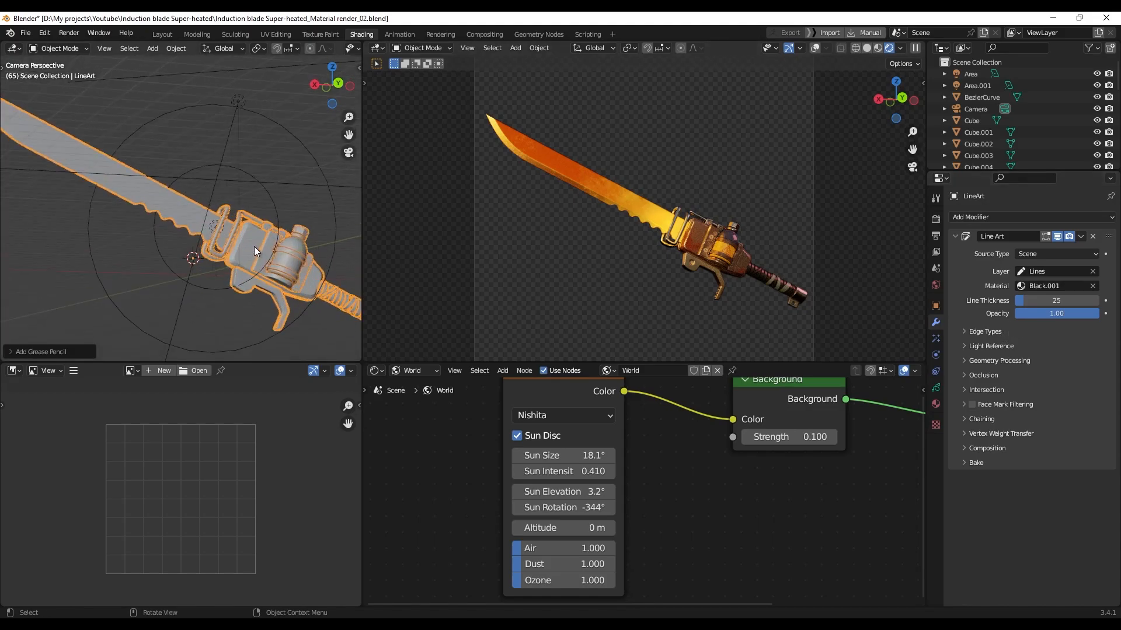
key("z")
left_click(251, 247)
scroll(264, 255, "up", 3)
middle_click_drag(265, 255, 221, 226, "shift")
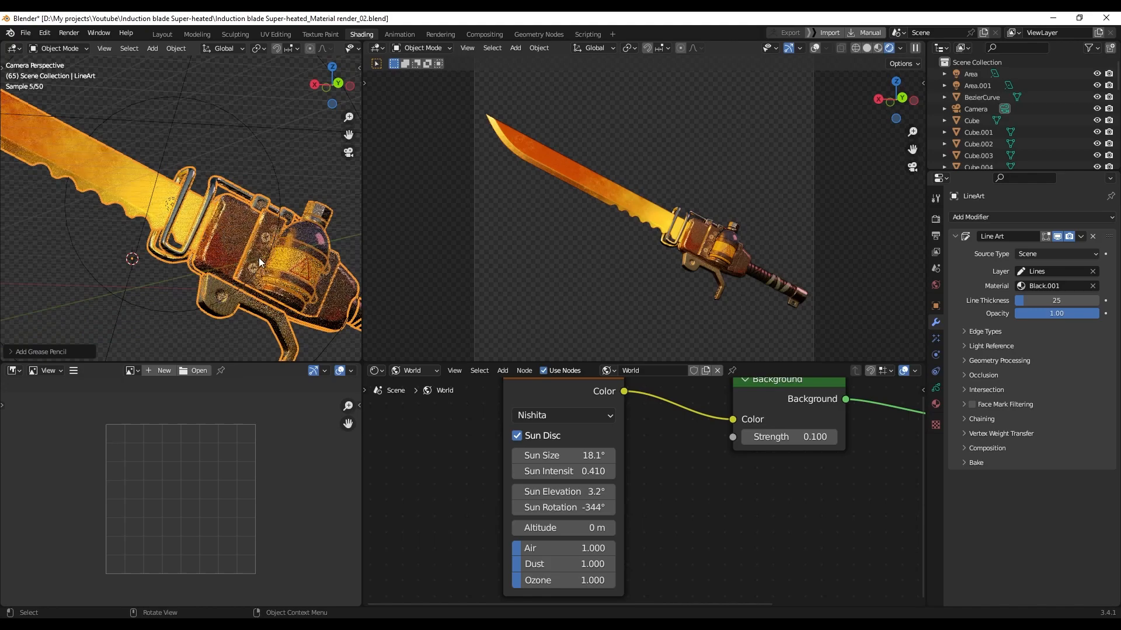
scroll(247, 253, "down", 1)
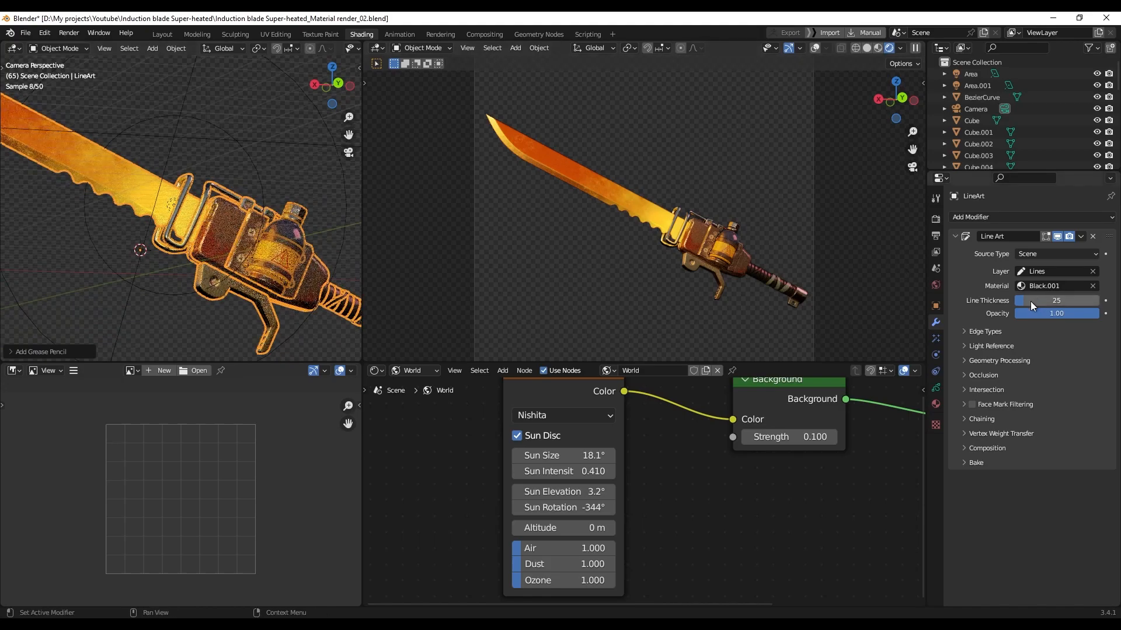
Raise the Line Art line thickness to 68
mouse_move(1028, 304)
left_mouse_down()
mouse_move(1055, 304)
mouse_move(1041, 304)
left_mouse_up()
left_click(309, 184)
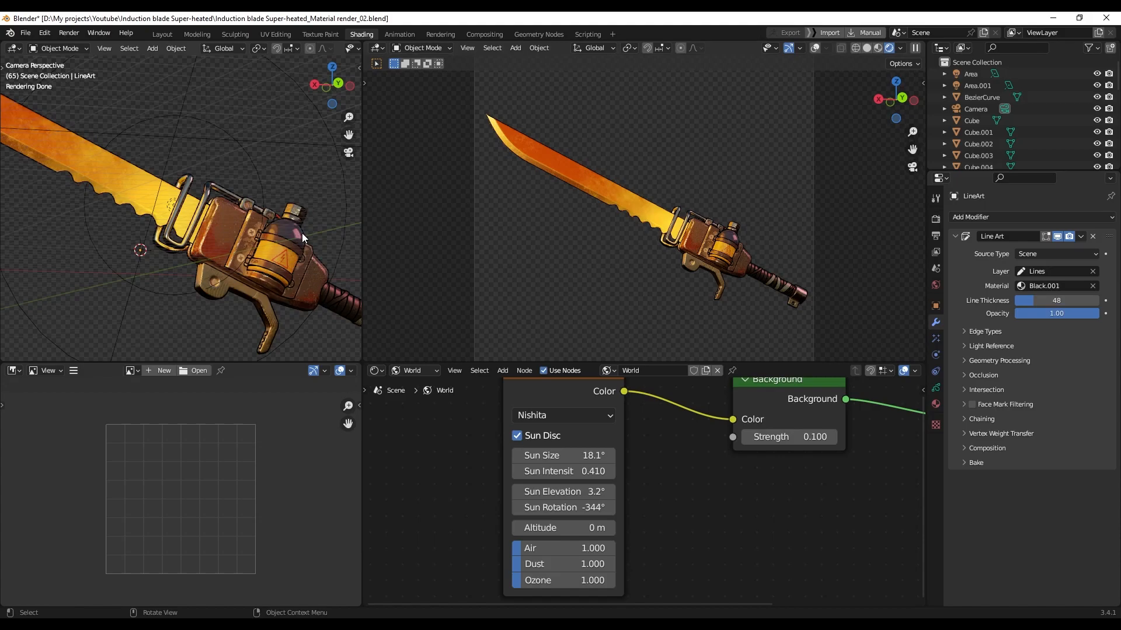
scroll(270, 234, "up", 2)
left_click_drag(1029, 299, 1042, 299)
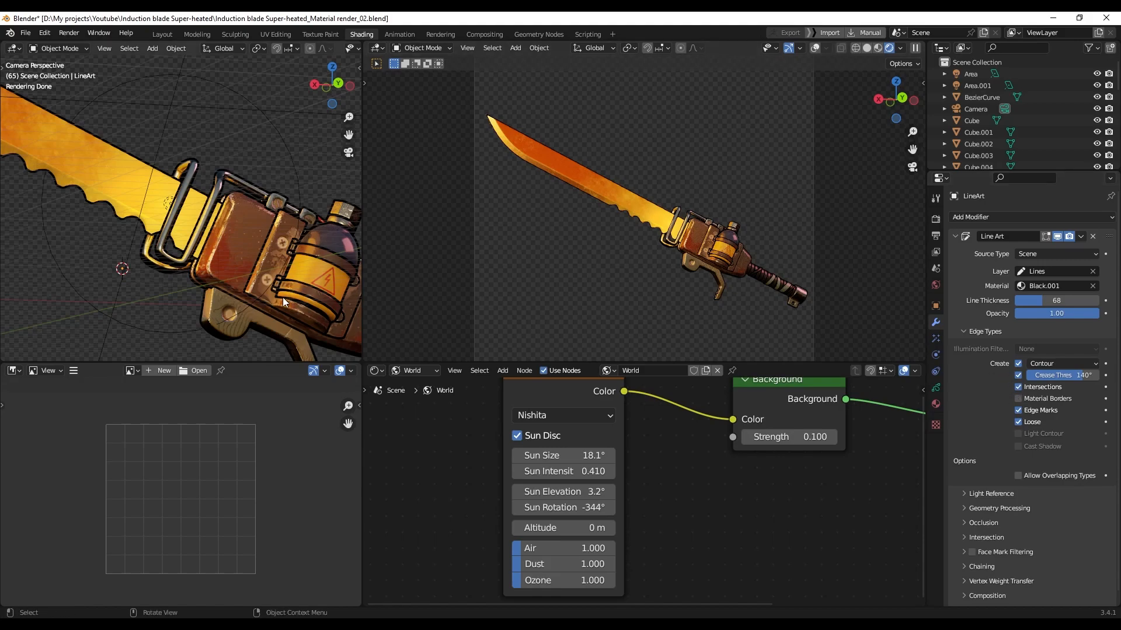
scroll(284, 298, "down", 2)
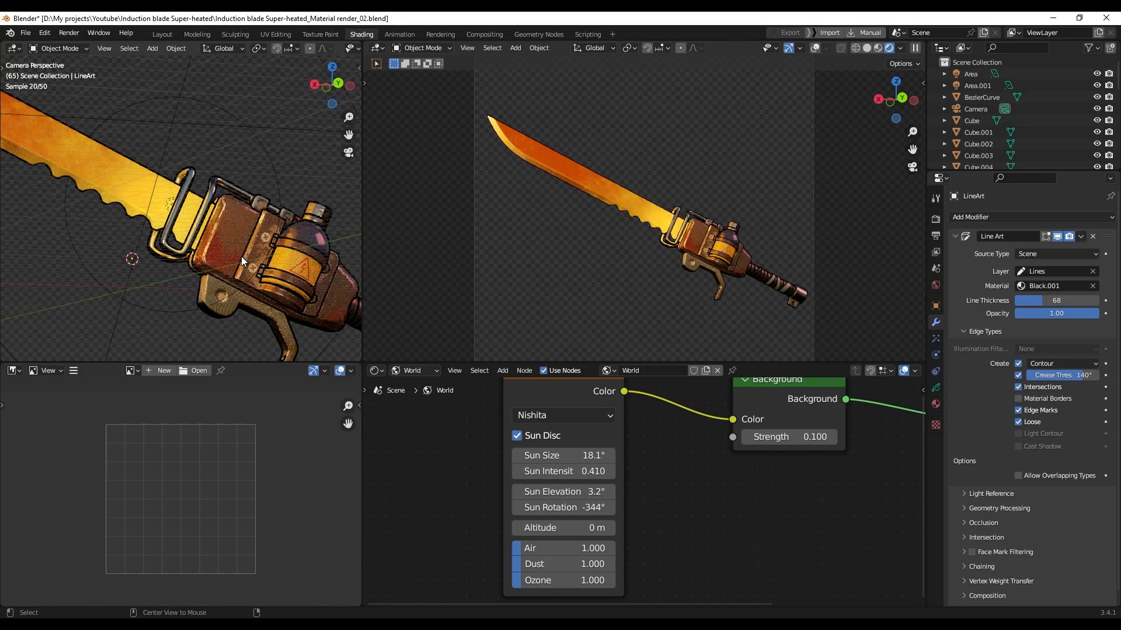
Return to the camera view and recentre the outlined knife in frame
middle_click_drag(268, 258, 237, 265)
key("KP_0")
scroll(237, 265, "up", 5)
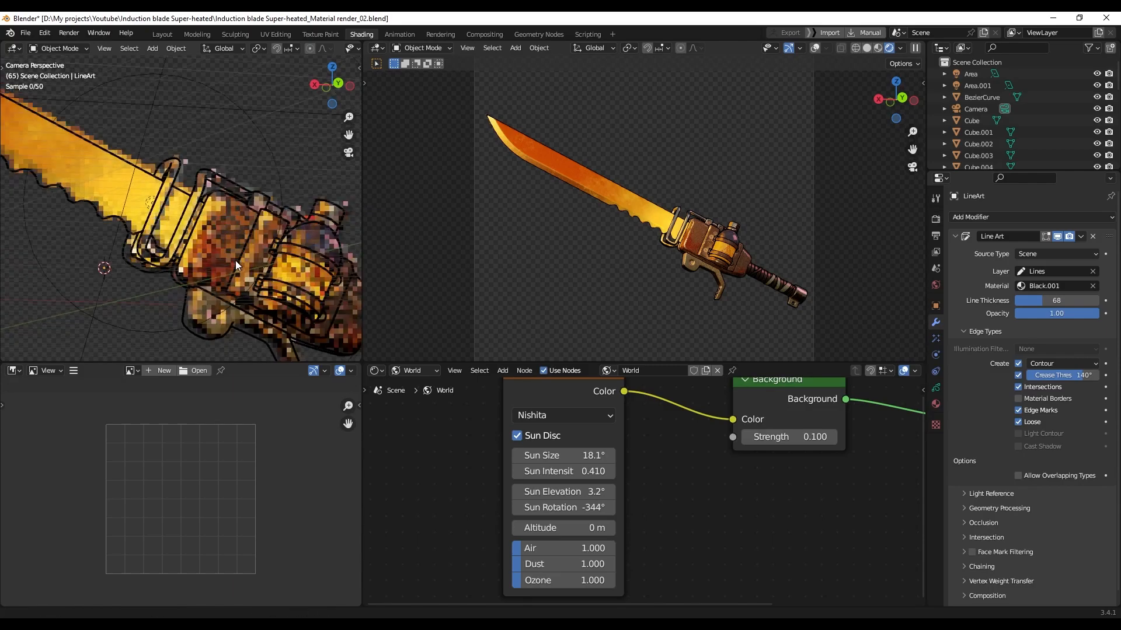
scroll(171, 253, "up", 4)
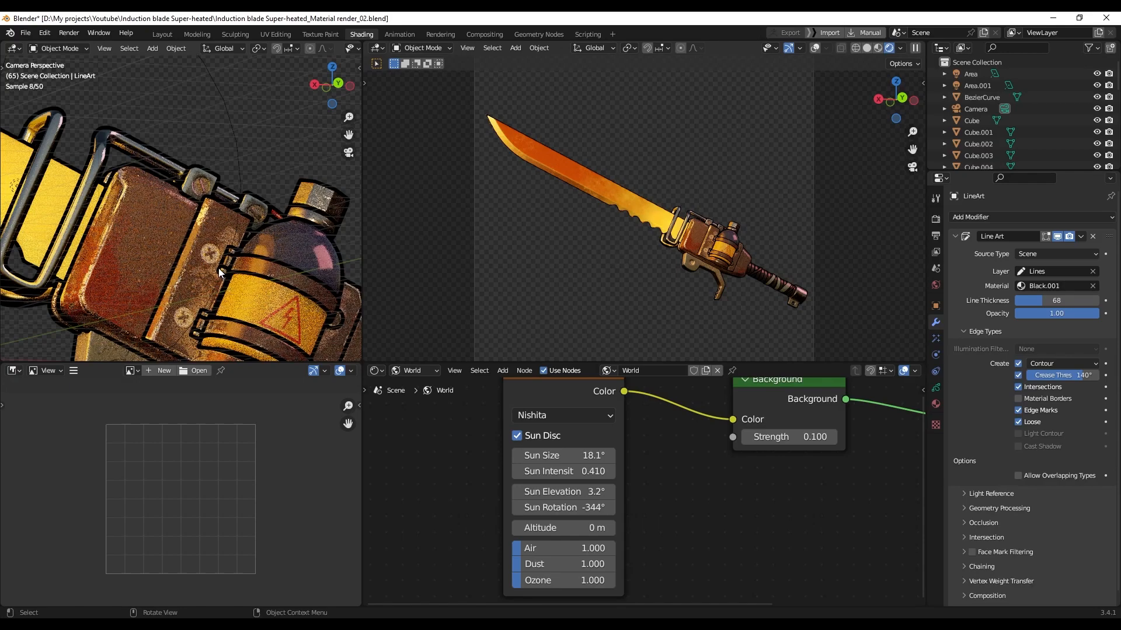
scroll(228, 263, "down", 5)
scroll(203, 288, "up", 2)
scroll(231, 306, "down", 3)
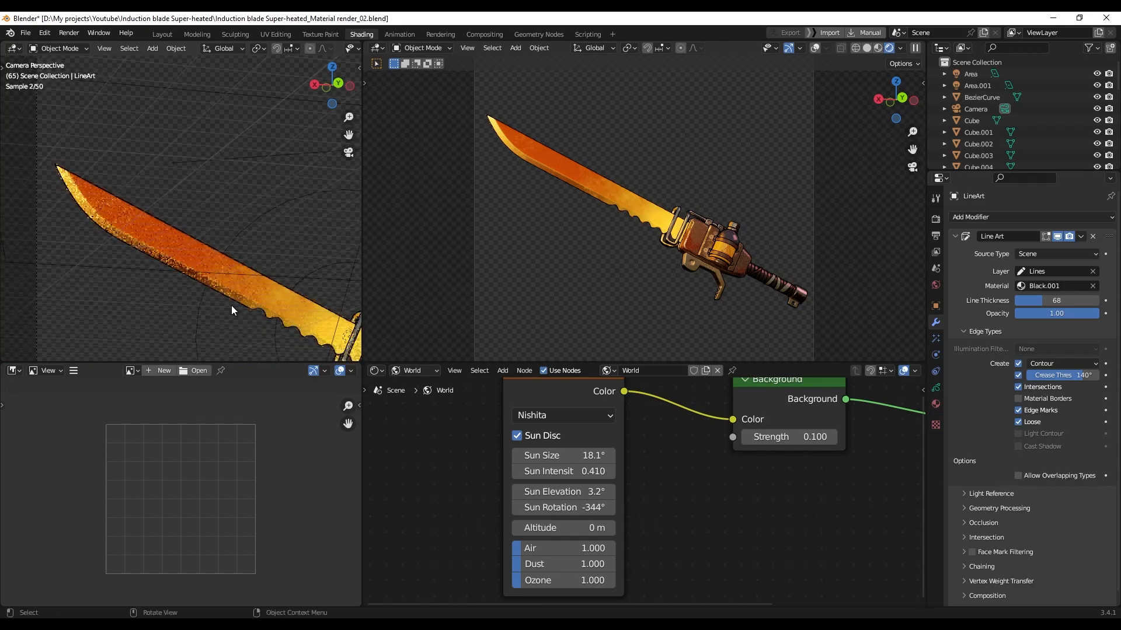
scroll(231, 268, "up", 4)
scroll(257, 254, "up", 5)
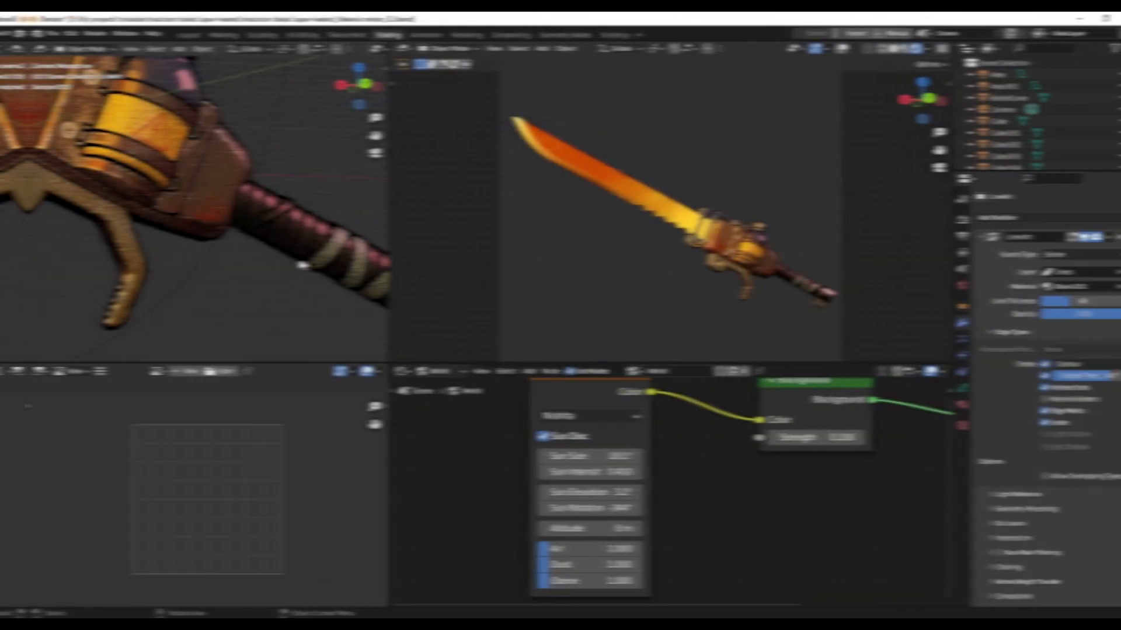
scroll(276, 257, "down", 4)
middle_click_drag(208, 236, 240, 270, "shift")
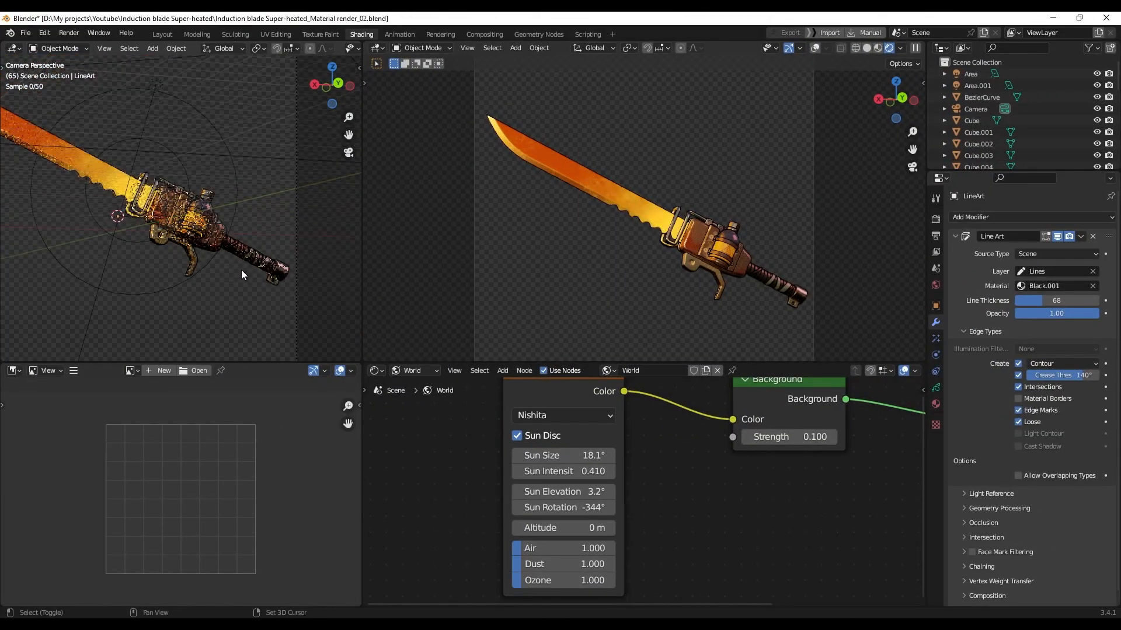
scroll(248, 259, "down", 3)
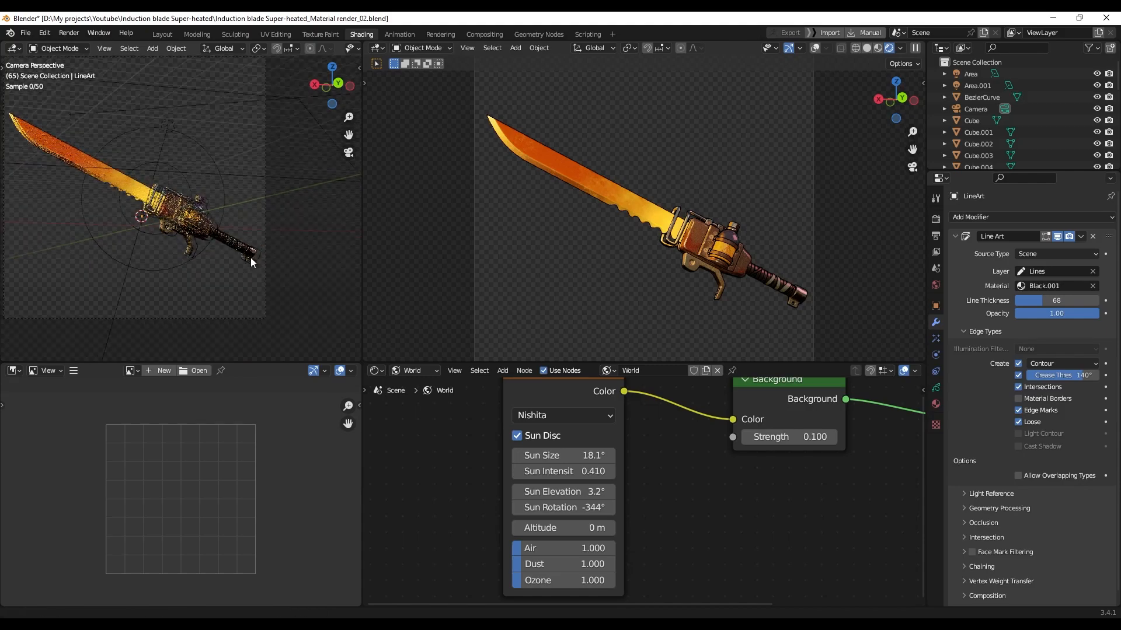
Switch back to solid shading and set Render Max Samples to 500
key("z")
key("z")
left_click(836, 278)
left_click(936, 219)
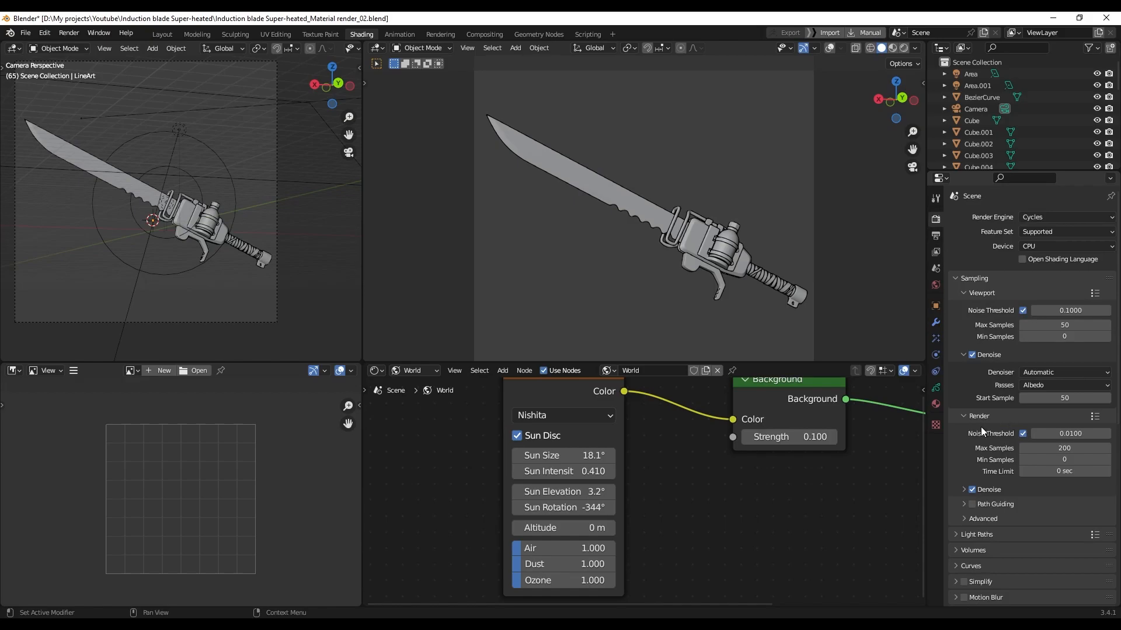
left_click(1066, 448)
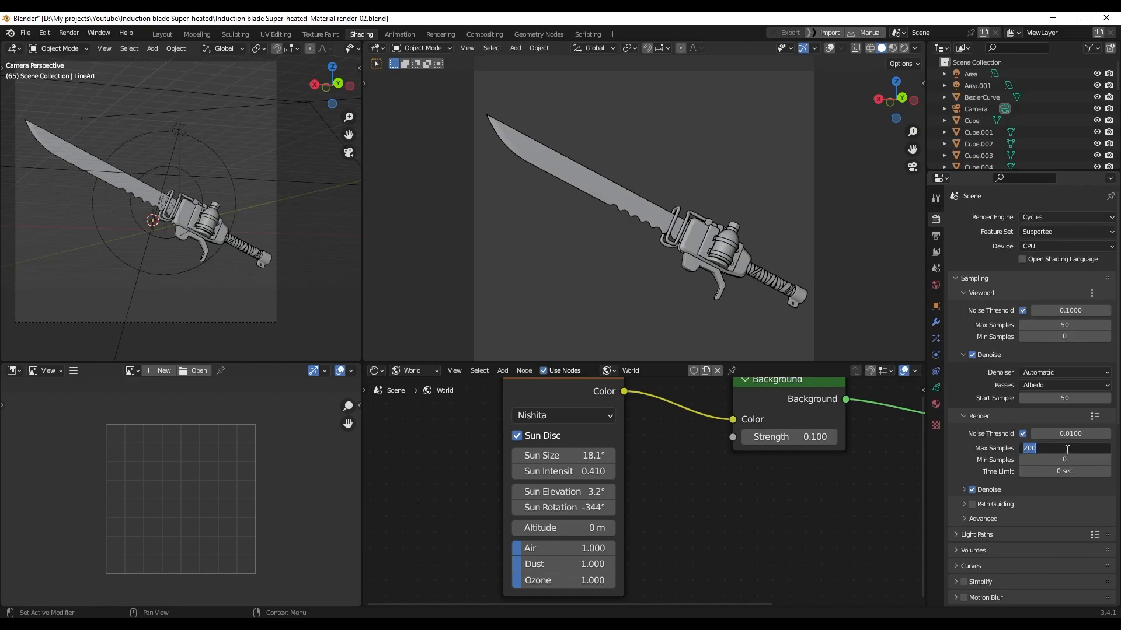
type("500")
key("Return")
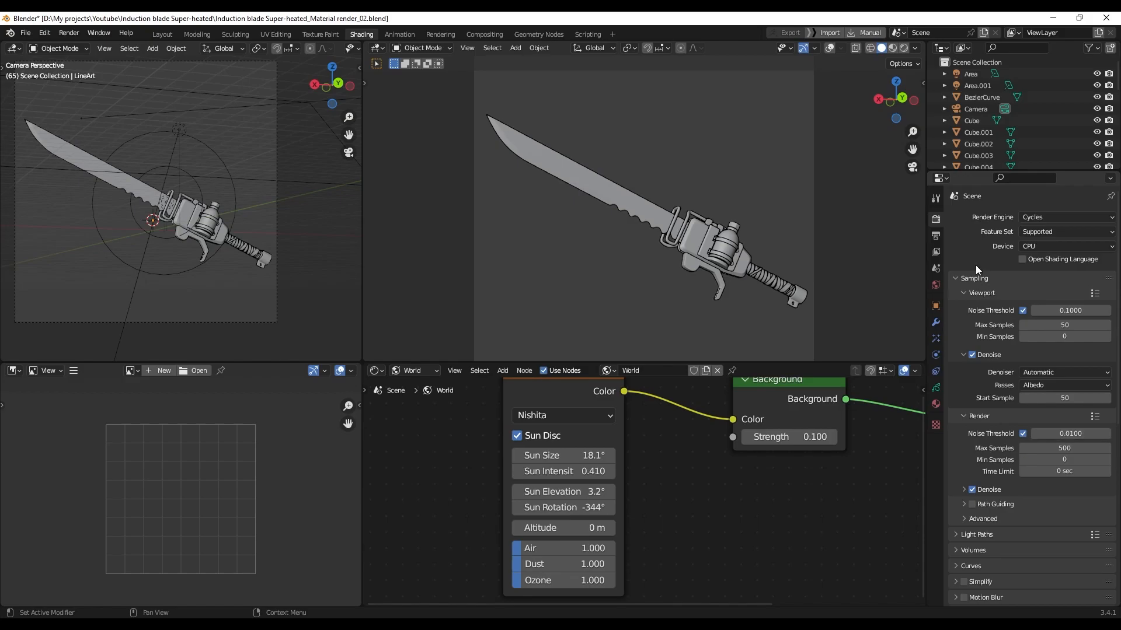
Set the output Resolution X to 4096 px
left_click(935, 235)
left_click(1066, 233)
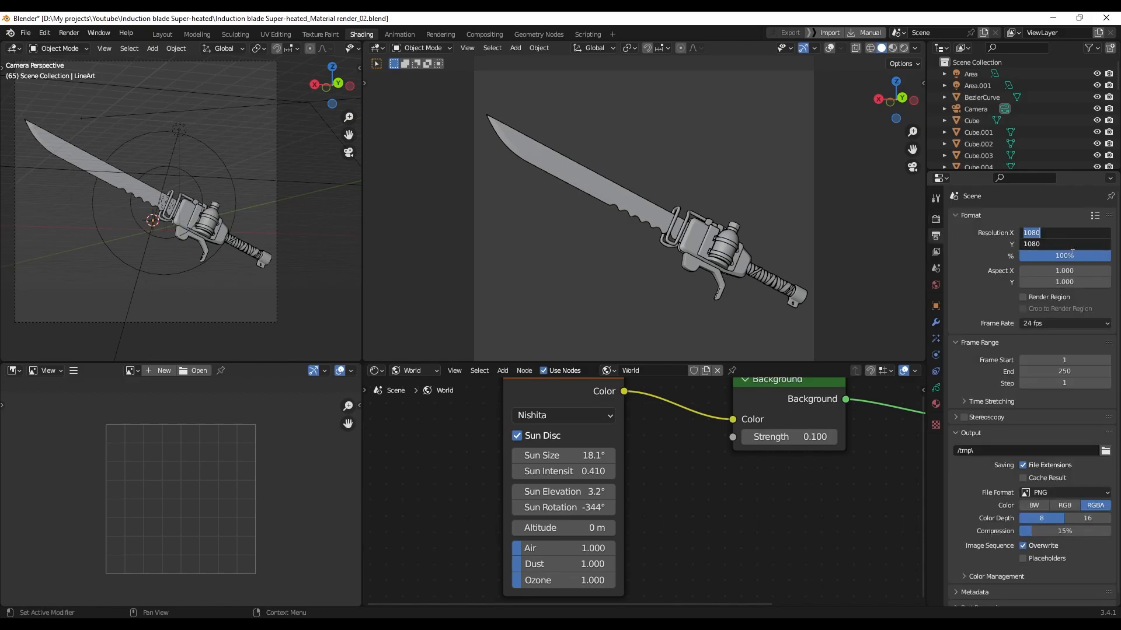
type("4096")
key("Return")
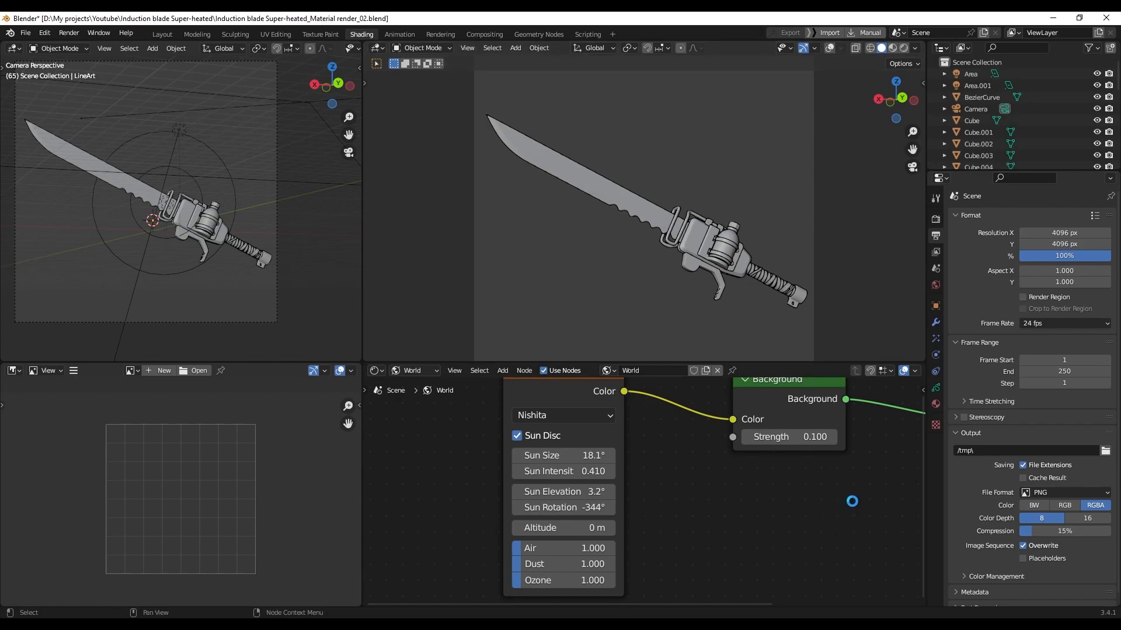
Render the outlined knife with F12 and close the render window
key("F12")
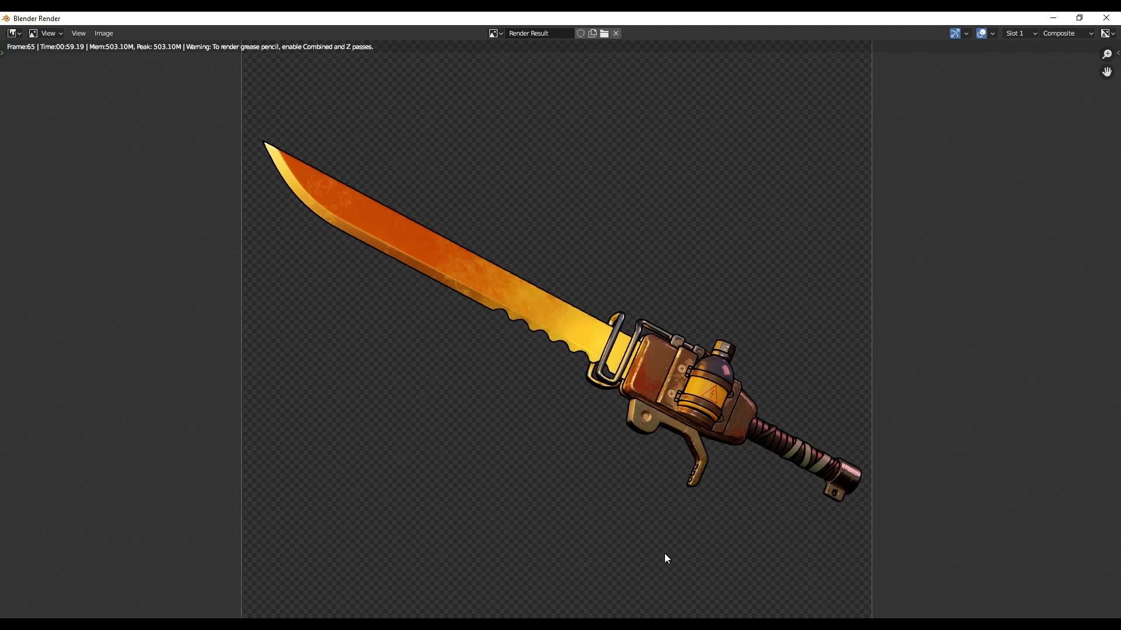
key("Escape")
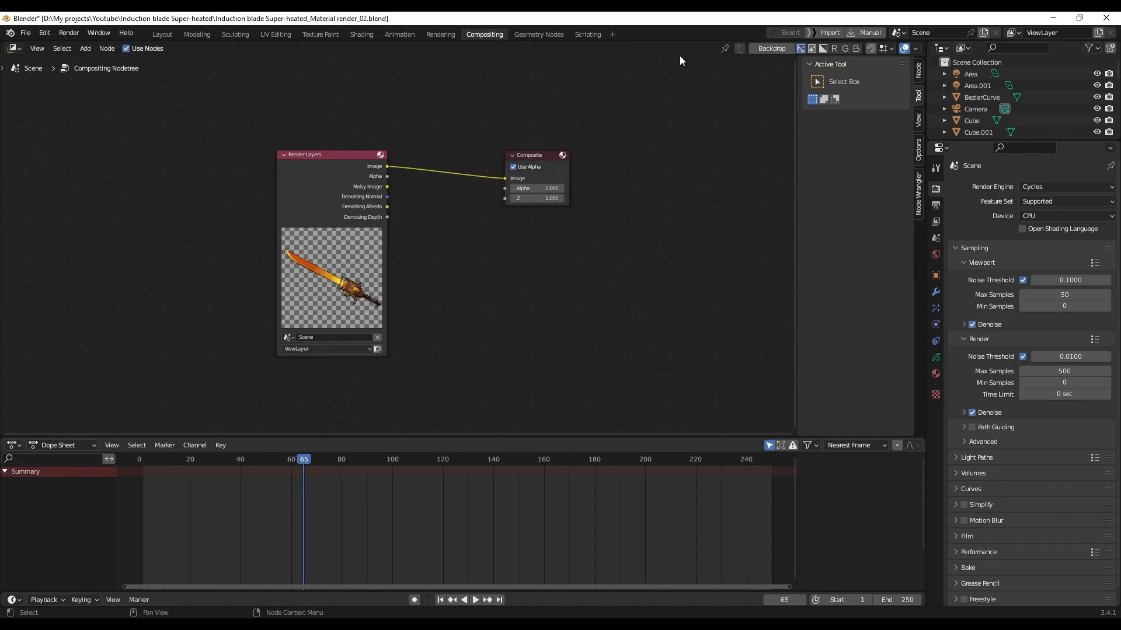
Add a Glare node and connect the Render Layers image into it
left_click(760, 50)
left_click_drag(531, 154, 618, 137)
key("Home")
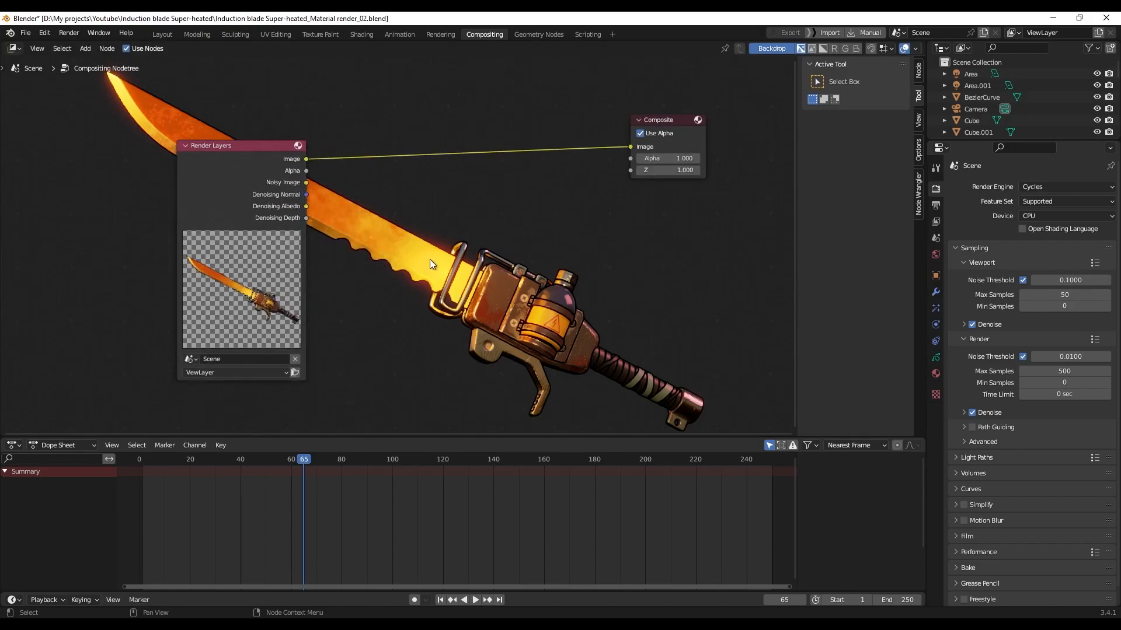
key("shift+a")
left_click(444, 260)
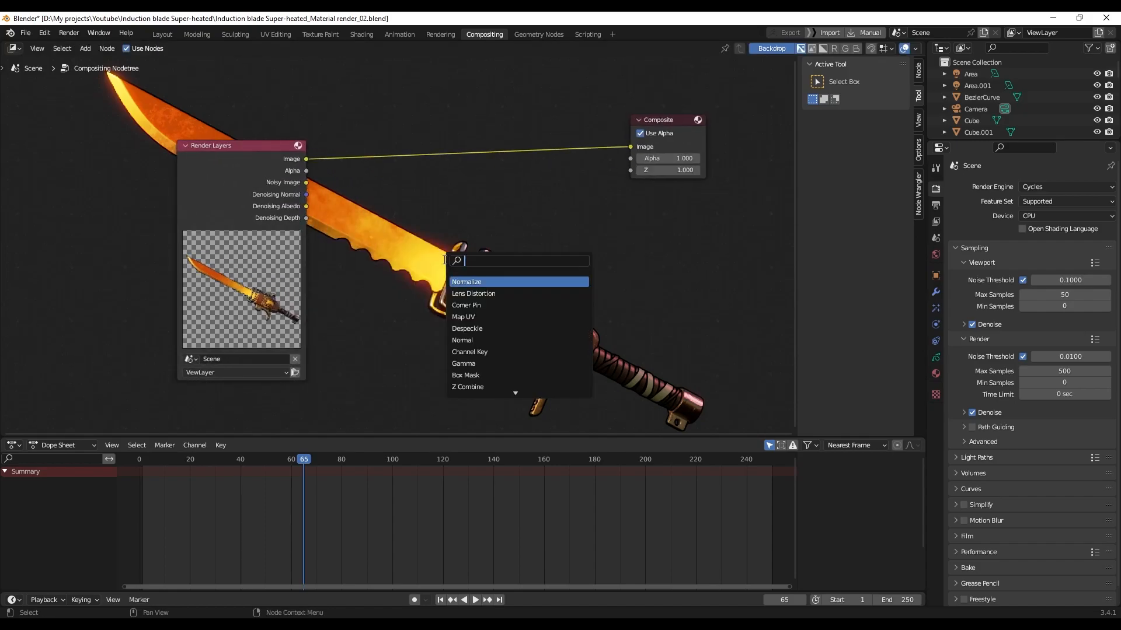
type("gla")
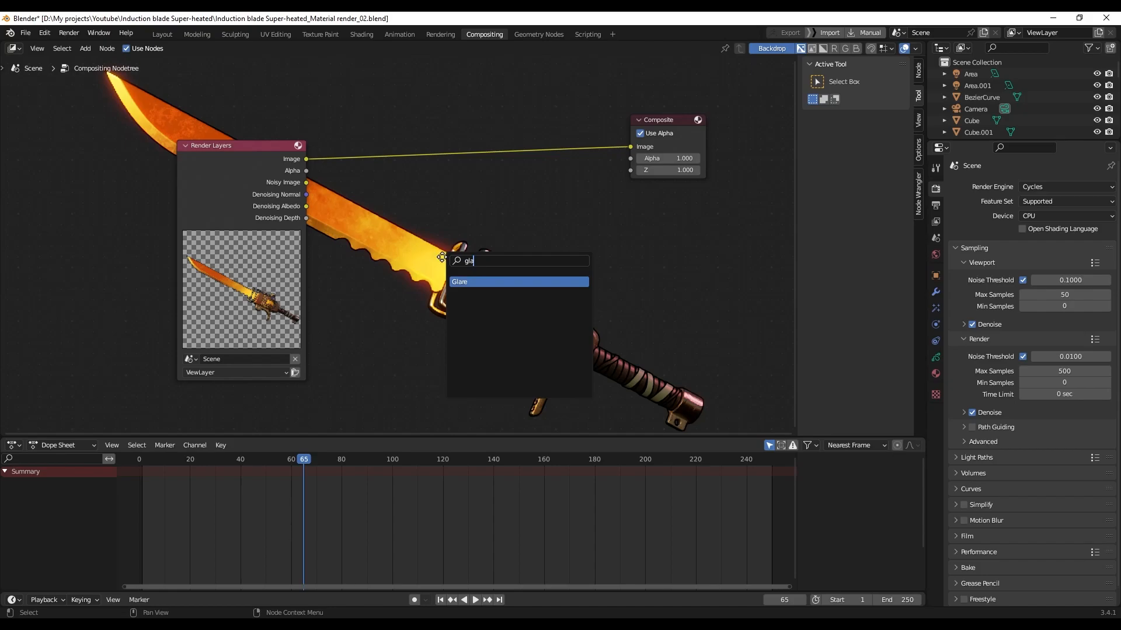
key("Return")
left_click(432, 226)
scroll(260, 155, "up", 1)
left_click_drag(282, 135, 443, 413)
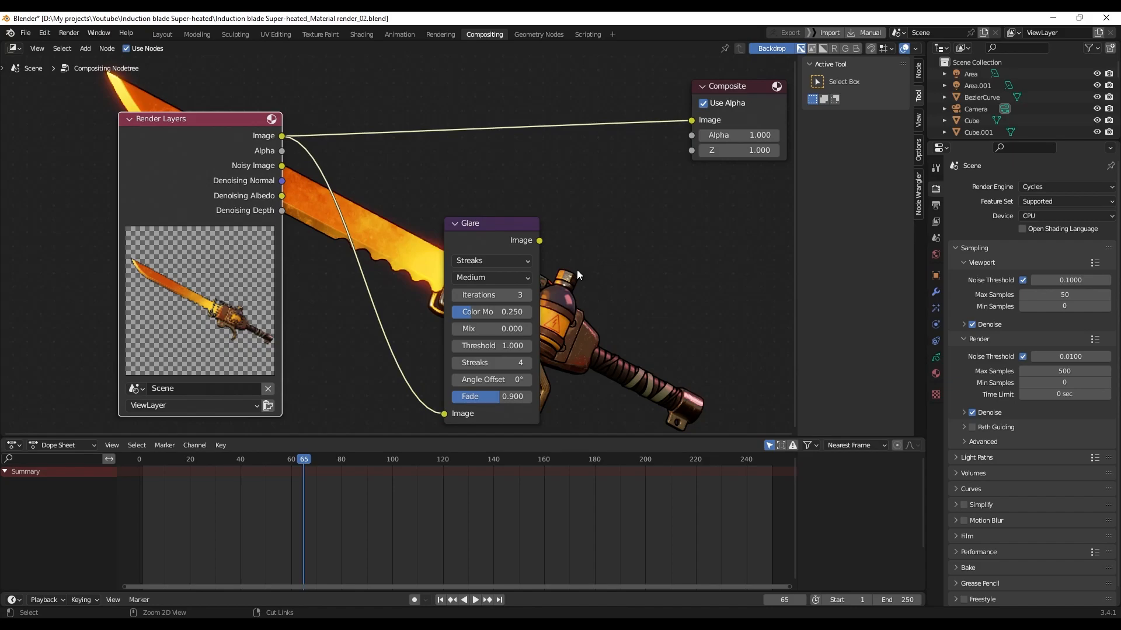
Preview the Glare output through a Viewer node and arrange the nodes side by side
left_click(516, 229, "ctrl+shift")
left_click_drag(618, 239, 697, 228)
left_click_drag(515, 231, 615, 210)
scroll(495, 269, "up", 5)
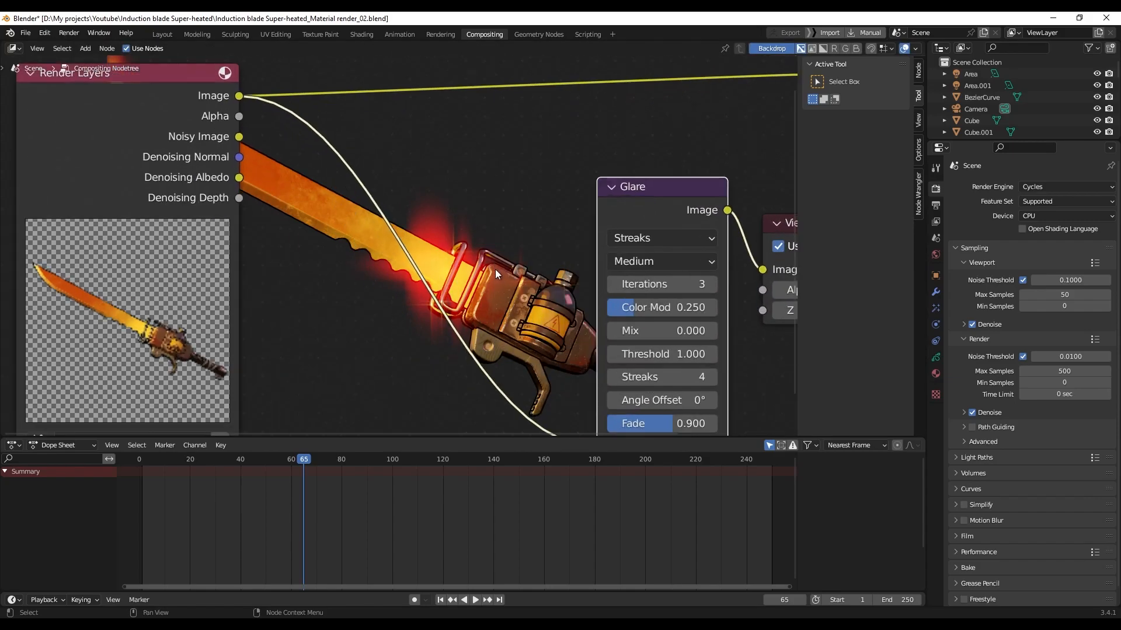
scroll(495, 269, "down", 7)
scroll(495, 266, "up", 2)
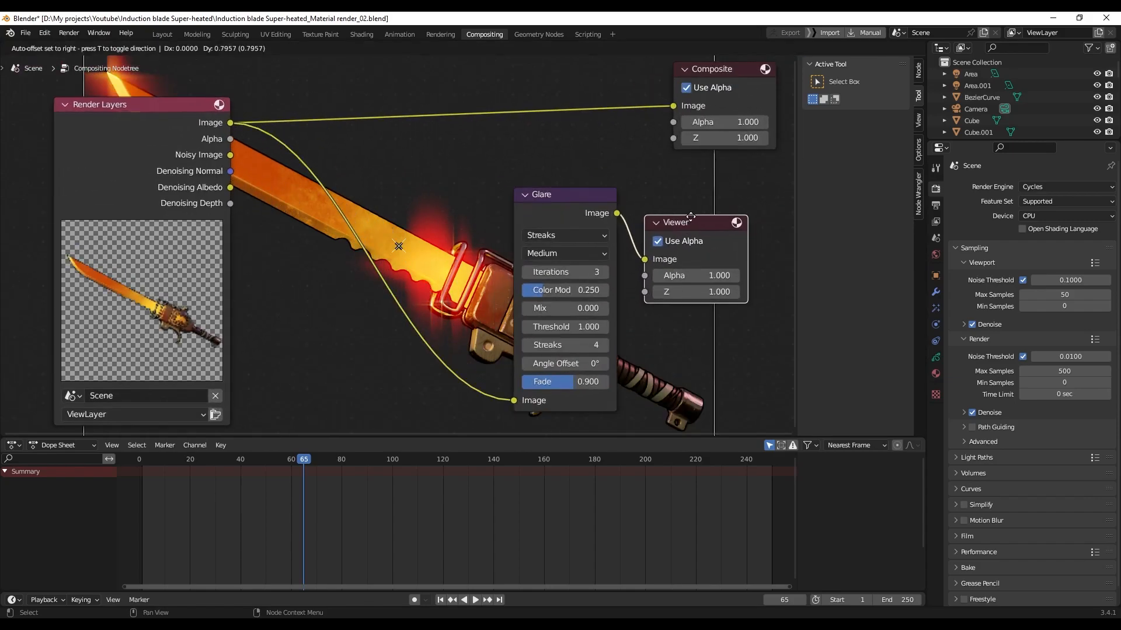
left_click(695, 253)
left_click_drag(574, 195, 604, 190)
left_click(605, 232)
left_click(607, 232)
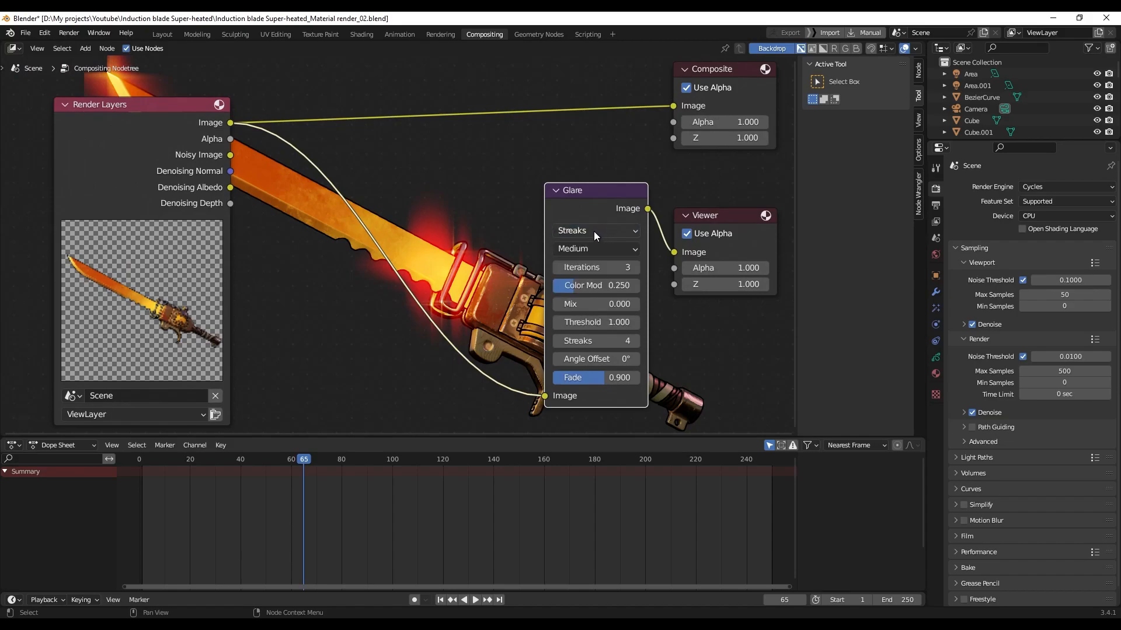
Compare Fog Glow, Streaks and Simple Star glare types, settling on Fog Glow
left_click(594, 231)
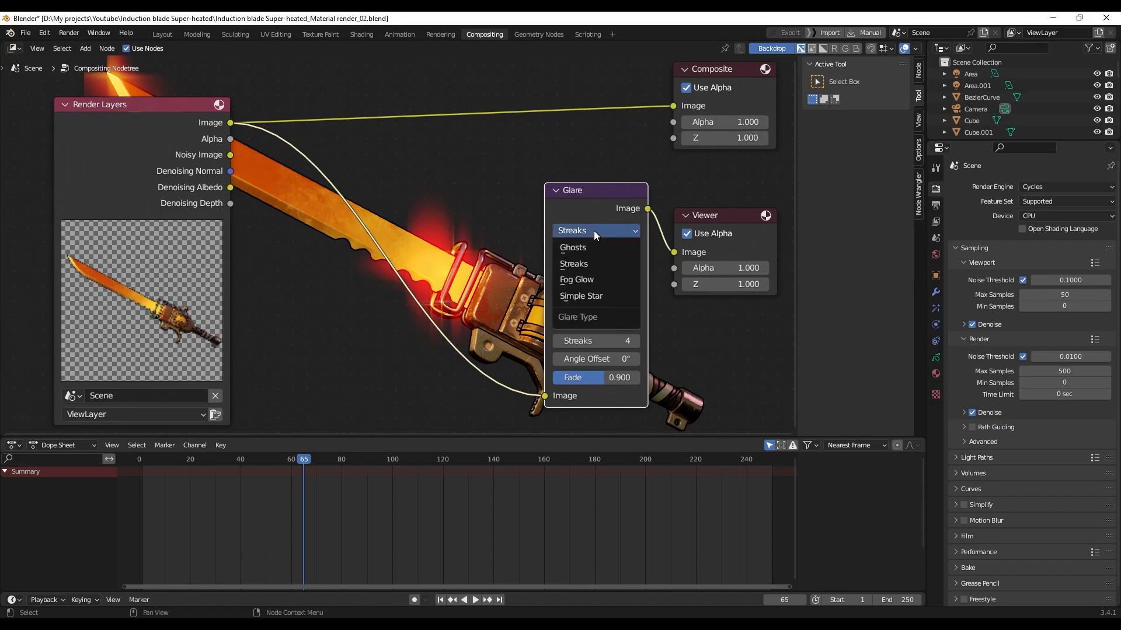
left_click(594, 282)
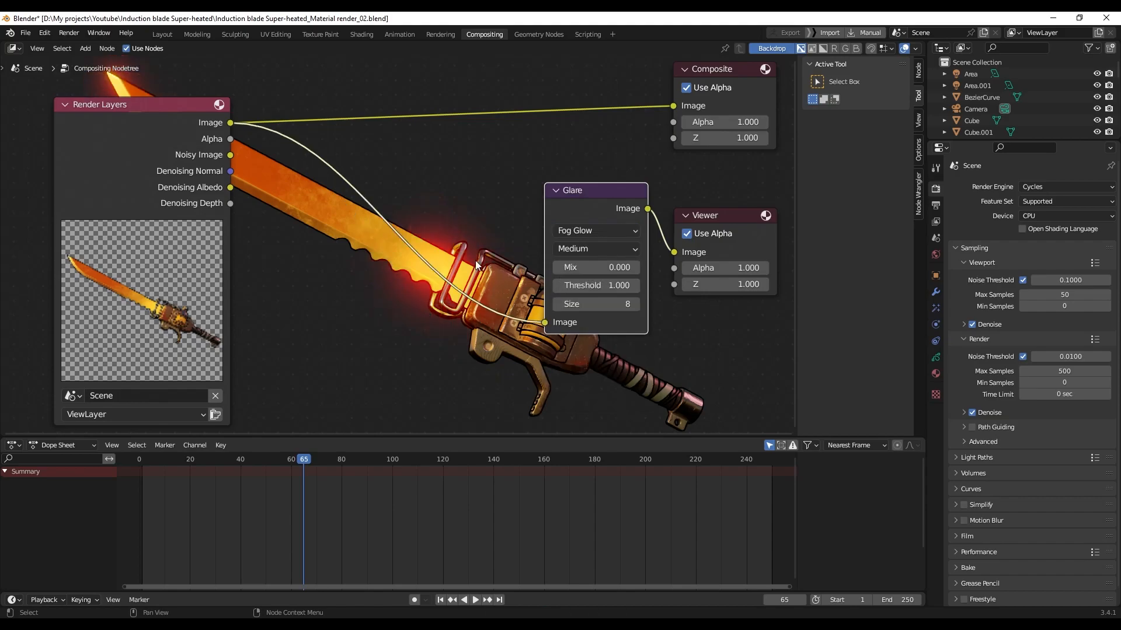
scroll(404, 234, "down", 3)
middle_click_drag(425, 189, 426, 242)
left_click(569, 285)
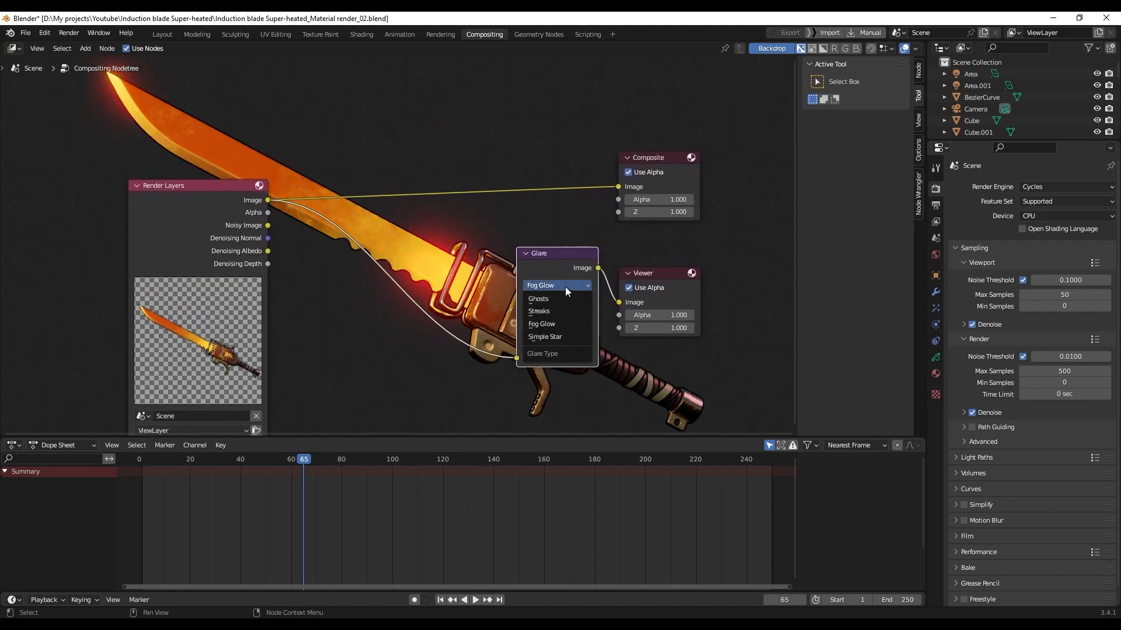
left_click(557, 311)
left_click(559, 286)
left_click(553, 339)
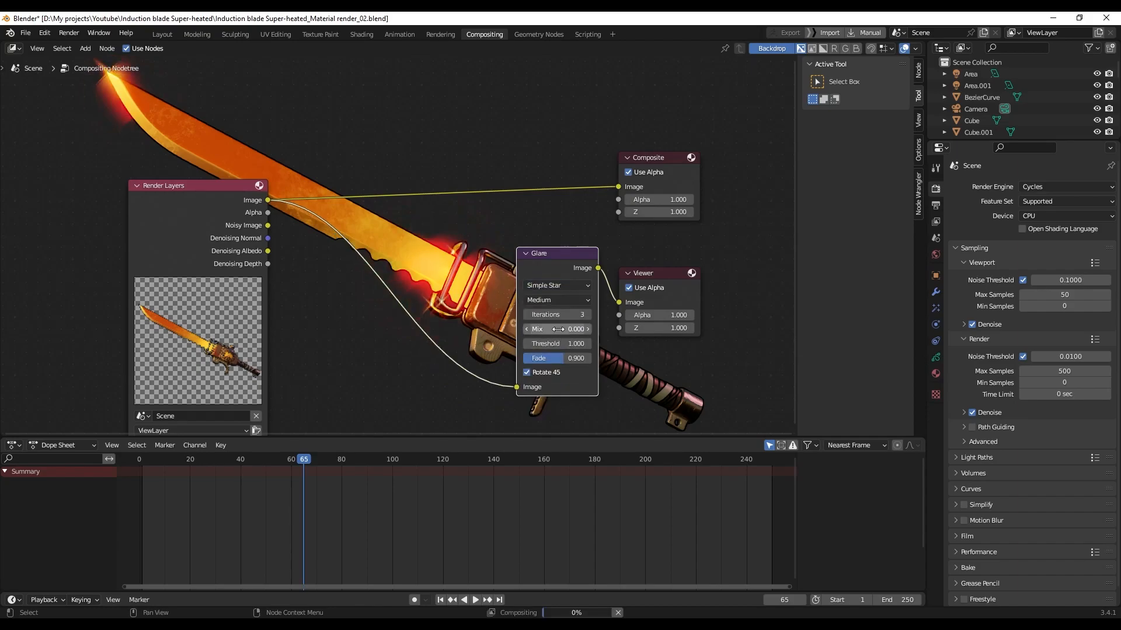
left_click(558, 288)
left_click(549, 325)
Lower the Fog Glow size from 8 to 6 and tidy the node layout
left_click_drag(655, 274, 679, 269)
left_click_drag(567, 256, 578, 254)
left_click(353, 623)
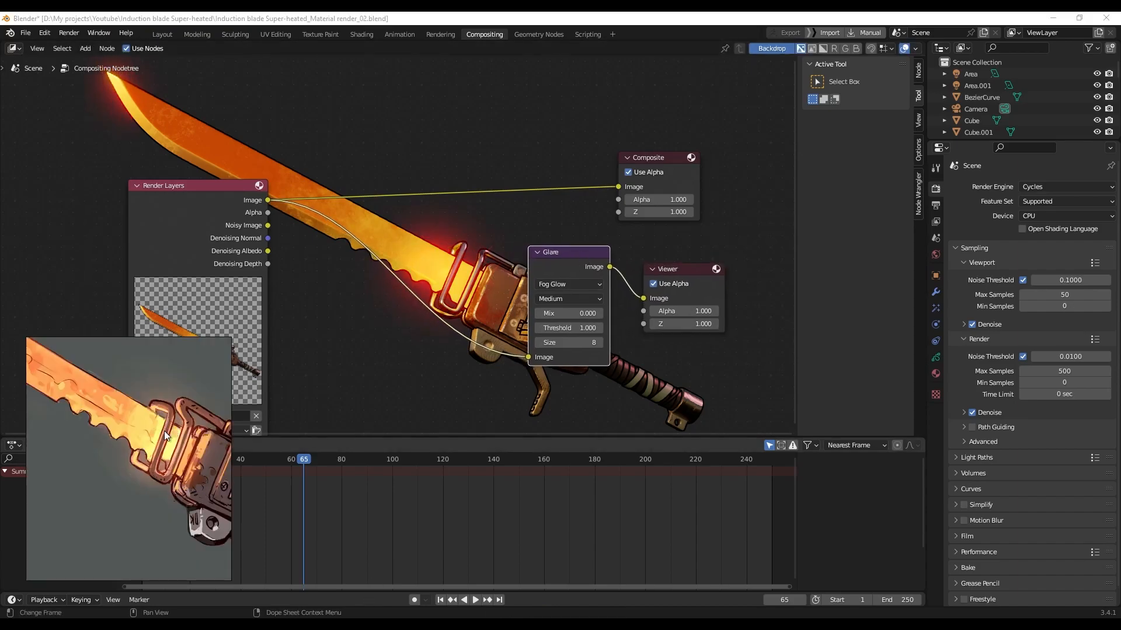
left_click(353, 624)
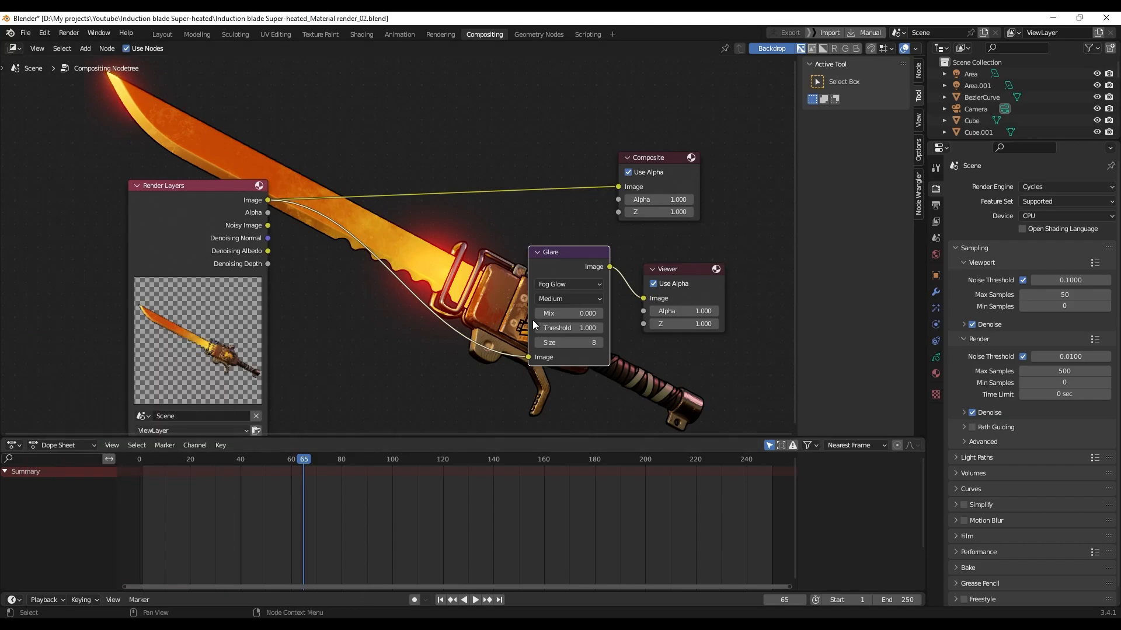
mouse_move(554, 256)
left_mouse_down()
mouse_move(588, 264)
mouse_move(564, 260)
left_mouse_up()
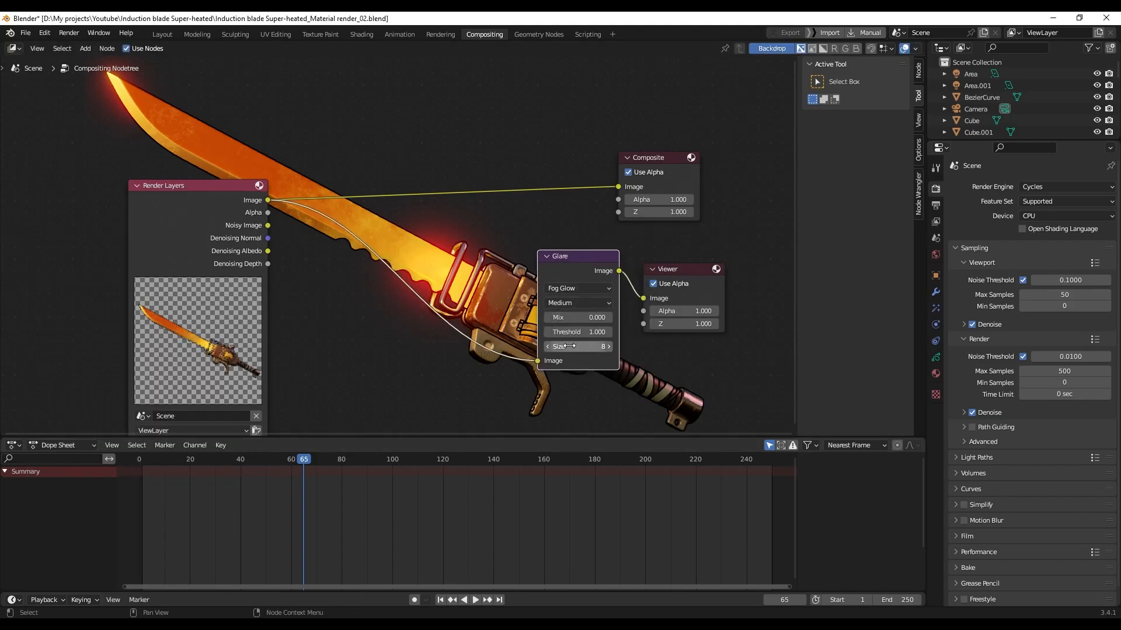
left_click(548, 348)
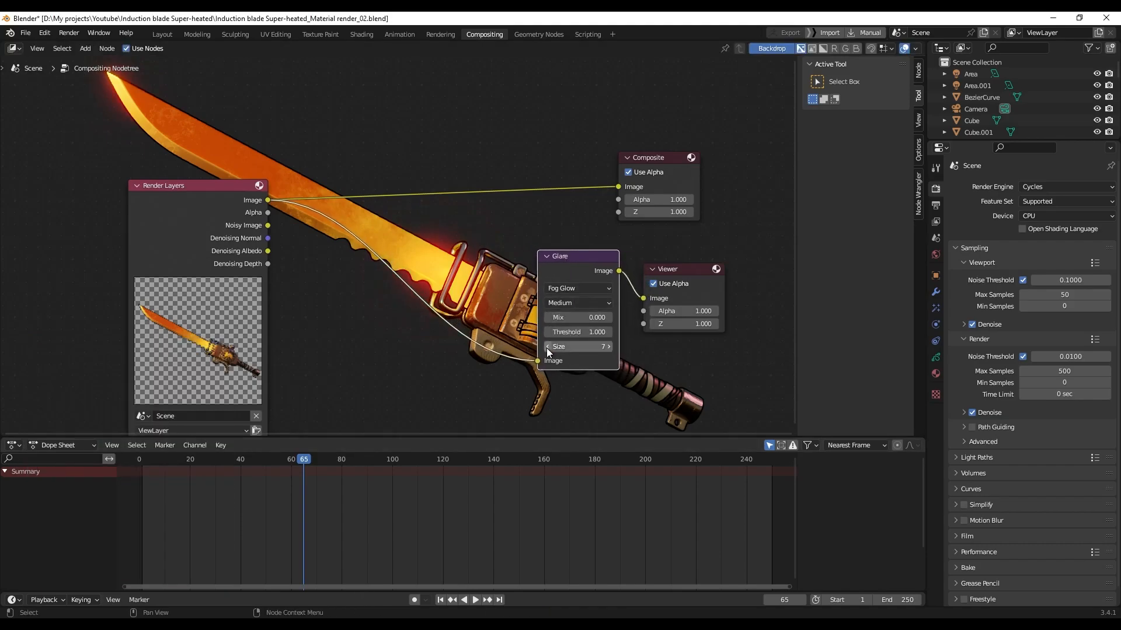
left_click(546, 348)
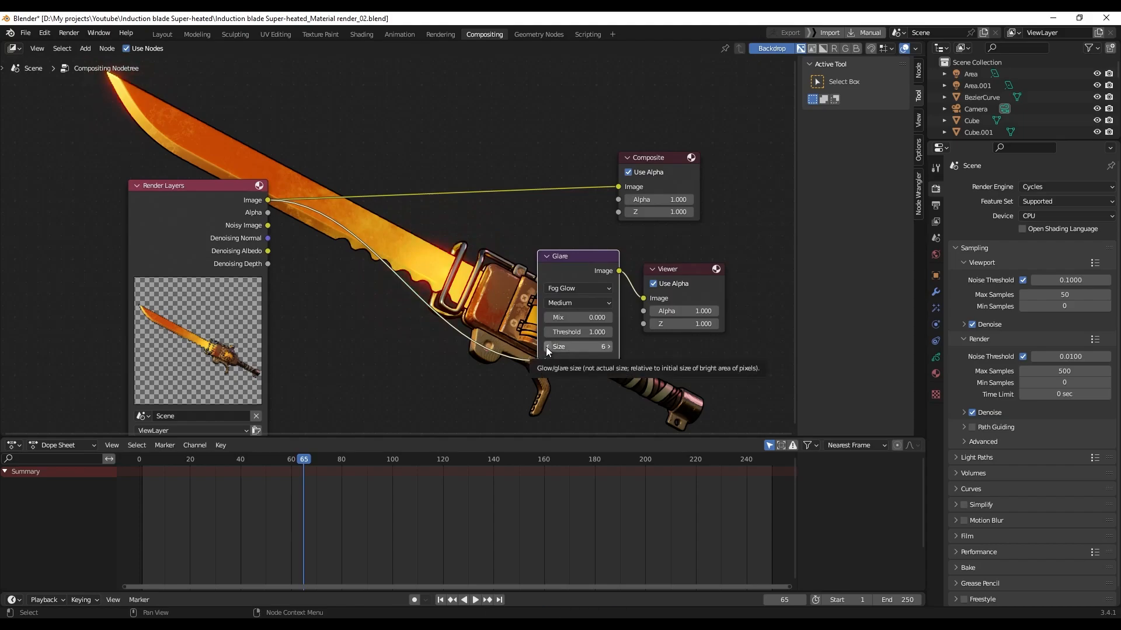
scroll(387, 289, "down", 2)
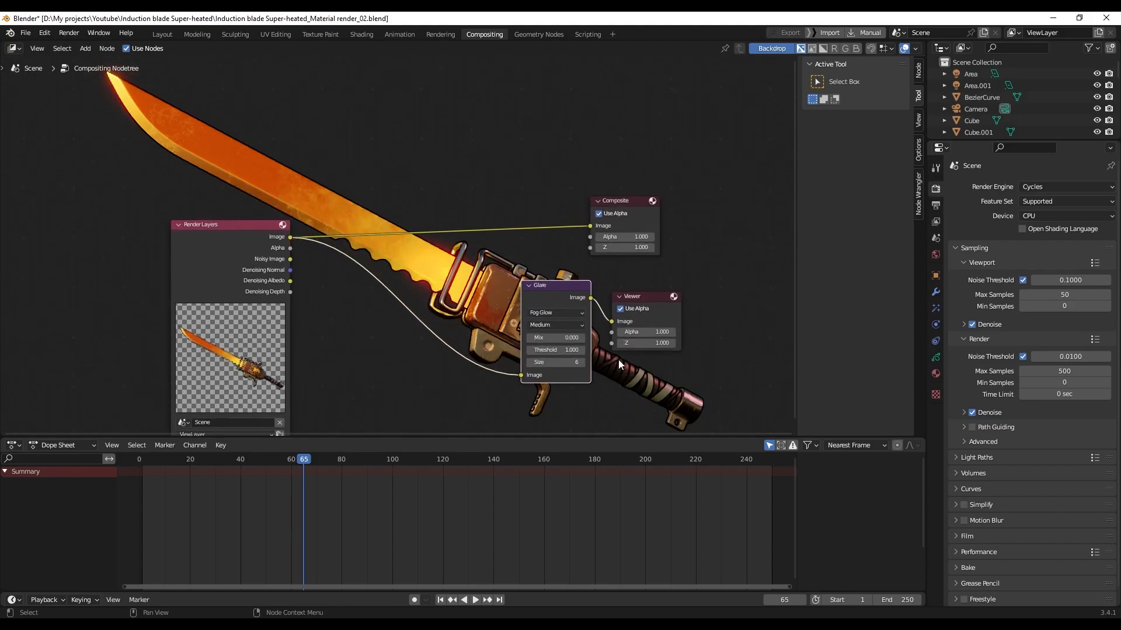
left_click(581, 363)
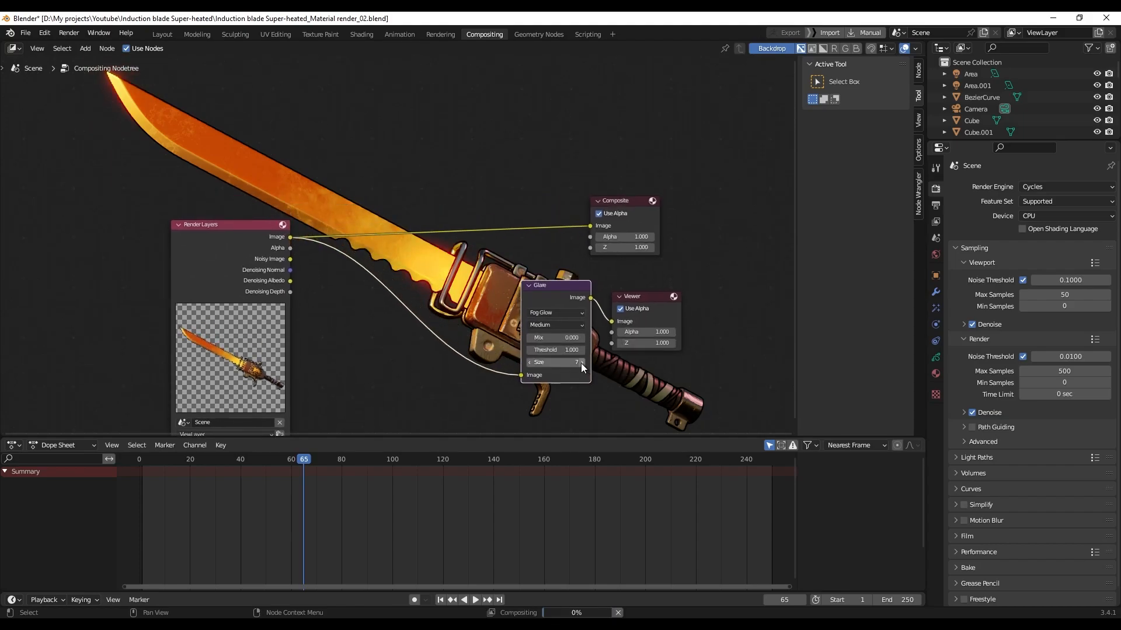
left_click(528, 362)
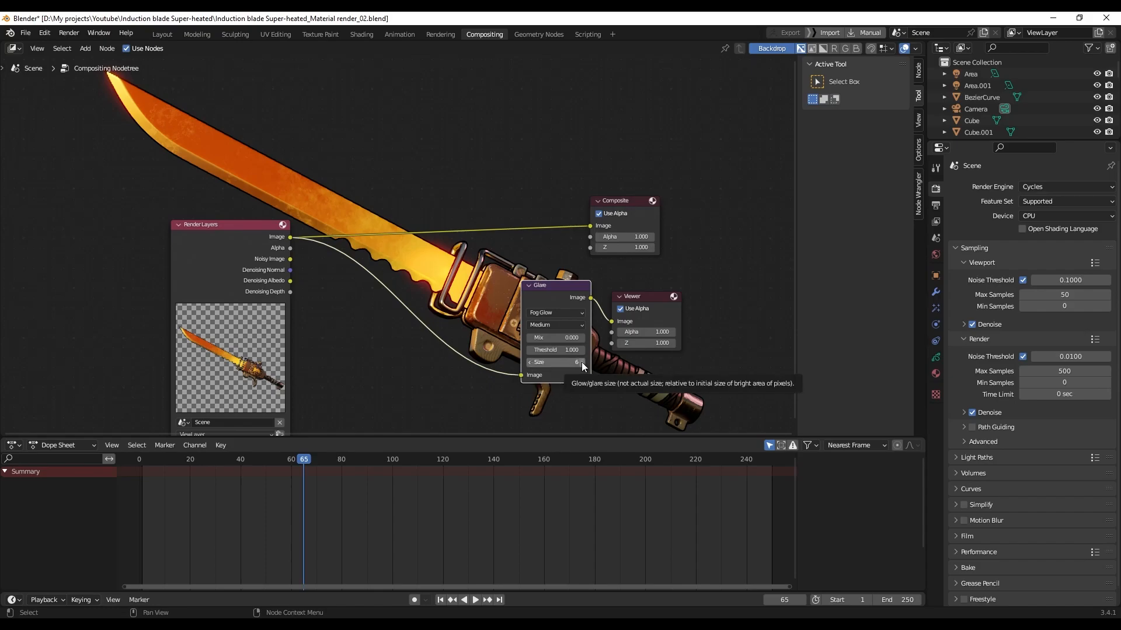
scroll(428, 316, "up", 1)
middle_click_drag(474, 314, 479, 254)
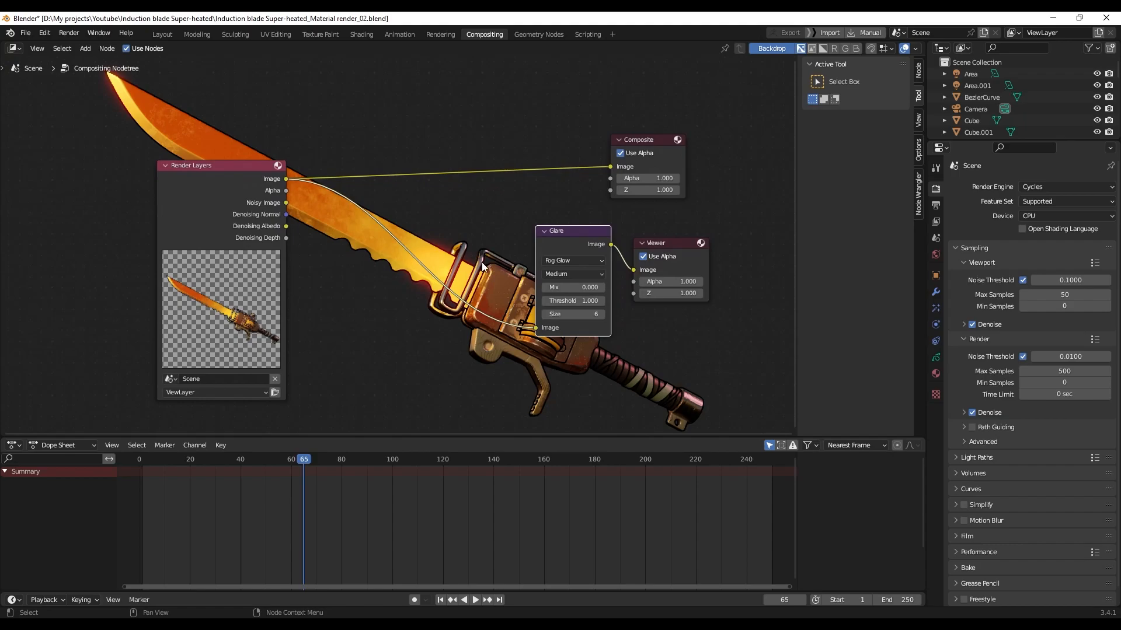
Render the frame and display the Viewer Node image with the fog glow
key("F12")
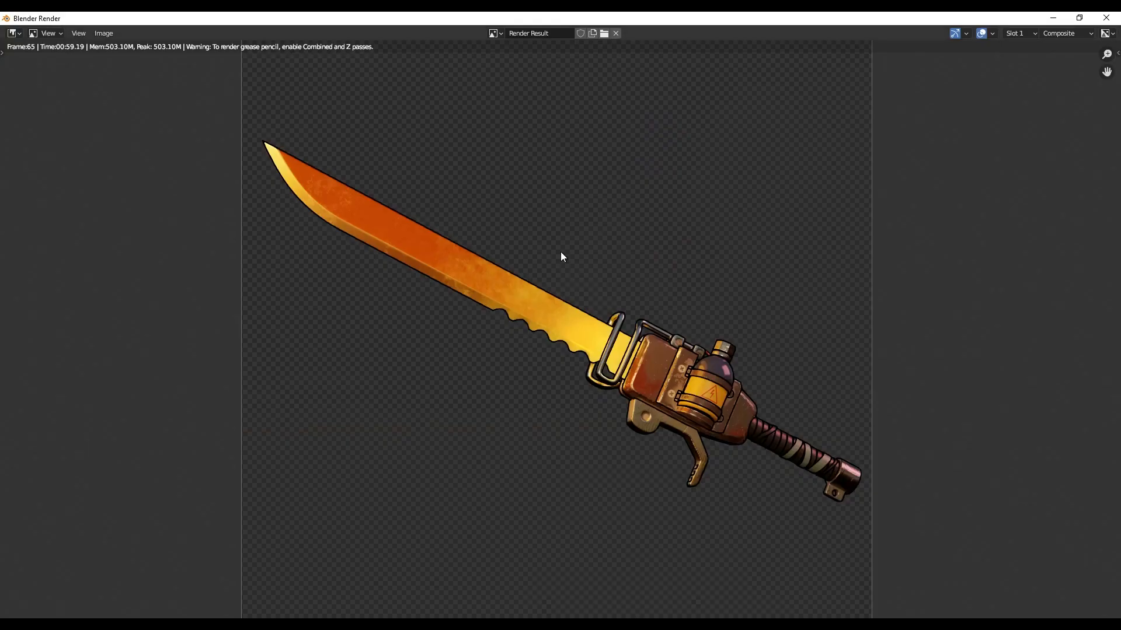
left_click(499, 32)
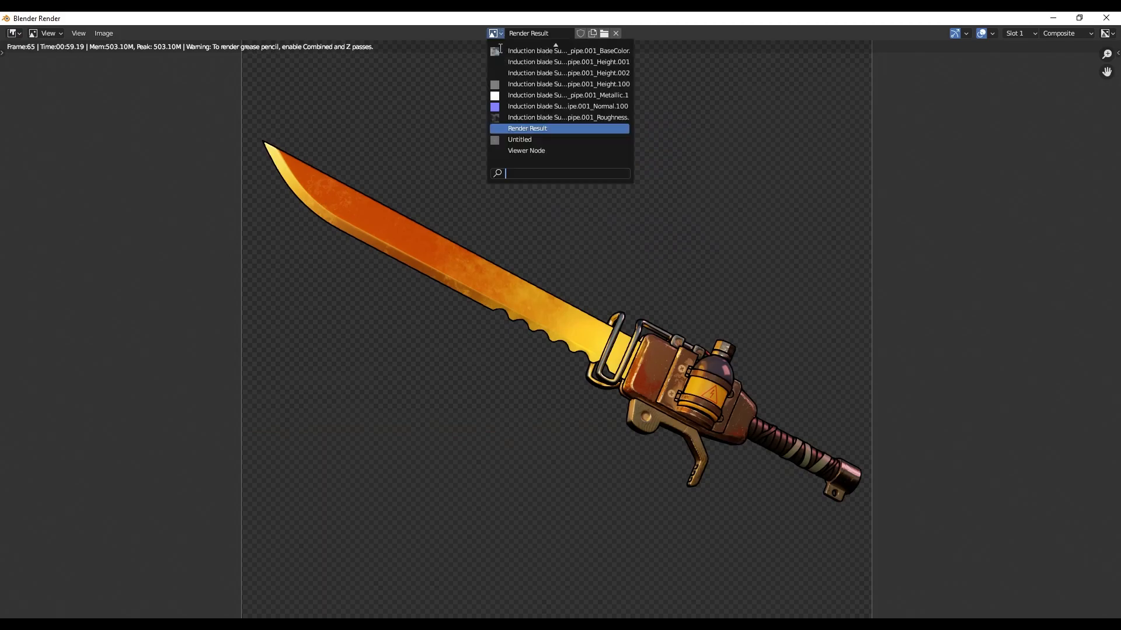
left_click(530, 150)
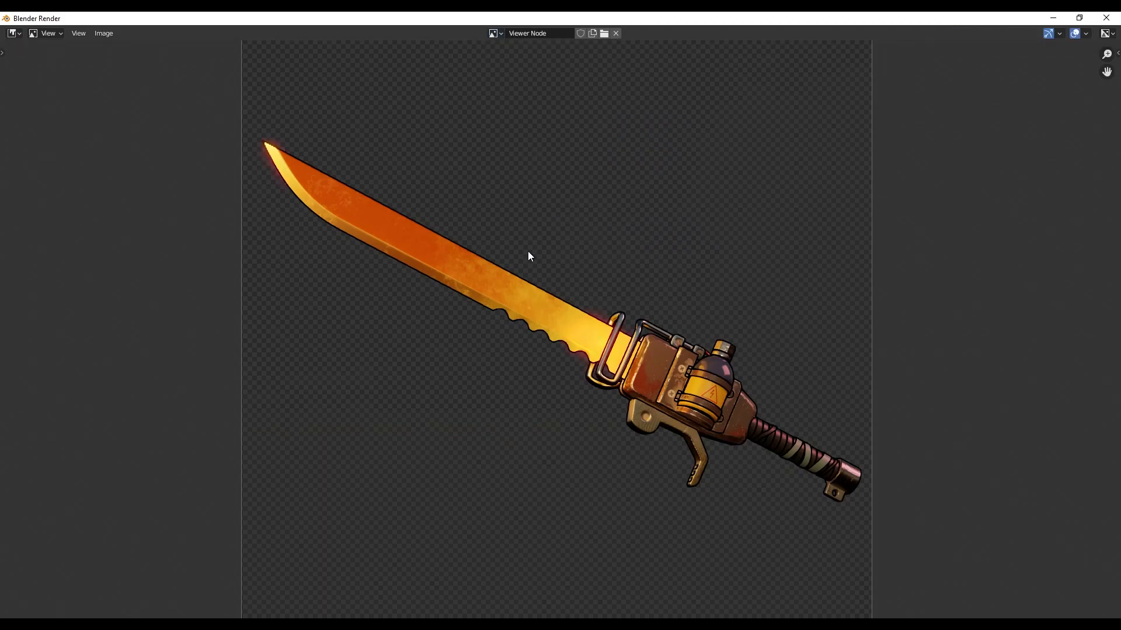
scroll(630, 338, "up", 1)
scroll(635, 319, "down", 2)
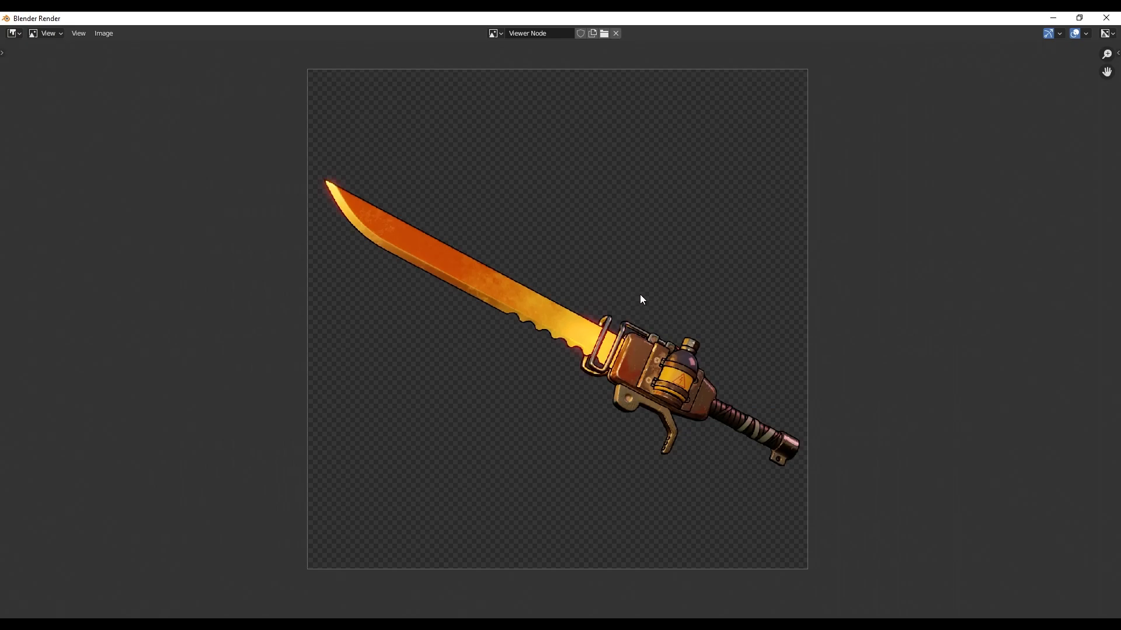
scroll(622, 279, "up", 1)
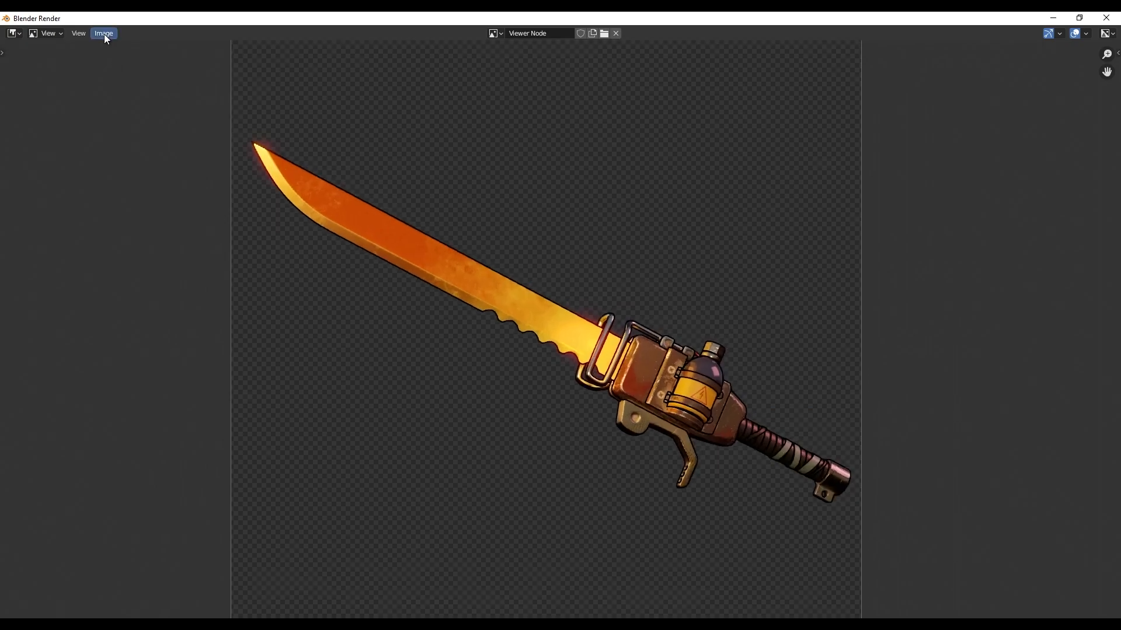
Open the Save As image dialog, then cancel without saving
left_click(103, 33)
left_click(140, 114)
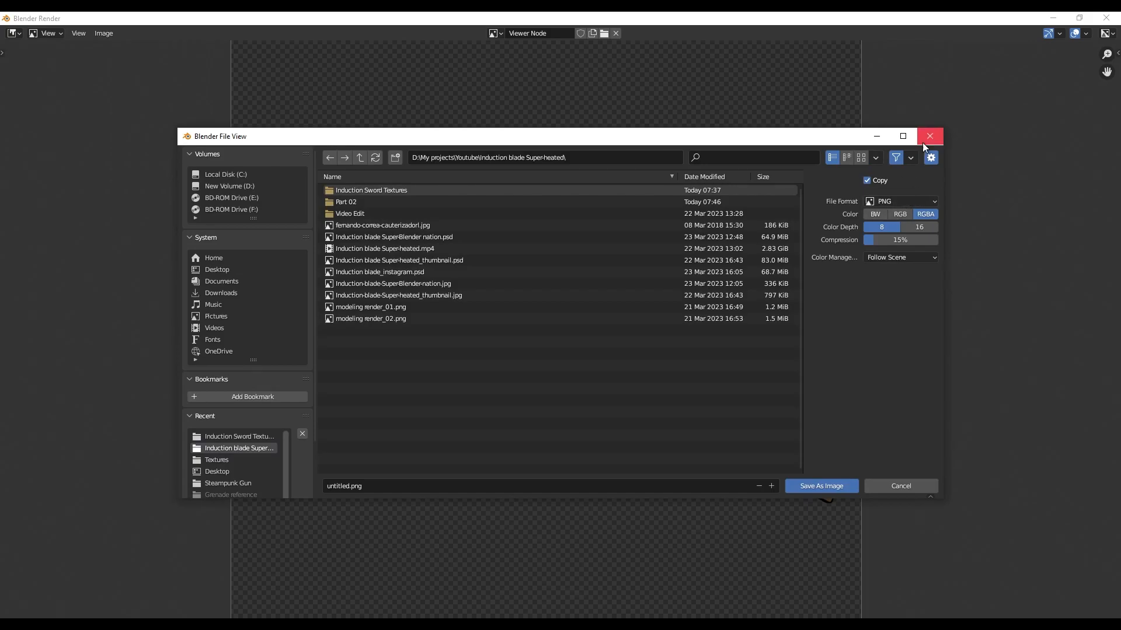
left_click(923, 142)
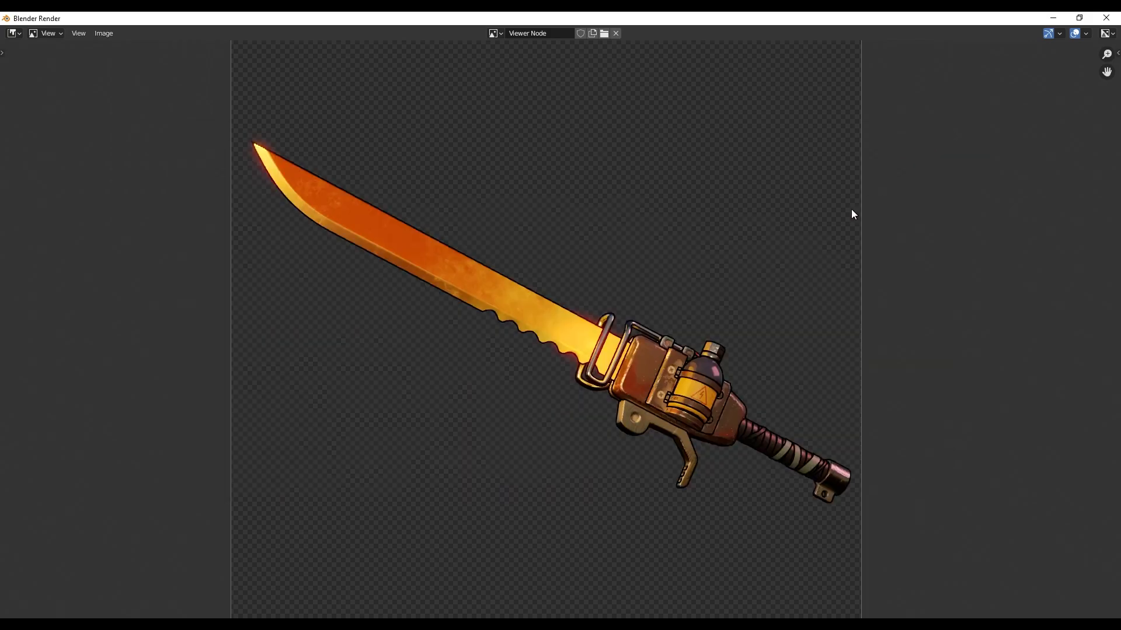